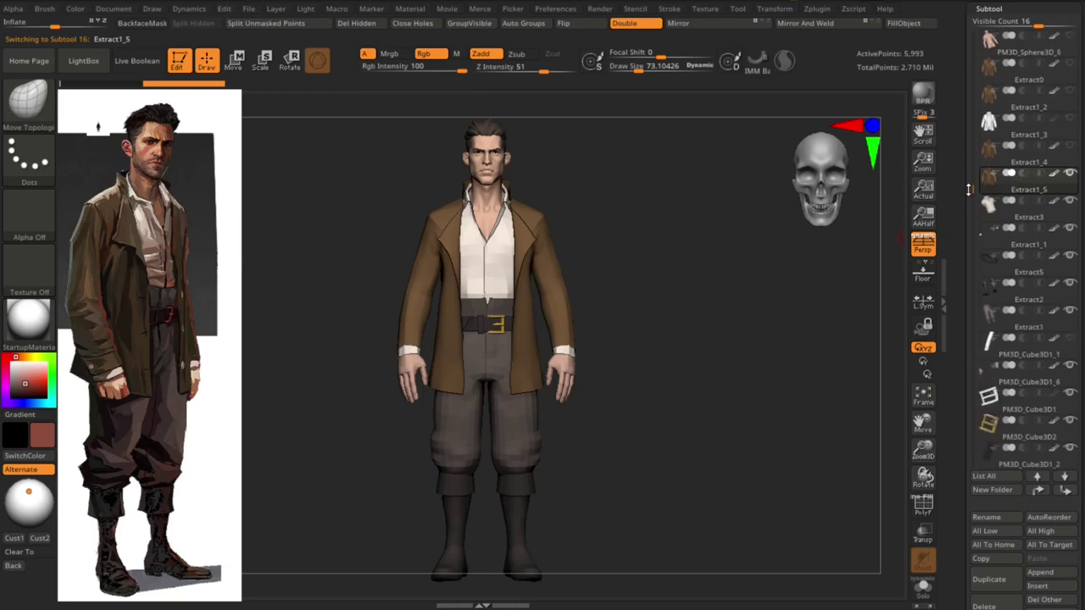
Extrude all the coat's polygons with ZModeler into a thick shell of 11,986 points
mouse_move(706, 250)
ctrl+right_down()
mouse_move(687, 296)
mouse_move(707, 259)
mouse_move(695, 242)
mouse_move(723, 286)
ctrl+right_up()
key(b)
key(z)
key(m)
click(624, 22)
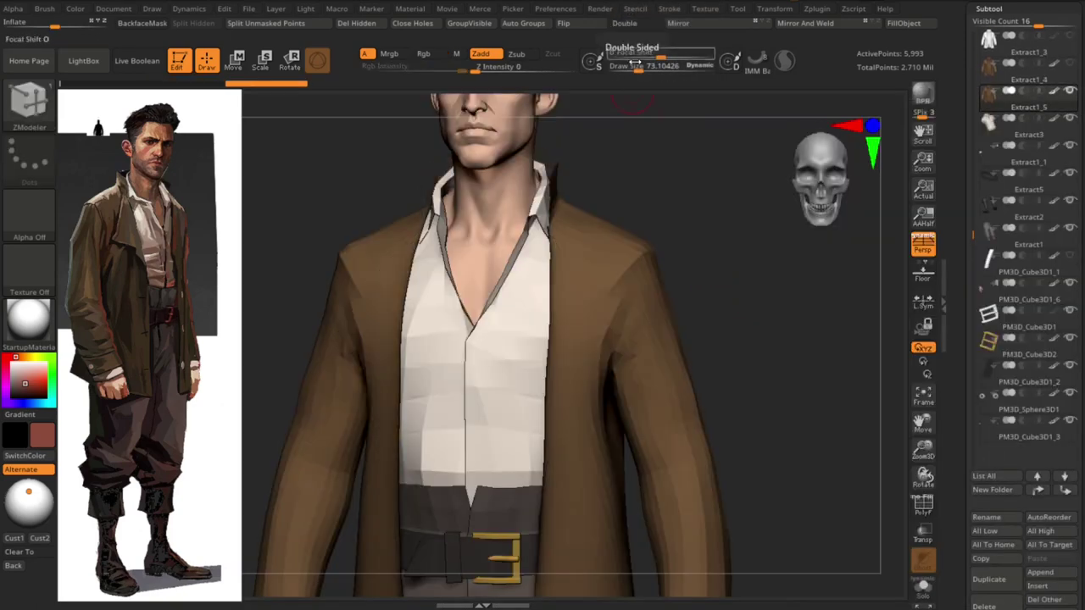
ctrl+right_drag(678, 220, 642, 254)
key(space)
click(475, 196)
click(462, 290)
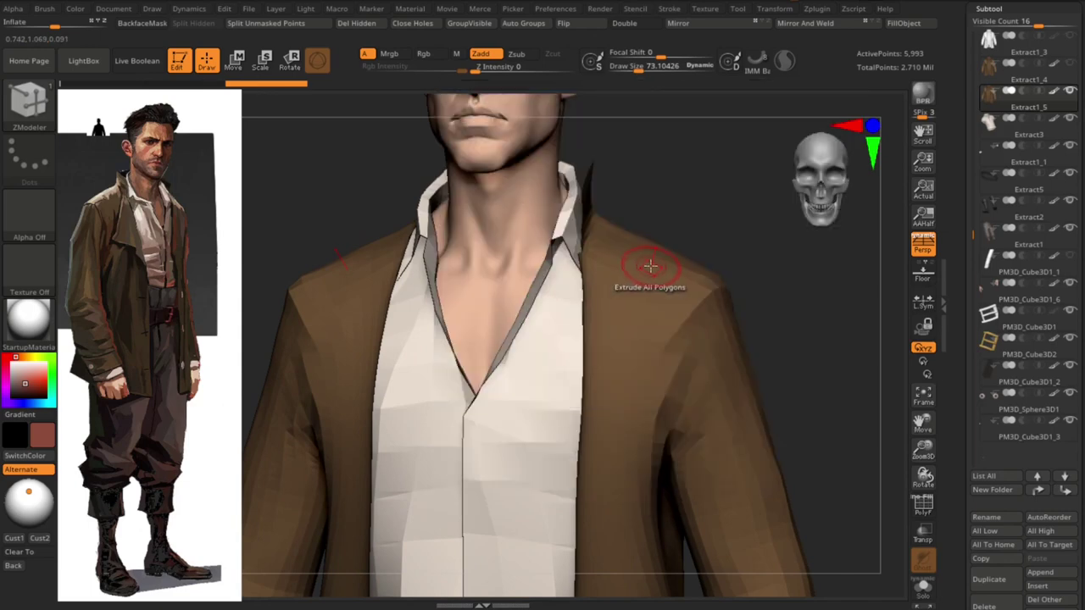
drag(650, 268, 647, 280)
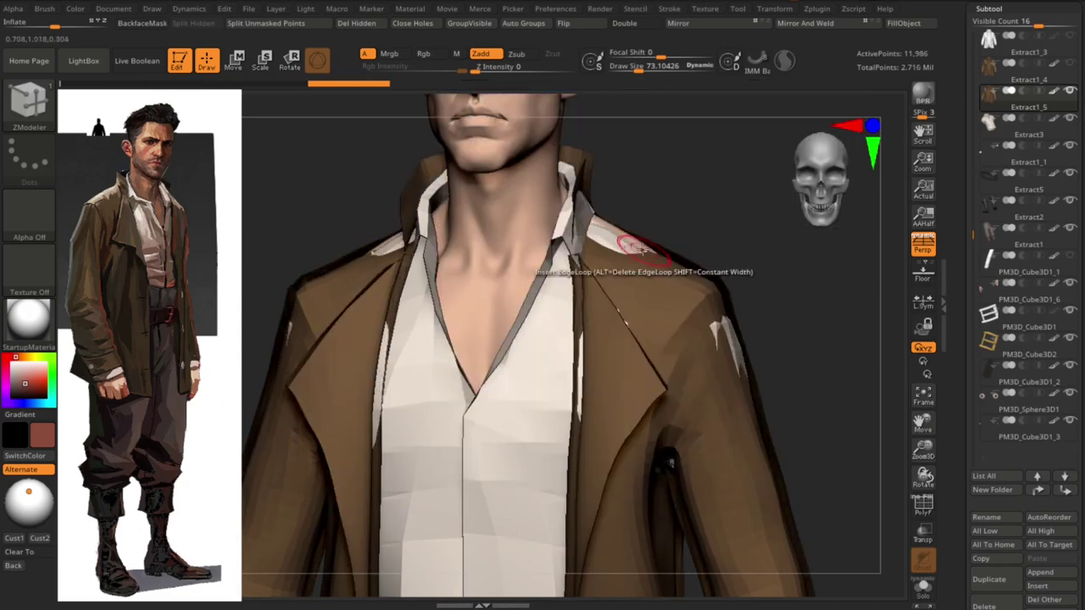
mouse_move(641, 246)
ctrl+right_down()
mouse_move(693, 148)
mouse_move(780, 327)
mouse_move(810, 351)
mouse_move(799, 356)
mouse_move(780, 308)
mouse_move(802, 328)
mouse_move(526, 398)
ctrl+right_up()
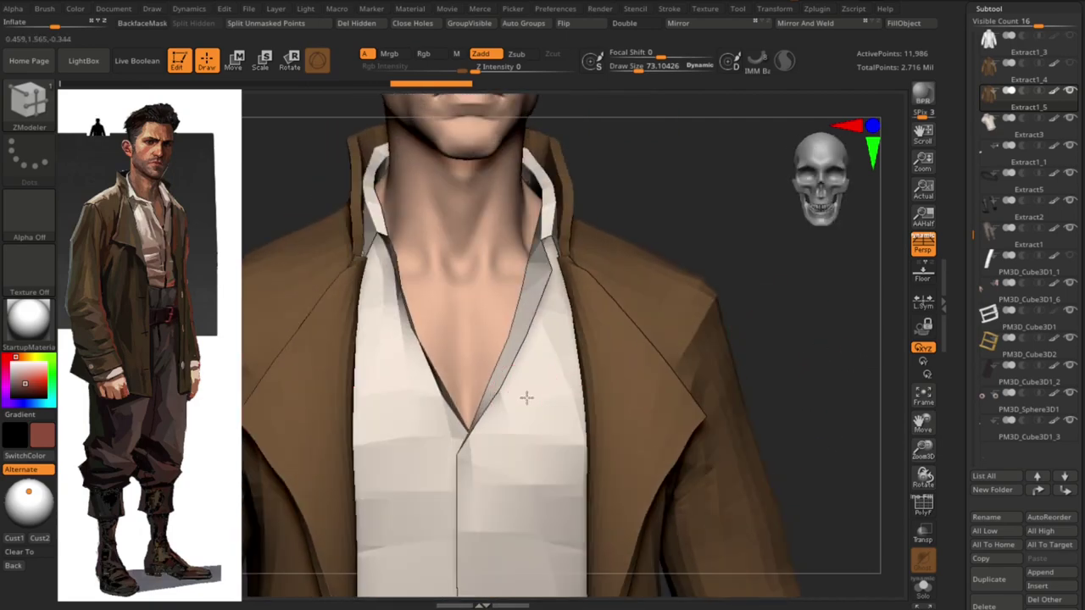
Select the shirt subtool Extract3 and show it in Solo from the front
alt+click(526, 398)
mouse_move(555, 360)
right_down()
mouse_move(913, 468)
mouse_move(814, 381)
mouse_move(781, 372)
right_up()
click(923, 585)
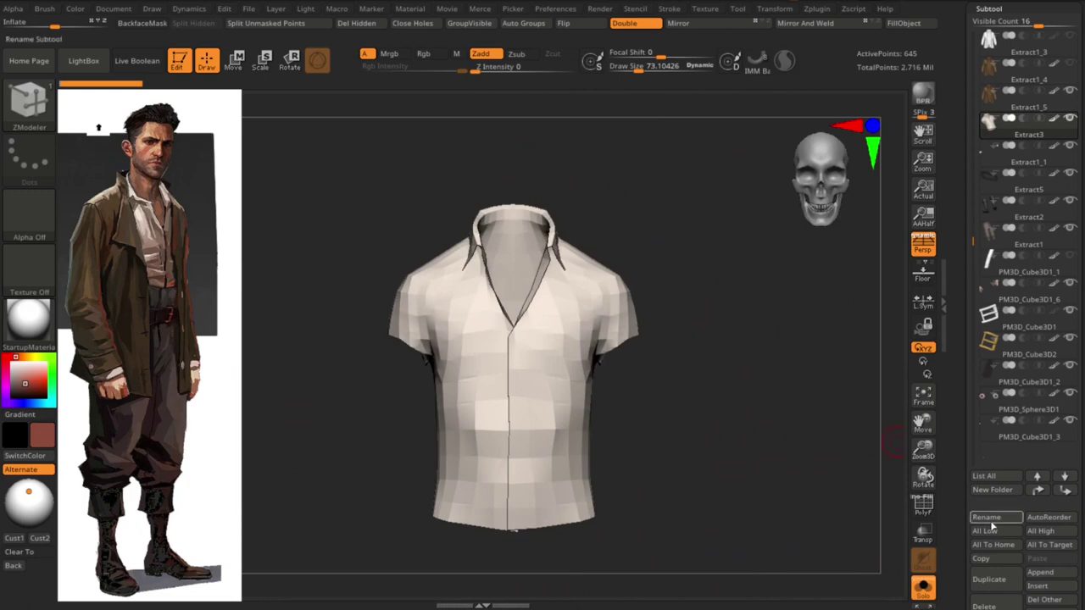
Duplicate the shirt subtool and ZRemesh the copy into clean quads of 5,358 points
click(989, 579)
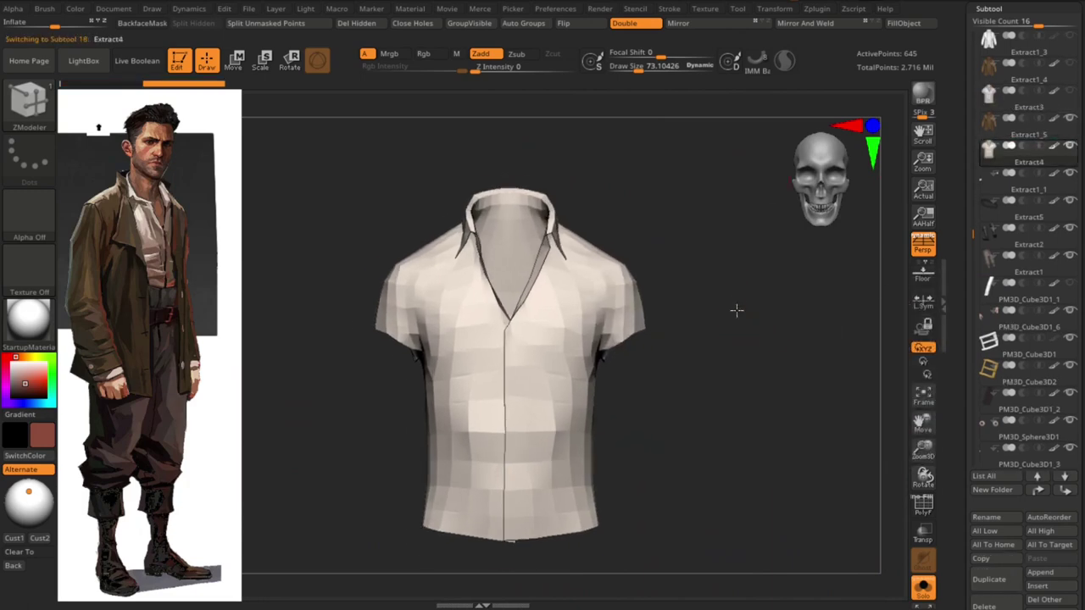
ctrl+right_drag(737, 311, 754, 356)
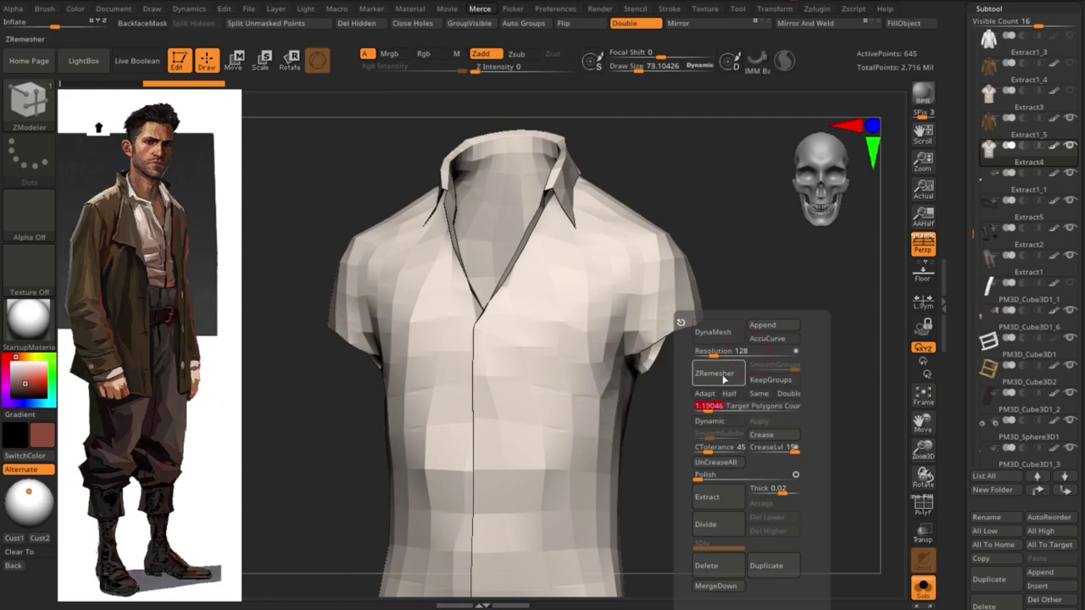
click(723, 376)
drag(768, 411, 799, 426)
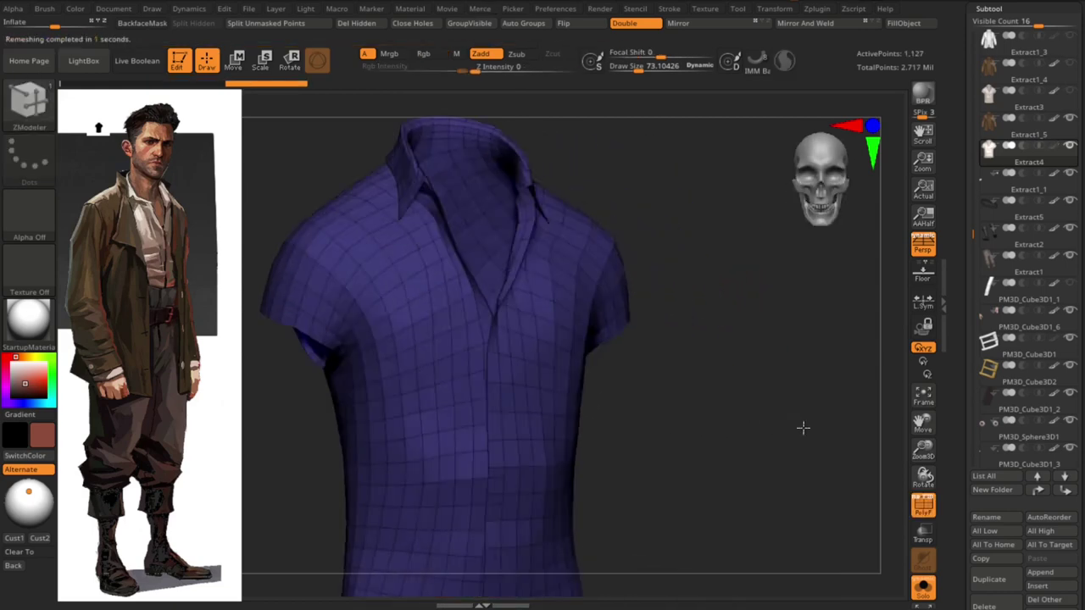
key(space)
click(731, 371)
Show the remeshed shirt on the full character in a warmer beige colour
drag(794, 354, 560, 225)
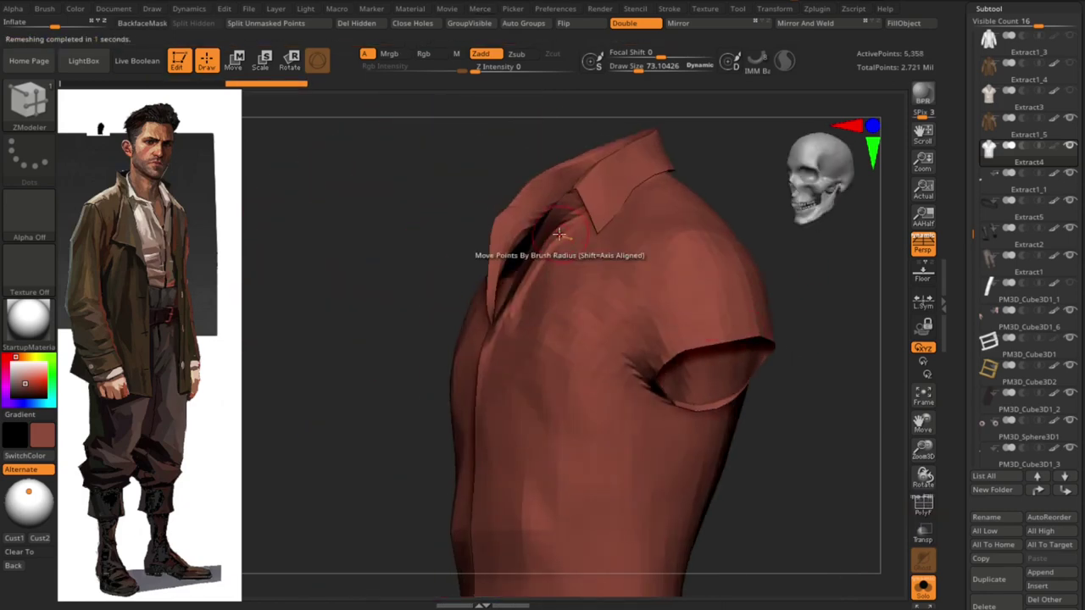
mouse_move(490, 383)
mouse_down()
mouse_move(412, 452)
mouse_move(447, 271)
mouse_up()
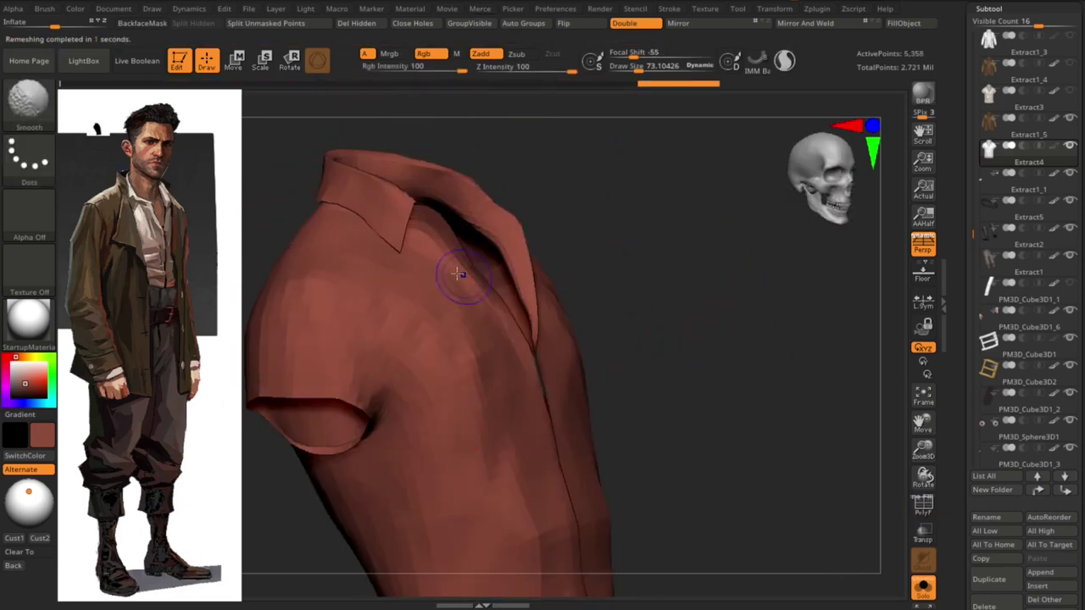
mouse_move(532, 384)
mouse_down()
mouse_move(761, 438)
mouse_move(749, 473)
mouse_move(703, 356)
mouse_up()
drag(625, 416, 717, 365)
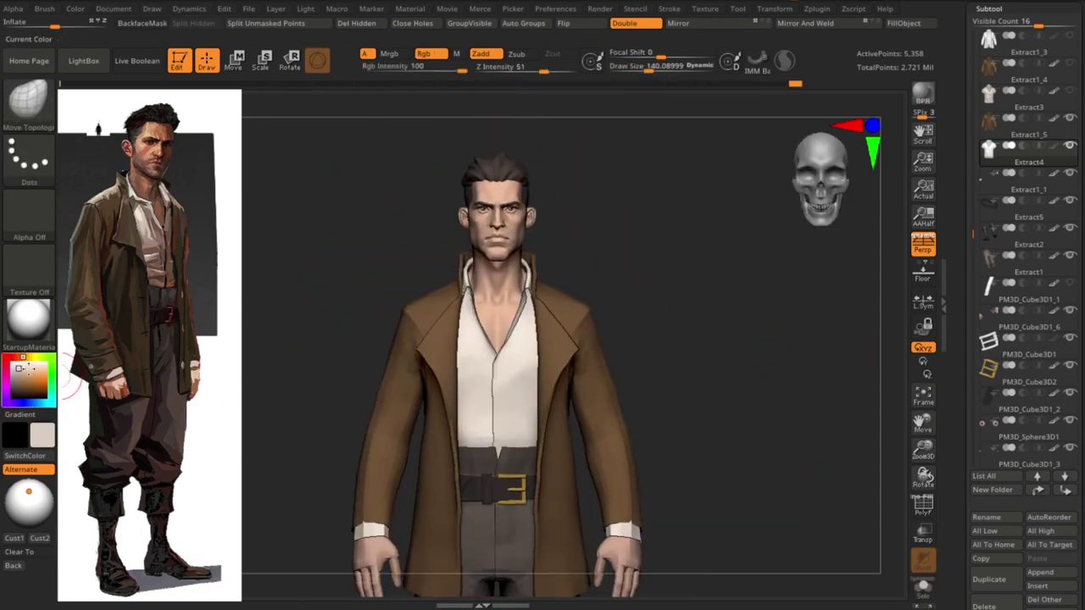
click(20, 372)
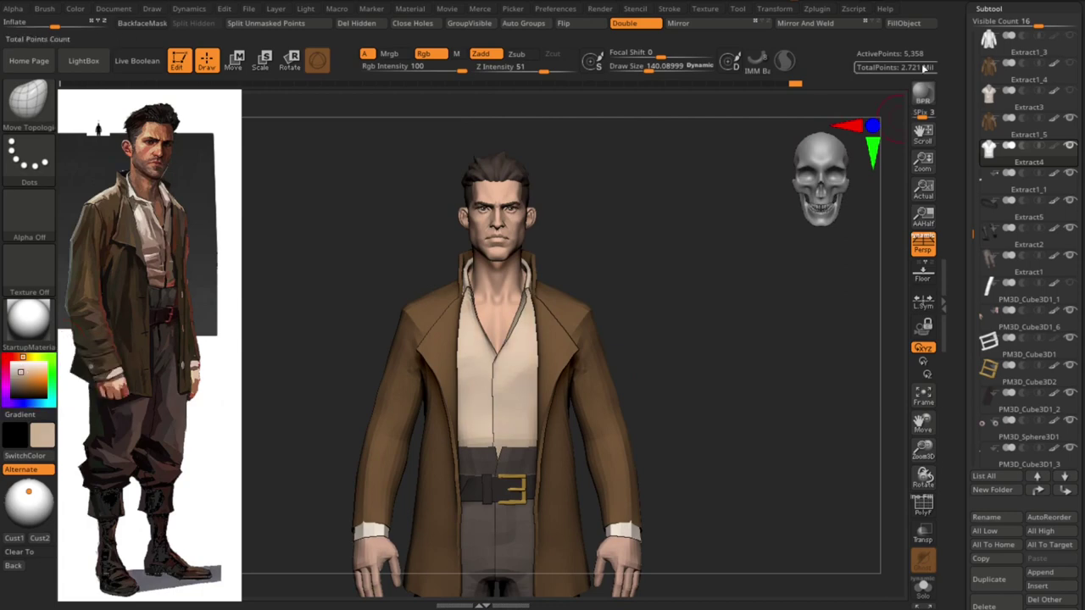
drag(763, 356, 710, 412)
alt+click(508, 356)
Thicken the remeshed shirt's collar with Extract/Thick, with Double and Solo turned off
drag(686, 215, 668, 213)
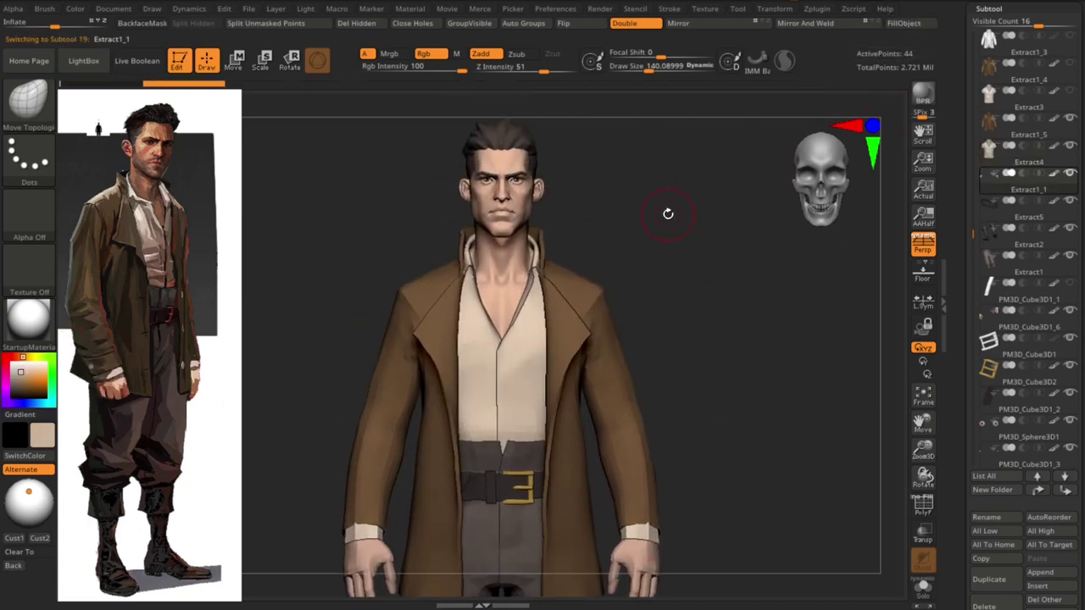
alt+click(501, 271)
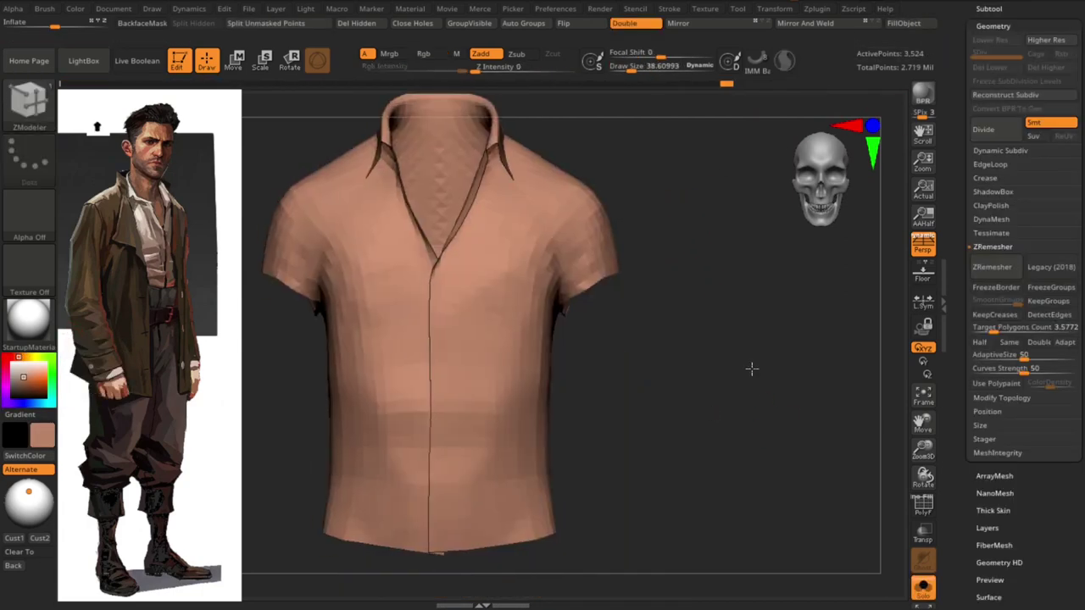
drag(722, 254, 715, 259)
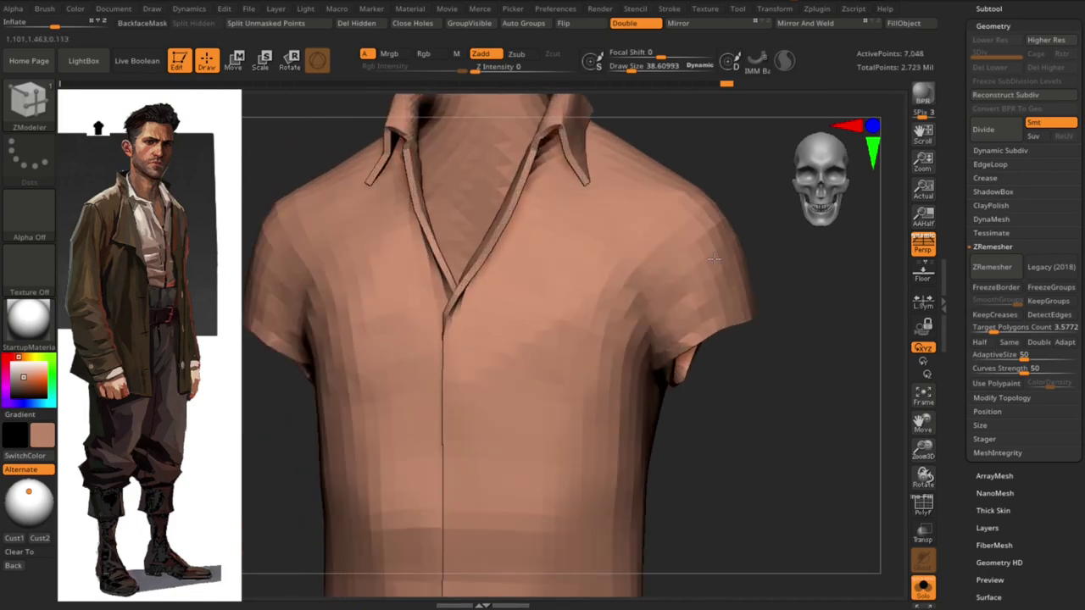
key(f)
click(625, 22)
click(923, 585)
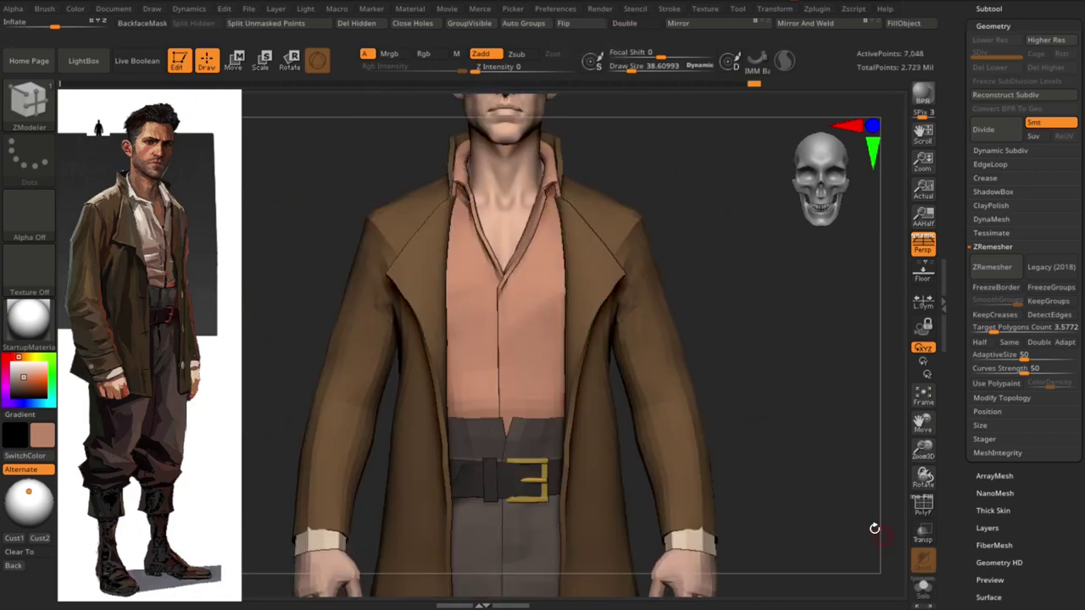
Select the small outfit piece, zoom to the collar and switch to the Move brush
alt+click(700, 387)
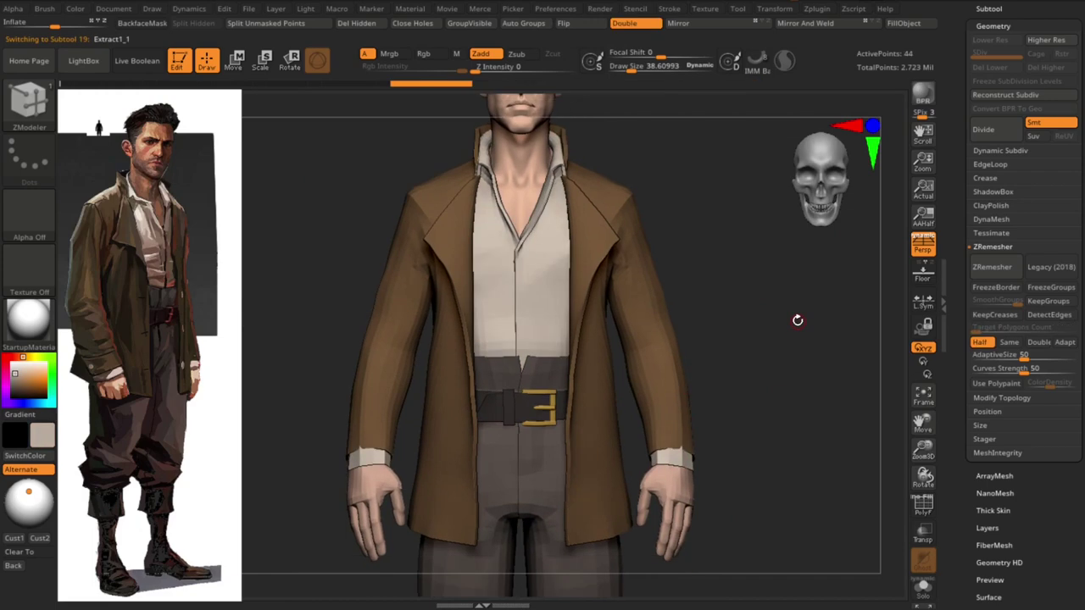
scroll(797, 320, up, 5)
alt+drag(770, 314, 749, 225)
key(b)
key(m)
key(v)
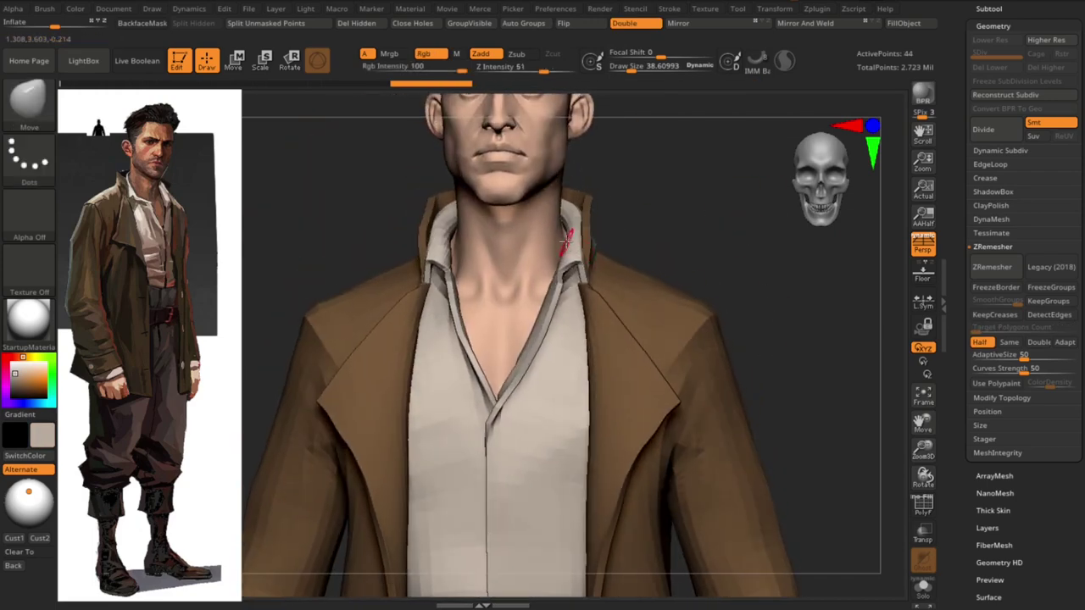
click(1002, 26)
Check the remeshed shirt collar from several angles and add a new sculpt layer
click(987, 95)
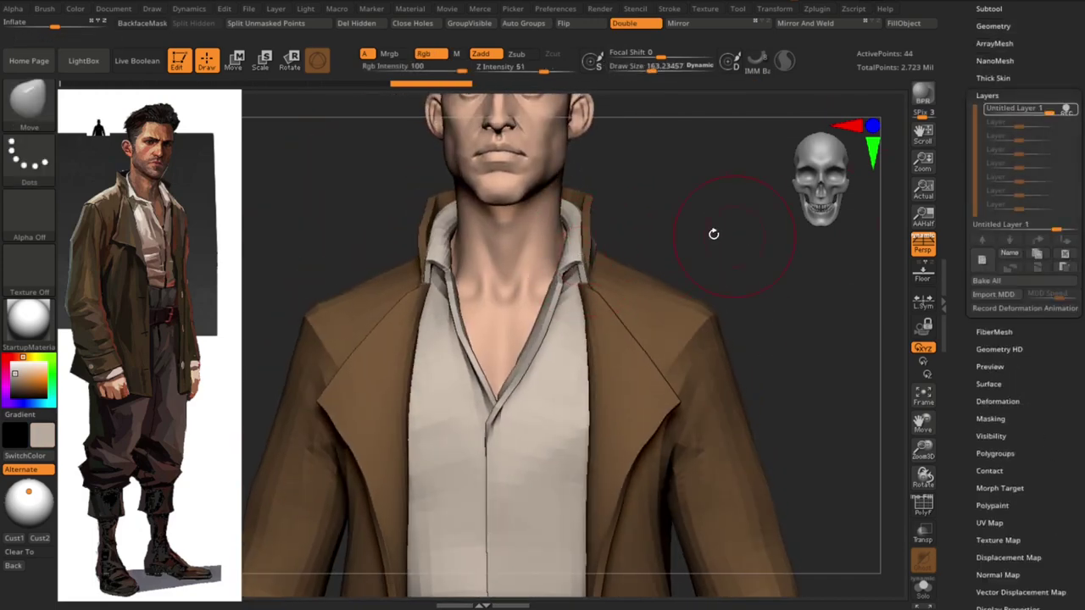
mouse_move(715, 232)
mouse_down()
mouse_move(585, 255)
mouse_move(726, 165)
mouse_move(720, 347)
mouse_move(700, 244)
mouse_move(543, 258)
mouse_up()
alt+click(610, 237)
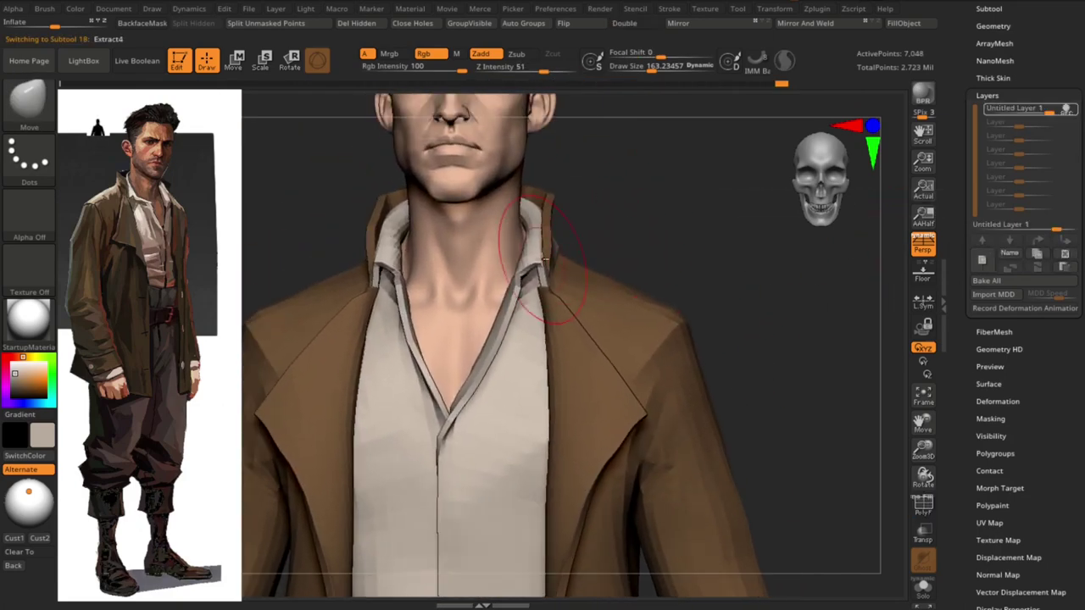
drag(608, 236, 643, 237)
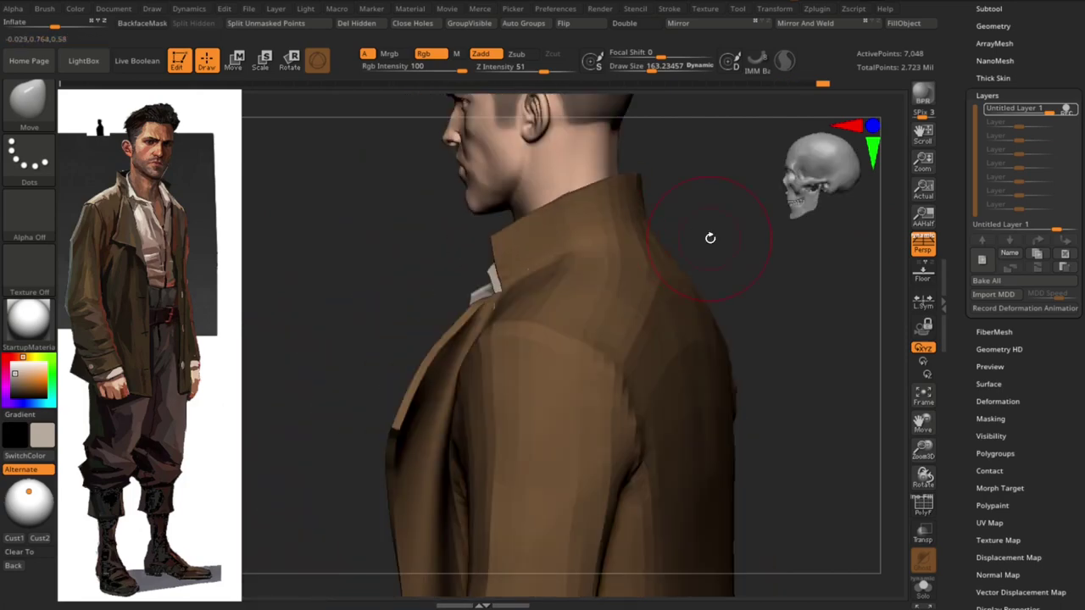
mouse_move(710, 238)
mouse_down()
mouse_move(876, 252)
mouse_move(649, 283)
mouse_move(800, 291)
mouse_move(671, 366)
mouse_up()
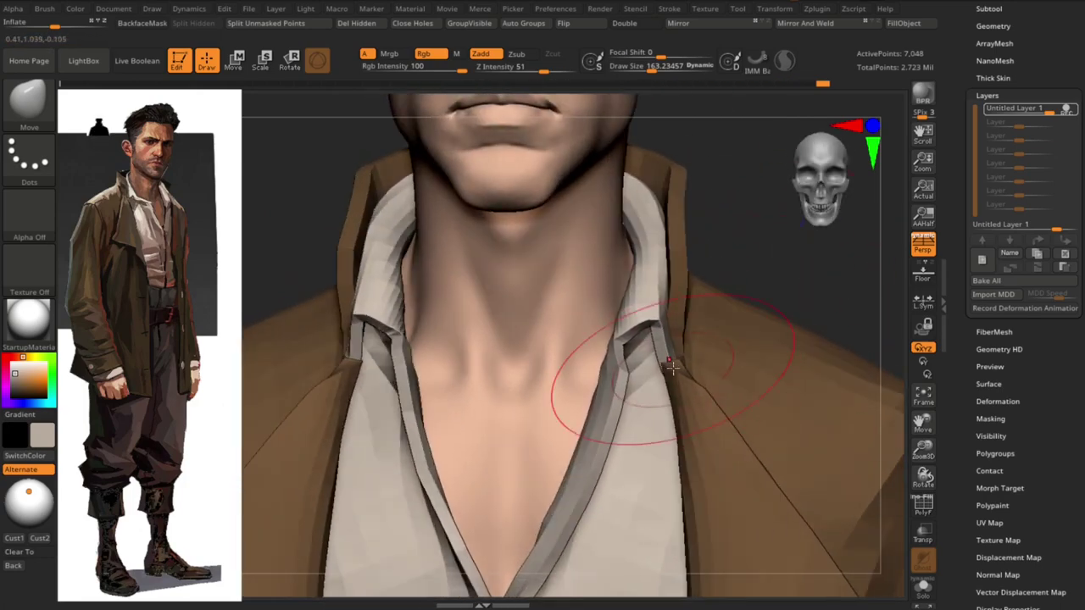
drag(792, 289, 736, 311)
drag(668, 389, 792, 283)
mouse_move(262, 217)
mouse_down()
mouse_move(362, 339)
mouse_move(301, 271)
mouse_move(390, 340)
mouse_move(366, 371)
mouse_move(796, 297)
mouse_move(823, 302)
mouse_move(746, 90)
mouse_move(795, 105)
mouse_up()
click(982, 259)
Reshape the collar with Move Topological so it sits under the coat collar, then smooth it
mouse_move(848, 322)
mouse_down()
mouse_move(775, 311)
mouse_move(712, 317)
mouse_move(688, 341)
mouse_up()
mouse_move(779, 304)
mouse_down()
mouse_move(654, 362)
mouse_move(833, 310)
mouse_move(719, 327)
mouse_move(576, 292)
mouse_move(678, 339)
mouse_move(569, 247)
mouse_move(664, 333)
mouse_move(550, 251)
mouse_move(794, 226)
mouse_move(813, 272)
mouse_move(853, 288)
mouse_move(707, 310)
mouse_move(716, 373)
mouse_move(700, 314)
mouse_up()
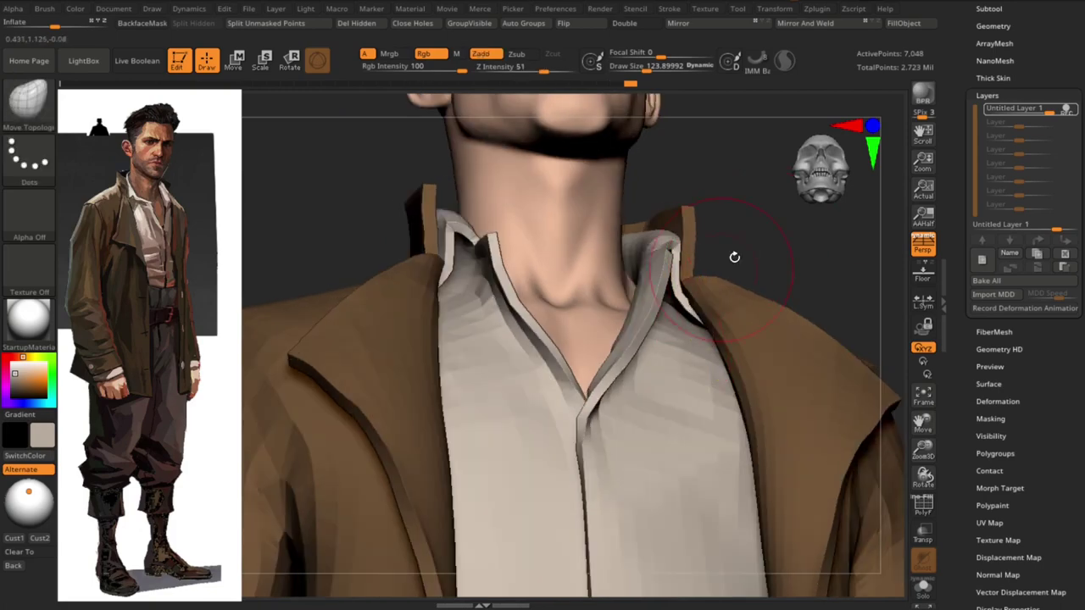
drag(734, 257, 791, 230)
drag(695, 206, 593, 310)
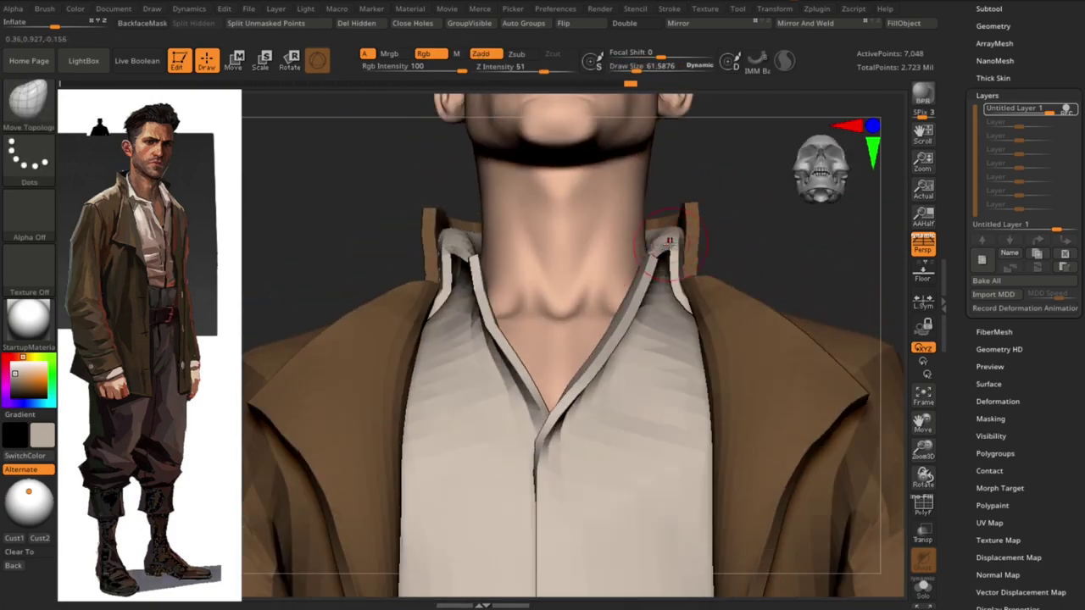
drag(455, 242, 701, 215)
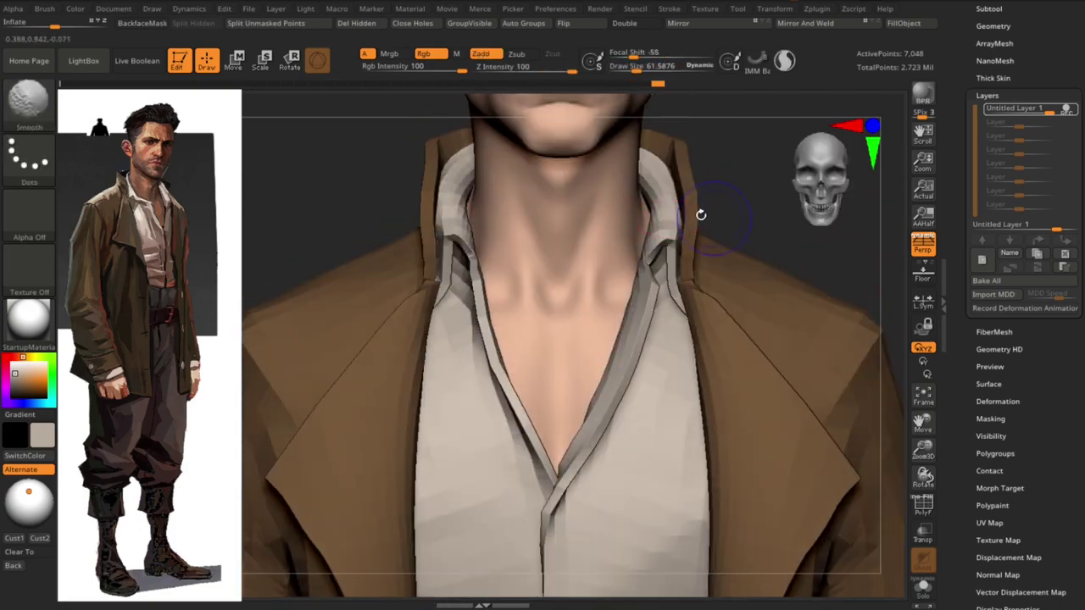
mouse_move(856, 280)
mouse_down()
mouse_move(847, 234)
mouse_move(837, 340)
mouse_move(618, 327)
mouse_move(891, 302)
mouse_up()
key(space)
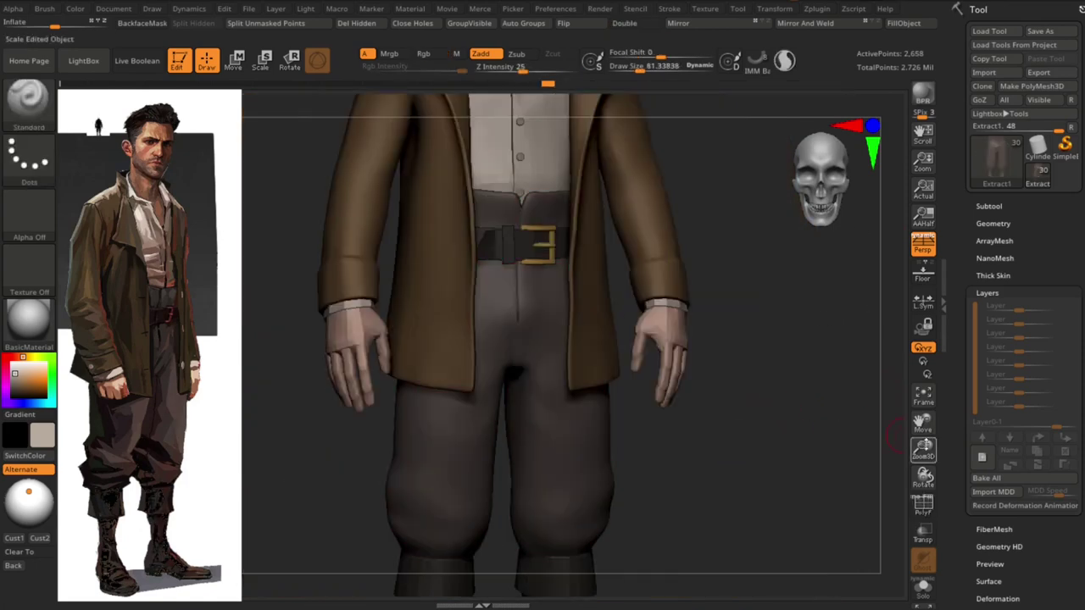
Frame the figure and zoom in on the shirt, belt and breeches with the coat hidden
mouse_move(734, 441)
mouse_down()
mouse_move(800, 308)
mouse_move(845, 449)
mouse_move(819, 482)
mouse_up()
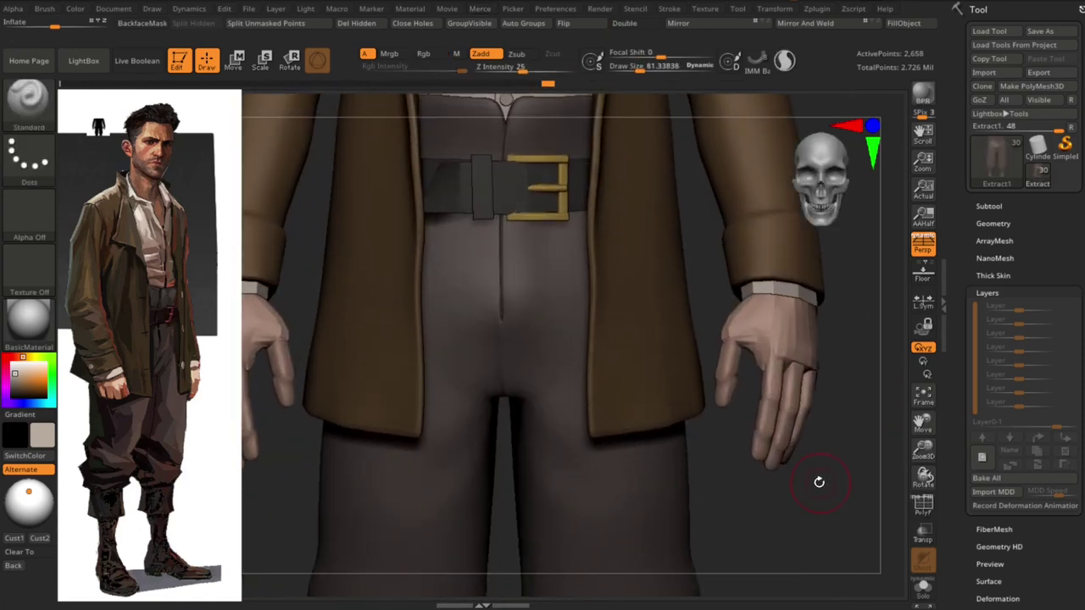
key(space)
key(space)
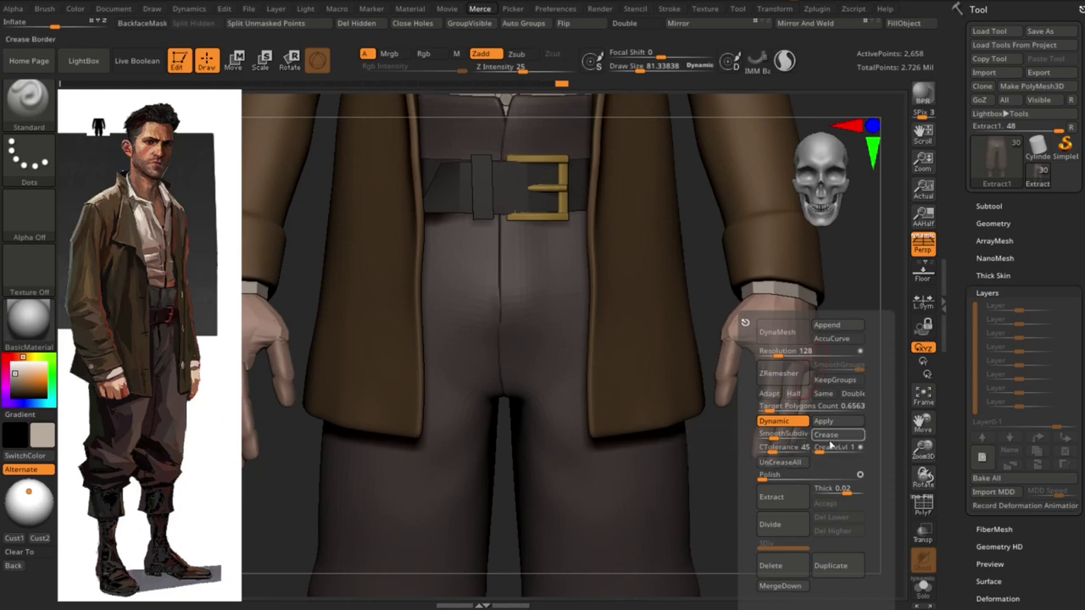
drag(813, 441, 791, 359)
key(space)
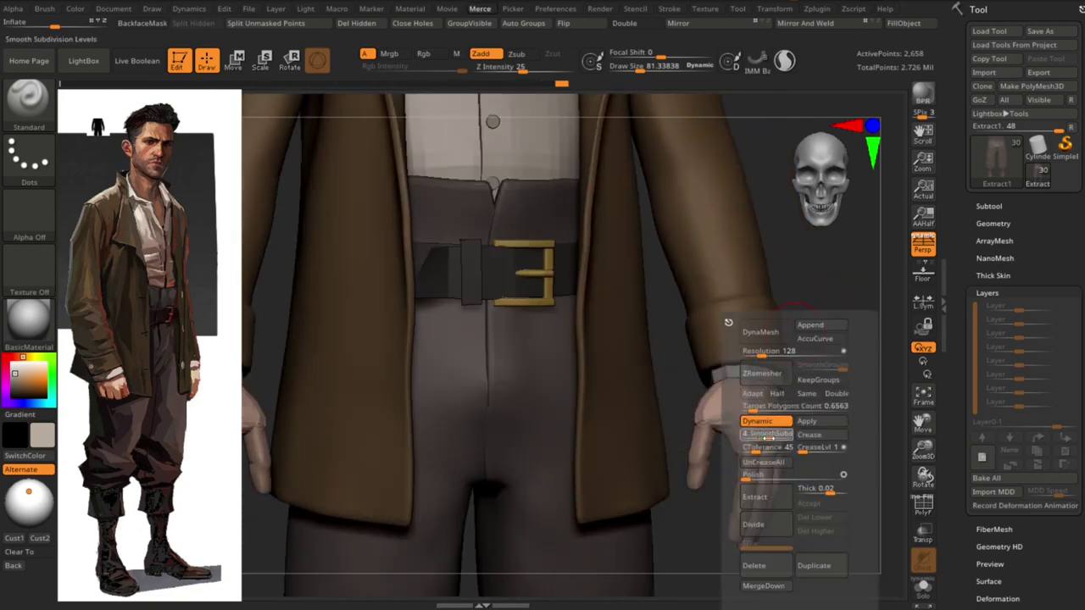
key(f)
key(space)
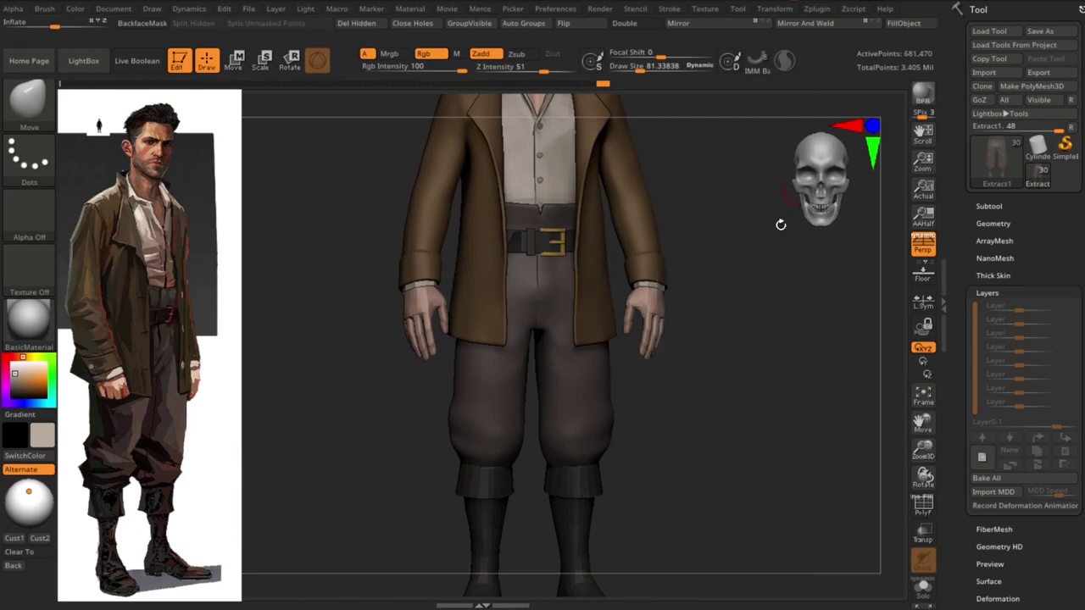
alt+drag(780, 223, 757, 467)
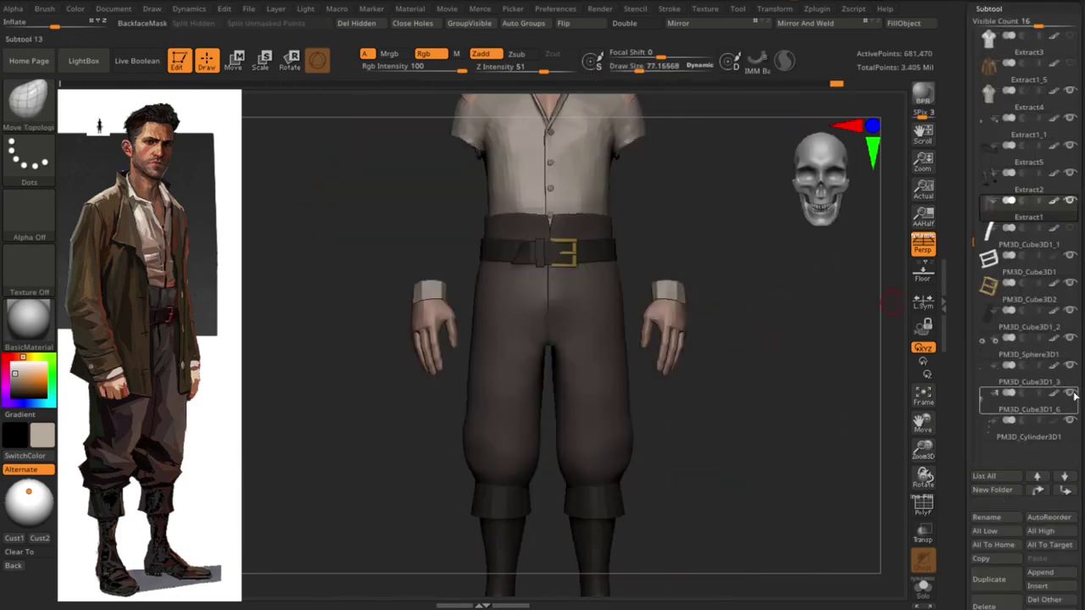
Hide the hands and shirt cuffs and select the breeches subtool
click(1073, 393)
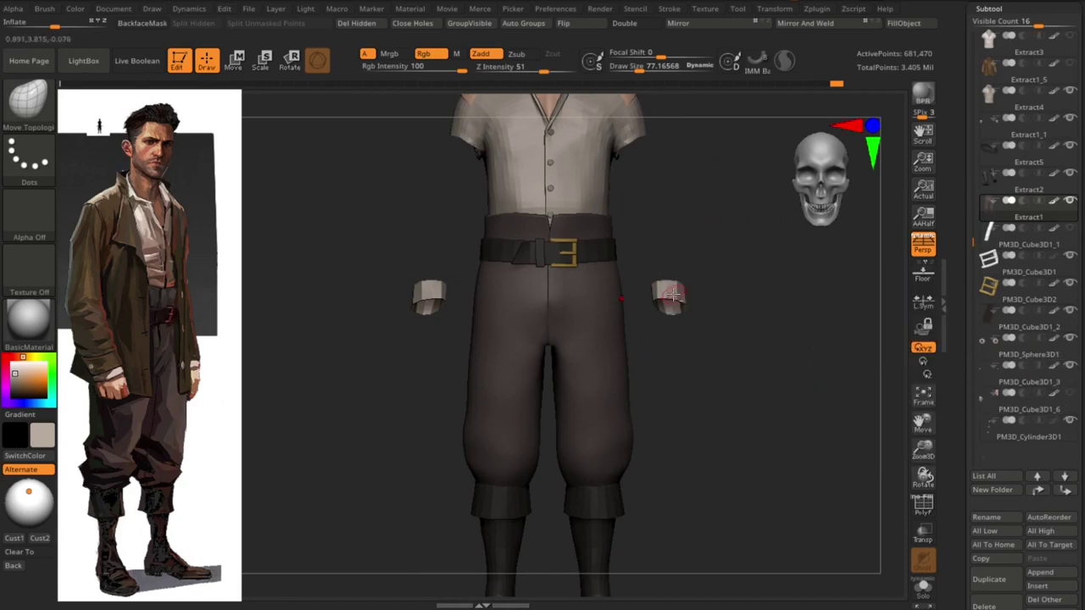
click(1036, 134)
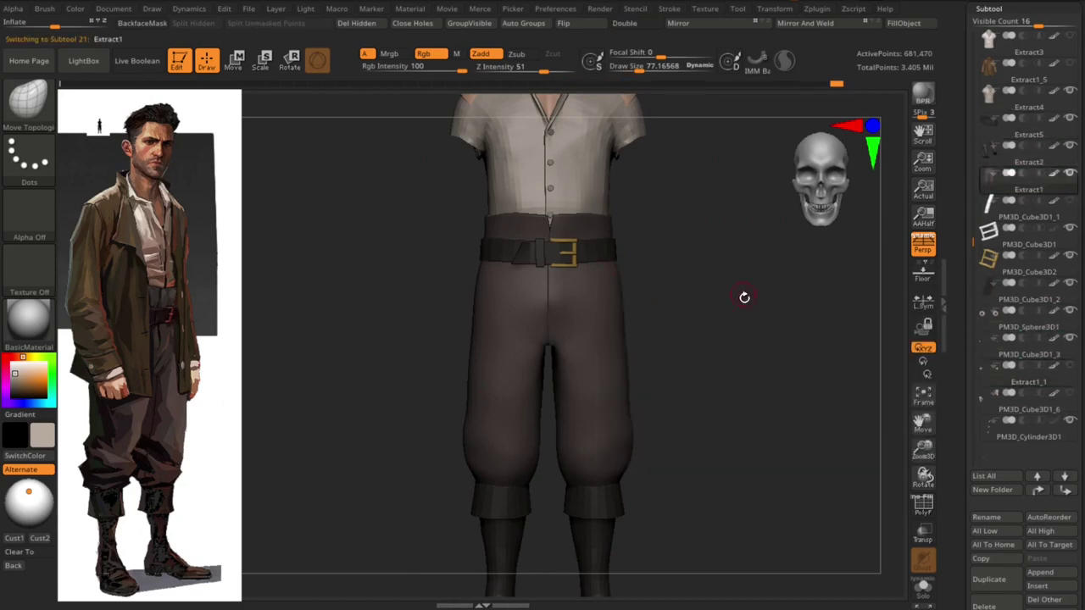
drag(743, 296, 593, 296)
click(988, 9)
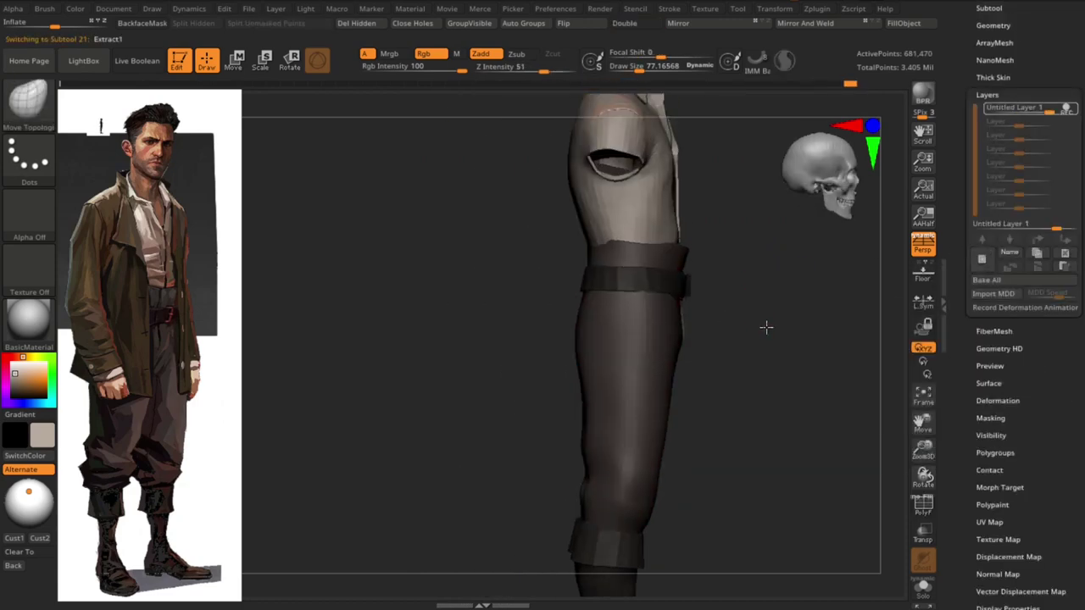
mouse_move(766, 325)
mouse_down()
mouse_move(741, 283)
mouse_move(406, 353)
mouse_move(669, 260)
mouse_move(725, 288)
mouse_move(551, 270)
mouse_up()
key(s)
key(s)
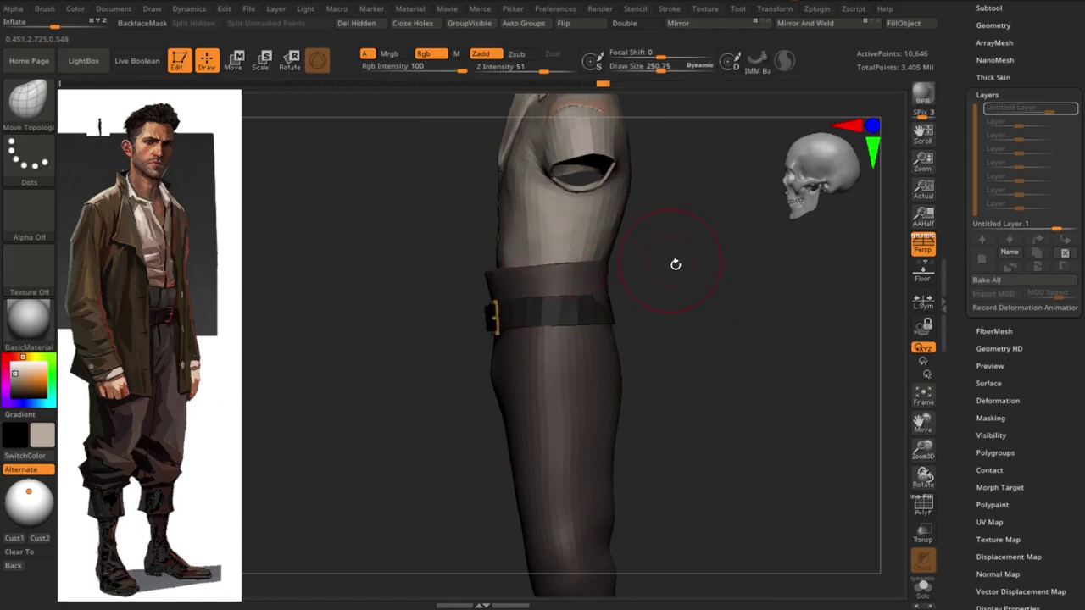
drag(676, 265, 596, 322)
alt+click(554, 359)
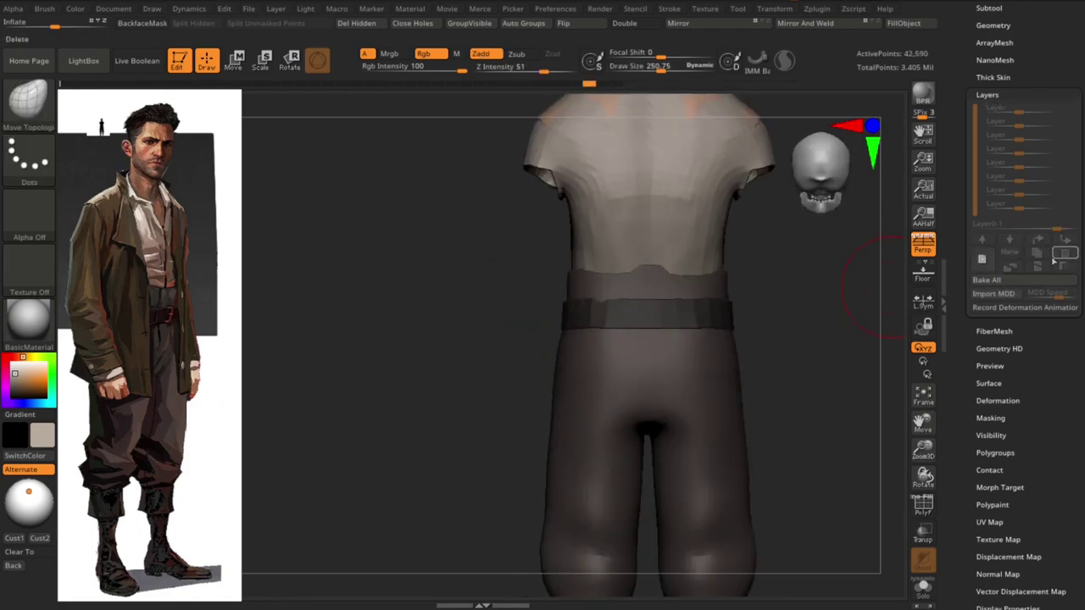
drag(852, 346, 813, 361)
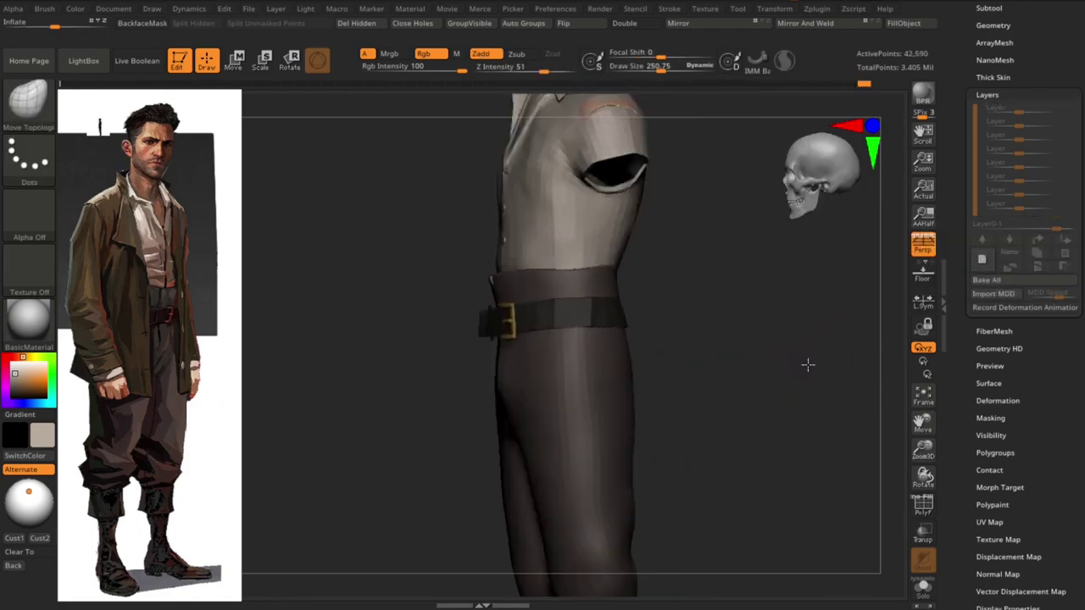
Add a new sculpt layer to the breeches and look around the waist and belt
click(988, 253)
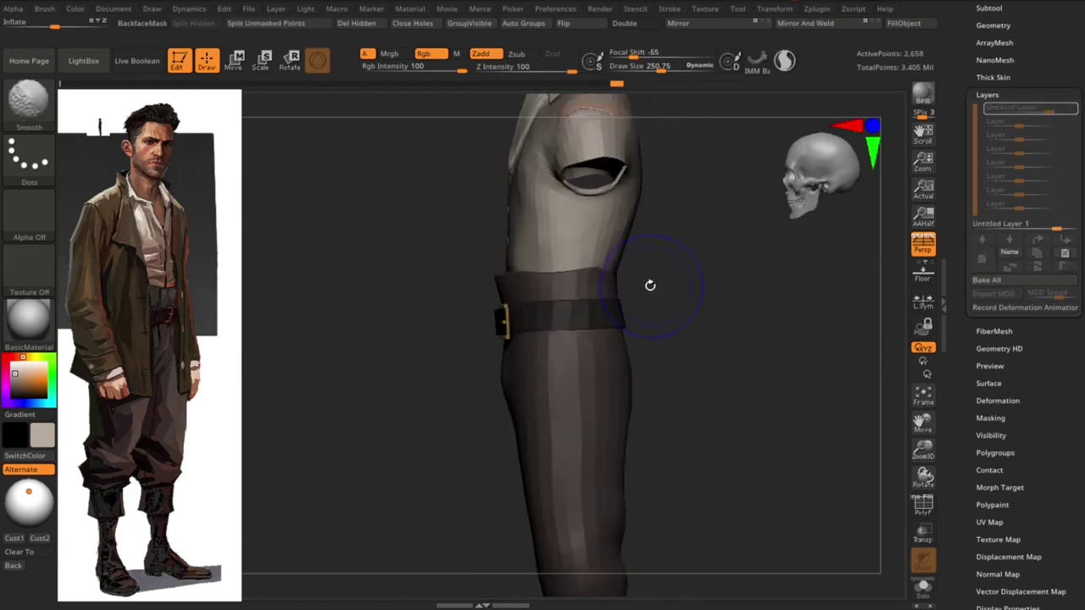
mouse_move(646, 267)
right_down()
mouse_move(634, 310)
mouse_move(722, 352)
right_up()
right_drag(623, 333, 737, 292)
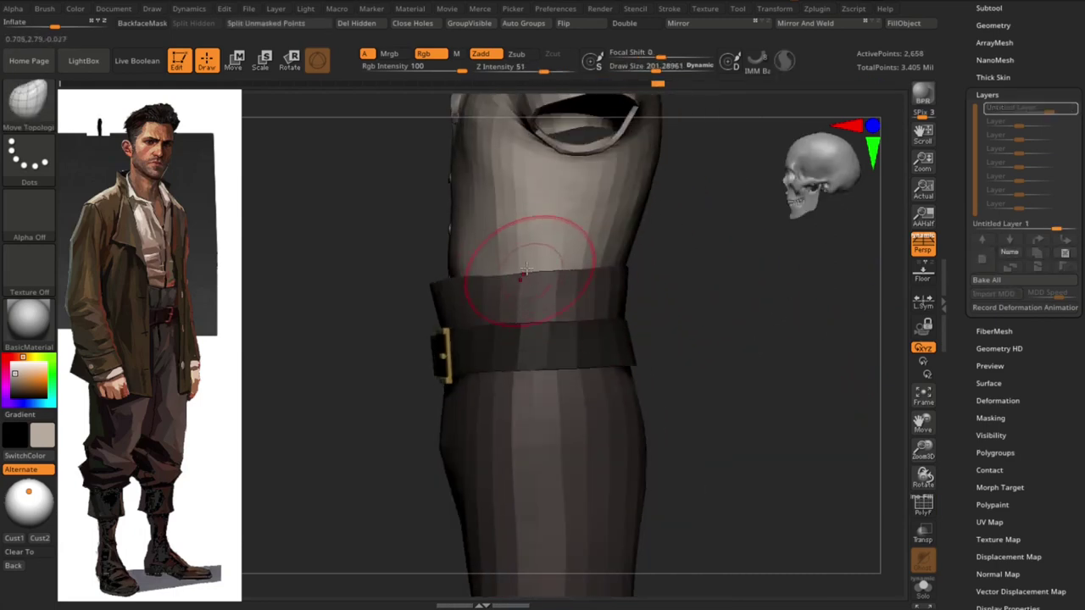
mouse_move(572, 281)
right_down()
mouse_move(617, 272)
mouse_move(674, 293)
mouse_move(695, 283)
right_up()
key(s)
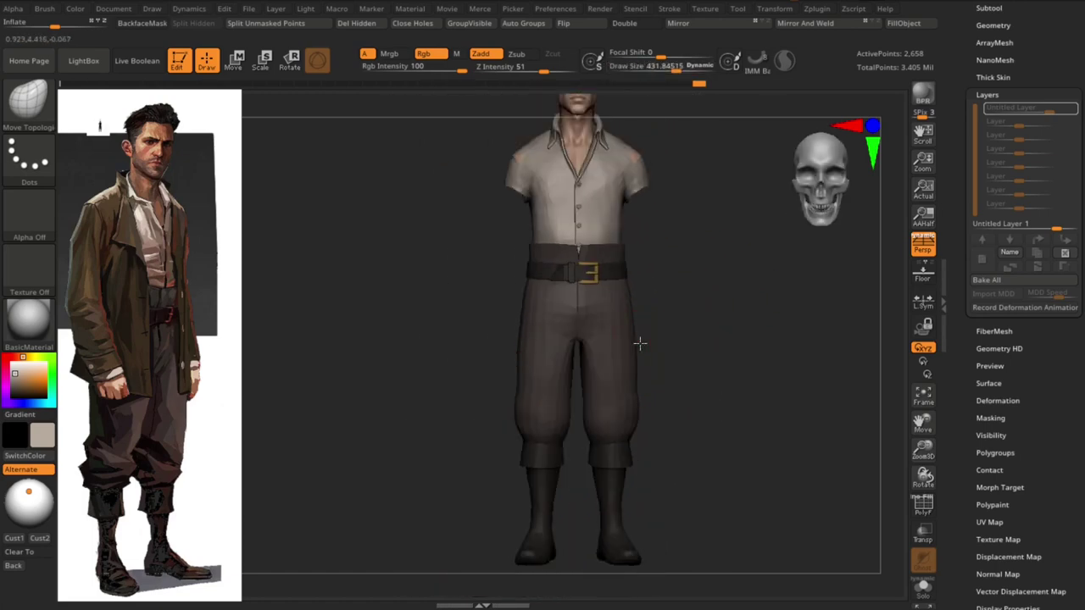
Sculpt creased cloth folds around the knees of the breeches with the Standard brush
shift+right_drag(632, 306, 634, 421)
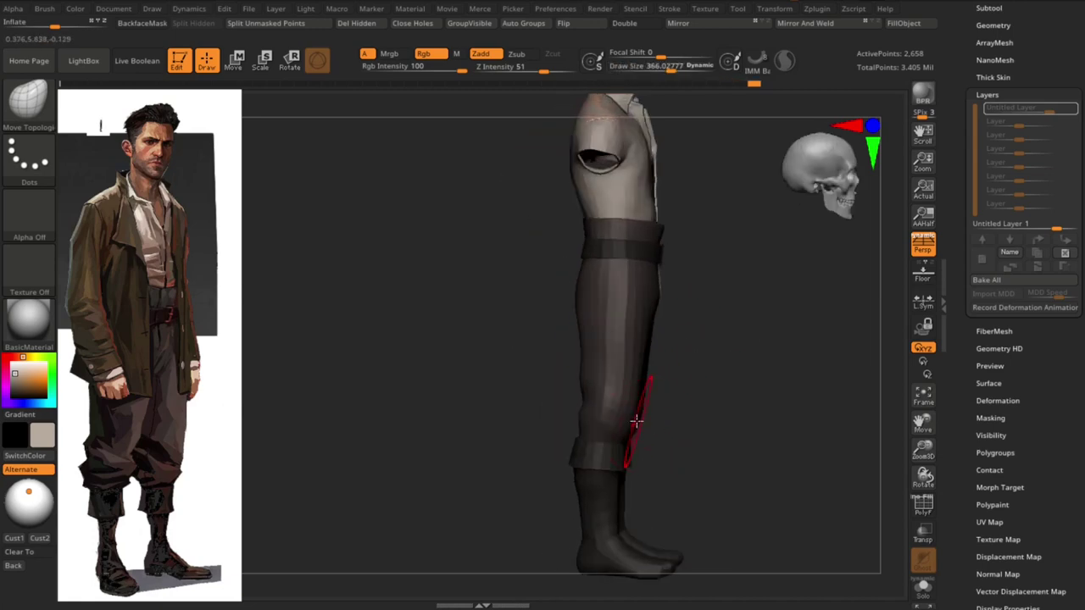
mouse_move(582, 410)
shift+right_down()
mouse_move(586, 383)
mouse_move(783, 378)
mouse_move(639, 438)
mouse_move(649, 401)
mouse_move(591, 436)
shift+right_up()
key(b)
key(s)
key(t)
mouse_move(745, 434)
right_down()
mouse_move(802, 378)
mouse_move(777, 404)
right_up()
key(s)
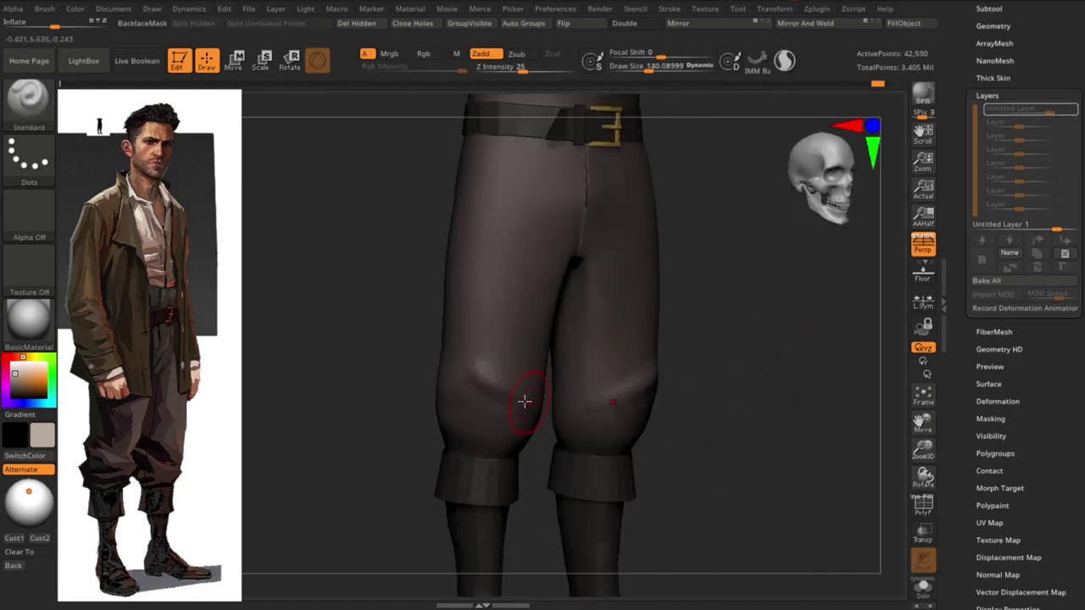
right_drag(525, 401, 543, 371)
mouse_move(466, 365)
right_down()
mouse_move(506, 336)
mouse_move(467, 302)
mouse_move(455, 305)
right_up()
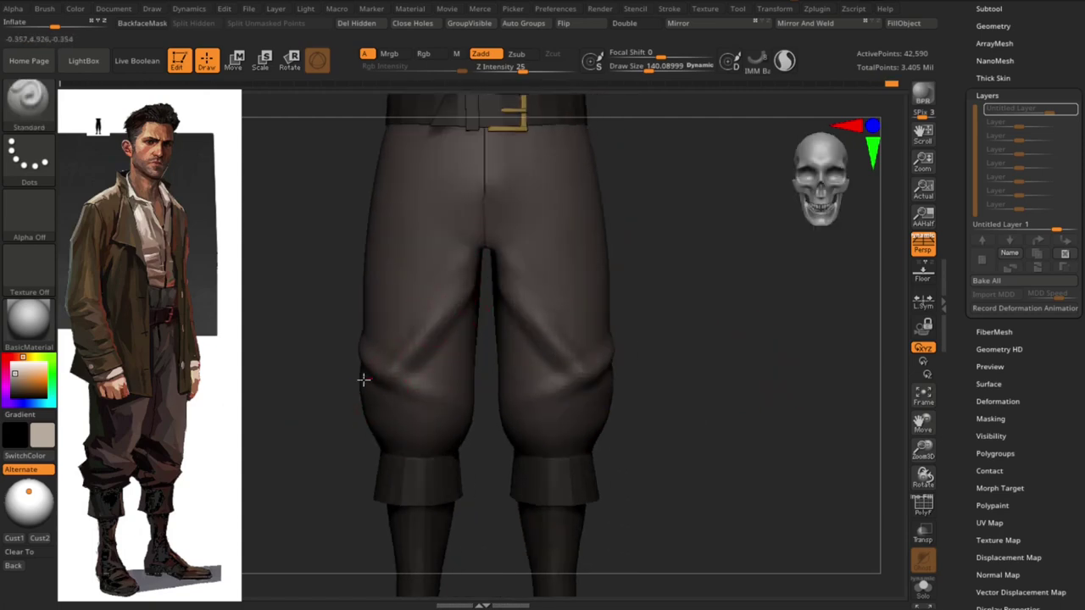
shift+right_drag(363, 380, 611, 361)
right_drag(700, 424, 681, 398)
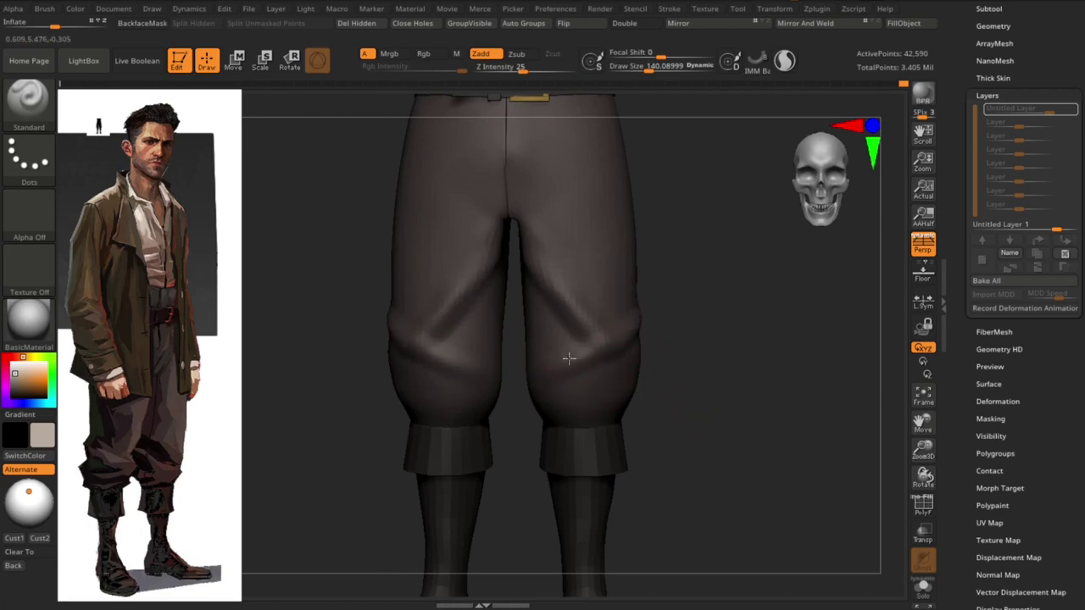
mouse_move(569, 359)
right_down()
mouse_move(567, 396)
mouse_move(592, 375)
right_up()
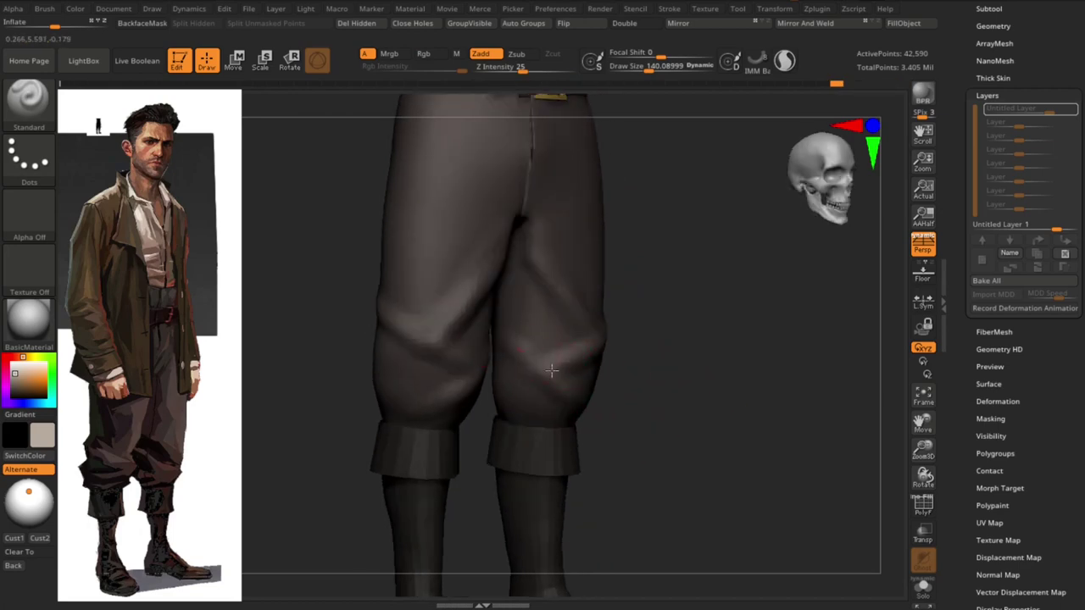
mouse_move(515, 368)
right_down()
mouse_move(658, 387)
mouse_move(739, 361)
mouse_move(583, 300)
right_up()
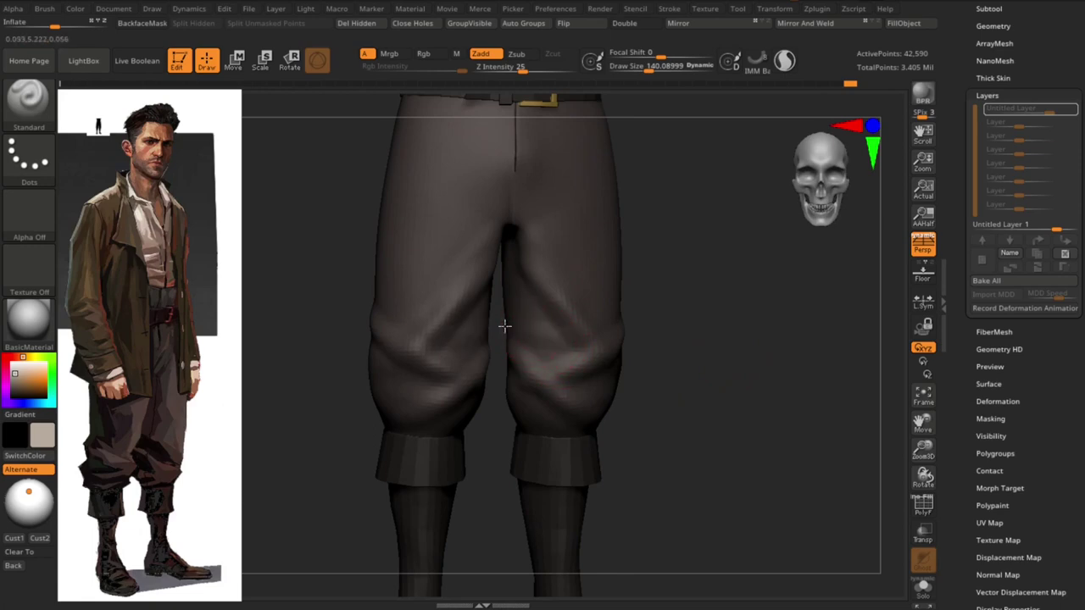
Refine the knee folds from the sides and back, then Shift-smooth them softer
right_drag(495, 278, 574, 351)
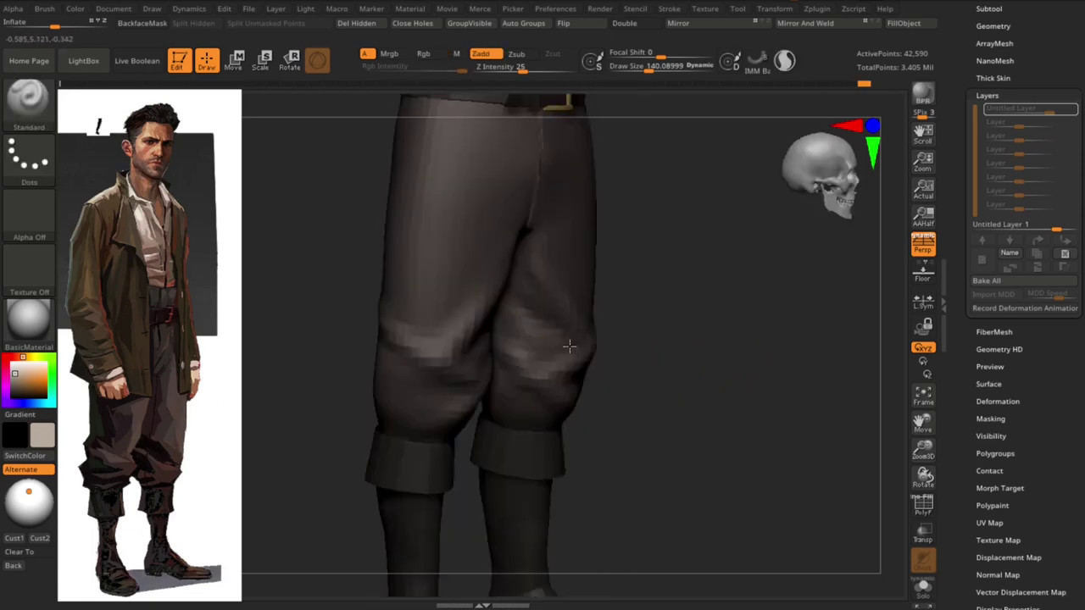
mouse_move(694, 403)
right_down()
mouse_move(685, 363)
mouse_move(581, 364)
mouse_move(692, 392)
mouse_move(443, 332)
mouse_move(700, 381)
mouse_move(473, 402)
mouse_move(501, 407)
mouse_move(489, 409)
right_up()
key(s)
mouse_move(585, 401)
right_down()
mouse_move(381, 387)
mouse_move(416, 403)
mouse_move(441, 392)
mouse_move(367, 460)
mouse_move(380, 399)
mouse_move(406, 390)
right_up()
mouse_move(476, 344)
right_down()
mouse_move(654, 412)
mouse_move(487, 350)
right_up()
mouse_move(565, 360)
shift+right_down()
mouse_move(424, 226)
mouse_move(755, 361)
mouse_move(753, 327)
shift+right_up()
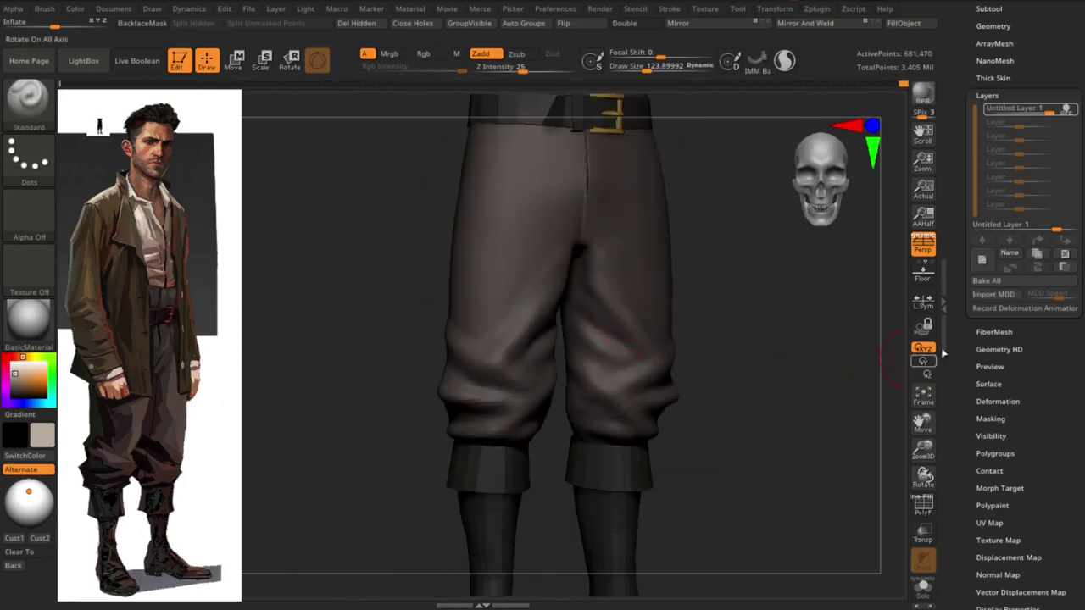
key(shift)
mouse_move(807, 315)
ctrl+right_down()
mouse_move(595, 289)
mouse_move(765, 381)
mouse_move(577, 334)
mouse_move(768, 391)
mouse_move(593, 359)
mouse_move(765, 368)
mouse_move(746, 333)
mouse_move(702, 314)
mouse_move(673, 320)
mouse_move(593, 286)
mouse_move(662, 297)
mouse_move(616, 288)
ctrl+right_up()
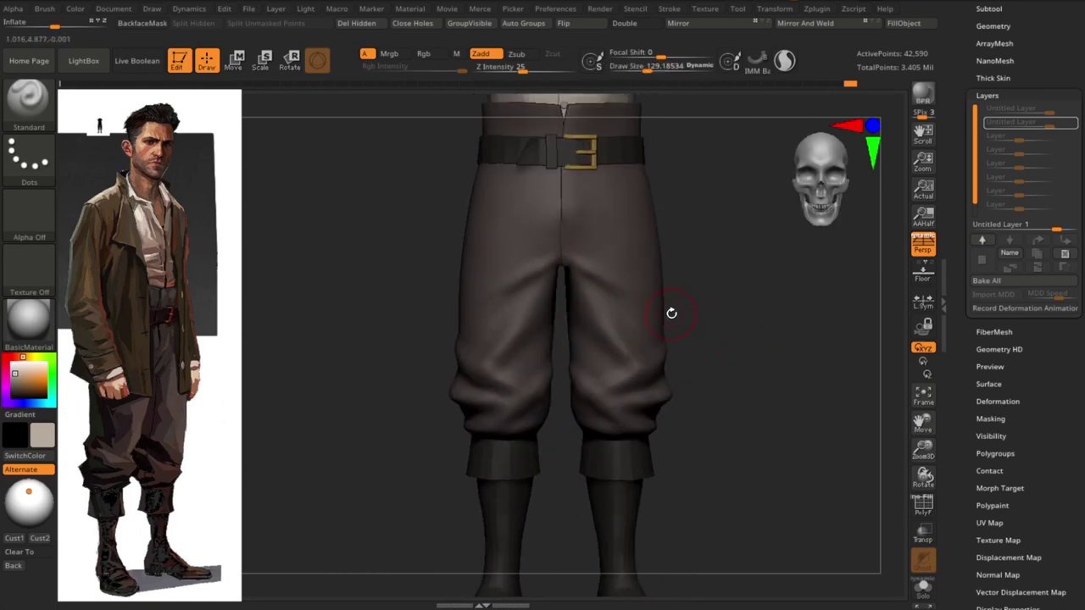
mouse_move(671, 313)
ctrl+right_down()
mouse_move(783, 310)
mouse_move(780, 297)
ctrl+right_up()
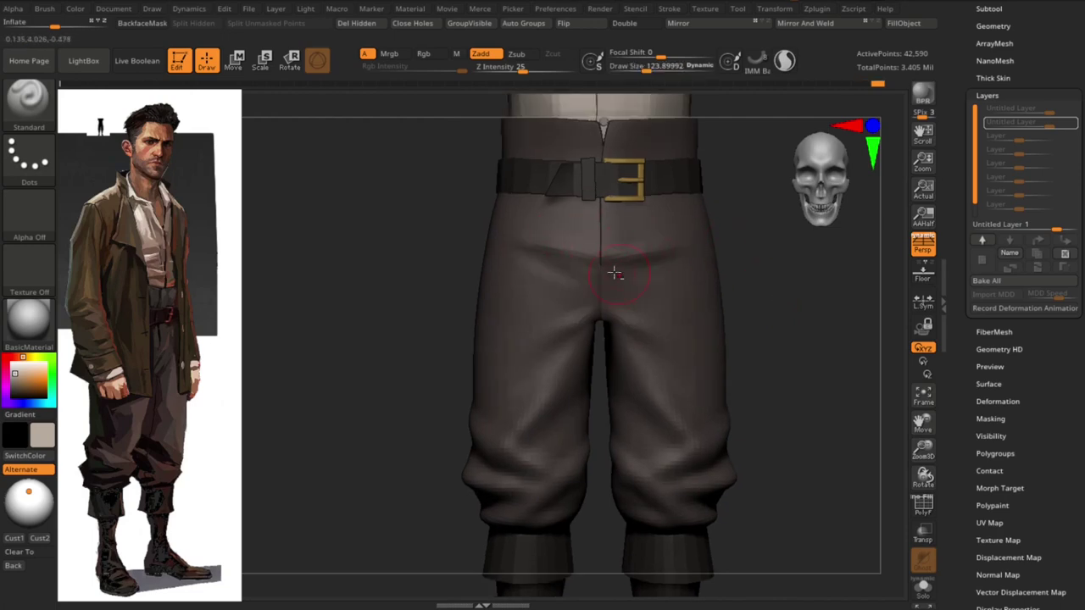
drag(818, 306, 681, 270)
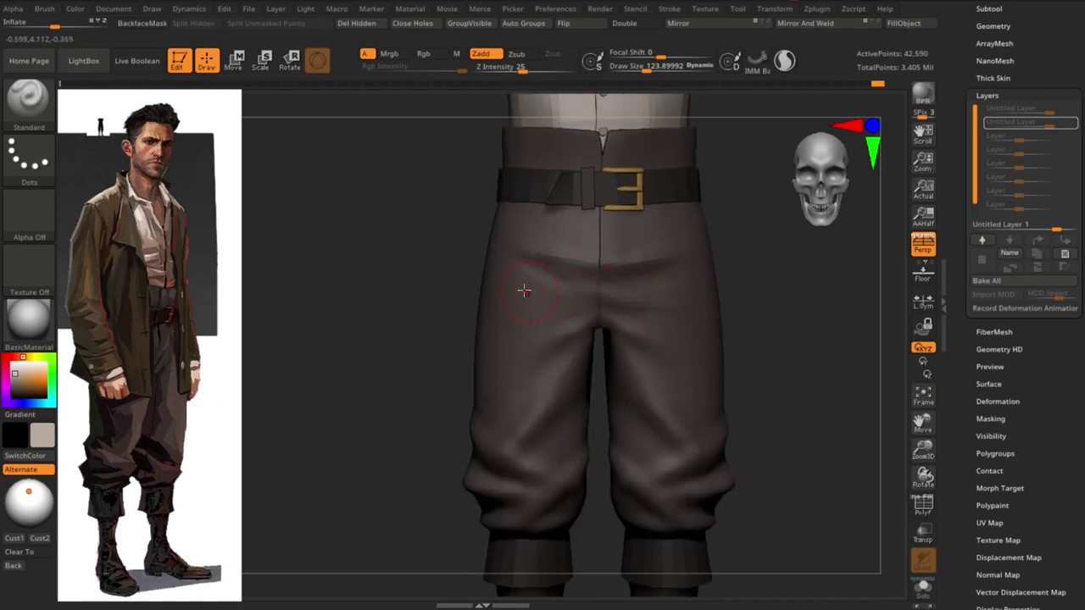
mouse_move(775, 273)
mouse_down()
mouse_move(752, 298)
mouse_move(651, 317)
mouse_up()
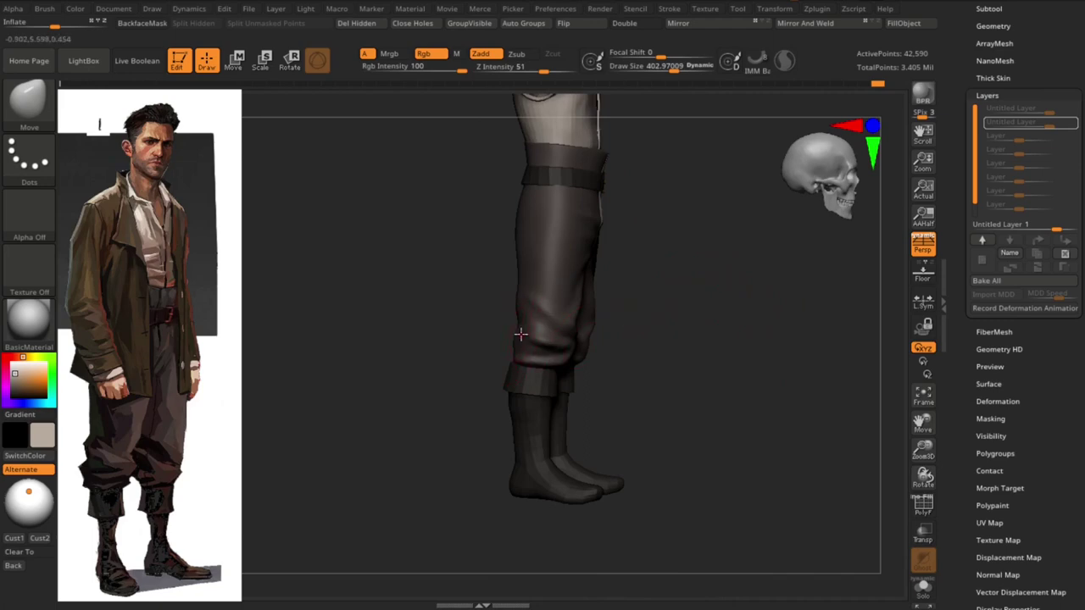
Undo the trial Move-brush push on the breeches' silhouette
drag(512, 337, 503, 338)
drag(684, 328, 714, 339)
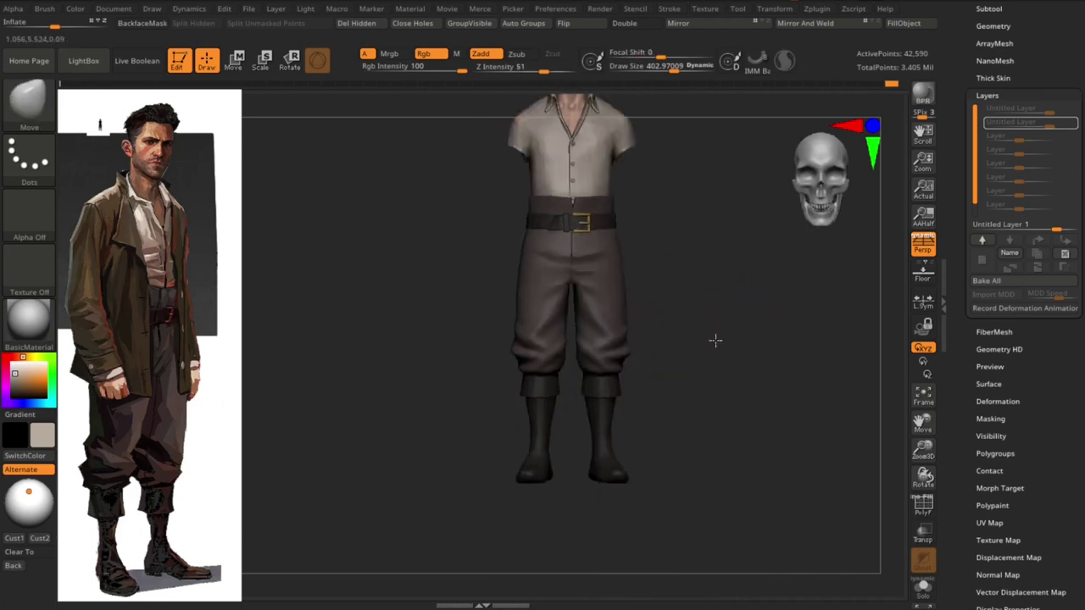
scroll(734, 334, up, 3)
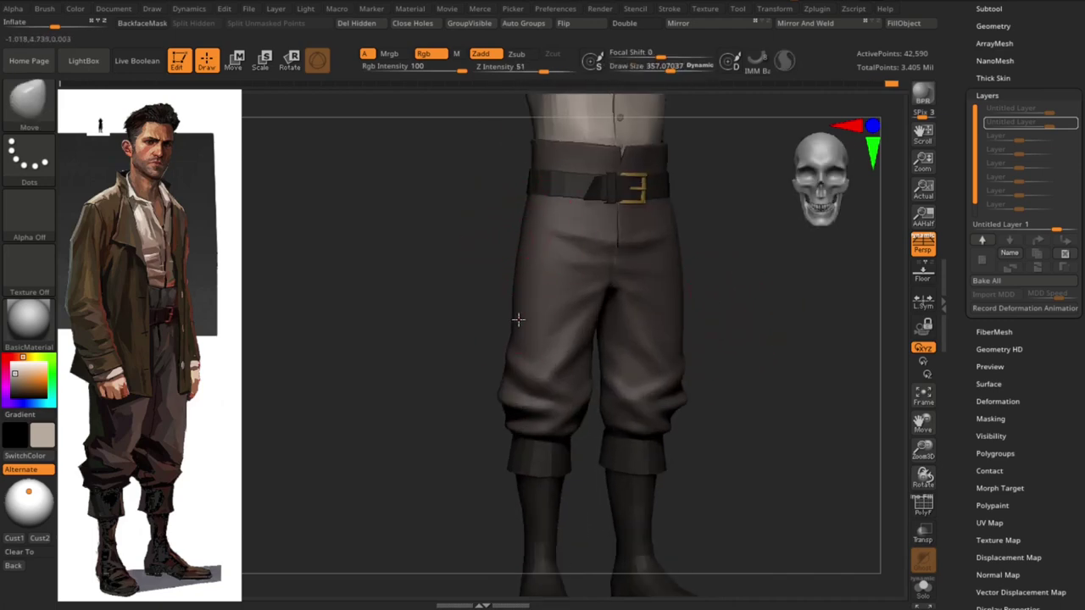
key(ctrl+z)
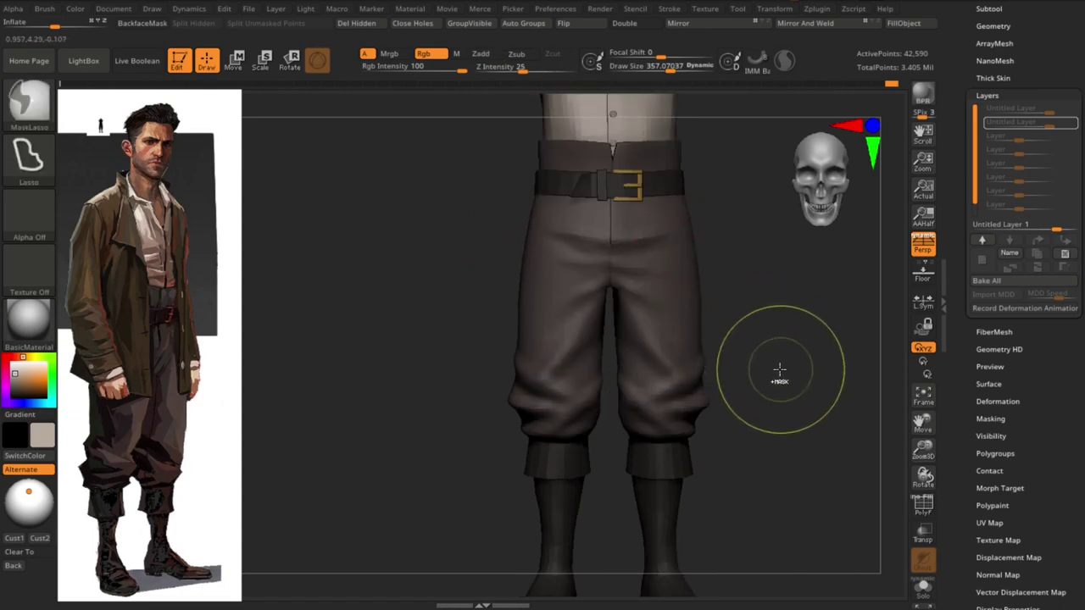
mouse_move(753, 317)
mouse_down()
mouse_move(757, 267)
mouse_move(717, 363)
mouse_move(853, 354)
mouse_move(791, 356)
mouse_move(780, 324)
mouse_move(833, 323)
mouse_move(811, 308)
mouse_up()
Pick DamStandard with Zsub on Untitled Layer 1 and inspect the breeches and belt buckle
key(b)
key(d)
key(s)
alt+drag(593, 230, 690, 249)
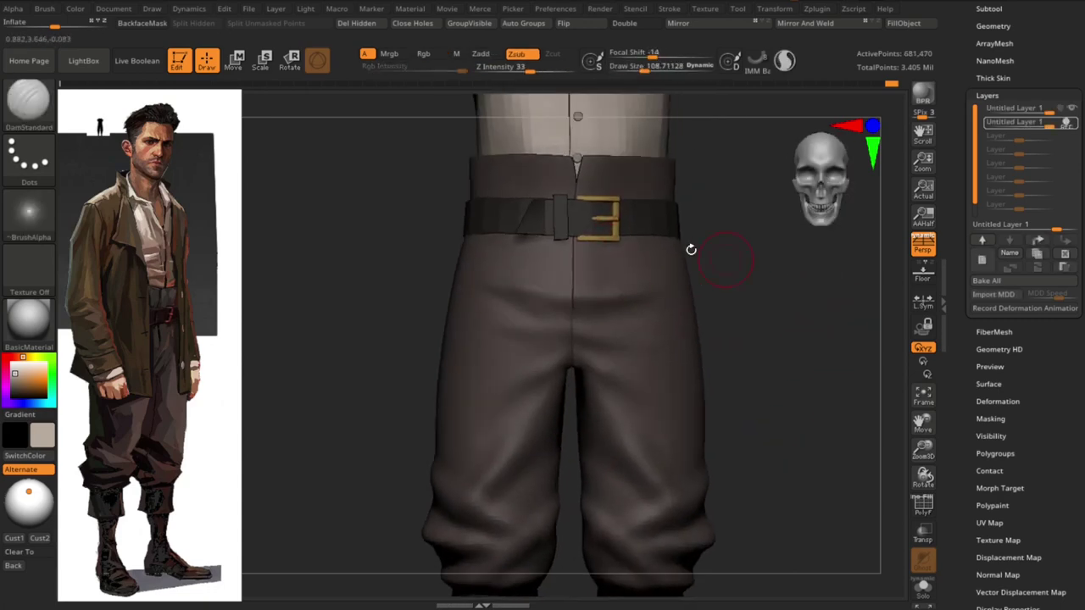
mouse_move(592, 287)
alt+mouse_down()
mouse_move(780, 307)
mouse_move(597, 236)
alt+mouse_up()
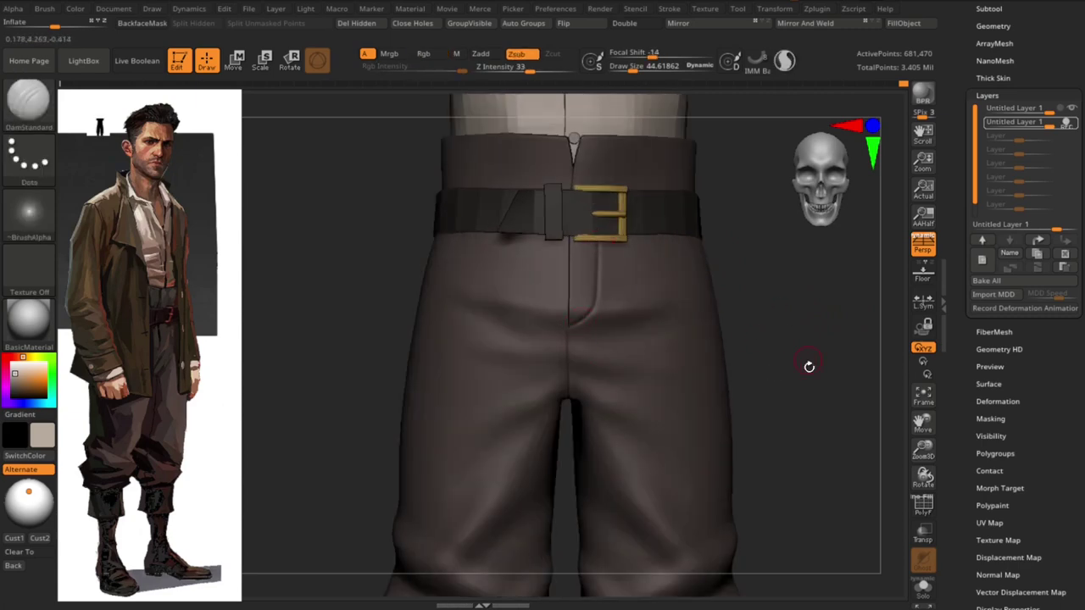
mouse_move(809, 366)
alt+mouse_down()
mouse_move(792, 339)
mouse_move(591, 253)
alt+mouse_up()
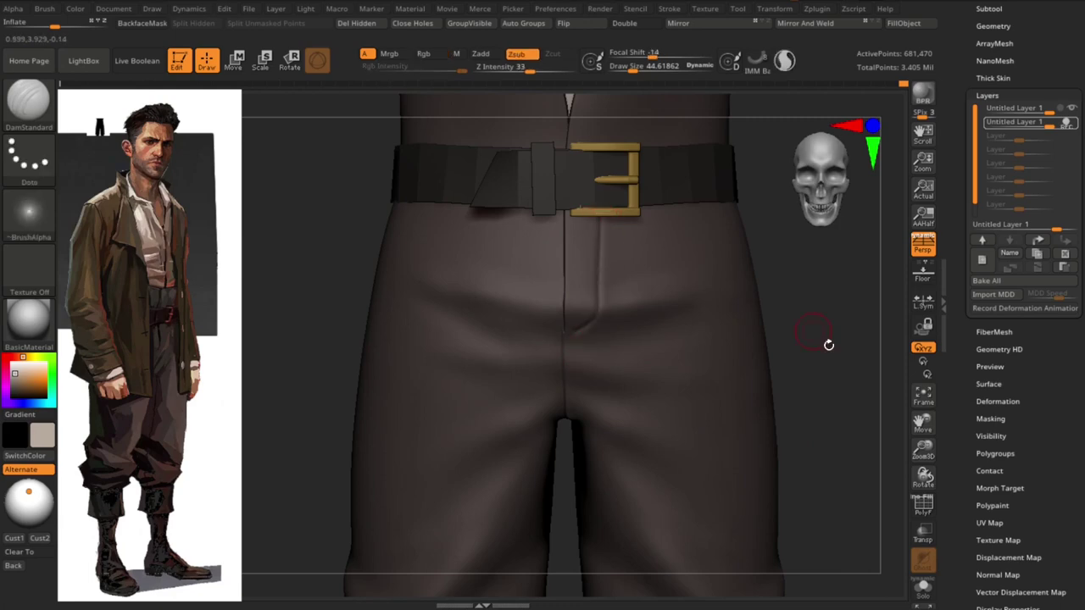
mouse_move(829, 345)
alt+mouse_down()
mouse_move(814, 364)
mouse_move(596, 225)
alt+mouse_up()
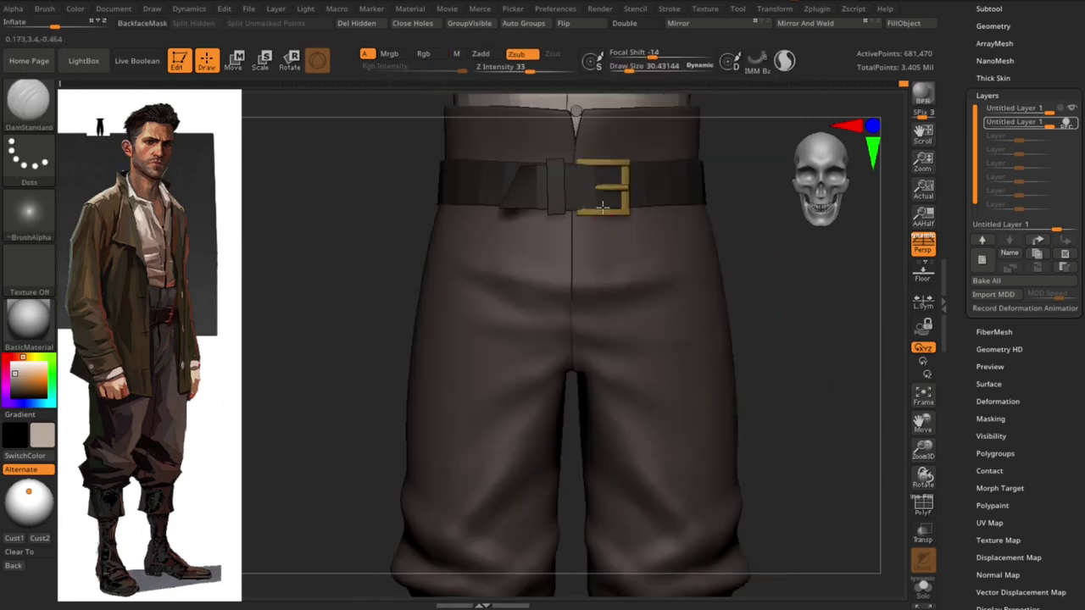
mouse_move(712, 222)
alt+mouse_down()
mouse_move(743, 245)
mouse_move(758, 366)
mouse_move(583, 323)
alt+mouse_up()
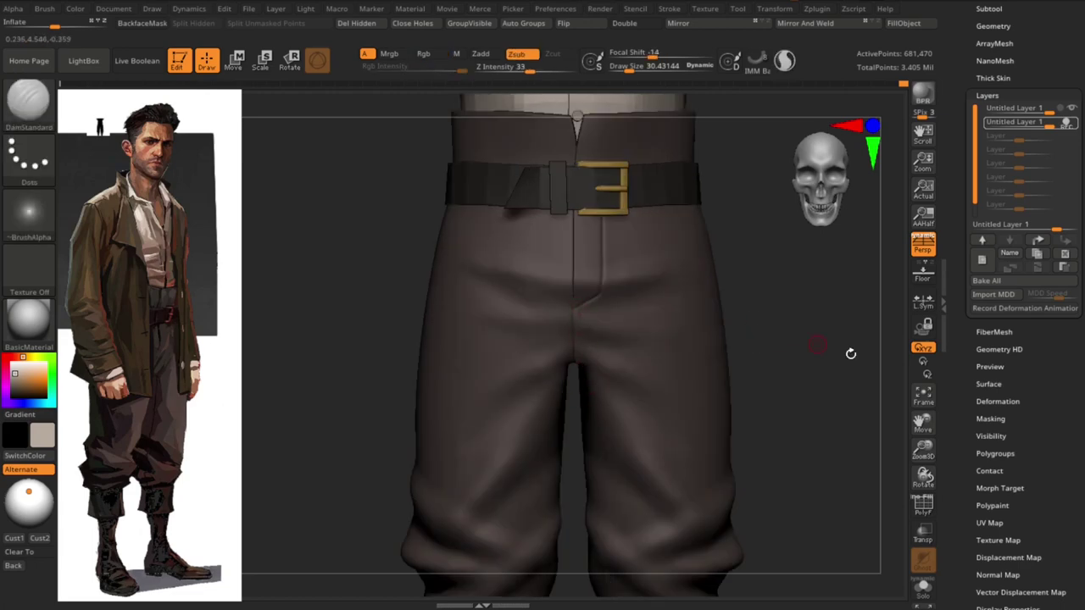
mouse_move(853, 354)
alt+mouse_down()
mouse_move(814, 325)
mouse_move(581, 290)
alt+mouse_up()
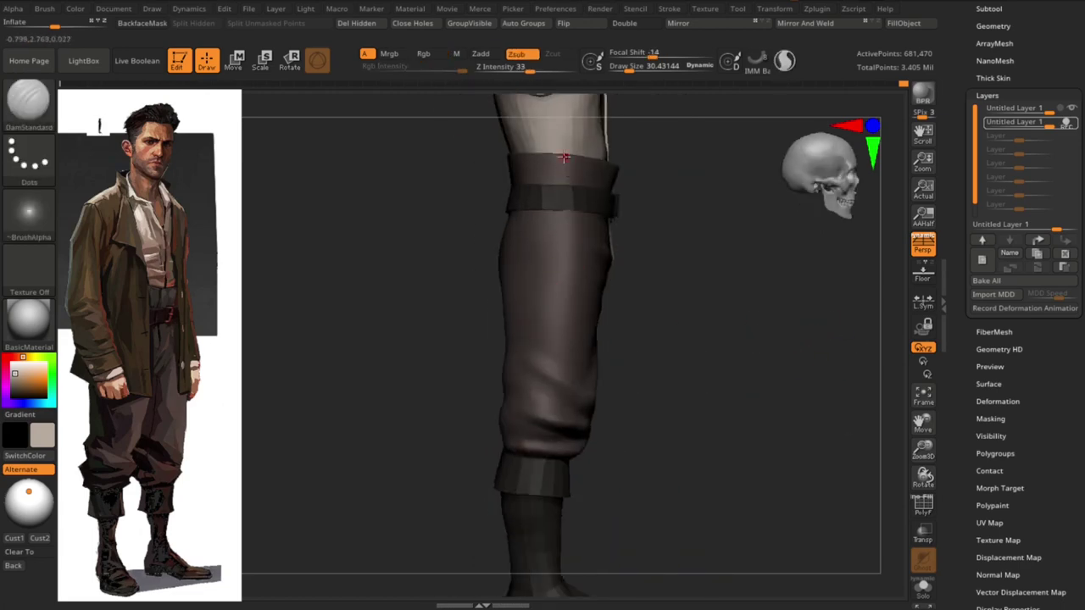
Enlarge the brush and switch to Standard with Zadd for soft trouser folds
key(bracketright)
mouse_move(644, 322)
shift+mouse_down()
mouse_move(791, 405)
mouse_move(513, 262)
shift+mouse_up()
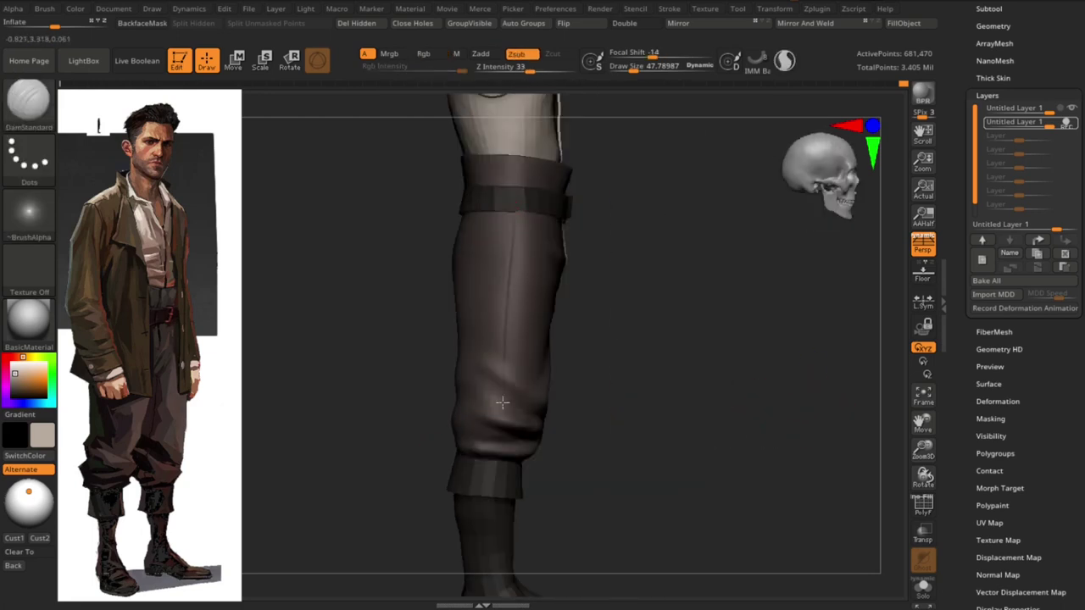
shift+drag(708, 378, 772, 373)
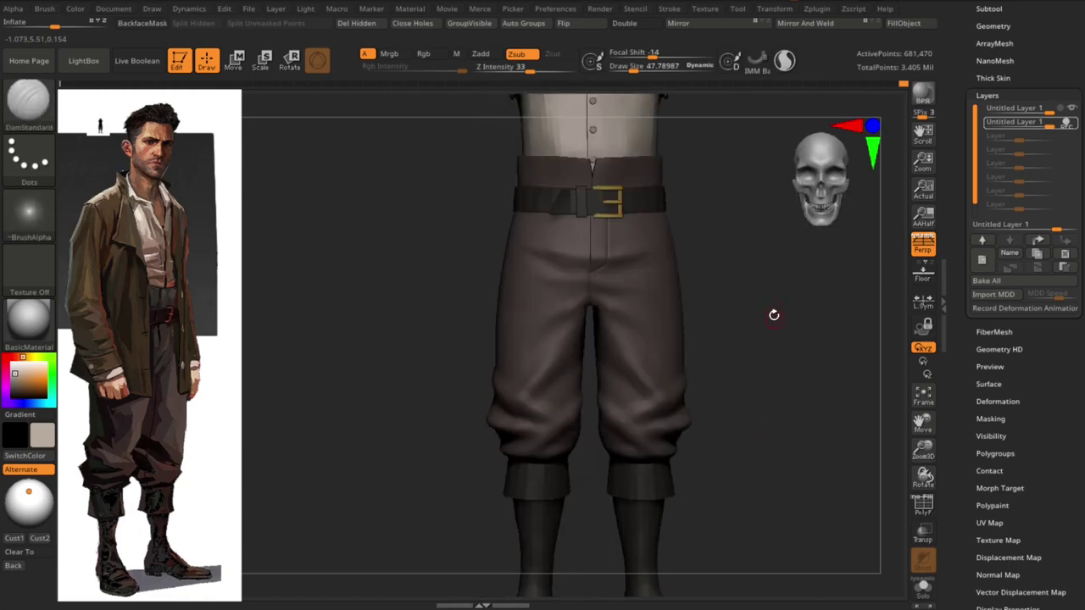
mouse_move(773, 315)
mouse_down()
mouse_move(600, 238)
mouse_move(652, 460)
mouse_move(615, 195)
mouse_up()
mouse_move(600, 353)
mouse_down()
mouse_move(867, 405)
mouse_move(768, 409)
mouse_move(795, 382)
mouse_up()
mouse_move(662, 316)
mouse_down()
mouse_move(811, 363)
mouse_move(758, 378)
mouse_move(758, 368)
mouse_move(779, 366)
mouse_move(758, 358)
mouse_move(810, 345)
mouse_up()
key(b)
key(s)
key(t)
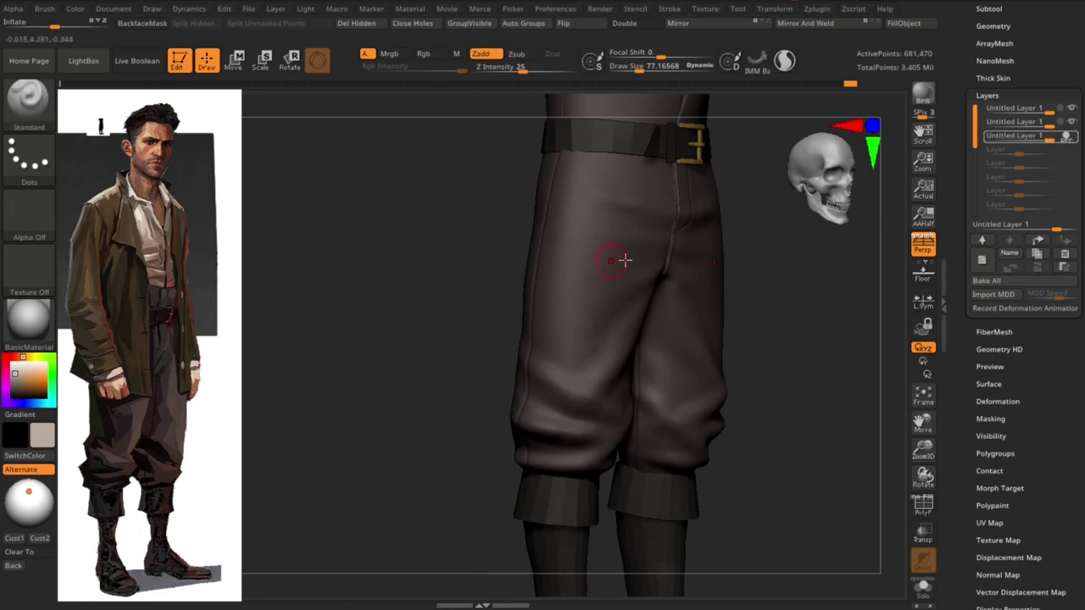
key(s)
key(s)
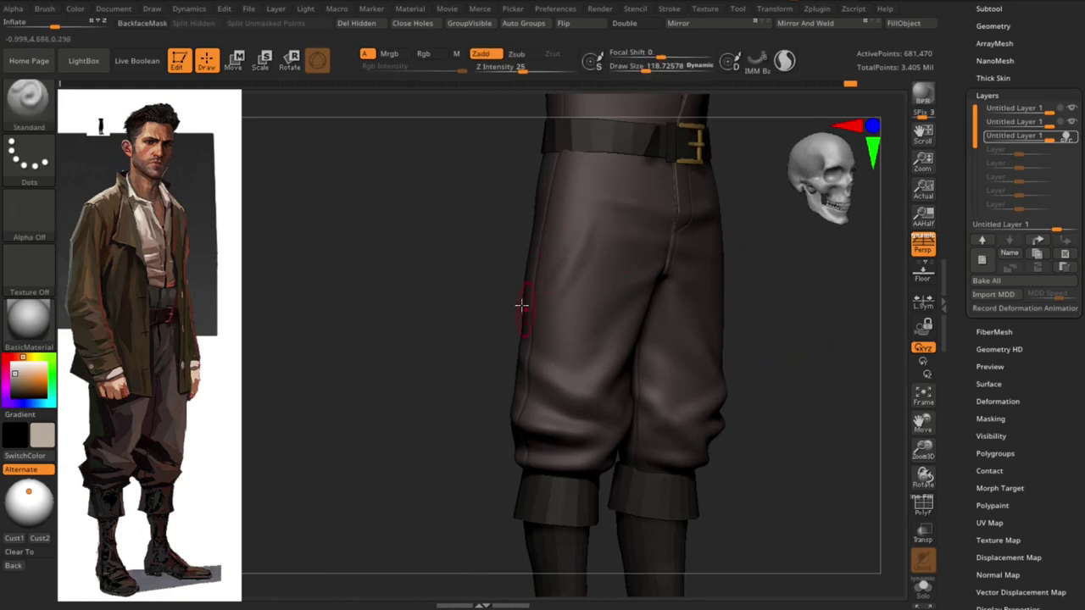
mouse_move(522, 305)
mouse_down()
mouse_move(588, 240)
mouse_move(530, 312)
mouse_move(458, 339)
mouse_move(509, 382)
mouse_move(625, 393)
mouse_up()
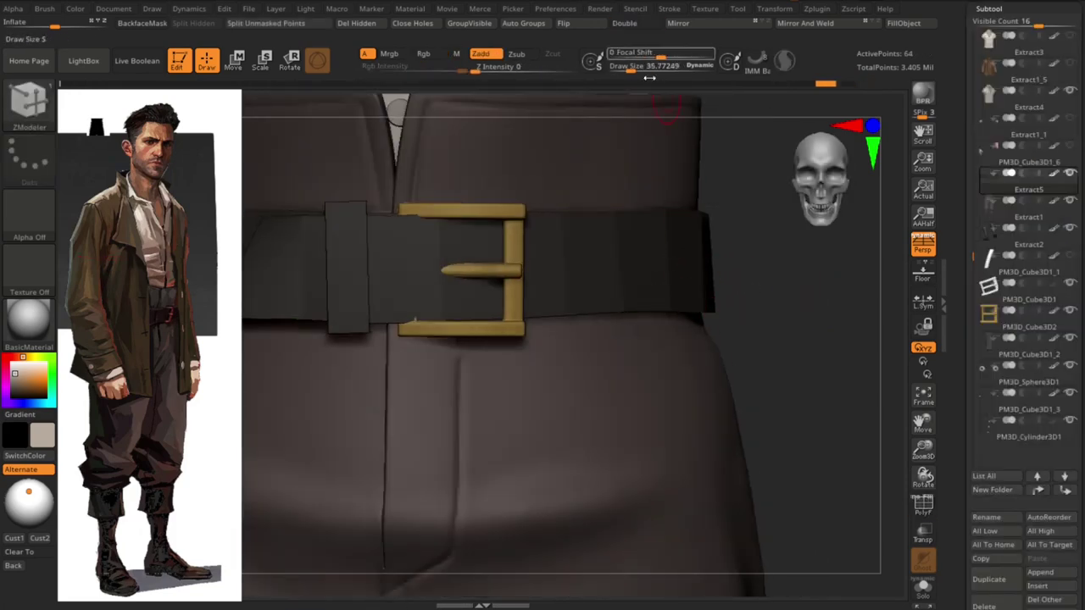
Turn on Dynamic subdivision with Crease for the belt strap from the custom Merce menu
mouse_move(759, 240)
mouse_down()
mouse_move(837, 303)
mouse_move(769, 293)
mouse_up()
key(g)
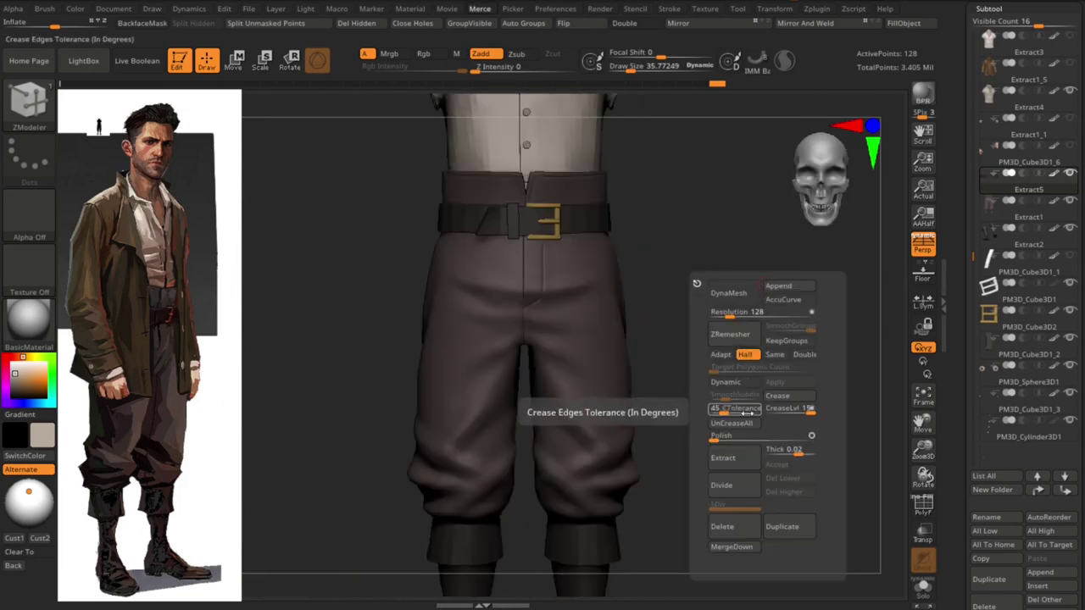
click(725, 381)
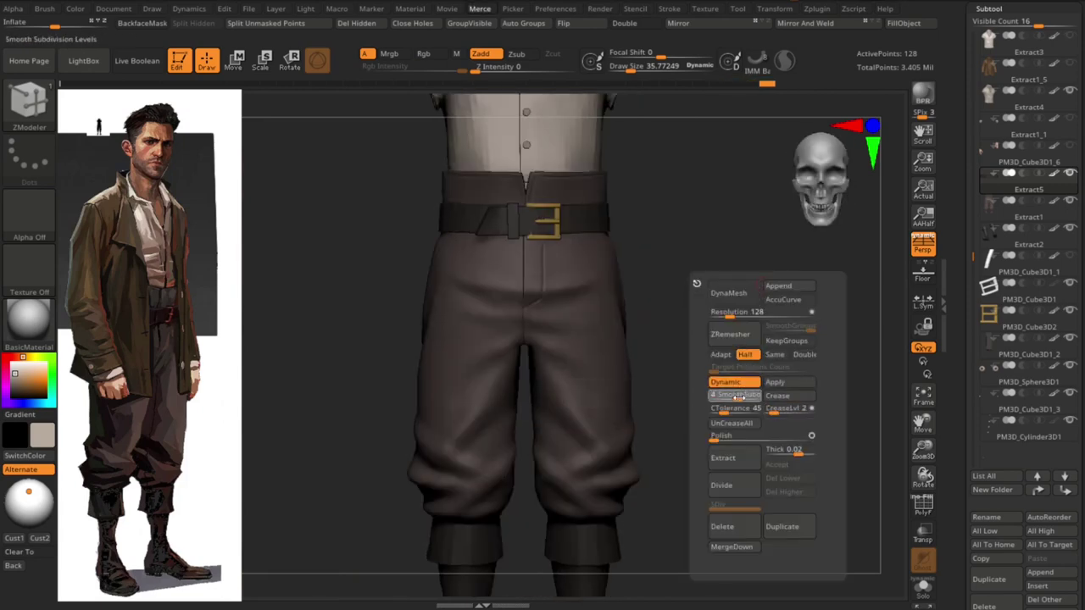
mouse_move(726, 382)
alt+mouse_down()
mouse_move(787, 300)
mouse_move(760, 337)
mouse_move(757, 320)
mouse_move(465, 258)
alt+mouse_up()
Adjust the belt buckle with the Move brush and switch to ZModeler with PolyF
key(b)
key(m)
key(v)
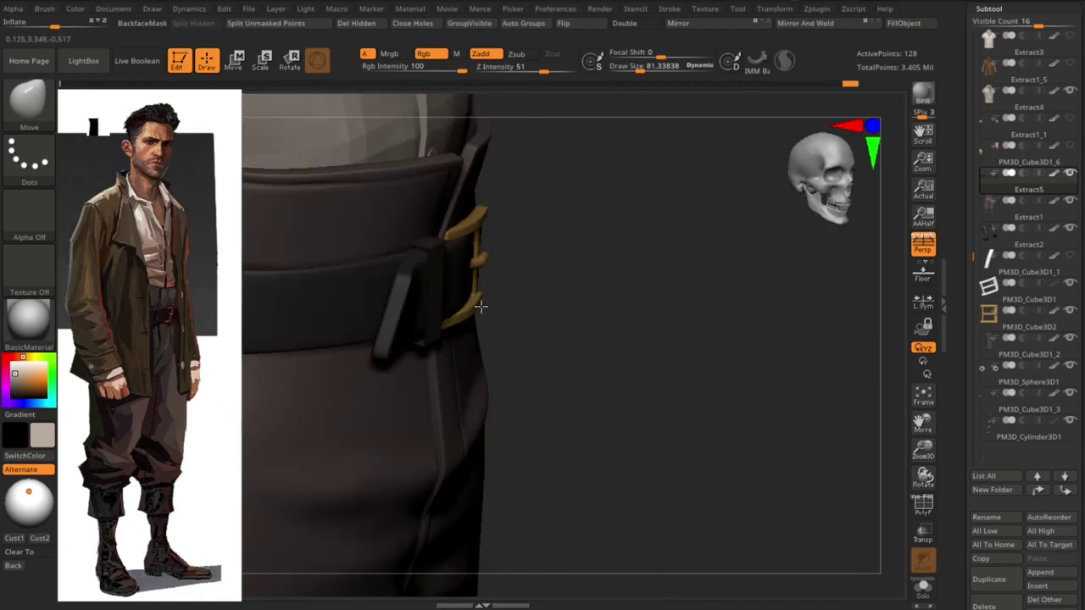
mouse_move(481, 306)
mouse_down()
mouse_move(721, 327)
mouse_move(467, 278)
mouse_move(482, 291)
mouse_up()
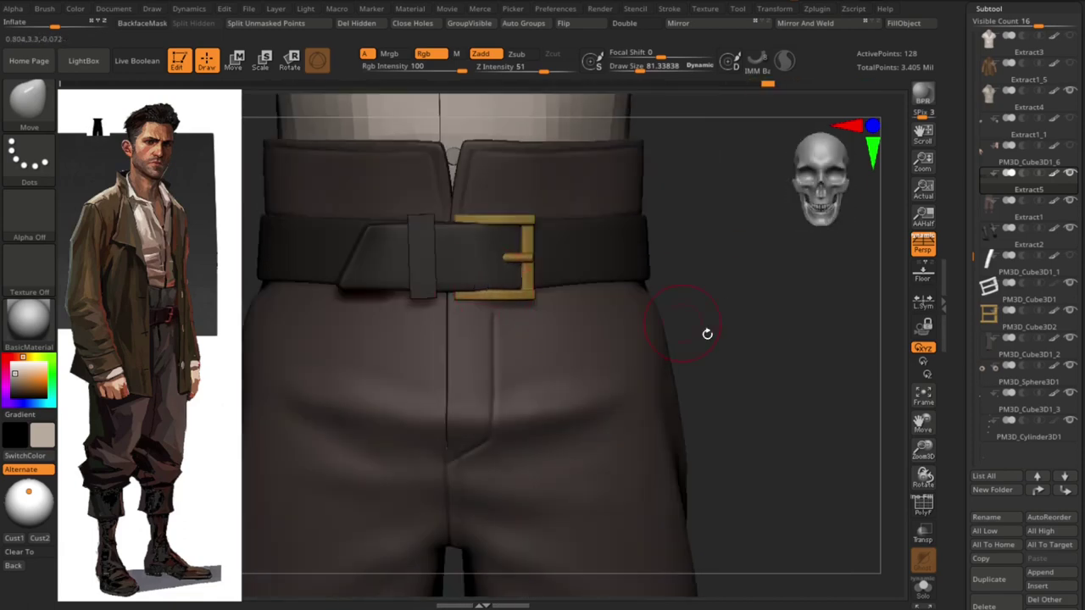
mouse_move(707, 334)
alt+mouse_down()
mouse_move(676, 279)
mouse_move(695, 262)
mouse_move(822, 327)
mouse_move(783, 310)
alt+mouse_up()
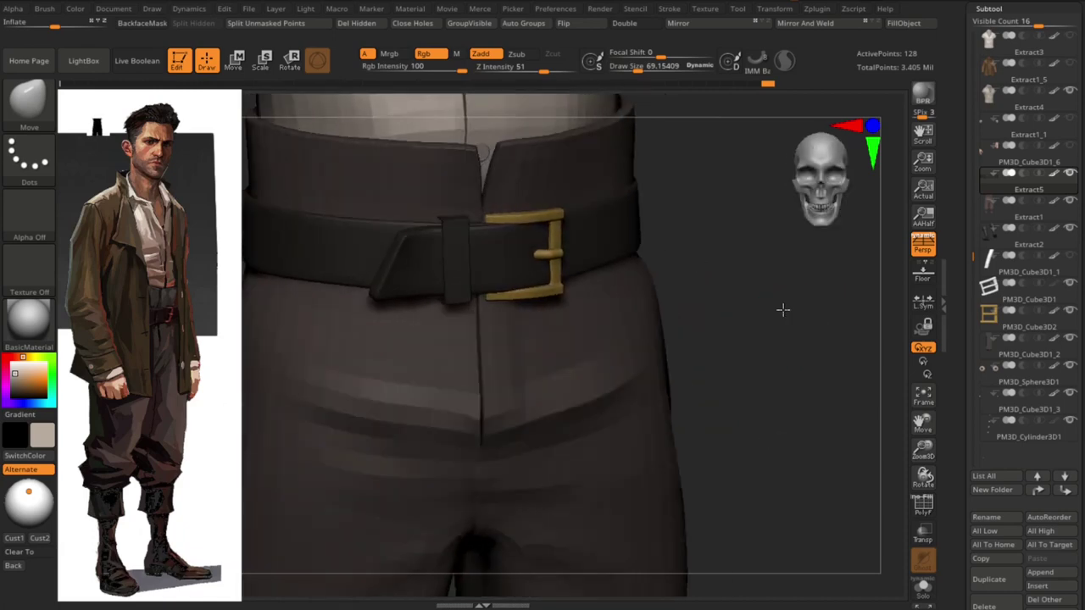
key(m)
mouse_move(809, 407)
mouse_down()
mouse_move(825, 322)
mouse_move(865, 322)
mouse_move(804, 278)
mouse_up()
Inset a thin border around the belt polygroup with ZModeler's Inset Polygroup All
key(b)
key(z)
key(m)
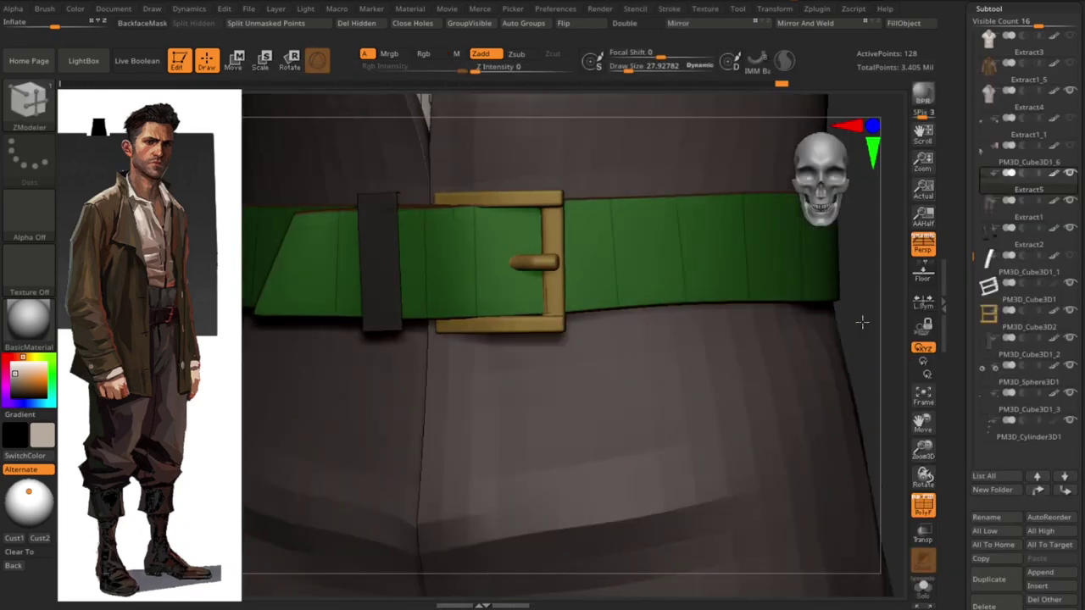
key(space)
click(646, 143)
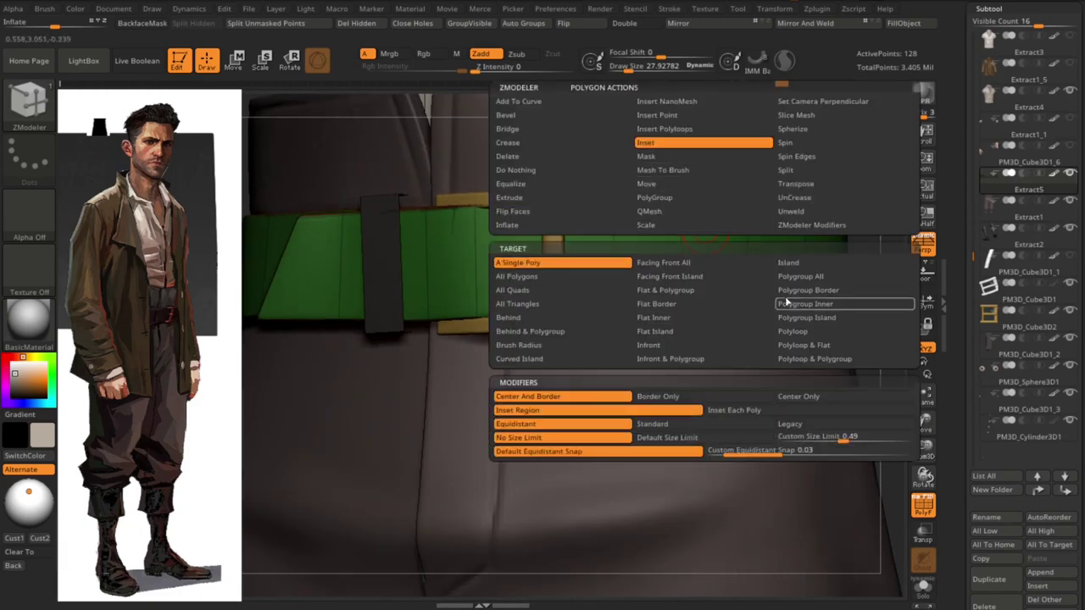
click(810, 317)
mouse_move(693, 246)
mouse_down()
mouse_move(639, 224)
mouse_move(649, 254)
mouse_up()
key(space)
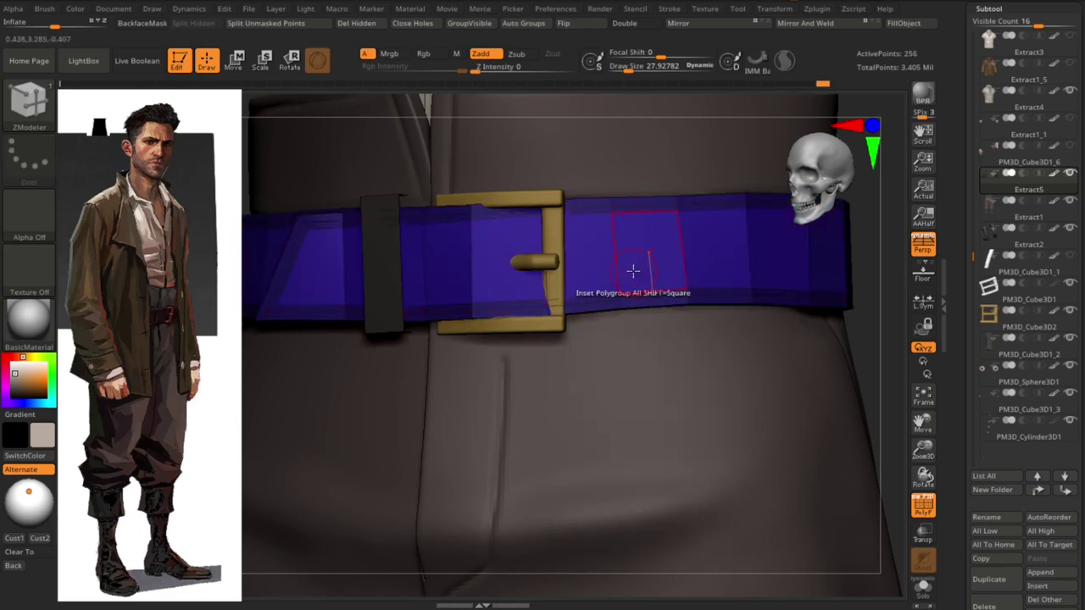
Extrude the belt's inset strip outward with Extrude Polygroup All
key(space)
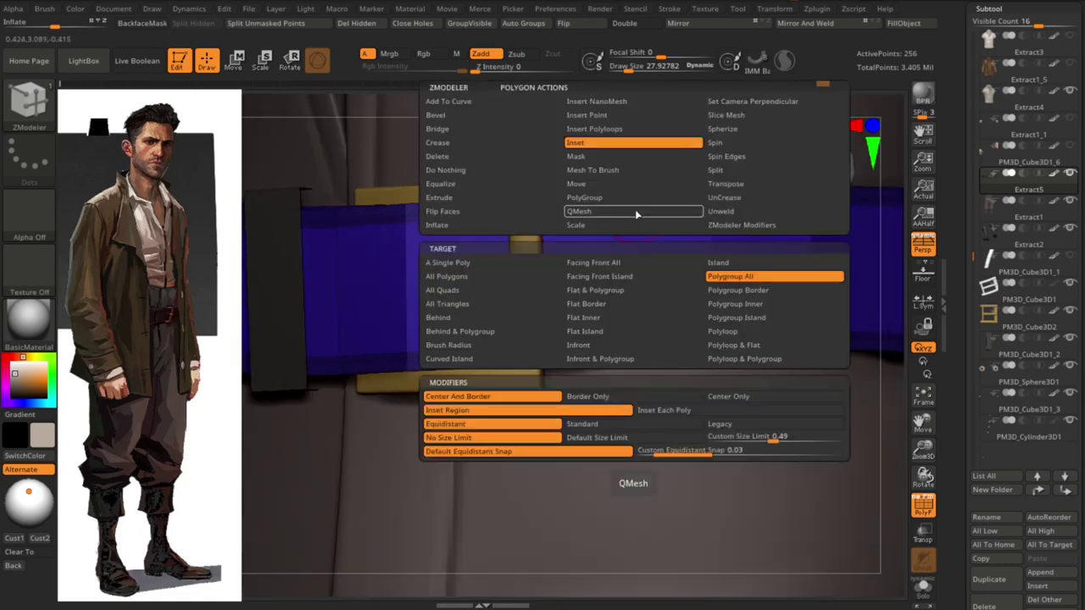
click(636, 203)
click(726, 315)
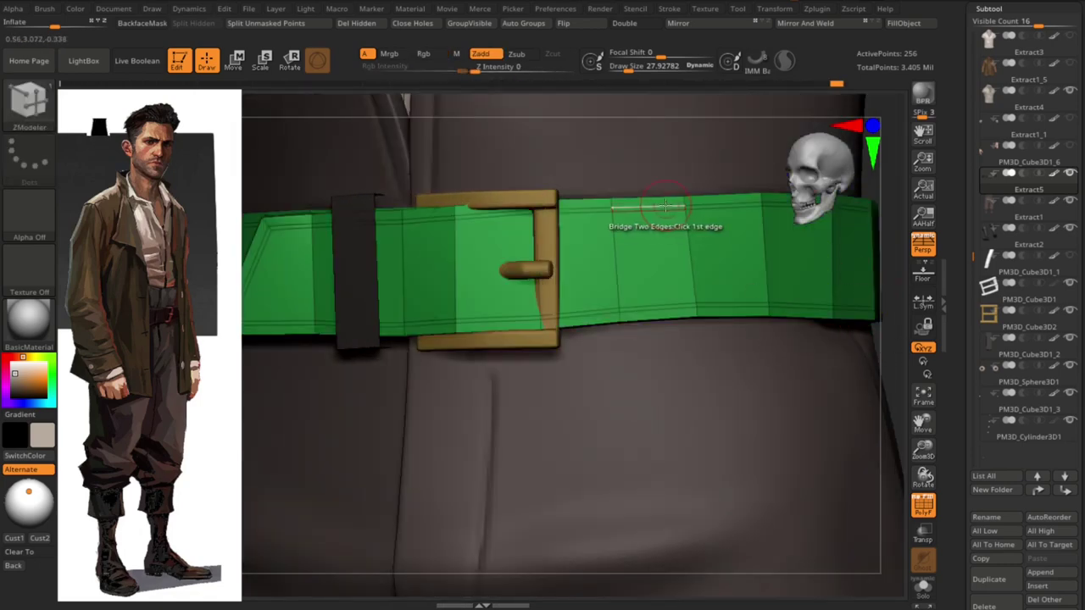
key(space)
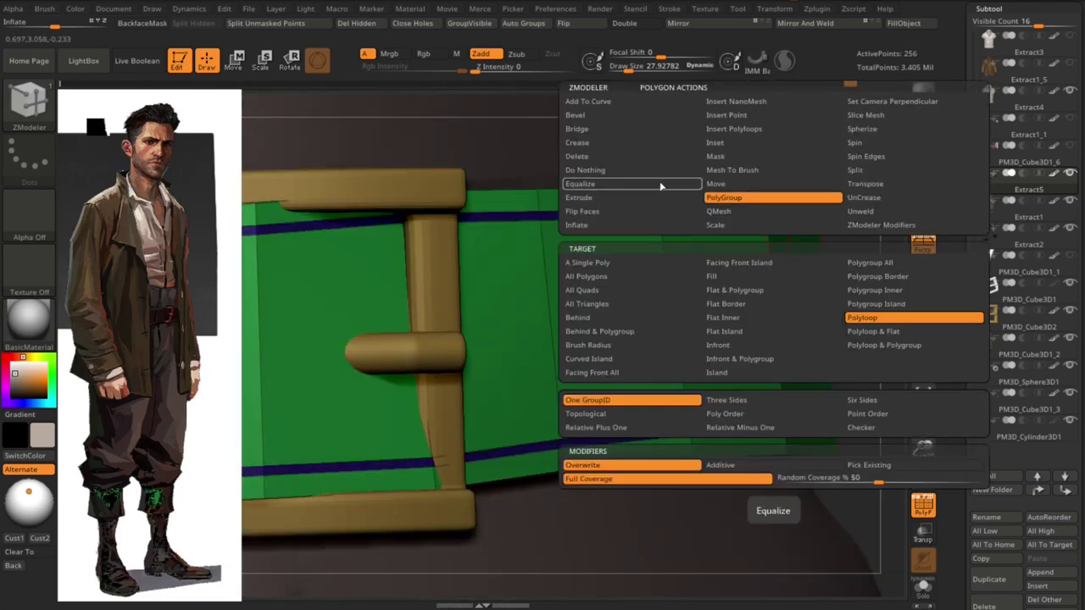
click(645, 197)
click(881, 279)
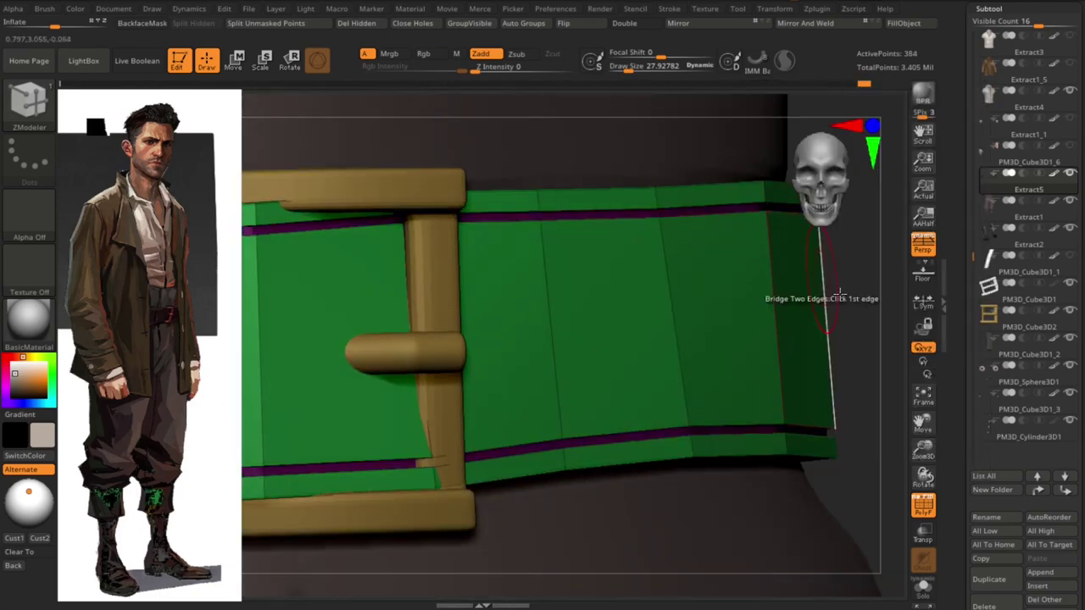
Crease the edges of the belt's raised border strip
key(shift+f)
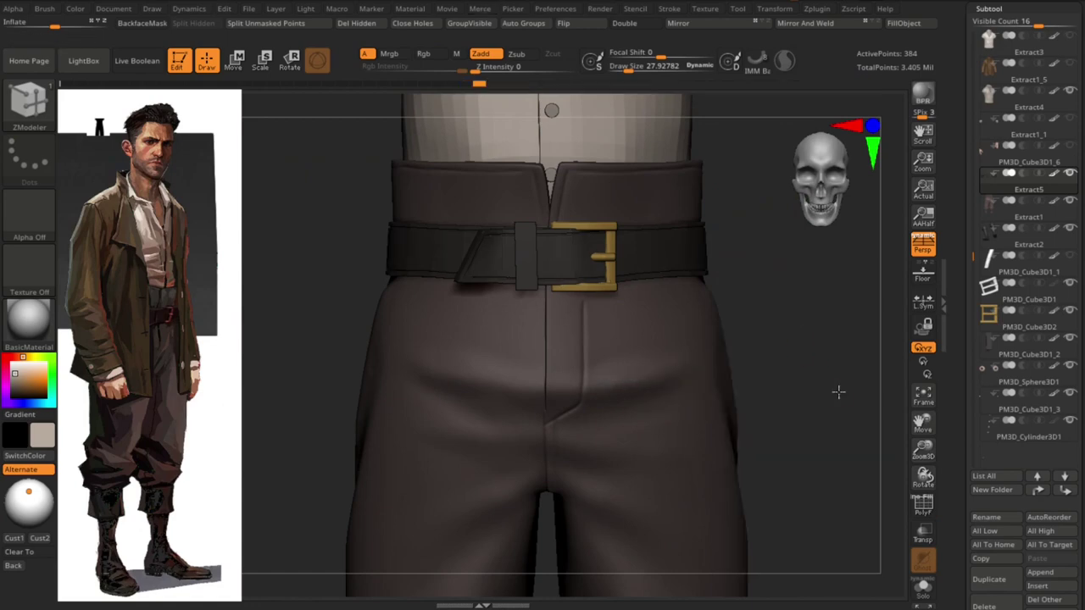
mouse_move(836, 387)
ctrl+right_down()
mouse_move(445, 226)
mouse_move(388, 237)
ctrl+right_up()
key(shift+f)
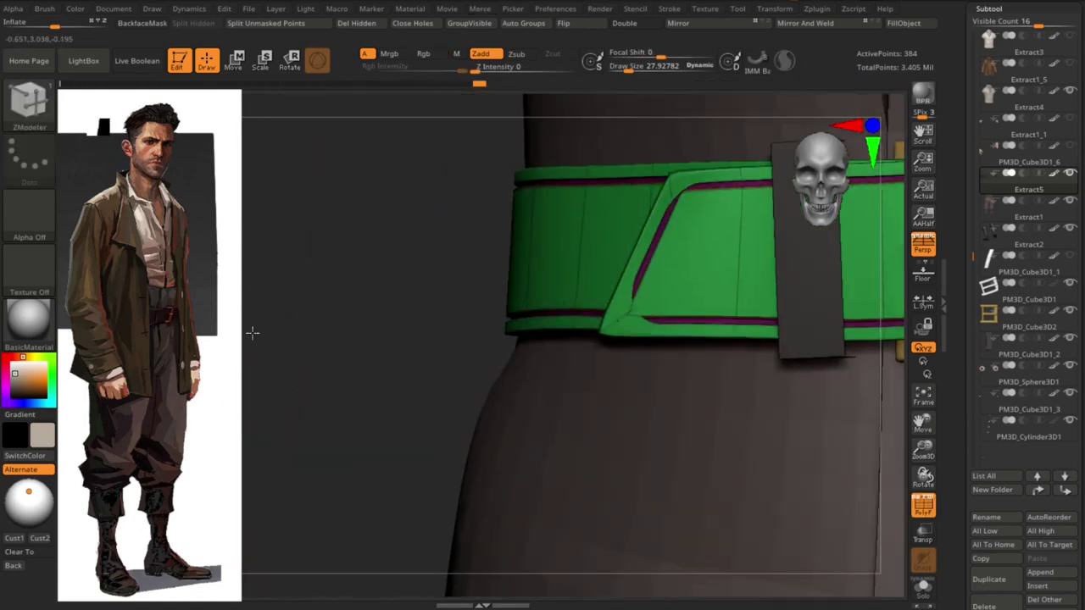
right_drag(252, 332, 405, 408)
key(space)
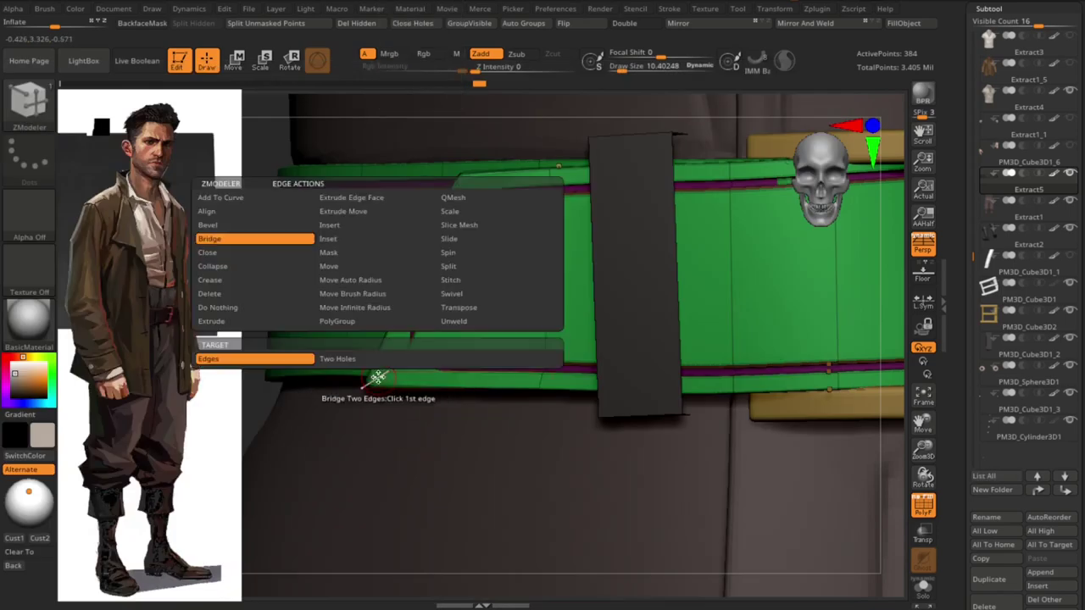
click(259, 279)
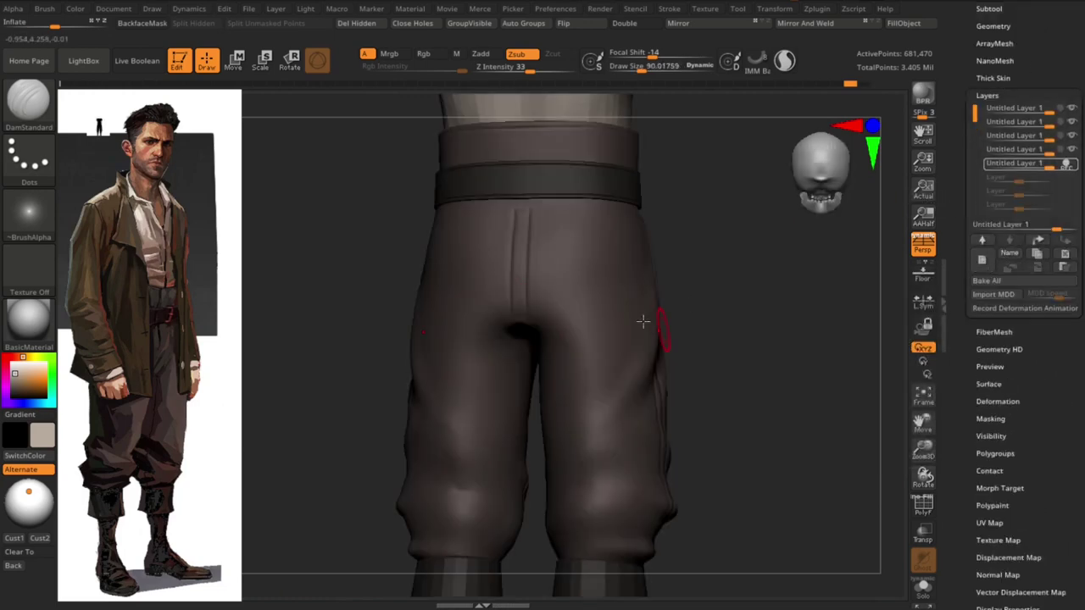
Smooth the crease under the trousers' seat, then check the back and side views
shift+drag(553, 336, 545, 339)
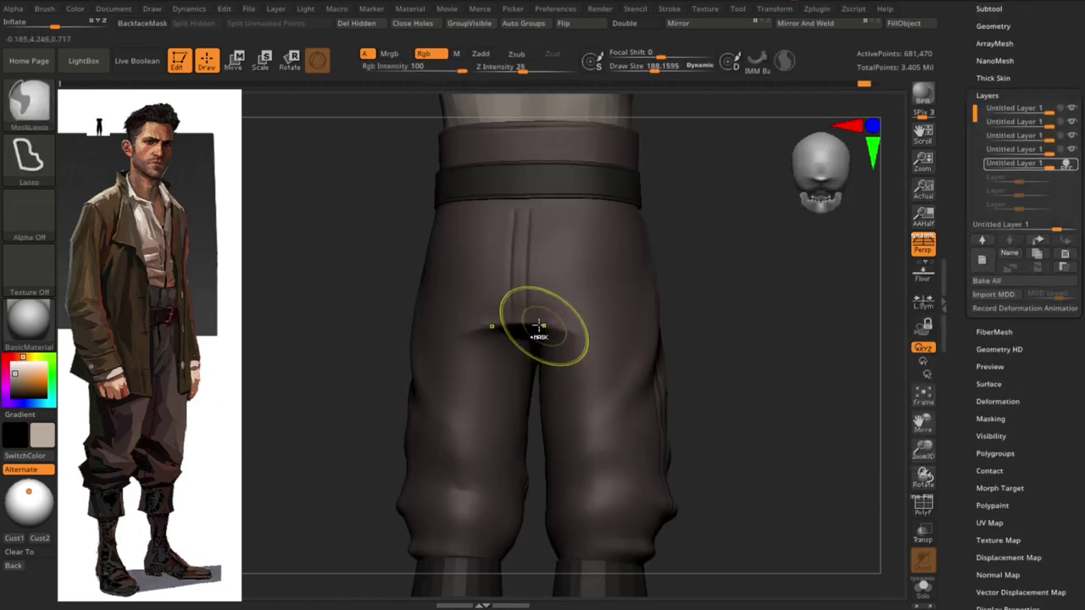
mouse_move(729, 407)
mouse_down()
mouse_move(780, 387)
mouse_move(746, 382)
mouse_up()
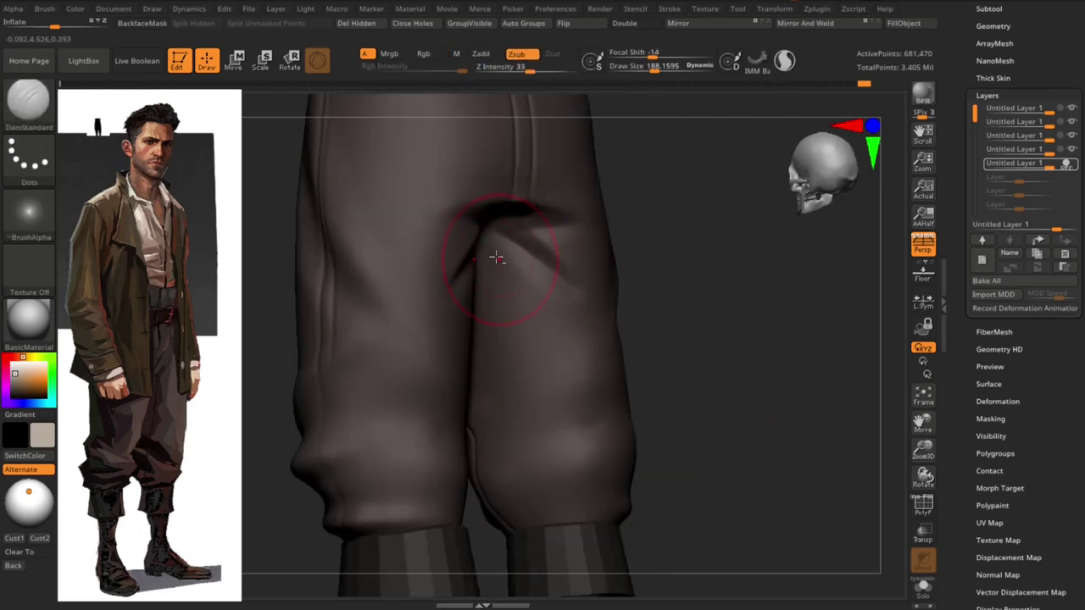
shift+drag(678, 280, 761, 357)
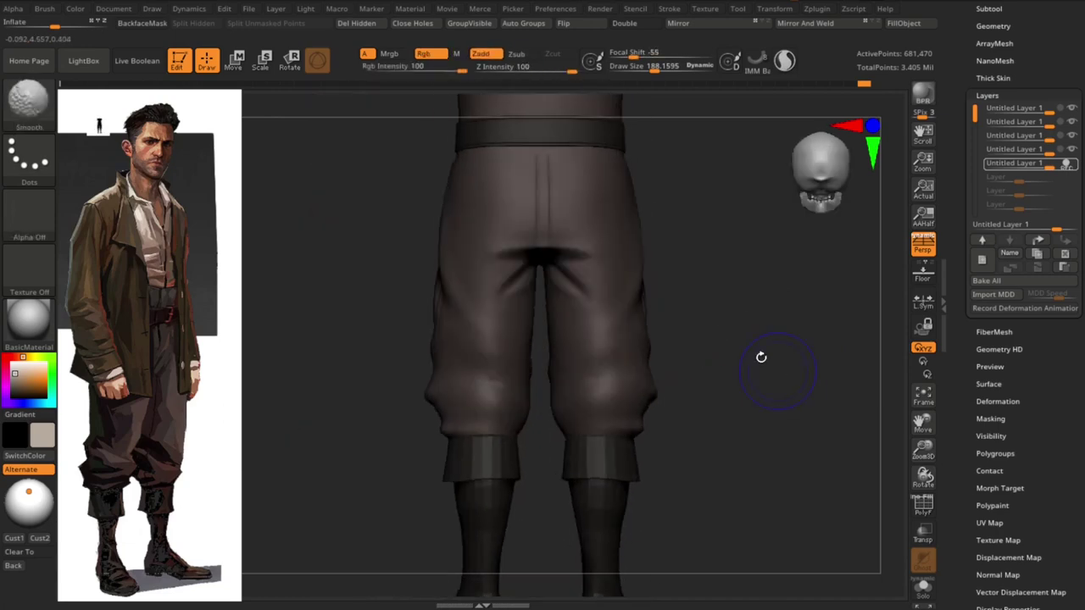
mouse_move(707, 223)
mouse_down()
mouse_move(711, 299)
mouse_move(589, 260)
mouse_move(731, 314)
mouse_move(763, 305)
mouse_up()
key(b)
key(s)
key(t)
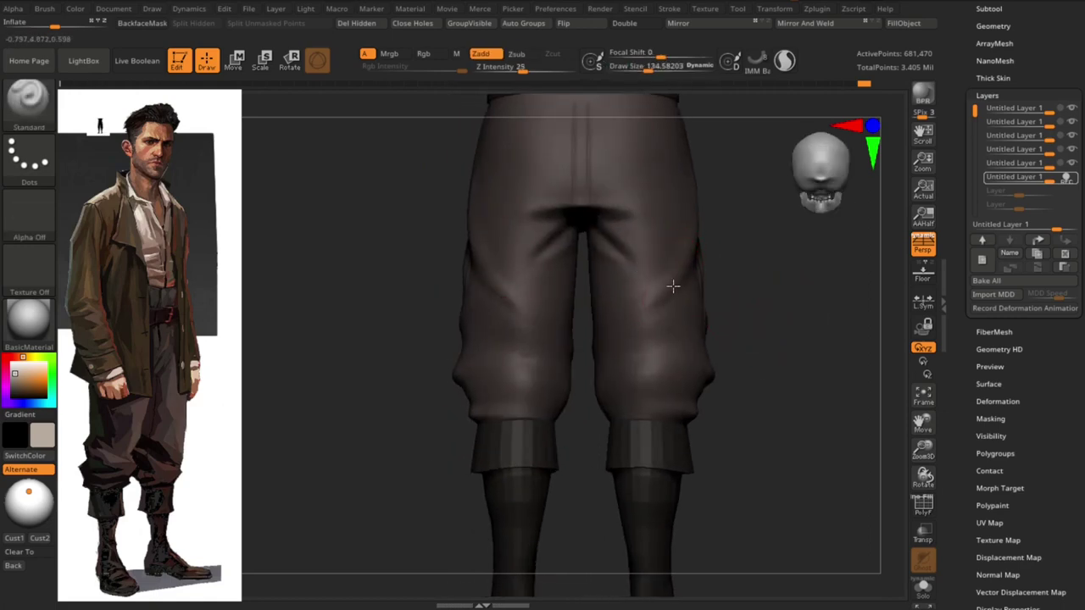
Undo recent strokes, then scrub Undo History forward to restore the breeches folds
drag(510, 360, 518, 302)
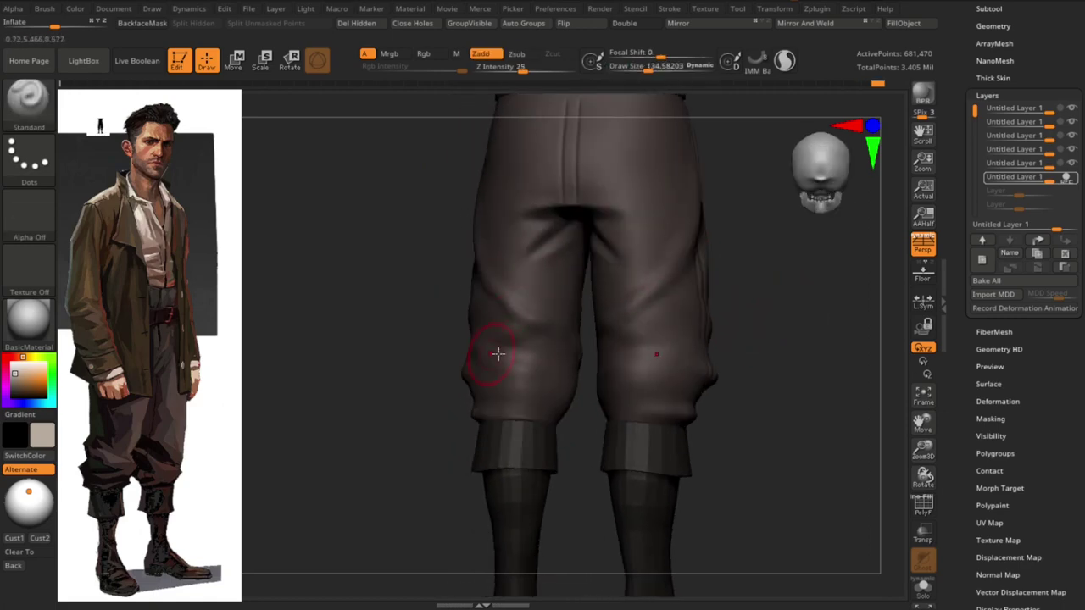
mouse_move(497, 355)
ctrl+right_down()
mouse_move(508, 322)
mouse_move(448, 364)
mouse_move(448, 322)
mouse_move(801, 371)
mouse_move(434, 320)
ctrl+right_up()
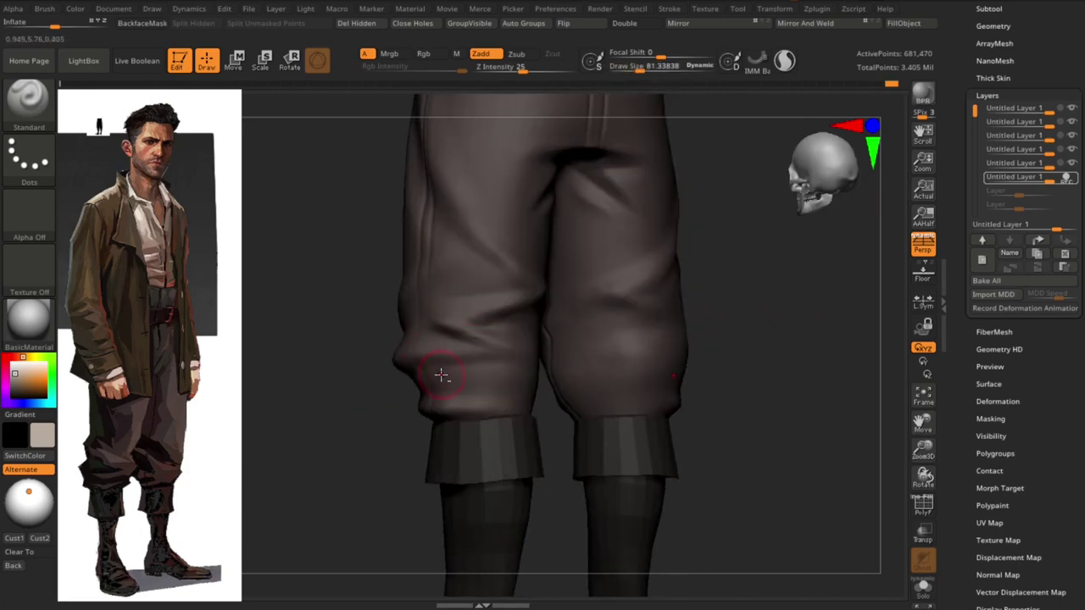
mouse_move(441, 375)
right_down()
mouse_move(509, 376)
mouse_move(503, 324)
mouse_move(695, 424)
mouse_move(739, 344)
mouse_move(692, 383)
right_up()
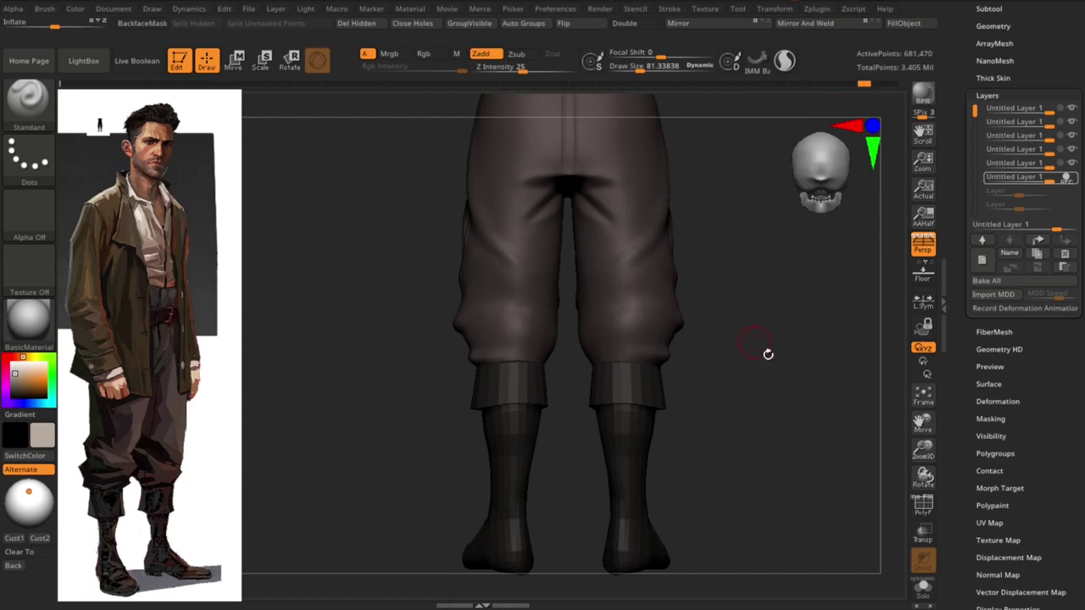
key(ctrl+z)
key(ctrl+z)
key(ctrl+z)
key(ctrl+z)
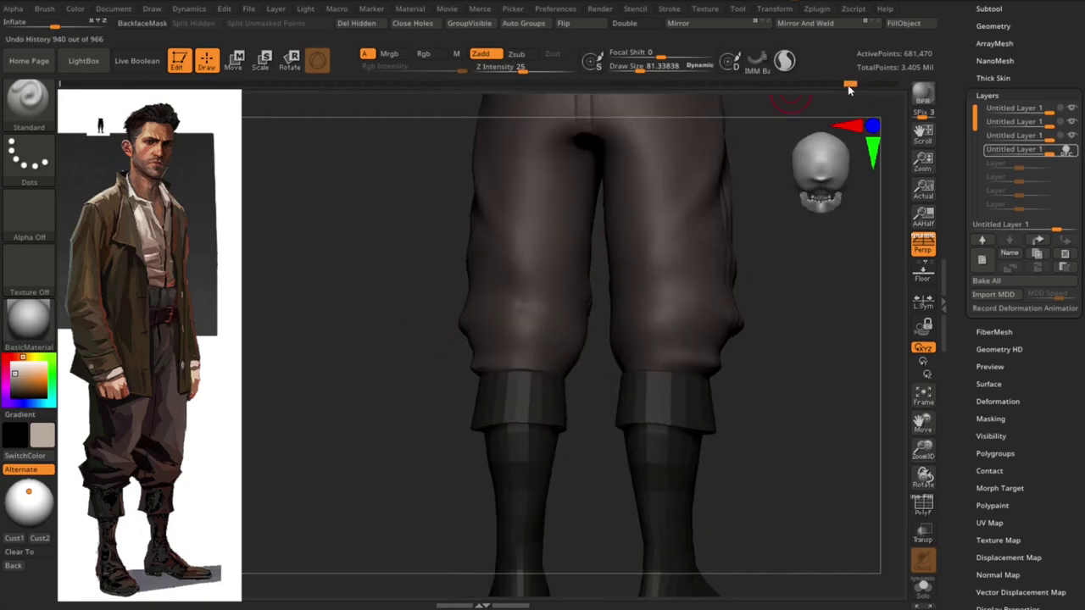
drag(850, 85, 875, 86)
mouse_move(823, 314)
mouse_down()
mouse_move(400, 374)
mouse_move(686, 402)
mouse_move(656, 412)
mouse_move(466, 285)
mouse_move(582, 295)
mouse_up()
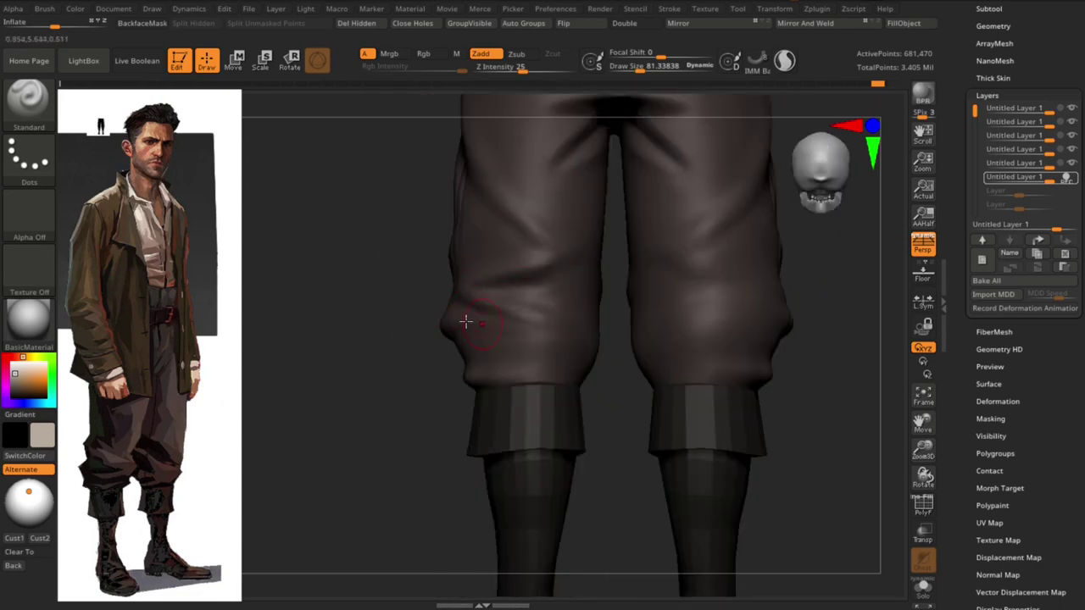
Orbit and zoom around the back and sides of the trousers to inspect the folds
drag(549, 312, 503, 317)
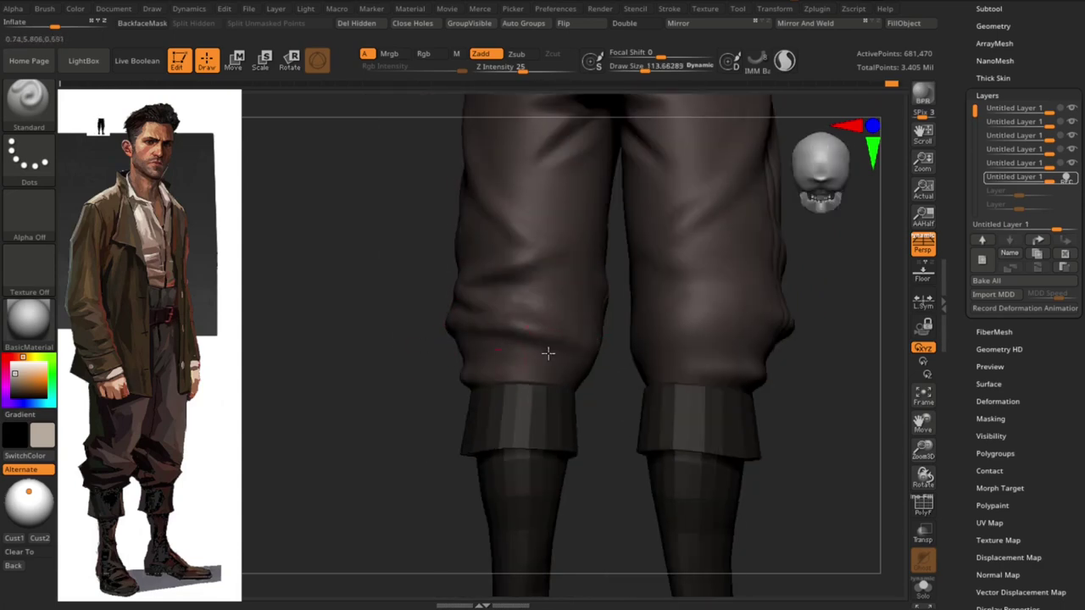
mouse_move(618, 378)
mouse_down()
mouse_move(450, 401)
mouse_move(832, 410)
mouse_move(857, 380)
mouse_up()
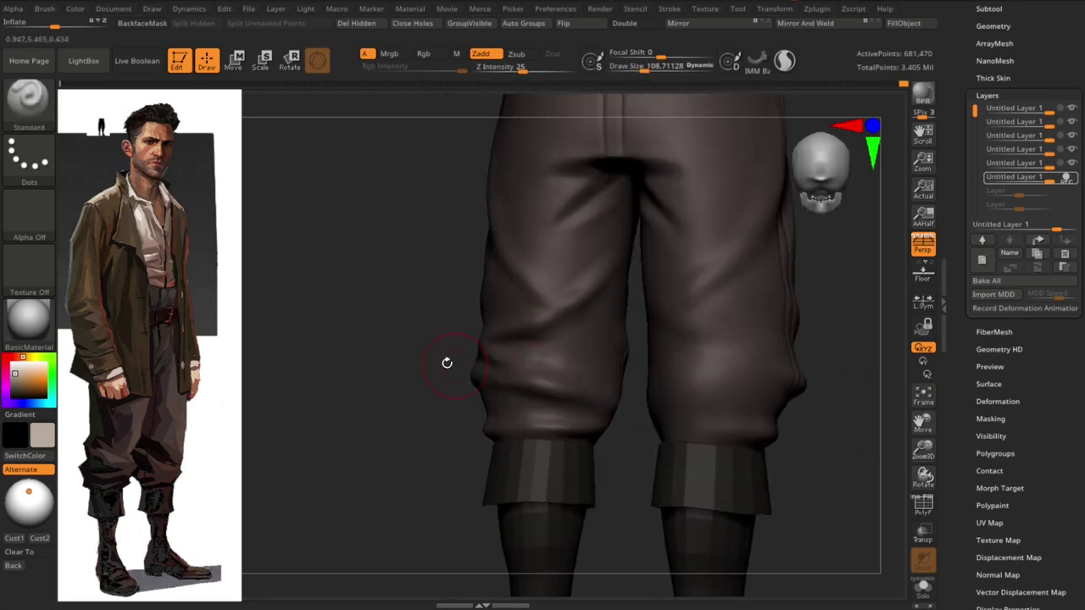
mouse_move(447, 363)
mouse_down()
mouse_move(824, 422)
mouse_move(435, 344)
mouse_move(564, 327)
mouse_move(605, 275)
mouse_move(539, 199)
mouse_move(652, 288)
mouse_move(743, 322)
mouse_move(598, 353)
mouse_up()
alt+drag(586, 397, 554, 316)
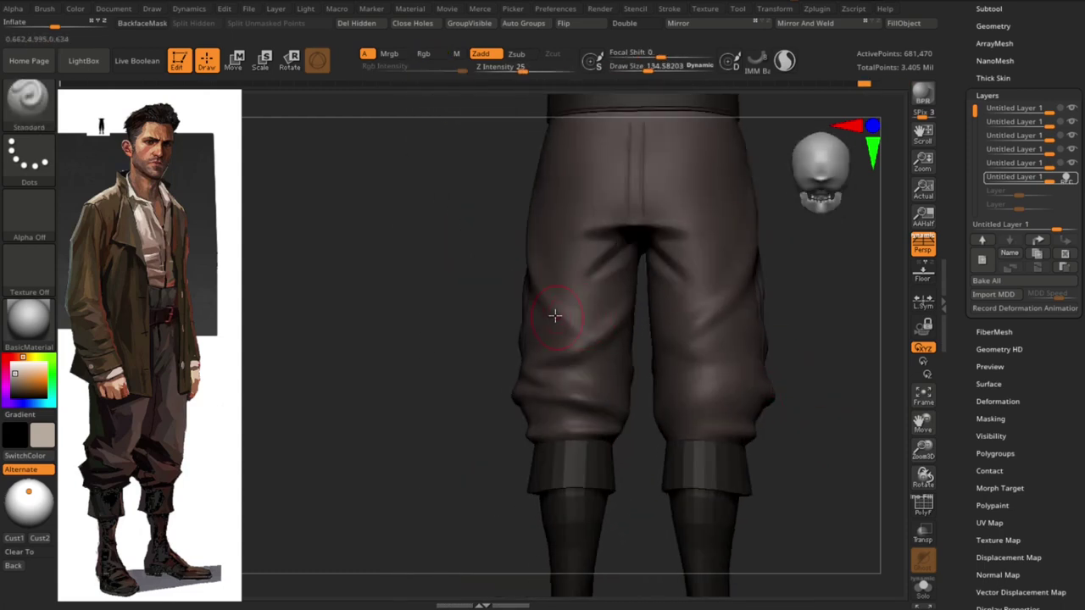
drag(629, 337, 575, 351)
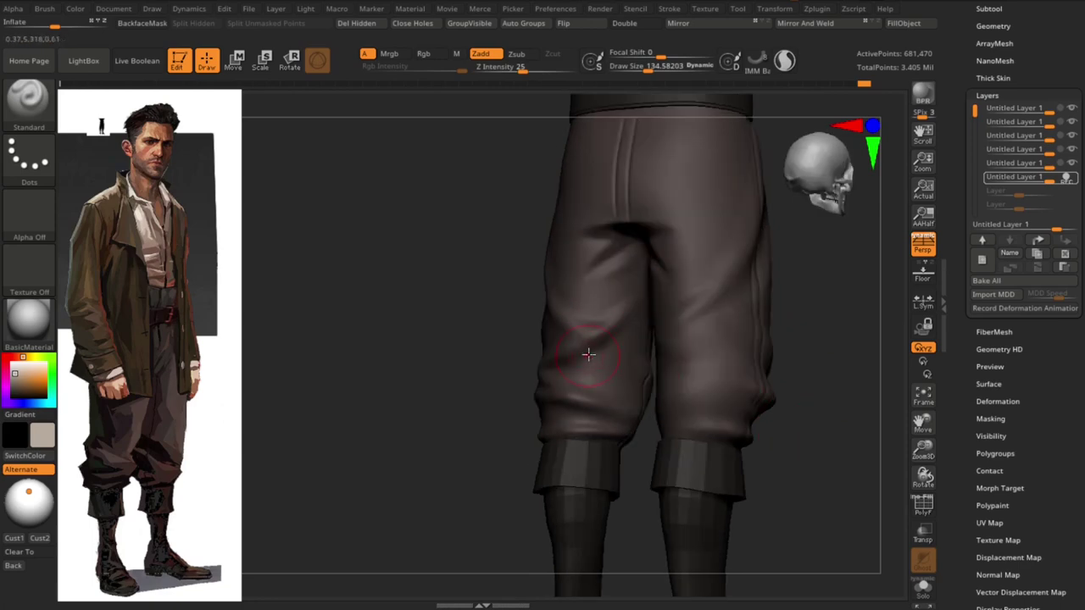
mouse_move(860, 382)
shift+mouse_down()
mouse_move(754, 354)
mouse_move(648, 286)
shift+mouse_up()
drag(708, 265, 767, 281)
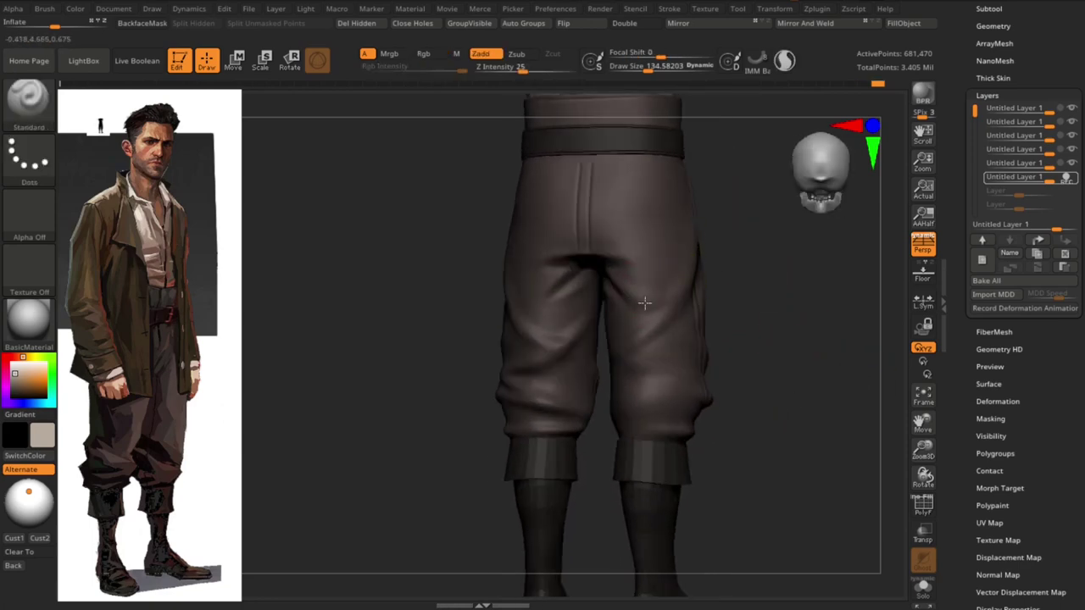
mouse_move(644, 302)
mouse_down()
mouse_move(789, 334)
mouse_move(649, 303)
mouse_up()
alt+drag(761, 311, 645, 294)
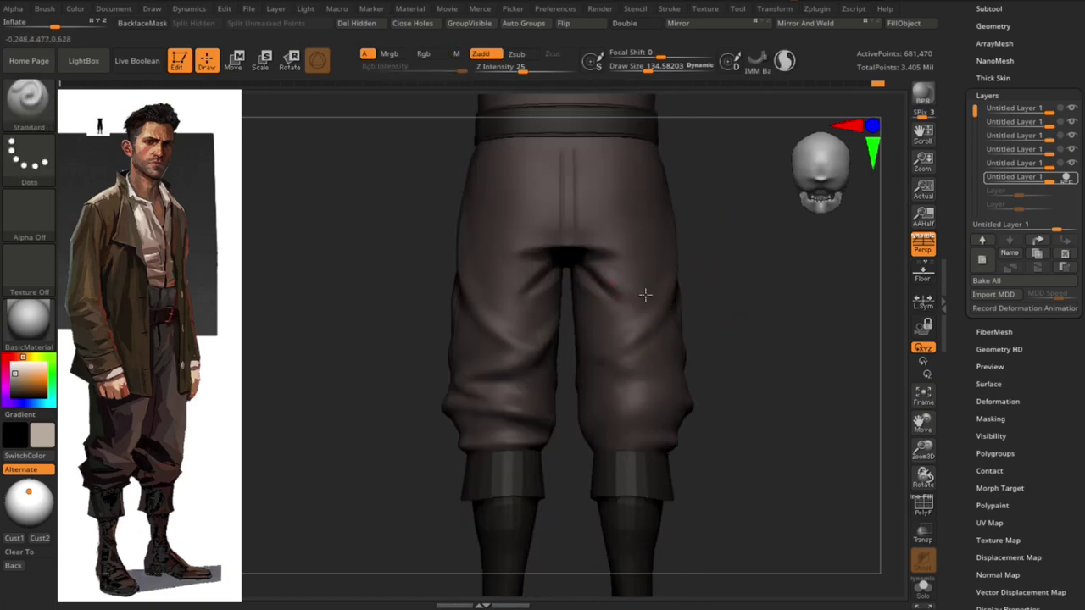
drag(592, 357, 792, 362)
shift+drag(766, 400, 756, 399)
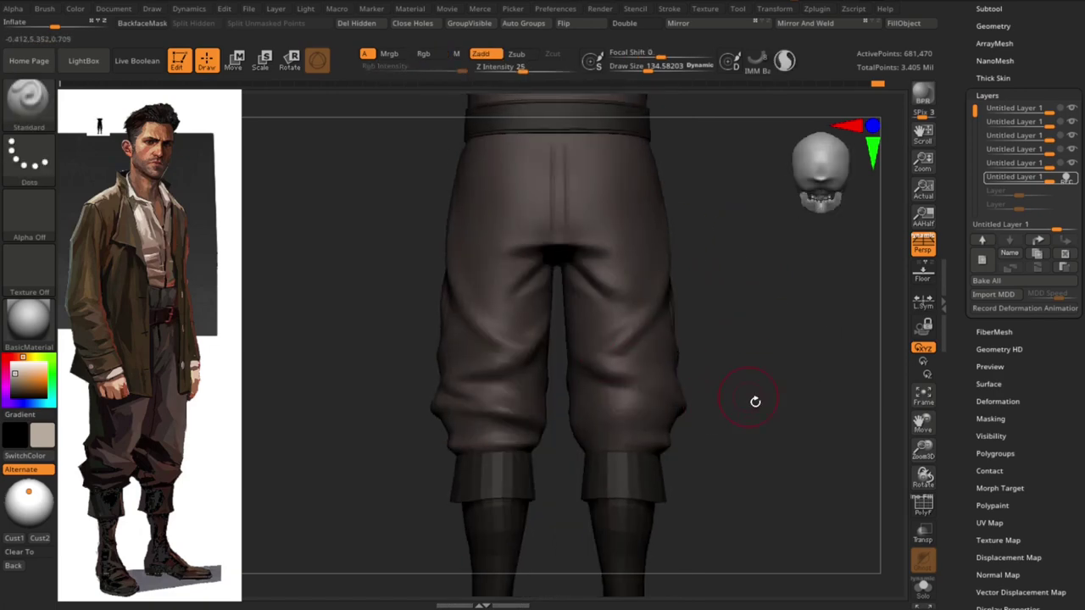
mouse_move(649, 380)
mouse_down()
mouse_move(700, 453)
mouse_move(771, 398)
mouse_move(809, 422)
mouse_move(757, 281)
mouse_up()
alt+drag(751, 336, 751, 311)
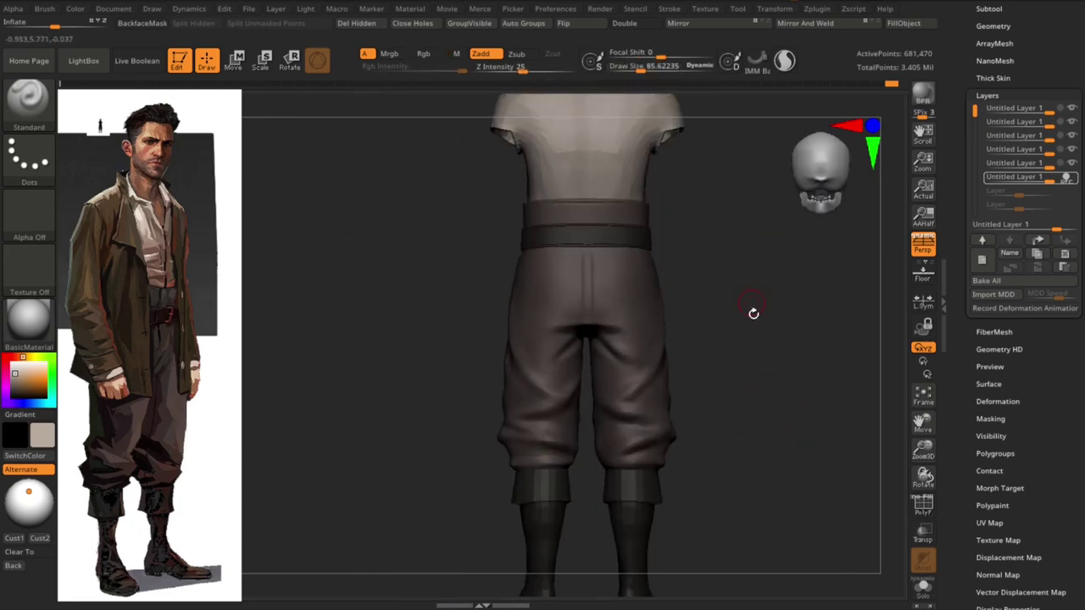
mouse_move(760, 346)
mouse_down()
mouse_move(794, 314)
mouse_move(712, 392)
mouse_move(783, 291)
mouse_move(819, 446)
mouse_up()
Enlarge the DamStandard brush and cut a diagonal crease from the inner thigh
key(s)
alt+click(772, 394)
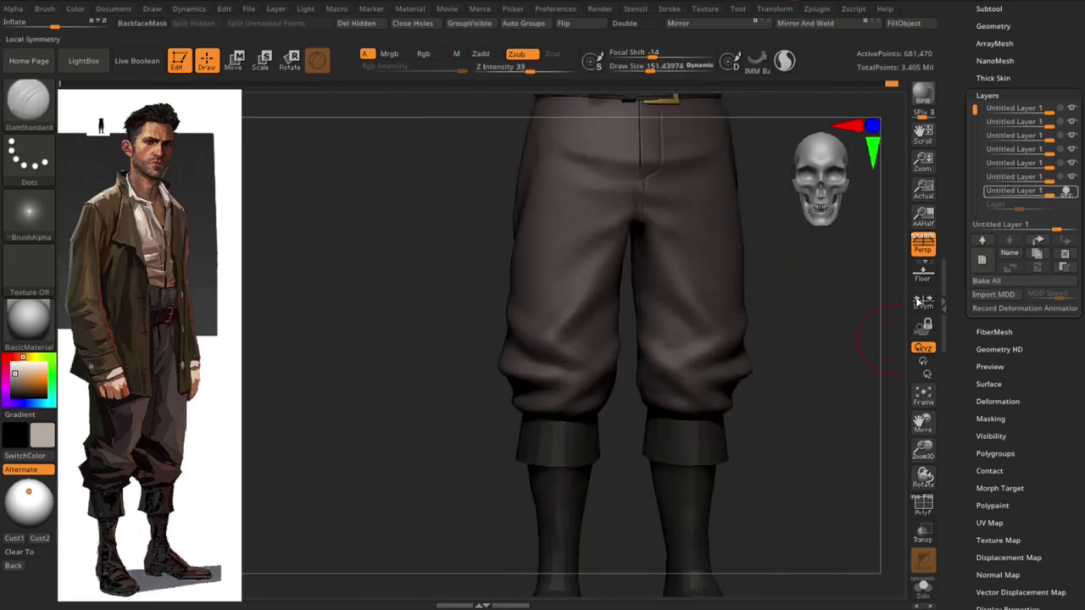
key(s)
mouse_move(520, 322)
mouse_down()
mouse_move(770, 382)
mouse_move(525, 289)
mouse_move(630, 356)
mouse_move(758, 387)
mouse_move(480, 291)
mouse_move(635, 359)
mouse_move(564, 364)
mouse_up()
key(s)
drag(577, 206, 484, 289)
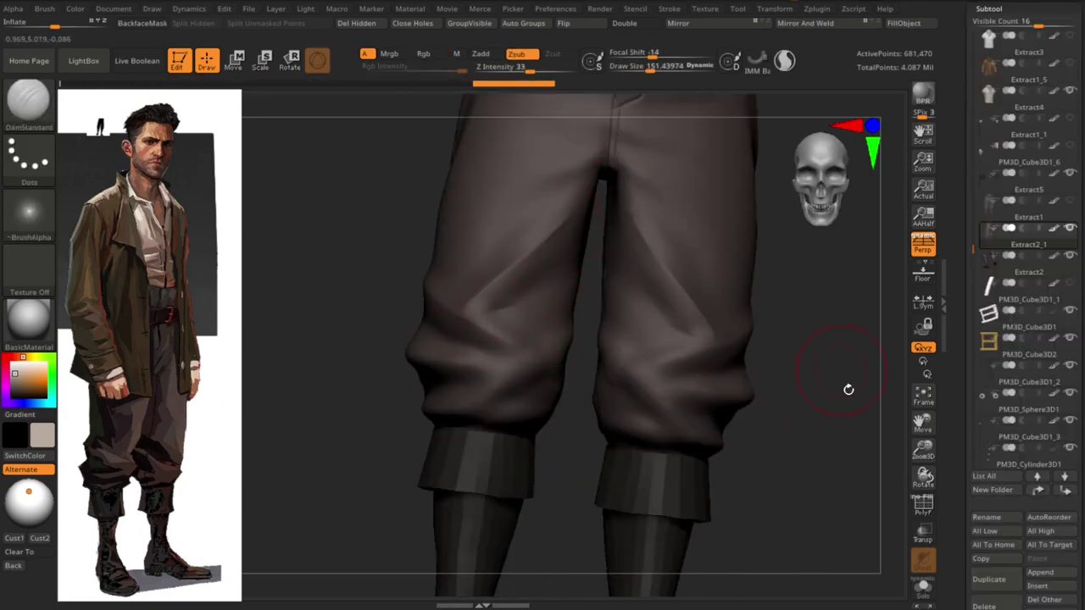
Carve a fly seam crease down from the crotch below the belt with a larger brush
drag(847, 389, 499, 306)
drag(594, 468, 591, 313)
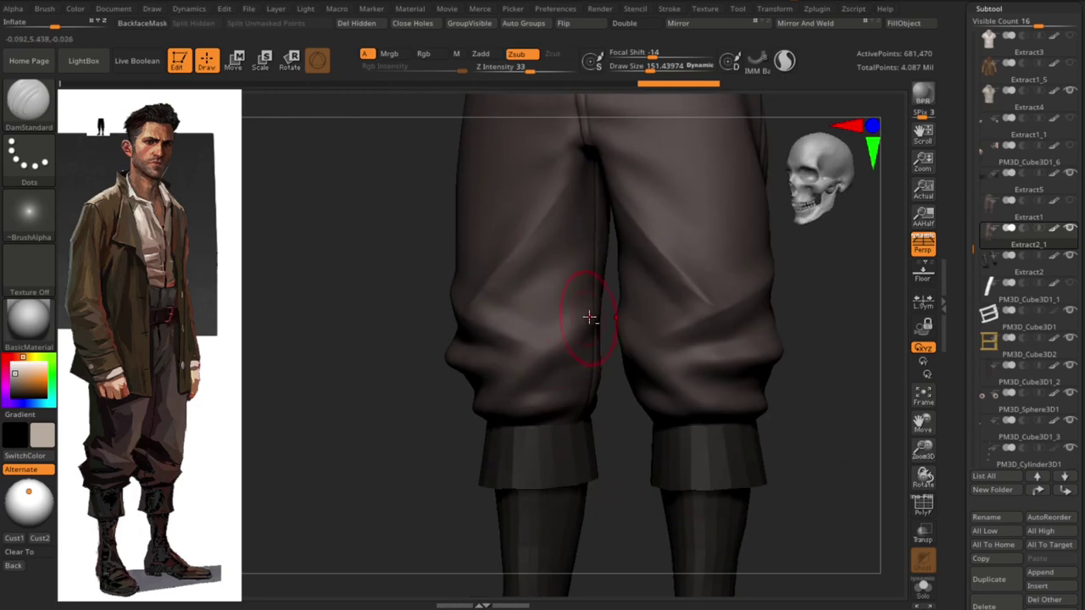
drag(453, 438, 604, 498)
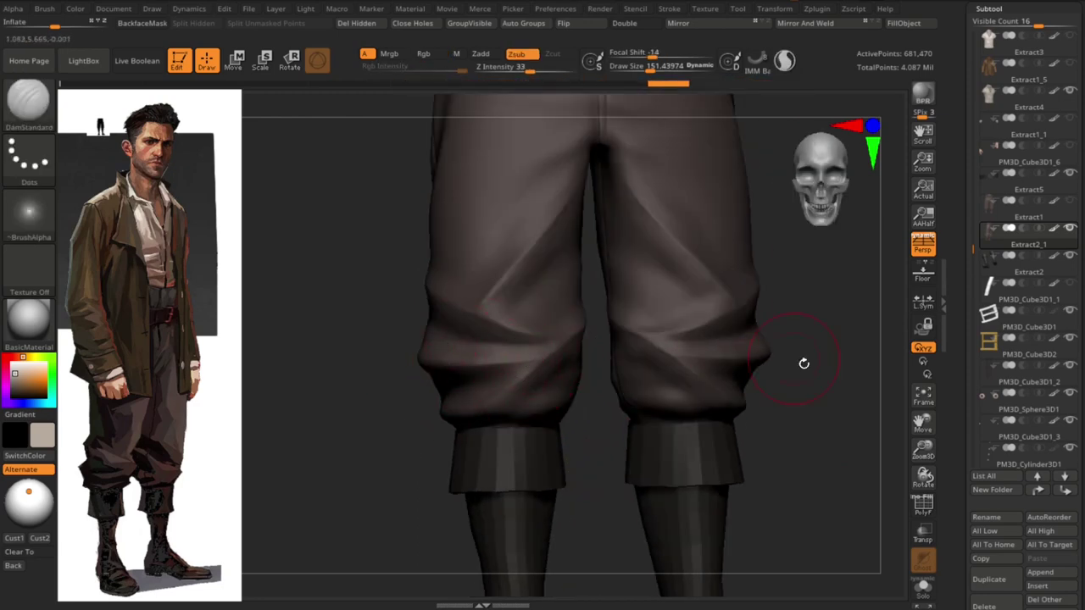
drag(802, 363, 802, 402)
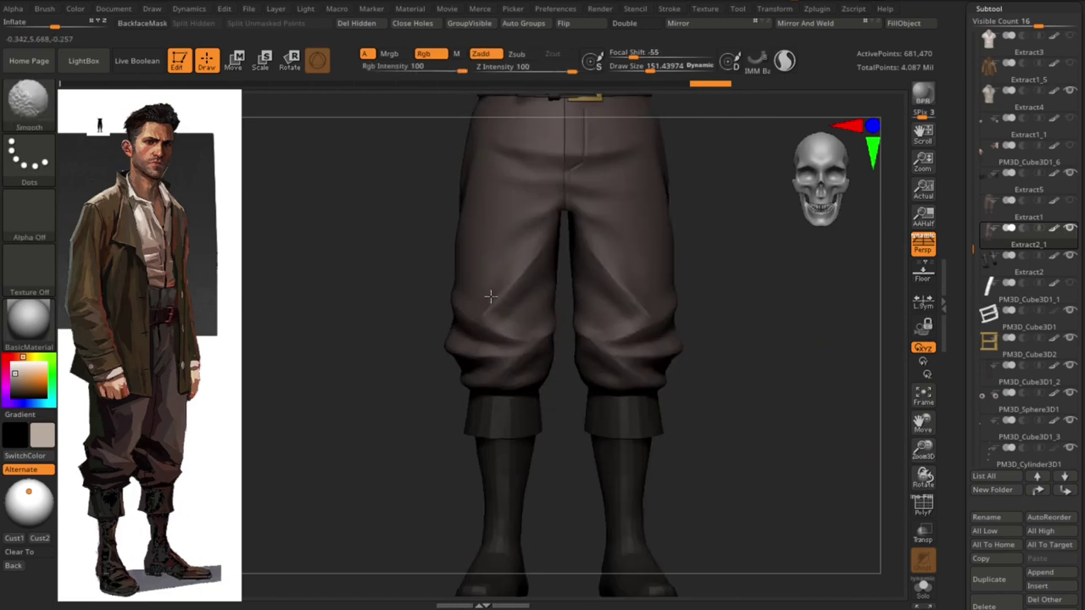
drag(720, 322, 819, 409)
key(s)
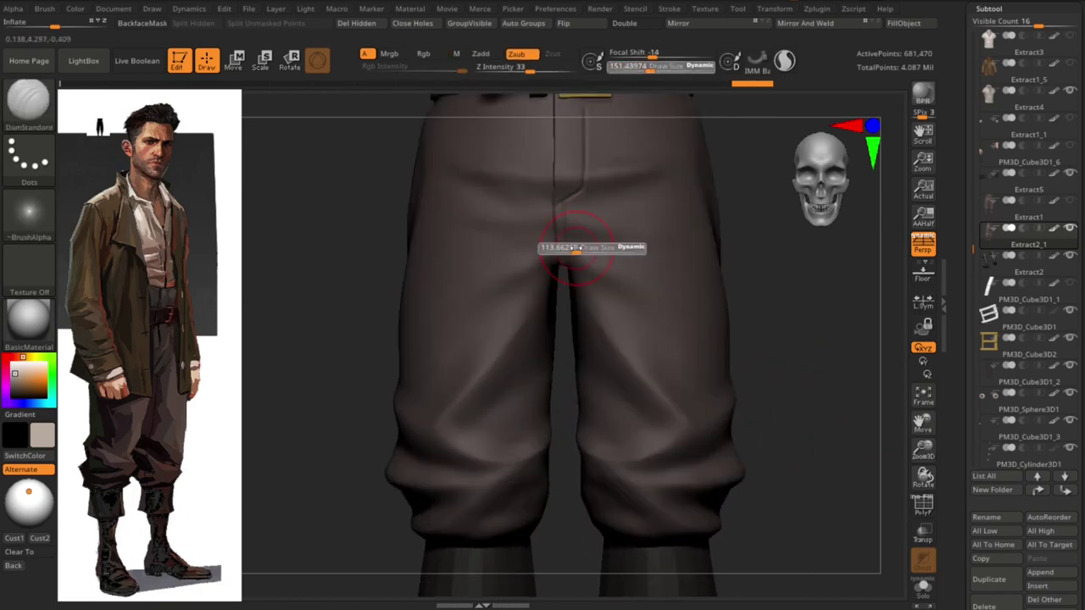
drag(579, 248, 578, 266)
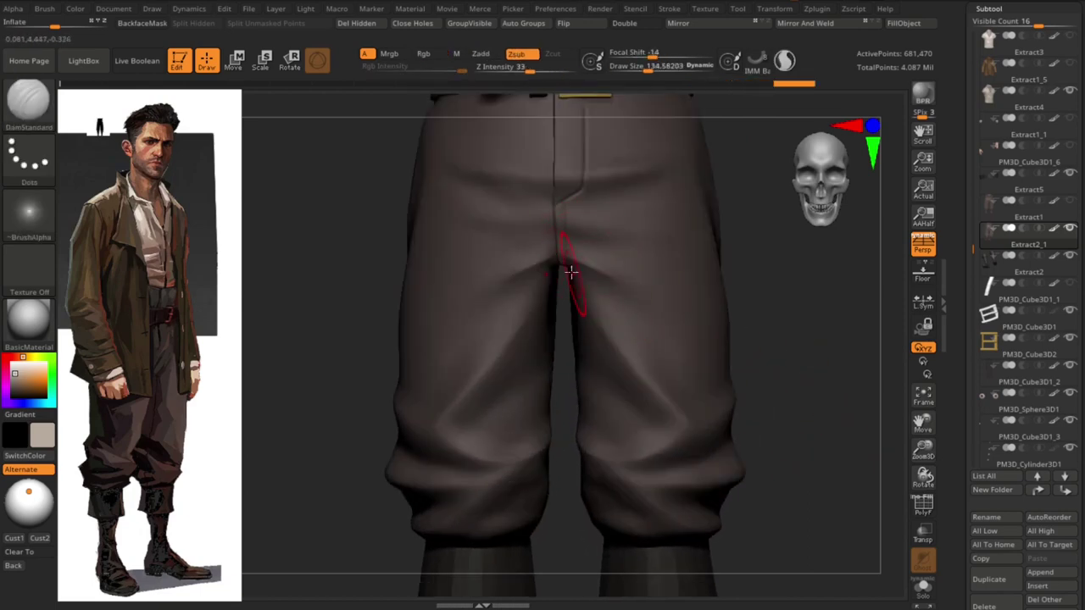
right_drag(630, 345, 569, 278)
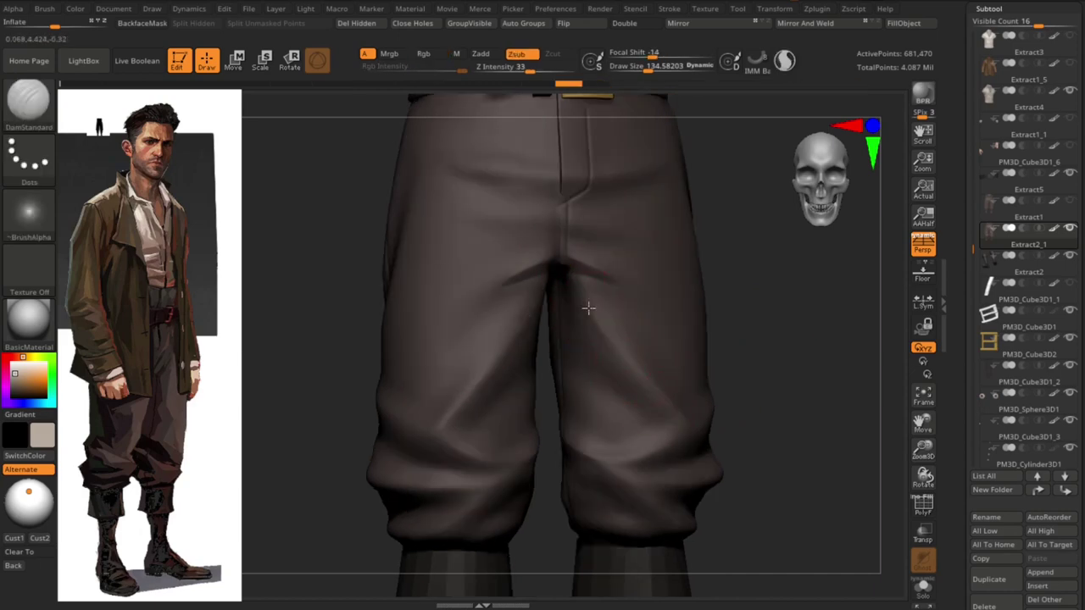
key(bracketright)
mouse_move(669, 423)
ctrl+right_down()
mouse_move(811, 383)
mouse_move(763, 356)
mouse_move(765, 335)
ctrl+right_up()
key(s)
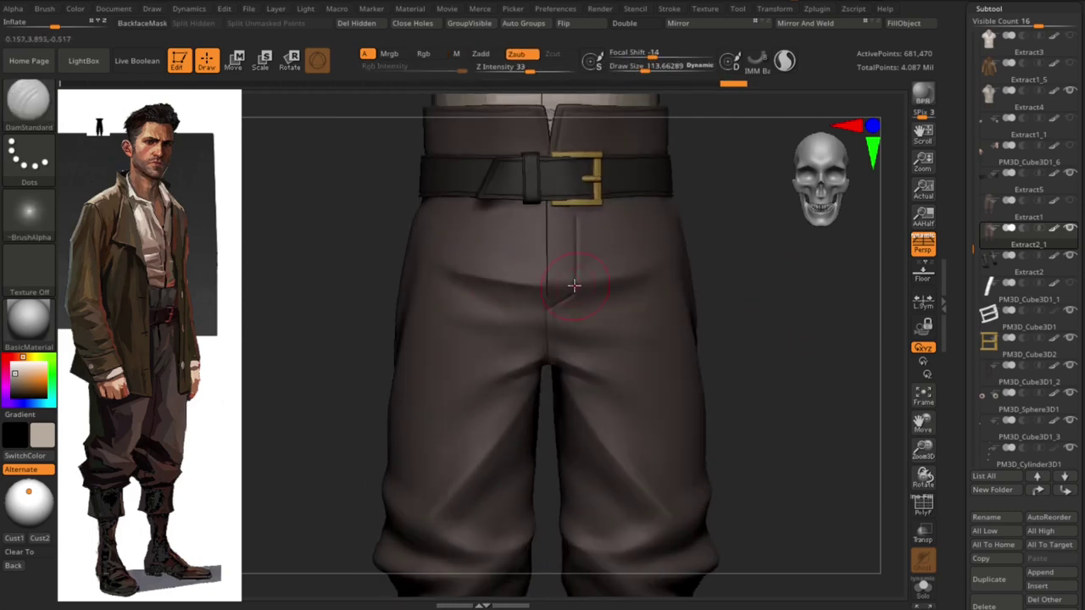
Carve and restroke a crease fanning out from the crotch on the trousers front
drag(705, 253, 686, 258)
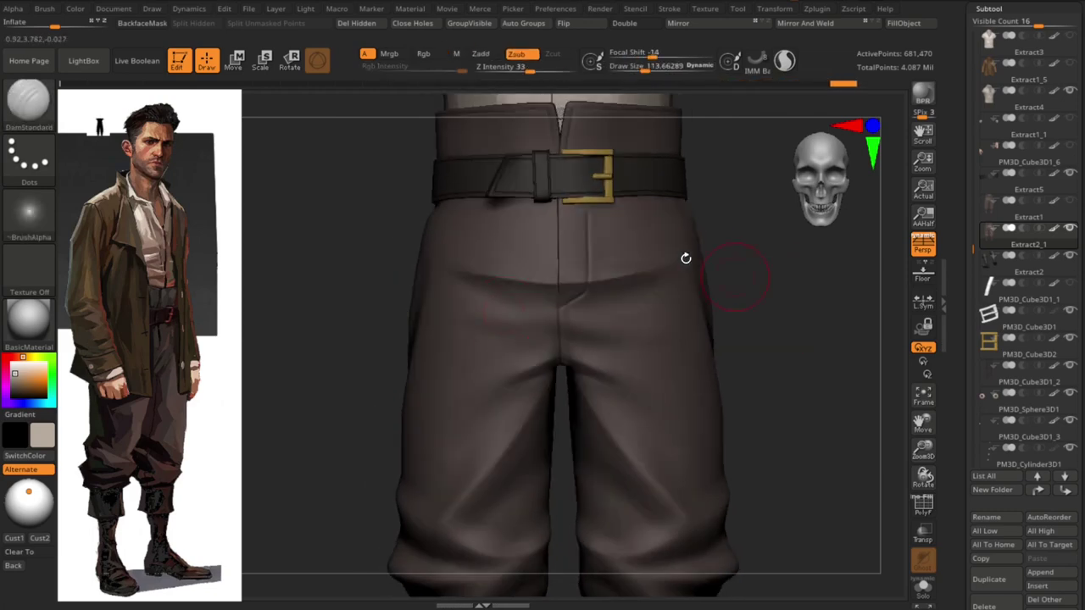
ctrl+right_drag(693, 253, 632, 293)
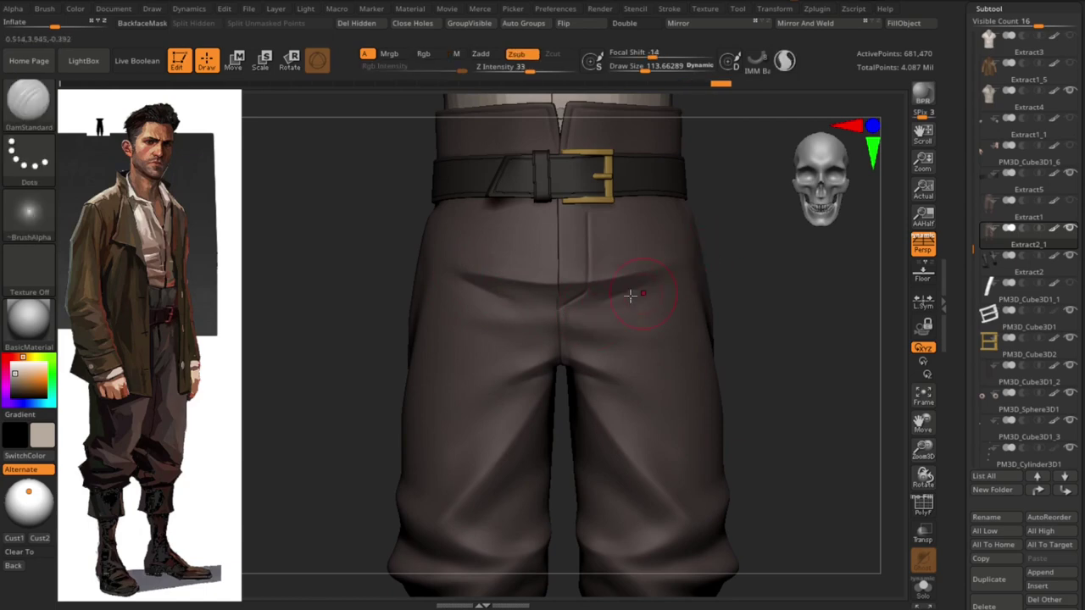
mouse_move(769, 322)
ctrl+right_down()
mouse_move(811, 323)
mouse_move(670, 259)
ctrl+right_up()
key(s)
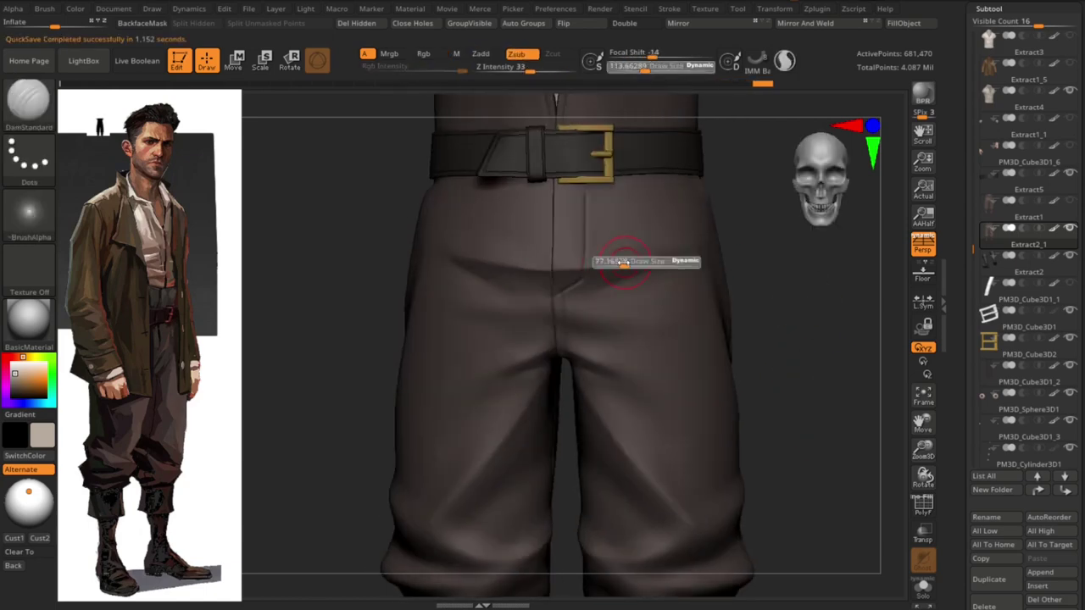
mouse_move(484, 281)
ctrl+right_down()
mouse_move(794, 342)
mouse_move(559, 303)
ctrl+right_up()
key(s)
drag(570, 300, 540, 285)
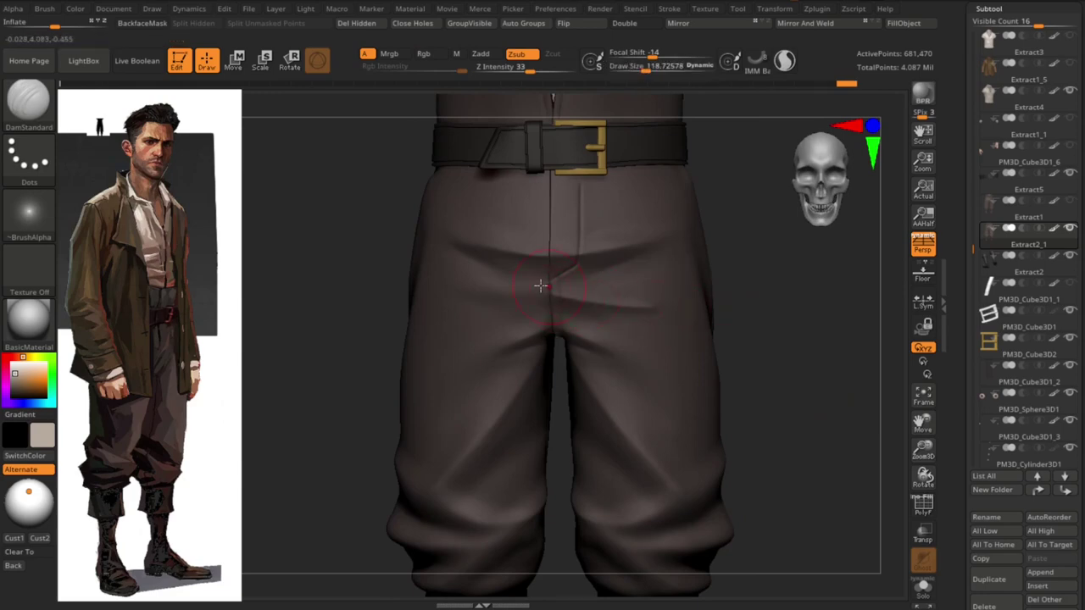
drag(615, 307, 553, 293)
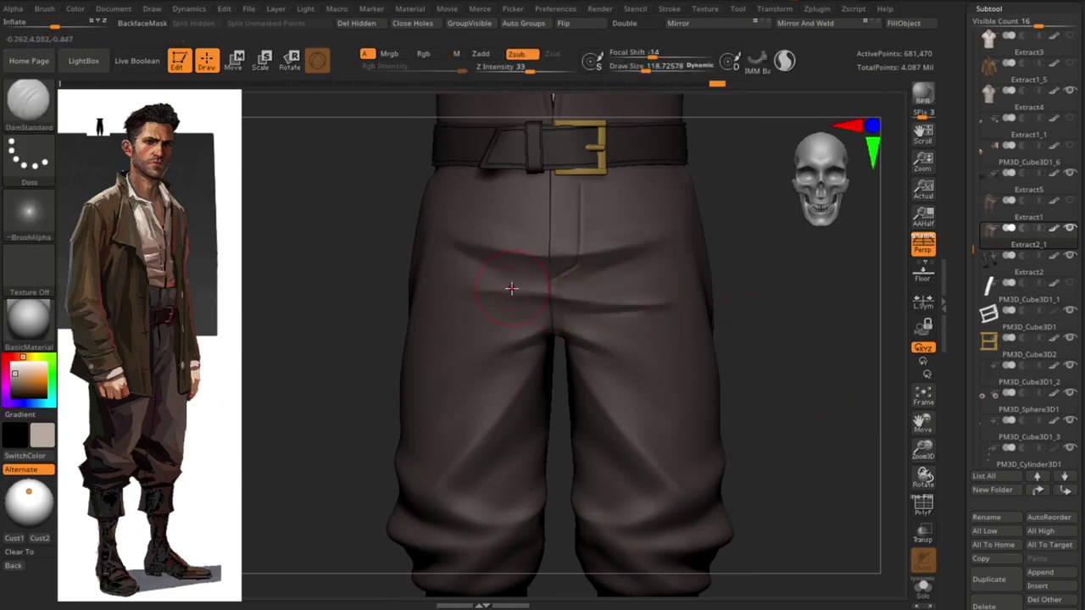
mouse_move(792, 436)
ctrl+right_down()
mouse_move(804, 388)
mouse_move(617, 284)
ctrl+right_up()
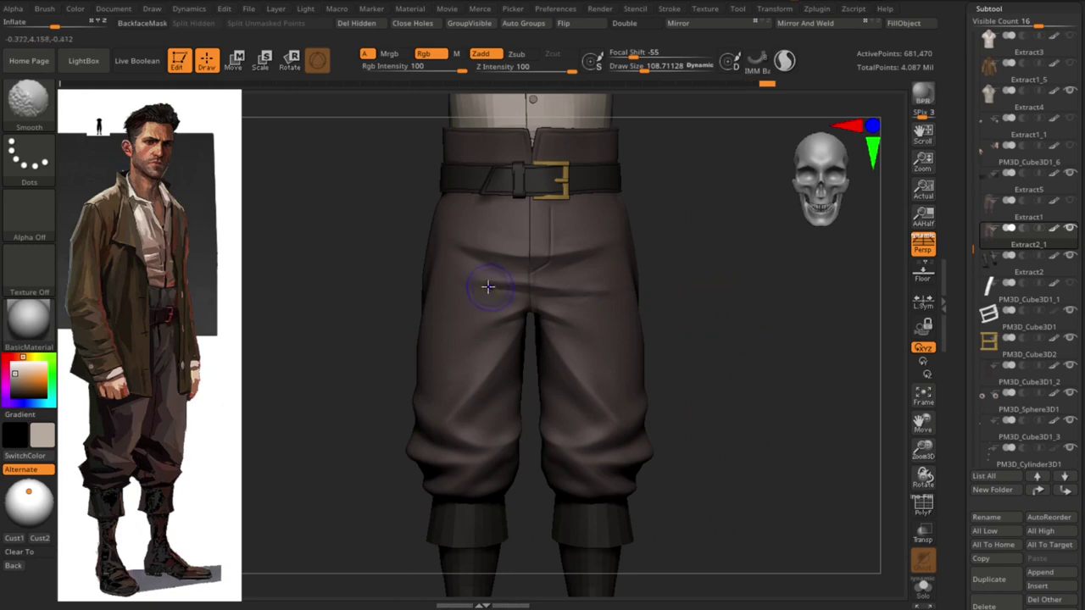
mouse_move(675, 308)
ctrl+right_down()
mouse_move(768, 358)
mouse_move(588, 300)
ctrl+right_up()
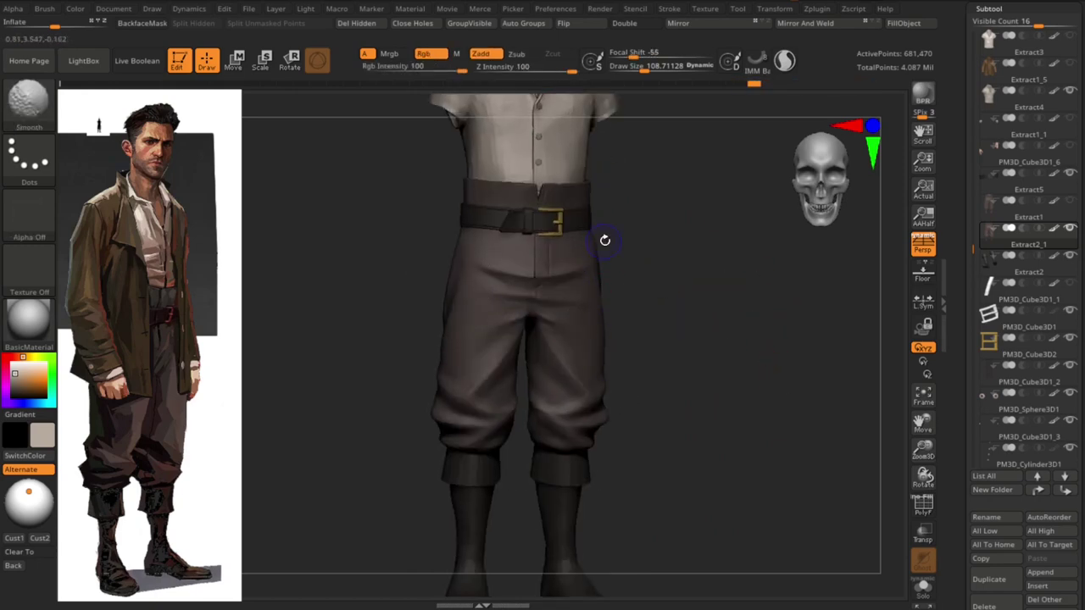
Briefly show the coat on the full figure, then hide it again
mouse_move(593, 334)
ctrl+right_down()
mouse_move(726, 395)
mouse_move(732, 358)
ctrl+right_up()
click(1068, 213)
mouse_move(806, 359)
ctrl+right_down()
mouse_move(824, 358)
mouse_move(829, 337)
ctrl+right_up()
click(1070, 145)
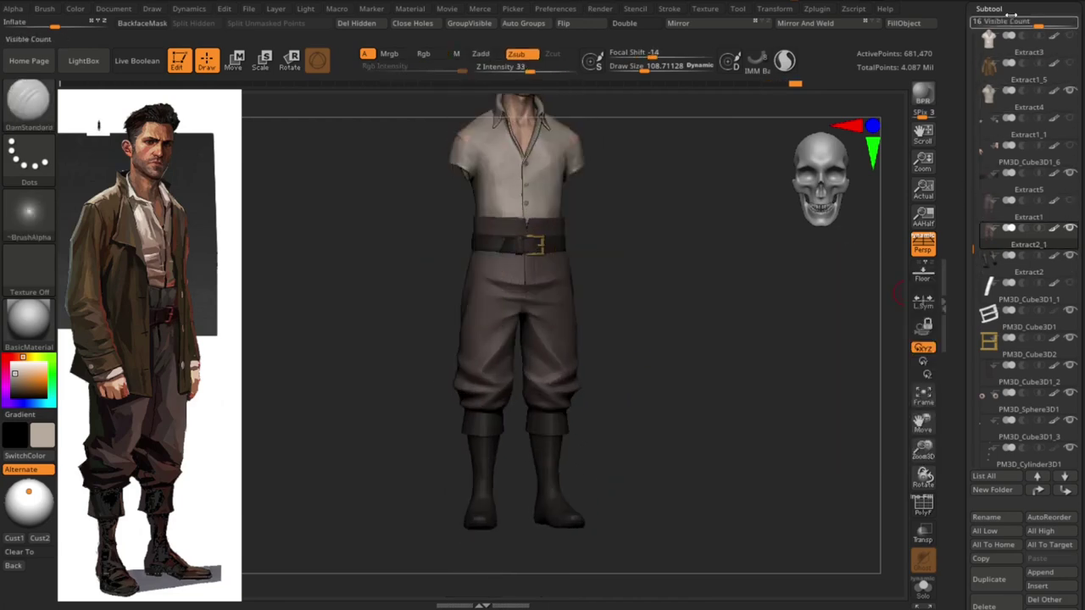
Open the layer settings and inspect the trousers and belt from back, front and side
click(989, 9)
click(988, 96)
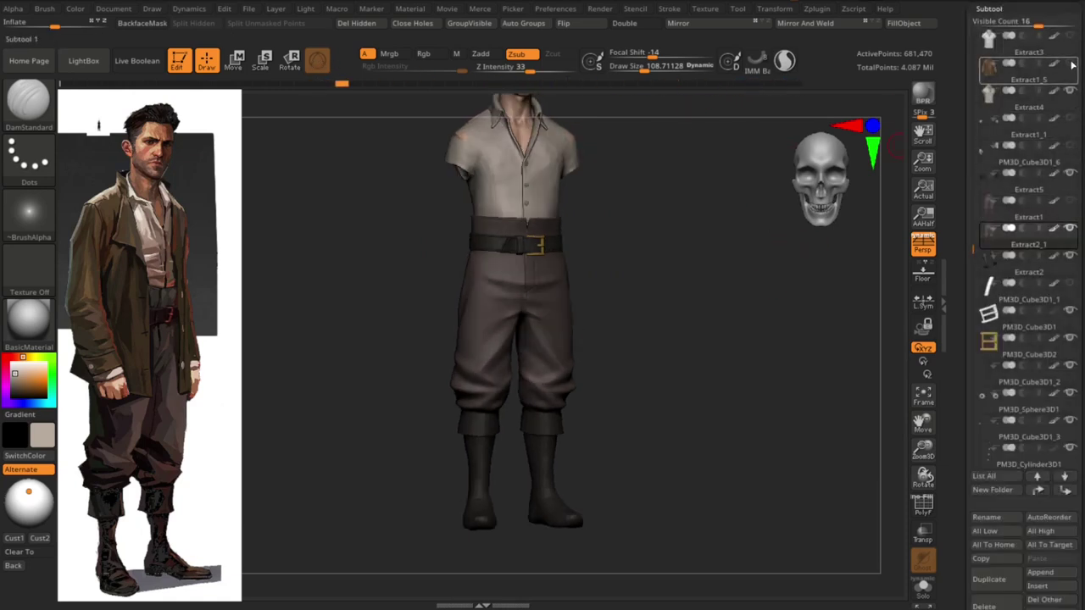
ctrl+right_drag(792, 319, 822, 327)
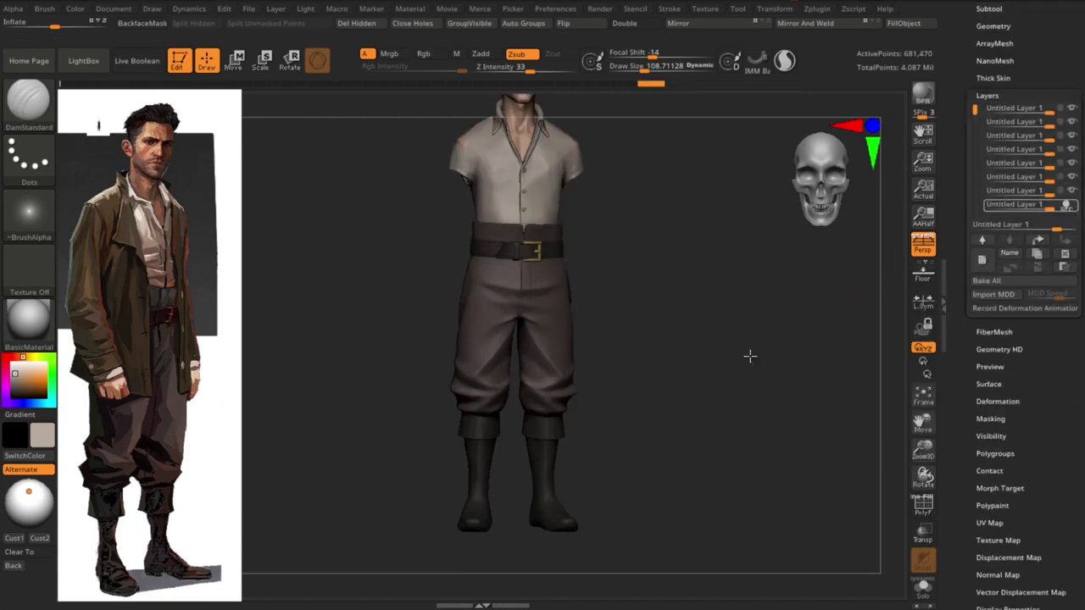
ctrl+right_drag(749, 356, 569, 327)
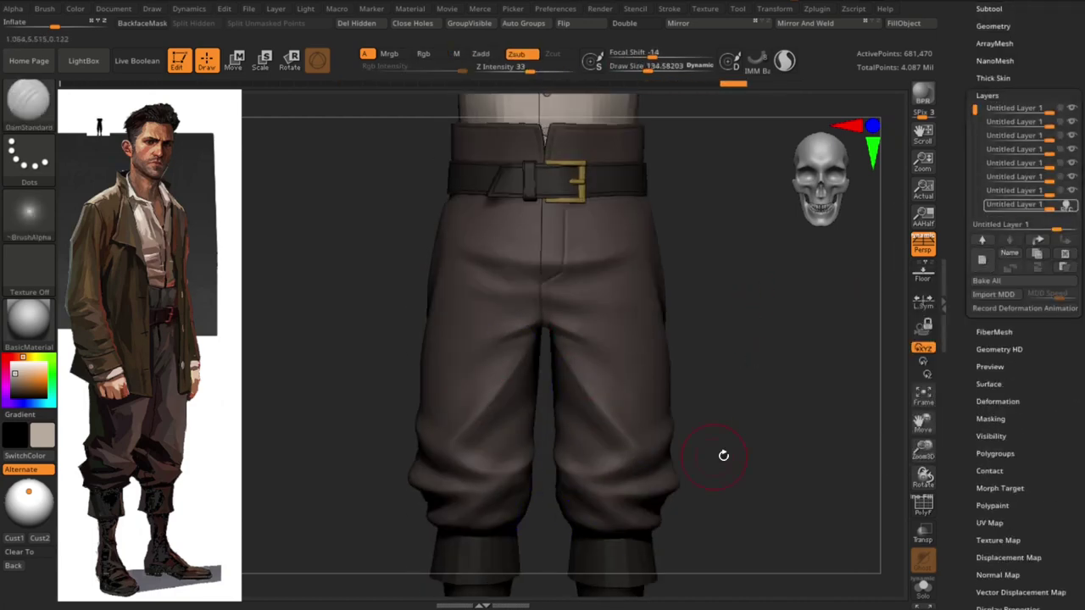
shift+right_drag(723, 456, 569, 395)
mouse_move(619, 367)
right_down()
mouse_move(825, 336)
mouse_move(753, 393)
mouse_move(613, 165)
mouse_move(657, 291)
mouse_move(625, 262)
mouse_move(521, 268)
mouse_move(647, 291)
mouse_move(521, 290)
right_up()
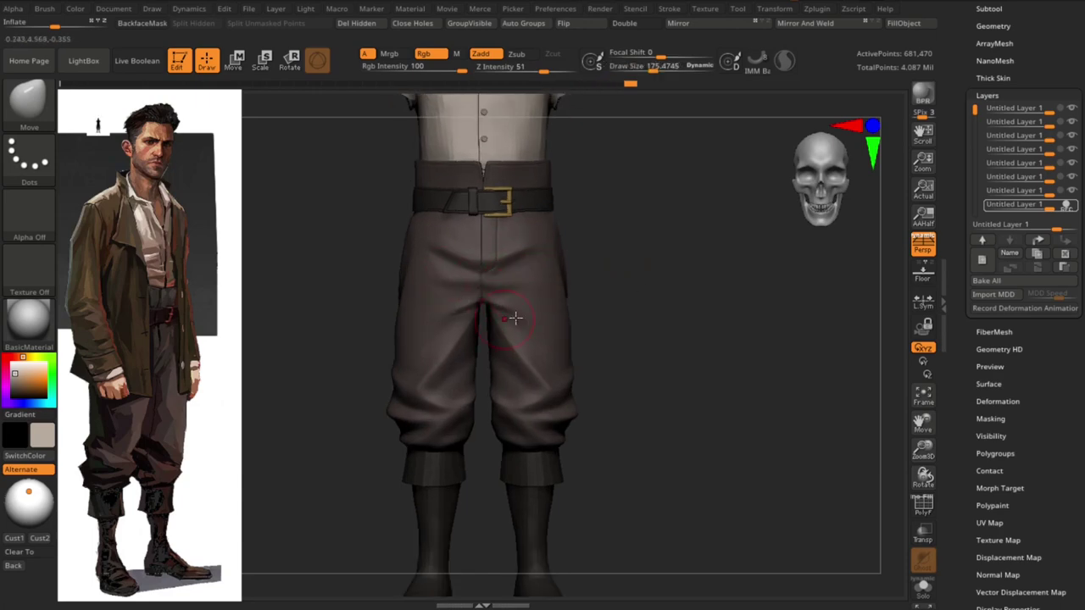
mouse_move(607, 249)
right_down()
mouse_move(484, 213)
mouse_move(647, 310)
right_up()
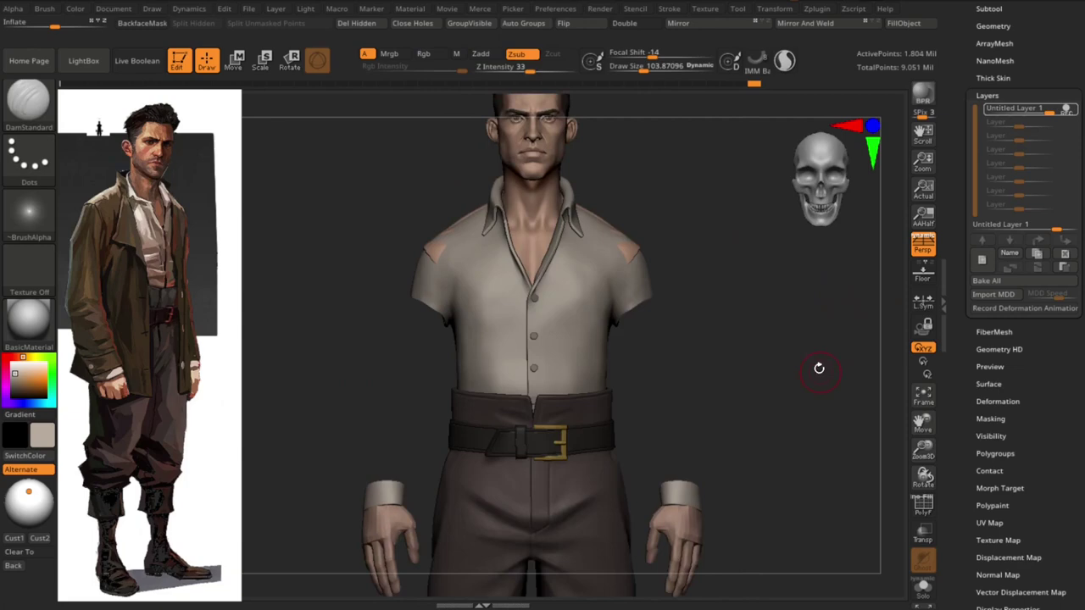
With Standard brush and Zadd, sculpt chest forms and a fold near the shirt buttons
key(b)
key(s)
key(t)
mouse_move(819, 368)
ctrl+right_down()
mouse_move(823, 344)
mouse_move(702, 392)
ctrl+right_up()
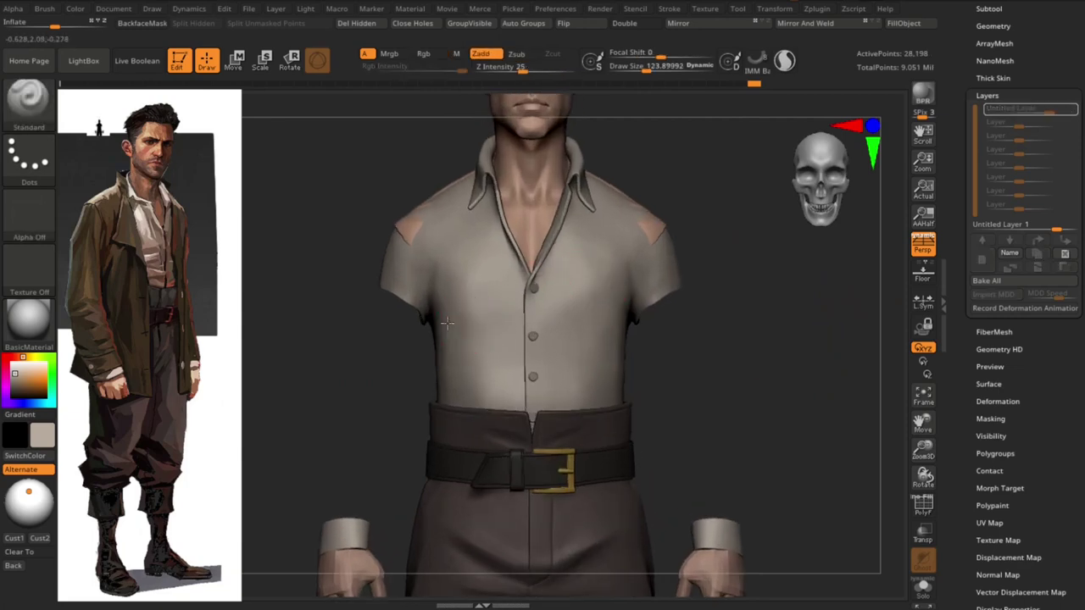
mouse_move(447, 323)
mouse_down()
mouse_move(534, 314)
mouse_move(545, 302)
mouse_up()
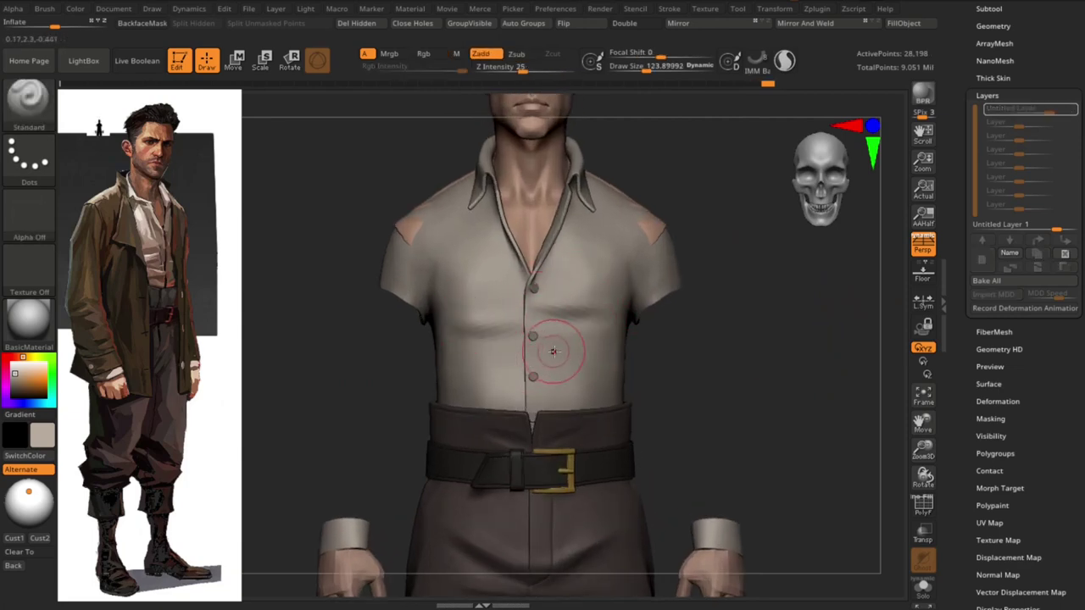
drag(488, 349, 542, 356)
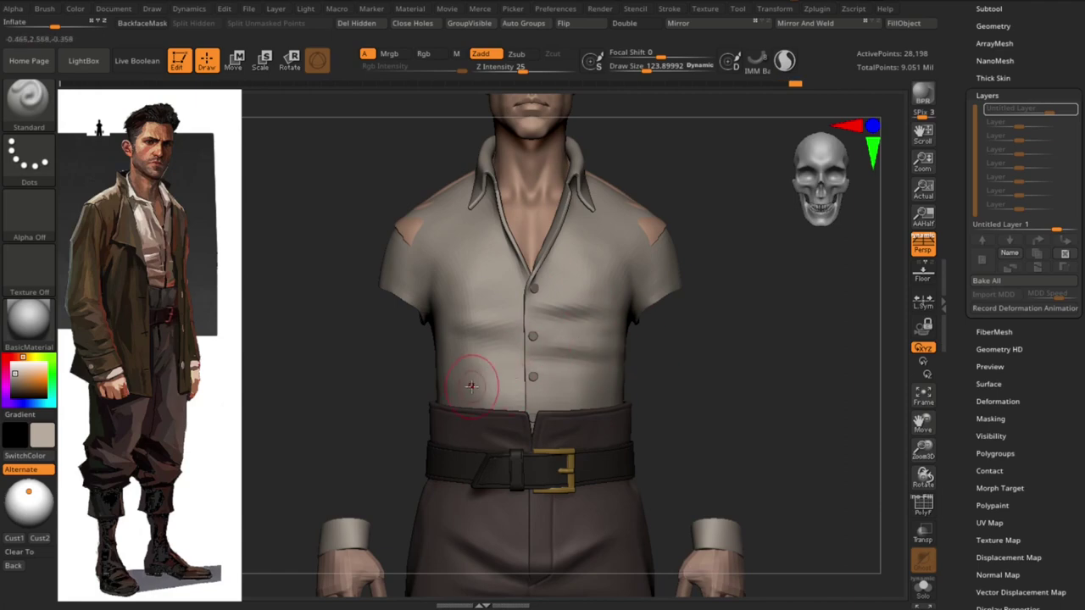
Shrink the brush and inspect the shirt wrinkles from three-quarter and front views
key(s)
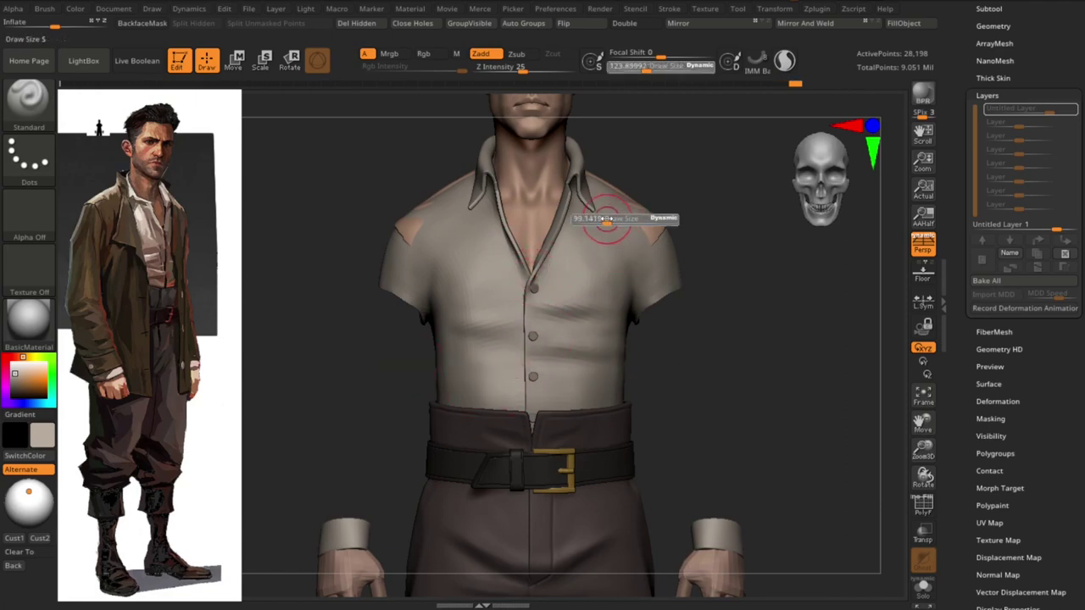
click(603, 218)
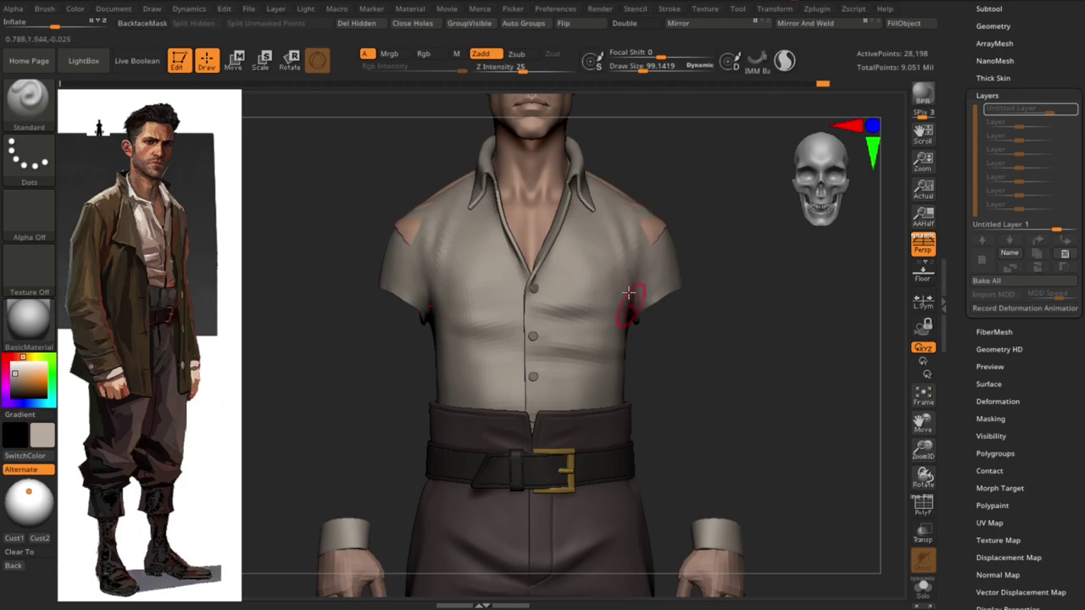
scroll(678, 365, up, 2)
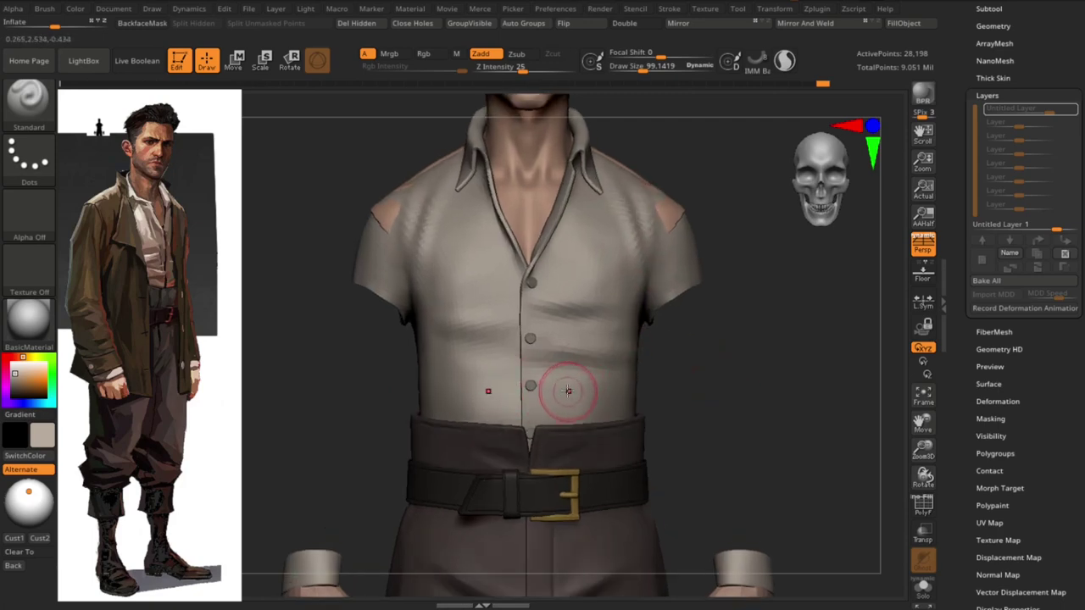
key(bracketright)
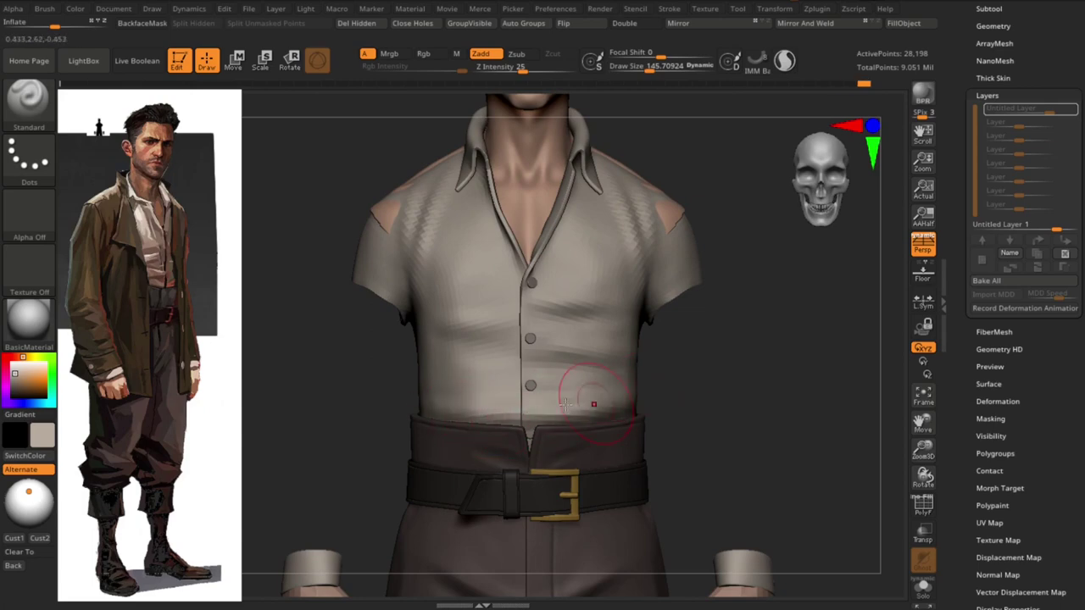
key(bracketleft)
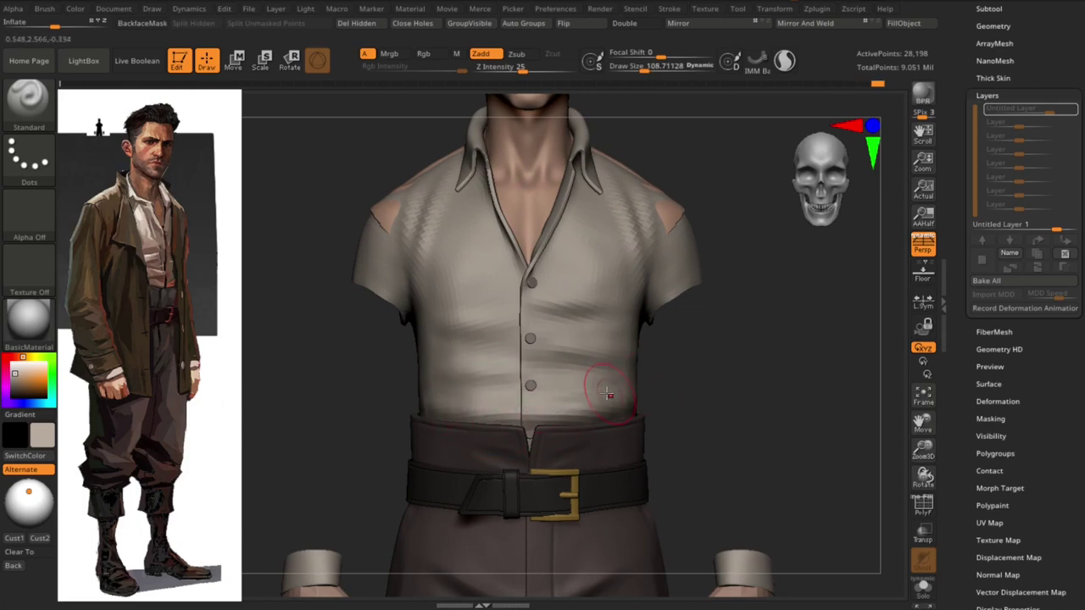
key(bracketleft)
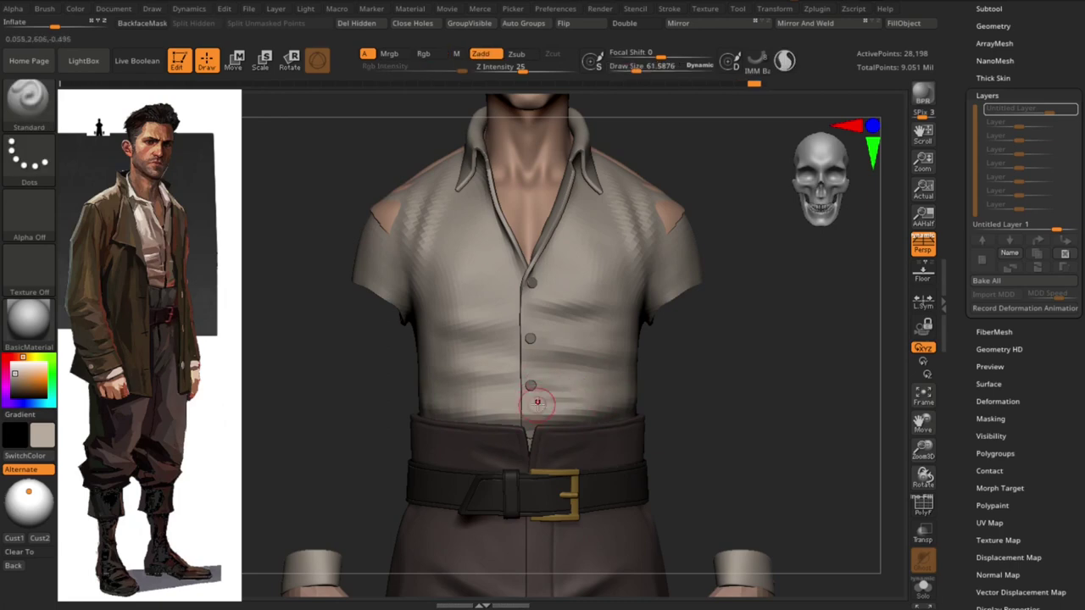
mouse_move(720, 407)
mouse_down()
mouse_move(763, 398)
mouse_move(739, 416)
mouse_move(775, 356)
mouse_up()
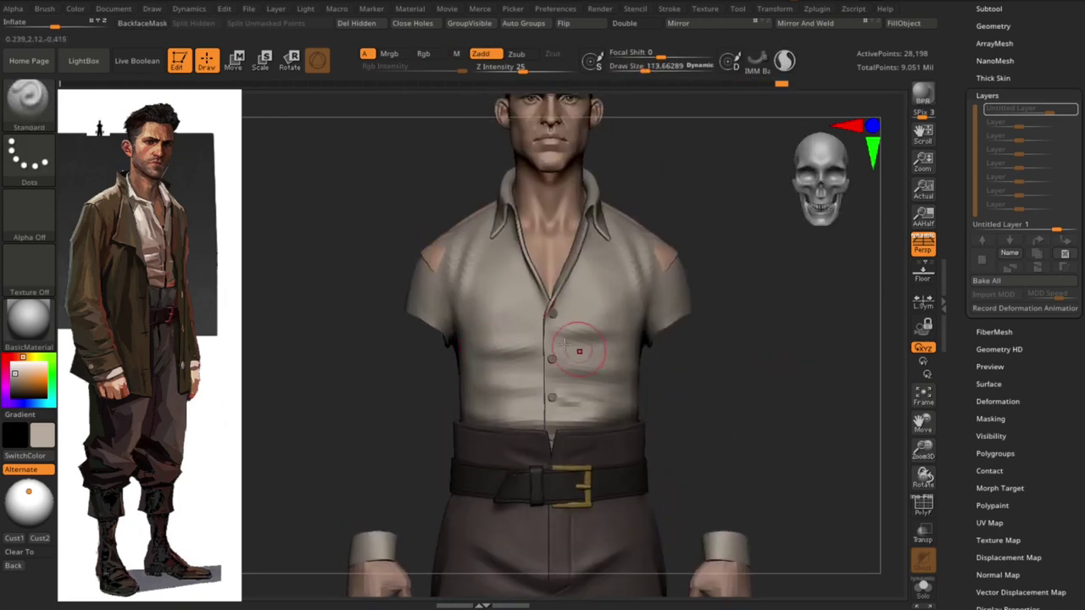
key(s)
drag(585, 356, 555, 358)
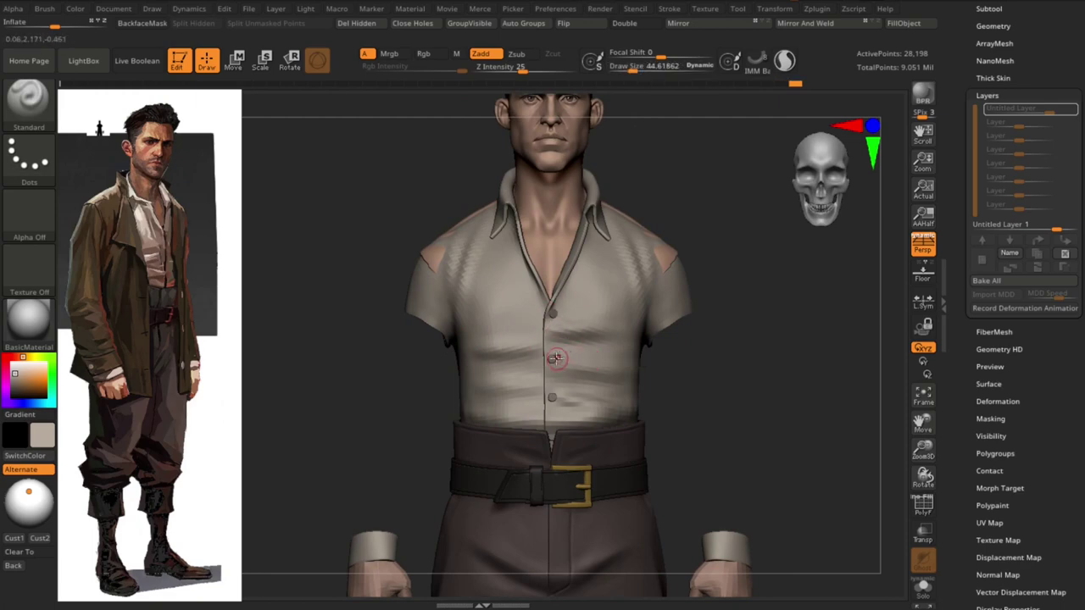
mouse_move(518, 254)
mouse_down()
mouse_move(740, 395)
mouse_move(714, 411)
mouse_move(627, 420)
mouse_move(630, 447)
mouse_move(787, 383)
mouse_move(669, 322)
mouse_move(594, 302)
mouse_move(684, 392)
mouse_up()
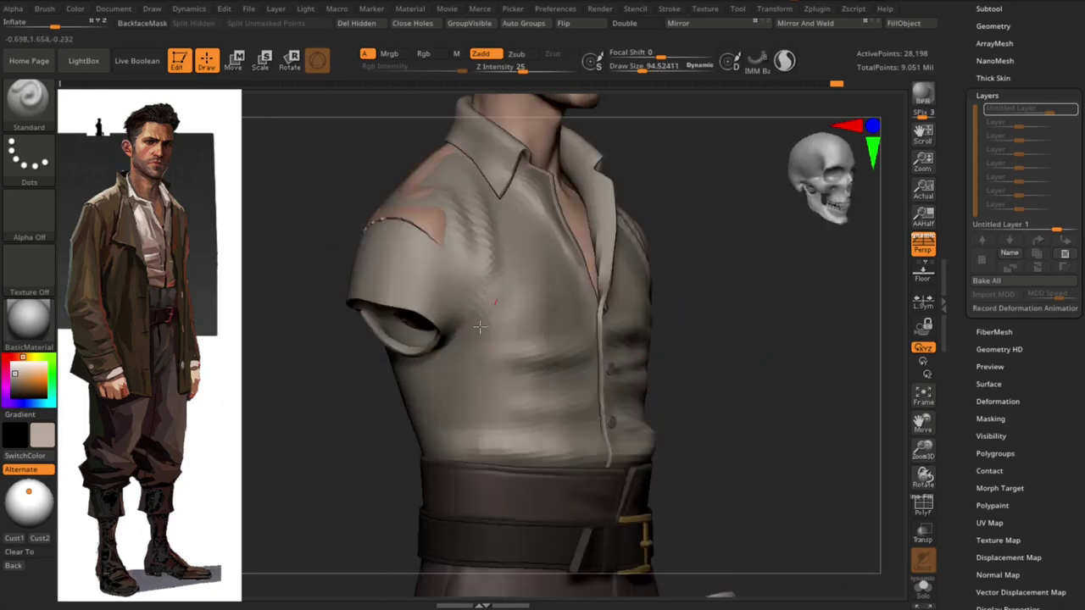
shift+drag(480, 327, 529, 261)
drag(677, 298, 729, 341)
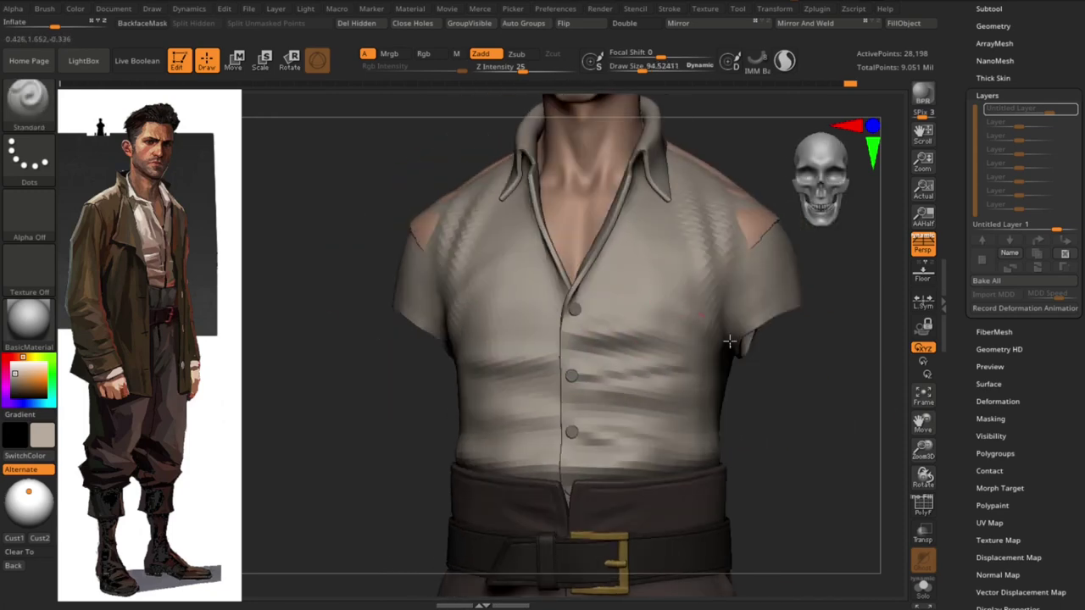
Show the coat on the framed character and orbit around the sleeve and torso
key(f)
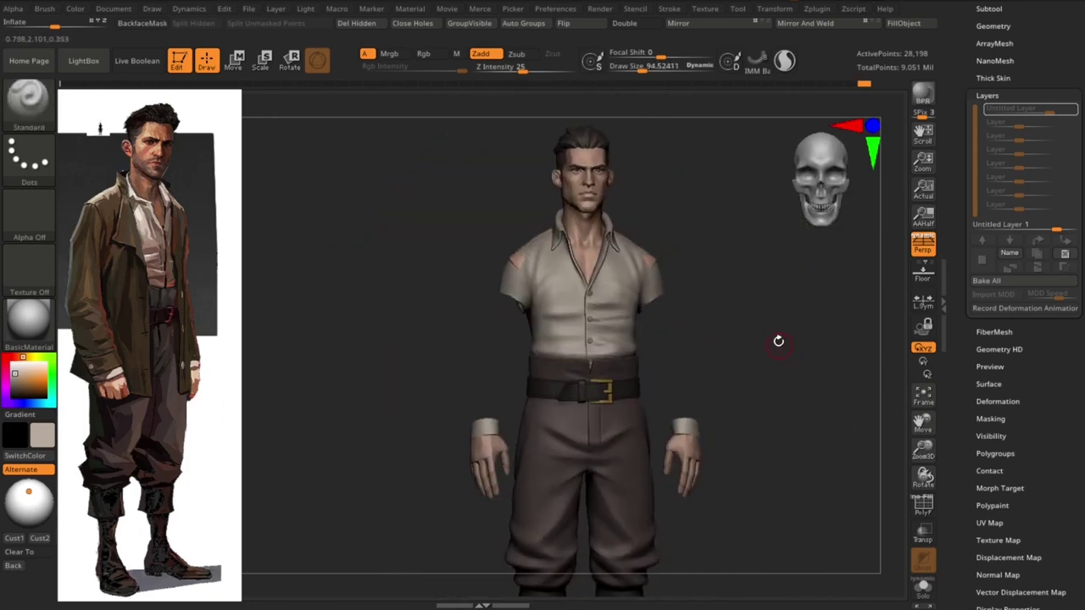
click(983, 96)
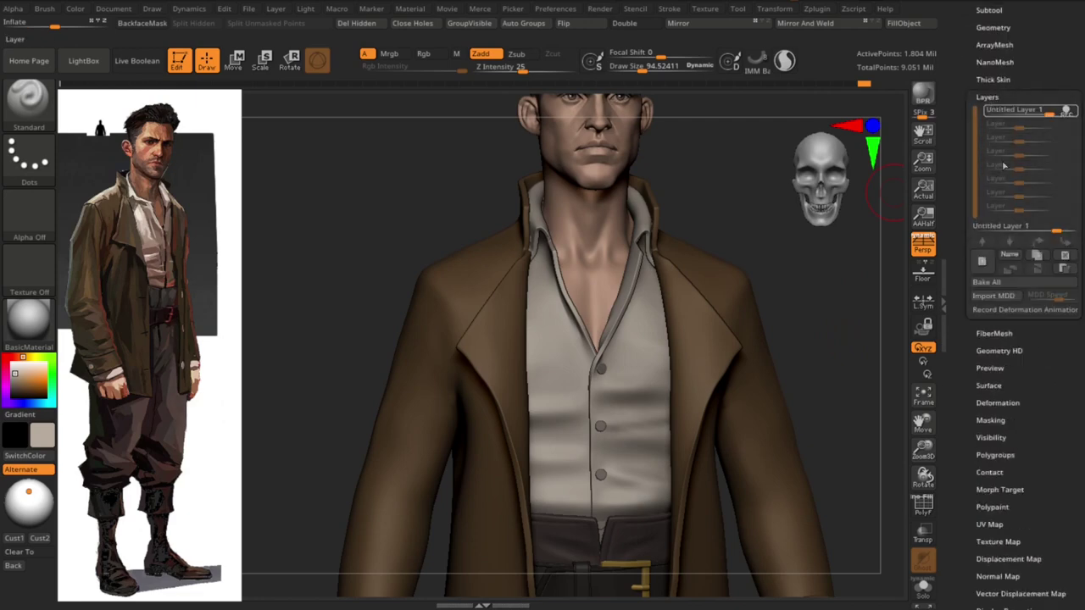
drag(856, 317, 847, 321)
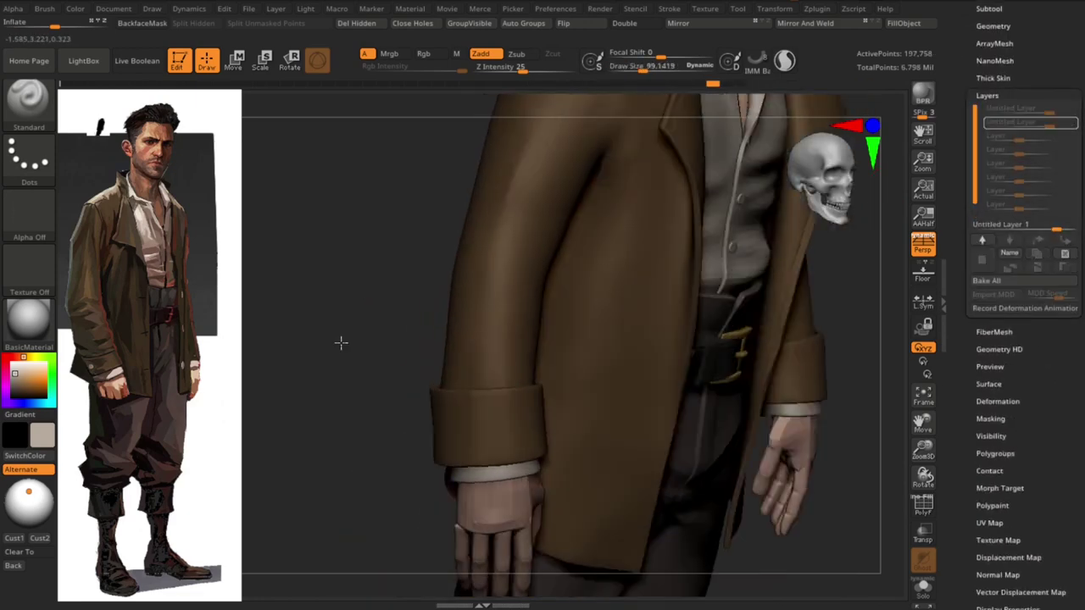
mouse_move(728, 463)
mouse_down()
mouse_move(504, 378)
mouse_move(499, 363)
mouse_up()
mouse_move(571, 390)
mouse_down()
mouse_move(416, 371)
mouse_move(654, 395)
mouse_move(375, 308)
mouse_move(474, 364)
mouse_move(453, 364)
mouse_move(639, 406)
mouse_move(556, 323)
mouse_move(496, 303)
mouse_up()
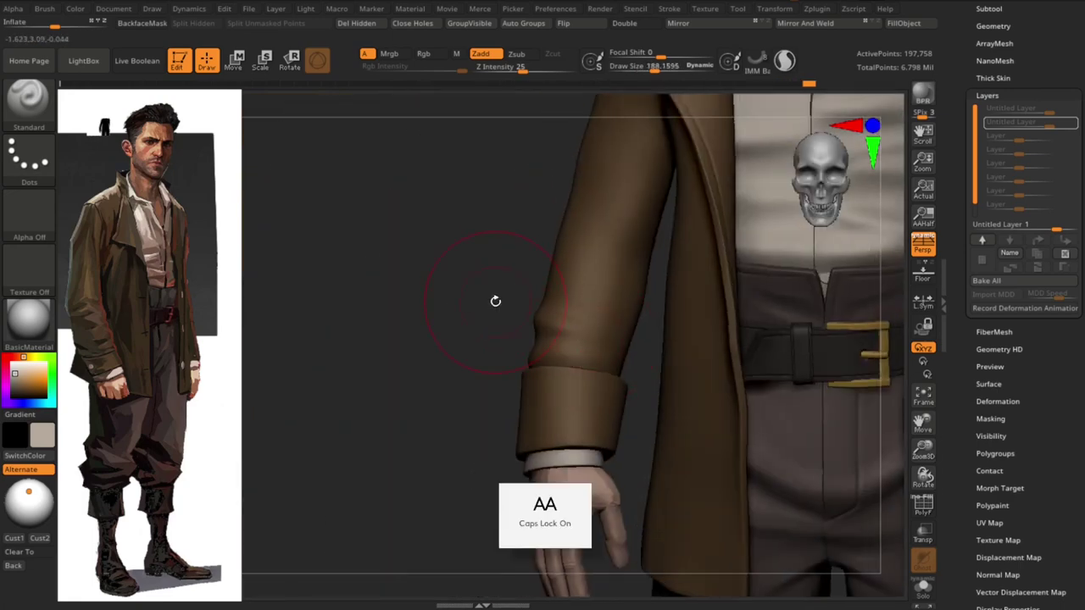
key(s)
mouse_move(628, 363)
mouse_down()
mouse_move(583, 306)
mouse_move(757, 317)
mouse_up()
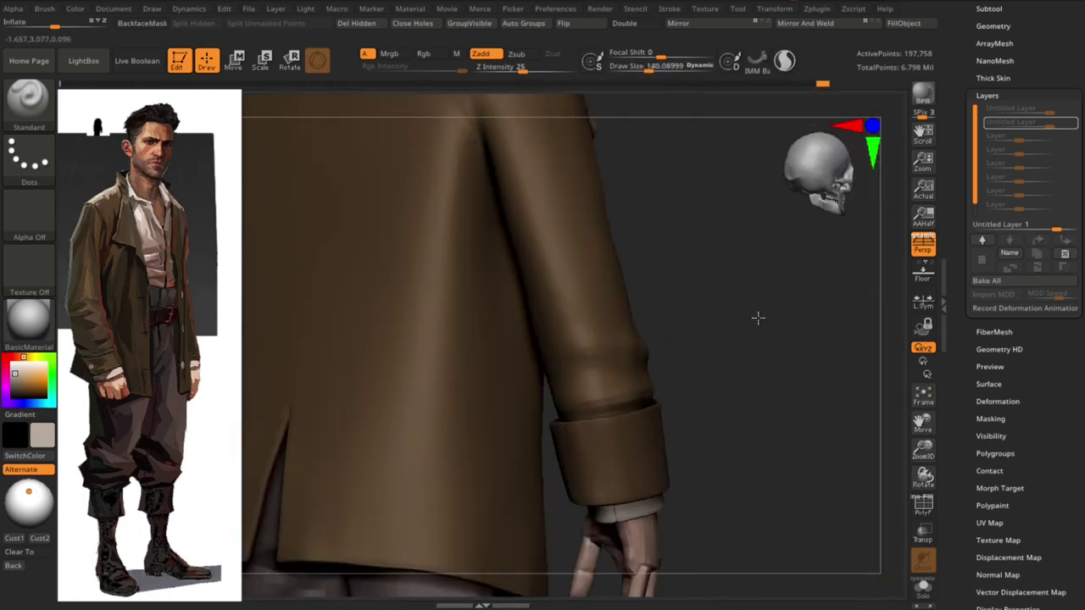
mouse_move(782, 388)
mouse_down()
mouse_move(444, 327)
mouse_move(452, 399)
mouse_up()
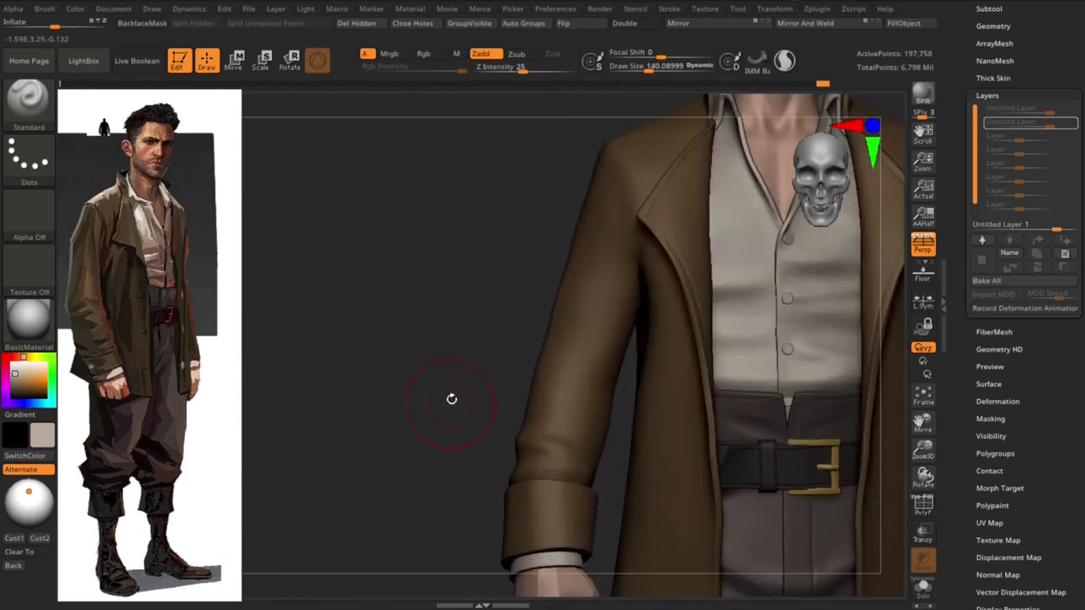
mouse_move(553, 362)
mouse_down()
mouse_move(615, 365)
mouse_move(515, 347)
mouse_move(497, 317)
mouse_move(552, 353)
mouse_up()
drag(603, 384, 514, 363)
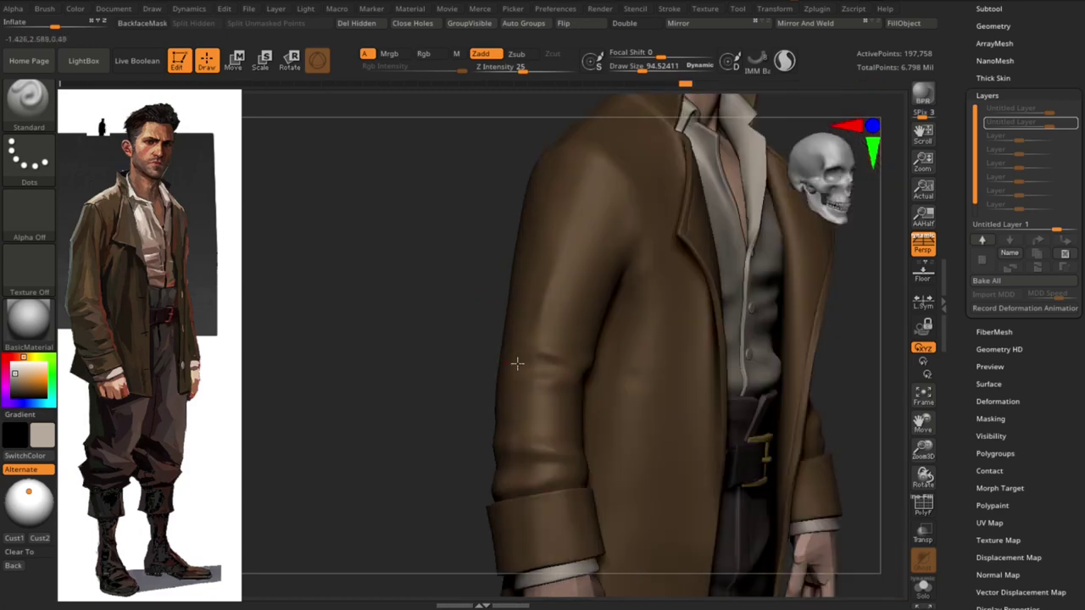
key(f)
alt+drag(455, 272, 592, 346)
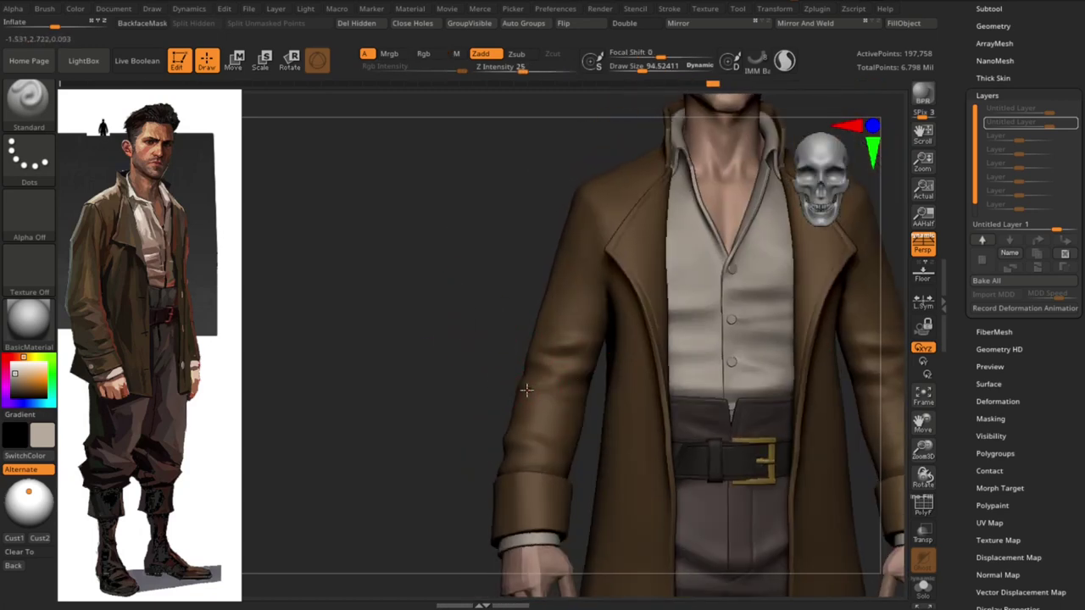
mouse_move(549, 380)
alt+mouse_down()
mouse_move(473, 327)
mouse_move(760, 373)
mouse_move(453, 362)
mouse_move(780, 387)
mouse_move(734, 388)
mouse_move(601, 310)
mouse_move(437, 269)
alt+mouse_up()
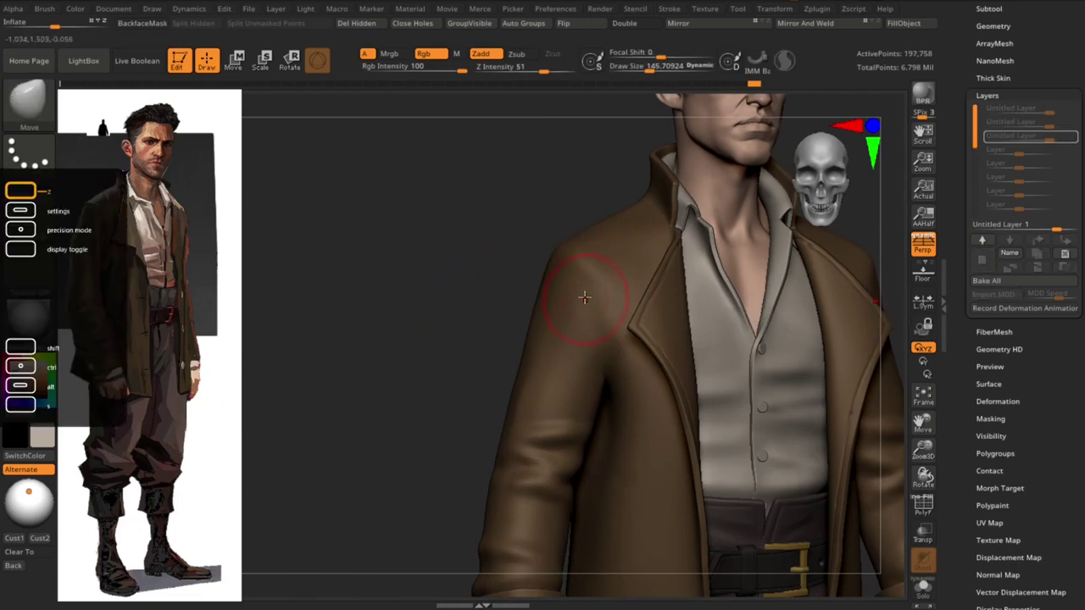
Carve a sleeve seam along the back of the coat shoulder with DamStandard
key(s)
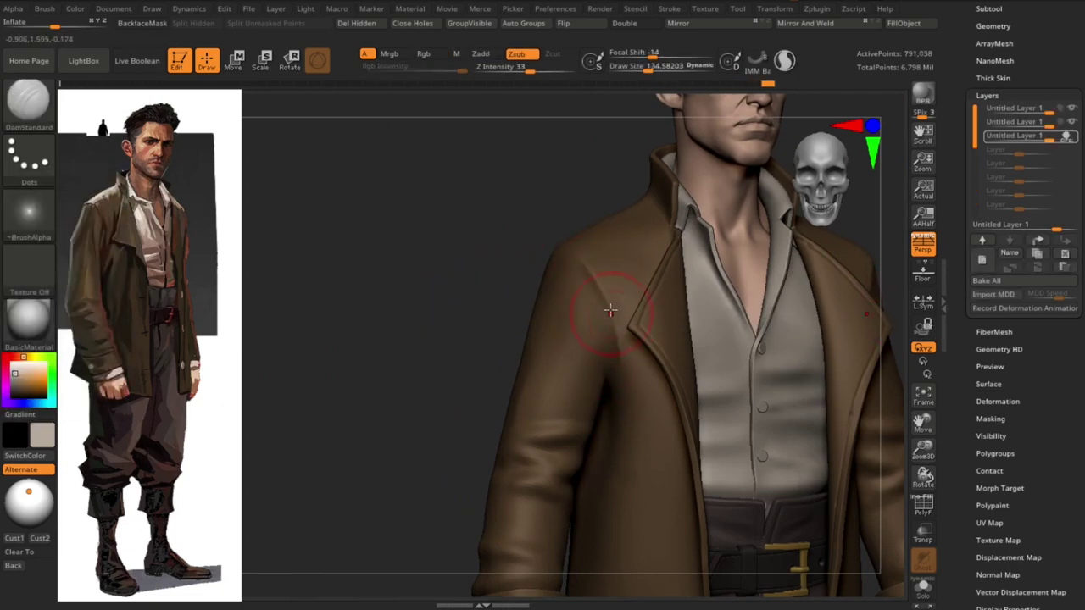
mouse_move(536, 253)
mouse_down()
mouse_move(550, 324)
mouse_move(683, 296)
mouse_move(574, 277)
mouse_move(587, 266)
mouse_up()
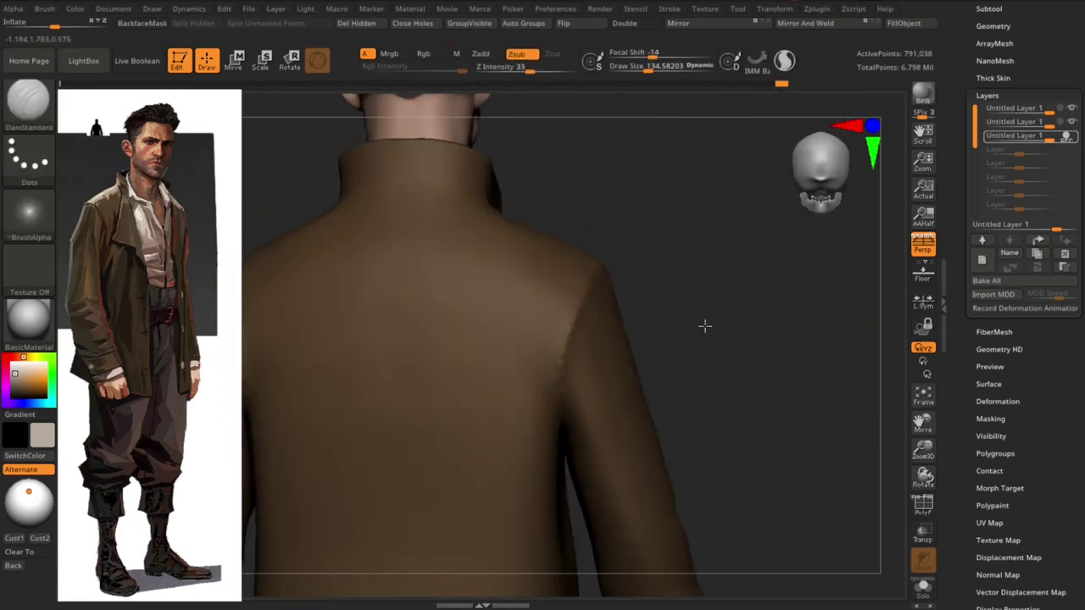
mouse_move(705, 324)
mouse_down()
mouse_move(730, 245)
mouse_move(638, 210)
mouse_up()
drag(608, 254, 629, 225)
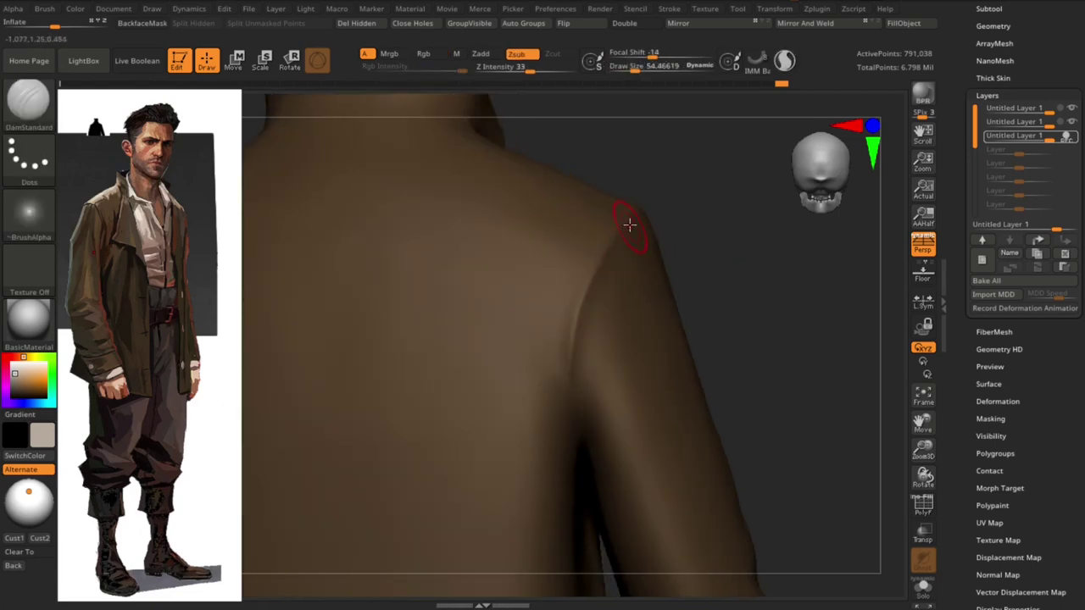
mouse_move(575, 347)
mouse_down()
mouse_move(678, 346)
mouse_move(439, 279)
mouse_move(611, 312)
mouse_move(636, 297)
mouse_up()
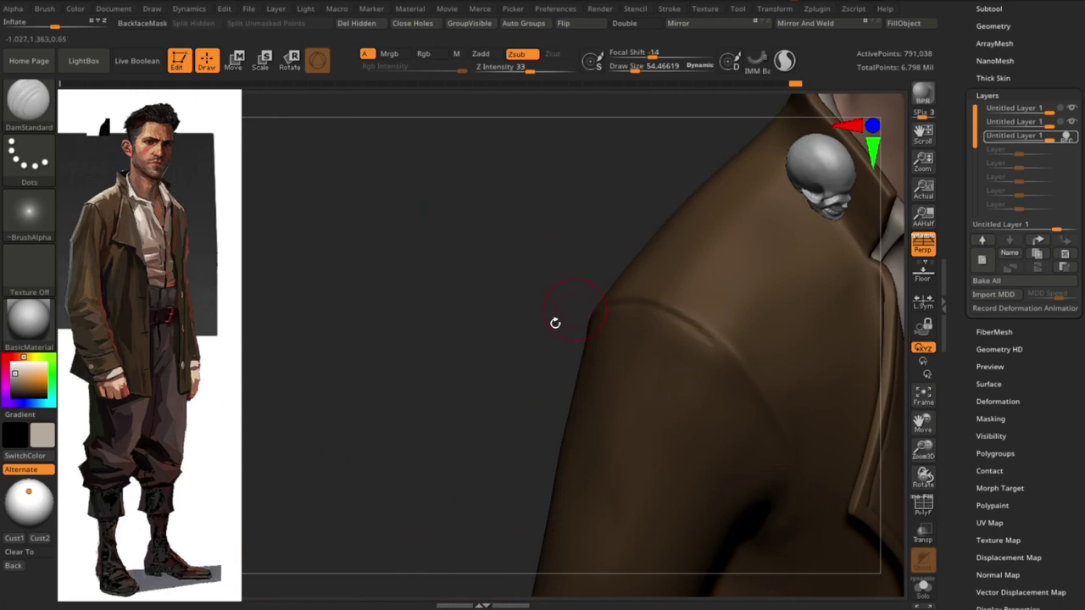
mouse_move(555, 323)
mouse_down()
mouse_move(646, 249)
mouse_move(560, 290)
mouse_up()
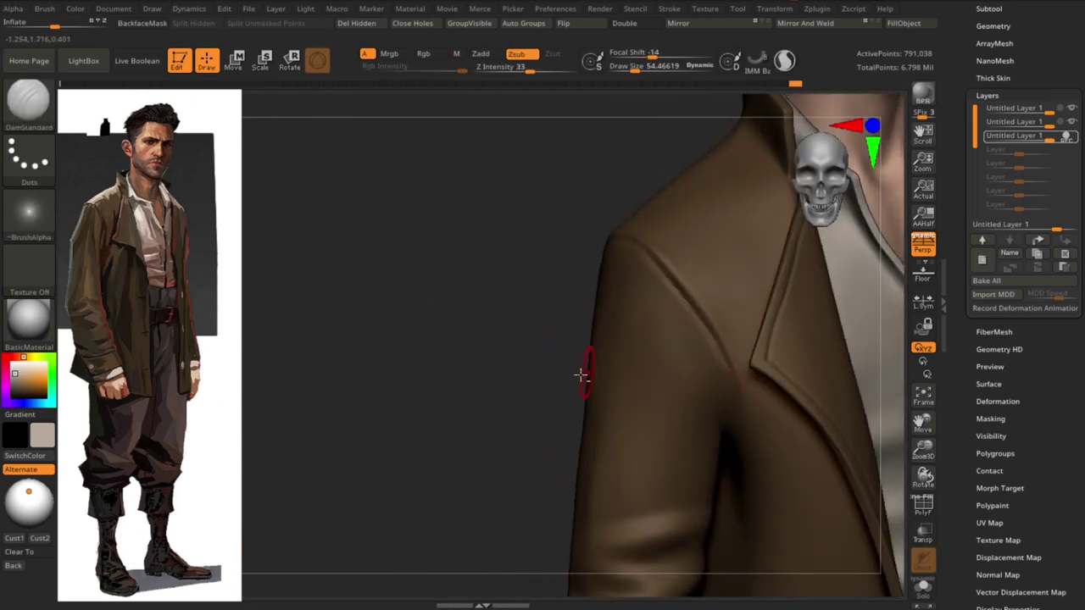
mouse_move(581, 374)
mouse_down()
mouse_move(477, 395)
mouse_move(714, 284)
mouse_up()
drag(732, 327, 737, 360)
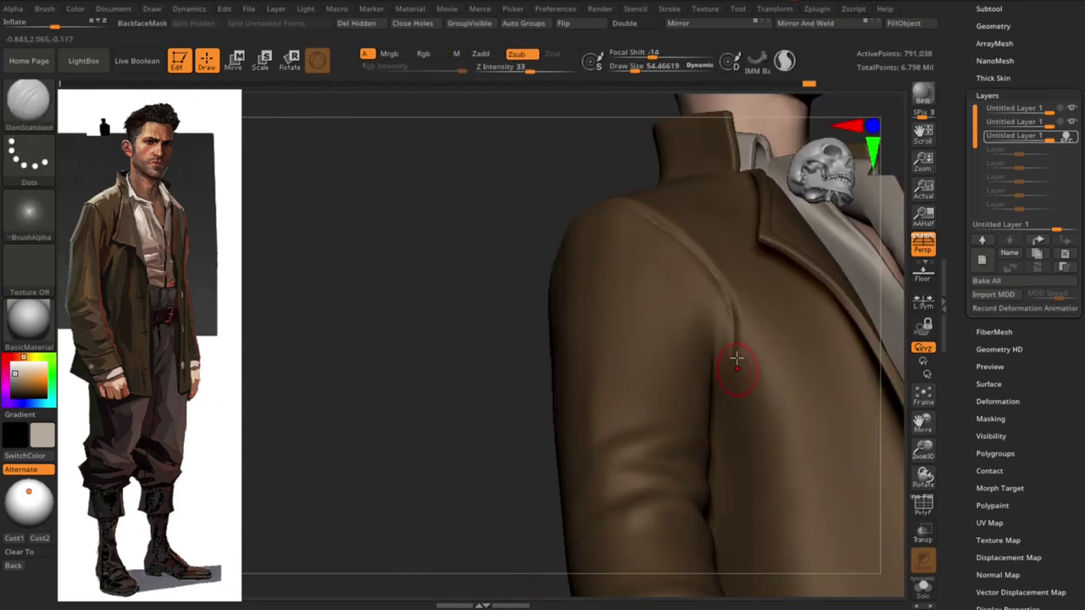
Switch to the Standard brush and set its Draw Size to about 99
shift+drag(642, 417, 285, 424)
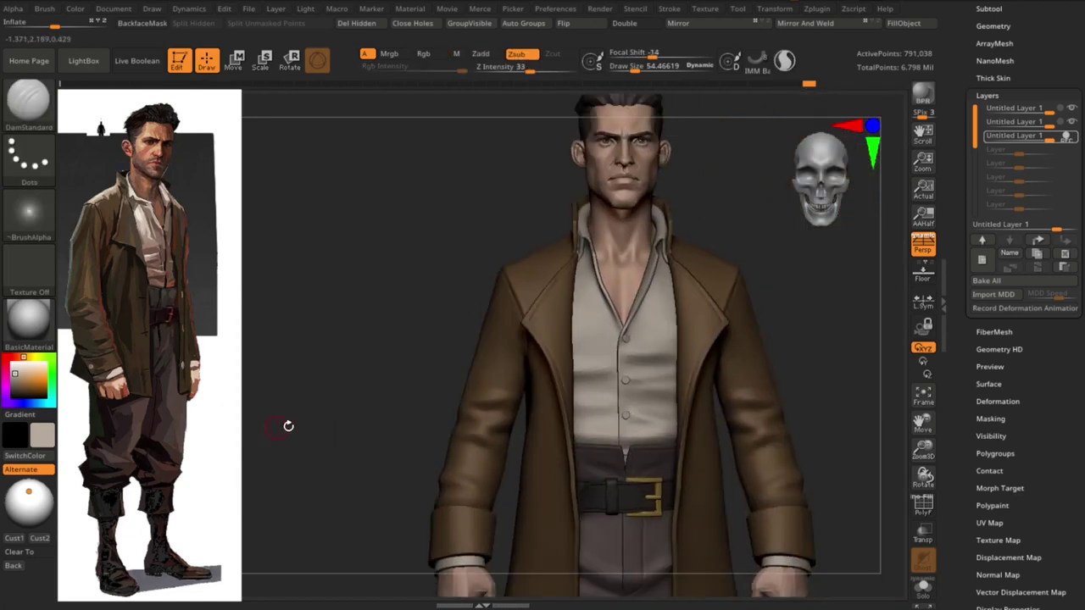
key(f)
alt+drag(850, 347, 801, 388)
key(b)
key(s)
key(t)
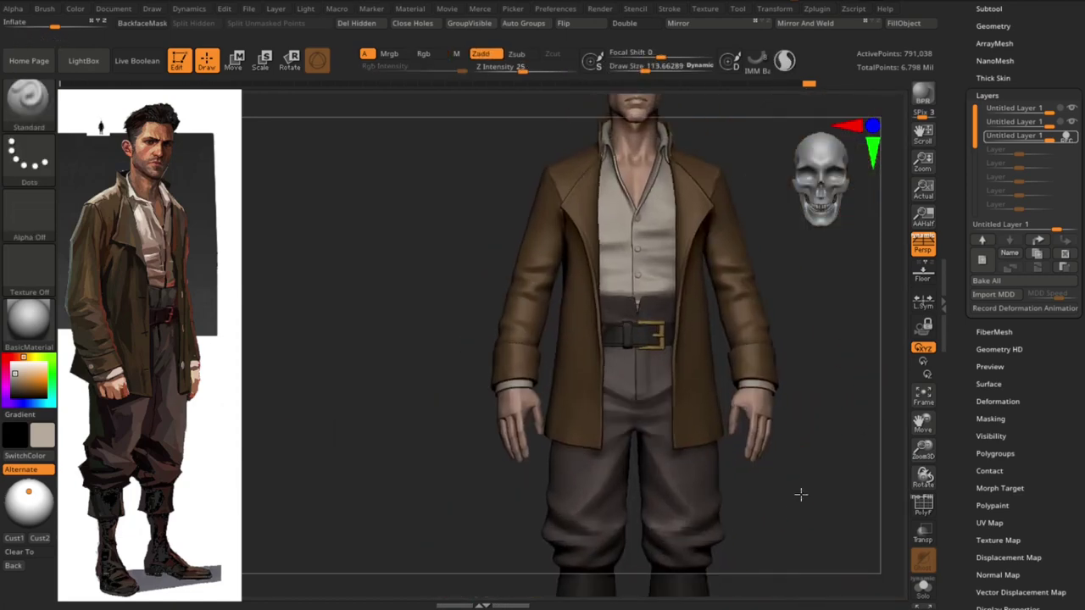
mouse_move(802, 494)
alt+mouse_down()
mouse_move(399, 256)
mouse_move(417, 327)
alt+mouse_up()
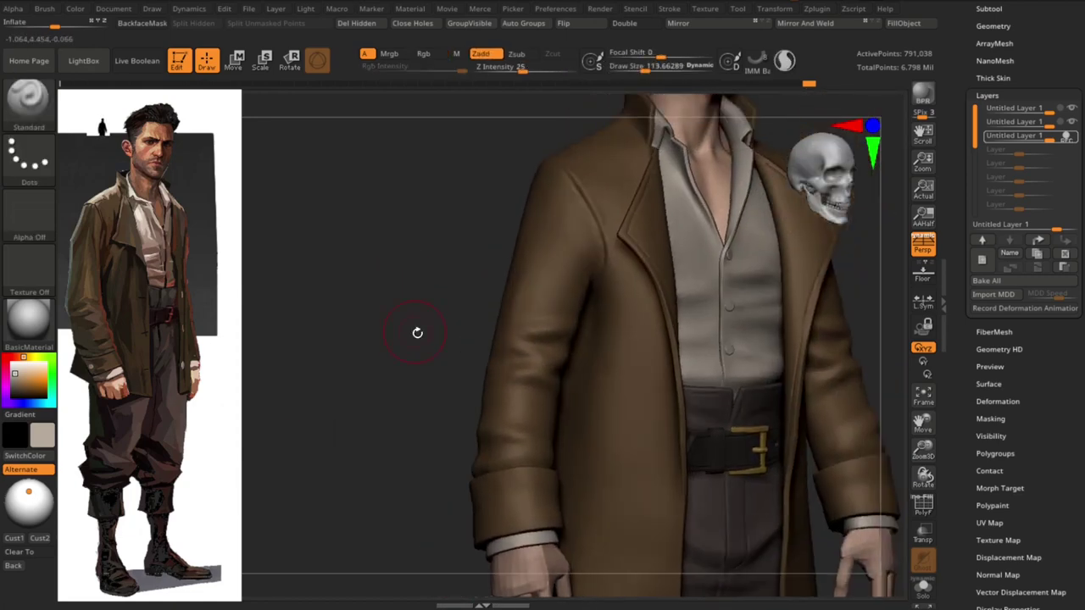
key(bracketleft)
key(s)
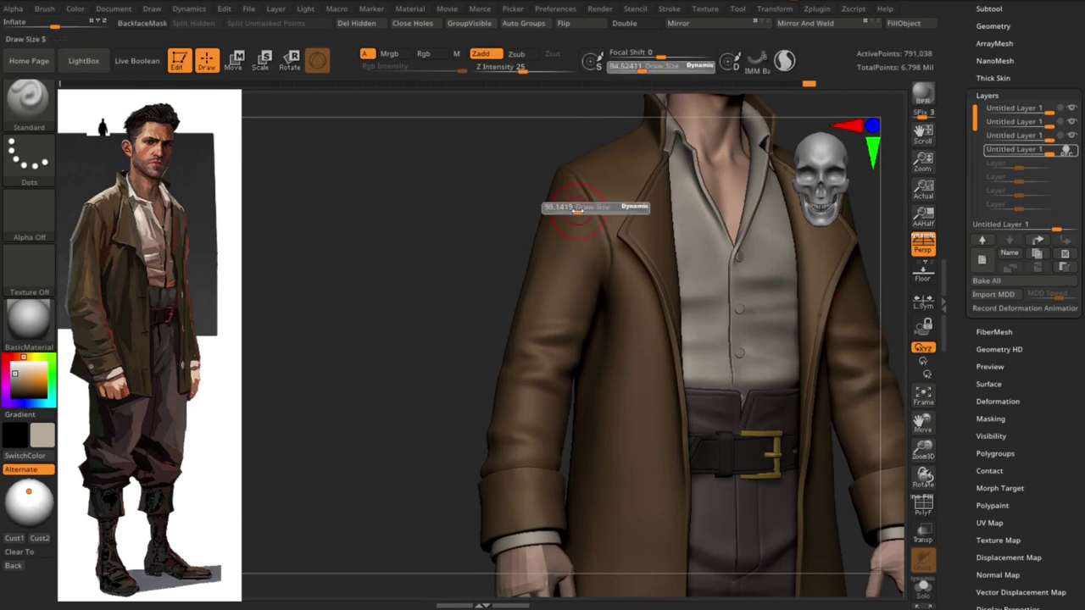
click(579, 212)
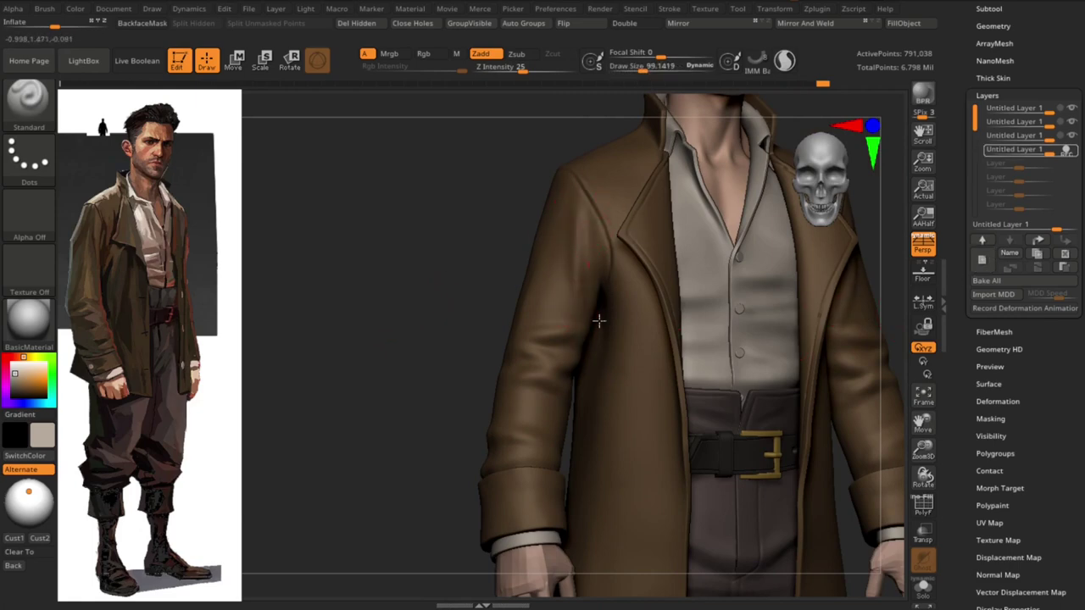
Reframe the coat and torso, smoothing briefly, and turn the figure toward its side
mouse_move(516, 288)
mouse_down()
mouse_move(410, 228)
mouse_move(427, 302)
mouse_up()
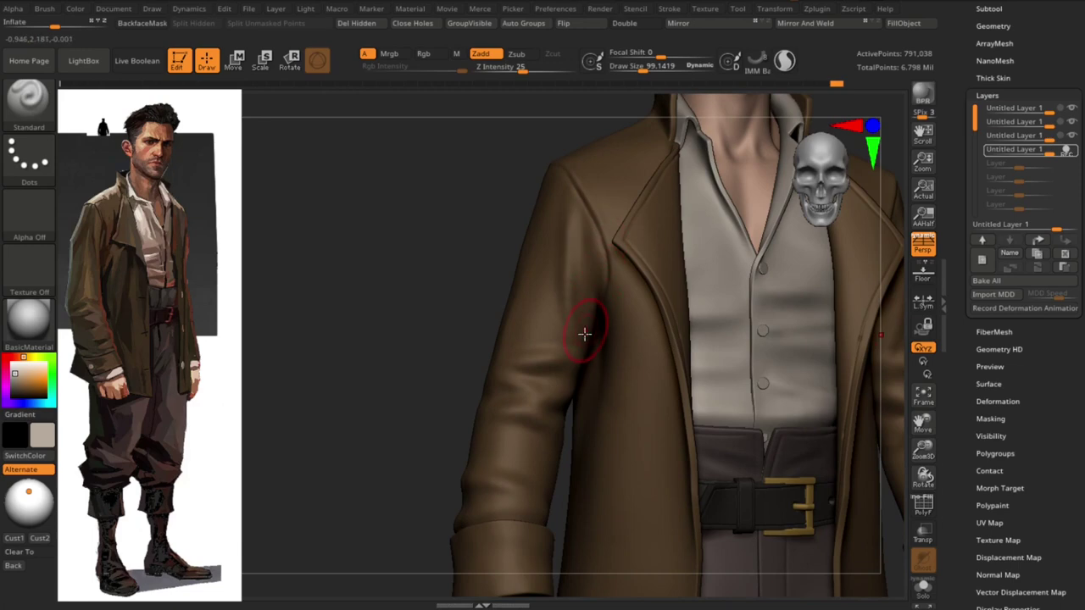
mouse_move(591, 330)
alt+mouse_down()
mouse_move(399, 341)
mouse_move(415, 395)
alt+mouse_up()
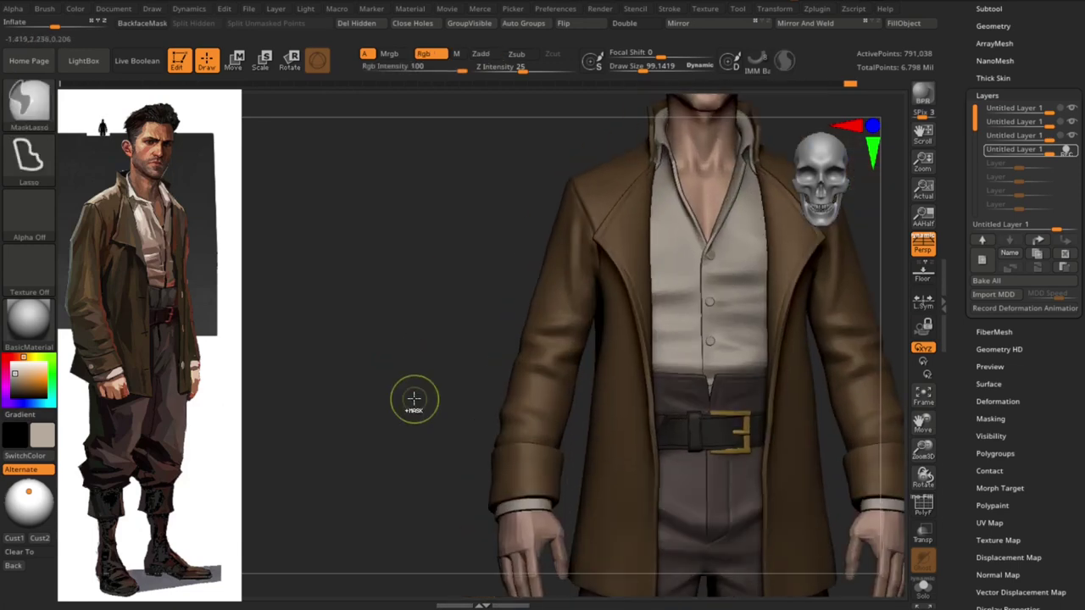
mouse_move(475, 271)
alt+mouse_down()
mouse_move(436, 251)
mouse_move(441, 233)
alt+mouse_up()
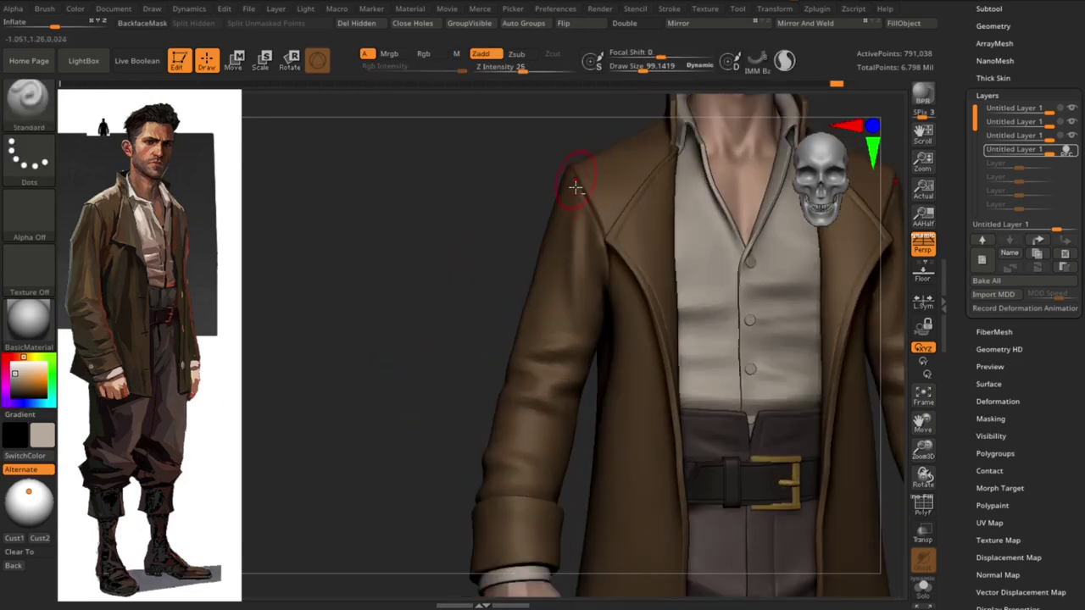
key(shift)
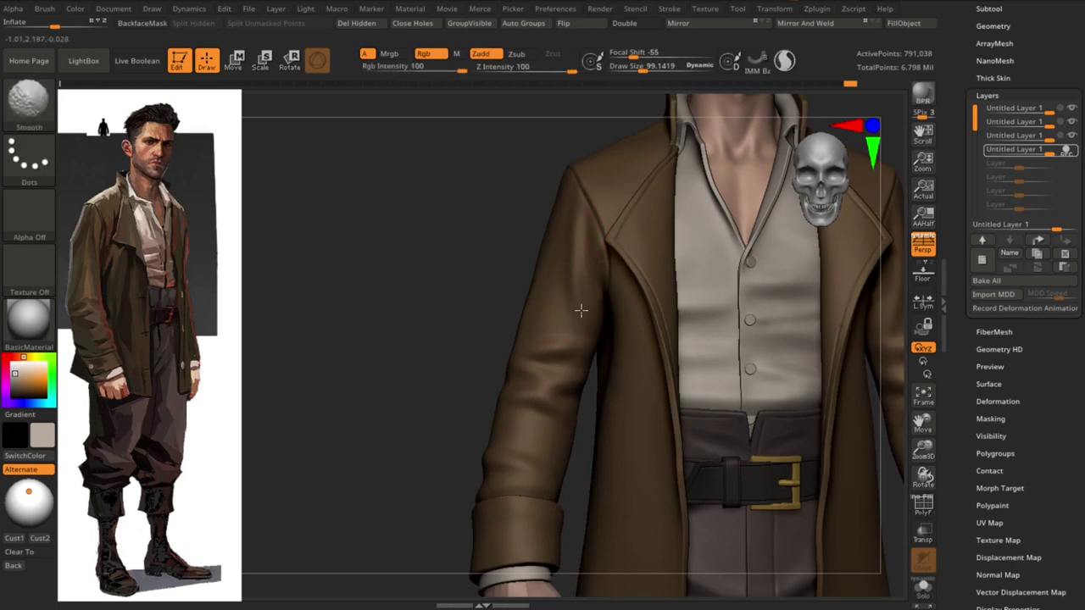
mouse_move(585, 241)
alt+mouse_down()
mouse_move(433, 345)
mouse_move(545, 308)
alt+mouse_up()
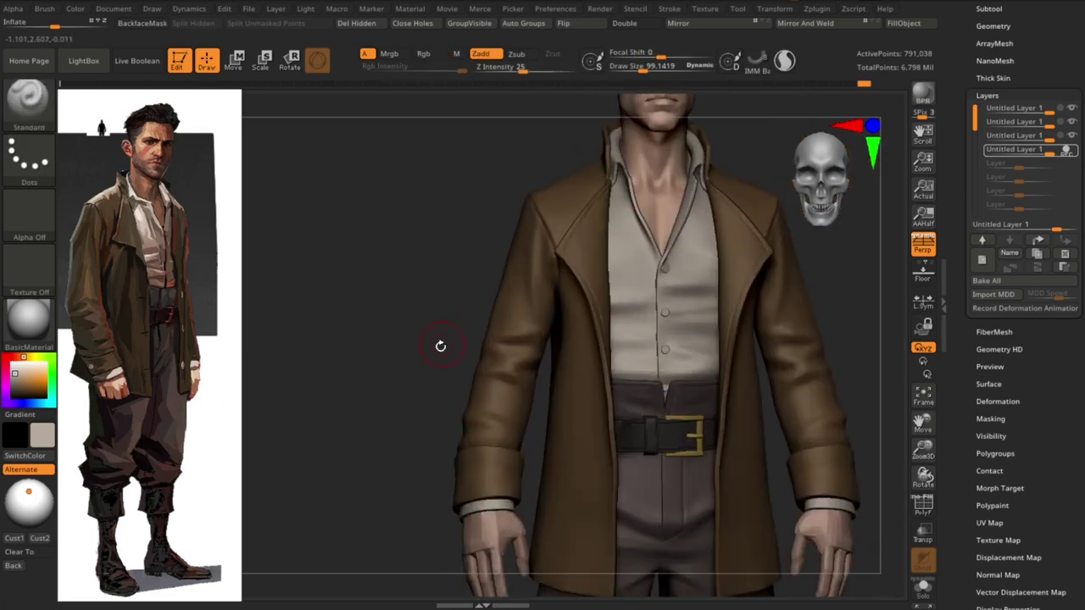
mouse_move(440, 346)
mouse_down()
mouse_move(752, 333)
mouse_move(402, 262)
mouse_move(504, 235)
mouse_move(449, 287)
mouse_move(497, 216)
mouse_move(399, 402)
mouse_move(780, 388)
mouse_move(774, 422)
mouse_up()
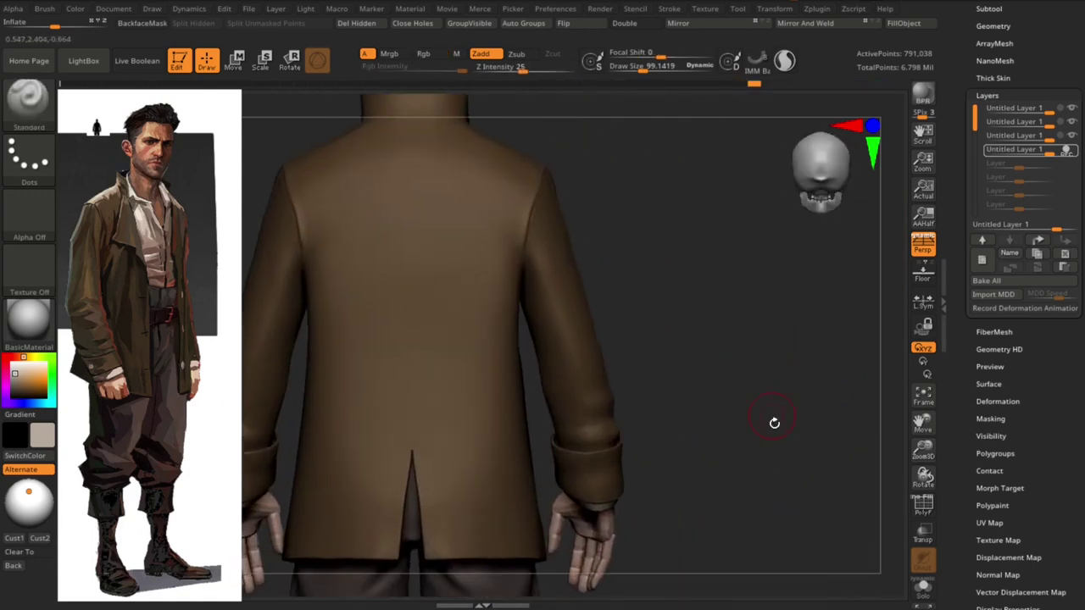
Add a new sculpt layer and carve a crease into the coat sleeve, switching to DamStandard
mouse_move(790, 458)
mouse_down()
mouse_move(751, 416)
mouse_move(787, 407)
mouse_move(668, 327)
mouse_move(554, 344)
mouse_up()
click(982, 258)
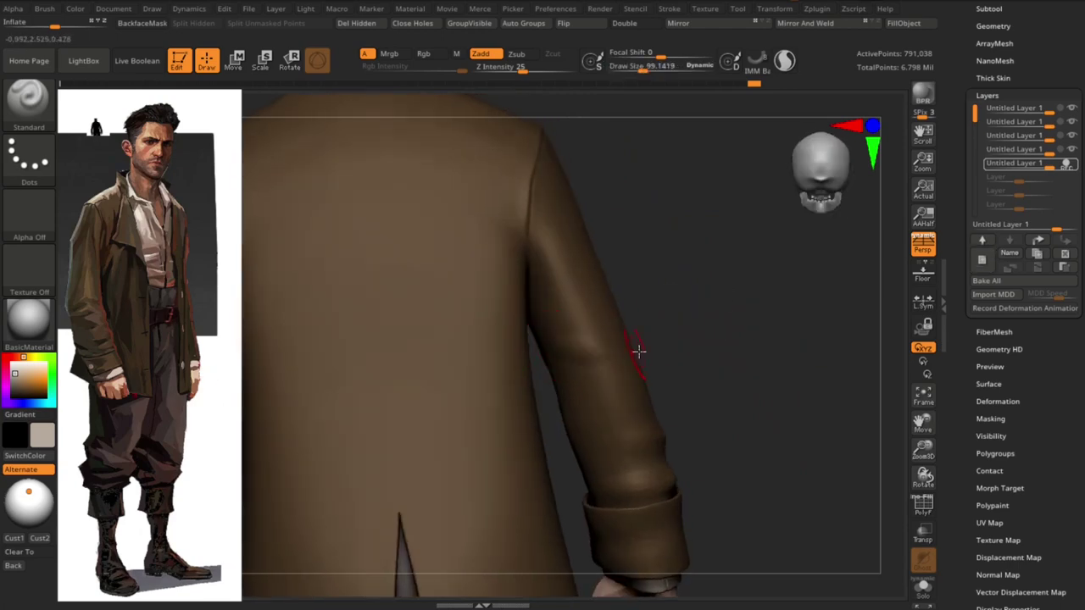
mouse_move(637, 348)
mouse_down()
mouse_move(662, 348)
mouse_move(616, 383)
mouse_up()
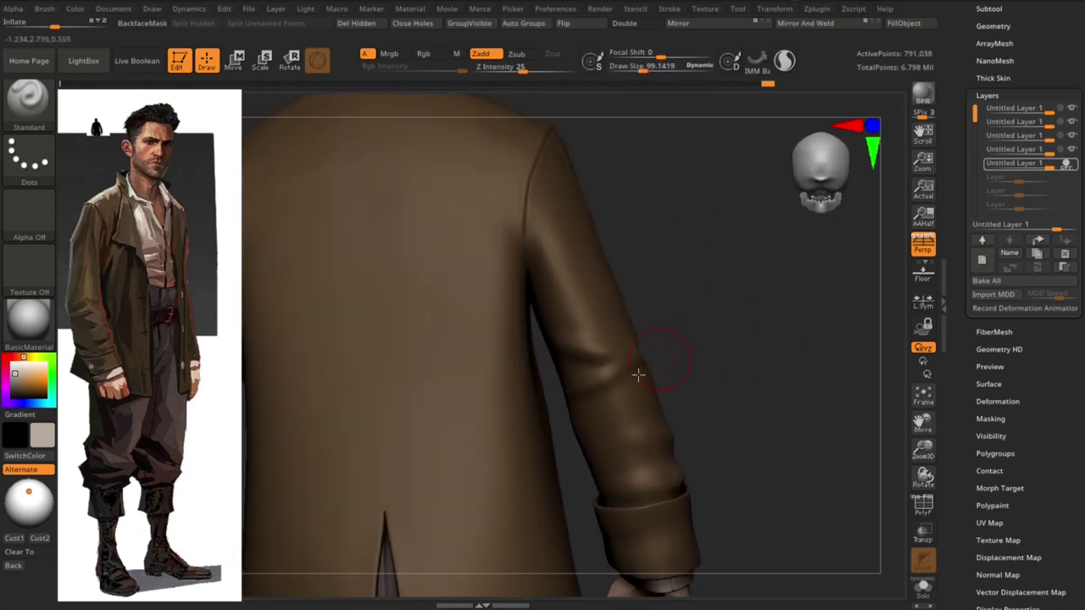
mouse_move(590, 322)
mouse_down()
mouse_move(605, 243)
mouse_move(619, 293)
mouse_up()
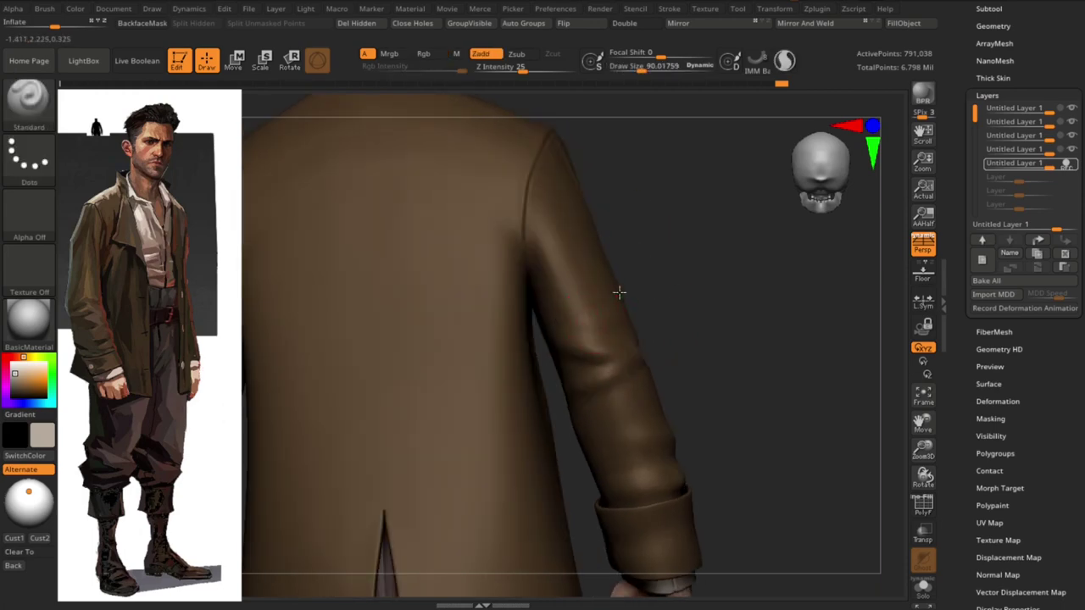
key(b)
key(d)
key(s)
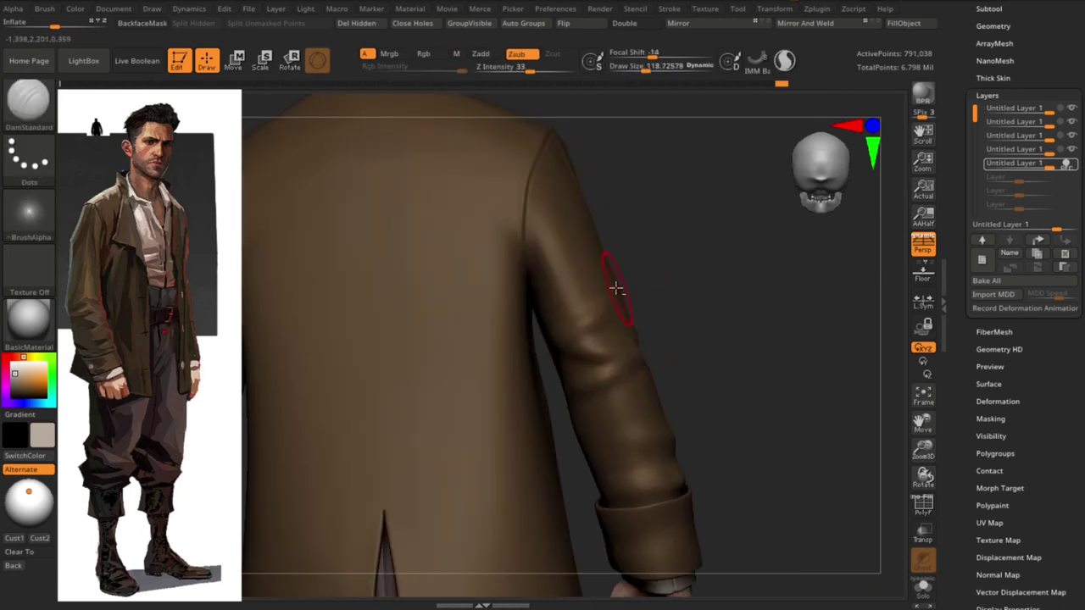
mouse_move(733, 363)
mouse_down()
mouse_move(533, 421)
mouse_move(553, 334)
mouse_up()
mouse_move(731, 368)
mouse_down()
mouse_move(681, 409)
mouse_move(512, 458)
mouse_move(854, 398)
mouse_up()
Build and soften the sleeve folds with ClayBuildup and Standard, checking them around the figure
key(b)
key(c)
key(b)
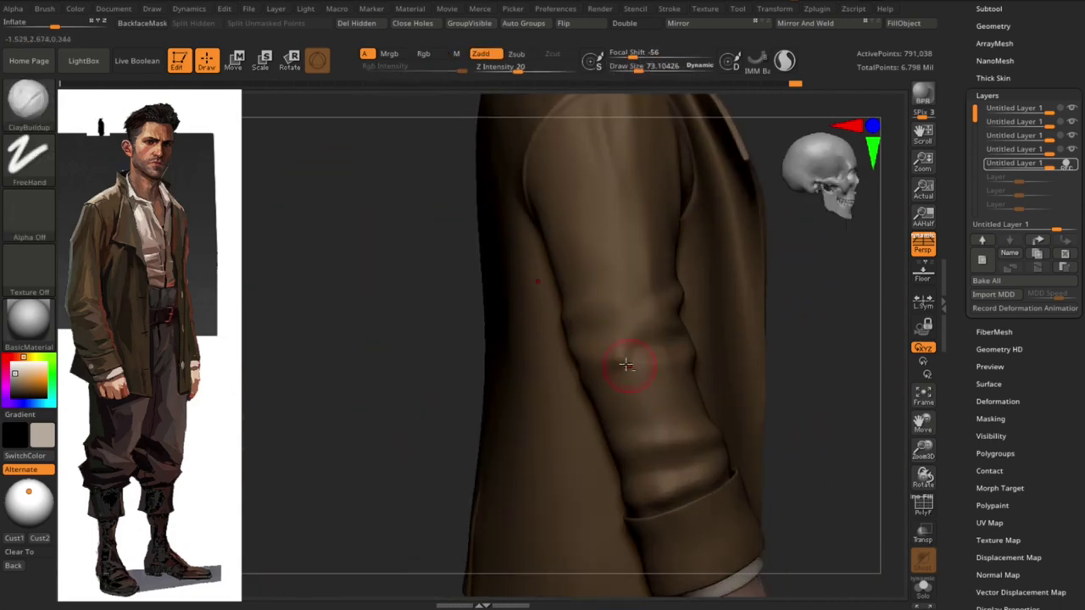
key(b)
key(s)
key(t)
key(s)
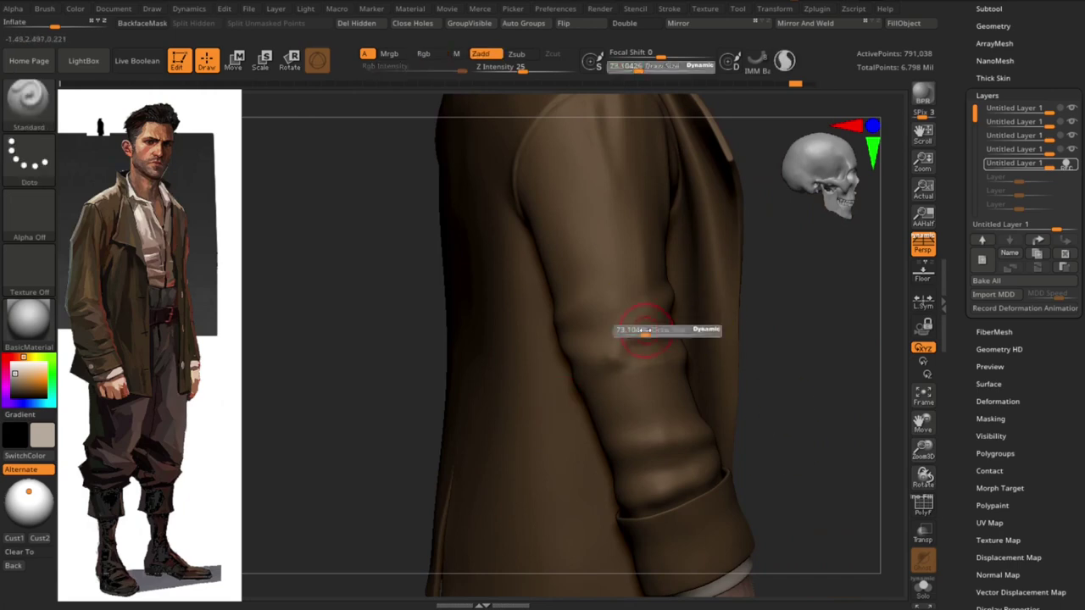
drag(608, 364, 666, 326)
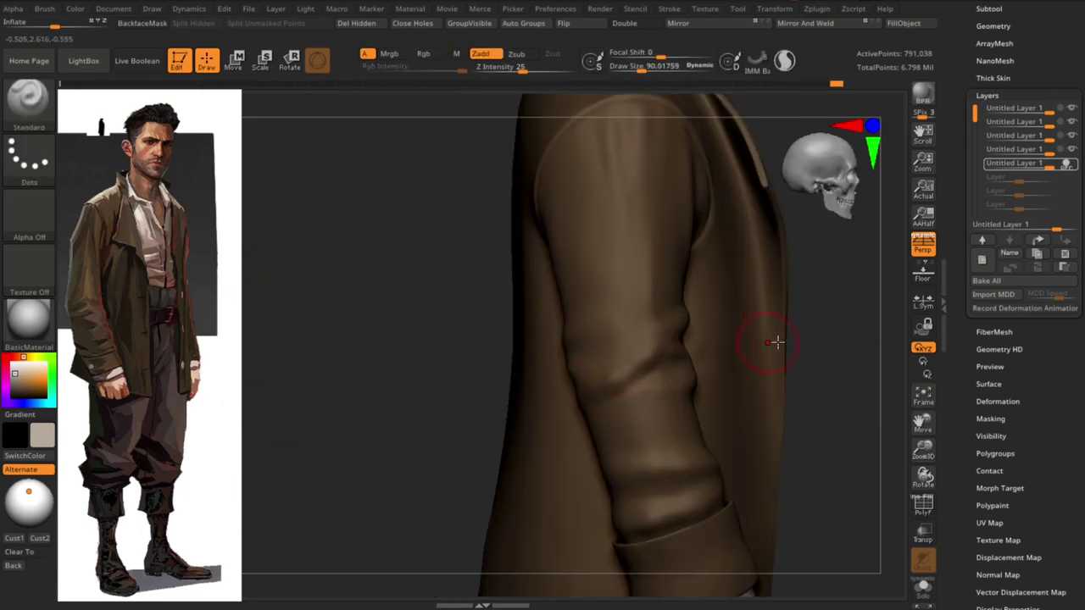
drag(778, 342, 688, 359)
mouse_move(574, 382)
mouse_down()
mouse_move(773, 389)
mouse_move(591, 381)
mouse_move(596, 399)
mouse_move(571, 416)
mouse_move(494, 423)
mouse_move(605, 376)
mouse_move(465, 364)
mouse_move(611, 395)
mouse_move(413, 442)
mouse_up()
mouse_move(535, 355)
mouse_down()
mouse_move(731, 489)
mouse_move(497, 412)
mouse_move(552, 446)
mouse_move(748, 440)
mouse_move(509, 368)
mouse_move(700, 472)
mouse_move(488, 342)
mouse_up()
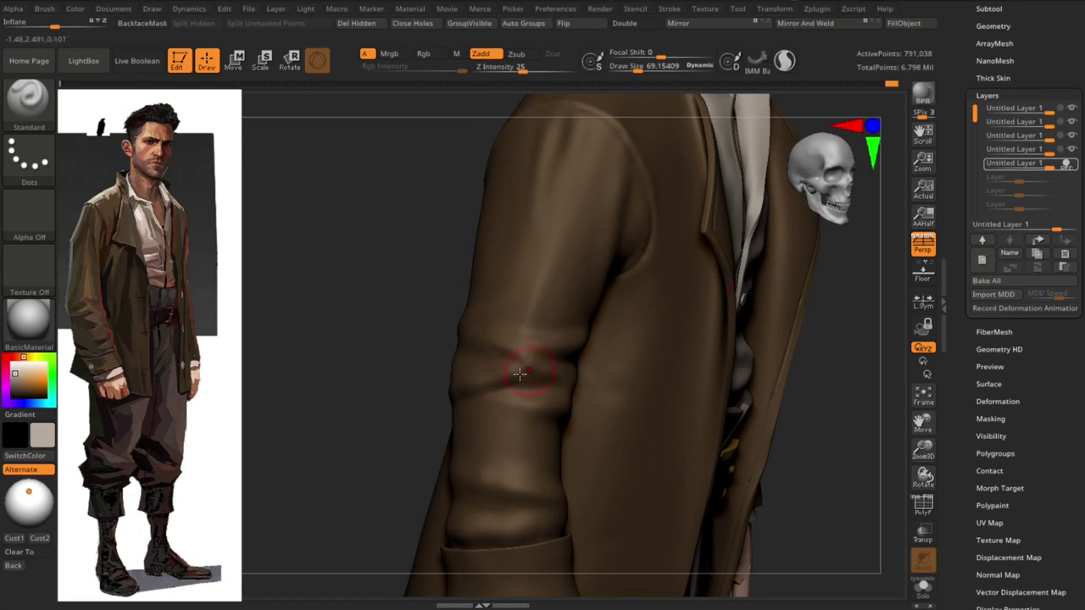
mouse_move(768, 526)
mouse_down()
mouse_move(492, 449)
mouse_move(806, 388)
mouse_move(802, 358)
mouse_move(860, 451)
mouse_move(538, 364)
mouse_move(588, 341)
mouse_move(572, 356)
mouse_move(556, 327)
mouse_move(593, 315)
mouse_up()
mouse_move(804, 400)
mouse_down()
mouse_move(649, 351)
mouse_move(552, 426)
mouse_move(791, 429)
mouse_move(721, 251)
mouse_move(695, 300)
mouse_move(862, 324)
mouse_move(901, 347)
mouse_move(601, 268)
mouse_up()
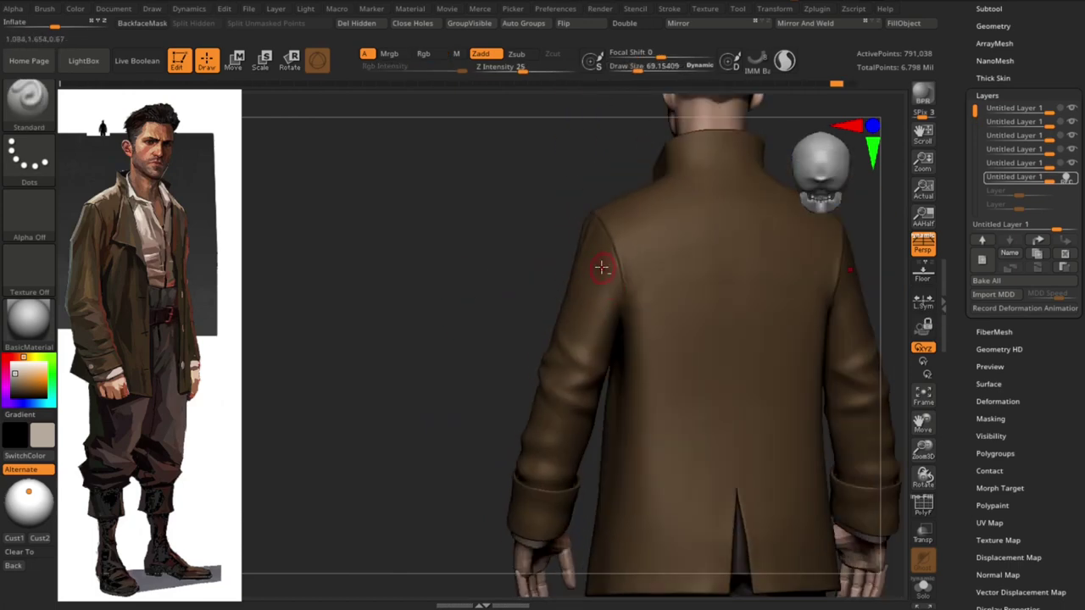
mouse_move(484, 374)
mouse_down()
mouse_move(794, 356)
mouse_move(597, 263)
mouse_move(564, 340)
mouse_up()
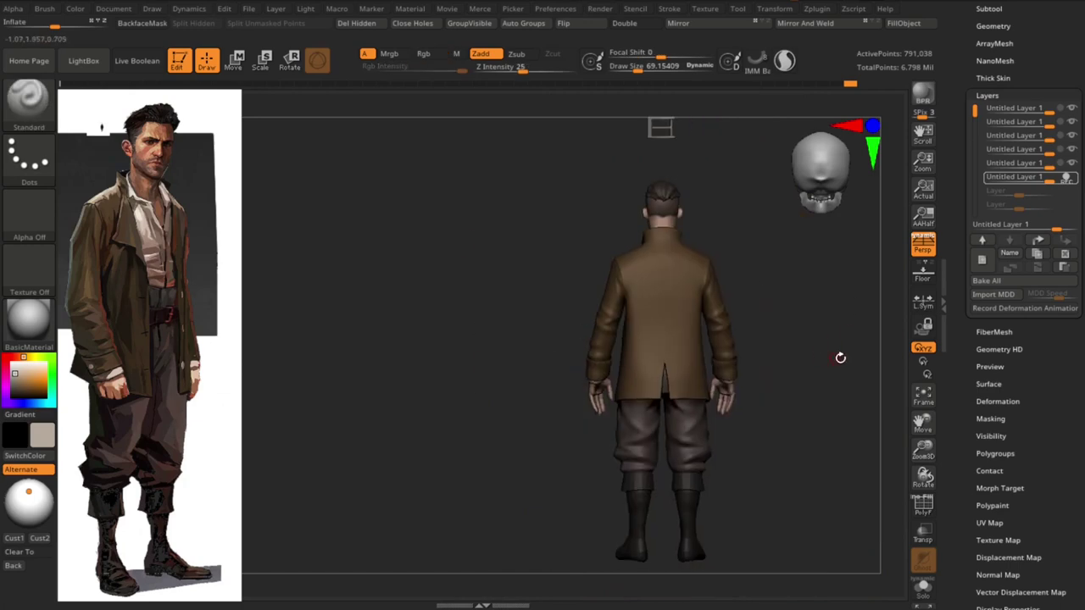
Frame a close, straight back view of the coat
drag(461, 431, 551, 278)
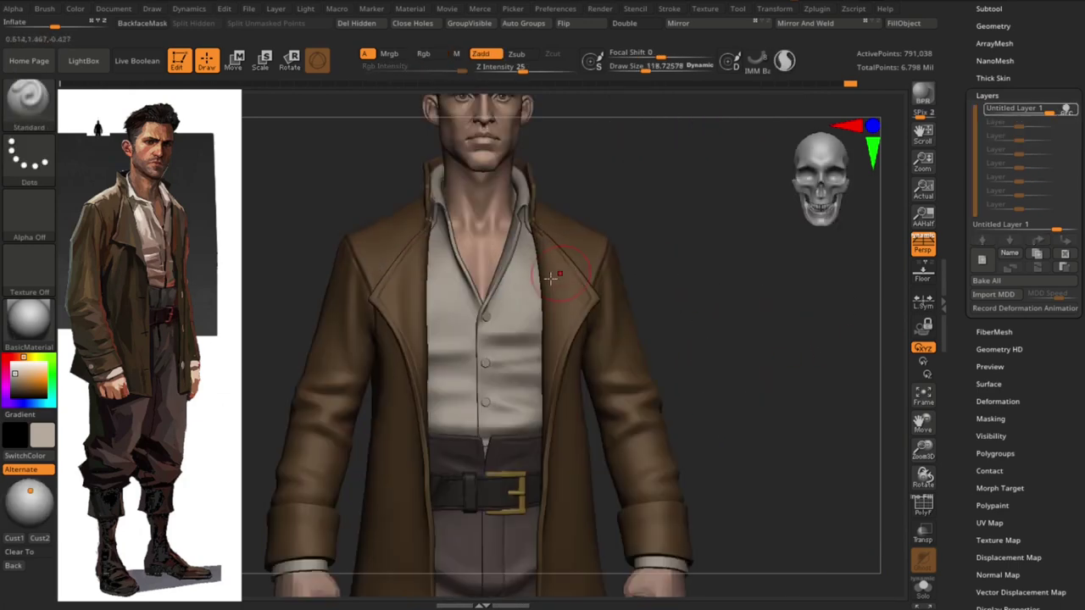
key(f)
mouse_move(701, 317)
mouse_down()
mouse_move(683, 319)
mouse_move(767, 270)
mouse_up()
mouse_move(696, 291)
mouse_down()
mouse_move(552, 255)
mouse_move(567, 359)
mouse_move(614, 422)
mouse_up()
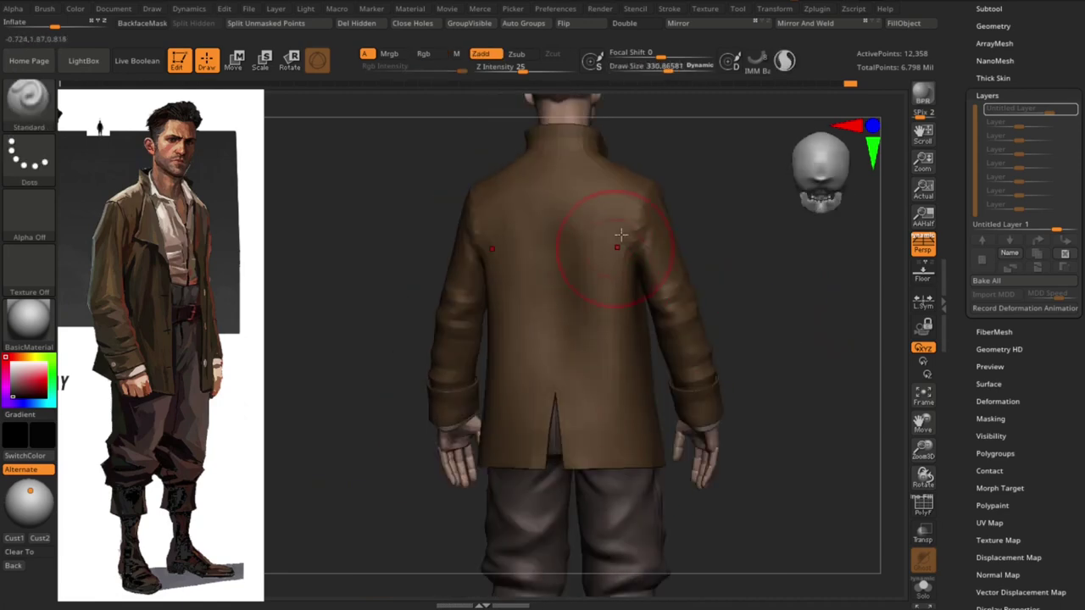
drag(621, 235, 711, 235)
mouse_move(788, 290)
mouse_down()
mouse_move(509, 254)
mouse_move(514, 339)
mouse_move(789, 407)
mouse_move(769, 386)
mouse_up()
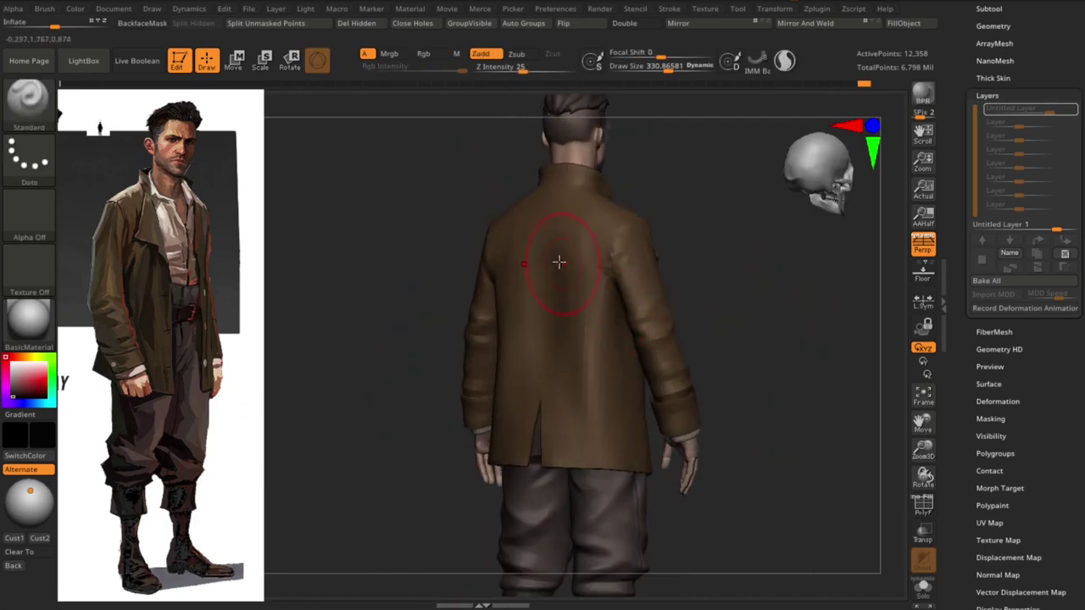
drag(568, 530, 533, 396)
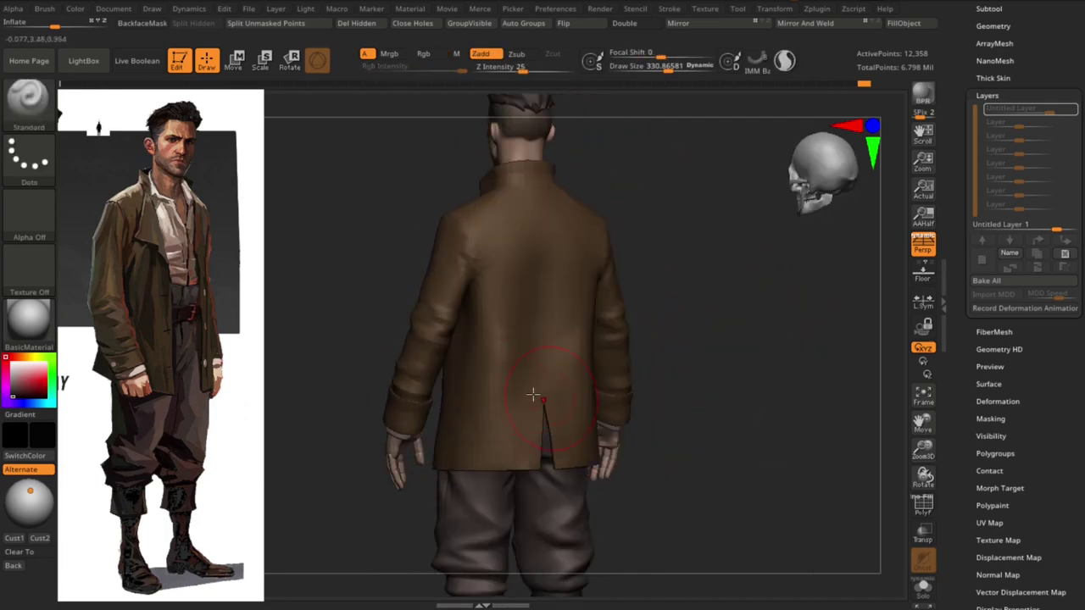
mouse_move(712, 323)
mouse_down()
mouse_move(734, 302)
mouse_move(709, 307)
mouse_move(710, 243)
mouse_move(678, 244)
mouse_up()
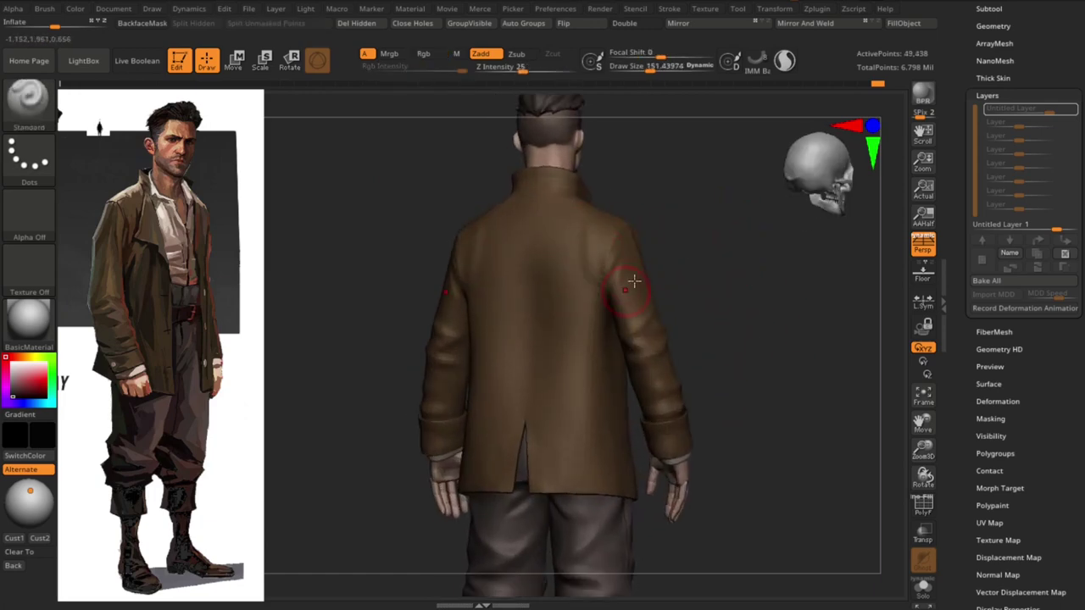
drag(633, 281, 612, 326)
drag(674, 223, 595, 255)
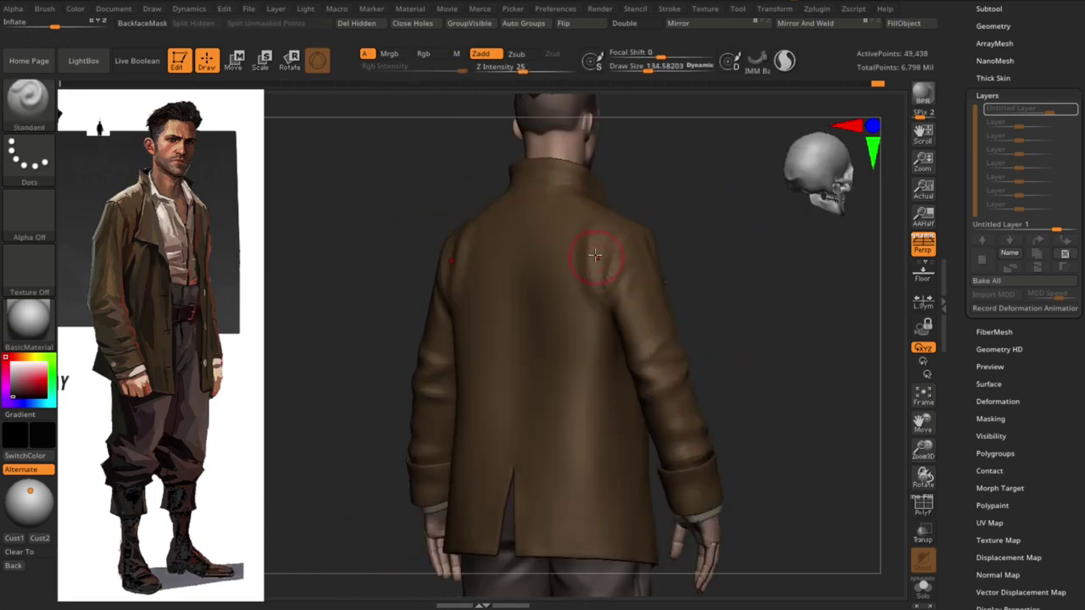
shift+drag(770, 350, 595, 222)
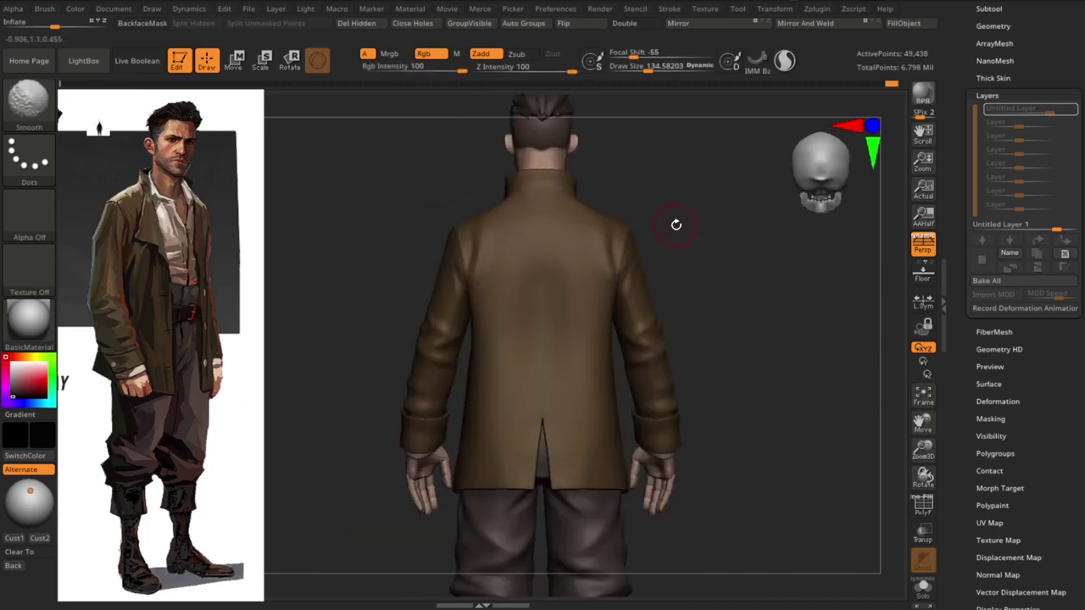
mouse_move(675, 225)
mouse_down()
mouse_move(707, 262)
mouse_move(560, 274)
mouse_up()
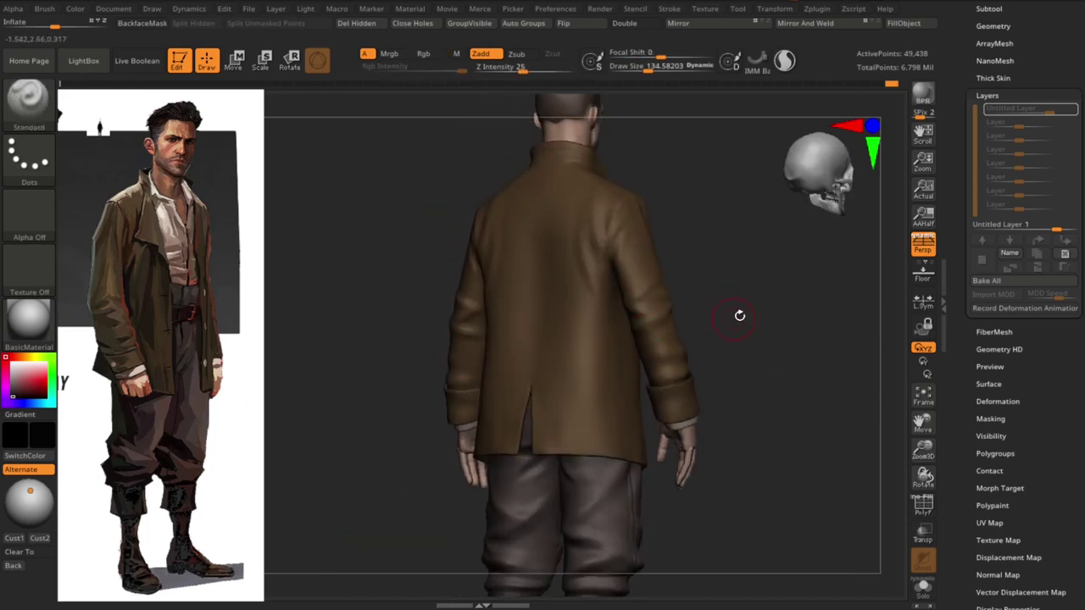
mouse_move(739, 315)
mouse_down()
mouse_move(515, 310)
mouse_move(607, 281)
mouse_up()
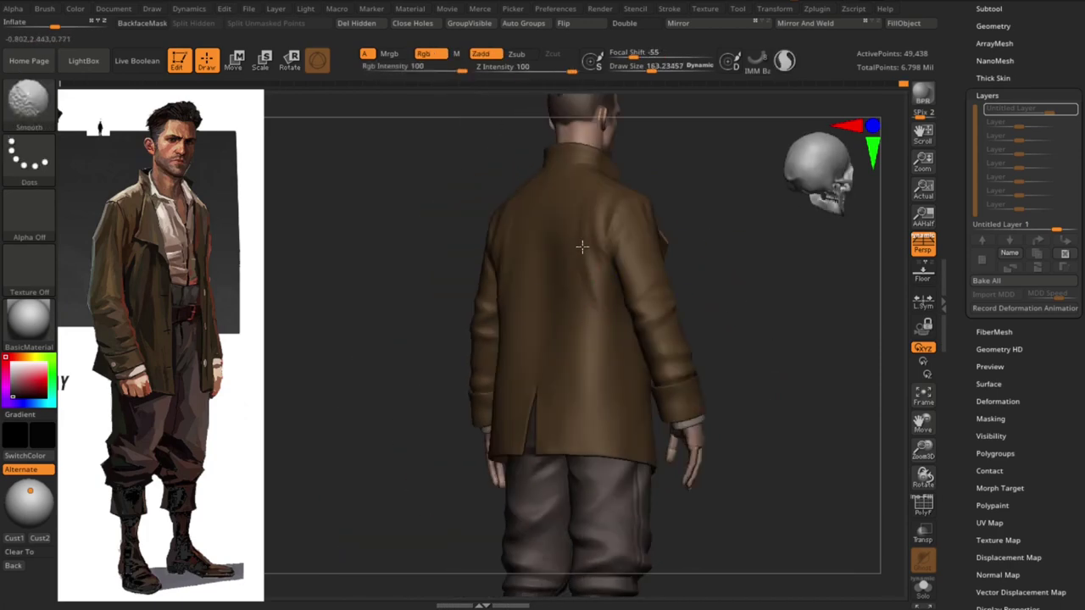
shift+drag(581, 247, 737, 293)
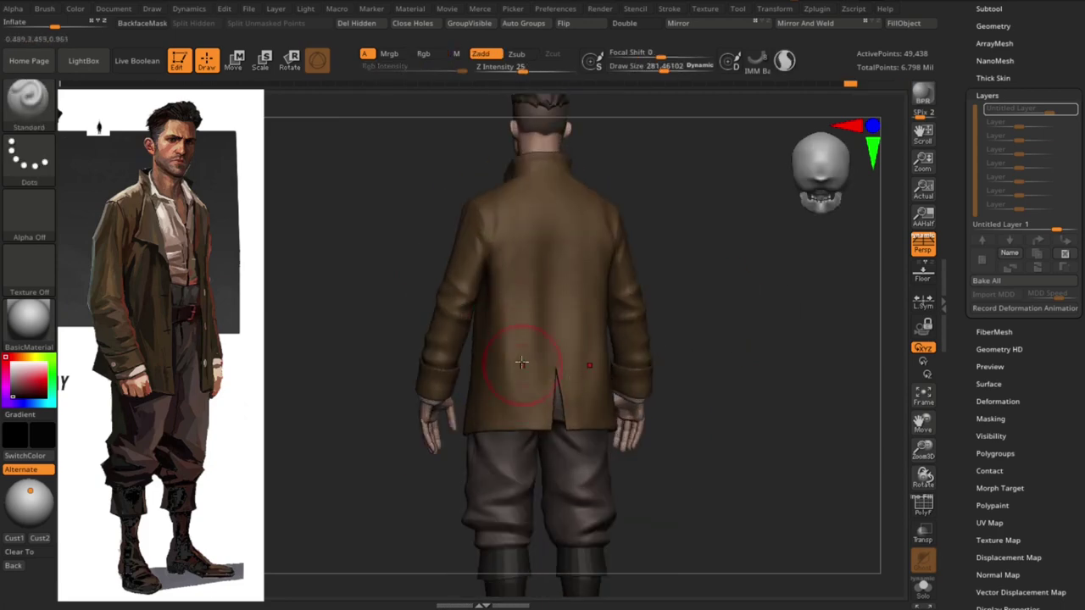
mouse_move(522, 356)
mouse_down()
mouse_move(709, 511)
mouse_move(705, 449)
mouse_move(717, 491)
mouse_move(699, 467)
mouse_up()
mouse_move(759, 364)
shift+mouse_down()
mouse_move(630, 336)
mouse_move(515, 352)
mouse_move(746, 461)
shift+mouse_up()
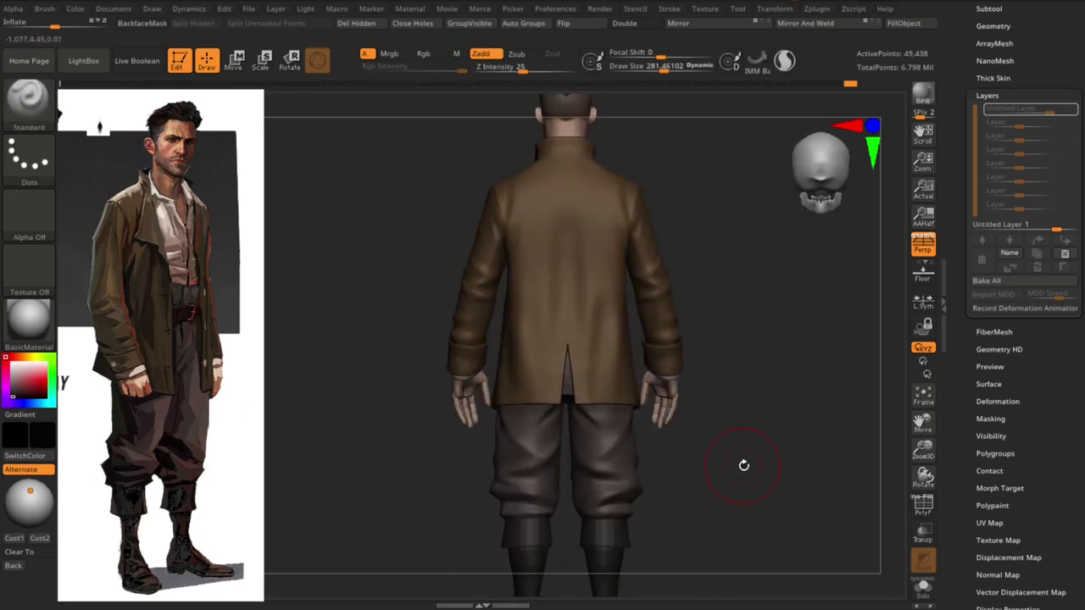
alt+drag(740, 315, 726, 279)
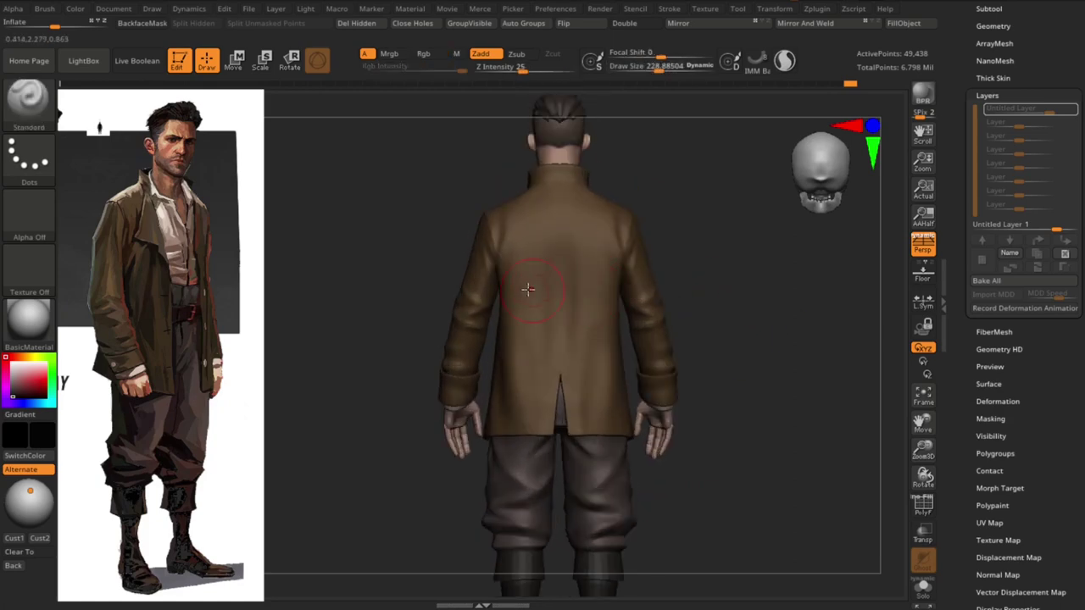
Carve a vertical seam line down the coat's back panel beside the central vent
mouse_move(758, 311)
mouse_down()
mouse_move(523, 320)
mouse_move(734, 346)
mouse_move(701, 250)
mouse_move(517, 381)
mouse_move(573, 340)
mouse_move(659, 306)
mouse_move(580, 317)
mouse_up()
mouse_move(510, 348)
mouse_down()
mouse_move(577, 322)
mouse_move(717, 332)
mouse_move(645, 193)
mouse_up()
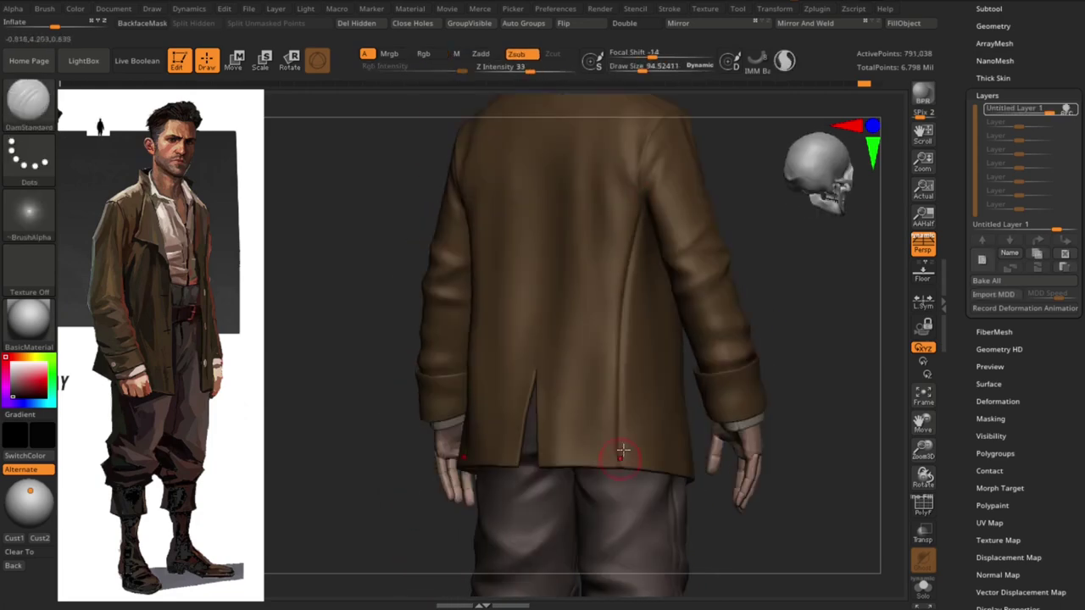
mouse_move(622, 450)
mouse_down()
mouse_move(799, 388)
mouse_move(821, 399)
mouse_up()
mouse_move(598, 187)
mouse_down()
mouse_move(616, 151)
mouse_move(602, 358)
mouse_move(762, 373)
mouse_move(577, 346)
mouse_move(661, 341)
mouse_up()
key(b)
key(m)
key(v)
key(Caps_Lock)
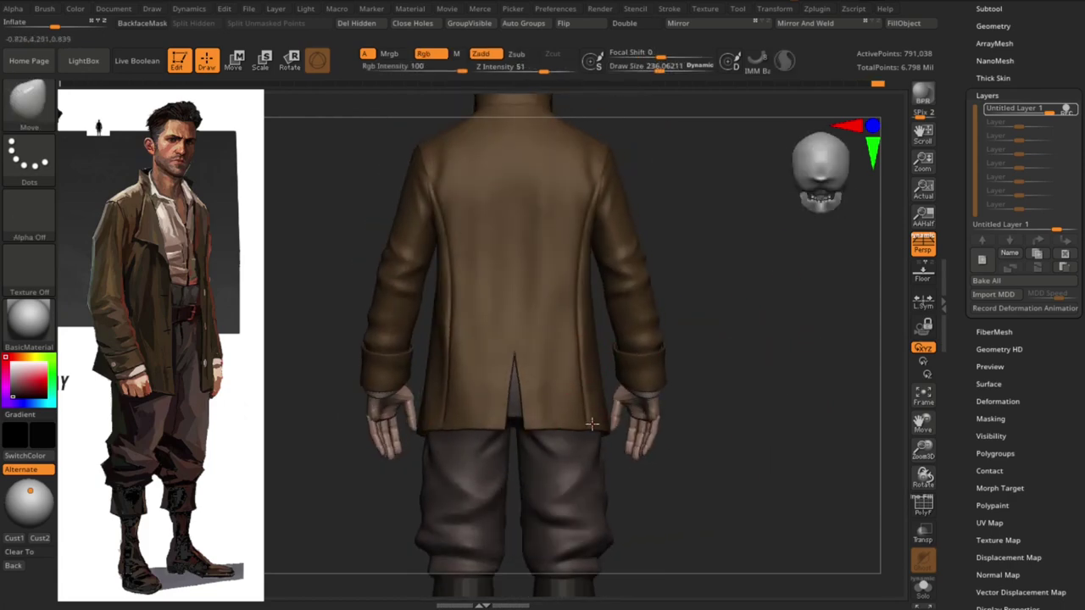
Reduce the brush size from about 140 to about 36 while zooming to the torso
mouse_move(585, 426)
alt+mouse_down()
mouse_move(772, 322)
mouse_move(788, 432)
alt+mouse_up()
key(s)
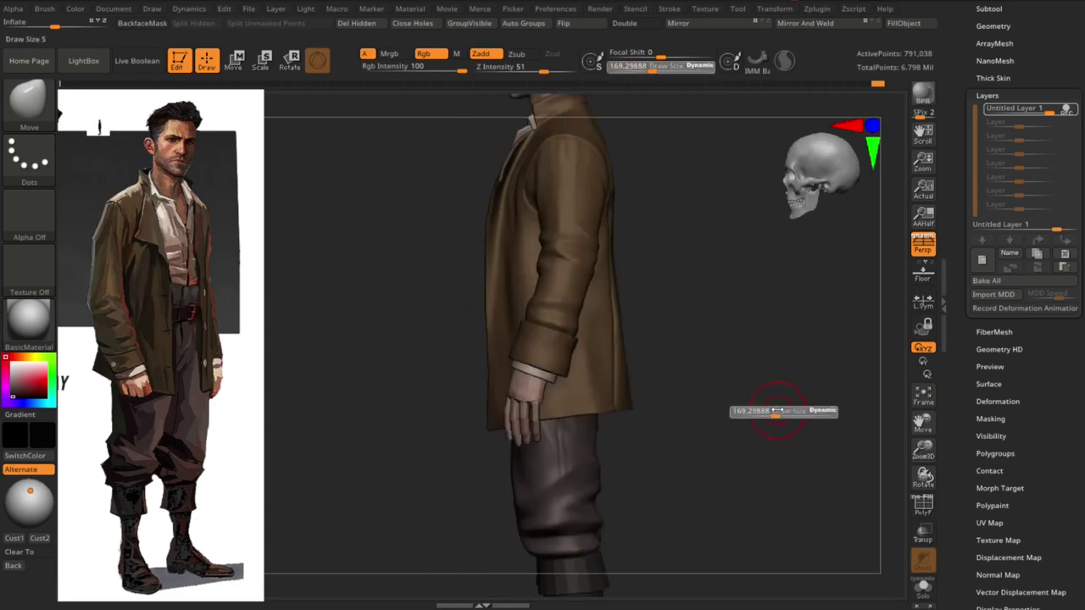
mouse_move(775, 395)
shift+mouse_down()
mouse_move(762, 416)
mouse_move(765, 404)
mouse_move(792, 424)
mouse_move(717, 412)
mouse_move(693, 306)
mouse_move(387, 334)
mouse_move(760, 373)
shift+mouse_up()
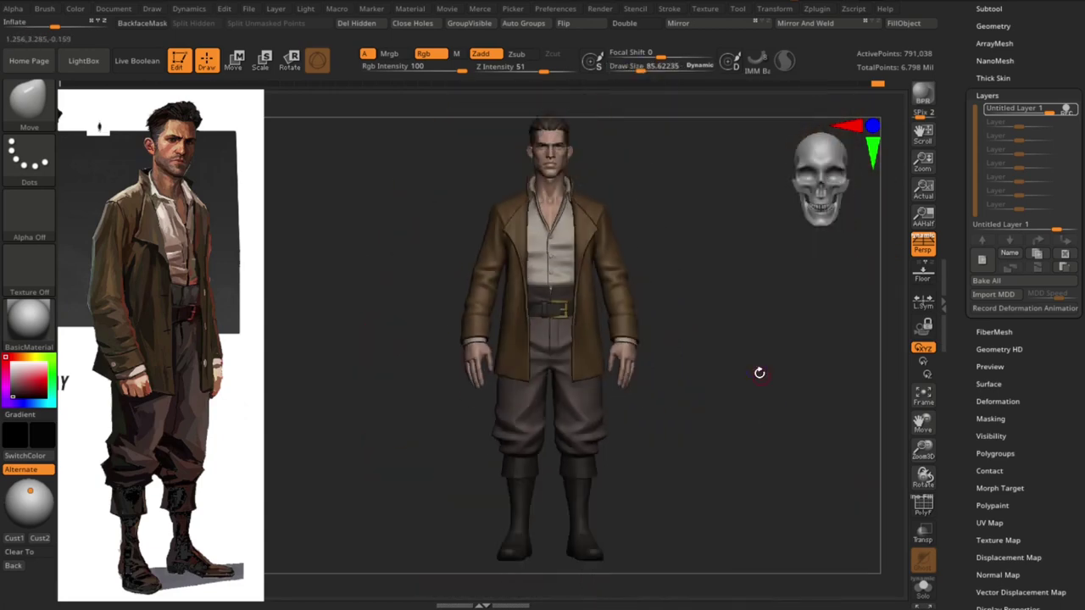
mouse_move(385, 256)
alt+mouse_down()
mouse_move(390, 385)
mouse_move(512, 281)
alt+mouse_up()
key(s)
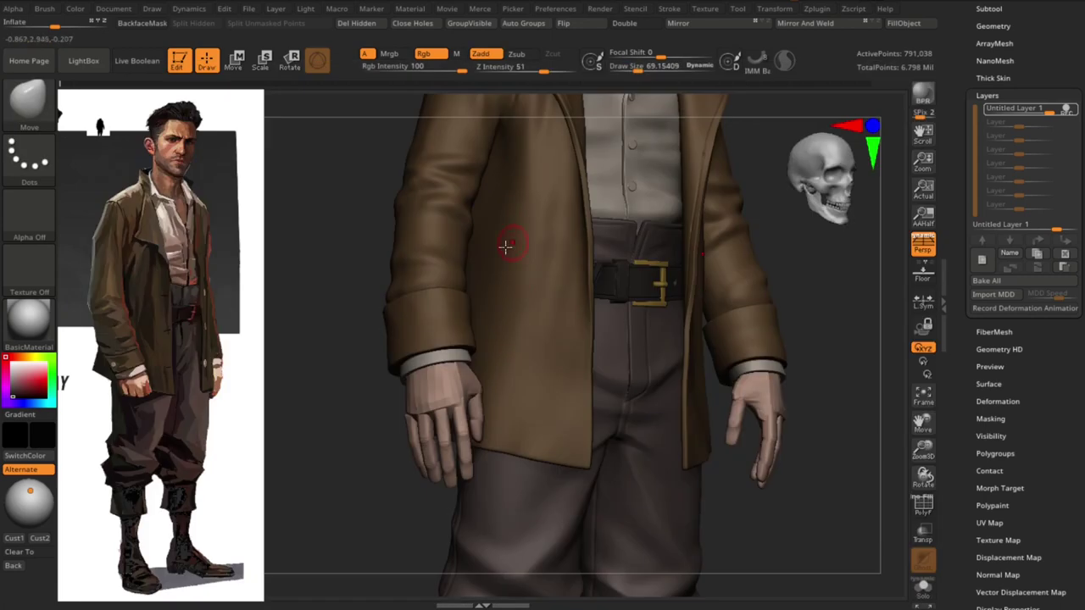
key(s)
key(s)
drag(494, 293, 479, 293)
Mask-paint a pocket flap outline on the lower coat front and lasso the left sleeve
key(ctrl)
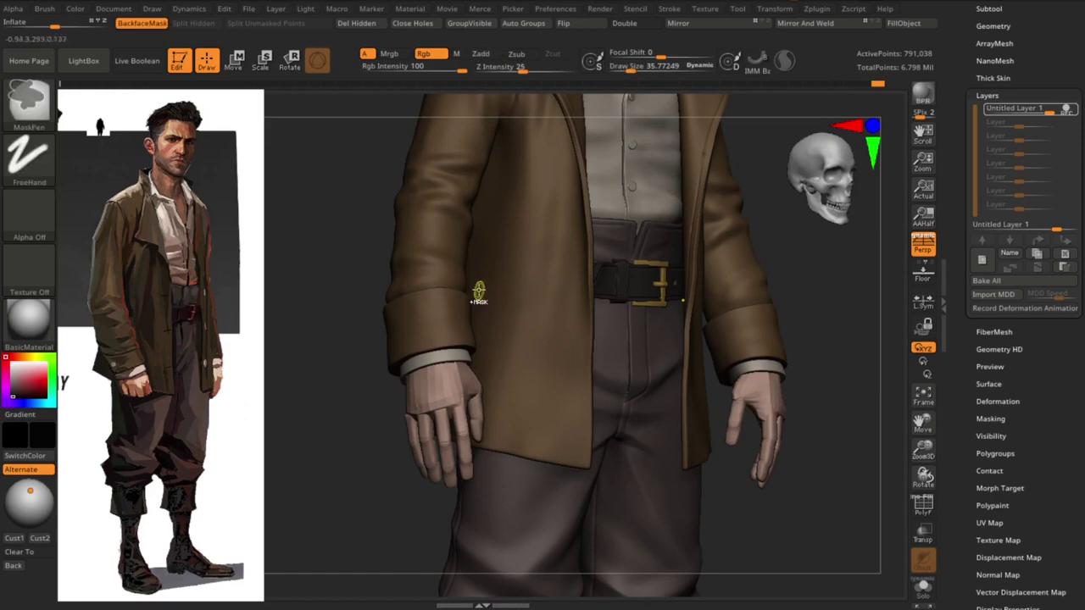
mouse_move(481, 280)
ctrl+right_down()
mouse_move(514, 368)
mouse_move(528, 314)
ctrl+right_up()
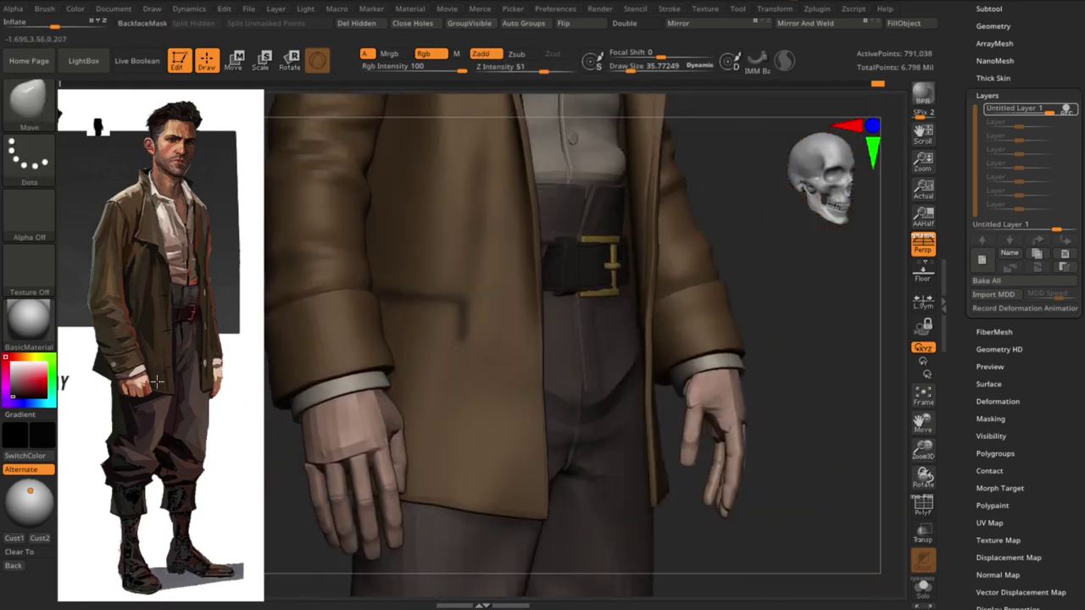
mouse_move(769, 330)
right_down()
mouse_move(297, 492)
mouse_move(318, 435)
mouse_move(644, 282)
mouse_move(359, 334)
mouse_move(404, 465)
right_up()
ctrl+shift+drag(401, 239, 557, 261)
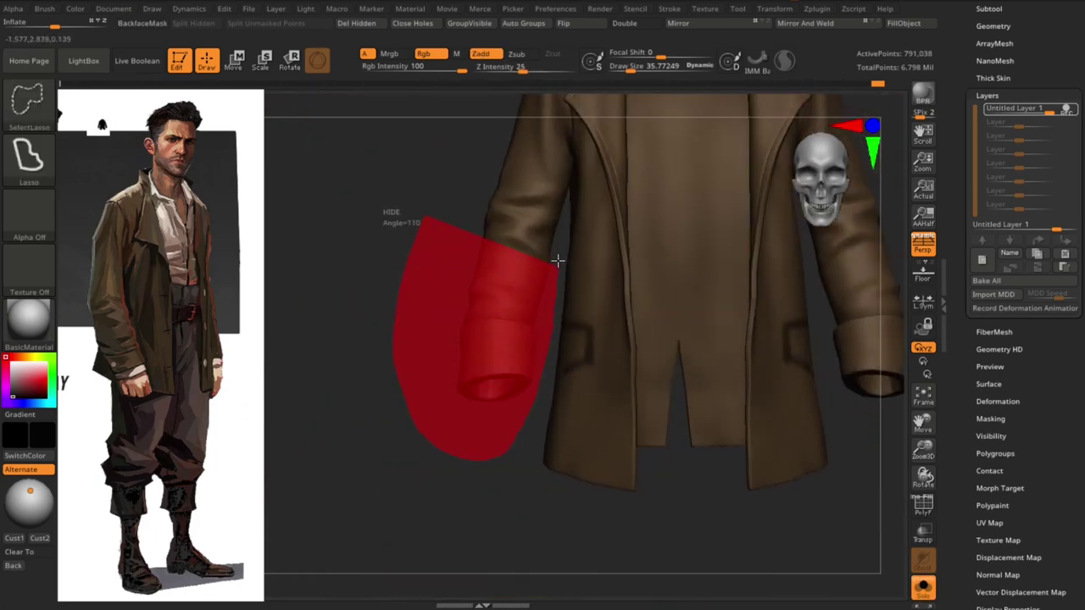
Hide the left sleeve, refine the pocket flap mask, then unhide the whole character
mouse_move(557, 260)
ctrl+right_down()
mouse_move(465, 347)
mouse_move(457, 329)
ctrl+right_up()
right_drag(533, 369, 577, 347)
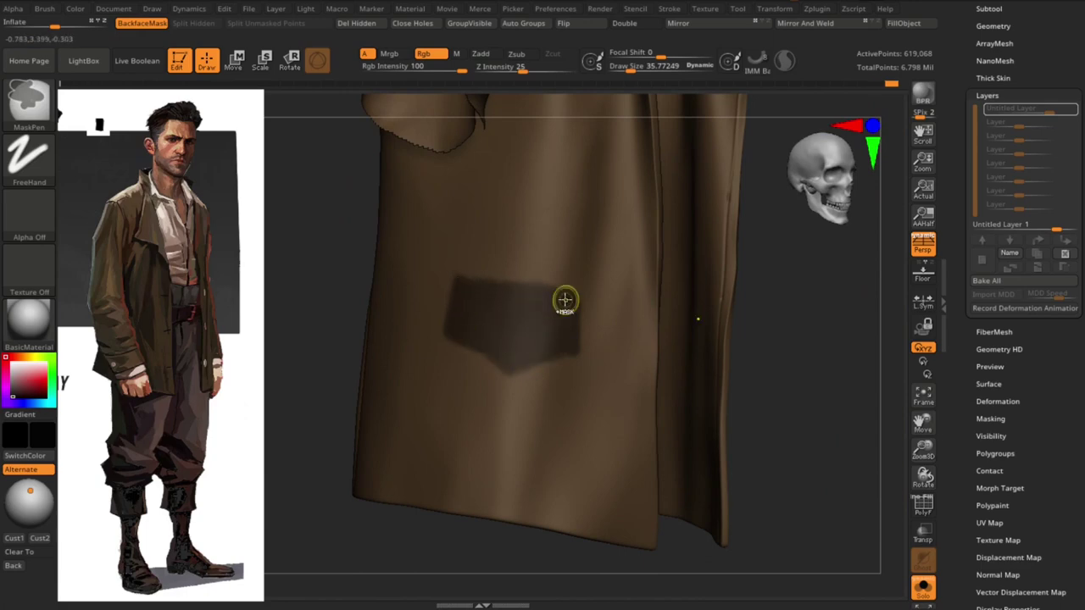
mouse_move(524, 299)
right_down()
mouse_move(563, 378)
mouse_move(707, 368)
mouse_move(706, 334)
mouse_move(887, 521)
right_up()
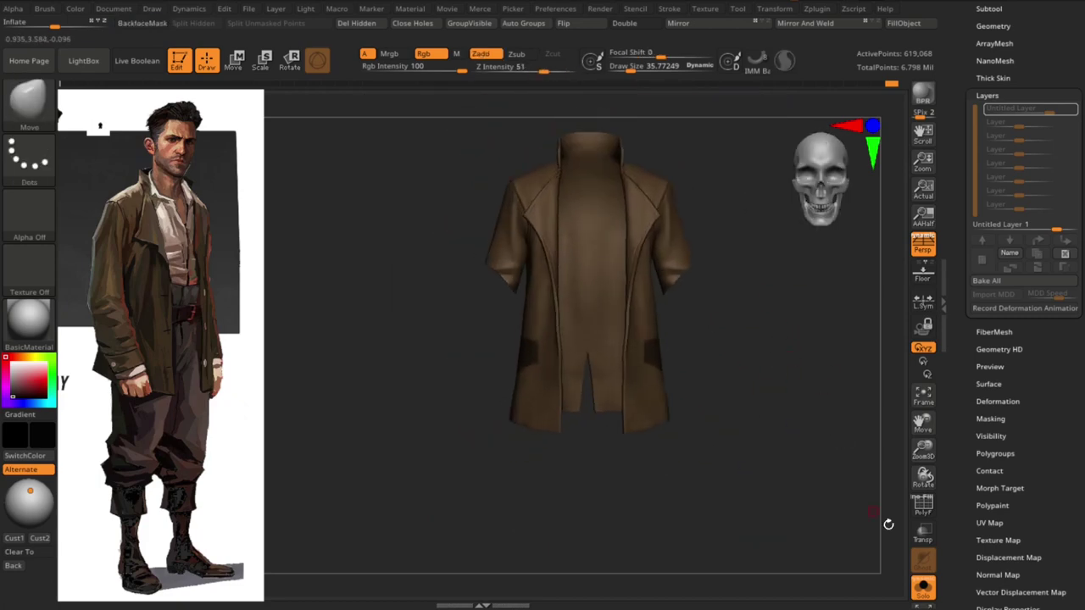
click(923, 587)
alt+right_drag(770, 359, 712, 322)
Extract the masked pocket flaps as a thin piece and accept the extraction
key(m)
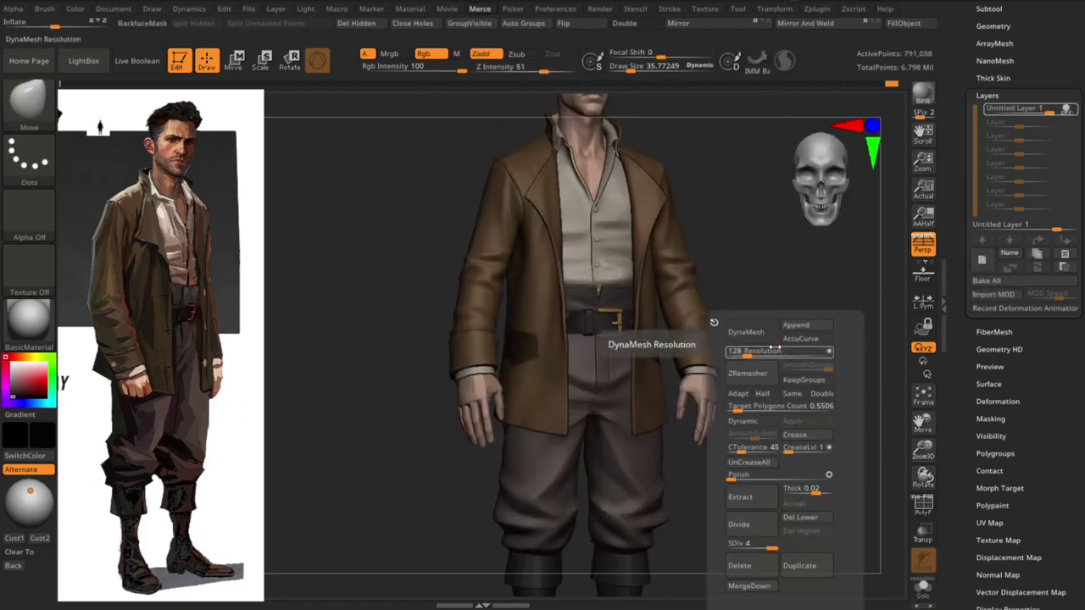
click(740, 496)
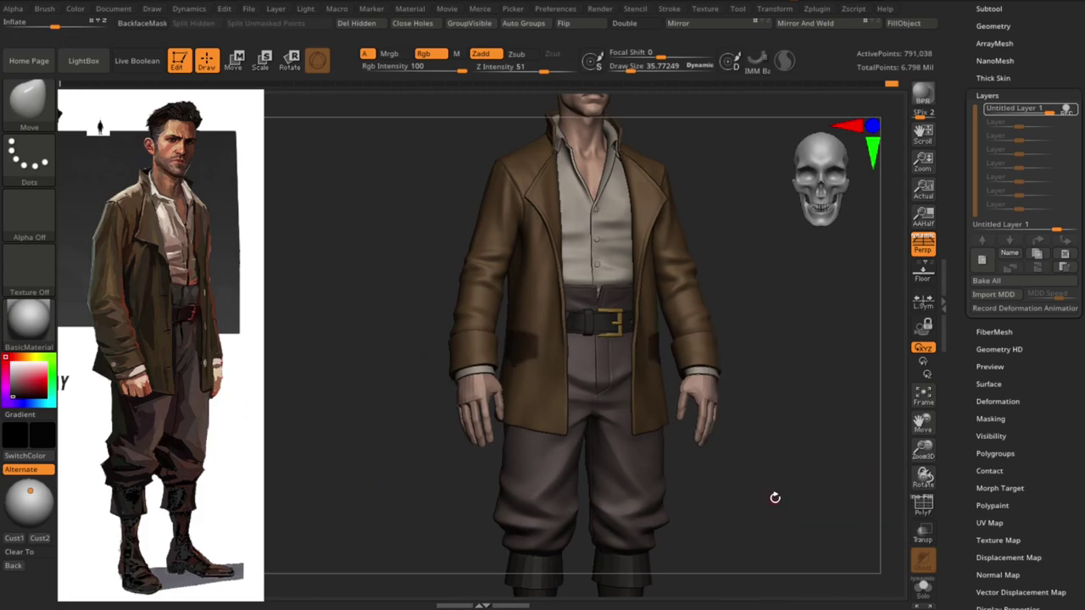
key(m)
alt+right_drag(624, 465, 624, 381)
key(m)
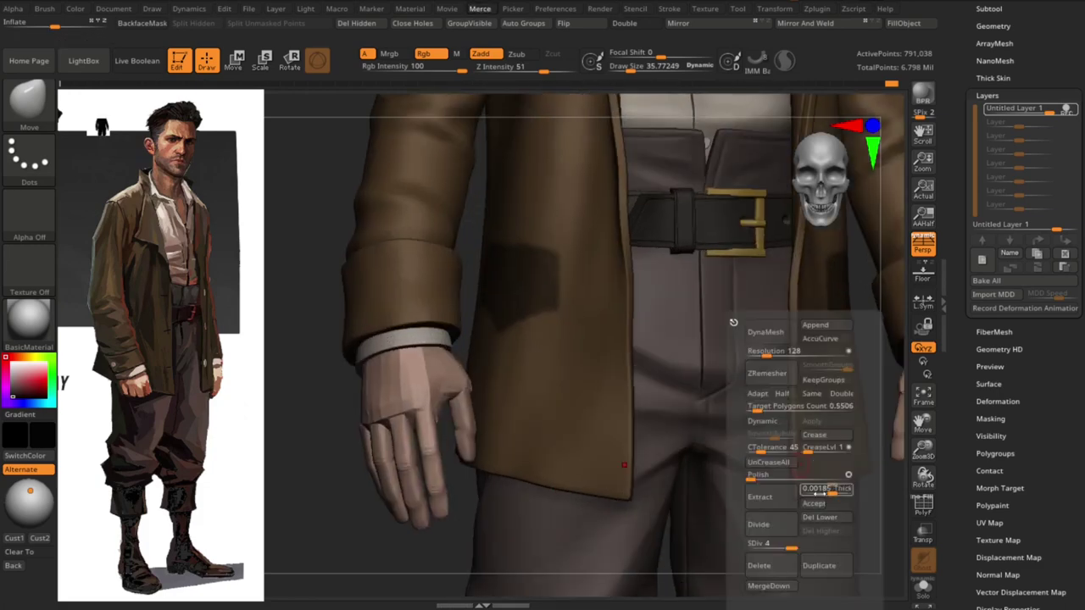
click(813, 502)
right_drag(783, 492, 629, 461)
key(m)
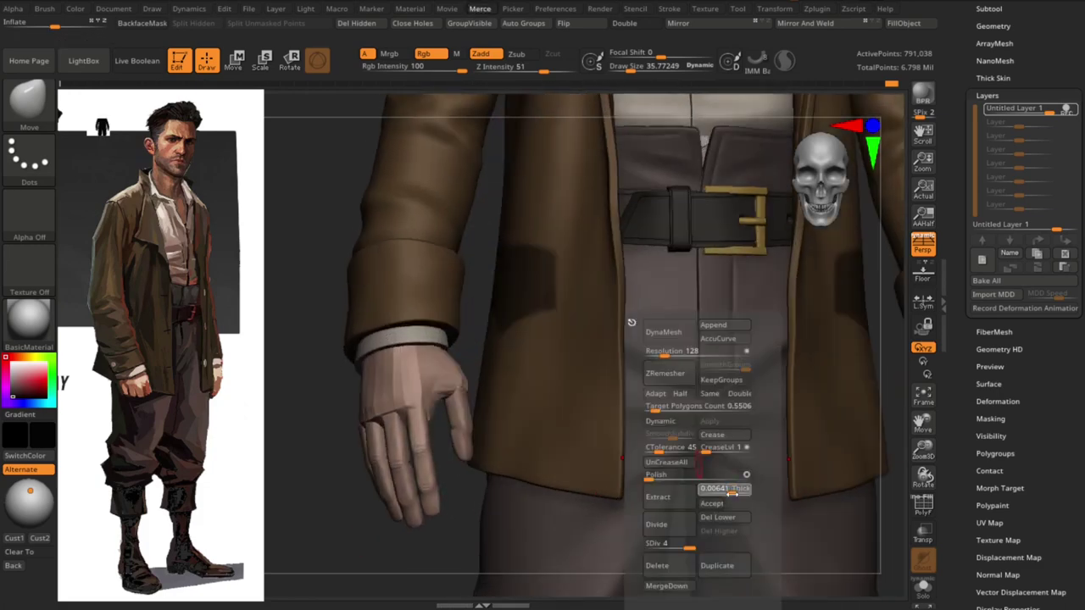
Select the new 7,641-point pocket flap subtool and show it in Solo
key(m)
mouse_move(689, 490)
right_down()
mouse_move(307, 467)
mouse_move(325, 481)
mouse_move(379, 413)
right_up()
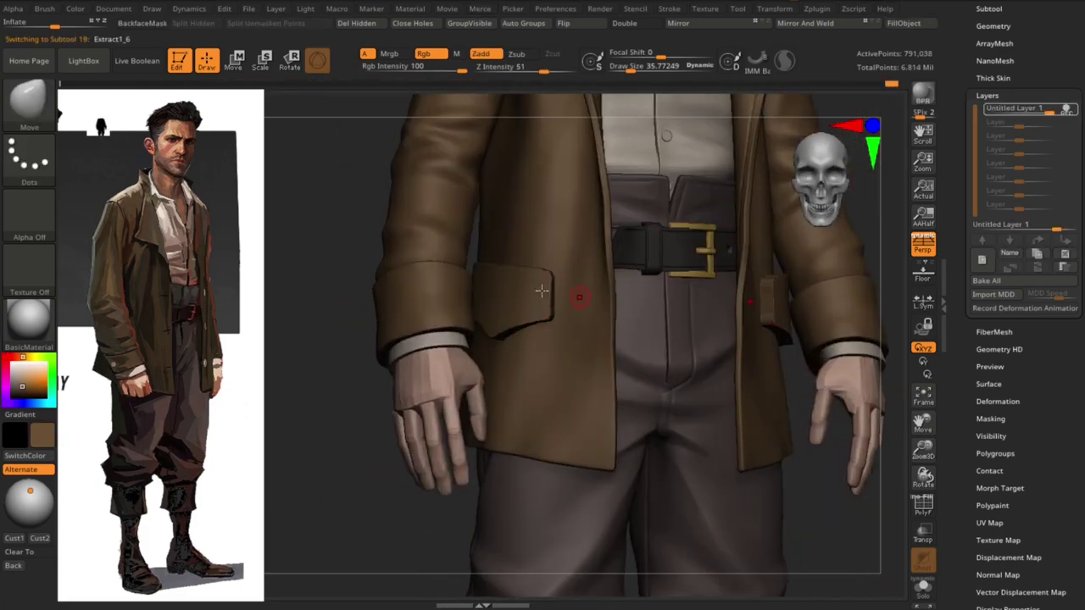
ctrl+shift+click(521, 310)
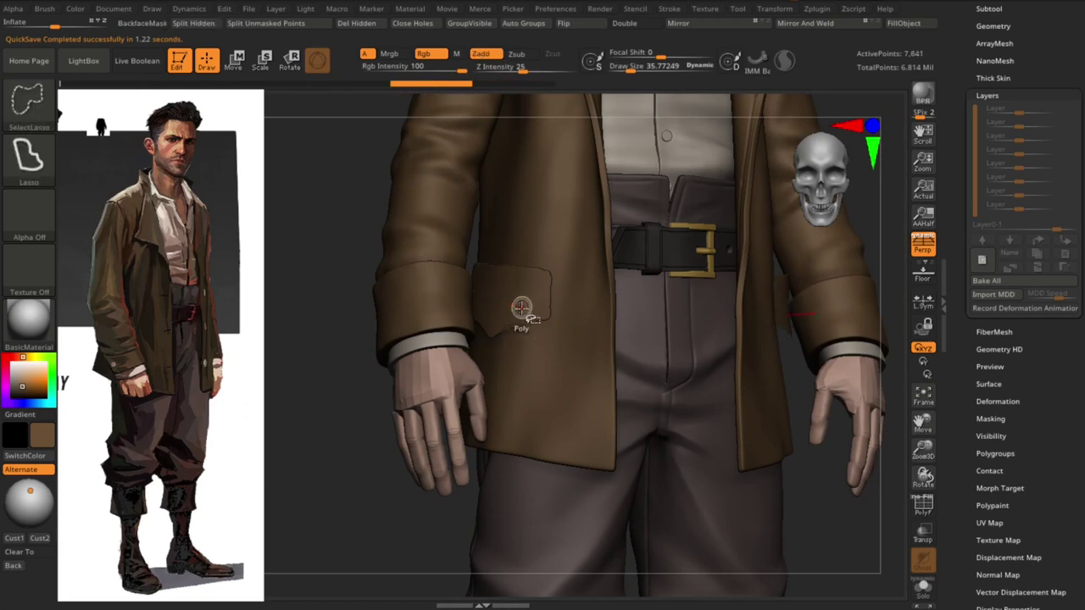
mouse_move(308, 371)
right_down()
mouse_move(509, 394)
mouse_move(577, 432)
right_up()
key(ctrl+shift+s)
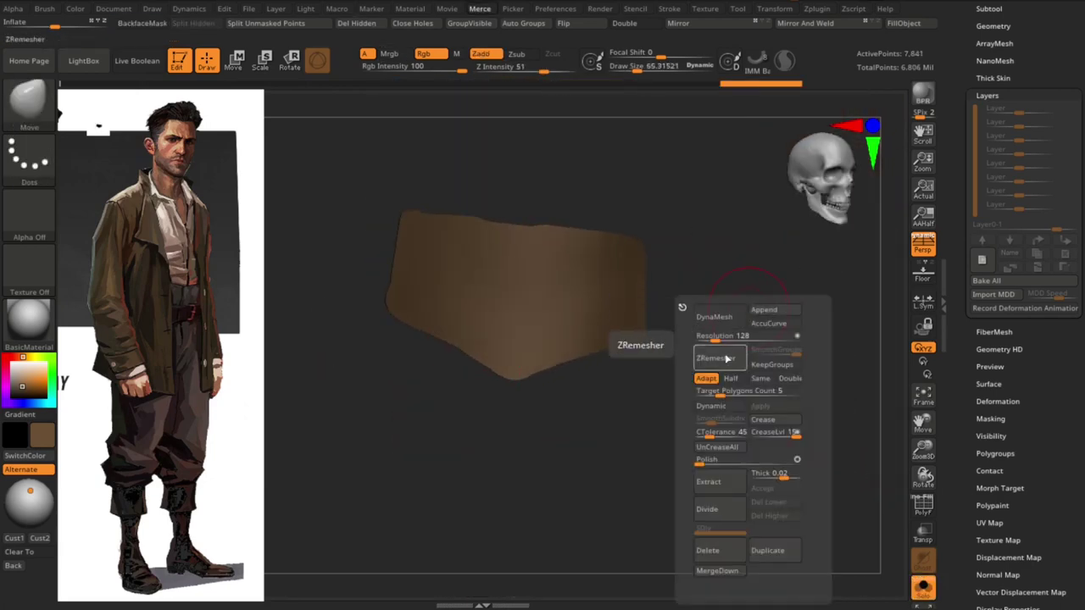
ZRemesh the pocket flap with a low target and Half, showing its polygon wireframe
click(714, 359)
key(shift+f)
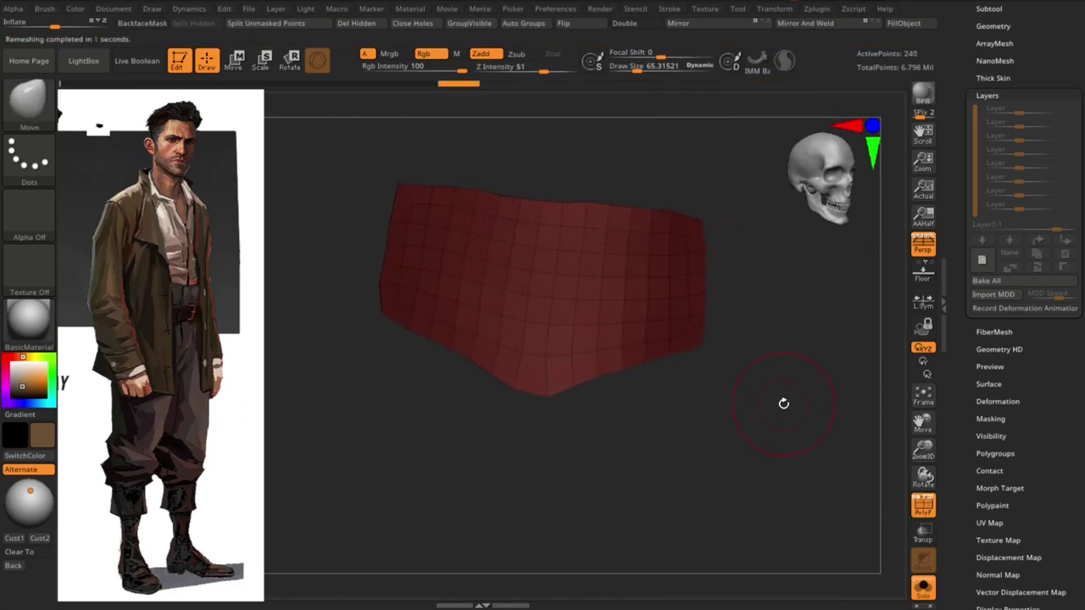
key(space)
click(695, 378)
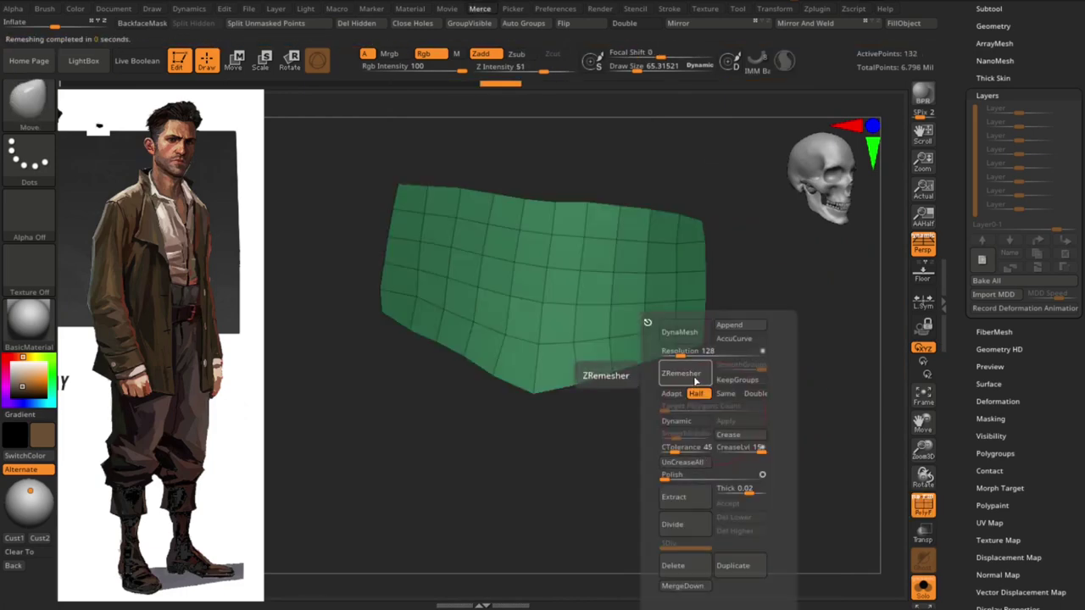
key(b)
click(762, 367)
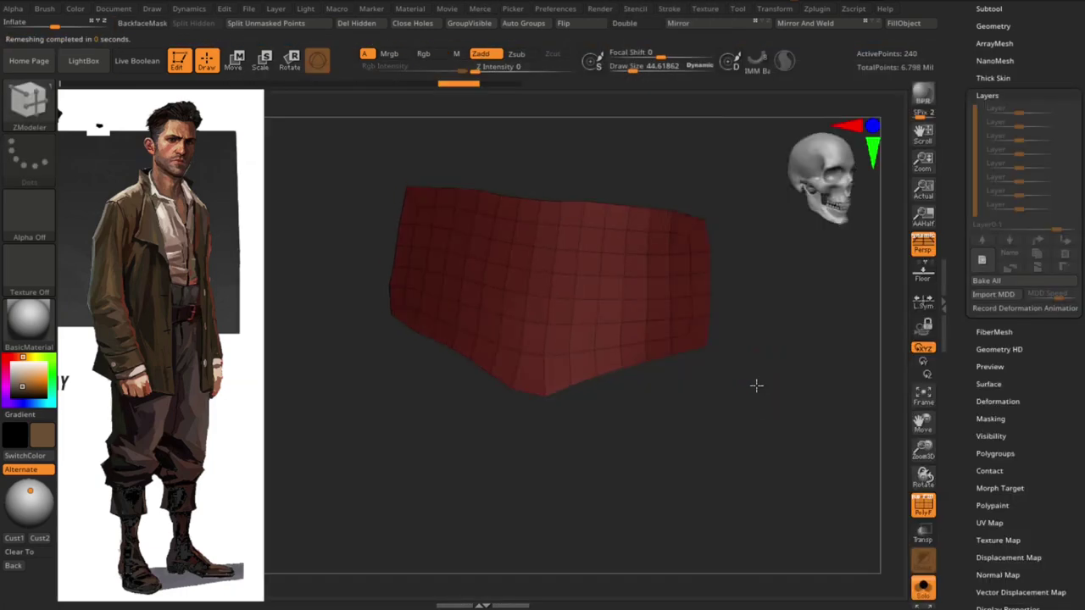
Inspect the 240-point quad flap from several angles, then hide the wireframe
drag(556, 390, 617, 415)
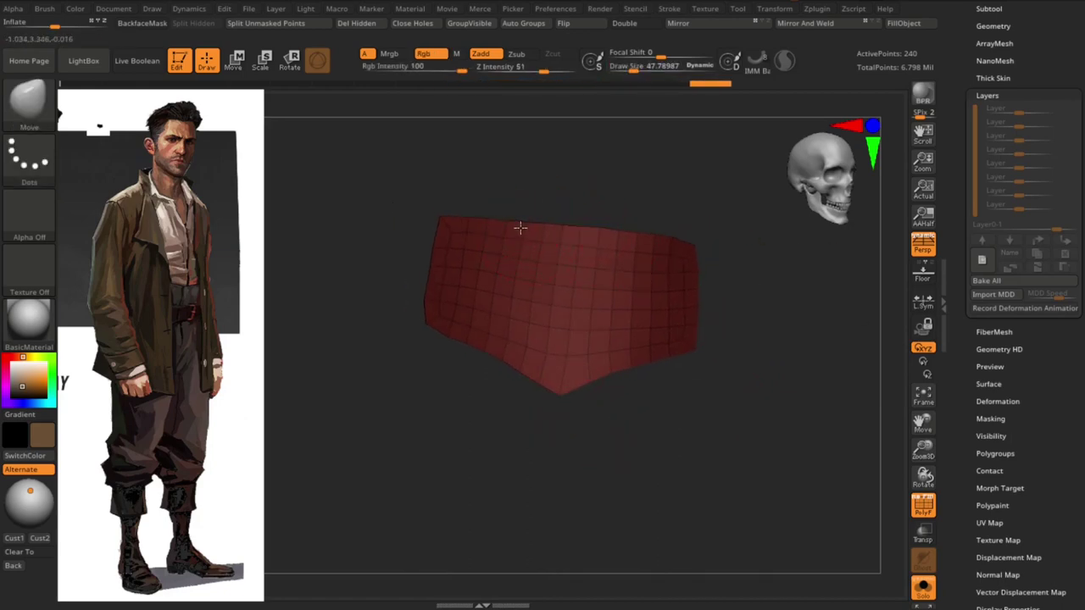
mouse_move(422, 304)
mouse_down()
mouse_move(462, 384)
mouse_move(556, 371)
mouse_up()
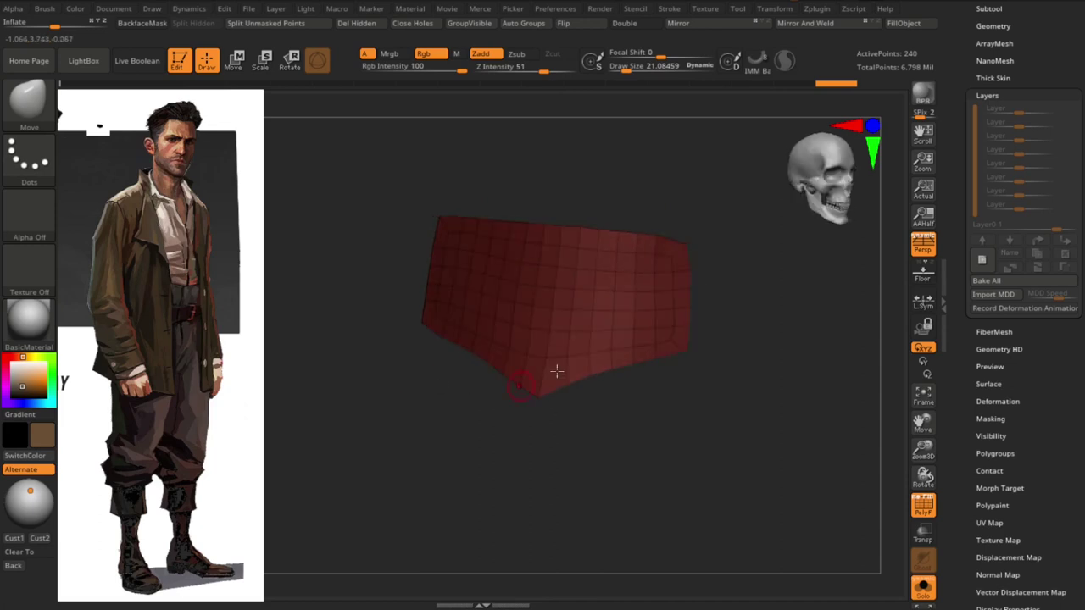
drag(696, 242, 571, 223)
key(shift+f)
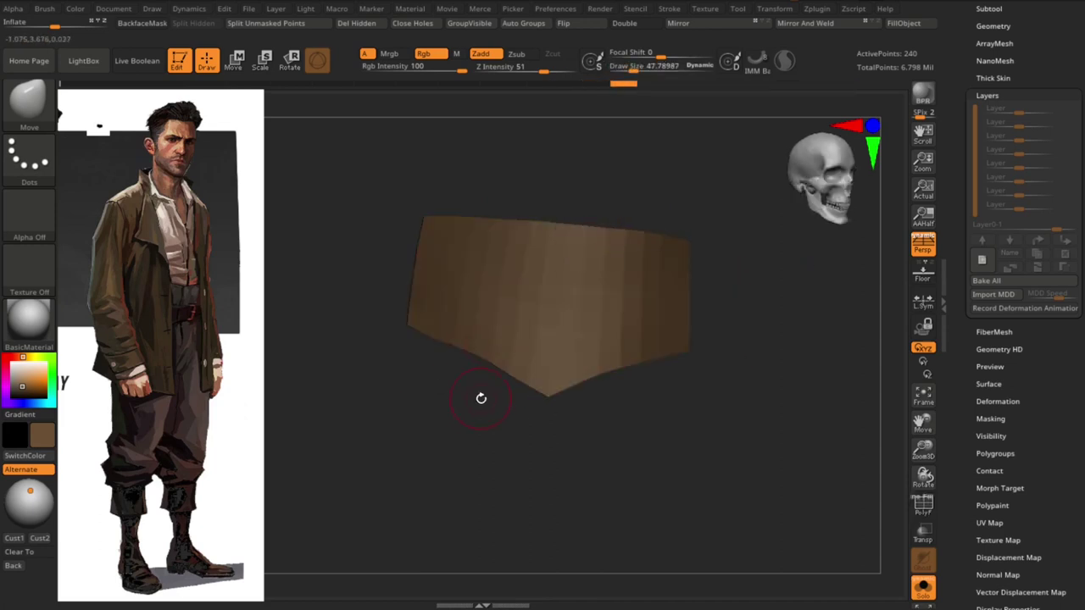
drag(480, 398, 433, 324)
drag(480, 446, 449, 395)
Reposition the pocket flap on the coat with the gizmo, sliding it along X and scaling its width
key(b)
key(m)
key(v)
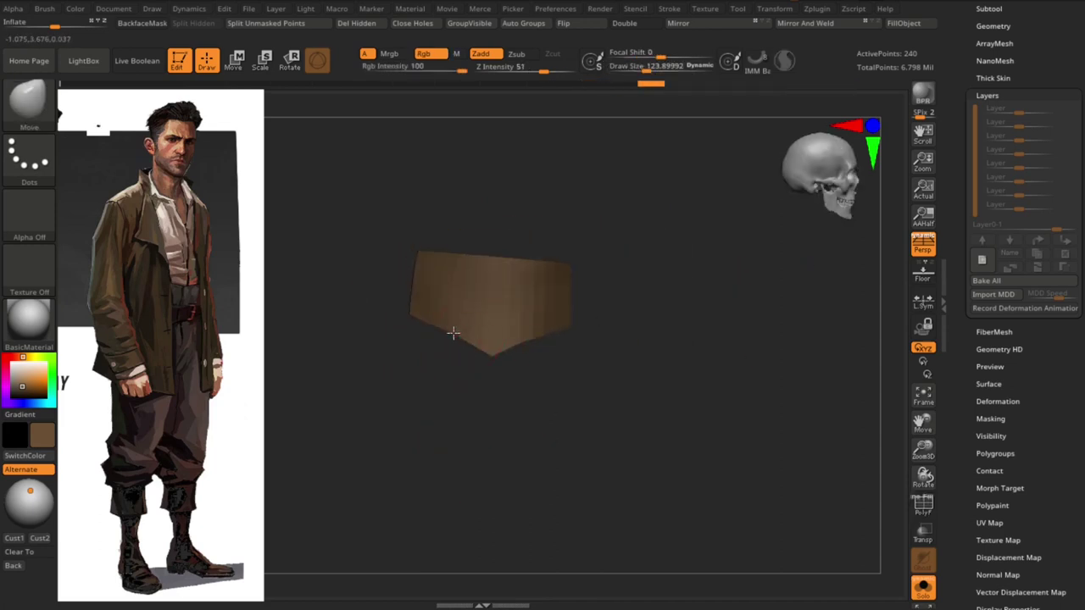
key(w)
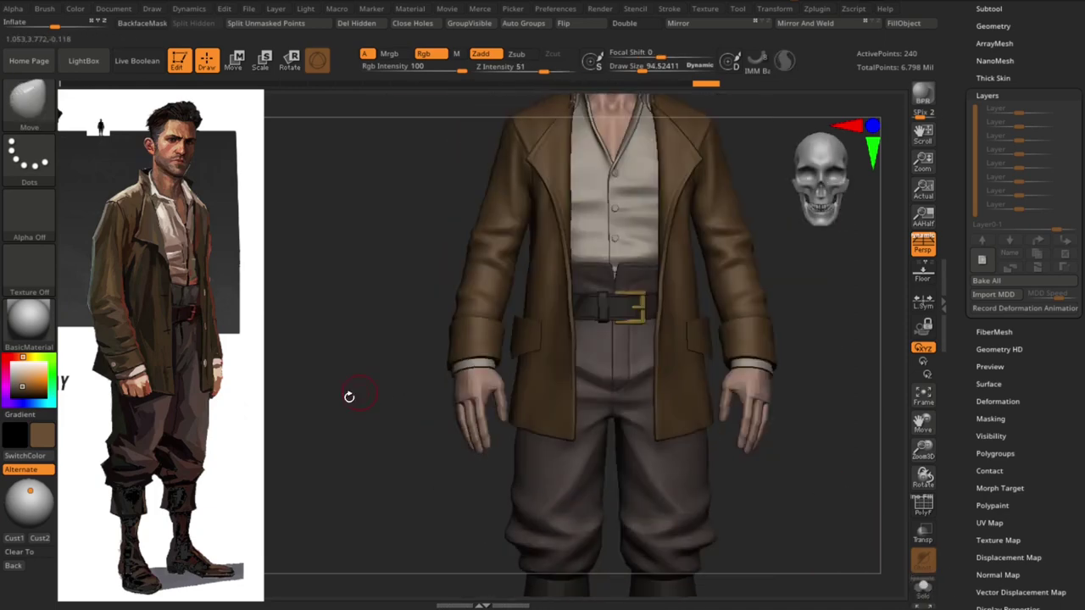
mouse_move(351, 394)
mouse_down()
mouse_move(318, 439)
mouse_move(619, 465)
mouse_up()
key(ctrl+shift+s)
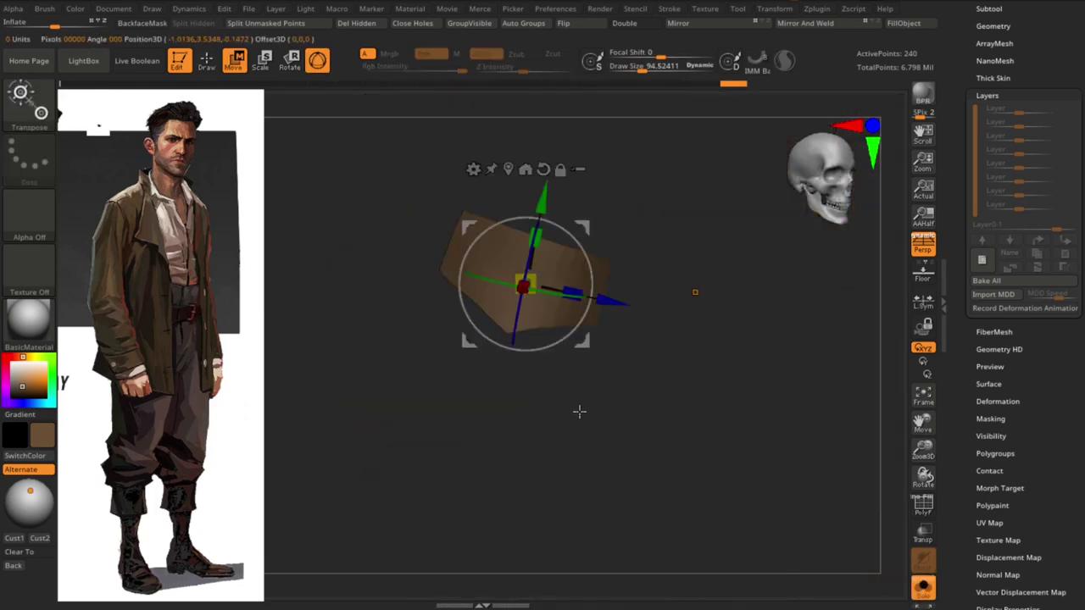
shift+drag(579, 412, 572, 550)
key(ctrl+shift+s)
drag(445, 297, 475, 294)
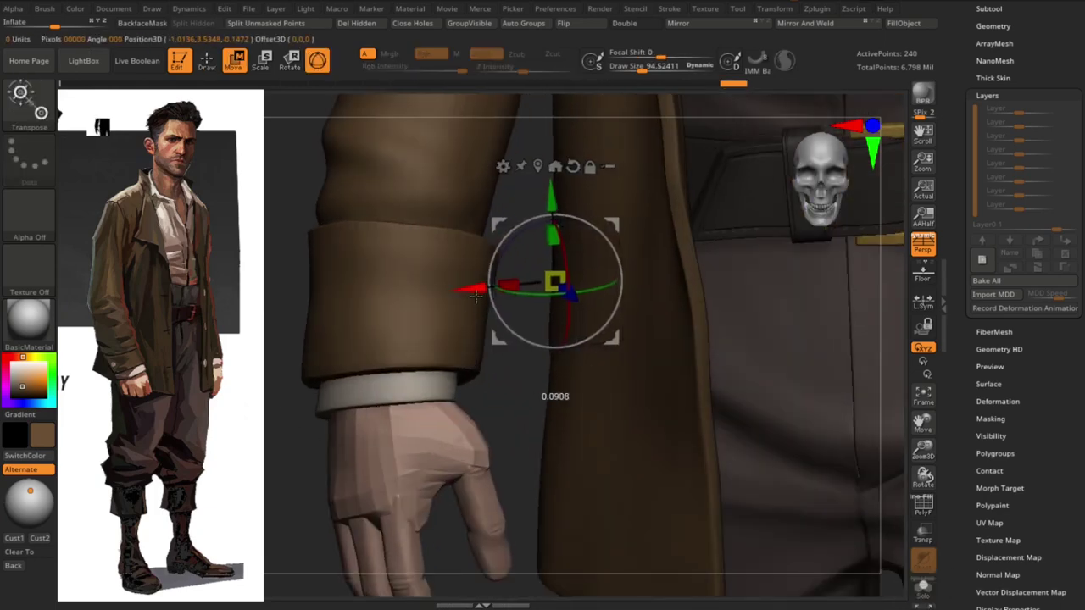
drag(286, 443, 406, 441)
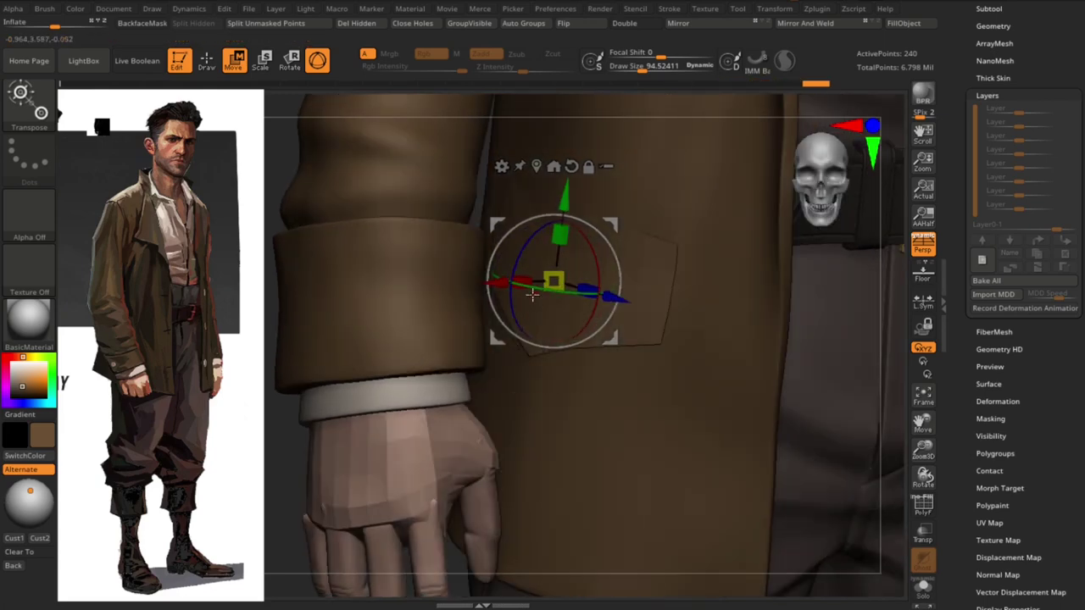
drag(498, 282, 491, 282)
drag(877, 378, 511, 382)
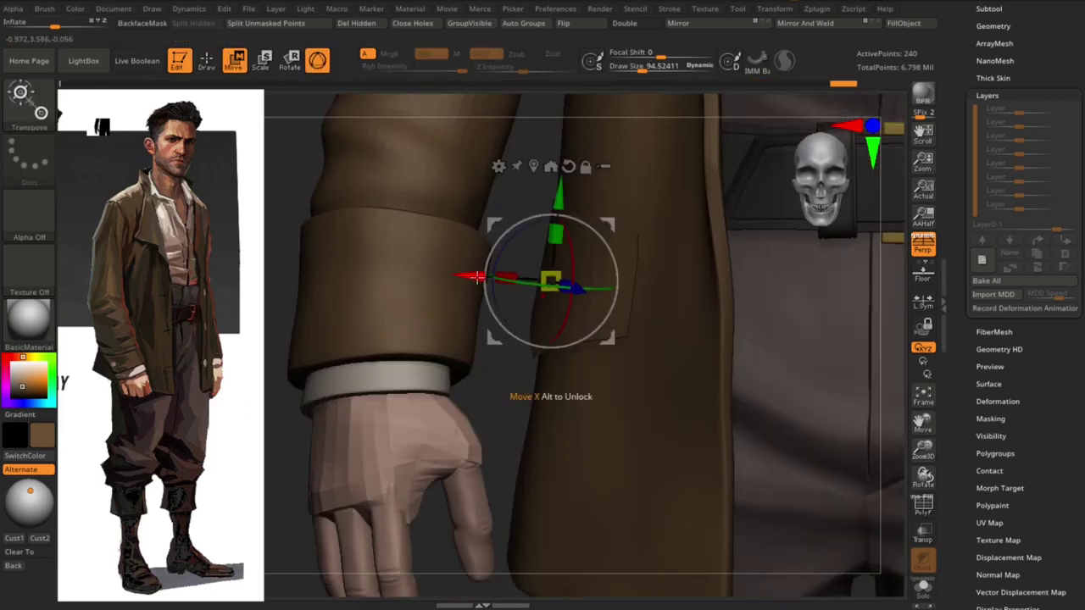
key(q)
drag(477, 279, 492, 353)
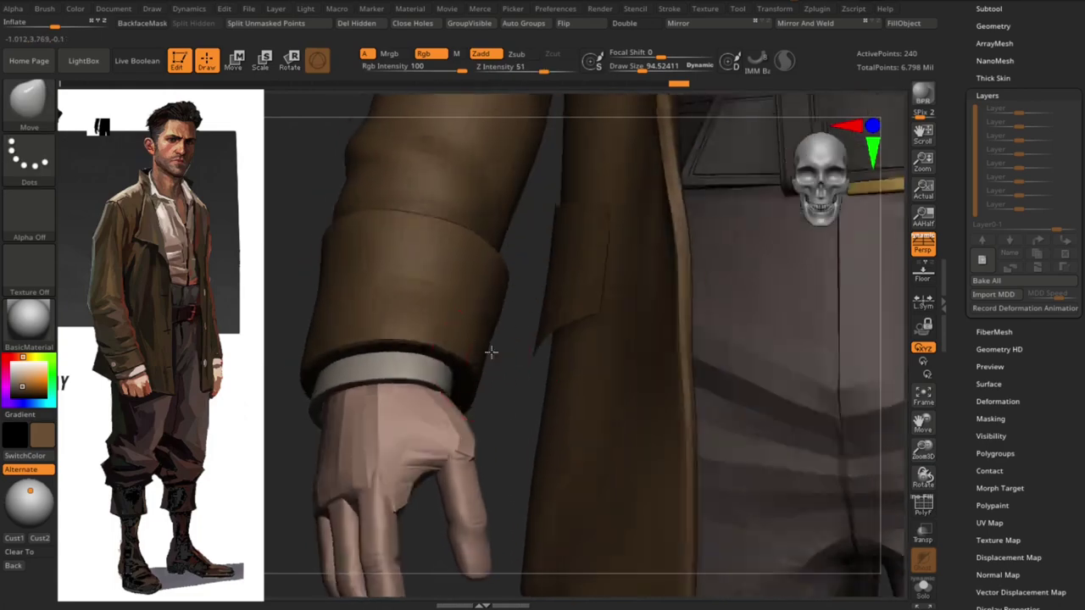
Select ZModeler and enable Dynamic subdivision for the pocket flap
key(b)
key(z)
key(m)
ctrl+right_drag(526, 273, 574, 284)
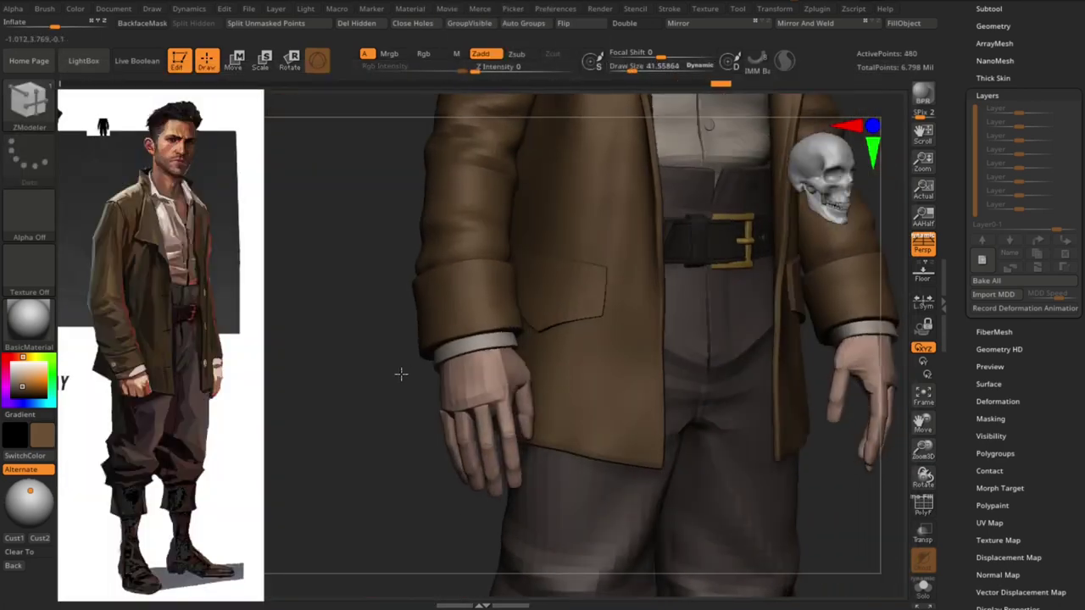
mouse_move(506, 392)
ctrl+right_down()
mouse_move(405, 426)
mouse_move(410, 460)
mouse_move(282, 215)
mouse_move(403, 367)
ctrl+right_up()
key(space)
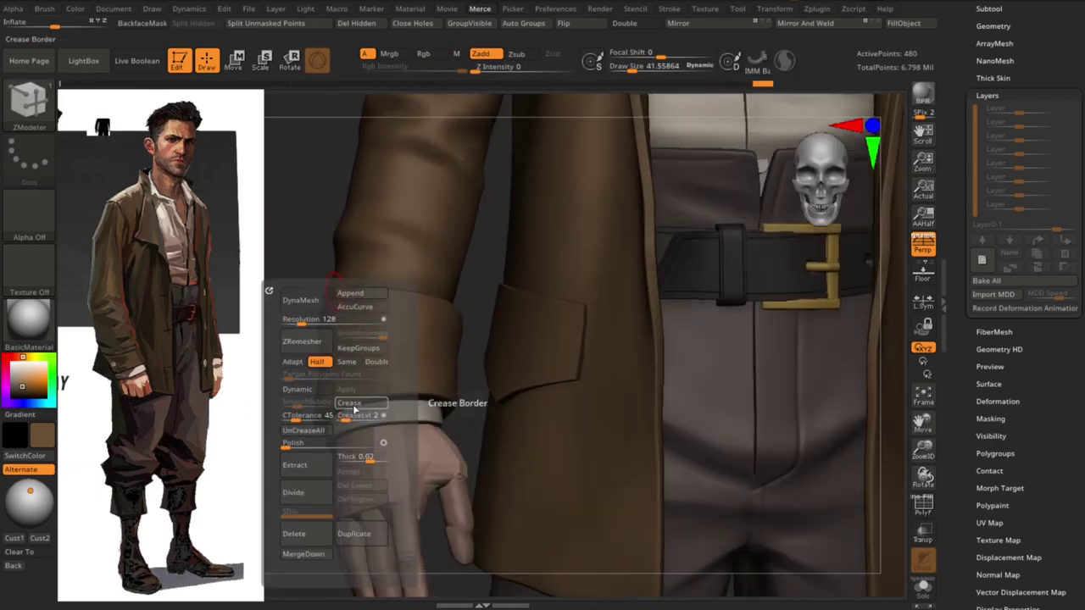
click(321, 390)
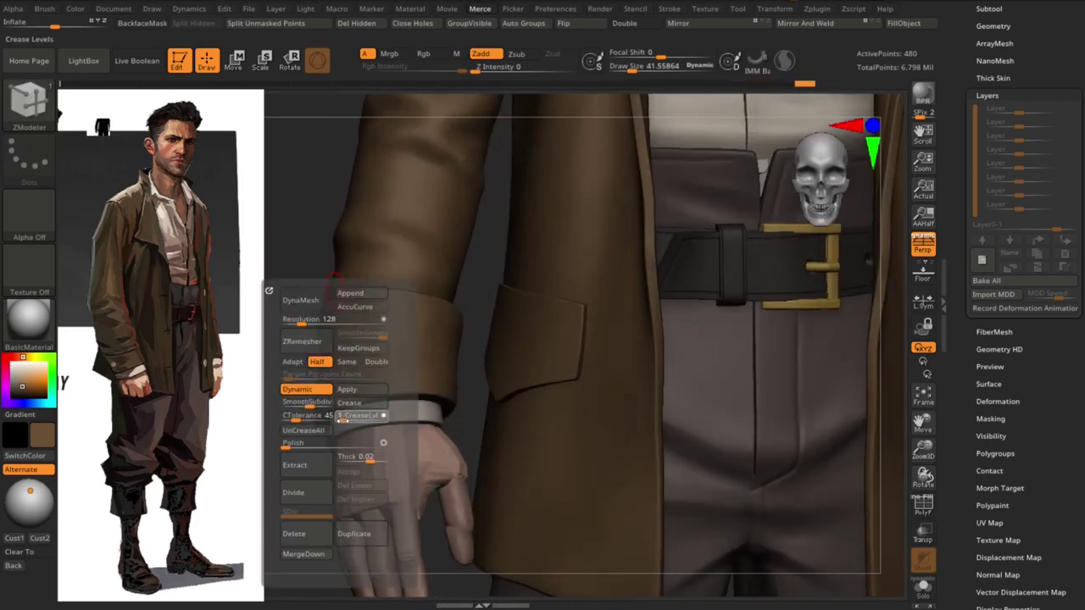
key(f)
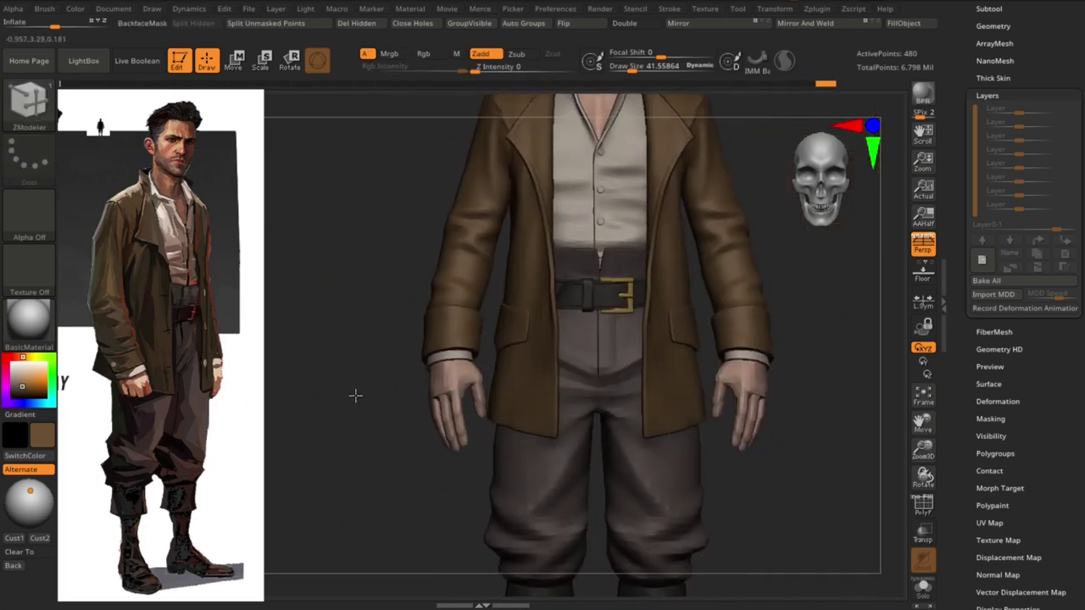
Inspect the 480-point two-layer flap near the left hand and jacket front
scroll(358, 381, down, 3)
scroll(347, 497, up, 5)
mouse_move(347, 496)
mouse_down()
mouse_move(336, 385)
mouse_move(339, 404)
mouse_up()
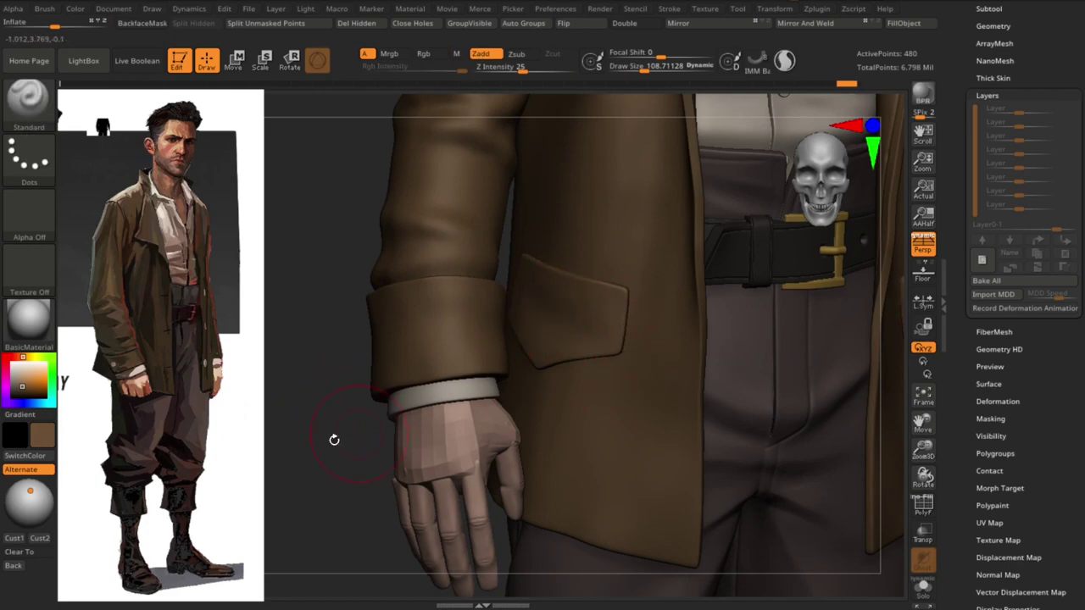
scroll(334, 440, down, 3)
scroll(562, 314, up, 1)
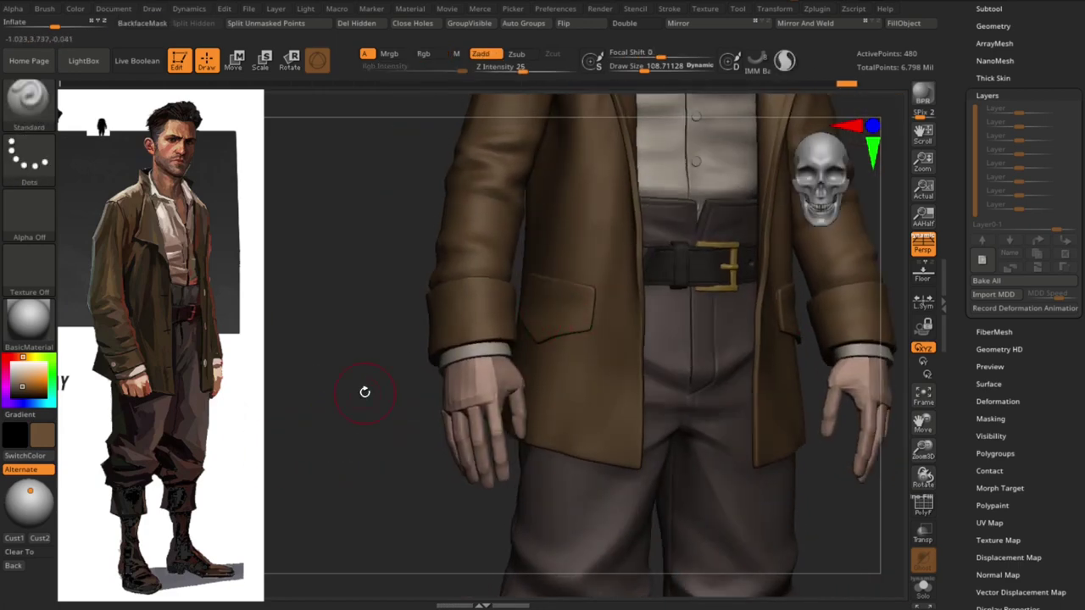
scroll(378, 424, down, 2)
scroll(383, 455, up, 1)
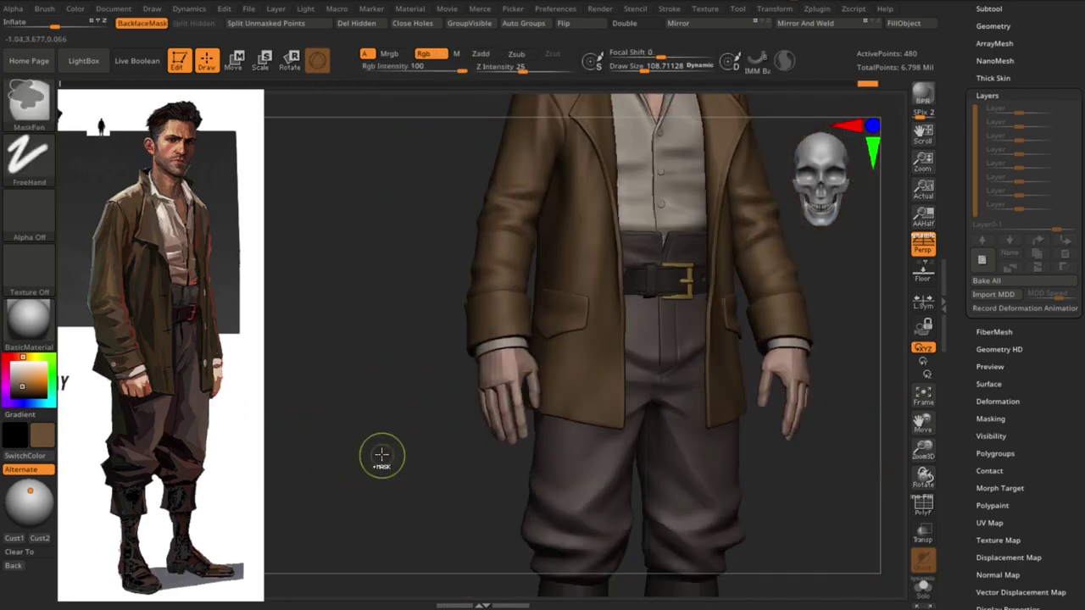
scroll(378, 416, down, 2)
scroll(544, 312, up, 3)
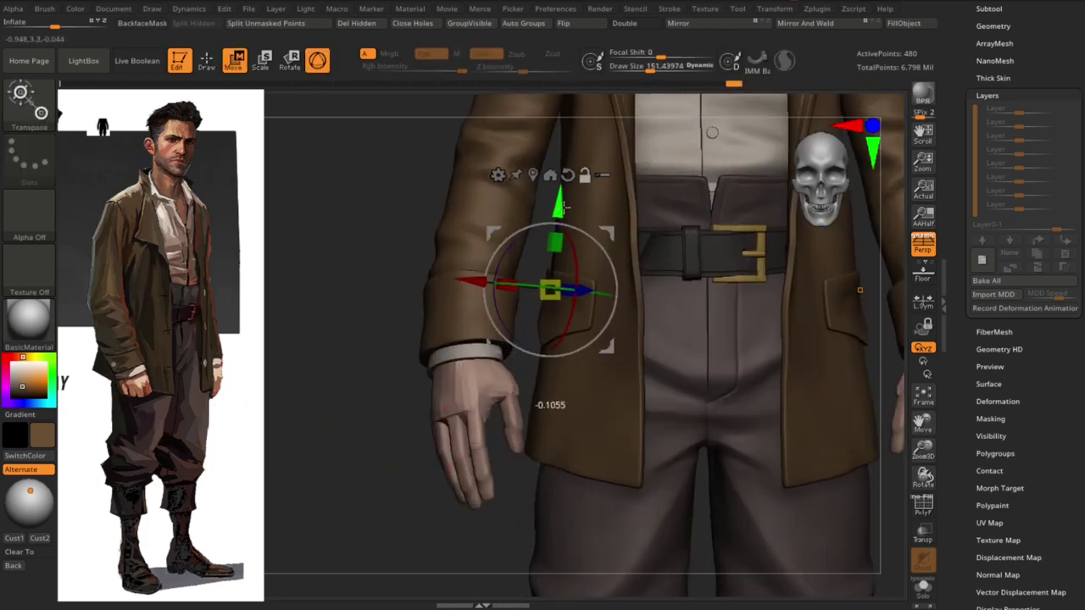
scroll(411, 381, up, 3)
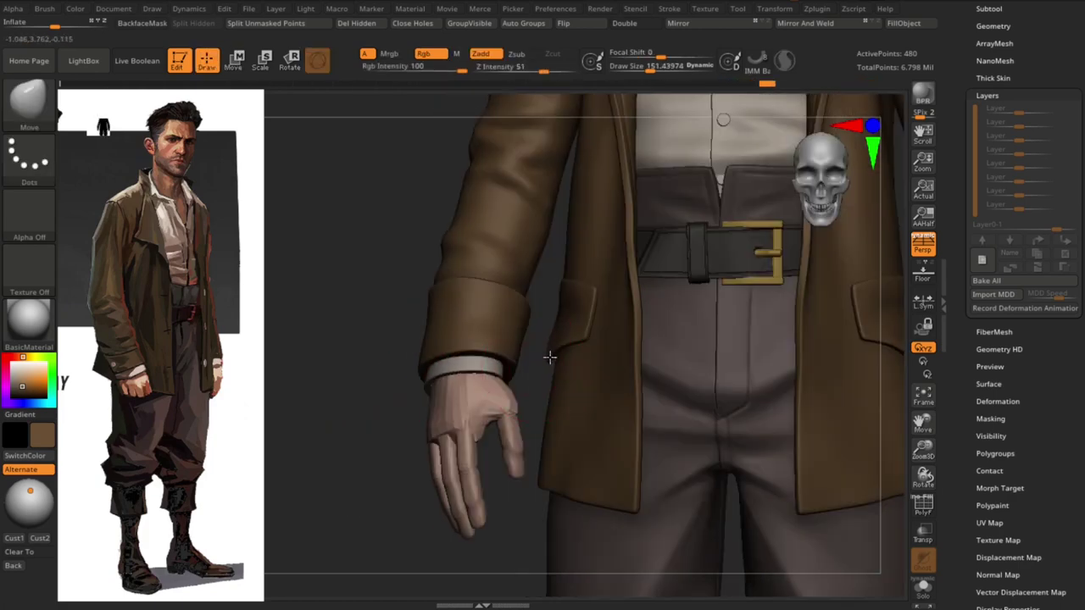
drag(562, 358, 459, 435)
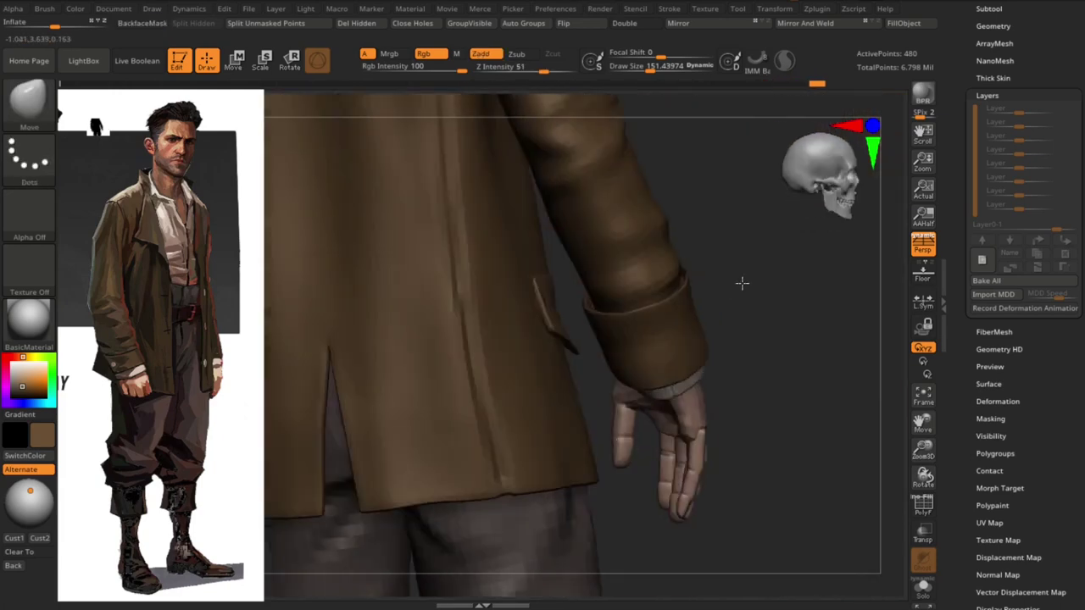
shift+drag(741, 283, 553, 316)
key(f)
mouse_move(416, 419)
mouse_down()
mouse_move(444, 435)
mouse_move(427, 410)
mouse_move(355, 438)
mouse_up()
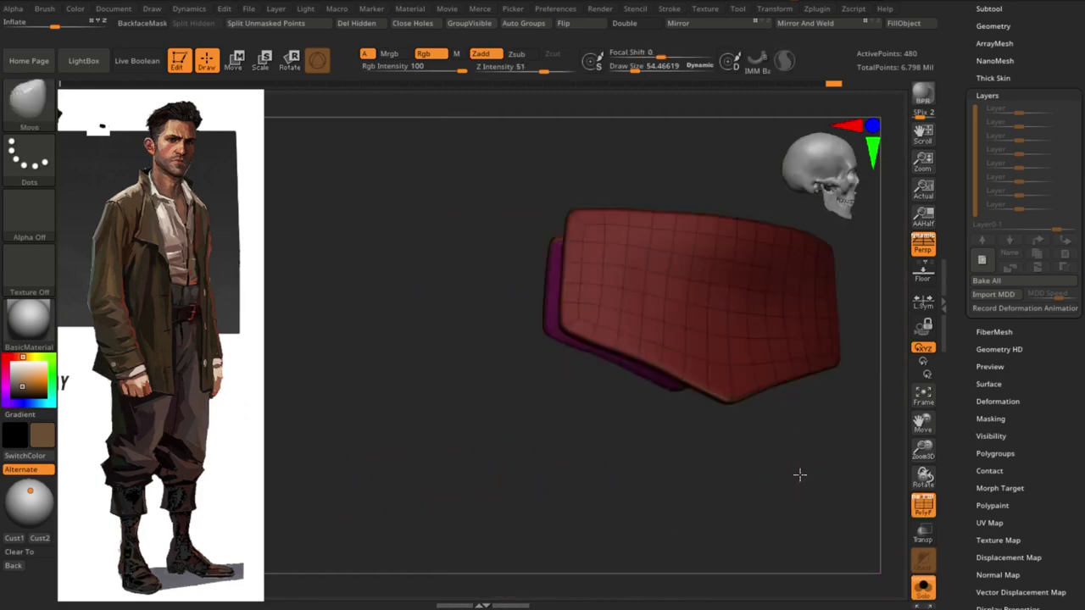
Insert an edge loop just inside the pocket flap's border with ZModeler
key(b)
key(m)
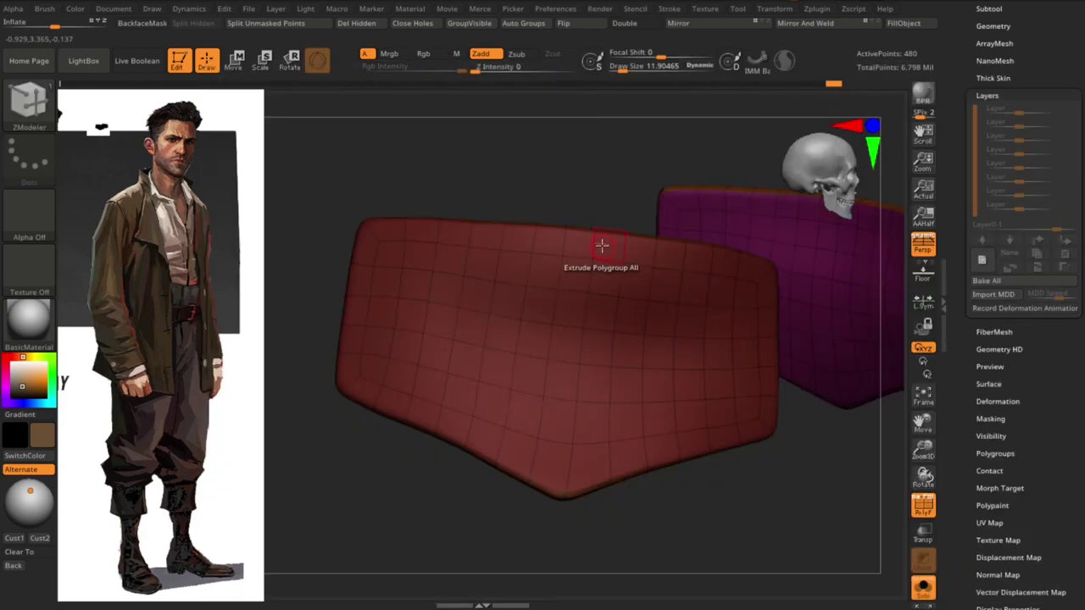
key(space)
click(580, 144)
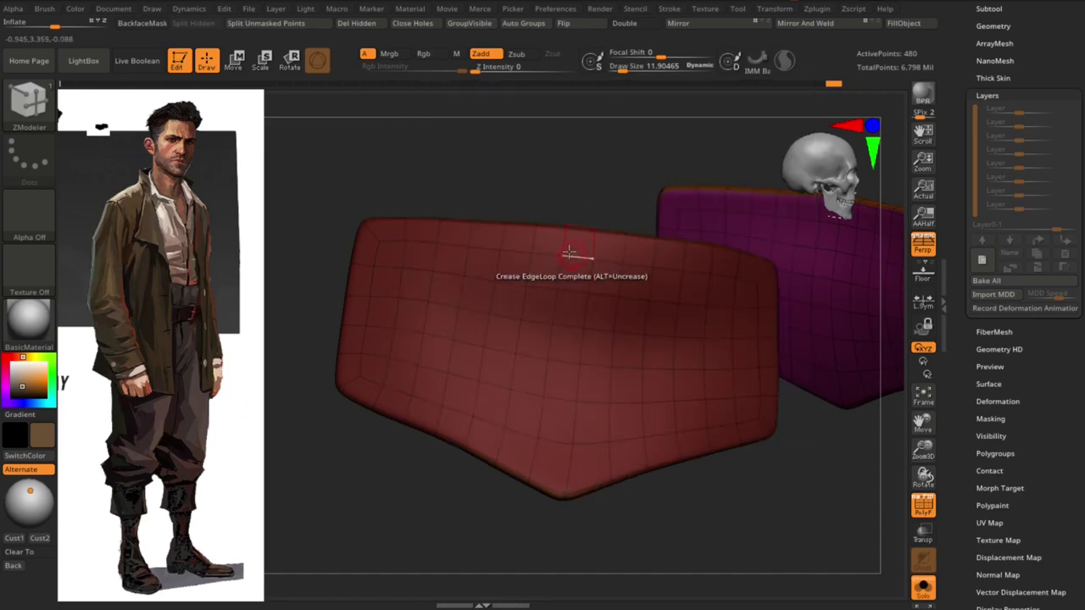
key(space)
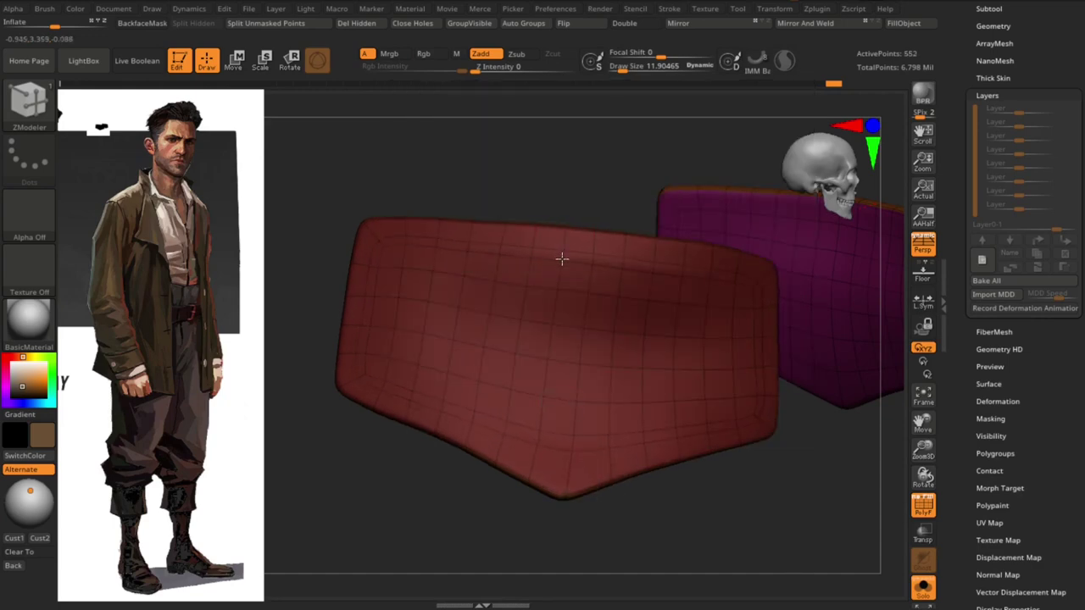
drag(567, 188, 567, 177)
mouse_move(559, 259)
mouse_down()
mouse_move(584, 167)
mouse_move(508, 252)
mouse_up()
Set the ZModeler edge action to Extrude with the EdgeLoop target
key(space)
click(426, 328)
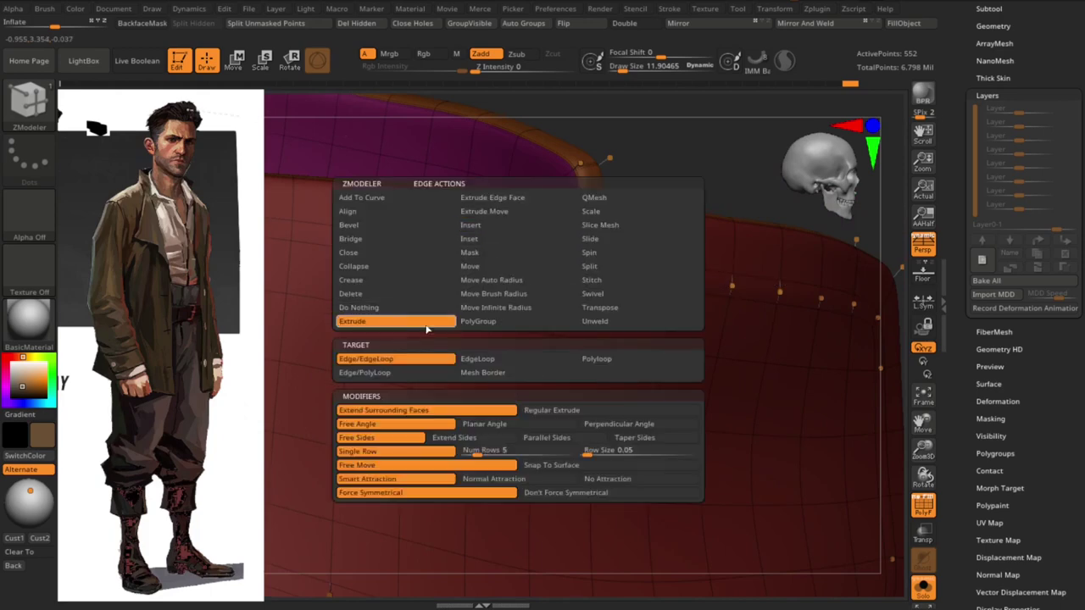
click(523, 361)
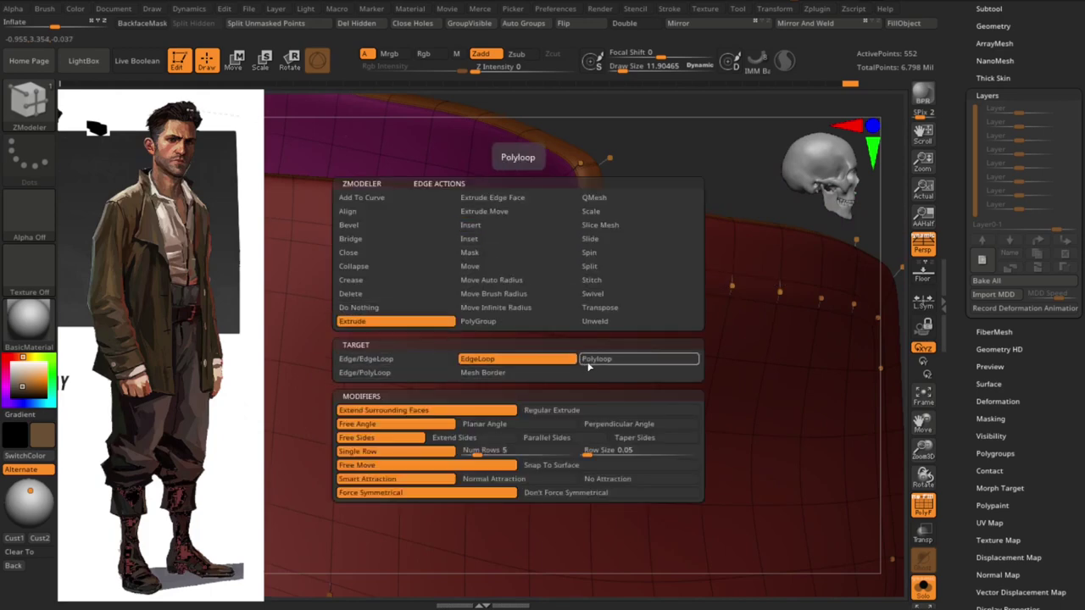
key(space)
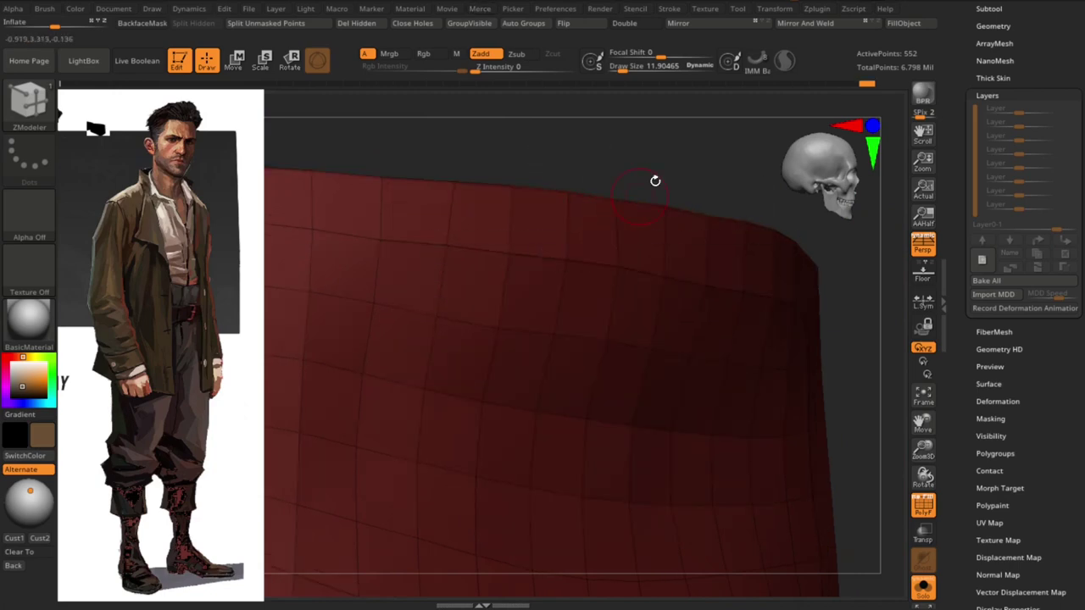
drag(654, 179, 669, 153)
key(space)
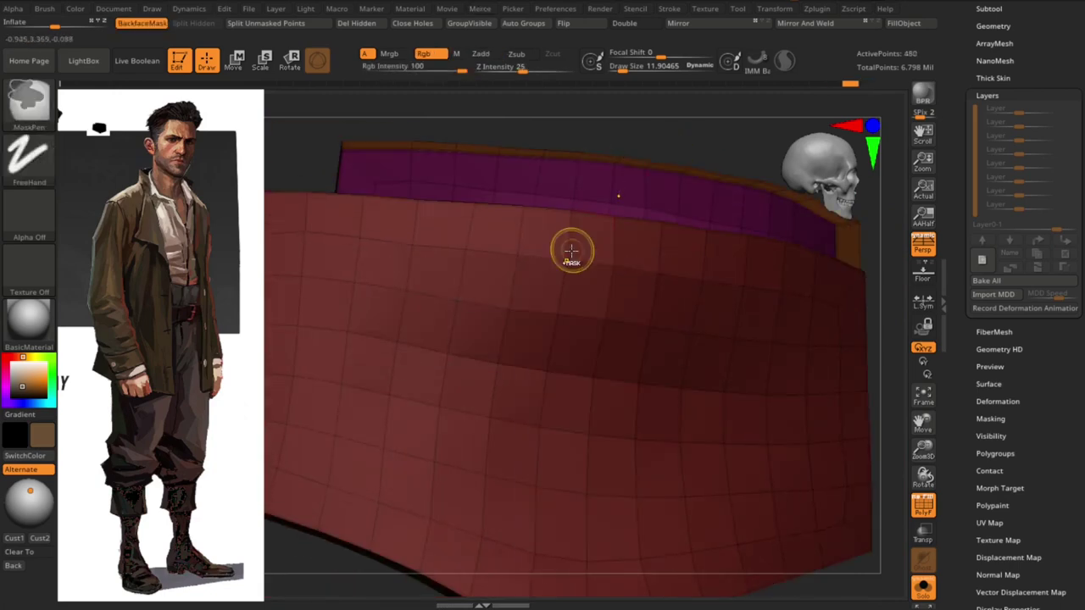
key(space)
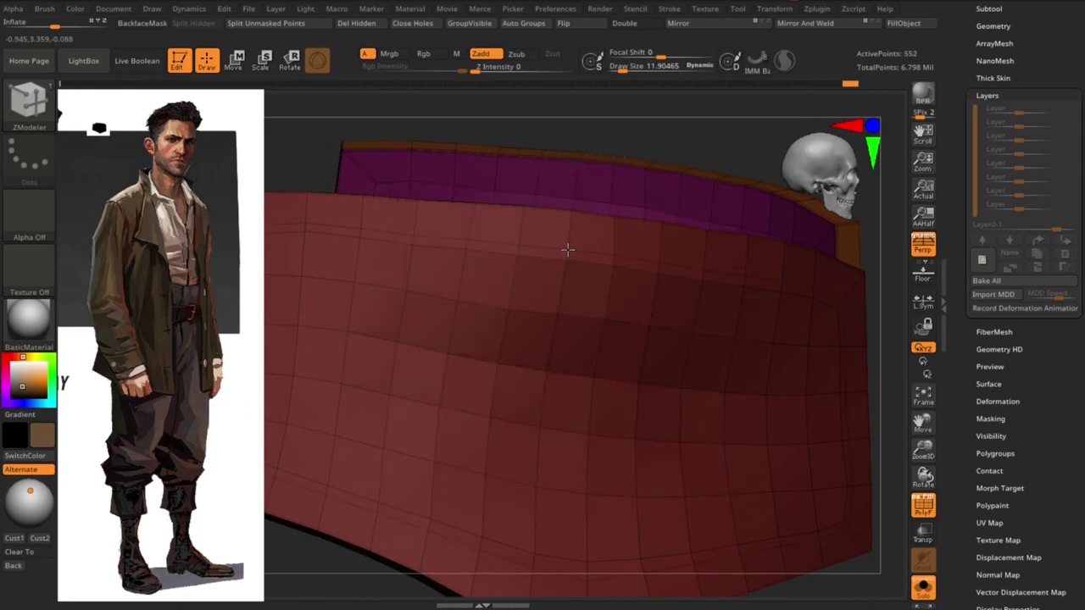
Set the ZModeler polygon action to target the flap's border Polyloop
right_drag(568, 249, 574, 249)
key(space)
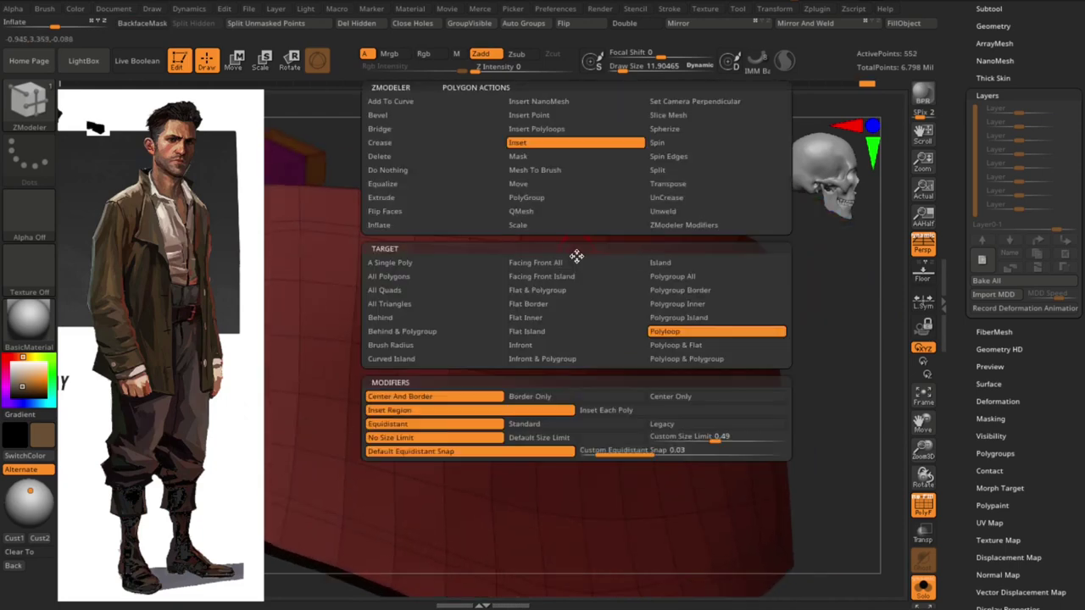
click(681, 346)
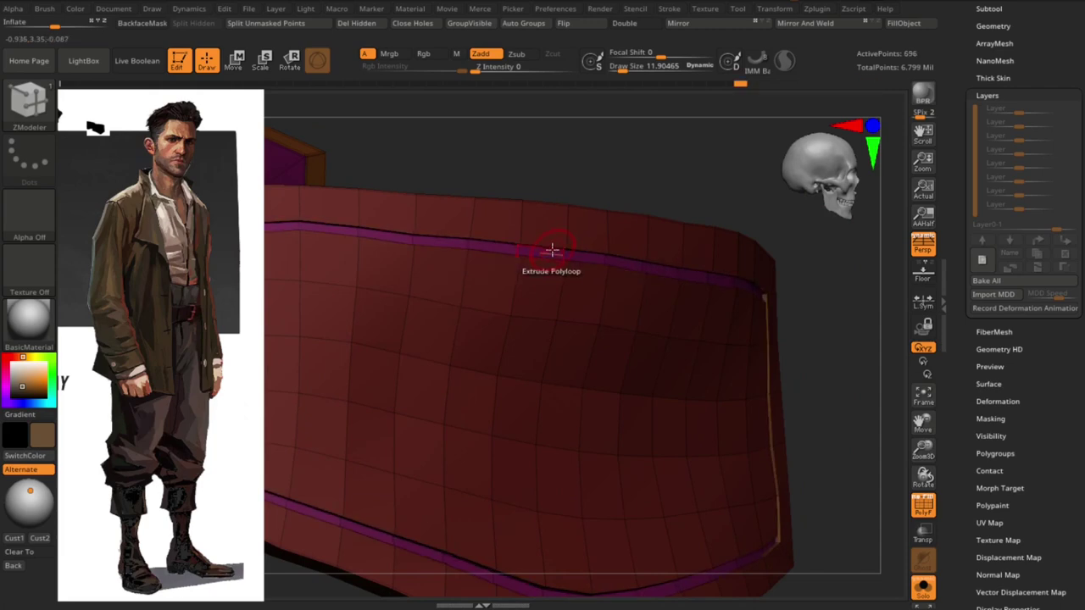
right_drag(552, 250, 738, 416)
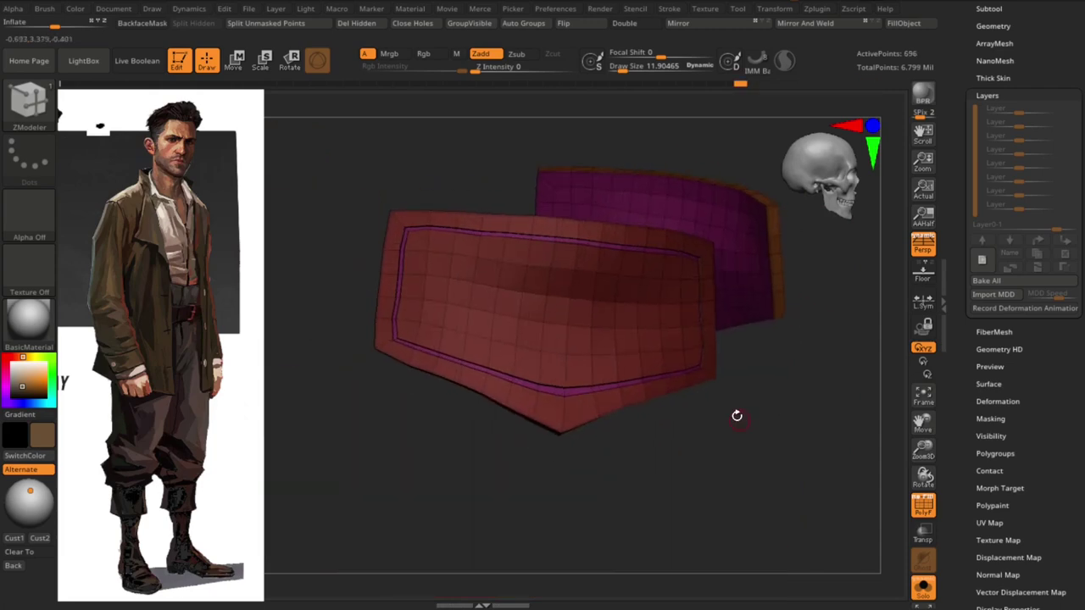
key(space)
Turn off the PolyF polygroup wireframe and frame the pocket flap
key(space)
mouse_move(707, 450)
right_down()
mouse_move(695, 511)
mouse_move(678, 416)
right_up()
key(Caps_Lock)
key(f)
key(shift+f)
mouse_move(695, 370)
right_down()
mouse_move(635, 458)
mouse_move(582, 472)
mouse_move(644, 504)
mouse_move(644, 481)
mouse_move(570, 373)
right_up()
key(space)
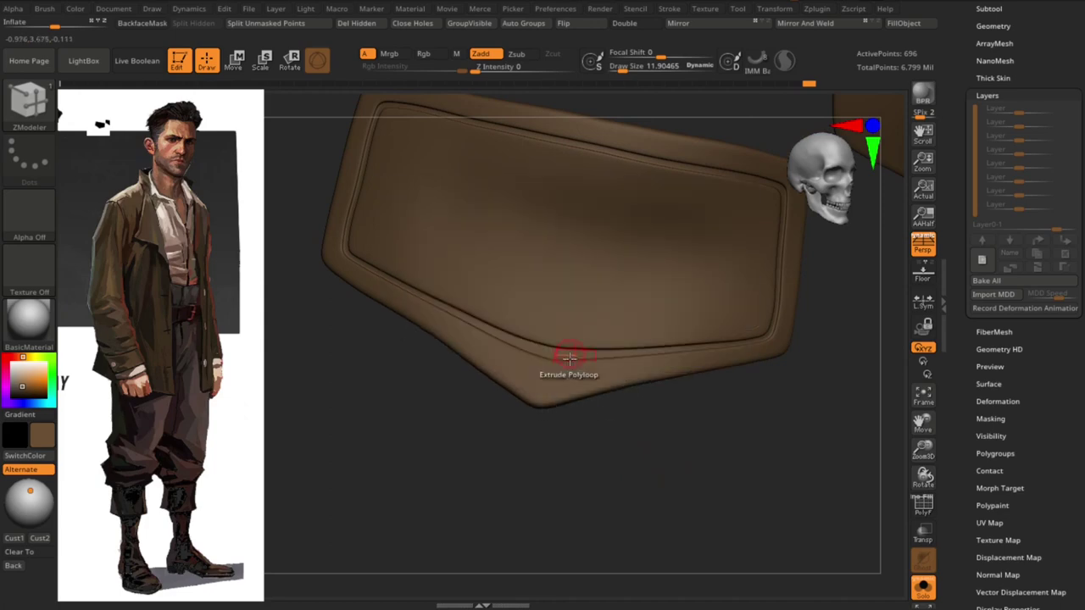
Pull the flap's lower outline into shape with the Move brush
right_drag(590, 475, 605, 484)
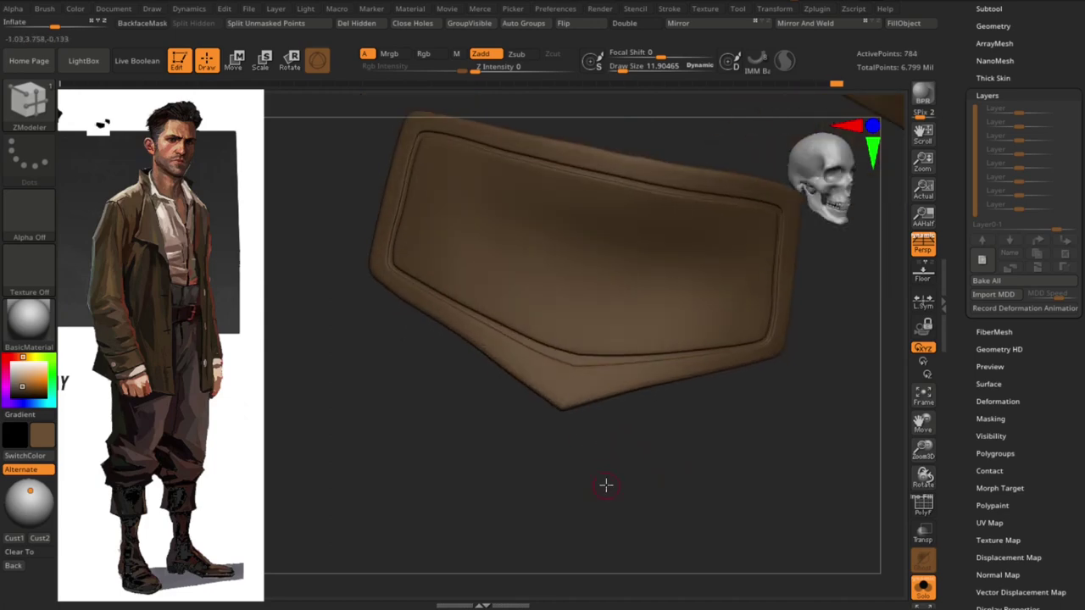
key(b)
key(m)
key(v)
drag(570, 366, 627, 362)
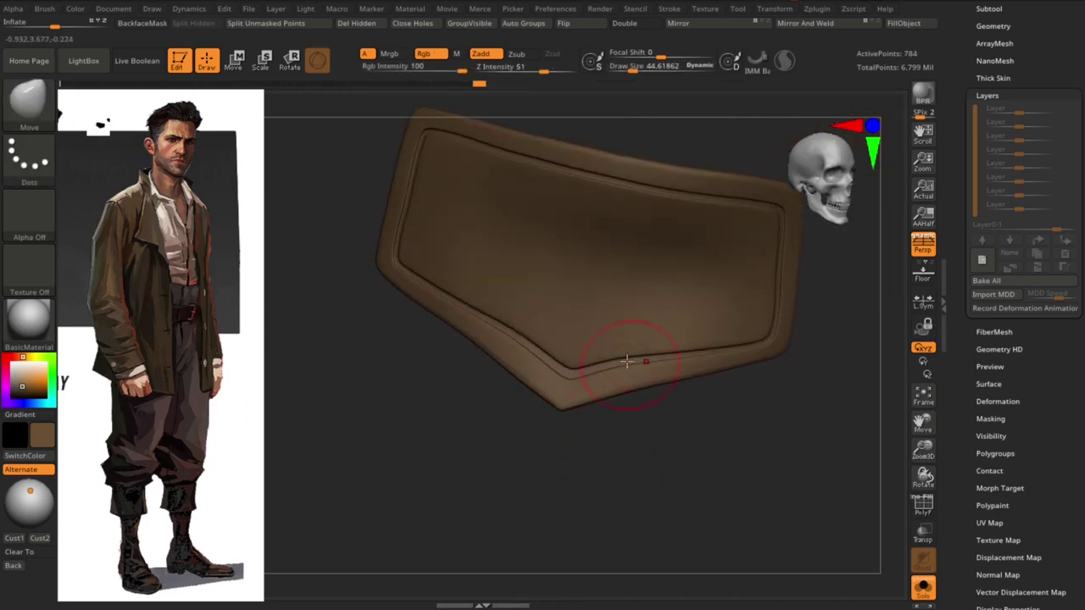
Return to ZModeler with PolyF on and set polygon Extrude to the Polyloop target
right_drag(472, 391, 537, 470)
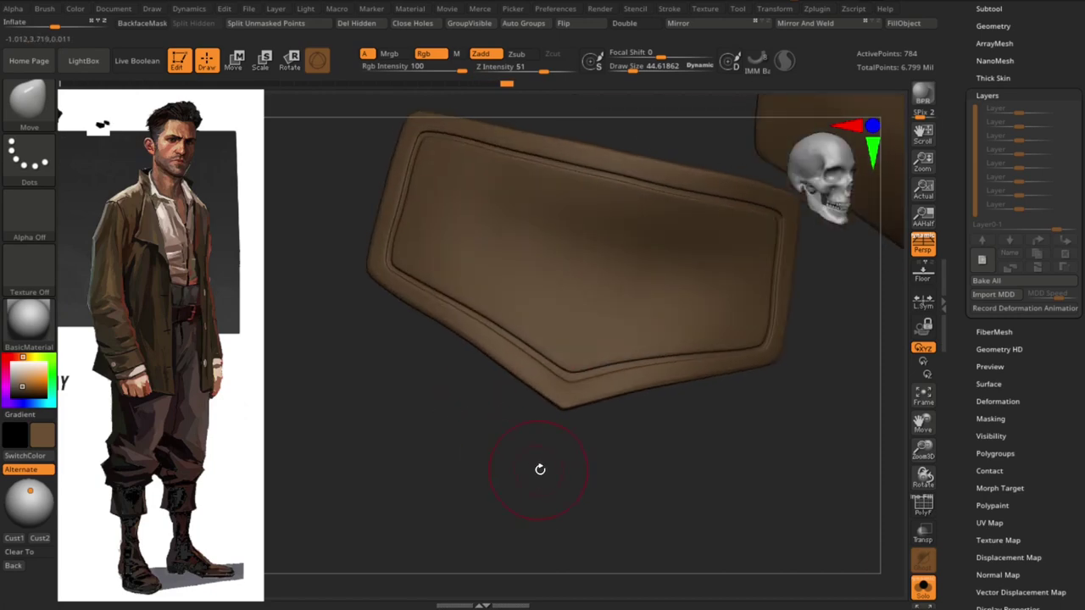
key(b)
key(z)
key(m)
key(shift+f)
key(space)
click(653, 223)
click(615, 359)
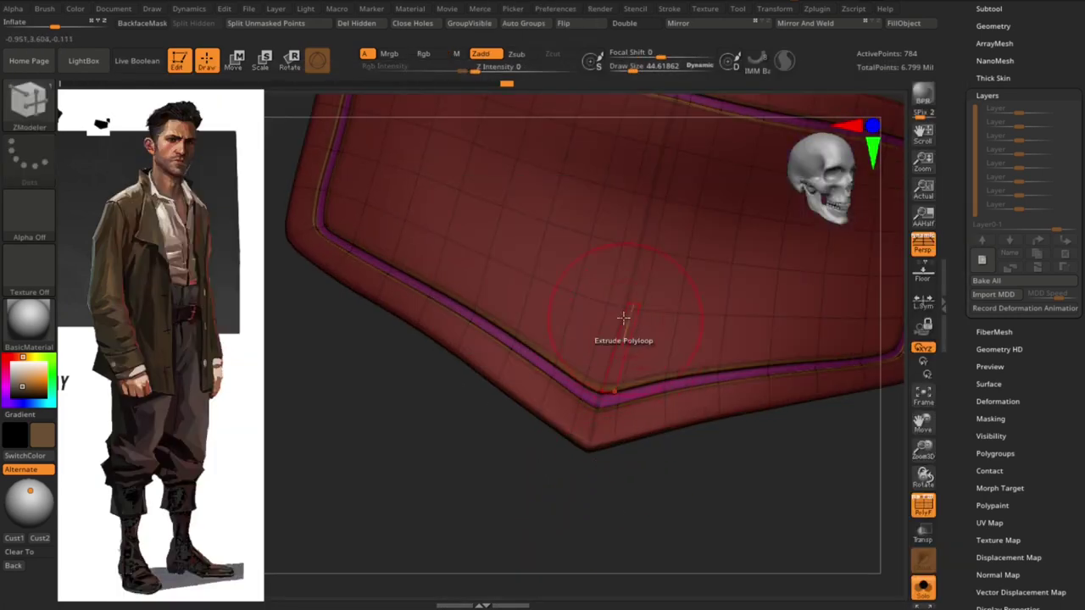
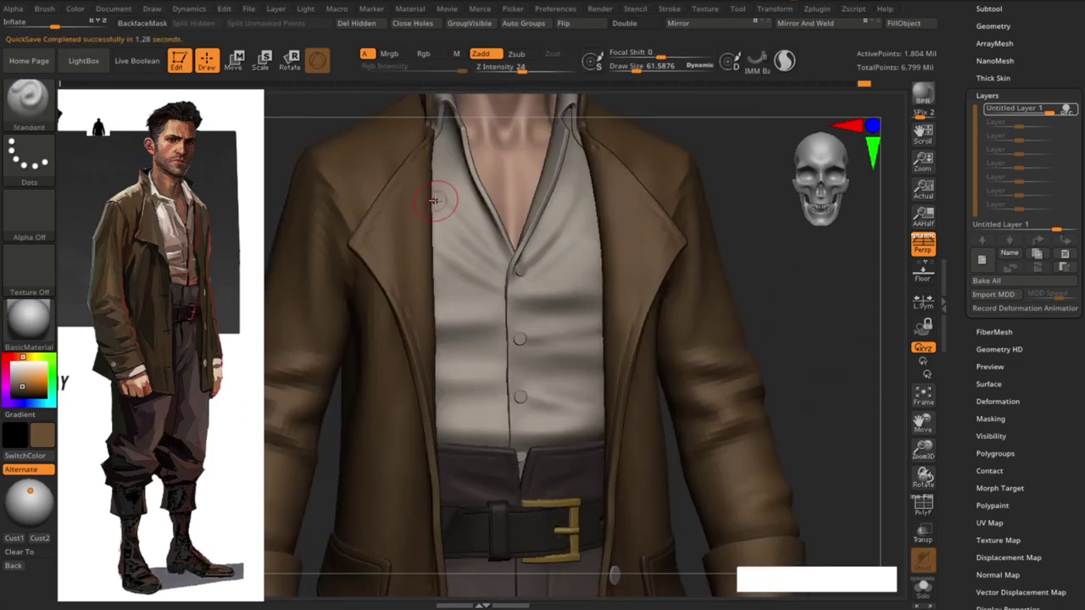
Zoom out to the full character, turn off REC on the active layer, and select the boots subtool
alt+right_drag(813, 254, 832, 286)
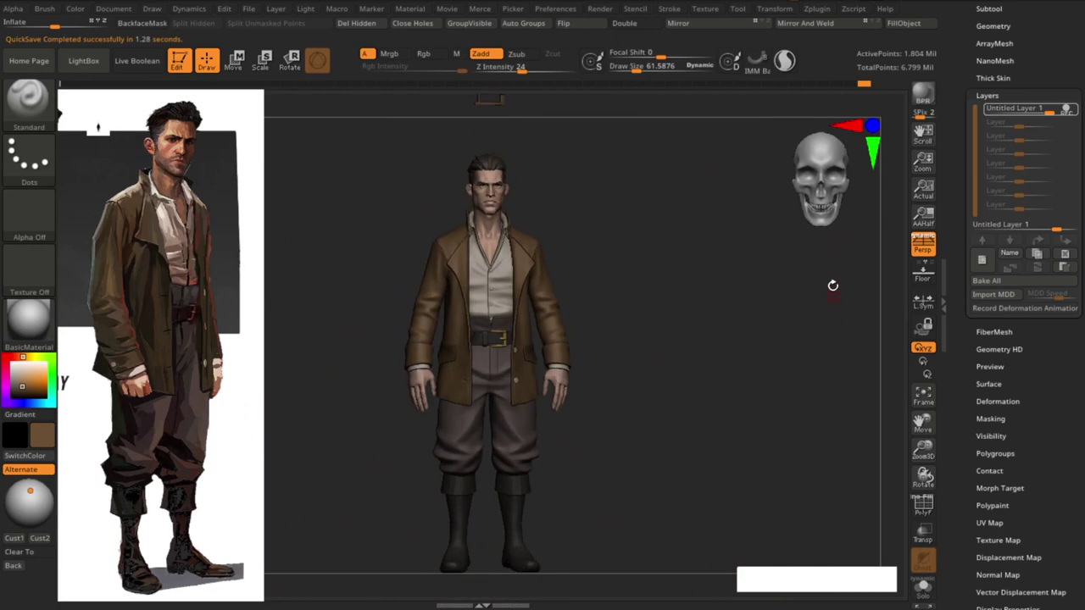
click(1066, 111)
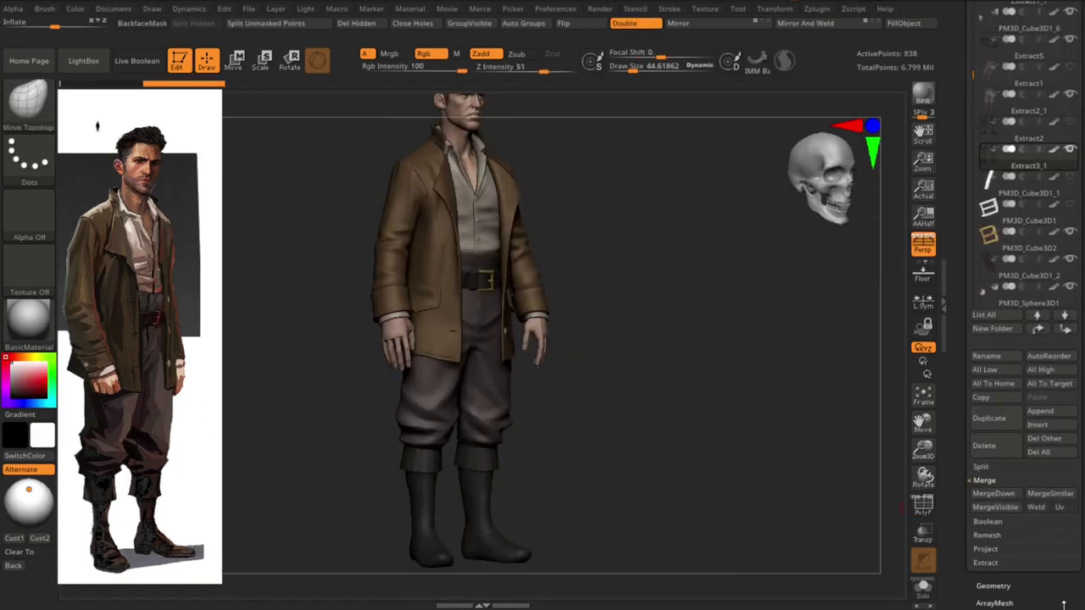
click(988, 314)
Zoom in on the boots beside the concept's legs, with the brush at about 175 and hPolish active
mouse_move(630, 518)
alt+right_down()
mouse_move(626, 457)
mouse_move(700, 450)
mouse_move(690, 356)
alt+right_up()
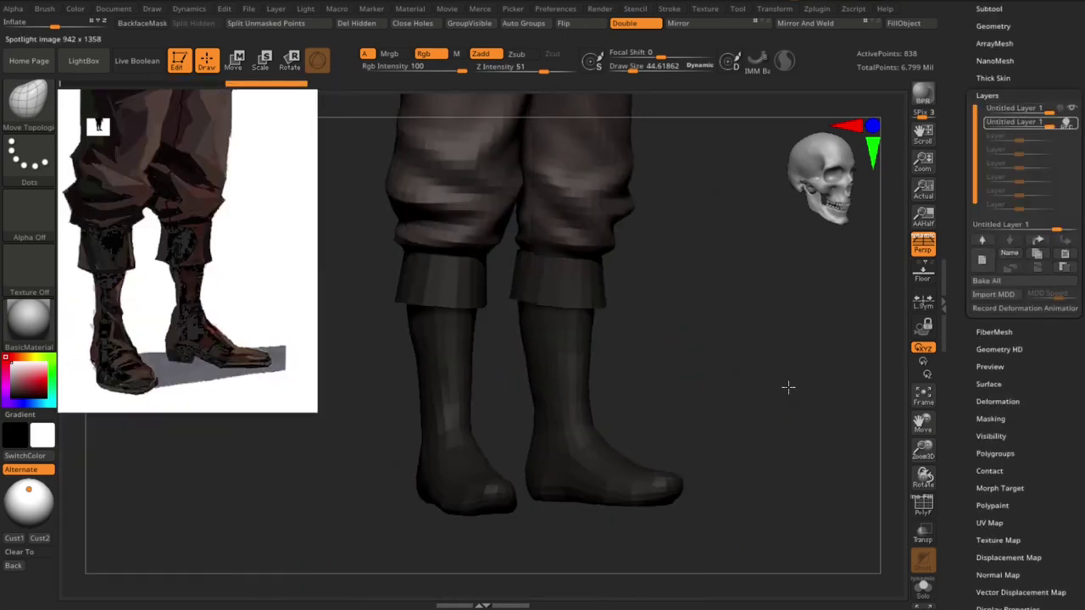
mouse_move(788, 387)
alt+right_down()
mouse_move(787, 412)
mouse_move(775, 376)
alt+right_up()
key(s)
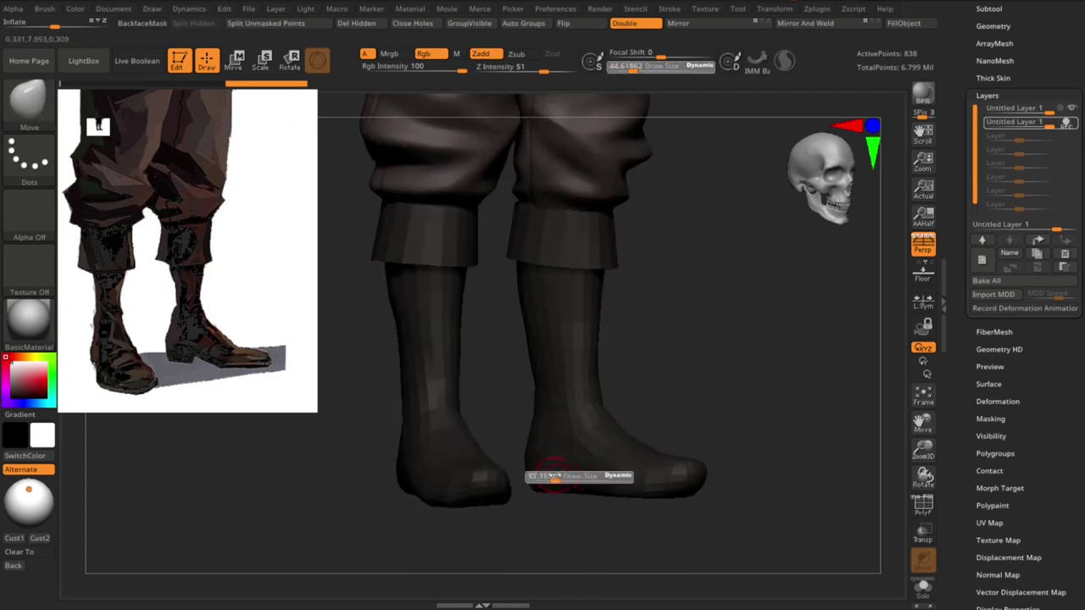
drag(551, 477, 593, 477)
mouse_move(771, 402)
mouse_down()
mouse_move(472, 460)
mouse_move(538, 399)
mouse_move(484, 476)
mouse_move(528, 453)
mouse_move(524, 294)
mouse_up()
key(b)
key(h)
key(p)
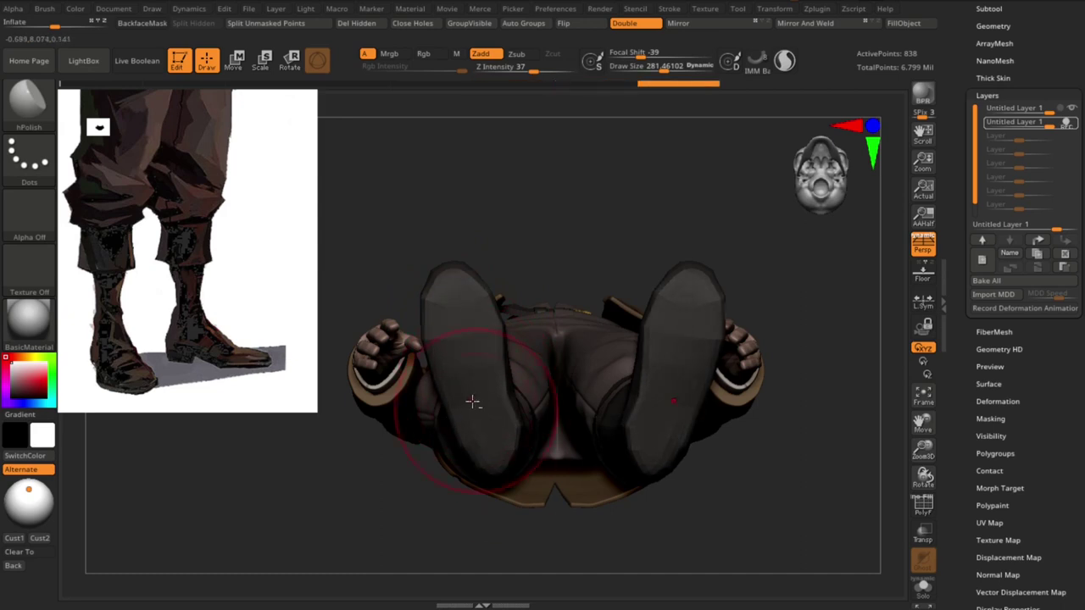
Reshape the boots with the Move brush at draw sizes of about 124, then 77
key(b)
key(m)
key(v)
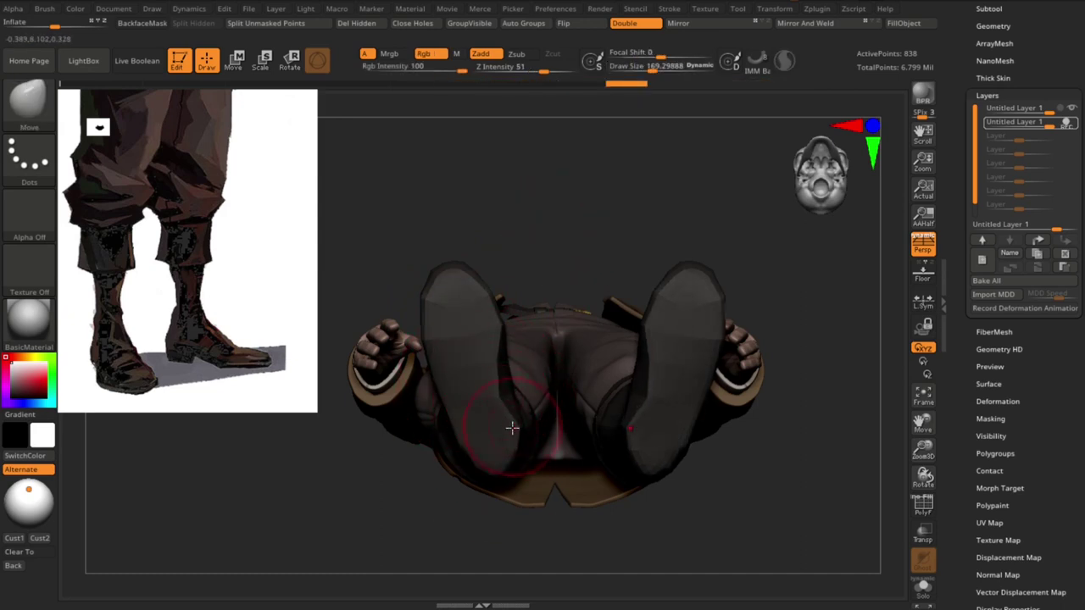
key(s)
drag(512, 447, 510, 458)
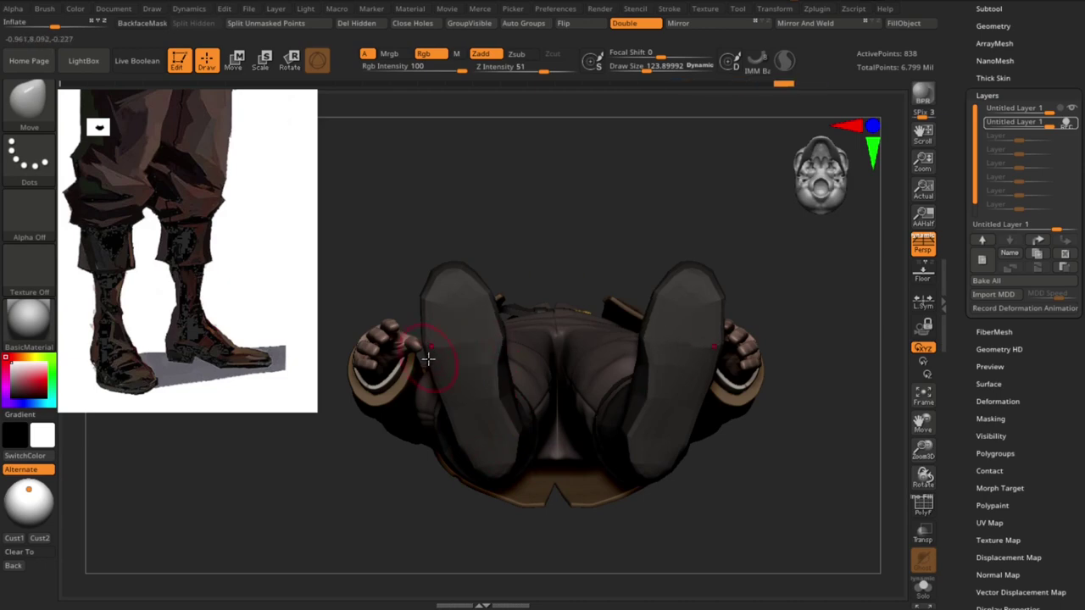
mouse_move(415, 458)
mouse_down()
mouse_move(533, 512)
mouse_move(698, 378)
mouse_up()
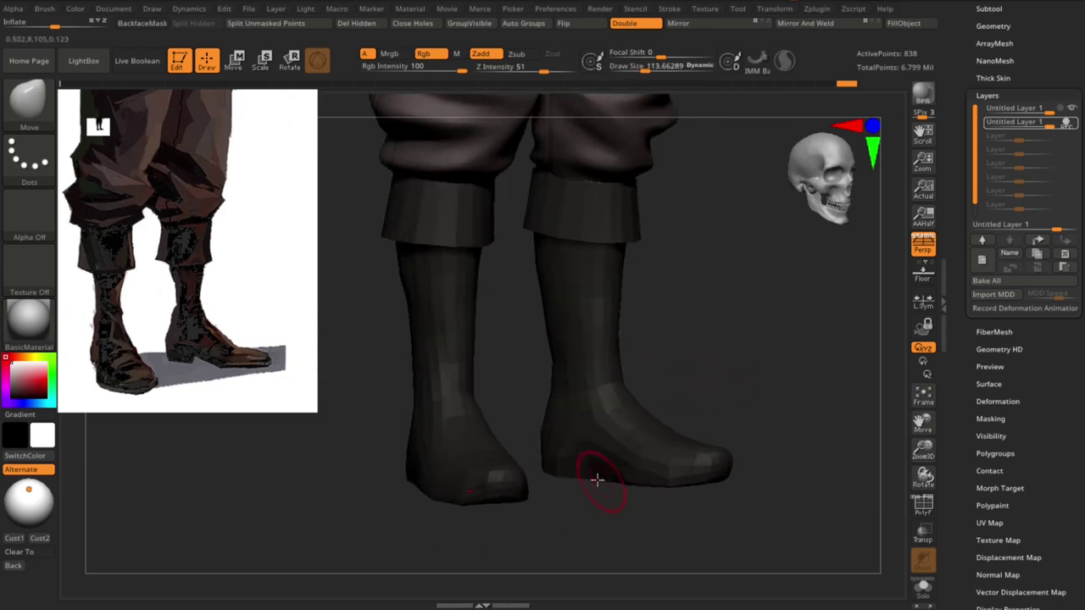
key(s)
mouse_move(593, 514)
mouse_down()
mouse_move(567, 523)
mouse_move(562, 487)
mouse_move(552, 513)
mouse_move(479, 434)
mouse_move(518, 438)
mouse_move(381, 440)
mouse_move(680, 383)
mouse_move(667, 407)
mouse_move(669, 298)
mouse_move(648, 331)
mouse_move(435, 366)
mouse_up()
Check the reshaped boots from several sides, ending in a straight back view
mouse_move(465, 462)
mouse_down()
mouse_move(681, 332)
mouse_move(670, 337)
mouse_move(675, 359)
mouse_move(706, 427)
mouse_move(768, 390)
mouse_move(743, 286)
mouse_move(447, 400)
mouse_move(743, 370)
mouse_up()
drag(617, 393, 630, 399)
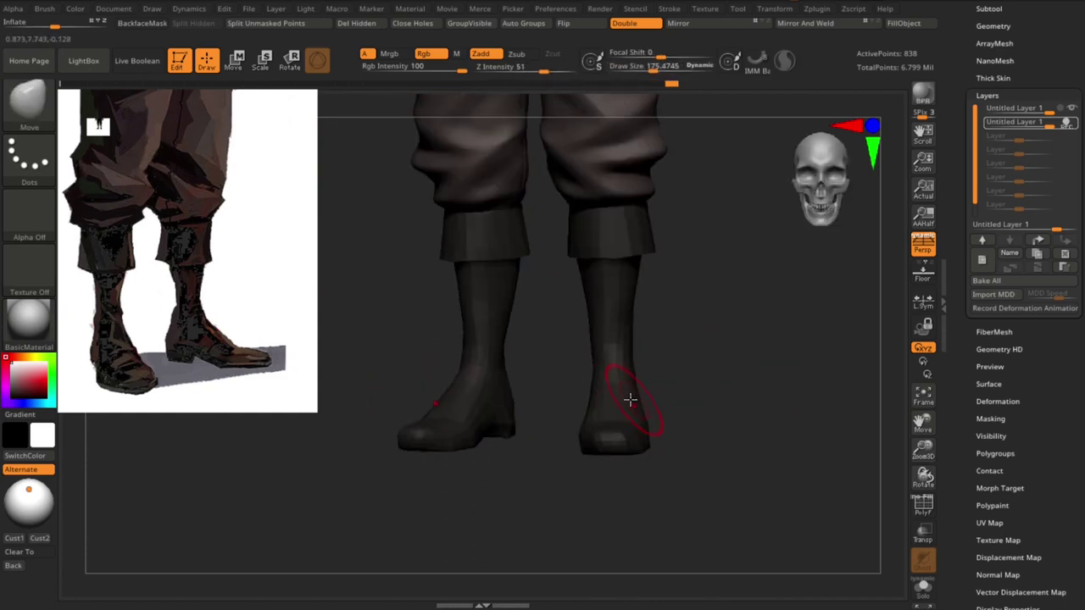
mouse_move(620, 336)
mouse_down()
mouse_move(433, 337)
mouse_move(470, 416)
mouse_move(794, 368)
mouse_move(521, 449)
mouse_up()
mouse_move(546, 501)
mouse_down()
mouse_move(534, 453)
mouse_move(516, 482)
mouse_move(520, 457)
mouse_move(726, 368)
mouse_move(726, 339)
mouse_up()
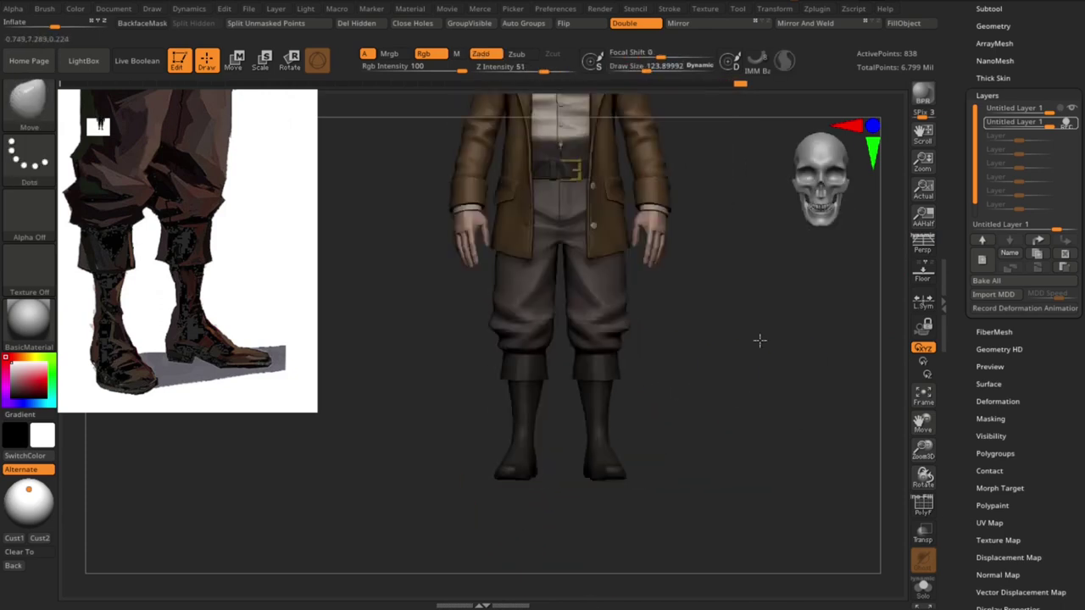
Frame the character in perspective and use Spotlight to rescale the reference to the whole concept figure
key(f)
key(p)
key(z)
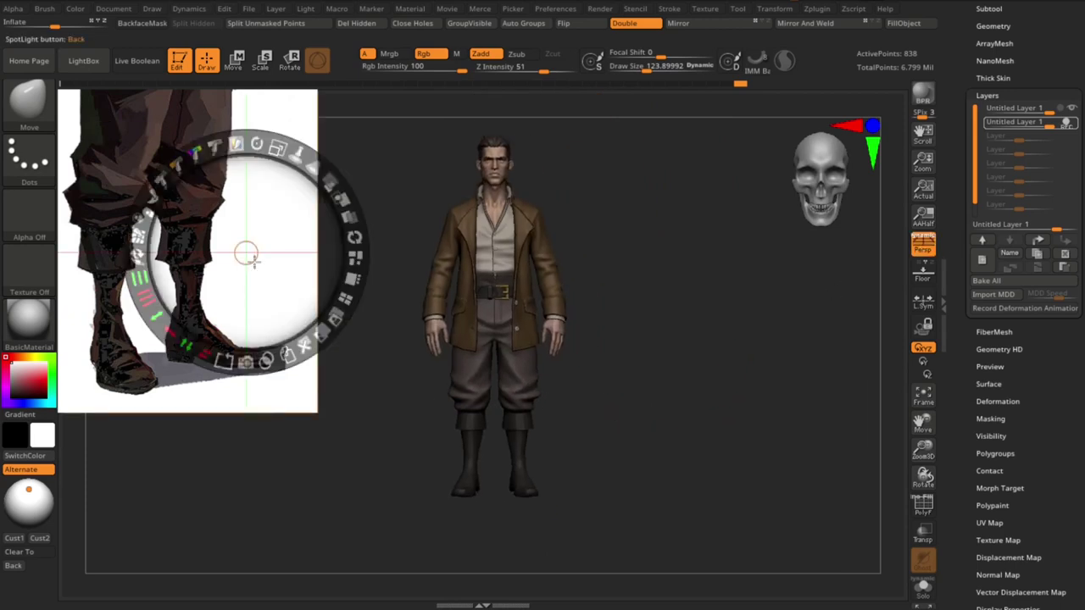
mouse_move(242, 249)
mouse_down()
mouse_move(258, 441)
mouse_move(225, 450)
mouse_up()
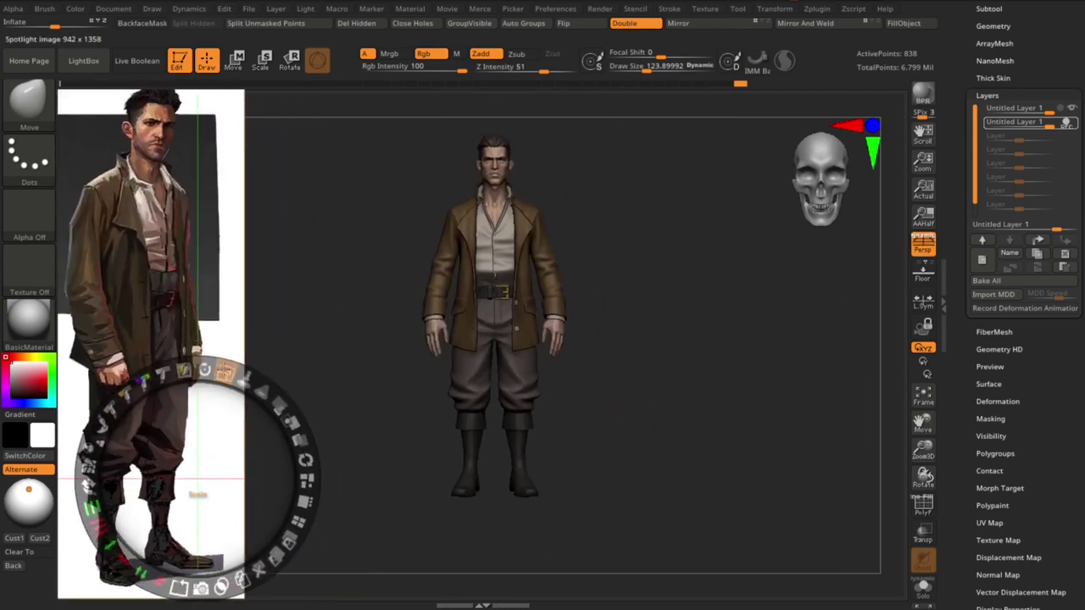
key(z)
mouse_move(562, 409)
mouse_down()
mouse_move(694, 415)
mouse_move(511, 375)
mouse_up()
Activate the Move Topological brush and orbit from an exact front view around to the back
key(b)
key(m)
key(t)
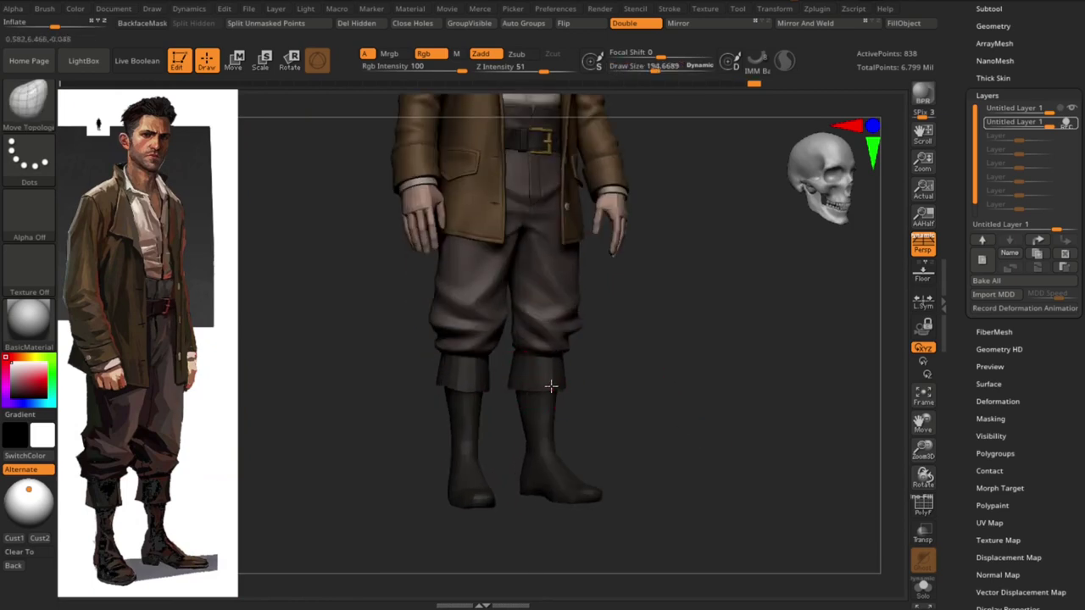
shift+drag(459, 388, 520, 379)
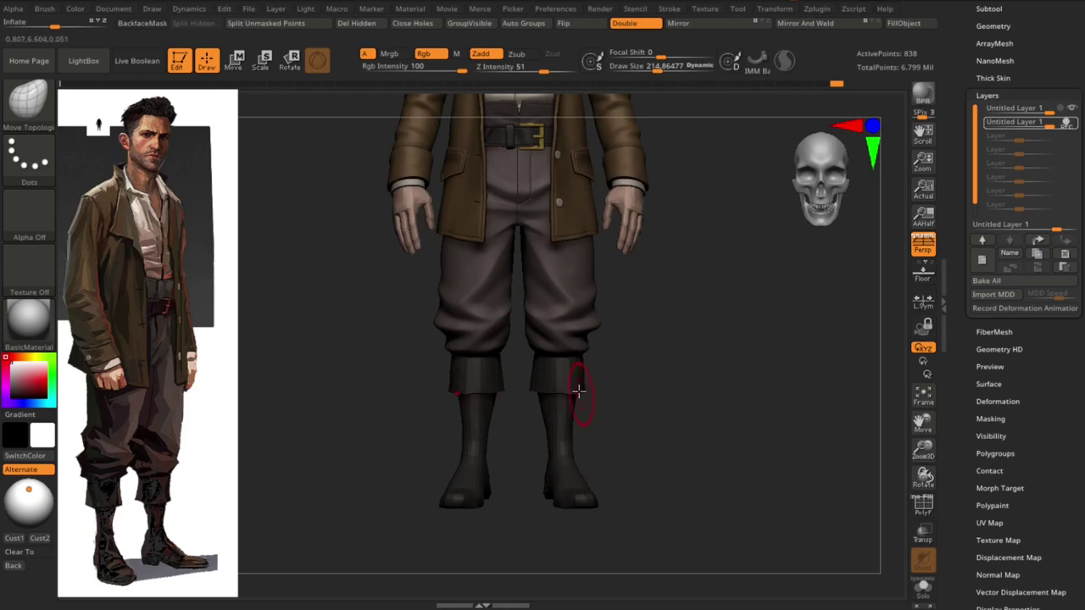
mouse_move(559, 384)
mouse_down()
mouse_move(819, 392)
mouse_move(717, 415)
mouse_move(777, 309)
mouse_move(773, 368)
mouse_move(734, 364)
mouse_up()
Solo the boots, tilt them to a top view, and set the brush to about 129
click(932, 598)
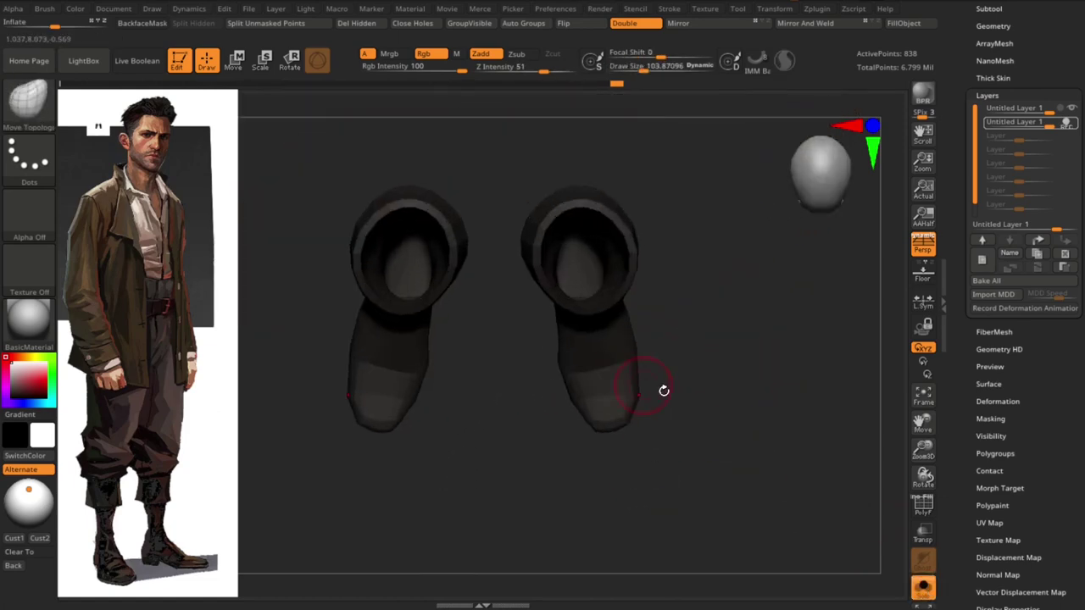
mouse_move(576, 401)
mouse_down()
mouse_move(695, 463)
mouse_move(661, 429)
mouse_up()
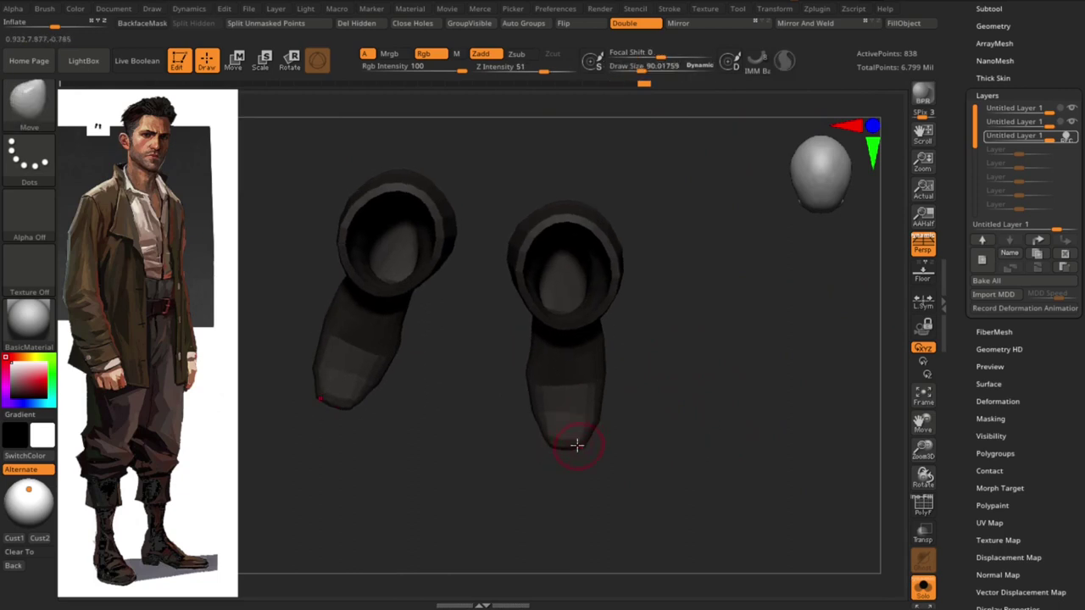
key(bracketright)
key(s)
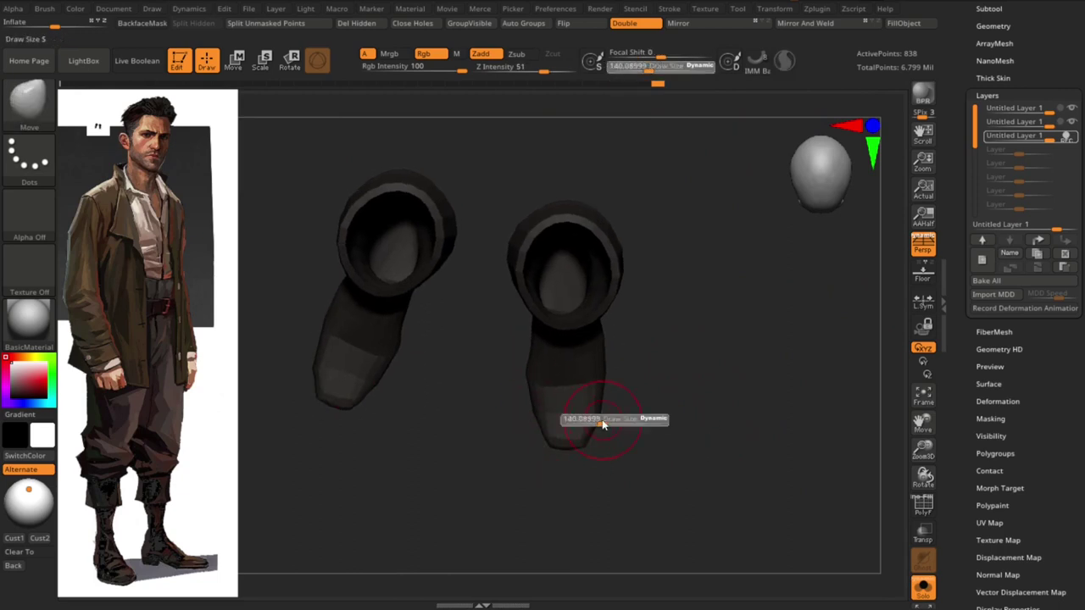
key(s)
drag(606, 361, 606, 365)
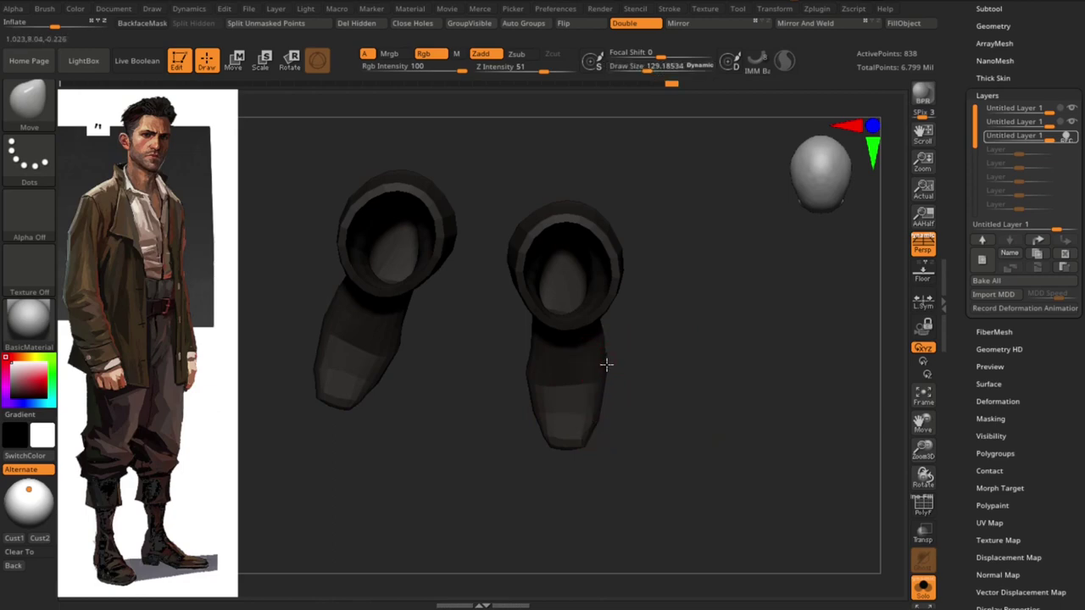
Refine the boots with the brush reduced to about 114 and smaller, ending on a front view
key(s)
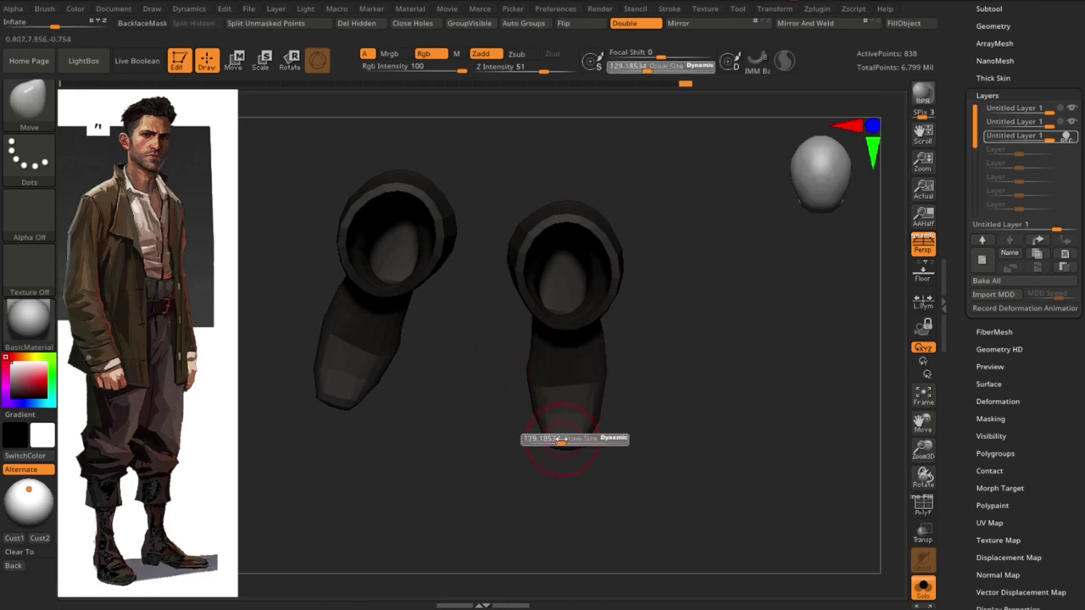
drag(576, 440, 552, 444)
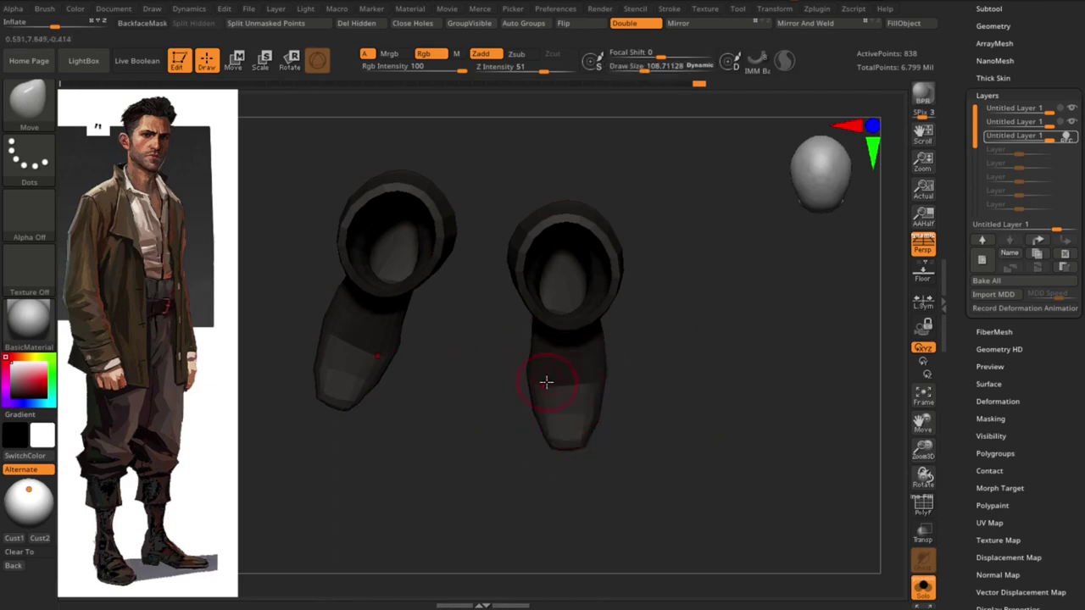
key(s)
drag(573, 449, 559, 437)
mouse_move(613, 370)
mouse_down()
mouse_move(511, 438)
mouse_move(703, 405)
mouse_move(698, 449)
mouse_move(649, 337)
mouse_move(739, 455)
mouse_move(721, 274)
mouse_move(460, 302)
mouse_up()
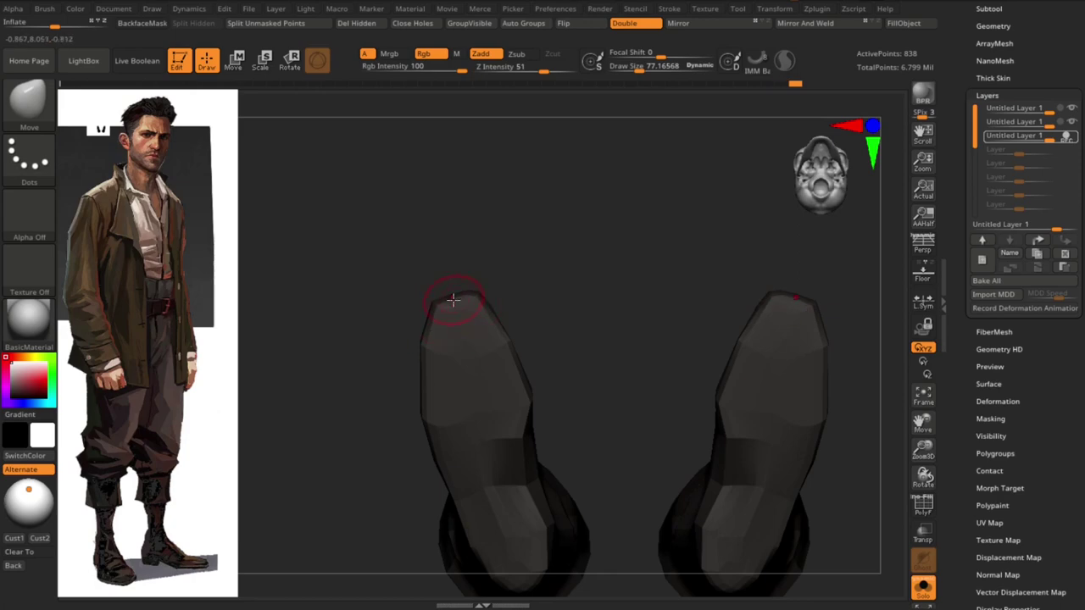
mouse_move(518, 455)
mouse_down()
mouse_move(596, 293)
mouse_move(569, 368)
mouse_move(576, 445)
mouse_move(713, 410)
mouse_move(707, 395)
mouse_move(746, 404)
mouse_move(582, 400)
mouse_move(606, 395)
mouse_move(701, 413)
mouse_move(519, 422)
mouse_move(670, 409)
mouse_move(625, 438)
mouse_move(560, 540)
mouse_move(562, 520)
mouse_up()
Turn Solo off, frame the character, enlarge the brush to about 229, and inspect the boots from below
click(924, 587)
key(f)
key(s)
key(s)
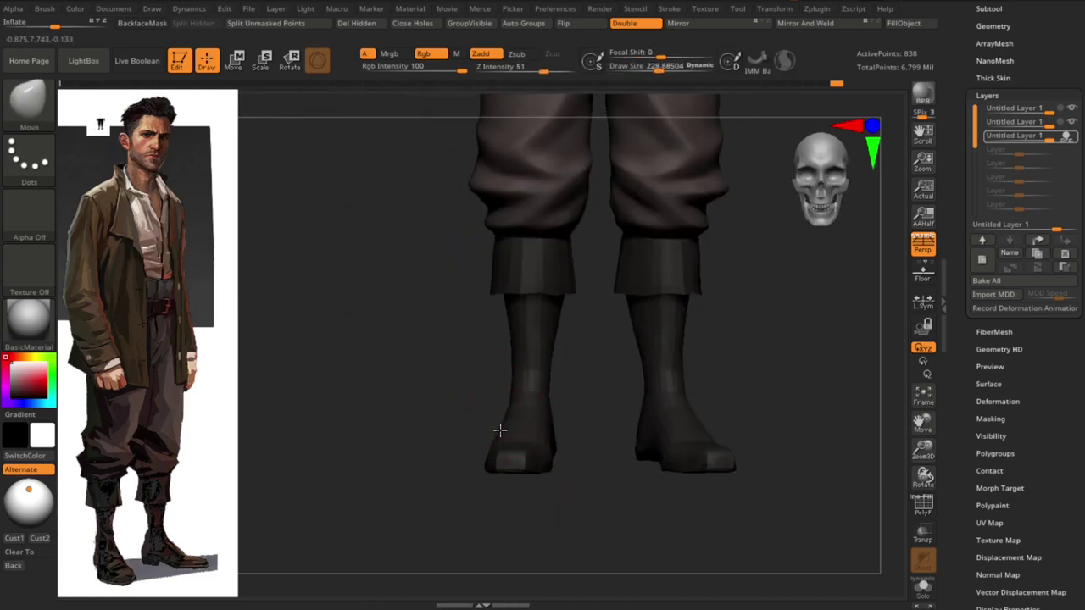
mouse_move(497, 411)
mouse_down()
mouse_move(467, 450)
mouse_move(382, 493)
mouse_move(356, 381)
mouse_move(370, 411)
mouse_move(690, 448)
mouse_move(671, 395)
mouse_move(656, 458)
mouse_move(644, 450)
mouse_move(649, 497)
mouse_move(625, 461)
mouse_up()
key(s)
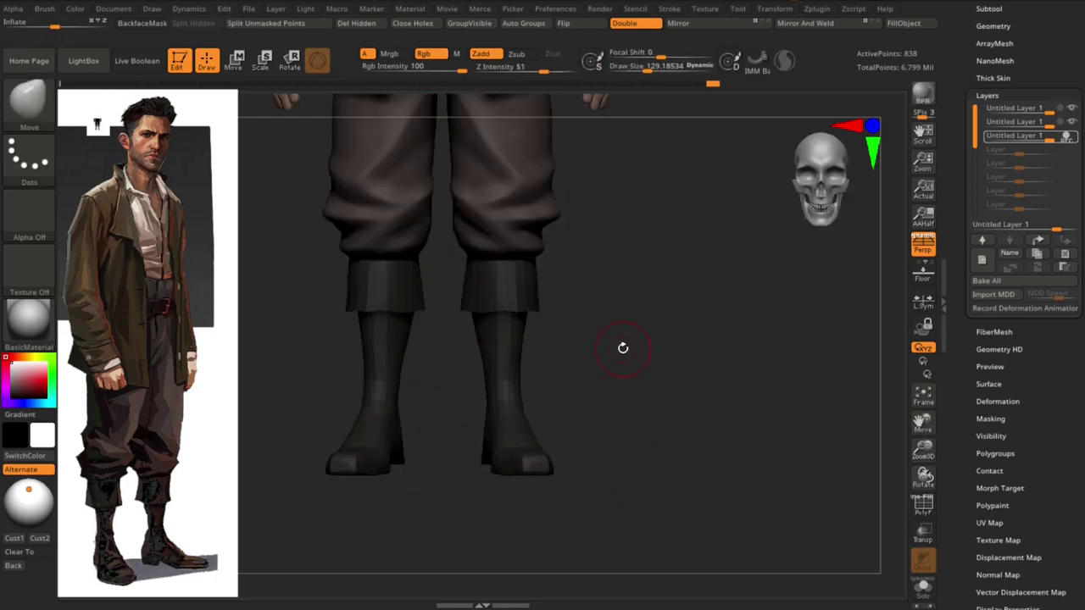
key(w)
mouse_move(625, 461)
mouse_down()
mouse_move(731, 427)
mouse_move(558, 364)
mouse_up()
mouse_move(541, 469)
mouse_down()
mouse_move(704, 441)
mouse_move(653, 389)
mouse_move(641, 211)
mouse_move(616, 186)
mouse_move(472, 325)
mouse_up()
Give the plane the startup material, tilt it about 14 degrees, show polyframe and transparency, and stretch it taller
key(m)
click(102, 308)
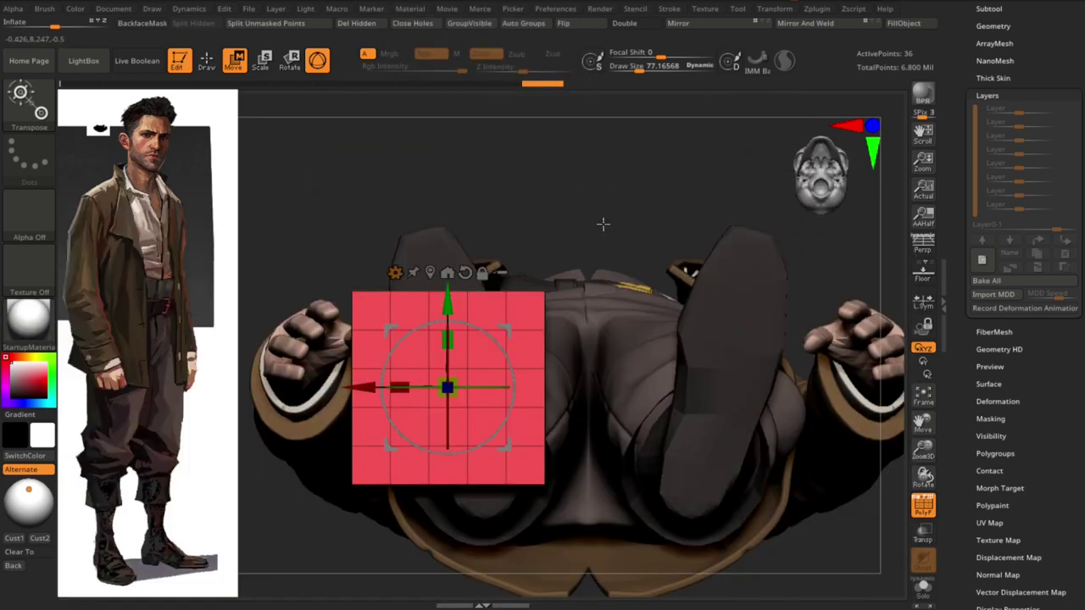
drag(511, 405, 509, 354)
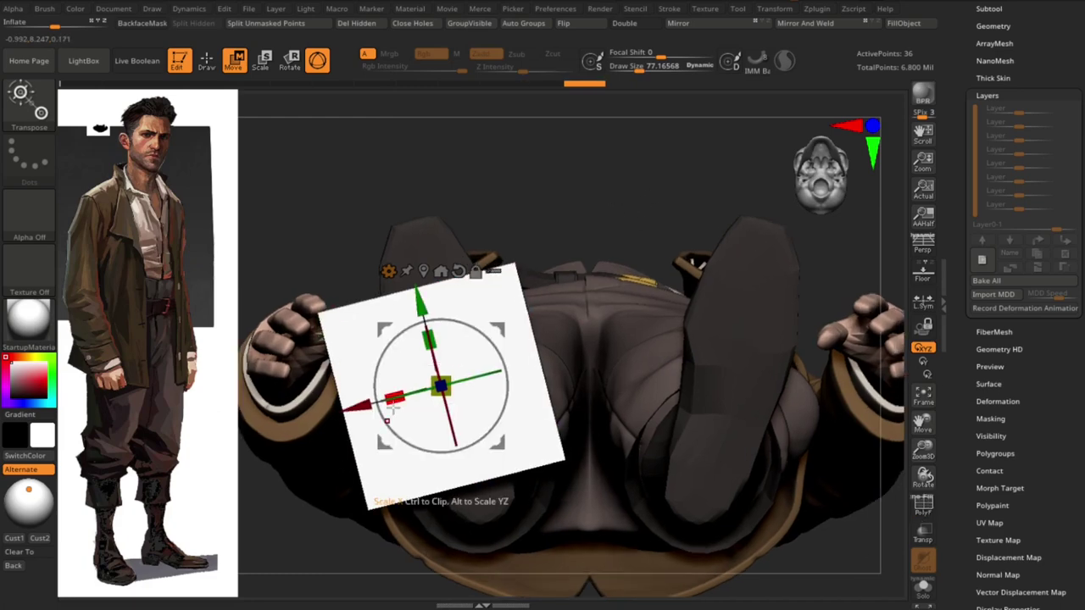
key(shift+f)
click(924, 527)
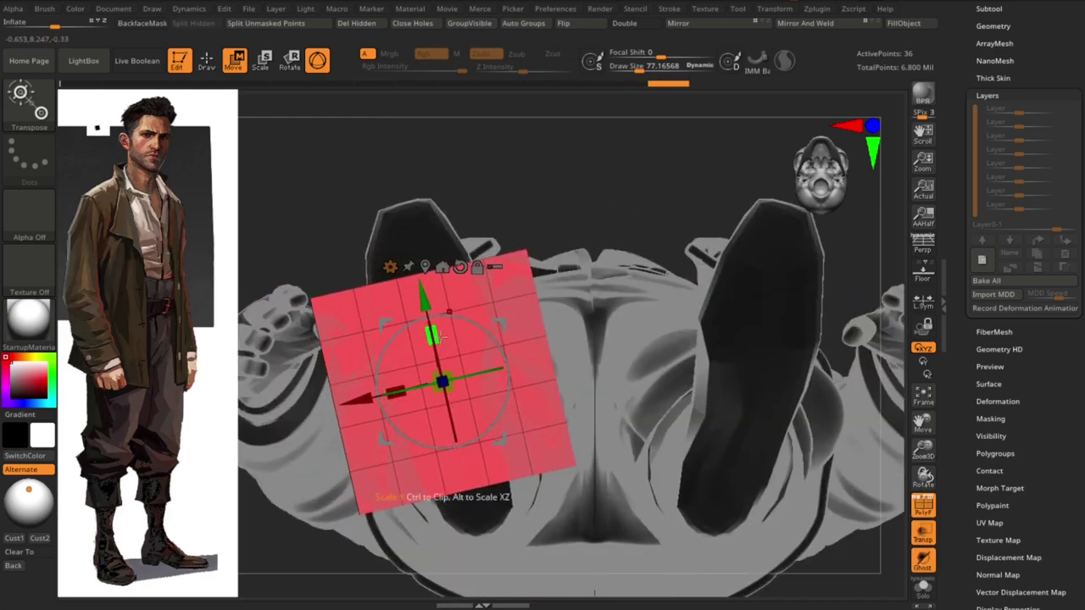
drag(440, 337, 474, 331)
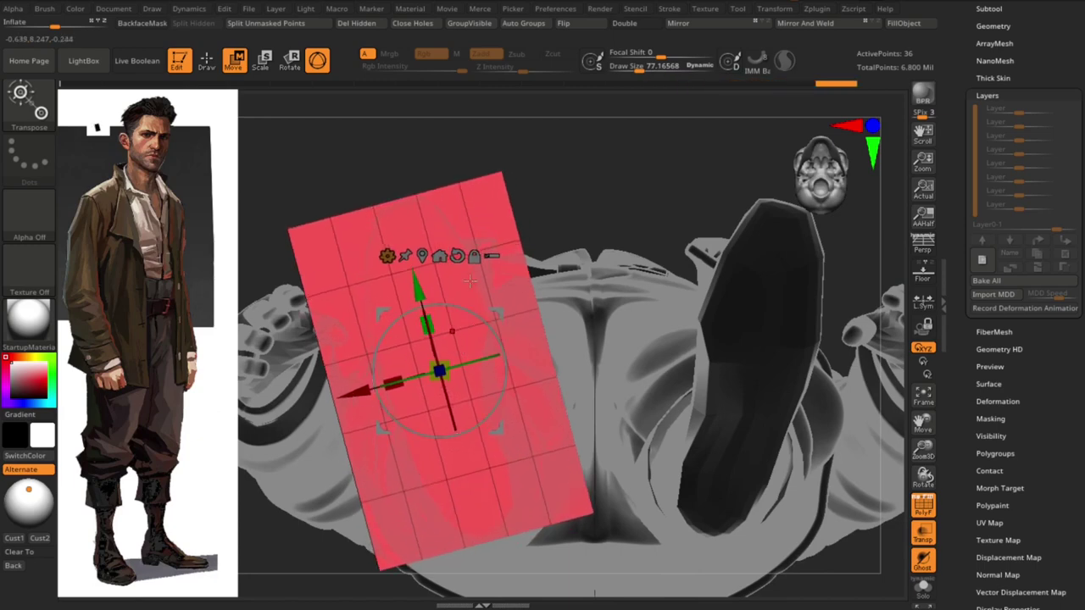
Pull the plane's top vertices with the Move brush, at about size 62, into a notched outline along the left sole
key(q)
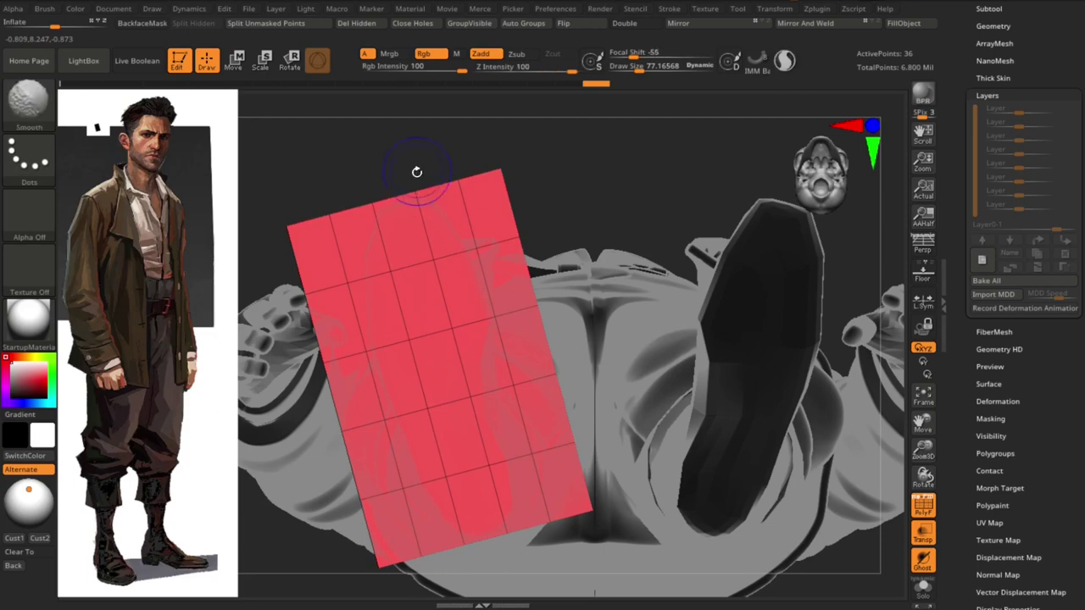
key(shift)
key(bracketleft)
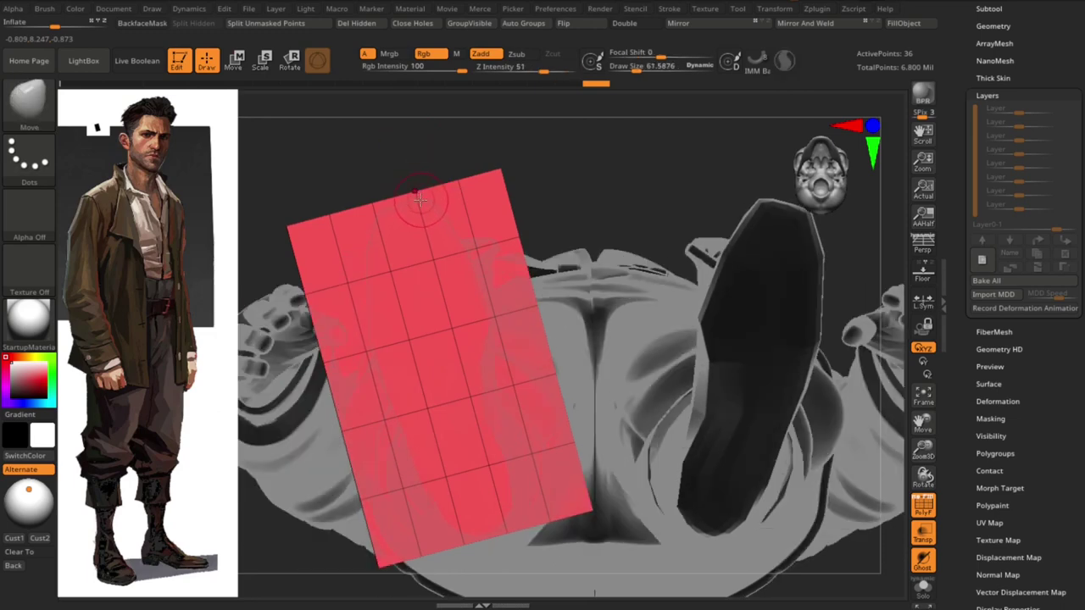
key(bracketright)
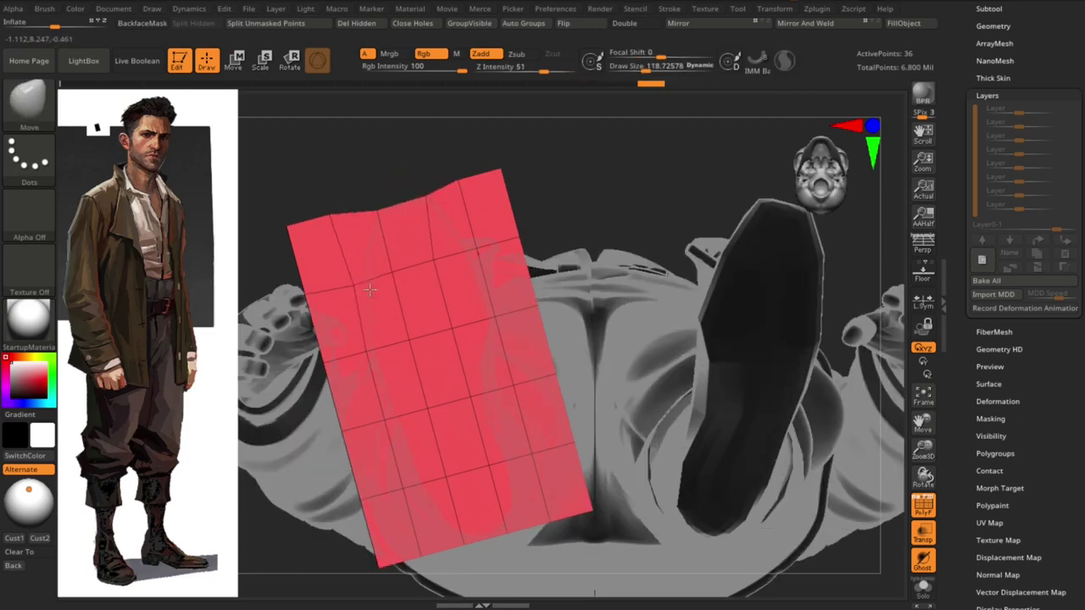
drag(443, 289, 347, 281)
key(bracketleft)
drag(368, 230, 393, 270)
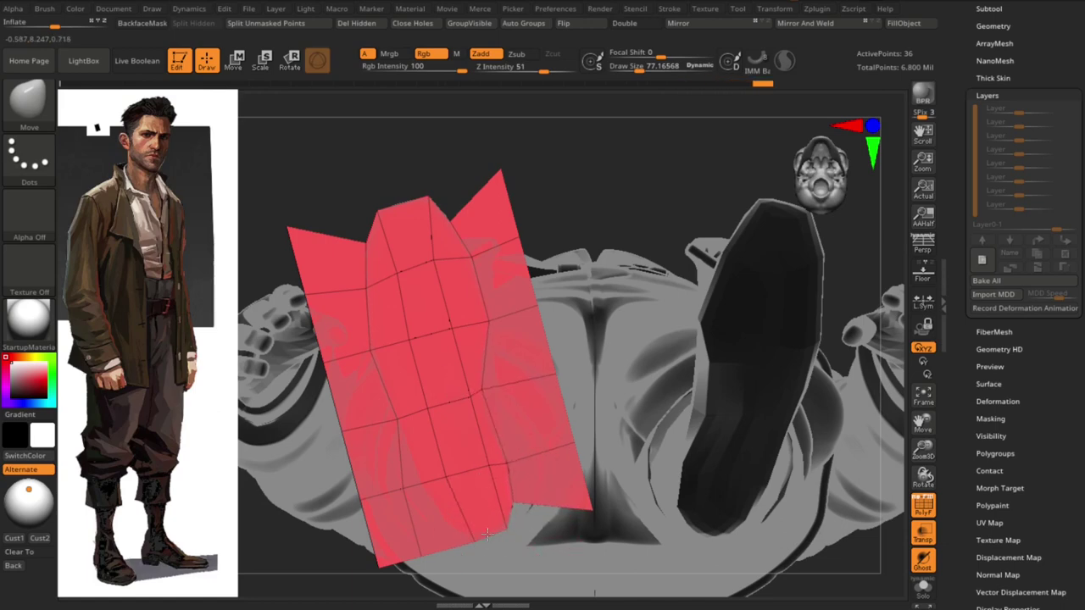
key(s)
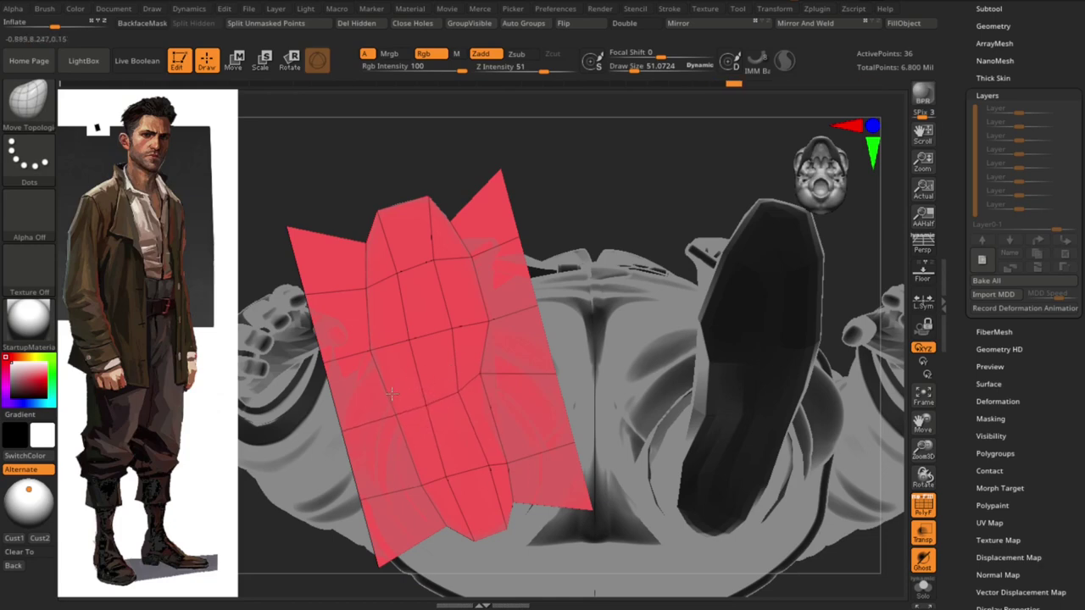
Switch among the ZModeler, Move and Move Topological brushes while working on the plane
key(b)
key(z)
key(m)
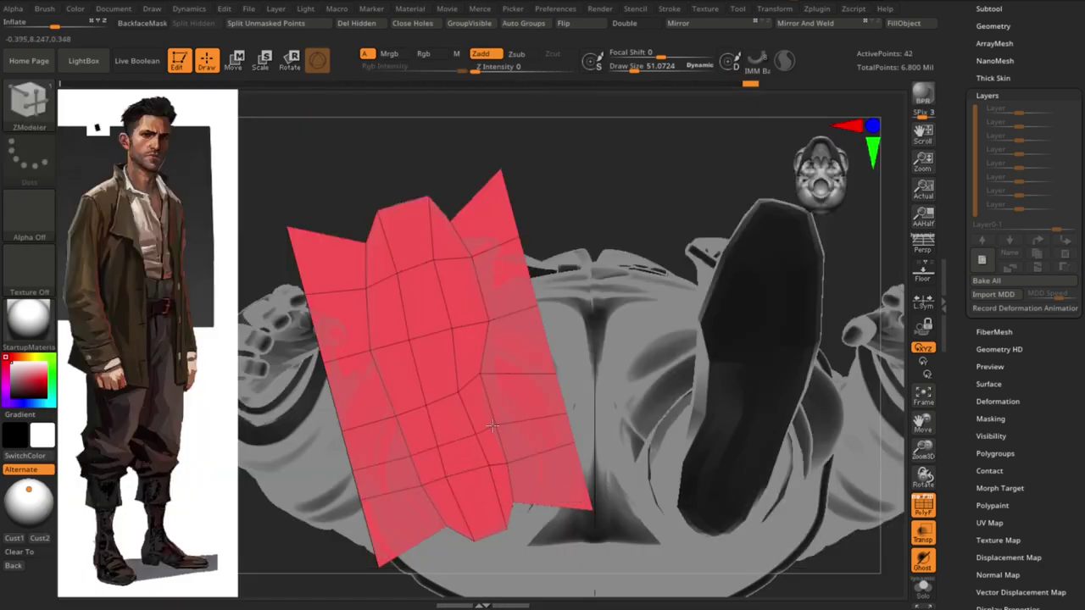
key(b)
key(m)
key(v)
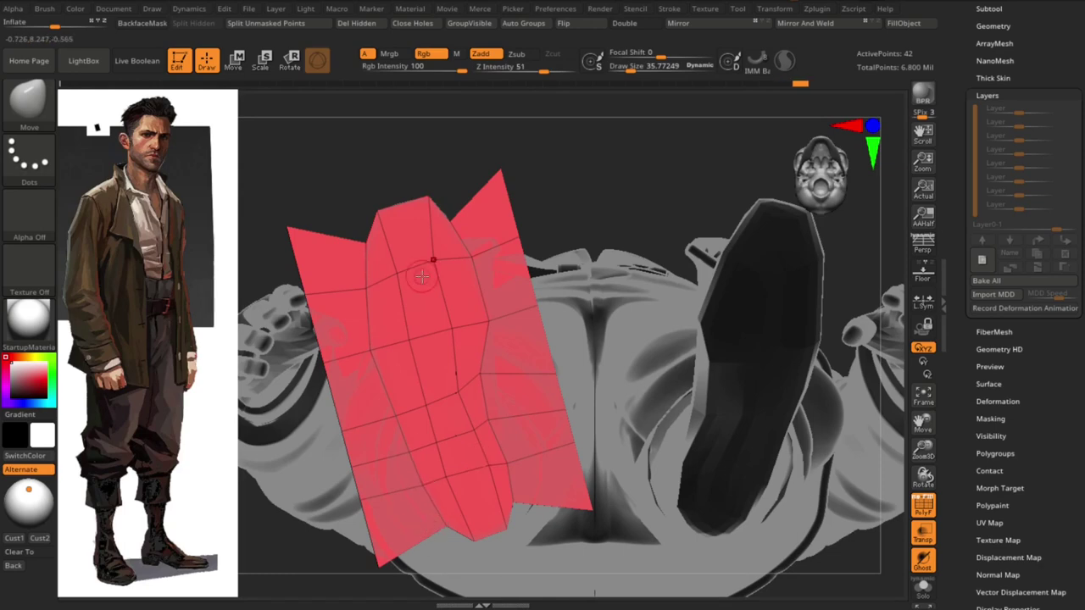
key(b)
key(z)
key(m)
key(b)
key(m)
key(t)
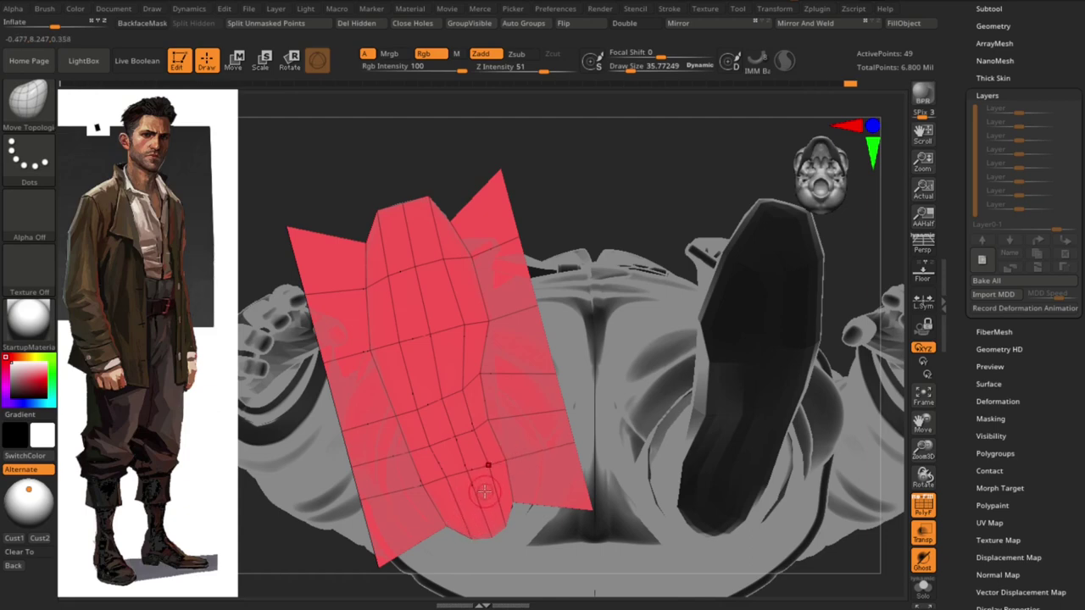
With ZModeler, delete the polygons down the plane's left strip and the leftover flap polyloops
key(b)
key(z)
key(m)
key(space)
click(327, 273)
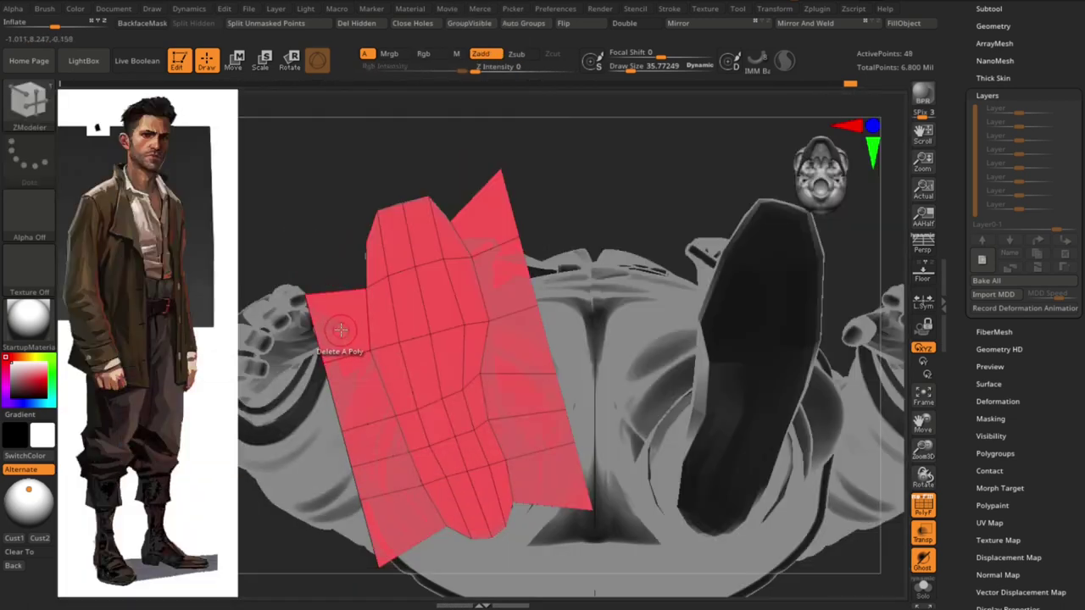
click(340, 330)
click(366, 408)
click(387, 475)
click(403, 526)
key(space)
click(597, 321)
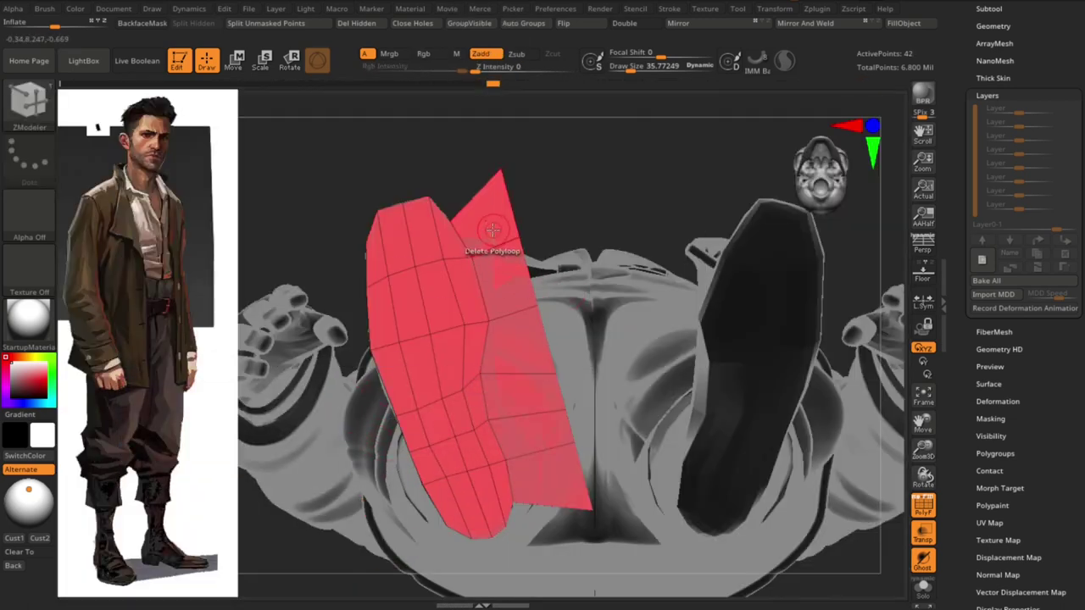
click(493, 230)
Return to the Move brush with a smaller draw size
key(b)
key(m)
key(v)
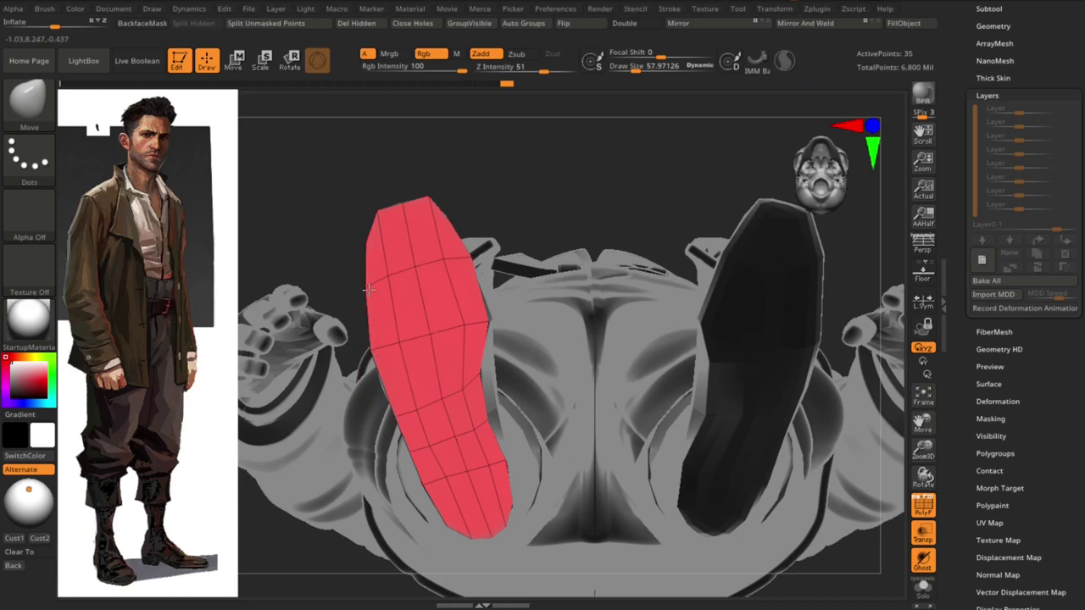
key(s)
click(438, 444)
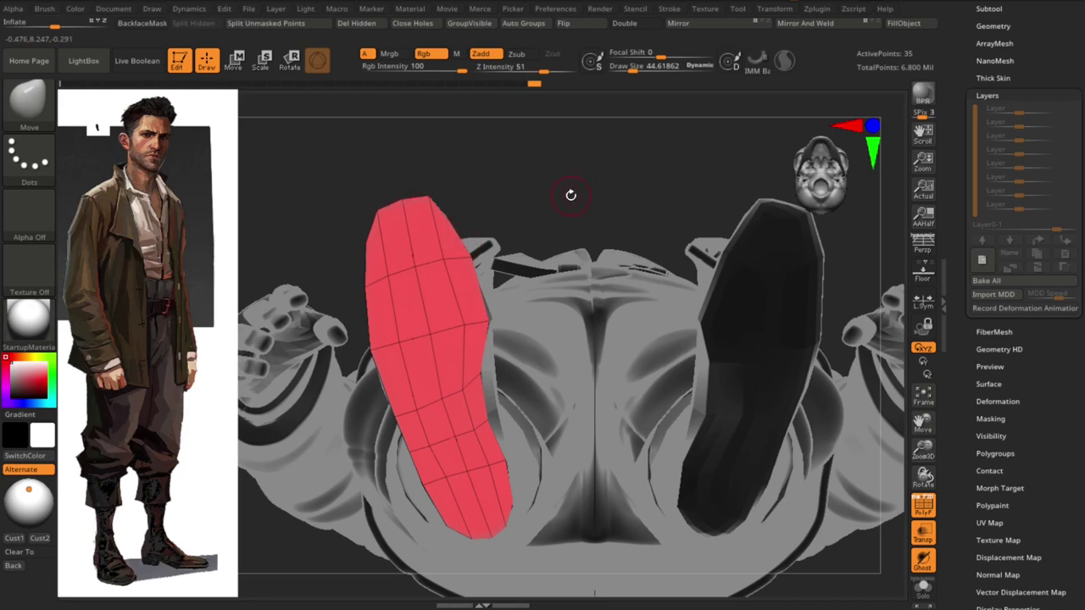
Extrude the sole polyloop with ZModeler to give the strip thickness
drag(571, 195, 584, 449)
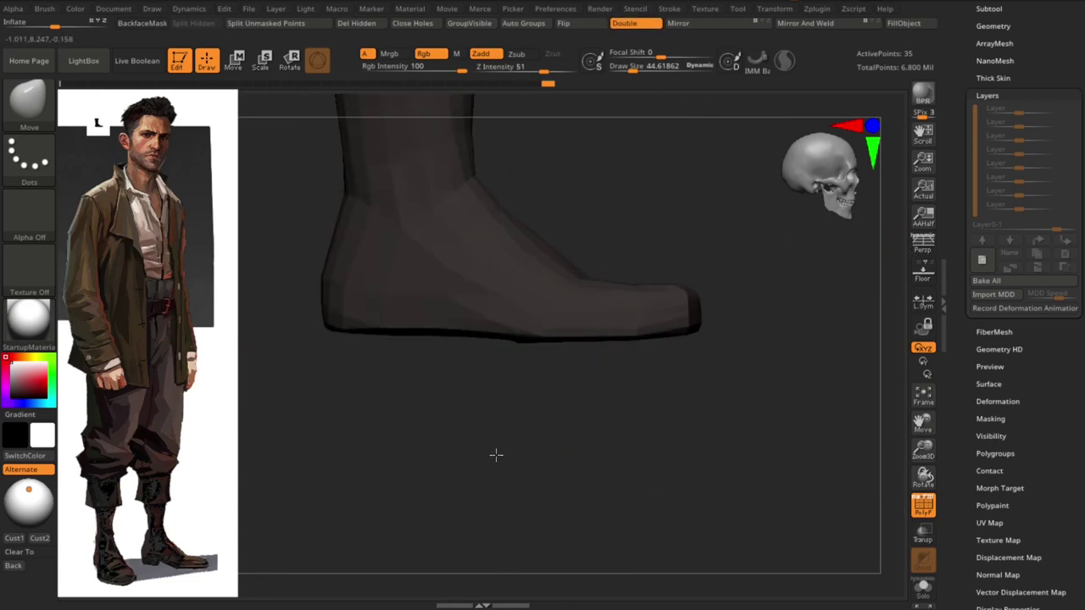
key(w)
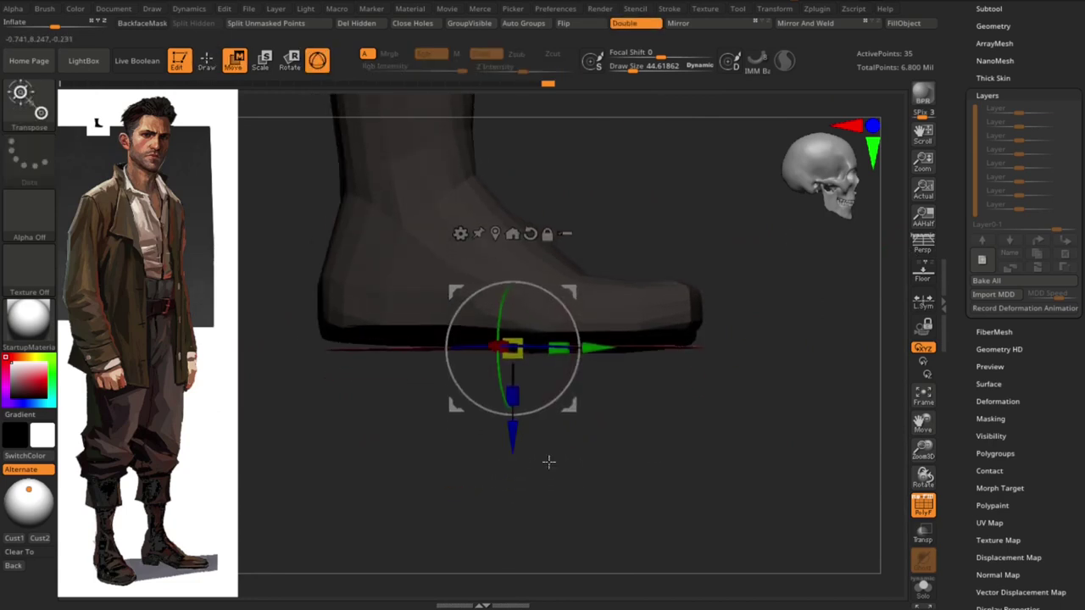
mouse_move(549, 461)
mouse_down()
mouse_move(628, 506)
mouse_move(715, 487)
mouse_move(658, 518)
mouse_move(515, 489)
mouse_move(605, 497)
mouse_move(701, 235)
mouse_move(690, 122)
mouse_move(654, 356)
mouse_move(772, 346)
mouse_move(683, 461)
mouse_move(698, 455)
mouse_move(732, 477)
mouse_move(738, 367)
mouse_up()
key(q)
key(b)
key(z)
key(m)
key(space)
click(464, 197)
Mask the heel end and tilt the sole's toe upward with the Transpose gizmo
key(b)
key(m)
key(v)
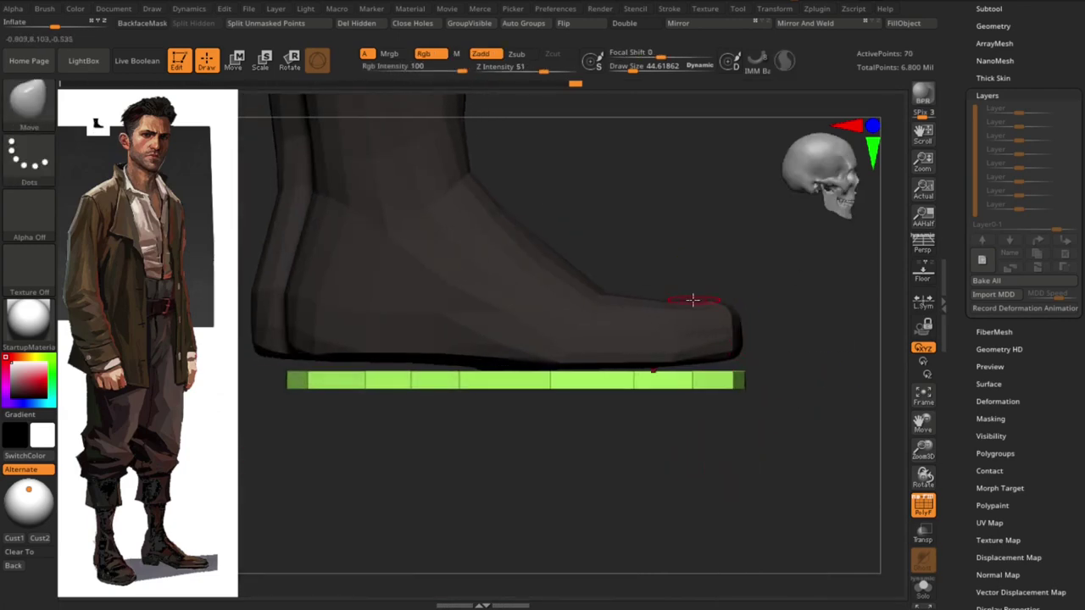
key(w)
click(656, 336)
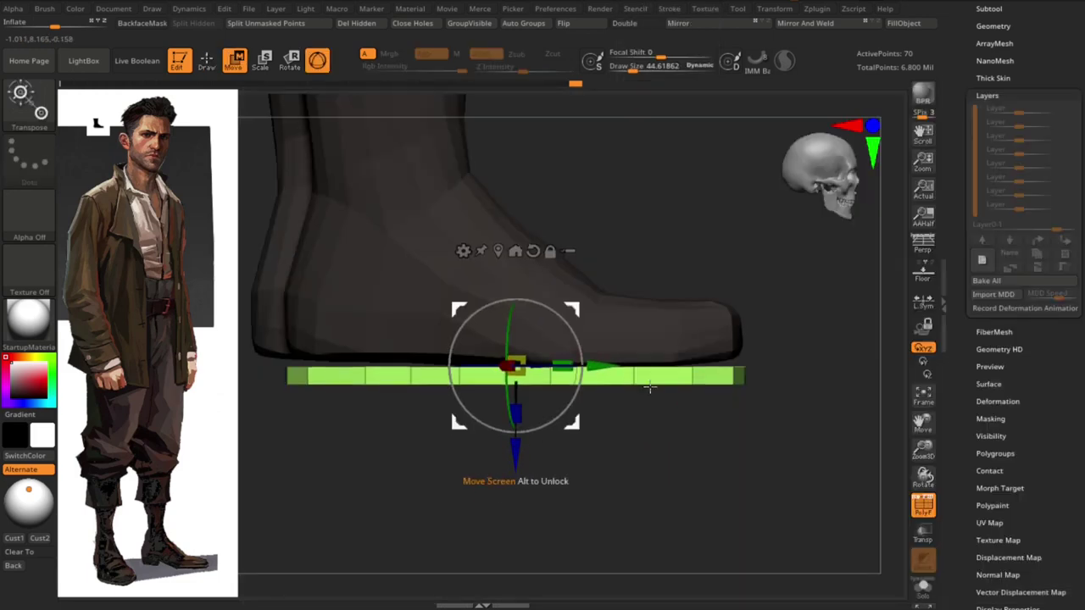
ctrl+drag(697, 255, 748, 436)
ctrl+click(748, 436)
drag(514, 454, 513, 447)
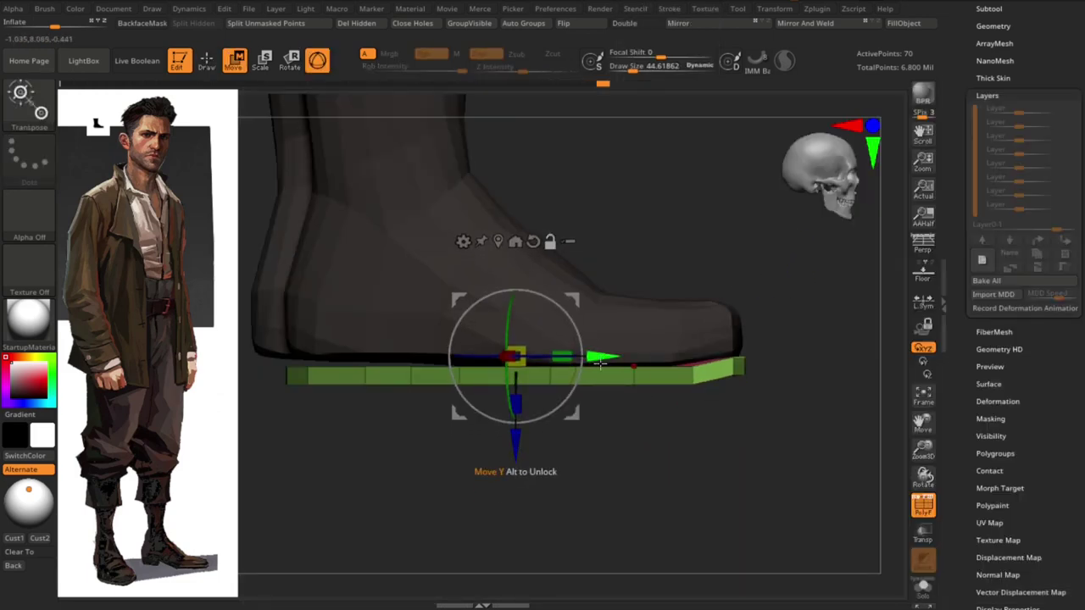
mouse_move(823, 455)
mouse_down()
mouse_move(775, 497)
mouse_move(819, 484)
mouse_move(763, 509)
mouse_move(811, 492)
mouse_up()
mouse_move(746, 403)
mouse_down()
mouse_move(745, 381)
mouse_move(661, 482)
mouse_move(780, 477)
mouse_move(755, 452)
mouse_move(731, 477)
mouse_move(515, 465)
mouse_up()
Mask the heel and sole area and lower the sole with Transpose to sit under the boot
key(q)
mouse_move(516, 313)
ctrl+mouse_down()
mouse_move(499, 431)
mouse_move(627, 473)
mouse_move(476, 447)
ctrl+mouse_up()
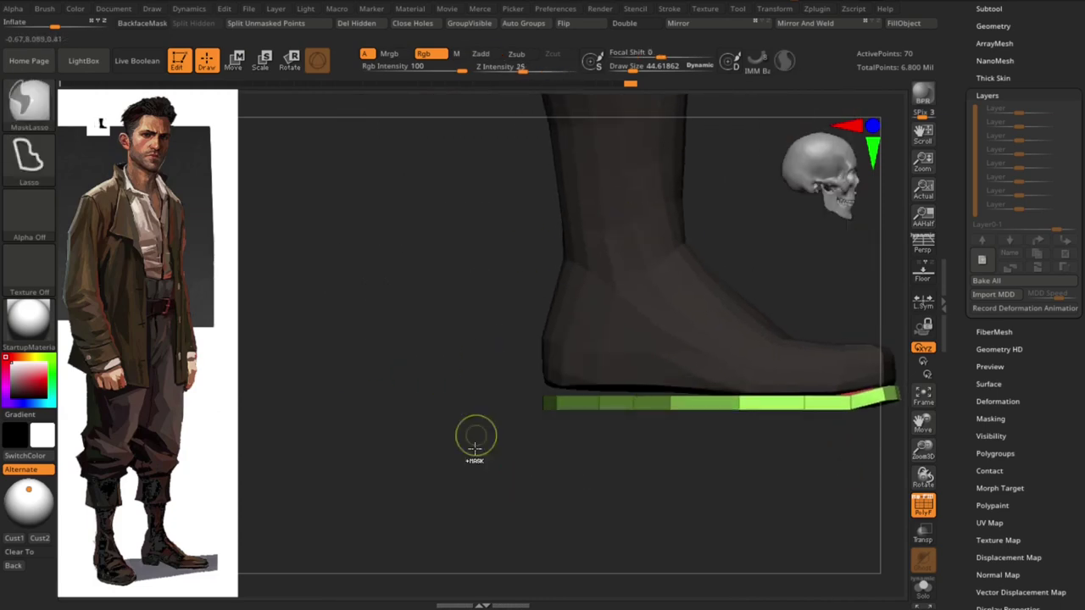
key(w)
mouse_move(725, 363)
mouse_down()
mouse_move(673, 484)
mouse_move(584, 537)
mouse_move(480, 295)
mouse_up()
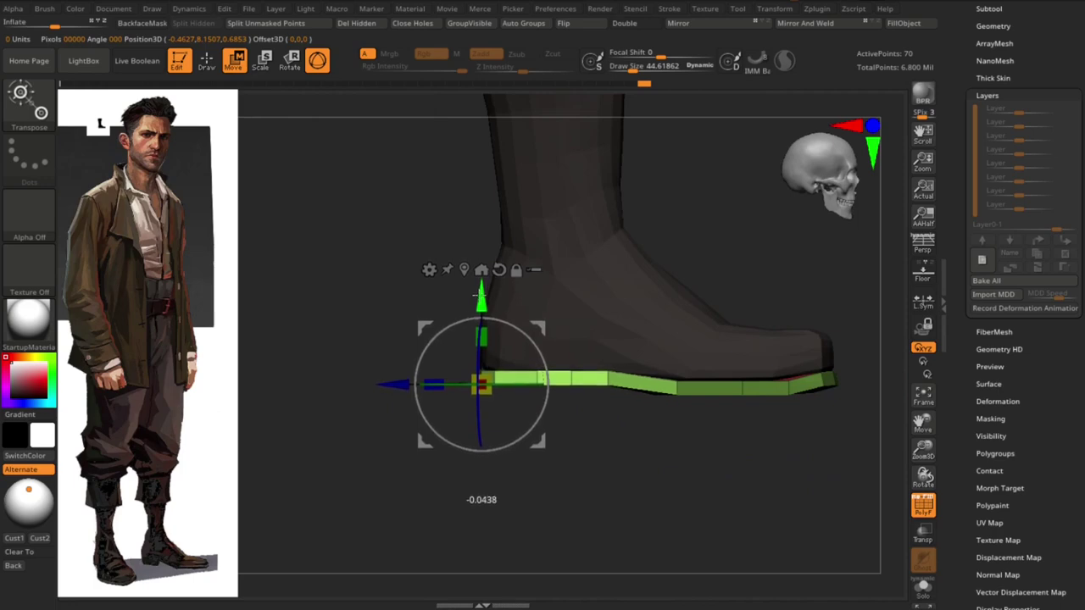
mouse_move(639, 501)
mouse_down()
mouse_move(704, 518)
mouse_move(749, 349)
mouse_move(717, 437)
mouse_move(788, 364)
mouse_move(741, 406)
mouse_move(658, 417)
mouse_move(717, 467)
mouse_move(686, 455)
mouse_move(666, 472)
mouse_move(594, 387)
mouse_move(653, 432)
mouse_move(673, 429)
mouse_move(578, 418)
mouse_up()
key(q)
alt+click(593, 387)
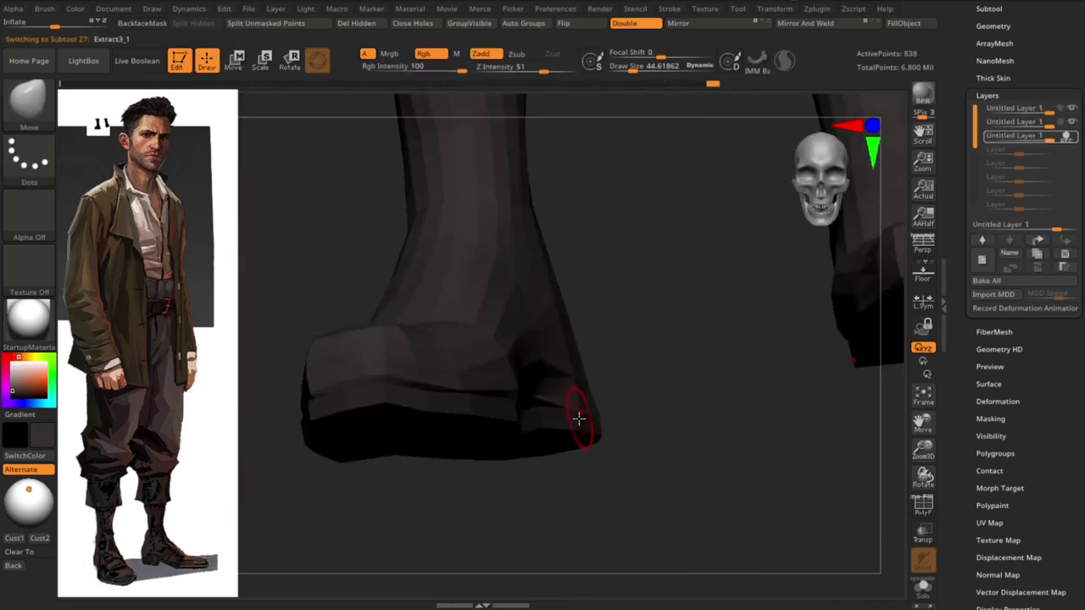
mouse_move(644, 378)
mouse_down()
mouse_move(605, 376)
mouse_move(744, 365)
mouse_move(613, 380)
mouse_move(738, 439)
mouse_move(712, 461)
mouse_move(627, 460)
mouse_move(795, 466)
mouse_move(693, 511)
mouse_move(562, 482)
mouse_move(528, 416)
mouse_move(635, 407)
mouse_move(625, 416)
mouse_move(773, 463)
mouse_move(591, 419)
mouse_move(584, 458)
mouse_move(562, 444)
mouse_move(584, 424)
mouse_move(644, 482)
mouse_move(542, 473)
mouse_move(528, 458)
mouse_move(585, 531)
mouse_move(511, 458)
mouse_up()
key(s)
alt+click(510, 454)
mouse_move(501, 513)
mouse_down()
mouse_move(491, 443)
mouse_move(461, 455)
mouse_move(642, 515)
mouse_move(736, 416)
mouse_move(687, 387)
mouse_move(670, 466)
mouse_move(802, 546)
mouse_move(685, 455)
mouse_move(703, 534)
mouse_move(661, 509)
mouse_up()
alt+click(718, 530)
mouse_move(718, 529)
mouse_down()
mouse_move(703, 484)
mouse_move(695, 492)
mouse_move(698, 448)
mouse_move(862, 508)
mouse_move(548, 395)
mouse_up()
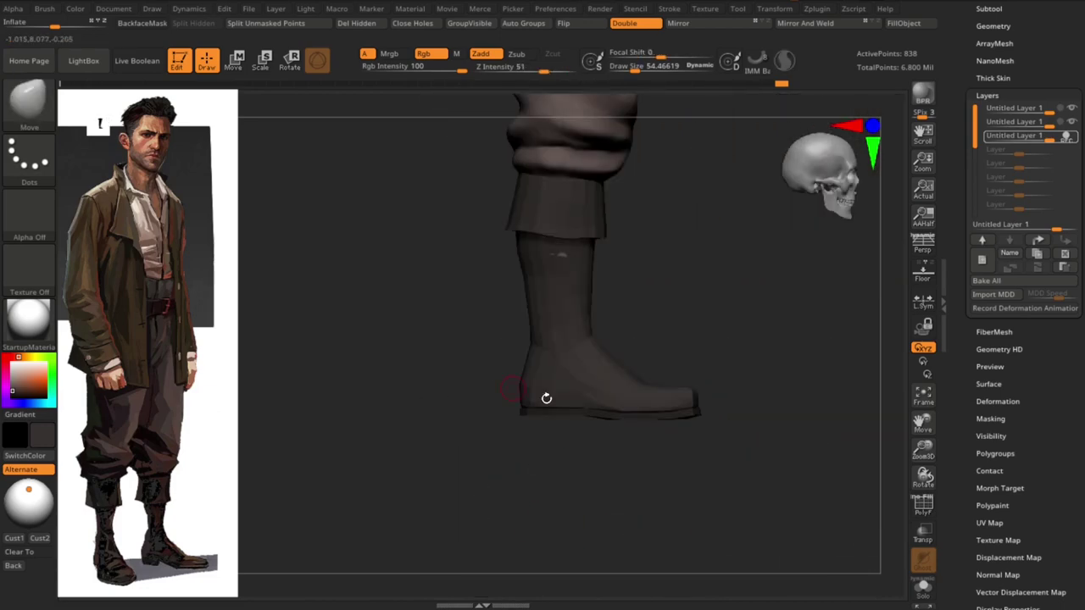
drag(887, 336, 764, 442)
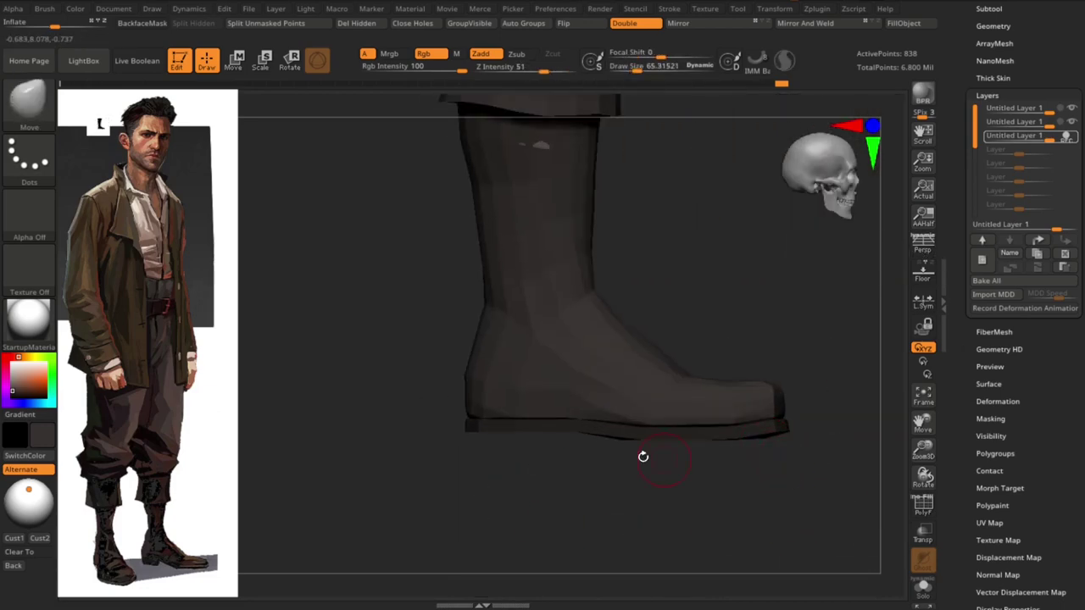
drag(650, 490, 627, 443)
mouse_move(405, 346)
mouse_down()
mouse_move(363, 440)
mouse_move(429, 290)
mouse_up()
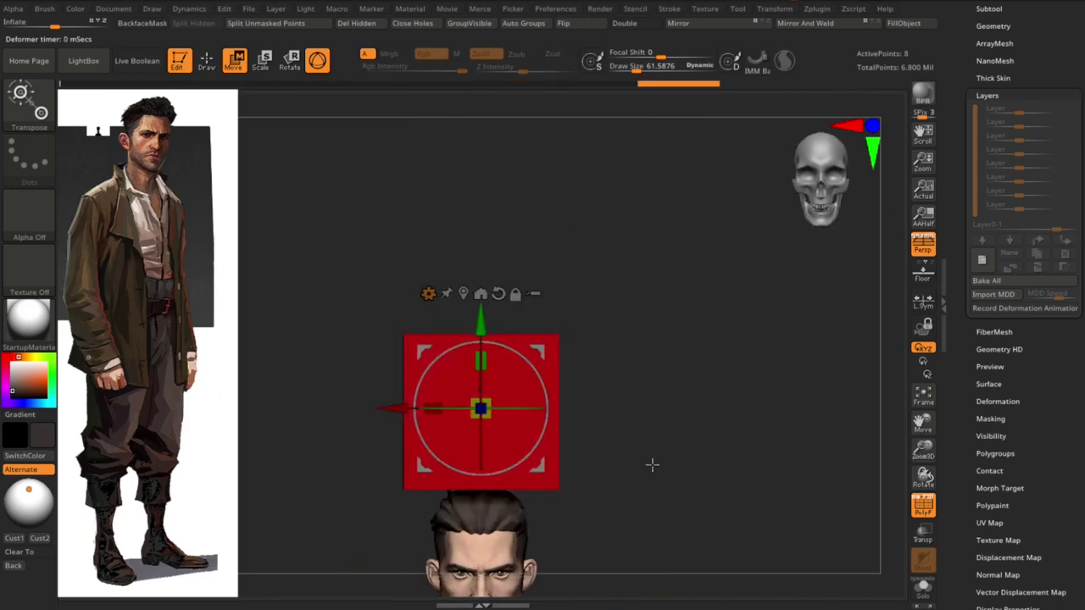
Isolate half of the box's points and nudge the box slightly down and right
mouse_move(649, 461)
mouse_down()
mouse_move(686, 303)
mouse_move(867, 513)
mouse_move(761, 354)
mouse_move(677, 398)
mouse_move(545, 355)
mouse_up()
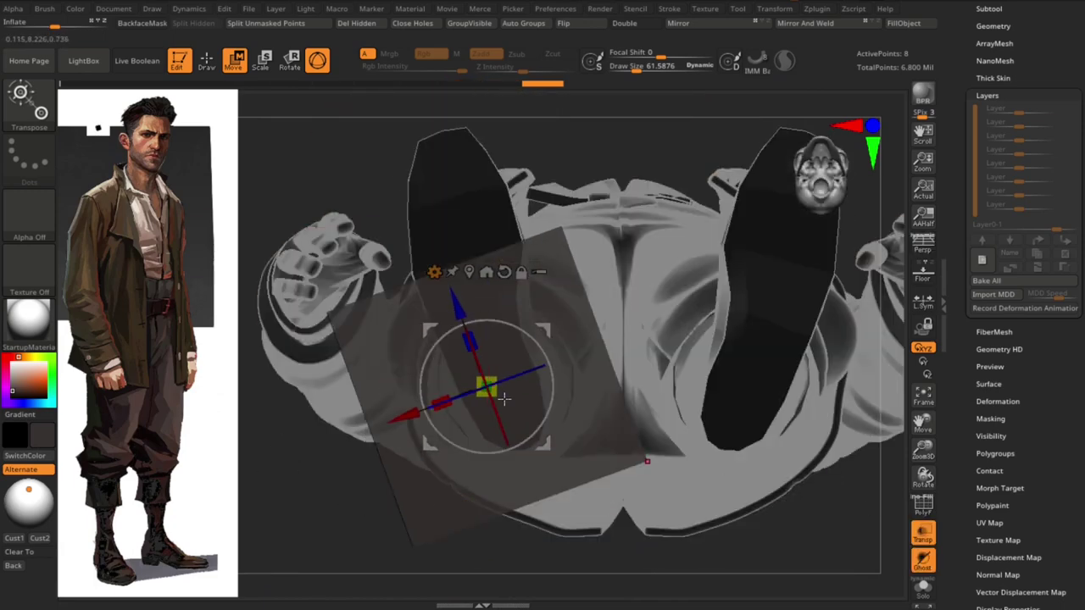
drag(509, 398, 395, 391)
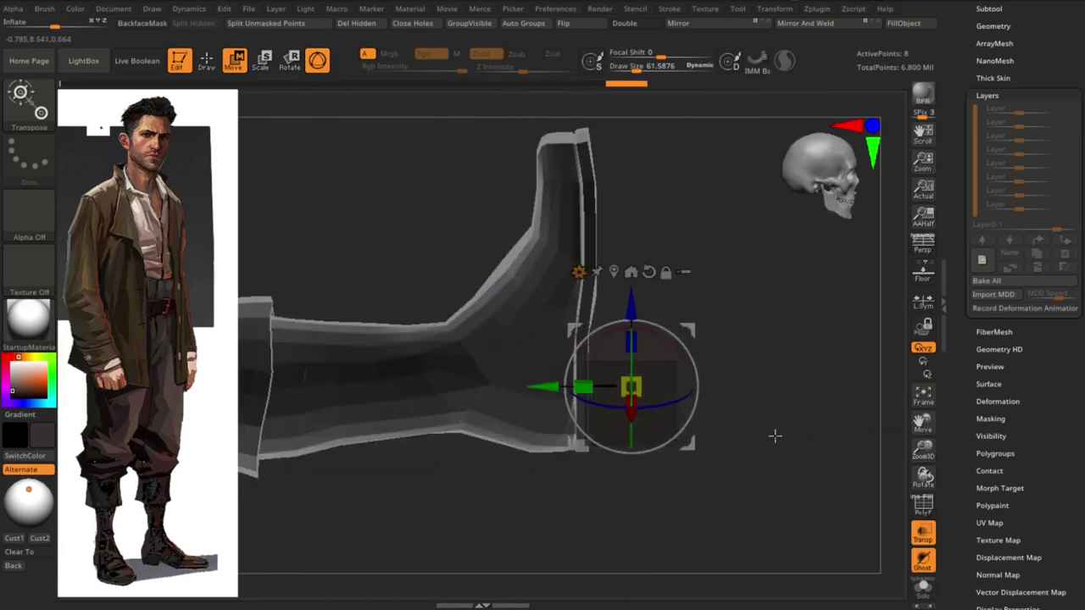
mouse_move(775, 435)
mouse_down()
mouse_move(340, 501)
mouse_move(714, 387)
mouse_up()
key(q)
ctrl+shift+drag(317, 138, 484, 528)
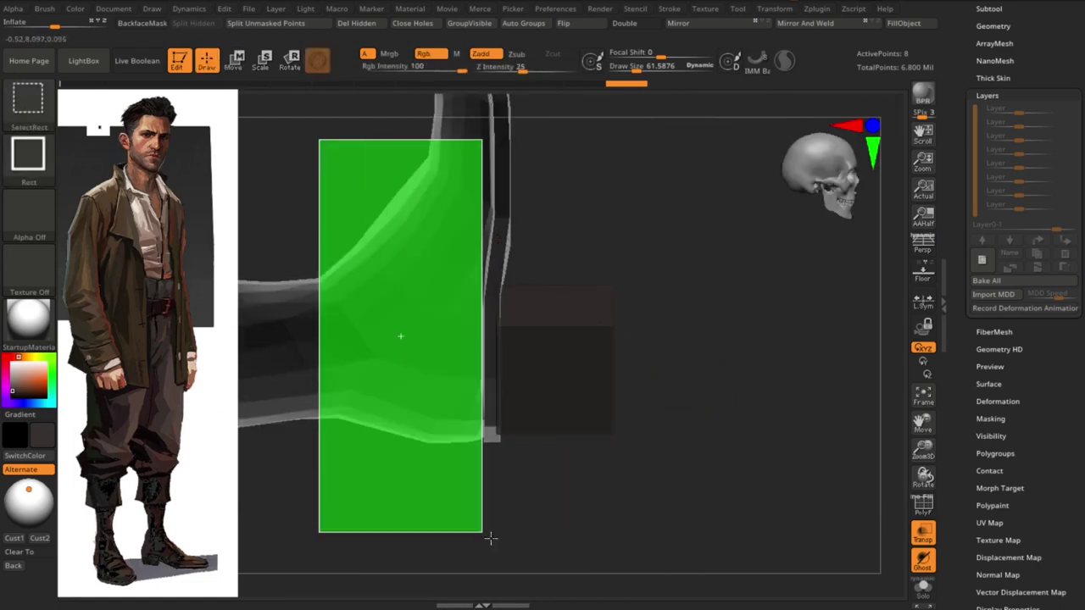
mouse_move(693, 382)
mouse_down()
mouse_move(663, 523)
mouse_move(345, 548)
mouse_up()
key(w)
drag(456, 288, 476, 300)
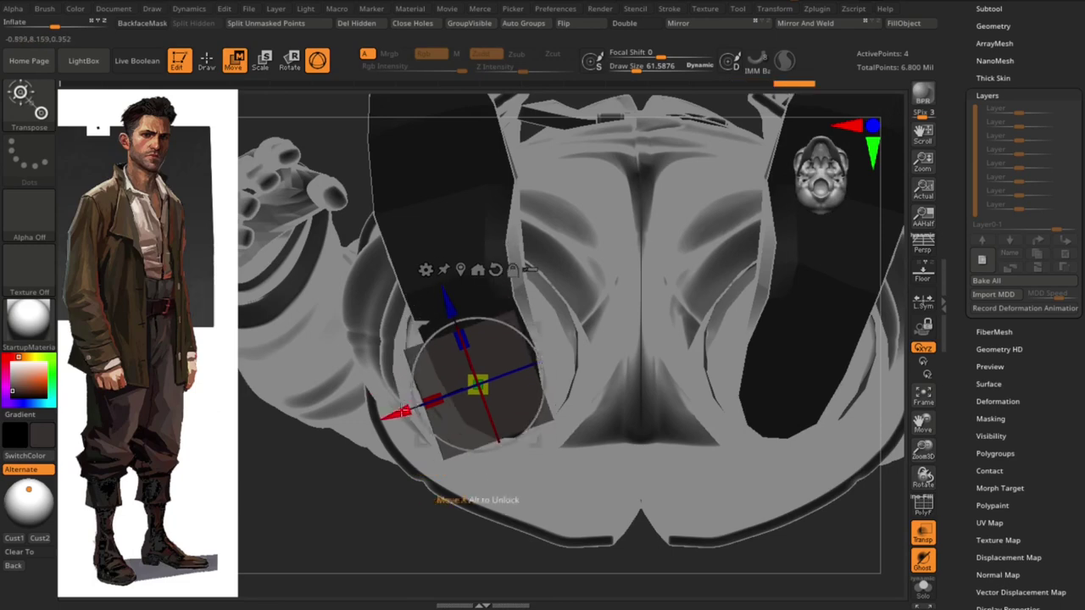
Reshape the box with the Move brush, pulling its corners and right side inward
key(shift+f)
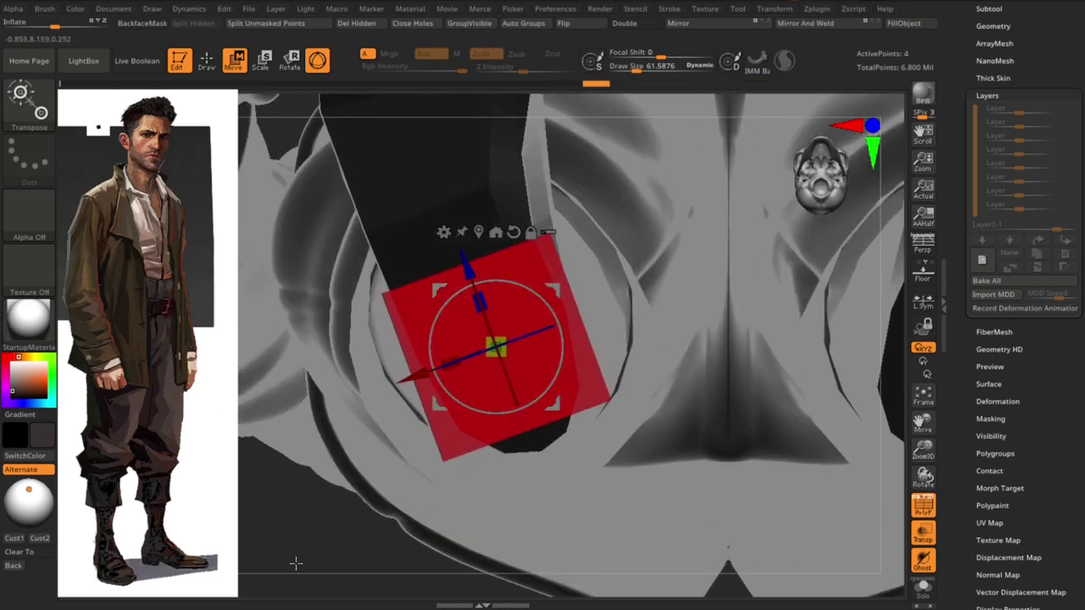
key(b)
key(z)
key(m)
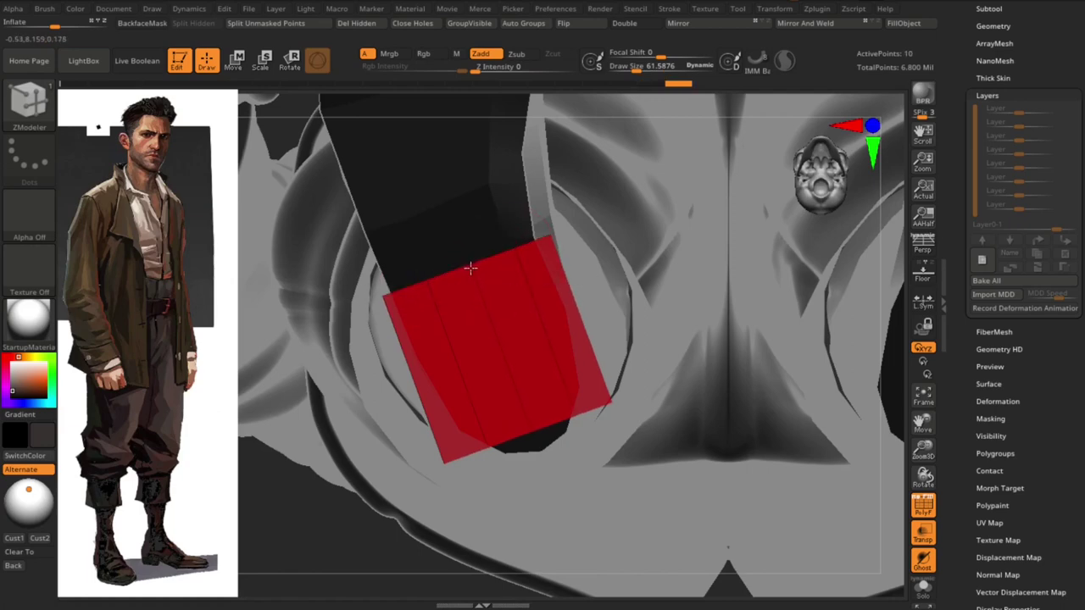
key(b)
key(m)
key(v)
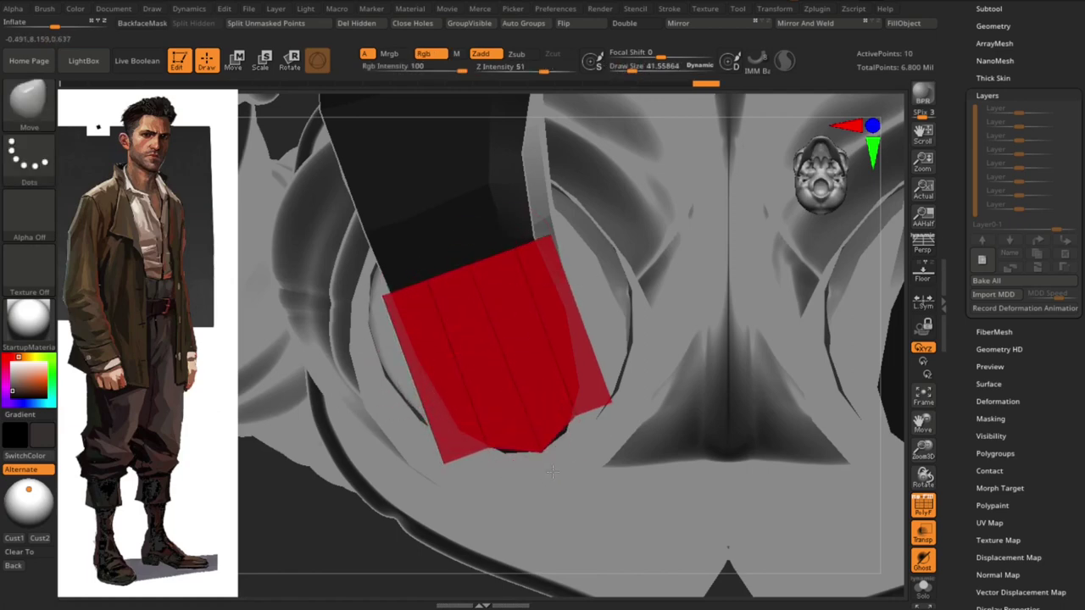
drag(456, 447, 469, 387)
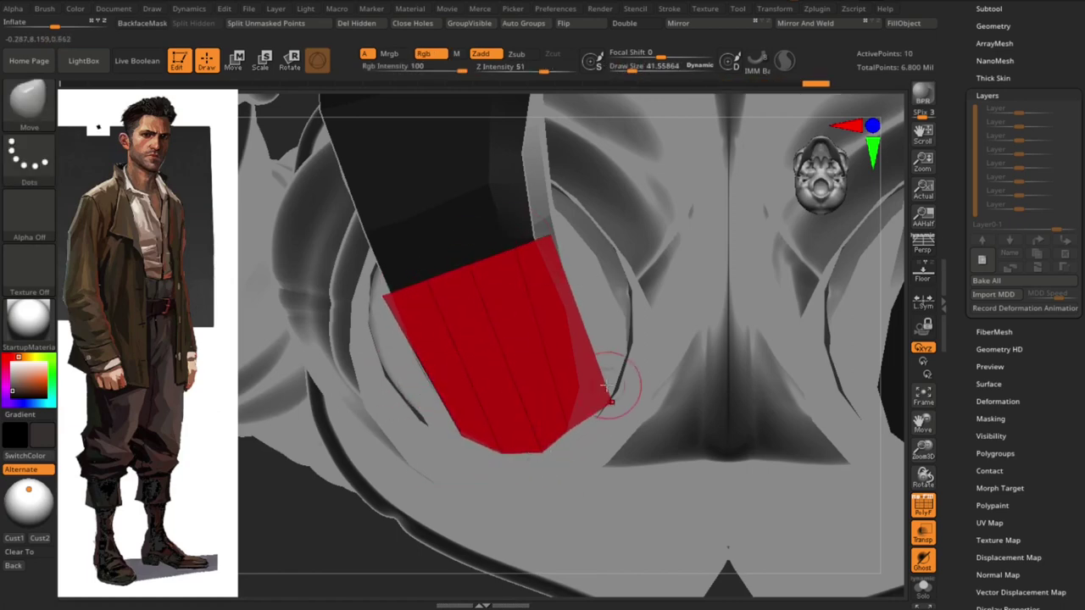
drag(607, 386, 576, 381)
drag(388, 297, 427, 293)
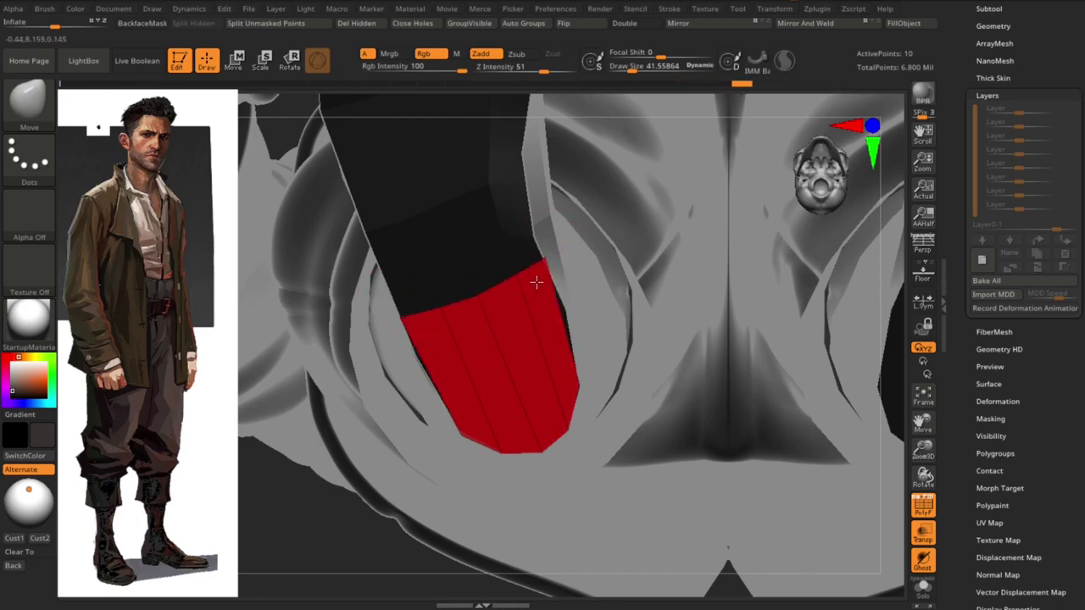
key(b)
key(z)
key(m)
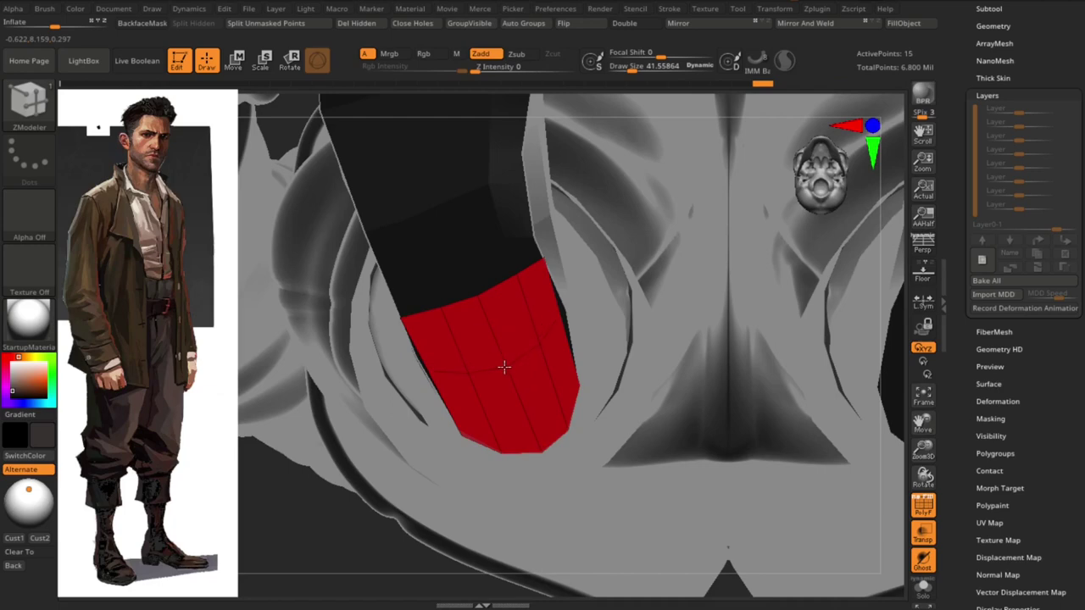
key(b)
key(m)
key(v)
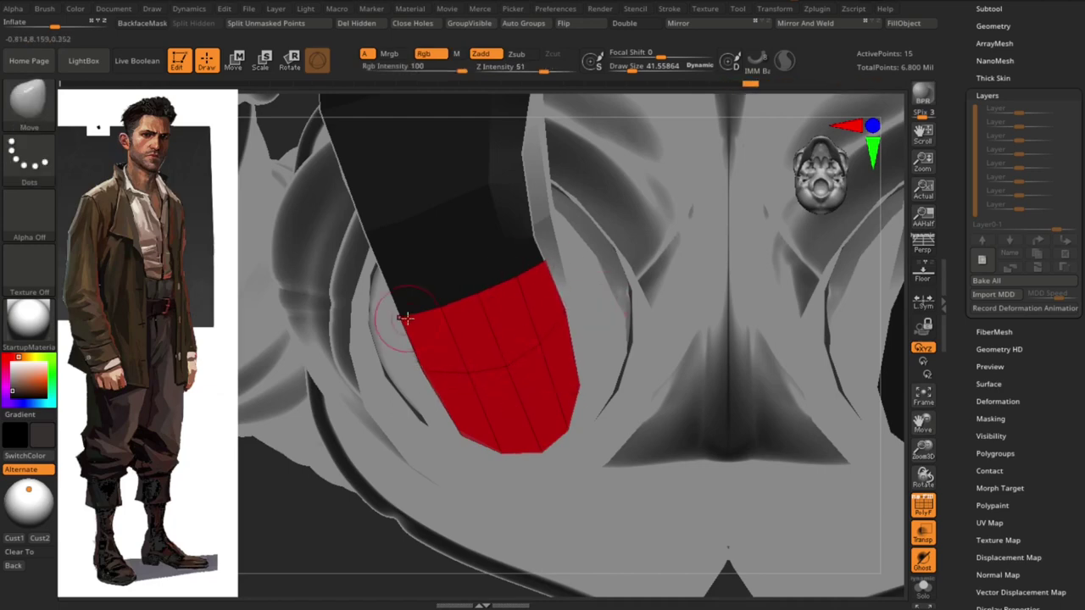
key(f)
Enable X symmetry to mirror the red patch onto the other boot, shown solid and textured
key(x)
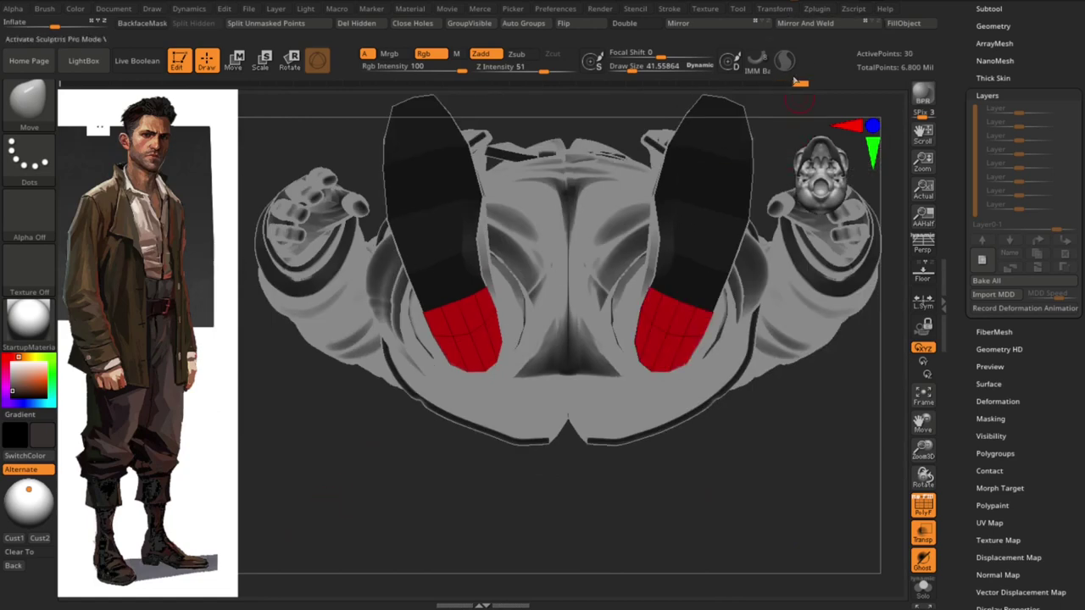
key(shift+f)
click(923, 504)
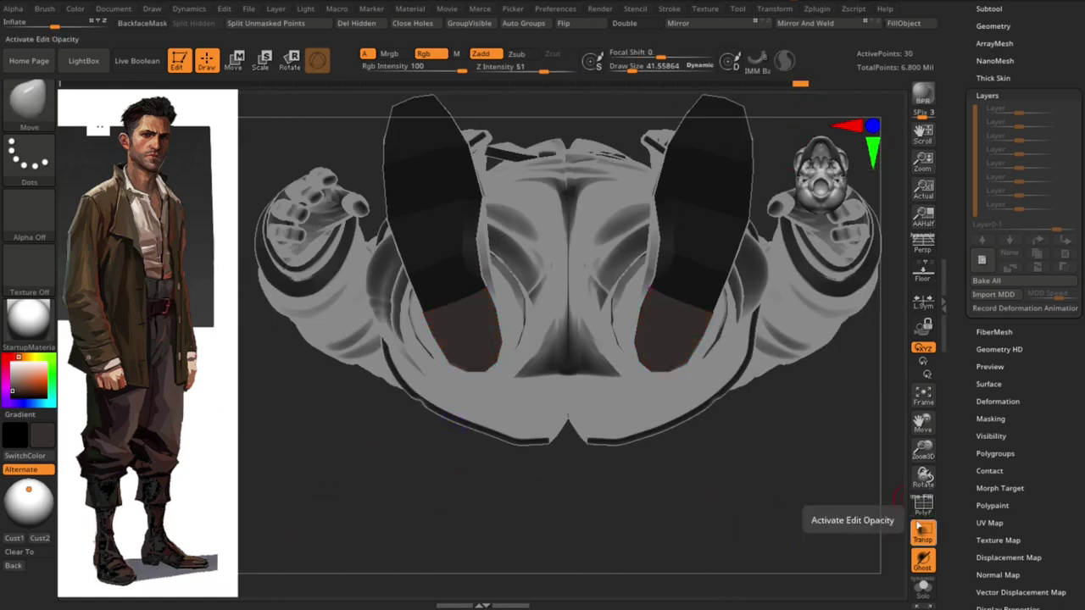
click(923, 532)
mouse_move(727, 531)
alt+mouse_down()
mouse_move(644, 477)
mouse_move(698, 496)
alt+mouse_up()
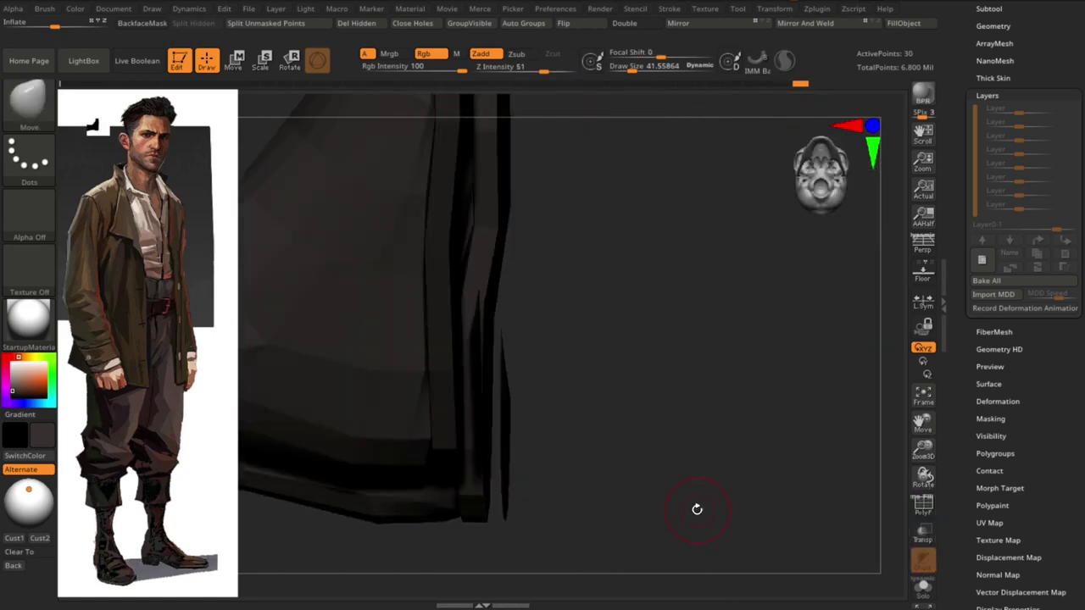
Extrude the red toe polygroups on both soles with ZModeler and inspect them from below
key(b)
key(z)
key(m)
key(shift+f)
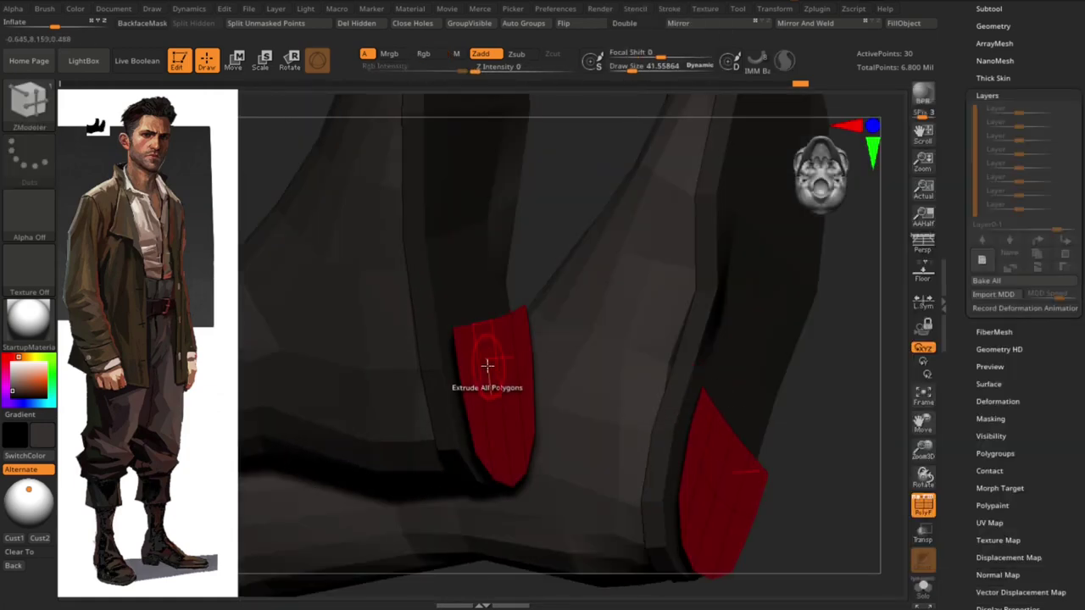
drag(487, 365, 462, 367)
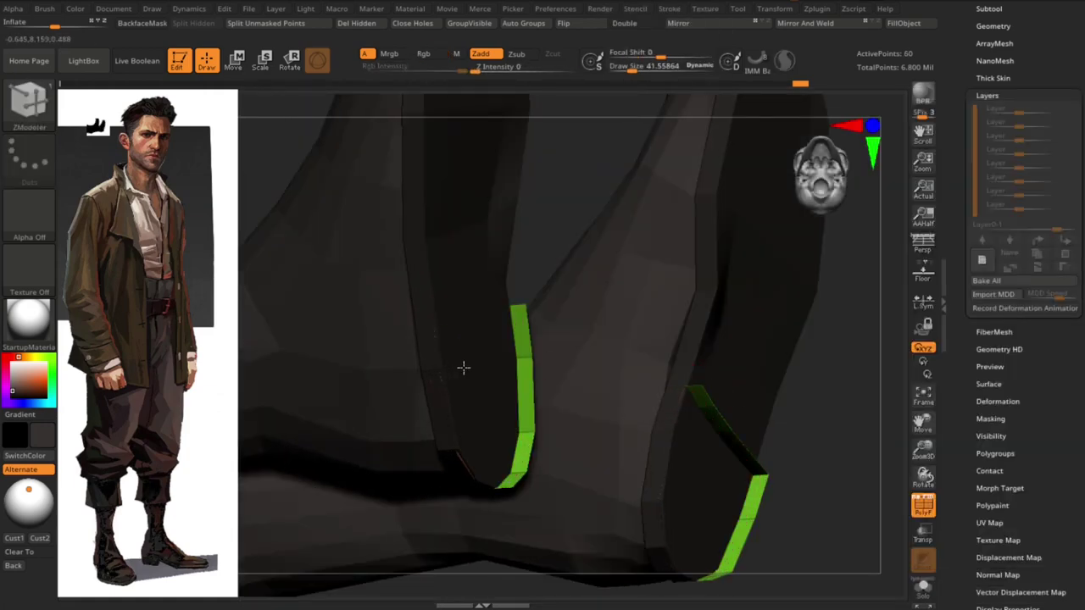
mouse_move(844, 428)
mouse_down()
mouse_move(777, 423)
mouse_move(774, 407)
mouse_move(690, 500)
mouse_move(782, 514)
mouse_move(598, 503)
mouse_move(654, 519)
mouse_move(492, 402)
mouse_move(475, 427)
mouse_move(636, 485)
mouse_move(564, 395)
mouse_move(579, 494)
mouse_move(586, 416)
mouse_move(559, 475)
mouse_move(441, 412)
mouse_move(540, 433)
mouse_up()
key(b)
key(m)
key(v)
mouse_move(405, 418)
mouse_down()
mouse_move(424, 395)
mouse_move(359, 406)
mouse_move(700, 351)
mouse_move(461, 358)
mouse_move(622, 415)
mouse_move(554, 477)
mouse_move(494, 361)
mouse_move(524, 469)
mouse_move(511, 395)
mouse_move(560, 514)
mouse_move(686, 480)
mouse_move(790, 377)
mouse_up()
Select the Extract3_1 boots subtool and orbit around it to inspect the boots
key(p)
alt+click(543, 501)
key(f)
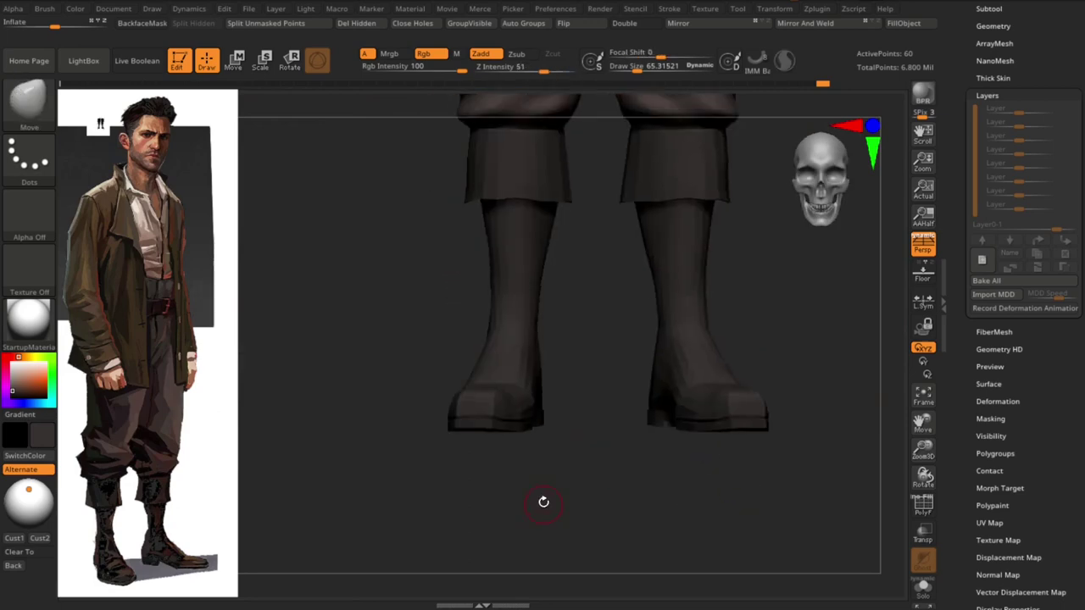
mouse_move(542, 501)
mouse_down()
mouse_move(508, 368)
mouse_move(559, 486)
mouse_move(811, 387)
mouse_move(681, 415)
mouse_up()
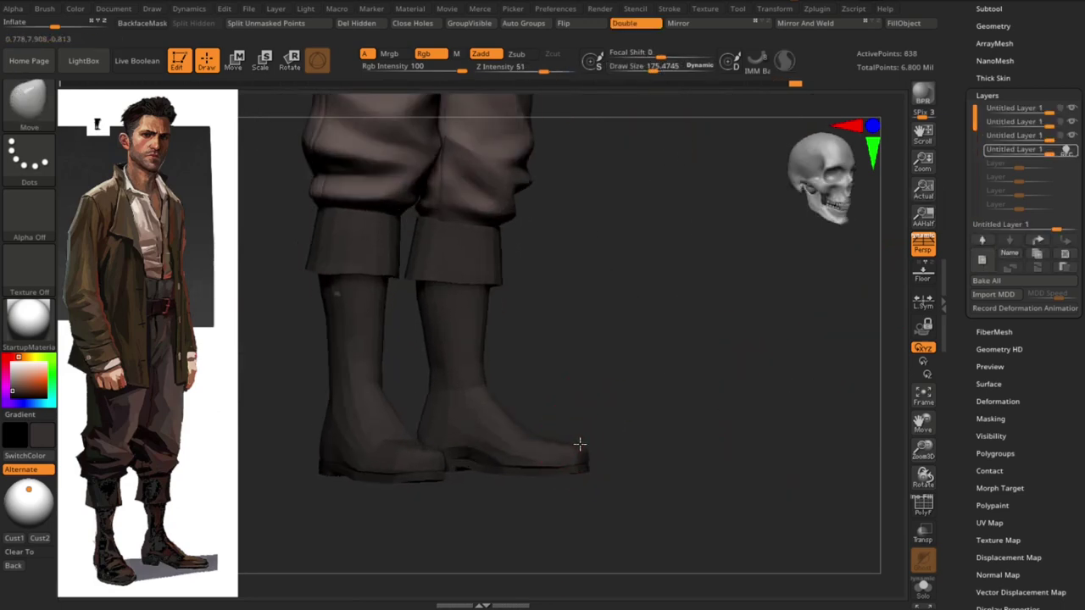
mouse_move(540, 440)
mouse_down()
mouse_move(590, 409)
mouse_move(334, 449)
mouse_move(291, 423)
mouse_move(375, 448)
mouse_move(455, 426)
mouse_move(381, 395)
mouse_move(521, 527)
mouse_move(537, 433)
mouse_move(478, 412)
mouse_move(571, 367)
mouse_move(558, 342)
mouse_up()
mouse_move(667, 447)
mouse_down()
mouse_move(768, 382)
mouse_move(649, 379)
mouse_move(636, 356)
mouse_move(593, 393)
mouse_move(670, 371)
mouse_up()
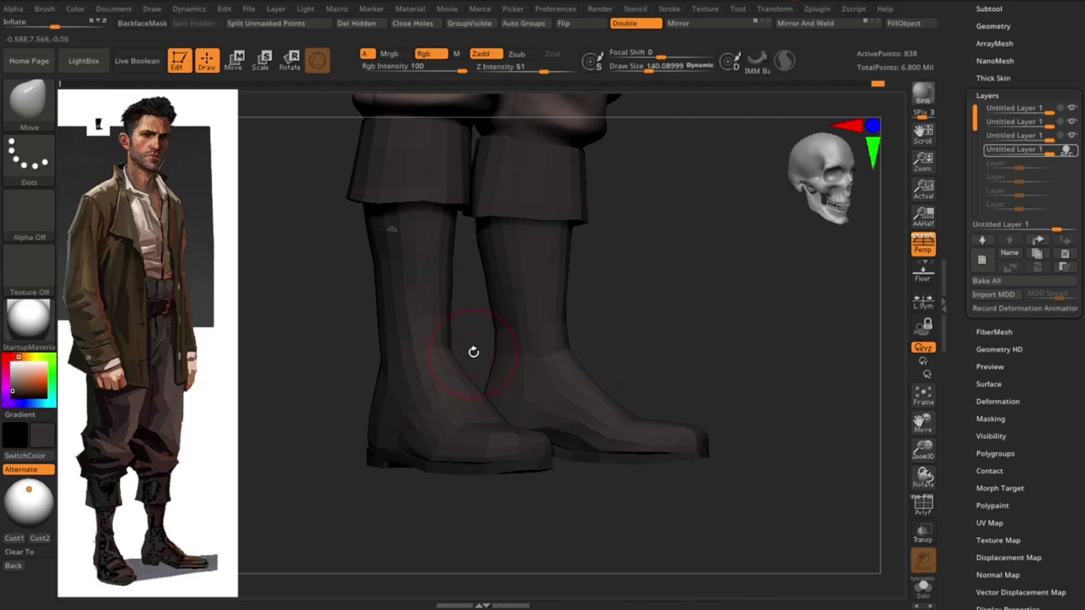
mouse_move(474, 352)
mouse_down()
mouse_move(477, 388)
mouse_move(444, 387)
mouse_move(763, 412)
mouse_move(714, 405)
mouse_move(528, 530)
mouse_move(467, 485)
mouse_move(582, 514)
mouse_move(654, 438)
mouse_move(539, 462)
mouse_move(518, 448)
mouse_move(559, 438)
mouse_move(566, 392)
mouse_move(795, 353)
mouse_move(738, 426)
mouse_move(782, 499)
mouse_move(478, 455)
mouse_move(479, 528)
mouse_move(625, 484)
mouse_move(629, 414)
mouse_move(521, 446)
mouse_up()
Reselect the boots with the Move brush active and undo back to an earlier model state
key(b)
key(m)
key(v)
key(s)
key(s)
key(s)
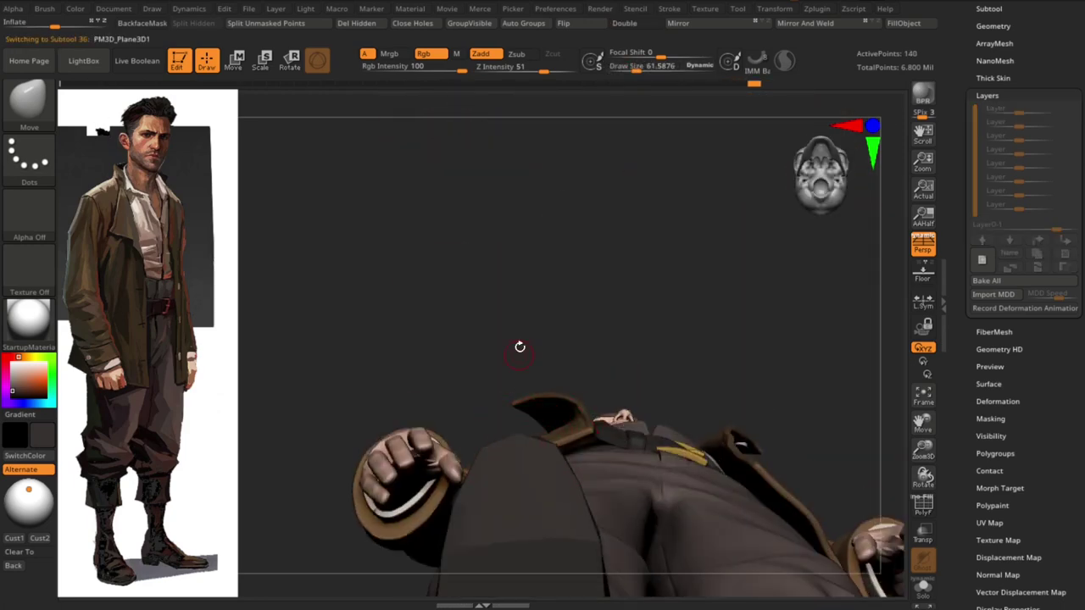
drag(520, 347, 567, 472)
alt+click(506, 423)
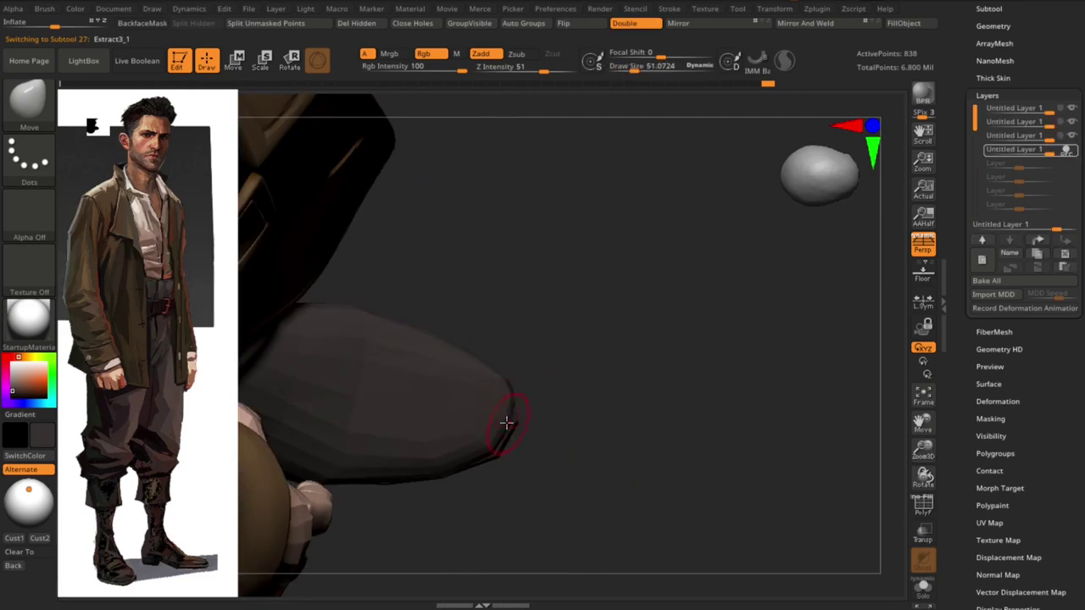
key(f)
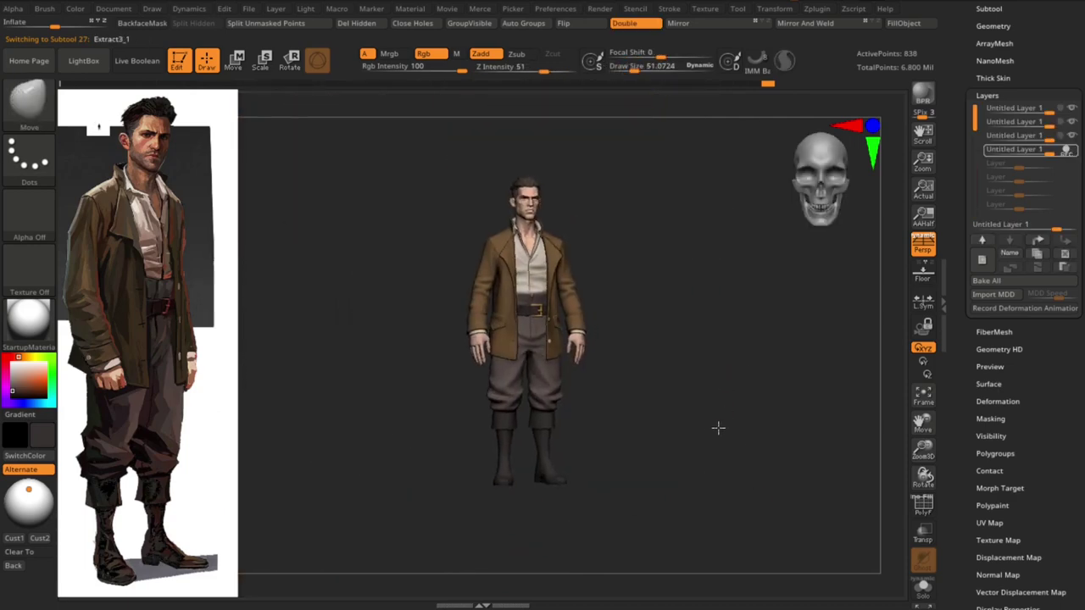
key(ctrl+z)
key(ctrl+z)
key(ctrl+z)
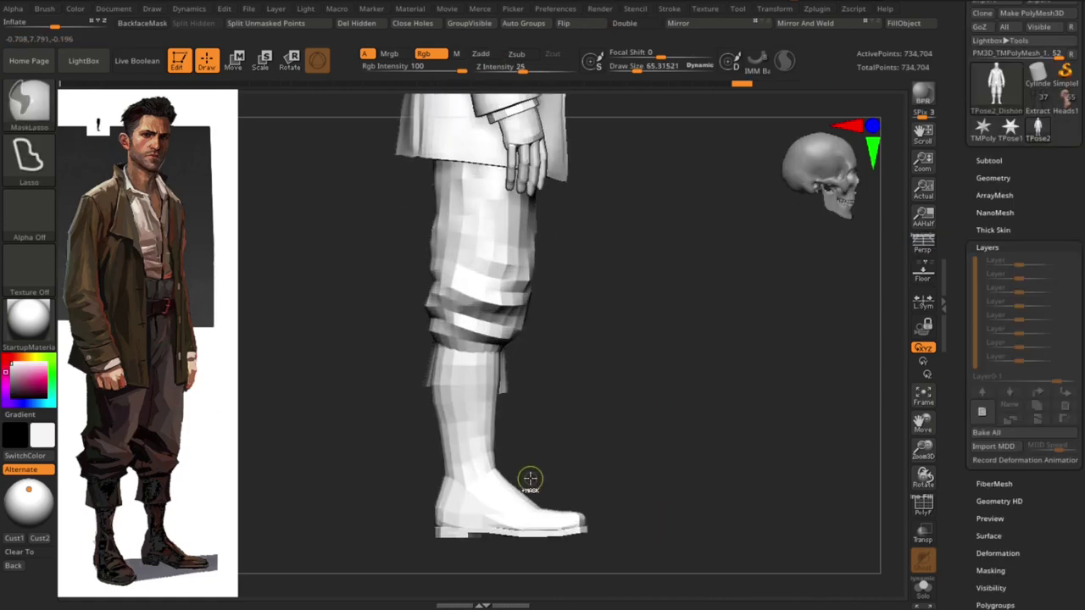
Invert the mask so only the foot is free and check it from front, below and side
key(shift+f)
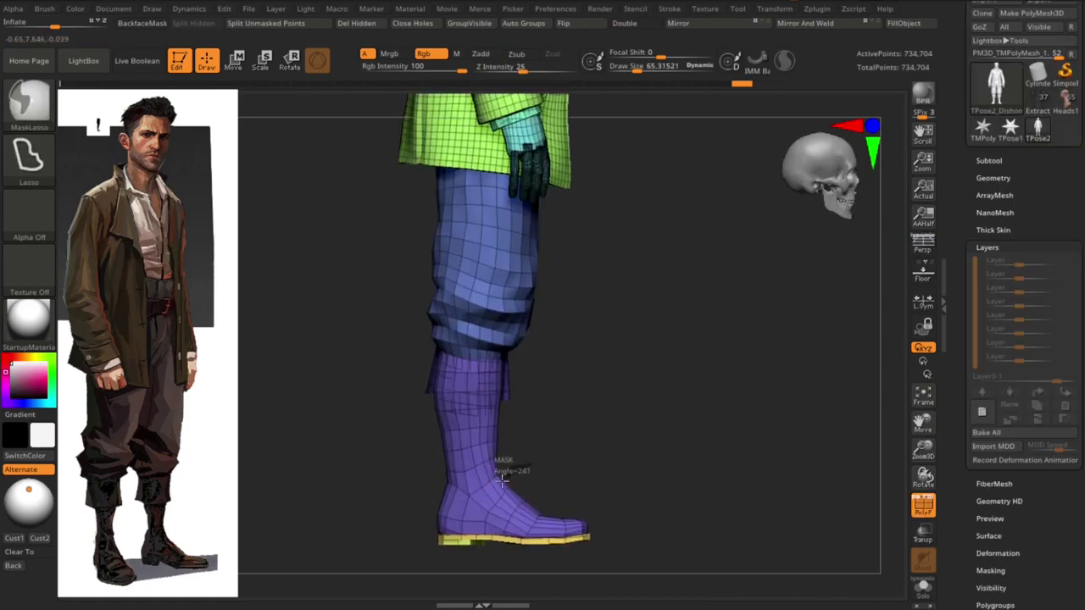
ctrl+click(671, 453)
key(w)
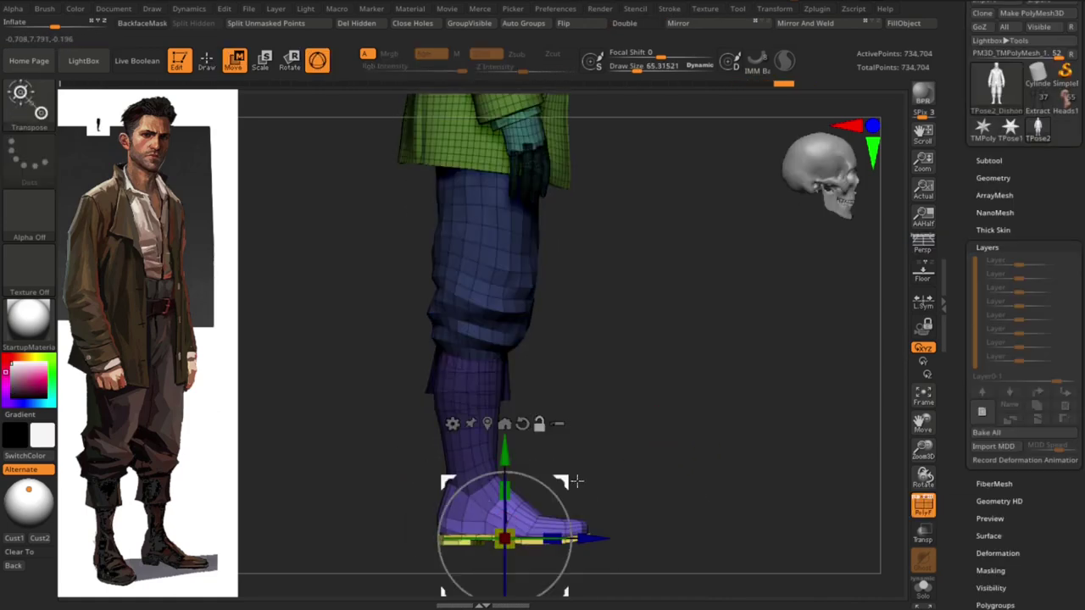
shift+drag(574, 472, 509, 518)
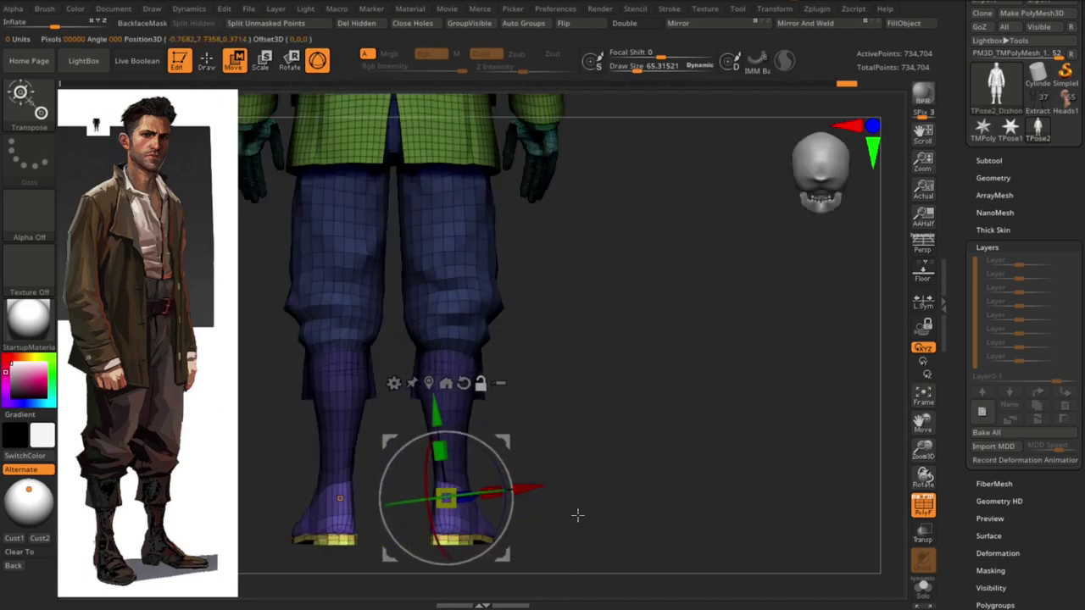
shift+drag(576, 398, 576, 254)
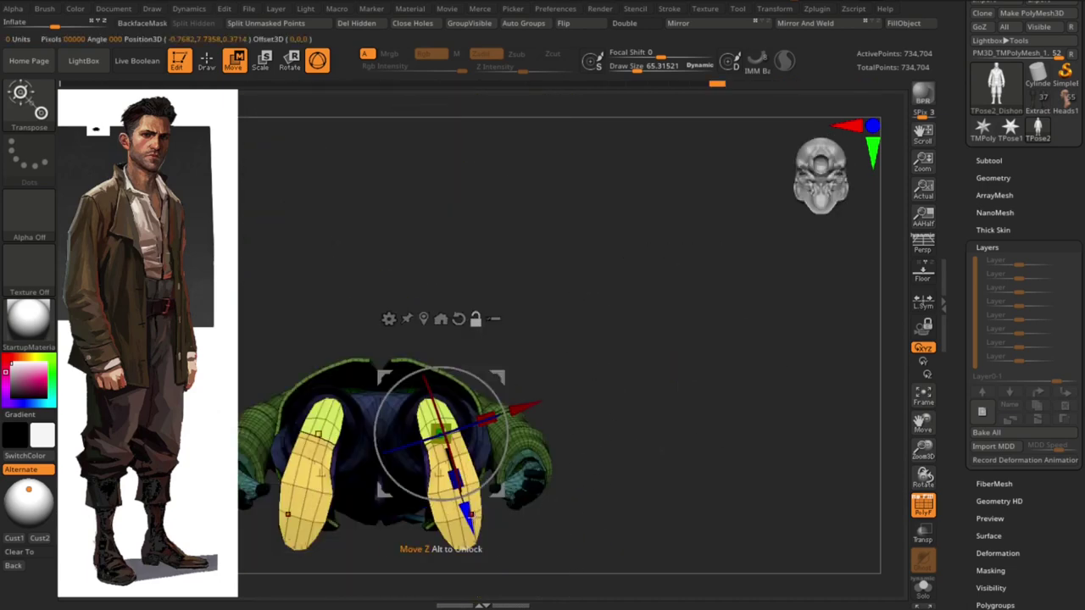
shift+drag(709, 339, 709, 424)
alt+drag(690, 383, 709, 433)
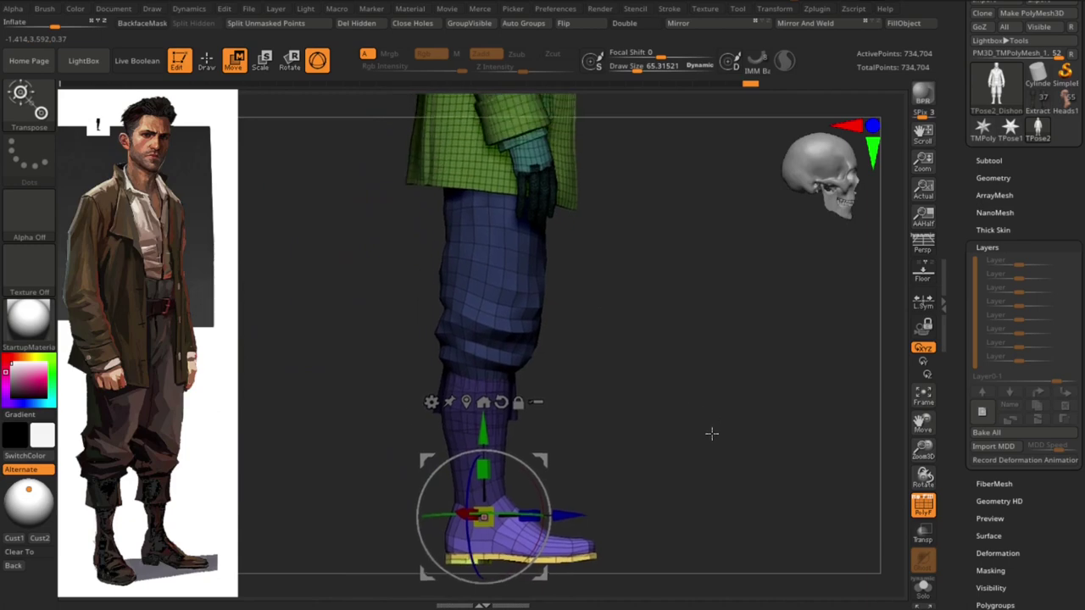
Switch back to the textured character model from the Tool picker
key(shift+f)
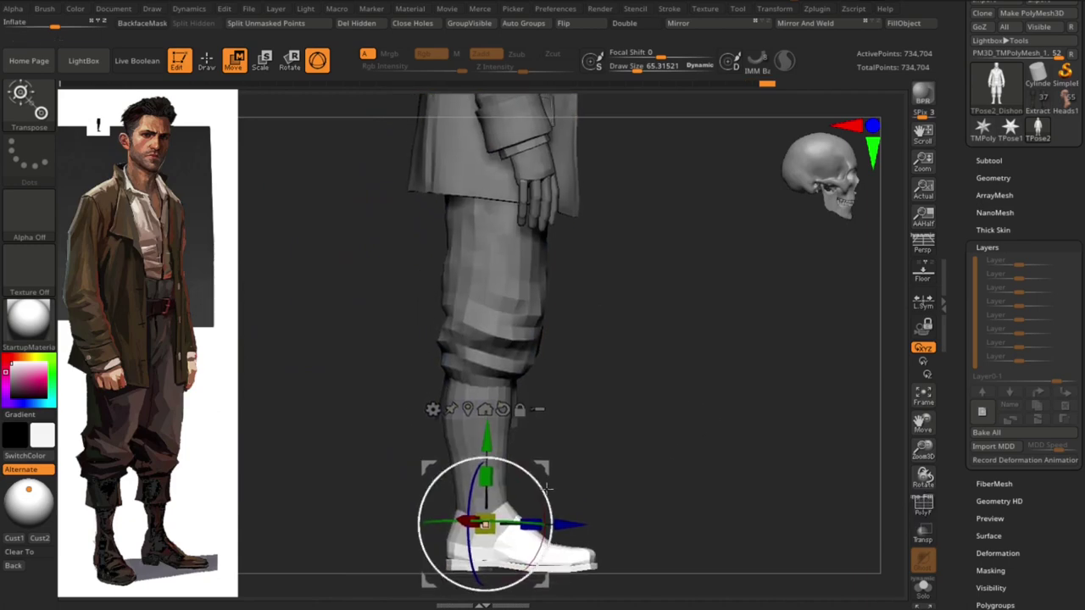
key(q)
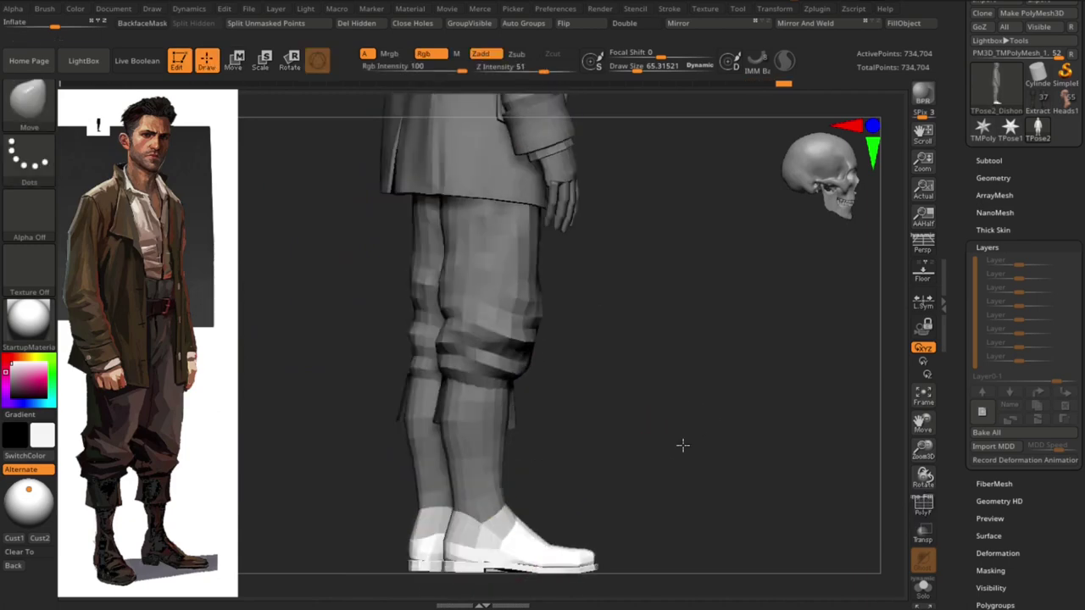
key(f)
mouse_move(669, 412)
mouse_down()
mouse_move(595, 477)
mouse_move(652, 428)
mouse_up()
key(p)
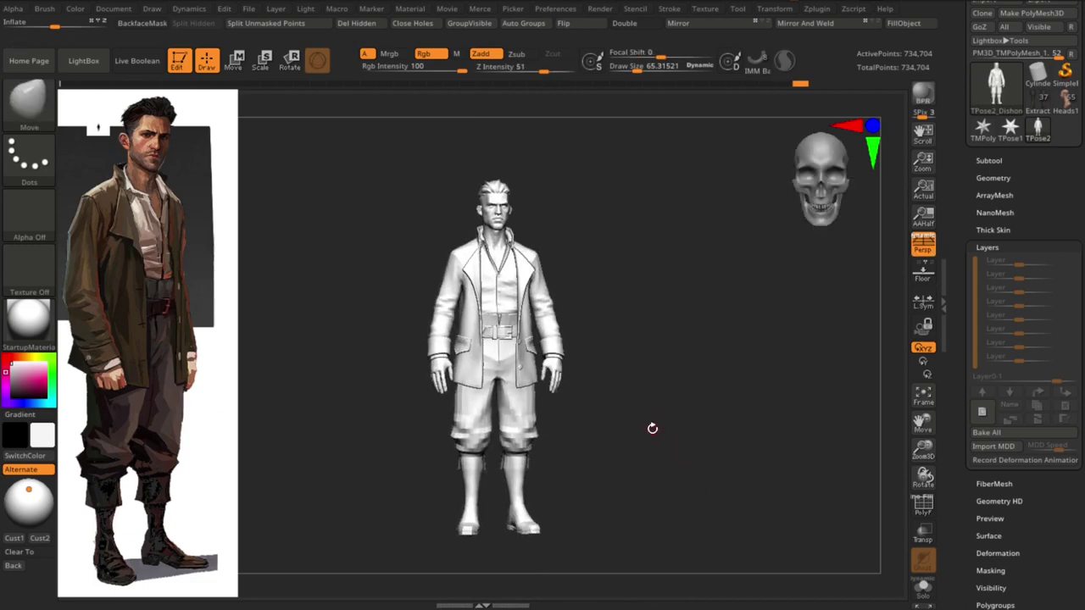
click(996, 85)
click(907, 313)
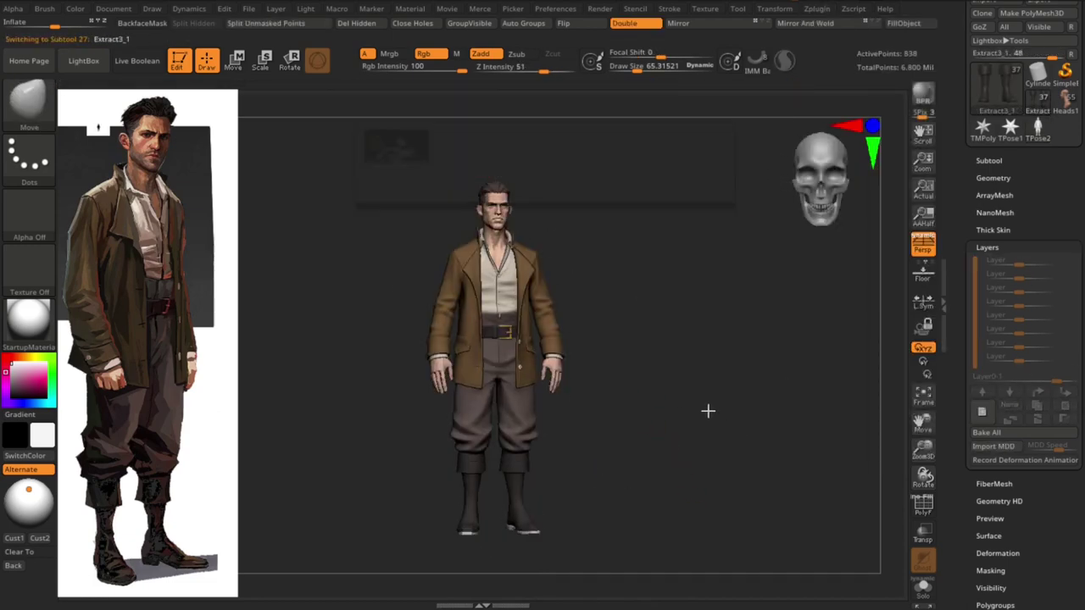
Select the green sole pieces and nudge them slightly along X
drag(679, 410, 739, 378)
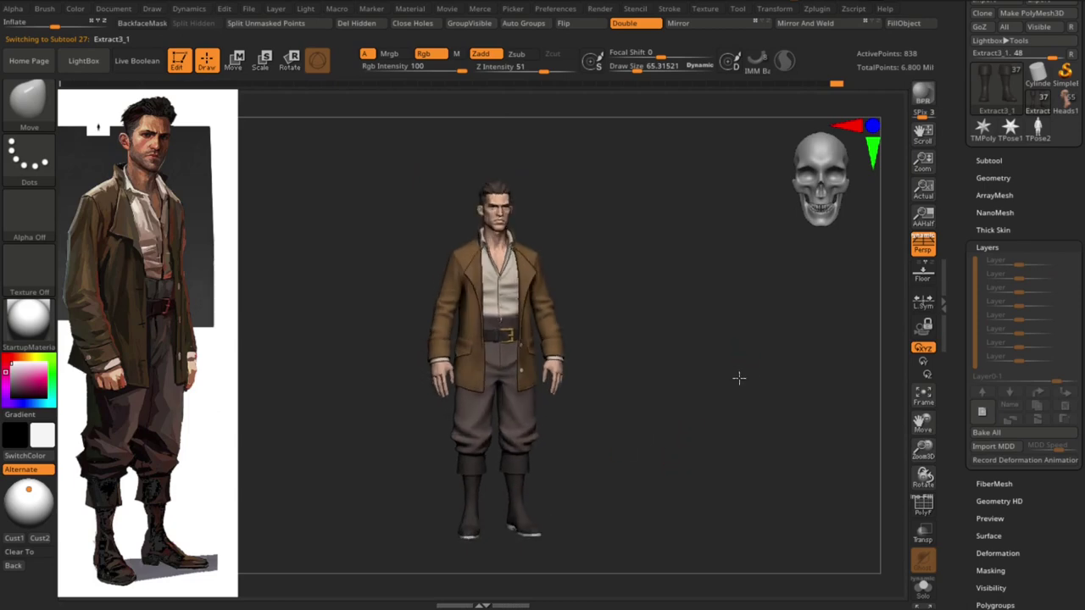
alt+click(532, 480)
key(f)
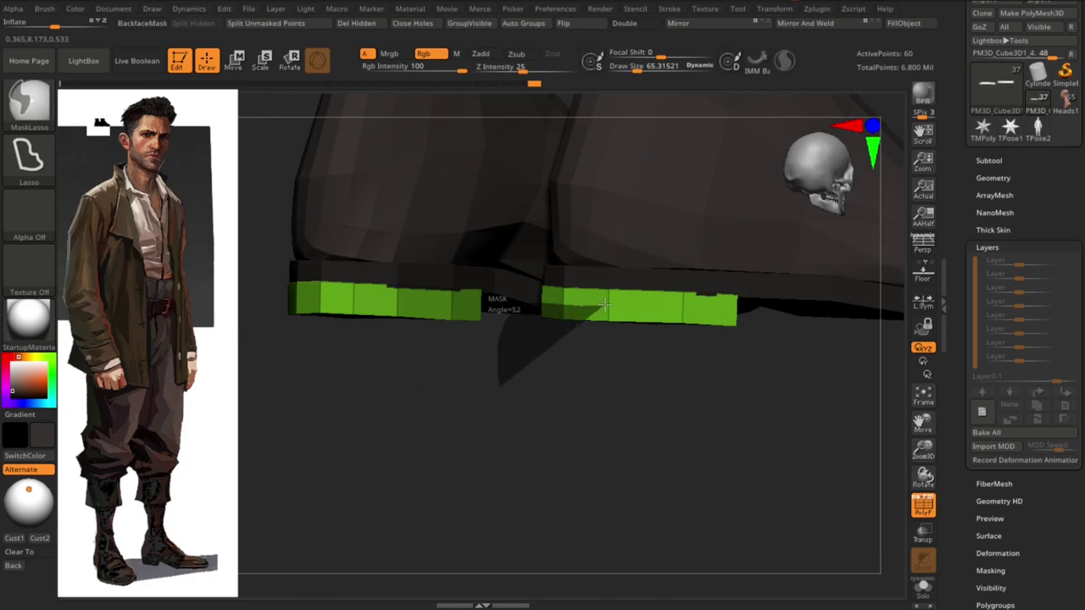
key(w)
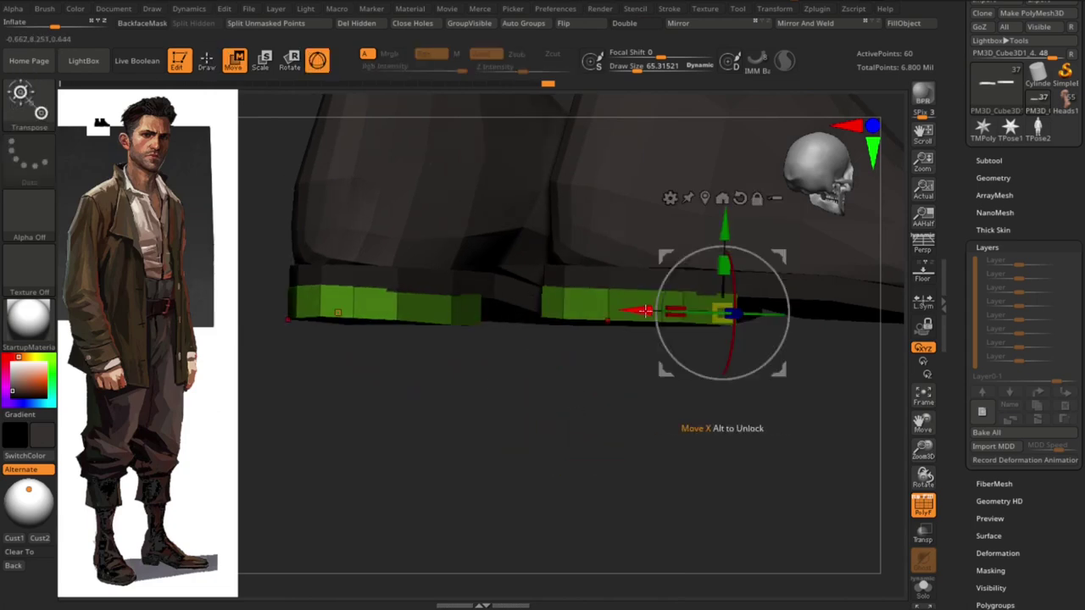
mouse_move(645, 311)
mouse_down()
mouse_move(785, 258)
mouse_move(778, 333)
mouse_up()
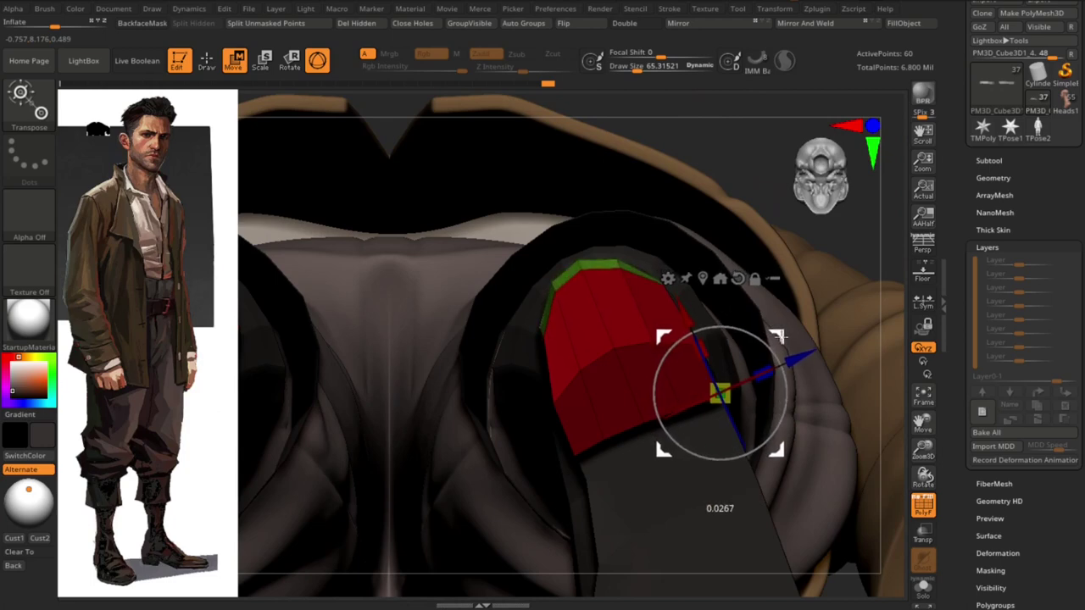
mouse_move(899, 286)
mouse_down()
mouse_move(759, 488)
mouse_move(780, 470)
mouse_move(773, 483)
mouse_move(751, 414)
mouse_move(755, 483)
mouse_move(777, 450)
mouse_move(780, 462)
mouse_up()
key(q)
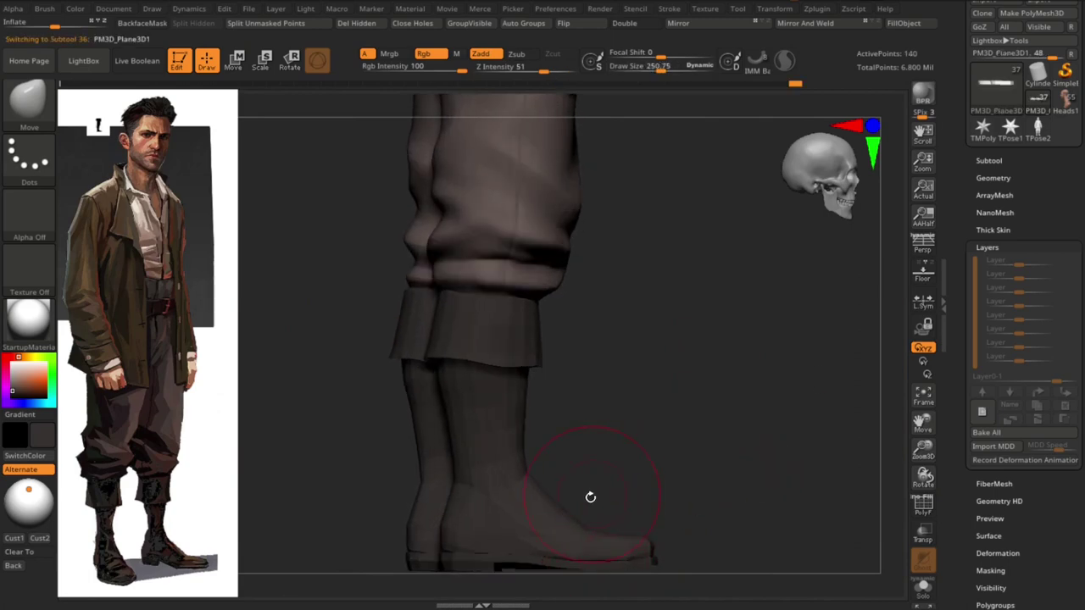
Select the boot subtool and place the move gizmo onto the boot
key(w)
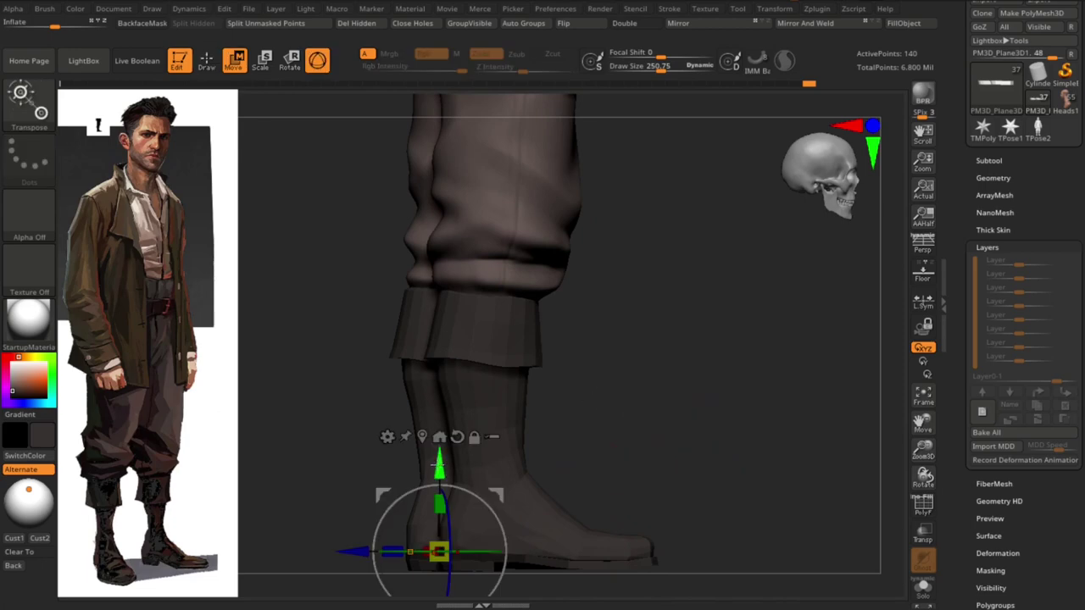
key(q)
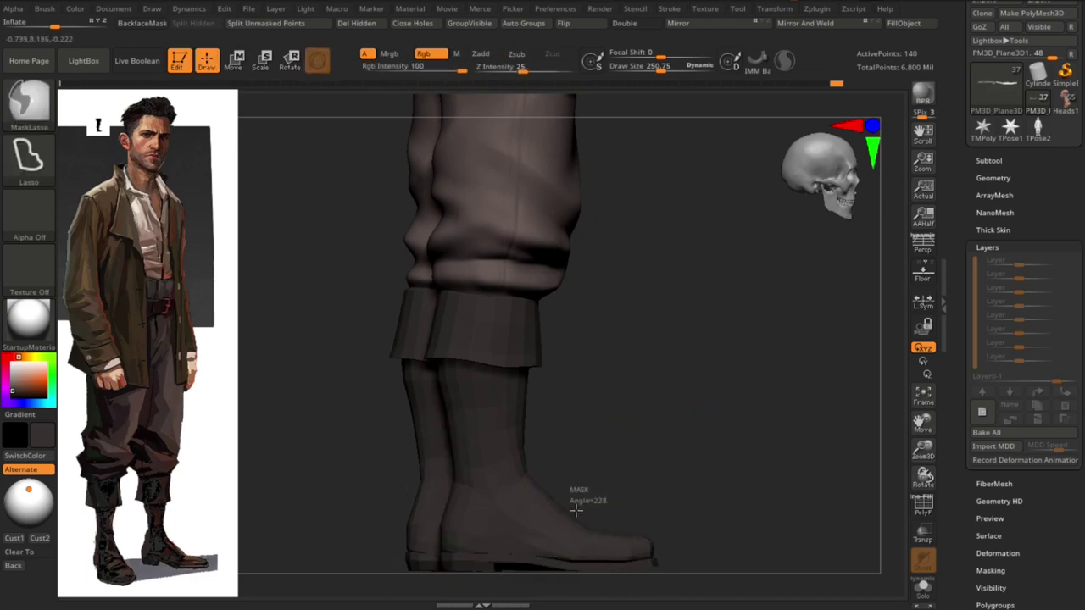
alt+click(559, 517)
key(w)
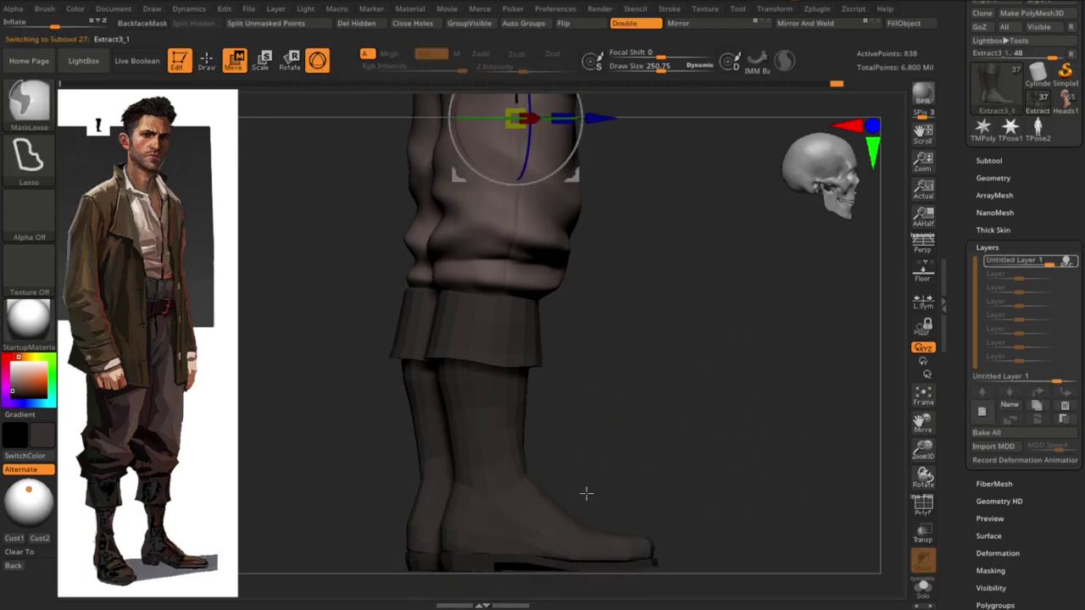
alt+click(625, 551)
alt+drag(625, 546, 642, 345)
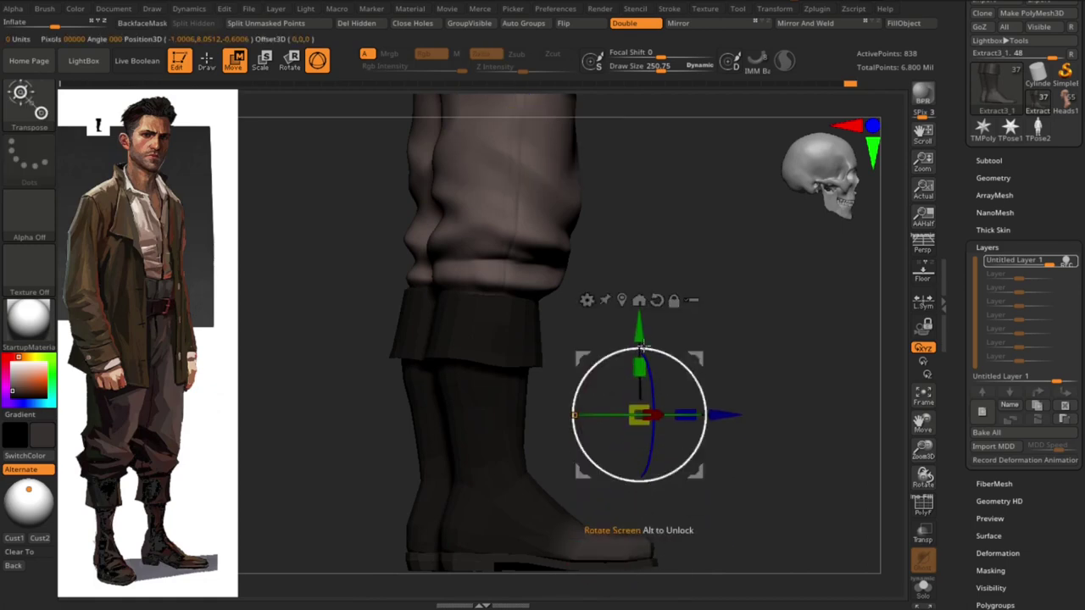
key(q)
Select the boot sole subtool and review both boots from front, side and back
shift+drag(792, 497, 783, 399)
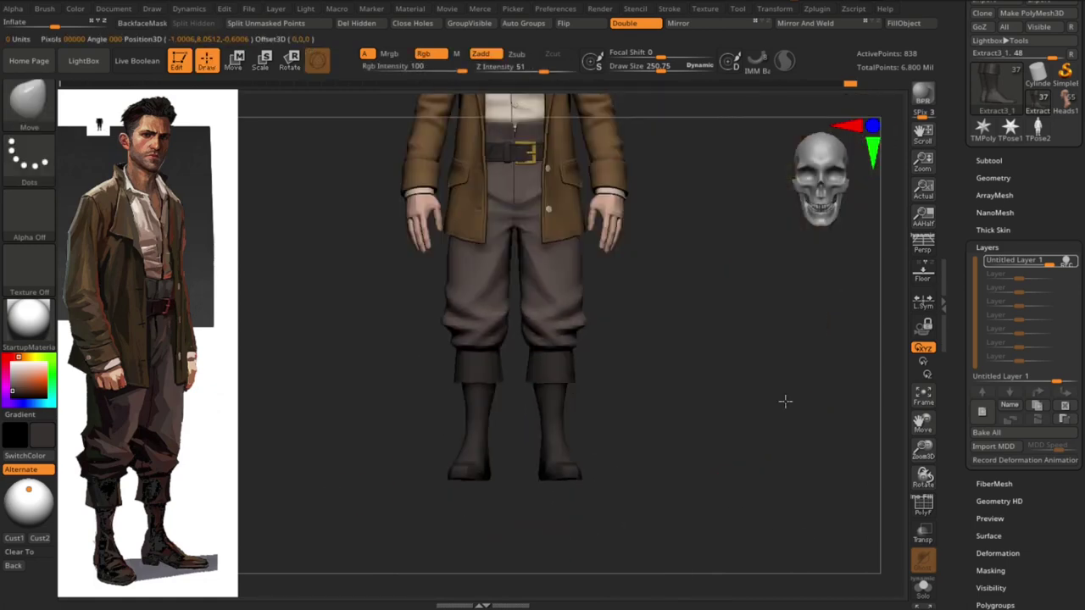
key(p)
mouse_move(700, 437)
shift+mouse_down()
mouse_move(789, 397)
mouse_move(768, 403)
mouse_move(779, 416)
shift+mouse_up()
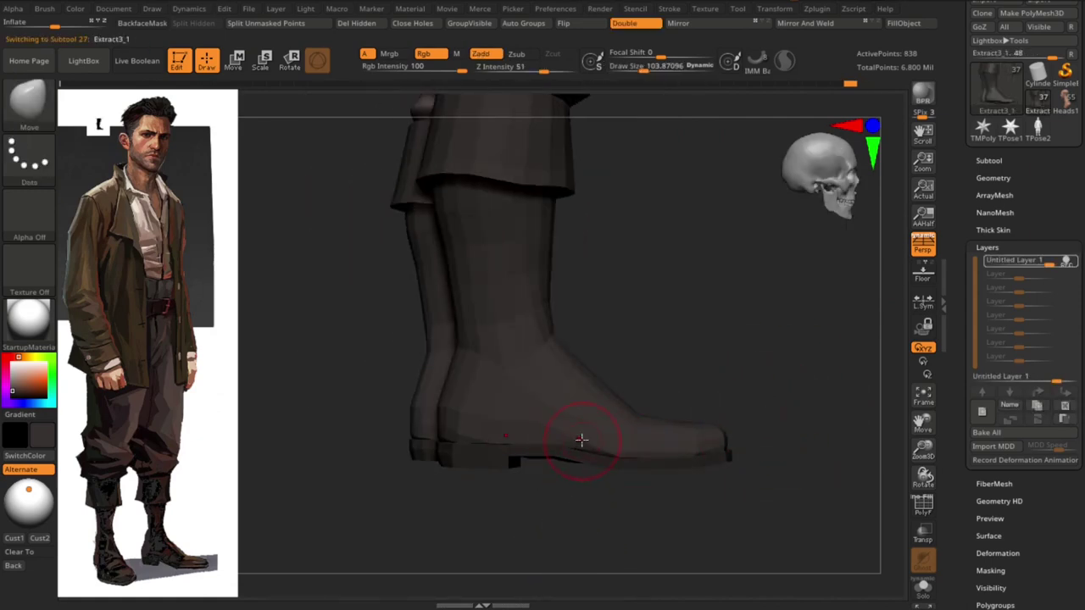
mouse_move(621, 534)
mouse_down()
mouse_move(618, 501)
mouse_move(591, 537)
mouse_move(548, 491)
mouse_up()
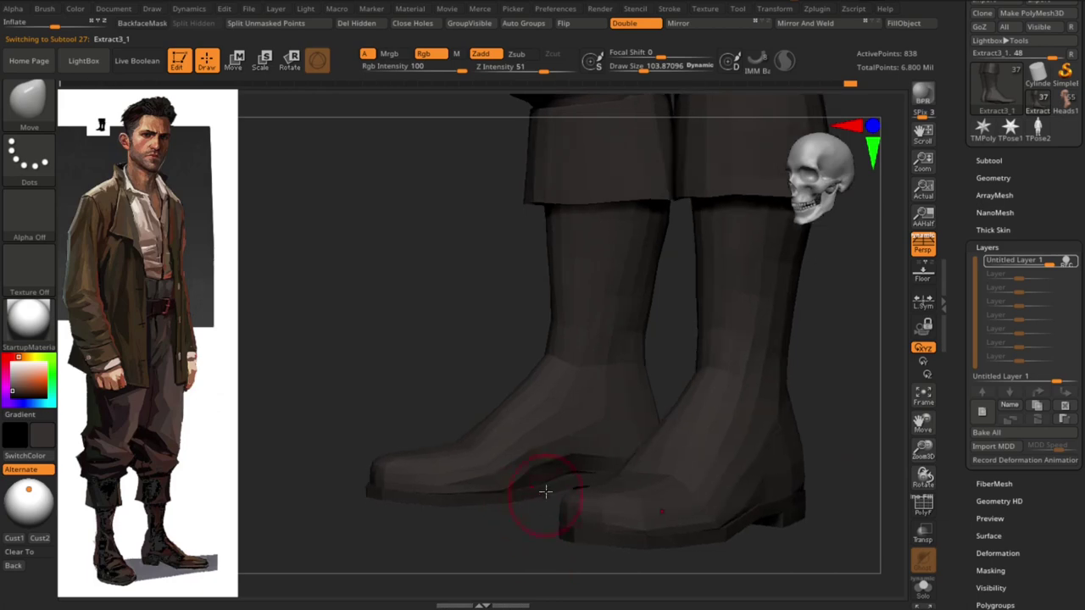
alt+click(542, 483)
key(f)
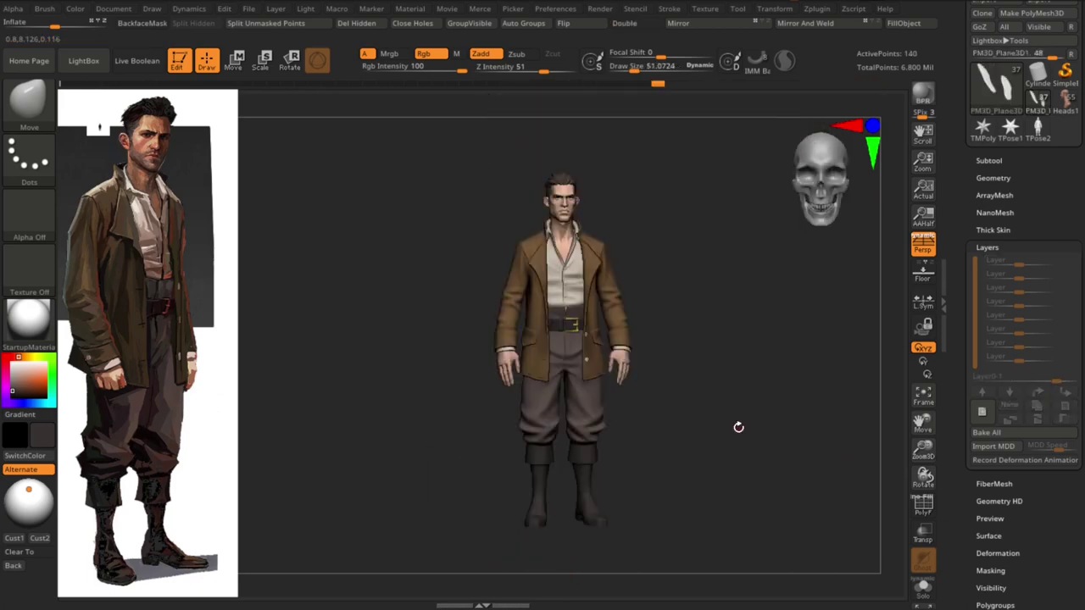
mouse_move(738, 429)
shift+mouse_down()
mouse_move(853, 452)
mouse_move(745, 483)
mouse_move(738, 514)
mouse_move(754, 491)
shift+mouse_up()
Turn on Dynamic subdivision for the boots
key(f)
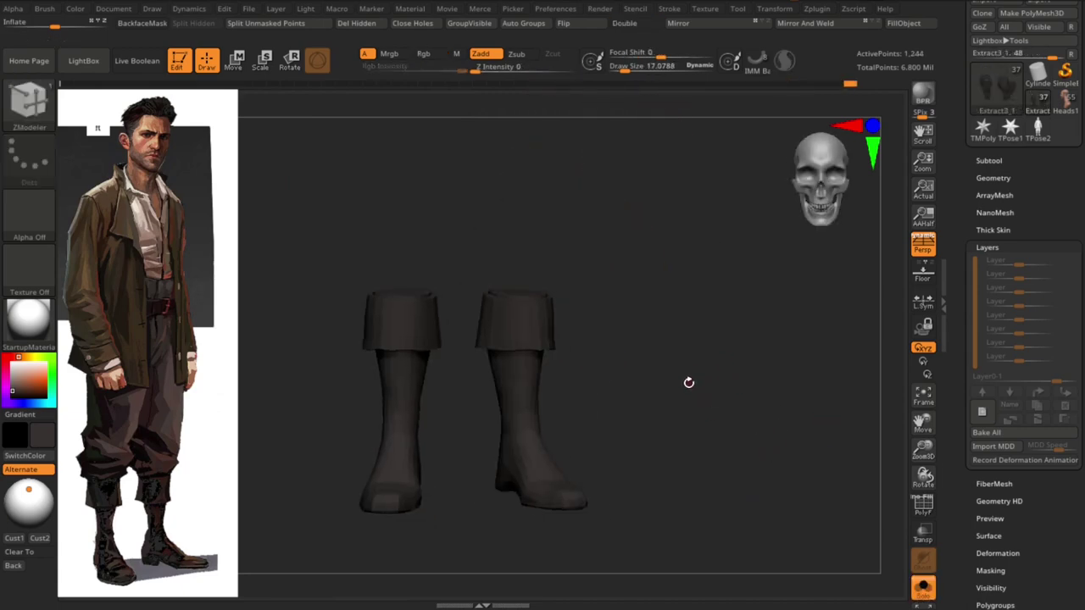
key(g)
click(664, 422)
key(g)
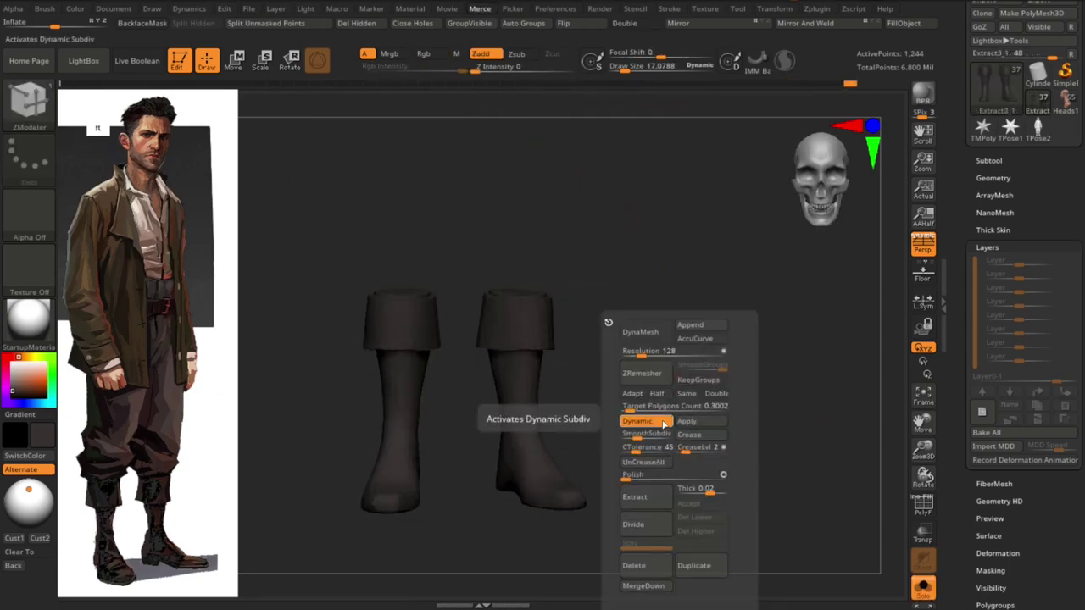
click(664, 421)
key(g)
alt+right_drag(710, 435, 698, 448)
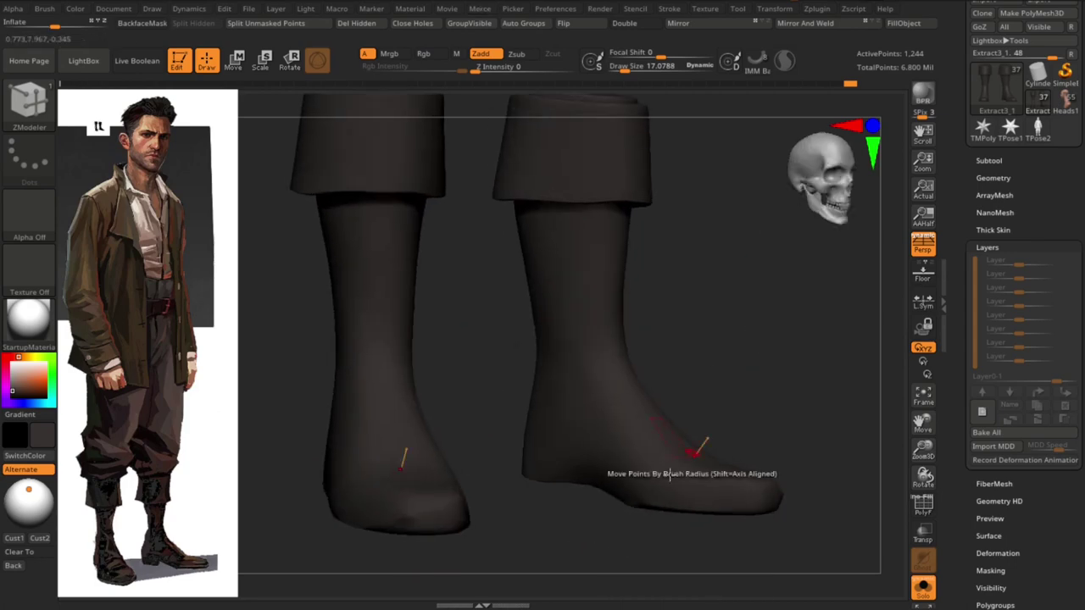
Set the ZModeler edge action to Crease with the boot wireframe shown
key(b)
key(z)
key(m)
key(shift+f)
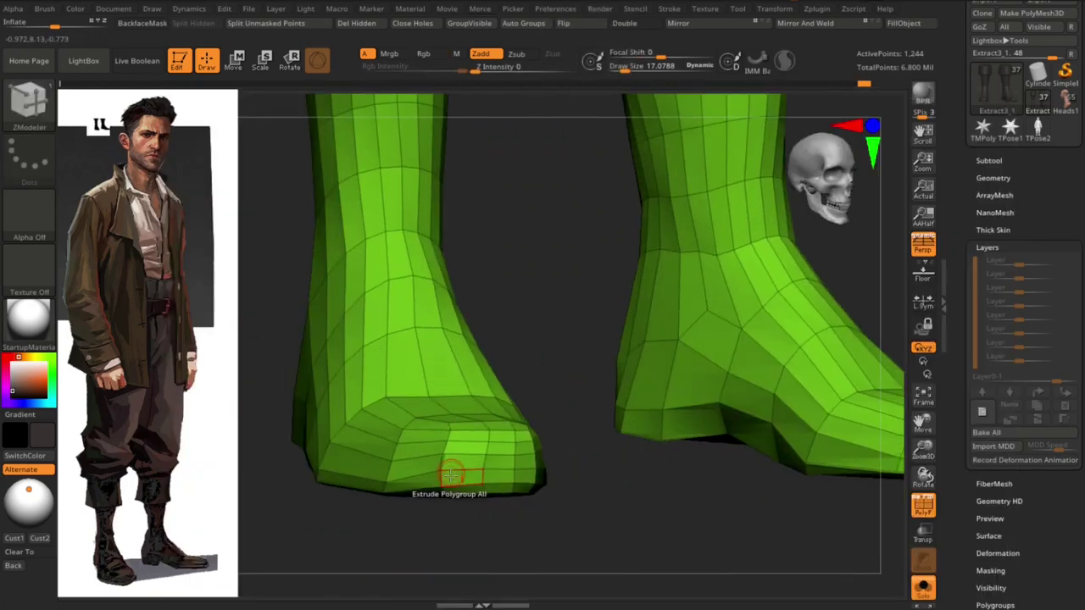
key(space)
click(272, 280)
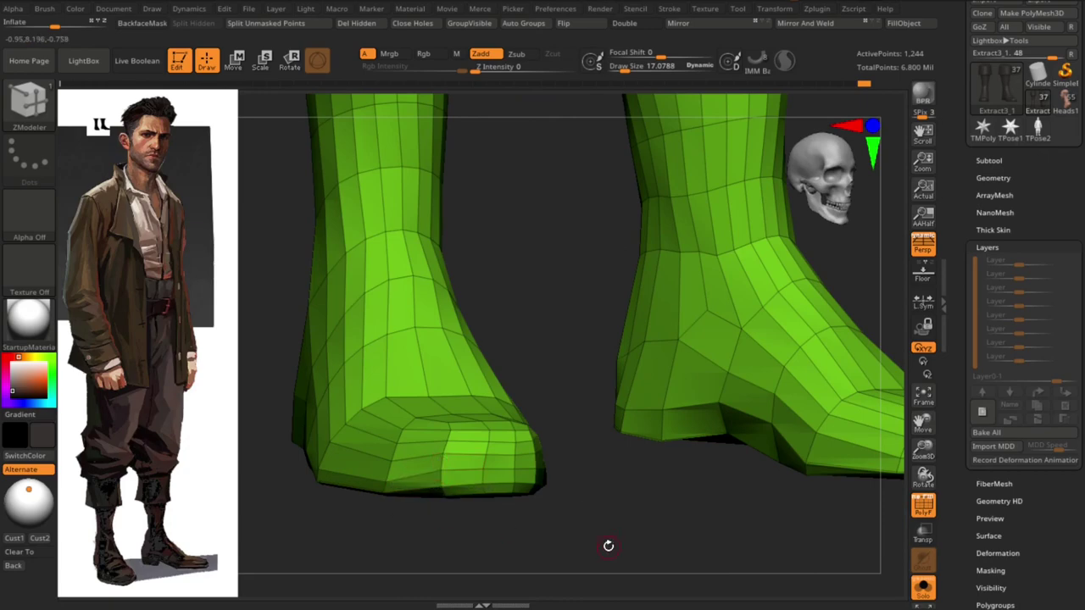
View the smoothed boots without wireframe, restore the rest of the character and select the sole subtool
mouse_move(608, 545)
mouse_down()
mouse_move(686, 516)
mouse_move(749, 364)
mouse_move(771, 393)
mouse_move(620, 317)
mouse_move(598, 438)
mouse_move(784, 457)
mouse_move(765, 399)
mouse_up()
key(space)
key(space)
click(741, 446)
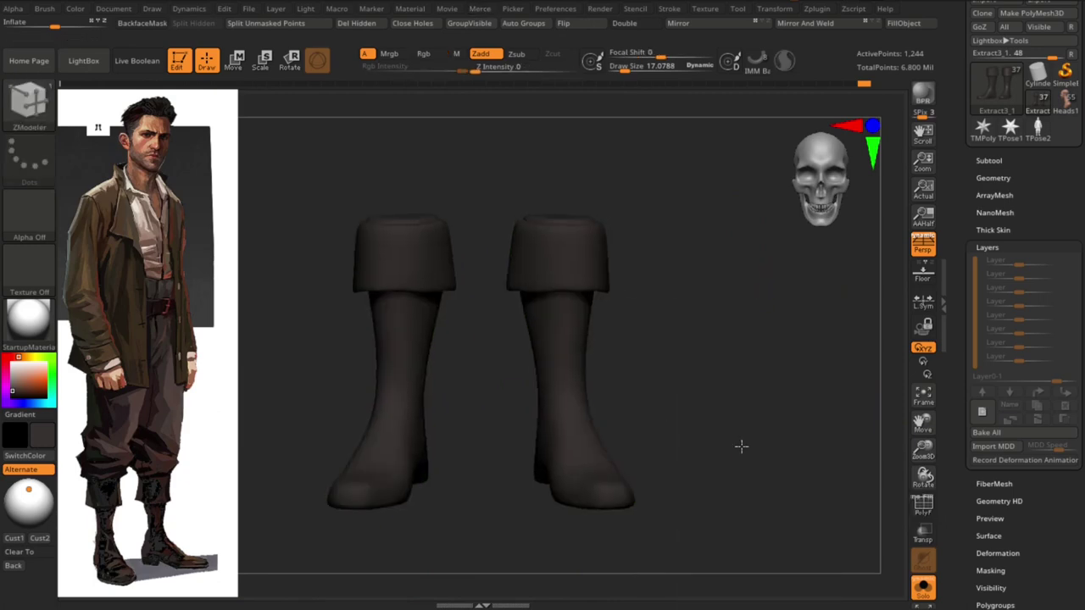
mouse_move(741, 447)
mouse_down()
mouse_move(709, 402)
mouse_move(617, 504)
mouse_up()
alt+click(612, 492)
key(space)
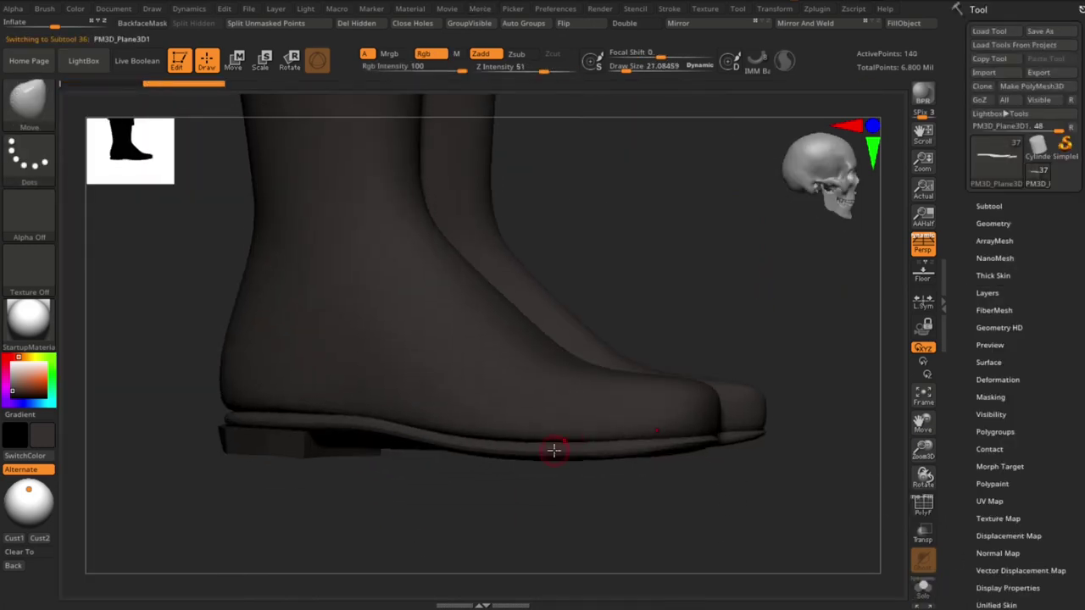
Insert an edge loop into the sole strip with ZModeler
key(b)
key(z)
key(m)
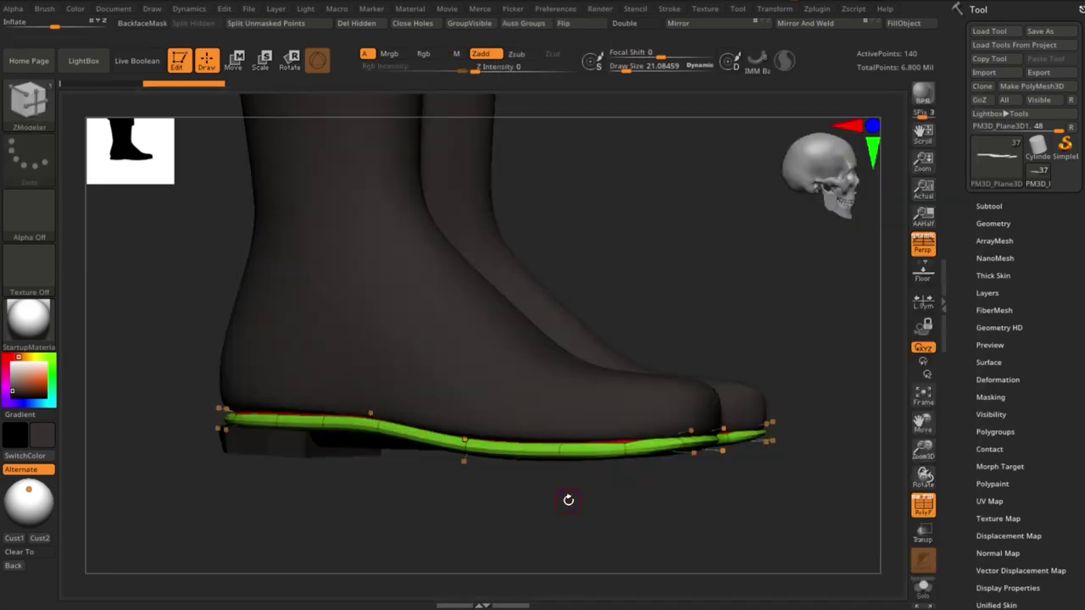
key(space)
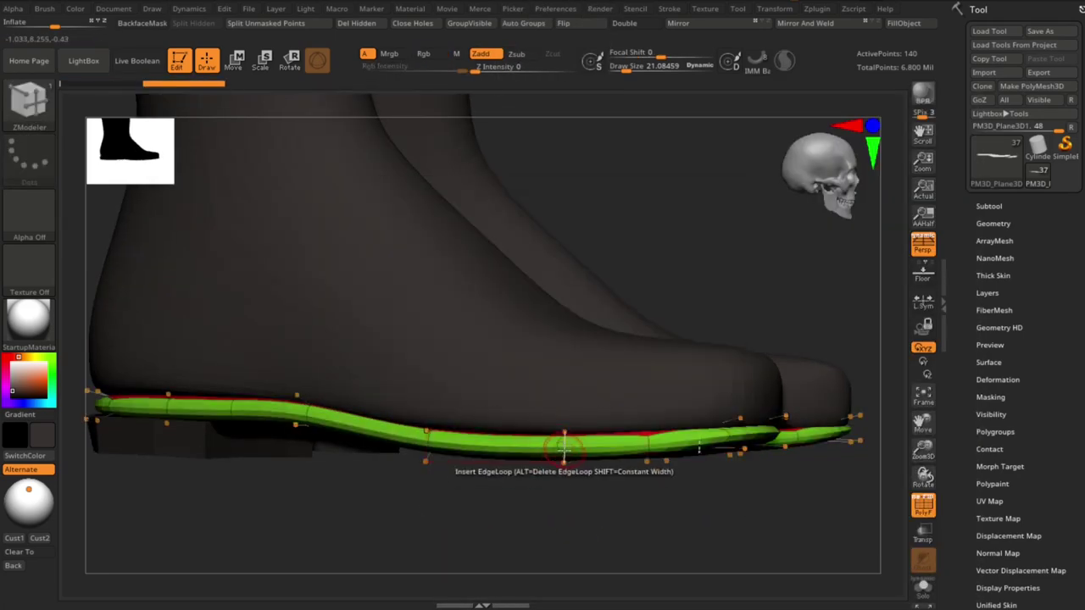
click(564, 432)
Round off the PM3D_Cube3D1_4 heel block with Dynamic subdivision, then reselect the sole strip
drag(258, 572, 356, 416)
alt+click(368, 410)
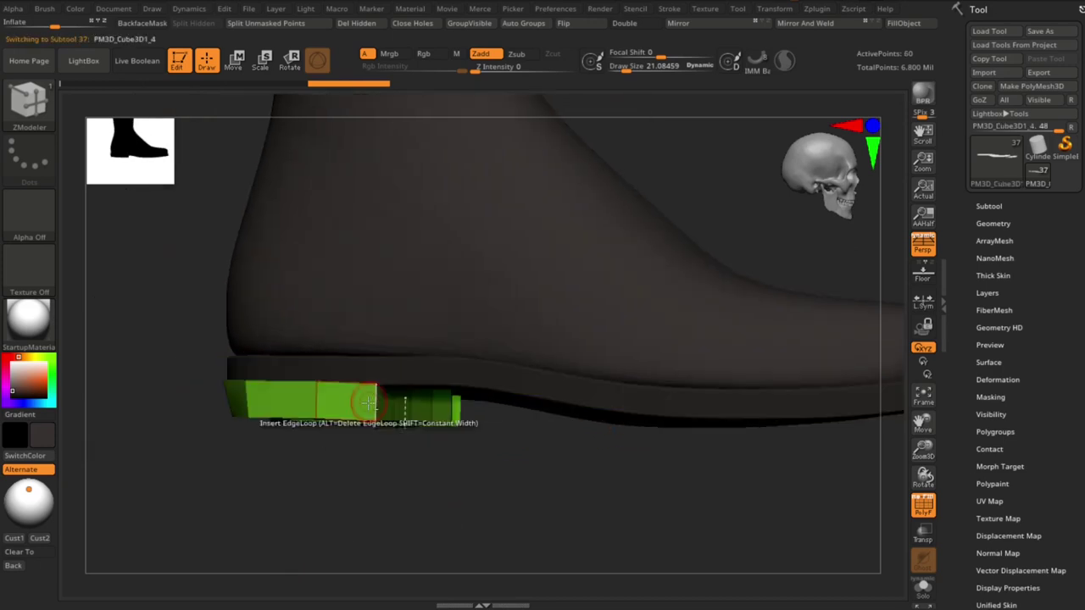
key(d)
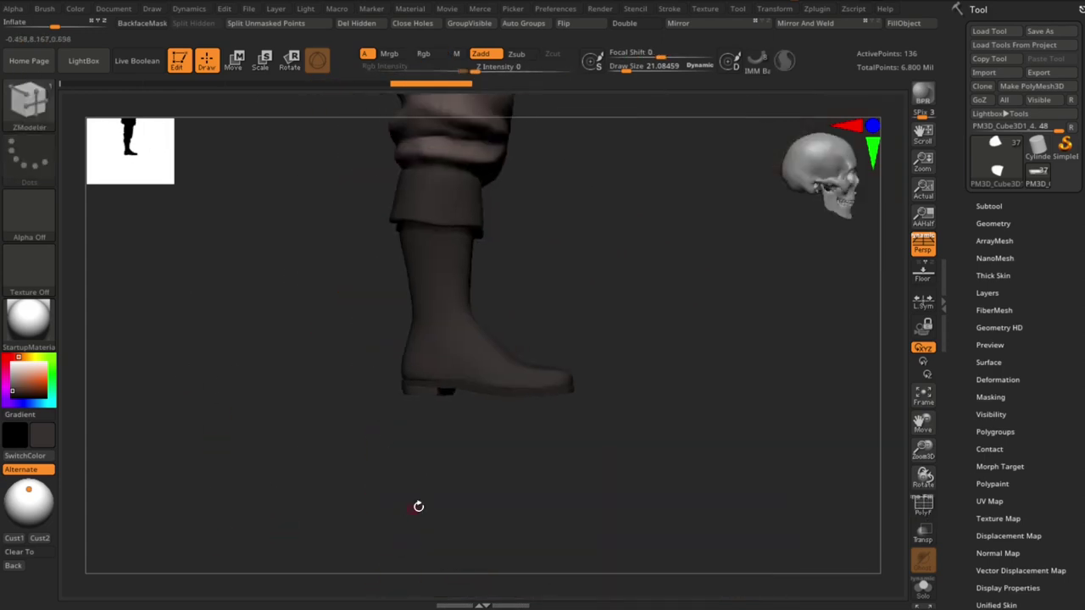
alt+click(576, 431)
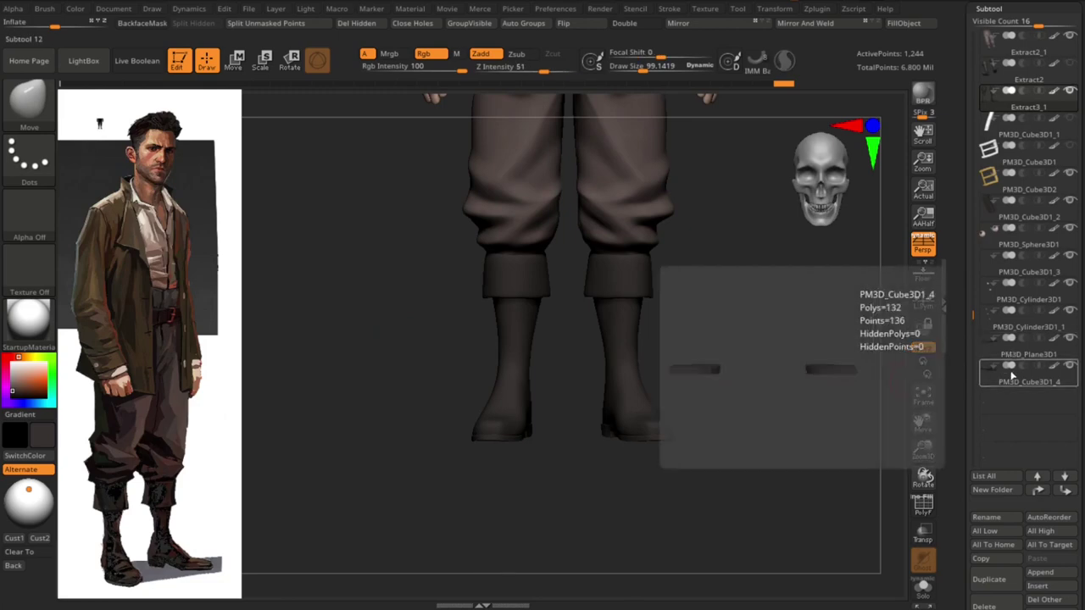
Apply the sole parts' Dynamic subdivision as permanent geometry
key(g)
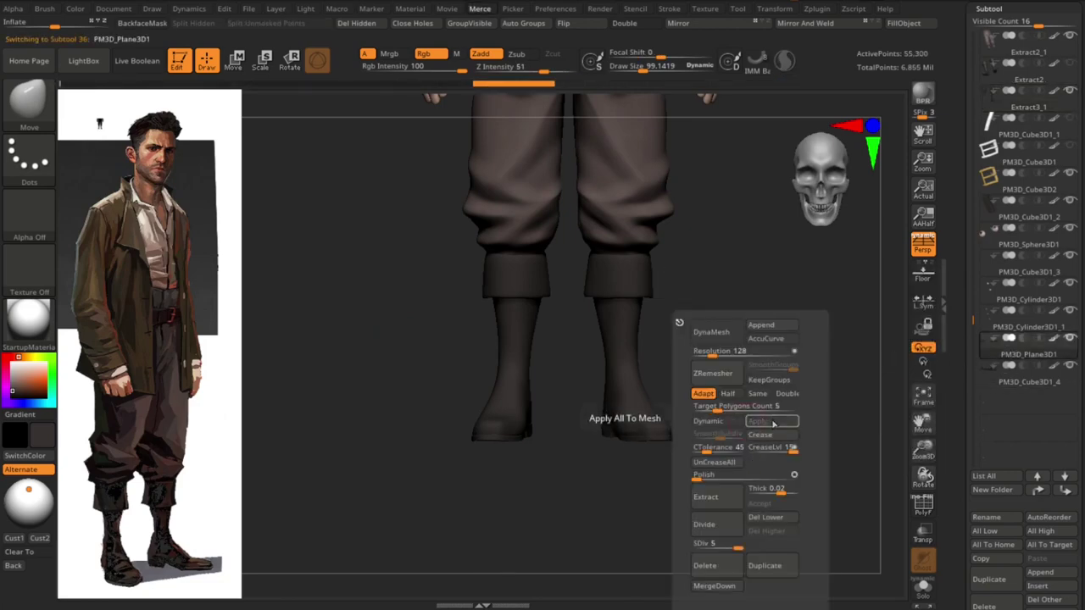
click(1025, 380)
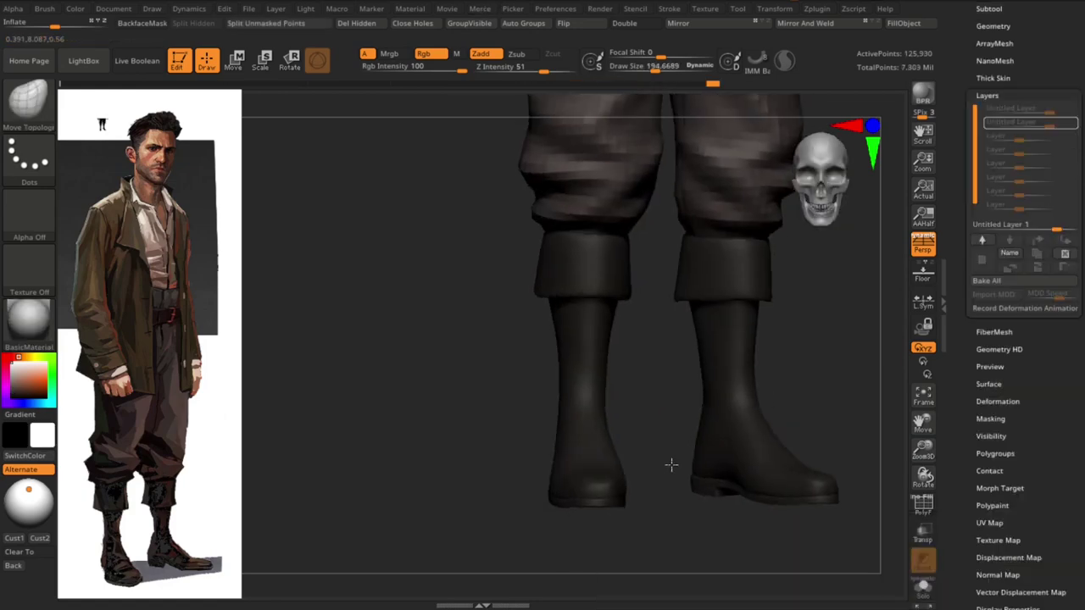
alt+drag(840, 341, 641, 438)
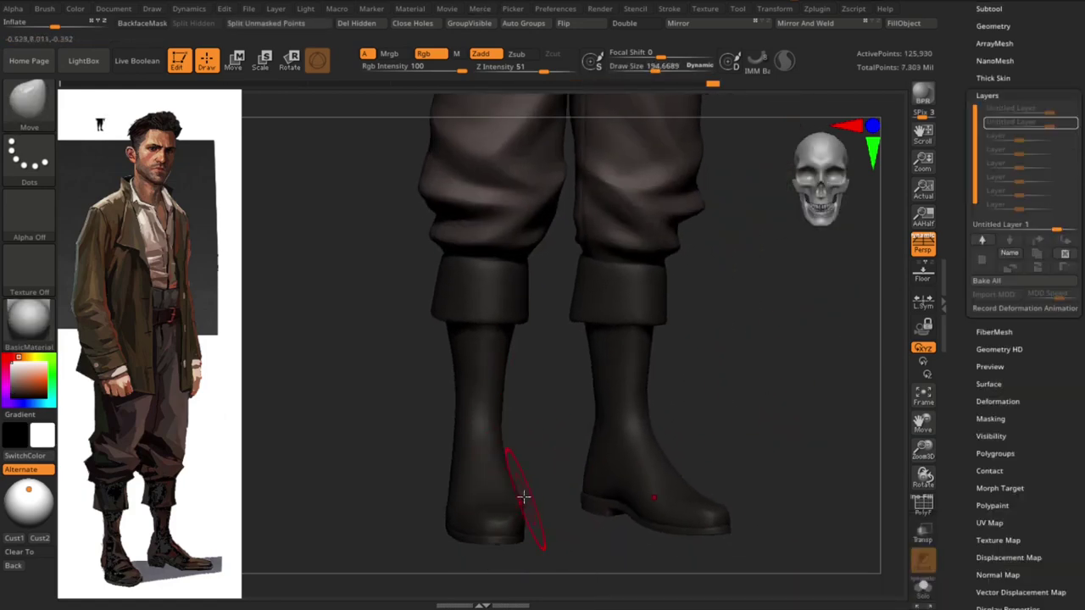
Review the boots from the side, front and below, adjusting the perspective setting
mouse_move(515, 490)
mouse_down()
mouse_move(538, 443)
mouse_move(793, 407)
mouse_up()
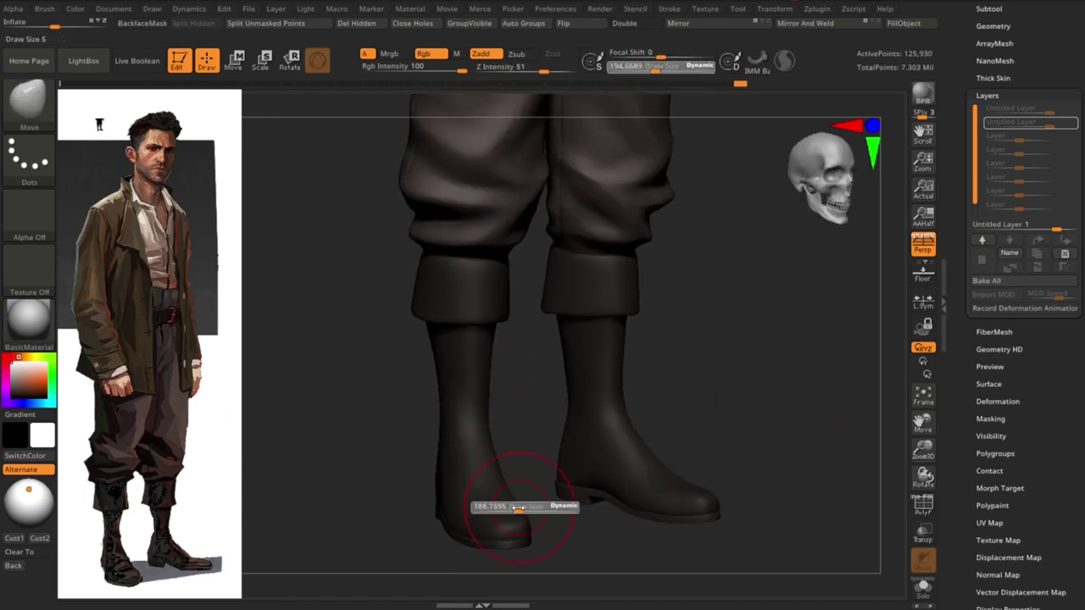
mouse_move(397, 468)
mouse_down()
mouse_move(480, 436)
mouse_move(437, 500)
mouse_up()
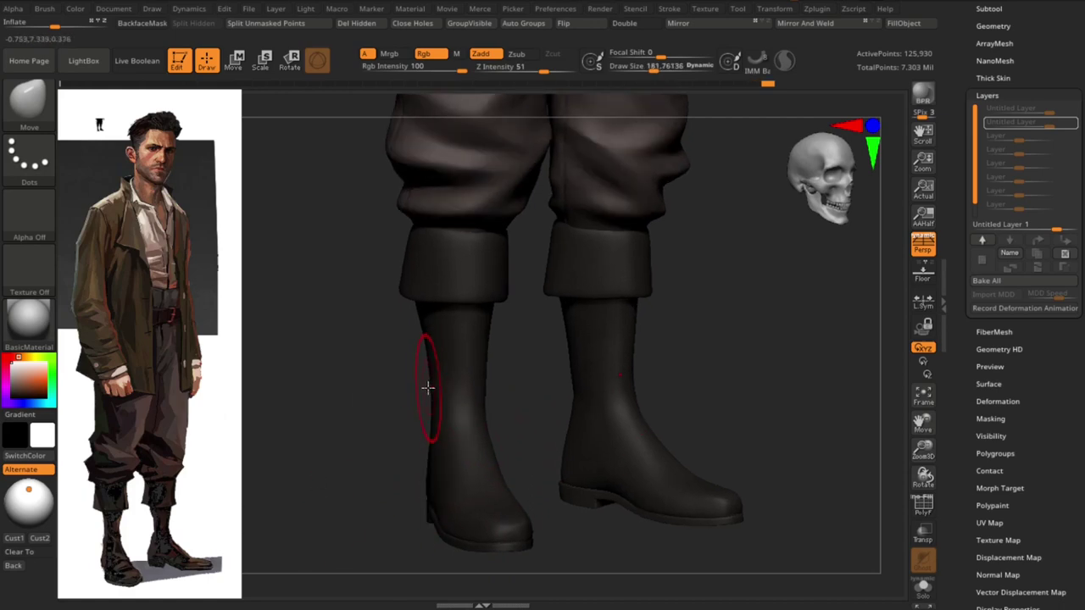
mouse_move(428, 388)
shift+right_down()
mouse_move(800, 429)
mouse_move(765, 404)
mouse_move(632, 463)
mouse_move(774, 401)
mouse_move(538, 482)
shift+right_up()
click(923, 244)
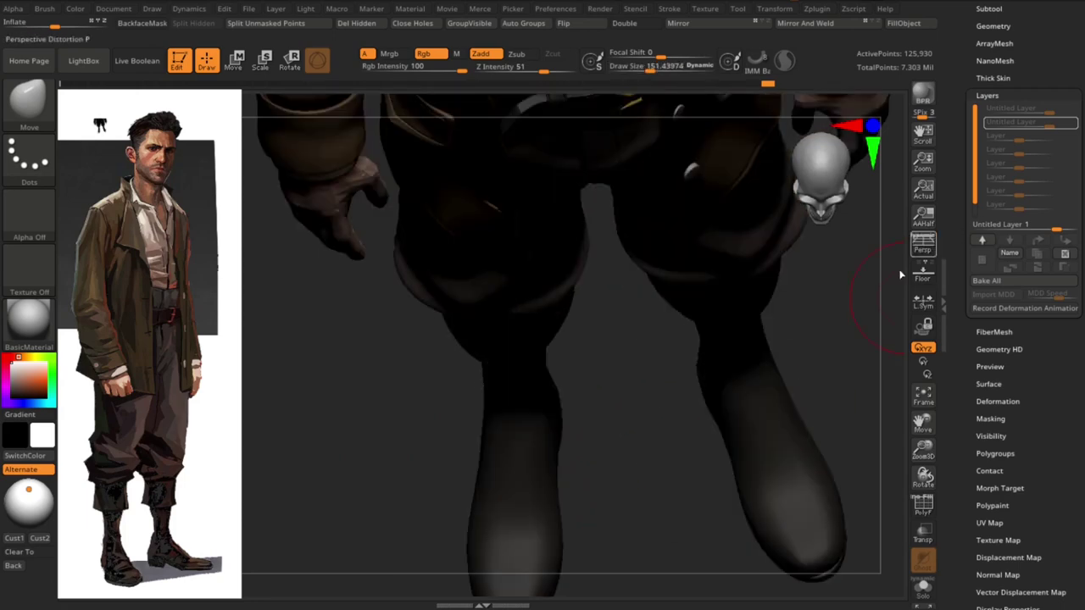
mouse_move(901, 274)
shift+right_down()
mouse_move(358, 465)
mouse_move(424, 274)
shift+right_up()
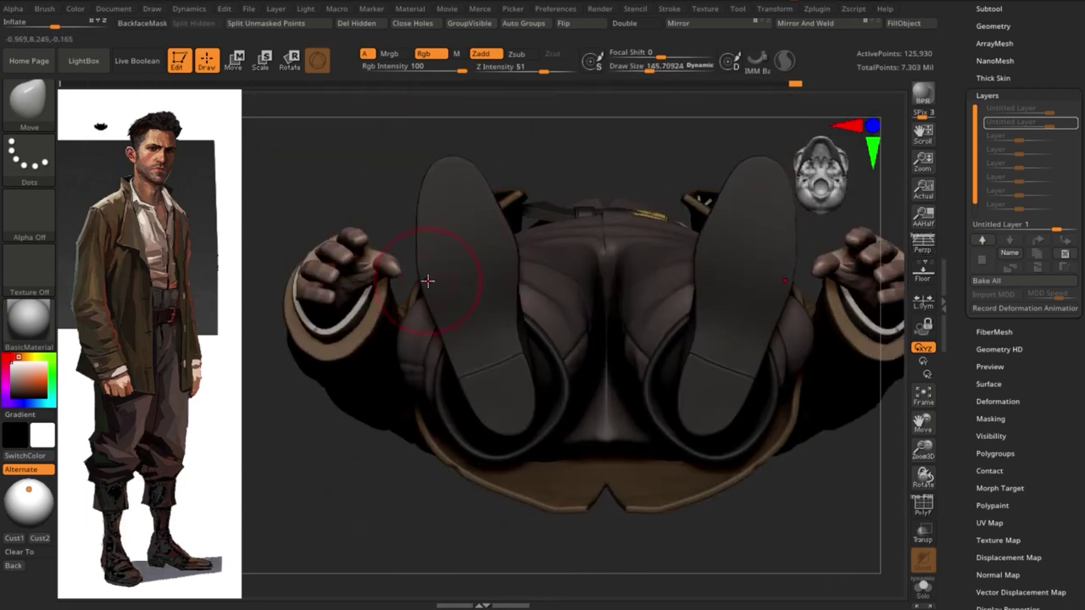
mouse_move(510, 245)
right_down()
mouse_move(601, 187)
mouse_move(778, 351)
mouse_move(615, 503)
mouse_move(584, 404)
mouse_move(480, 395)
mouse_move(474, 431)
mouse_move(951, 228)
right_up()
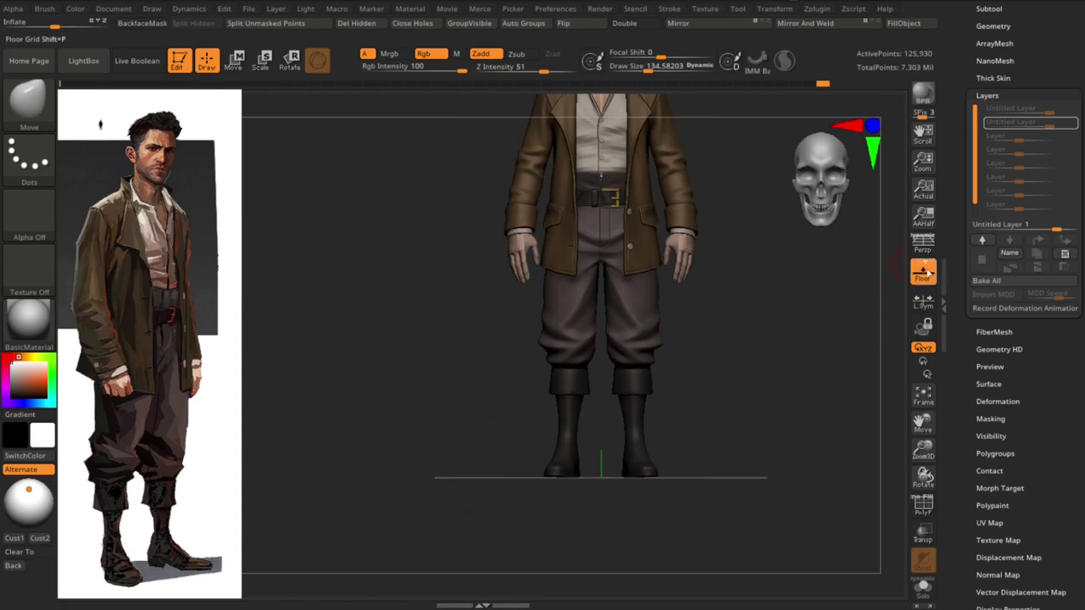
Turn on perspective and inspect the boots and lower legs from below, side and back, resizing the brush
click(923, 244)
mouse_move(739, 407)
right_down()
mouse_move(758, 364)
mouse_move(829, 422)
right_up()
key(s)
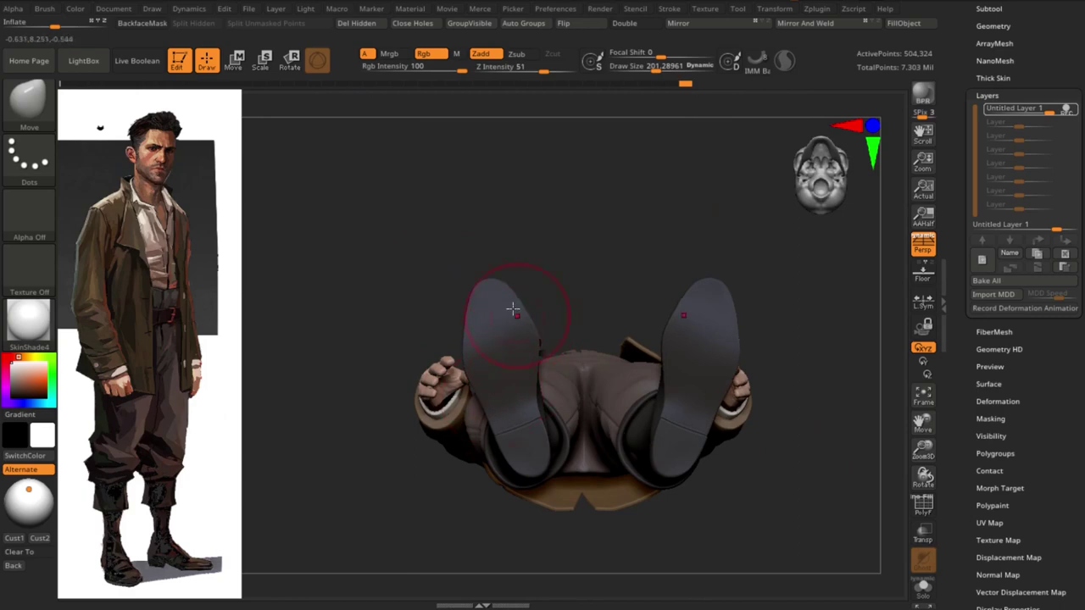
mouse_move(513, 310)
right_down()
mouse_move(574, 455)
mouse_move(466, 431)
right_up()
key(s)
mouse_move(540, 334)
right_down()
mouse_move(487, 314)
mouse_move(618, 467)
right_up()
key(f)
mouse_move(722, 388)
ctrl+right_down()
mouse_move(746, 383)
mouse_move(746, 367)
mouse_move(707, 514)
mouse_move(517, 501)
mouse_move(615, 401)
ctrl+right_up()
key(s)
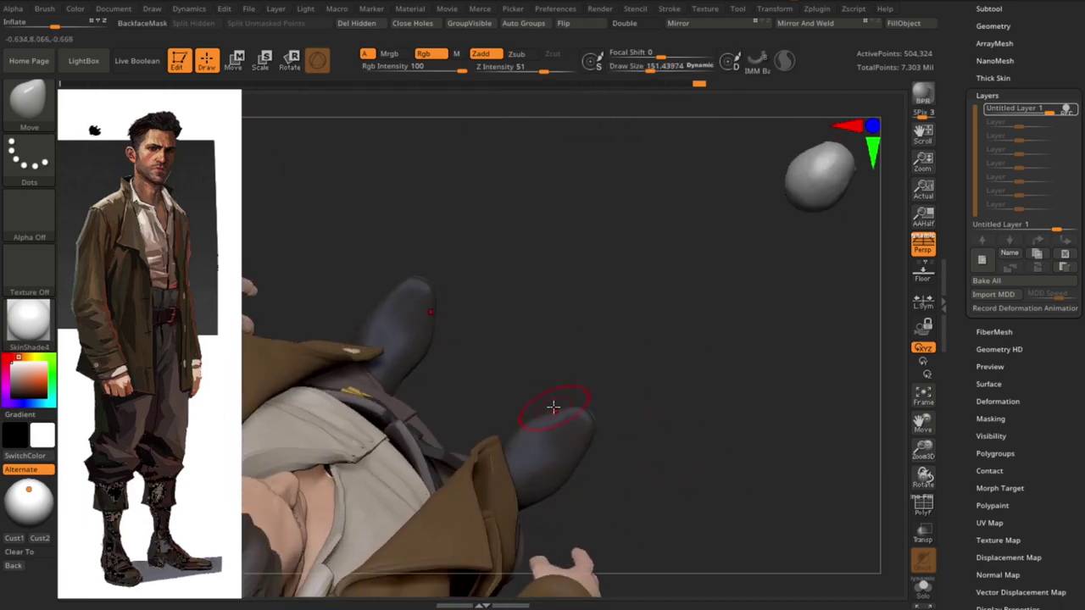
mouse_move(546, 417)
right_down()
mouse_move(650, 404)
mouse_move(678, 431)
mouse_move(611, 419)
right_up()
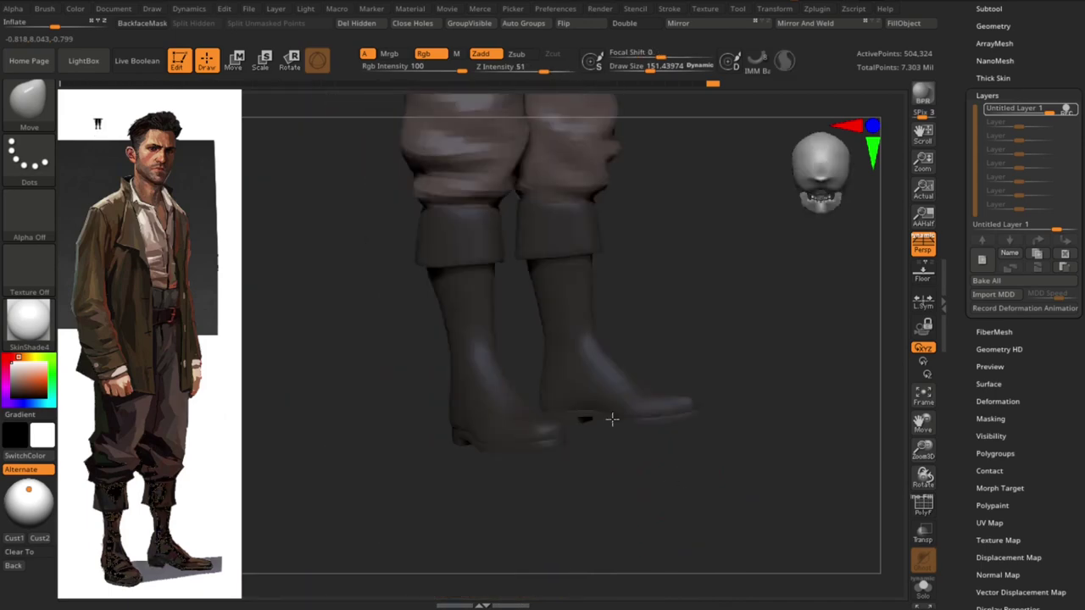
key(f)
Return to the startup material, zoom in on the lower legs and enlarge the brush
ctrl+right_drag(768, 398, 754, 430)
mouse_move(773, 384)
ctrl+right_down()
mouse_move(774, 450)
mouse_move(790, 422)
mouse_move(819, 436)
mouse_move(875, 388)
mouse_move(634, 440)
ctrl+right_up()
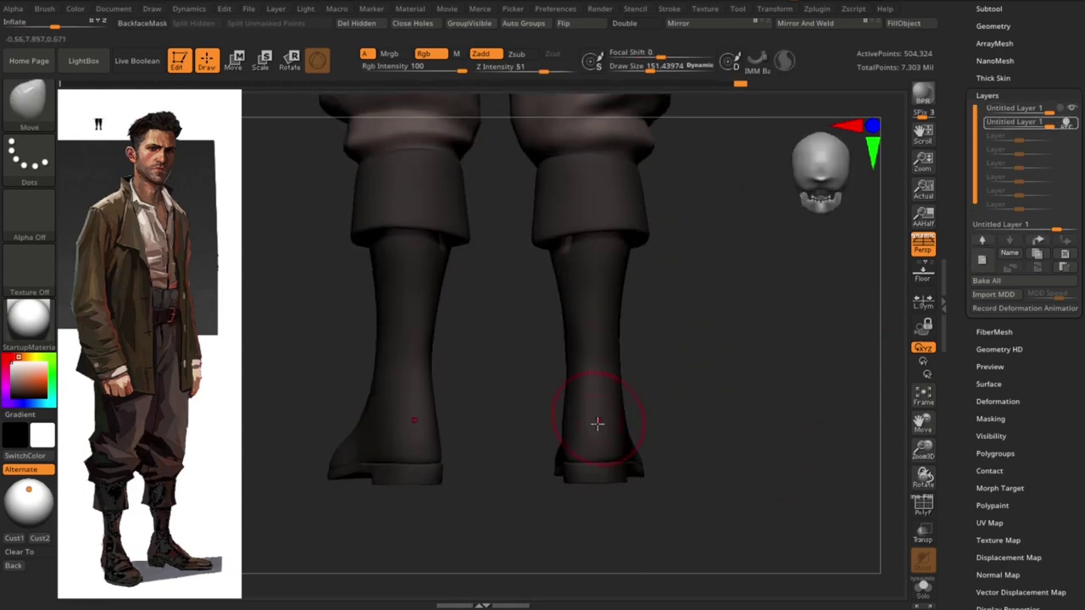
alt+right_drag(597, 424, 574, 537)
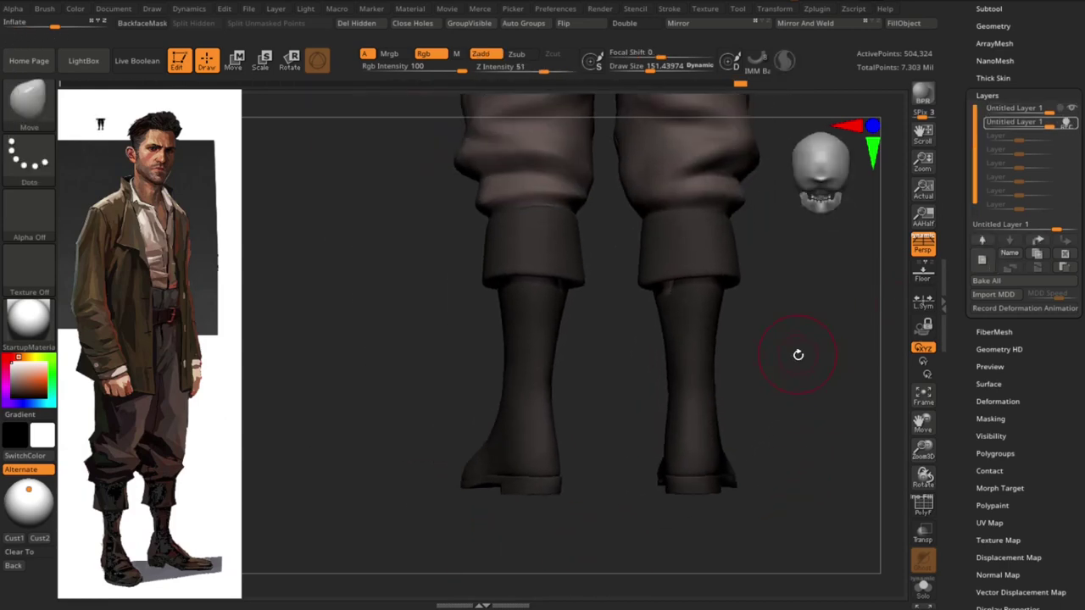
drag(797, 354, 446, 412)
key(s)
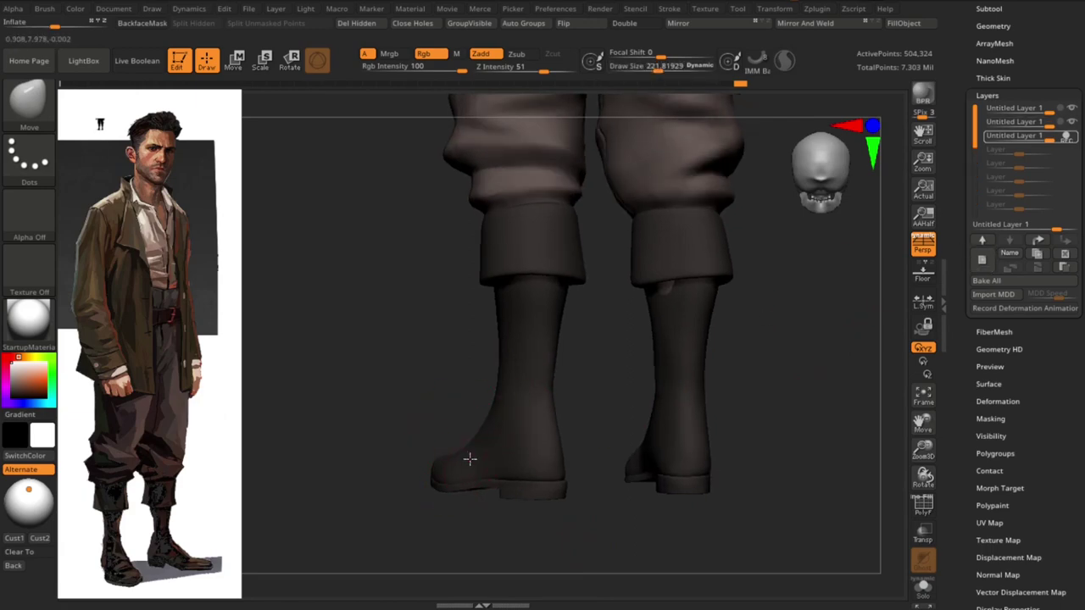
mouse_move(457, 459)
right_down()
mouse_move(750, 415)
mouse_move(755, 446)
mouse_move(791, 339)
mouse_move(761, 452)
mouse_move(766, 417)
right_up()
Select Extract2_1, then the boot subtool, and begin carving ankle crease lines
alt+click(507, 384)
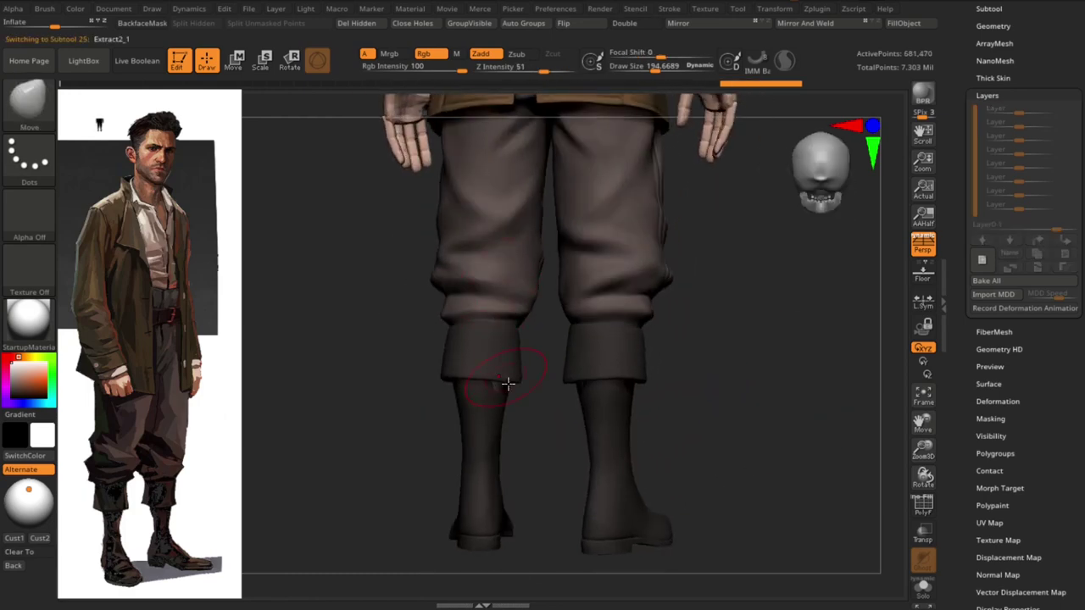
right_drag(509, 413, 593, 369)
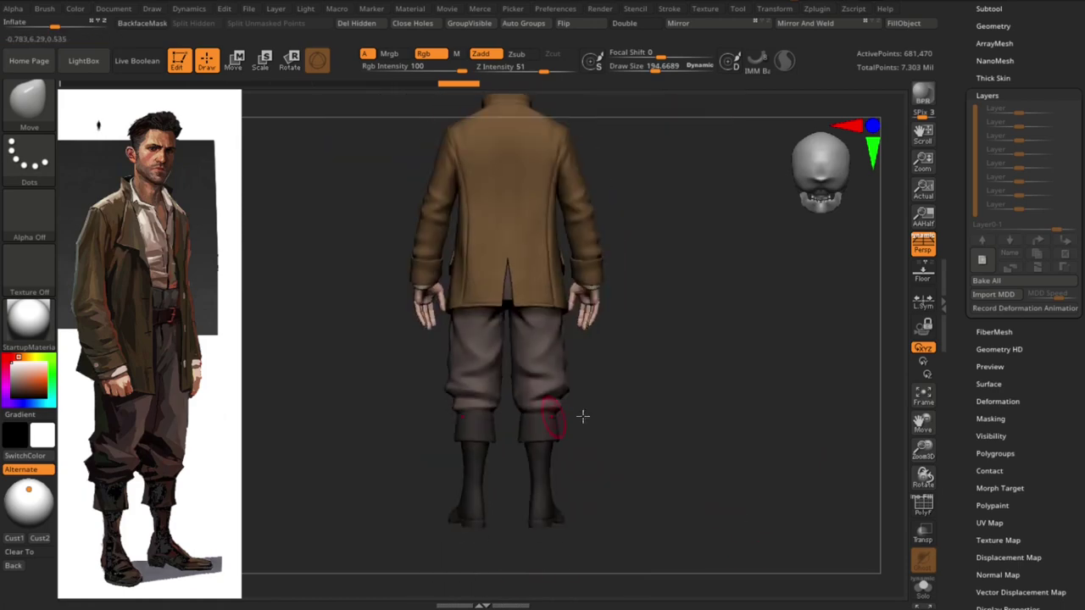
drag(666, 498, 665, 478)
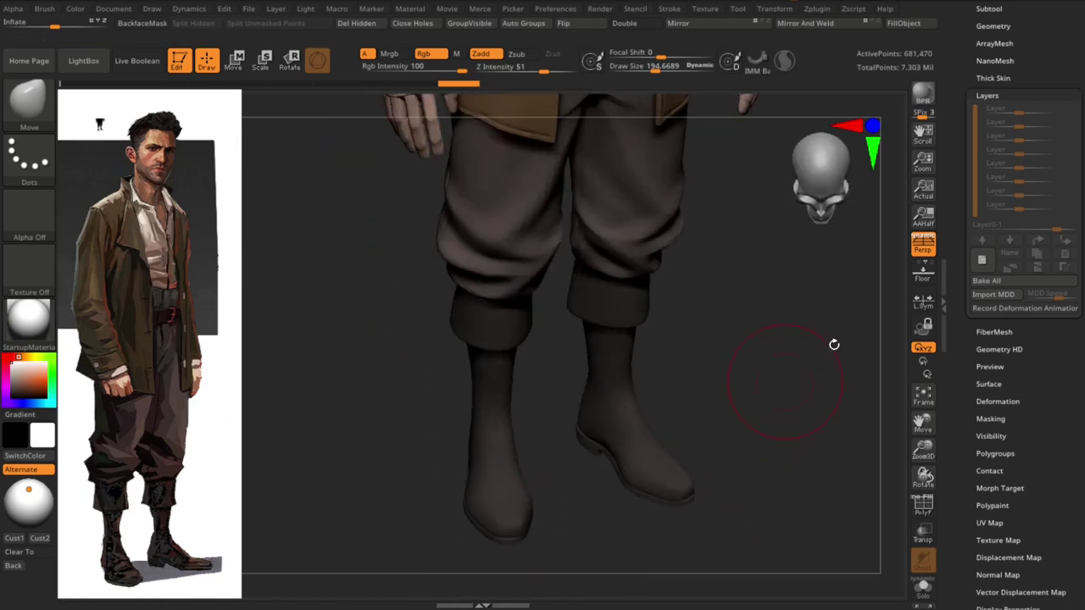
alt+click(540, 481)
drag(463, 509, 461, 356)
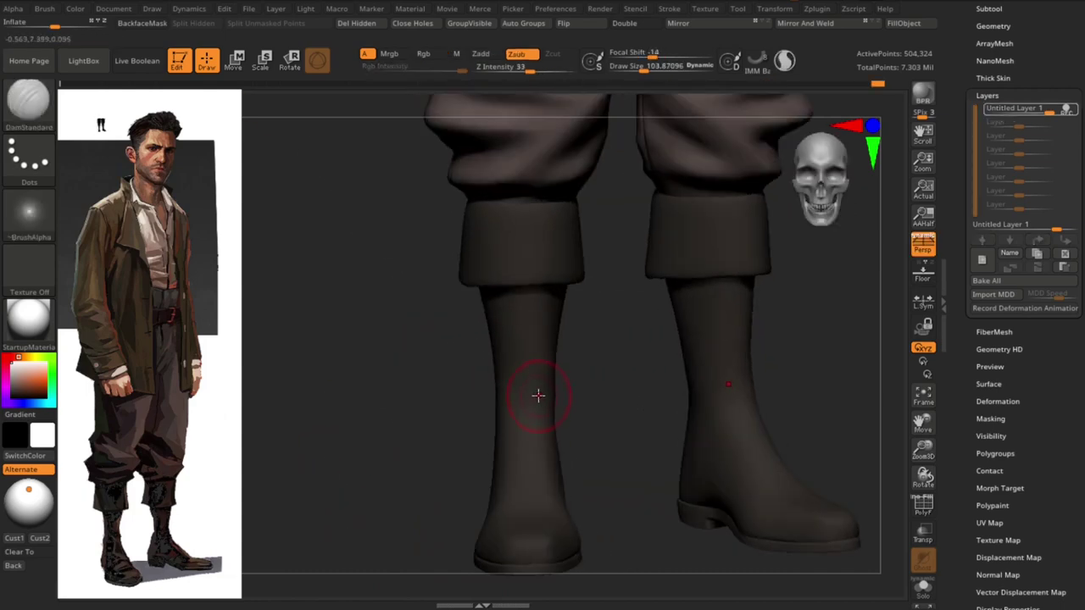
mouse_move(538, 395)
right_down()
mouse_move(517, 403)
mouse_move(594, 388)
mouse_move(557, 407)
right_up()
mouse_move(483, 439)
right_down()
mouse_move(598, 393)
mouse_move(446, 439)
mouse_move(541, 435)
mouse_move(598, 419)
mouse_move(492, 443)
mouse_move(577, 438)
mouse_move(483, 448)
right_up()
Carve DamStandard wrinkle folds into the fronts and sides of both boot ankles
mouse_move(526, 399)
right_down()
mouse_move(528, 366)
mouse_move(383, 378)
mouse_move(524, 396)
right_up()
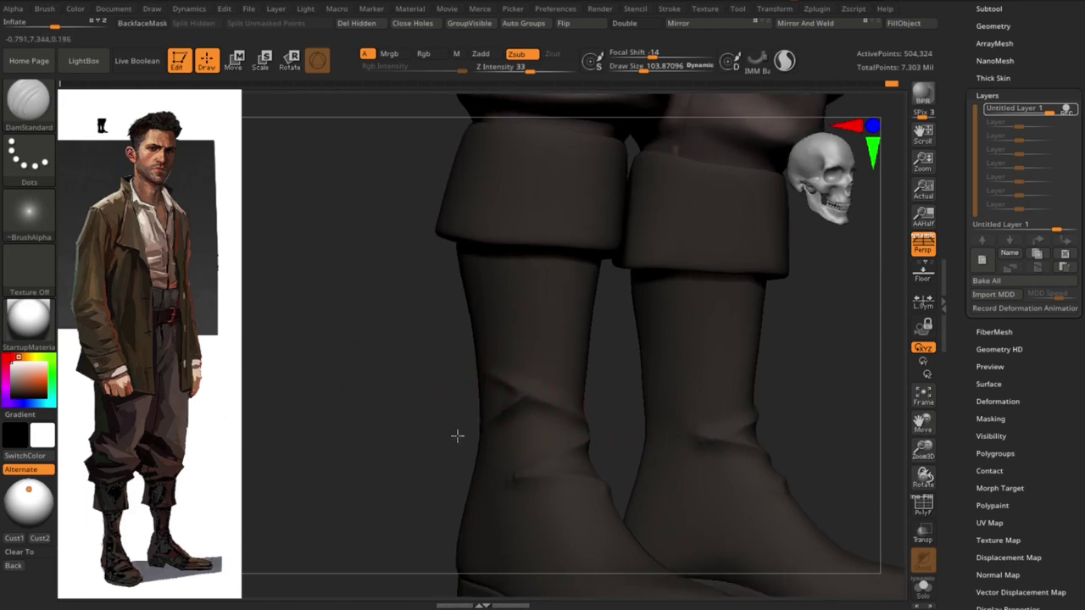
mouse_move(457, 436)
right_down()
mouse_move(418, 426)
mouse_move(535, 403)
mouse_move(477, 407)
right_up()
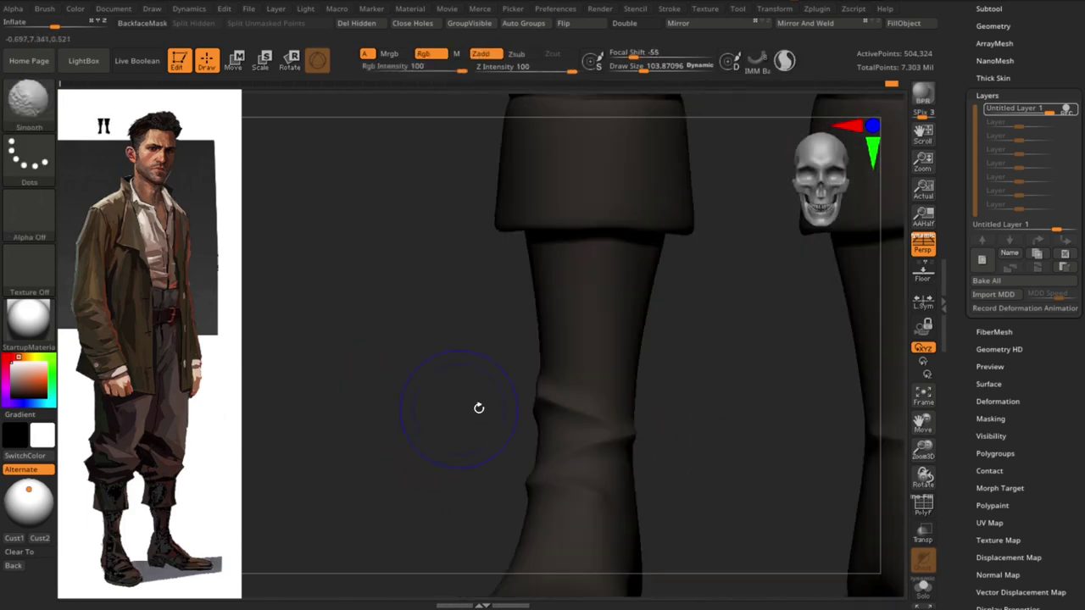
mouse_move(685, 400)
right_down()
mouse_move(657, 432)
mouse_move(666, 435)
right_up()
mouse_move(566, 408)
right_down()
mouse_move(707, 412)
mouse_move(690, 429)
mouse_move(697, 436)
mouse_move(592, 440)
mouse_move(701, 407)
mouse_move(627, 411)
right_up()
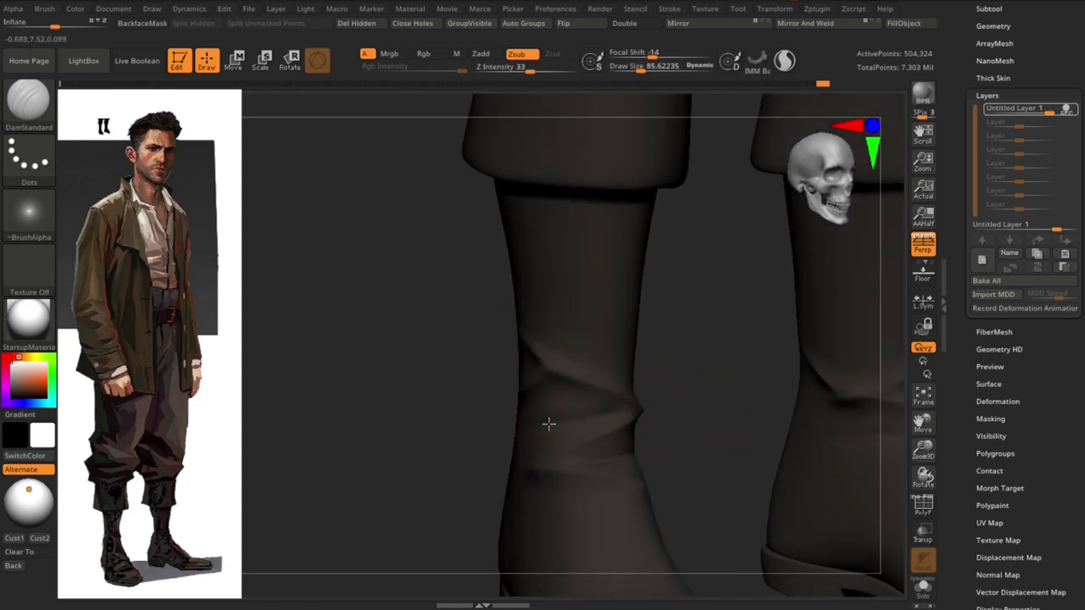
mouse_move(548, 424)
right_down()
mouse_move(721, 423)
mouse_move(738, 412)
mouse_move(644, 443)
mouse_move(750, 438)
mouse_move(658, 443)
mouse_move(622, 410)
right_up()
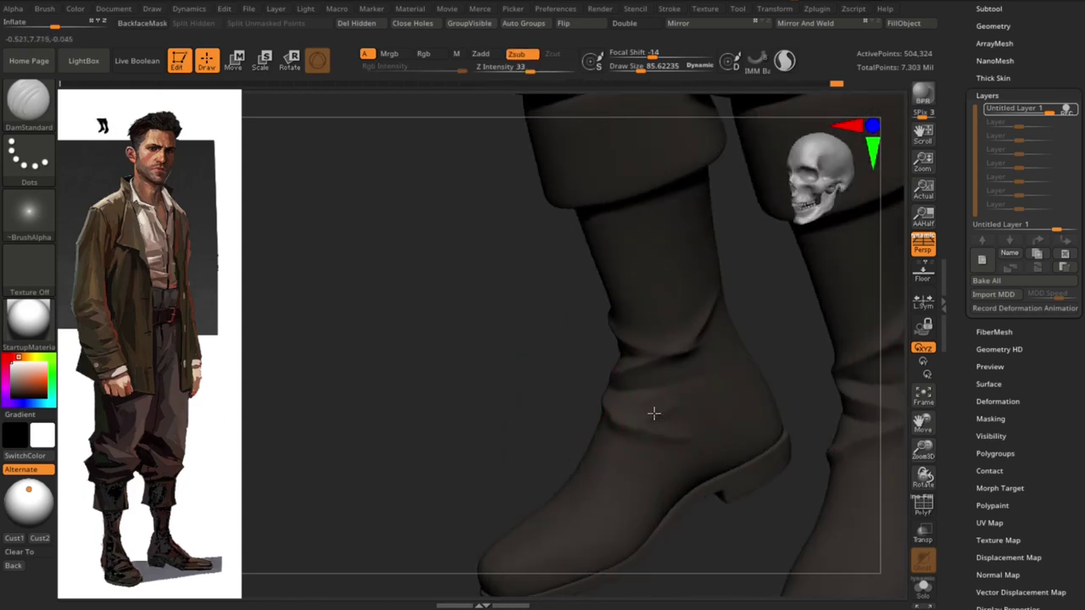
mouse_move(792, 314)
right_down()
mouse_move(746, 382)
mouse_move(687, 399)
mouse_move(754, 400)
right_up()
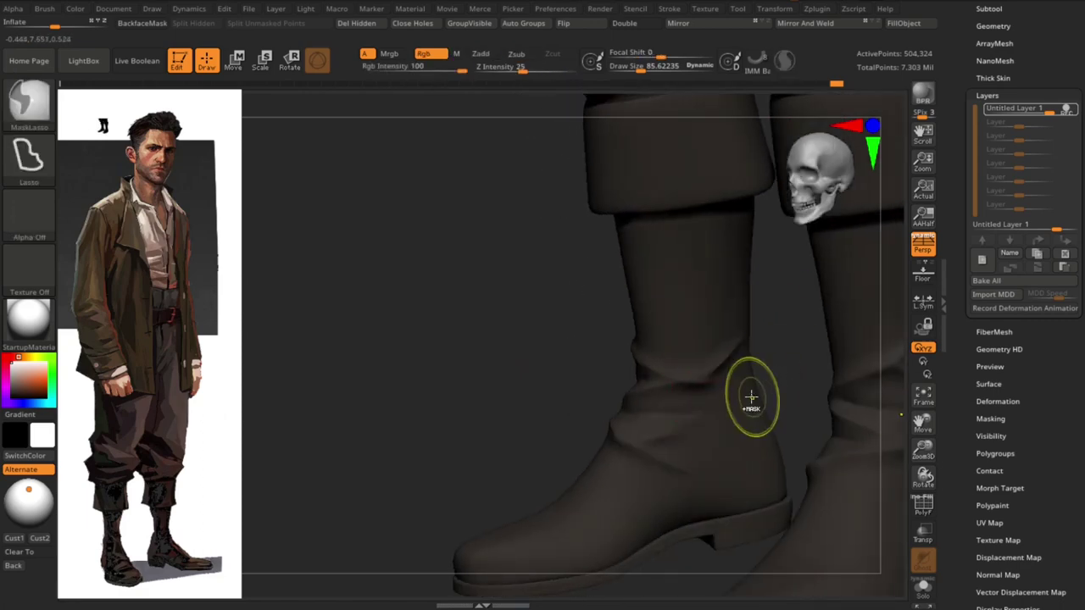
mouse_move(654, 379)
right_down()
mouse_move(724, 399)
mouse_move(685, 394)
mouse_move(438, 431)
mouse_move(804, 336)
right_up()
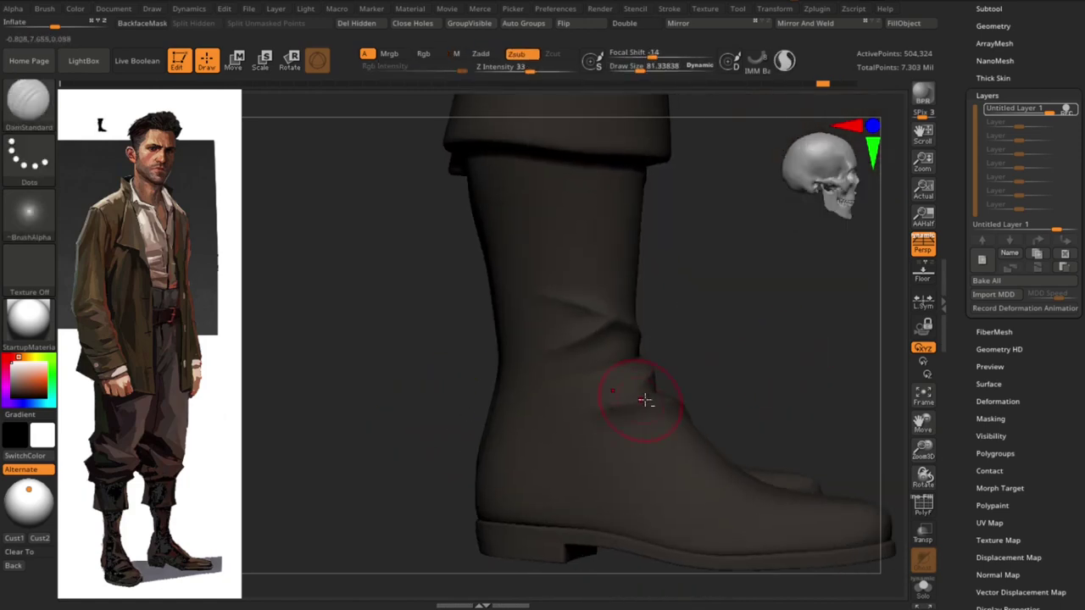
right_drag(634, 393, 597, 412)
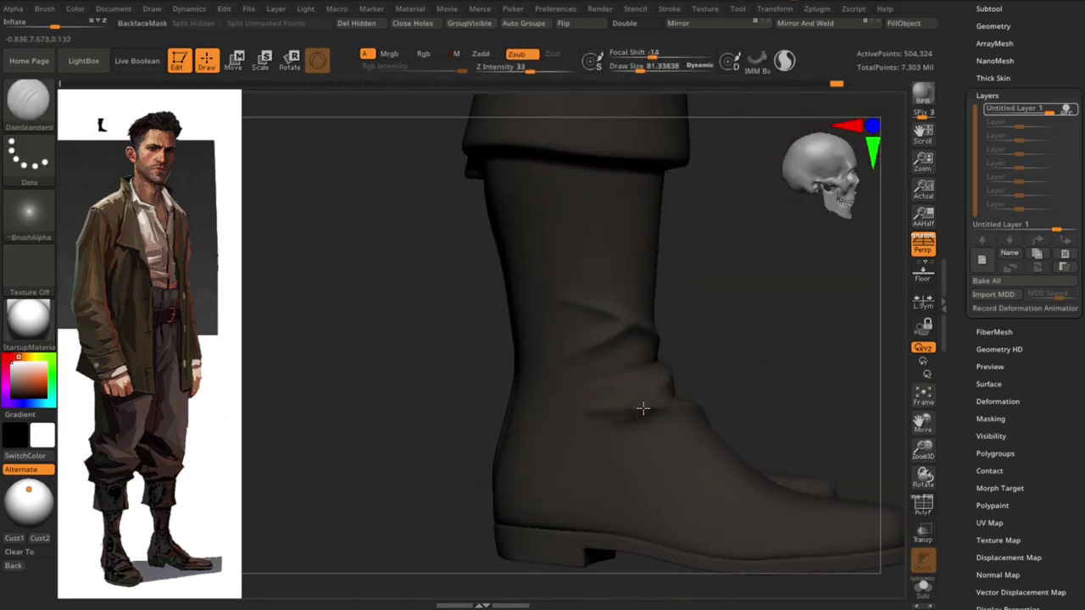
mouse_move(539, 386)
right_down()
mouse_move(795, 354)
mouse_move(499, 429)
mouse_move(720, 354)
right_up()
mouse_move(505, 349)
right_down()
mouse_move(588, 368)
mouse_move(722, 341)
mouse_move(692, 333)
right_up()
mouse_move(598, 369)
right_down()
mouse_move(783, 337)
mouse_move(593, 378)
mouse_move(763, 344)
mouse_move(686, 367)
right_up()
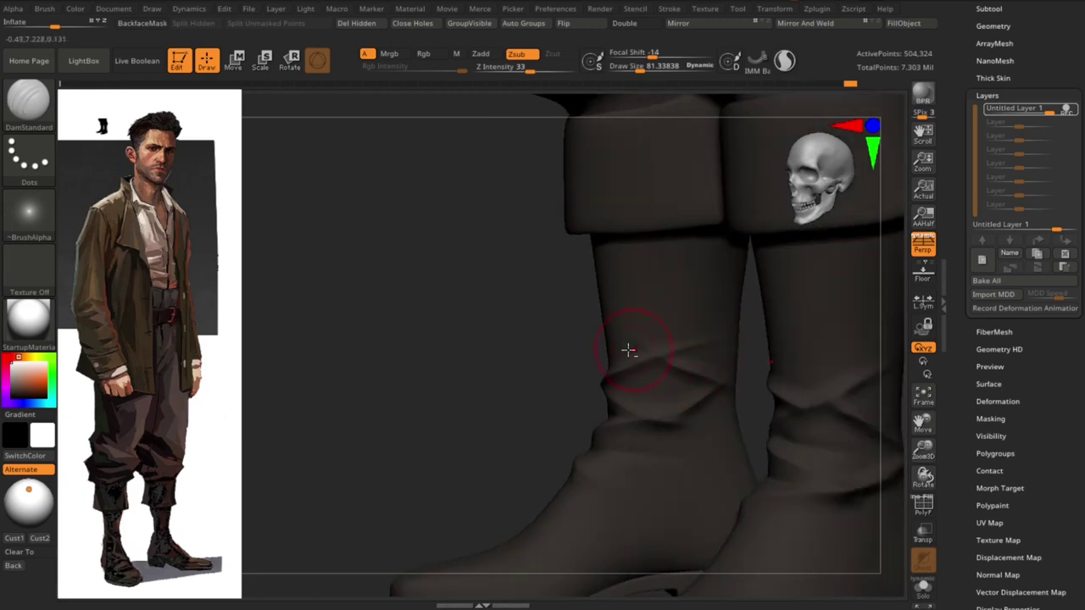
Deepen creases on a single boot's side, heel and left cuff, then frame the full figure
mouse_move(628, 350)
right_down()
mouse_move(717, 361)
mouse_move(576, 380)
mouse_move(709, 378)
mouse_move(763, 297)
mouse_move(687, 382)
mouse_move(518, 356)
mouse_move(507, 370)
mouse_move(582, 410)
right_up()
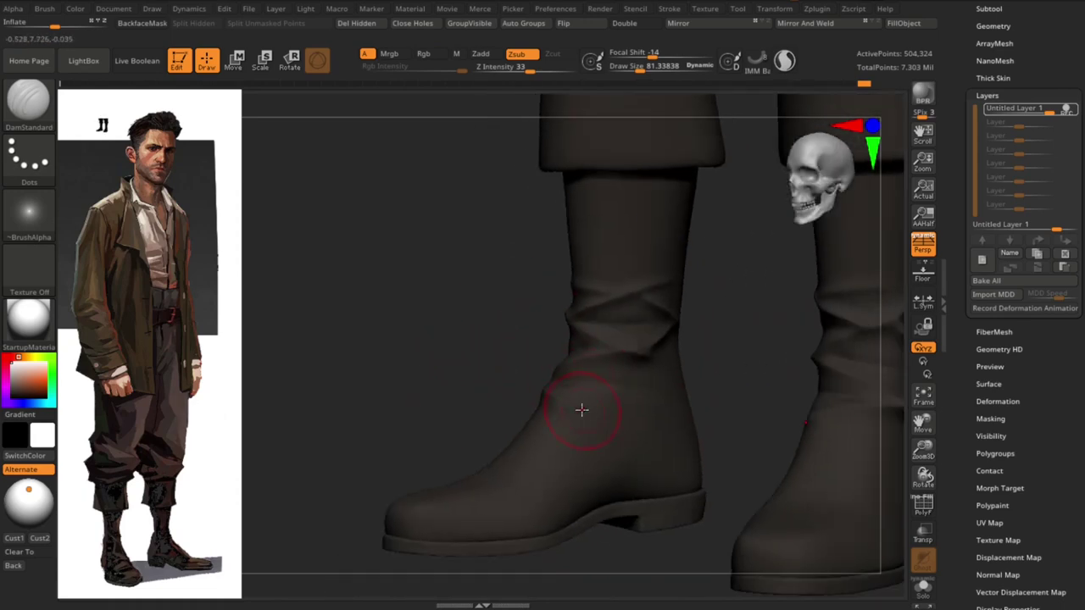
mouse_move(956, 263)
right_down()
mouse_move(572, 441)
mouse_move(503, 392)
mouse_move(555, 441)
mouse_move(504, 413)
mouse_move(569, 460)
mouse_move(601, 450)
mouse_move(565, 443)
mouse_move(698, 422)
mouse_move(635, 424)
mouse_move(557, 400)
mouse_move(734, 388)
mouse_move(691, 441)
mouse_move(568, 415)
right_up()
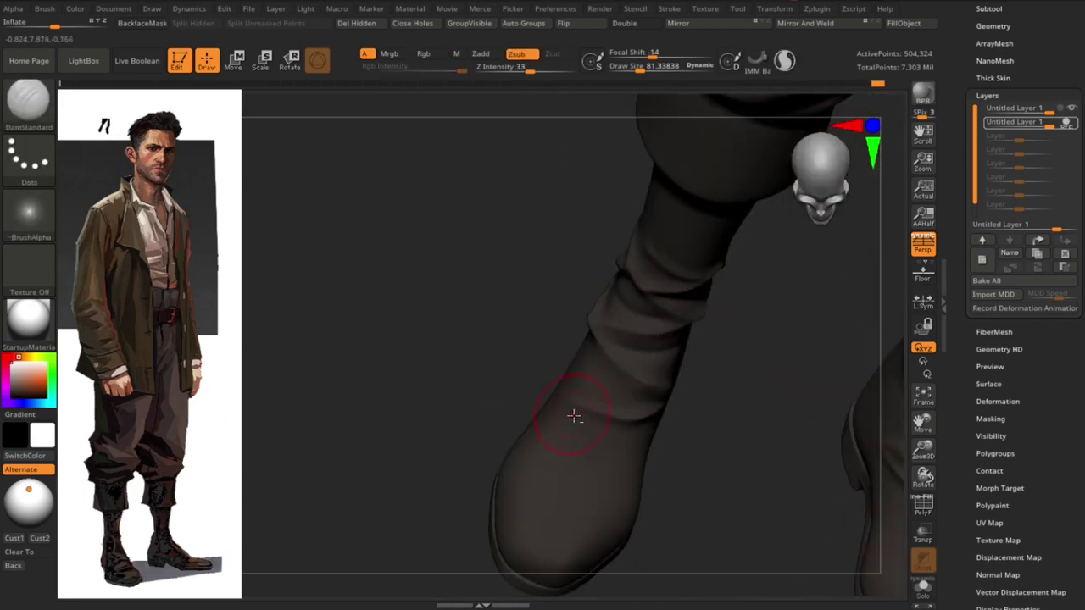
mouse_move(643, 469)
right_down()
mouse_move(697, 456)
mouse_move(709, 497)
right_up()
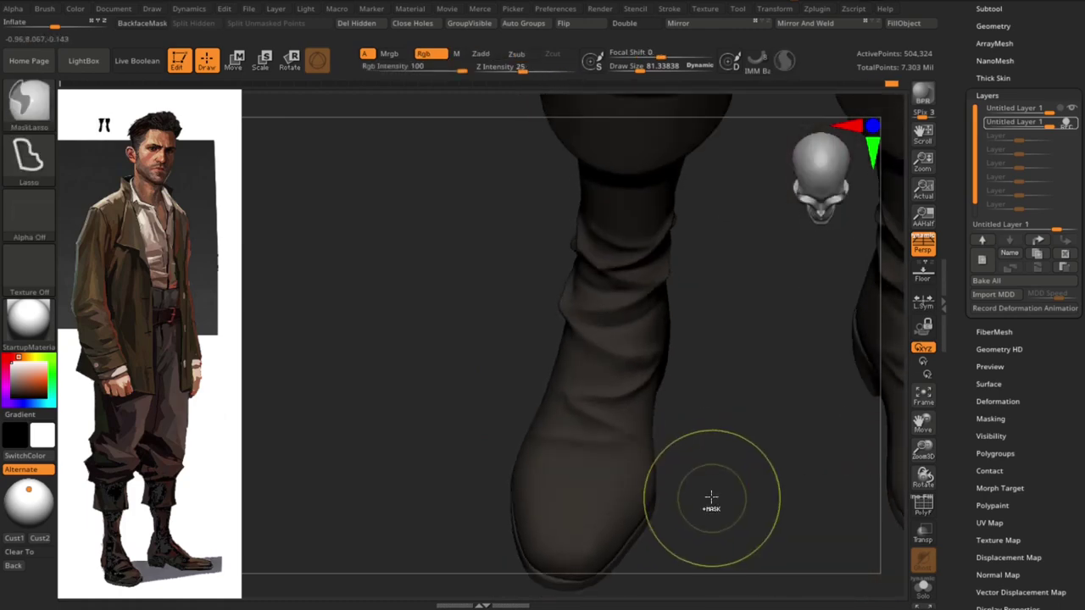
mouse_move(625, 435)
right_down()
mouse_move(655, 418)
mouse_move(734, 489)
mouse_move(802, 347)
mouse_move(804, 357)
mouse_move(738, 412)
right_up()
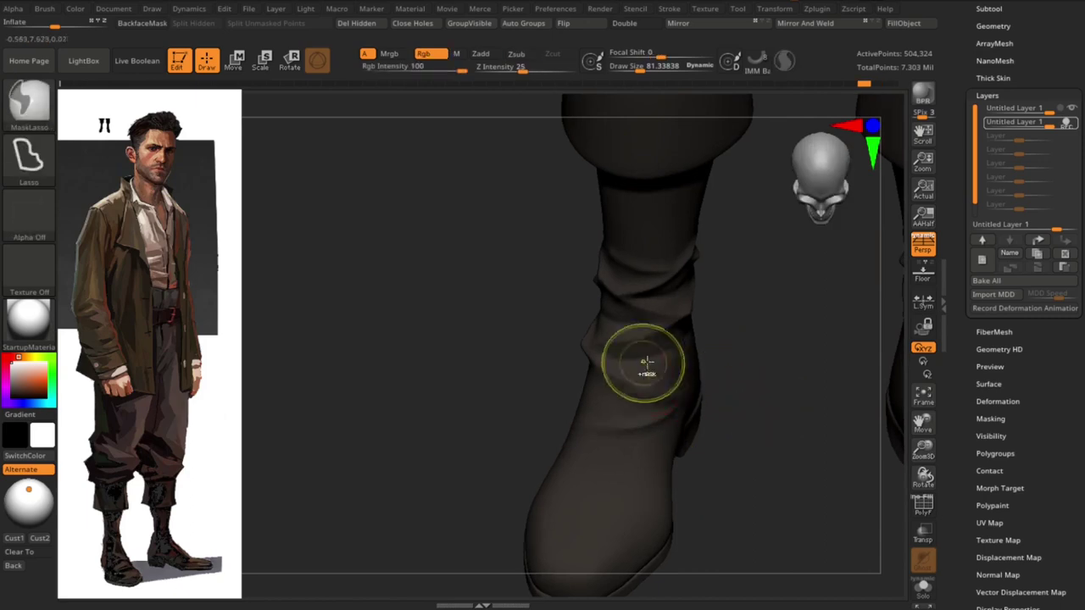
mouse_move(551, 347)
right_down()
mouse_move(567, 331)
mouse_move(751, 373)
mouse_move(833, 328)
right_up()
key(f)
ctrl+right_drag(831, 458, 687, 322)
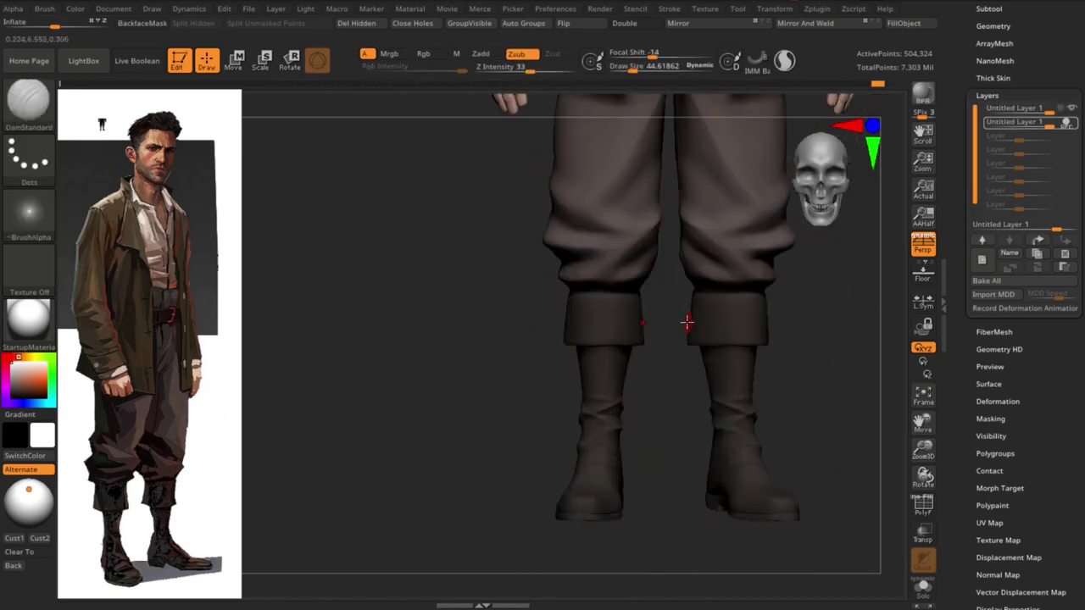
ctrl+right_drag(693, 409, 569, 435)
mouse_move(690, 432)
right_down()
mouse_move(552, 438)
mouse_move(692, 452)
mouse_move(650, 426)
right_up()
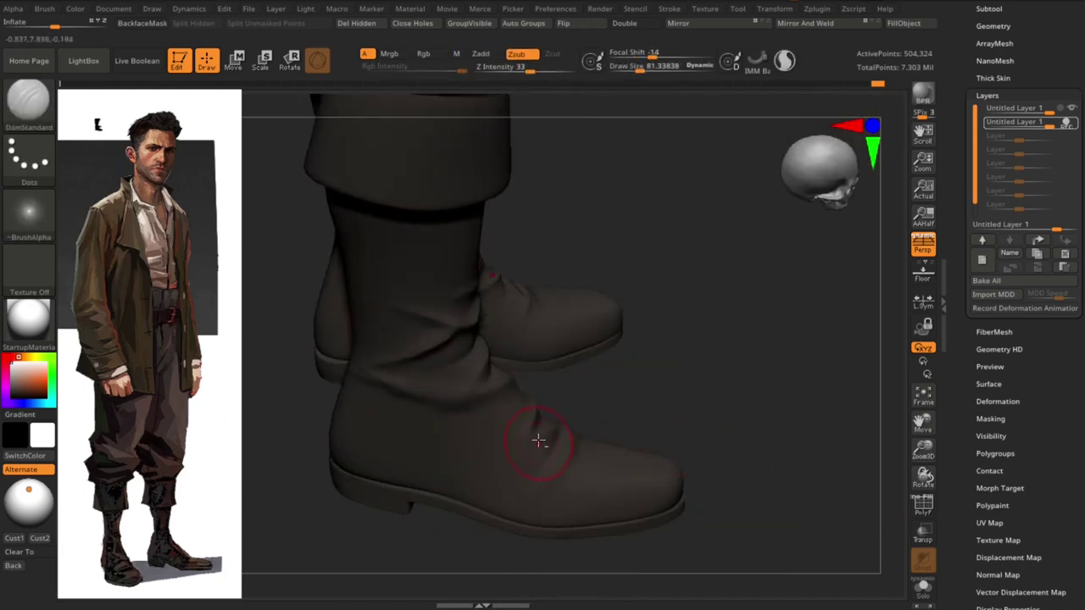
right_drag(538, 441, 529, 436)
mouse_move(710, 414)
ctrl+right_down()
mouse_move(537, 426)
mouse_move(417, 337)
mouse_move(775, 484)
mouse_move(782, 458)
mouse_move(831, 453)
mouse_move(763, 331)
mouse_move(777, 385)
mouse_move(769, 404)
mouse_move(848, 340)
ctrl+right_up()
Add a new sculpt layer and review the boots from front and rear three-quarter angles
click(981, 259)
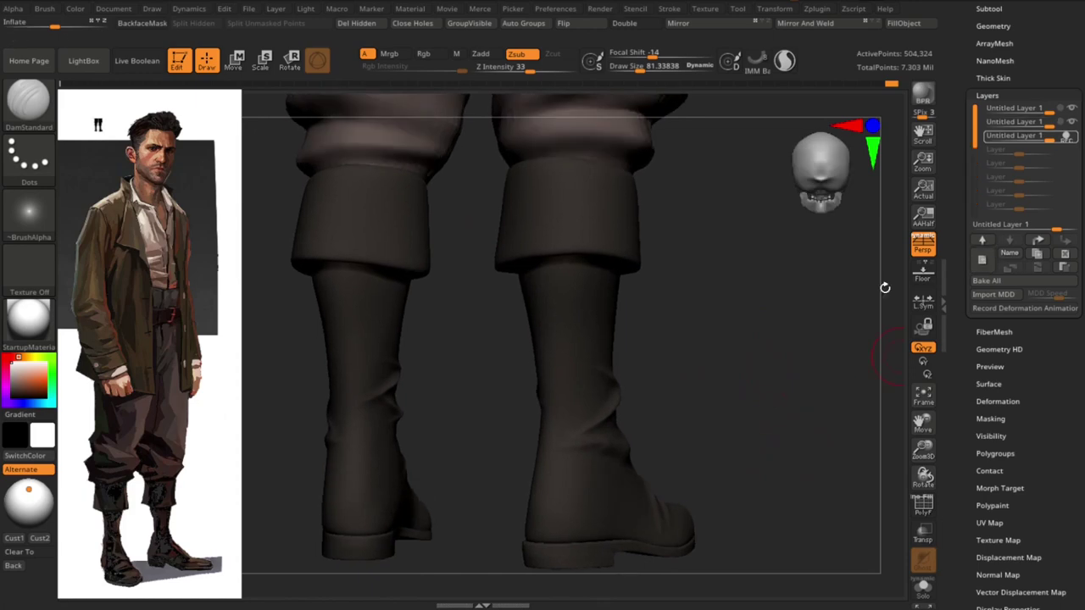
right_drag(884, 285, 690, 383)
mouse_move(625, 402)
right_down()
mouse_move(574, 437)
mouse_move(700, 395)
mouse_move(551, 417)
mouse_move(650, 387)
mouse_move(588, 412)
mouse_move(544, 406)
right_up()
mouse_move(586, 375)
right_down()
mouse_move(656, 416)
mouse_move(547, 431)
mouse_move(685, 421)
mouse_move(446, 460)
mouse_move(400, 405)
mouse_move(600, 447)
right_up()
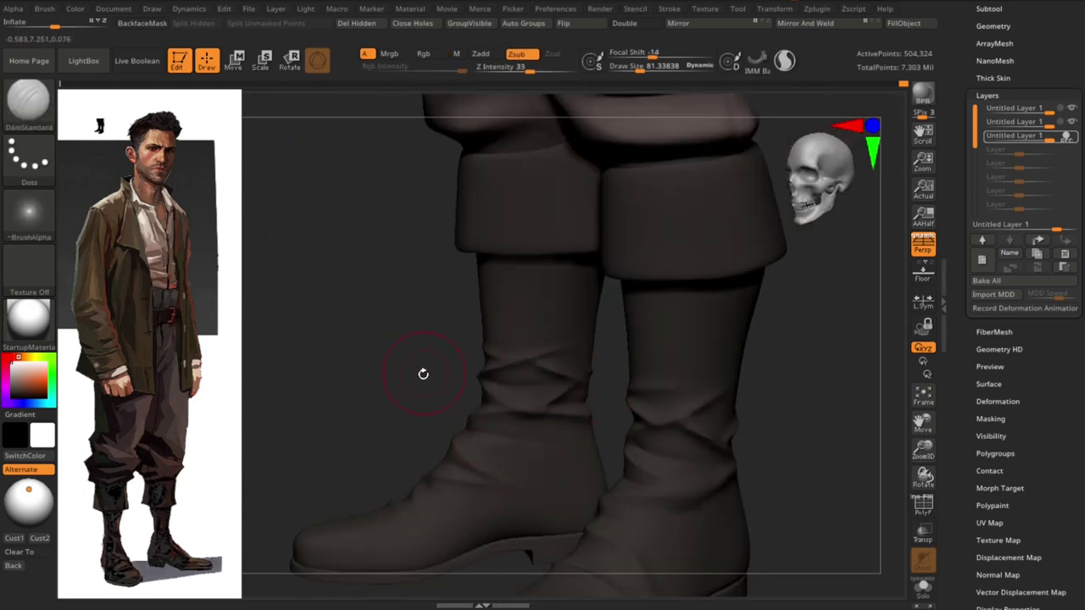
right_drag(424, 373, 826, 431)
mouse_move(634, 405)
right_down()
mouse_move(709, 455)
mouse_move(594, 416)
mouse_move(721, 391)
mouse_move(547, 452)
mouse_move(700, 436)
mouse_move(571, 452)
mouse_move(714, 414)
mouse_move(533, 451)
mouse_move(698, 424)
mouse_move(763, 393)
mouse_move(619, 449)
mouse_move(751, 364)
mouse_move(765, 378)
mouse_move(539, 382)
mouse_move(661, 432)
mouse_move(601, 380)
mouse_move(772, 450)
mouse_move(771, 405)
mouse_move(625, 449)
mouse_move(775, 448)
mouse_move(618, 443)
mouse_move(688, 379)
mouse_move(599, 415)
right_up()
mouse_move(597, 482)
right_down()
mouse_move(771, 314)
mouse_move(763, 433)
mouse_move(572, 435)
mouse_move(595, 402)
mouse_move(783, 412)
mouse_move(727, 392)
mouse_move(830, 342)
mouse_move(581, 380)
mouse_move(613, 392)
mouse_move(558, 439)
right_up()
Switch to ClayBuildup and build up raised fold volume at the boot ankles
key(b)
key(c)
key(b)
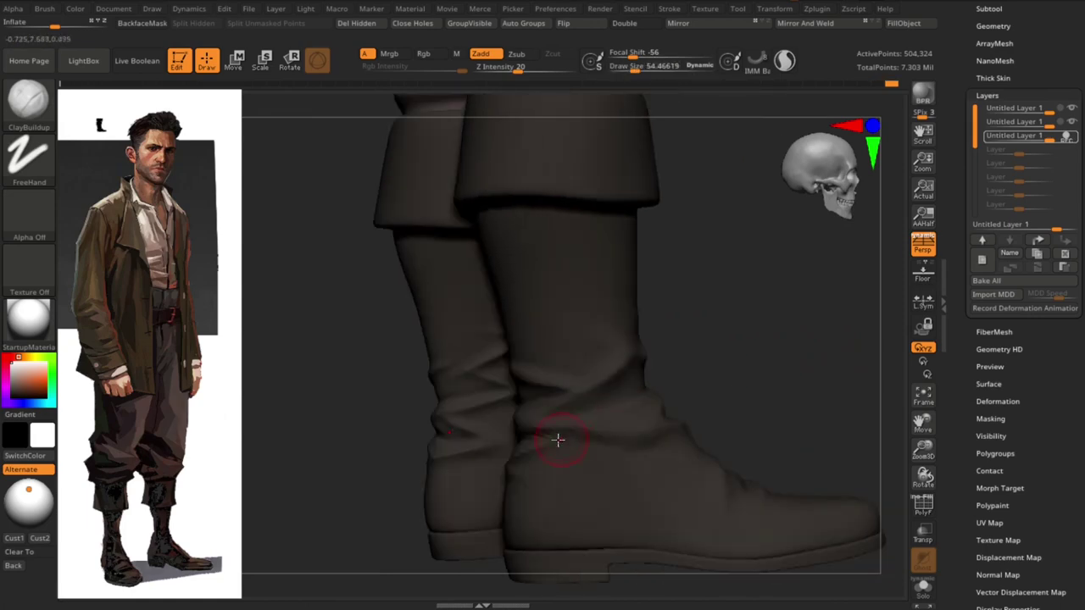
mouse_move(749, 385)
right_down()
mouse_move(571, 444)
mouse_move(783, 336)
mouse_move(662, 407)
mouse_move(882, 275)
mouse_move(582, 392)
mouse_move(494, 395)
mouse_move(658, 368)
mouse_move(659, 383)
mouse_move(558, 407)
mouse_move(690, 376)
mouse_move(644, 467)
mouse_move(467, 395)
right_up()
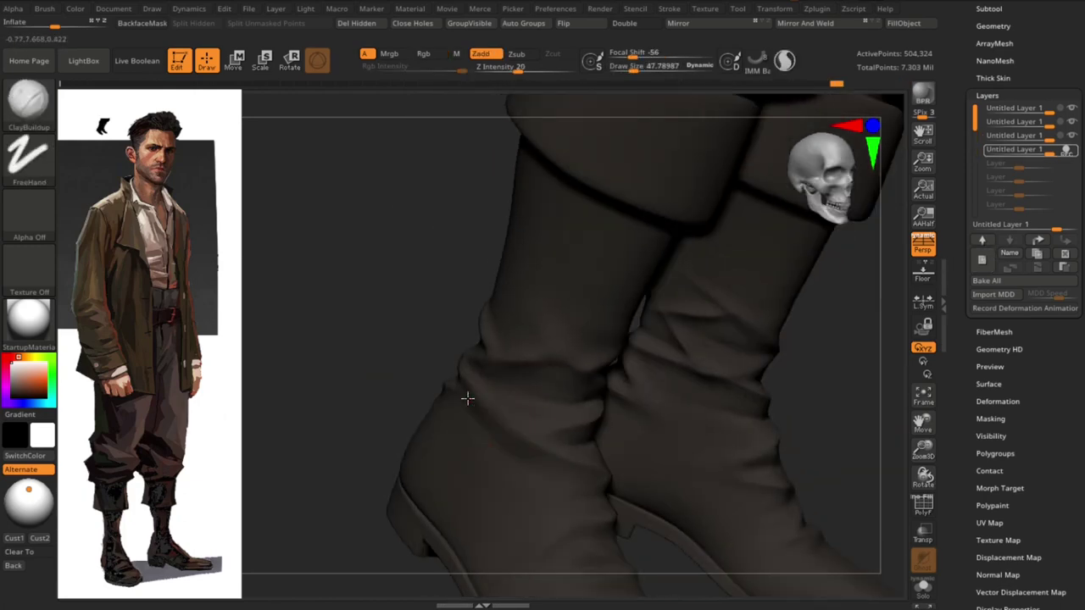
Trim the ankle folds flat with the TrimDynamic brush
key(b)
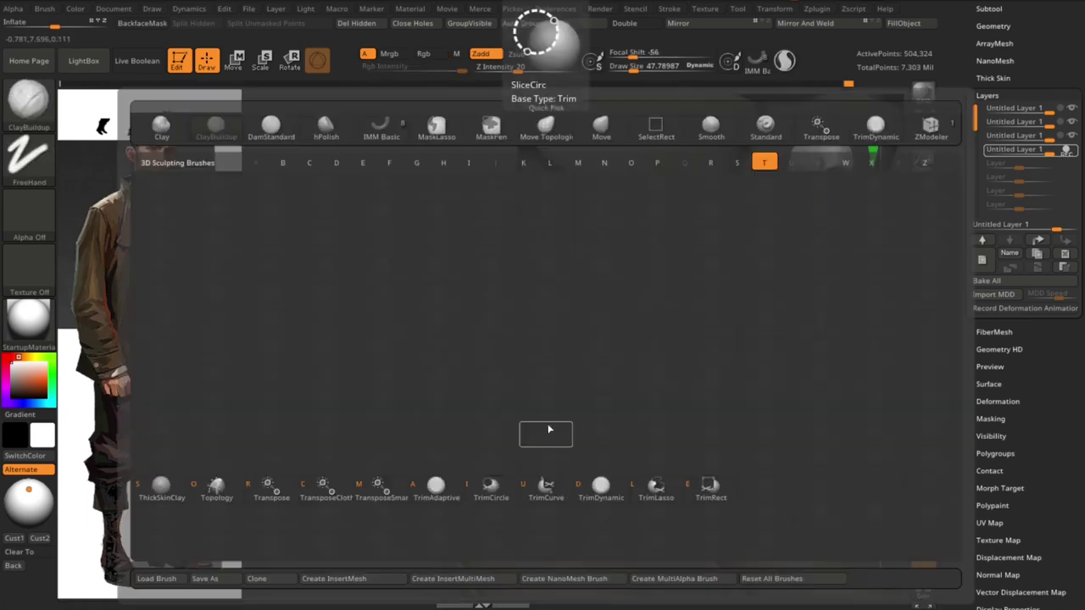
key(t)
key(d)
mouse_move(515, 450)
right_down()
mouse_move(508, 412)
mouse_move(649, 341)
mouse_move(564, 379)
mouse_move(637, 330)
mouse_move(746, 344)
mouse_move(618, 364)
mouse_move(664, 416)
mouse_move(509, 382)
mouse_move(703, 399)
right_up()
mouse_move(531, 340)
right_down()
mouse_move(695, 354)
mouse_move(382, 378)
mouse_move(531, 376)
mouse_move(588, 359)
mouse_move(656, 392)
right_up()
mouse_move(484, 415)
right_down()
mouse_move(669, 363)
mouse_move(494, 402)
mouse_move(524, 405)
right_up()
mouse_move(805, 388)
right_down()
mouse_move(622, 392)
mouse_move(709, 380)
mouse_move(559, 325)
mouse_move(726, 363)
mouse_move(686, 361)
mouse_move(719, 334)
mouse_move(676, 325)
mouse_move(624, 382)
mouse_move(646, 322)
mouse_move(424, 344)
mouse_move(635, 371)
mouse_move(704, 322)
mouse_move(538, 363)
mouse_move(842, 332)
mouse_move(480, 390)
right_up()
Polish the boot folds with hPolish at an adjusted brush size
key(b)
key(h)
key(p)
key(s)
mouse_move(793, 366)
right_down()
mouse_move(388, 358)
mouse_move(649, 325)
mouse_move(647, 341)
mouse_move(629, 348)
right_up()
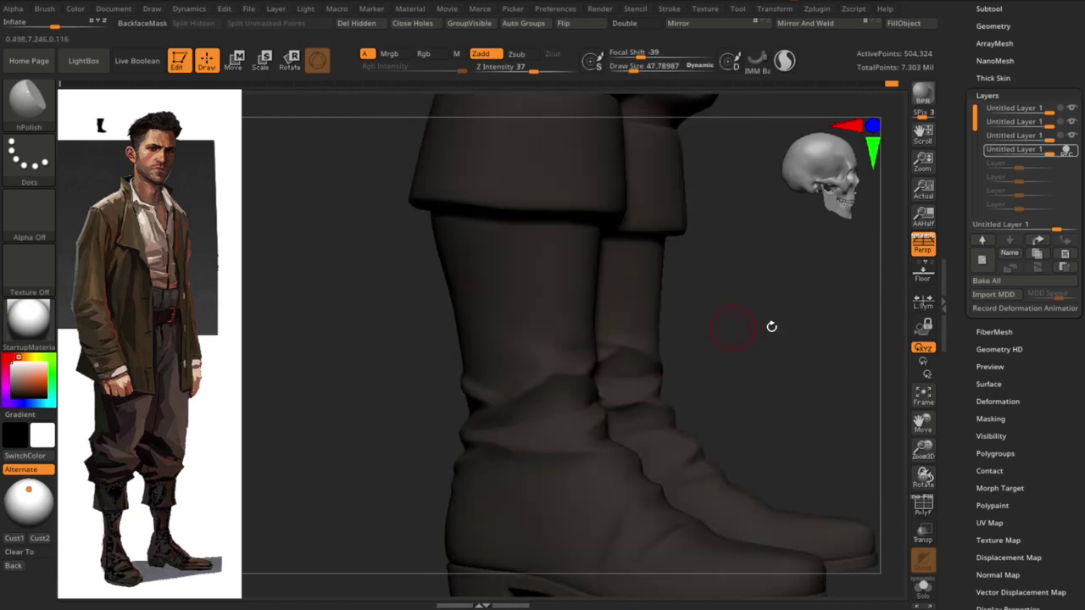
mouse_move(771, 326)
right_down()
mouse_move(731, 345)
mouse_move(539, 357)
right_up()
Recut creases with DamStandard, then polish again with hPolish on both boots
key(b)
key(d)
key(s)
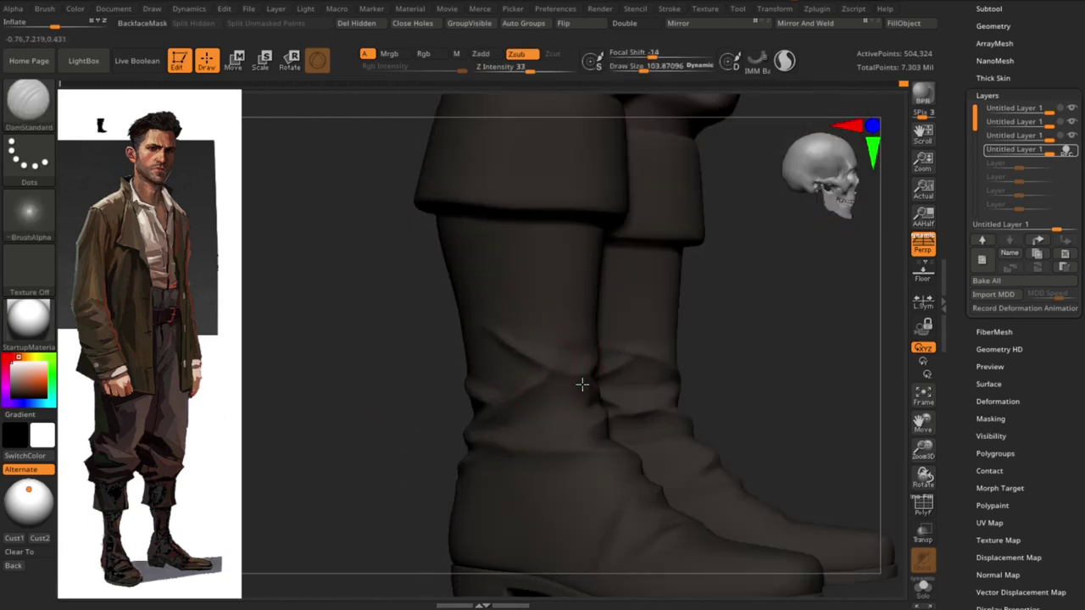
key(b)
key(h)
key(p)
key(s)
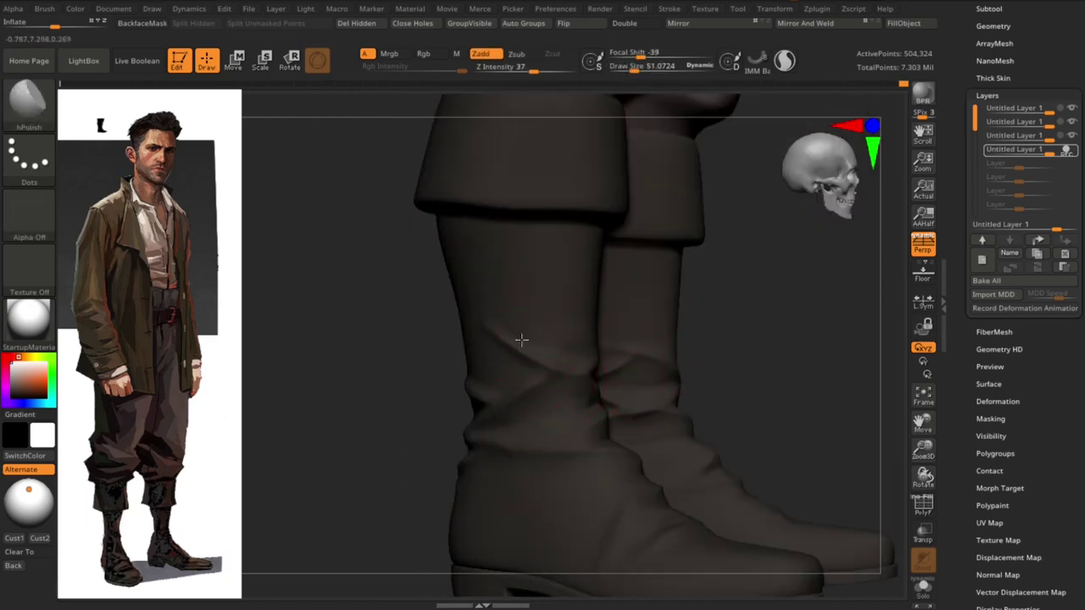
right_drag(521, 339, 710, 331)
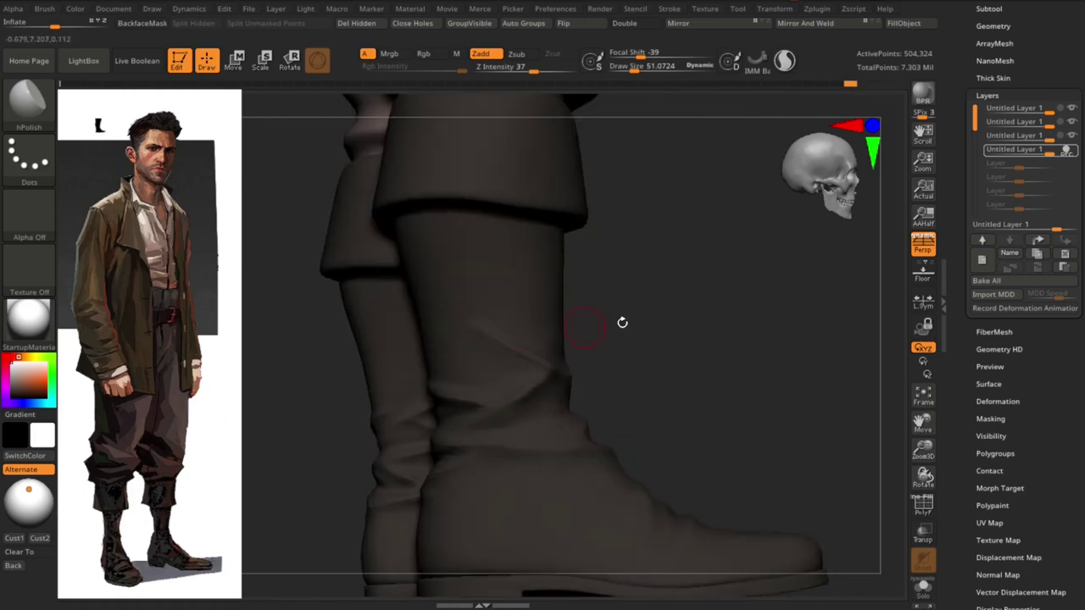
right_drag(622, 322, 549, 352)
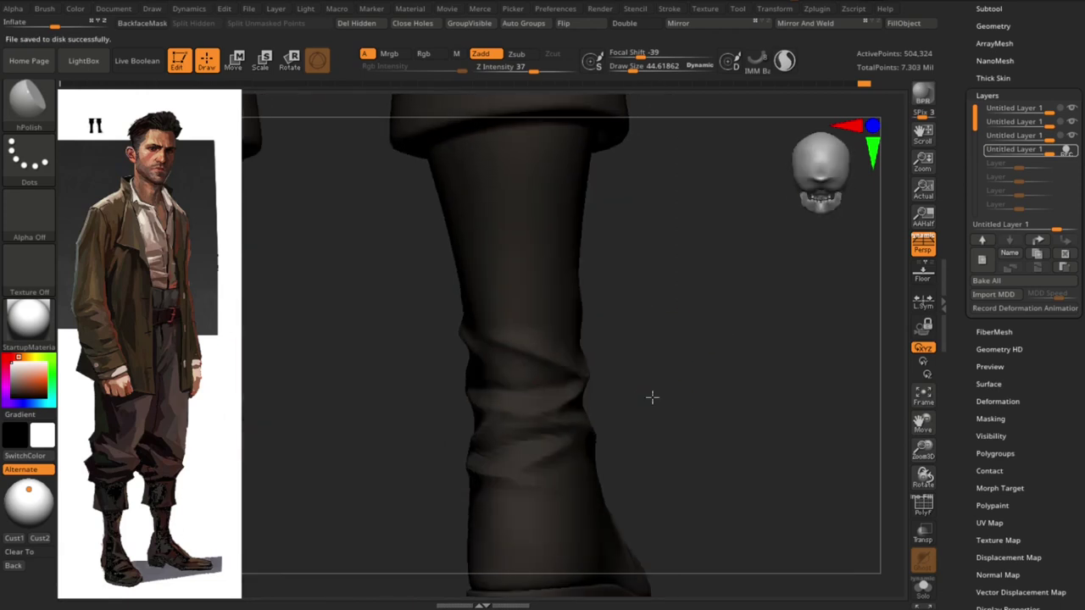
Shrink the brush slightly and polish the boot folds and trouser cuff surface
mouse_move(554, 376)
mouse_down()
mouse_move(647, 395)
mouse_move(499, 425)
mouse_up()
key(s)
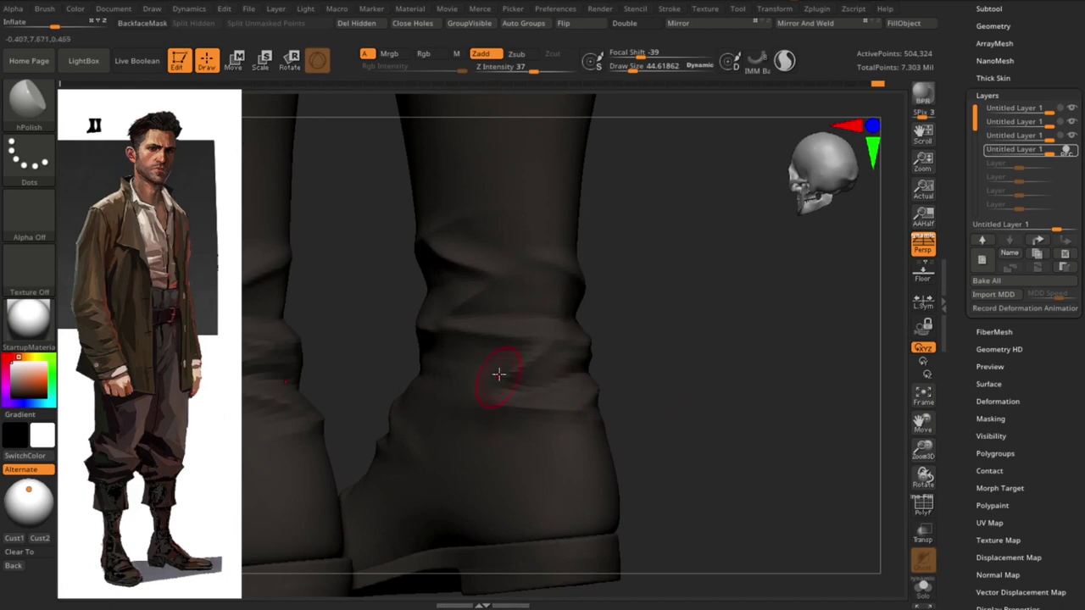
mouse_move(498, 374)
right_down()
mouse_move(668, 395)
mouse_move(429, 351)
mouse_move(647, 380)
mouse_move(495, 355)
mouse_move(545, 353)
mouse_move(743, 286)
mouse_move(741, 358)
mouse_move(768, 424)
mouse_move(765, 346)
mouse_move(774, 373)
mouse_move(741, 368)
mouse_move(681, 404)
mouse_move(600, 423)
mouse_move(576, 403)
right_up()
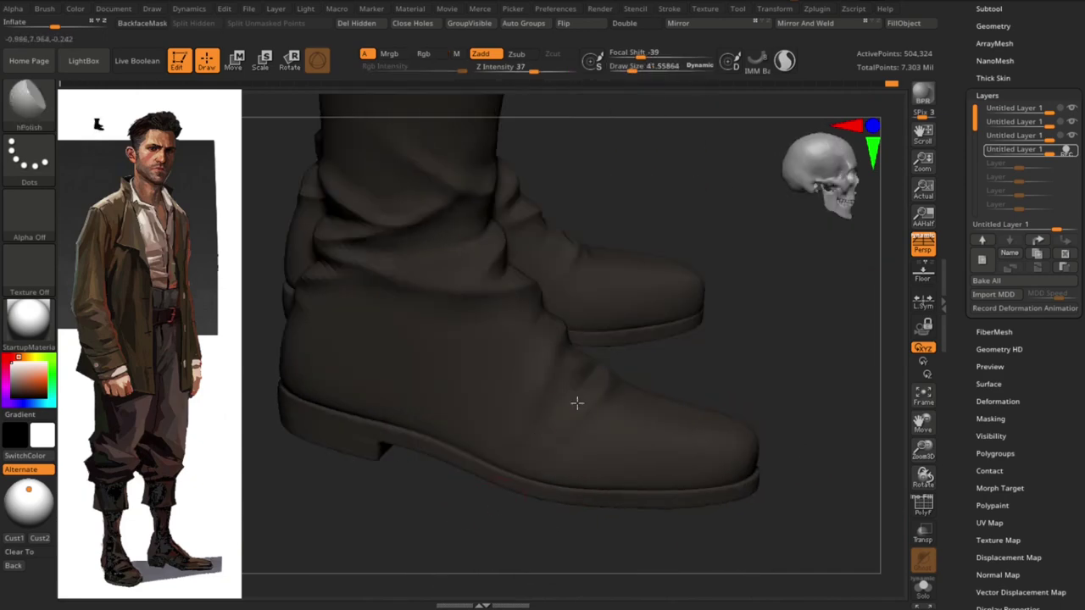
mouse_move(741, 360)
right_down()
mouse_move(684, 368)
mouse_move(683, 286)
mouse_move(583, 344)
right_up()
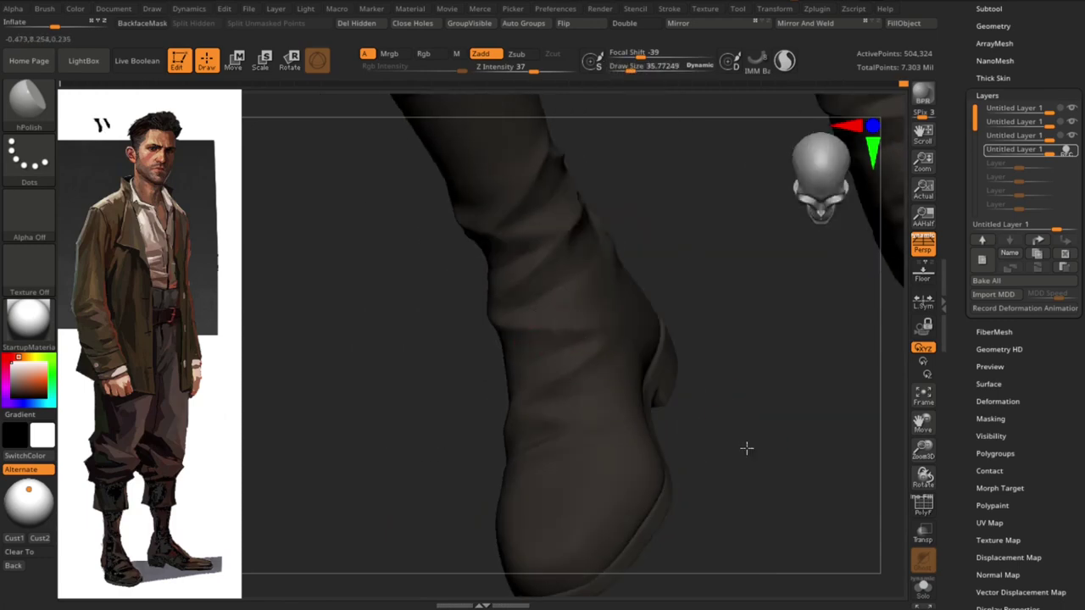
mouse_move(746, 448)
right_down()
mouse_move(618, 439)
mouse_move(557, 448)
mouse_move(611, 416)
mouse_move(499, 459)
right_up()
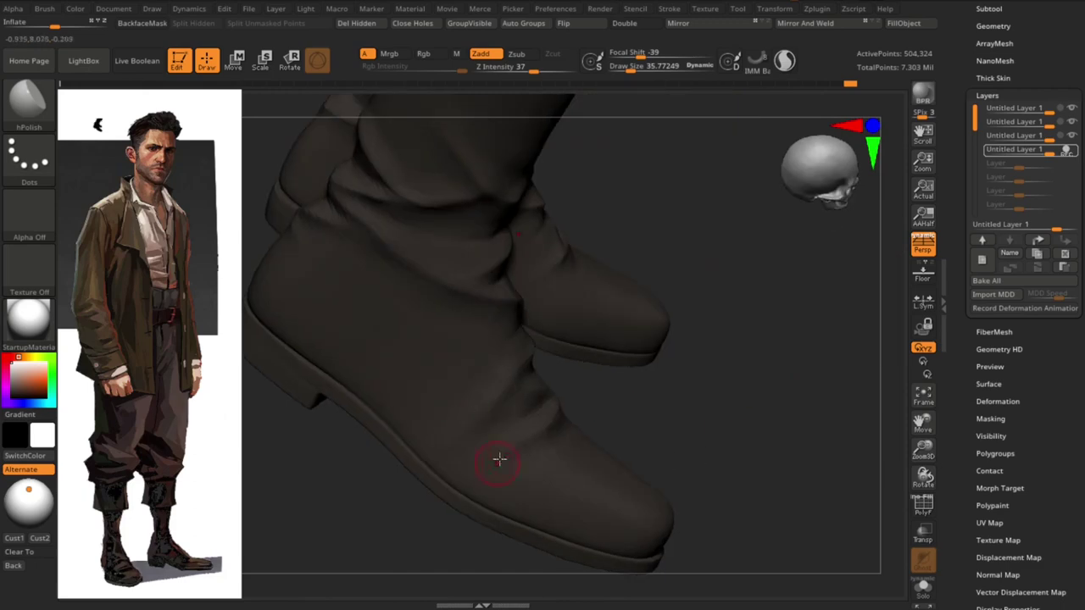
mouse_move(705, 421)
right_down()
mouse_move(792, 361)
mouse_move(467, 401)
mouse_move(696, 375)
mouse_move(477, 336)
mouse_move(511, 351)
mouse_move(459, 307)
right_up()
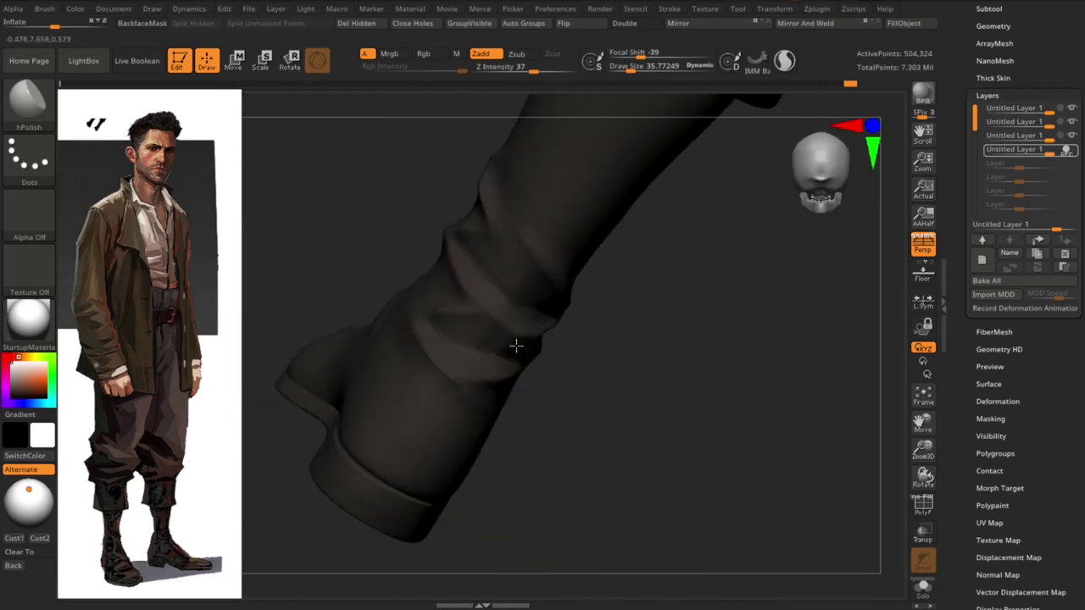
right_drag(516, 346, 609, 367)
right_drag(460, 331, 523, 349)
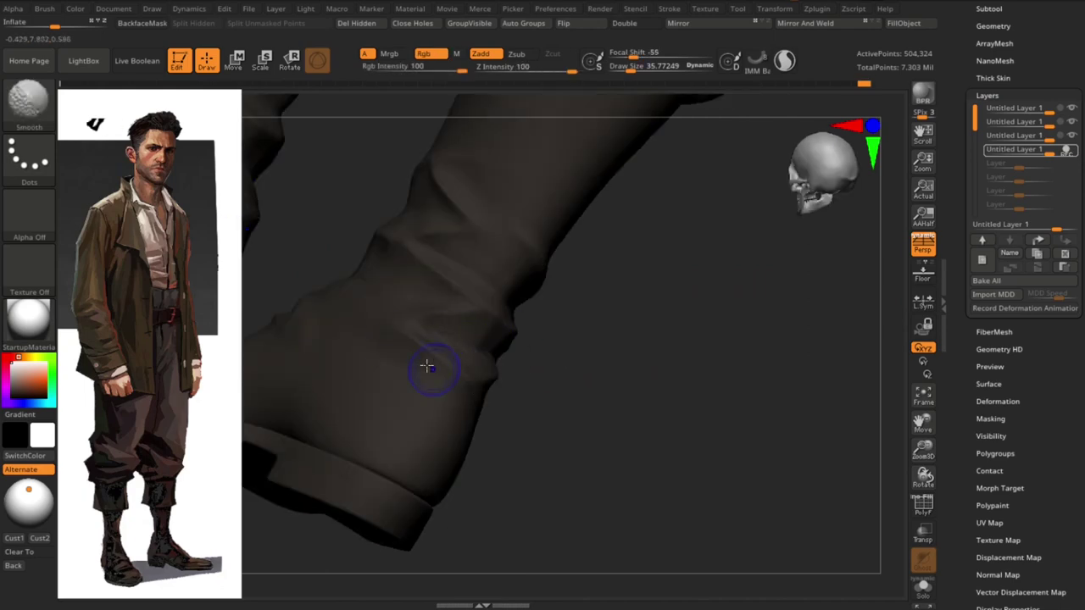
right_drag(427, 366, 486, 350)
Polish both boots from several angles with the brush enlarged to about 54
mouse_move(483, 253)
right_down()
mouse_move(703, 375)
mouse_move(557, 319)
mouse_move(619, 285)
mouse_move(646, 318)
mouse_move(316, 336)
right_up()
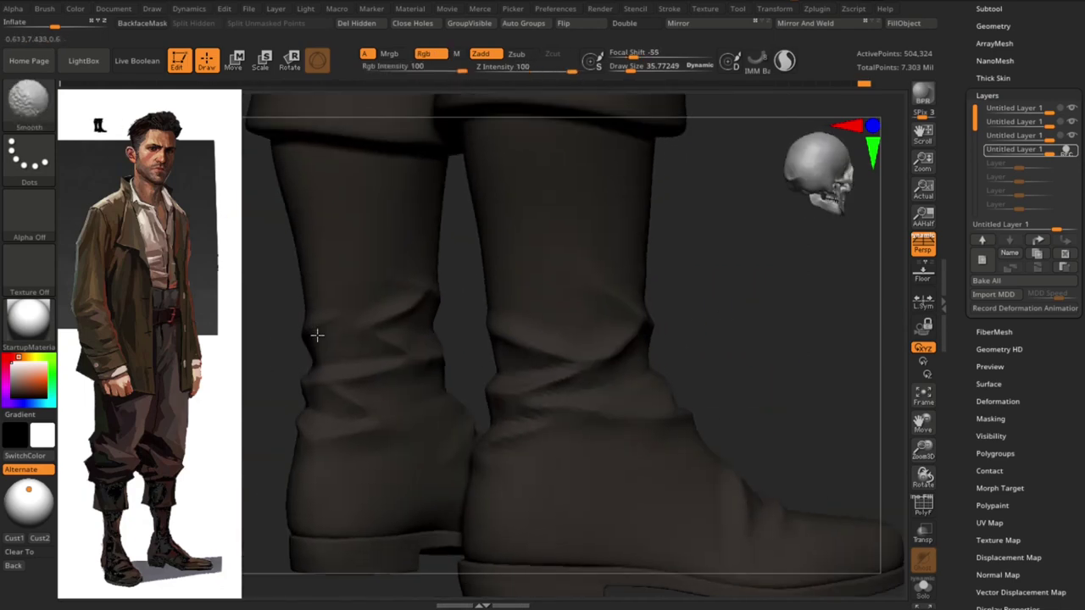
mouse_move(465, 292)
ctrl+right_down()
mouse_move(710, 363)
mouse_move(552, 395)
mouse_move(722, 300)
mouse_move(709, 387)
mouse_move(680, 390)
mouse_move(806, 291)
mouse_move(690, 463)
mouse_move(575, 370)
mouse_move(771, 348)
mouse_move(564, 393)
mouse_move(610, 436)
mouse_move(753, 472)
mouse_move(588, 441)
mouse_move(518, 480)
mouse_move(557, 497)
mouse_move(627, 414)
ctrl+right_up()
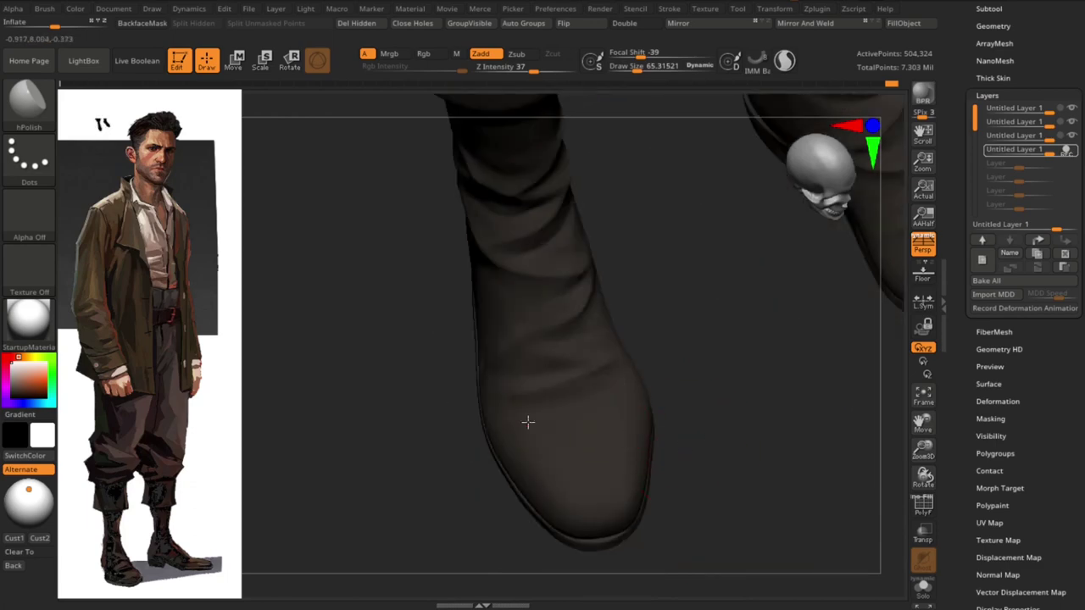
right_drag(497, 334, 516, 414)
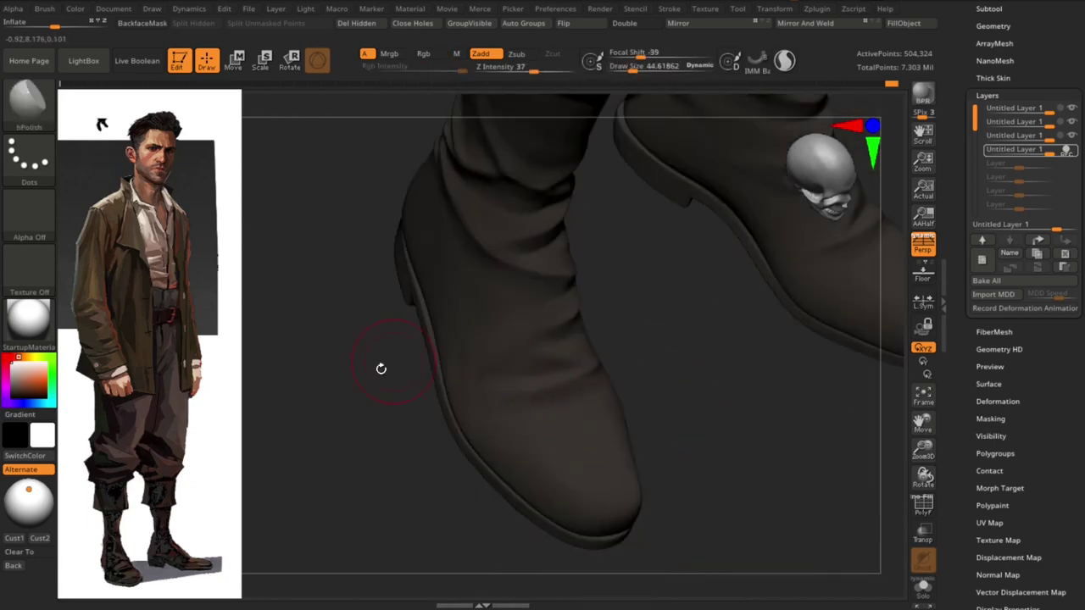
mouse_move(380, 369)
right_down()
mouse_move(482, 412)
mouse_move(698, 431)
mouse_move(473, 370)
right_up()
key(s)
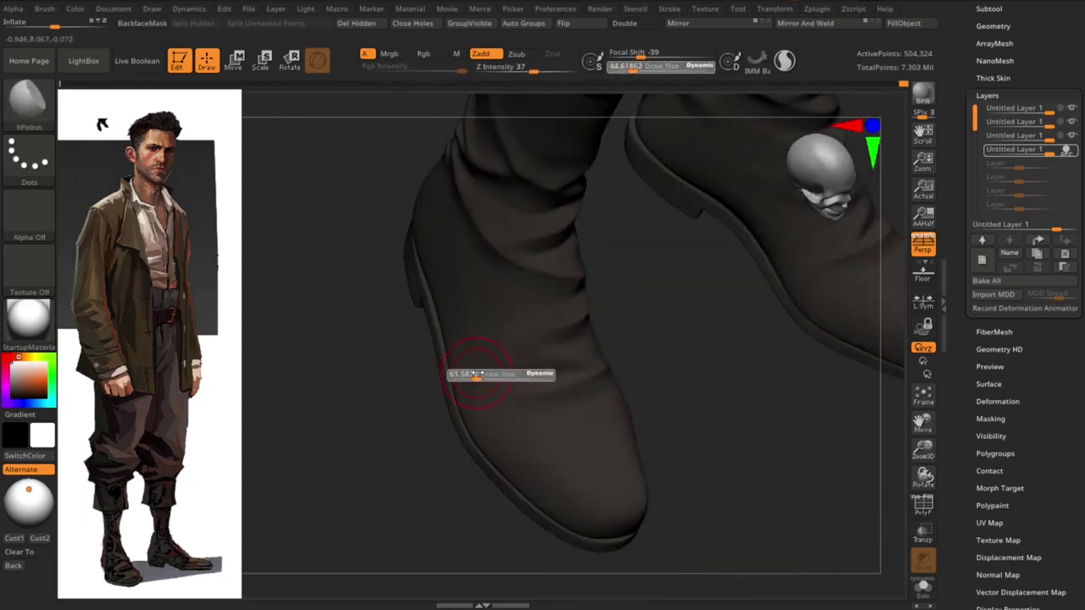
click(478, 374)
Reduce the brush to about 48 and Shift-smooth the boot surfaces
right_drag(448, 290, 481, 315)
mouse_move(680, 384)
right_down()
mouse_move(770, 395)
mouse_move(751, 383)
mouse_move(688, 455)
mouse_move(725, 421)
right_up()
key(s)
click(724, 421)
key(shift)
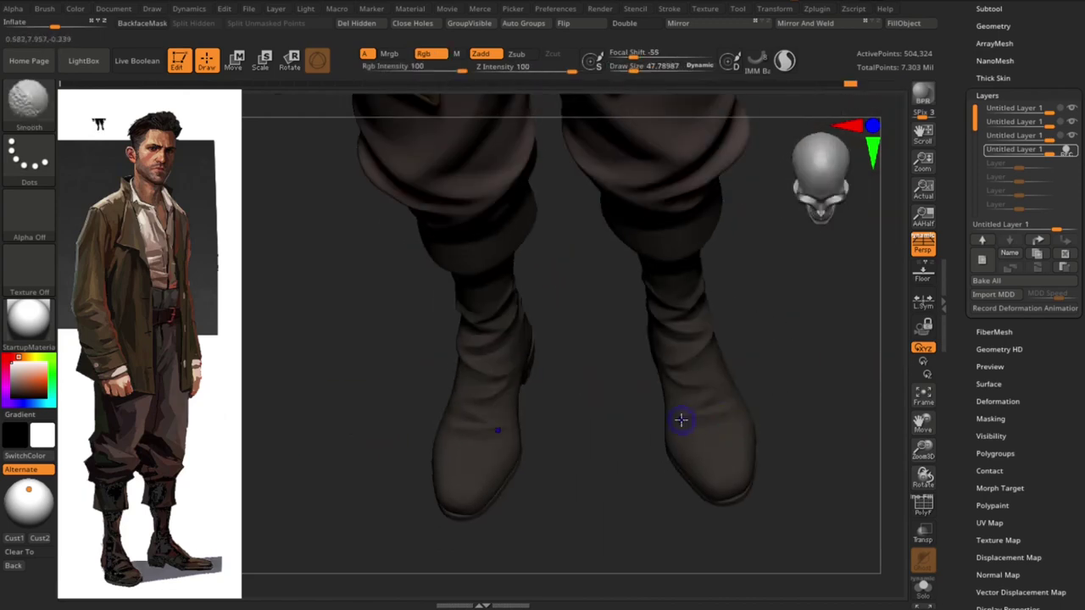
mouse_move(672, 354)
right_down()
mouse_move(794, 273)
mouse_move(555, 321)
mouse_move(540, 401)
right_up()
mouse_move(814, 386)
right_down()
mouse_move(808, 356)
mouse_move(593, 380)
right_up()
Cycle through ClayBuildup, Move and DamStandard brushes, then add a new sculpt layer
key(b)
key(c)
key(b)
mouse_move(492, 392)
right_down()
mouse_move(590, 336)
mouse_move(519, 366)
mouse_move(509, 407)
mouse_move(537, 392)
right_up()
key(b)
key(m)
key(v)
key(b)
key(d)
key(s)
click(981, 260)
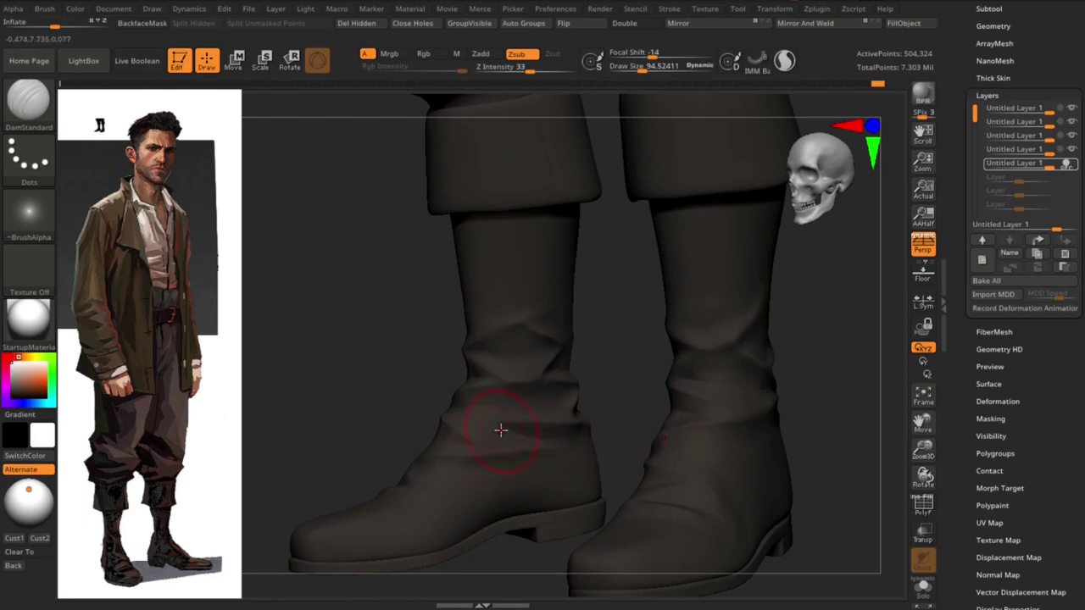
Set the brush to about 58 and mask areas around the boot ankles from several angles
mouse_move(501, 430)
ctrl+right_down()
mouse_move(664, 393)
mouse_move(635, 359)
mouse_move(823, 431)
mouse_move(618, 413)
mouse_move(528, 426)
ctrl+right_up()
right_drag(538, 381, 558, 438)
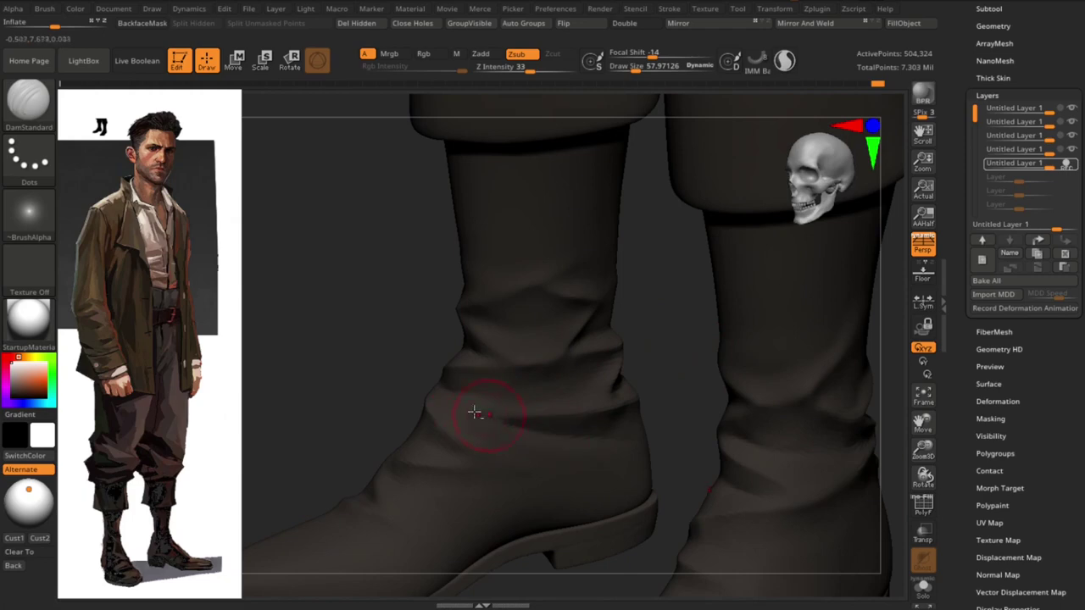
key(ctrl)
right_drag(691, 387, 547, 443)
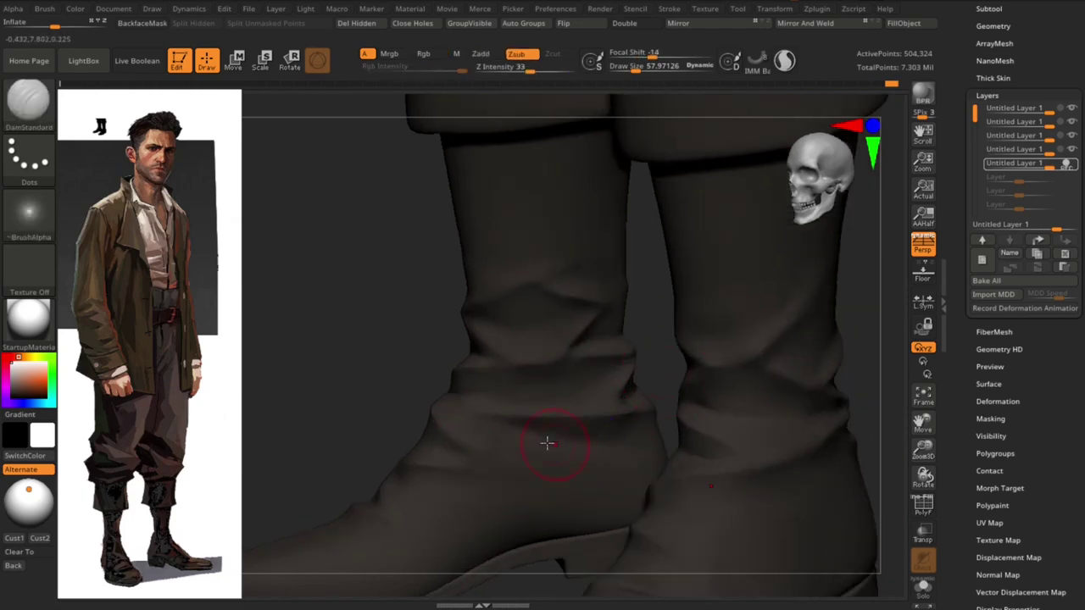
mouse_move(678, 320)
right_down()
mouse_move(628, 378)
mouse_move(812, 368)
mouse_move(603, 402)
right_up()
mouse_move(693, 365)
ctrl+right_down()
mouse_move(661, 451)
mouse_move(823, 356)
mouse_move(820, 422)
mouse_move(583, 441)
mouse_move(463, 435)
ctrl+right_up()
key(s)
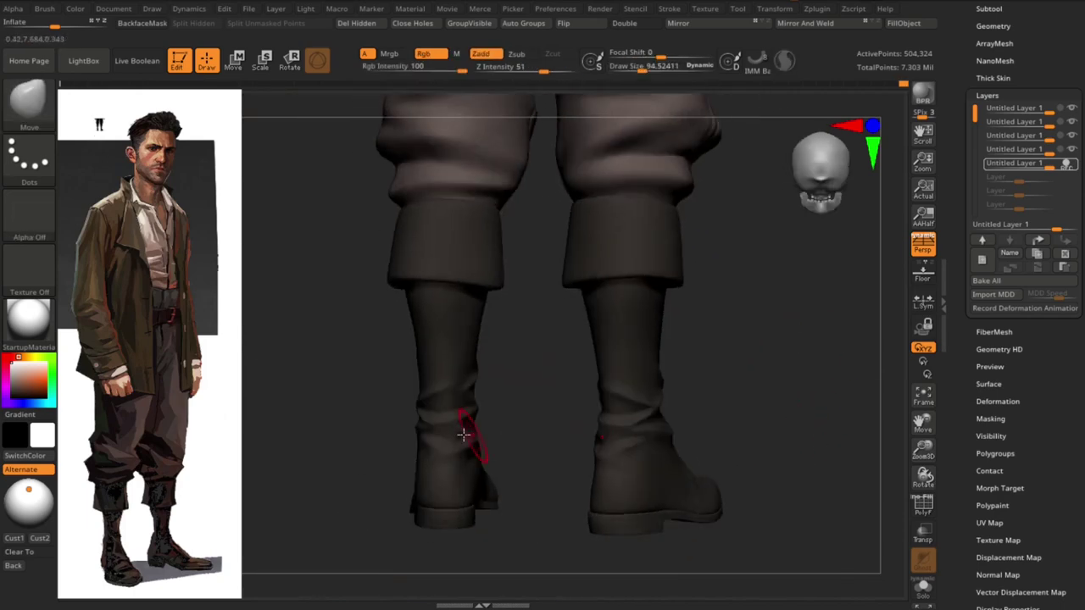
mouse_move(484, 384)
ctrl+right_down()
mouse_move(751, 383)
mouse_move(700, 412)
mouse_move(715, 381)
ctrl+right_up()
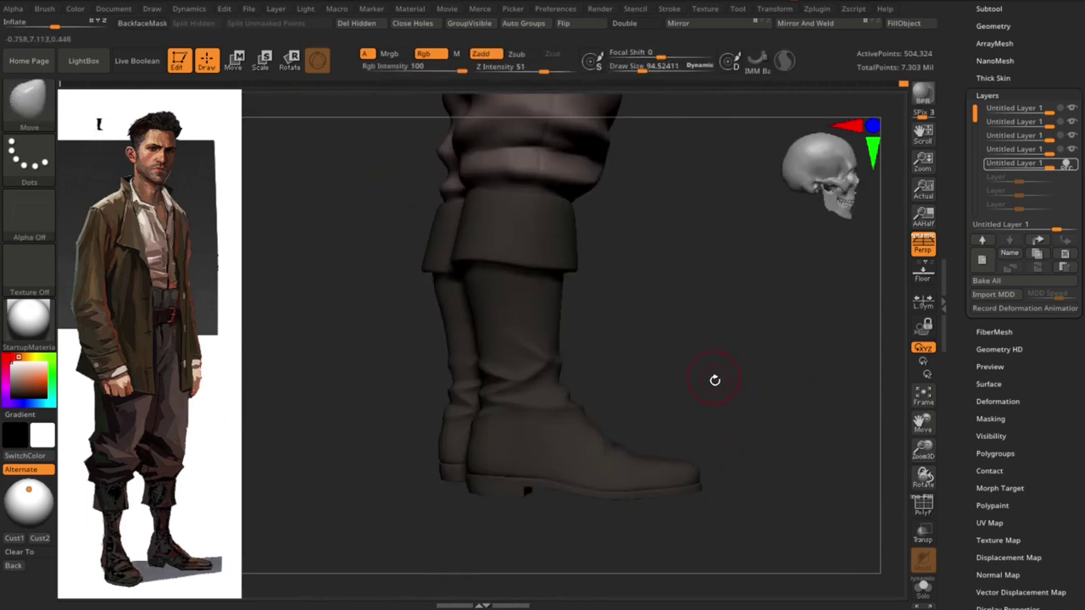
Add another layer and carve DamStandard ankle creases at size 114, smoothing with Shift
click(982, 259)
key(b)
key(d)
key(s)
drag(539, 405, 538, 407)
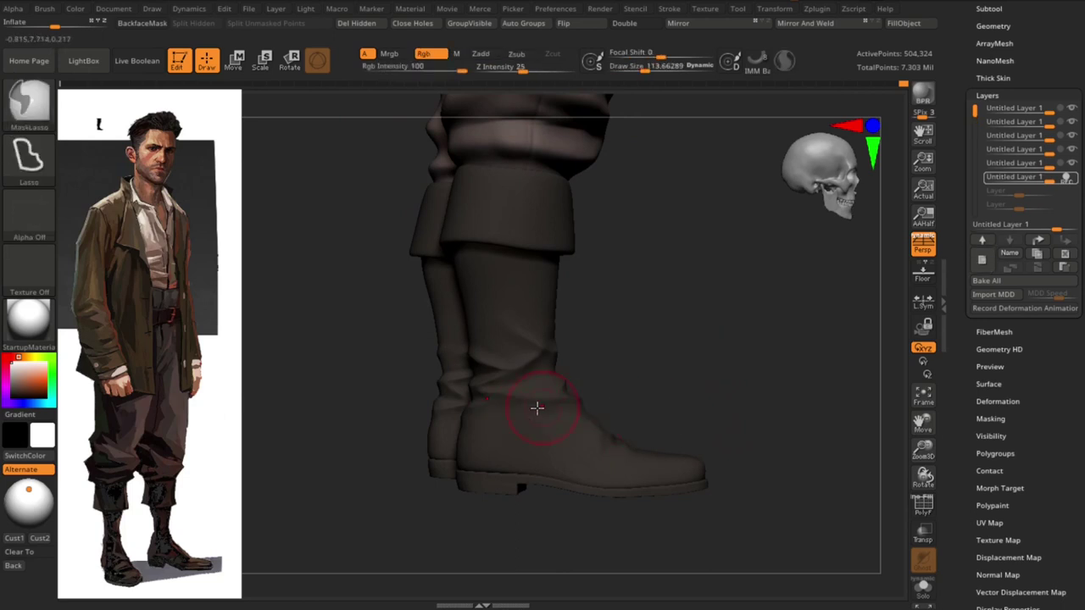
mouse_move(526, 427)
right_down()
mouse_move(690, 395)
mouse_move(525, 430)
mouse_move(679, 383)
mouse_move(461, 436)
mouse_move(749, 322)
mouse_move(576, 414)
mouse_move(717, 311)
mouse_move(785, 387)
mouse_move(805, 359)
mouse_move(765, 380)
mouse_move(811, 375)
mouse_move(531, 421)
mouse_move(594, 424)
mouse_move(625, 412)
right_up()
key(shift)
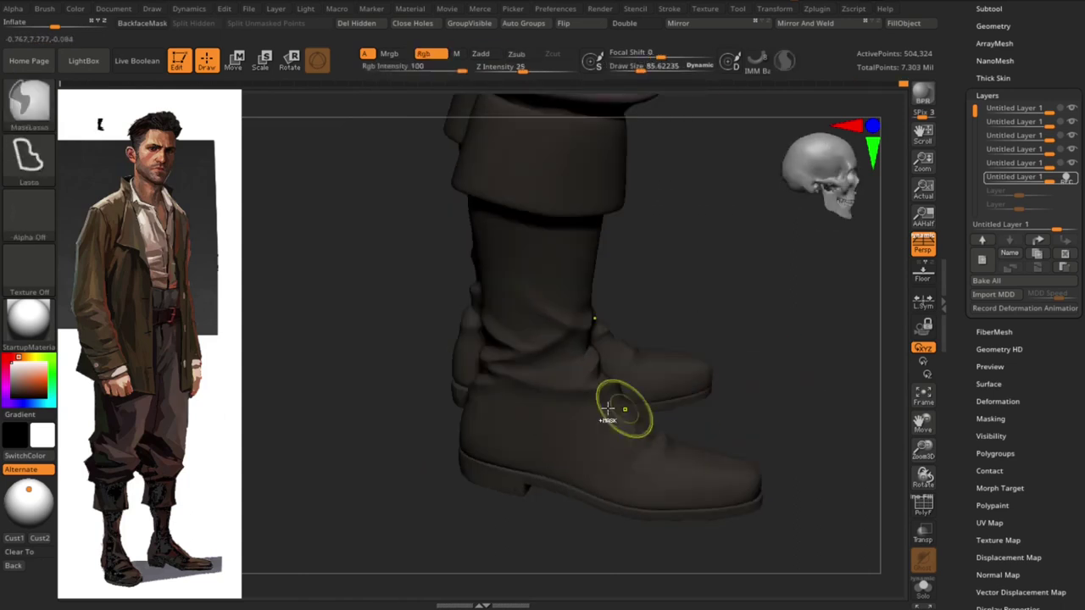
mouse_move(534, 434)
right_down()
mouse_move(625, 395)
mouse_move(717, 402)
mouse_move(535, 436)
mouse_move(647, 431)
right_up()
mouse_move(566, 428)
right_down()
mouse_move(557, 432)
mouse_move(726, 407)
mouse_move(703, 407)
mouse_move(785, 359)
mouse_move(757, 359)
mouse_move(512, 459)
right_up()
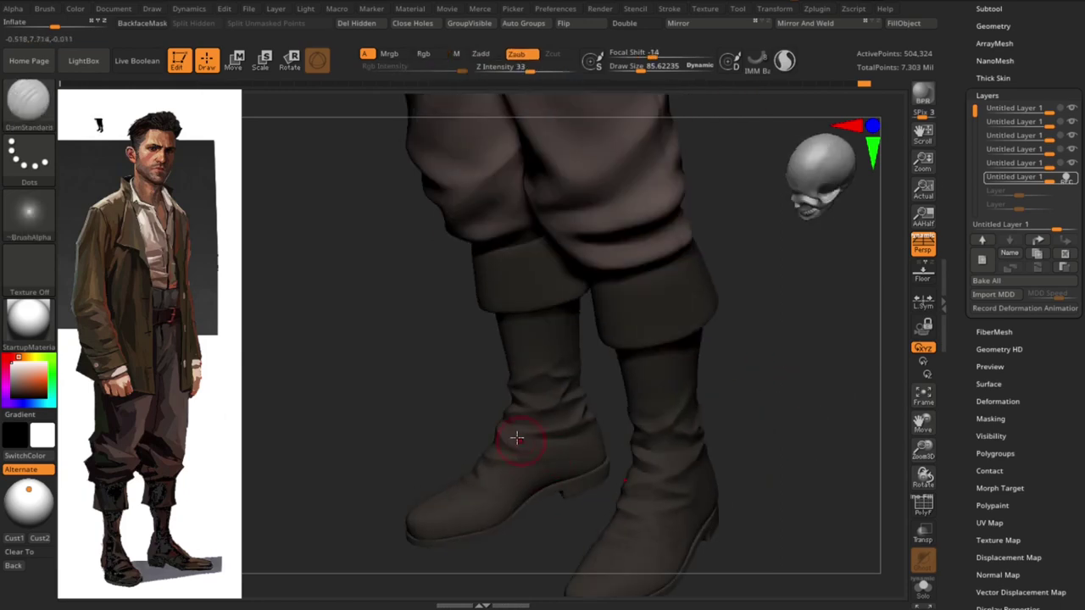
mouse_move(388, 423)
right_down()
mouse_move(554, 443)
mouse_move(407, 421)
mouse_move(559, 460)
mouse_move(591, 510)
mouse_move(484, 460)
mouse_move(508, 489)
mouse_move(397, 379)
mouse_move(468, 414)
mouse_move(470, 381)
mouse_move(734, 395)
mouse_move(754, 431)
mouse_move(432, 332)
right_up()
Size the DamStandard brush to about 228, then add a new sculpt layer for the cuff details
key(s)
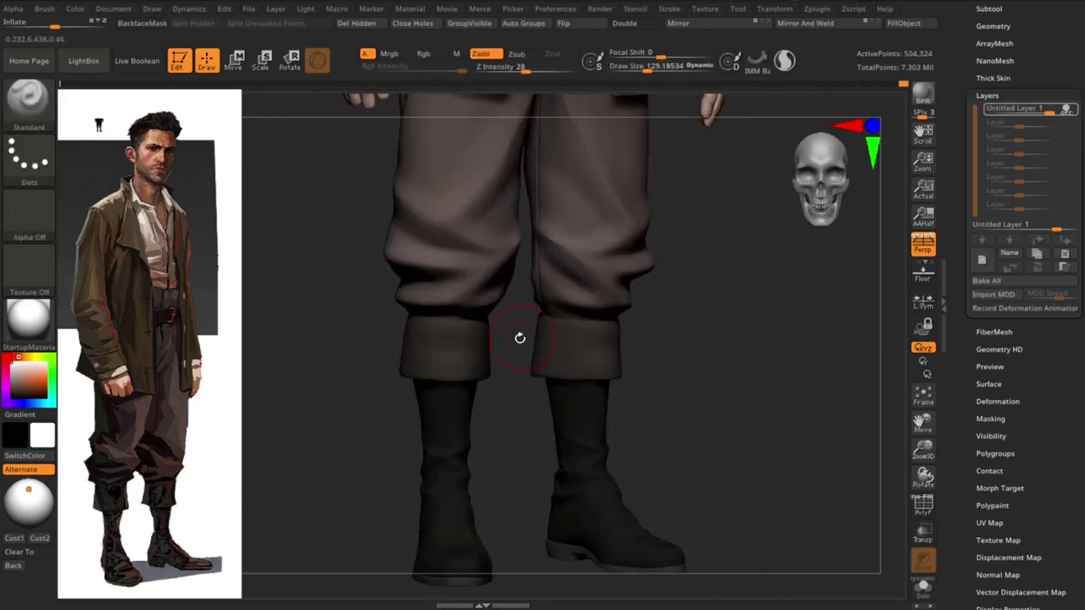
key(s)
key(b)
key(d)
key(s)
key(s)
drag(407, 326, 420, 320)
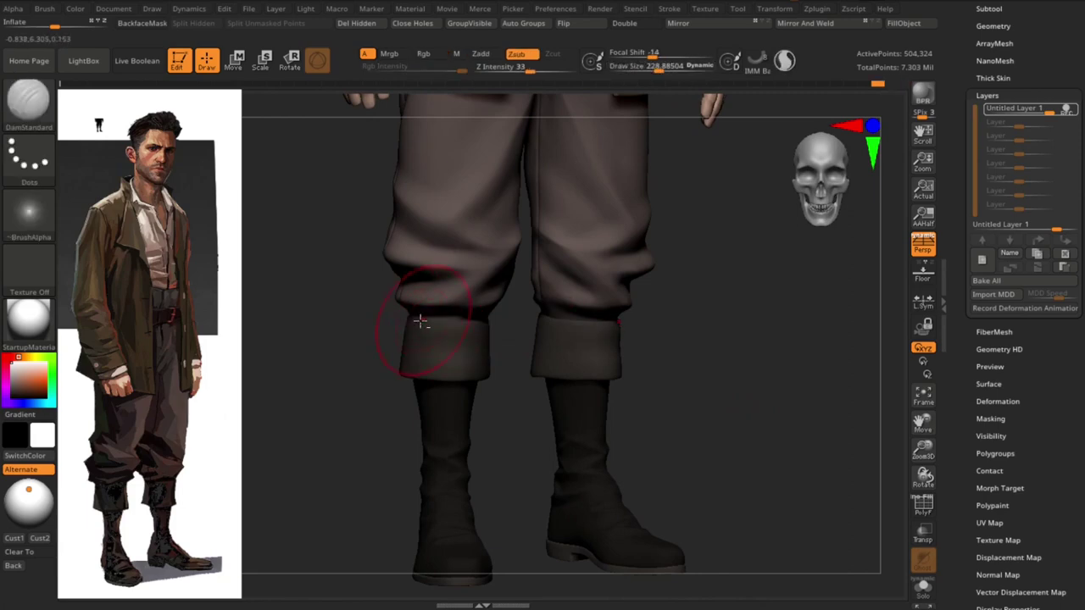
mouse_move(715, 313)
right_down()
mouse_move(457, 312)
mouse_move(712, 347)
mouse_move(666, 353)
mouse_move(753, 327)
mouse_move(669, 393)
mouse_move(678, 404)
mouse_move(403, 356)
right_up()
key(b)
key(s)
key(t)
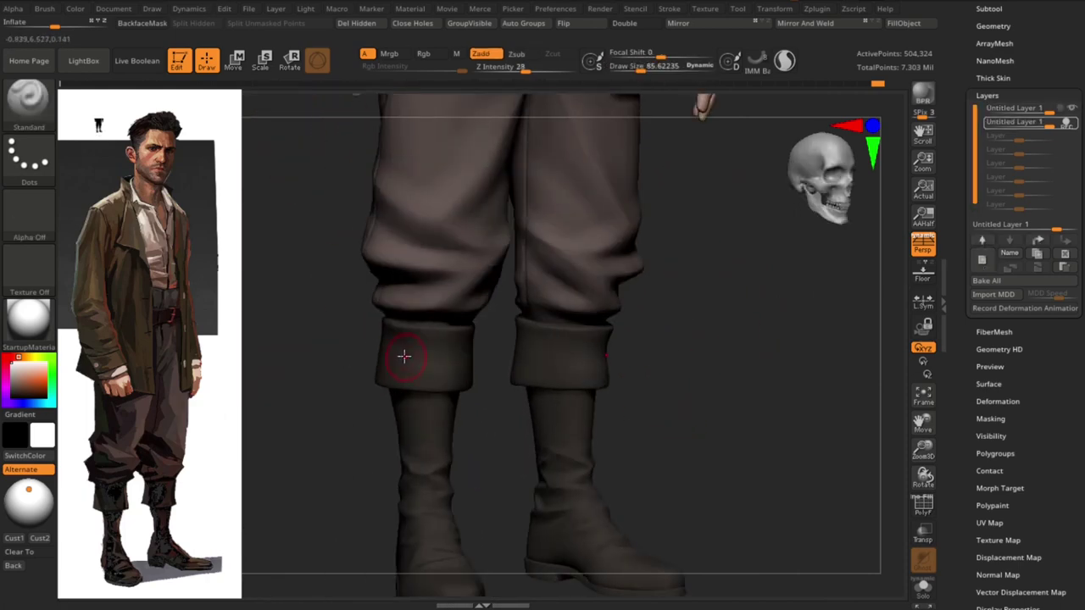
Frame the cuffs in front and three-quarter views and toggle down and back up a subdivision level
ctrl+right_drag(449, 417, 396, 336)
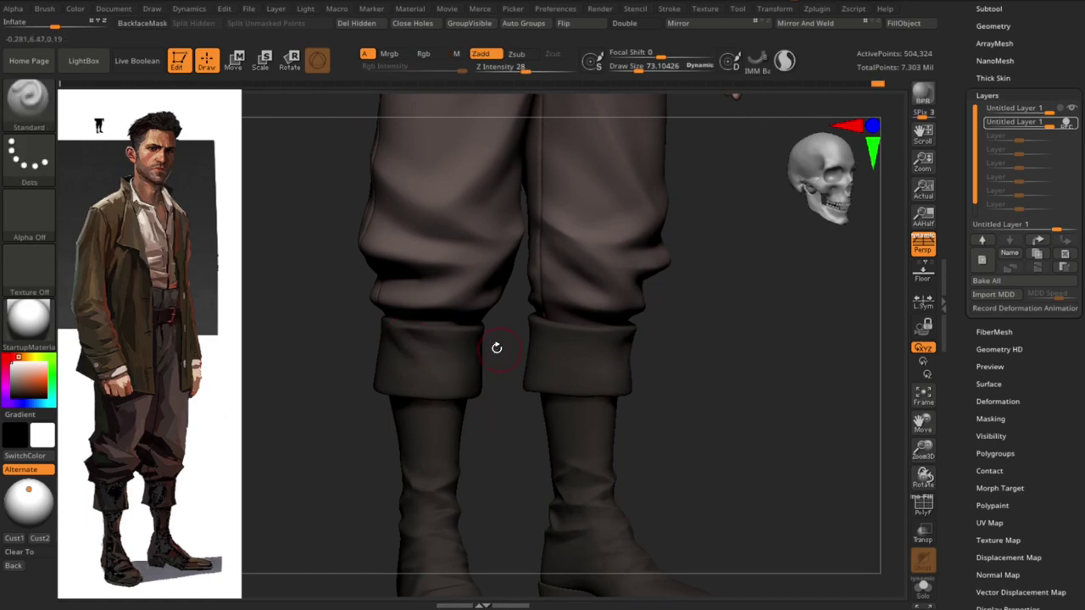
mouse_move(496, 346)
right_down()
mouse_move(477, 370)
mouse_move(431, 366)
right_up()
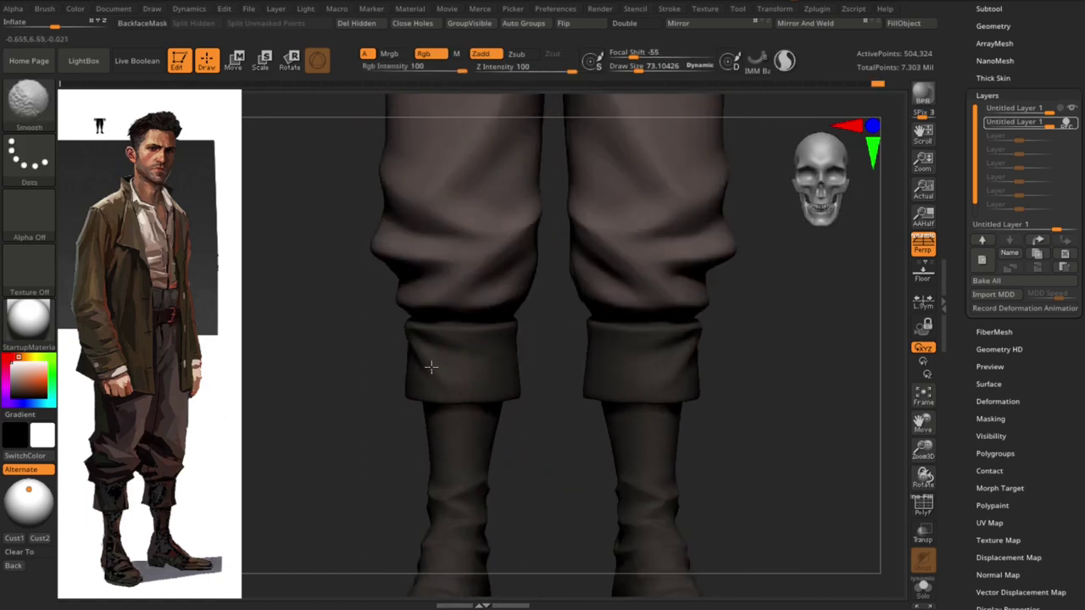
right_drag(500, 341, 536, 359)
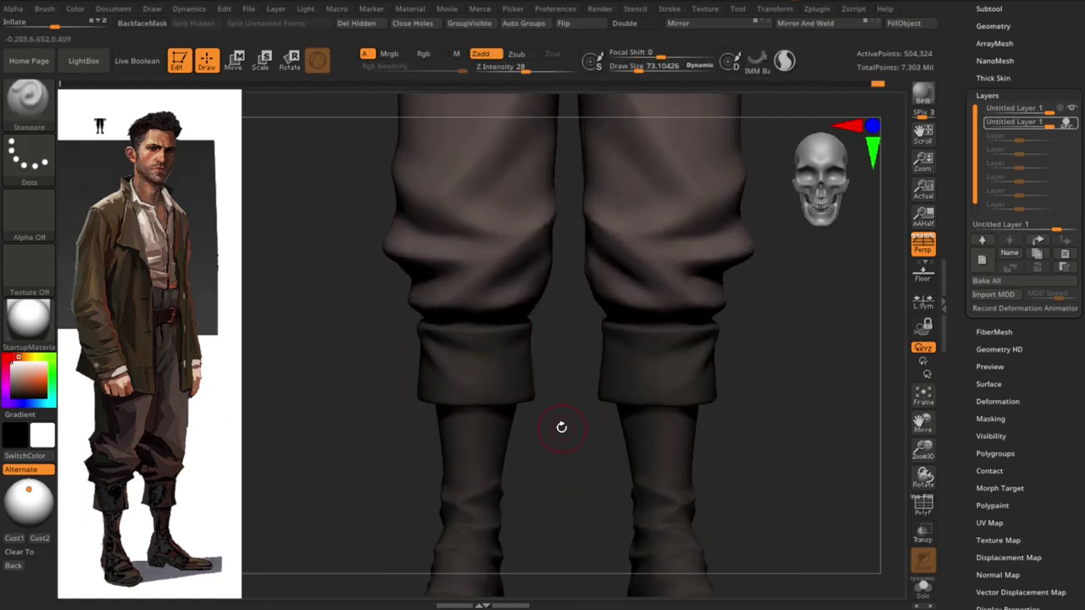
mouse_move(562, 424)
right_down()
mouse_move(532, 333)
mouse_move(707, 382)
mouse_move(737, 462)
mouse_move(734, 367)
mouse_move(703, 406)
mouse_move(586, 467)
mouse_move(679, 400)
right_up()
key(shift+d)
key(d)
Adjust brush size while checking the cuffs from front, side and full-figure views
mouse_move(765, 395)
alt+right_down()
mouse_move(545, 368)
mouse_move(475, 390)
mouse_move(545, 415)
mouse_move(405, 363)
alt+right_up()
mouse_move(631, 381)
right_down()
mouse_move(415, 363)
mouse_move(695, 395)
right_up()
key(s)
alt+right_drag(333, 399, 346, 428)
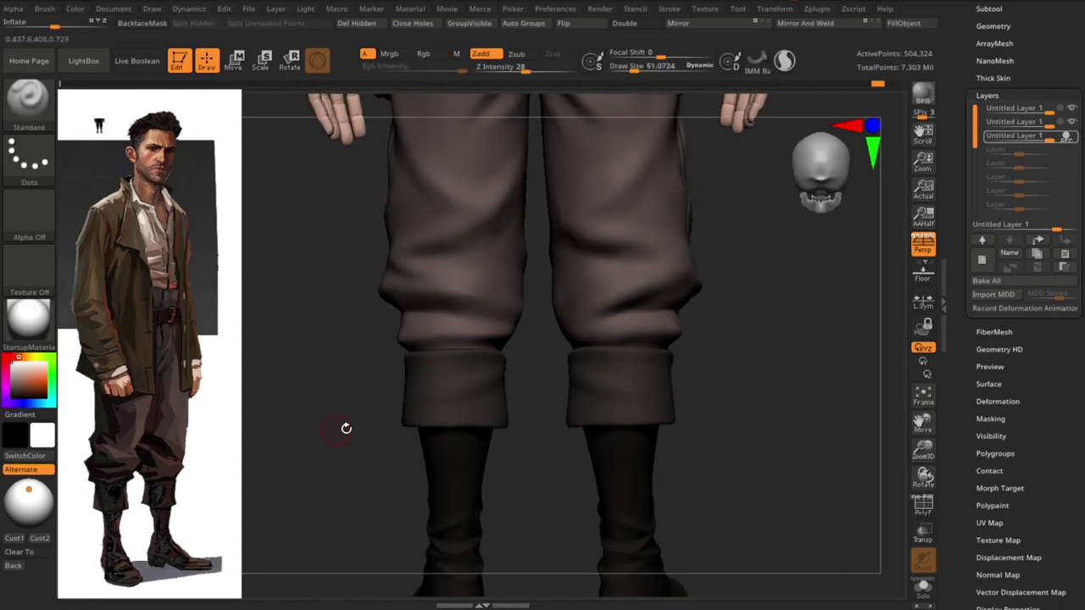
mouse_move(409, 396)
right_down()
mouse_move(452, 393)
mouse_move(303, 399)
mouse_move(431, 369)
right_up()
key(s)
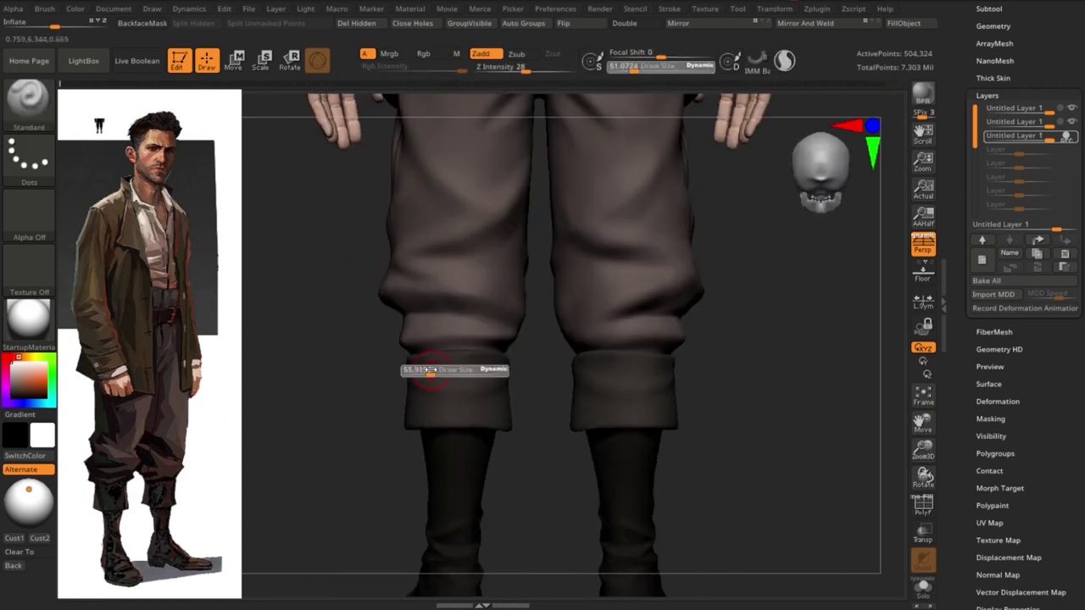
mouse_move(804, 387)
right_down()
mouse_move(528, 467)
mouse_move(434, 381)
right_up()
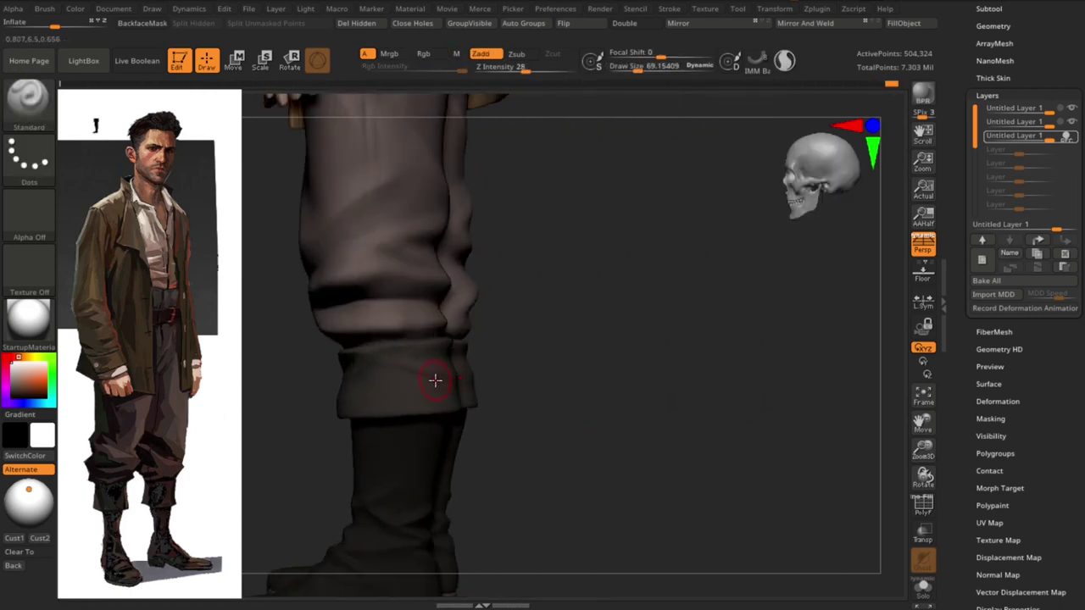
mouse_move(304, 421)
right_down()
mouse_move(460, 380)
mouse_move(424, 376)
mouse_move(579, 416)
mouse_move(609, 405)
mouse_move(681, 431)
mouse_move(642, 450)
mouse_move(697, 442)
mouse_move(409, 392)
mouse_move(637, 365)
mouse_move(505, 330)
right_up()
Work around the trouser cuff alternating DamStandard creases and Standard raised strokes
mouse_move(426, 370)
right_down()
mouse_move(632, 370)
mouse_move(522, 353)
mouse_move(456, 358)
right_up()
key(b)
key(d)
key(s)
right_drag(680, 337, 673, 362)
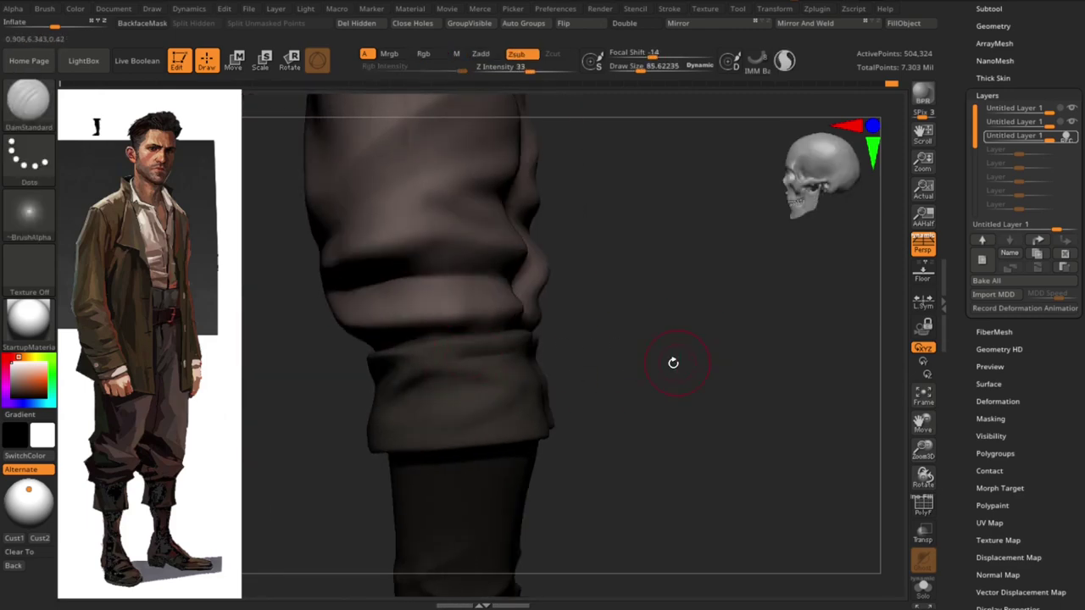
key(b)
key(s)
key(t)
right_drag(463, 356, 547, 352)
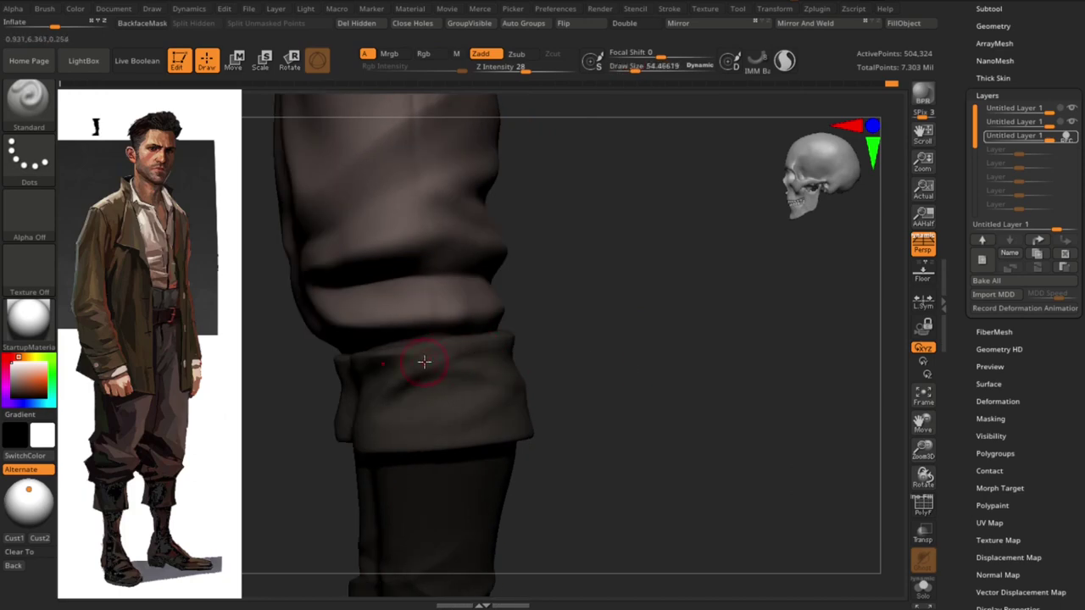
right_drag(448, 359, 481, 361)
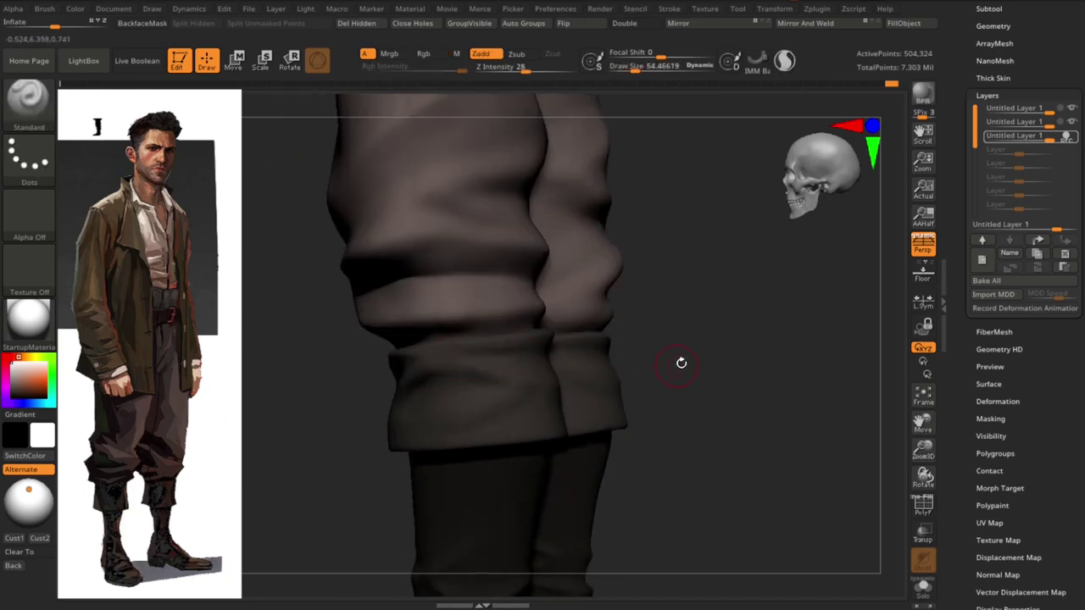
mouse_move(681, 363)
right_down()
mouse_move(426, 356)
mouse_move(555, 367)
mouse_move(695, 421)
right_up()
Push the cuff shape with Move, then build up detail with a larger Standard brush on both cuffs
key(b)
key(m)
key(v)
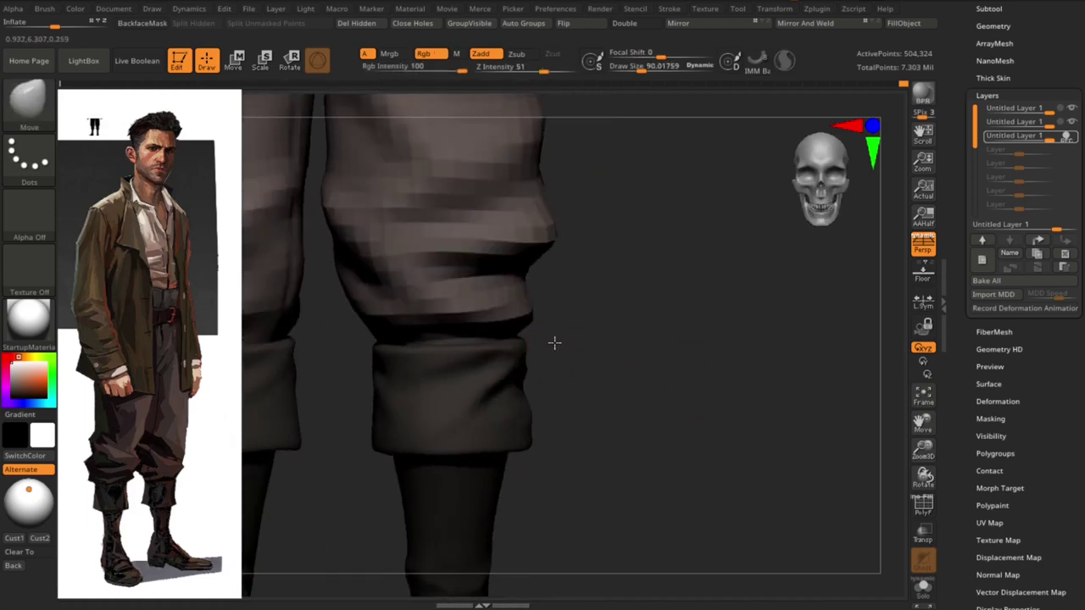
mouse_move(555, 343)
right_down()
mouse_move(560, 363)
mouse_move(535, 344)
right_up()
key(b)
key(s)
key(t)
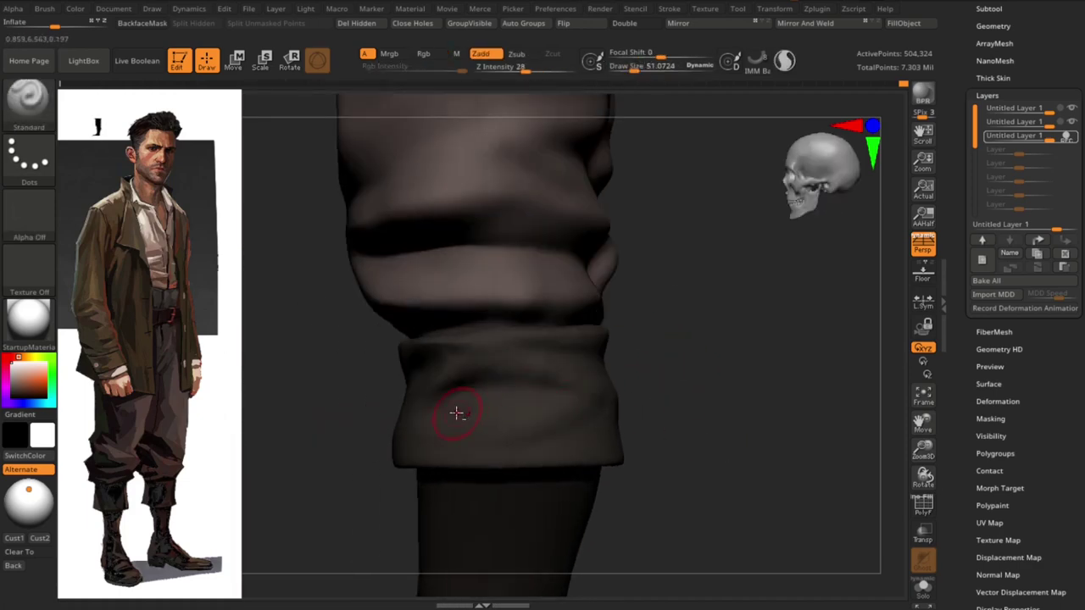
mouse_move(456, 413)
right_down()
mouse_move(601, 424)
mouse_move(453, 453)
mouse_move(618, 429)
mouse_move(487, 443)
mouse_move(443, 419)
mouse_move(571, 411)
mouse_move(572, 423)
mouse_move(738, 424)
mouse_move(775, 412)
mouse_move(735, 399)
right_up()
key(s)
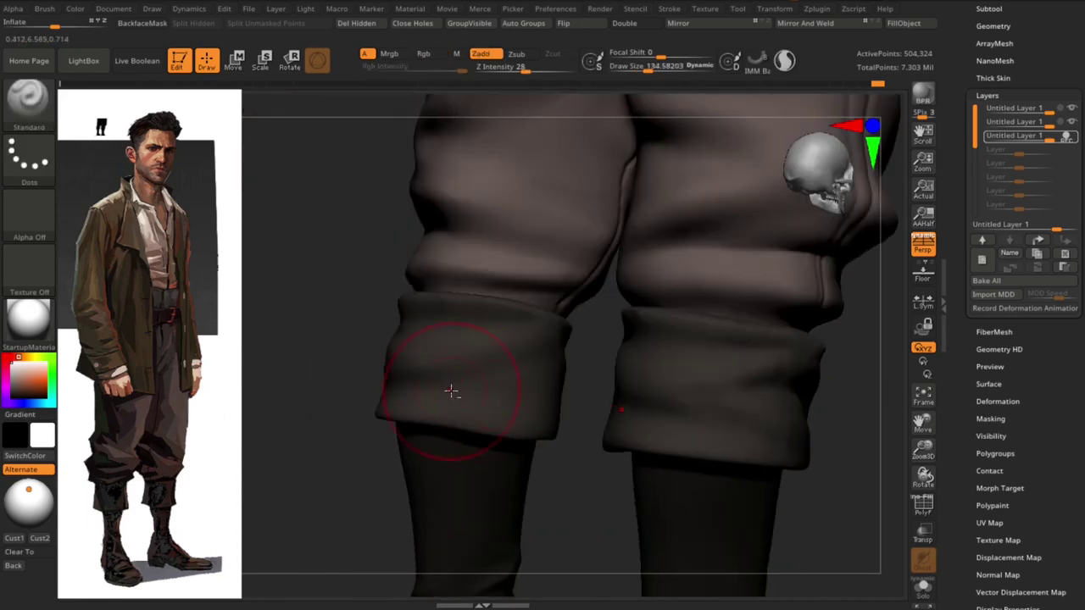
mouse_move(452, 391)
right_down()
mouse_move(461, 407)
mouse_move(437, 388)
right_up()
mouse_move(530, 410)
right_down()
mouse_move(436, 349)
mouse_move(477, 472)
right_up()
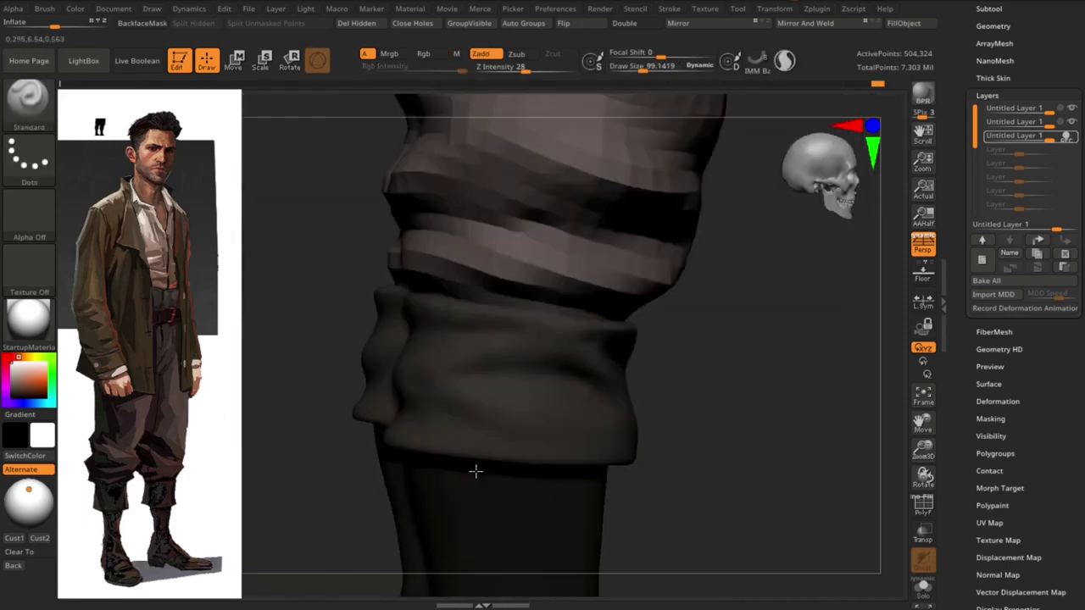
Smooth the cuff surfaces and review them from front and side views
key(f)
mouse_move(683, 380)
alt+right_down()
mouse_move(712, 395)
mouse_move(518, 363)
mouse_move(523, 332)
mouse_move(700, 359)
mouse_move(703, 443)
mouse_move(789, 453)
mouse_move(783, 426)
mouse_move(538, 334)
alt+right_up()
key(f)
mouse_move(649, 413)
right_down()
mouse_move(722, 426)
mouse_move(721, 392)
right_up()
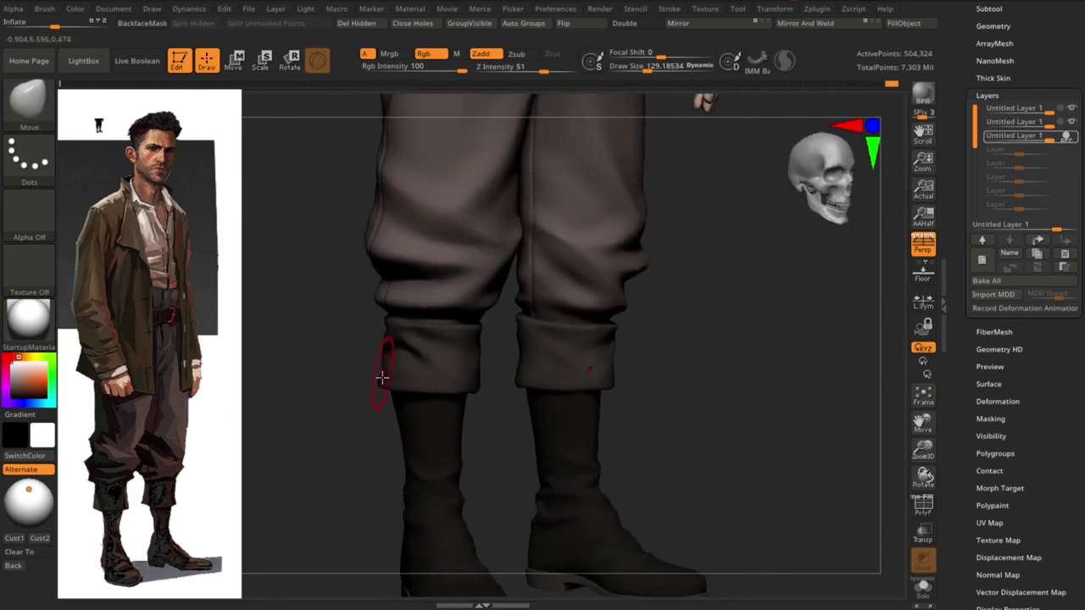
mouse_move(383, 378)
right_down()
mouse_move(435, 429)
mouse_move(429, 385)
mouse_move(404, 370)
mouse_move(484, 359)
right_up()
mouse_move(361, 378)
right_down()
mouse_move(358, 387)
mouse_move(669, 451)
mouse_move(642, 387)
mouse_move(649, 417)
right_up()
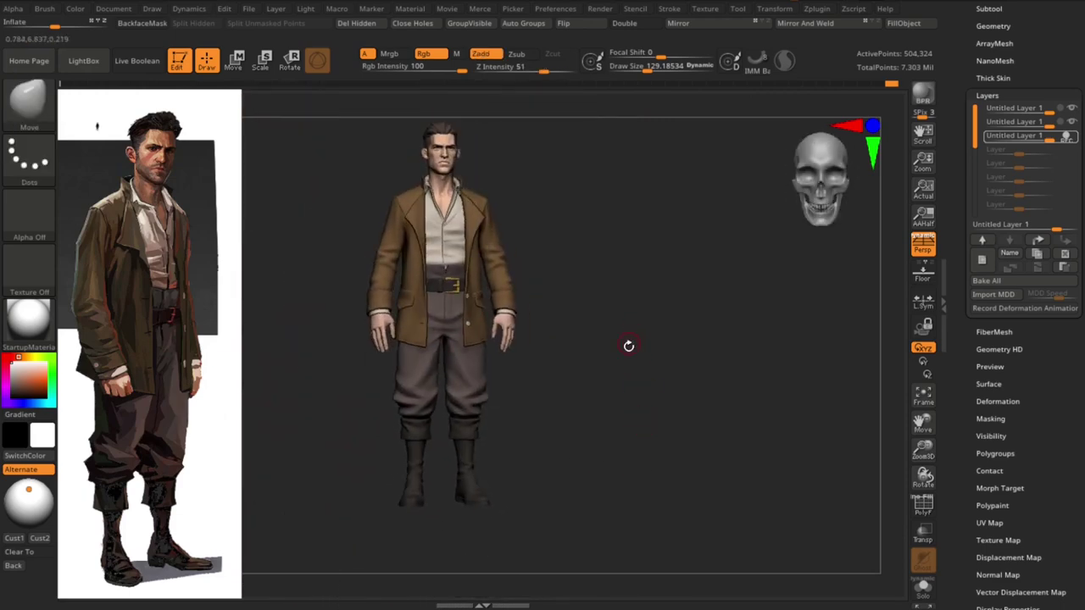
Inspect the bloused lower legs from the side, repositioning the gizmo on the legs
mouse_move(628, 346)
alt+right_down()
mouse_move(654, 438)
mouse_move(533, 395)
mouse_move(584, 403)
mouse_move(637, 387)
mouse_move(594, 399)
mouse_move(649, 402)
mouse_move(605, 402)
mouse_move(618, 399)
alt+right_up()
mouse_move(619, 399)
alt+right_down()
mouse_move(647, 381)
mouse_move(499, 472)
alt+right_up()
key(w)
drag(498, 472, 512, 342)
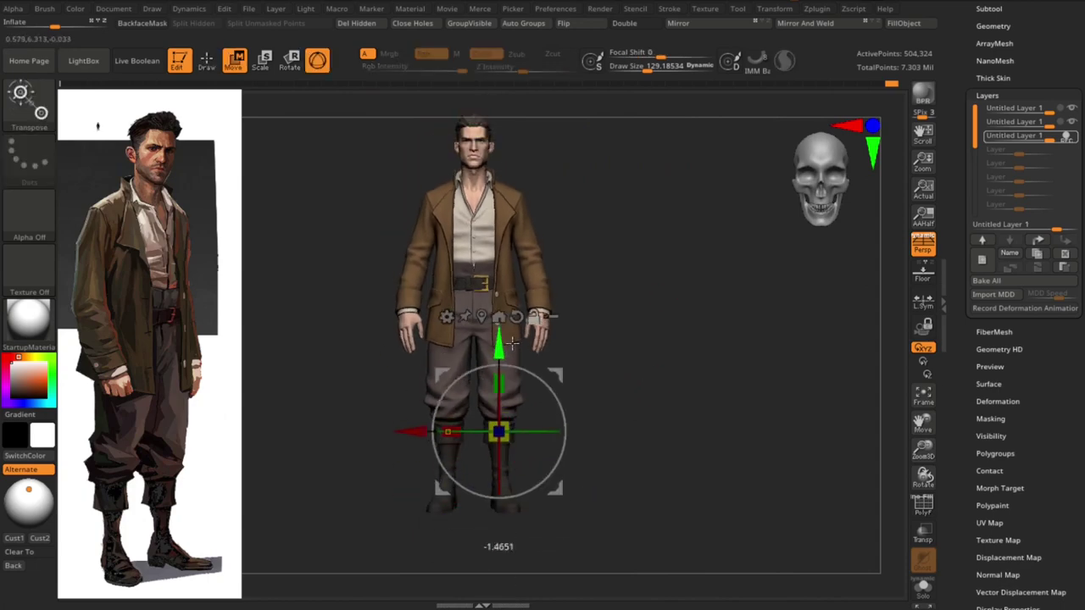
mouse_move(512, 341)
shift+right_down()
mouse_move(517, 437)
mouse_move(690, 455)
mouse_move(682, 463)
shift+right_up()
key(q)
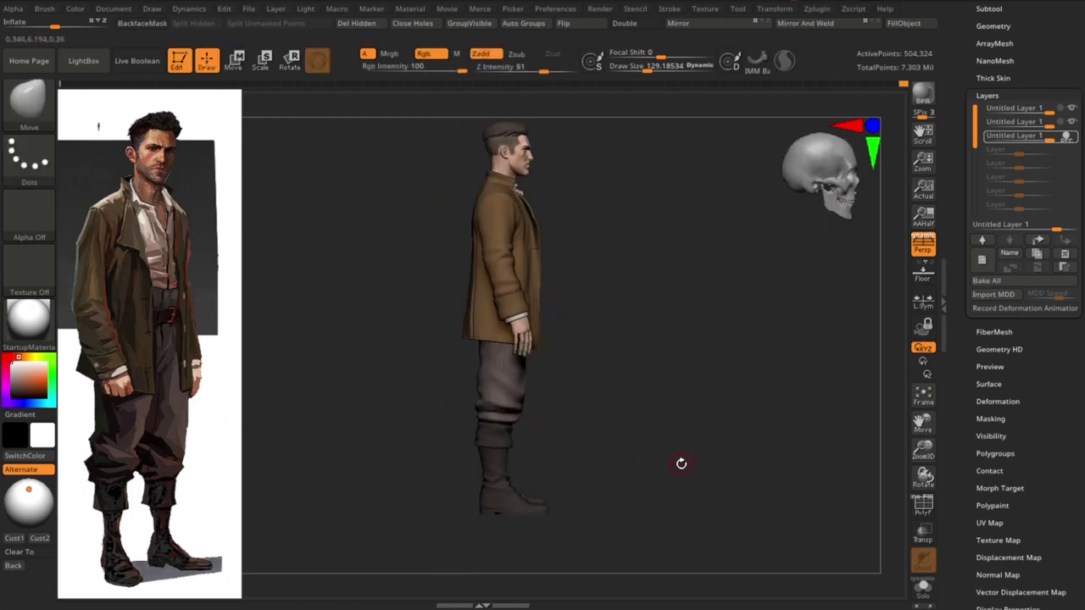
Turn off recording on the third sculpt layer and make the second layer active
click(1071, 139)
mouse_move(1017, 136)
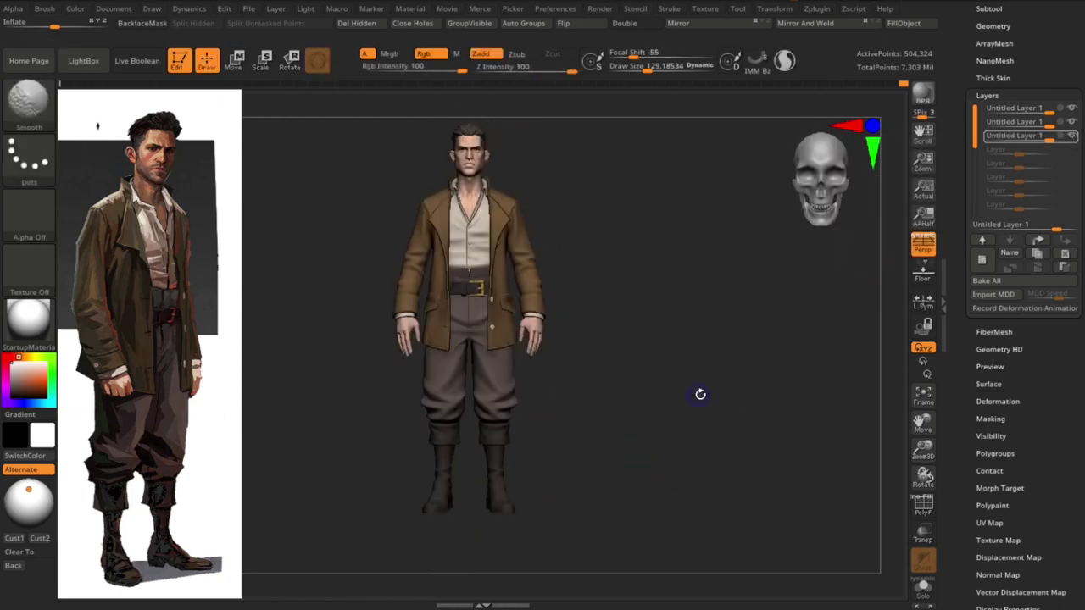
click(1072, 124)
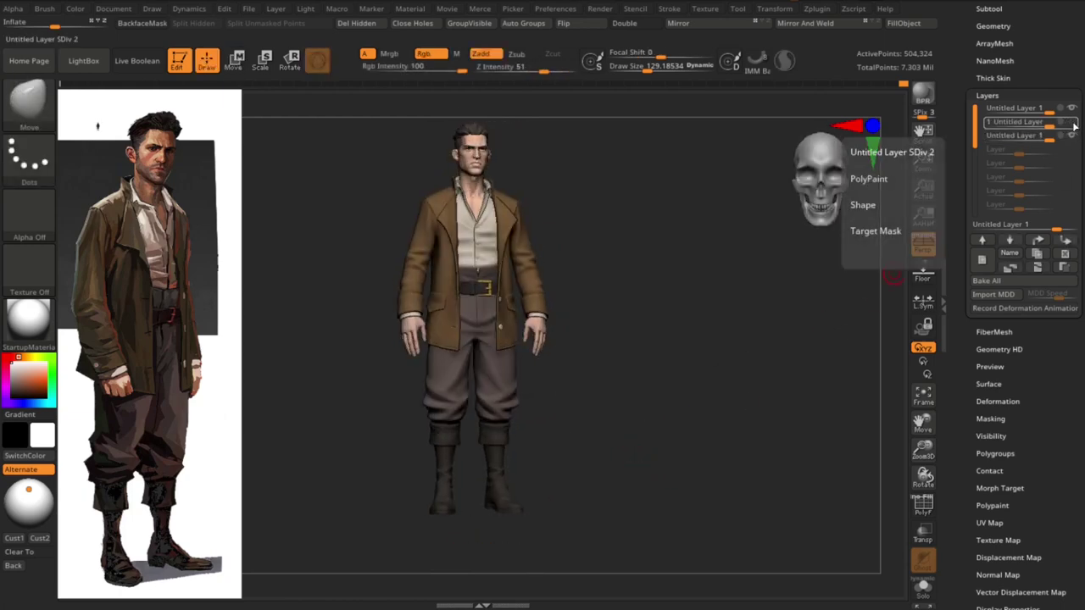
mouse_move(775, 365)
mouse_down()
mouse_move(779, 402)
mouse_move(648, 408)
mouse_up()
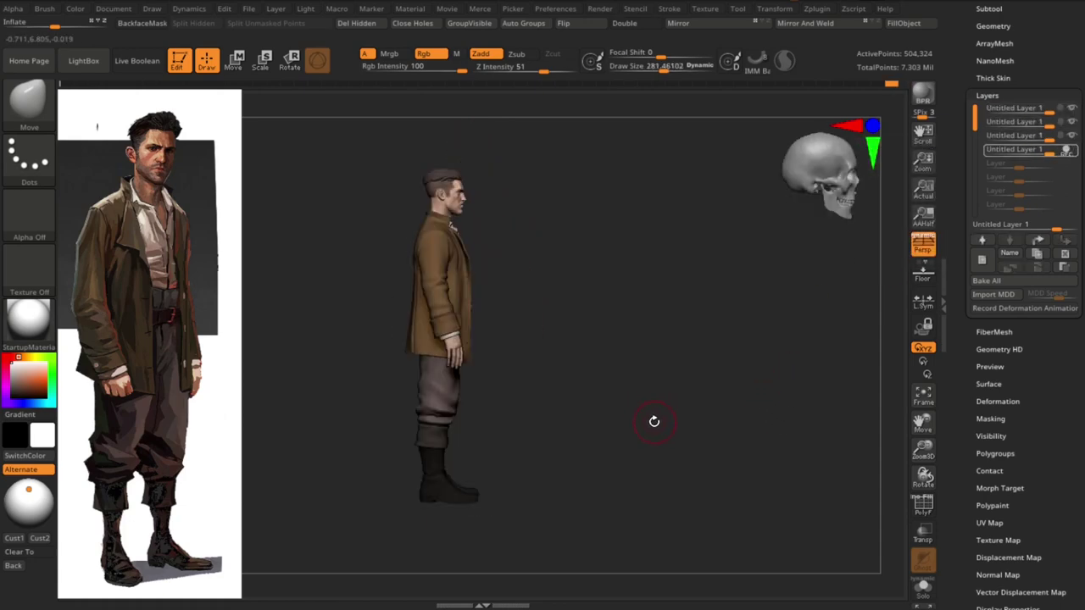
Select the Extract2_1 subtool, then pick Extract1_6 from the Subtool list
alt+click(462, 406)
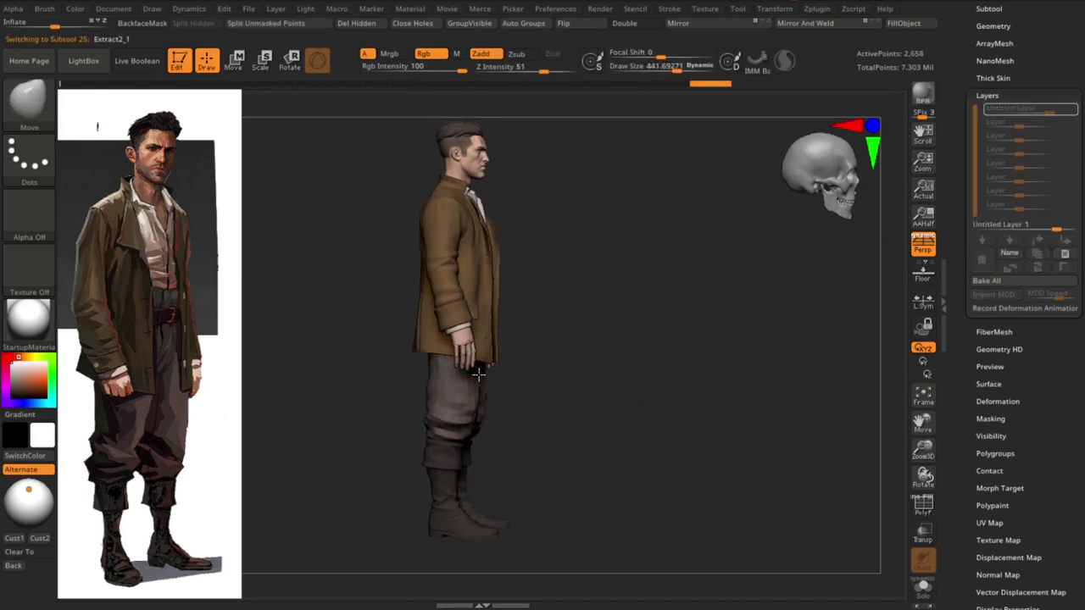
drag(480, 385, 471, 347)
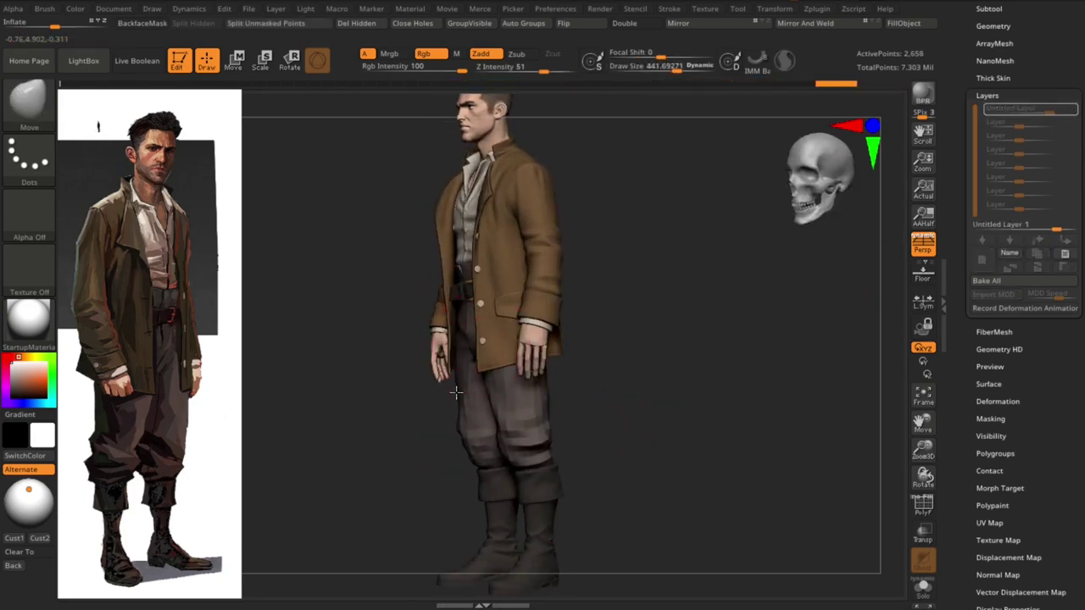
mouse_move(456, 392)
mouse_down()
mouse_move(382, 455)
mouse_move(470, 371)
mouse_move(497, 429)
mouse_move(542, 414)
mouse_move(548, 438)
mouse_move(756, 343)
mouse_move(685, 325)
mouse_move(717, 370)
mouse_move(738, 324)
mouse_up()
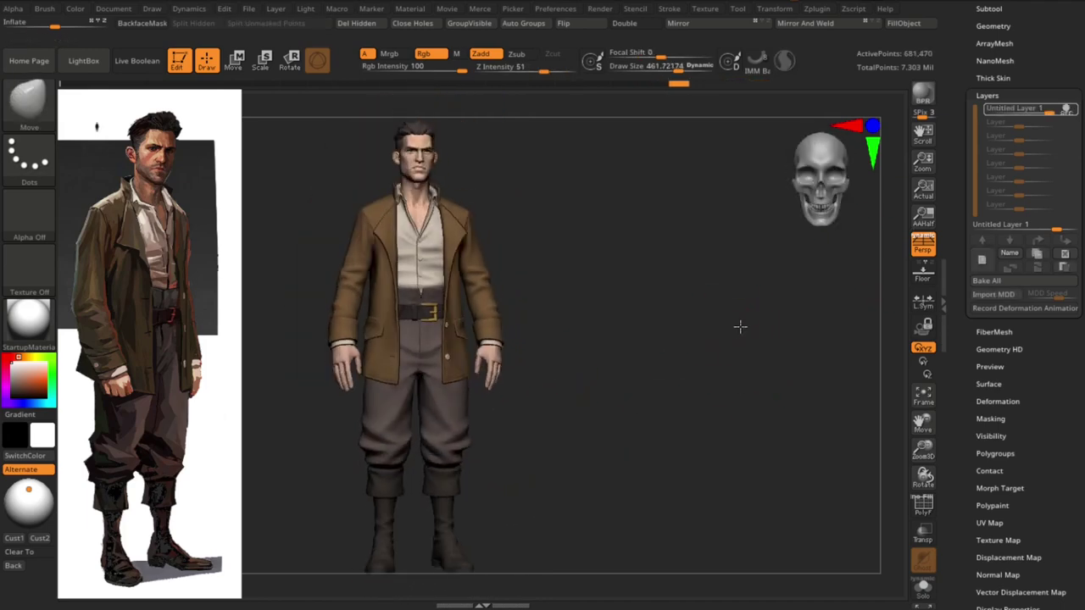
drag(831, 339, 753, 302)
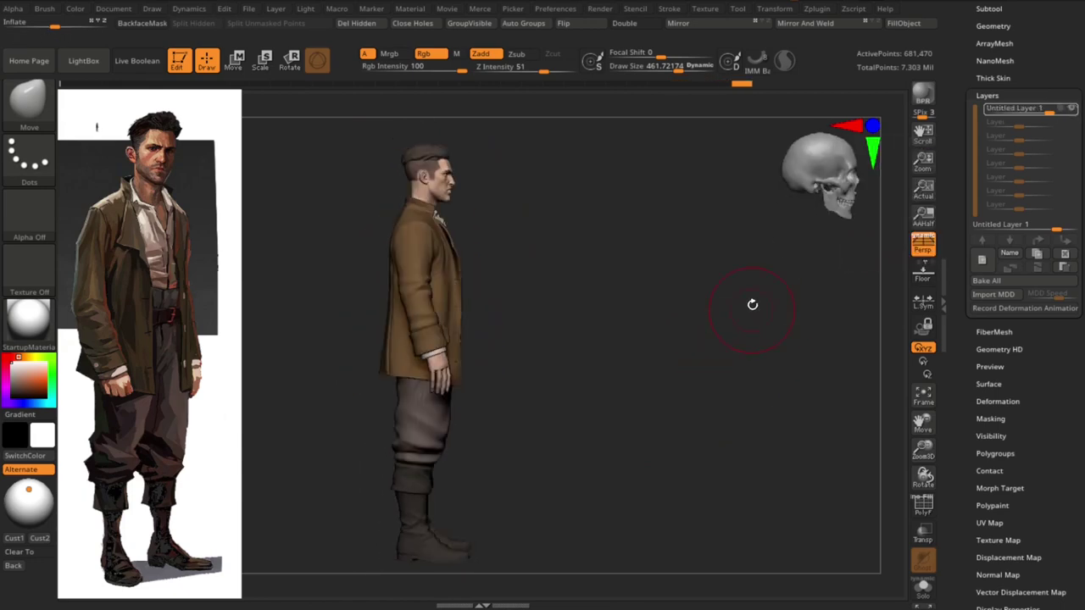
drag(685, 322, 644, 326)
click(988, 9)
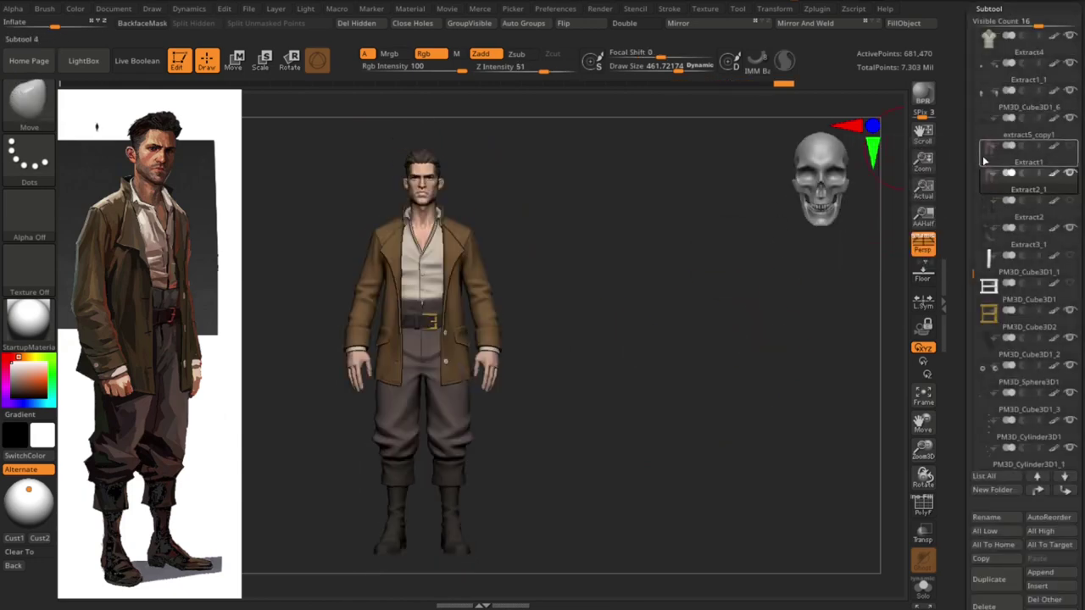
mouse_move(714, 399)
alt+mouse_down()
mouse_move(714, 358)
mouse_move(675, 344)
alt+mouse_up()
alt+click(499, 317)
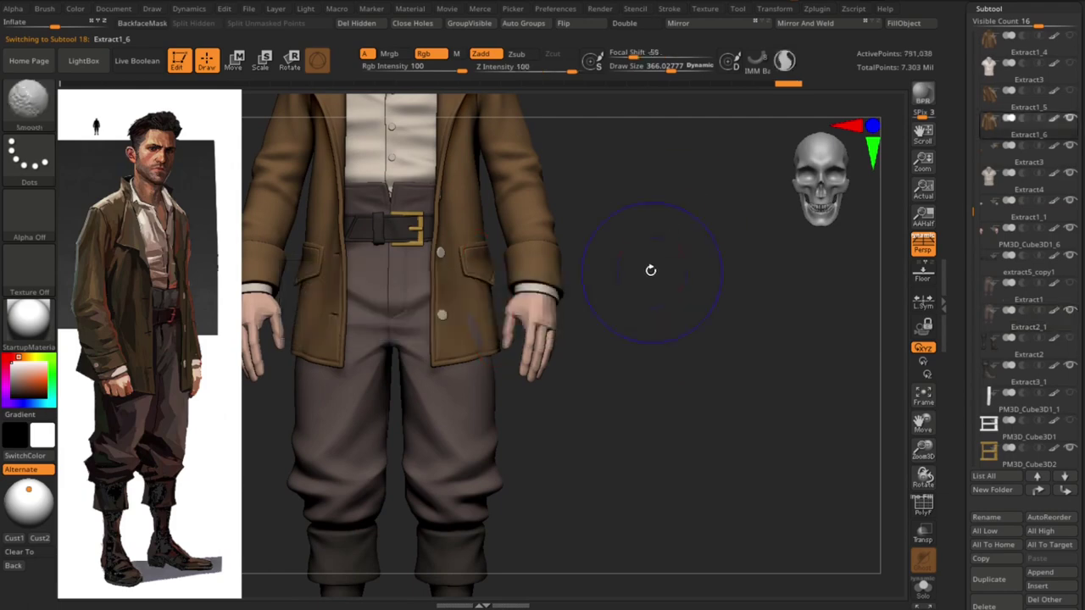
Carve a vertical crease down the boot shaft and inspect the boots from side and rear
key(s)
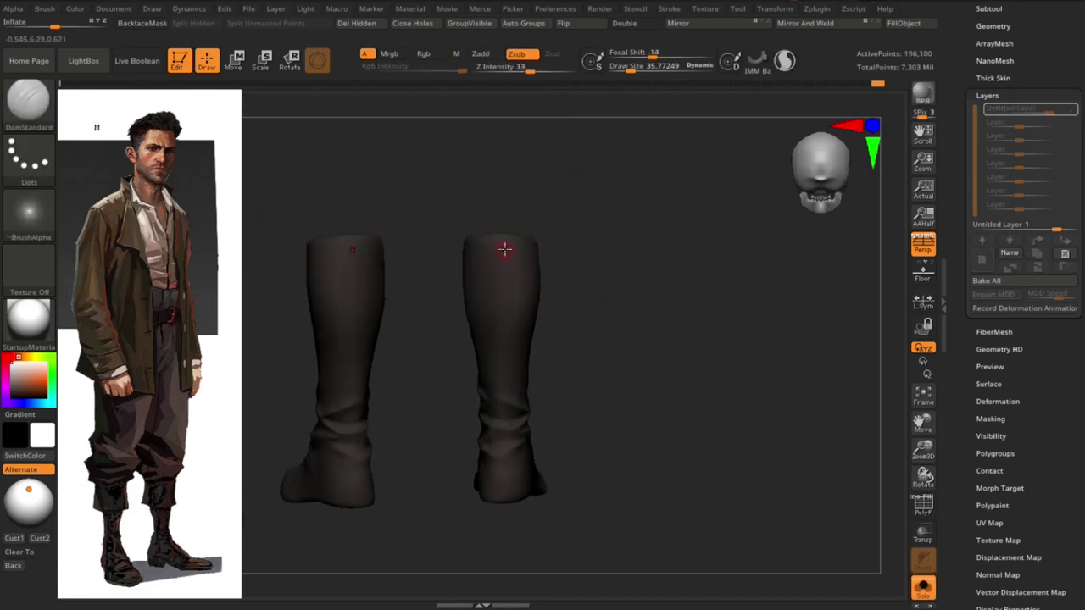
drag(500, 236, 504, 333)
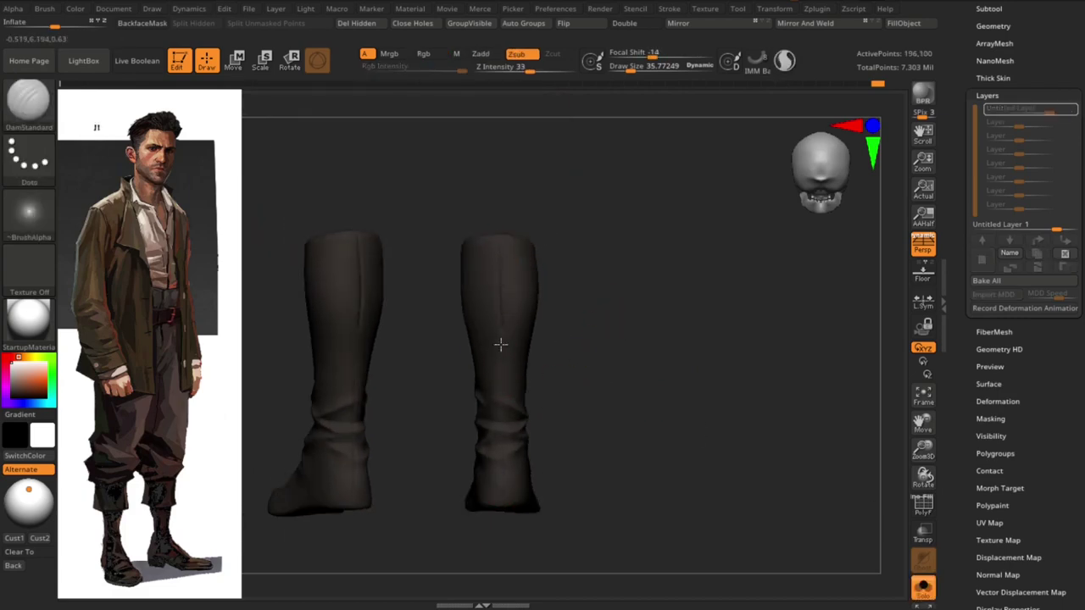
drag(618, 434, 480, 410)
mouse_move(520, 464)
mouse_down()
mouse_move(537, 370)
mouse_move(644, 419)
mouse_move(543, 390)
mouse_move(754, 410)
mouse_move(724, 404)
mouse_move(701, 359)
mouse_move(511, 398)
mouse_up()
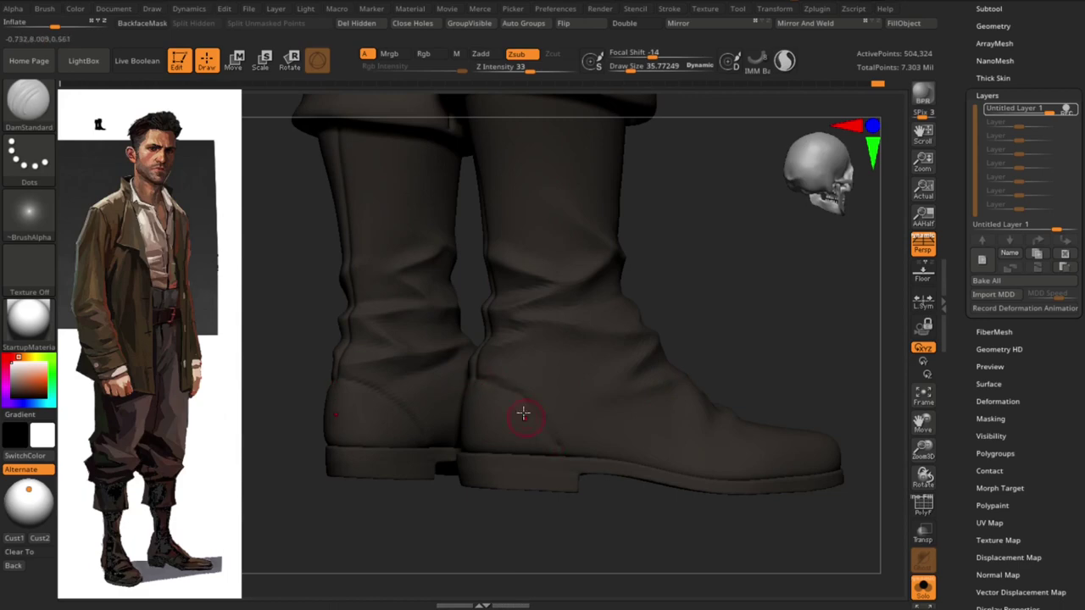
mouse_move(542, 471)
mouse_down()
mouse_move(453, 422)
mouse_move(369, 450)
mouse_up()
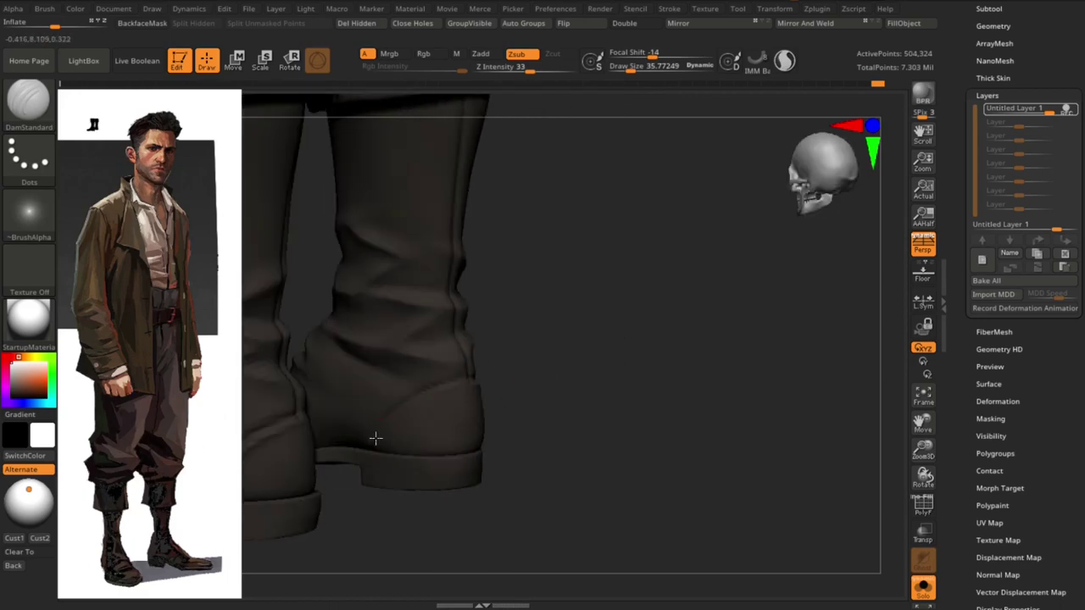
mouse_move(454, 387)
mouse_down()
mouse_move(610, 416)
mouse_move(646, 293)
mouse_move(686, 378)
mouse_move(747, 314)
mouse_move(751, 286)
mouse_up()
With a smaller Pinch brush, examine the heels and look down onto the boots
key(b)
key(p)
key(i)
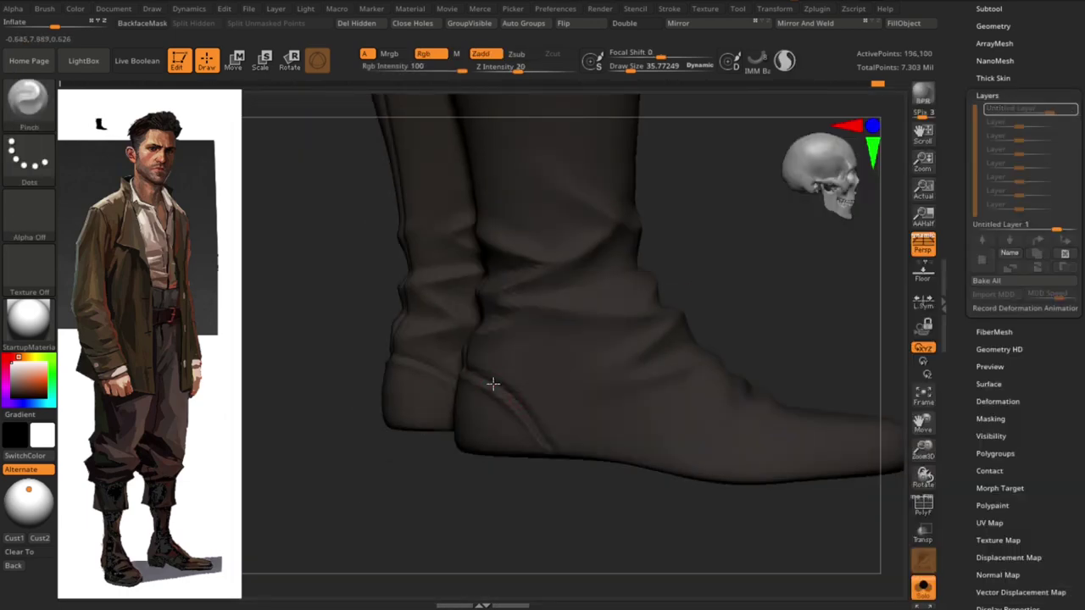
mouse_move(508, 485)
mouse_down()
mouse_move(518, 399)
mouse_move(370, 373)
mouse_up()
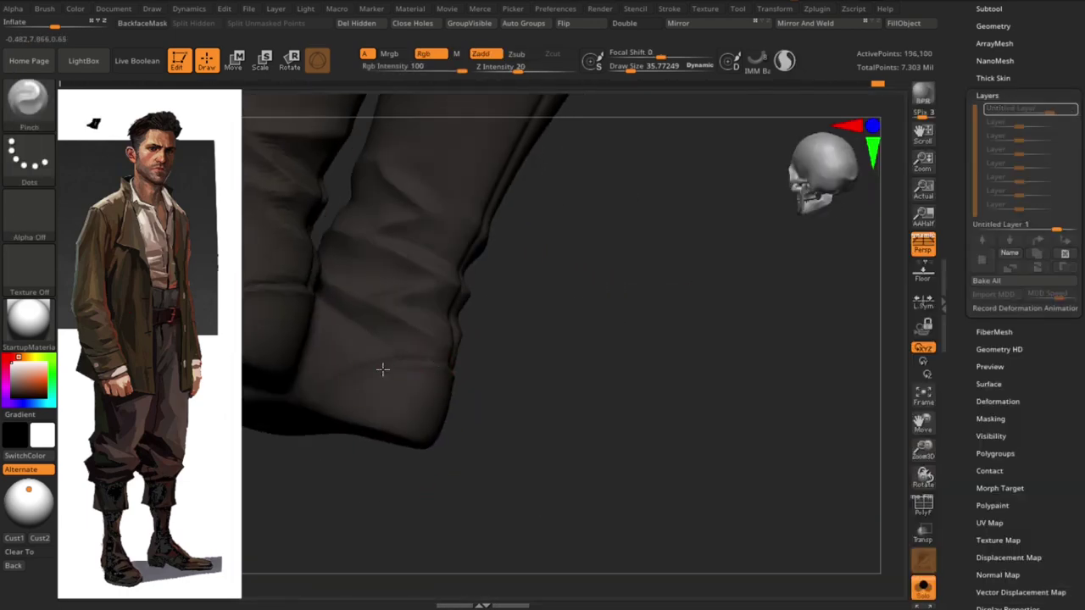
mouse_move(307, 402)
mouse_down()
mouse_move(613, 358)
mouse_move(751, 424)
mouse_move(556, 503)
mouse_move(664, 398)
mouse_move(680, 428)
mouse_move(729, 388)
mouse_move(697, 341)
mouse_up()
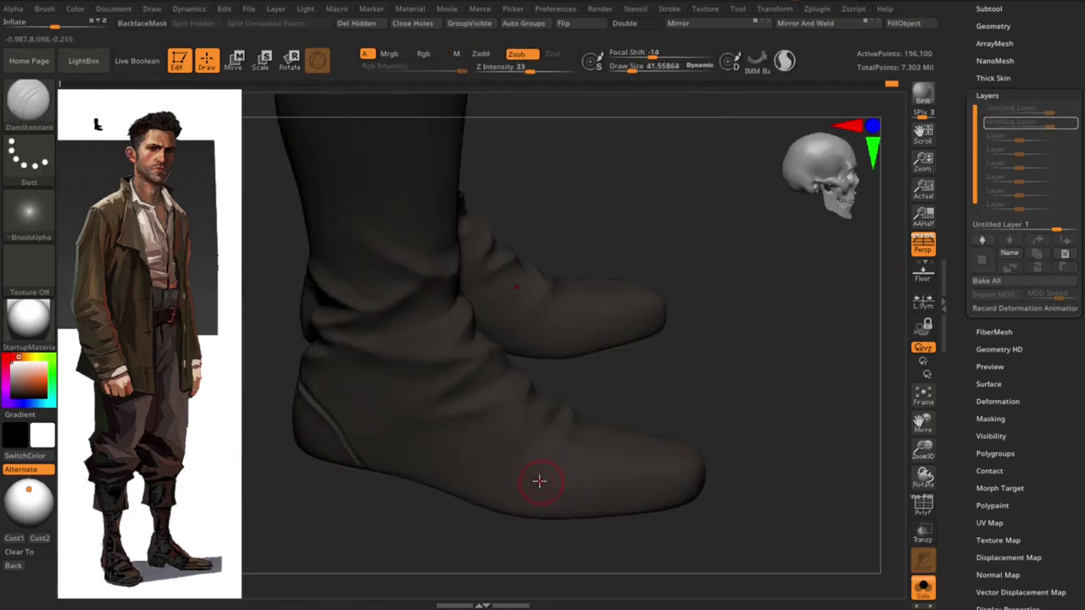
mouse_move(679, 372)
mouse_down()
mouse_move(598, 344)
mouse_move(591, 387)
mouse_up()
mouse_move(627, 315)
mouse_down()
mouse_move(592, 379)
mouse_move(589, 421)
mouse_move(484, 513)
mouse_up()
mouse_move(648, 371)
mouse_down()
mouse_move(615, 370)
mouse_move(624, 382)
mouse_move(651, 370)
mouse_up()
key(s)
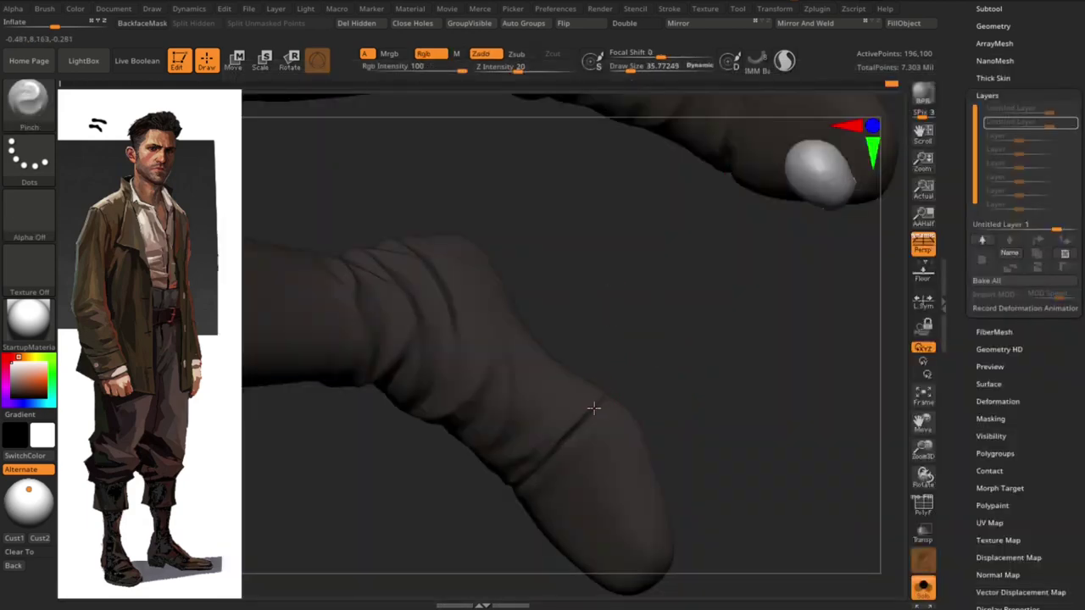
mouse_move(652, 417)
mouse_down()
mouse_move(593, 419)
mouse_move(533, 475)
mouse_move(659, 393)
mouse_move(647, 395)
mouse_move(817, 456)
mouse_move(782, 453)
mouse_move(538, 300)
mouse_move(577, 373)
mouse_up()
Switch through Move and DamStandard brushes while viewing both boots from the front
key(b)
key(m)
key(v)
key(b)
key(d)
key(s)
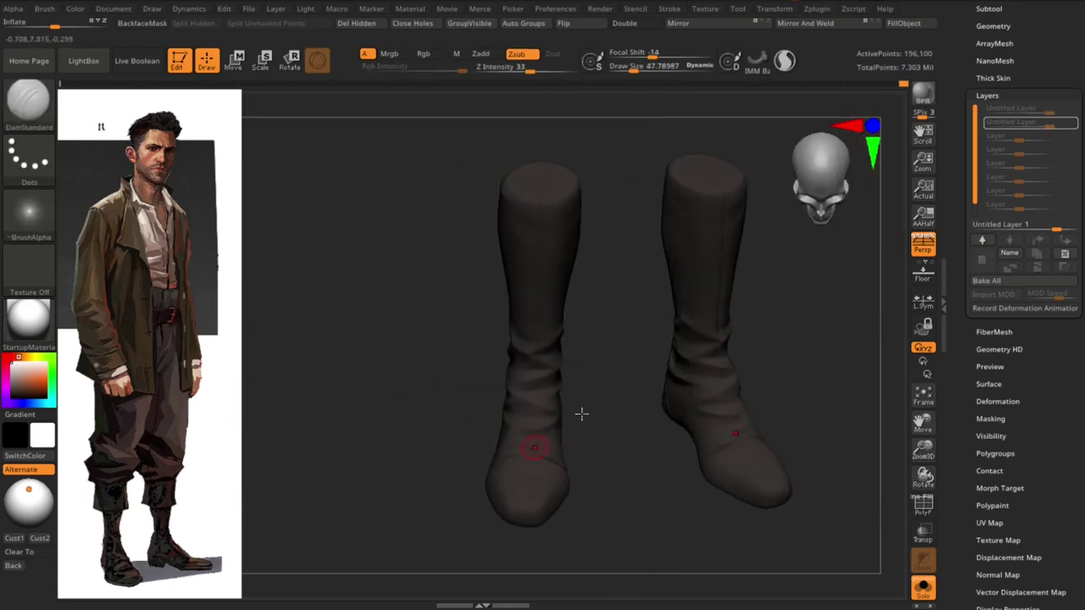
mouse_move(582, 413)
mouse_down()
mouse_move(639, 339)
mouse_move(565, 226)
mouse_move(538, 136)
mouse_up()
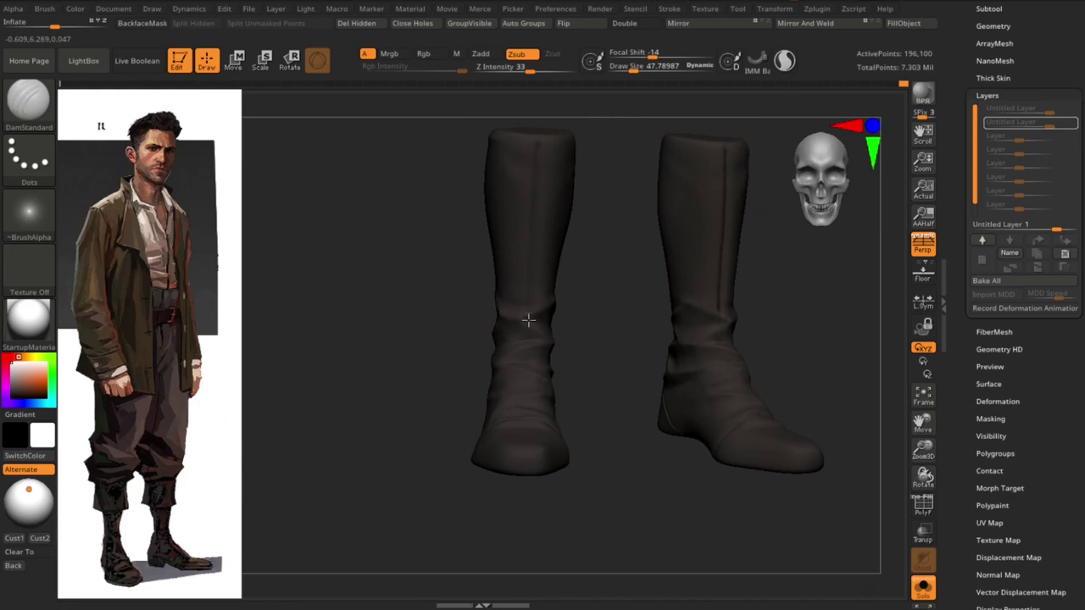
mouse_move(523, 417)
mouse_down()
mouse_move(601, 405)
mouse_move(539, 167)
mouse_up()
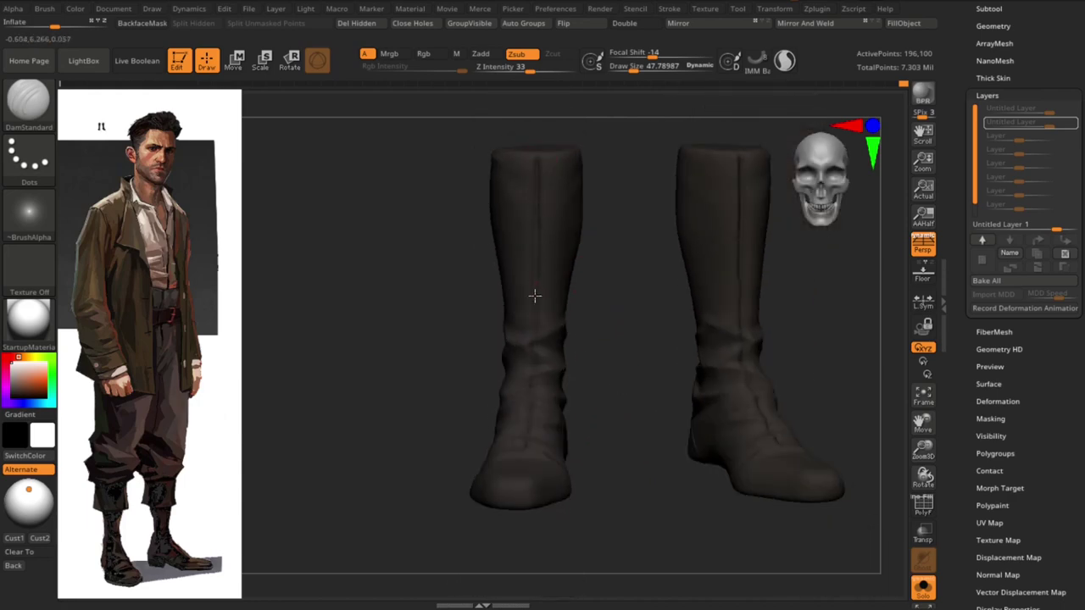
drag(535, 295, 532, 296)
Return to the Pinch brush and tilt the view to see the boot tops
key(b)
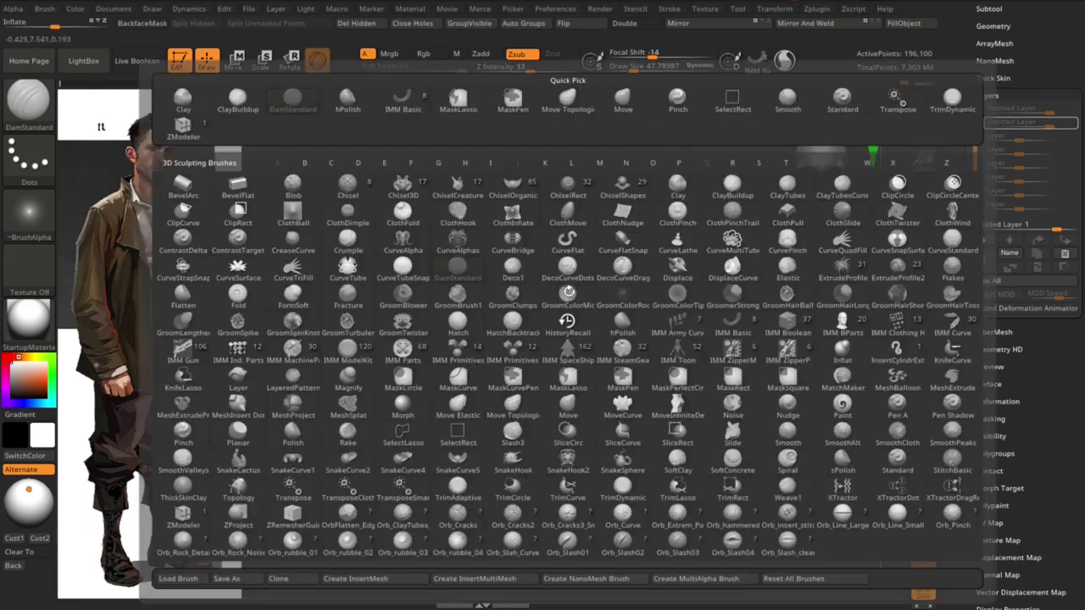
key(p)
key(i)
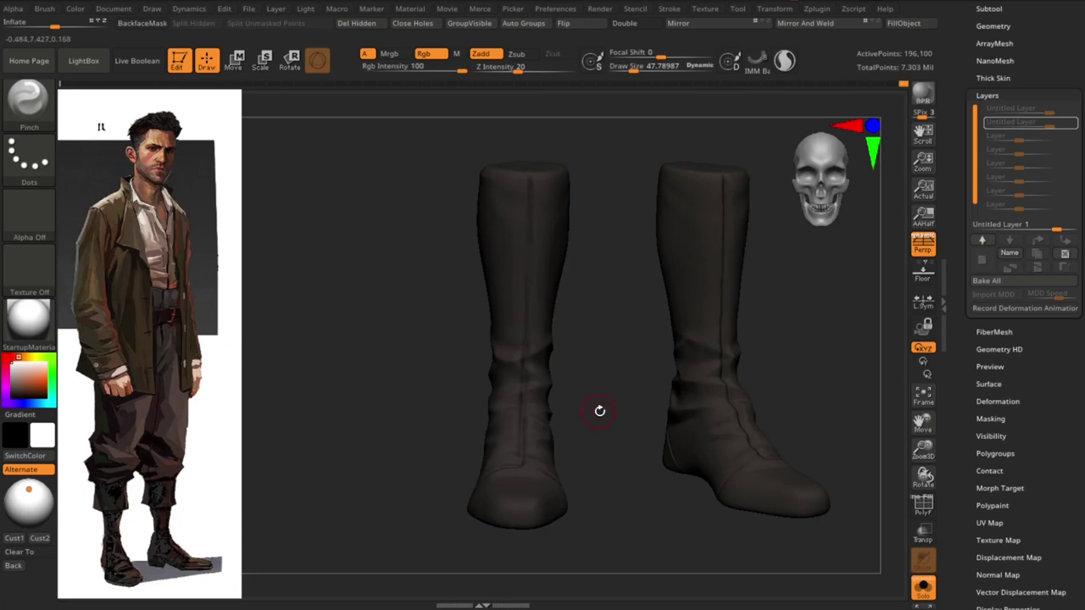
drag(600, 411, 521, 333)
drag(519, 377, 517, 402)
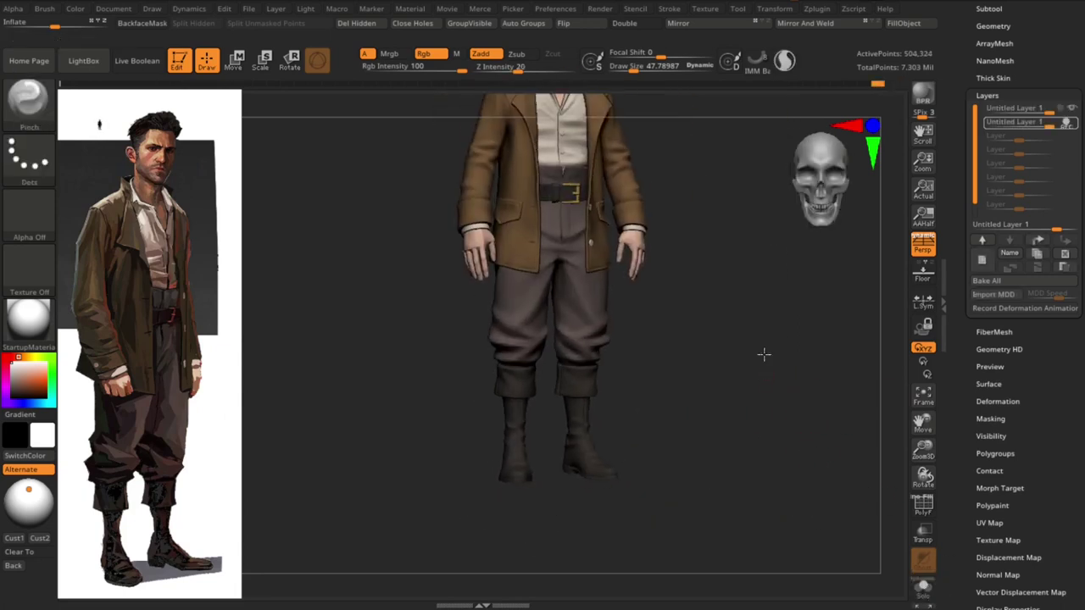
Mask the fingers and reshape the back of the hand with Move, checking it with PolyFrame
mouse_move(764, 354)
mouse_down()
mouse_move(833, 407)
mouse_move(749, 407)
mouse_move(460, 229)
mouse_move(673, 376)
mouse_up()
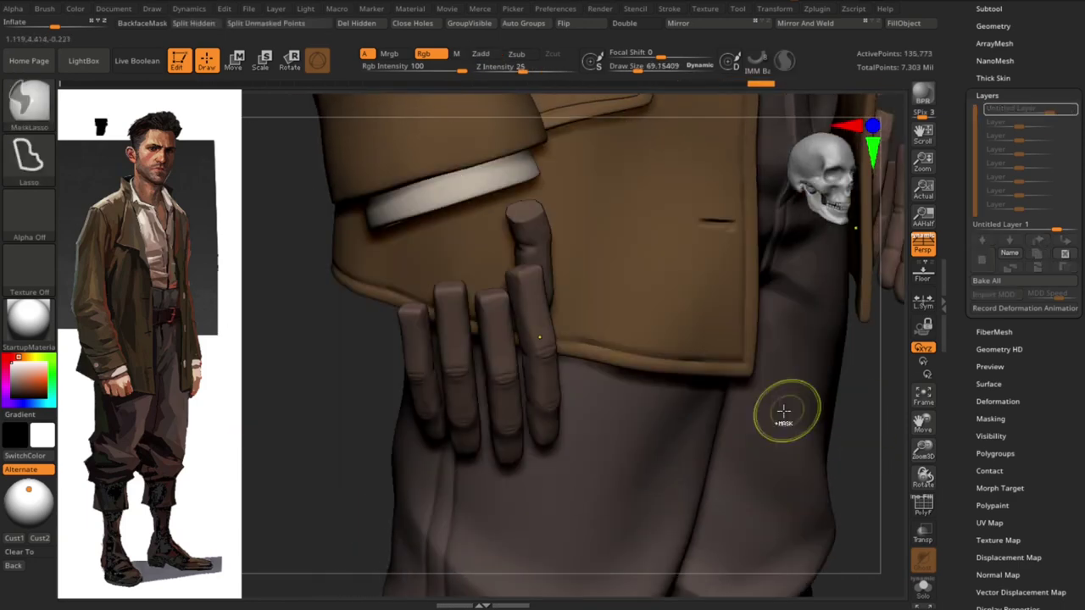
drag(266, 393, 351, 364)
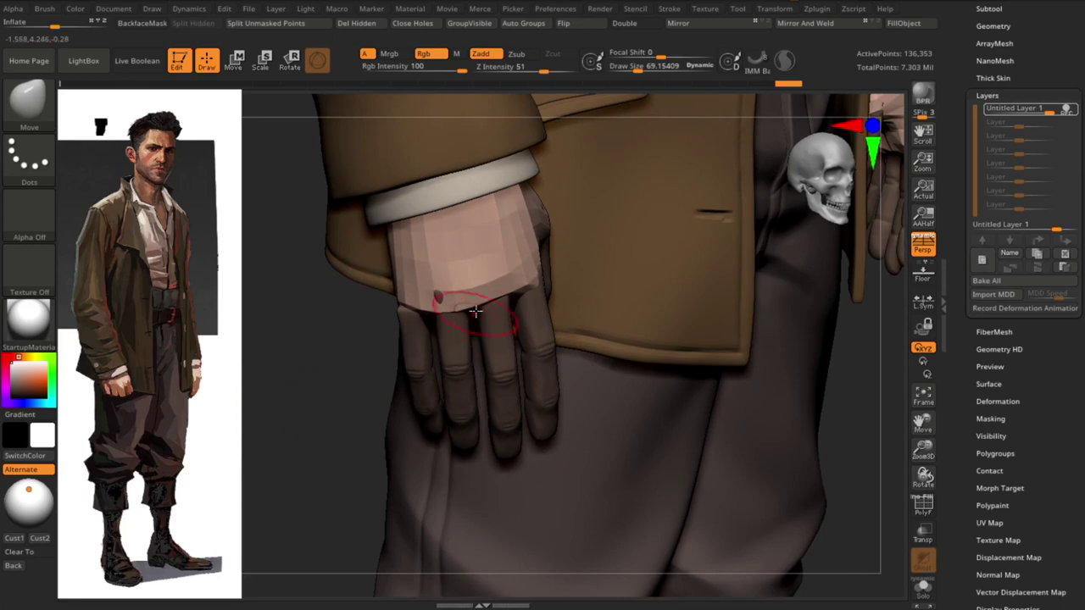
mouse_move(537, 284)
mouse_down()
mouse_move(538, 310)
mouse_move(490, 307)
mouse_up()
key([)
key(shift+f)
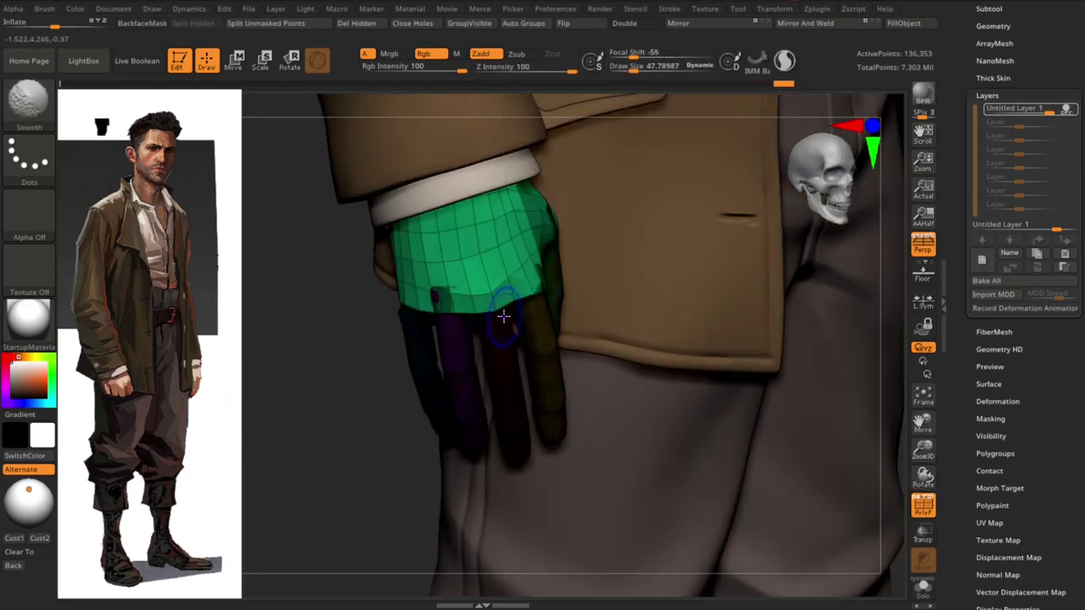
key(shift+f)
drag(357, 370, 444, 308)
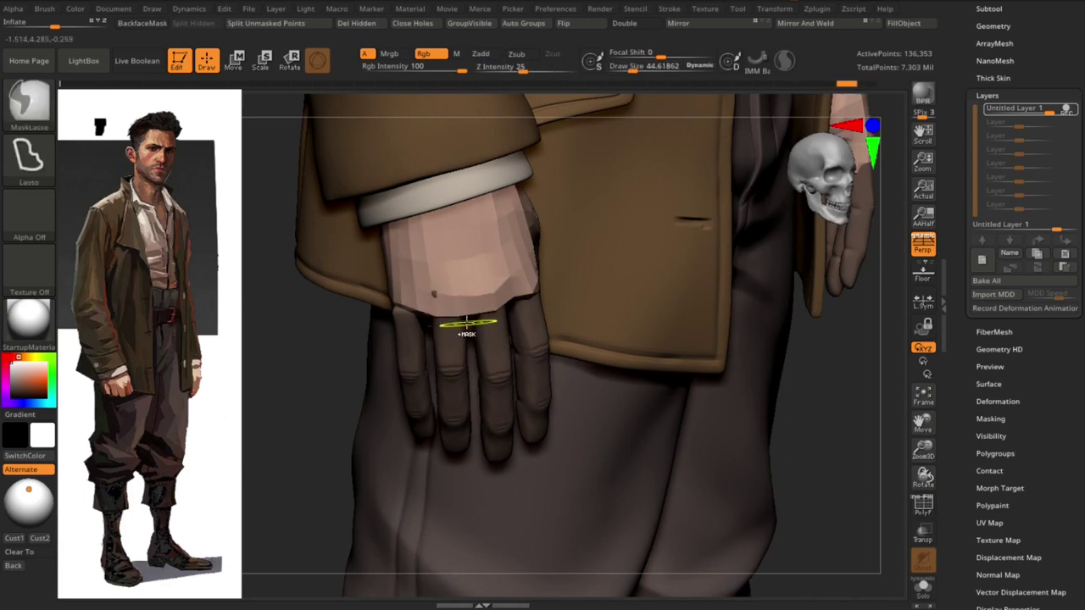
mouse_move(469, 307)
mouse_down()
mouse_move(274, 454)
mouse_move(399, 316)
mouse_move(285, 402)
mouse_move(515, 262)
mouse_up()
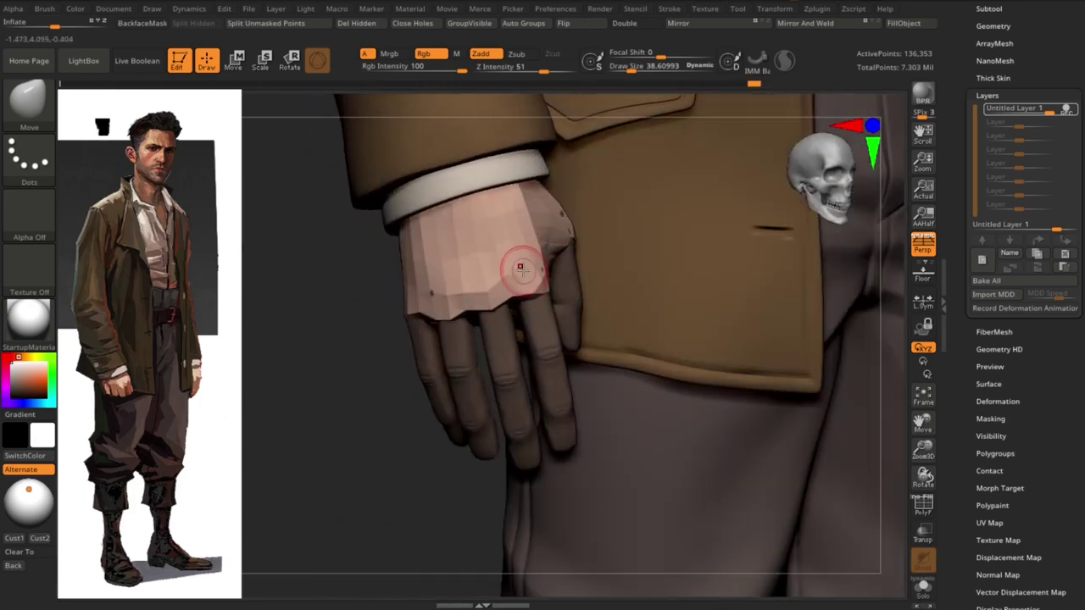
Select the DamStandard brush and orbit around the hand from several angles
key(b)
key(d)
key(s)
mouse_move(453, 293)
mouse_down()
mouse_move(296, 393)
mouse_move(469, 280)
mouse_up()
mouse_move(314, 351)
mouse_down()
mouse_move(286, 377)
mouse_move(388, 286)
mouse_up()
mouse_move(444, 367)
mouse_down()
mouse_move(306, 390)
mouse_move(518, 268)
mouse_up()
mouse_move(478, 162)
mouse_down()
mouse_move(569, 285)
mouse_move(359, 368)
mouse_move(354, 351)
mouse_up()
Solo the hand and carve three faint DamStandard lines along its back and side
click(989, 8)
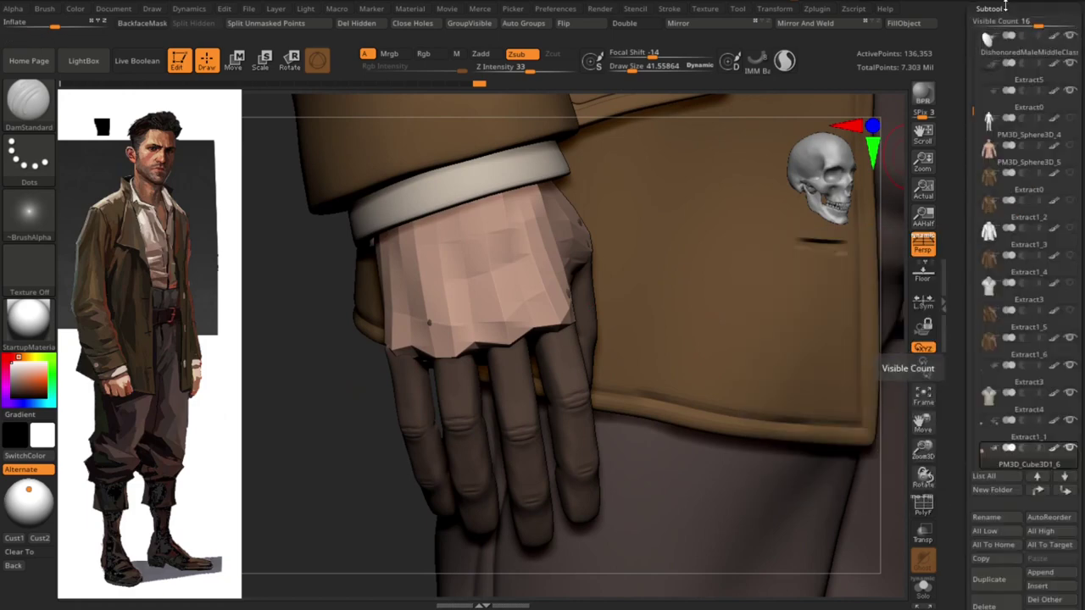
click(923, 585)
mouse_move(729, 381)
mouse_down()
mouse_move(682, 263)
mouse_move(552, 286)
mouse_move(697, 211)
mouse_move(630, 279)
mouse_up()
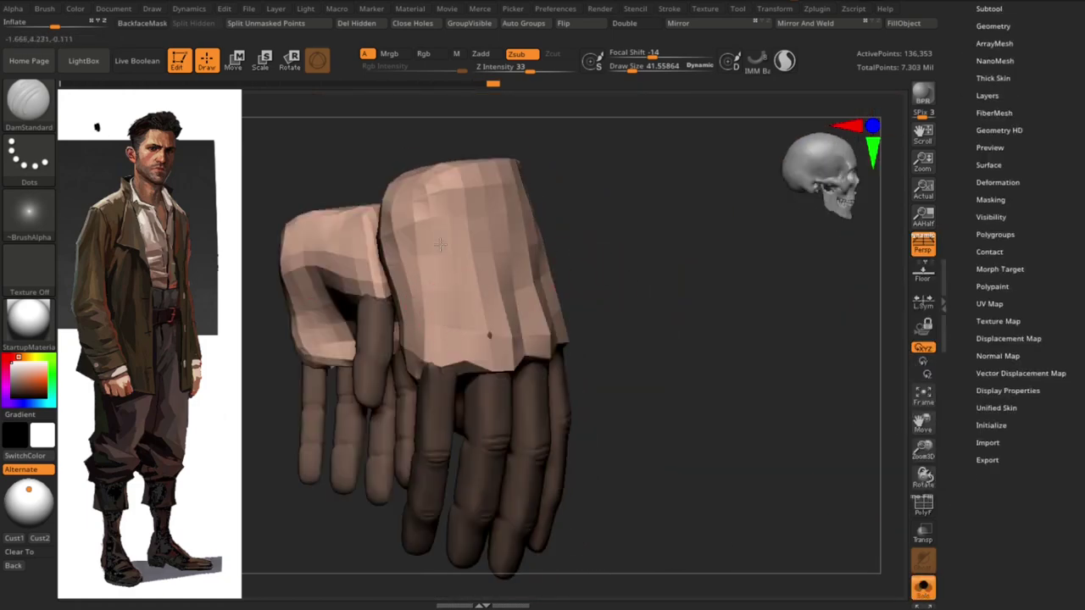
mouse_move(439, 245)
mouse_down()
mouse_move(622, 251)
mouse_move(780, 354)
mouse_move(484, 322)
mouse_up()
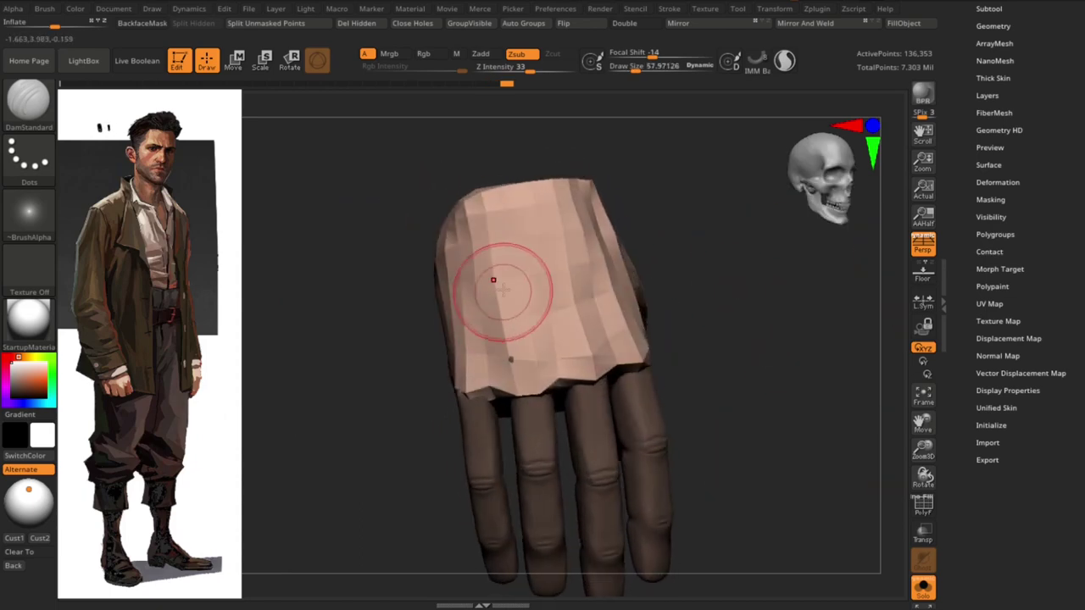
mouse_move(468, 392)
mouse_down()
mouse_move(720, 290)
mouse_move(692, 266)
mouse_up()
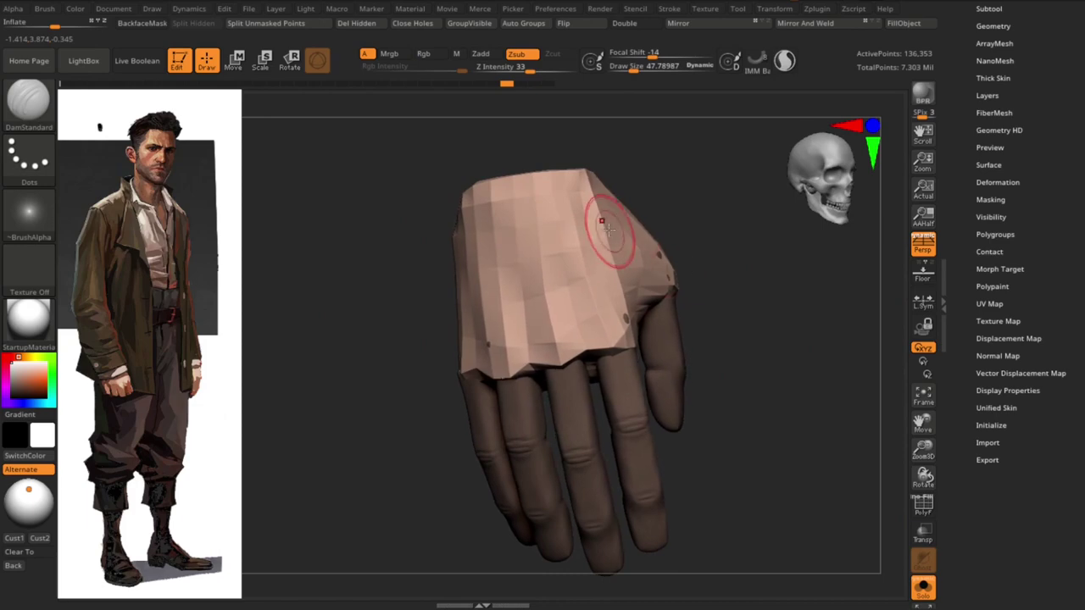
drag(603, 220, 610, 301)
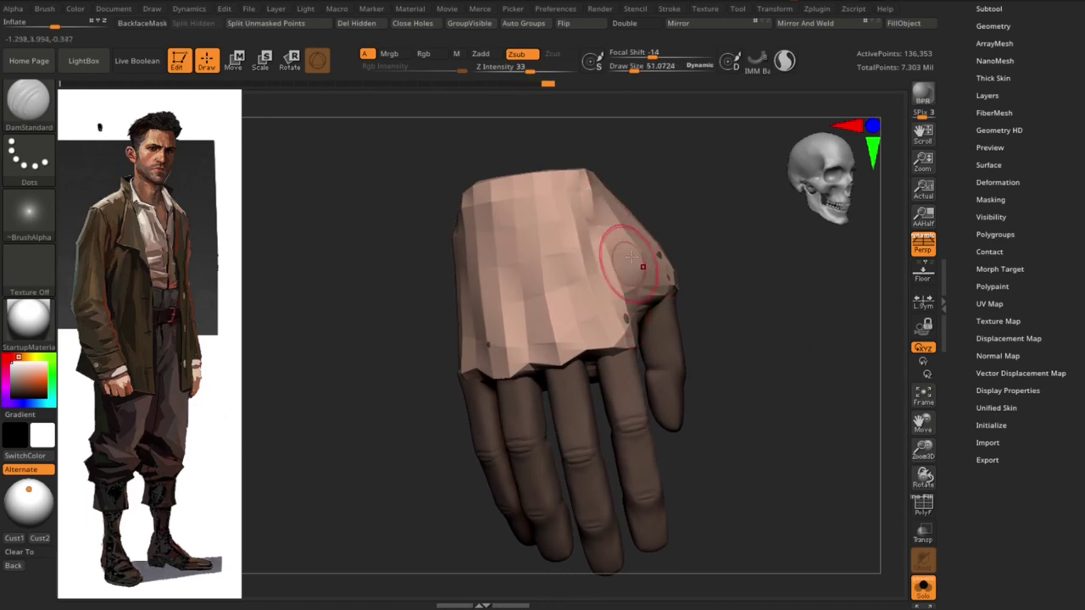
drag(684, 266, 695, 216)
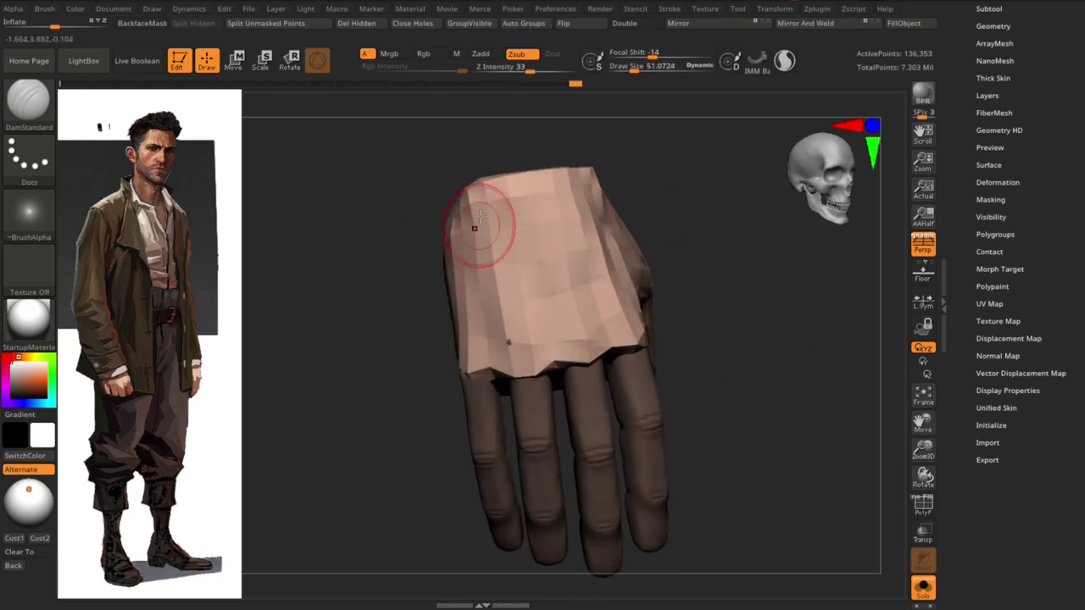
drag(448, 340, 412, 395)
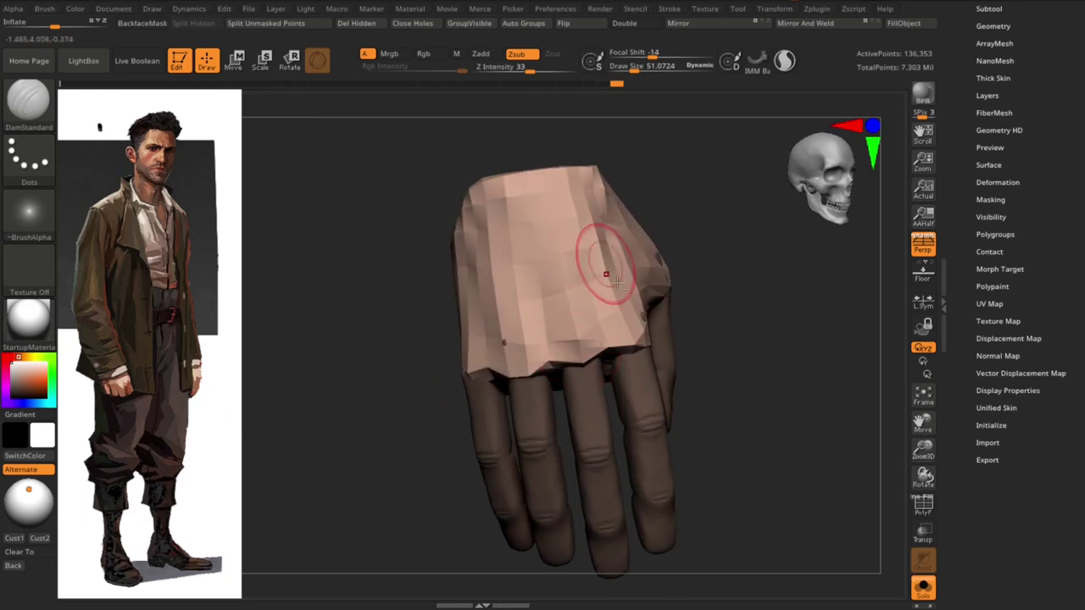
Switch to Move and smooth the faceted back of the hand and area above the knuckles
drag(543, 441, 721, 376)
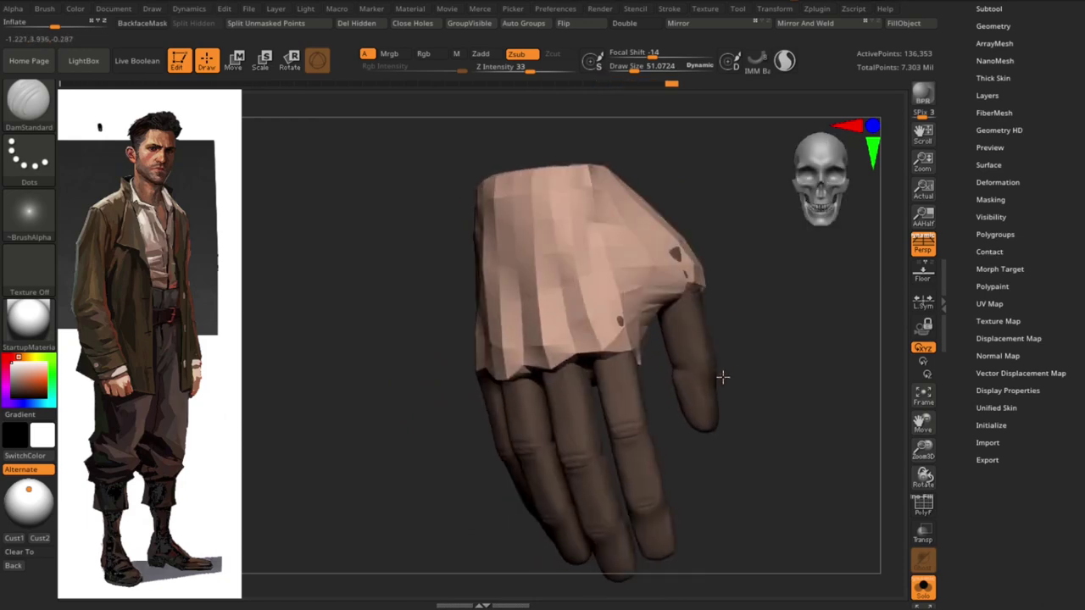
key(b)
key(m)
key(v)
mouse_move(644, 280)
mouse_down()
mouse_move(574, 303)
mouse_move(695, 229)
mouse_move(690, 317)
mouse_move(684, 225)
mouse_up()
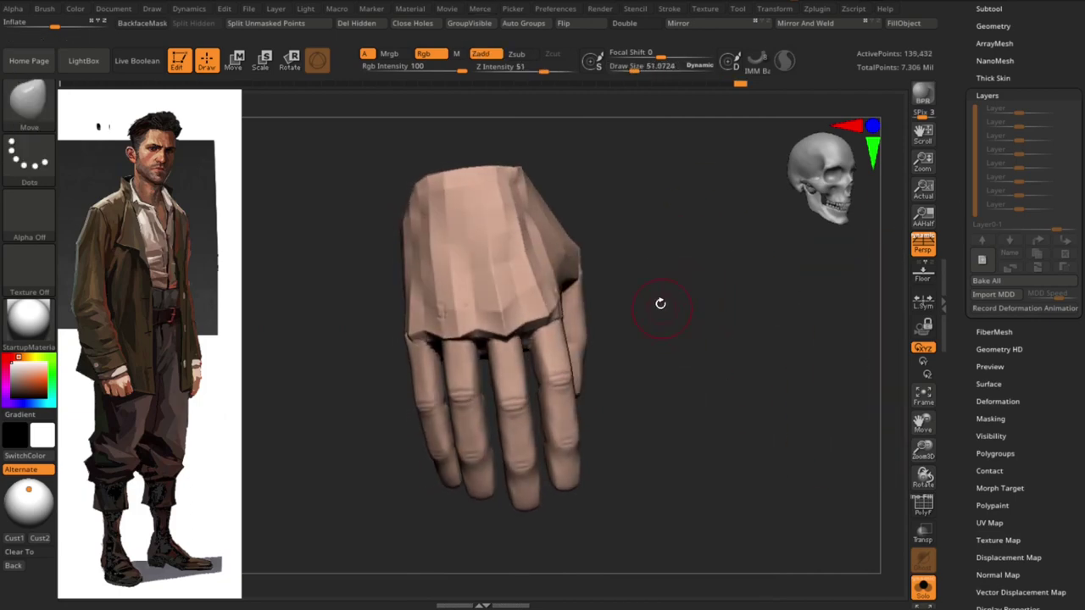
shift+drag(525, 254, 486, 226)
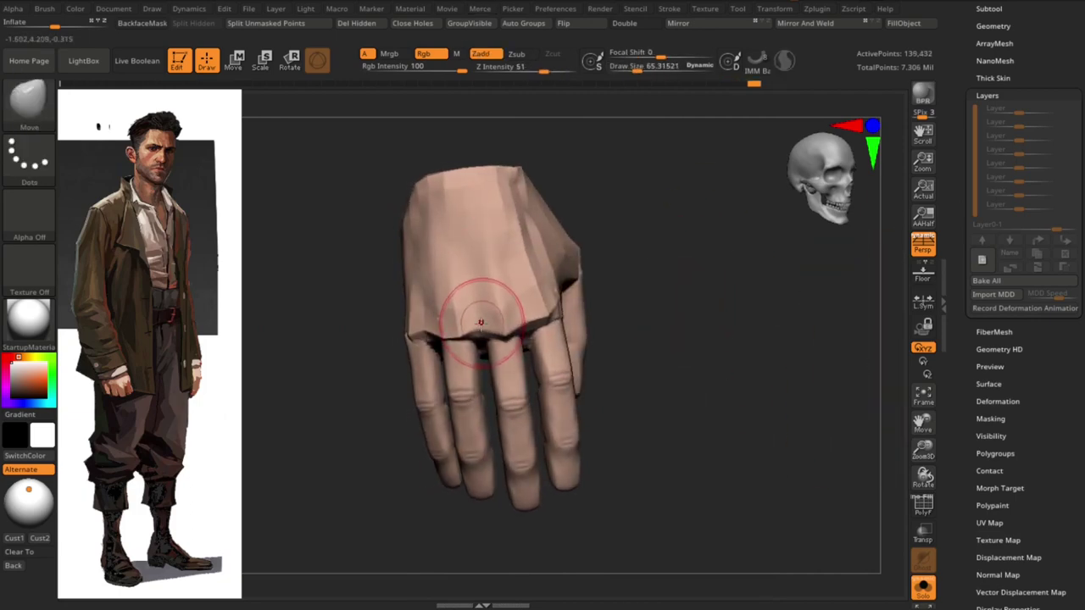
shift+drag(517, 441, 528, 416)
shift+drag(479, 263, 453, 212)
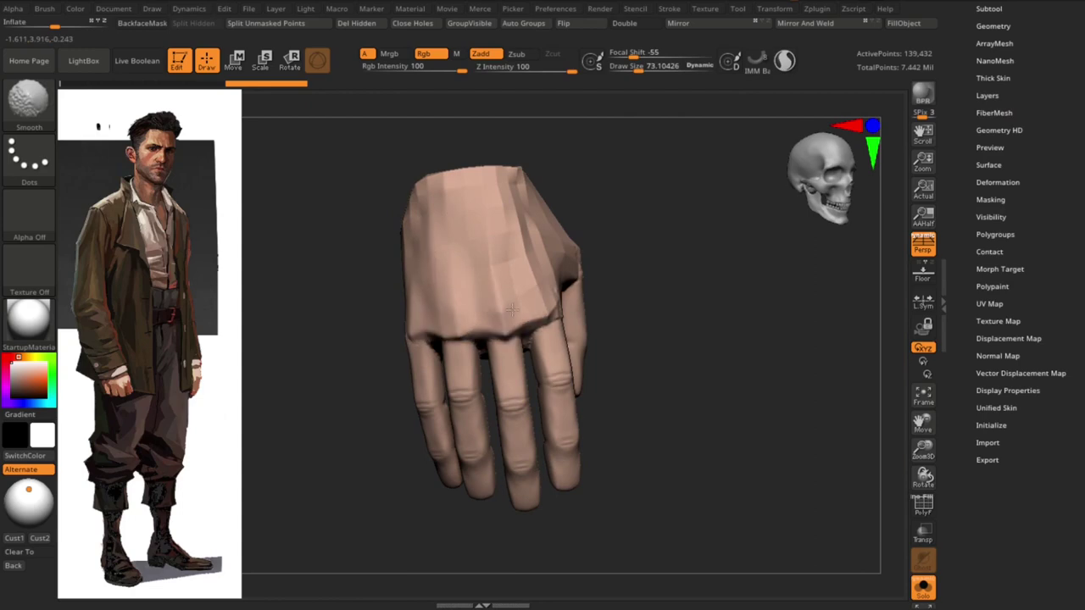
mouse_move(620, 177)
mouse_down()
mouse_move(601, 230)
mouse_move(501, 322)
mouse_move(389, 337)
mouse_move(630, 251)
mouse_move(564, 310)
mouse_move(372, 276)
mouse_up()
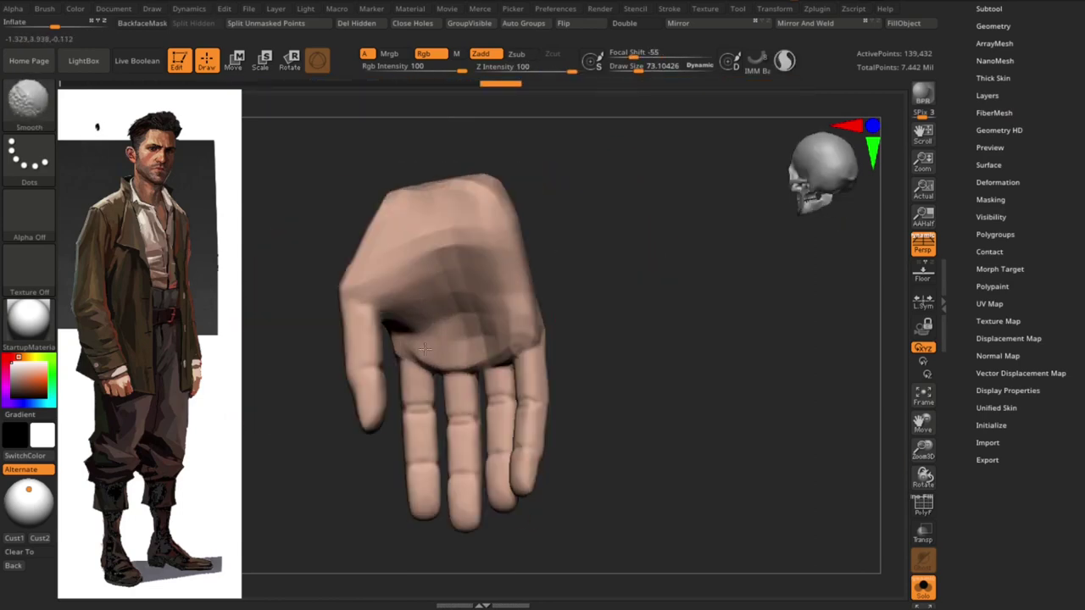
mouse_move(489, 322)
mouse_down()
mouse_move(632, 290)
mouse_move(500, 264)
mouse_move(379, 331)
mouse_move(376, 286)
mouse_move(436, 314)
mouse_move(404, 315)
mouse_move(527, 362)
mouse_up()
Toggle Solo off and on to compare the hand against the full character, then open Layers
click(923, 587)
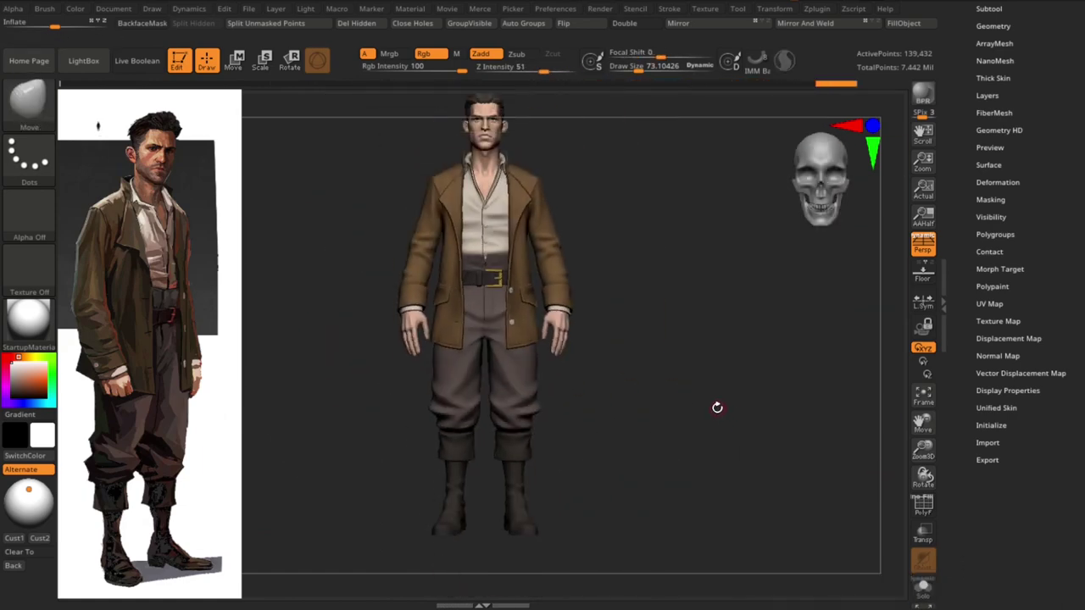
mouse_move(736, 409)
alt+mouse_down()
mouse_move(789, 571)
mouse_move(331, 416)
alt+mouse_up()
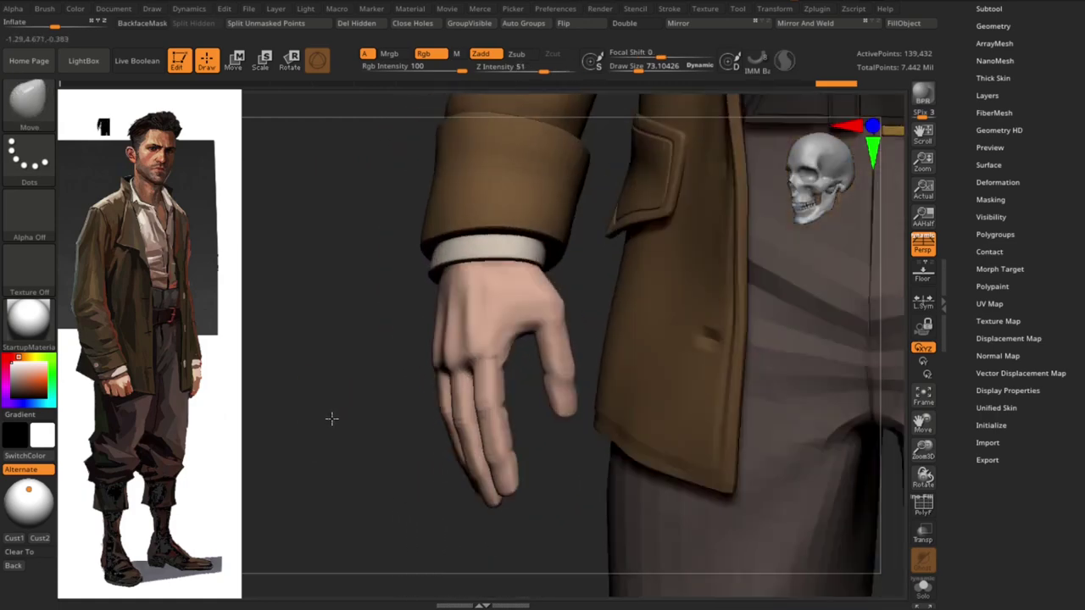
drag(431, 294, 475, 280)
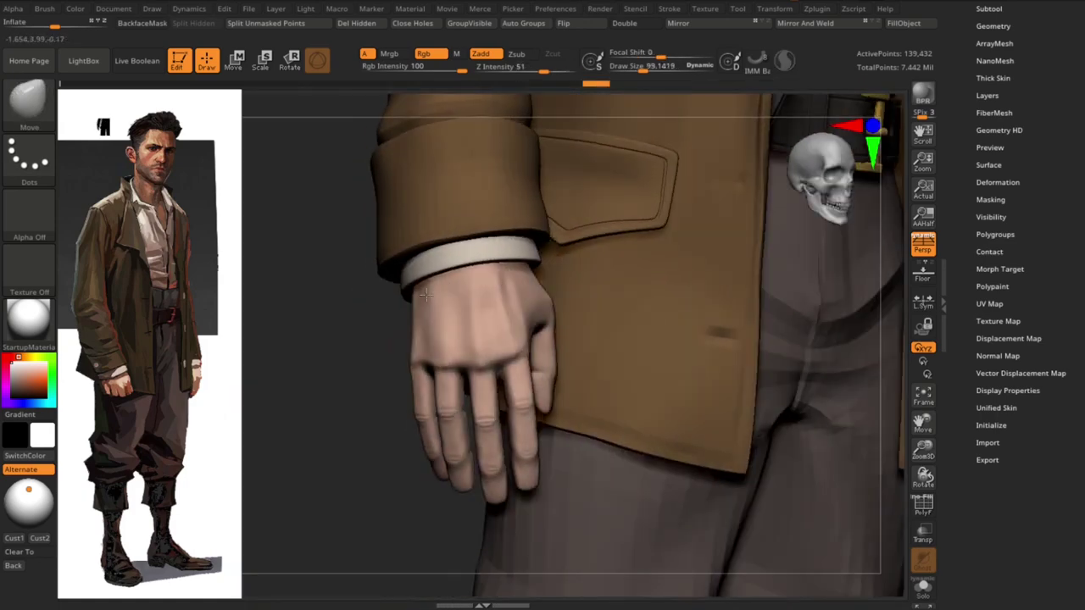
click(923, 587)
mouse_move(683, 486)
mouse_down()
mouse_move(774, 337)
mouse_move(717, 286)
mouse_up()
click(987, 95)
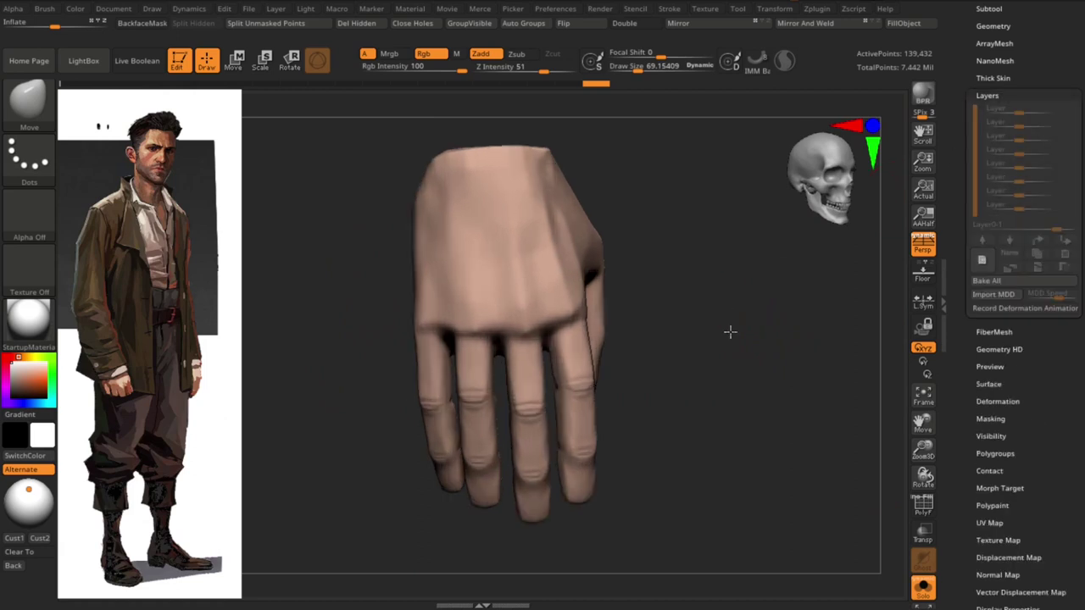
Switch to the ClayBuildup brush and add a new sculpt layer to the hand
key(b)
key(c)
key(b)
click(981, 261)
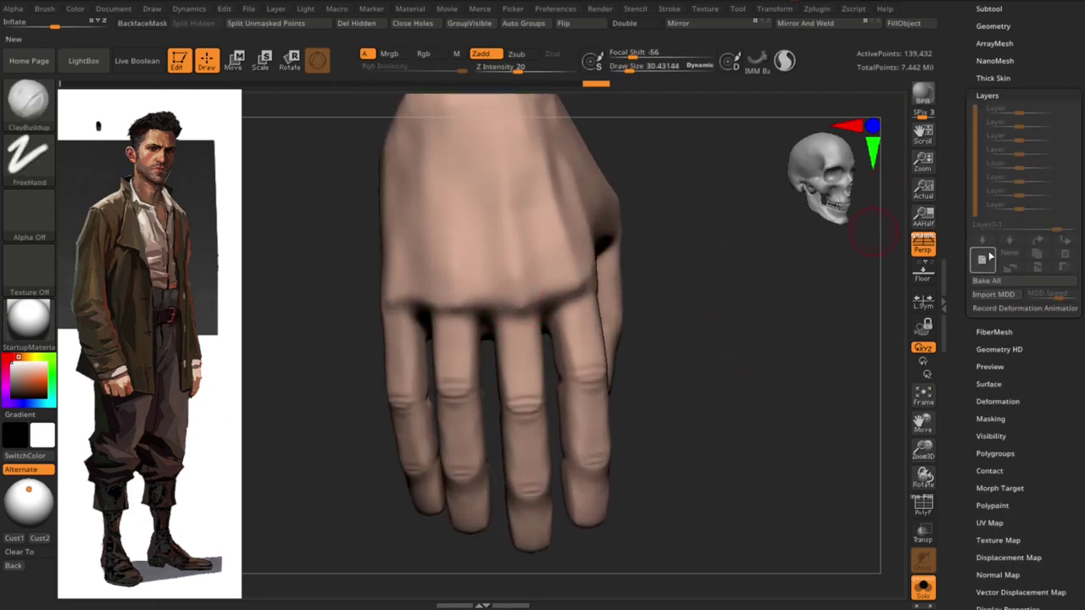
drag(763, 356, 644, 322)
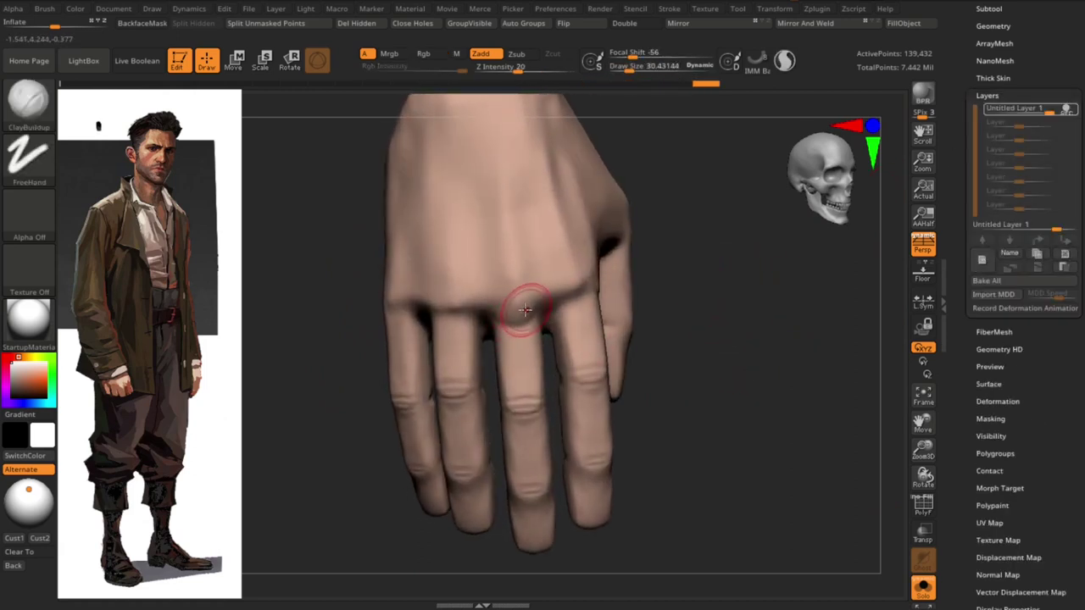
key(ctrl+z)
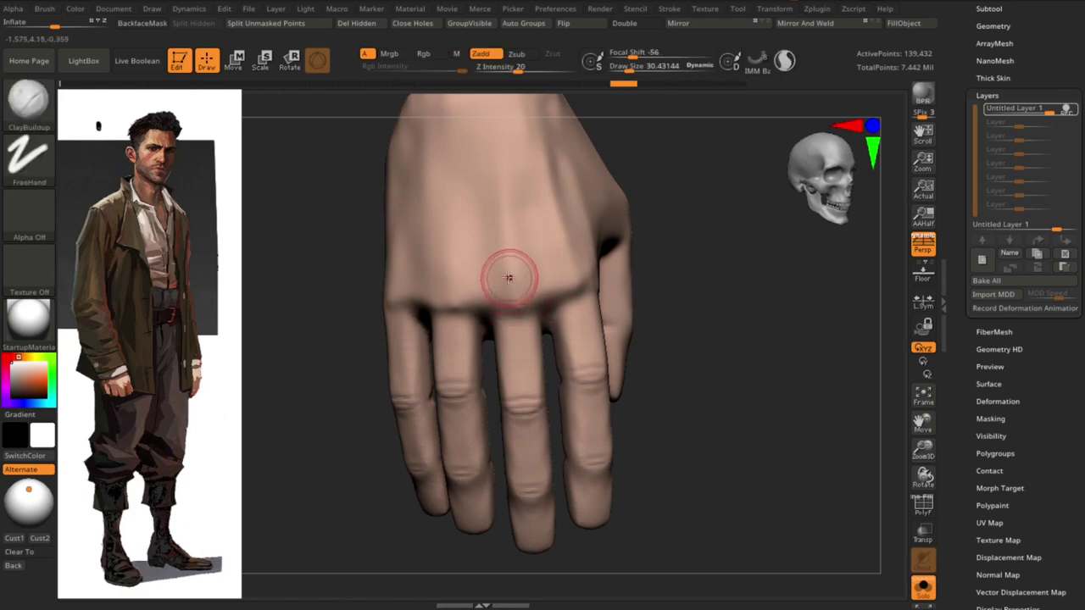
Build up a ridge between the middle knuckles, checking it from above and the side
drag(519, 282, 509, 313)
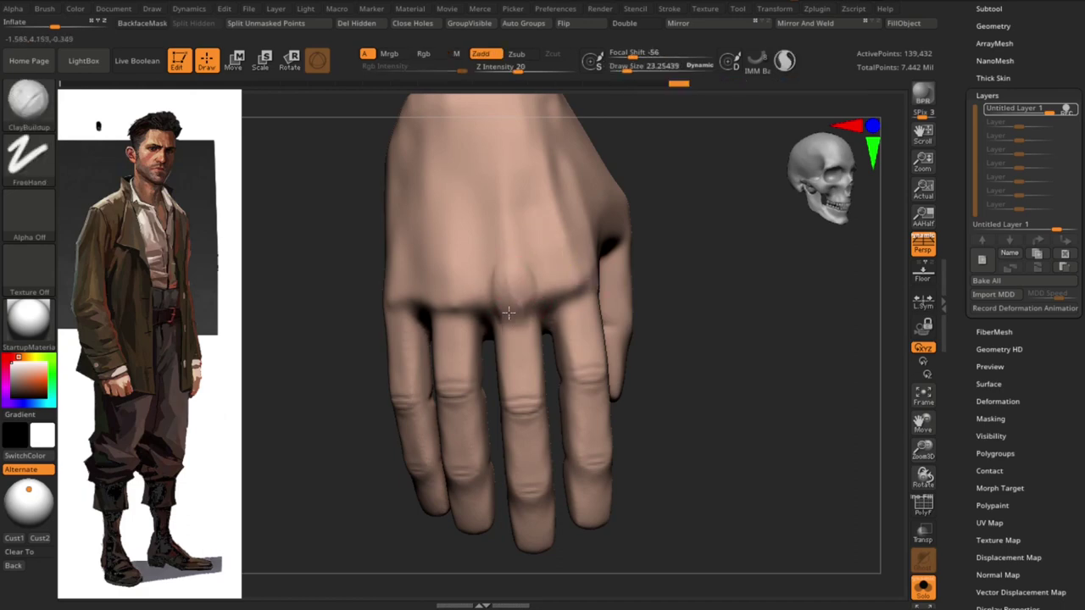
mouse_move(644, 351)
mouse_down()
mouse_move(668, 356)
mouse_move(502, 308)
mouse_up()
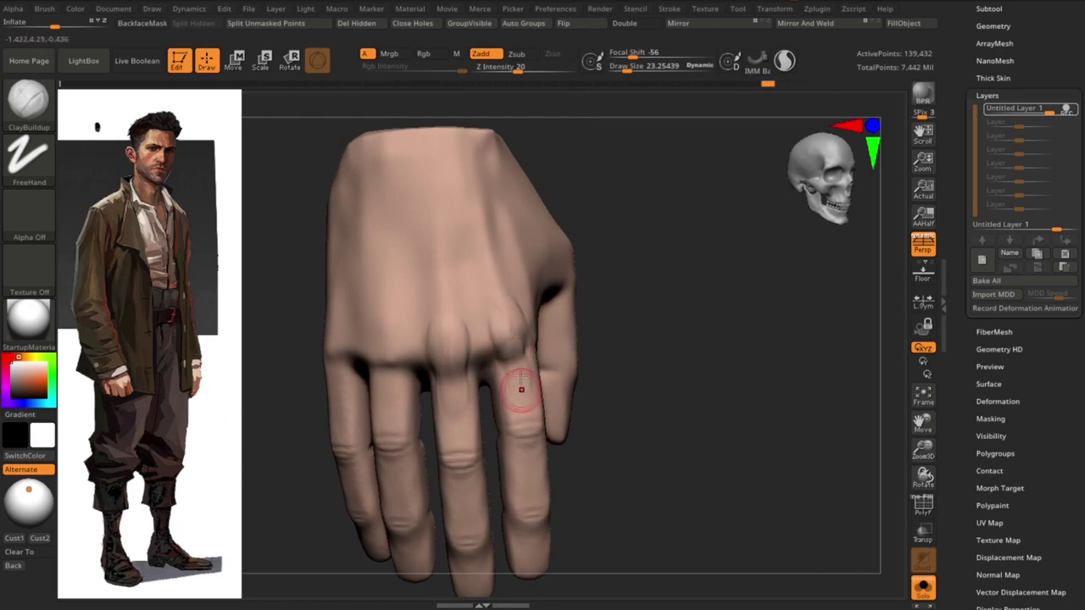
key(ctrl+z)
key(ctrl+z)
key(ctrl+z)
key(ctrl+z)
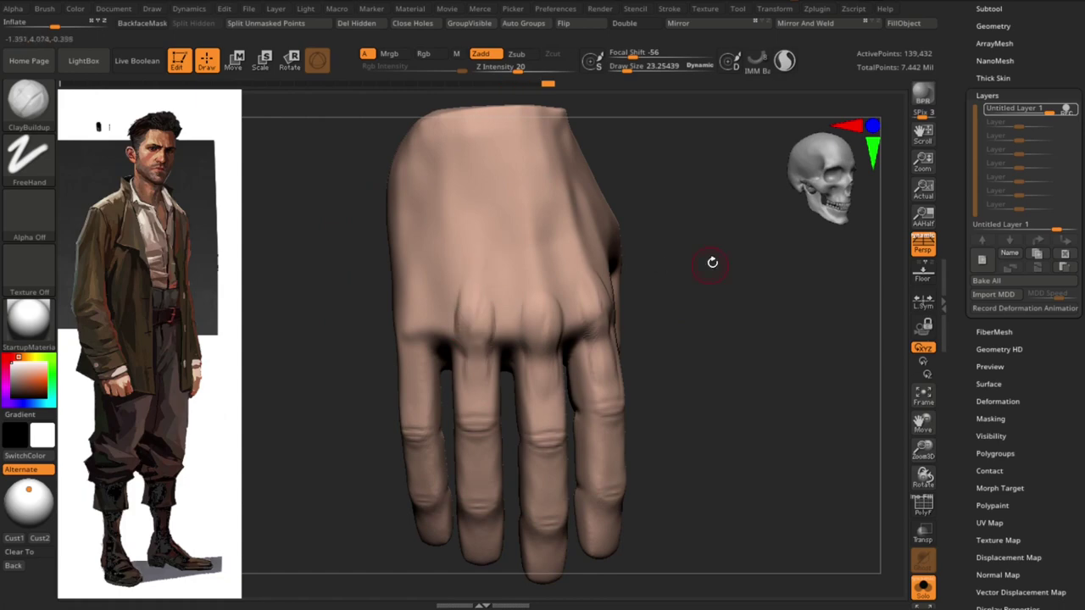
drag(712, 263, 501, 272)
mouse_move(644, 288)
mouse_down()
mouse_move(732, 339)
mouse_move(424, 387)
mouse_move(717, 300)
mouse_move(438, 364)
mouse_move(703, 334)
mouse_move(744, 313)
mouse_up()
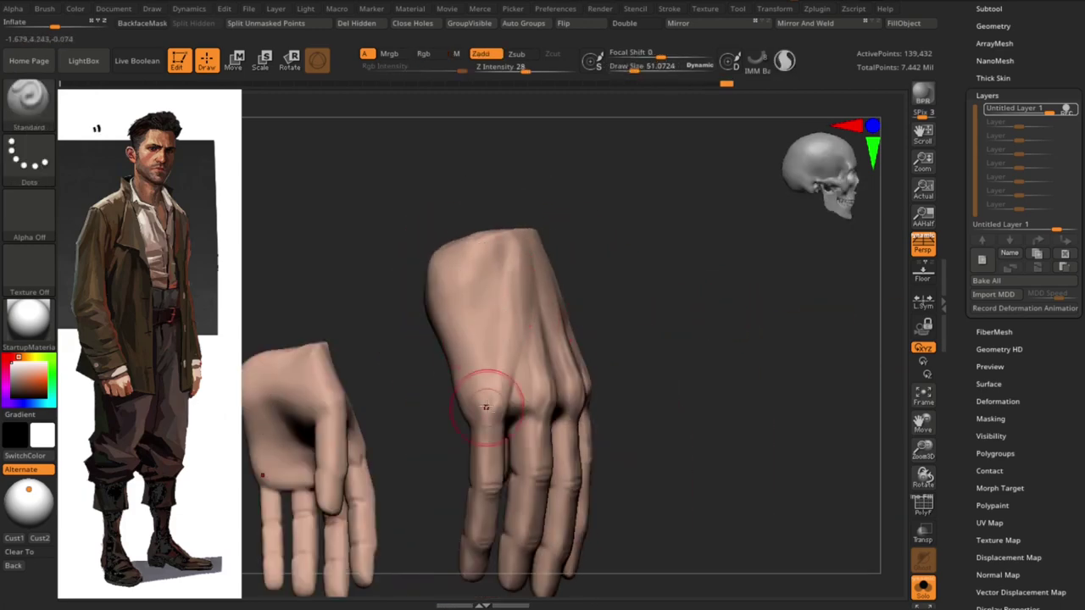
mouse_move(633, 347)
mouse_down()
mouse_move(714, 305)
mouse_move(555, 285)
mouse_up()
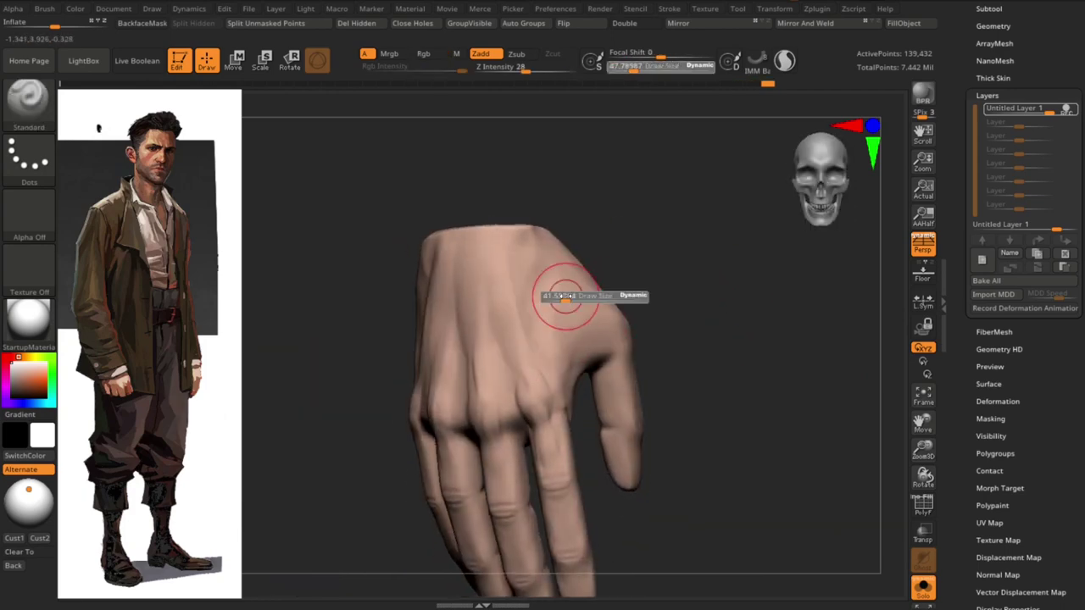
mouse_move(556, 319)
mouse_down()
mouse_move(571, 347)
mouse_move(717, 342)
mouse_move(707, 324)
mouse_move(748, 329)
mouse_up()
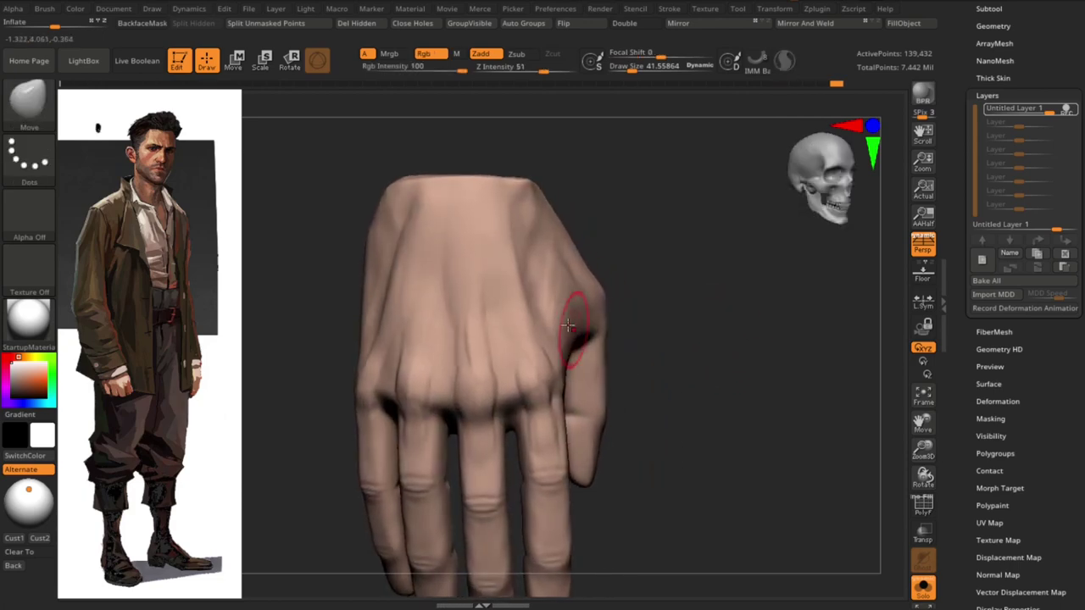
Reshape the thumb and fingers, undoing and restoring the sculpting strokes as needed
mouse_move(593, 327)
mouse_down()
mouse_move(560, 305)
mouse_move(585, 305)
mouse_up()
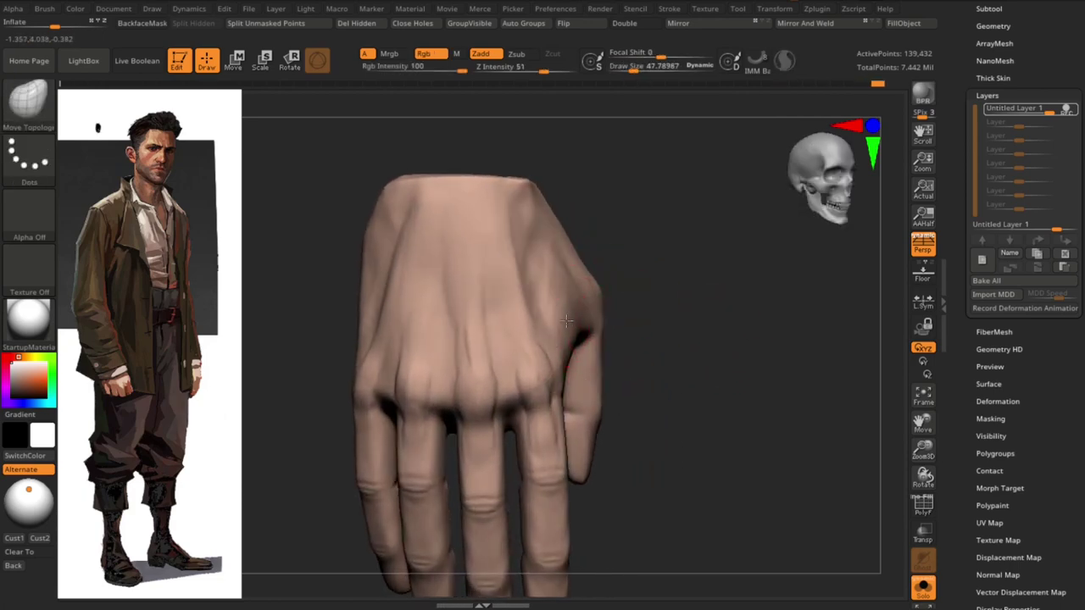
key(s)
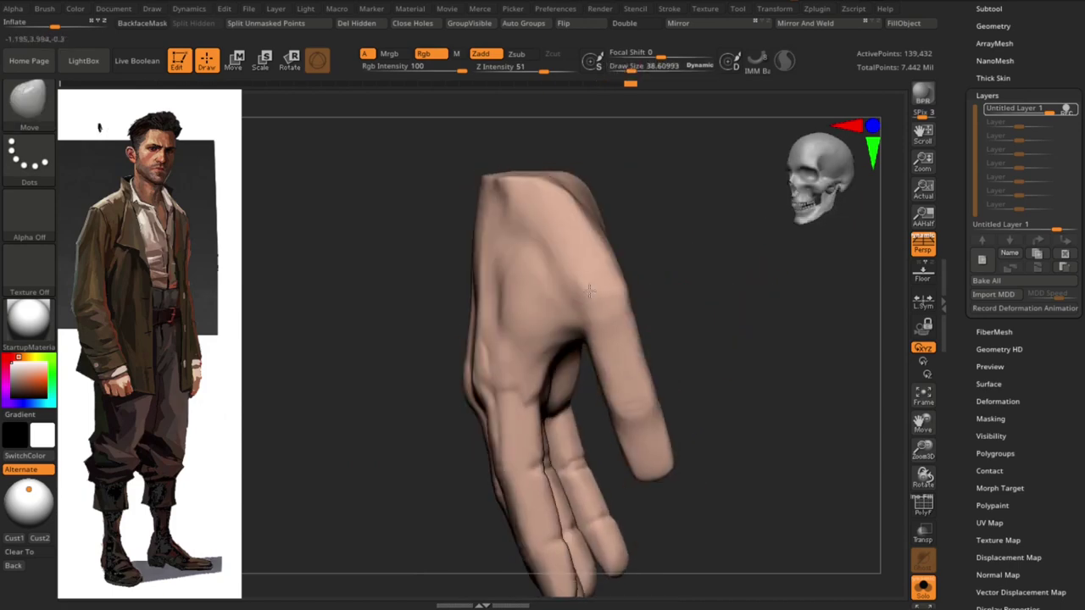
key(s)
key(b)
key(c)
key(b)
key(s)
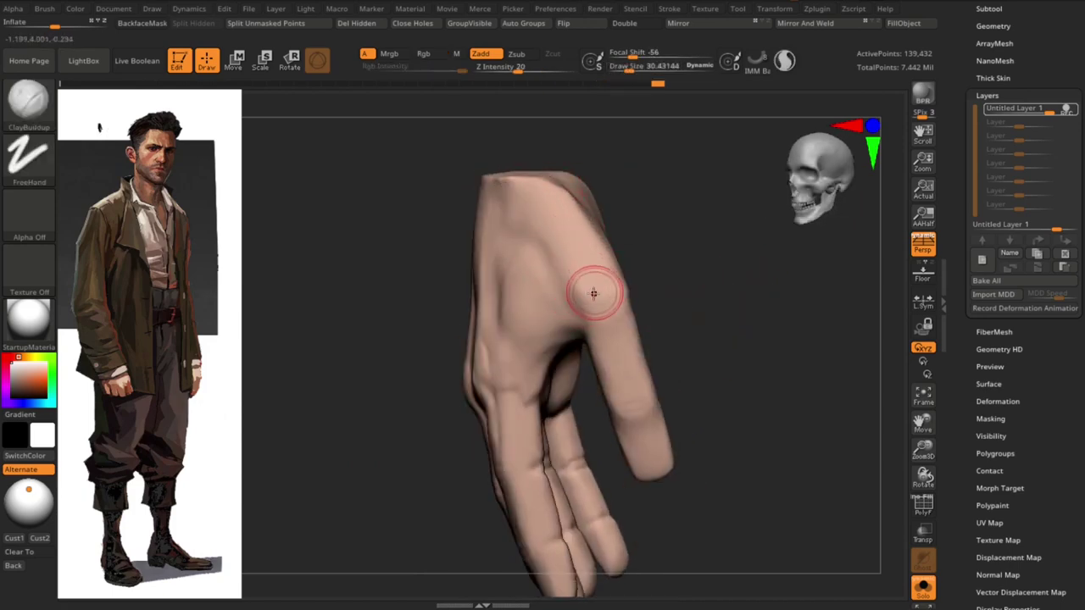
key(ctrl+z)
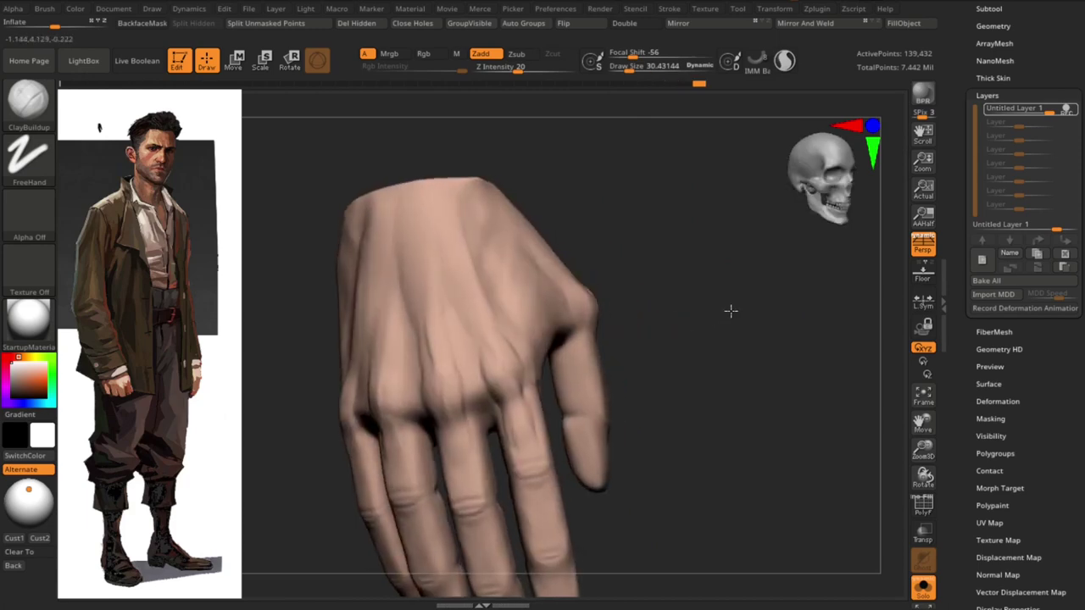
key(ctrl+shift+z)
key(ctrl+shift+z)
key(ctrl+shift+z)
key(ctrl+shift+z)
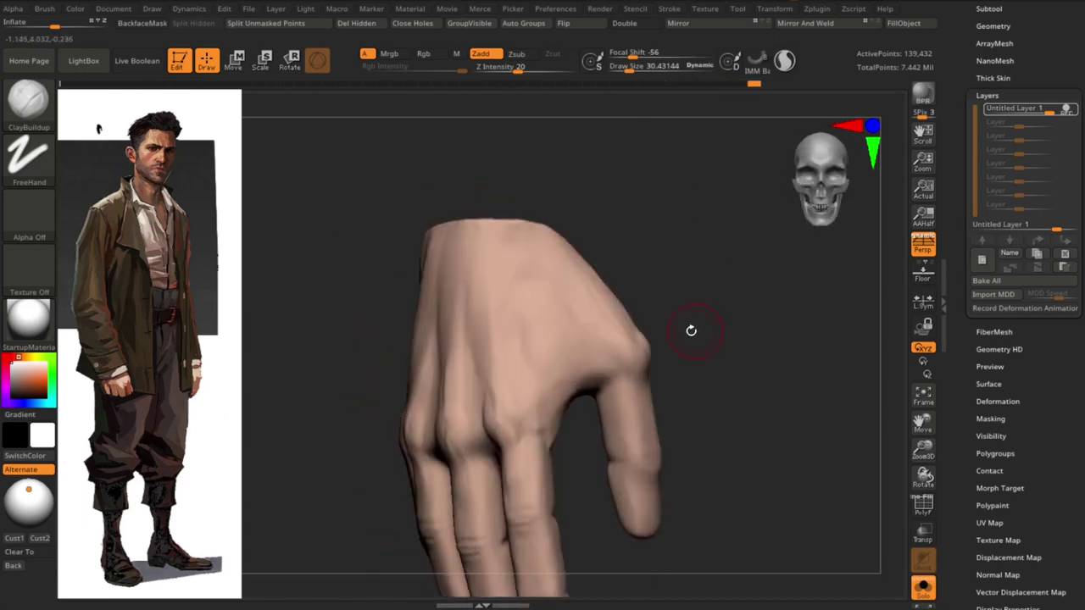
key(ctrl+shift+z)
key(ctrl+shift+z)
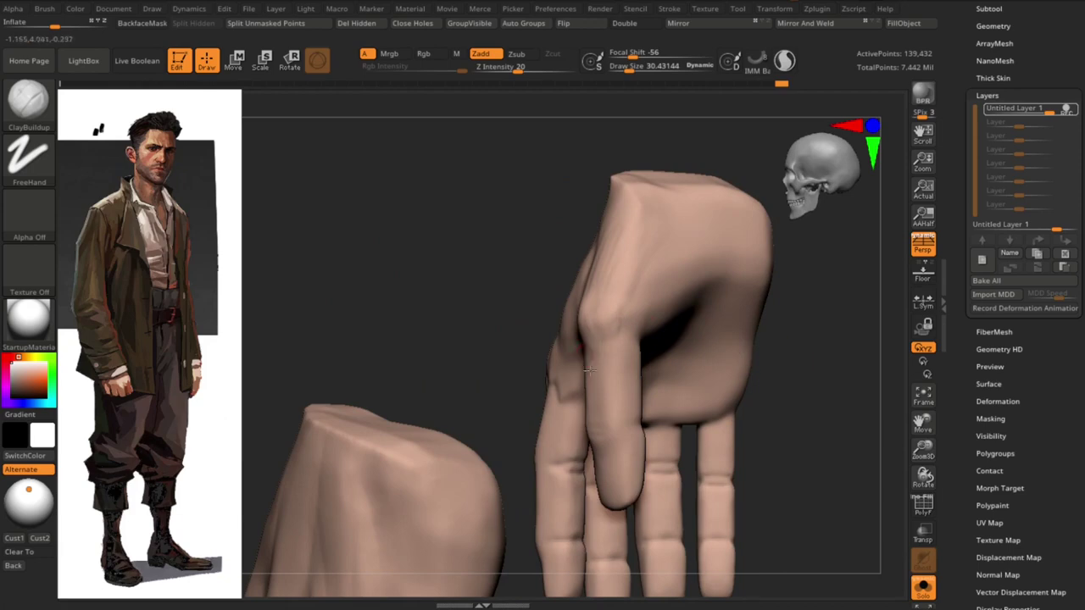
mouse_move(587, 370)
right_down()
mouse_move(579, 359)
mouse_move(687, 356)
mouse_move(669, 392)
mouse_move(714, 382)
mouse_move(521, 434)
right_up()
With the Move brush, review the finger side and the whole back of the hand
key(b)
key(m)
key(v)
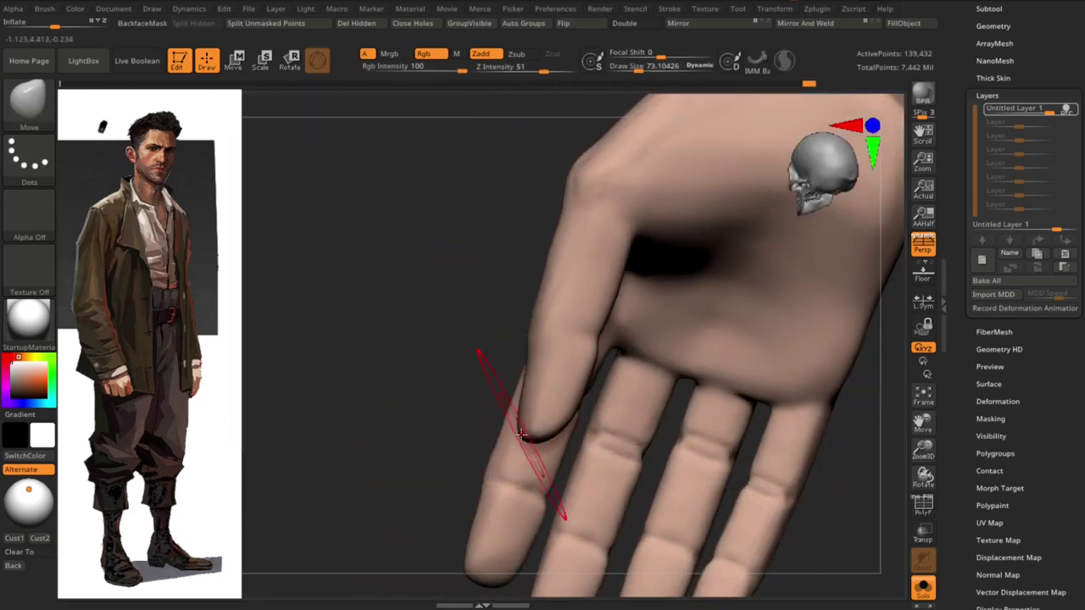
mouse_move(520, 383)
right_down()
mouse_move(601, 382)
mouse_move(534, 424)
mouse_move(581, 412)
mouse_move(630, 295)
right_up()
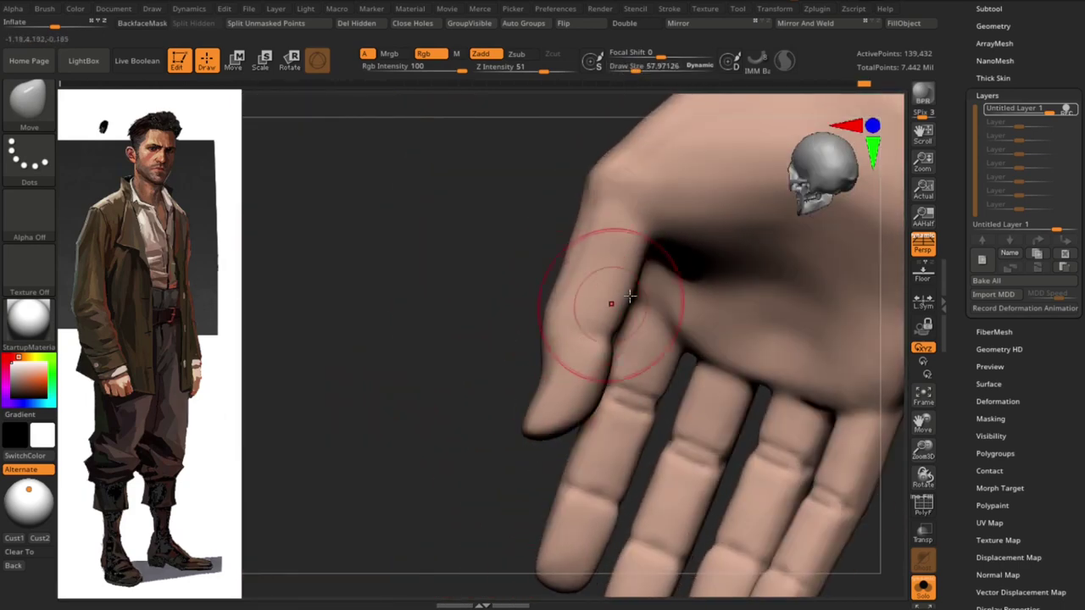
mouse_move(524, 441)
right_down()
mouse_move(622, 419)
mouse_move(564, 387)
mouse_move(513, 411)
mouse_move(560, 322)
mouse_move(589, 413)
right_up()
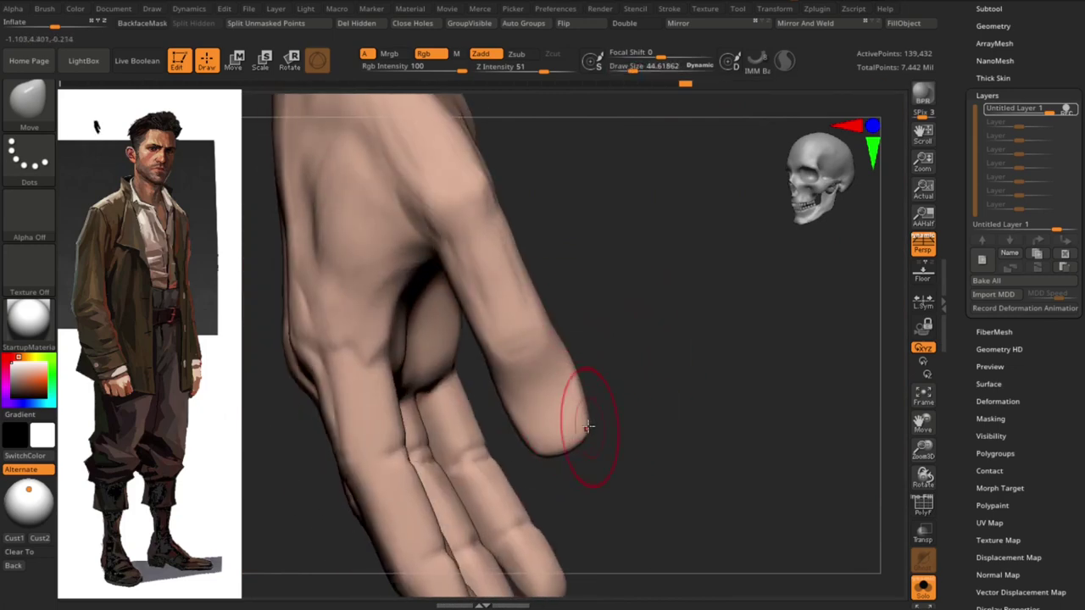
mouse_move(622, 362)
right_down()
mouse_move(670, 300)
mouse_move(714, 330)
mouse_move(698, 283)
mouse_move(717, 327)
mouse_move(722, 302)
mouse_move(622, 243)
right_up()
Carve the finger creases with a resized DamStandard brush, then pick the Standard brush
key(b)
key(d)
key(s)
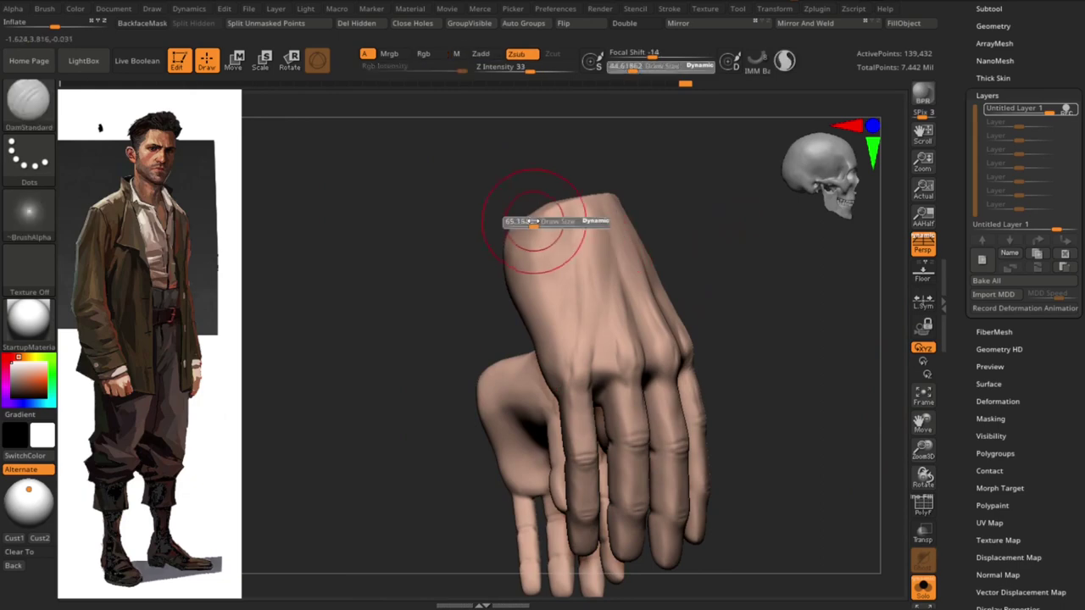
mouse_move(508, 206)
right_down()
mouse_move(690, 202)
mouse_move(598, 270)
mouse_move(597, 313)
right_up()
key(b)
key(s)
key(t)
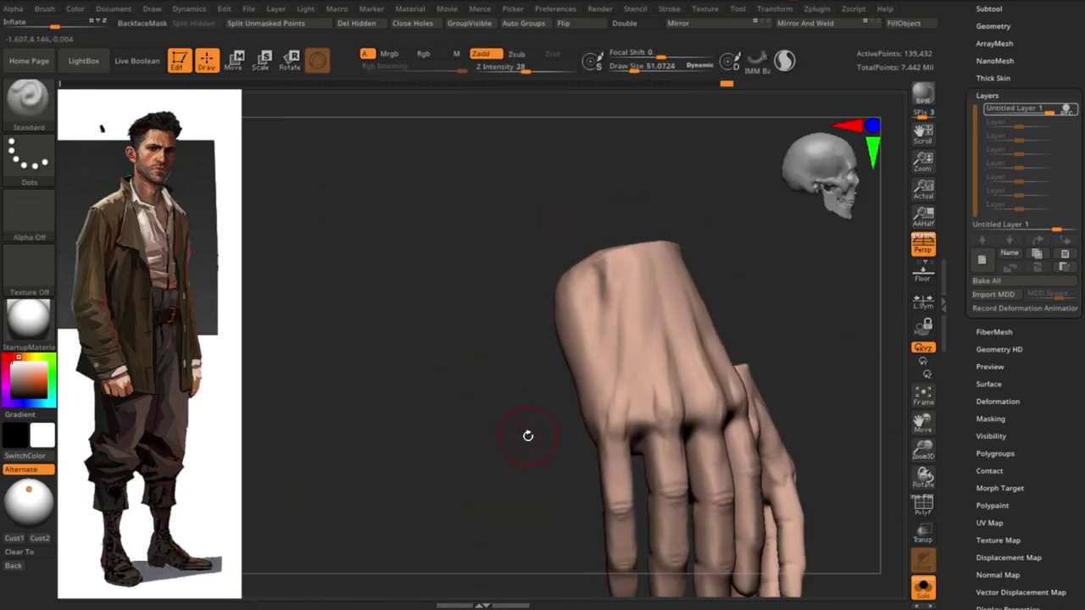
mouse_move(528, 435)
right_down()
mouse_move(601, 314)
mouse_move(518, 416)
mouse_move(749, 358)
mouse_move(780, 390)
mouse_move(585, 301)
right_up()
Raise tendons across the back of the hand with the Standard brush, facing the knuckles
key(b)
key(m)
key(v)
key(b)
key(s)
key(t)
key(s)
right_drag(477, 303, 604, 274)
Add a new sculpt layer, shrink the brush and orbit around the hand
click(1007, 280)
key(s)
mouse_move(557, 302)
right_down()
mouse_move(695, 308)
mouse_move(740, 274)
right_up()
right_drag(514, 297, 515, 316)
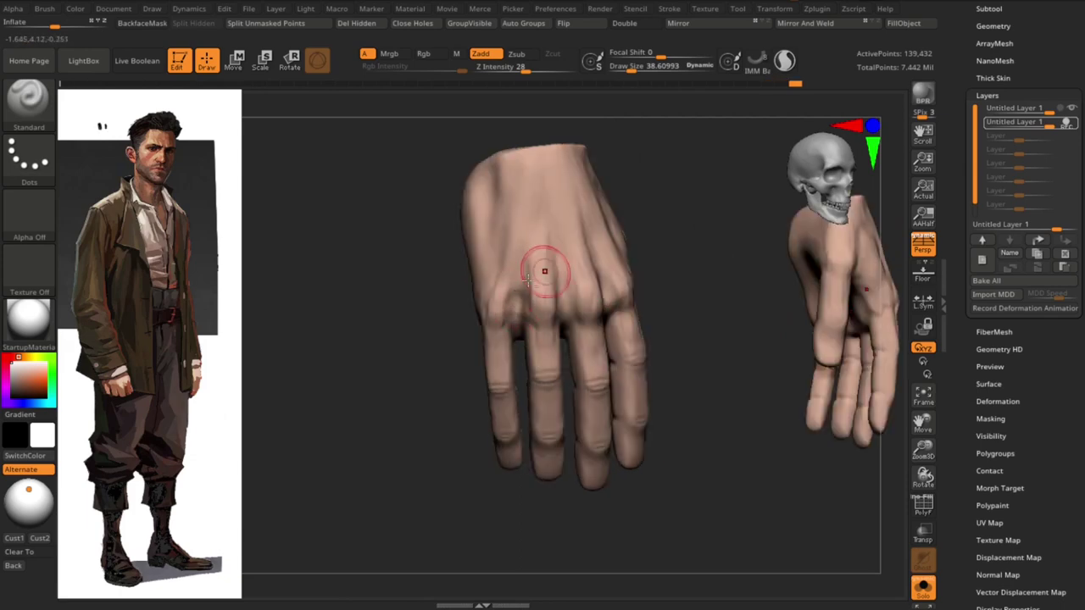
mouse_move(545, 271)
right_down()
mouse_move(664, 351)
mouse_move(765, 376)
mouse_move(681, 402)
mouse_move(729, 435)
mouse_move(746, 496)
right_up()
right_drag(567, 289, 600, 282)
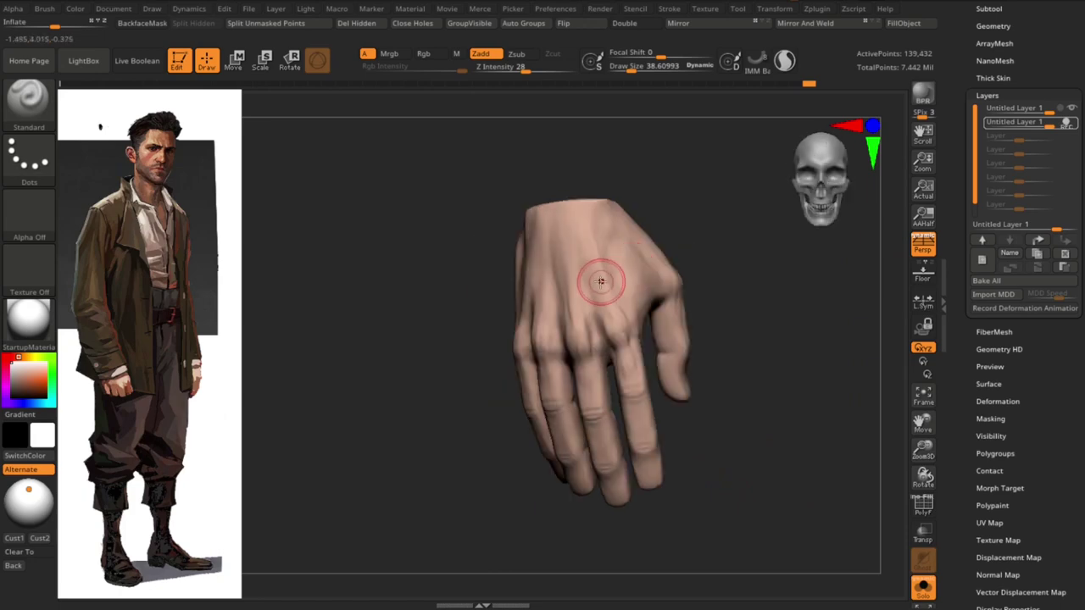
mouse_move(577, 227)
right_down()
mouse_move(562, 184)
mouse_move(545, 296)
mouse_move(583, 235)
right_up()
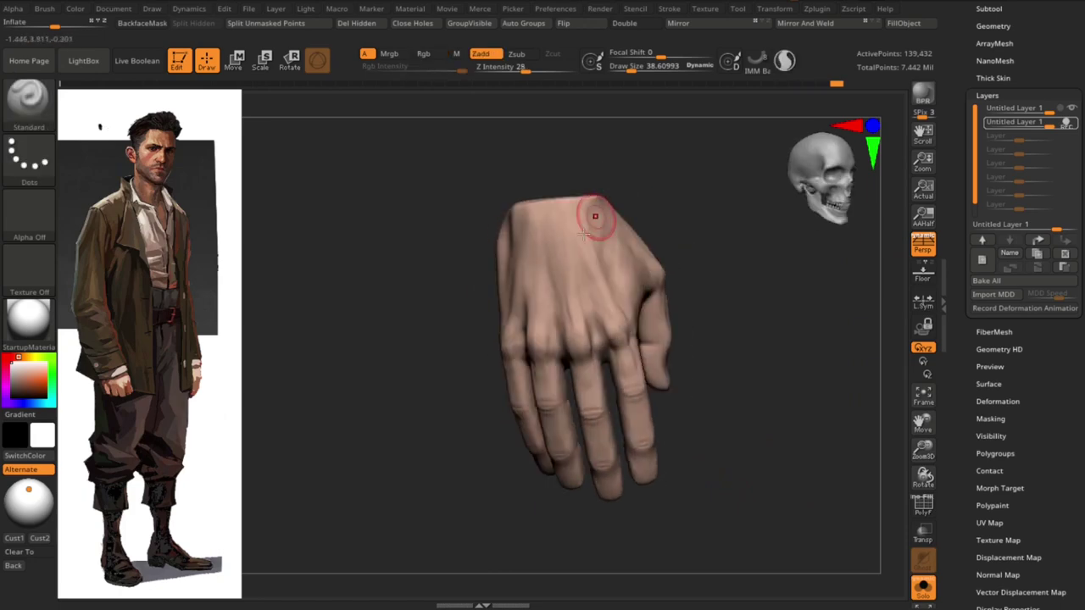
right_drag(549, 285, 524, 243)
mouse_move(584, 170)
right_down()
mouse_move(552, 271)
mouse_move(582, 249)
mouse_move(520, 221)
mouse_move(659, 226)
mouse_move(648, 227)
mouse_move(726, 364)
mouse_move(692, 409)
mouse_move(690, 392)
mouse_move(559, 343)
right_up()
Lower Draw Size further and orbit the hand to new angles
key(s)
drag(559, 343, 543, 343)
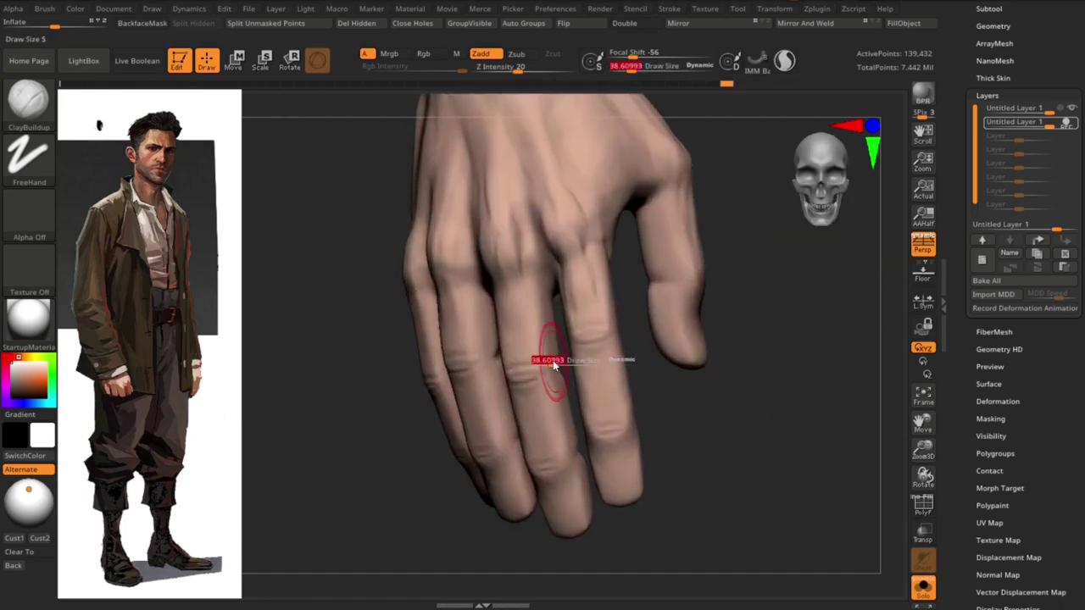
mouse_move(543, 343)
right_down()
mouse_move(775, 404)
mouse_move(552, 374)
mouse_move(735, 424)
mouse_move(506, 368)
mouse_move(546, 341)
right_up()
key(s)
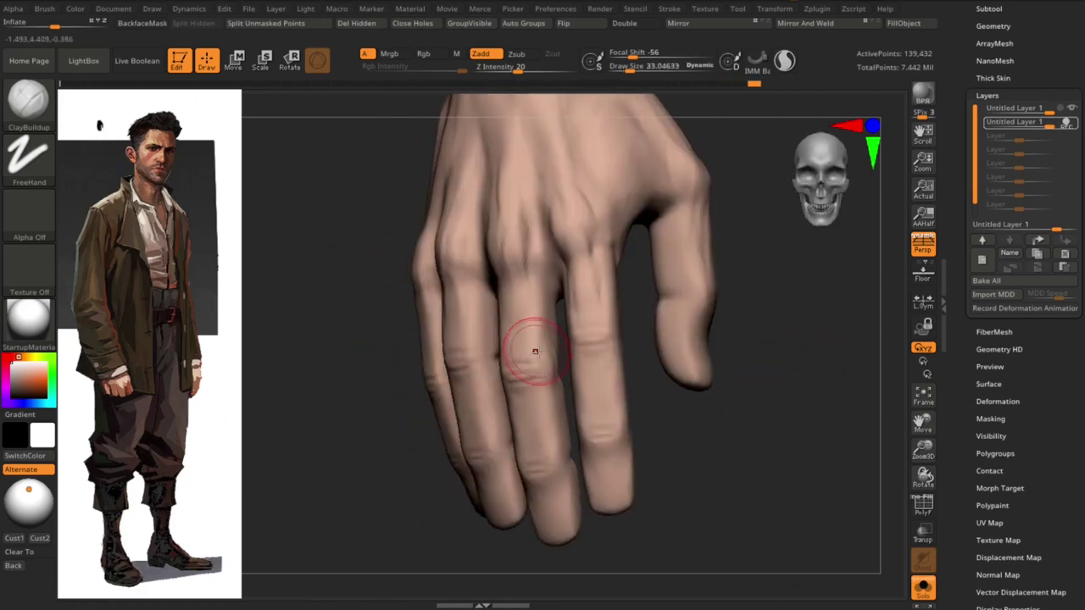
right_drag(700, 456, 512, 361)
mouse_move(459, 337)
right_down()
mouse_move(401, 345)
mouse_move(703, 448)
right_up()
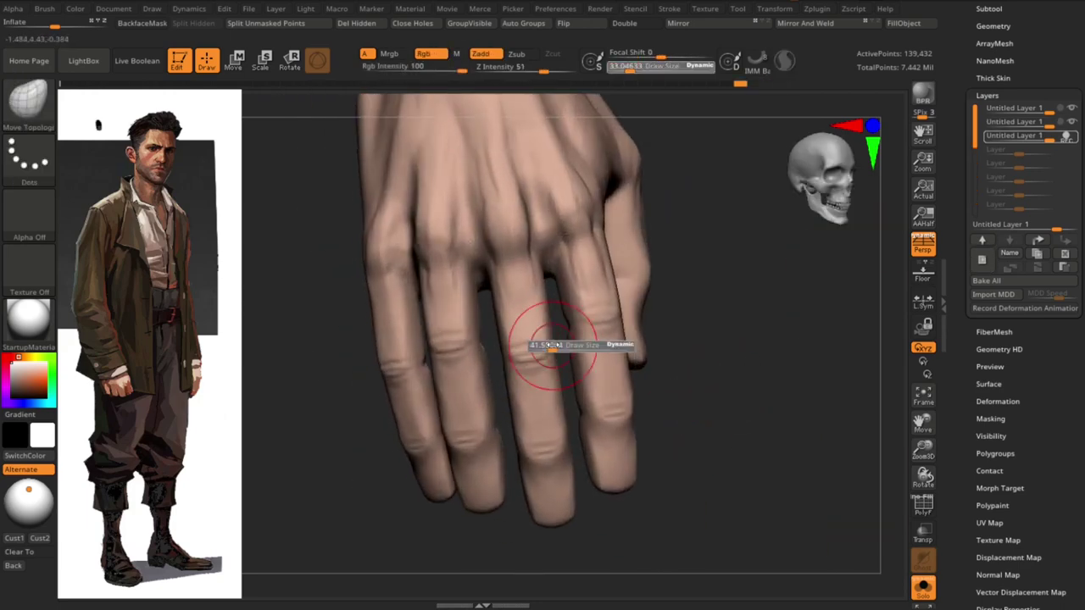
Orbit around the hand and select the Move Topological brush
right_drag(544, 352, 614, 367)
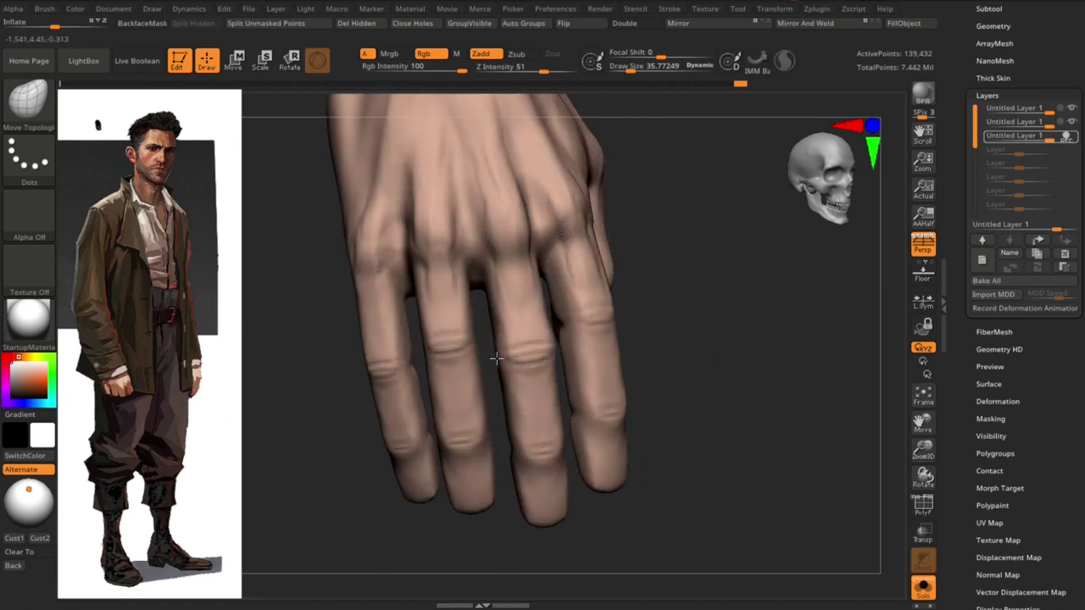
right_drag(496, 359, 563, 410)
mouse_move(506, 430)
right_down()
mouse_move(565, 291)
mouse_move(611, 292)
right_up()
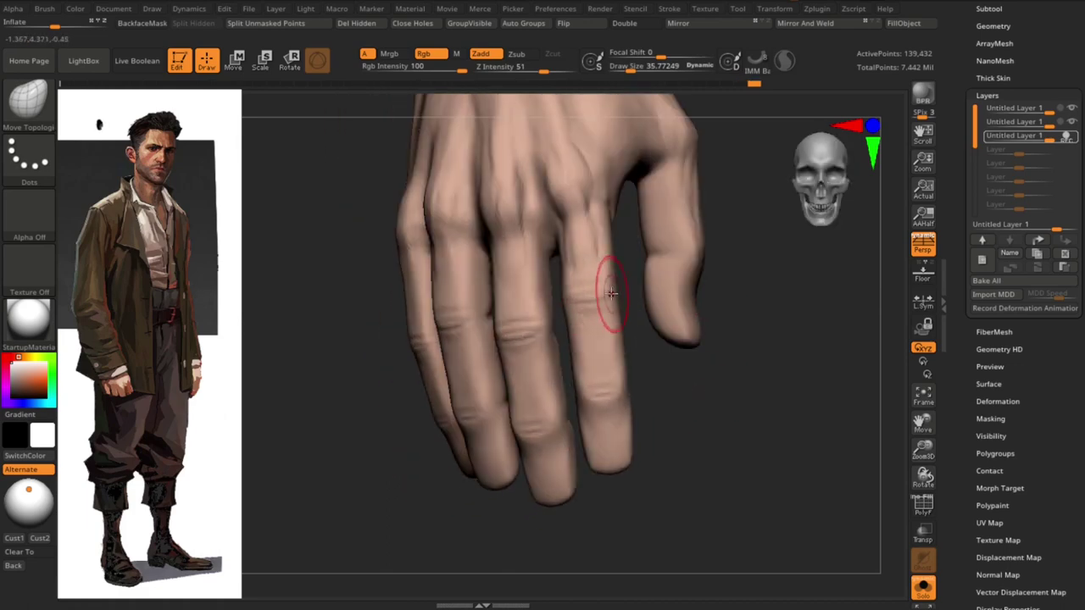
mouse_move(342, 484)
right_down()
mouse_move(484, 310)
mouse_move(437, 320)
right_up()
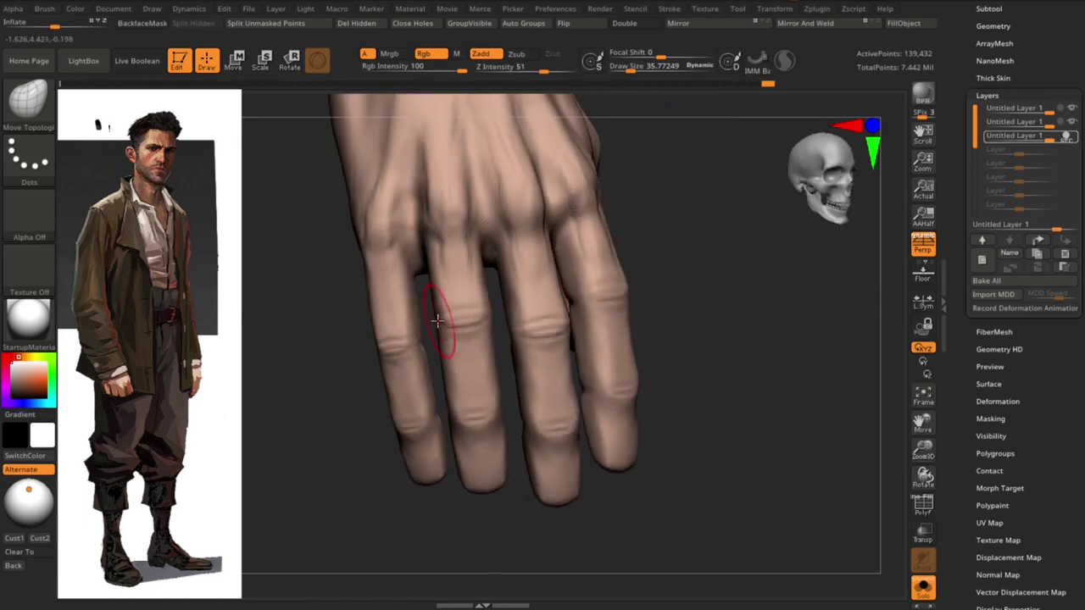
mouse_move(528, 455)
right_down()
mouse_move(395, 516)
mouse_move(457, 379)
mouse_move(424, 387)
mouse_move(416, 375)
mouse_move(408, 413)
mouse_move(453, 368)
right_up()
mouse_move(335, 326)
right_down()
mouse_move(408, 335)
mouse_move(431, 363)
right_up()
key(b)
key(c)
key(b)
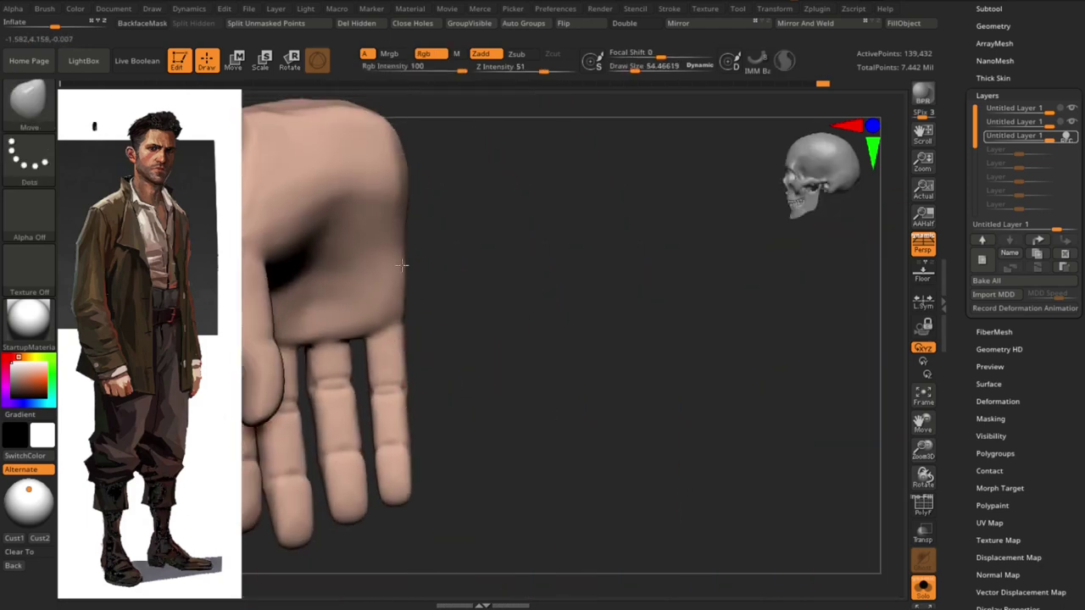
mouse_move(402, 266)
right_down()
mouse_move(552, 359)
mouse_move(537, 258)
mouse_move(554, 365)
mouse_move(391, 338)
mouse_move(525, 341)
right_up()
key(b)
key(m)
key(t)
Mask the whole hand except the little finger and bring up the Transpose gizmo
mouse_move(412, 333)
right_down()
mouse_move(470, 337)
mouse_move(363, 327)
mouse_move(376, 450)
mouse_move(362, 431)
mouse_move(382, 496)
mouse_move(388, 360)
mouse_move(446, 329)
right_up()
mouse_move(487, 360)
right_down()
mouse_move(339, 407)
mouse_move(403, 366)
right_up()
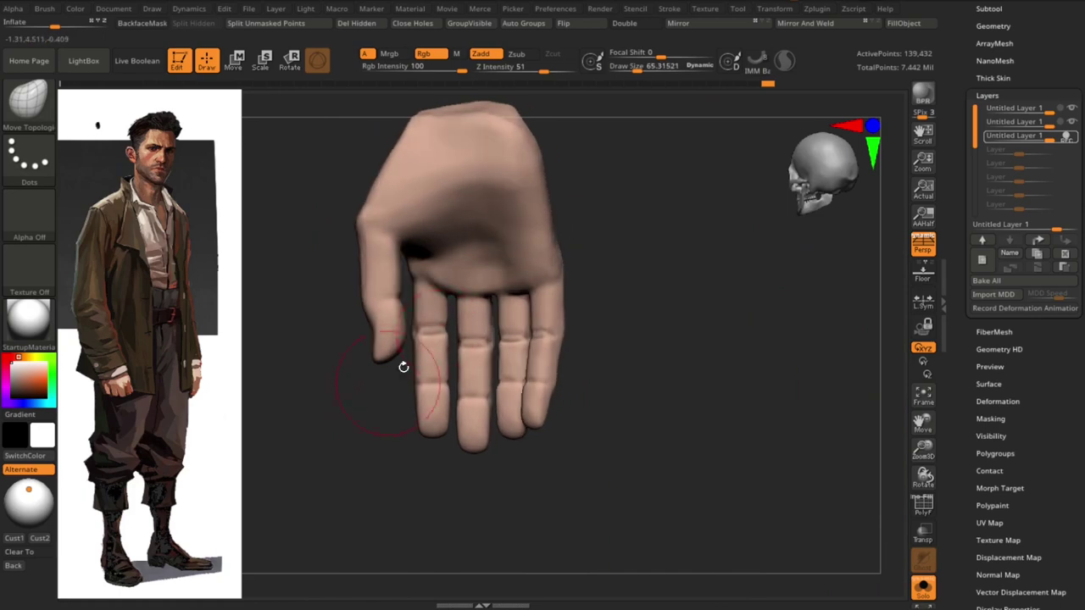
right_drag(367, 413, 568, 336)
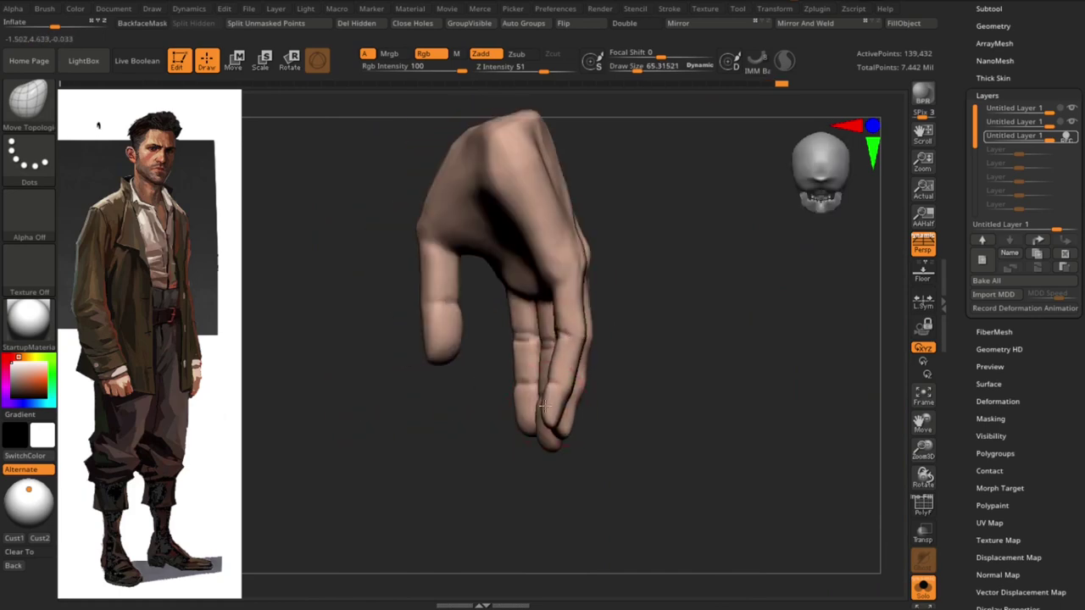
mouse_move(542, 406)
right_down()
mouse_move(678, 370)
mouse_move(540, 343)
mouse_move(532, 329)
right_up()
mouse_move(577, 379)
ctrl+mouse_down()
mouse_move(468, 404)
mouse_move(475, 368)
mouse_move(489, 380)
ctrl+mouse_up()
right_drag(489, 381, 650, 346)
key(w)
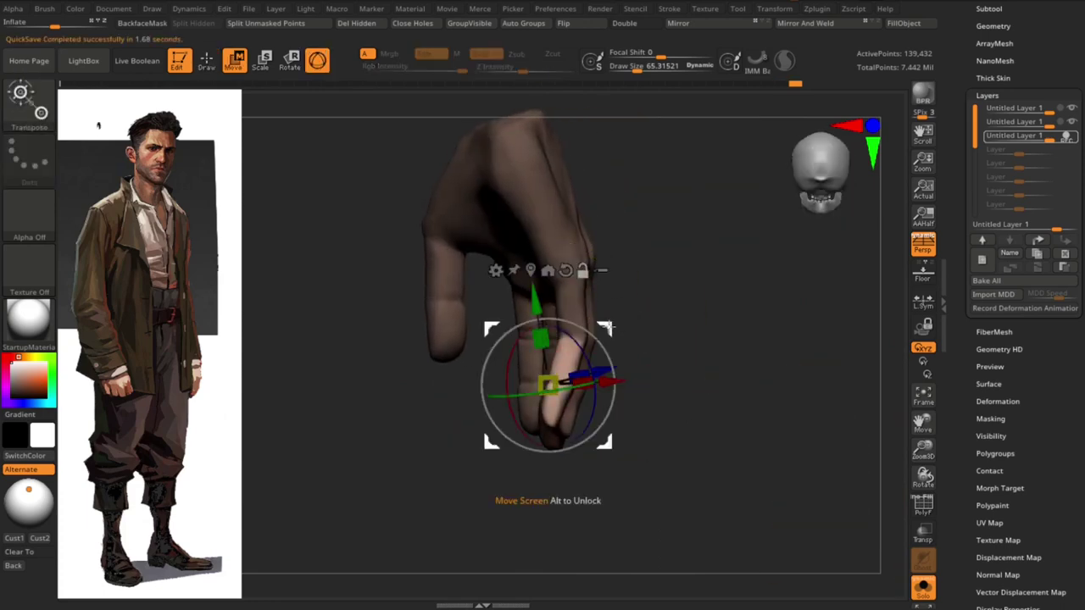
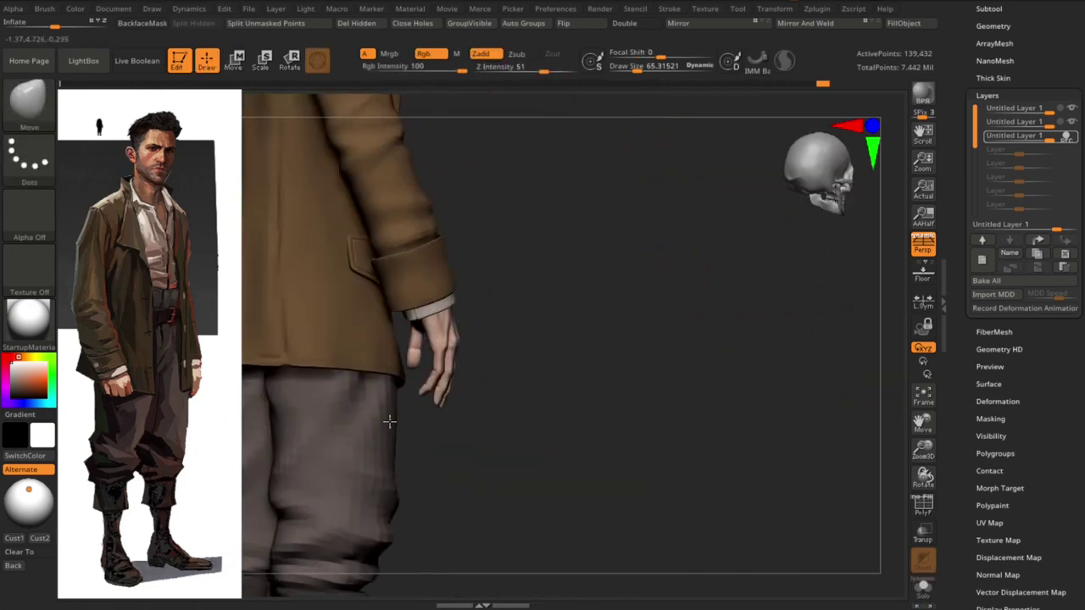
Turn the character to a front view, solo the hands and zoom in on the hand
mouse_move(389, 421)
mouse_down()
mouse_move(330, 428)
mouse_move(708, 435)
mouse_move(327, 448)
mouse_up()
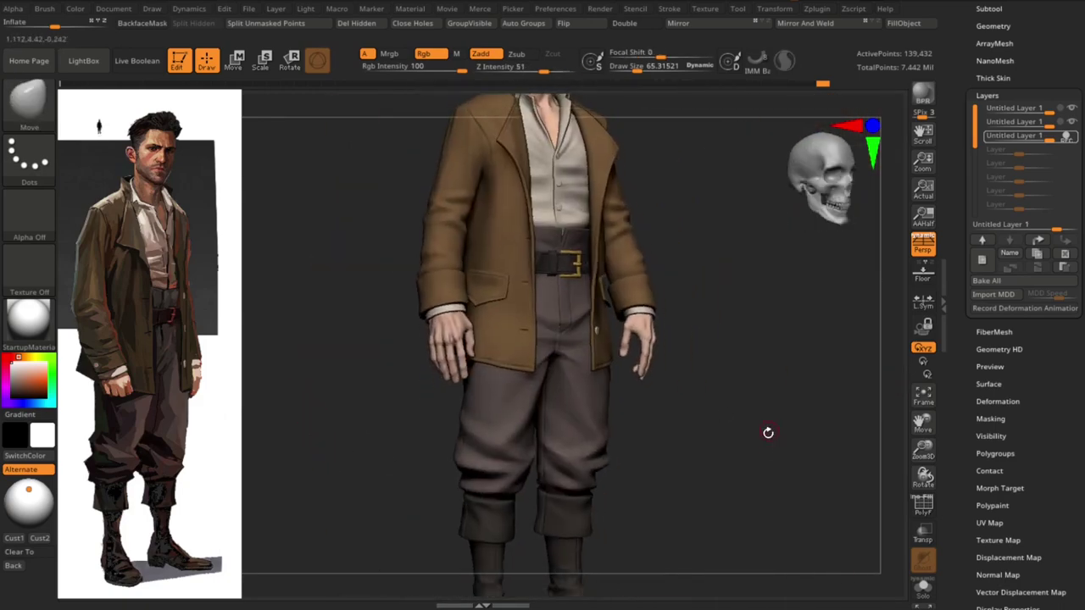
mouse_move(768, 432)
mouse_down()
mouse_move(801, 472)
mouse_move(387, 460)
mouse_move(368, 446)
mouse_up()
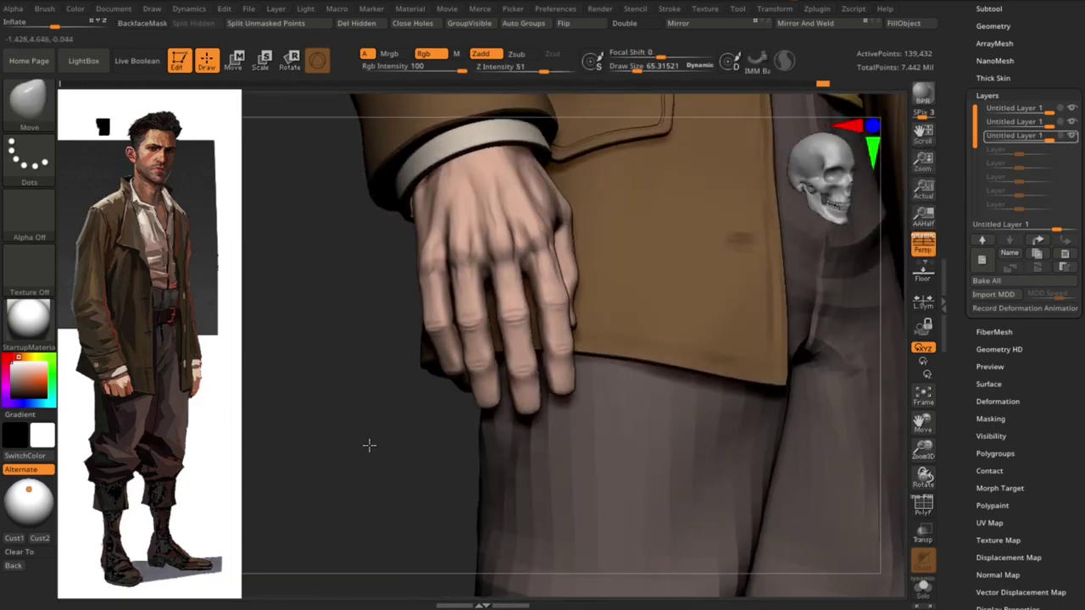
click(923, 586)
mouse_move(587, 468)
ctrl+right_down()
mouse_move(480, 436)
mouse_move(477, 403)
ctrl+right_up()
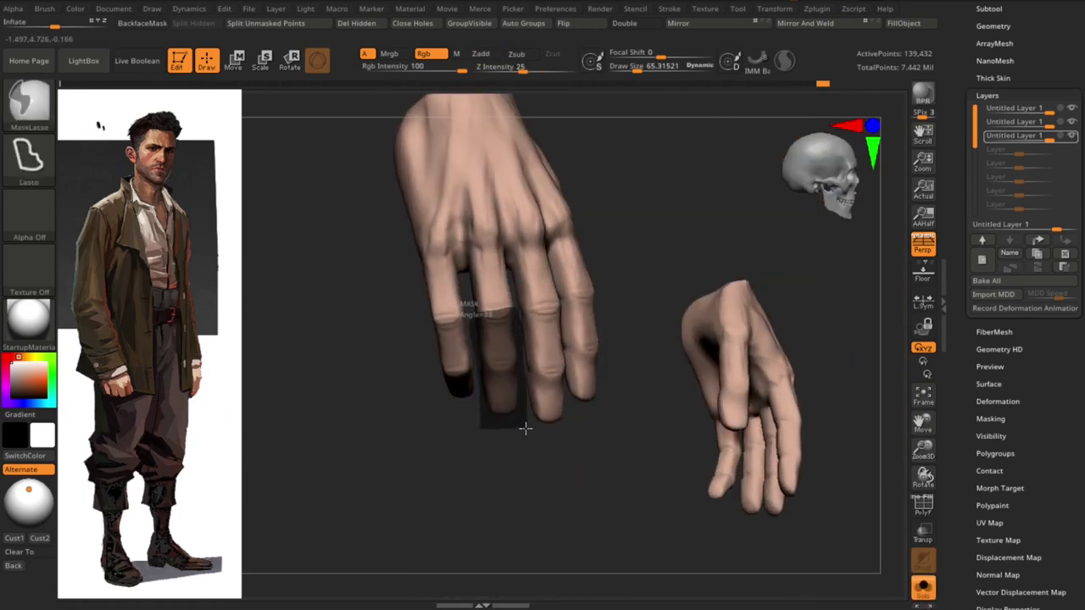
Mask around the middle finger, invert the mask and reposition the finger with Transpose
ctrl+drag(526, 428, 509, 475)
mouse_move(497, 514)
mouse_down()
mouse_move(360, 431)
mouse_move(310, 293)
mouse_move(364, 399)
mouse_up()
mouse_move(542, 508)
mouse_down()
mouse_move(472, 486)
mouse_move(378, 325)
mouse_move(509, 364)
mouse_up()
key(ctrl+i)
key(w)
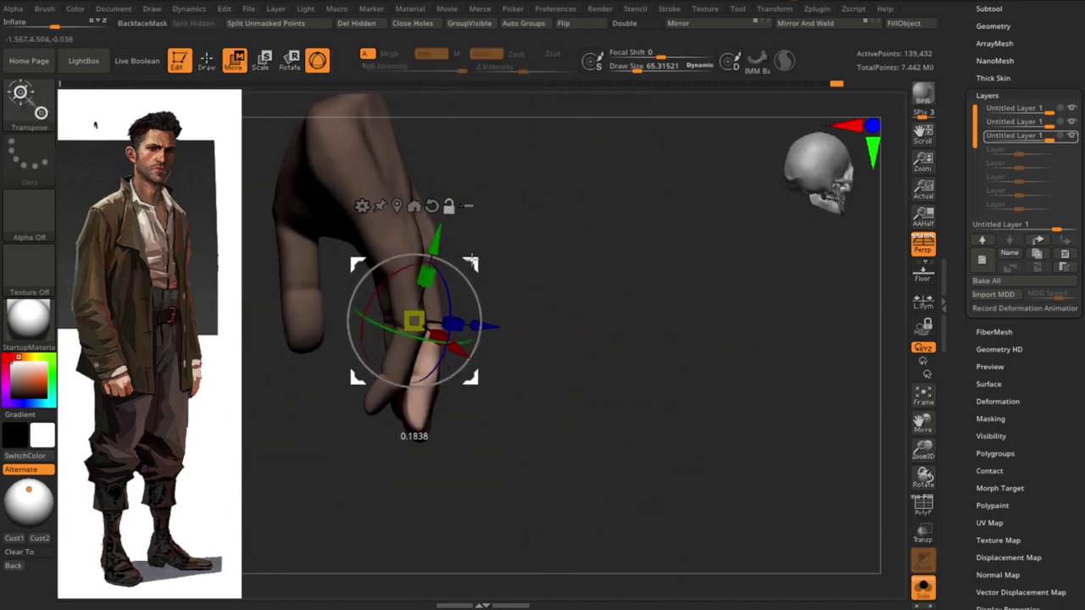
drag(498, 304, 502, 334)
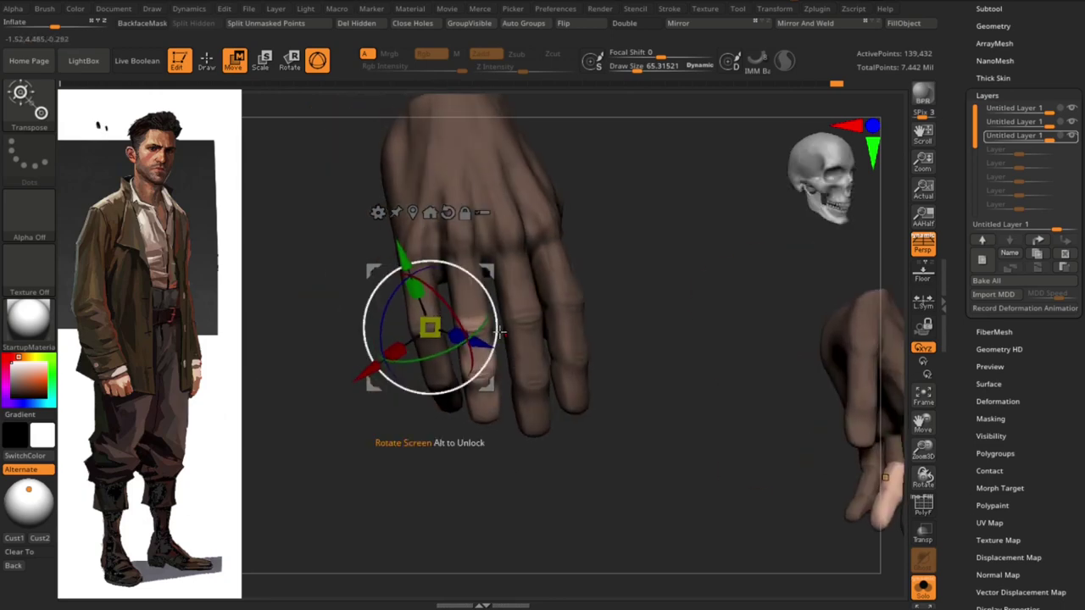
key(q)
mouse_move(535, 284)
mouse_down()
mouse_move(531, 482)
mouse_move(499, 429)
mouse_move(603, 452)
mouse_move(442, 386)
mouse_up()
ctrl+click(525, 474)
Mask the middle fingertip and bend it into a new position, then clear the mask
drag(443, 434, 499, 489)
mouse_move(478, 390)
mouse_down()
mouse_move(523, 530)
mouse_move(484, 516)
mouse_up()
ctrl+click(484, 516)
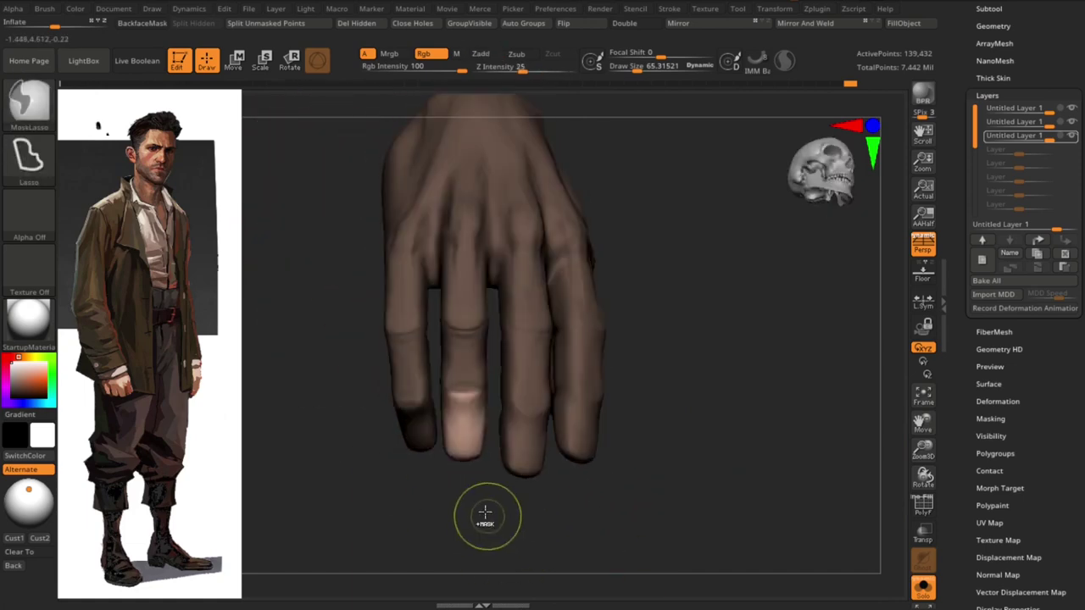
key(w)
mouse_move(714, 340)
mouse_down()
mouse_move(511, 353)
mouse_move(670, 346)
mouse_move(617, 382)
mouse_up()
key(q)
key(f)
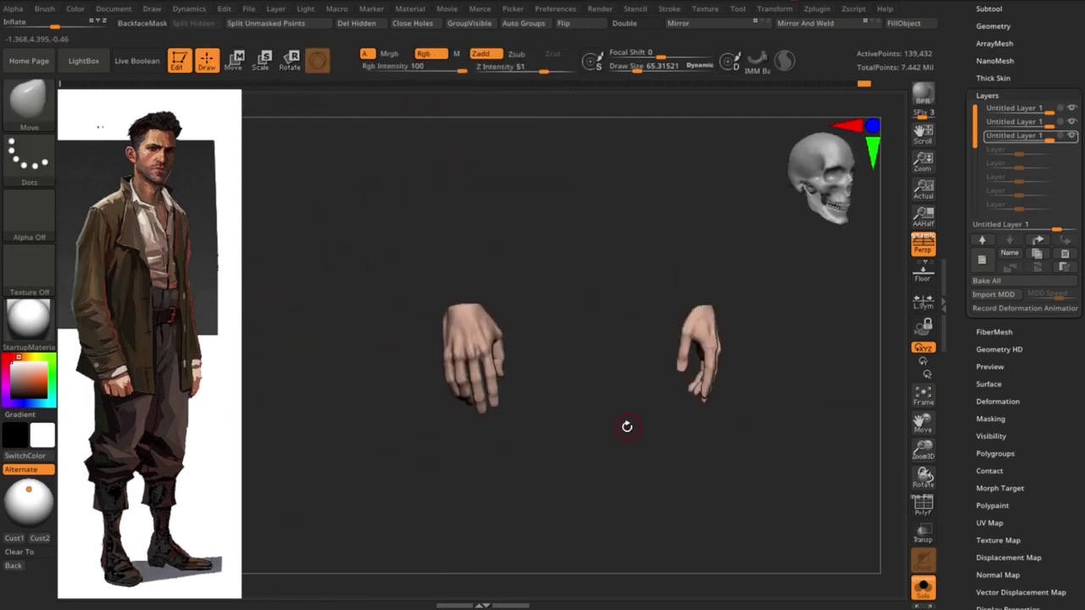
Show the whole character again and frame the right hand beside the coat pocket
key(shift+ctrl+s)
scroll(789, 463, up, 3)
scroll(769, 444, up, 3)
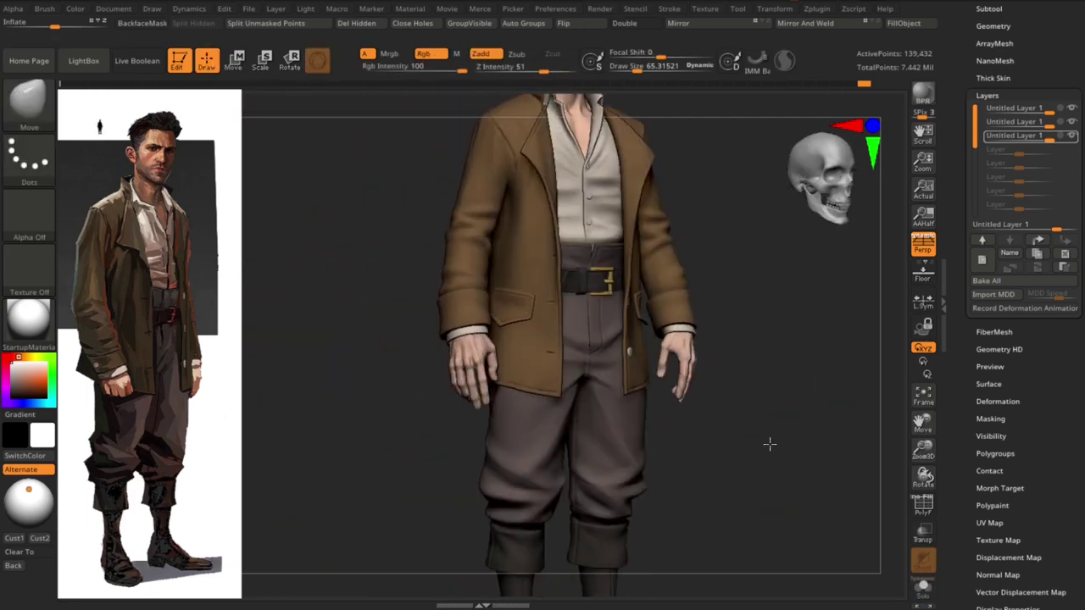
scroll(436, 472, up, 3)
scroll(385, 451, down, 1)
mouse_move(385, 450)
mouse_down()
mouse_move(535, 460)
mouse_move(419, 473)
mouse_move(458, 458)
mouse_up()
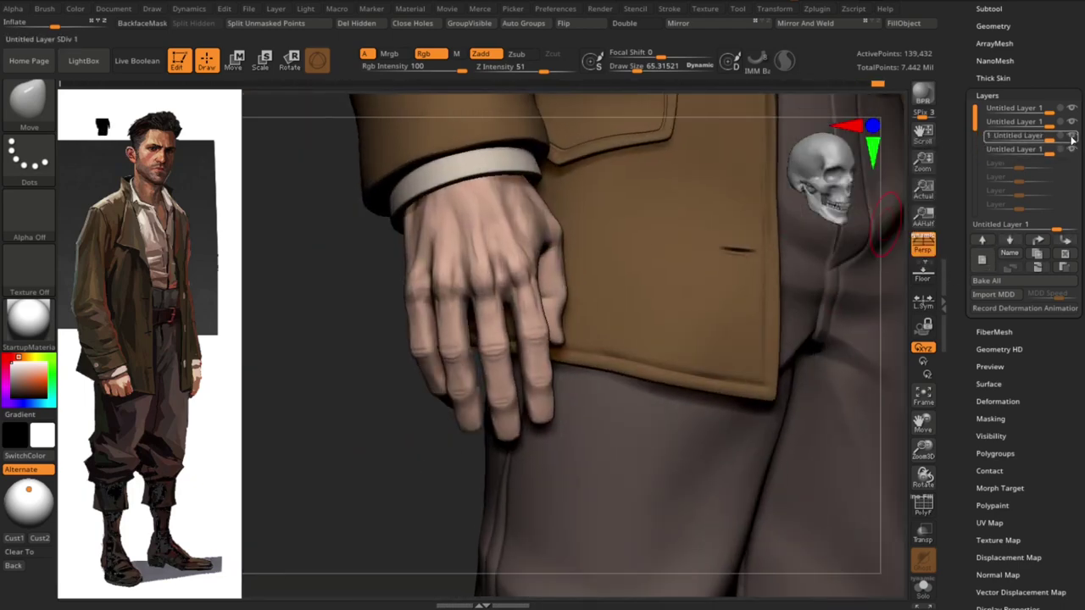
Select the newest sculpt layer, solo the hands and orbit to the back of the hand
click(1017, 148)
drag(359, 448, 354, 436)
key(ctrl+shift+s)
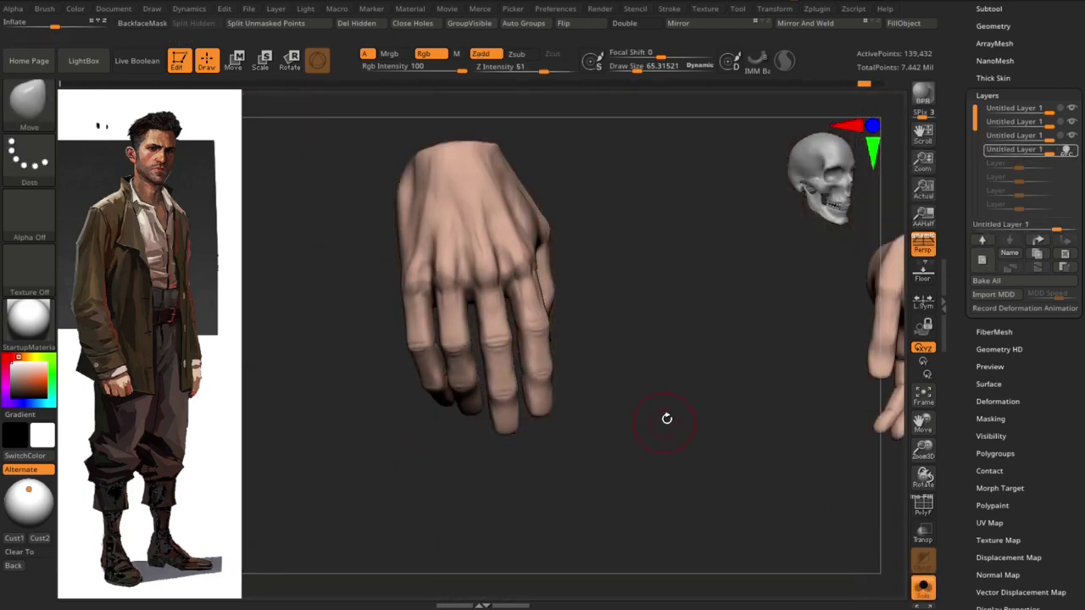
mouse_move(602, 323)
mouse_down()
mouse_move(614, 354)
mouse_move(690, 364)
mouse_move(482, 459)
mouse_up()
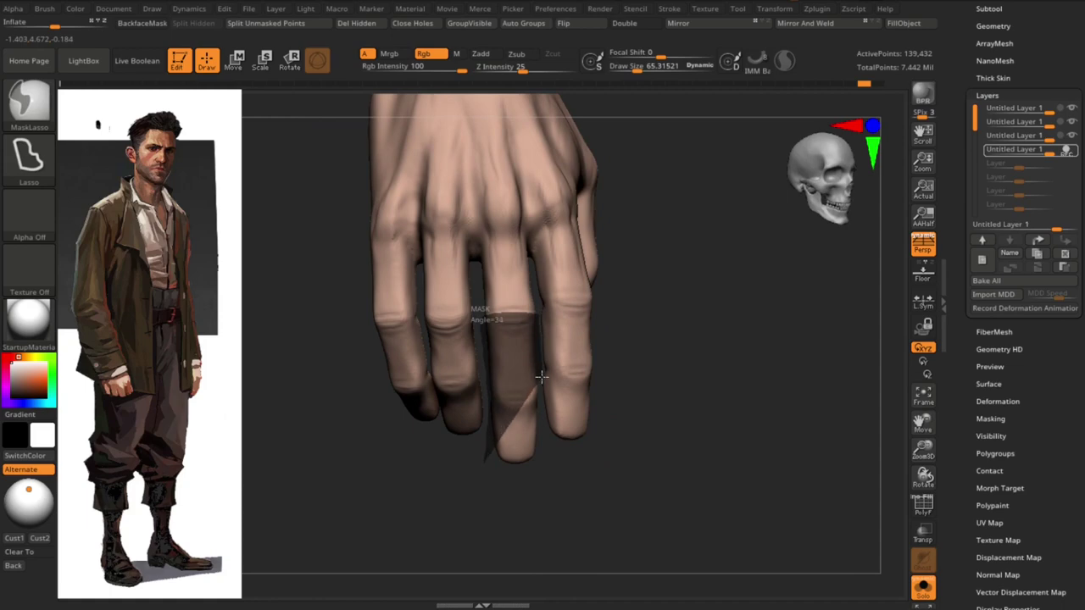
mouse_move(539, 476)
mouse_down()
mouse_move(439, 487)
mouse_move(475, 349)
mouse_up()
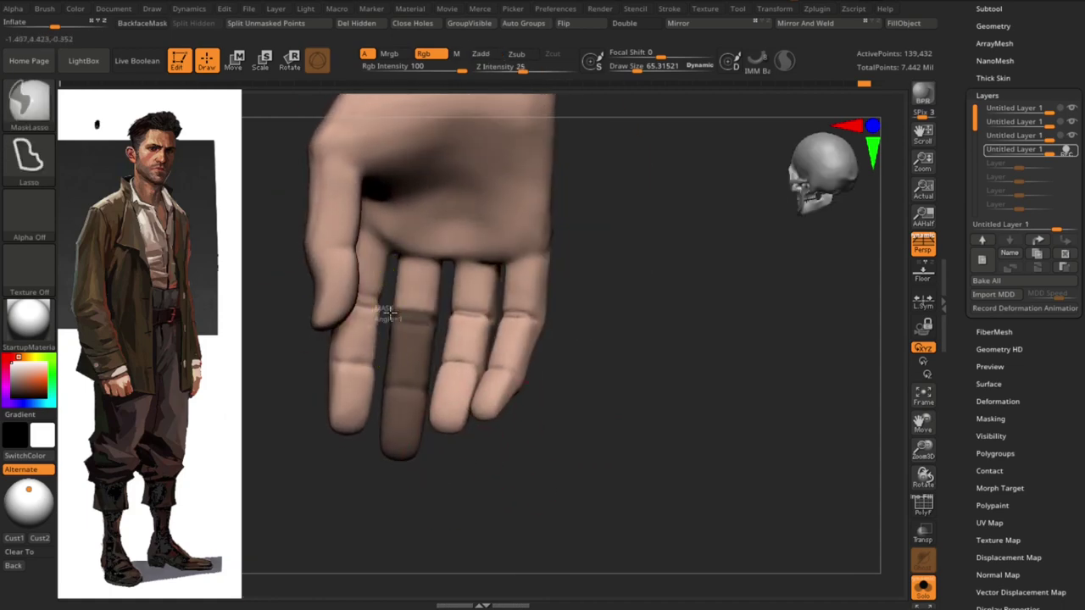
mouse_move(543, 475)
mouse_down()
mouse_move(630, 460)
mouse_move(386, 405)
mouse_up()
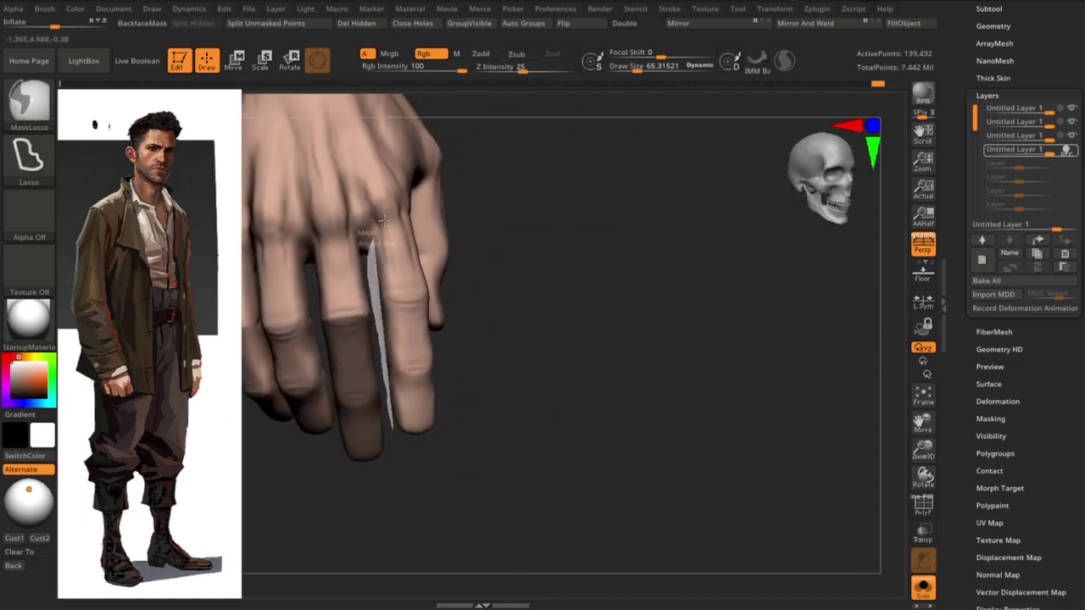
Mask everything except one finger and reposition that finger with Transpose
drag(383, 220, 559, 455)
key(w)
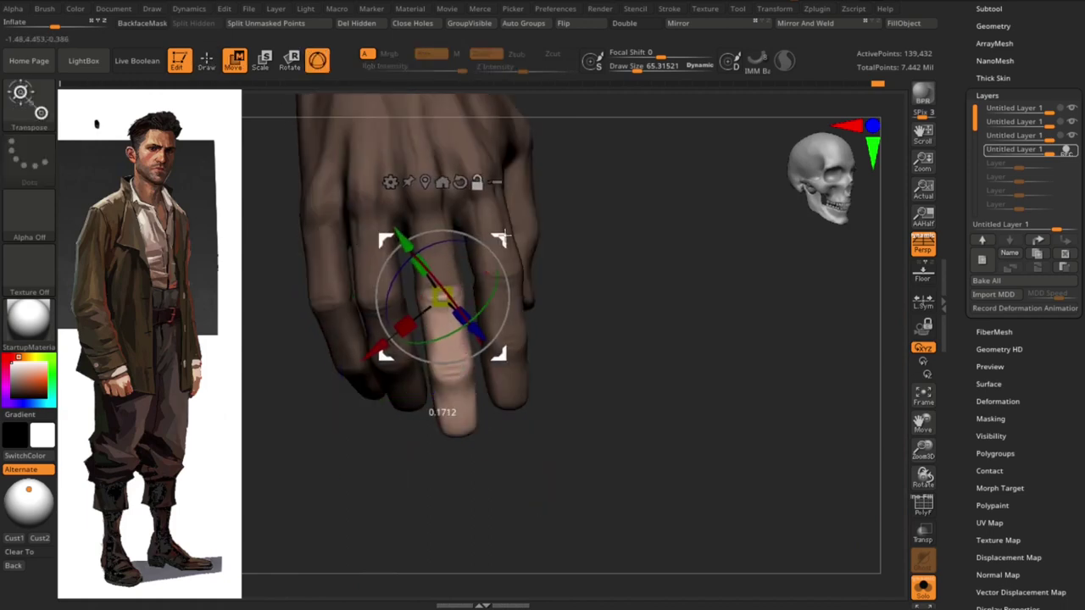
mouse_move(502, 238)
mouse_down()
mouse_move(538, 314)
mouse_move(690, 303)
mouse_move(536, 331)
mouse_up()
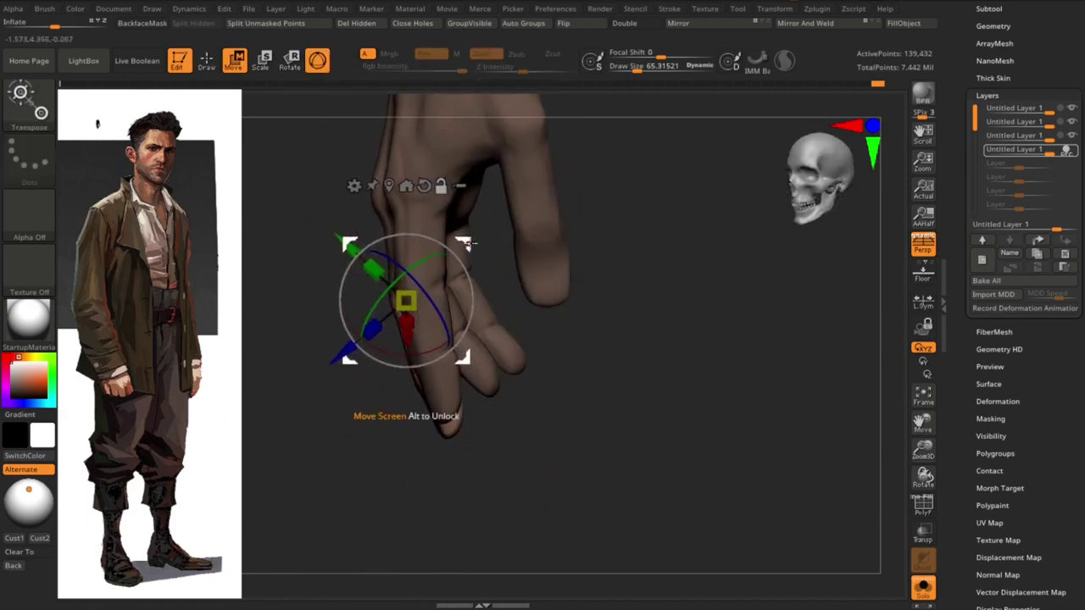
drag(469, 243, 667, 368)
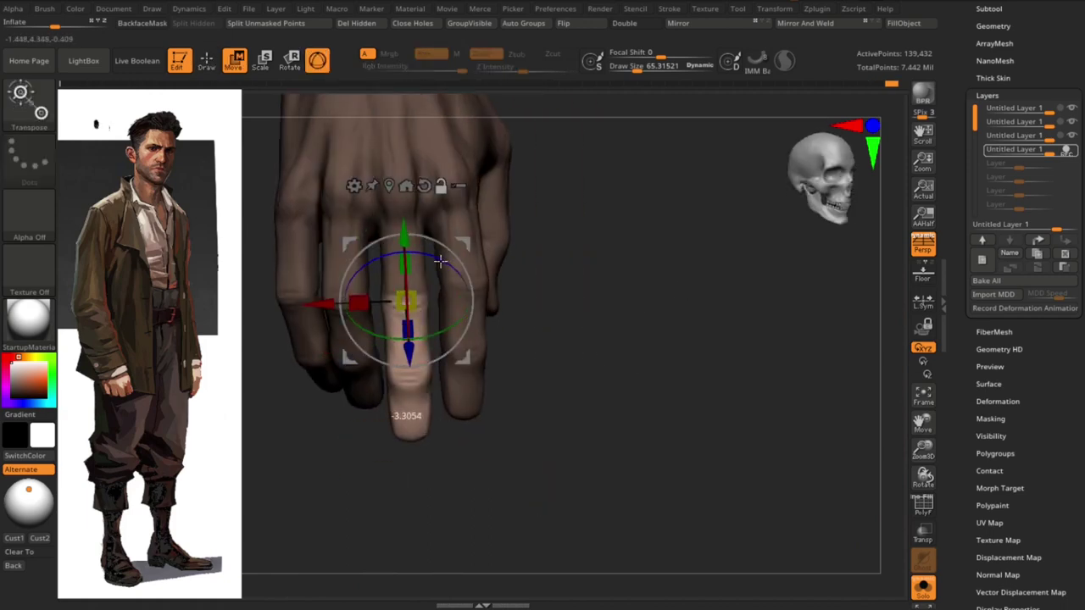
mouse_move(439, 260)
mouse_down()
mouse_move(524, 456)
mouse_move(551, 406)
mouse_move(573, 399)
mouse_move(481, 445)
mouse_move(403, 418)
mouse_up()
key(q)
Lasso-mask the fingertip and rotate its tip joint further inward
key(ctrl)
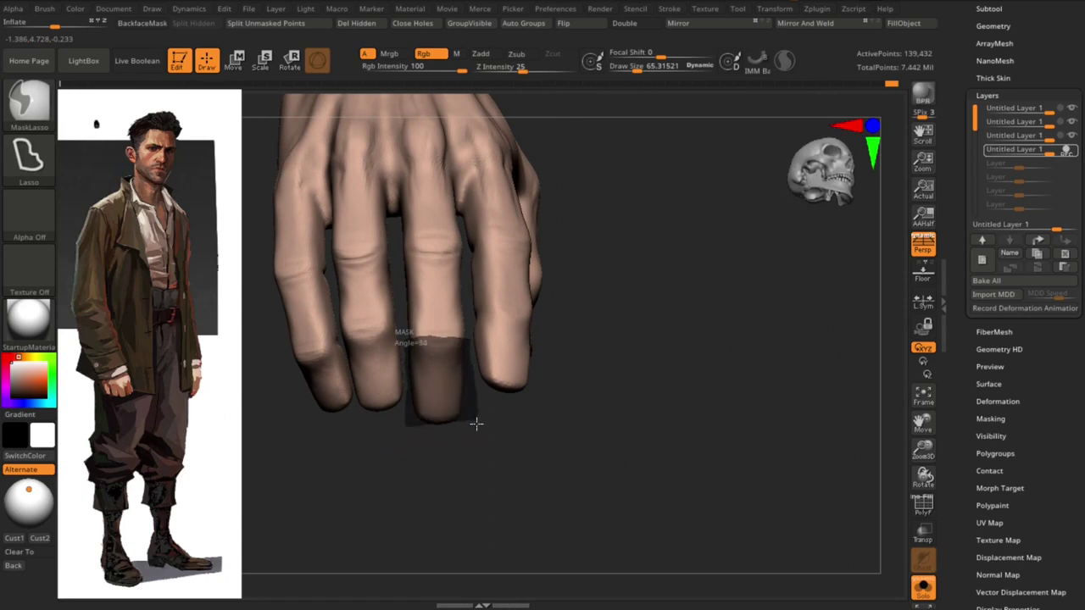
key(w)
mouse_move(476, 423)
ctrl+mouse_down()
mouse_move(559, 419)
mouse_move(412, 339)
ctrl+mouse_up()
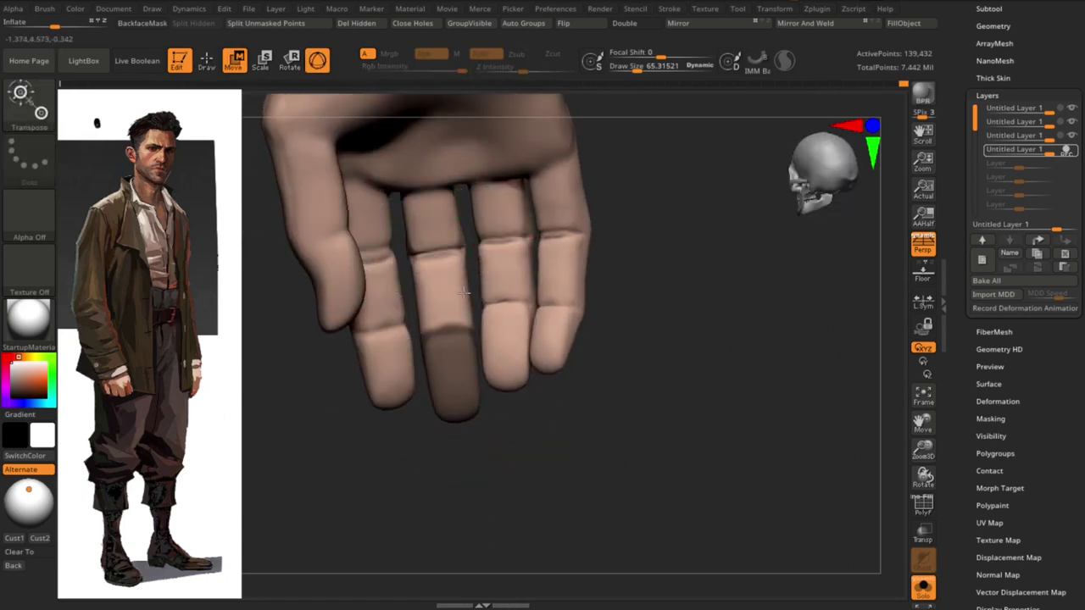
key(q)
drag(639, 435, 449, 311)
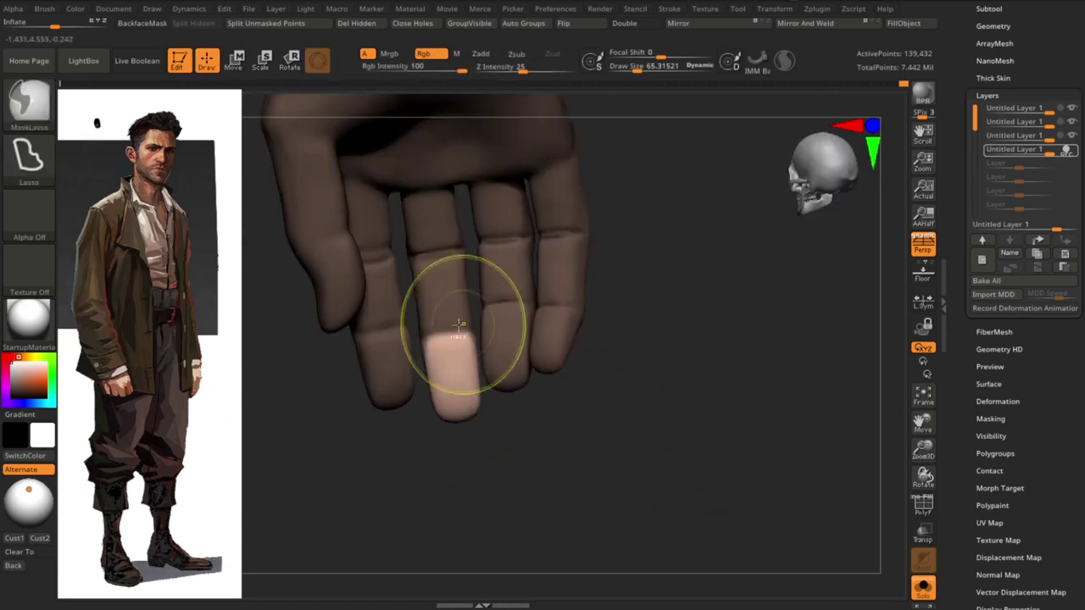
mouse_move(594, 406)
mouse_down()
mouse_move(642, 422)
mouse_move(537, 424)
mouse_move(452, 373)
mouse_up()
key(w)
drag(532, 458, 469, 314)
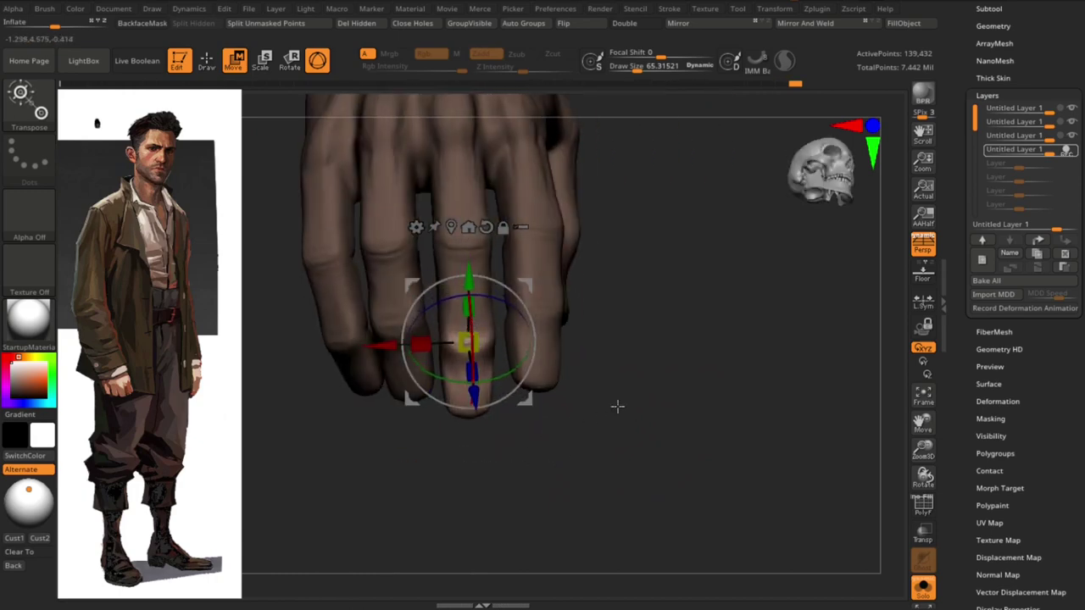
drag(617, 407, 610, 413)
key(q)
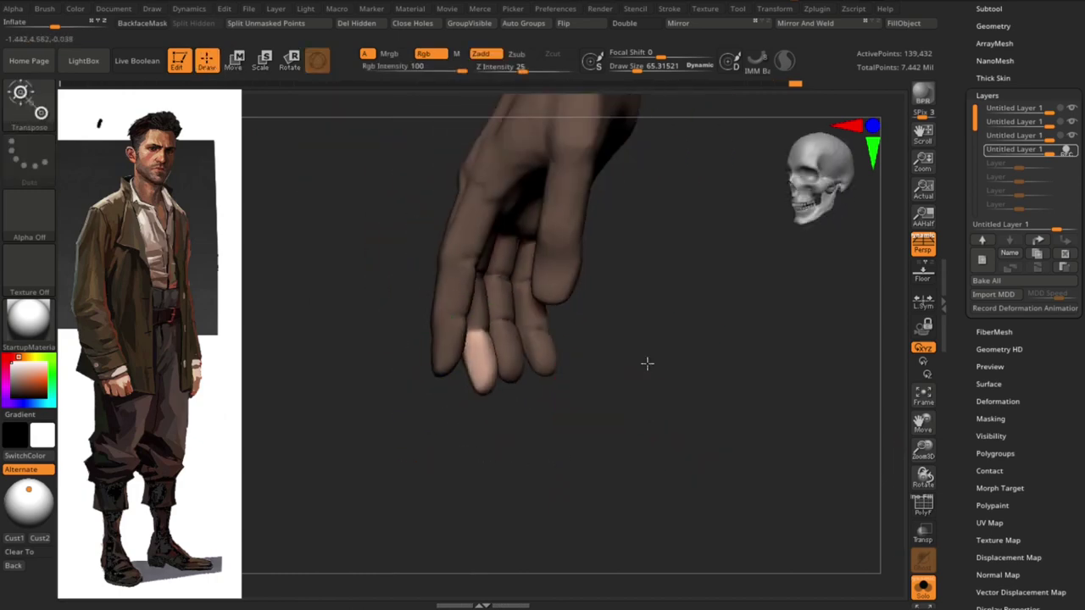
Turn off Solo and orbit close to the coat and hands
mouse_move(646, 363)
mouse_down()
mouse_move(647, 412)
mouse_move(901, 579)
mouse_up()
click(924, 585)
mouse_move(409, 313)
mouse_down()
mouse_move(497, 376)
mouse_move(769, 407)
mouse_move(351, 460)
mouse_move(388, 472)
mouse_move(307, 481)
mouse_move(308, 448)
mouse_up()
Solo the hands and rotate the pale unmasked finger with the Transpose gizmo
key(ctrl+shift+s)
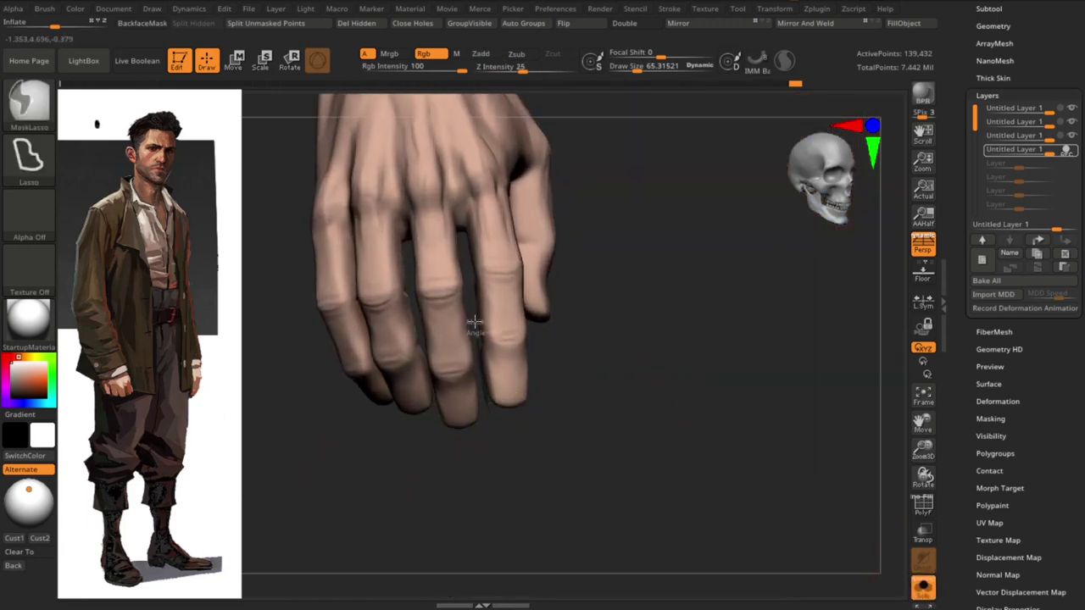
mouse_move(500, 290)
mouse_down()
mouse_move(635, 412)
mouse_move(459, 330)
mouse_up()
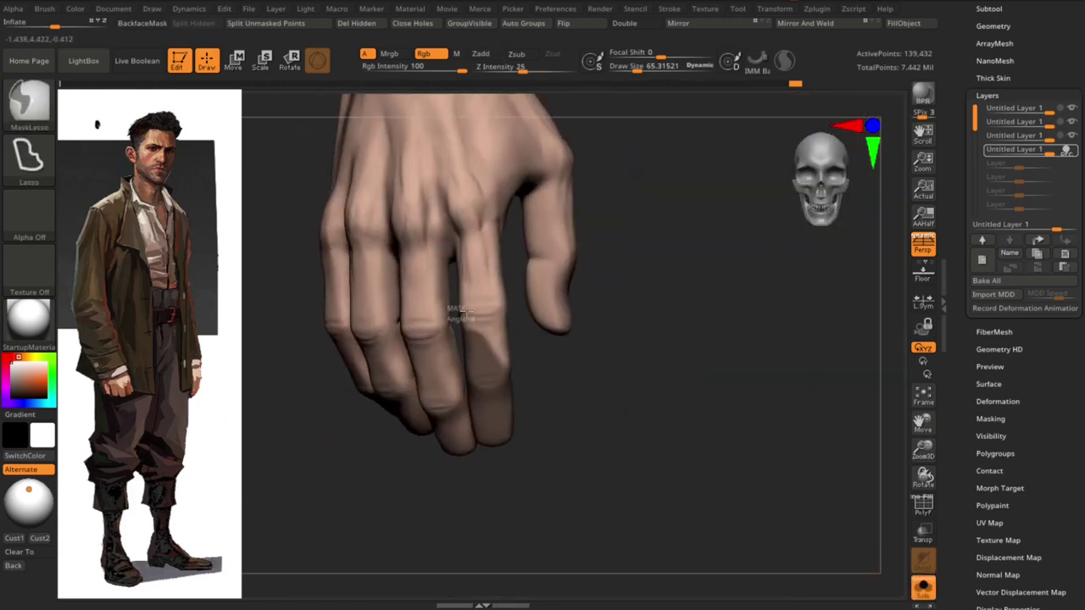
mouse_move(509, 391)
mouse_down()
mouse_move(596, 395)
mouse_move(609, 411)
mouse_move(528, 363)
mouse_up()
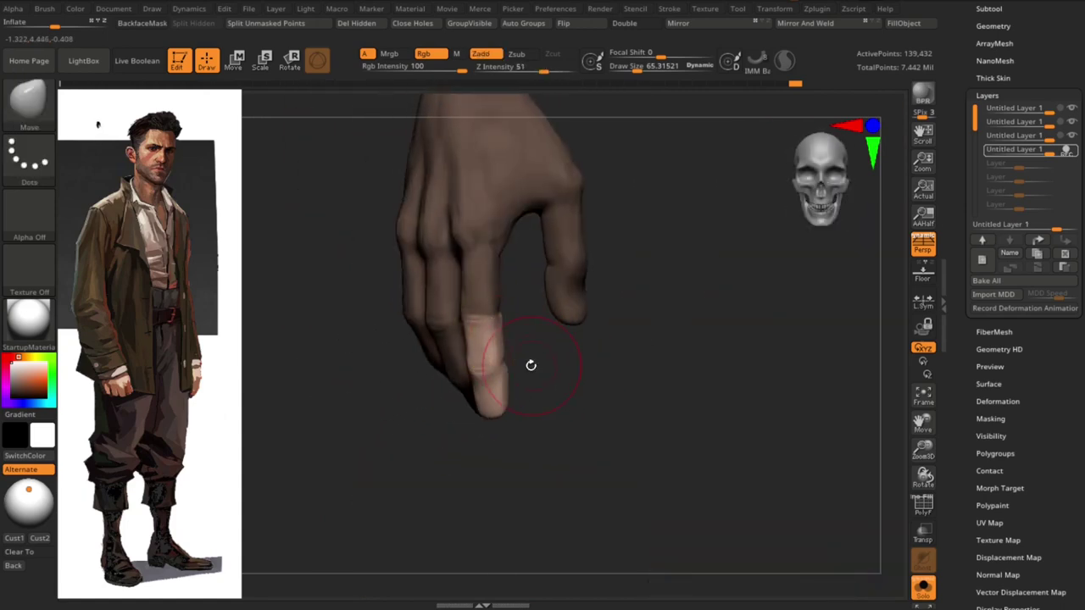
key(w)
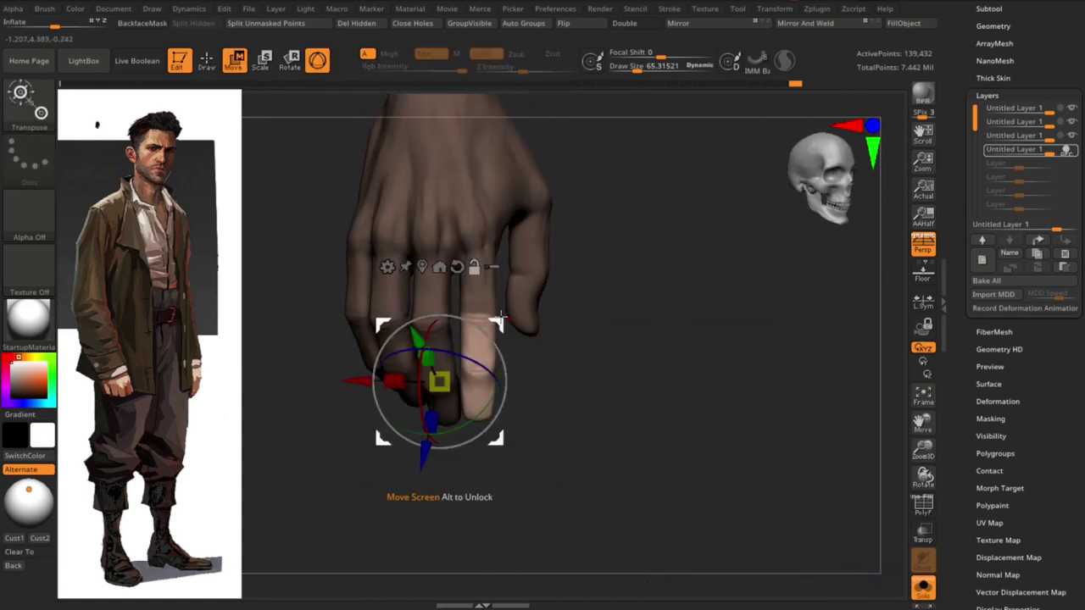
click(482, 314)
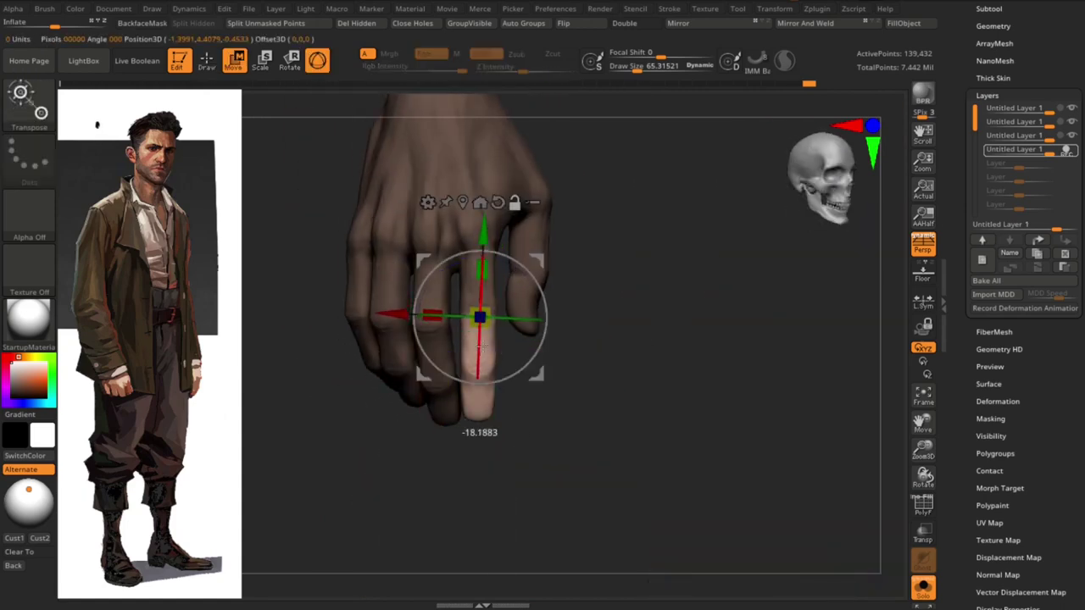
drag(577, 440, 378, 424)
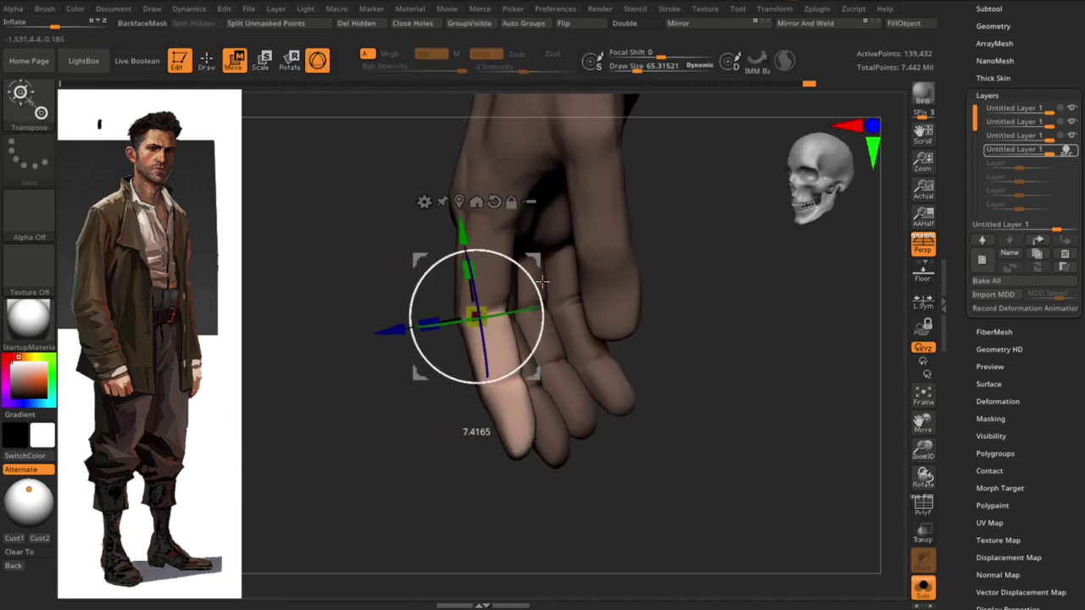
drag(489, 398, 569, 355)
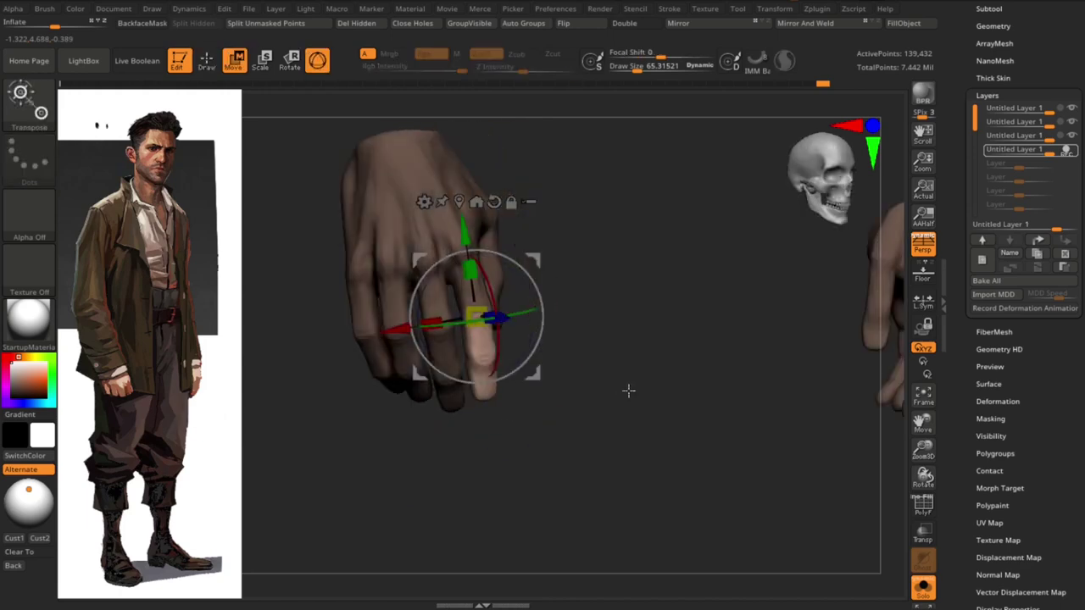
key(q)
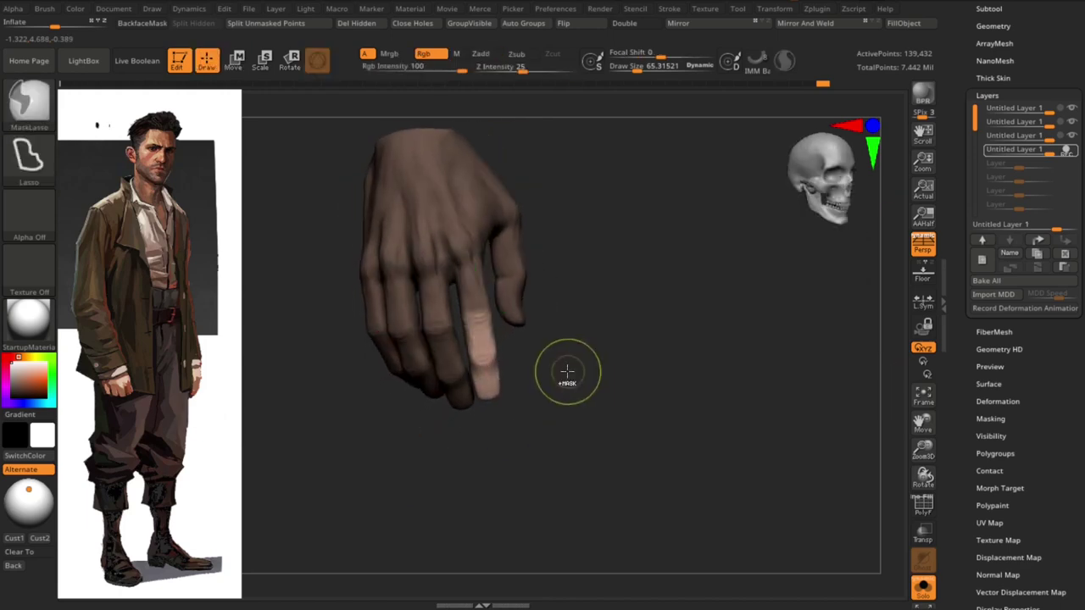
key(w)
key(q)
Orbit around the hand to inspect the finger from palm and back angles
ctrl+right_drag(571, 332, 560, 375)
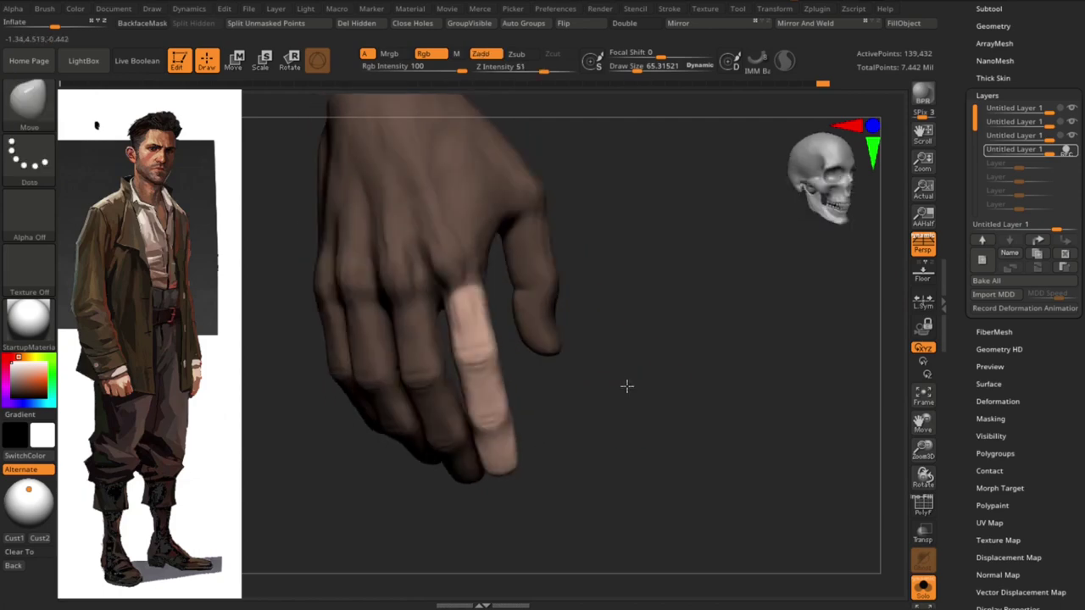
drag(633, 389, 488, 375)
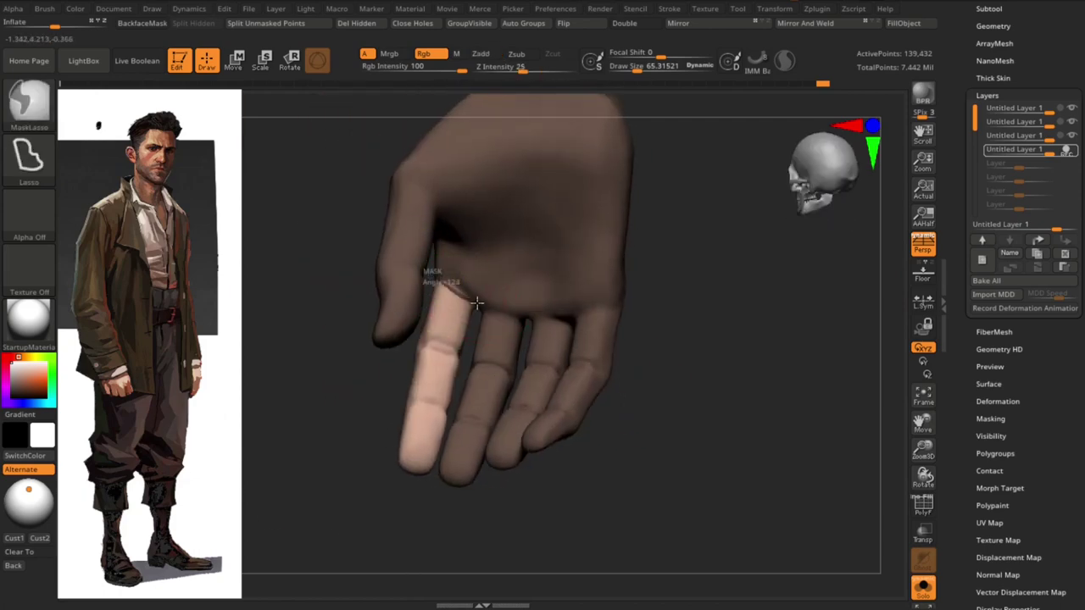
mouse_move(477, 302)
mouse_down()
mouse_move(576, 210)
mouse_move(444, 337)
mouse_up()
drag(580, 423, 603, 296)
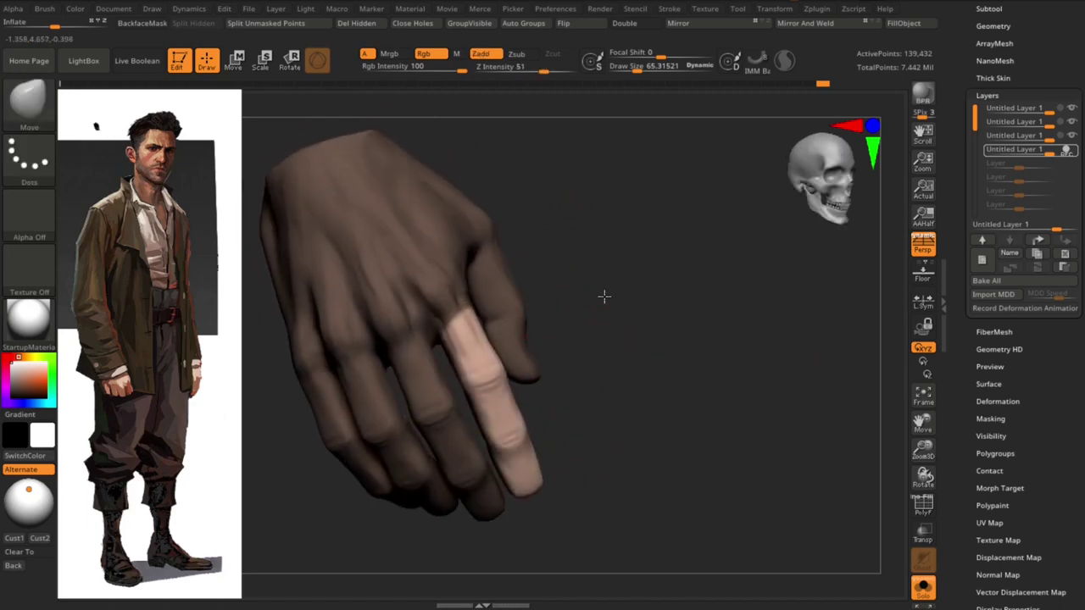
key(b)
key(Escape)
drag(461, 303, 584, 241)
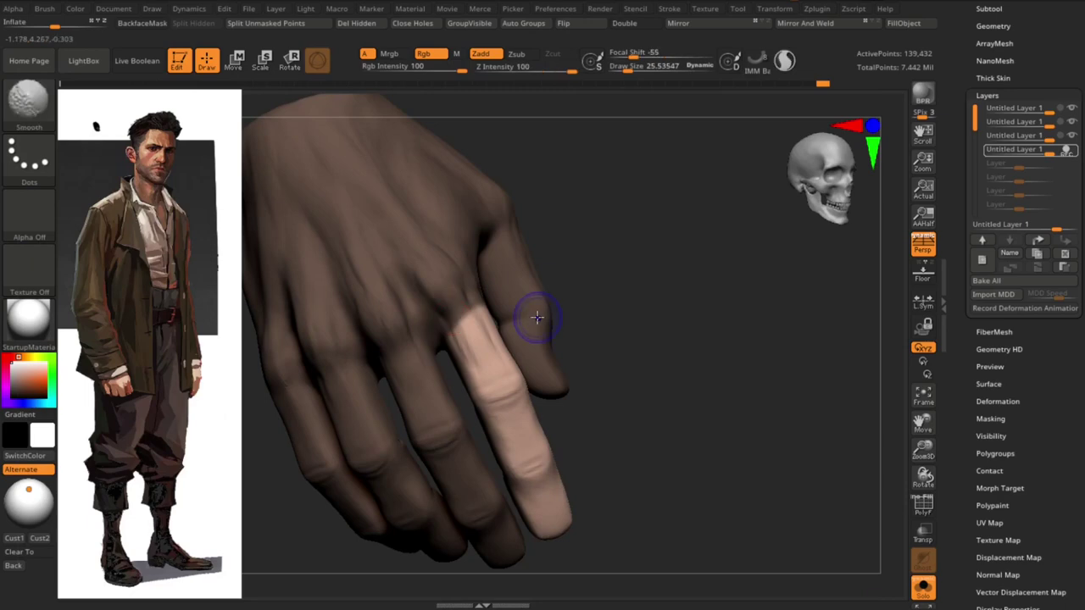
drag(538, 318, 543, 280)
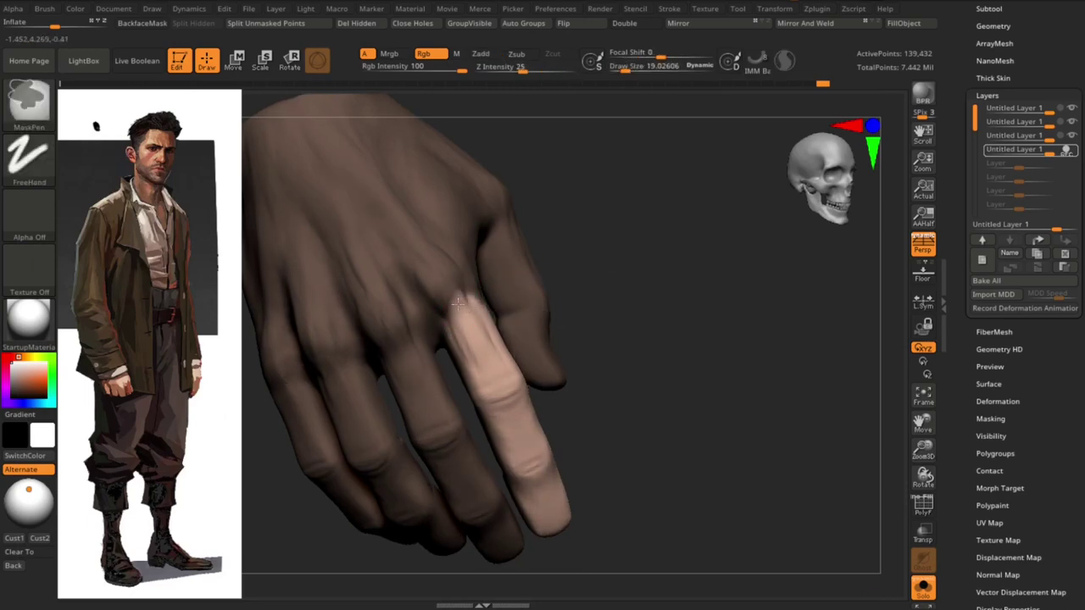
mouse_move(468, 299)
mouse_down()
mouse_move(458, 326)
mouse_move(354, 322)
mouse_up()
mouse_move(430, 330)
mouse_down()
mouse_move(530, 367)
mouse_move(449, 376)
mouse_up()
Place the Transpose gizmo on the finger and rotate it around its axis
key(w)
drag(582, 412, 432, 246)
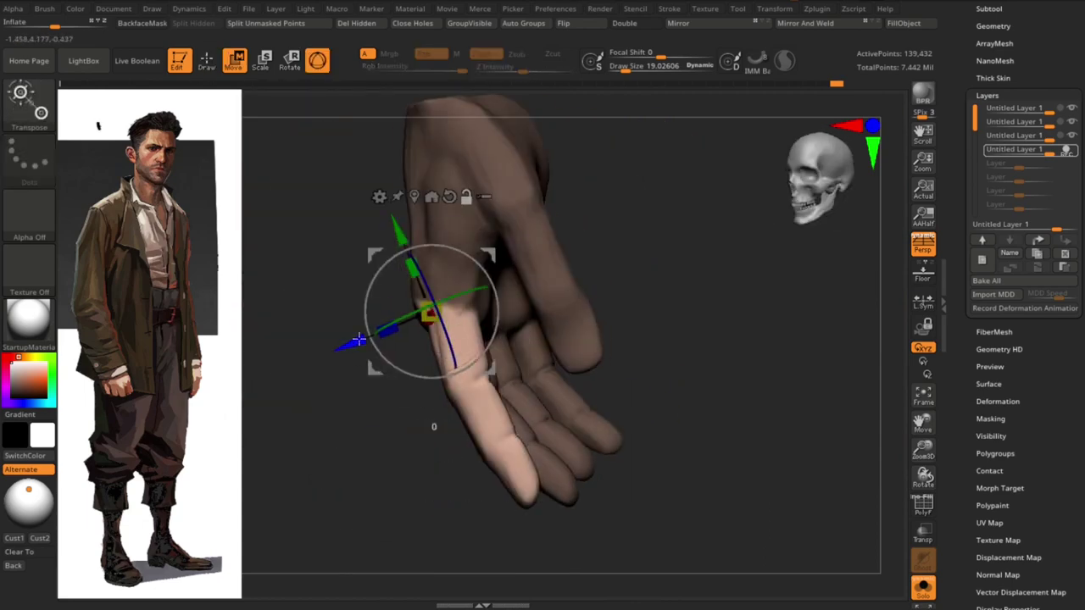
mouse_move(360, 339)
mouse_down()
mouse_move(569, 443)
mouse_move(532, 425)
mouse_up()
mouse_move(494, 308)
mouse_down()
mouse_move(528, 424)
mouse_move(584, 368)
mouse_move(559, 411)
mouse_up()
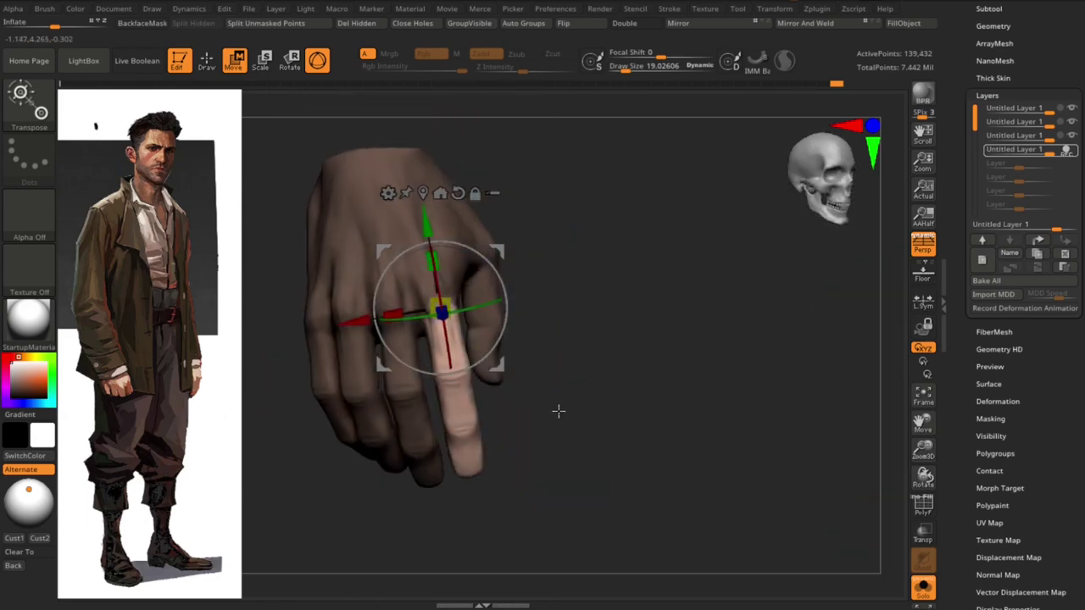
Turn off Solo, frame the full character, view it front and side, and enable perspective
key(q)
click(923, 587)
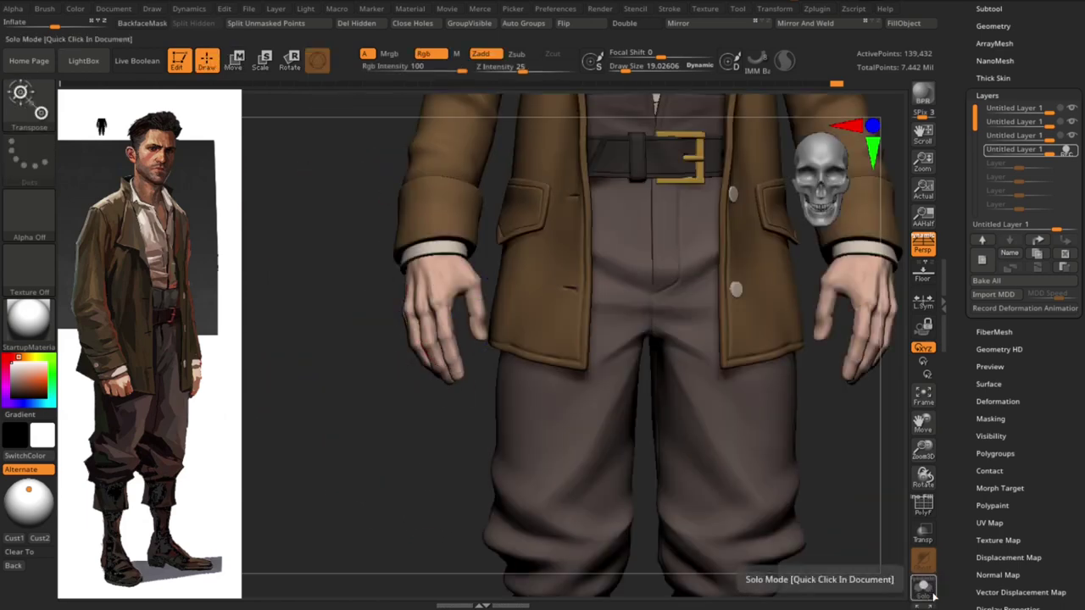
mouse_move(703, 400)
mouse_down()
mouse_move(724, 441)
mouse_move(705, 387)
mouse_move(714, 364)
mouse_move(668, 392)
mouse_up()
key(f)
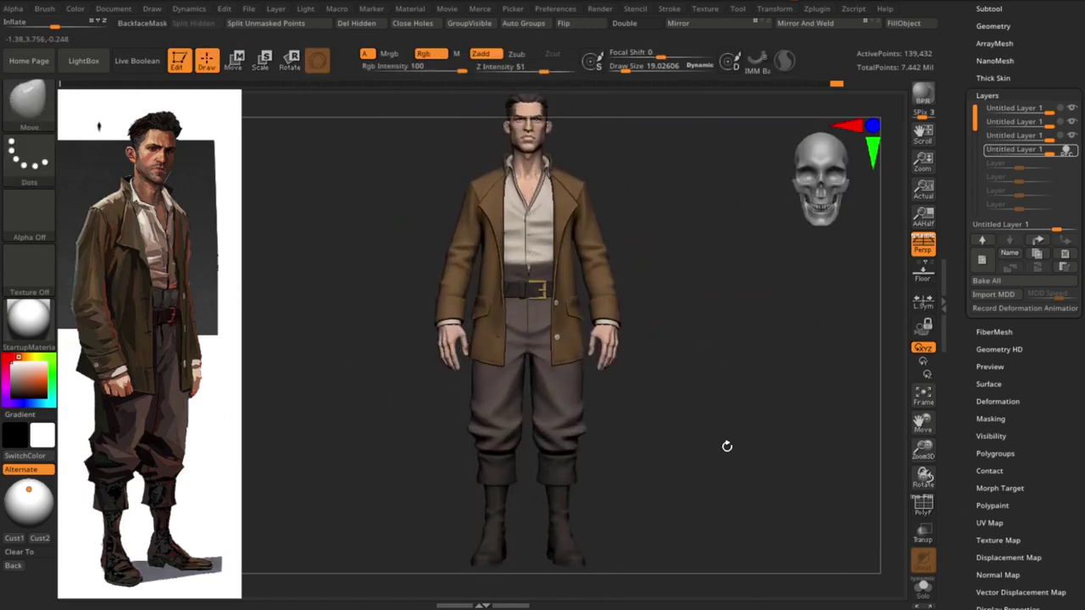
key(w)
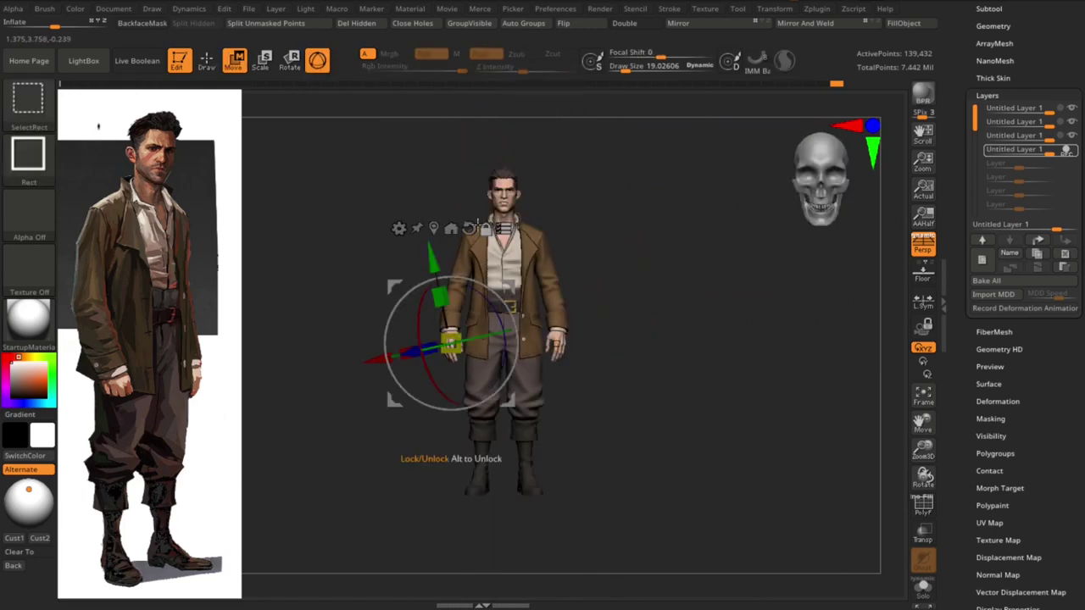
alt+drag(663, 201, 721, 456)
key(q)
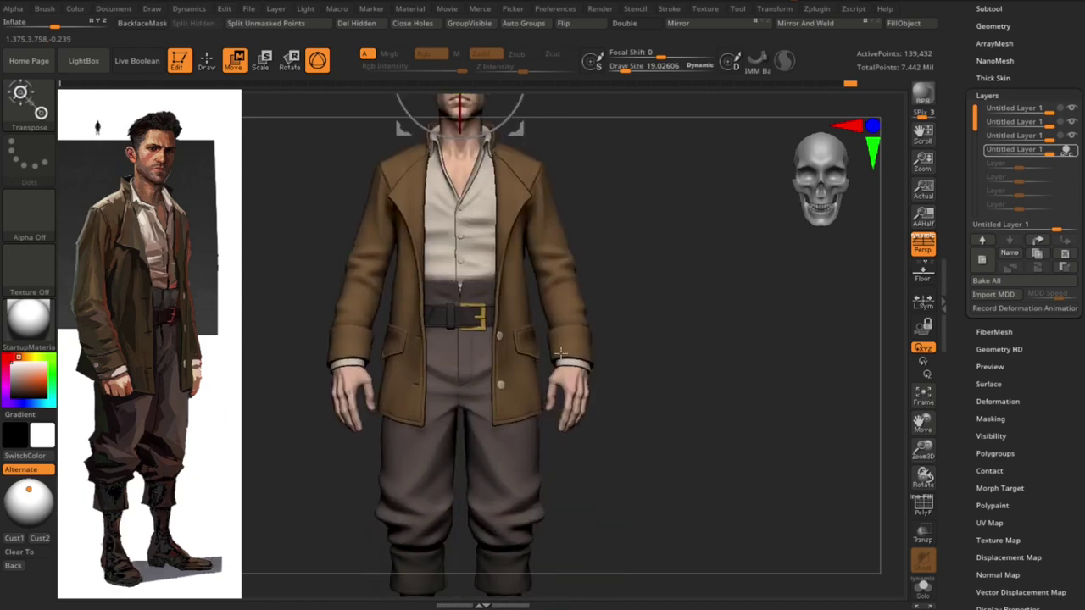
mouse_move(717, 308)
shift+mouse_down()
mouse_move(717, 329)
mouse_move(923, 268)
shift+mouse_up()
mouse_move(718, 365)
mouse_down()
mouse_move(687, 344)
mouse_move(717, 328)
mouse_move(415, 501)
mouse_up()
key(p)
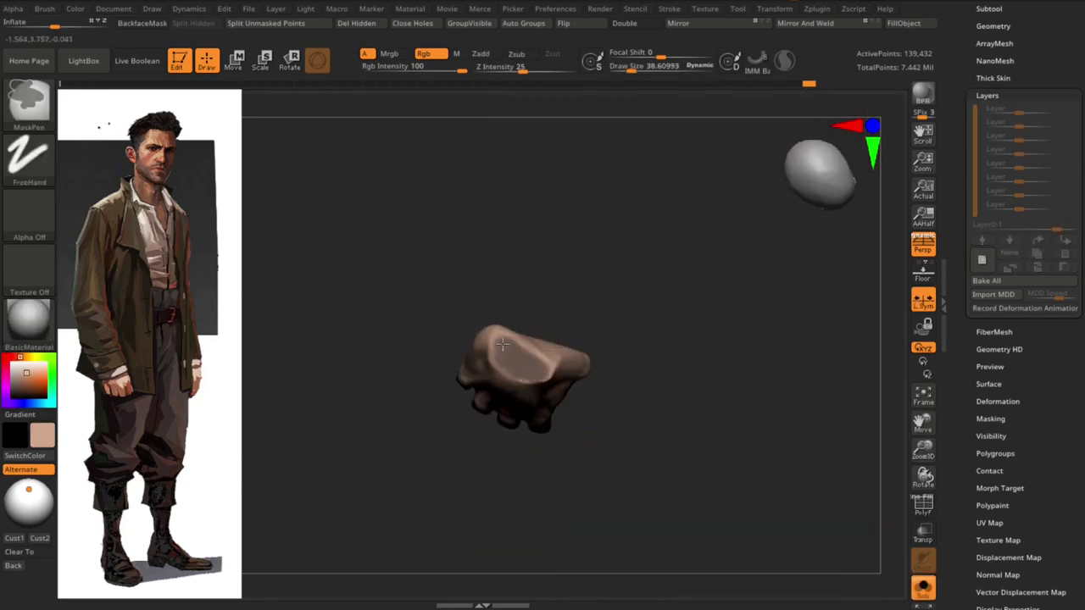
Show the full character with Transp on and view it from the side and back
drag(501, 350, 649, 383)
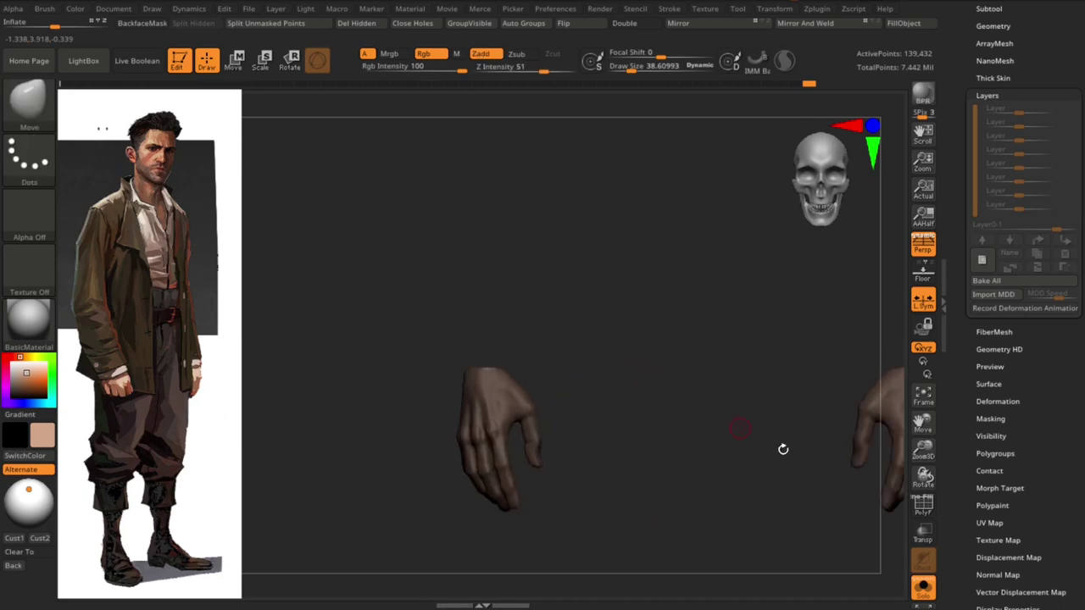
mouse_move(783, 450)
mouse_down()
mouse_move(579, 387)
mouse_move(636, 345)
mouse_move(591, 257)
mouse_up()
key(w)
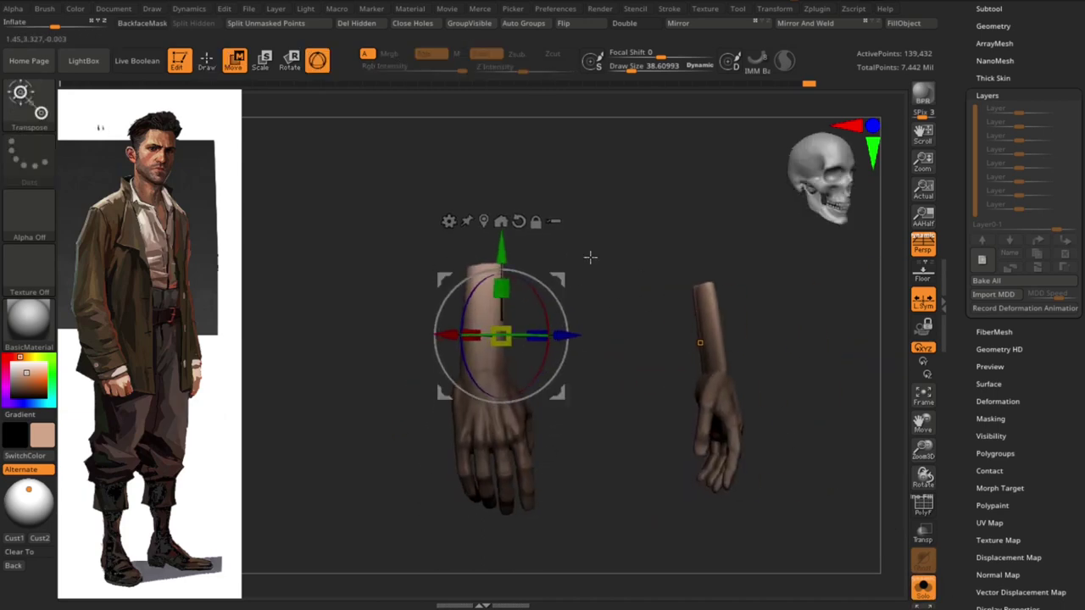
click(923, 585)
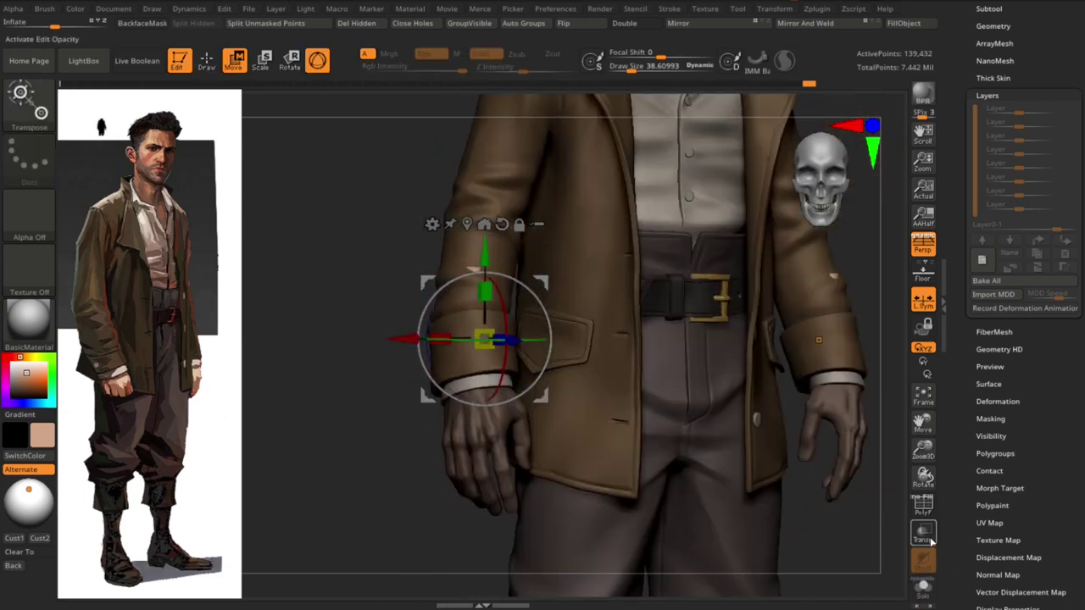
click(923, 534)
mouse_move(508, 466)
mouse_down()
mouse_move(342, 467)
mouse_move(509, 467)
mouse_up()
drag(693, 278, 780, 365)
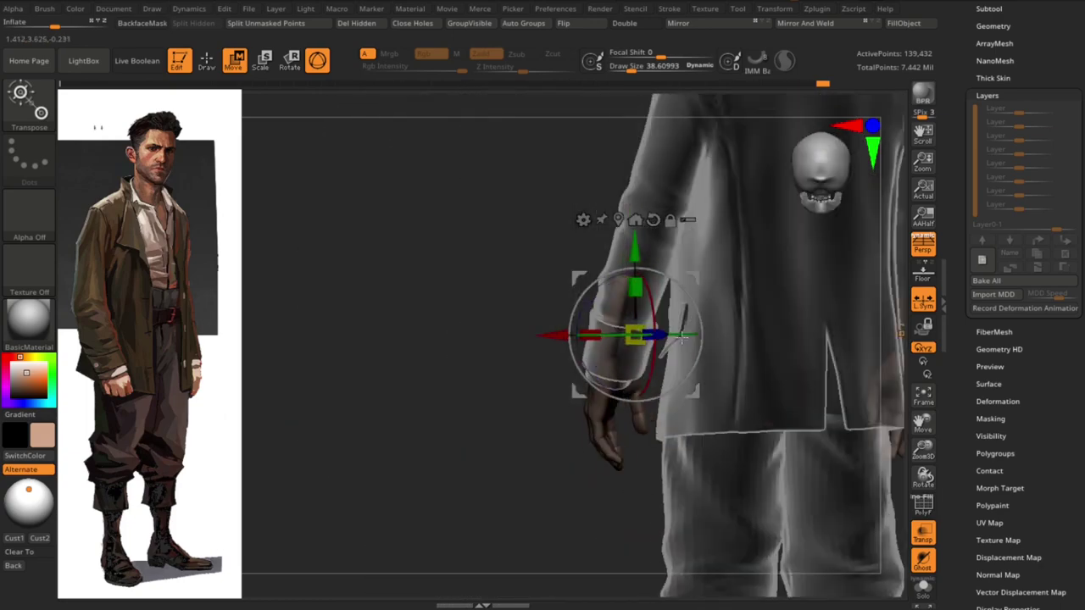
Solo the hands and check them from oblique, front and top views, toggling Solo
click(923, 585)
mouse_move(785, 454)
mouse_down()
mouse_move(703, 331)
mouse_move(658, 313)
mouse_up()
drag(703, 282, 770, 412)
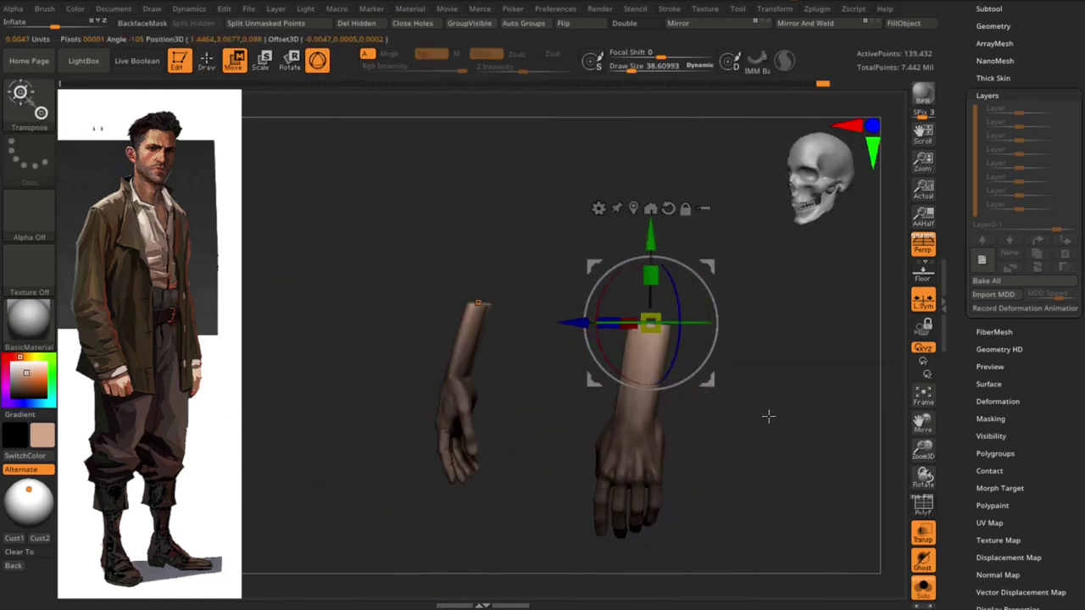
mouse_move(729, 346)
mouse_down()
mouse_move(777, 422)
mouse_move(715, 314)
mouse_up()
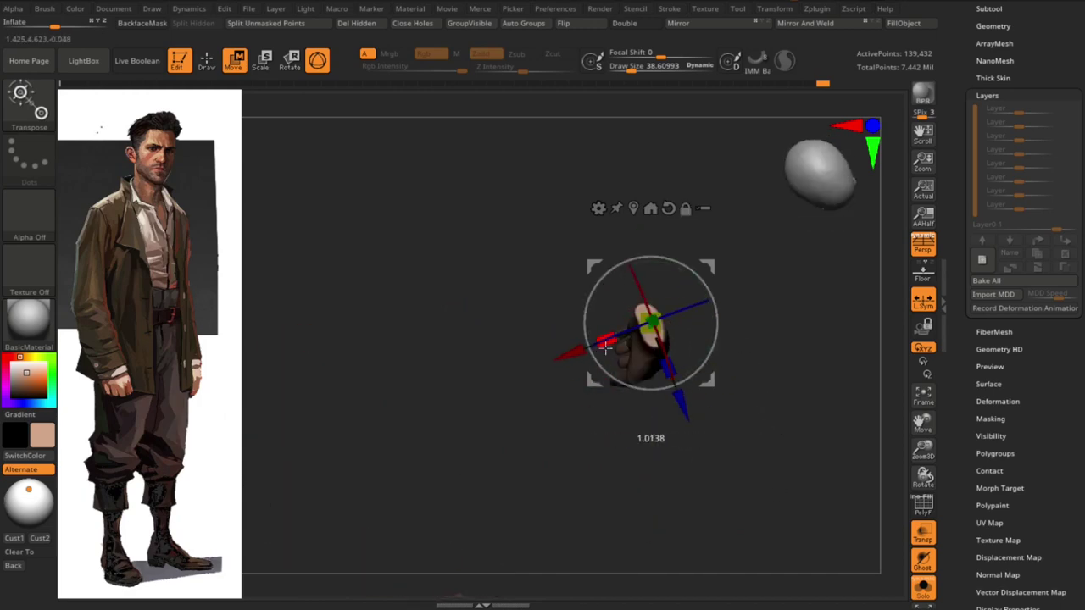
shift+drag(621, 407, 808, 414)
key(q)
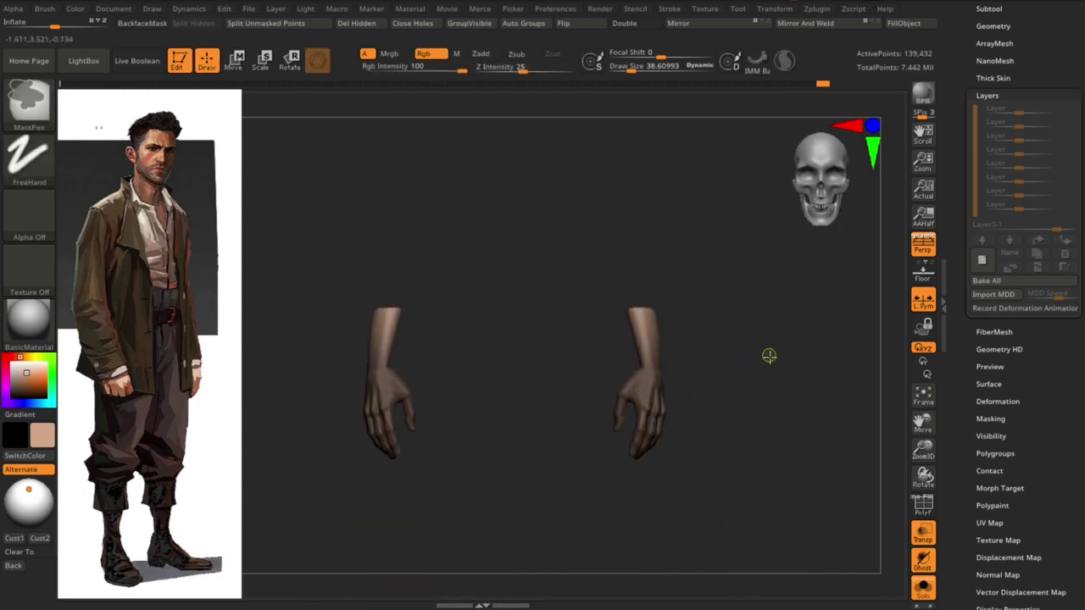
click(923, 584)
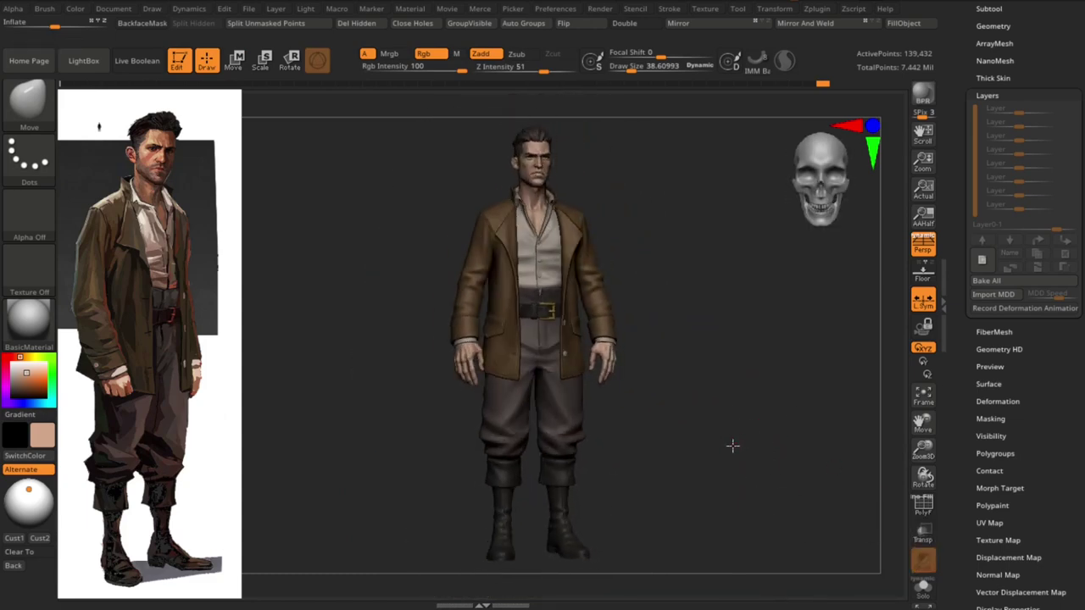
click(923, 591)
click(924, 592)
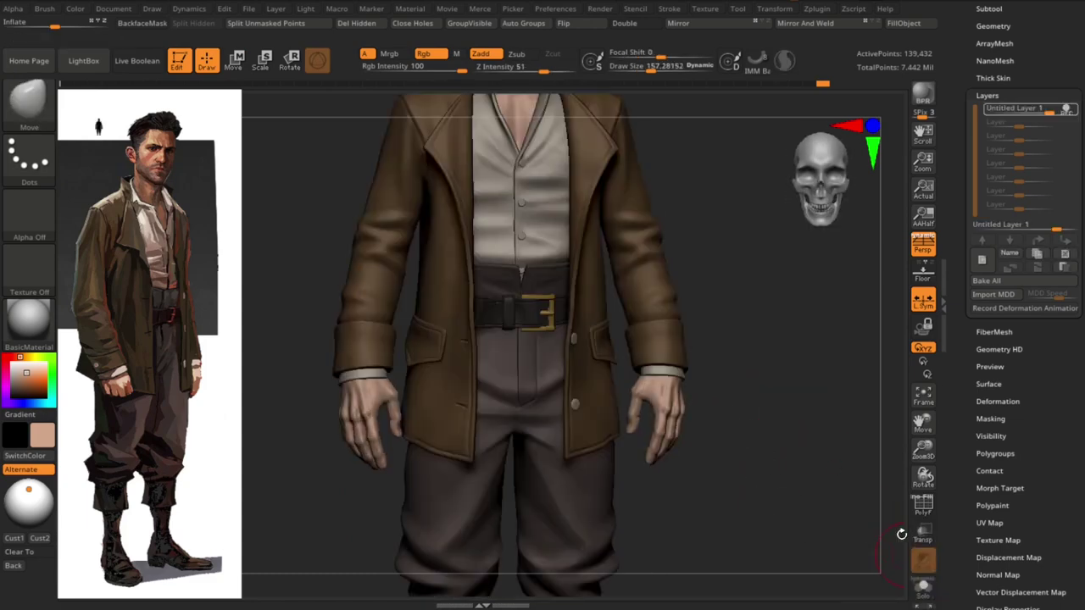
key(w)
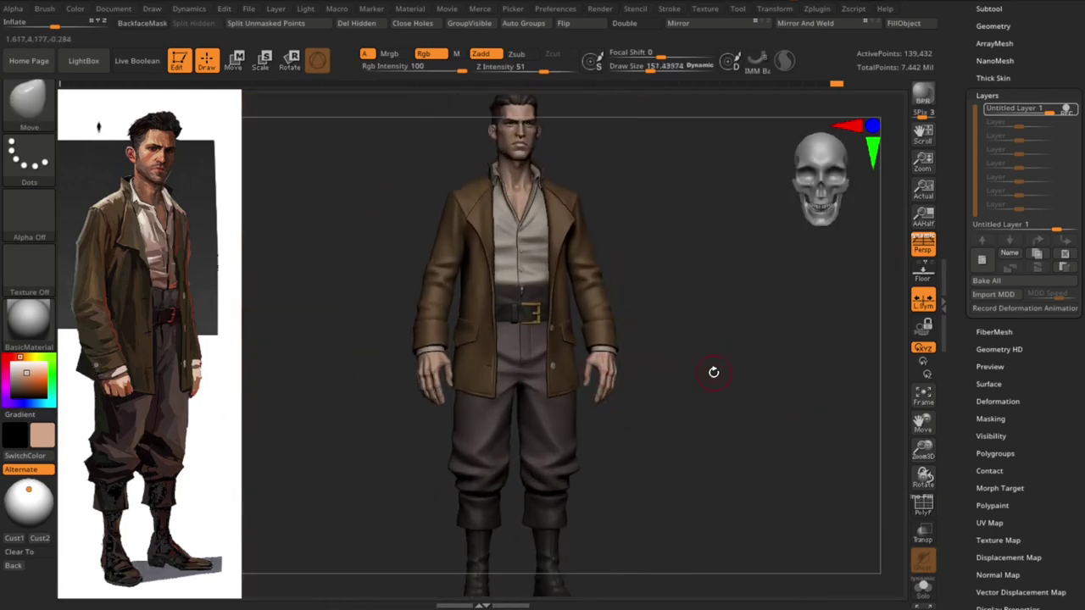
click(1072, 110)
drag(799, 370, 734, 368)
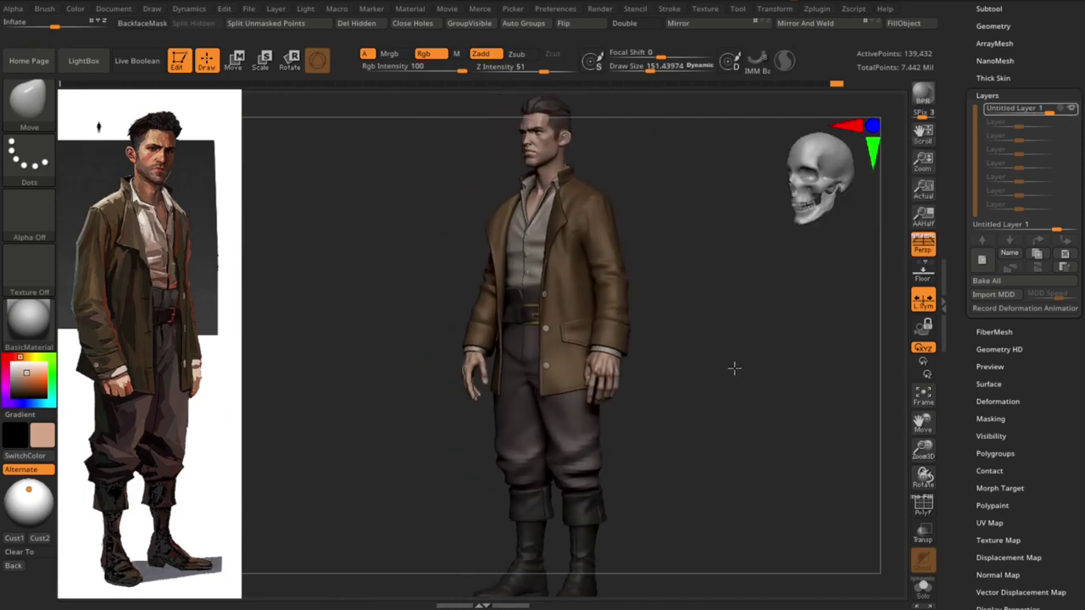
drag(793, 457, 409, 449)
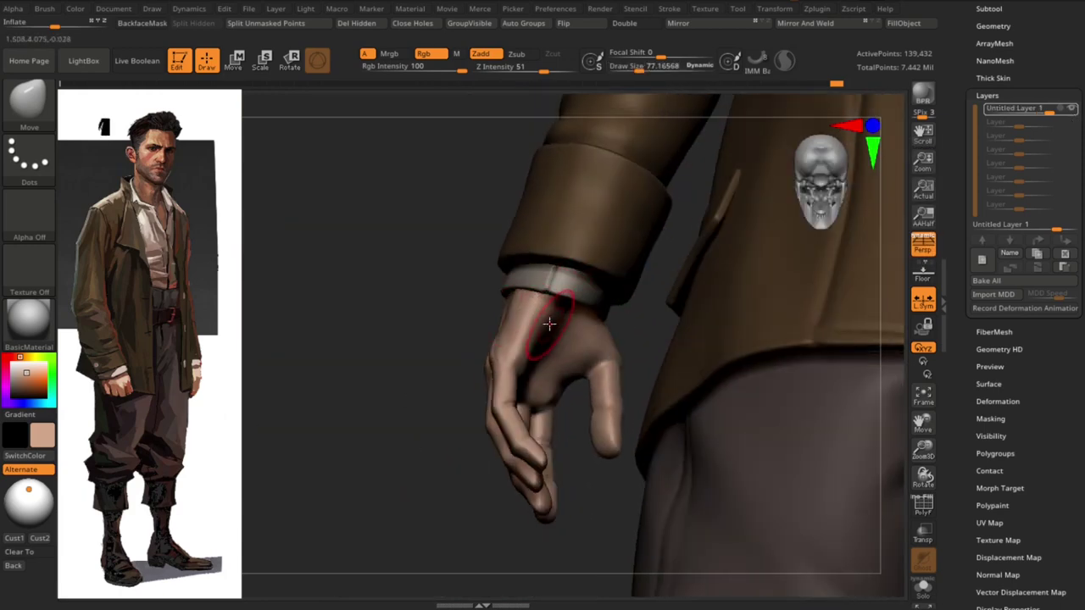
Orbit around the isolated bare arm to study the wrist from side and front, then adjust Draw Size
mouse_move(555, 324)
mouse_down()
mouse_move(401, 347)
mouse_move(698, 330)
mouse_move(395, 433)
mouse_move(754, 323)
mouse_move(560, 307)
mouse_move(574, 331)
mouse_move(660, 372)
mouse_move(514, 363)
mouse_up()
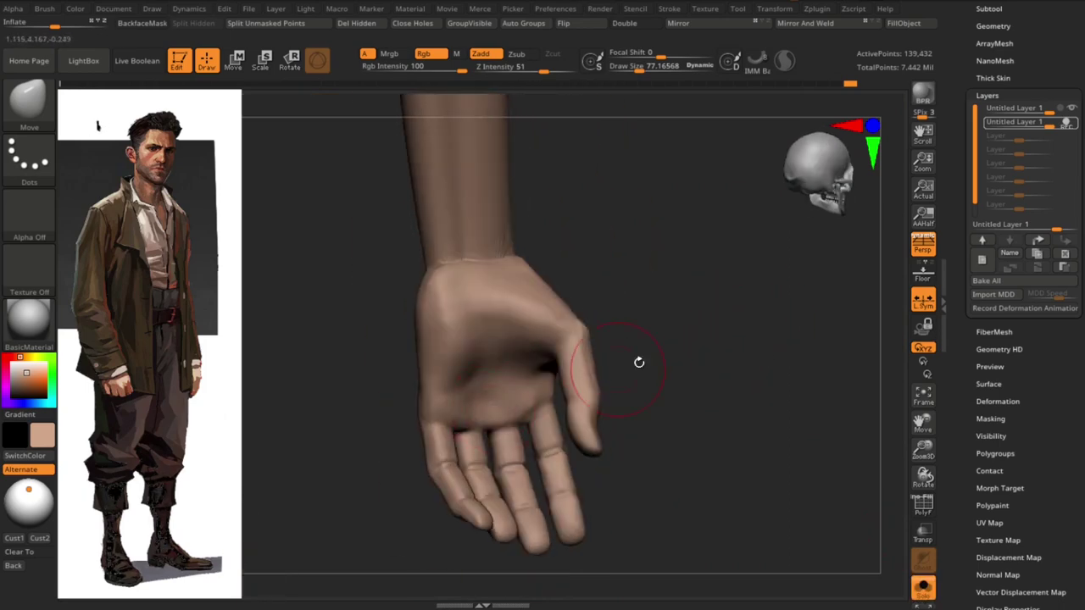
mouse_move(494, 304)
mouse_down()
mouse_move(526, 284)
mouse_move(416, 307)
mouse_move(477, 291)
mouse_move(523, 319)
mouse_move(499, 324)
mouse_move(532, 331)
mouse_up()
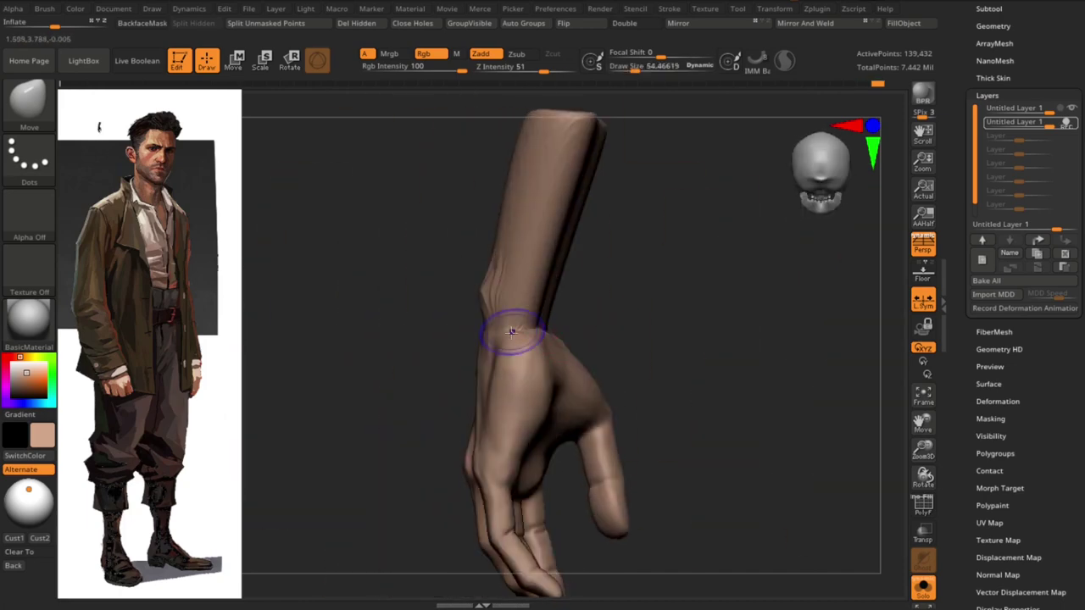
mouse_move(430, 403)
mouse_down()
mouse_move(582, 387)
mouse_move(381, 479)
mouse_move(688, 443)
mouse_move(754, 417)
mouse_move(720, 322)
mouse_move(625, 324)
mouse_up()
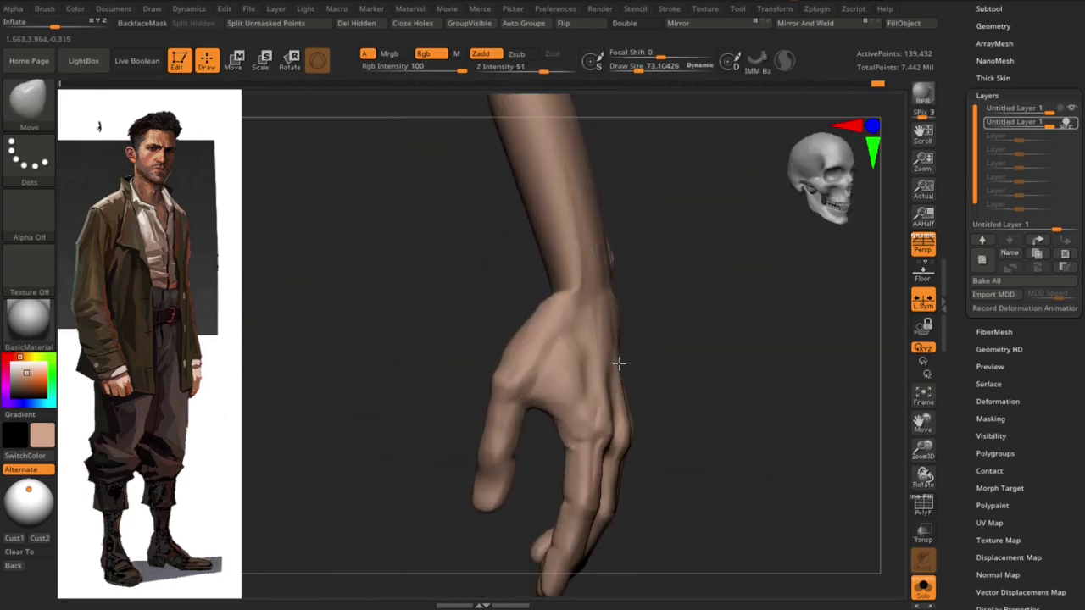
mouse_move(619, 362)
mouse_down()
mouse_move(581, 291)
mouse_move(576, 303)
mouse_up()
key(s)
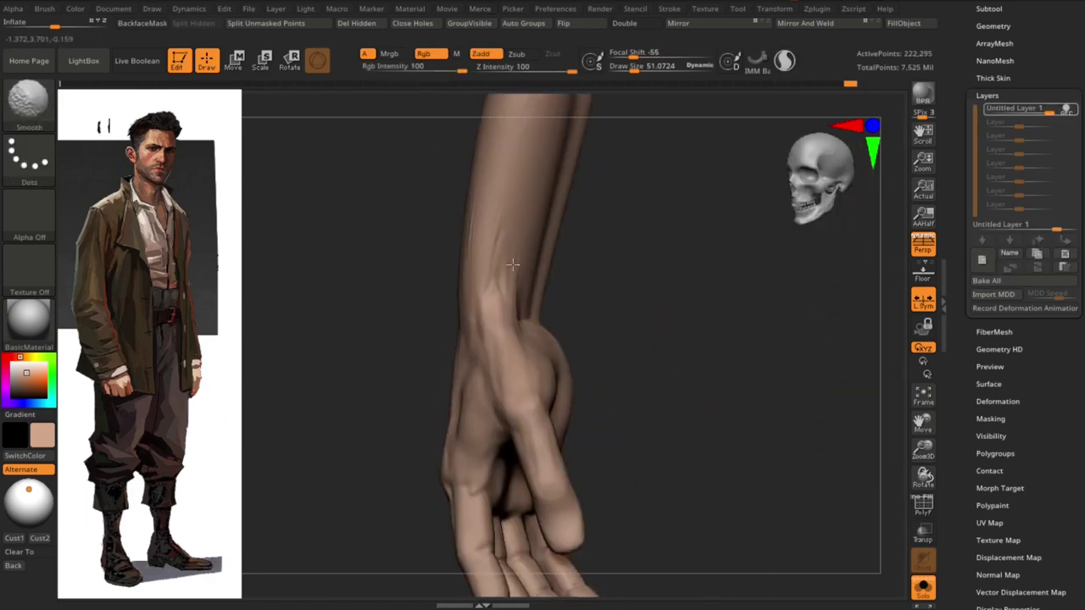
Orbit around the forearm and hand and select the Move brush (B-M-V)
right_drag(532, 384, 560, 354)
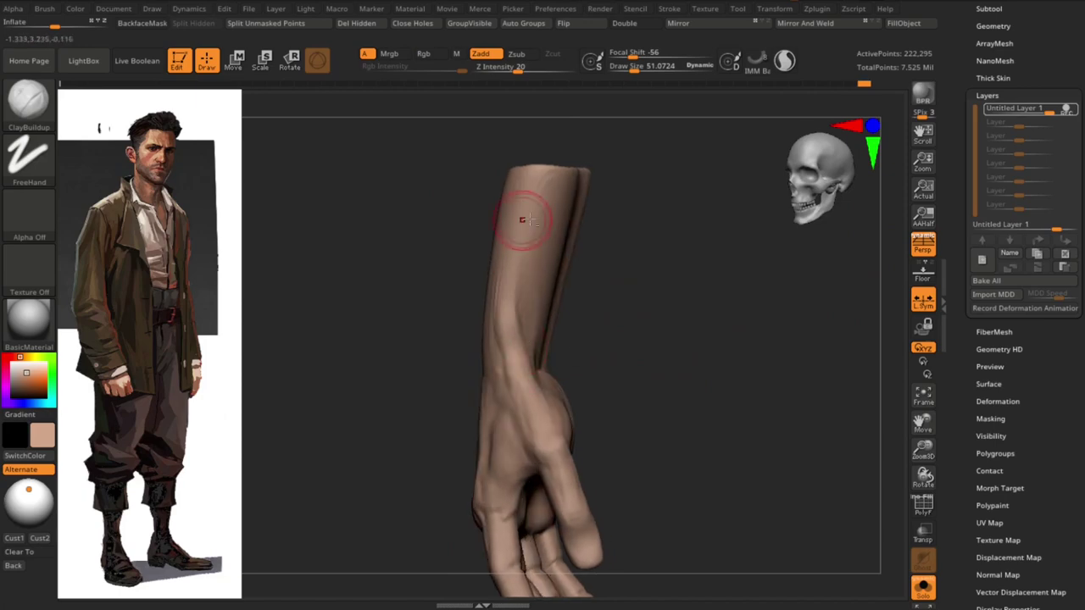
mouse_move(523, 220)
right_down()
mouse_move(543, 319)
mouse_move(619, 346)
mouse_move(635, 397)
mouse_move(636, 348)
mouse_move(198, 381)
mouse_move(748, 387)
mouse_move(654, 395)
mouse_move(749, 331)
mouse_move(574, 305)
mouse_move(595, 326)
right_up()
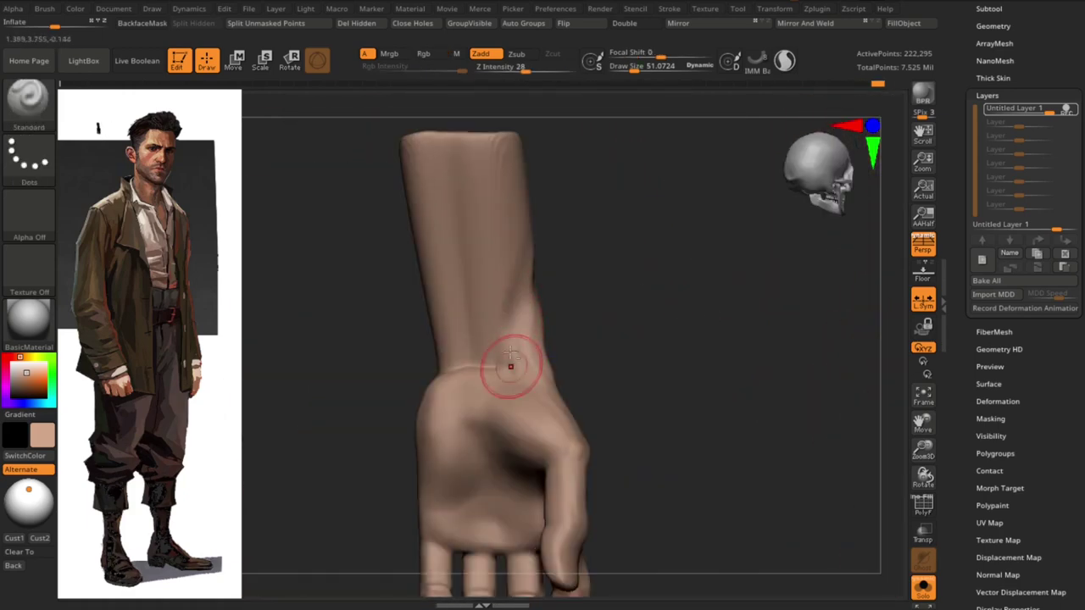
right_drag(511, 366, 464, 325)
mouse_move(487, 380)
right_down()
mouse_move(632, 296)
mouse_move(582, 337)
mouse_move(552, 271)
mouse_move(533, 305)
mouse_move(588, 341)
mouse_move(497, 386)
right_up()
key(b)
key(m)
key(v)
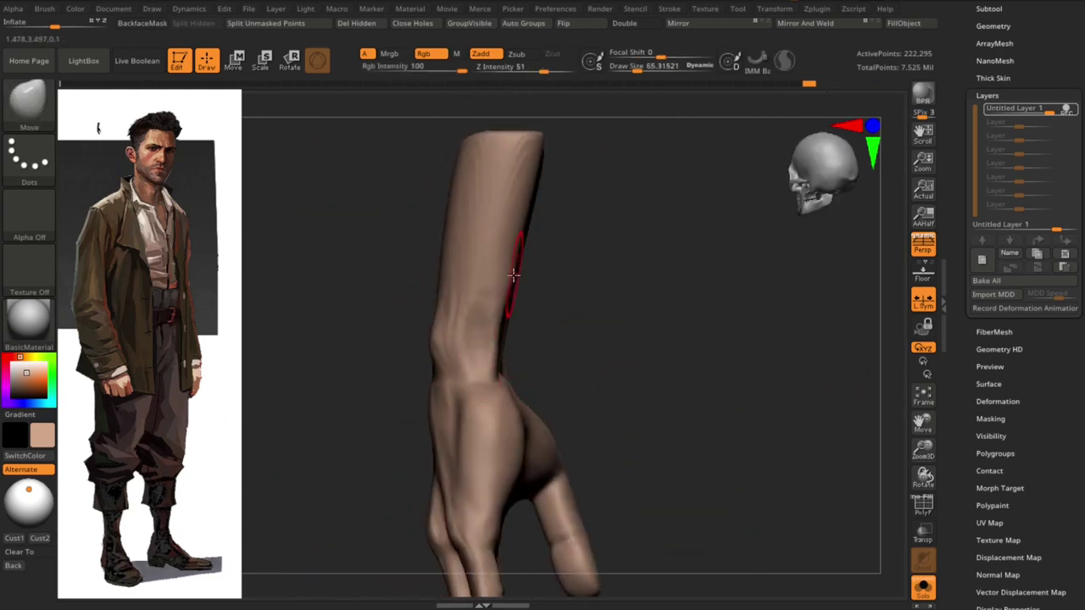
mouse_move(513, 275)
right_down()
mouse_move(654, 332)
mouse_move(622, 347)
right_up()
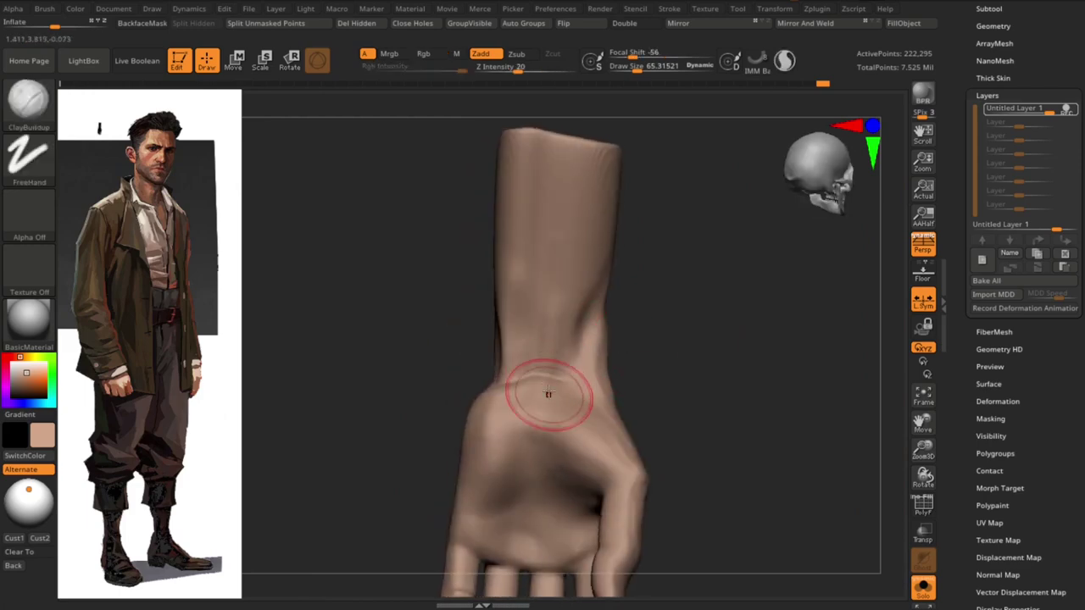
key(b)
key(m)
key(v)
Hide the other hand, then zoom in on the right hand and view the back of the wrist
mouse_move(548, 393)
right_down()
mouse_move(678, 351)
mouse_move(523, 327)
right_up()
mouse_move(584, 311)
right_down()
mouse_move(588, 334)
mouse_move(700, 361)
mouse_move(656, 404)
mouse_move(395, 414)
mouse_move(635, 404)
mouse_move(650, 355)
mouse_move(705, 397)
mouse_move(688, 399)
mouse_move(654, 358)
mouse_move(550, 316)
mouse_move(576, 331)
mouse_move(522, 339)
mouse_move(515, 368)
mouse_move(515, 321)
mouse_move(678, 438)
mouse_move(647, 395)
mouse_move(530, 328)
mouse_move(531, 305)
right_up()
ctrl+shift+click(550, 315)
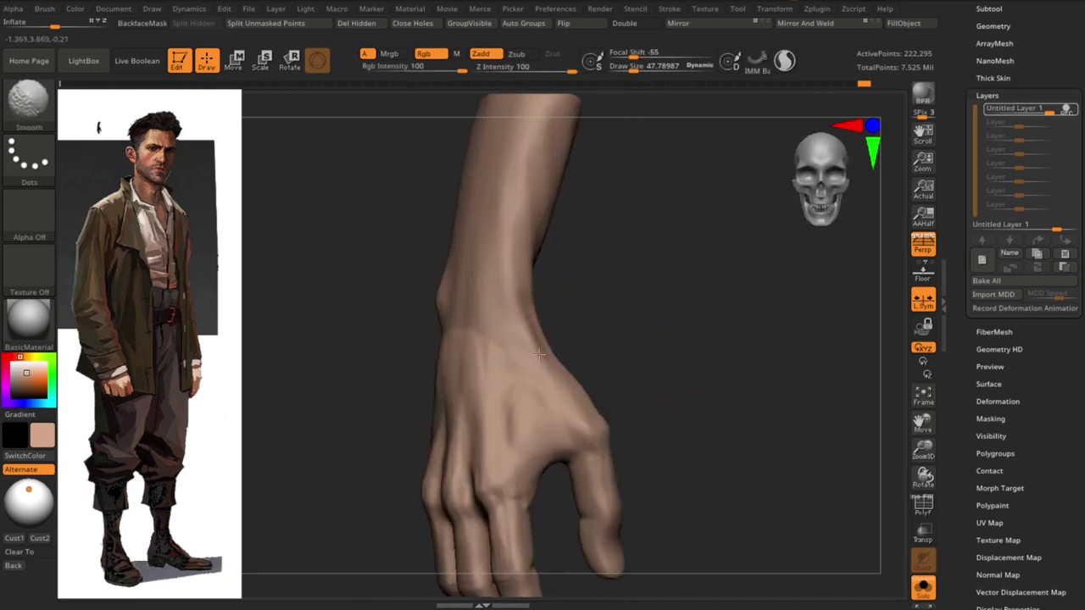
mouse_move(539, 354)
right_down()
mouse_move(685, 381)
mouse_move(452, 339)
right_up()
key(s)
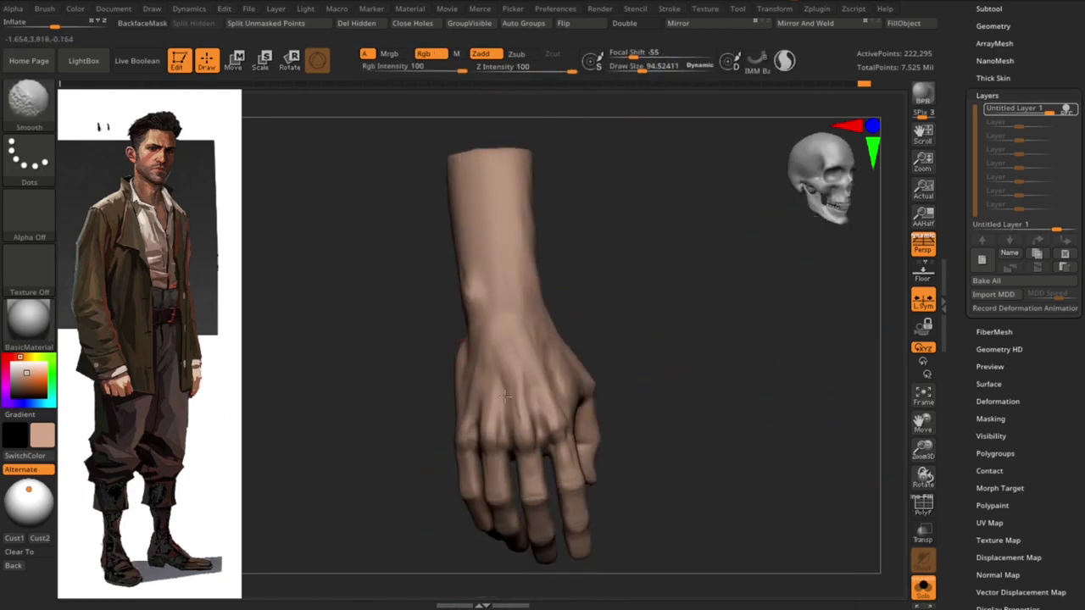
alt+right_drag(505, 395, 490, 311)
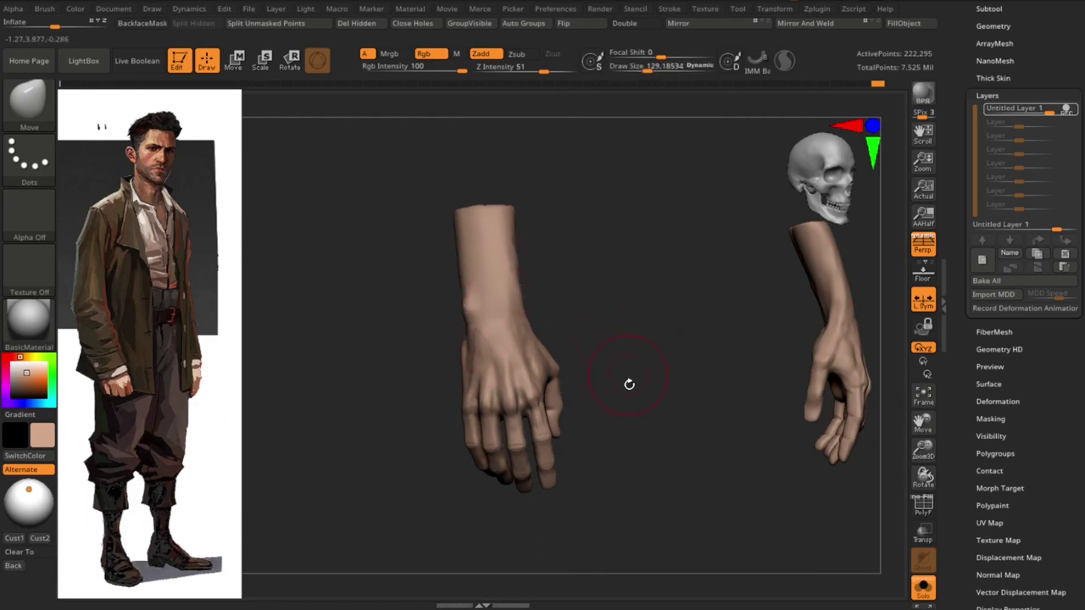
mouse_move(629, 384)
alt+right_down()
mouse_move(572, 382)
mouse_move(641, 315)
mouse_move(492, 322)
mouse_move(512, 369)
alt+right_up()
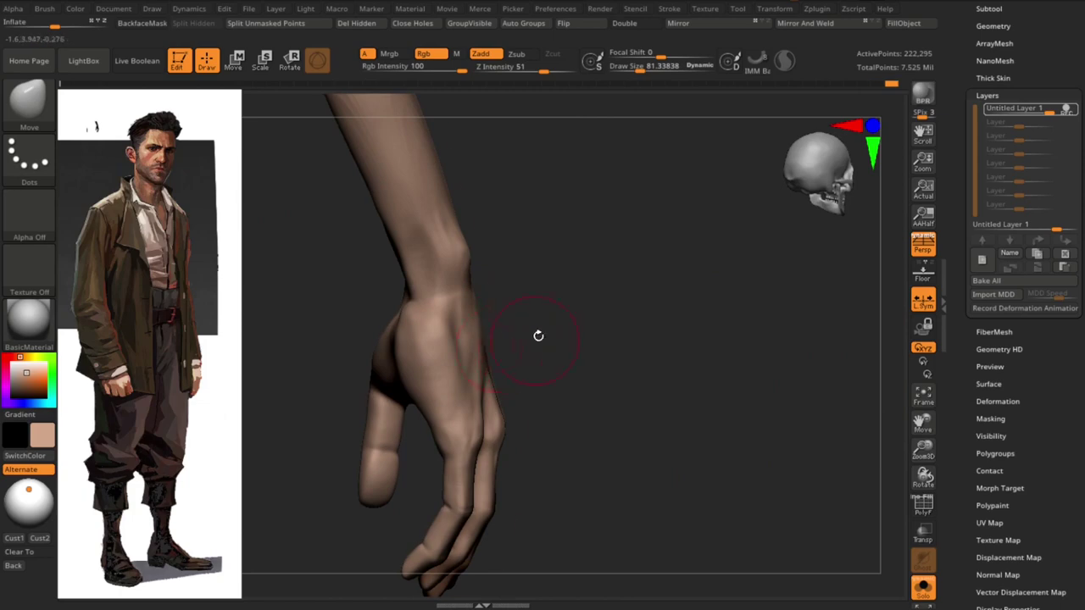
mouse_move(538, 335)
right_down()
mouse_move(441, 315)
mouse_move(492, 384)
mouse_move(489, 313)
mouse_move(475, 316)
mouse_move(509, 314)
mouse_move(477, 315)
mouse_move(489, 356)
right_up()
Orbit and zoom onto the palm to inspect the gaps between the fingers
key(s)
mouse_move(481, 398)
right_down()
mouse_move(571, 418)
mouse_move(550, 399)
right_up()
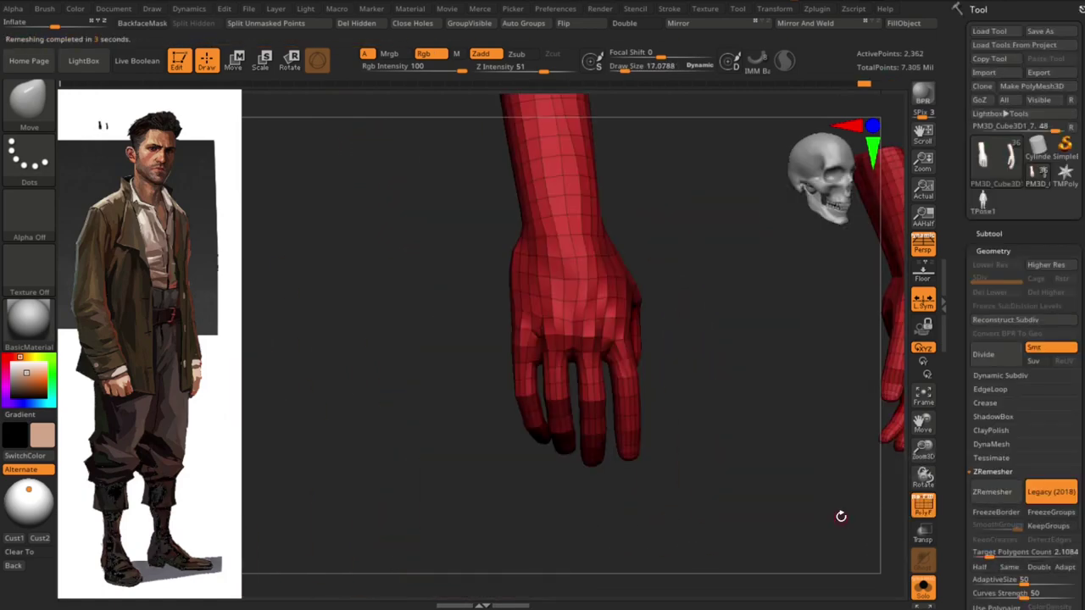
mouse_move(840, 516)
ctrl+right_down()
mouse_move(480, 329)
mouse_move(574, 310)
mouse_move(665, 311)
mouse_move(775, 225)
mouse_move(371, 358)
mouse_move(319, 363)
ctrl+right_up()
key(s)
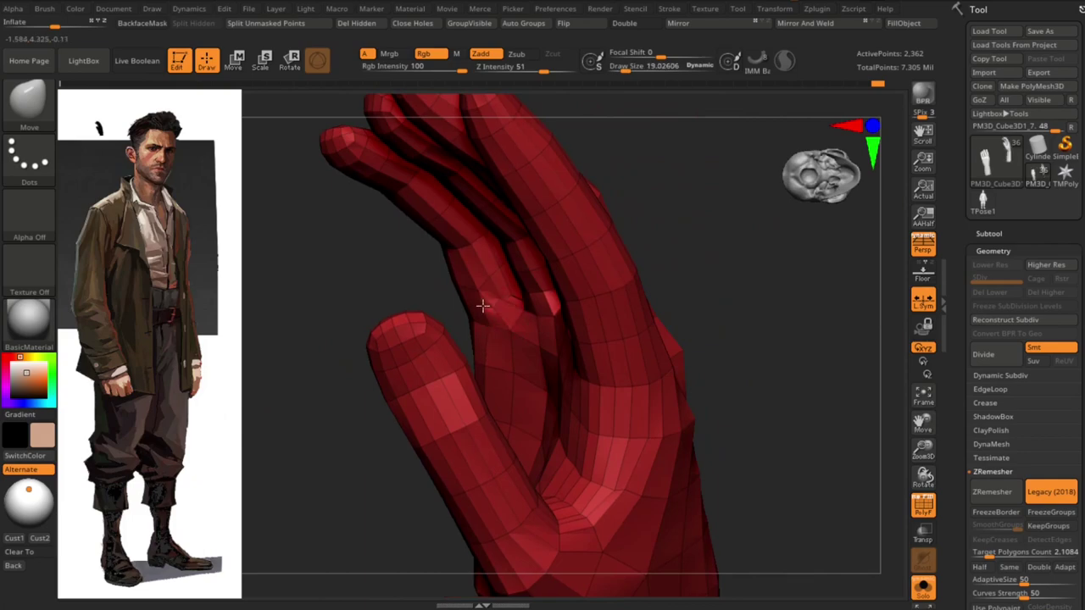
mouse_move(482, 305)
right_down()
mouse_move(525, 296)
mouse_move(533, 317)
mouse_move(622, 317)
right_up()
key(s)
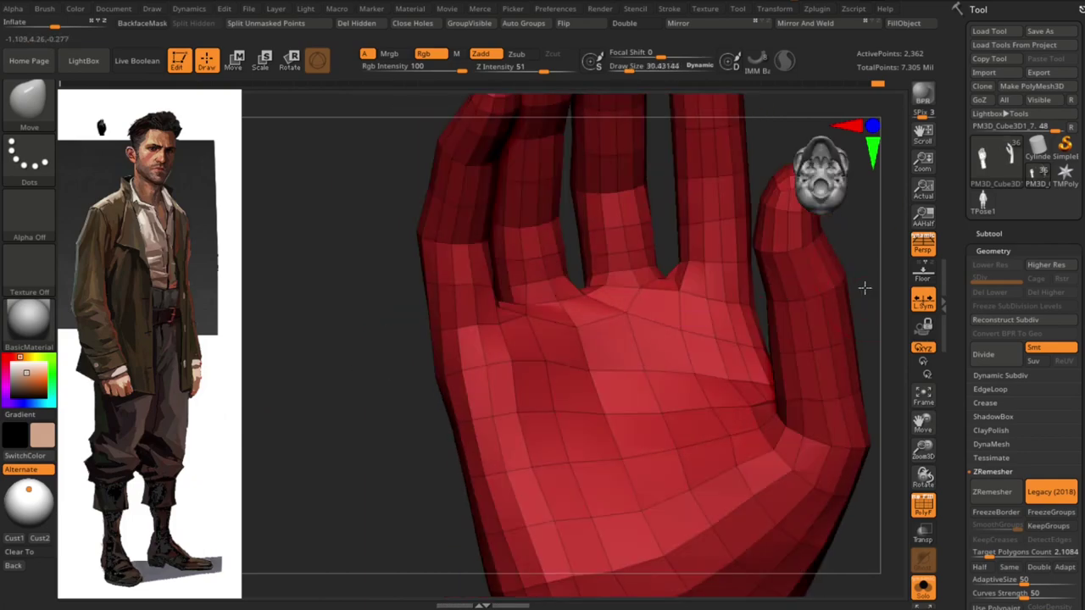
mouse_move(864, 288)
right_down()
mouse_move(661, 307)
mouse_move(862, 356)
mouse_move(793, 356)
mouse_move(639, 249)
mouse_move(477, 302)
mouse_move(513, 332)
right_up()
Switch to ZModeler and apply polygon actions, including delete, at the finger gap
key(b)
key(z)
key(m)
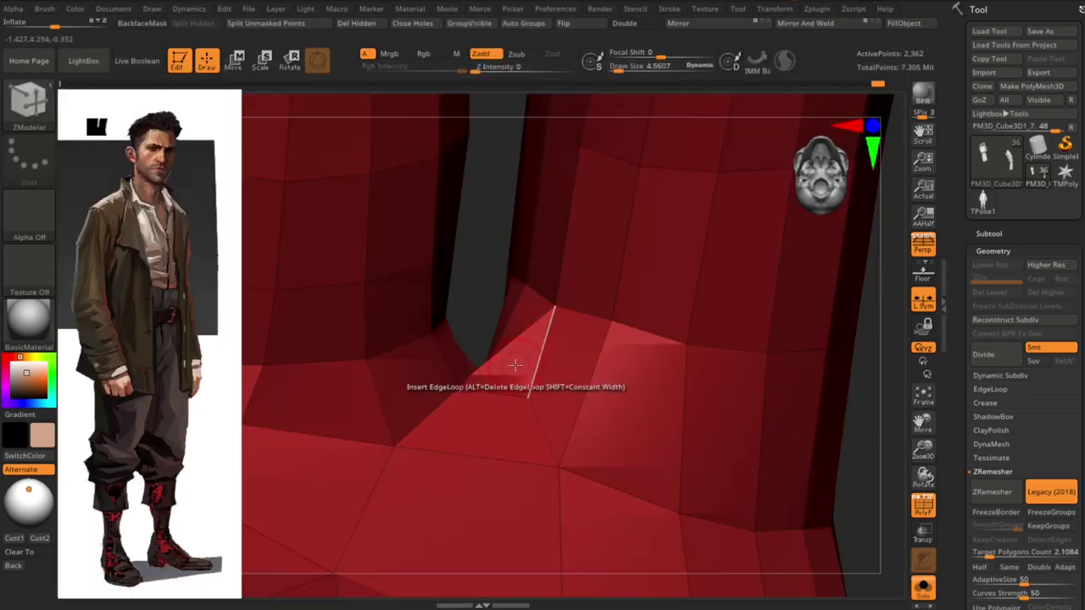
right_drag(861, 400, 509, 347)
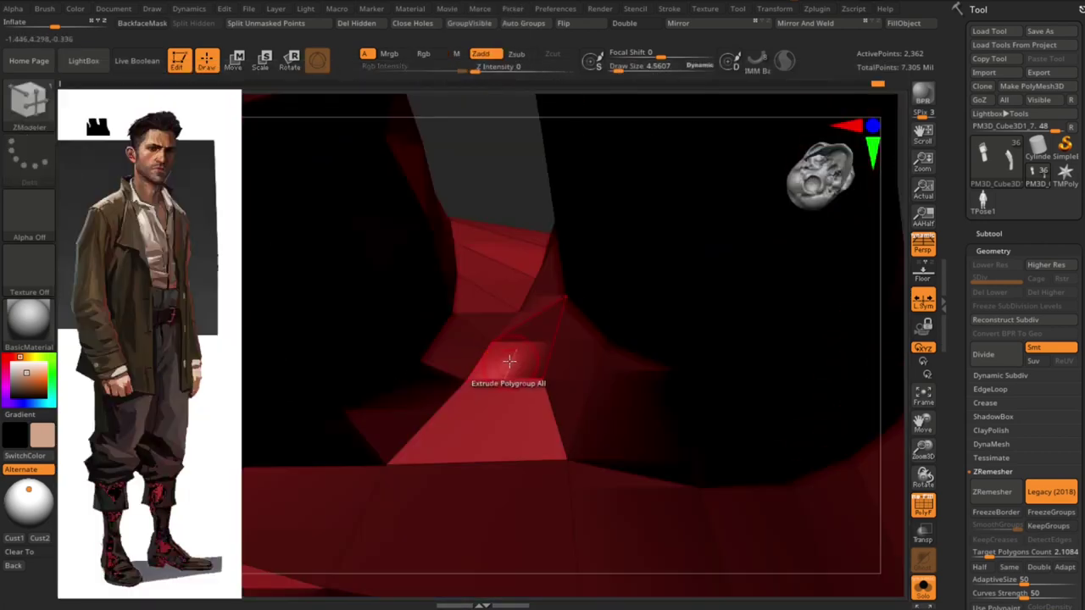
key(space)
click(528, 389)
key(space)
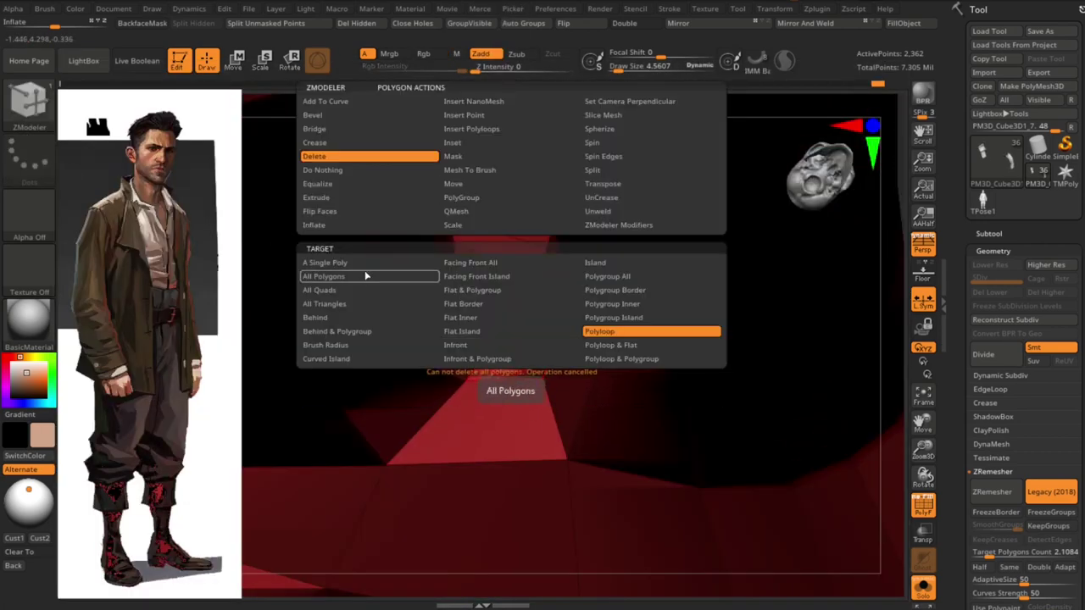
click(653, 329)
mouse_move(690, 332)
mouse_down()
mouse_move(888, 286)
mouse_move(877, 314)
mouse_move(499, 353)
mouse_up()
Pull the webbing faces with the Move brush to narrow the finger gap, then review the hand
key(b)
key(m)
key(v)
mouse_move(916, 374)
mouse_down()
mouse_move(891, 346)
mouse_move(529, 370)
mouse_move(513, 355)
mouse_up()
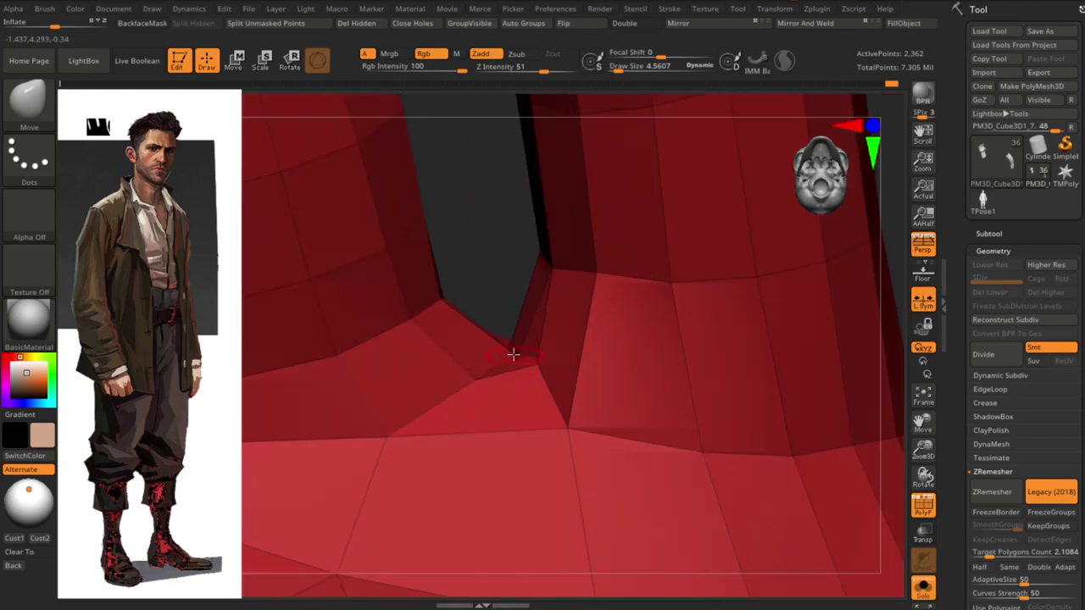
drag(495, 244, 533, 459)
mouse_move(619, 462)
right_down()
mouse_move(670, 395)
mouse_move(642, 314)
mouse_move(514, 201)
mouse_move(723, 245)
mouse_move(504, 375)
right_up()
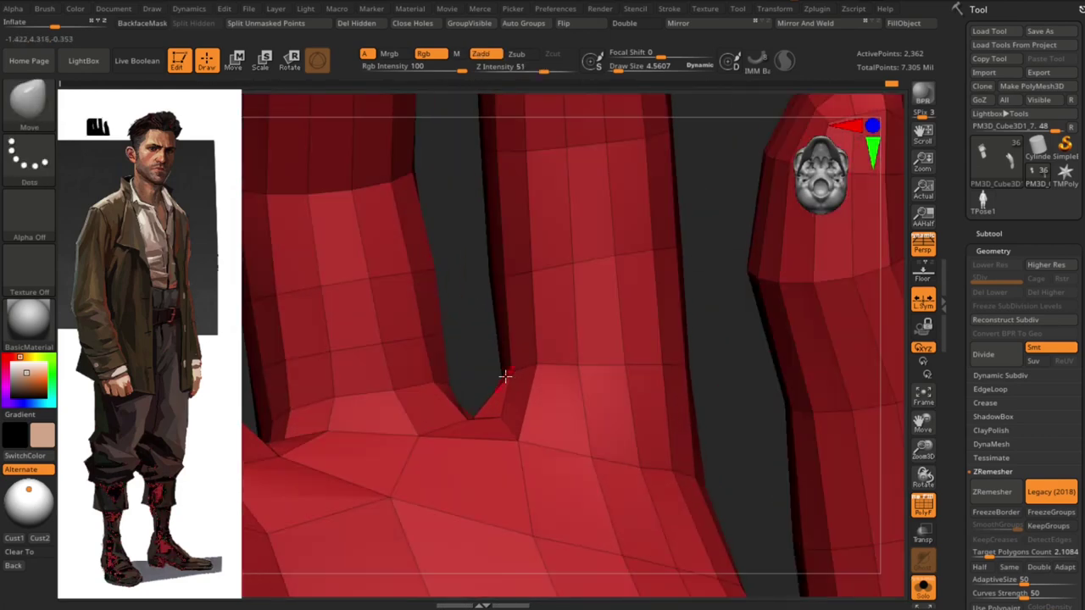
right_drag(627, 520, 674, 389)
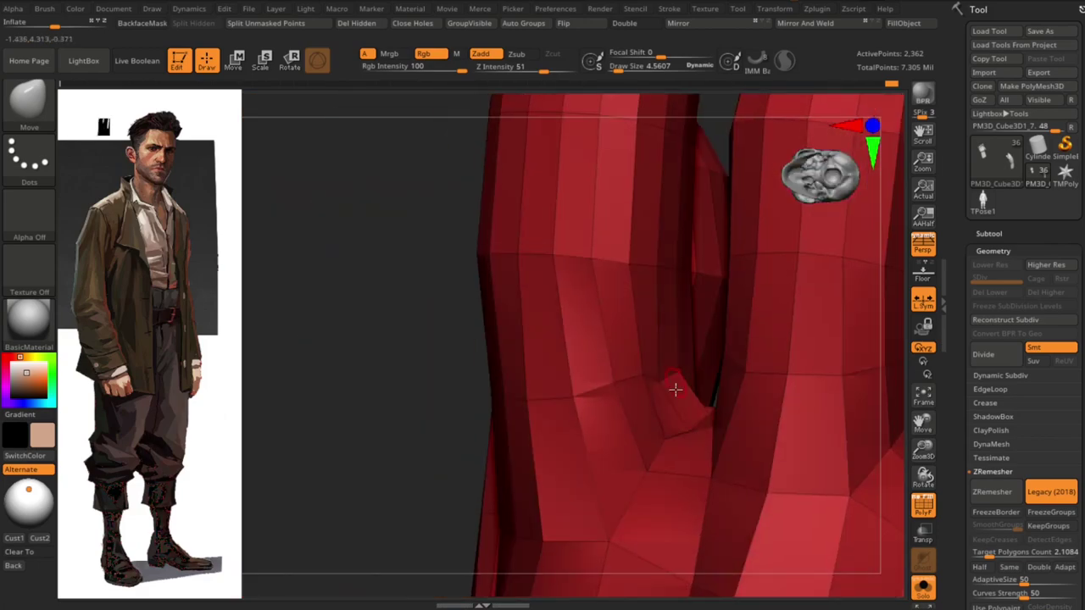
mouse_move(620, 590)
right_down()
mouse_move(377, 363)
mouse_move(621, 437)
right_up()
mouse_move(659, 336)
right_down()
mouse_move(594, 382)
mouse_move(607, 429)
mouse_move(528, 437)
mouse_move(540, 460)
mouse_move(621, 396)
right_up()
mouse_move(633, 352)
right_down()
mouse_move(305, 458)
mouse_move(308, 515)
mouse_move(617, 387)
right_up()
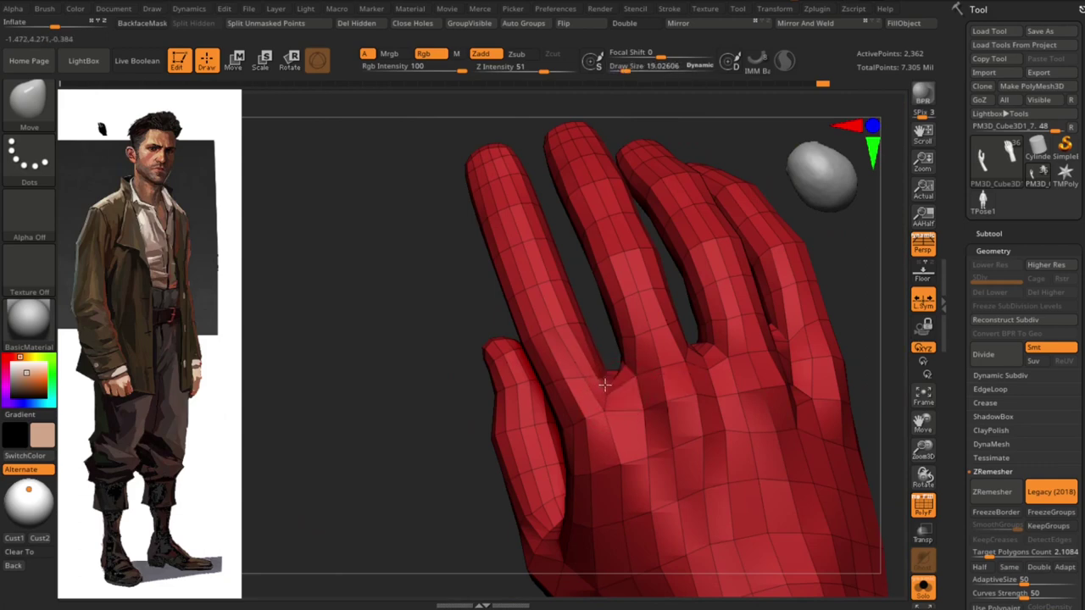
Orbit the shaded hand while enlarging the brush to about 38.6, then 85.6
mouse_move(382, 537)
mouse_down()
mouse_move(751, 426)
mouse_move(764, 409)
mouse_move(644, 329)
mouse_up()
key(s)
mouse_move(729, 392)
mouse_down()
mouse_move(399, 344)
mouse_move(432, 343)
mouse_up()
mouse_move(645, 399)
mouse_down()
mouse_move(632, 427)
mouse_move(625, 380)
mouse_move(738, 417)
mouse_move(741, 393)
mouse_move(732, 412)
mouse_move(727, 392)
mouse_move(735, 425)
mouse_move(722, 277)
mouse_move(678, 281)
mouse_move(673, 328)
mouse_move(721, 311)
mouse_up()
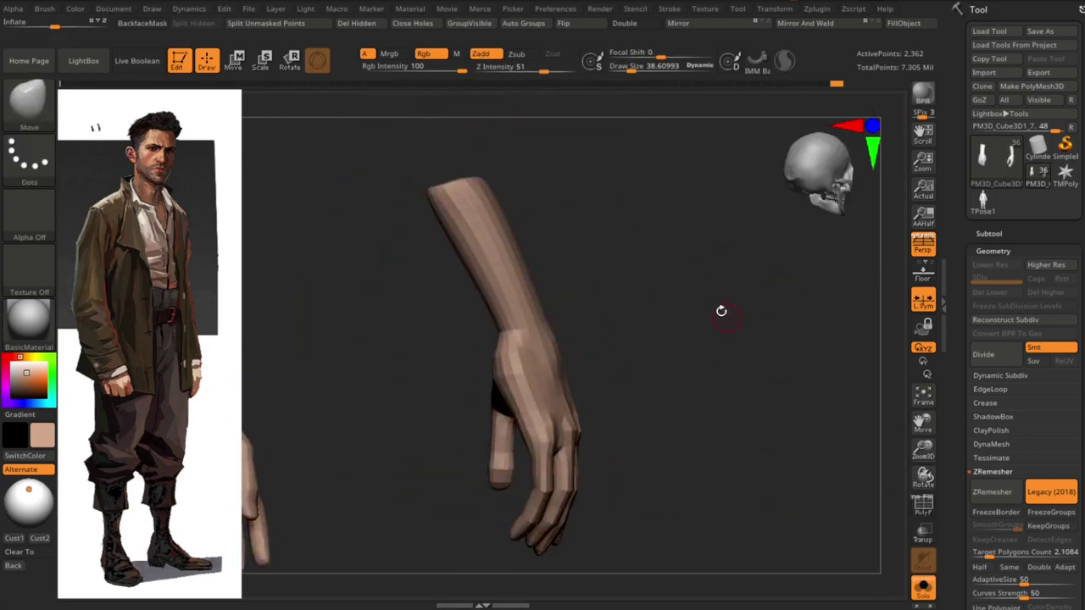
drag(478, 169, 509, 254)
key(s)
drag(627, 258, 610, 258)
mouse_move(644, 280)
mouse_down()
mouse_move(455, 344)
mouse_move(709, 315)
mouse_move(654, 285)
mouse_move(695, 305)
mouse_up()
mouse_move(650, 336)
mouse_down()
mouse_move(494, 346)
mouse_move(725, 395)
mouse_move(582, 363)
mouse_up()
Switch to ClayBuildup, reframe the hand, then return to the Move brush
key(b)
key(c)
key(b)
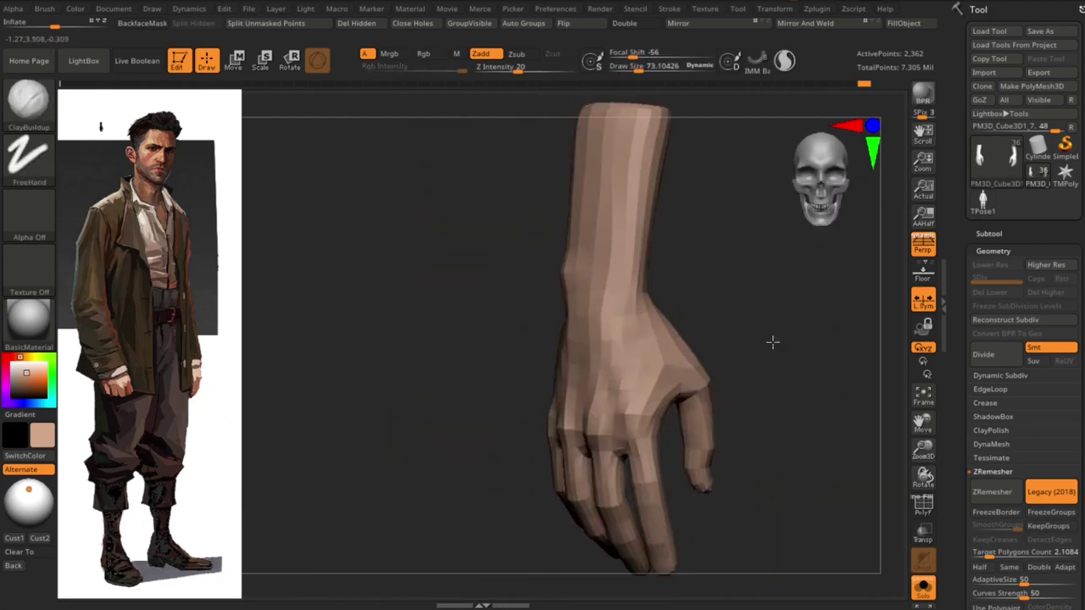
mouse_move(773, 342)
mouse_down()
mouse_move(543, 353)
mouse_move(601, 344)
mouse_up()
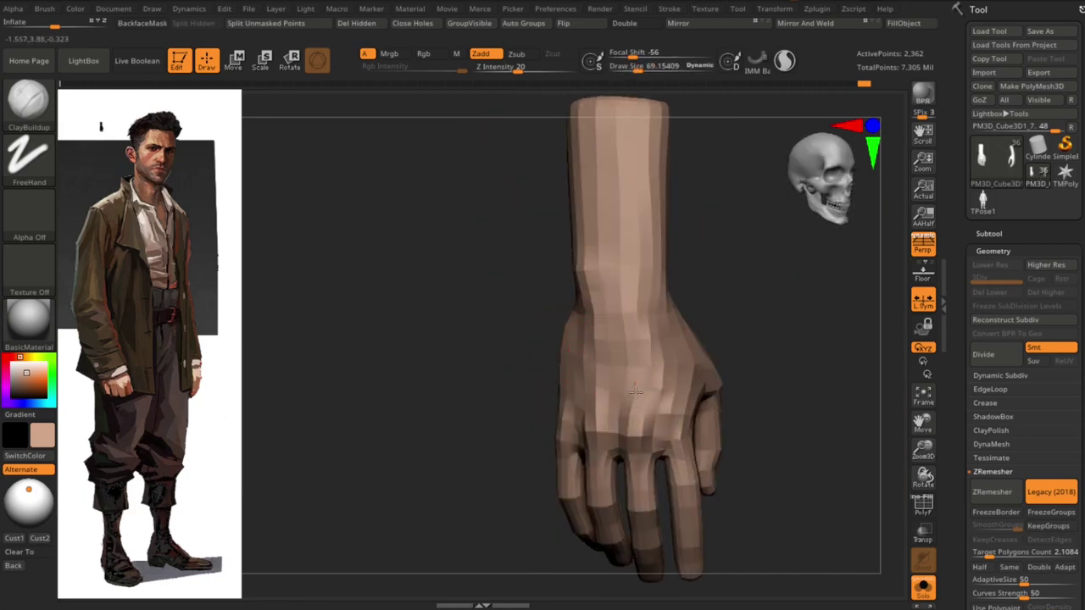
mouse_move(635, 391)
alt+mouse_down()
mouse_move(615, 321)
mouse_move(585, 331)
mouse_move(571, 339)
mouse_move(624, 371)
mouse_move(517, 460)
mouse_move(836, 359)
mouse_move(709, 431)
mouse_move(520, 397)
mouse_move(581, 395)
mouse_move(450, 375)
mouse_move(509, 444)
mouse_move(320, 436)
alt+mouse_up()
key(b)
key(m)
key(v)
Set the brush to about 58, check the hand's back, side and thumb, then show the whole character
mouse_move(441, 345)
mouse_down()
mouse_move(441, 311)
mouse_move(537, 329)
mouse_move(470, 377)
mouse_move(483, 378)
mouse_move(468, 416)
mouse_up()
key(s)
drag(468, 415, 497, 422)
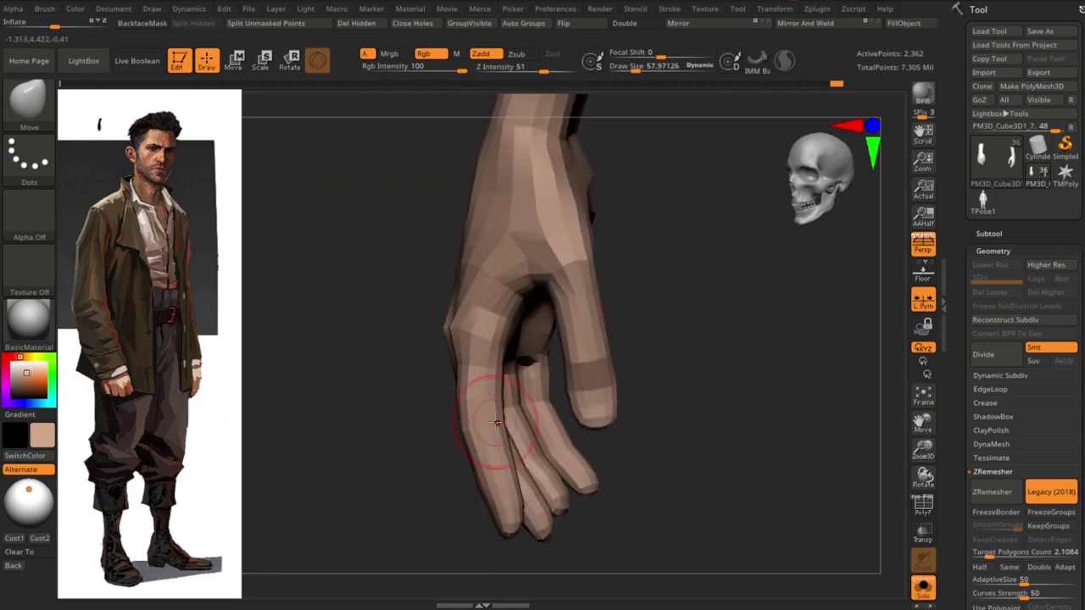
mouse_move(509, 477)
mouse_down()
mouse_move(562, 497)
mouse_move(477, 545)
mouse_move(472, 442)
mouse_move(477, 465)
mouse_move(526, 475)
mouse_move(463, 516)
mouse_move(426, 515)
mouse_move(663, 327)
mouse_move(649, 441)
mouse_move(690, 382)
mouse_move(736, 349)
mouse_move(567, 284)
mouse_move(558, 255)
mouse_up()
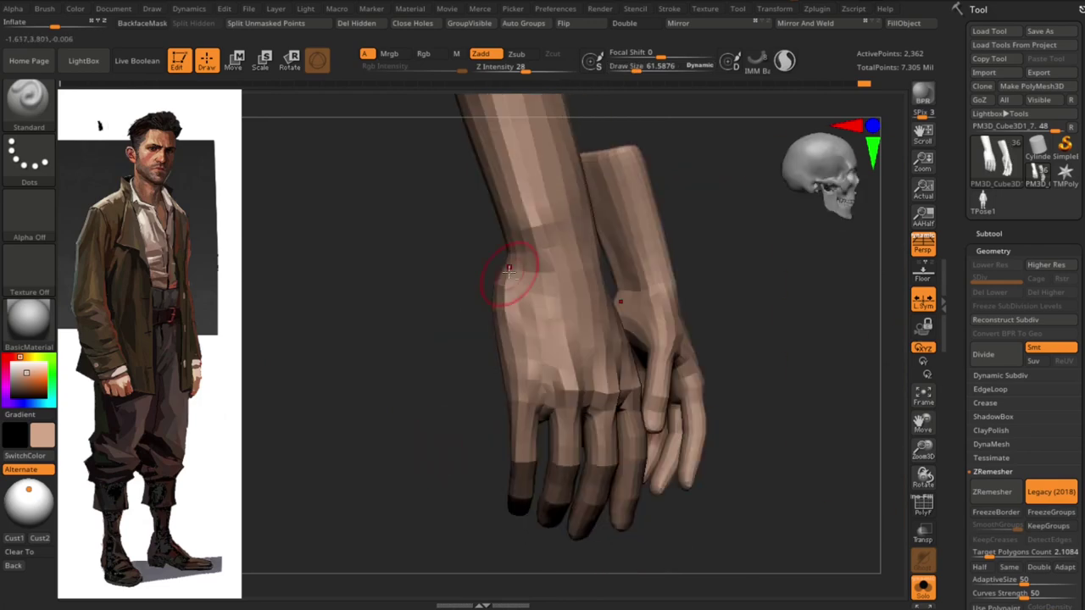
drag(460, 409, 531, 315)
mouse_move(678, 310)
mouse_down()
mouse_move(697, 311)
mouse_move(712, 291)
mouse_move(694, 287)
mouse_up()
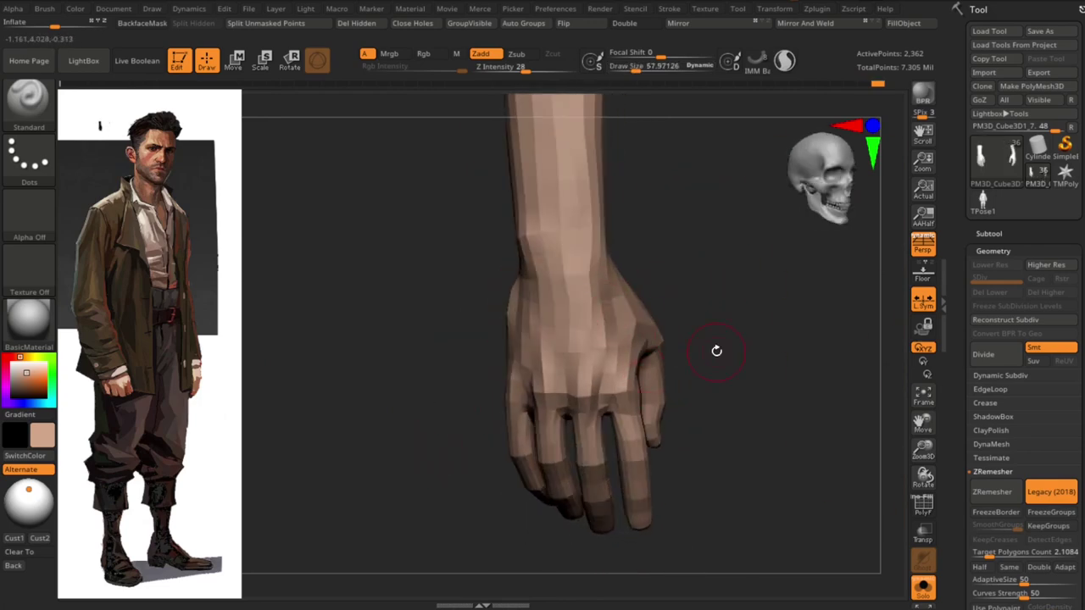
drag(716, 350, 615, 251)
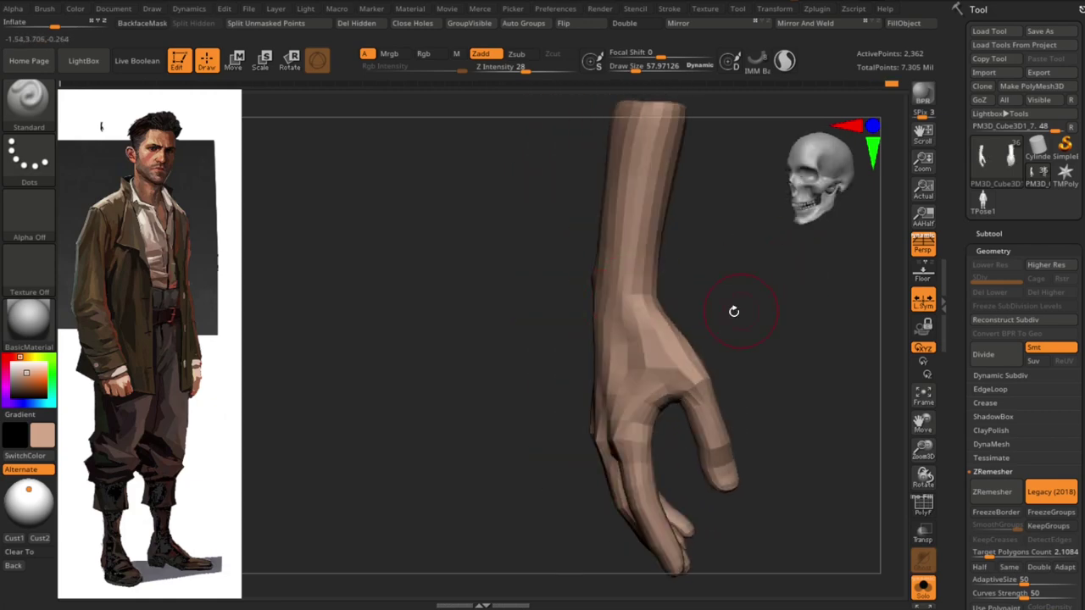
mouse_move(734, 311)
mouse_down()
mouse_move(676, 322)
mouse_move(569, 290)
mouse_move(579, 301)
mouse_up()
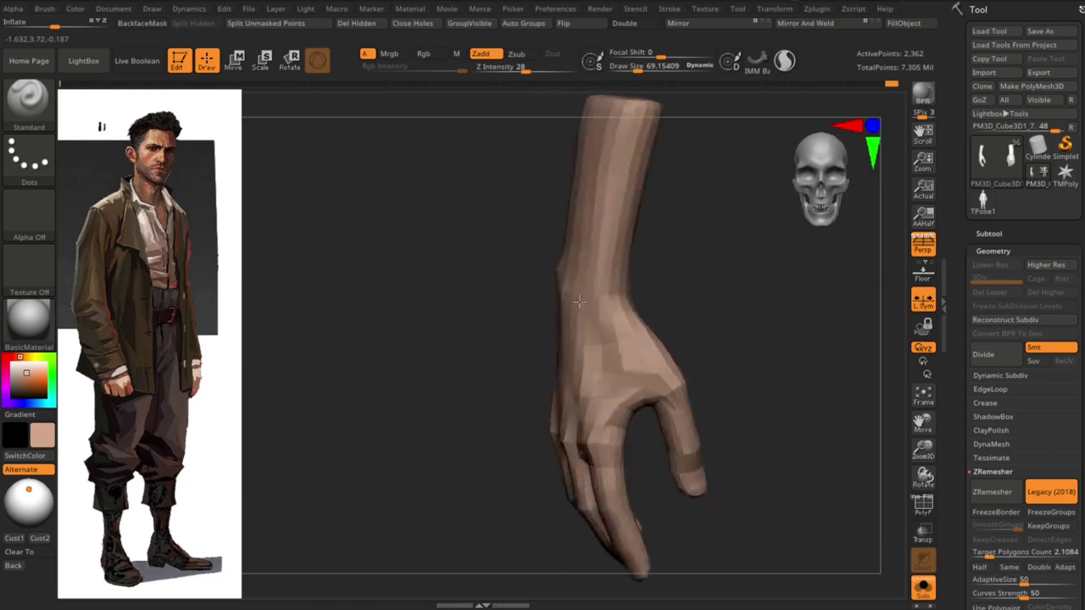
key(shift+ctrl+s)
Orbit to a front view of the character's hands in transform mode, then return to Draw mode with Q
key(w)
drag(390, 447, 646, 284)
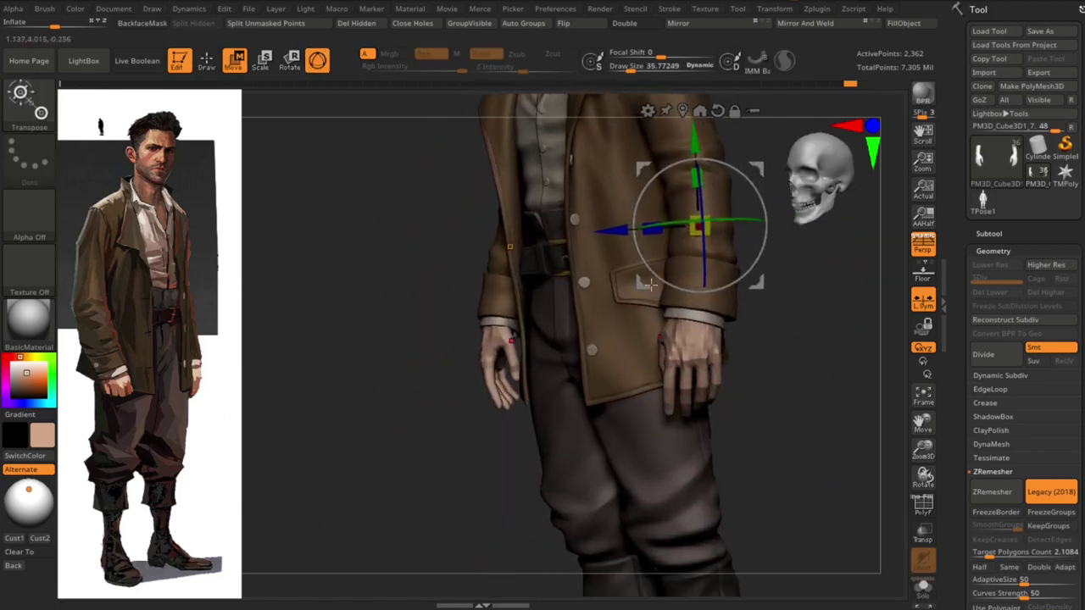
mouse_move(763, 339)
alt+mouse_down()
mouse_move(812, 390)
mouse_move(758, 262)
mouse_move(692, 175)
alt+mouse_up()
mouse_move(780, 348)
mouse_down()
mouse_move(789, 359)
mouse_move(761, 388)
mouse_move(780, 354)
mouse_up()
key(q)
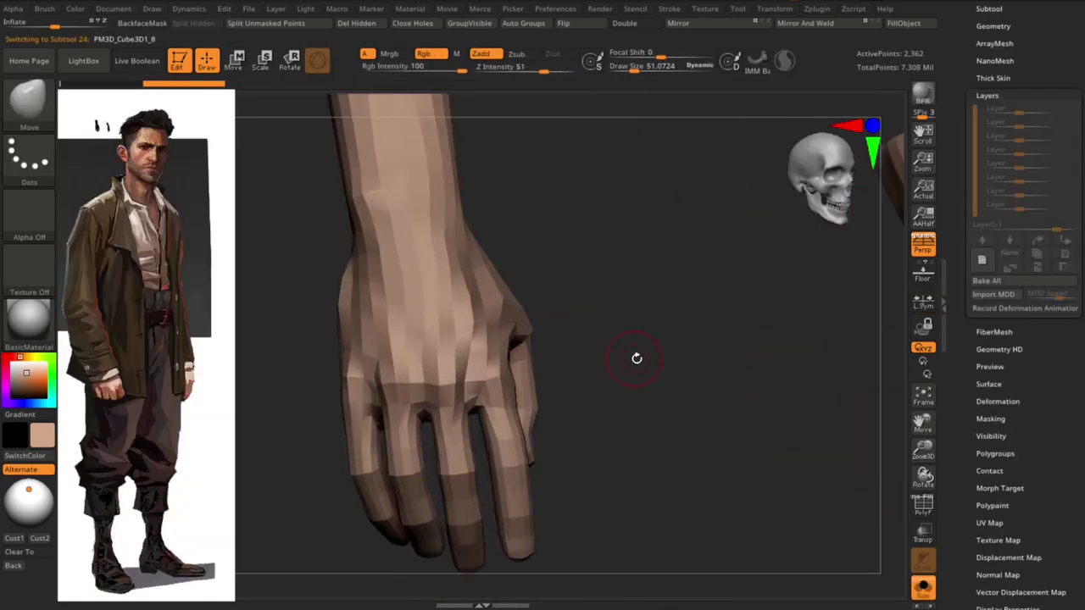
mouse_move(635, 344)
mouse_down()
mouse_move(644, 370)
mouse_move(577, 327)
mouse_move(555, 339)
mouse_up()
drag(623, 363, 652, 363)
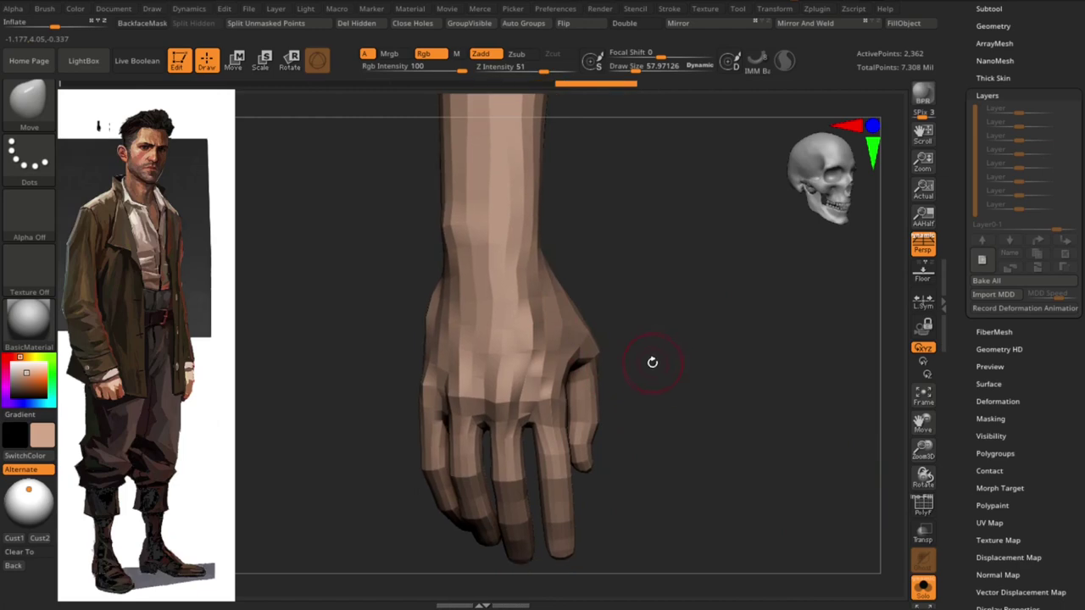
drag(562, 361, 593, 381)
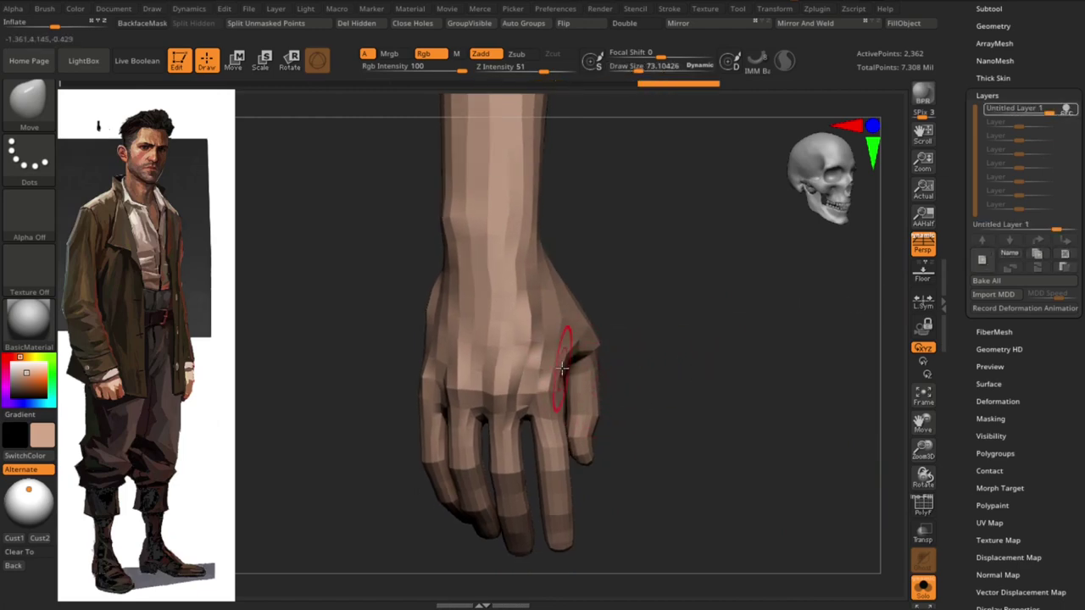
drag(593, 331, 681, 353)
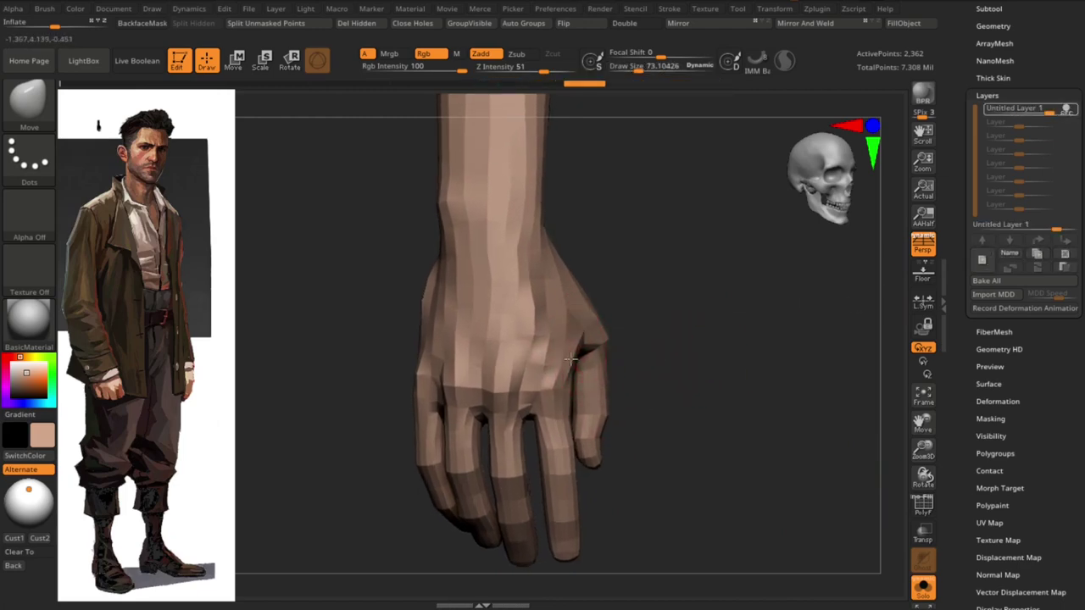
drag(692, 432, 689, 426)
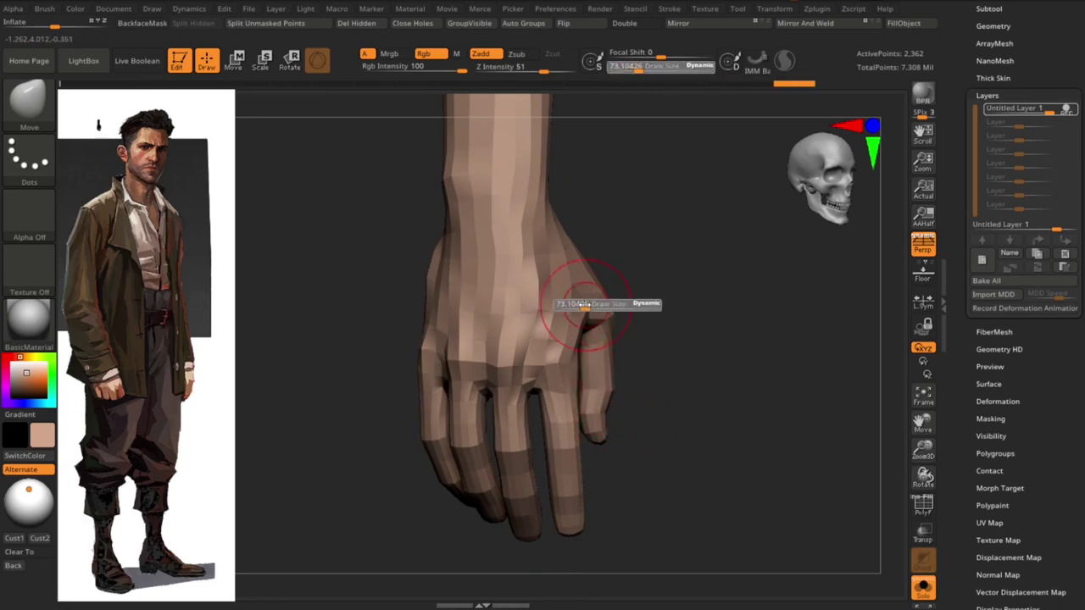
mouse_move(623, 237)
mouse_down()
mouse_move(616, 203)
mouse_move(612, 225)
mouse_up()
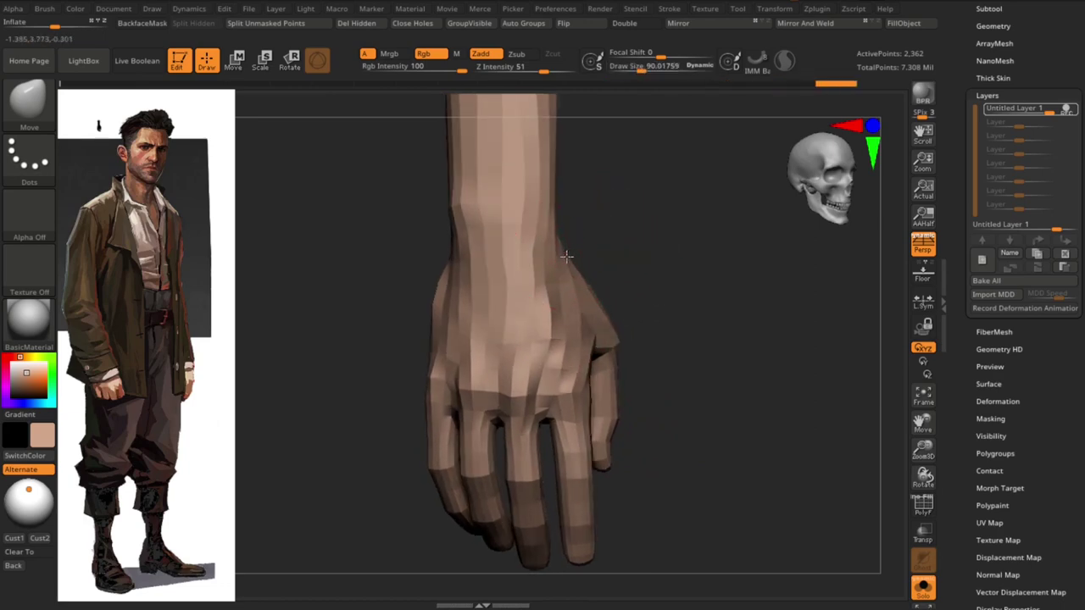
drag(640, 334, 692, 343)
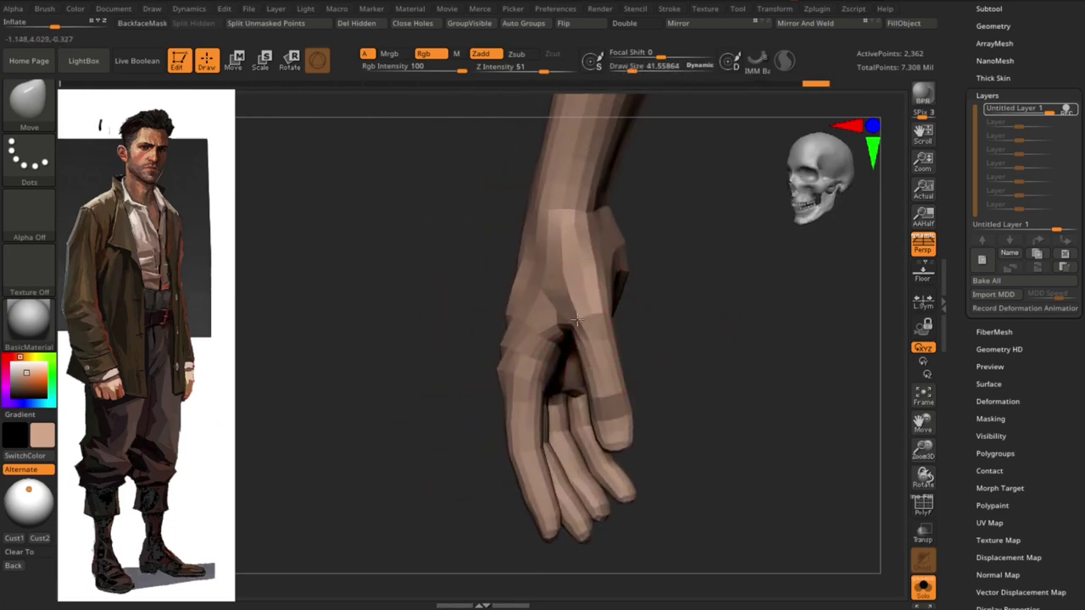
mouse_move(634, 437)
mouse_down()
mouse_move(528, 412)
mouse_move(649, 448)
mouse_move(662, 434)
mouse_move(653, 363)
mouse_move(658, 376)
mouse_up()
mouse_move(568, 404)
mouse_down()
mouse_move(697, 395)
mouse_move(695, 367)
mouse_move(726, 376)
mouse_move(620, 375)
mouse_move(599, 363)
mouse_move(879, 370)
mouse_move(845, 395)
mouse_move(890, 383)
mouse_move(760, 299)
mouse_move(679, 360)
mouse_up()
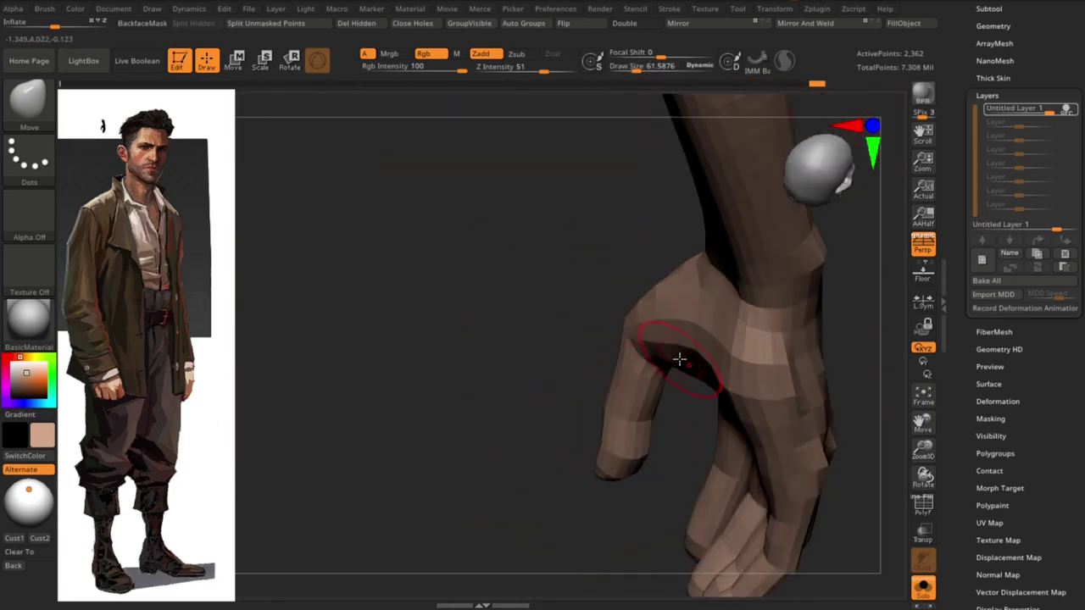
mouse_move(579, 418)
mouse_down()
mouse_move(763, 368)
mouse_move(584, 213)
mouse_move(593, 254)
mouse_move(693, 270)
mouse_move(657, 443)
mouse_move(684, 398)
mouse_up()
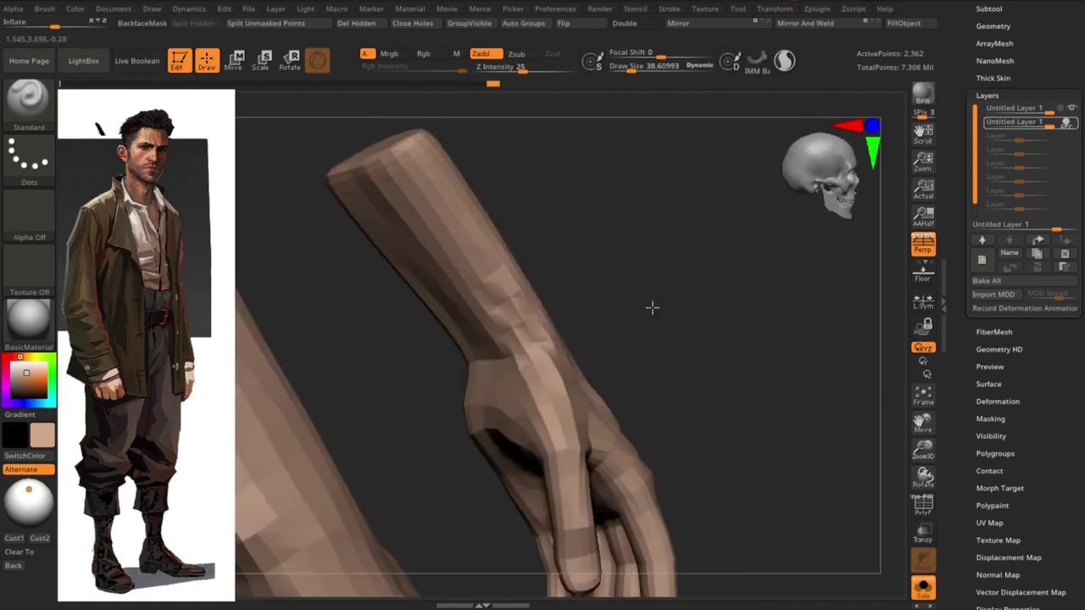
drag(637, 330, 621, 326)
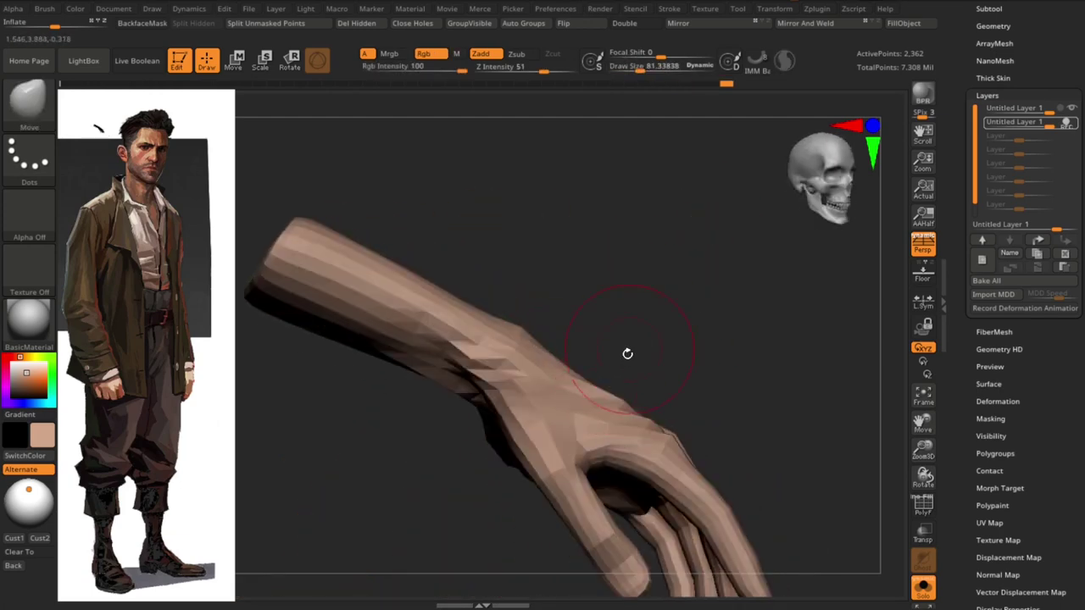
drag(567, 308, 453, 311)
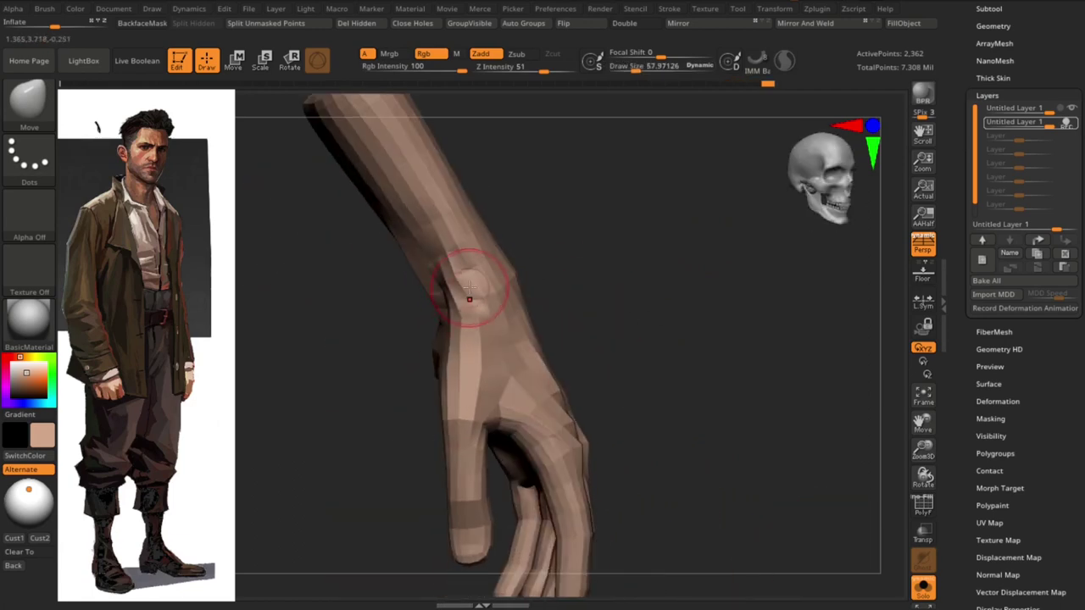
drag(471, 363, 644, 348)
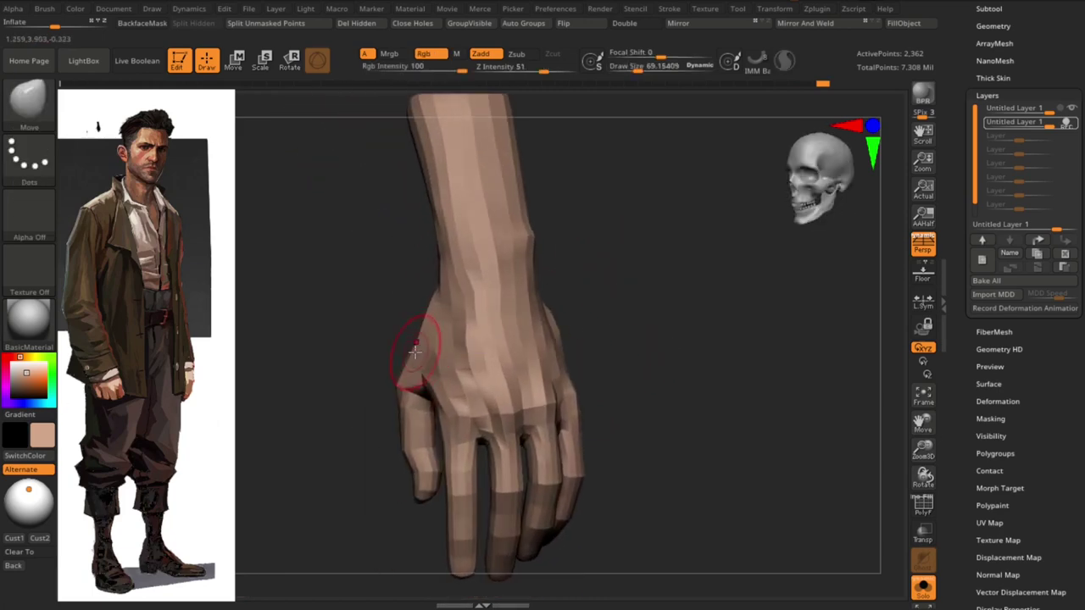
mouse_move(415, 350)
mouse_down()
mouse_move(376, 387)
mouse_move(396, 328)
mouse_move(358, 388)
mouse_move(675, 296)
mouse_up()
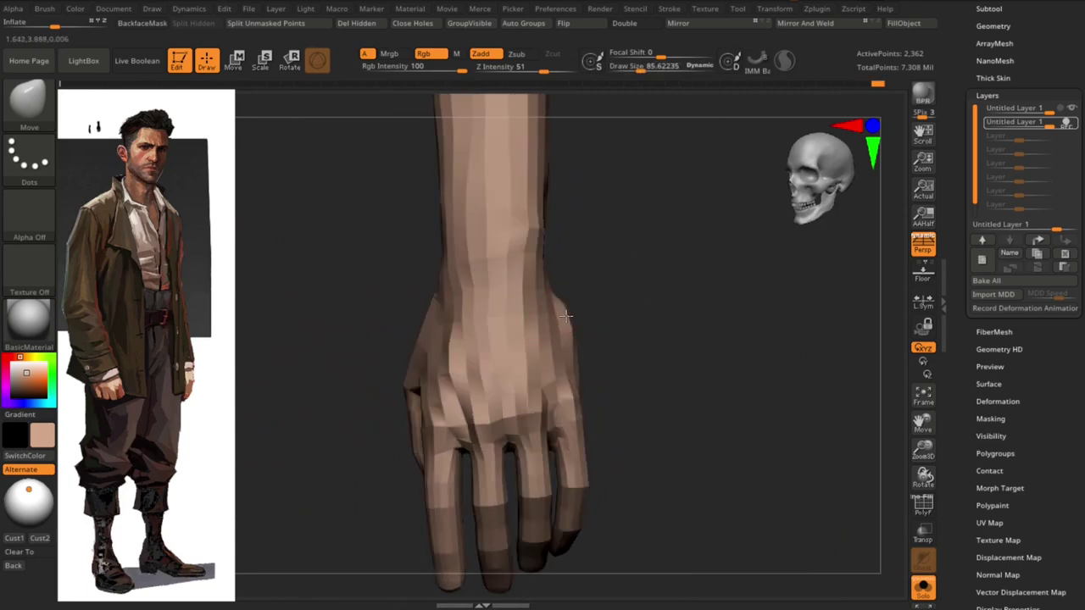
drag(623, 355, 603, 347)
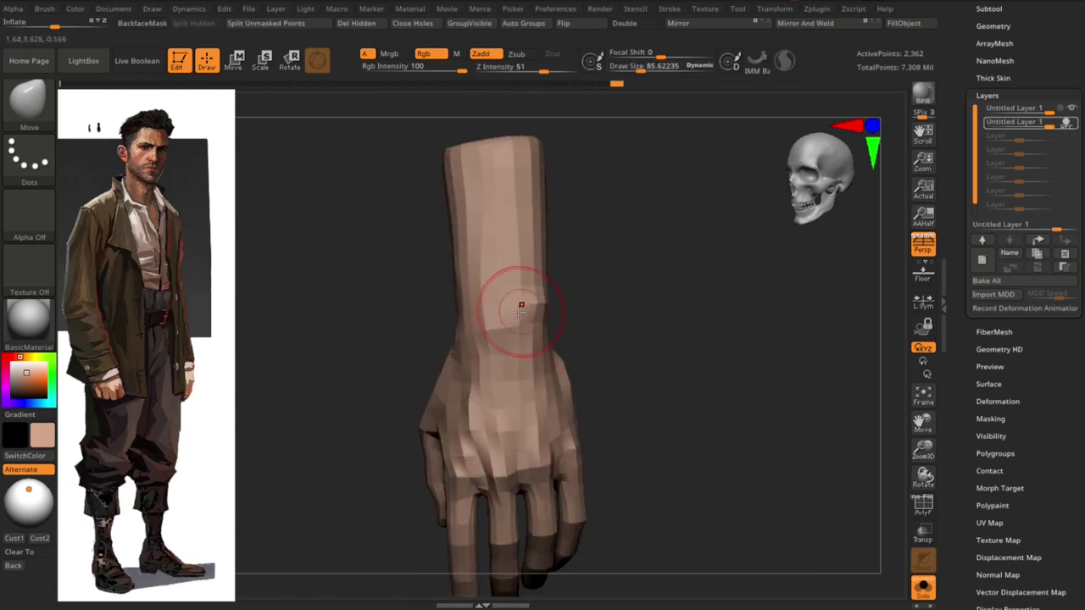
mouse_move(521, 305)
mouse_down()
mouse_move(533, 319)
mouse_move(472, 354)
mouse_move(517, 352)
mouse_up()
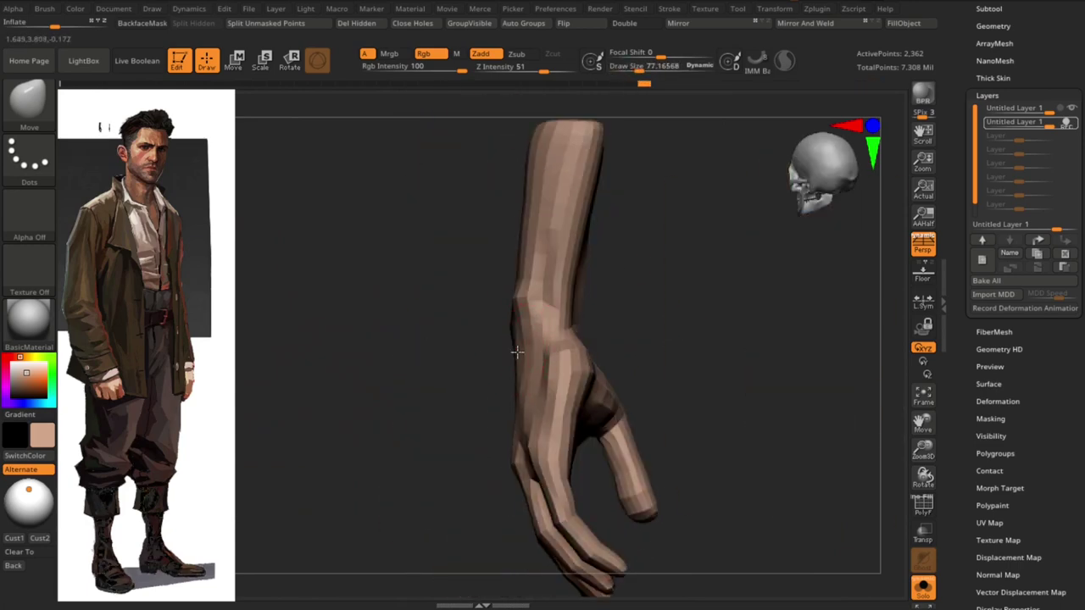
mouse_move(477, 393)
mouse_down()
mouse_move(506, 356)
mouse_move(492, 387)
mouse_up()
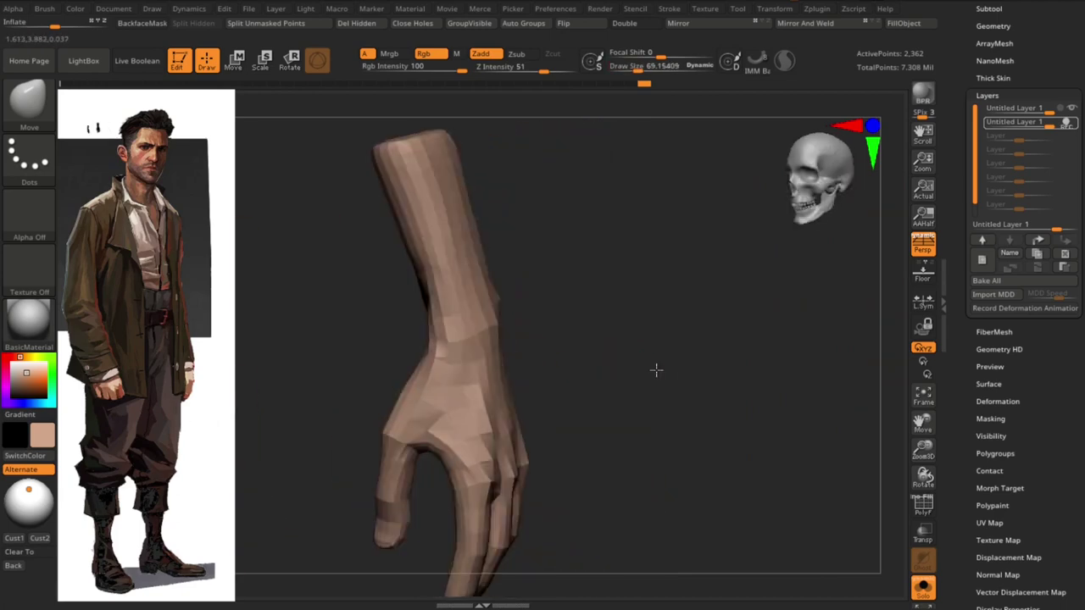
mouse_move(656, 369)
mouse_down()
mouse_move(509, 315)
mouse_move(551, 342)
mouse_up()
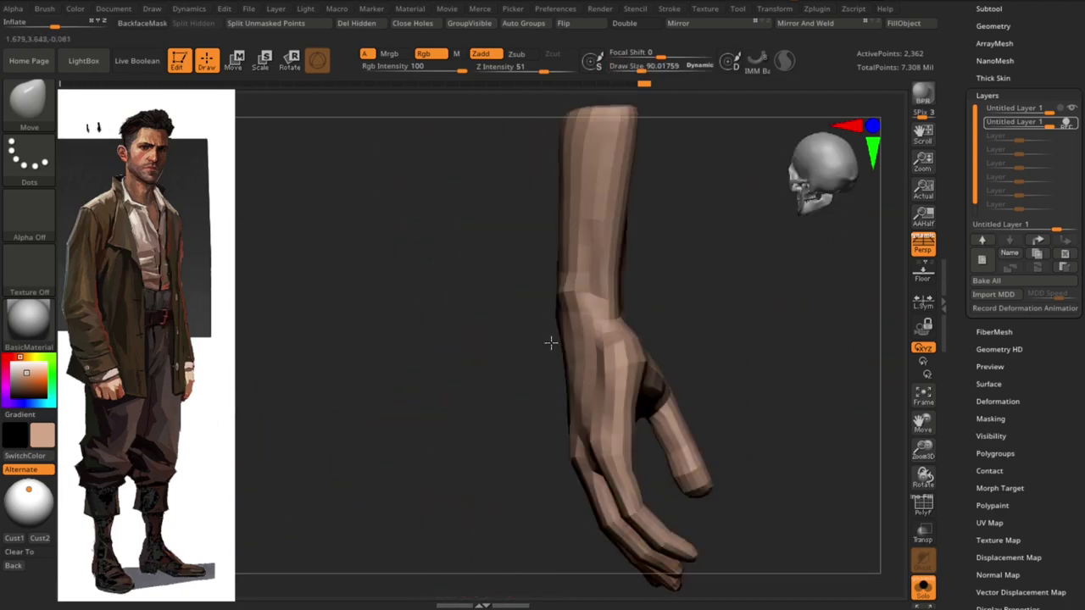
drag(566, 302, 485, 327)
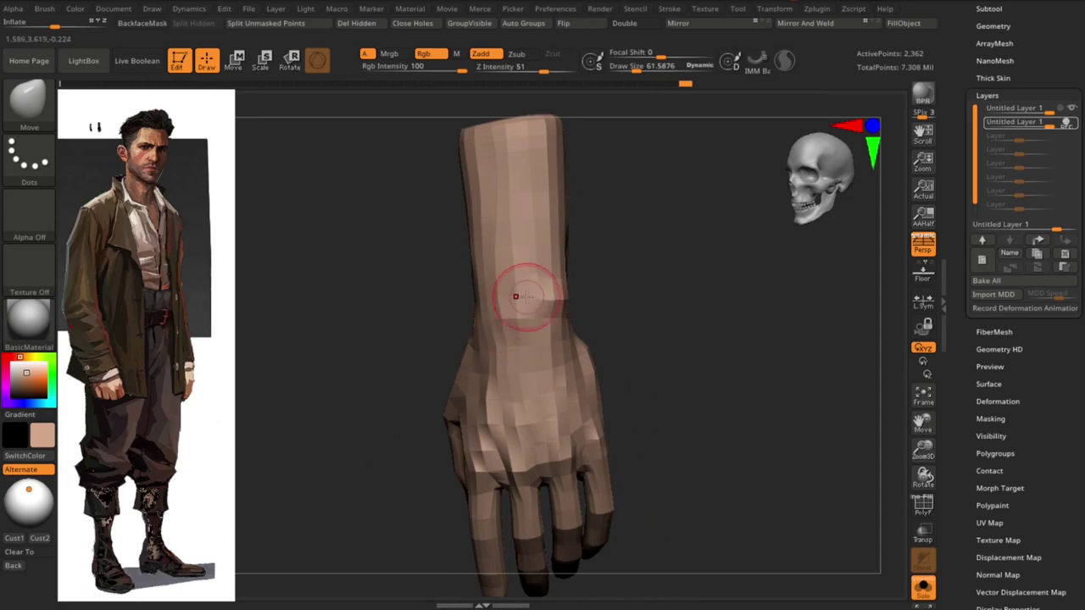
mouse_move(631, 323)
mouse_down()
mouse_move(667, 314)
mouse_move(425, 371)
mouse_move(705, 378)
mouse_move(789, 395)
mouse_up()
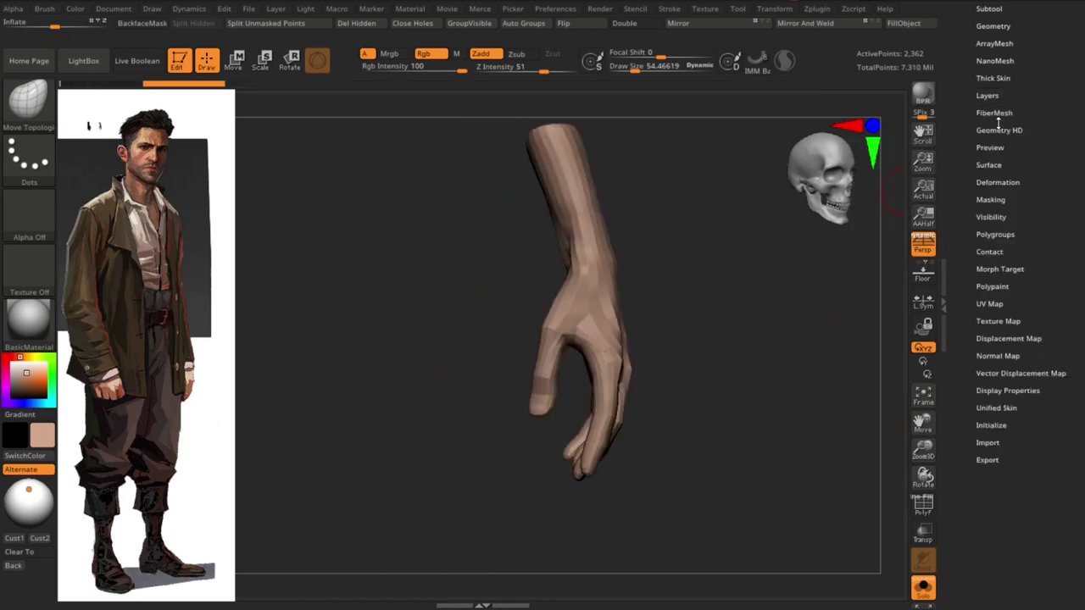
Drag the fingers downward with the Move brush, shrink the brush, and check the hand's back
key(s)
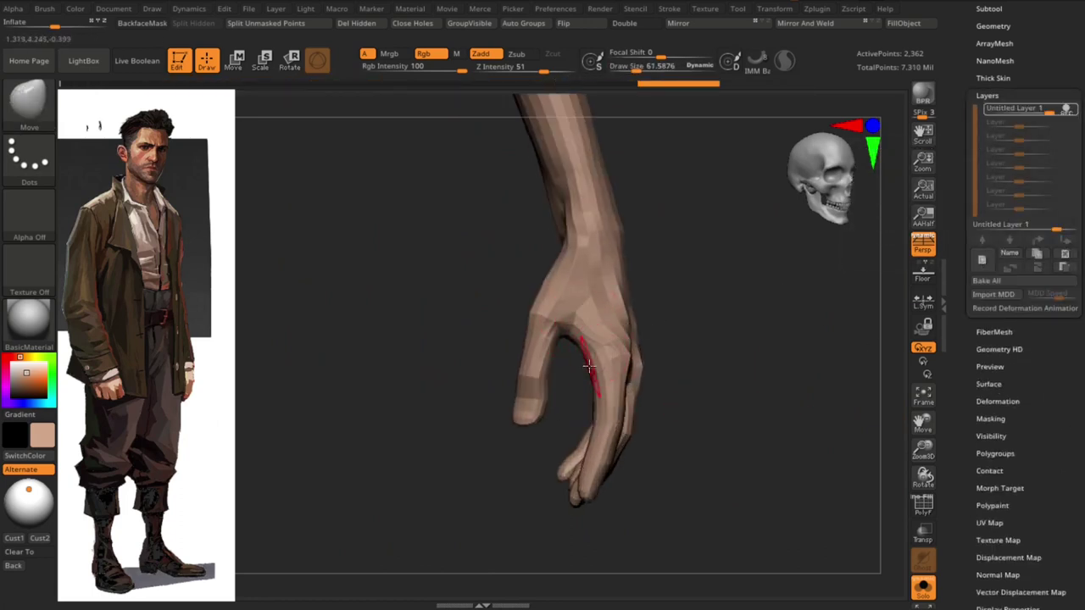
drag(587, 367, 599, 379)
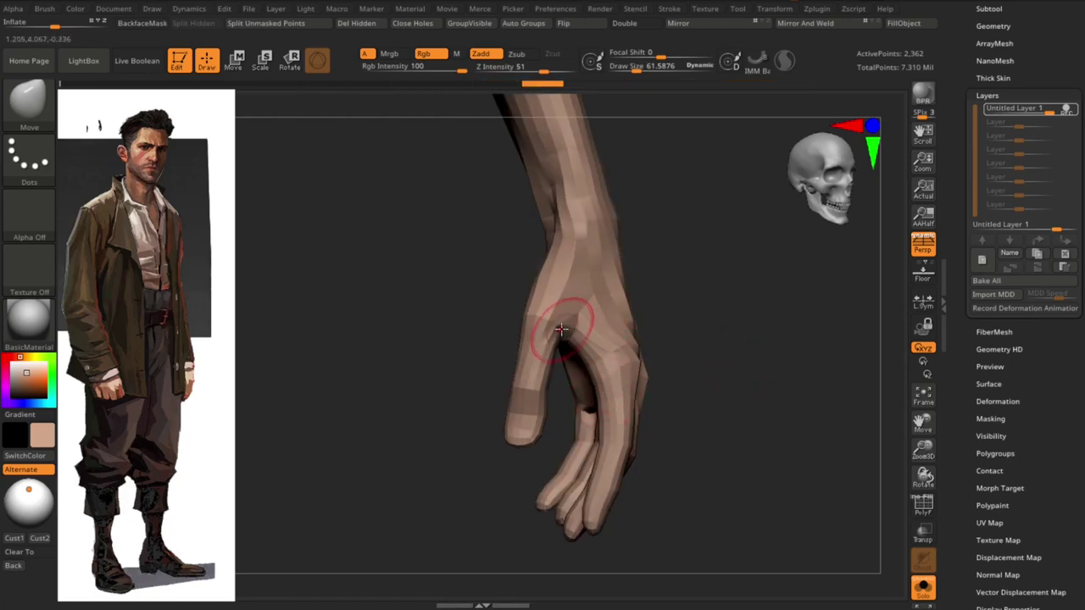
mouse_move(559, 335)
right_down()
mouse_move(599, 339)
mouse_move(690, 299)
right_up()
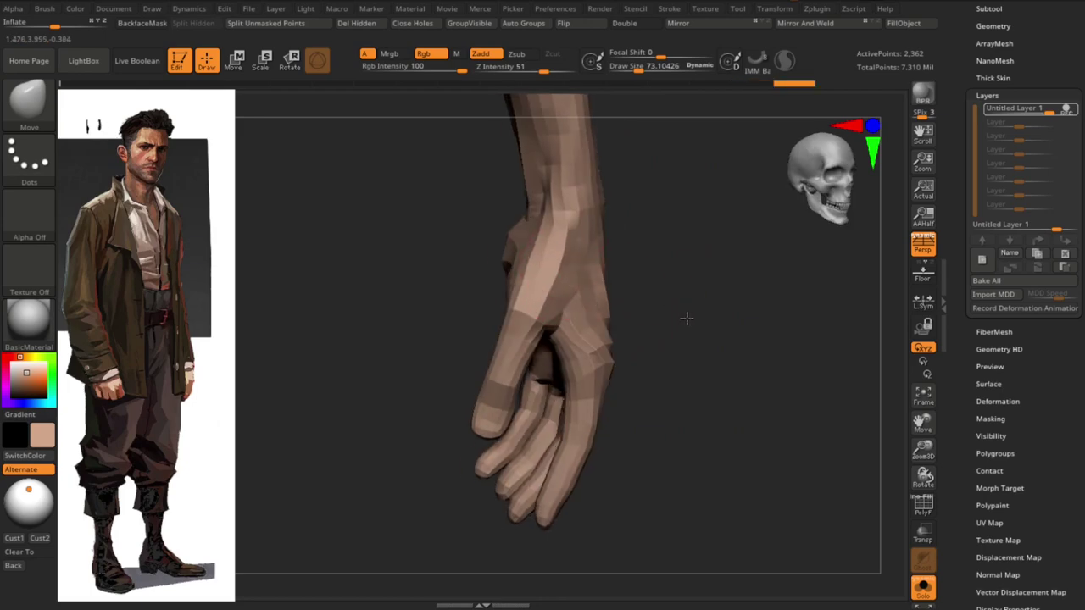
key(bracketleft)
mouse_move(499, 434)
right_down()
mouse_move(695, 322)
mouse_move(546, 321)
mouse_move(450, 343)
mouse_move(406, 411)
mouse_move(490, 363)
right_up()
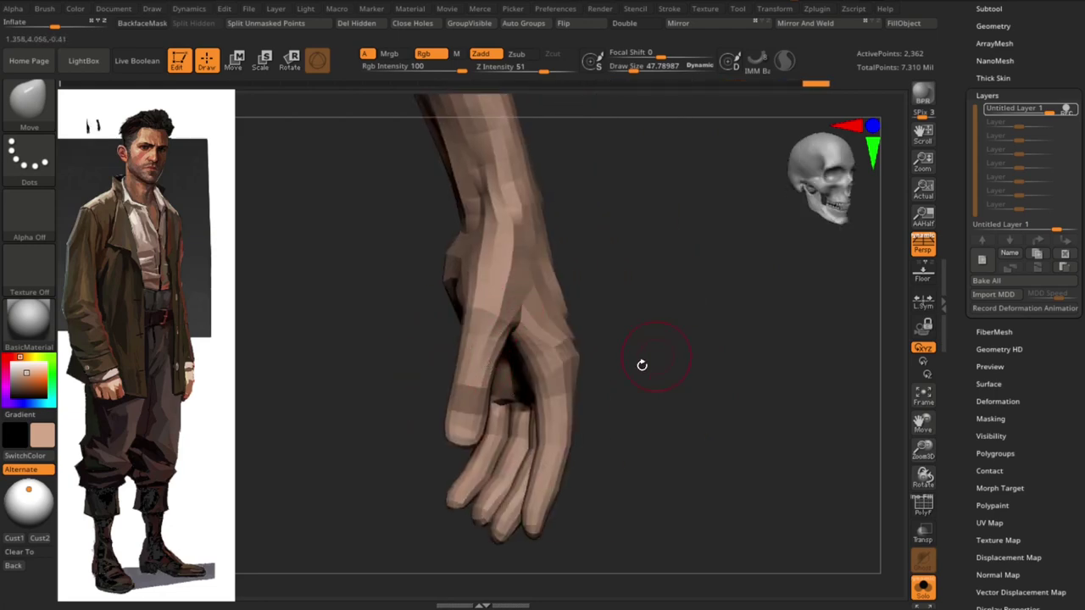
right_drag(641, 365, 527, 349)
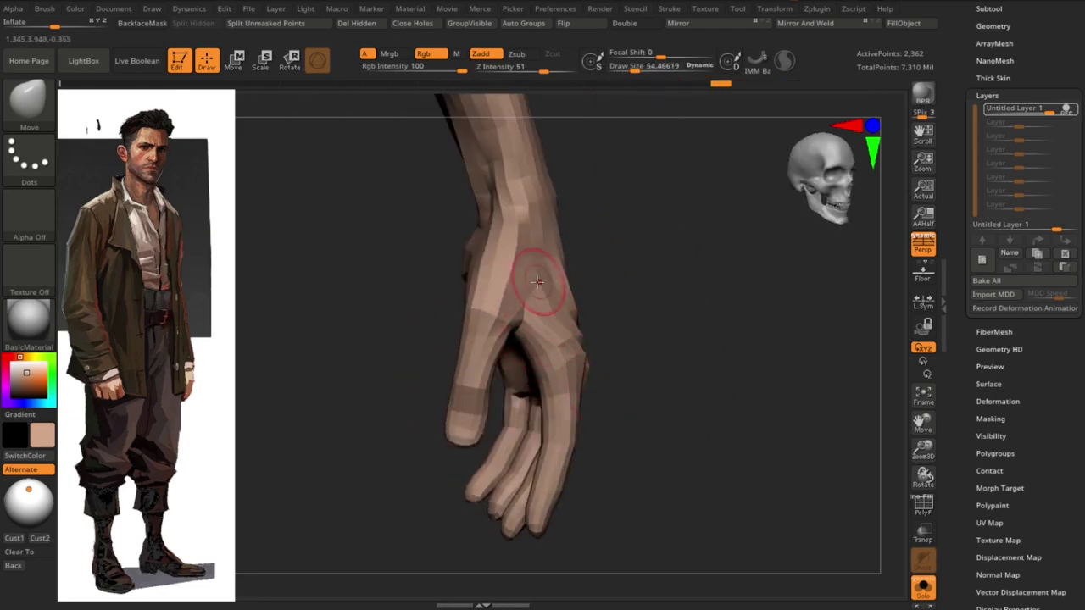
mouse_move(537, 281)
right_down()
mouse_move(724, 436)
mouse_move(721, 424)
mouse_move(726, 441)
right_up()
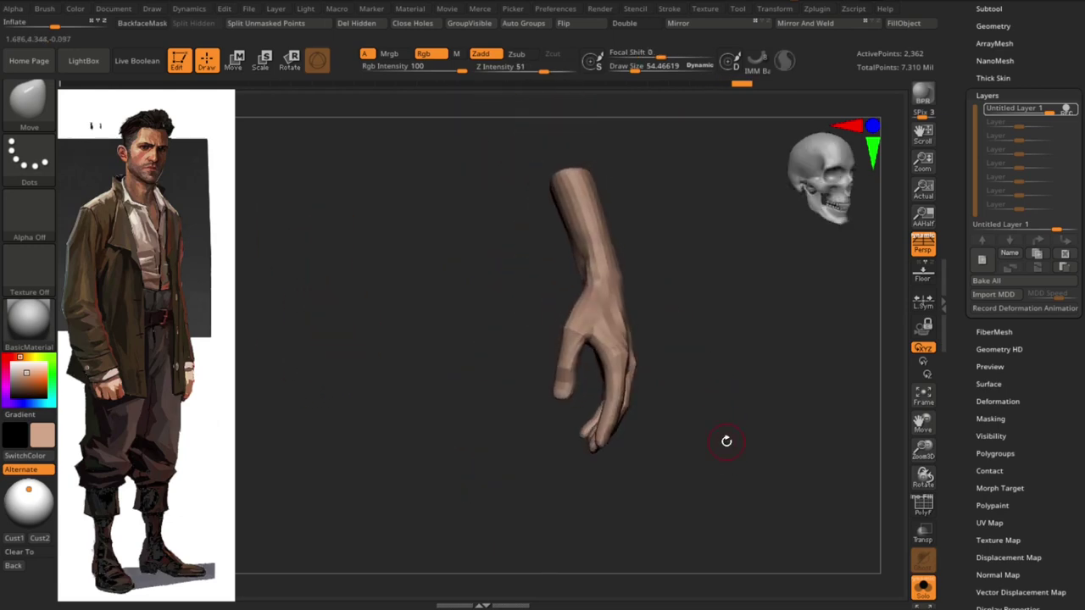
Bake all layers into the hand, turn Solo off, and add a new sculpt layer
click(986, 280)
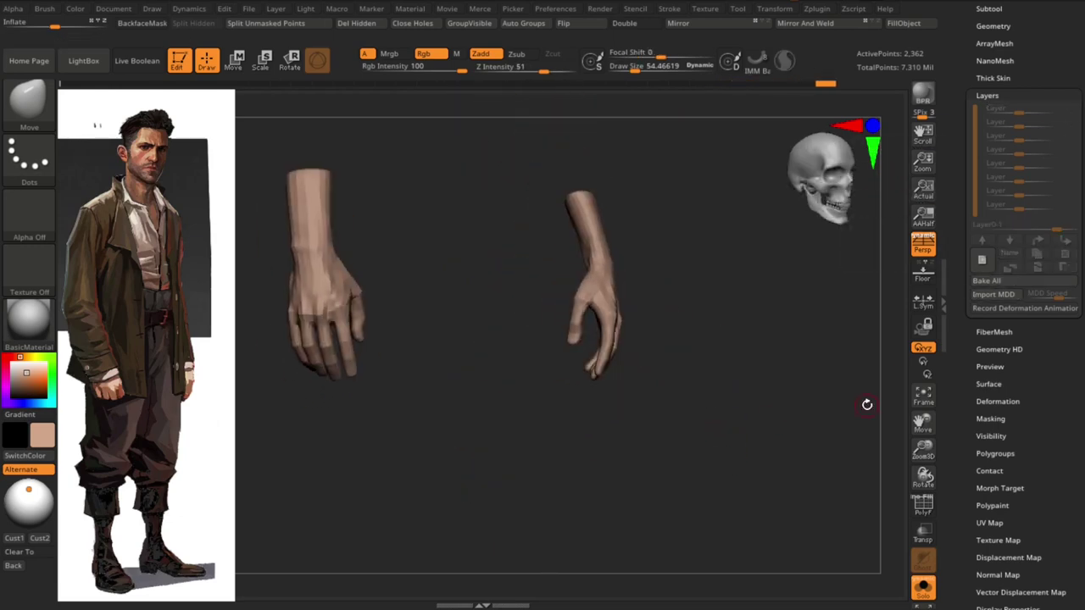
right_drag(868, 404, 707, 371)
key(space)
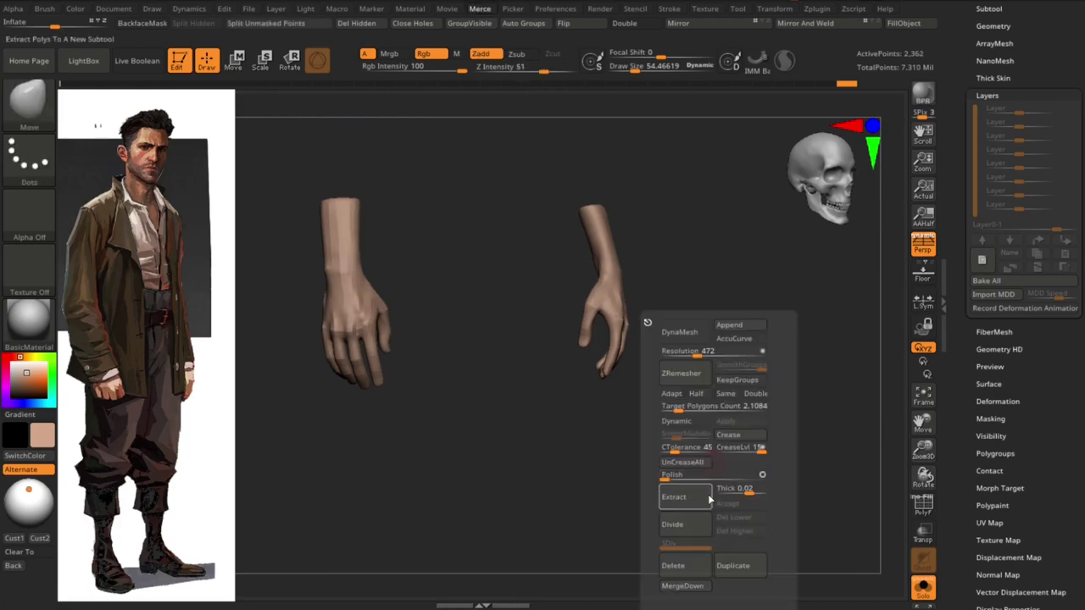
click(923, 587)
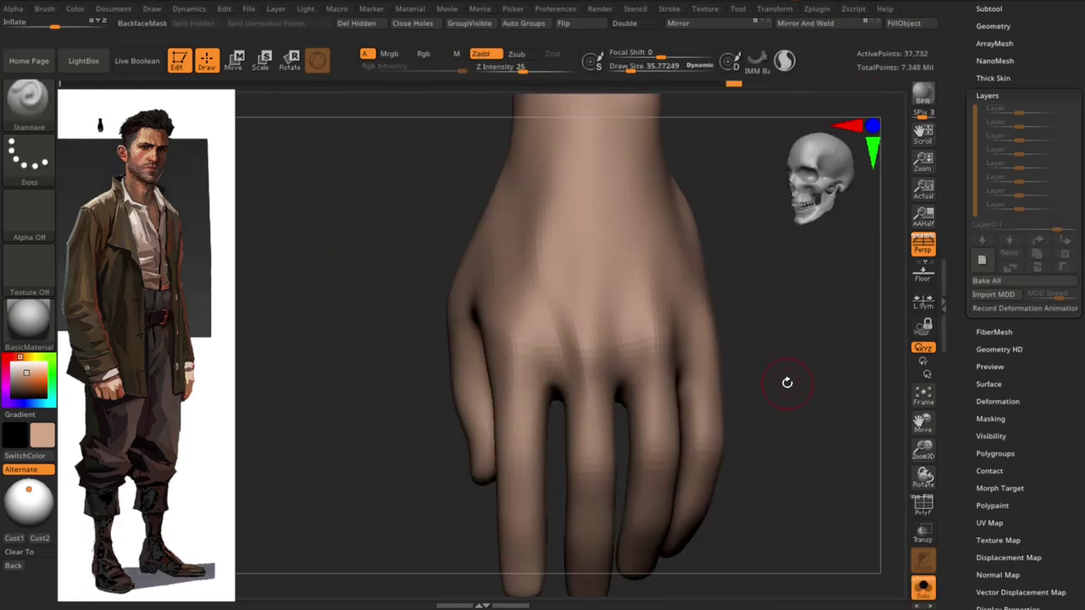
key(space)
click(789, 381)
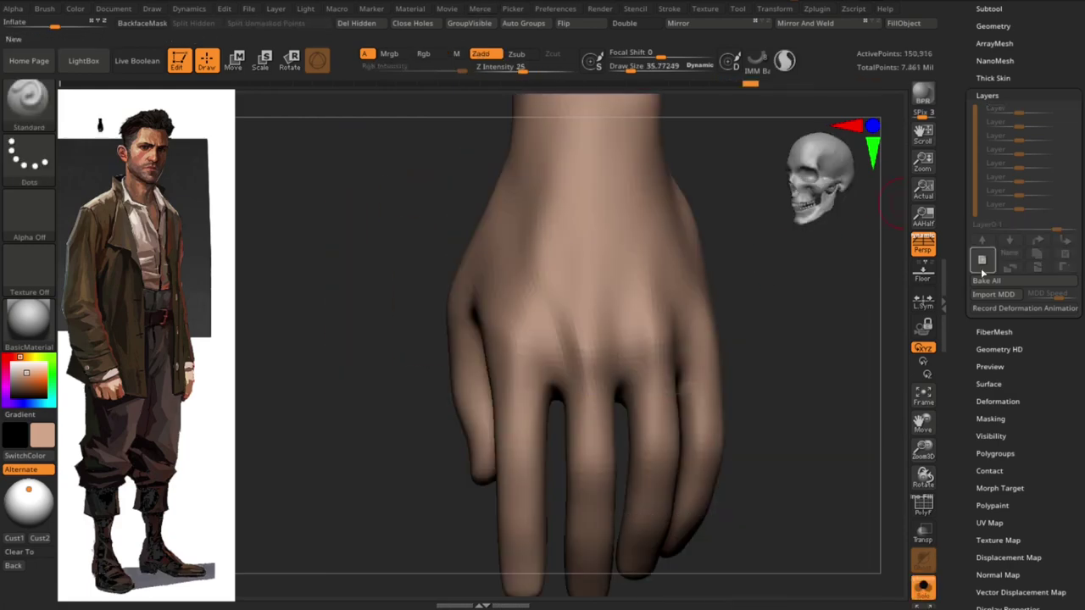
Try a stroke along the index knuckle, undo it, and re-angle to a front view
key(s)
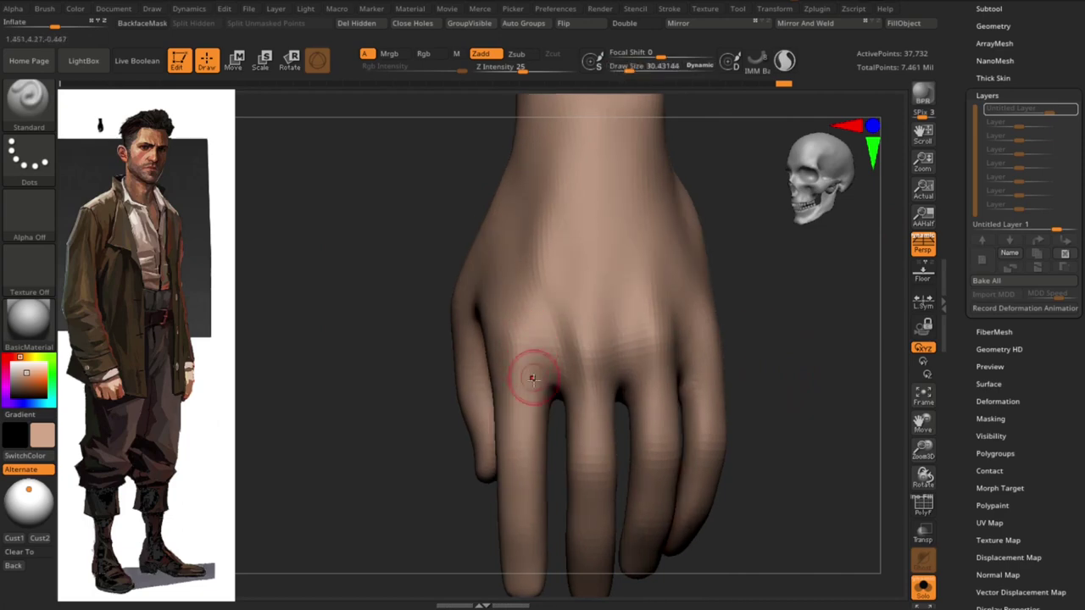
drag(513, 363, 540, 375)
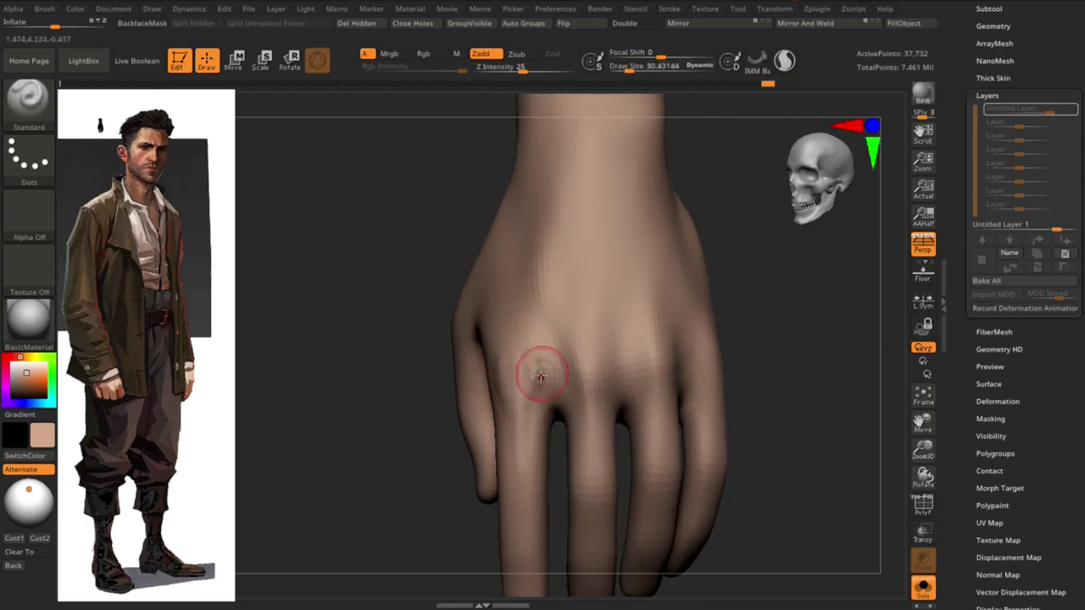
key(ctrl+z)
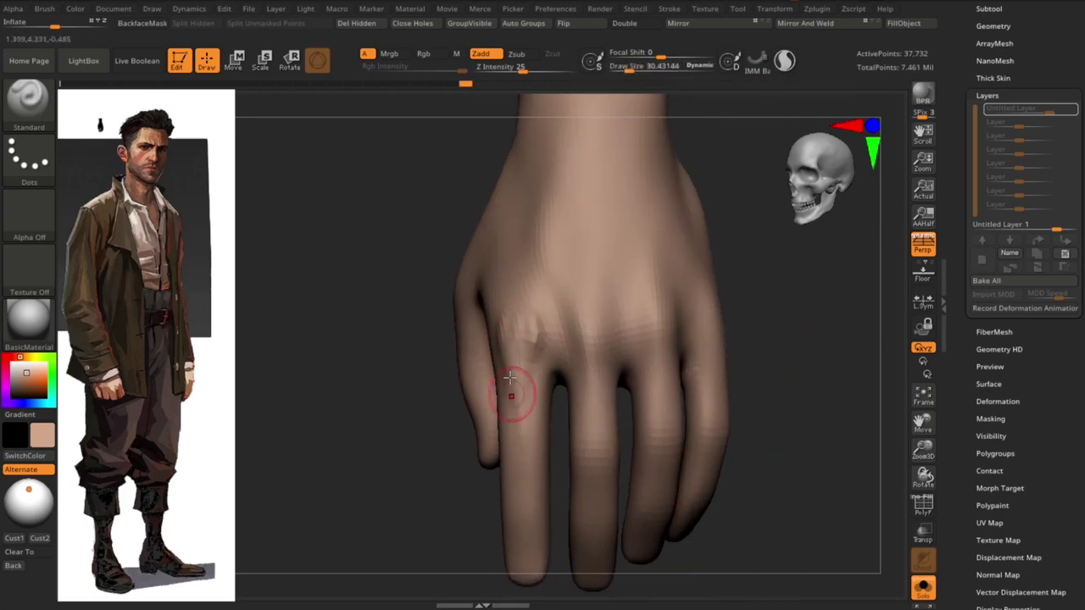
mouse_move(529, 468)
mouse_down()
mouse_move(809, 436)
mouse_move(789, 450)
mouse_move(731, 360)
mouse_move(716, 371)
mouse_up()
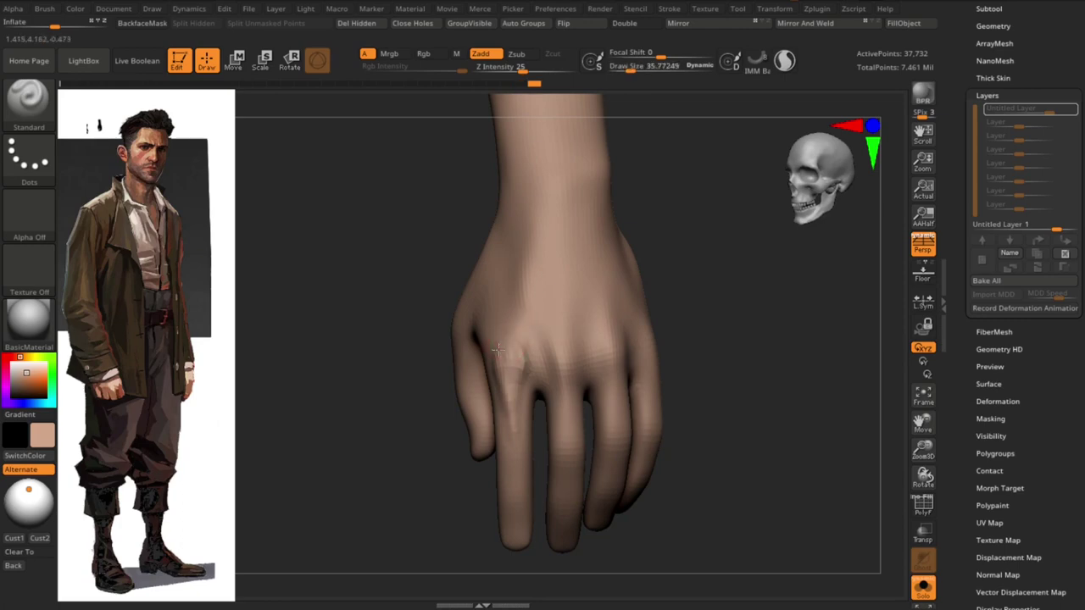
drag(698, 294, 542, 402)
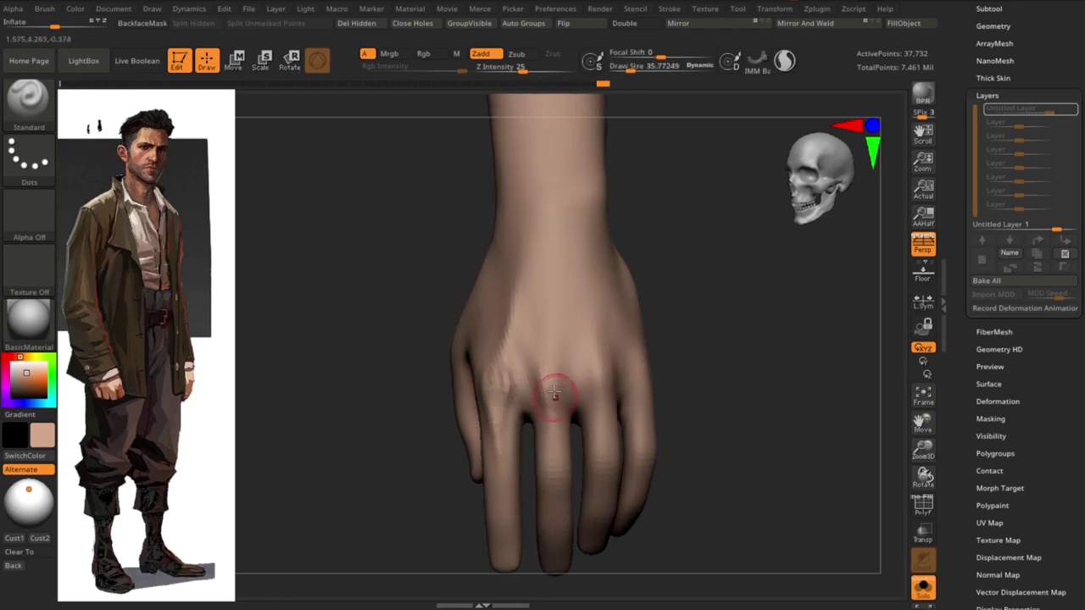
Sculpt tendon ridges up the back of the hand and along the ring finger
drag(551, 338, 548, 278)
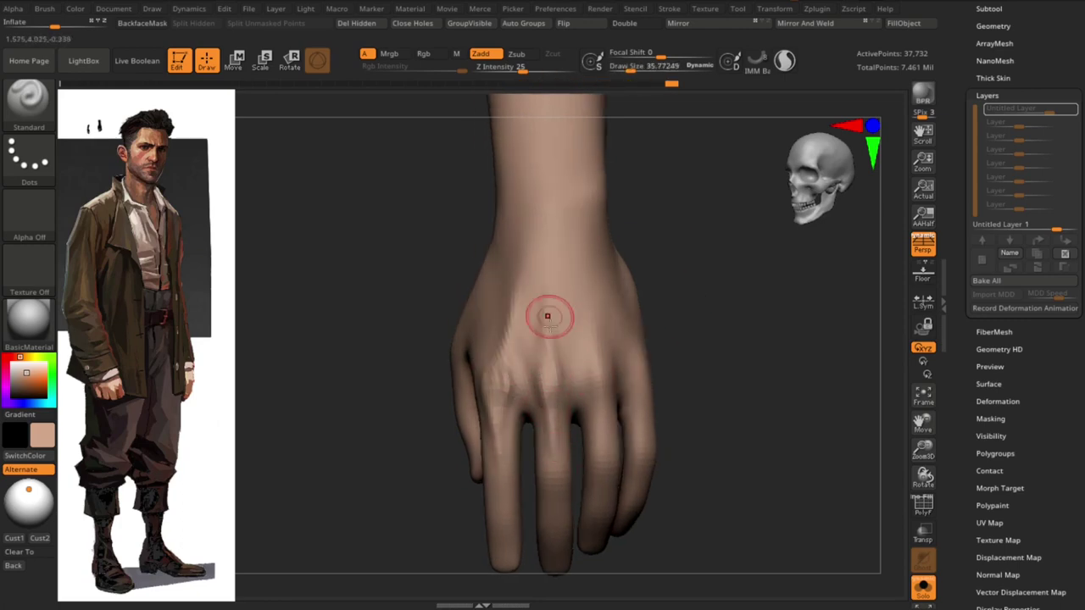
drag(681, 383, 555, 407)
drag(553, 336, 545, 314)
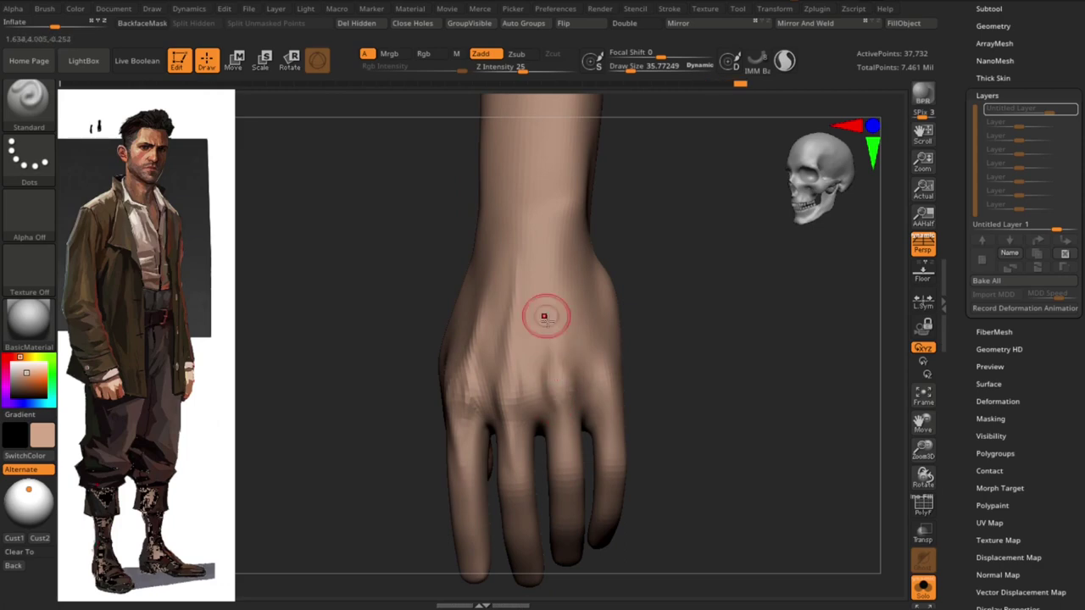
mouse_move(644, 339)
mouse_down()
mouse_move(684, 351)
mouse_move(521, 356)
mouse_up()
drag(529, 264, 556, 395)
mouse_move(644, 441)
mouse_down()
mouse_move(719, 450)
mouse_move(552, 416)
mouse_move(556, 407)
mouse_up()
mouse_move(576, 416)
mouse_down()
mouse_move(366, 455)
mouse_move(417, 410)
mouse_up()
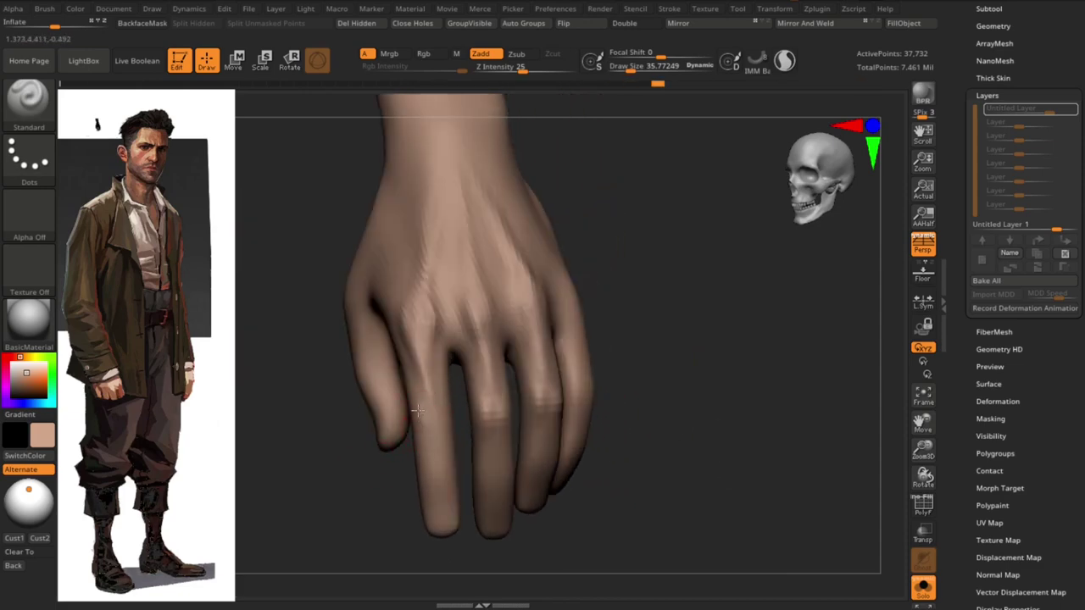
mouse_move(717, 456)
mouse_down()
mouse_move(681, 467)
mouse_move(690, 429)
mouse_move(576, 400)
mouse_move(495, 395)
mouse_up()
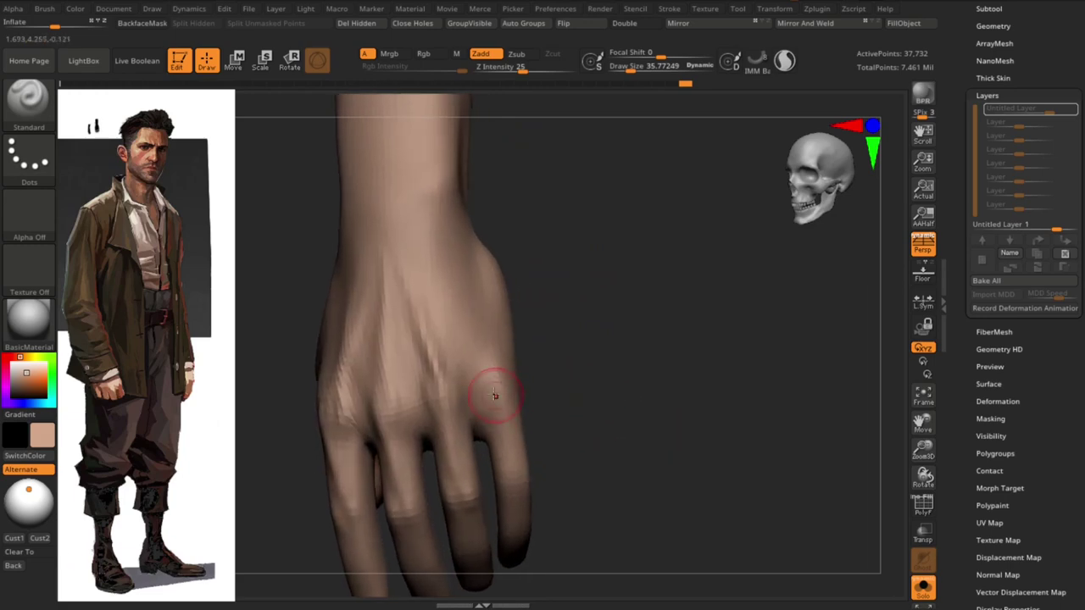
Redo forward through the hand's sculpt history and shrink the brush to about 41.56
key(ctrl+shift+z)
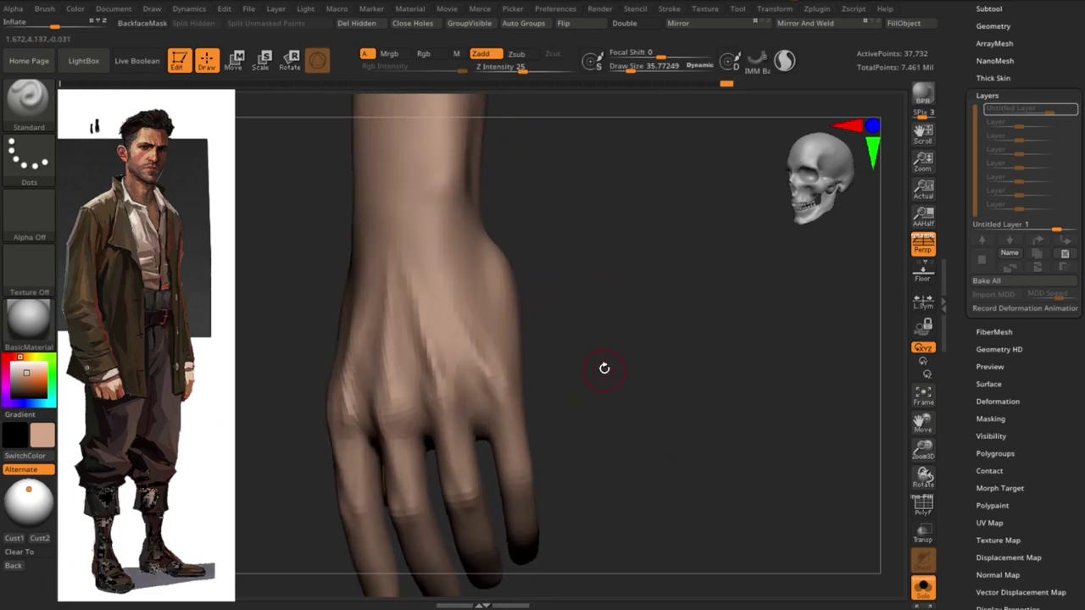
key(ctrl+shift+z)
key(ctrl+shift+z)
key(ctrl+shift+z)
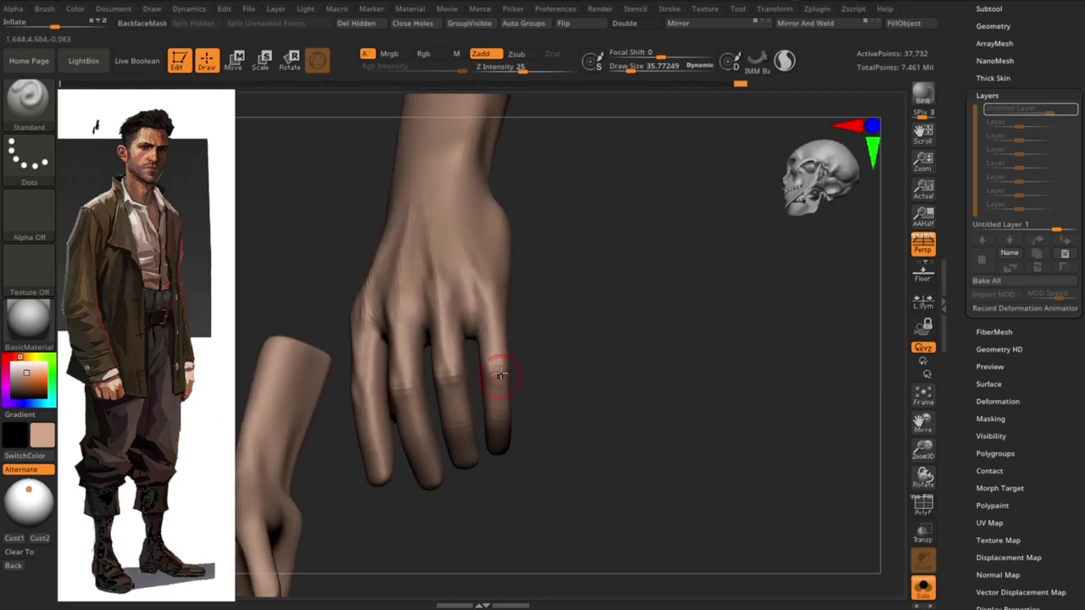
key(ctrl+shift+z)
key(ctrl+shift+z)
key(ctrl+shift+z)
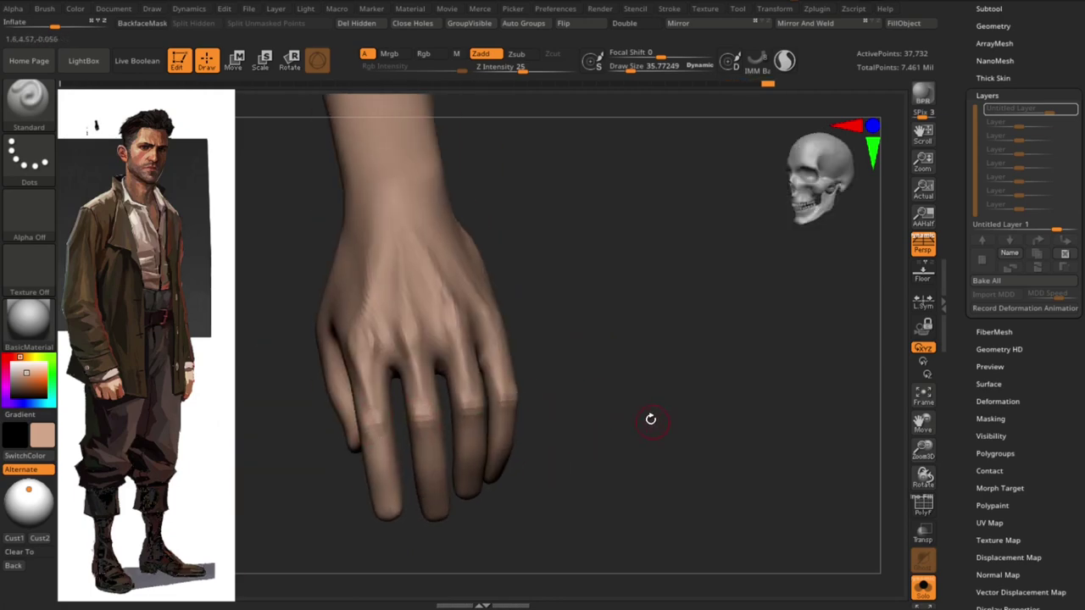
key(ctrl+shift+z)
key(ctrl+shift+z)
key(ctrl+shift+z)
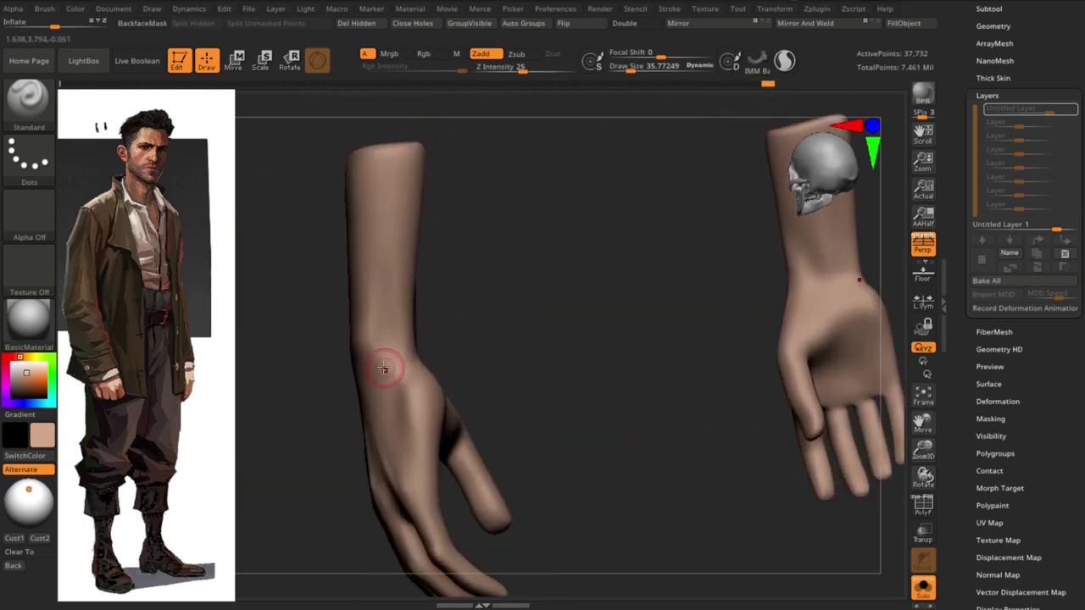
key(ctrl+shift+z)
key(ctrl+shift+z)
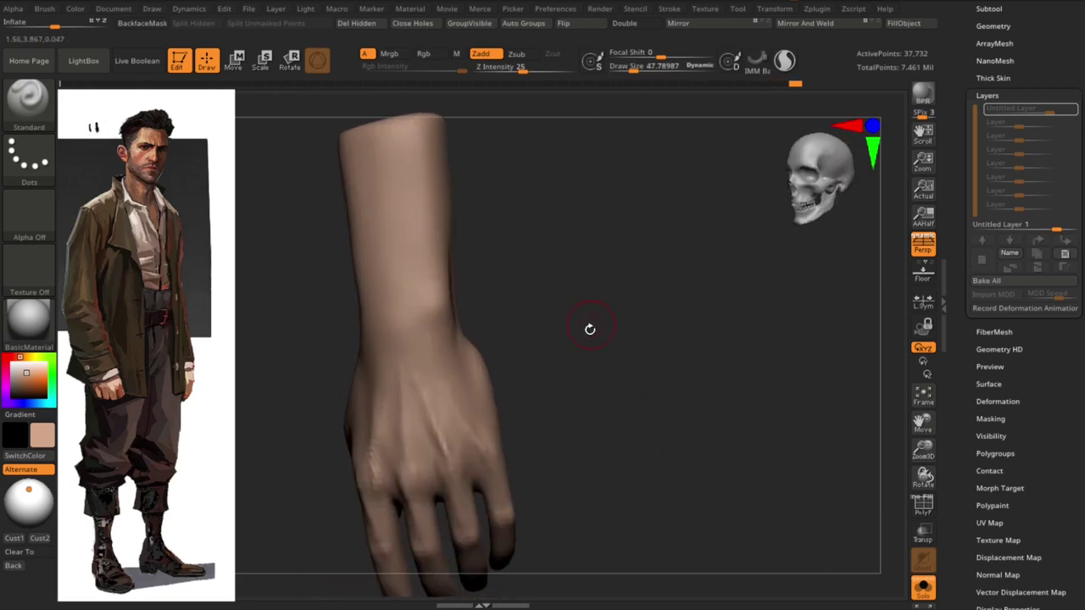
key(ctrl+shift+z)
key(ctrl+shift+z)
key(ctrl+shift+z)
key(ctrl+shift+z)
key(ctrl+shift+z)
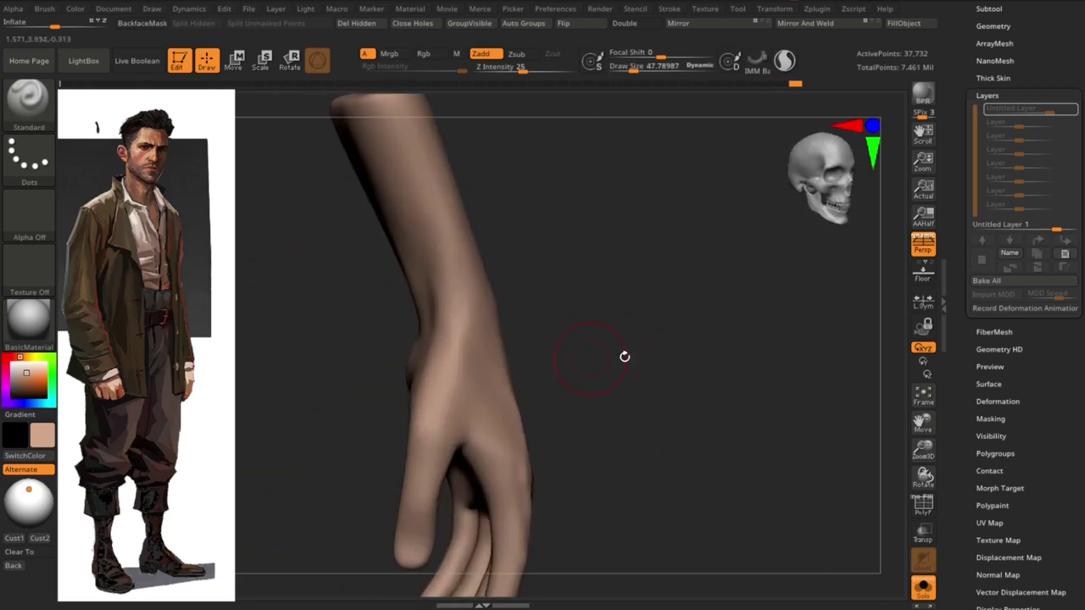
key(ctrl+shift+z)
key(ctrl+shift+z)
key(bracketleft)
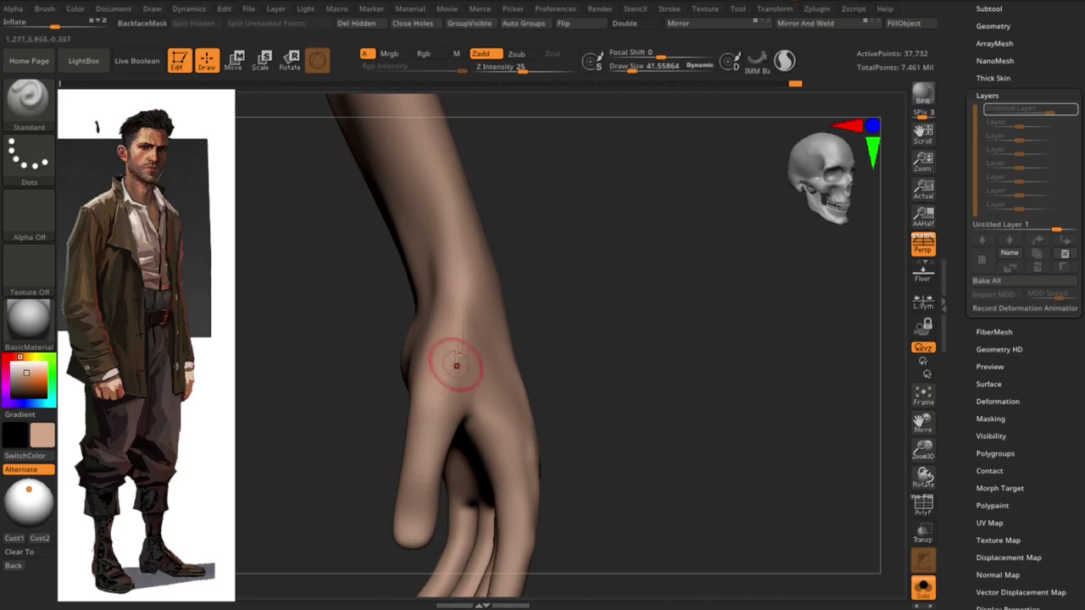
key(ctrl+shift+z)
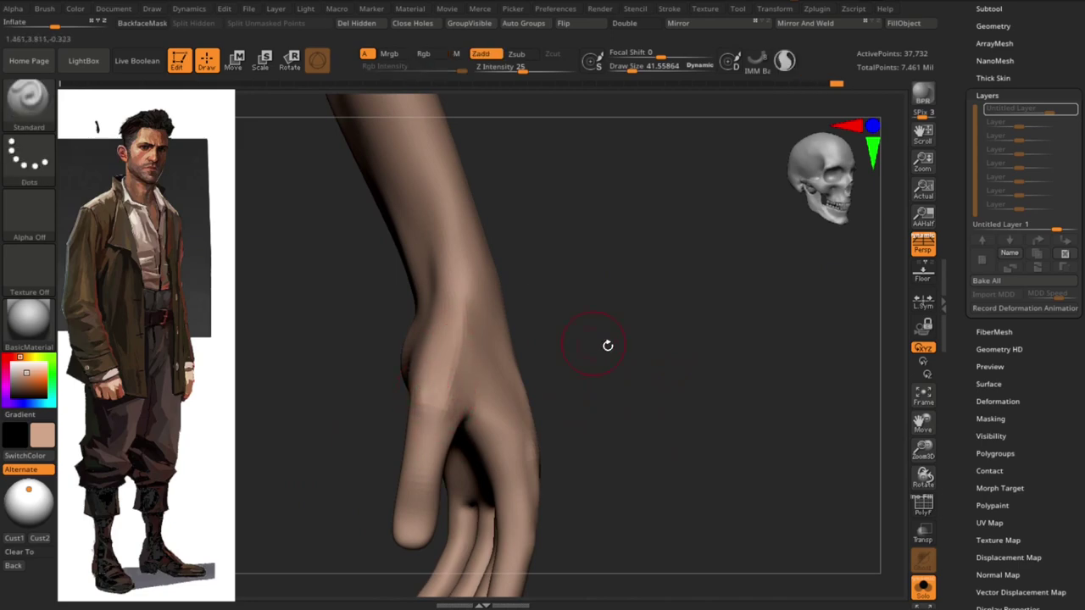
Orbit the hand upright while resizing the brush to about 27.93, 65.3, then 54.47
drag(607, 345, 462, 398)
alt+drag(562, 278, 565, 325)
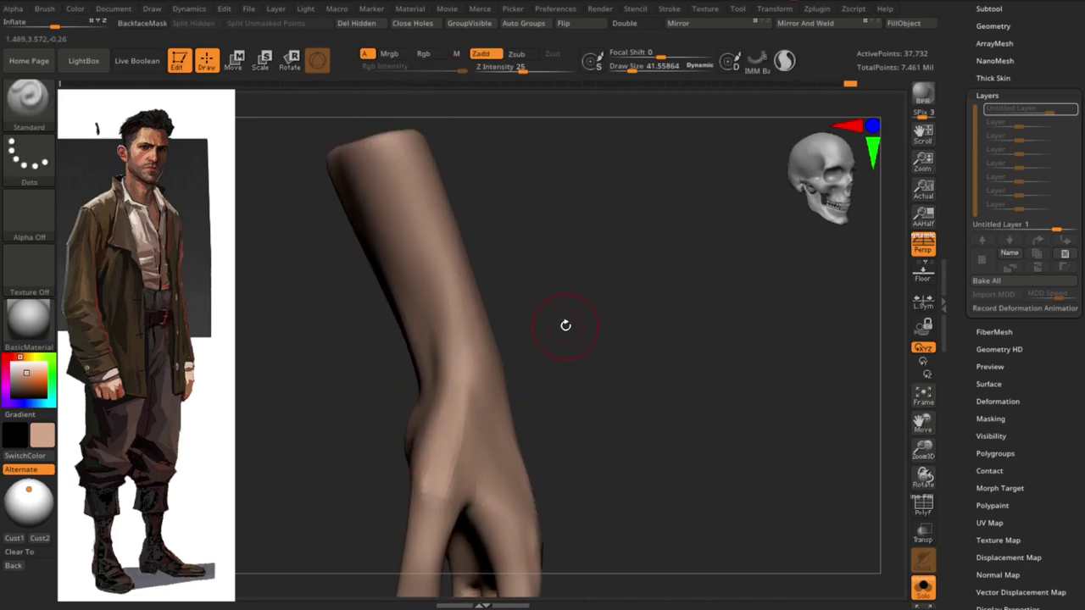
key(s)
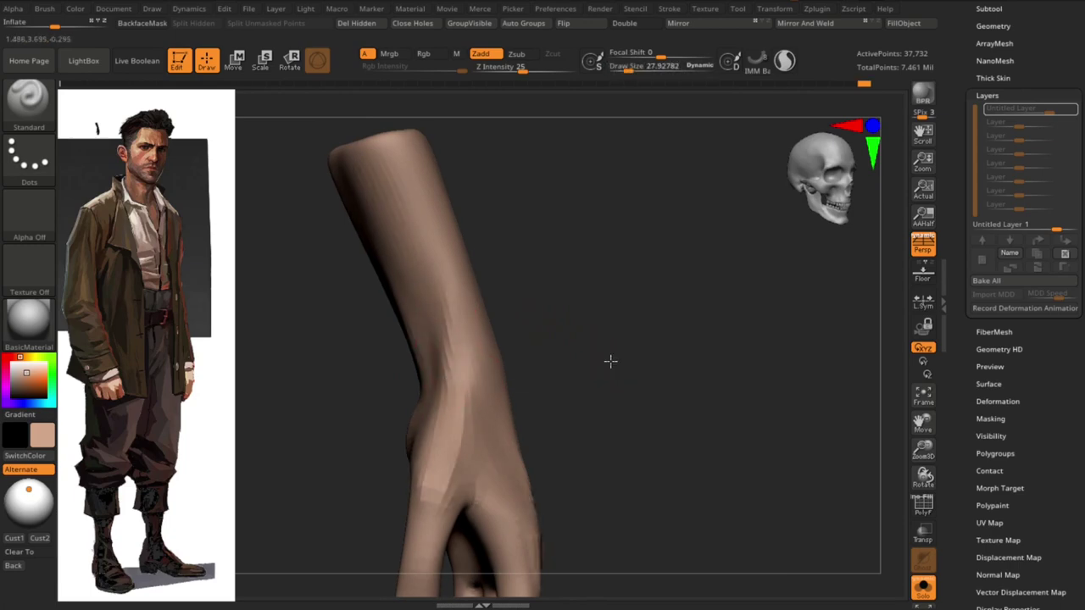
drag(610, 361, 471, 388)
key(s)
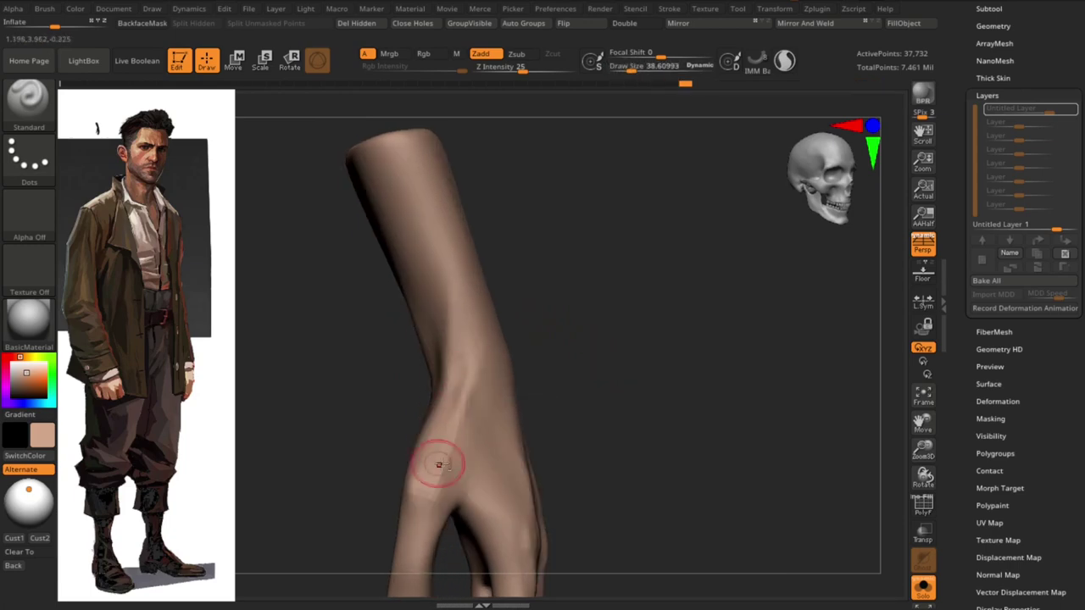
mouse_move(576, 458)
mouse_down()
mouse_move(661, 388)
mouse_move(457, 399)
mouse_up()
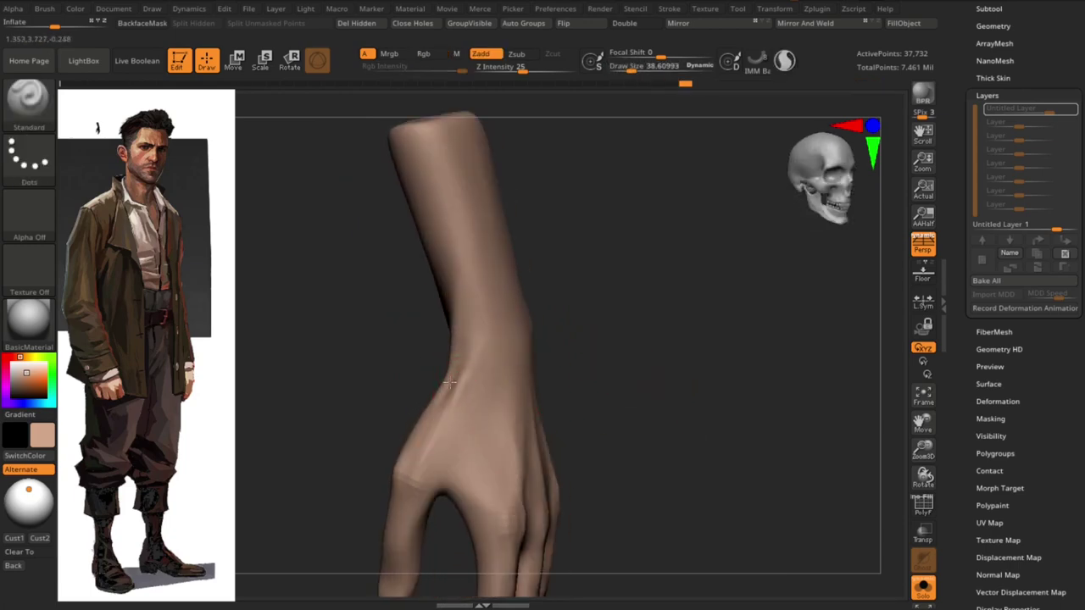
mouse_move(644, 398)
mouse_down()
mouse_move(696, 399)
mouse_move(458, 356)
mouse_move(457, 386)
mouse_move(654, 356)
mouse_move(500, 346)
mouse_move(543, 346)
mouse_up()
key(s)
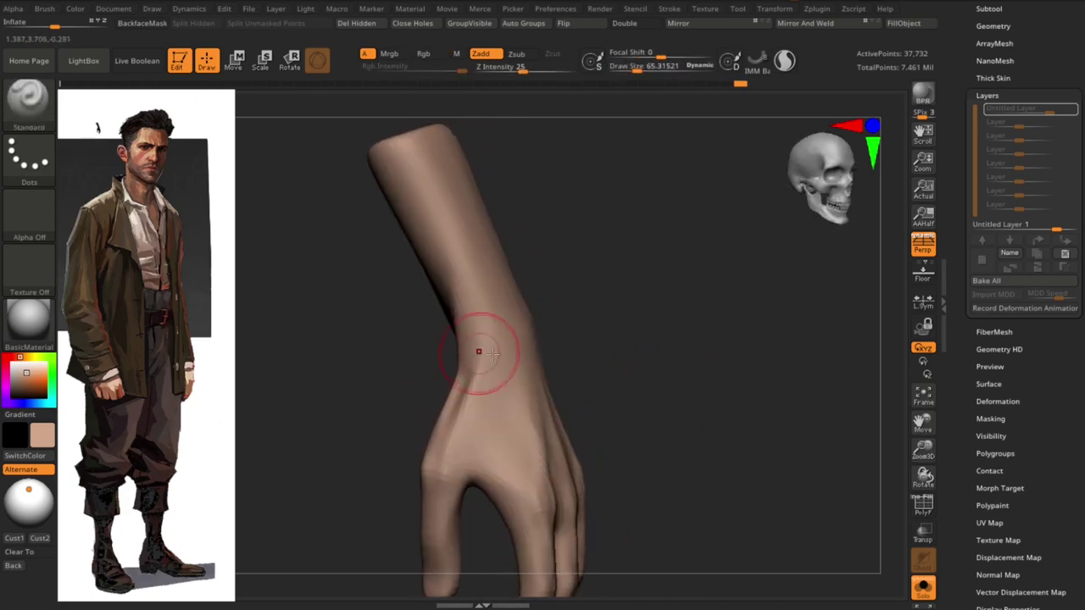
mouse_move(647, 381)
mouse_down()
mouse_move(613, 393)
mouse_move(498, 376)
mouse_up()
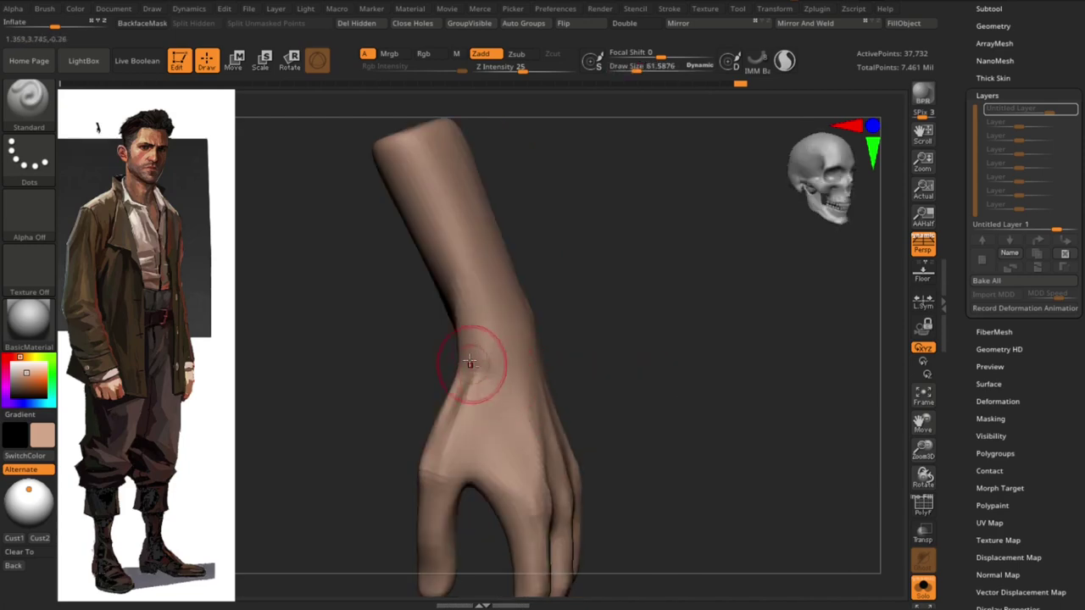
drag(479, 430, 499, 401)
mouse_move(693, 451)
mouse_down()
mouse_move(497, 424)
mouse_move(513, 453)
mouse_move(500, 458)
mouse_move(749, 385)
mouse_move(722, 368)
mouse_move(517, 369)
mouse_move(507, 360)
mouse_move(686, 334)
mouse_move(688, 368)
mouse_move(491, 387)
mouse_move(506, 352)
mouse_move(574, 365)
mouse_move(703, 361)
mouse_move(504, 338)
mouse_move(484, 320)
mouse_up()
key(s)
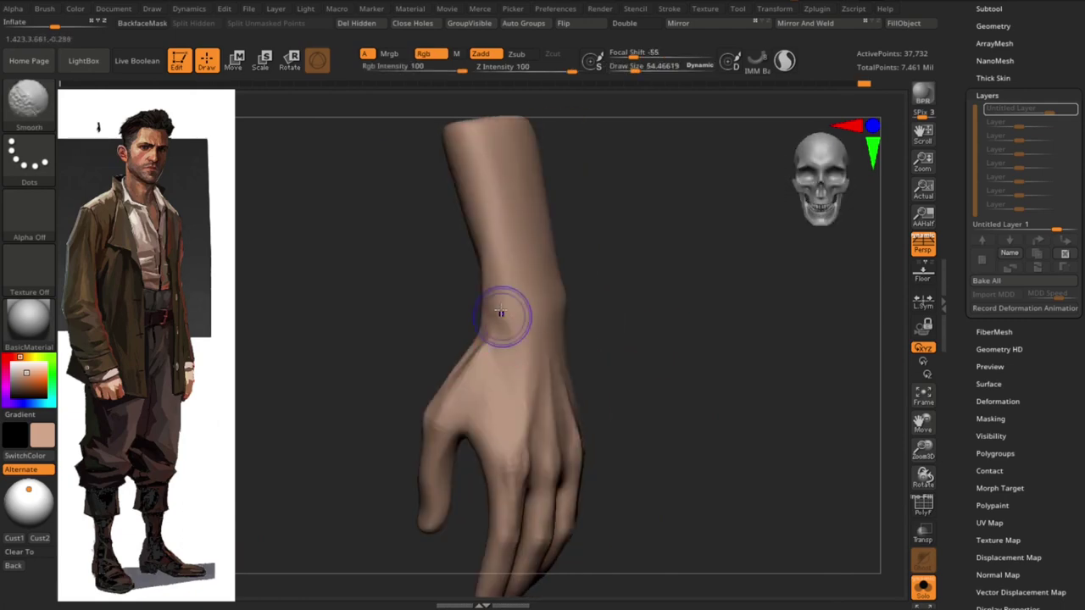
mouse_move(521, 362)
mouse_down()
mouse_move(755, 408)
mouse_move(754, 395)
mouse_move(496, 339)
mouse_up()
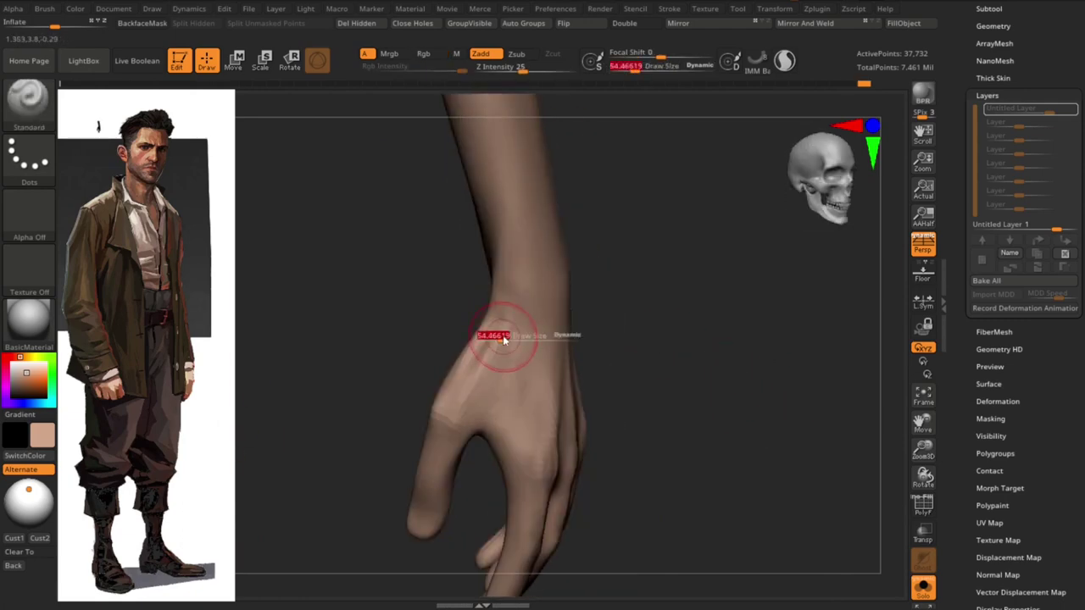
Redo two more steps to restore the reworked hand pose and set the brush to 35.77
key(ctrl+shift+z)
key(ctrl+shift+z)
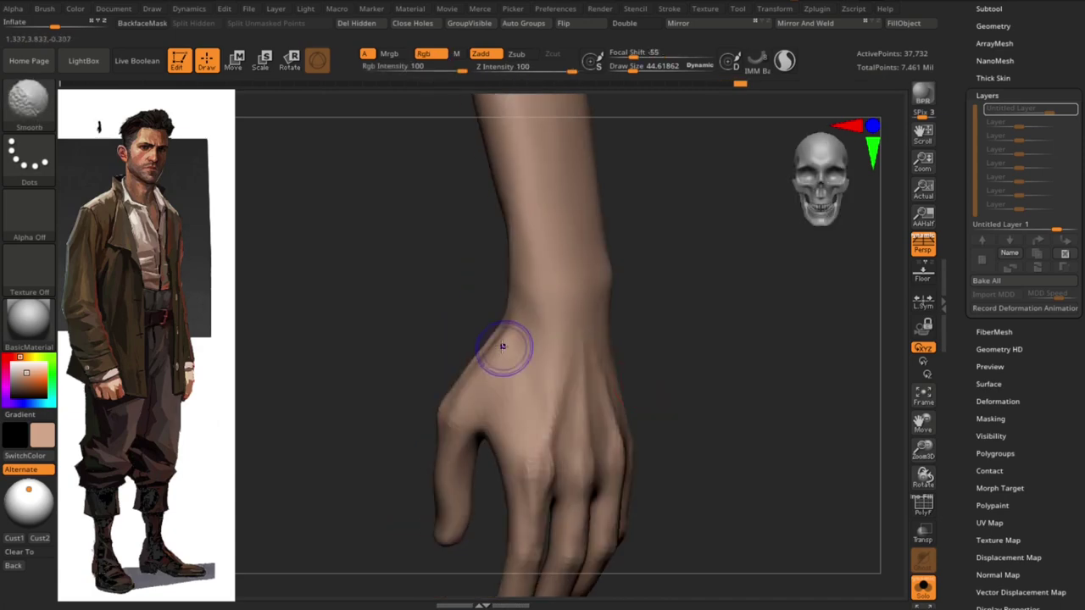
key(ctrl+shift+z)
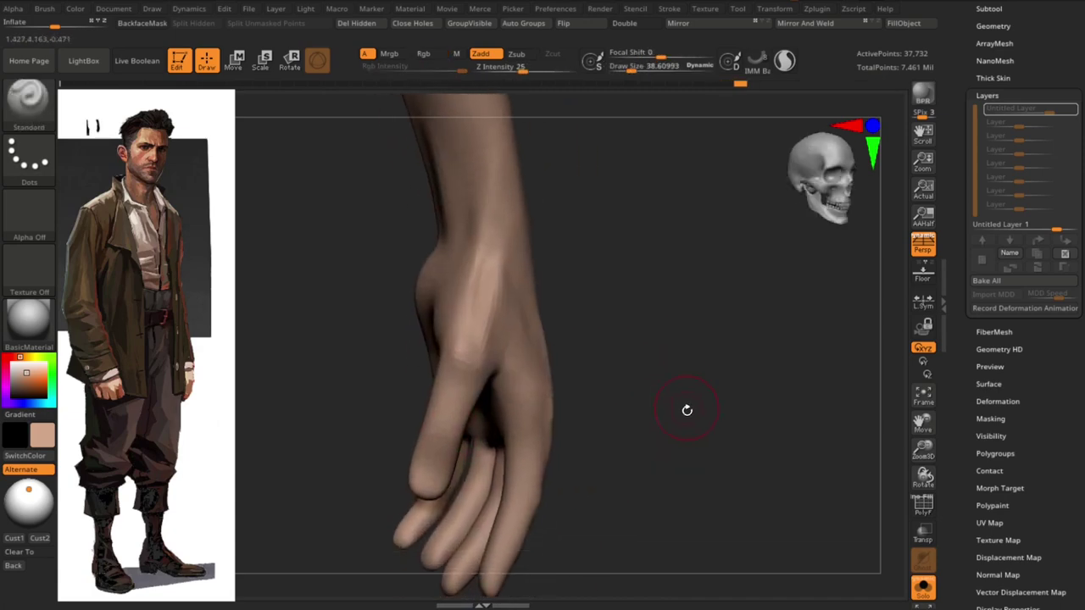
key(s)
drag(454, 428, 457, 430)
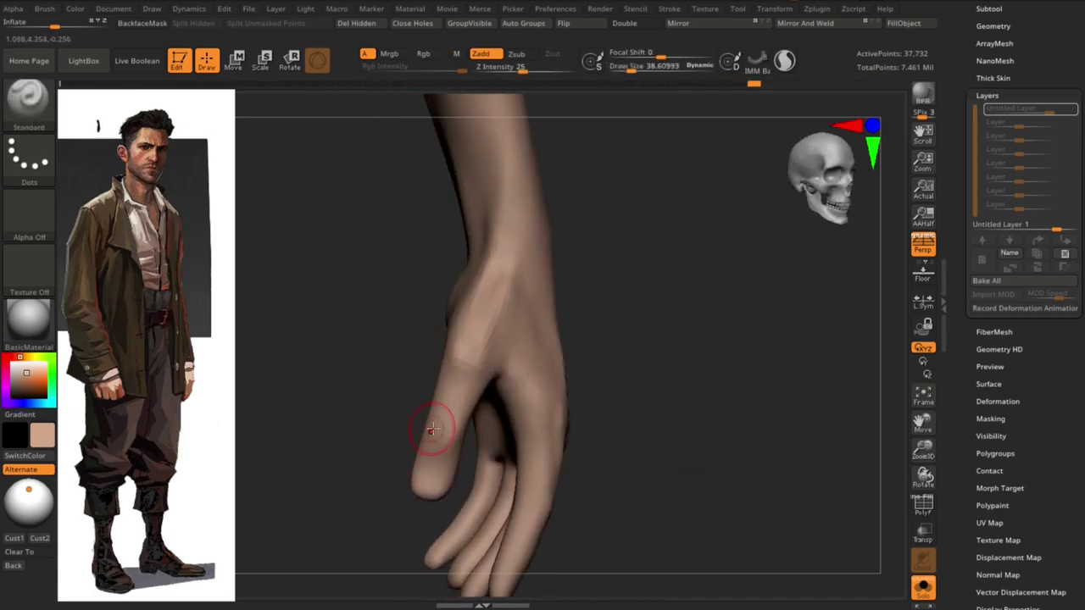
drag(683, 448, 452, 429)
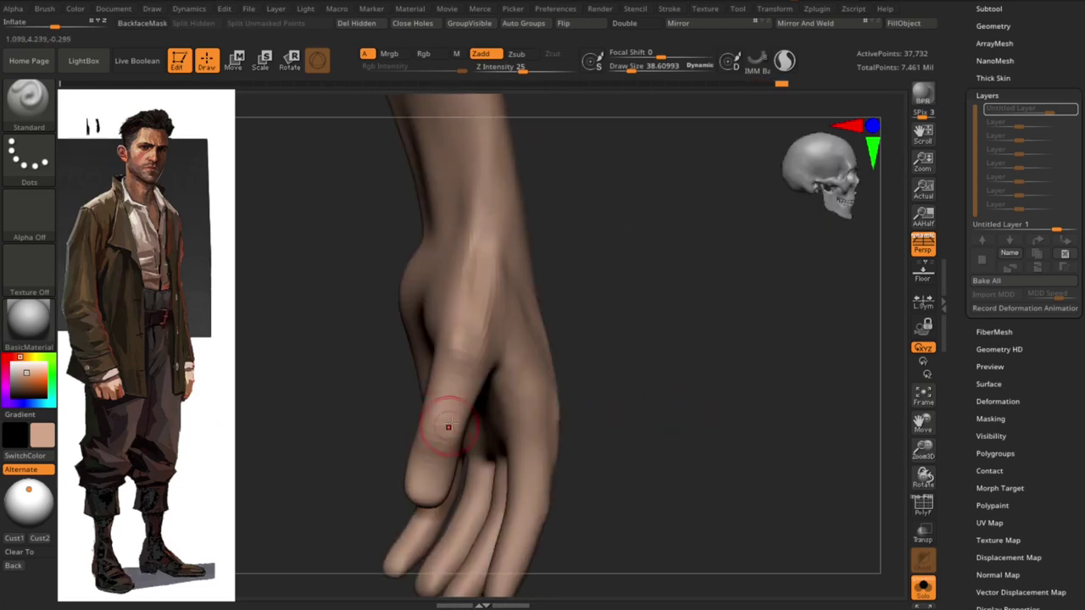
drag(585, 373, 622, 341)
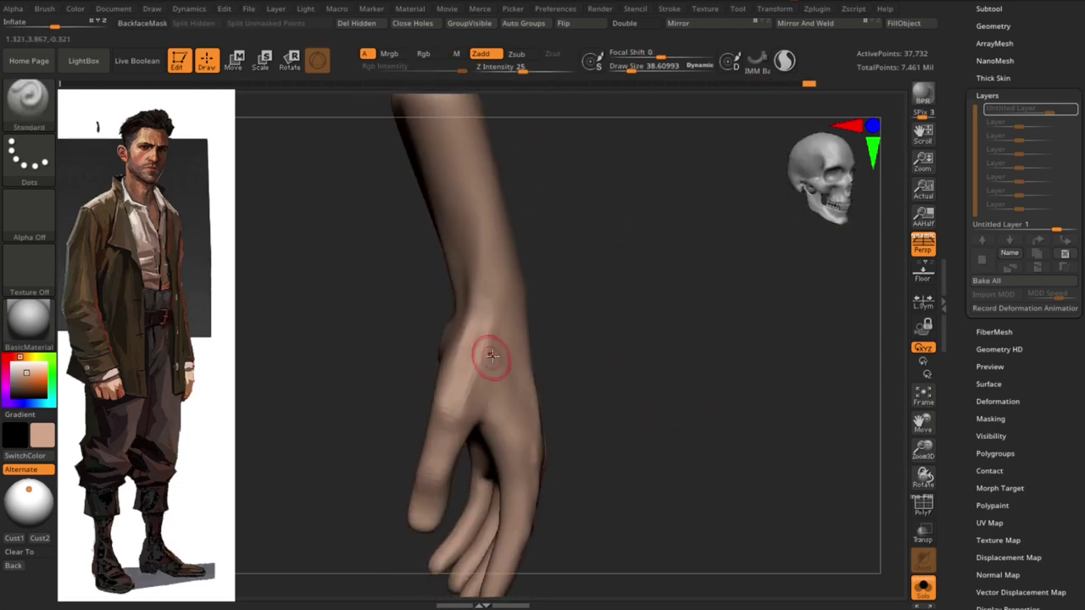
mouse_move(637, 413)
mouse_down()
mouse_move(704, 393)
mouse_move(666, 387)
mouse_move(768, 417)
mouse_up()
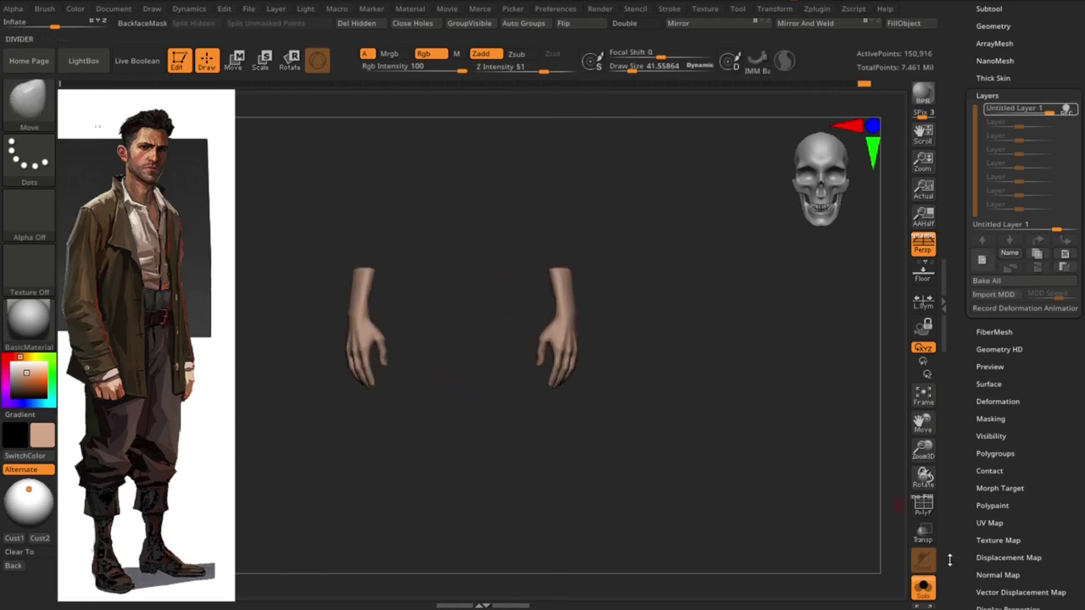
Zoom from the full character onto the right hand and coat pocket with the Standard brush ready
click(923, 588)
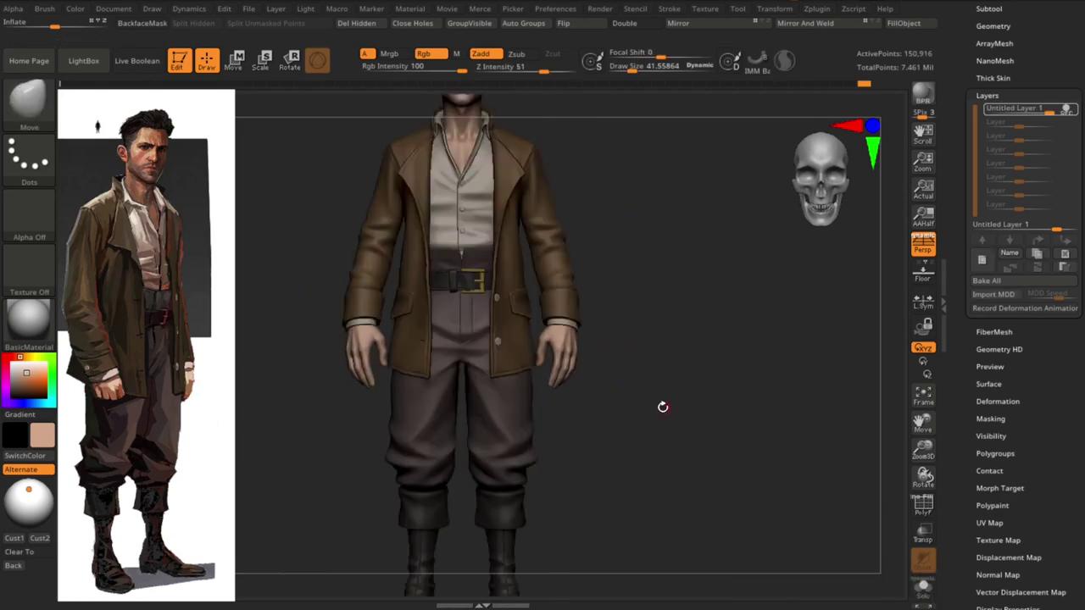
mouse_move(661, 404)
mouse_down()
mouse_move(763, 450)
mouse_move(758, 506)
mouse_move(621, 422)
mouse_move(243, 494)
mouse_move(230, 475)
mouse_move(460, 417)
mouse_up()
key(s)
key(b)
key(s)
key(t)
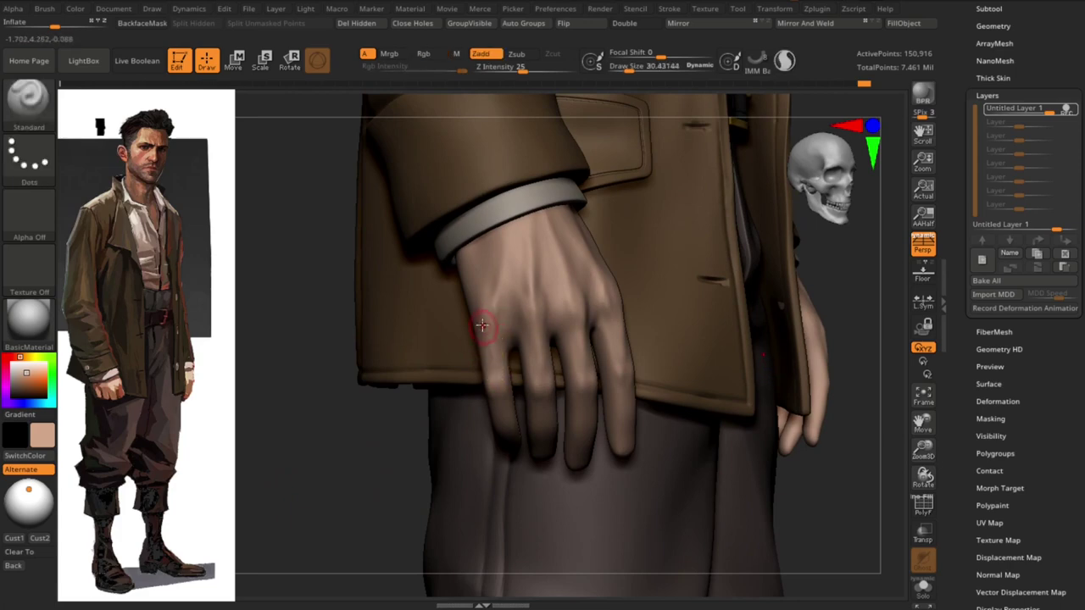
key(shift)
mouse_move(543, 379)
right_down()
mouse_move(461, 412)
mouse_move(562, 302)
right_up()
mouse_move(584, 381)
right_down()
mouse_move(497, 395)
mouse_move(483, 375)
right_up()
mouse_move(449, 417)
right_down()
mouse_move(286, 477)
mouse_move(317, 431)
mouse_move(681, 429)
mouse_move(220, 446)
mouse_move(297, 546)
mouse_move(686, 436)
mouse_move(743, 388)
mouse_move(494, 375)
mouse_move(523, 358)
mouse_move(484, 356)
mouse_move(602, 345)
right_up()
Set the Standard brush draw size to about 33.04 and orbit around the hand and cuff
key(s)
click(516, 332)
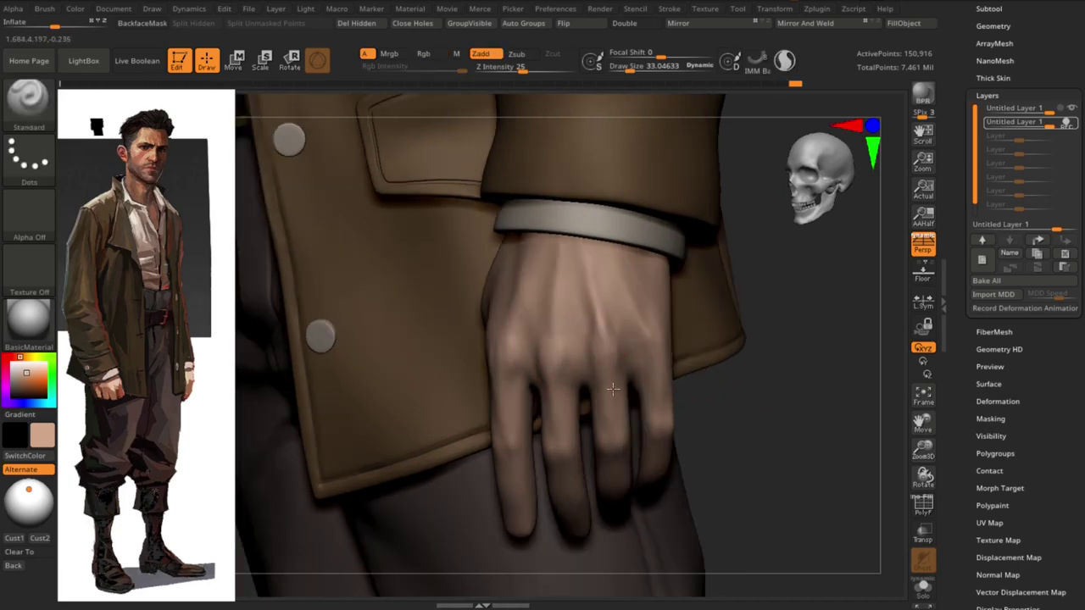
mouse_move(613, 390)
right_down()
mouse_move(632, 343)
mouse_move(834, 446)
mouse_move(819, 470)
mouse_move(815, 448)
right_up()
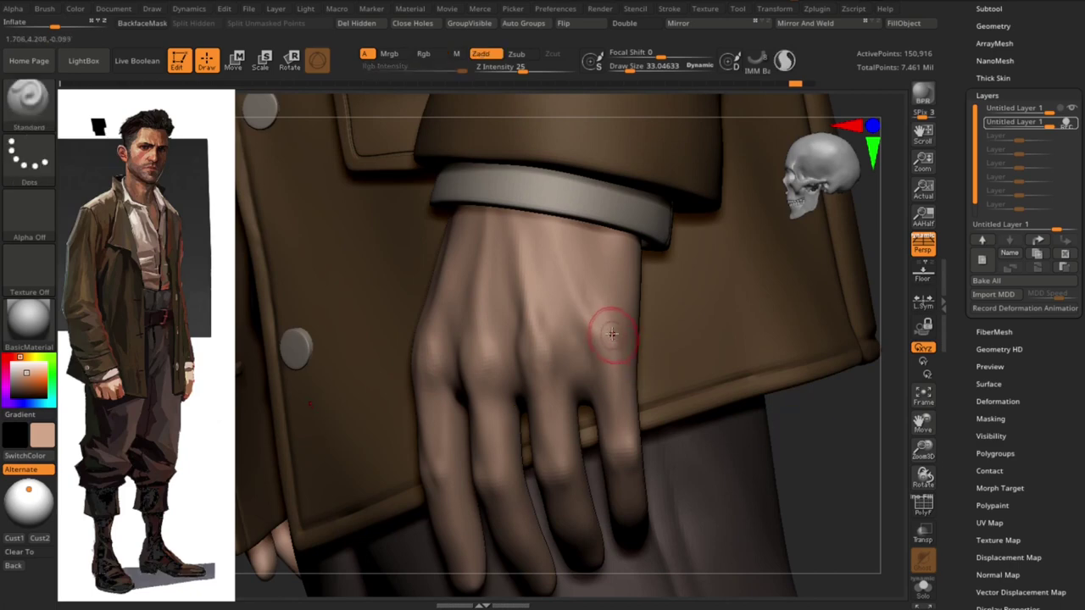
mouse_move(594, 347)
right_down()
mouse_move(826, 460)
mouse_move(729, 480)
mouse_move(780, 356)
mouse_move(792, 460)
mouse_move(728, 433)
right_up()
mouse_move(608, 355)
right_down()
mouse_move(738, 399)
mouse_move(576, 335)
right_up()
Switch to the Move brush at draw size about 35.77 and rotate to show the hand
key(b)
key(m)
key(v)
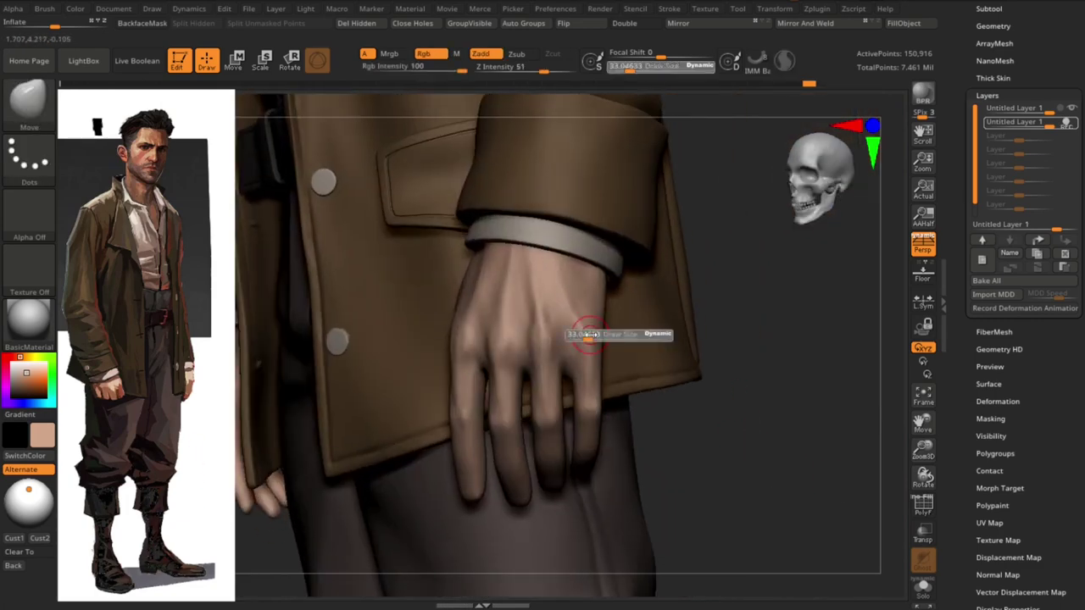
key(s)
drag(593, 330, 576, 328)
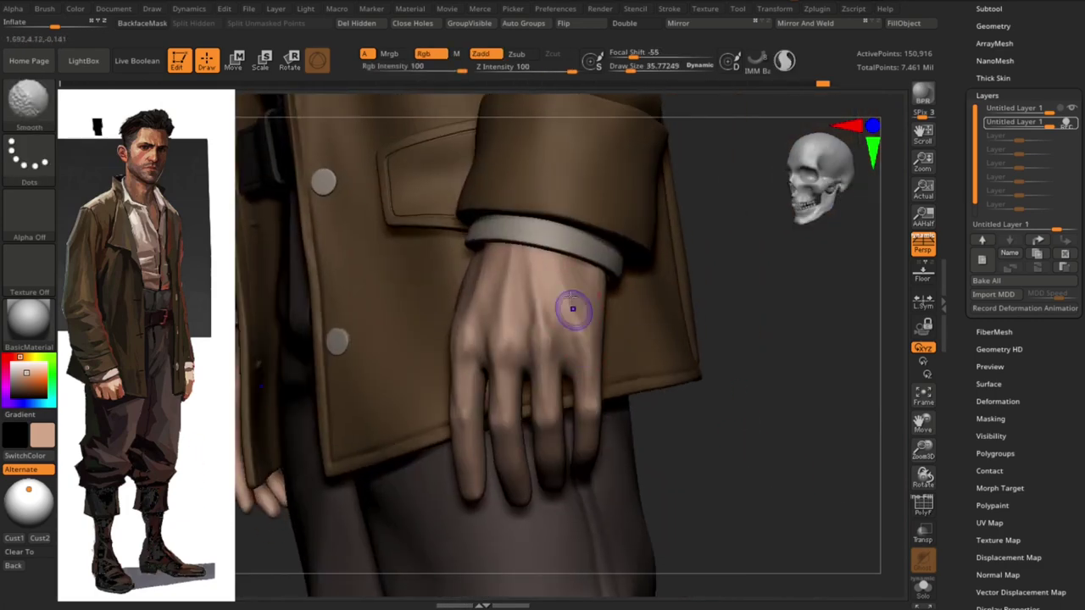
mouse_move(574, 310)
right_down()
mouse_move(699, 327)
mouse_move(460, 327)
right_up()
right_drag(460, 373, 690, 416)
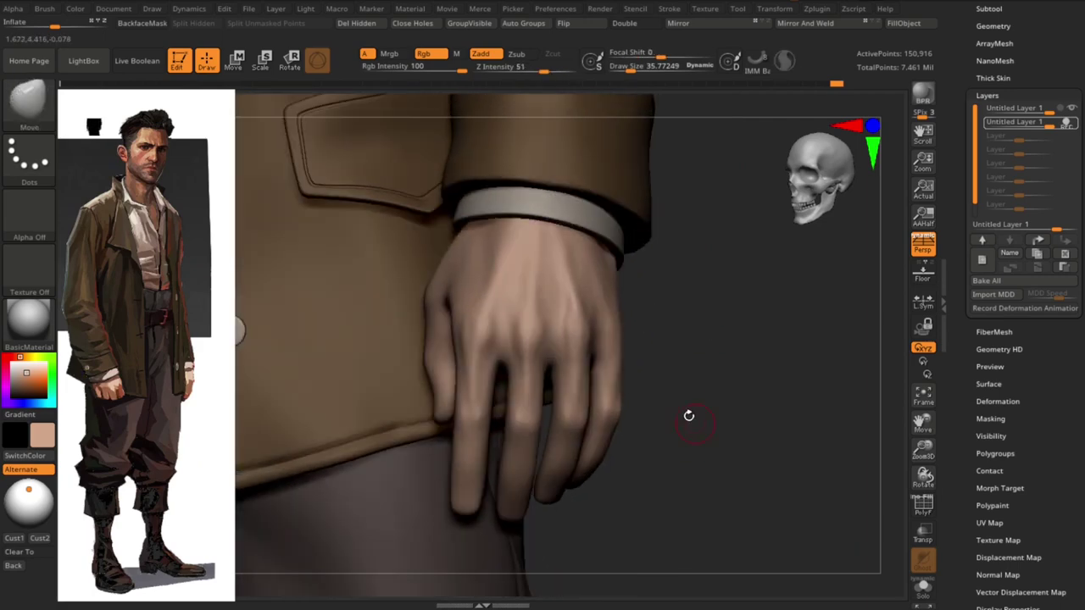
Return to the Standard brush and rotate to a frontal view of the fingers and coat buttons
key(b)
key(s)
key(t)
key(s)
mouse_move(481, 419)
alt+right_down()
mouse_move(703, 416)
mouse_move(483, 402)
mouse_move(589, 388)
mouse_move(603, 403)
mouse_move(644, 387)
alt+right_up()
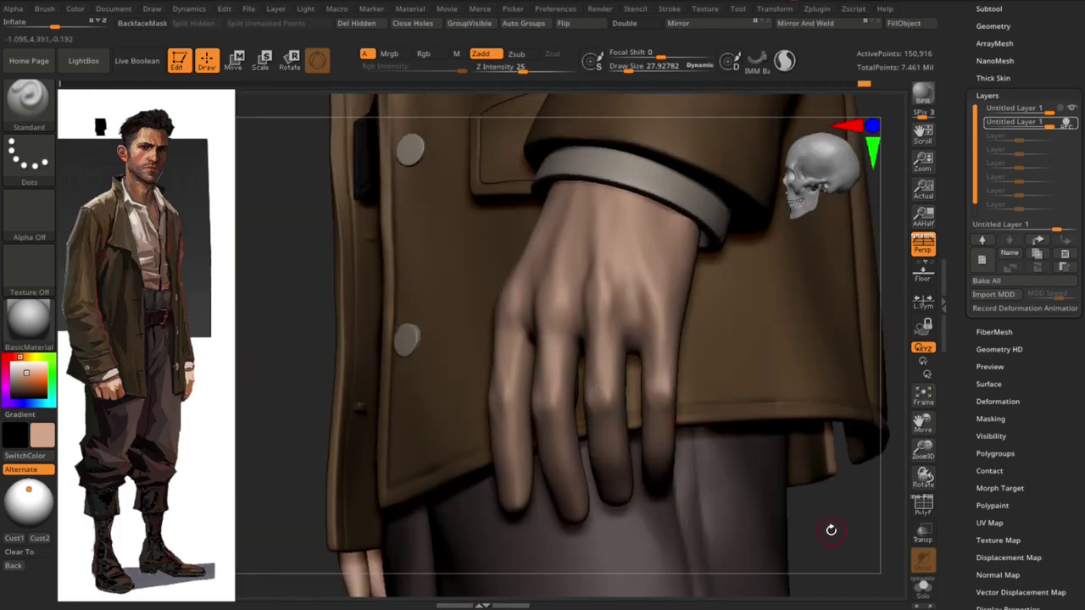
mouse_move(831, 529)
right_down()
mouse_move(831, 506)
mouse_move(799, 479)
mouse_move(505, 411)
right_up()
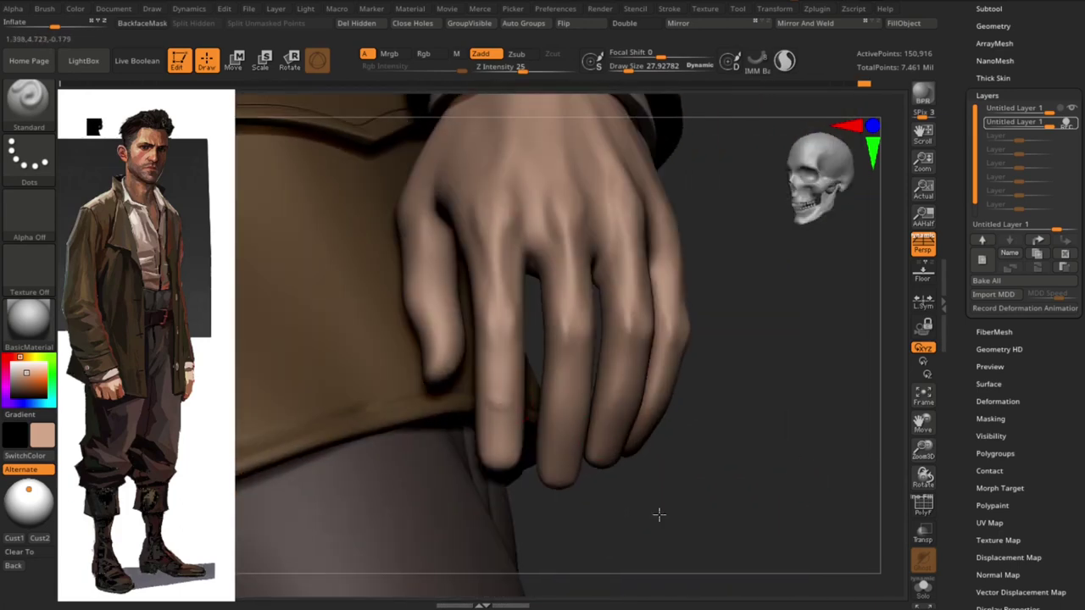
mouse_move(658, 515)
right_down()
mouse_move(503, 387)
mouse_move(744, 484)
mouse_move(623, 407)
right_up()
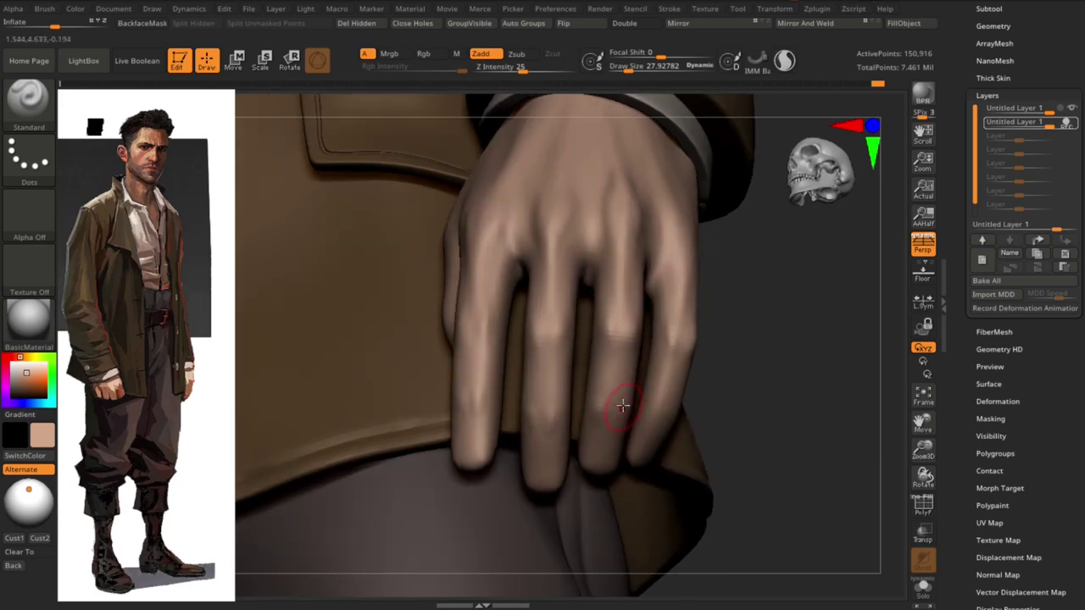
mouse_move(547, 407)
right_down()
mouse_move(753, 460)
mouse_move(659, 467)
mouse_move(853, 412)
mouse_move(596, 364)
mouse_move(612, 335)
mouse_move(543, 387)
mouse_move(617, 308)
mouse_move(806, 412)
mouse_move(763, 376)
mouse_move(758, 397)
mouse_move(774, 432)
mouse_move(797, 433)
mouse_move(768, 417)
right_up()
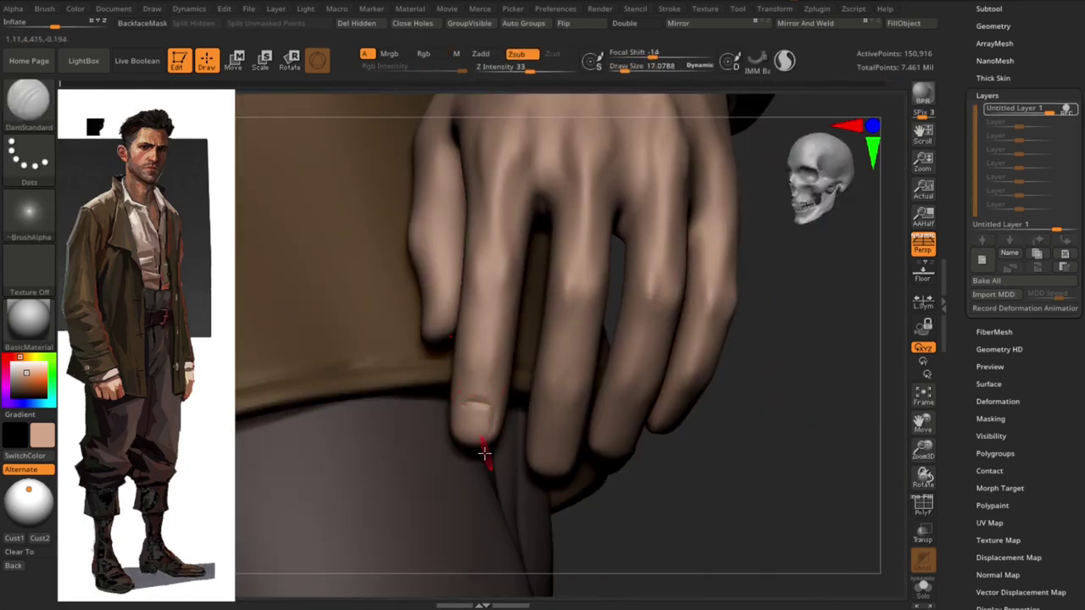
Solo the hands and orbit to view the curled fingertips from above
click(923, 585)
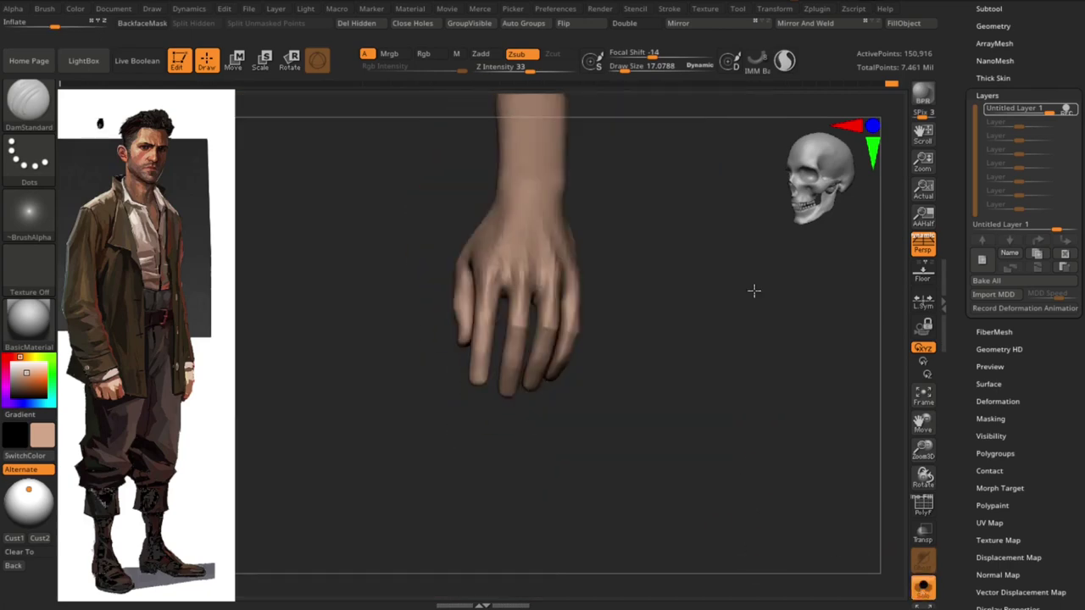
mouse_move(673, 384)
ctrl+right_down()
mouse_move(775, 436)
mouse_move(375, 194)
mouse_move(508, 360)
ctrl+right_up()
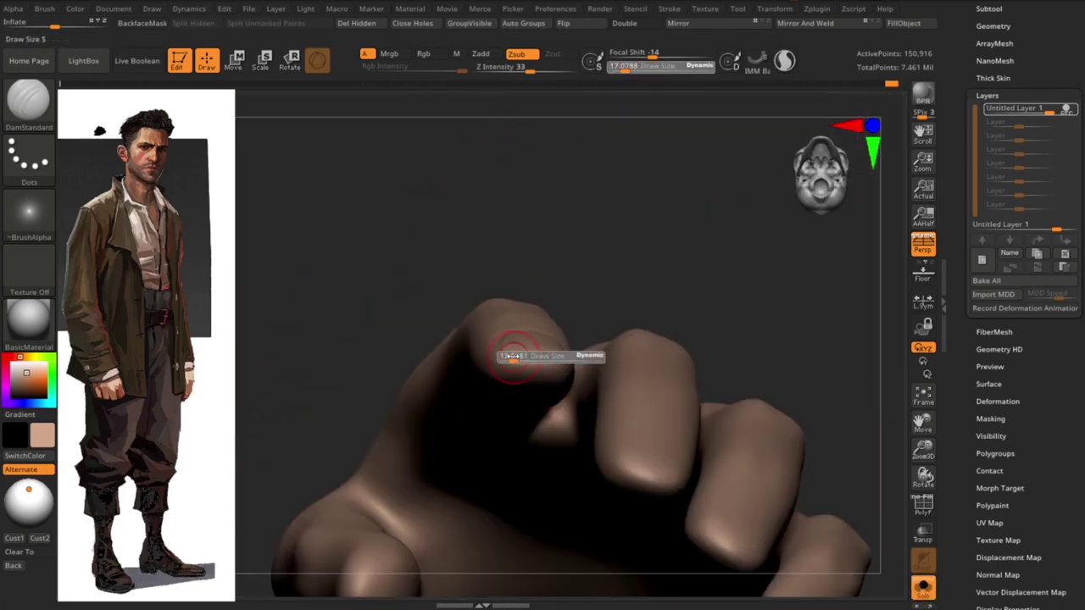
mouse_move(686, 257)
right_down()
mouse_move(547, 317)
mouse_move(509, 357)
mouse_move(524, 357)
right_up()
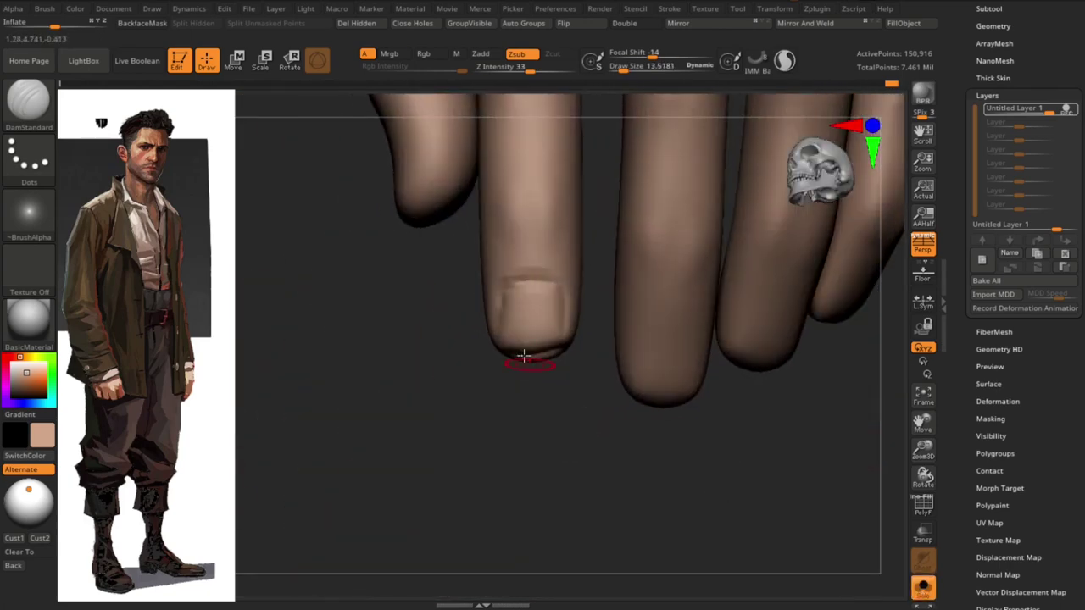
right_drag(562, 407, 465, 308)
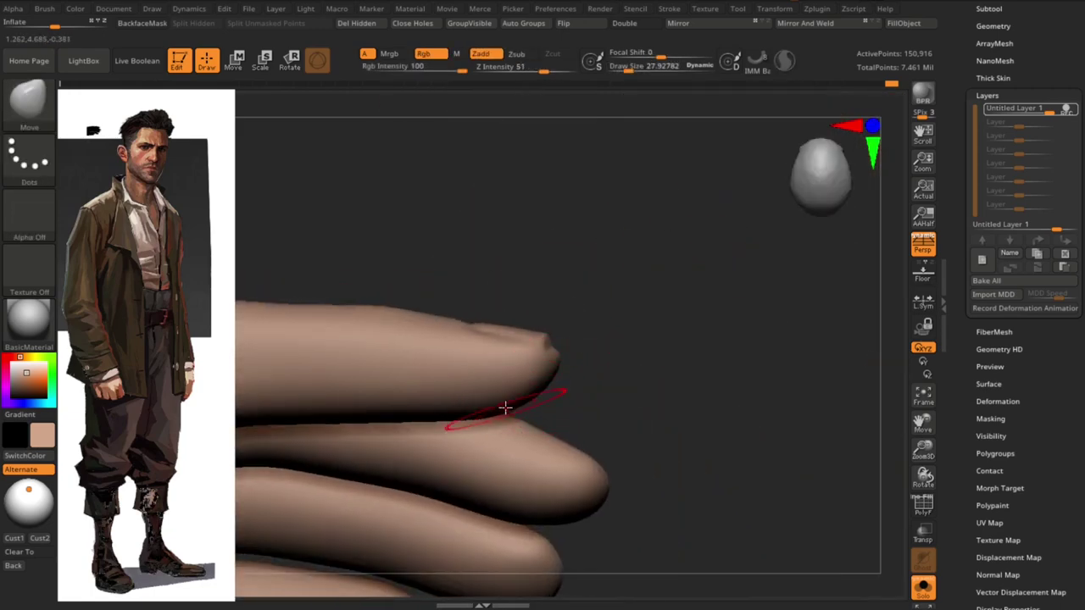
mouse_move(639, 336)
right_down()
mouse_move(686, 446)
mouse_move(564, 395)
mouse_move(709, 395)
mouse_move(669, 416)
mouse_move(523, 327)
mouse_move(463, 392)
right_up()
Switch from ClayBuildup back to the Move brush while orbiting out to the whole hand
key(b)
key(c)
key(b)
mouse_move(452, 331)
right_down()
mouse_move(473, 421)
mouse_move(514, 339)
right_up()
key(b)
key(m)
key(v)
mouse_move(477, 377)
right_down()
mouse_move(460, 286)
mouse_move(483, 388)
mouse_move(591, 421)
mouse_move(641, 375)
mouse_move(628, 436)
mouse_move(501, 359)
mouse_move(484, 317)
right_up()
key(b)
Carve nail-edge creases across the fingertips with DamStandard, including near the third finger
key(d)
key(s)
key(ctrl)
drag(479, 327, 547, 338)
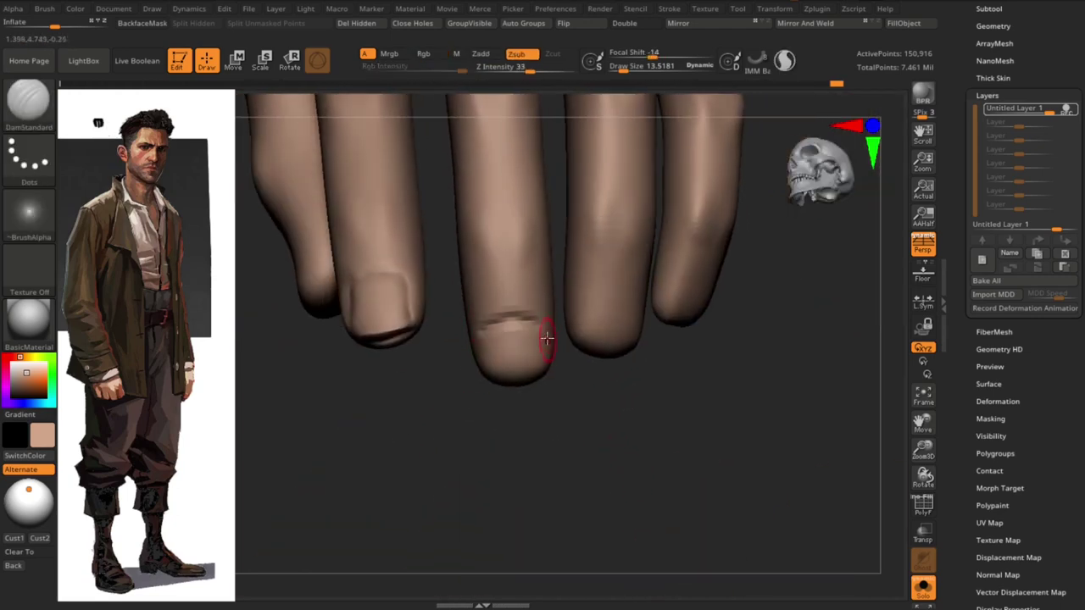
right_drag(494, 398, 490, 362)
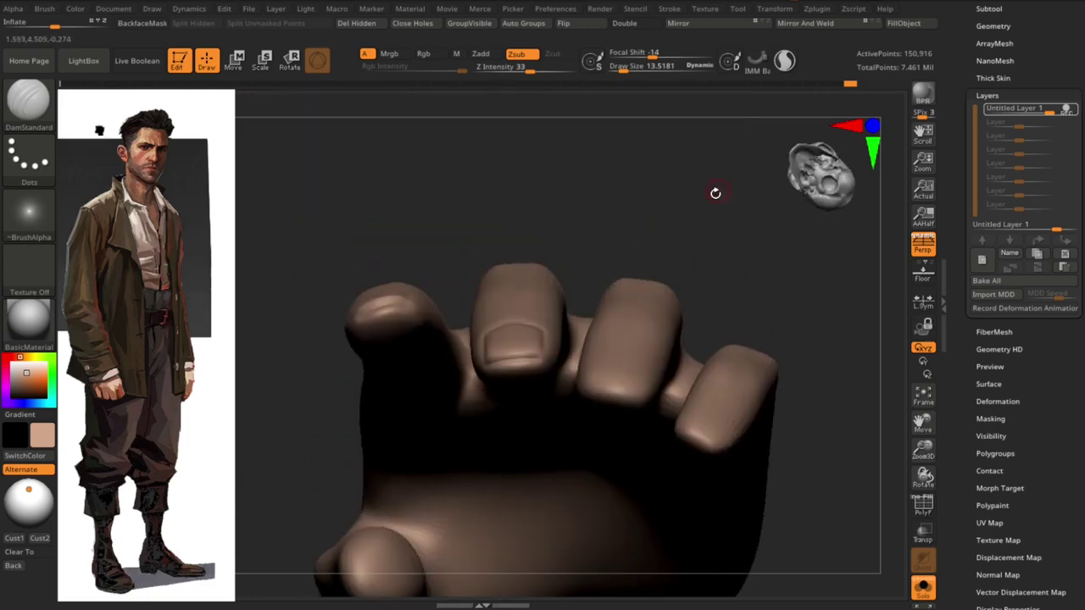
mouse_move(716, 194)
right_down()
mouse_move(681, 417)
mouse_move(505, 375)
right_up()
mouse_move(569, 309)
right_down()
mouse_move(606, 407)
mouse_move(654, 455)
mouse_move(524, 371)
right_up()
drag(524, 371, 575, 373)
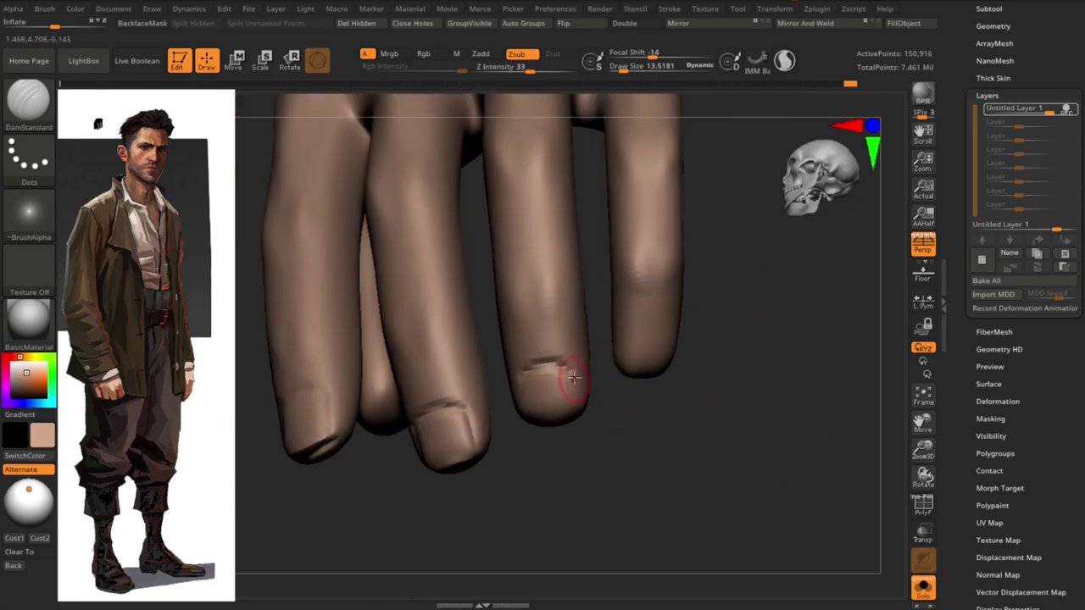
Select Move Topological and drop the mesh to a lower subdivision level
mouse_move(534, 436)
right_down()
mouse_move(503, 376)
mouse_move(690, 376)
mouse_move(467, 506)
mouse_move(419, 511)
mouse_move(430, 367)
right_up()
key(b)
key(m)
key(t)
key(s)
key(shift+d)
Return to the highest subdivision and set ClayBuildup with Alpha Off at draw size about 17
key(s)
drag(433, 344, 455, 361)
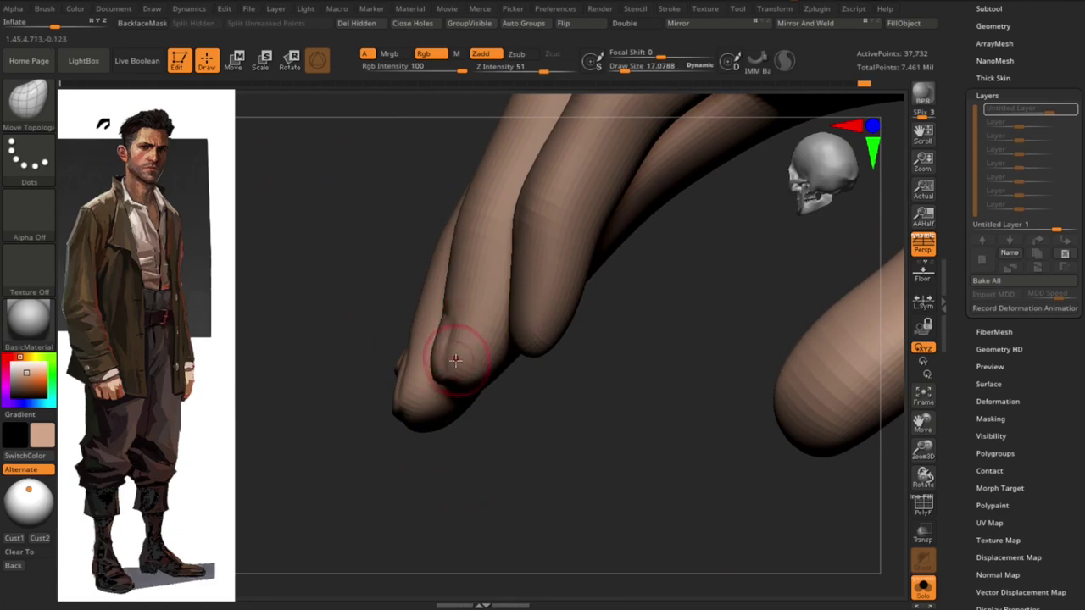
key(d)
key(b)
key(c)
key(b)
mouse_move(433, 356)
right_down()
mouse_move(494, 441)
mouse_move(443, 358)
mouse_move(494, 474)
mouse_move(573, 430)
right_up()
click(29, 212)
click(96, 292)
key(s)
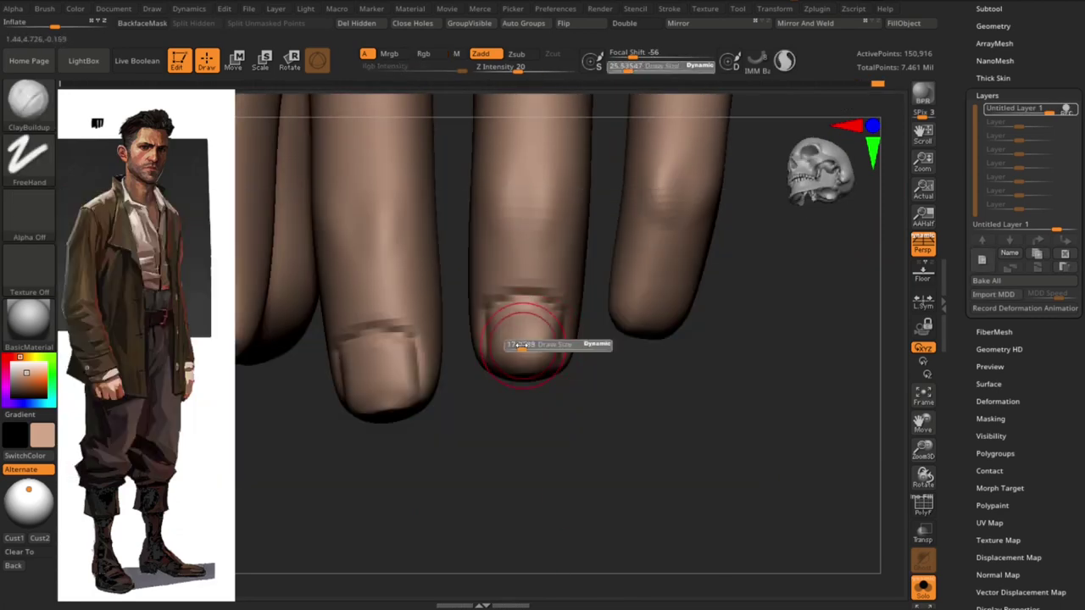
drag(585, 346, 564, 346)
mouse_move(559, 347)
right_down()
mouse_move(514, 431)
mouse_move(560, 470)
mouse_move(571, 245)
mouse_move(511, 331)
right_up()
Shape the fingertips with the Move brush, orbiting the hand to several angles
key(b)
key(m)
key(v)
mouse_move(577, 305)
right_down()
mouse_move(647, 387)
mouse_move(501, 311)
mouse_move(568, 424)
right_up()
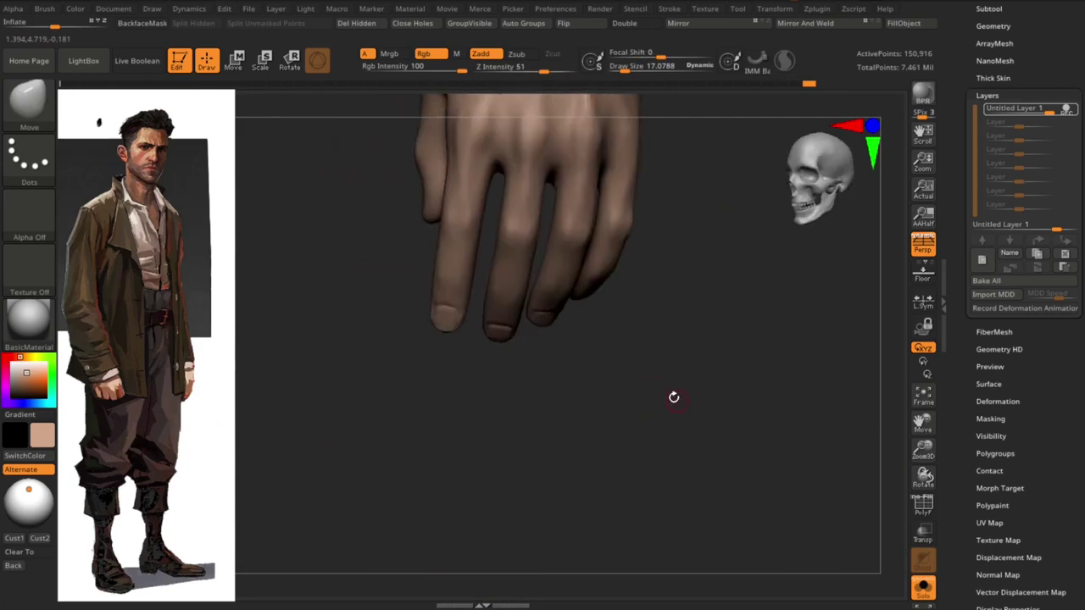
shift+drag(640, 392, 497, 347)
drag(391, 281, 707, 453)
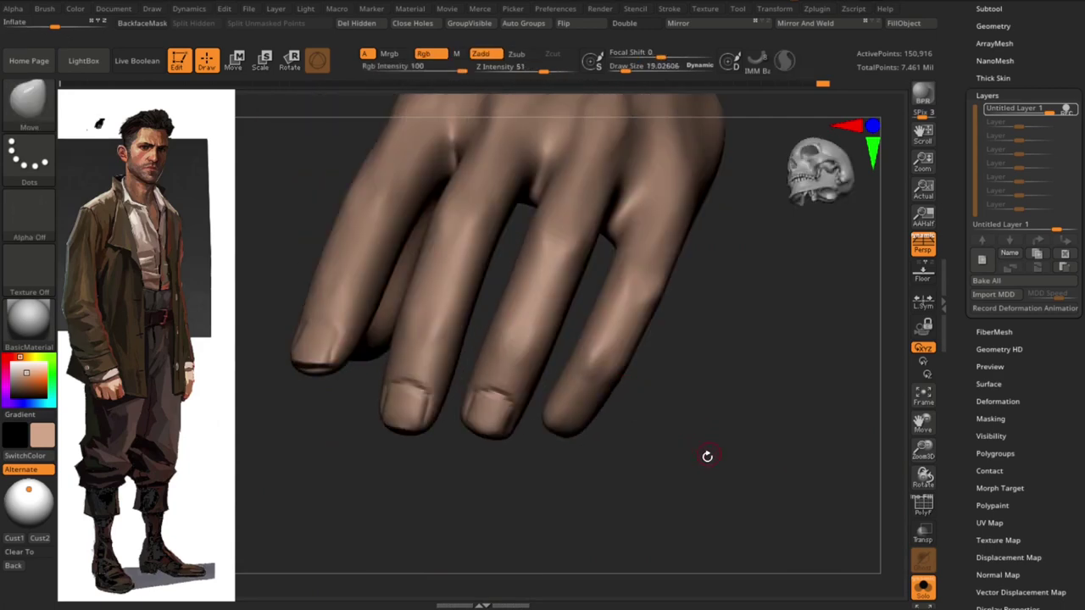
Switch to DamStandard and orbit to a side-on view of the fingers
key(b)
key(d)
key(s)
key(s)
mouse_move(578, 368)
mouse_down()
mouse_move(572, 411)
mouse_move(528, 380)
mouse_move(641, 424)
mouse_move(512, 371)
mouse_up()
mouse_move(678, 356)
mouse_down()
mouse_move(693, 317)
mouse_move(690, 443)
mouse_up()
Switch to Move Topological and drop to a lower subdivision level to reshape the fingers
key(b)
key(m)
key(t)
mouse_move(527, 373)
mouse_down()
mouse_move(557, 382)
mouse_move(669, 504)
mouse_move(625, 364)
mouse_move(420, 489)
mouse_move(426, 508)
mouse_move(514, 435)
mouse_move(579, 402)
mouse_move(561, 397)
mouse_move(514, 431)
mouse_move(644, 431)
mouse_move(641, 325)
mouse_move(576, 370)
mouse_up()
key(shift+d)
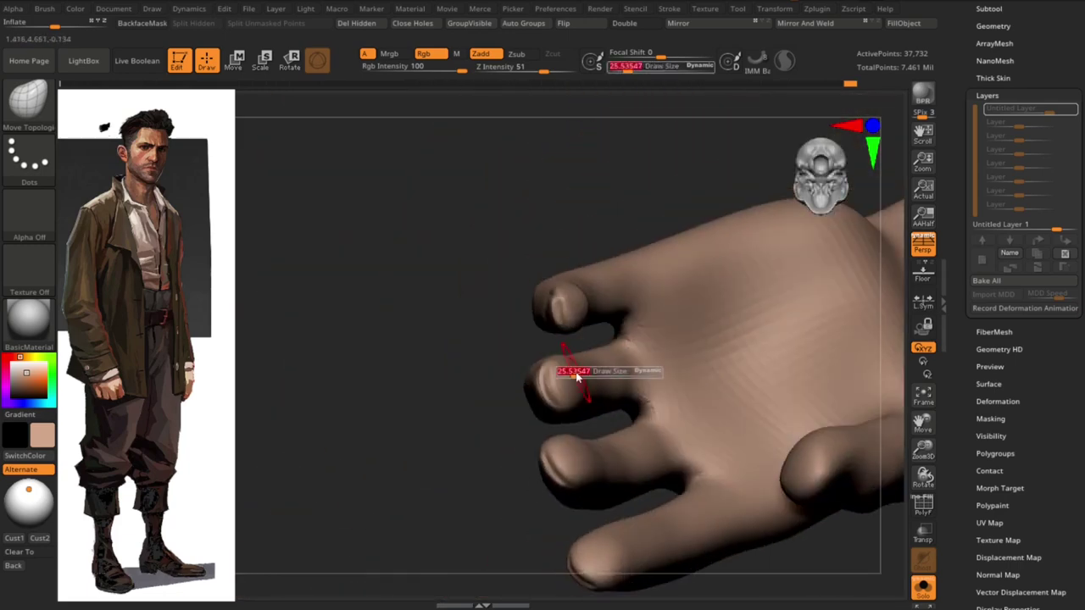
Orbit to the back of the hand and set DamStandard to draw size about 13.5
mouse_move(583, 452)
mouse_down()
mouse_move(502, 416)
mouse_move(605, 395)
mouse_move(473, 424)
mouse_move(690, 487)
mouse_move(704, 455)
mouse_move(603, 406)
mouse_up()
key(s)
mouse_move(579, 367)
mouse_down()
mouse_move(538, 376)
mouse_move(495, 414)
mouse_move(717, 305)
mouse_move(617, 362)
mouse_up()
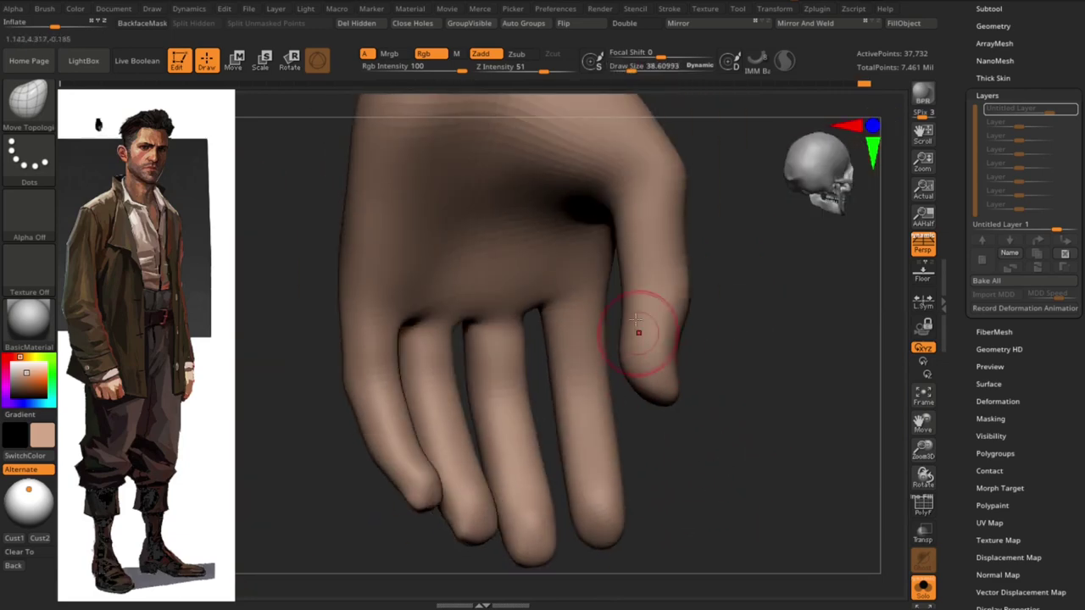
drag(642, 314, 683, 381)
key(s)
drag(549, 343, 468, 314)
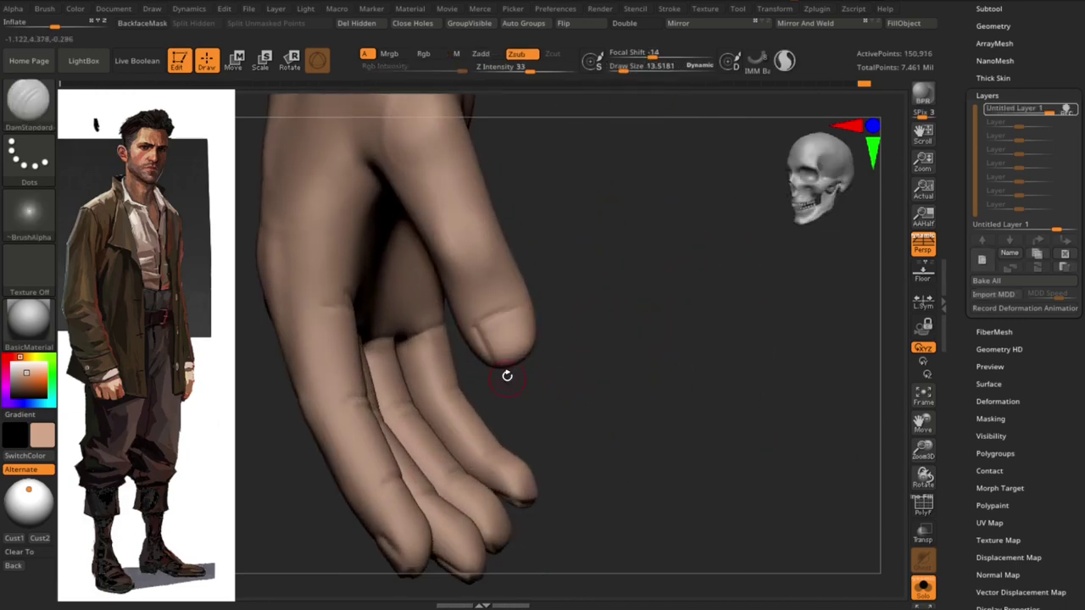
mouse_move(525, 311)
mouse_down()
mouse_move(501, 314)
mouse_move(553, 292)
mouse_up()
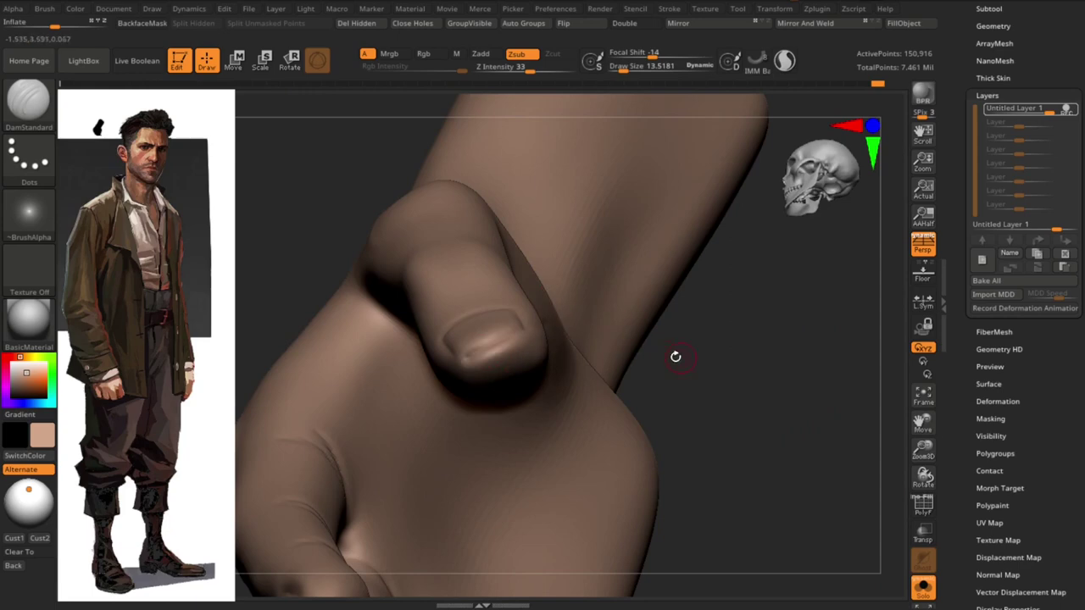
drag(458, 356, 669, 433)
drag(538, 311, 576, 342)
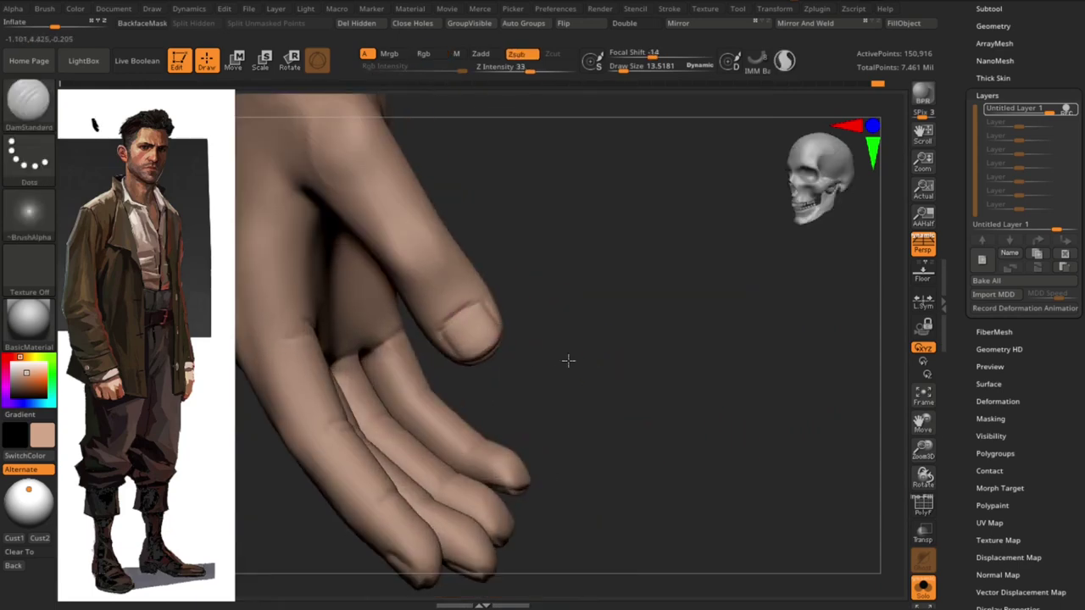
mouse_move(478, 346)
mouse_down()
mouse_move(543, 444)
mouse_move(562, 331)
mouse_move(456, 272)
mouse_up()
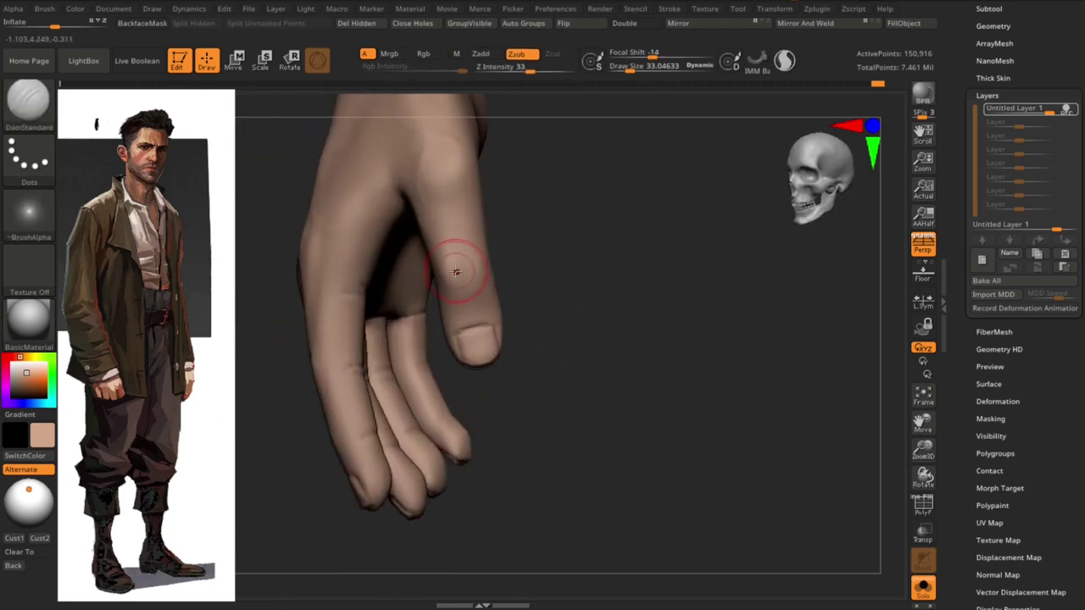
drag(598, 305, 429, 284)
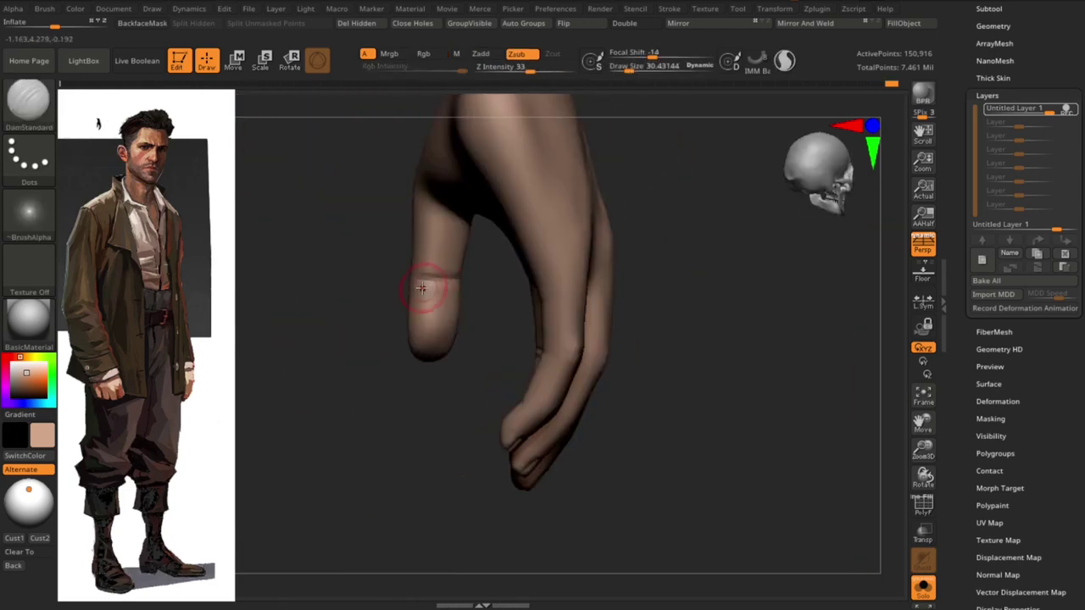
mouse_move(486, 313)
mouse_down()
mouse_move(457, 286)
mouse_move(341, 356)
mouse_move(468, 308)
mouse_move(644, 279)
mouse_up()
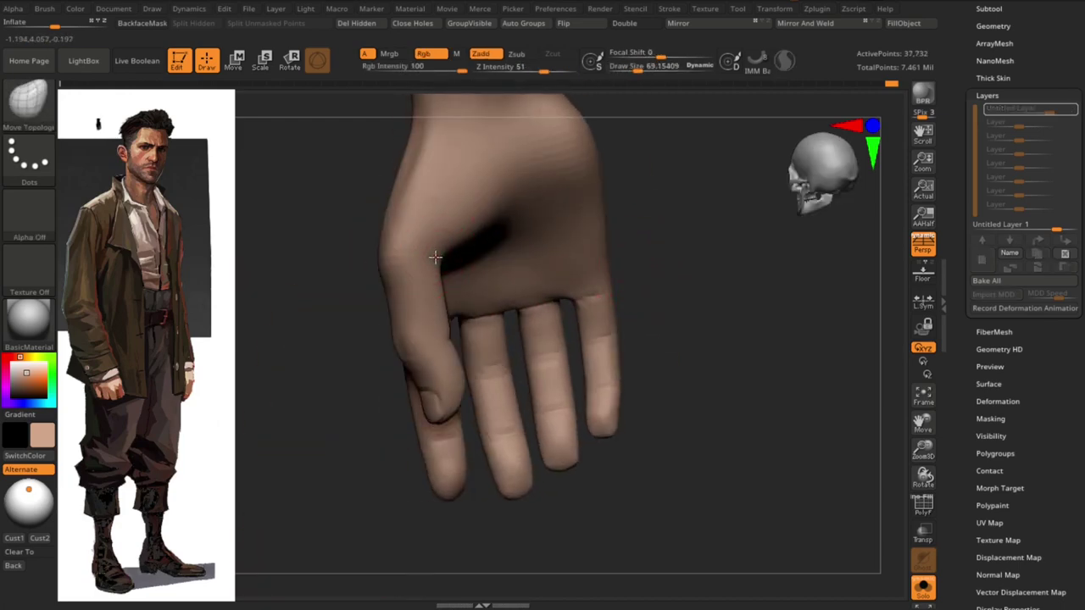
mouse_move(310, 282)
mouse_down()
mouse_move(434, 257)
mouse_move(514, 296)
mouse_move(488, 264)
mouse_up()
mouse_move(496, 370)
mouse_down()
mouse_move(530, 378)
mouse_move(646, 322)
mouse_move(579, 364)
mouse_up()
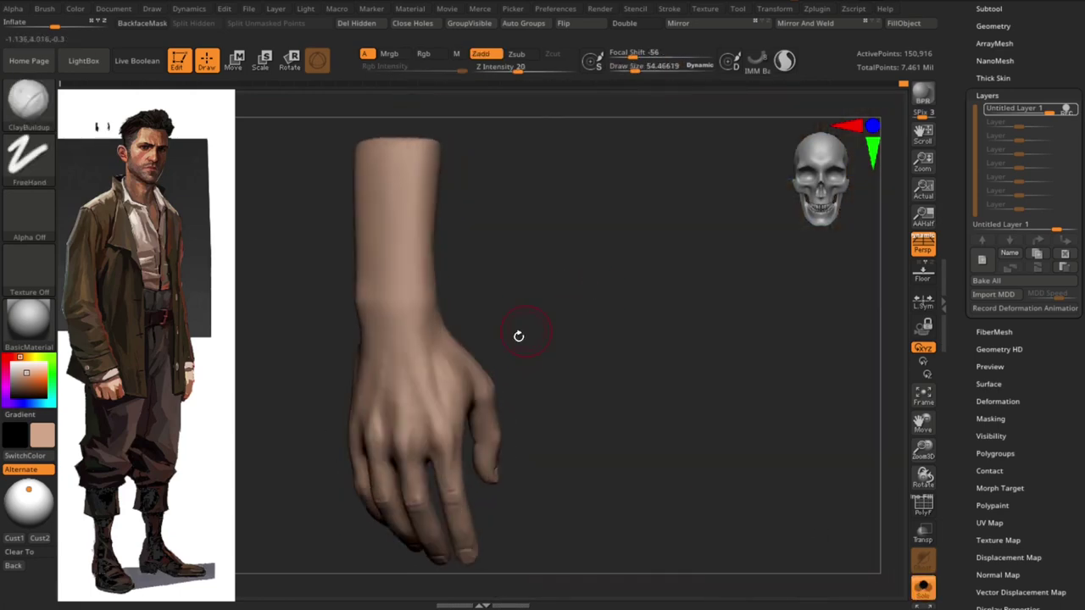
Orbit to the back of the hand and sculpt with the Standard brush
mouse_move(591, 355)
mouse_down()
mouse_move(449, 392)
mouse_move(550, 319)
mouse_move(533, 392)
mouse_move(612, 343)
mouse_move(444, 380)
mouse_up()
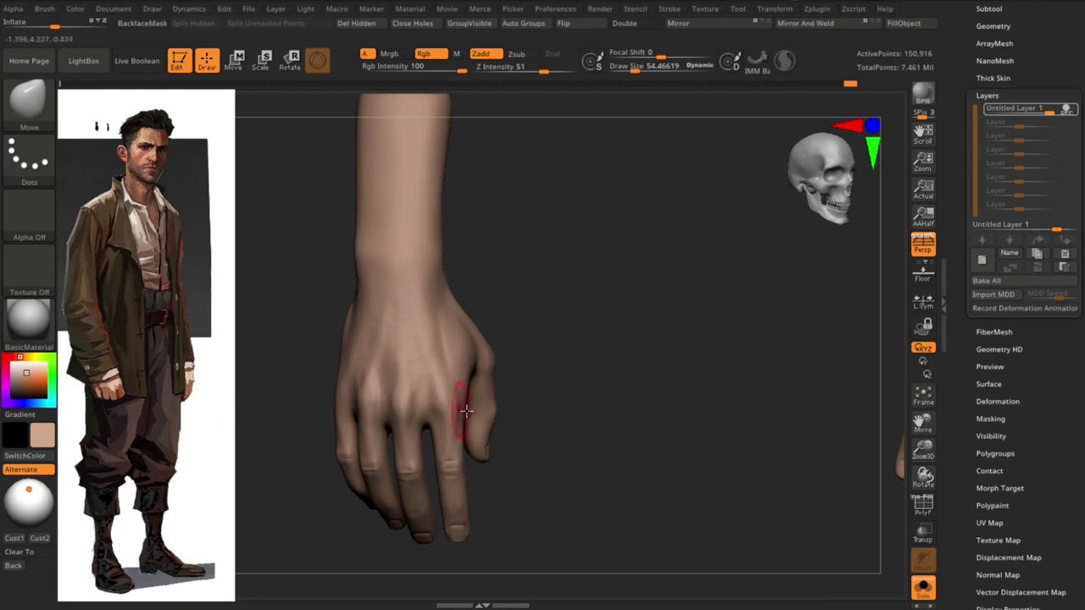
mouse_move(466, 411)
mouse_down()
mouse_move(509, 413)
mouse_move(607, 326)
mouse_move(695, 300)
mouse_move(504, 311)
mouse_up()
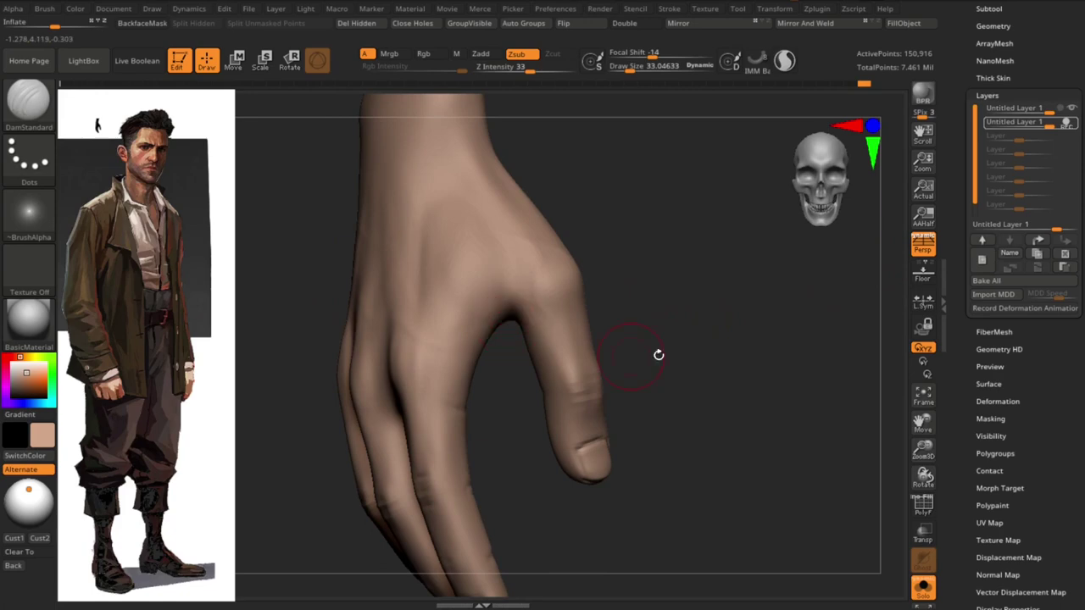
mouse_move(659, 355)
mouse_down()
mouse_move(225, 416)
mouse_move(693, 336)
mouse_move(673, 371)
mouse_move(774, 353)
mouse_move(731, 322)
mouse_move(726, 378)
mouse_move(493, 303)
mouse_up()
key(b)
key(s)
key(t)
key(s)
key(s)
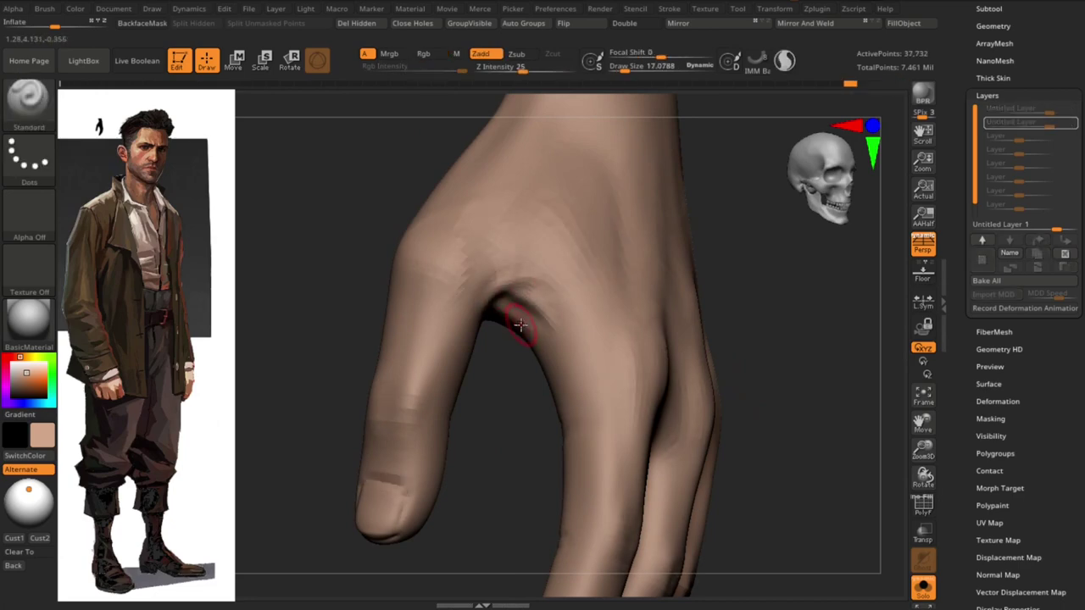
mouse_move(520, 325)
mouse_down()
mouse_move(526, 435)
mouse_move(513, 263)
mouse_move(439, 354)
mouse_move(454, 333)
mouse_up()
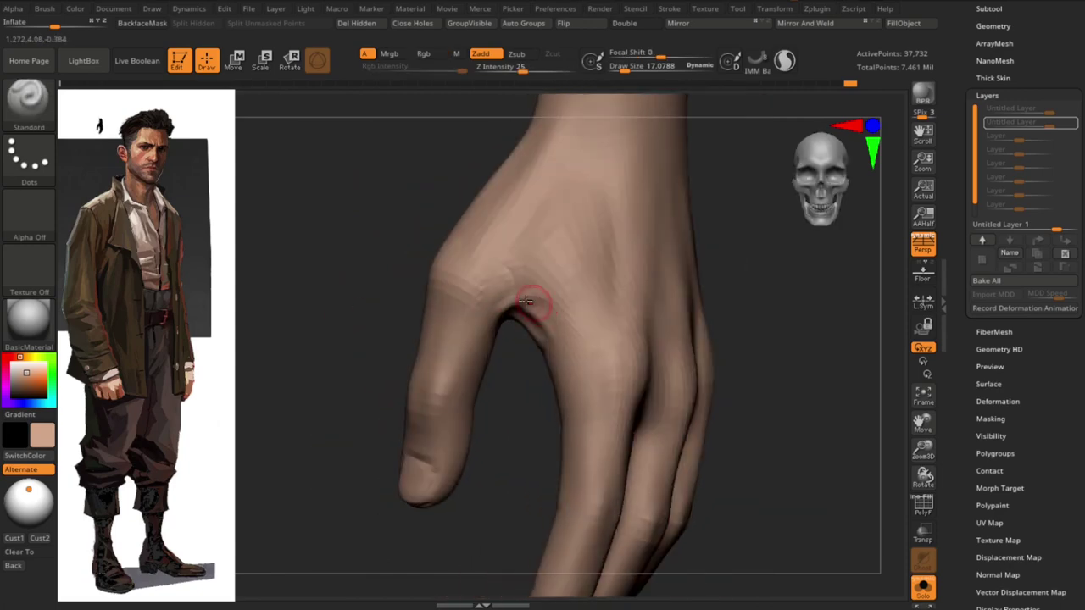
Smooth the finger webbing at a lower subdivision level, then refine it with the Move brush
key(shift+d)
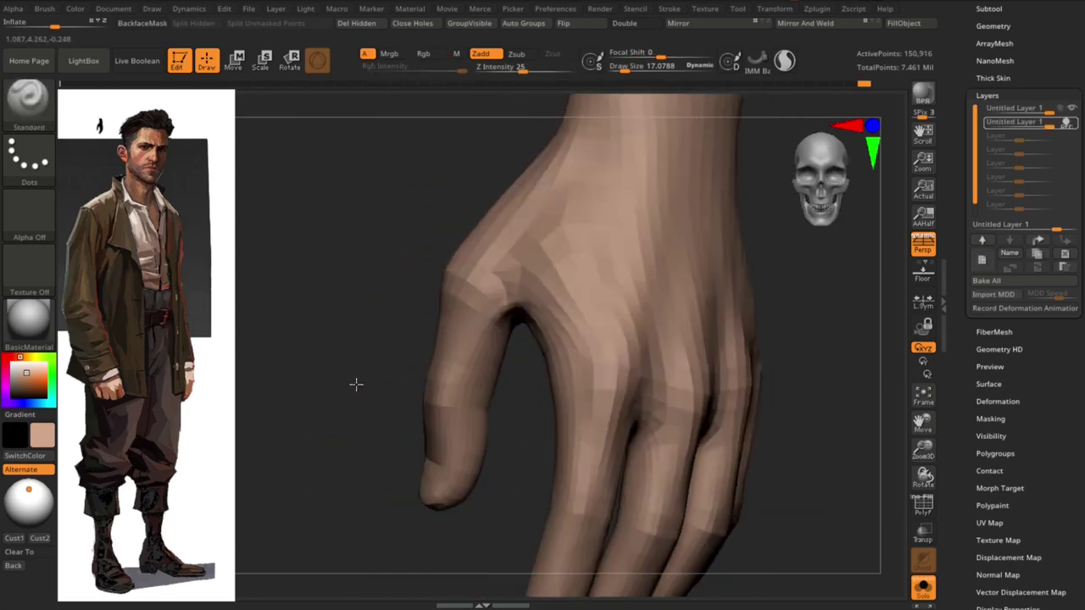
drag(356, 384, 413, 389)
key(shift)
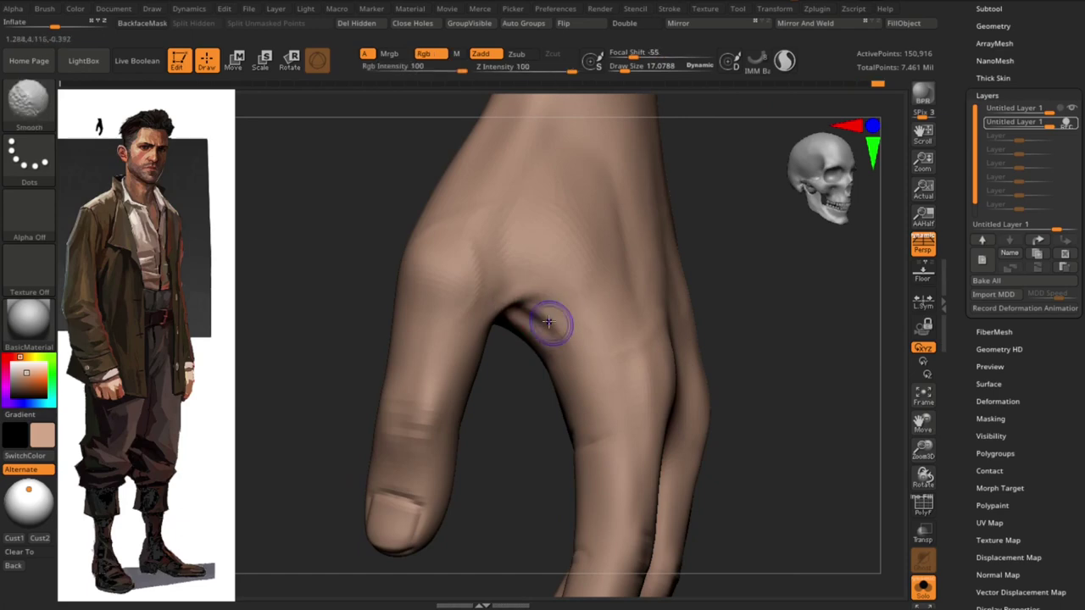
mouse_move(695, 332)
mouse_down()
mouse_move(751, 372)
mouse_move(790, 373)
mouse_move(715, 395)
mouse_move(748, 371)
mouse_move(666, 327)
mouse_move(636, 200)
mouse_up()
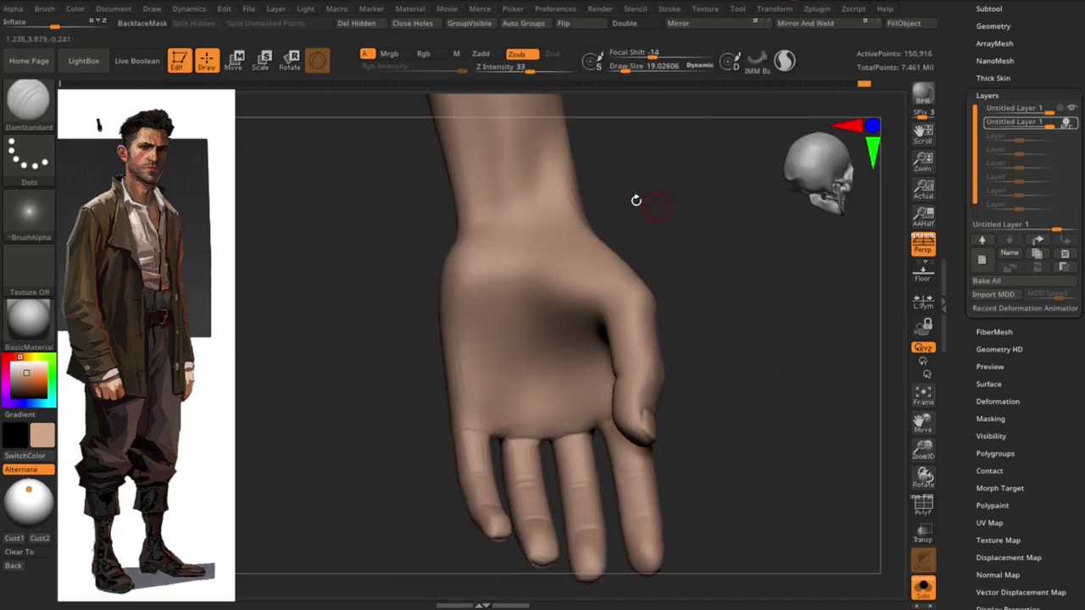
key(b)
key(m)
key(v)
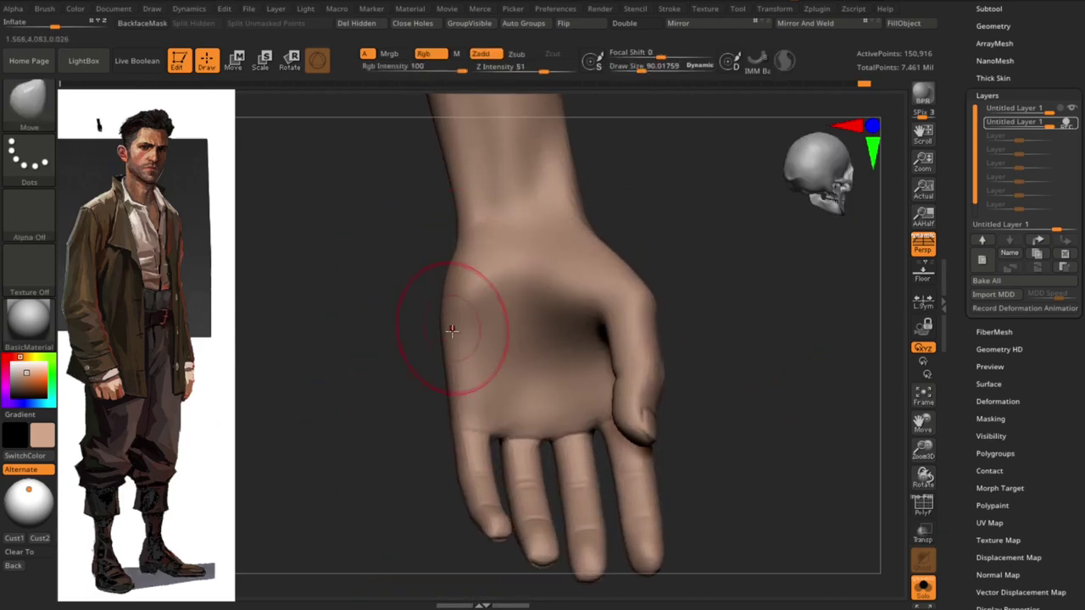
mouse_move(461, 327)
alt+mouse_down()
mouse_move(528, 339)
mouse_move(373, 350)
alt+mouse_up()
Switch to ClayBuildup and drop to a lower subdivision level
key(s)
key(b)
key(c)
Switch to DamStandard at the highest subdivision and undo five recent palm edits to compare
key(b)
key(shift+d)
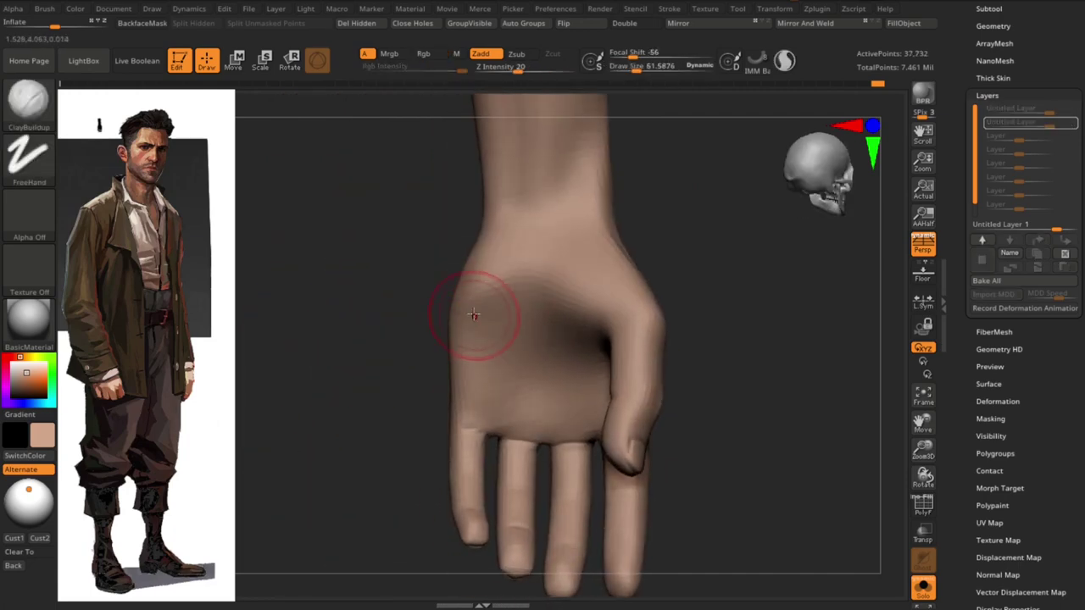
key(b)
key(d)
key(s)
key(d)
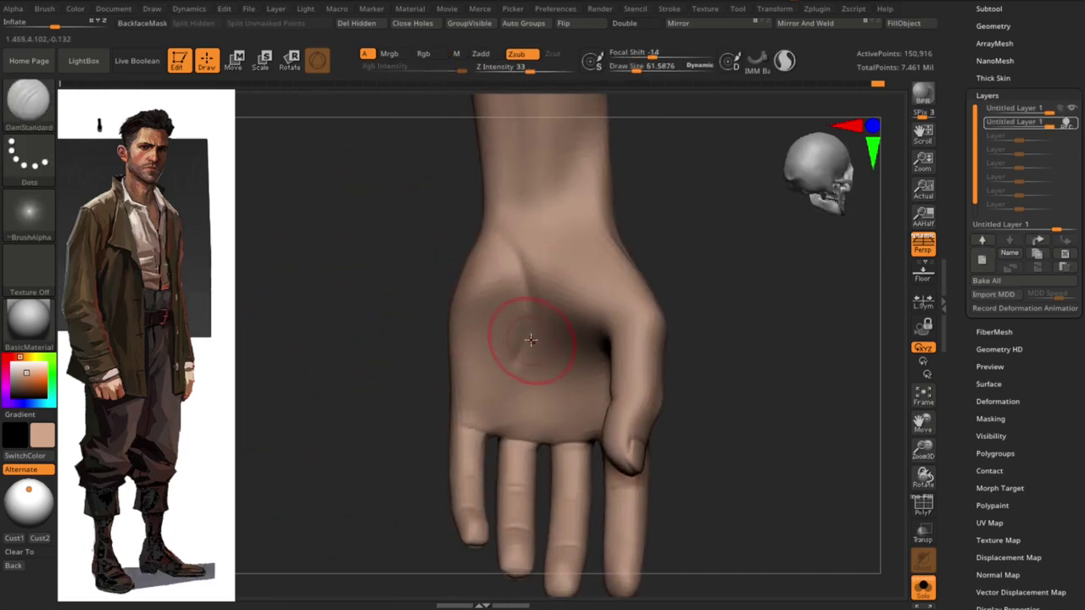
key(ctrl+z)
key(ctrl+z)
key(ctrl+z)
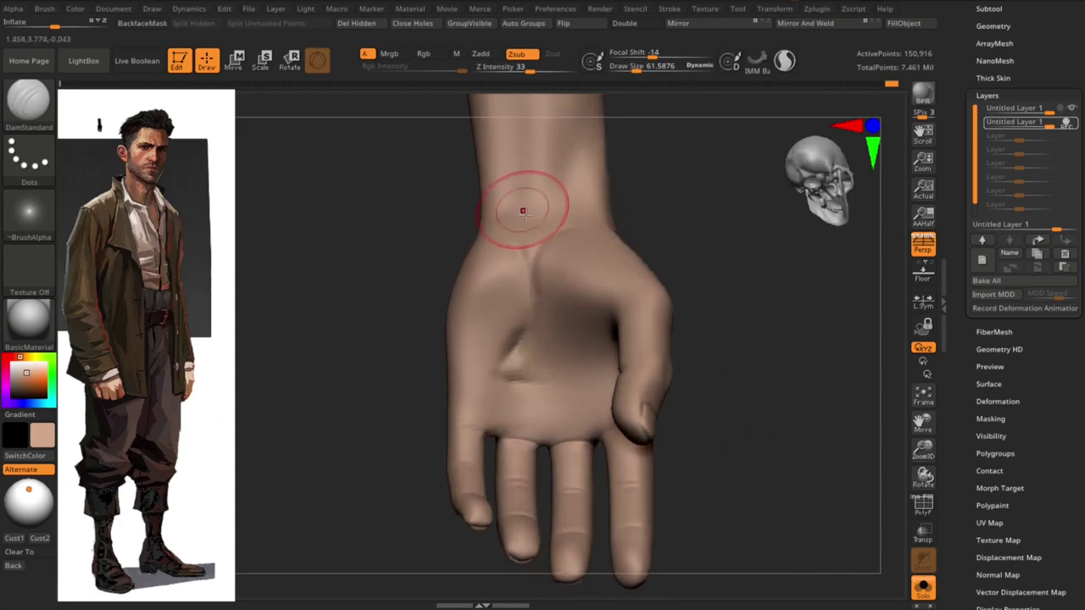
key(ctrl+z)
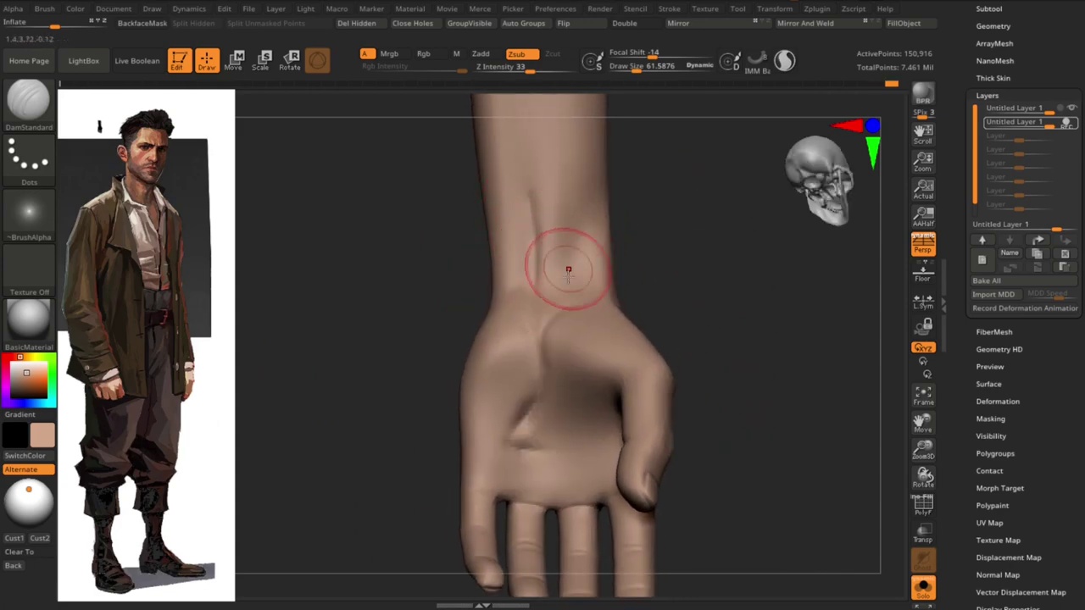
key(ctrl+z)
key(ctrl+z)
key(ctrl+z)
key(ctrl+z)
key(ctrl+z)
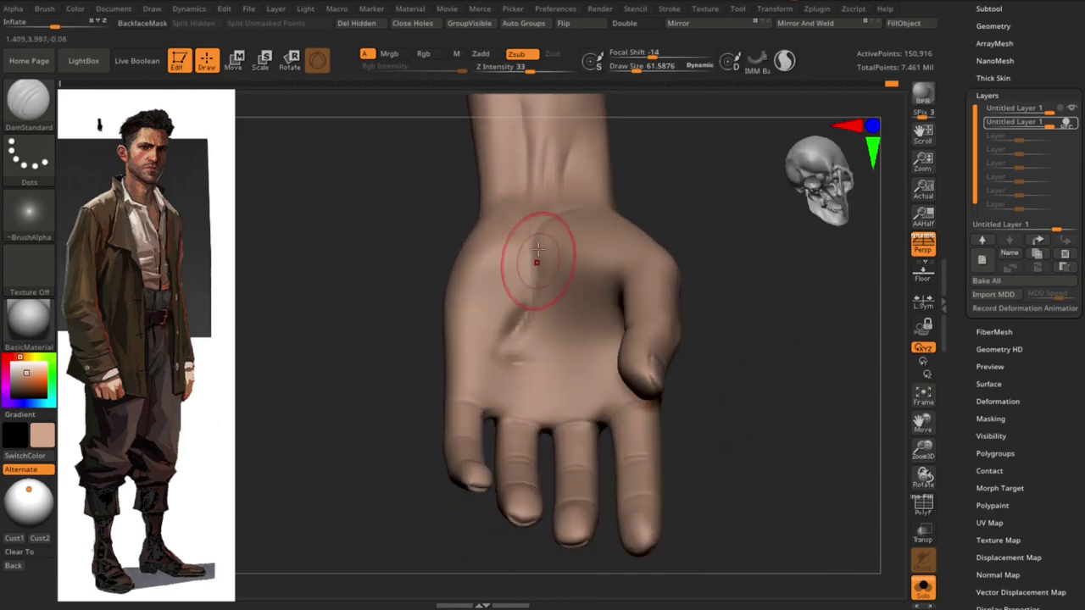
key(ctrl+z)
key(ctrl+z)
key(ctrl+z)
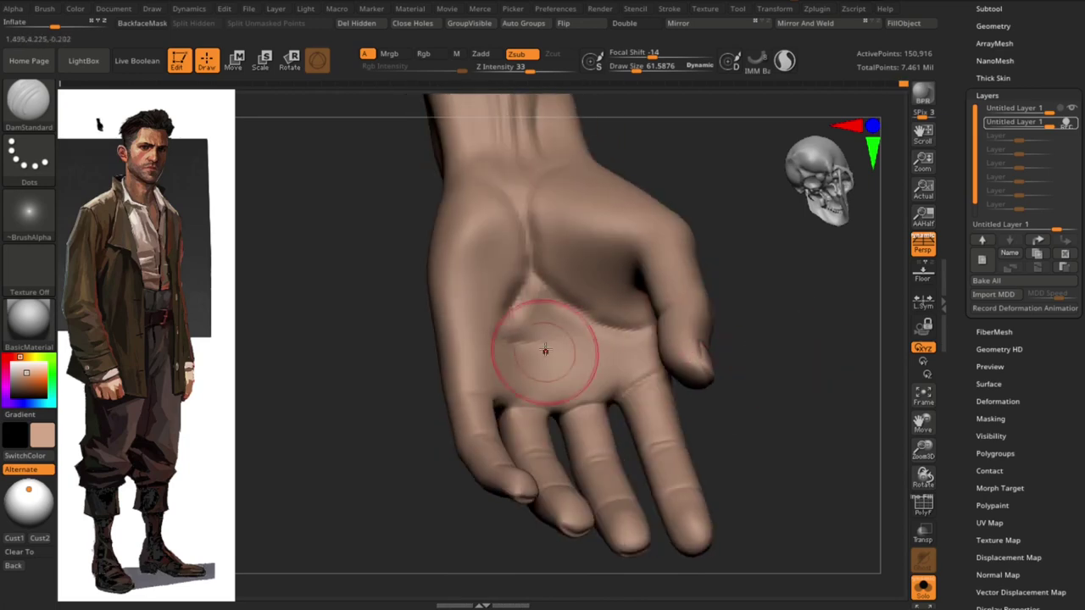
key(ctrl+z)
key(ctrl+z)
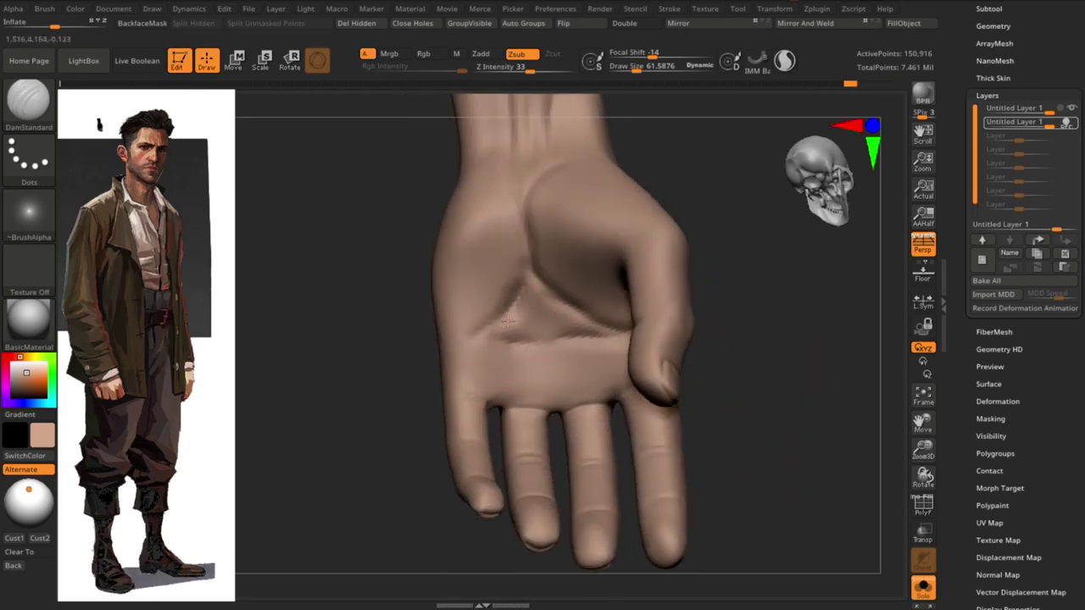
Inspect the palm from several angles and smooth its surface
mouse_move(507, 321)
right_down()
mouse_move(693, 411)
mouse_move(807, 431)
mouse_move(497, 367)
right_up()
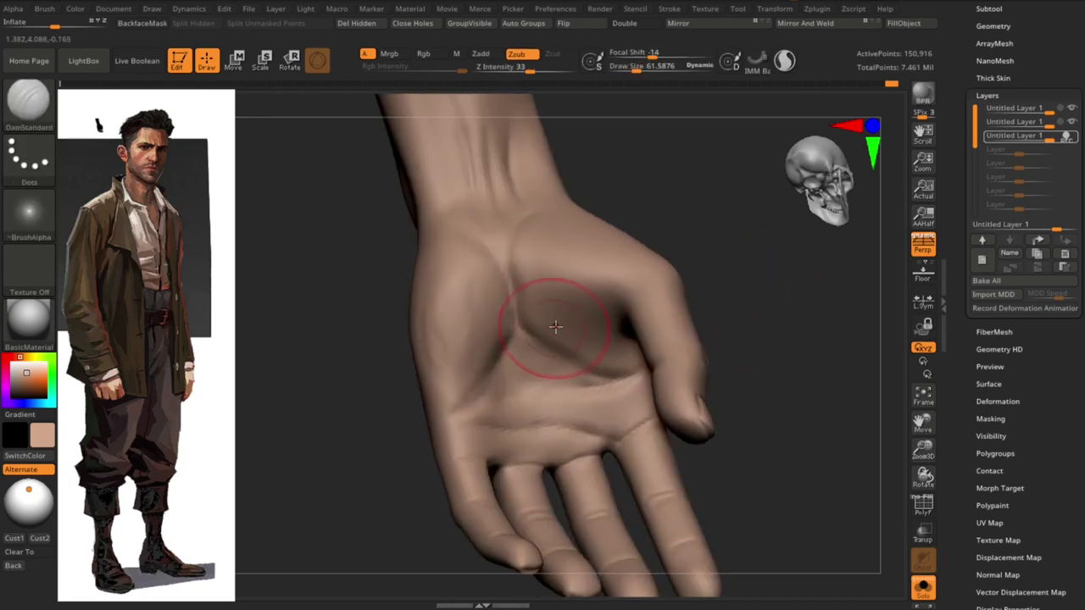
mouse_move(555, 326)
mouse_down()
mouse_move(758, 305)
mouse_move(537, 291)
mouse_move(729, 317)
mouse_up()
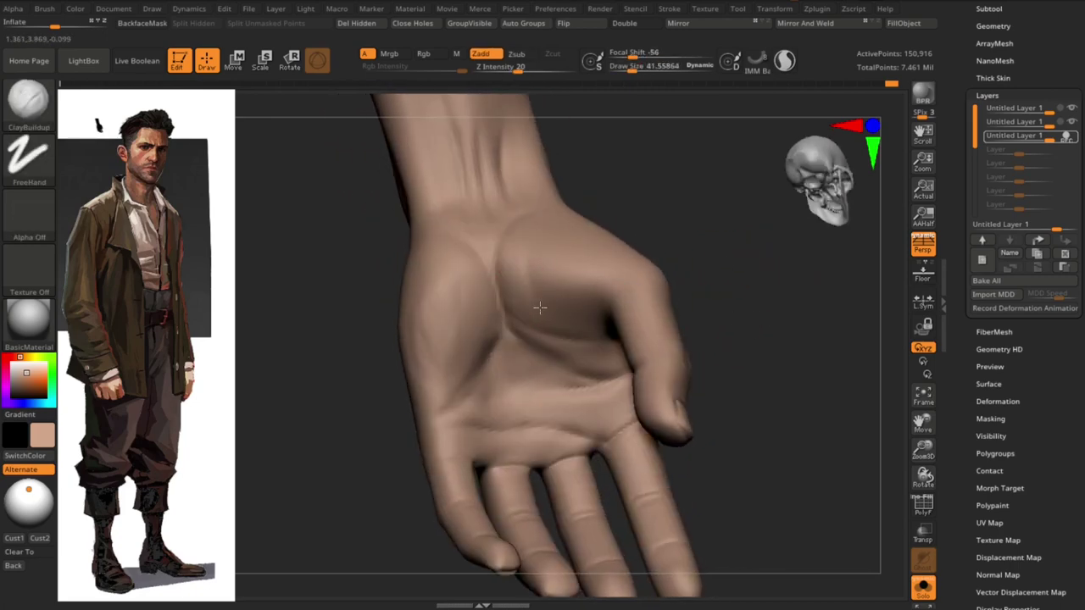
mouse_move(540, 308)
mouse_down()
mouse_move(755, 315)
mouse_move(552, 359)
mouse_move(773, 356)
mouse_move(592, 421)
mouse_move(431, 426)
mouse_move(632, 413)
mouse_up()
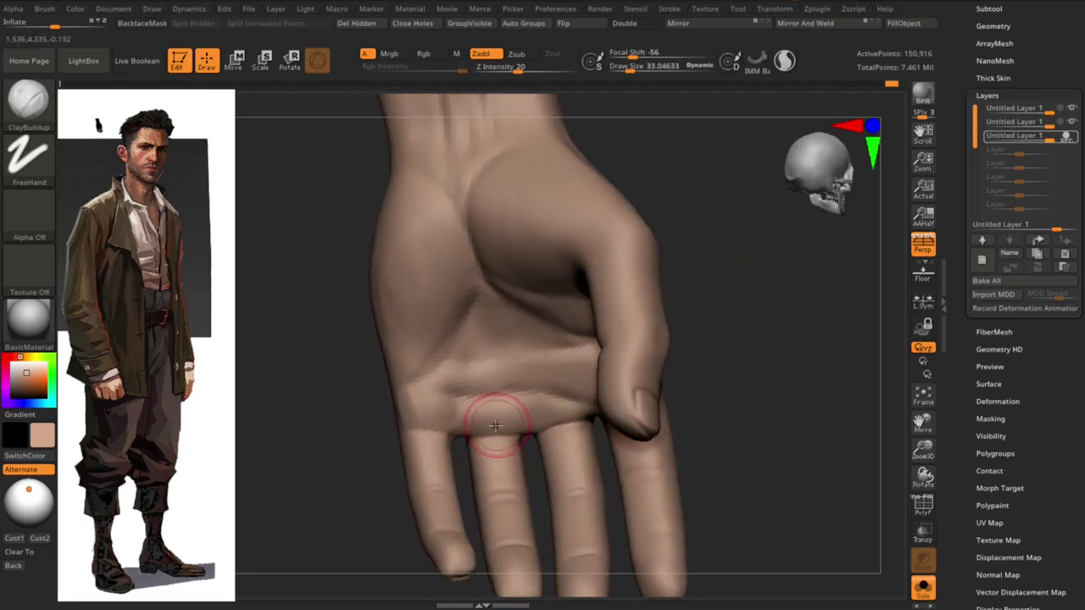
drag(730, 374, 577, 370)
key(s)
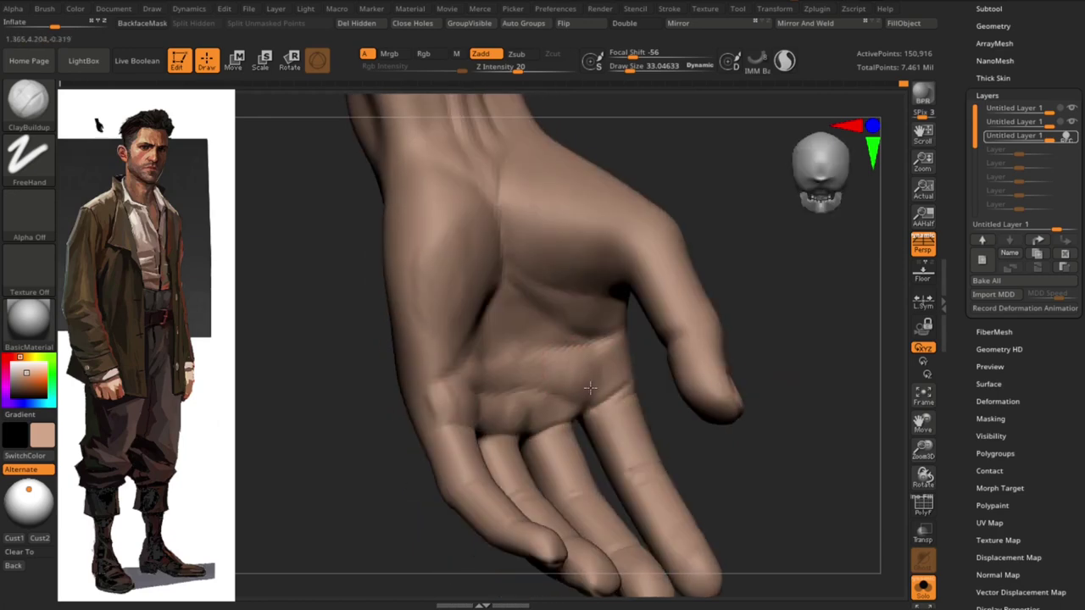
mouse_move(738, 381)
mouse_down()
mouse_move(782, 395)
mouse_move(755, 356)
mouse_up()
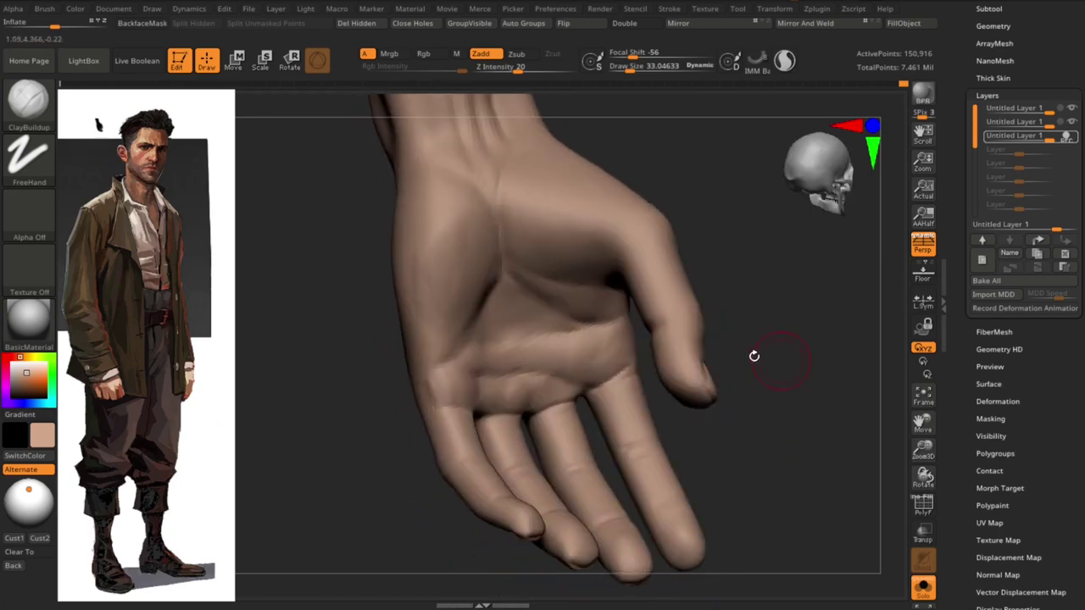
key(shift)
mouse_move(605, 328)
mouse_down()
mouse_move(753, 332)
mouse_move(792, 375)
mouse_move(457, 346)
mouse_move(702, 267)
mouse_move(556, 306)
mouse_move(625, 310)
mouse_move(581, 356)
mouse_move(505, 339)
mouse_up()
Build up the hand's pads with ClayBuildup at size about 33, then switch to DamStandard
key(b)
key(c)
key(b)
key(s)
mouse_move(746, 461)
mouse_down()
mouse_move(431, 398)
mouse_move(485, 423)
mouse_move(453, 392)
mouse_move(702, 447)
mouse_up()
mouse_move(808, 466)
mouse_down()
mouse_move(758, 436)
mouse_move(766, 417)
mouse_move(727, 271)
mouse_move(772, 331)
mouse_move(585, 326)
mouse_up()
key(b)
key(d)
key(s)
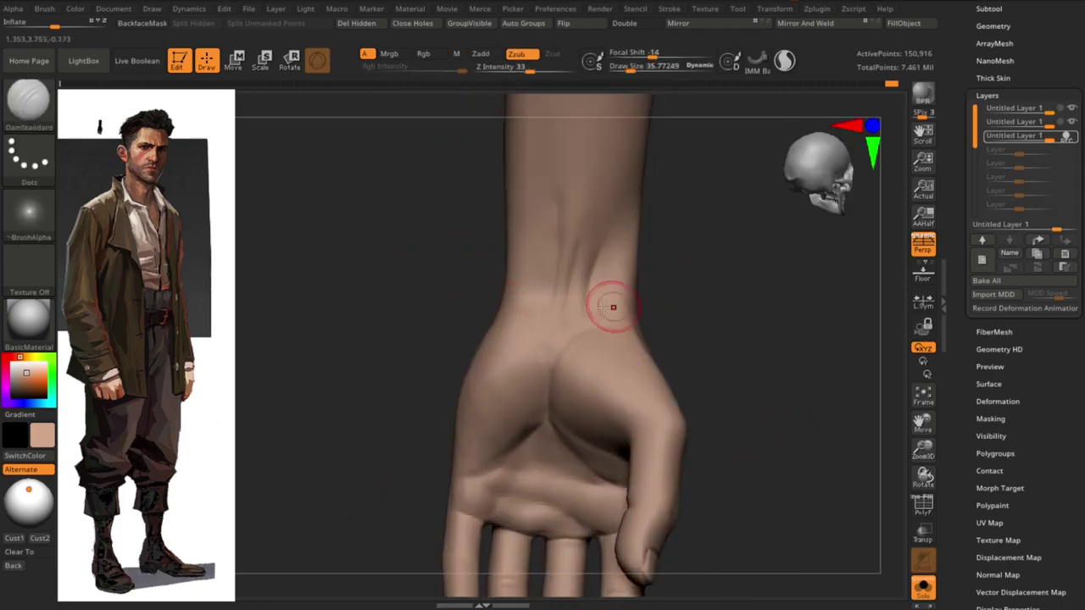
Switch to the Move brush and pull the side wrist silhouette into a smoother contour
mouse_move(752, 317)
mouse_down()
mouse_move(749, 363)
mouse_move(745, 334)
mouse_move(769, 367)
mouse_up()
key(b)
key(m)
key(v)
mouse_move(430, 346)
mouse_down()
mouse_move(549, 328)
mouse_move(545, 359)
mouse_up()
drag(543, 312, 540, 331)
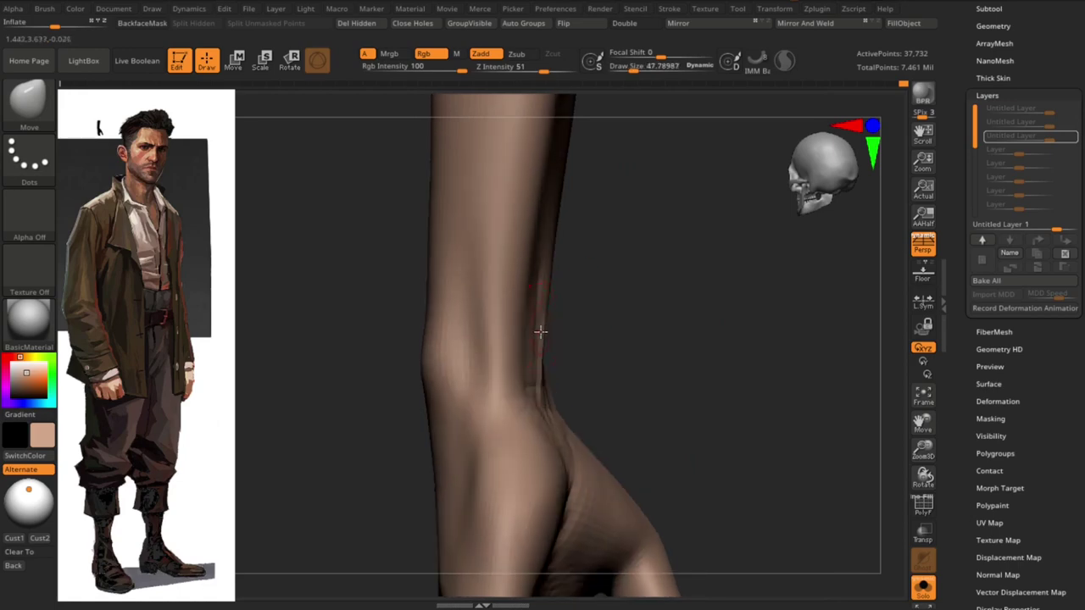
Return to the highest subdivision level and check the wrist from side and front views
key(d)
drag(709, 367, 545, 353)
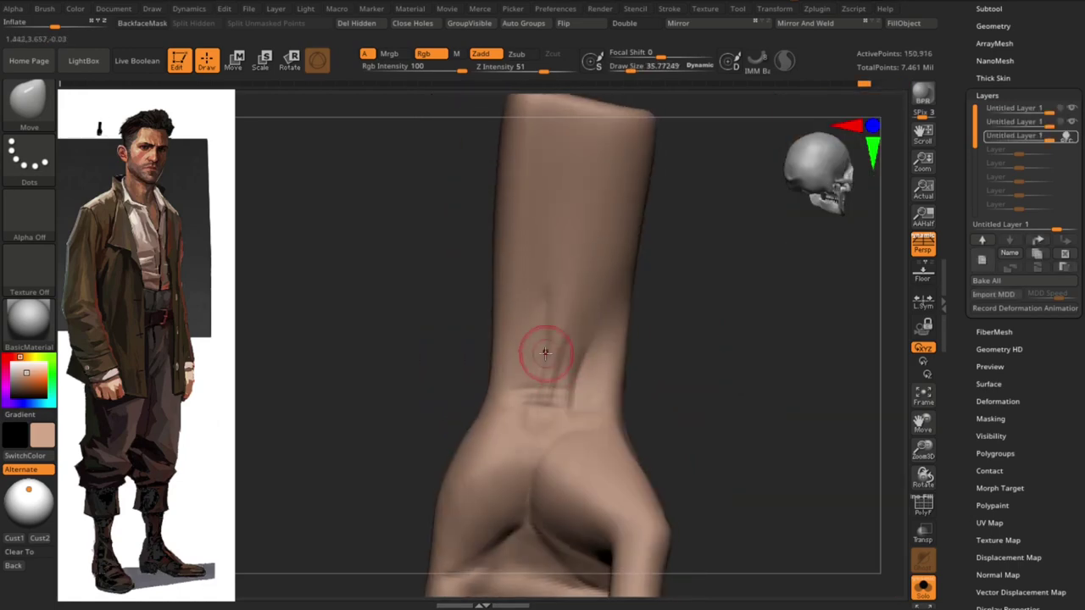
mouse_move(717, 371)
mouse_down()
mouse_move(615, 388)
mouse_move(645, 373)
mouse_move(525, 384)
mouse_move(660, 374)
mouse_up()
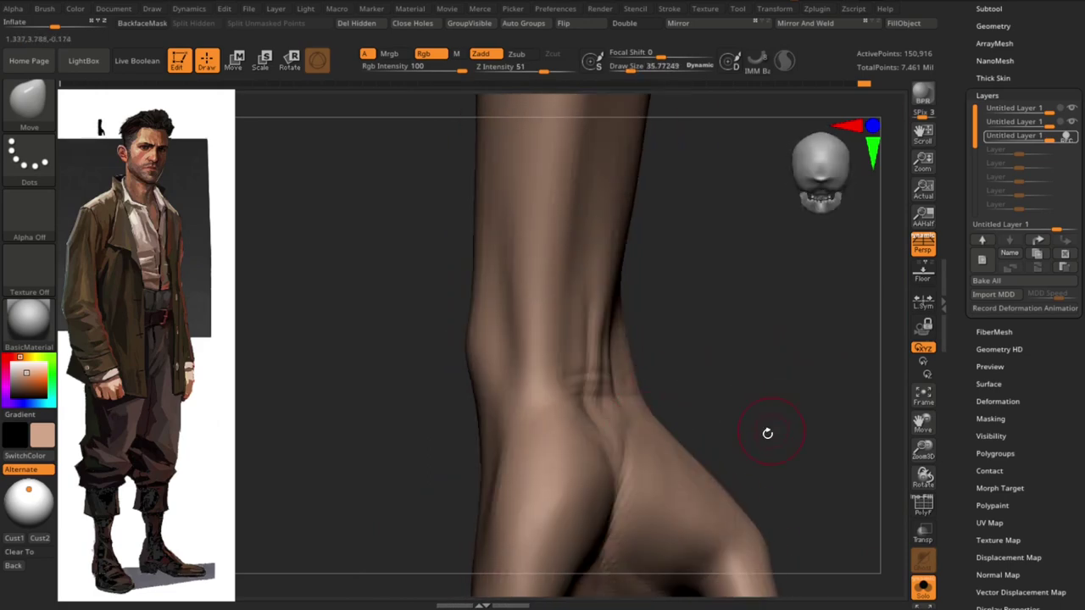
mouse_move(767, 433)
mouse_down()
mouse_move(734, 412)
mouse_move(731, 368)
mouse_move(695, 368)
mouse_move(727, 392)
mouse_up()
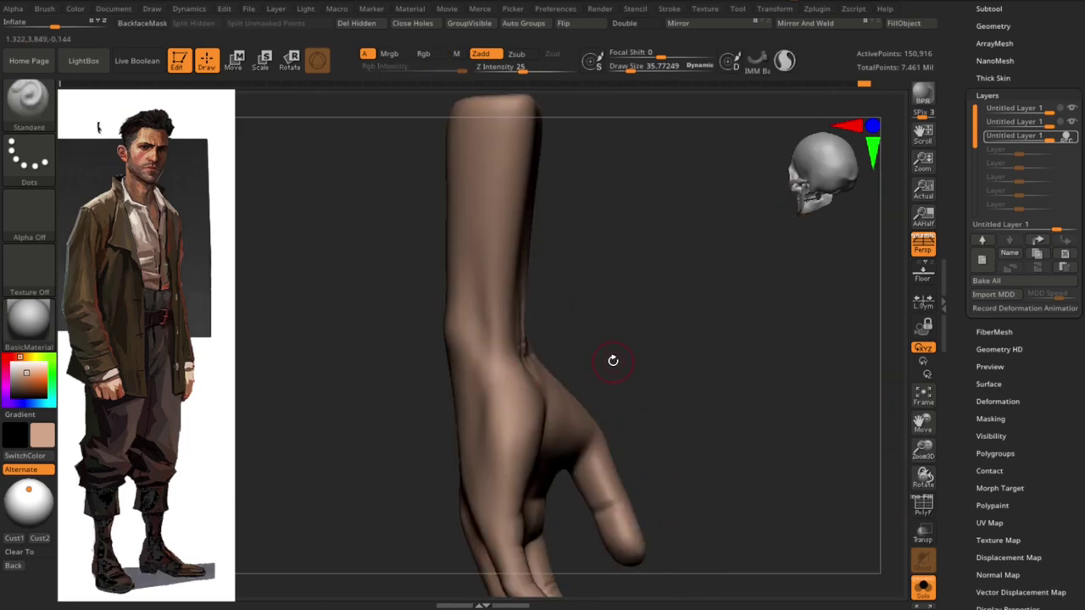
mouse_move(613, 360)
mouse_down()
mouse_move(582, 330)
mouse_move(461, 308)
mouse_up()
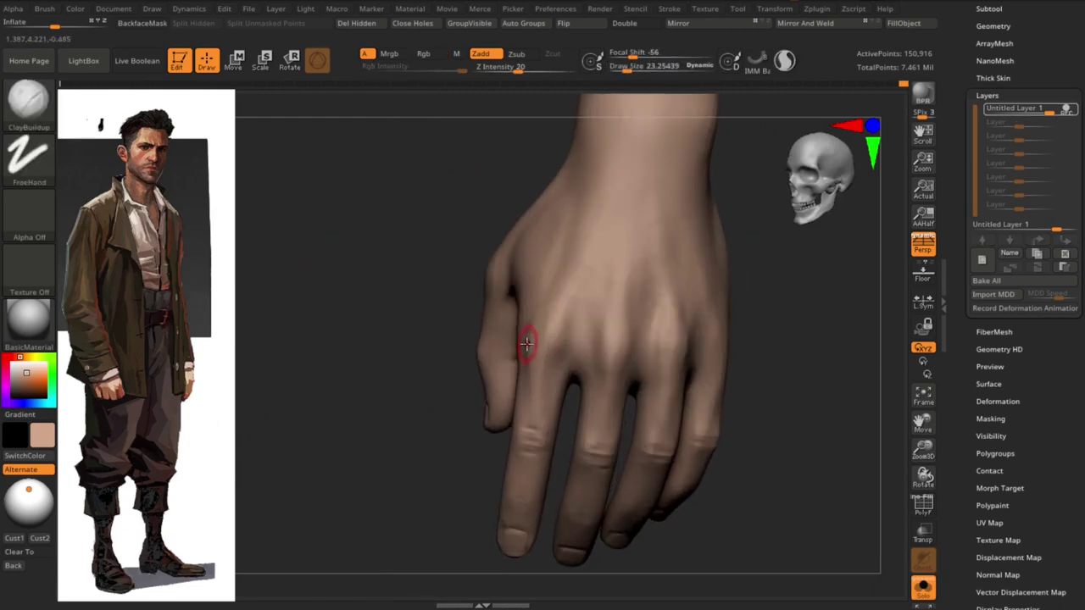
Set the brush size to about 28 and work over the back of the hand and knuckles
key(s)
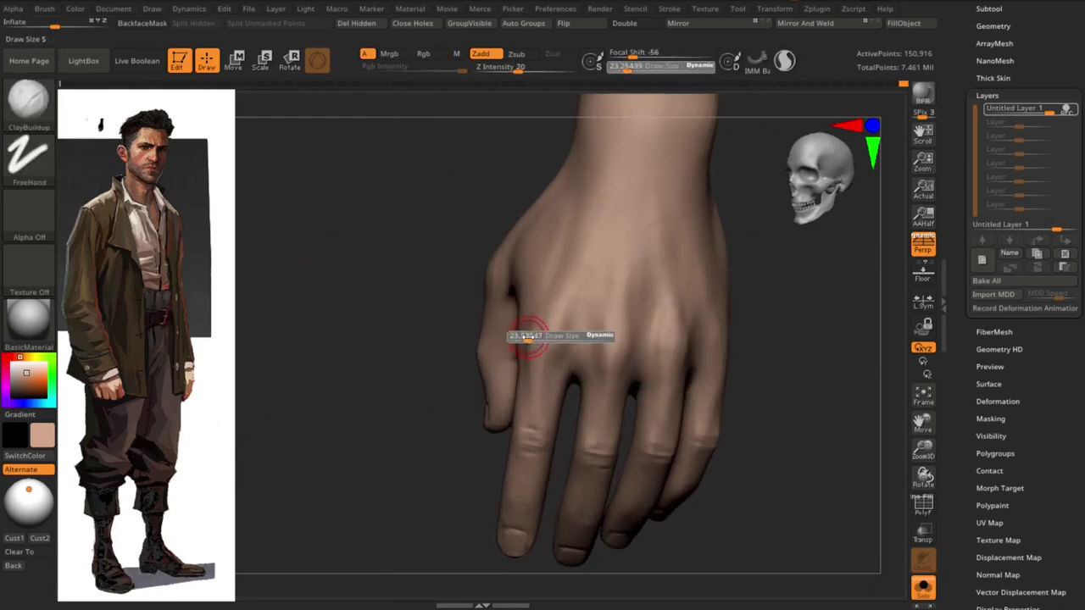
drag(527, 343, 524, 354)
drag(377, 481, 564, 328)
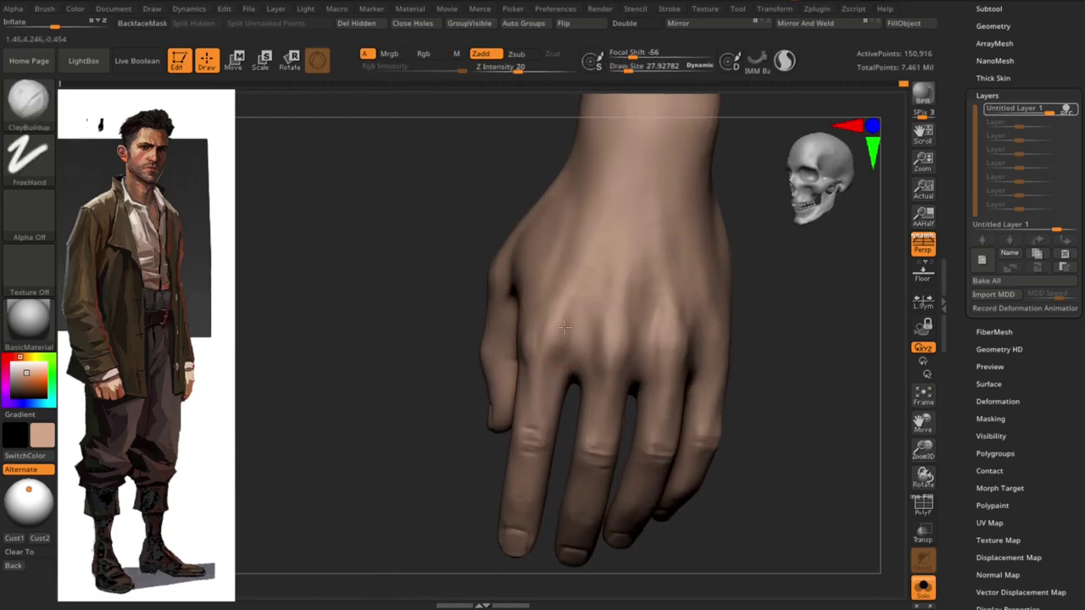
drag(423, 468, 545, 318)
drag(417, 439, 559, 359)
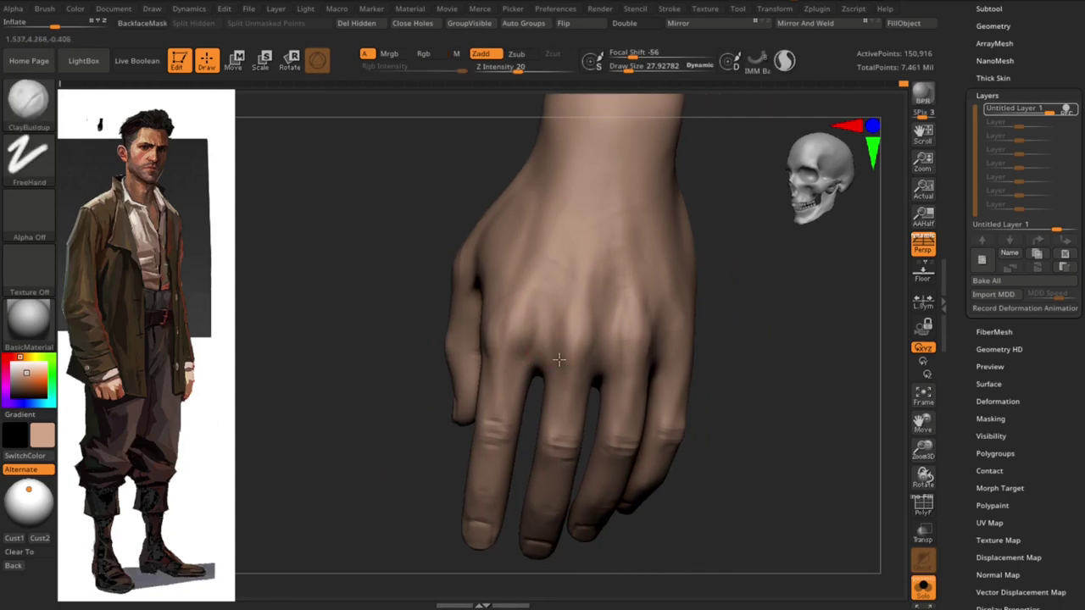
drag(413, 409, 589, 339)
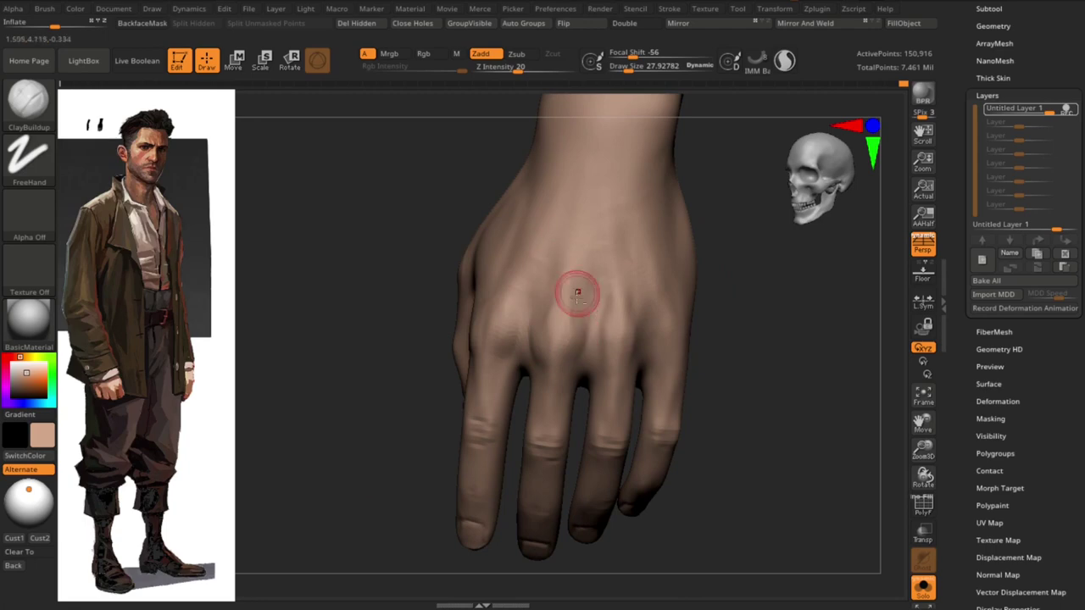
mouse_move(378, 394)
mouse_down()
mouse_move(514, 302)
mouse_move(485, 331)
mouse_up()
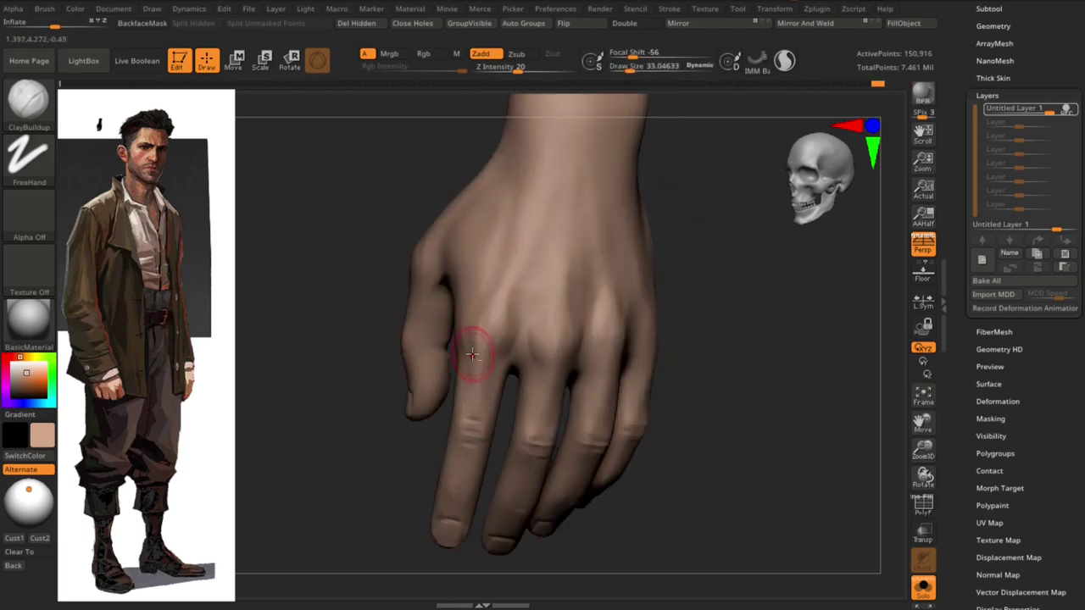
drag(393, 464, 472, 416)
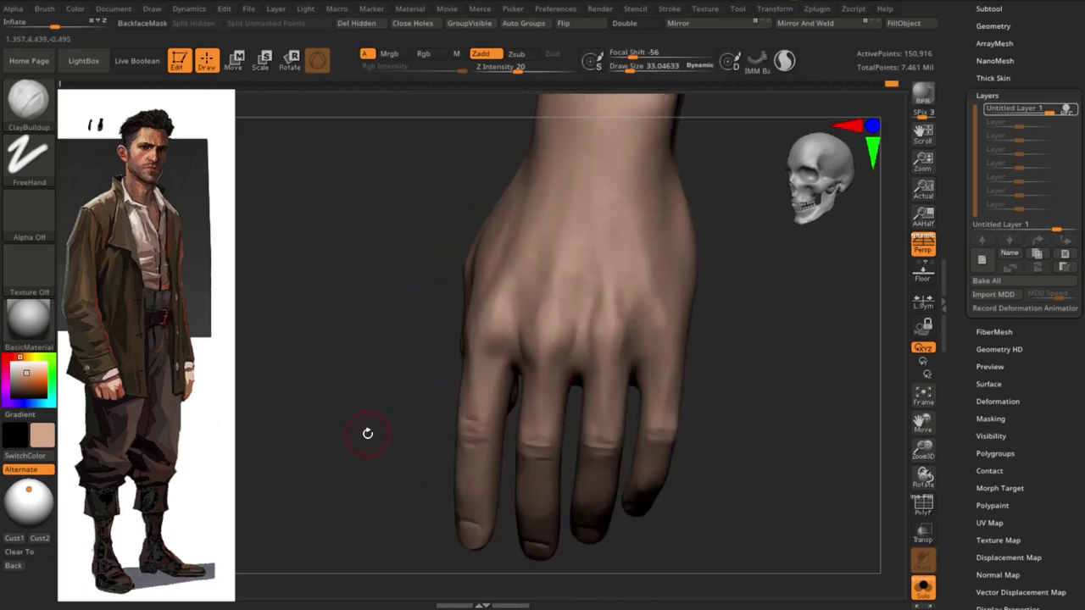
drag(367, 433, 532, 310)
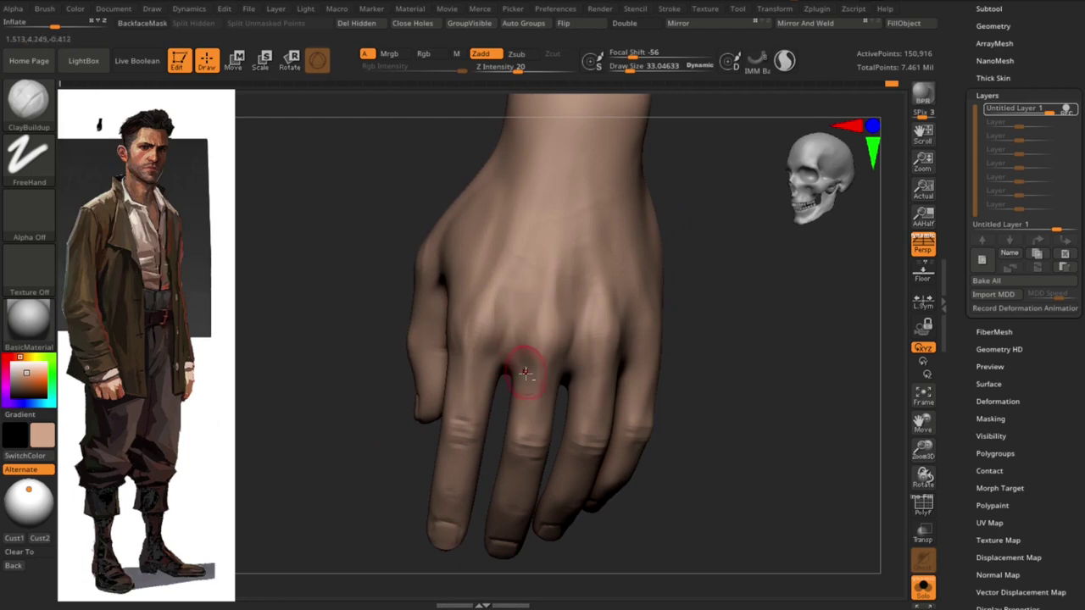
Continue shaping the hand from its thumb side and alongside the other hand
mouse_move(758, 427)
mouse_down()
mouse_move(737, 407)
mouse_move(746, 388)
mouse_move(735, 395)
mouse_up()
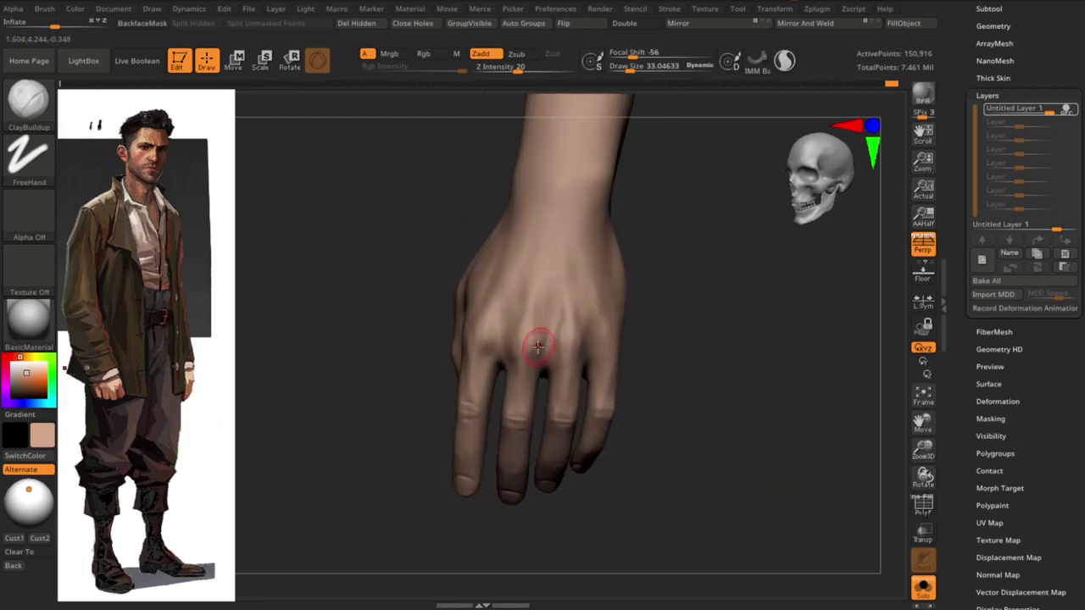
right_drag(517, 322, 467, 333)
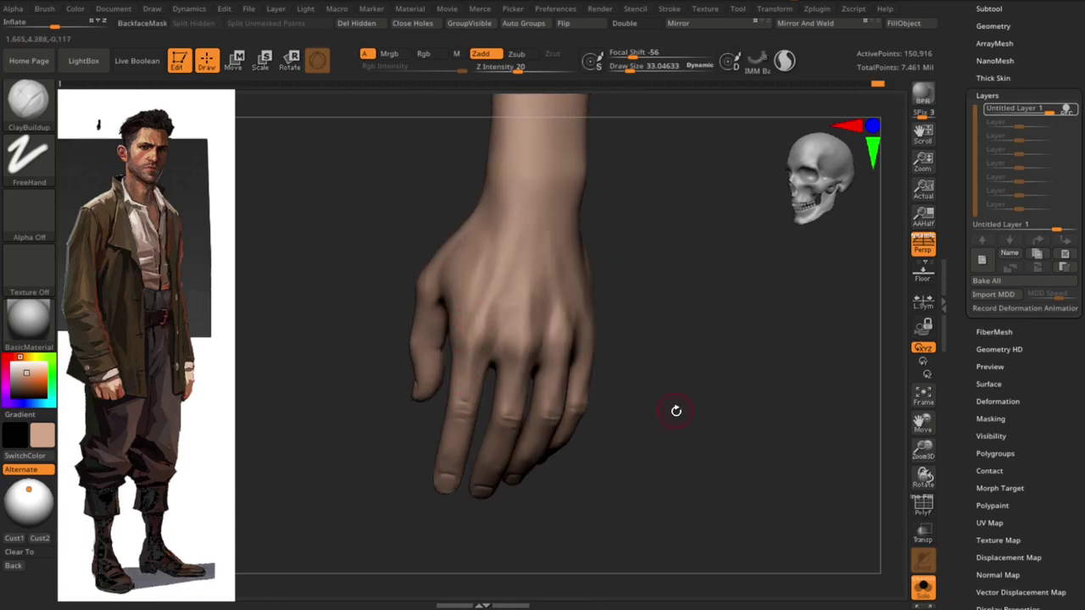
mouse_move(675, 412)
mouse_down()
mouse_move(628, 376)
mouse_move(683, 364)
mouse_move(686, 376)
mouse_move(541, 334)
mouse_up()
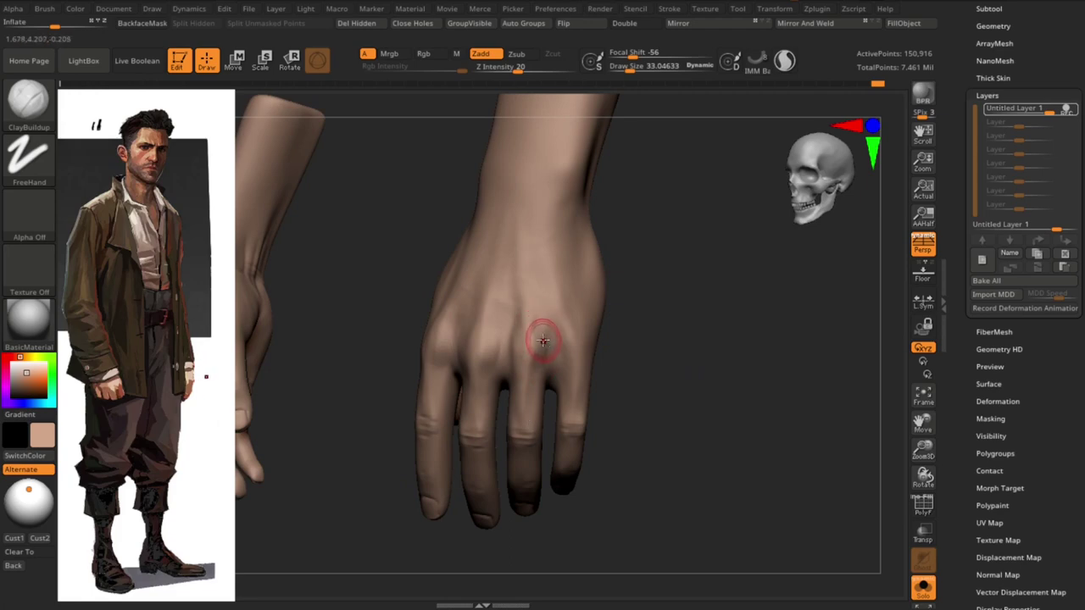
mouse_move(541, 337)
mouse_down()
mouse_move(656, 376)
mouse_move(537, 273)
mouse_move(542, 366)
mouse_up()
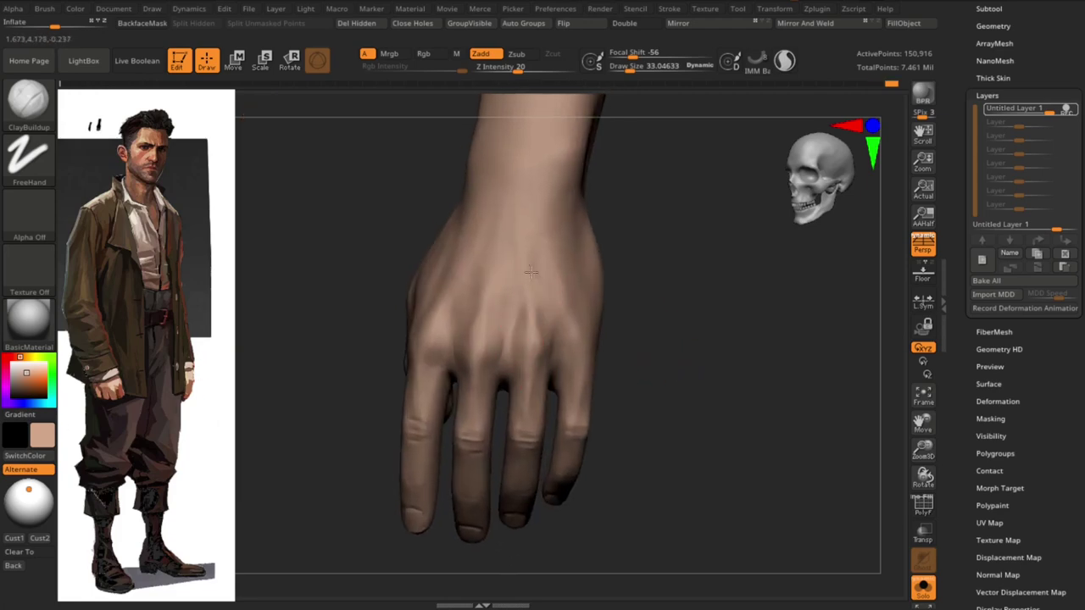
drag(521, 215, 653, 315)
mouse_move(514, 221)
mouse_down()
mouse_move(675, 349)
mouse_move(537, 322)
mouse_move(599, 361)
mouse_up()
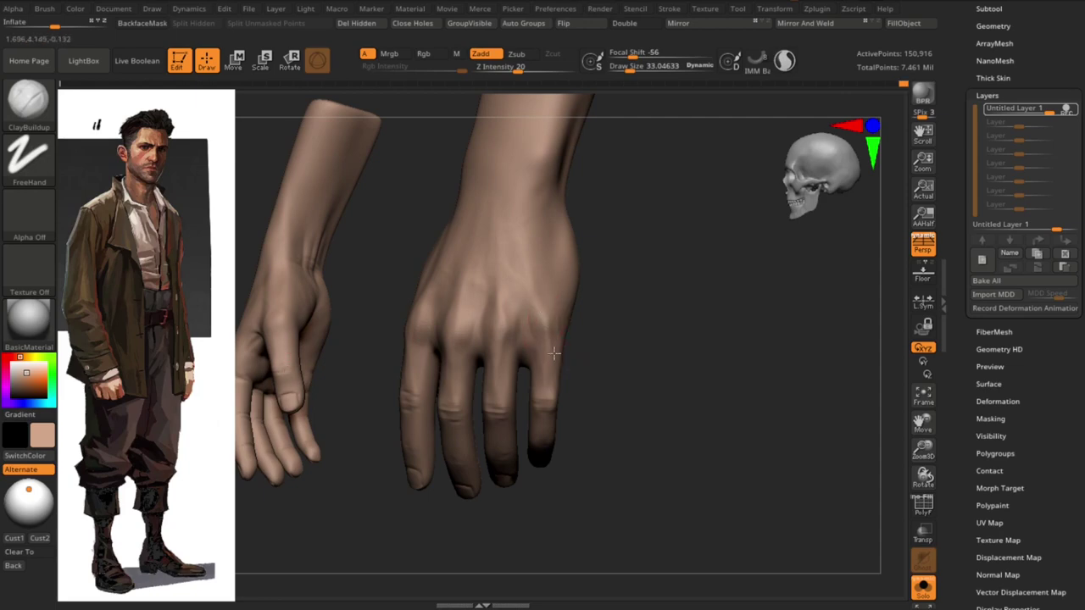
drag(553, 354, 608, 374)
drag(552, 323, 645, 314)
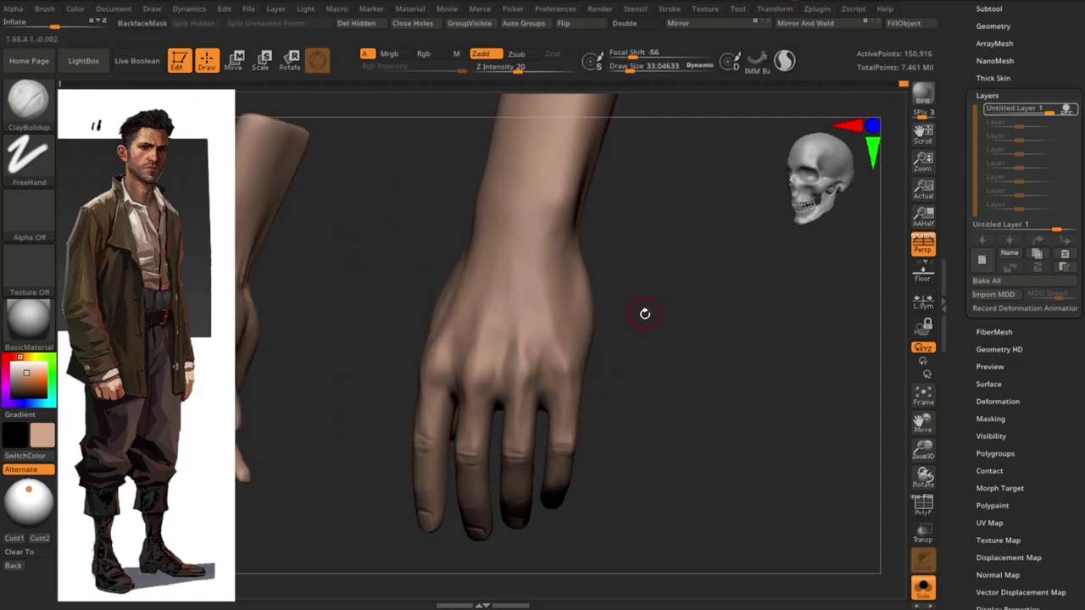
Push the hand's shape with the Move brush, smoothing with Shift
key(b)
key(m)
key(v)
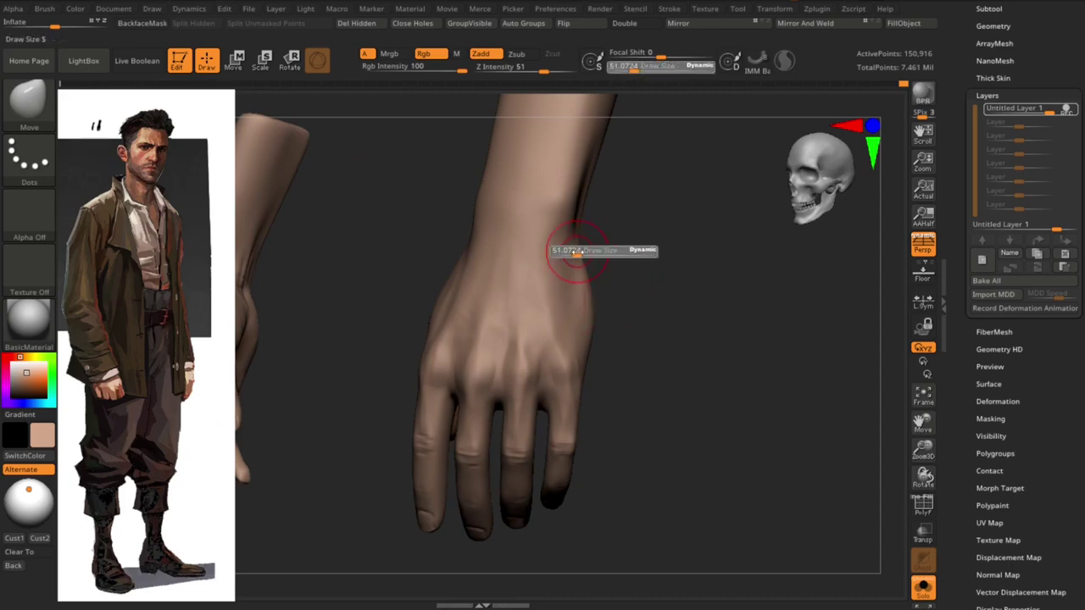
drag(576, 259, 623, 352)
key(shift)
mouse_move(570, 395)
mouse_down()
mouse_move(642, 359)
mouse_move(549, 350)
mouse_up()
drag(619, 360, 672, 357)
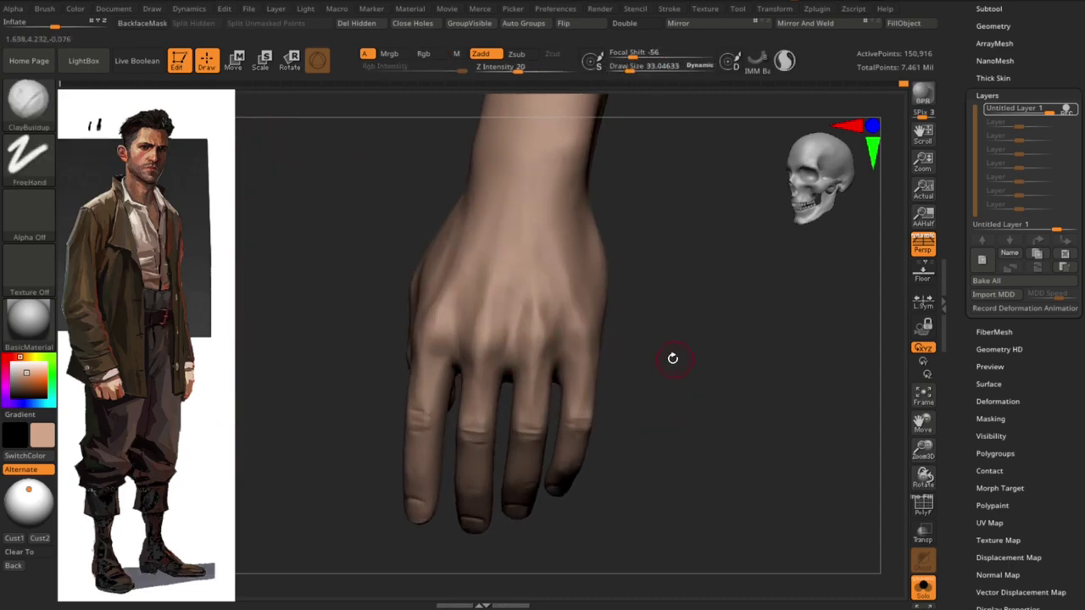
drag(616, 382, 508, 343)
Switch to the Dam Standard brush and zoom in close on the hand
key(b)
key(d)
key(s)
drag(657, 380, 552, 356)
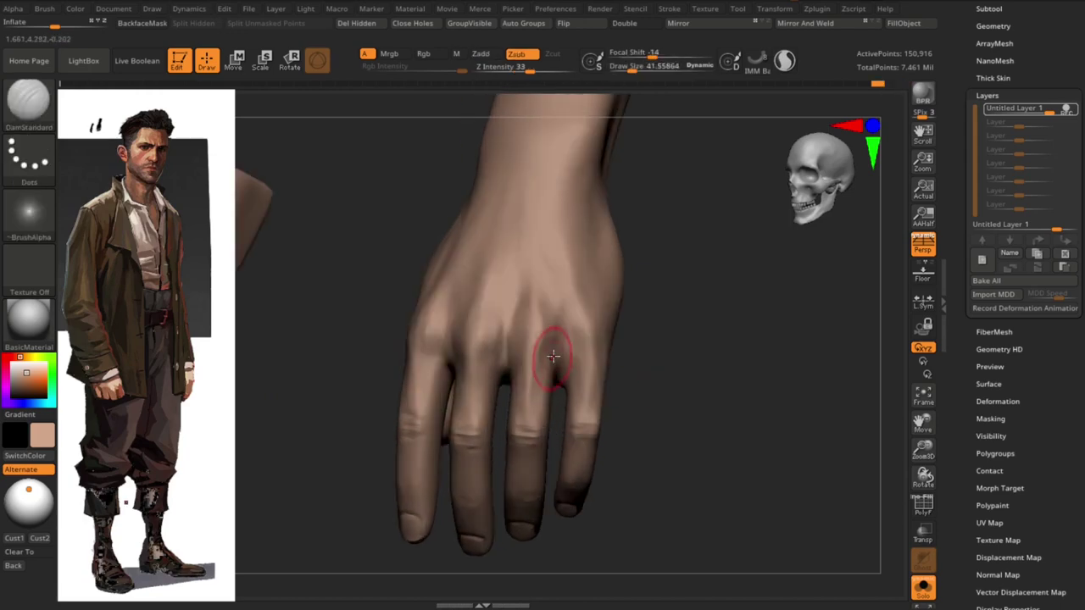
drag(648, 372, 711, 363)
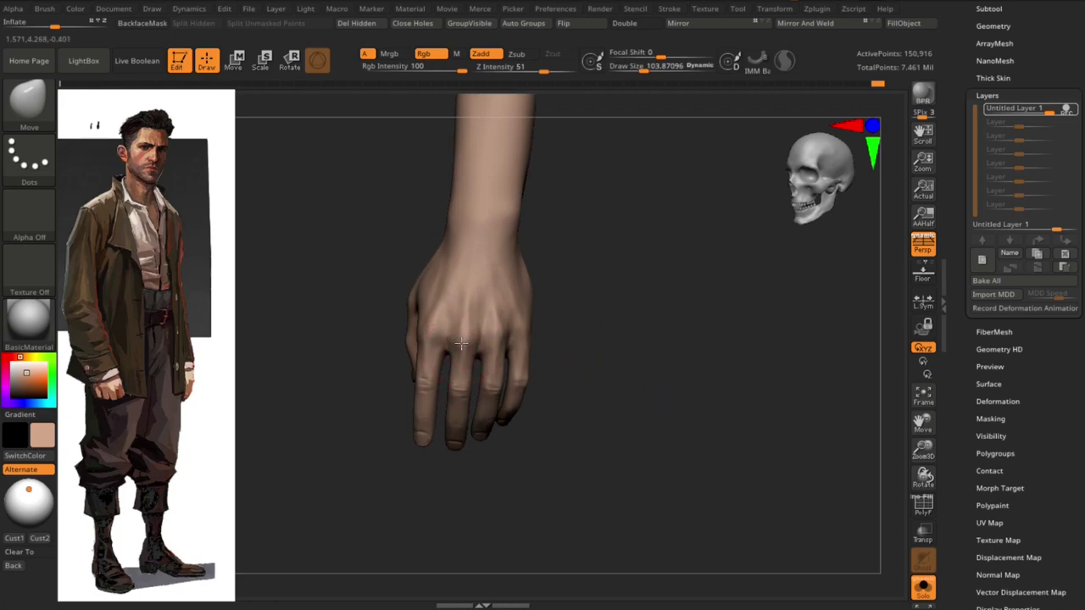
alt+drag(460, 343, 497, 336)
mouse_move(568, 350)
mouse_down()
mouse_move(601, 373)
mouse_move(763, 410)
mouse_move(480, 409)
mouse_move(520, 429)
mouse_up()
Adjust the brush size and refine the back of the hand up close
key(s)
mouse_move(471, 494)
mouse_down()
mouse_move(484, 351)
mouse_move(513, 386)
mouse_up()
mouse_move(417, 451)
mouse_down()
mouse_move(533, 461)
mouse_move(568, 331)
mouse_up()
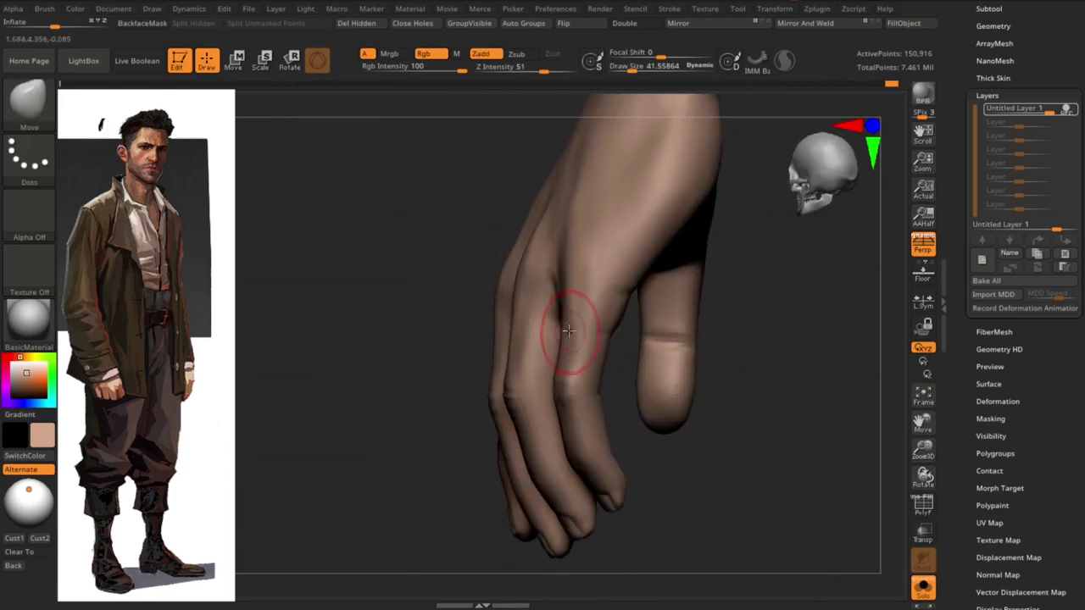
mouse_move(558, 393)
mouse_down()
mouse_move(599, 363)
mouse_move(609, 424)
mouse_up()
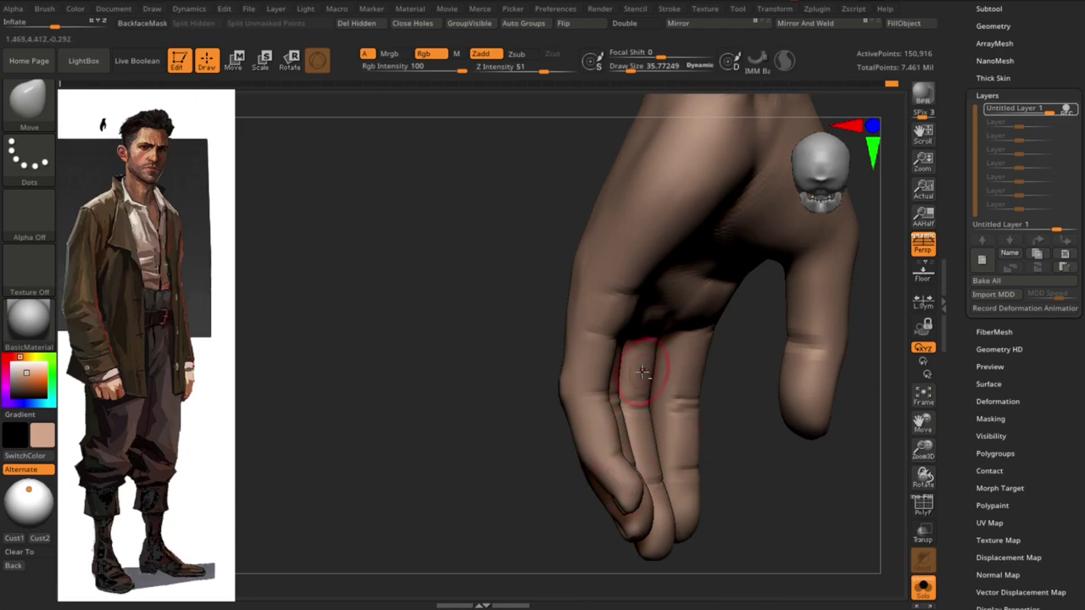
mouse_move(651, 445)
mouse_down()
mouse_move(777, 448)
mouse_move(753, 419)
mouse_up()
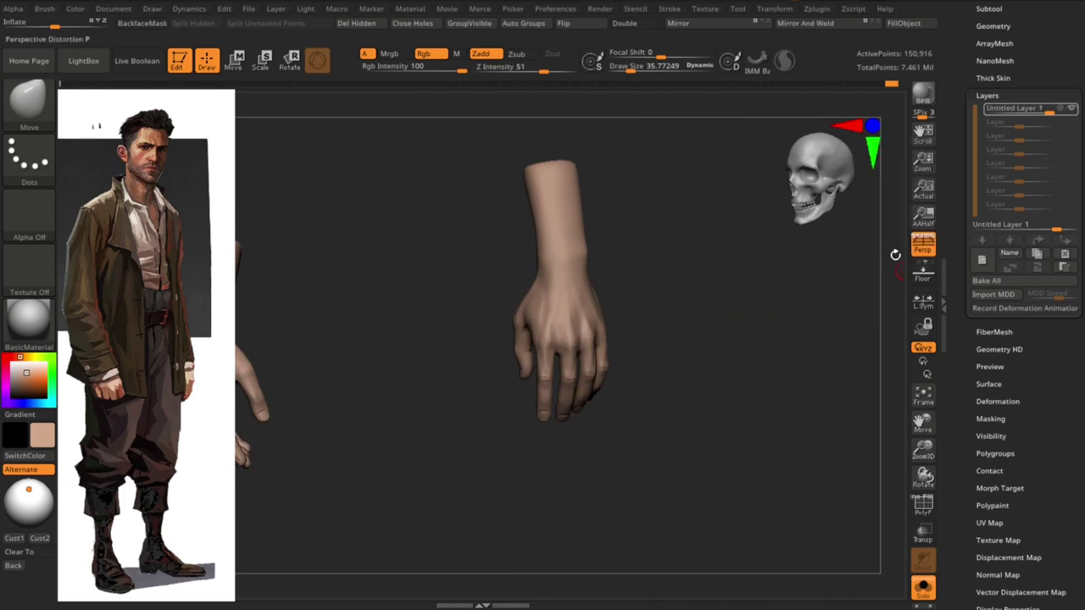
Mask the right hand's lower fingers, reshape the wrist with a smaller brush, and turn Solo off
shift+drag(896, 249, 732, 444)
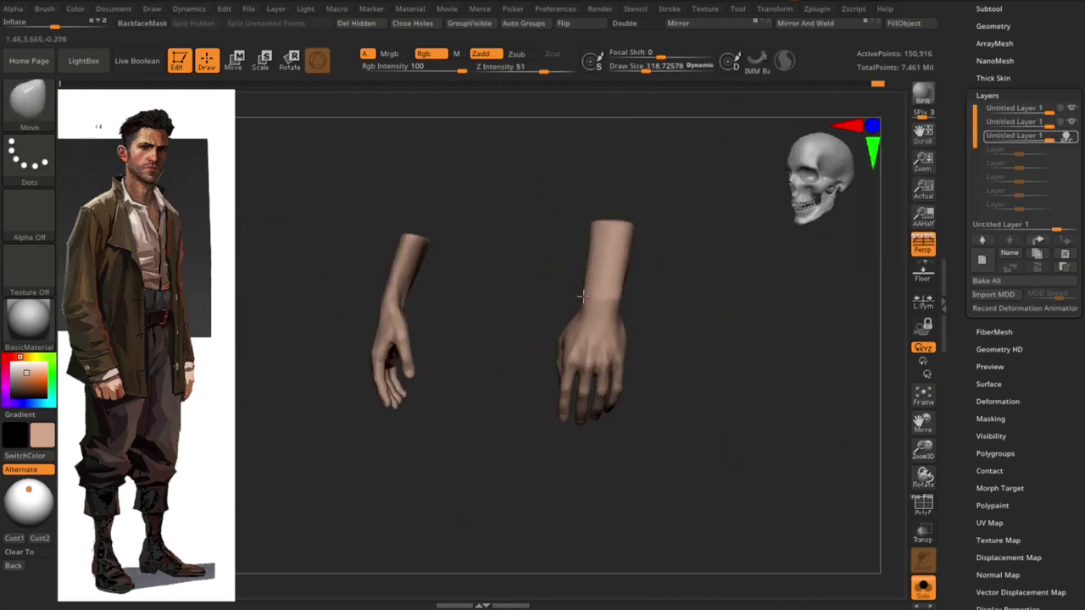
drag(583, 295, 550, 319)
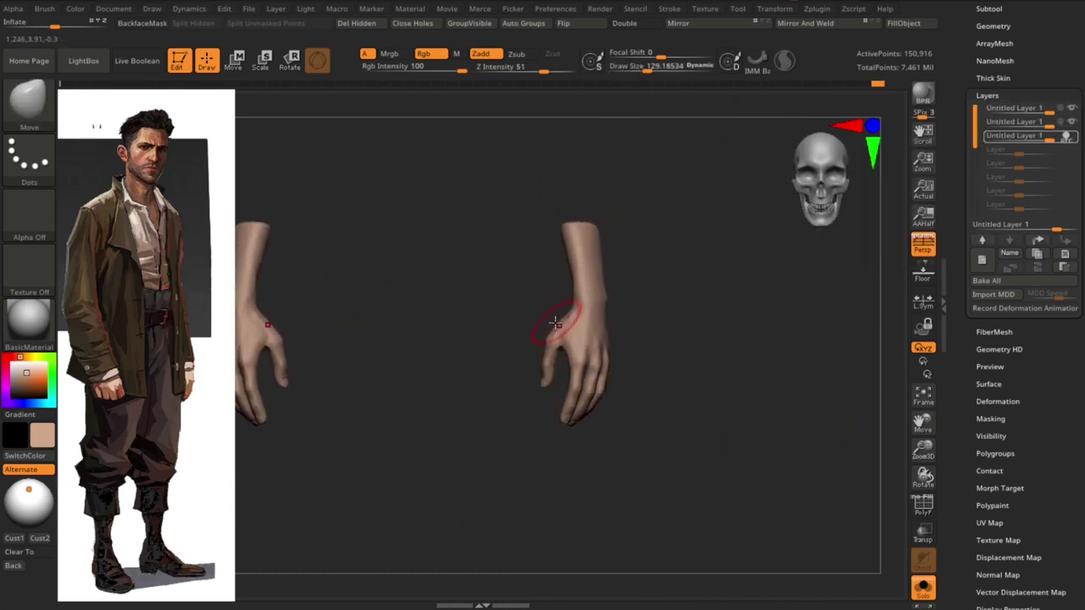
drag(684, 356, 702, 367)
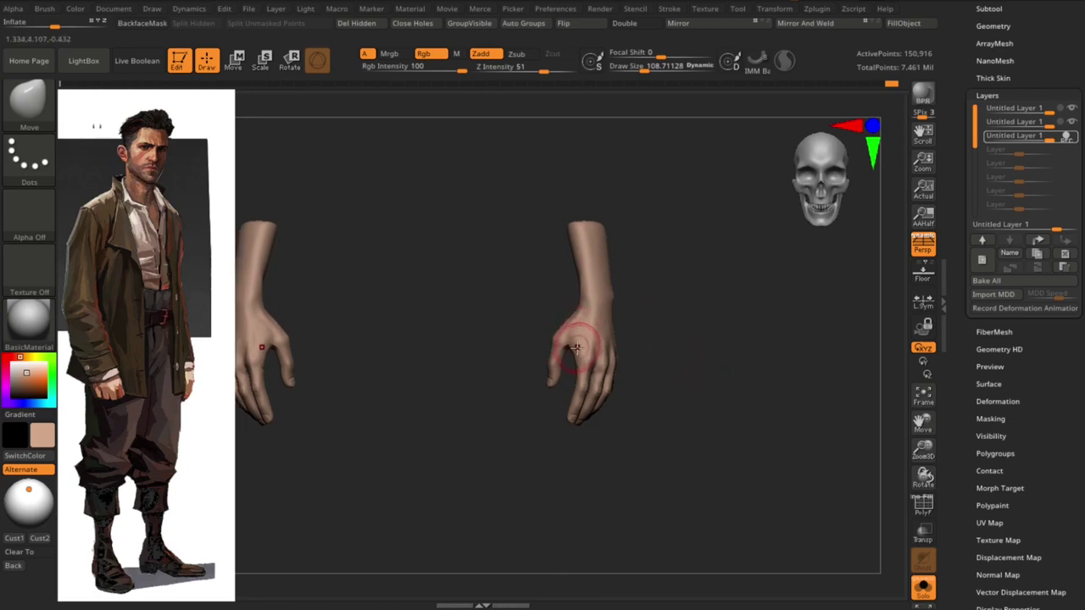
ctrl+drag(565, 350, 598, 374)
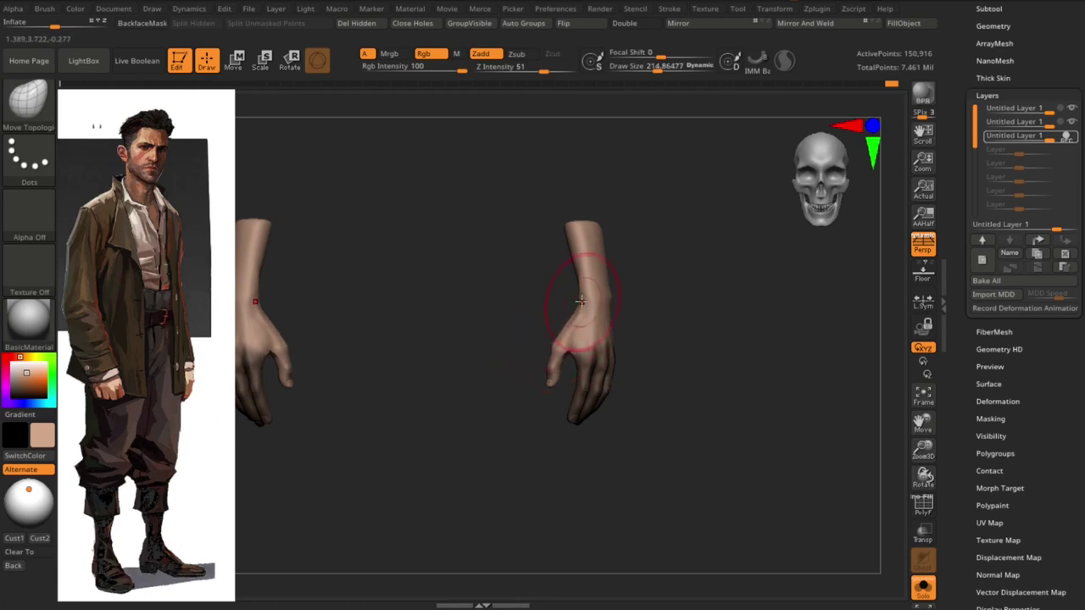
drag(570, 323, 568, 325)
mouse_move(547, 388)
mouse_down()
mouse_move(678, 351)
mouse_move(680, 394)
mouse_up()
click(923, 585)
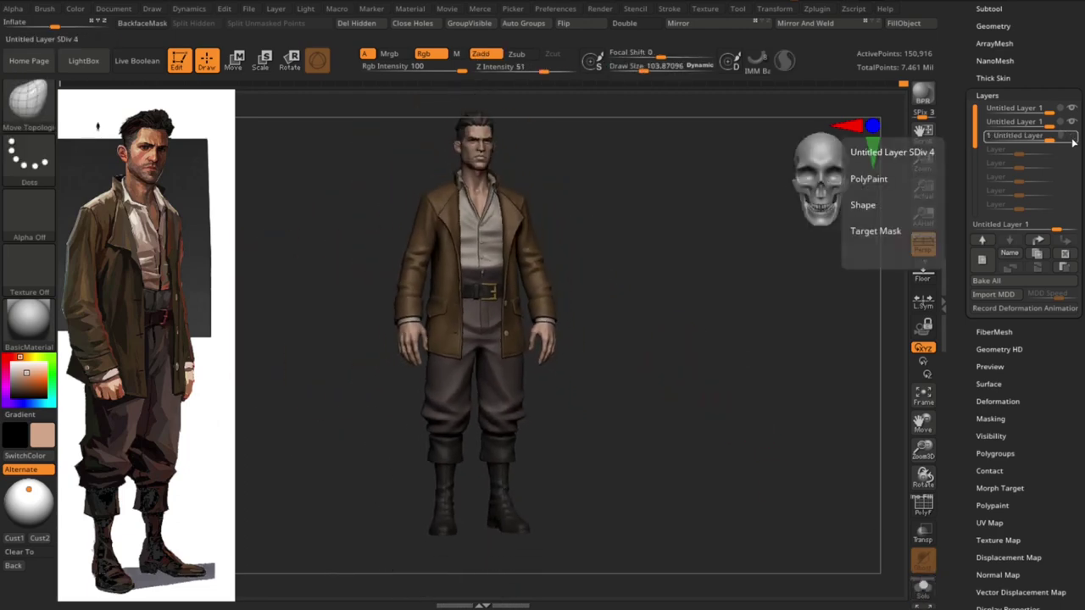
Convert the posed character into a T-pose mesh with the TPoseMesh plugin
drag(779, 329, 735, 392)
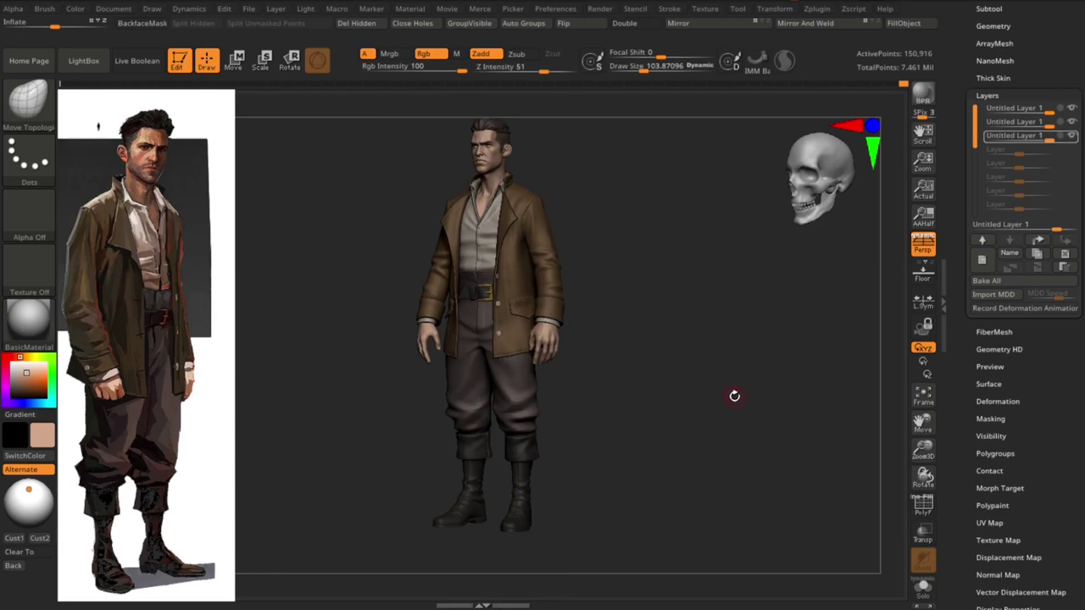
click(816, 15)
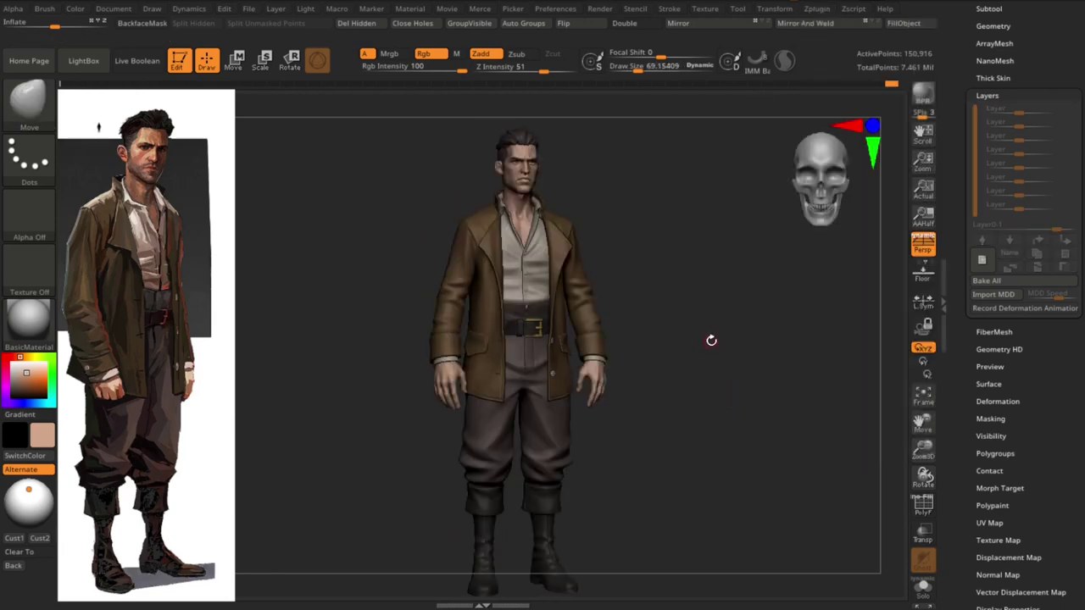
click(816, 10)
click(811, 320)
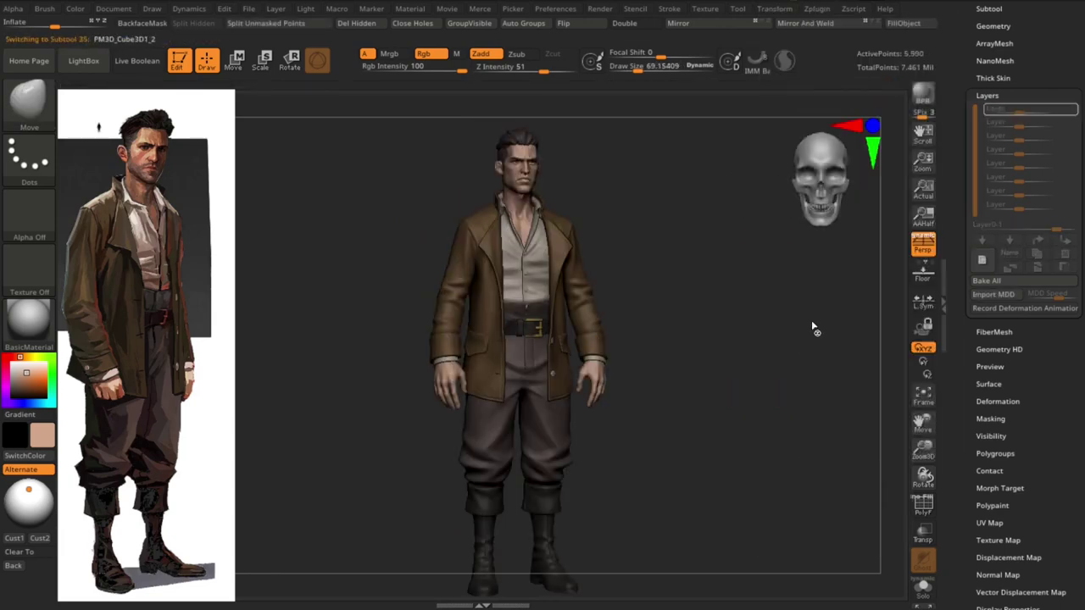
Bend the coat sleeve with Transpose, undo it, and reveal the full body again
key(w)
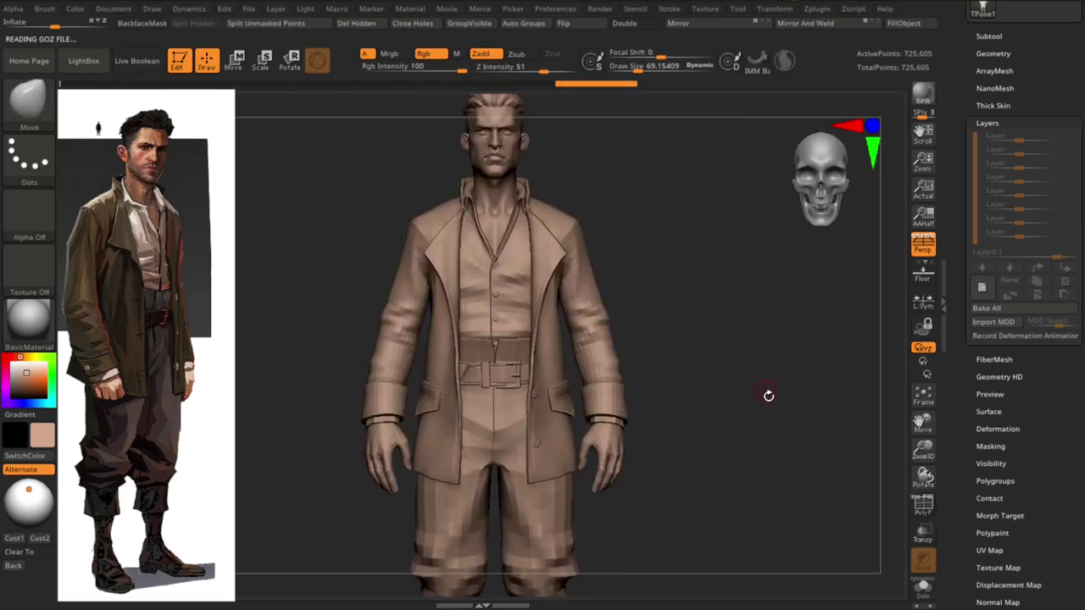
mouse_move(705, 384)
mouse_down()
mouse_move(591, 516)
mouse_move(608, 379)
mouse_up()
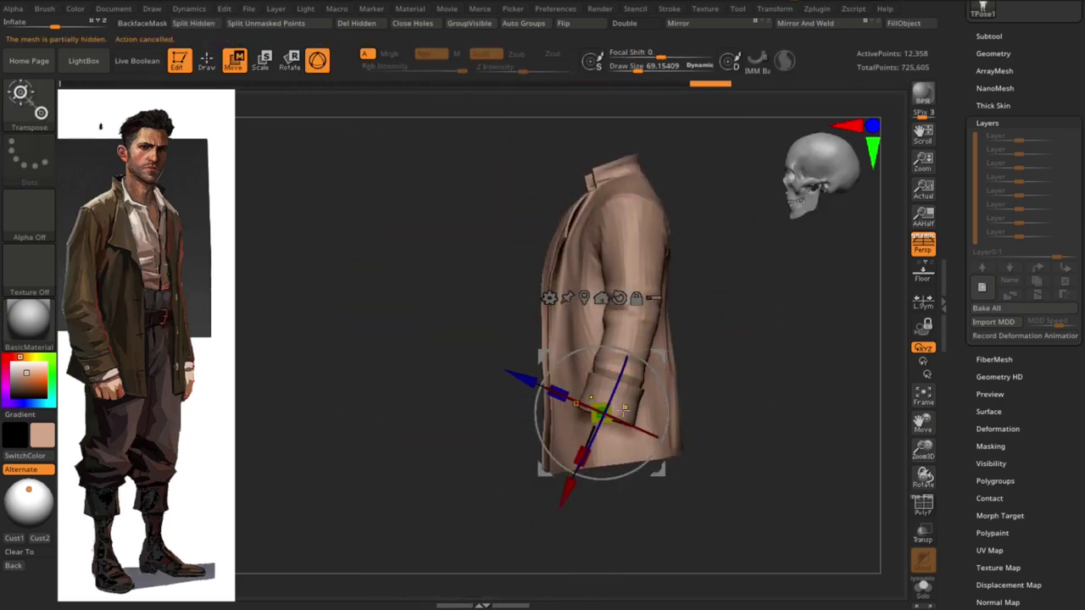
key(ctrl+z)
alt+click(644, 259)
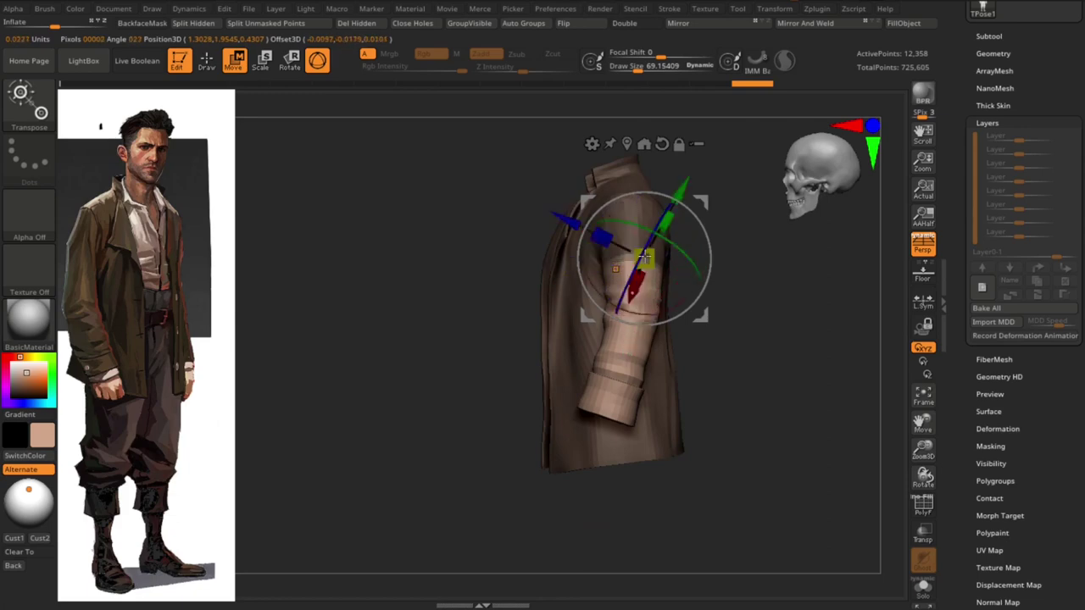
drag(763, 322, 805, 364)
alt+click(407, 263)
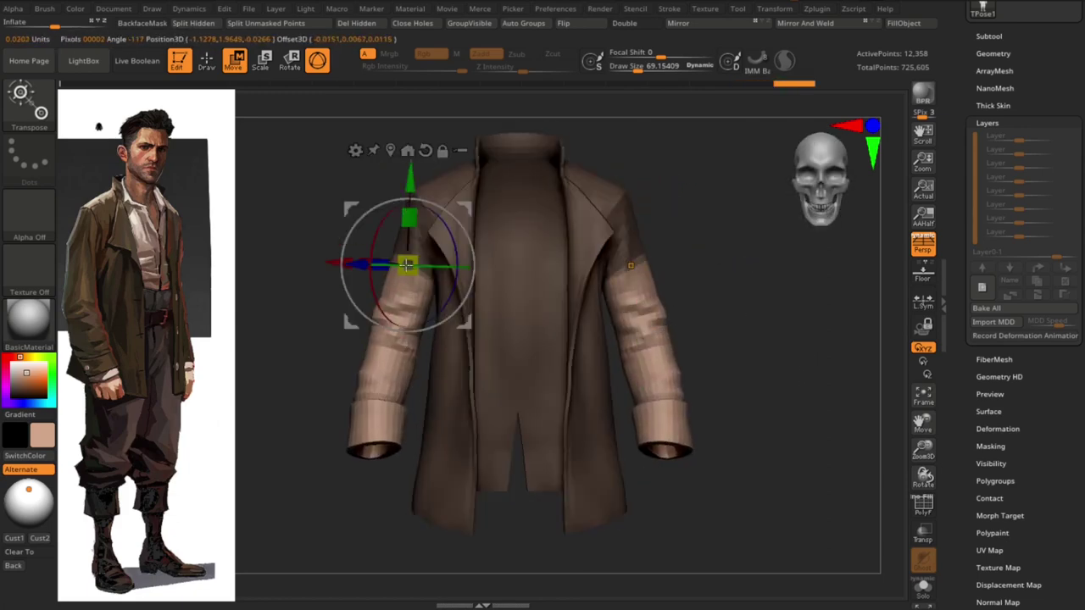
mouse_move(629, 240)
mouse_down()
mouse_move(746, 356)
mouse_move(770, 359)
mouse_move(629, 300)
mouse_up()
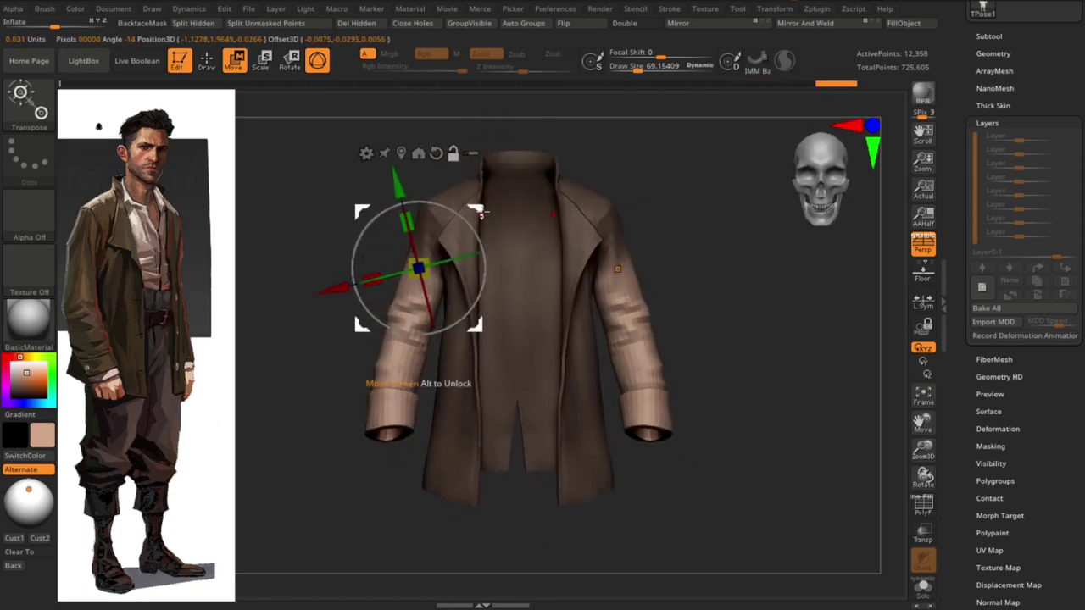
mouse_move(717, 303)
mouse_down()
mouse_move(723, 310)
mouse_move(557, 185)
mouse_move(754, 310)
mouse_up()
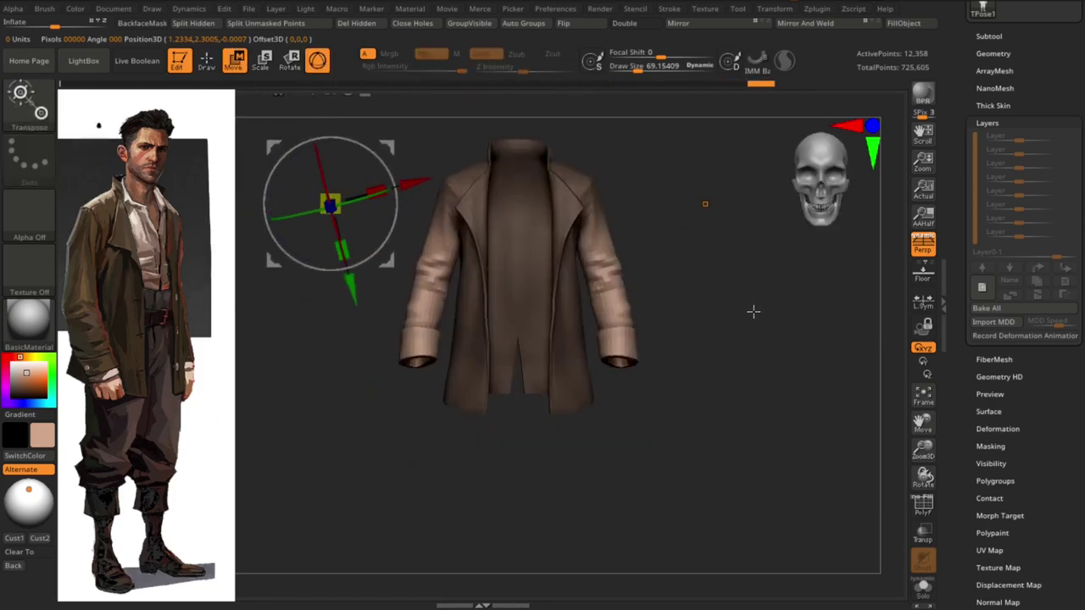
ctrl+shift+click(753, 344)
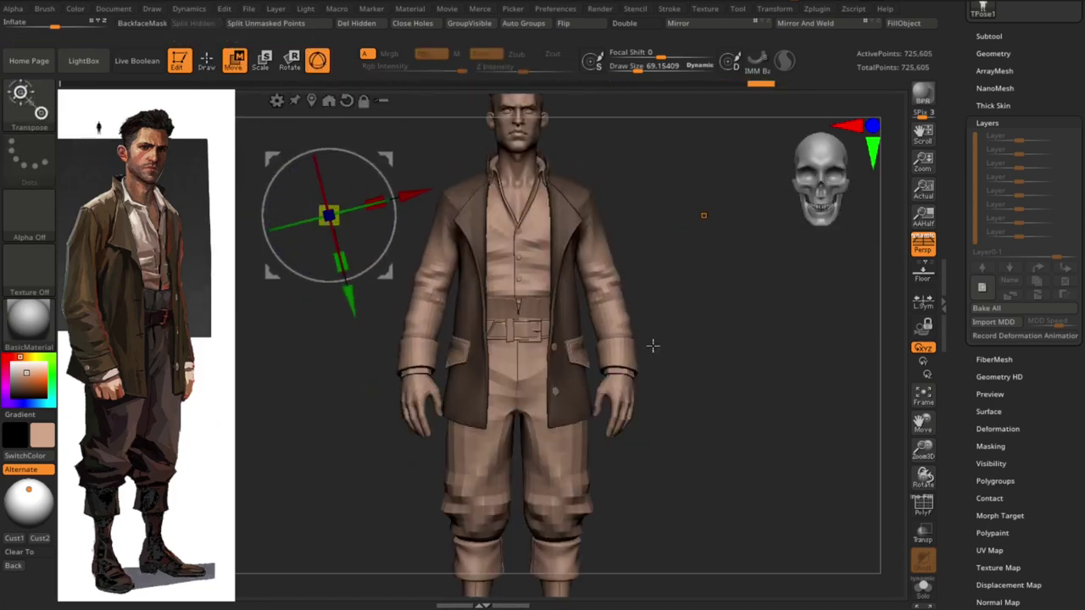
Lasso-mask the lower shirt and belt area, then clear the mask
ctrl+drag(585, 324, 519, 408)
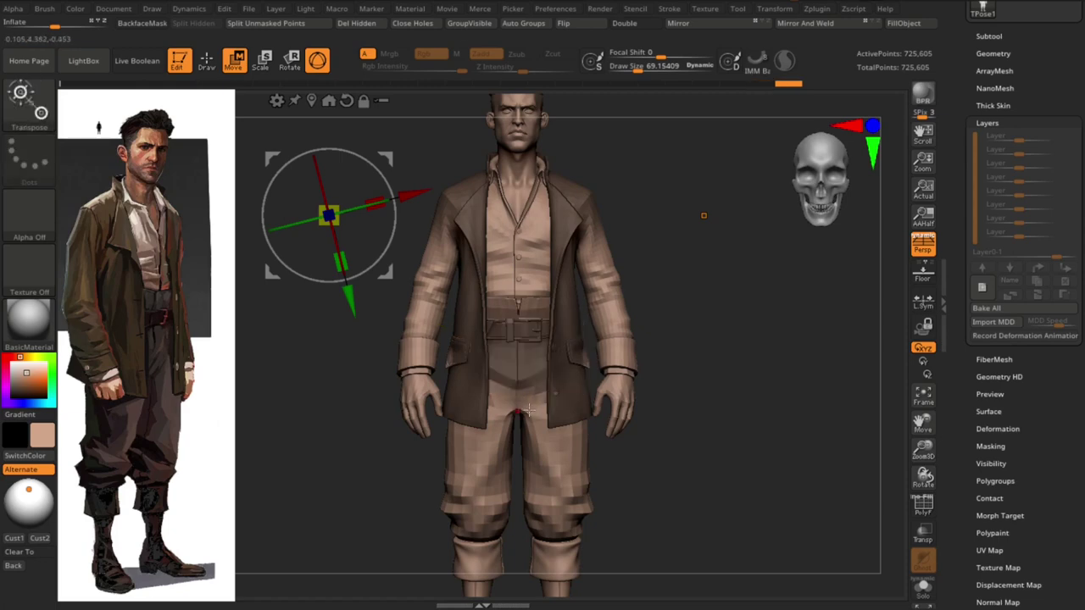
key(q)
mouse_move(554, 395)
ctrl+mouse_down()
mouse_move(559, 281)
mouse_move(583, 302)
ctrl+mouse_up()
alt+drag(678, 509, 678, 448)
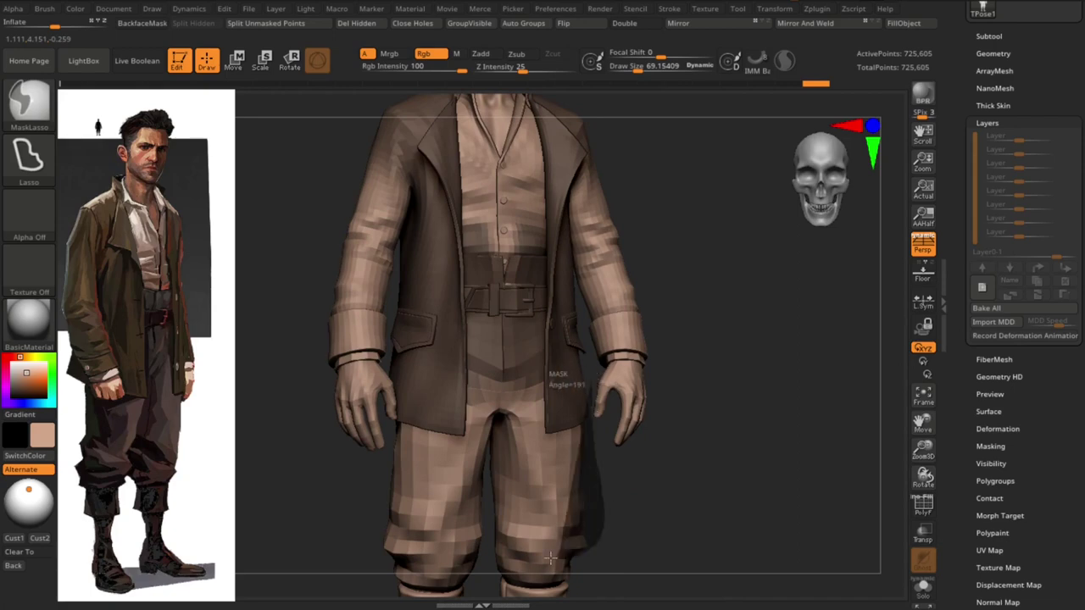
alt+drag(746, 465, 746, 542)
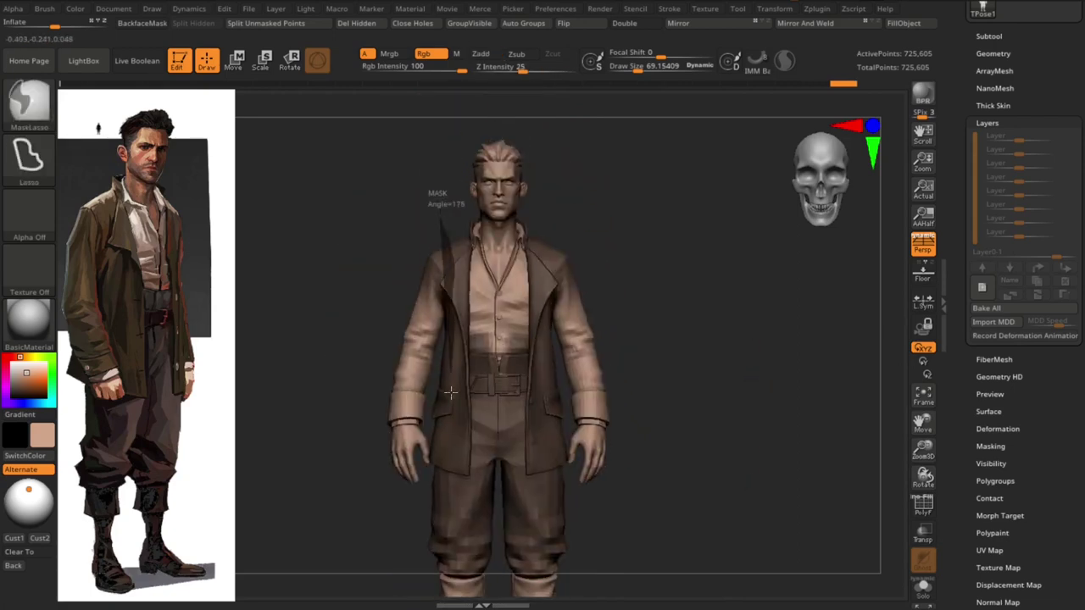
ctrl+drag(450, 392, 445, 398)
ctrl+click(690, 424)
Try a Transpose pose on the figure and undo the change
mouse_move(363, 565)
mouse_down()
mouse_move(688, 456)
mouse_move(758, 375)
mouse_move(659, 395)
mouse_move(709, 429)
mouse_move(687, 348)
mouse_up()
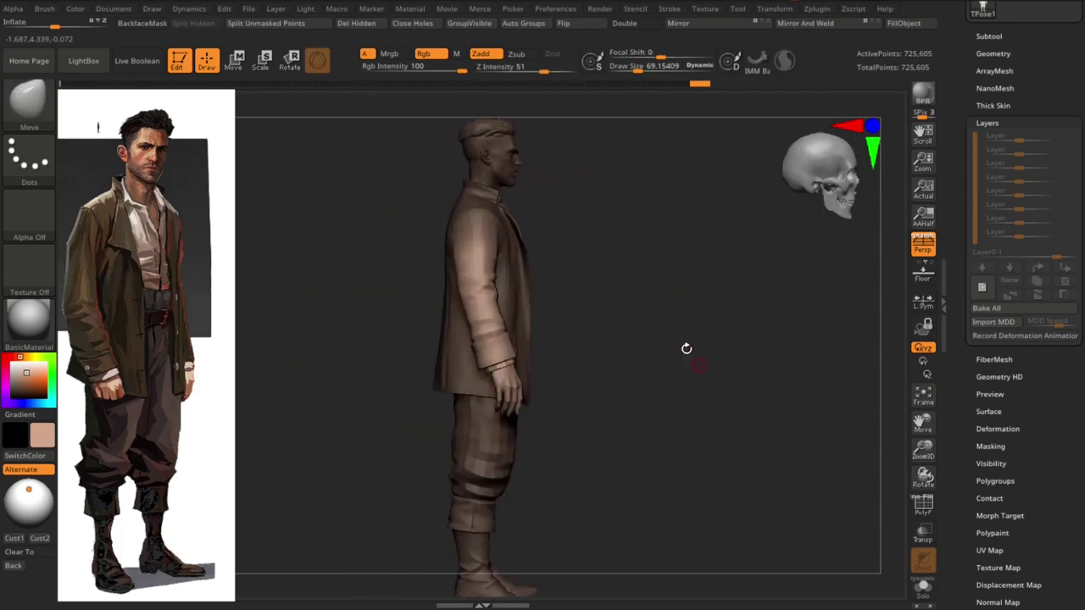
key(w)
mouse_move(539, 194)
mouse_down()
mouse_move(704, 358)
mouse_move(601, 269)
mouse_up()
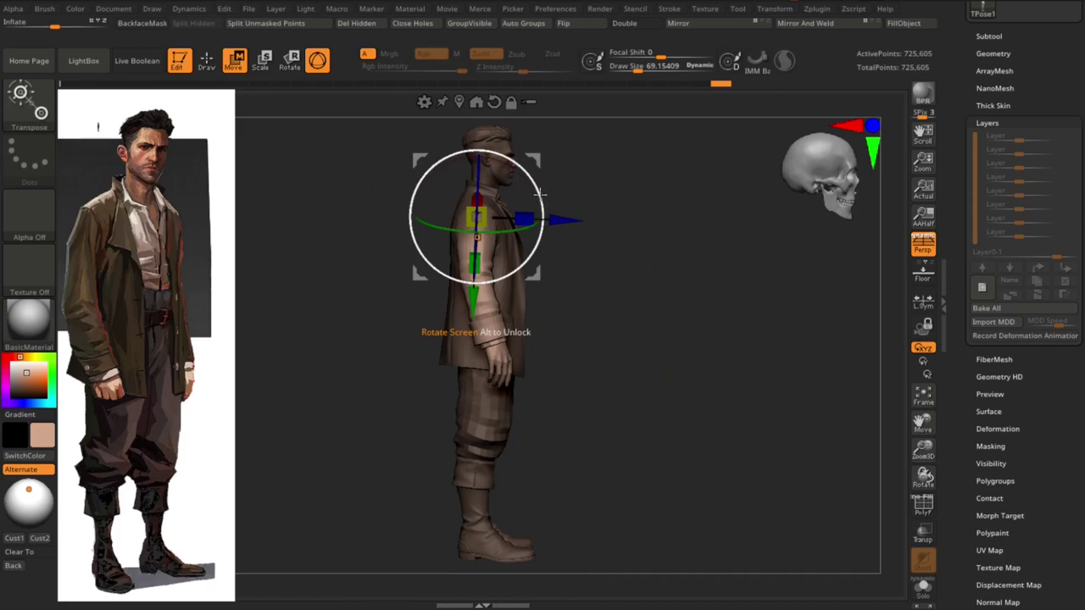
mouse_move(540, 197)
mouse_down()
mouse_move(720, 313)
mouse_move(717, 359)
mouse_move(764, 357)
mouse_move(717, 361)
mouse_up()
key(q)
key(ctrl+z)
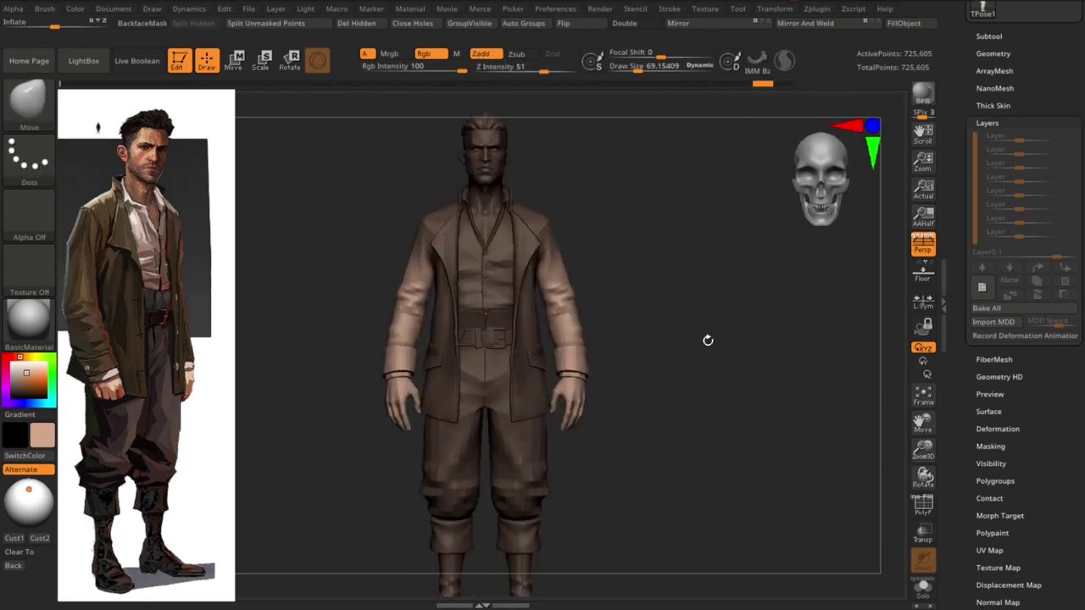
Push the arms and coat outward with Transpose, undo it, and add a new sculpt layer
key(w)
click(340, 125)
drag(424, 238, 496, 223)
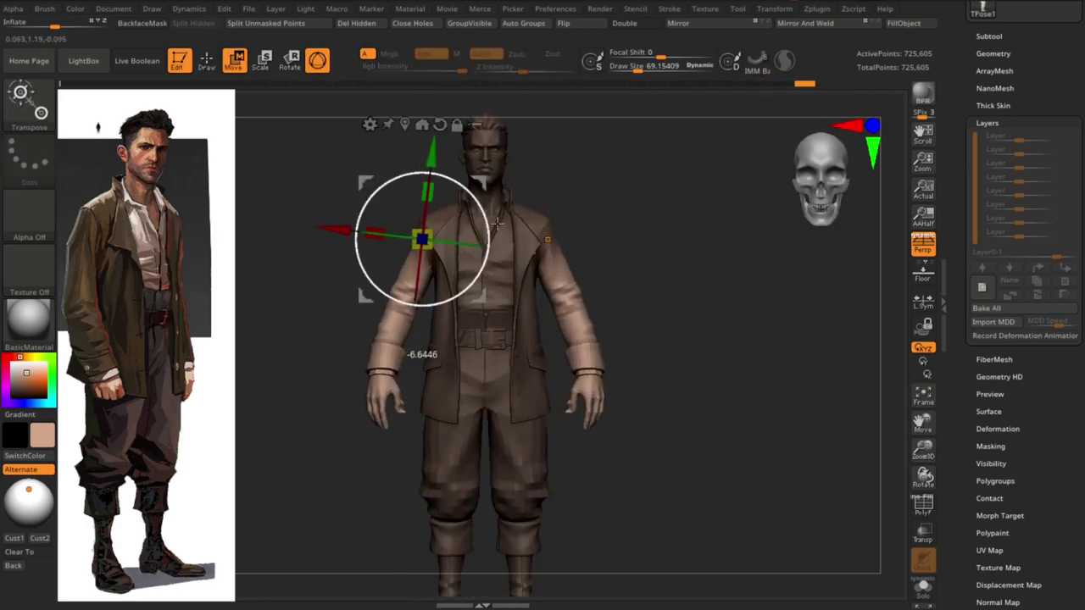
key(ctrl+z)
key(ctrl+z)
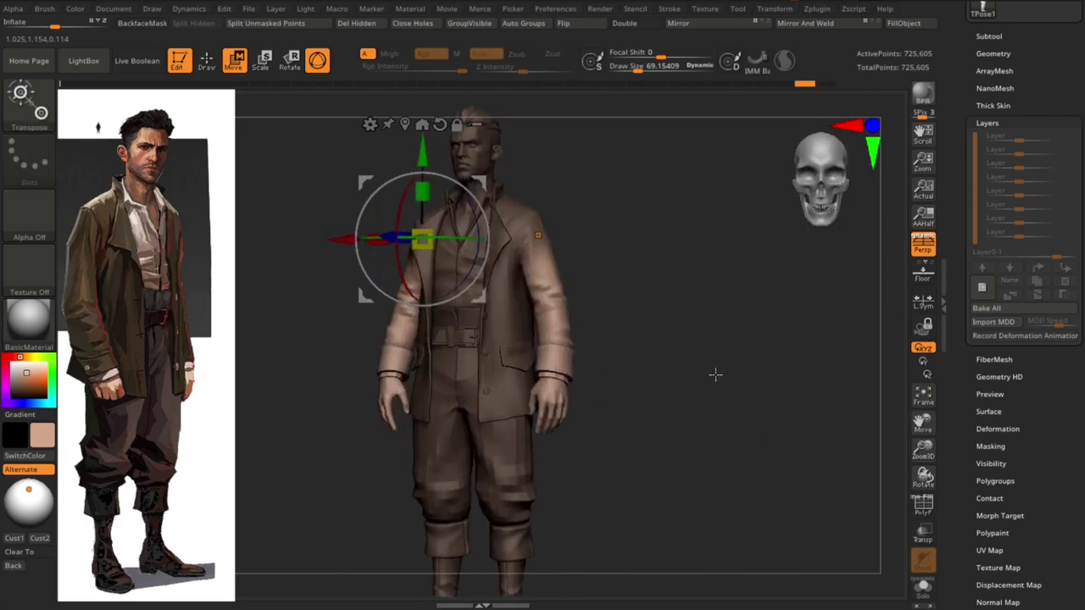
key(ctrl+z)
key(ctrl+z)
key(ctrl+z)
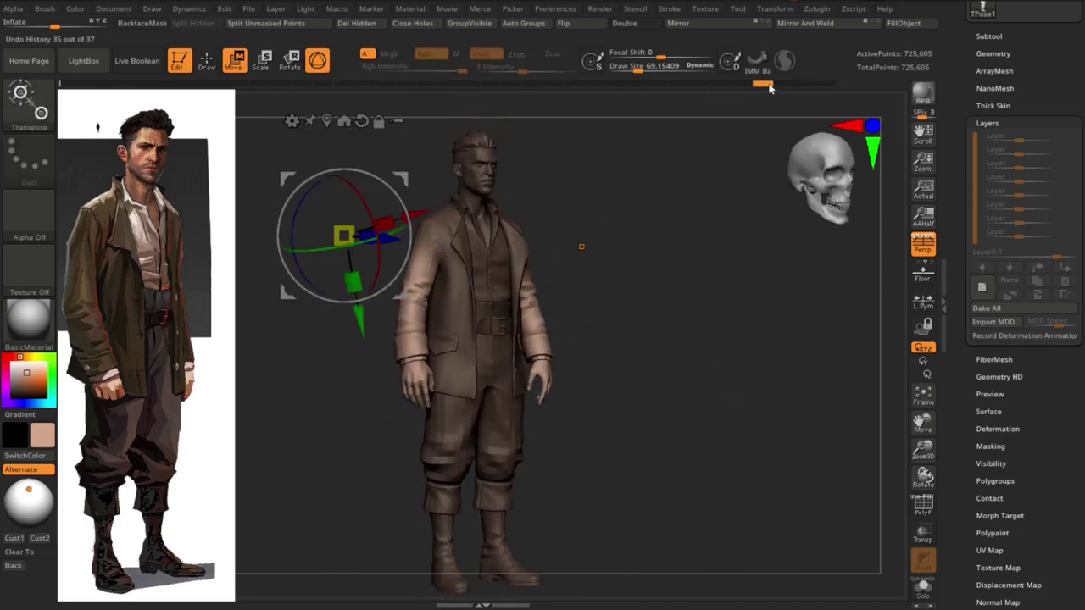
key(ctrl+z)
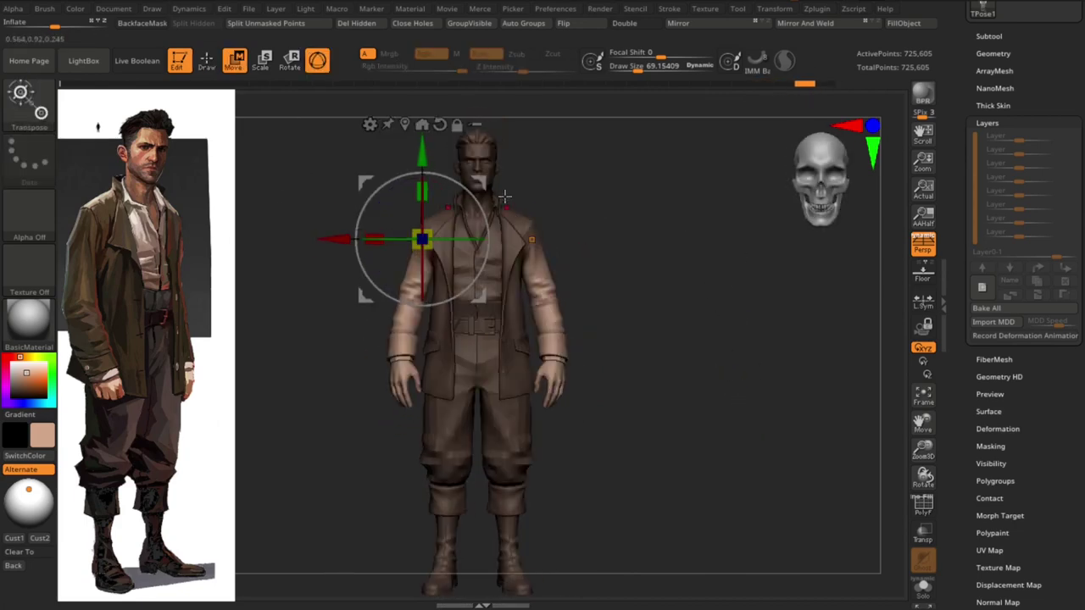
key(ctrl+shift+z)
key(ctrl+shift+z)
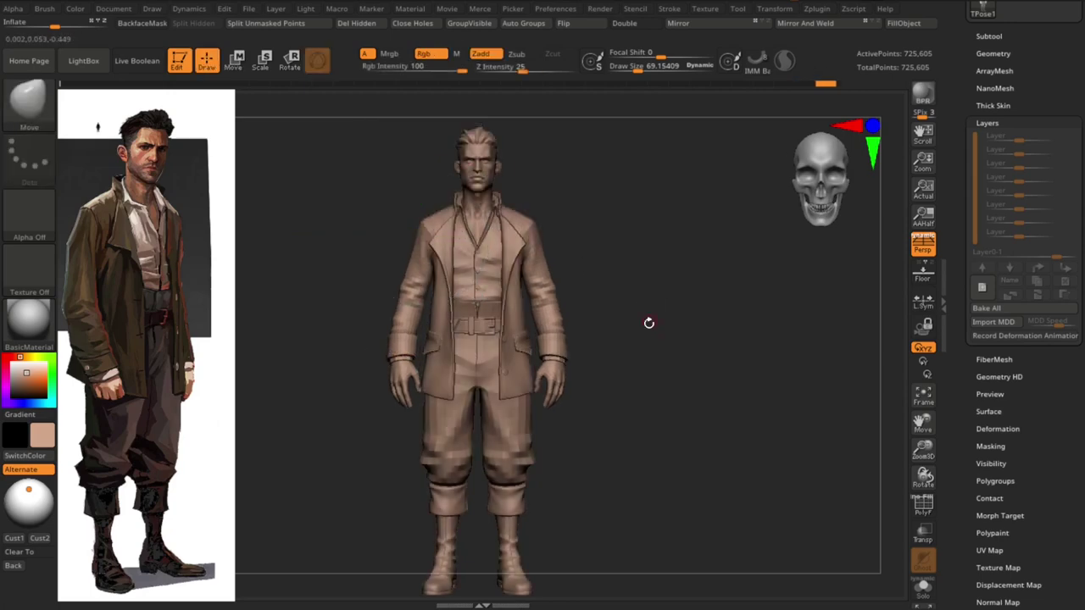
key(ctrl+shift+z)
key(ctrl+shift+z)
key(ctrl+shift+z)
key(ctrl+shift+z)
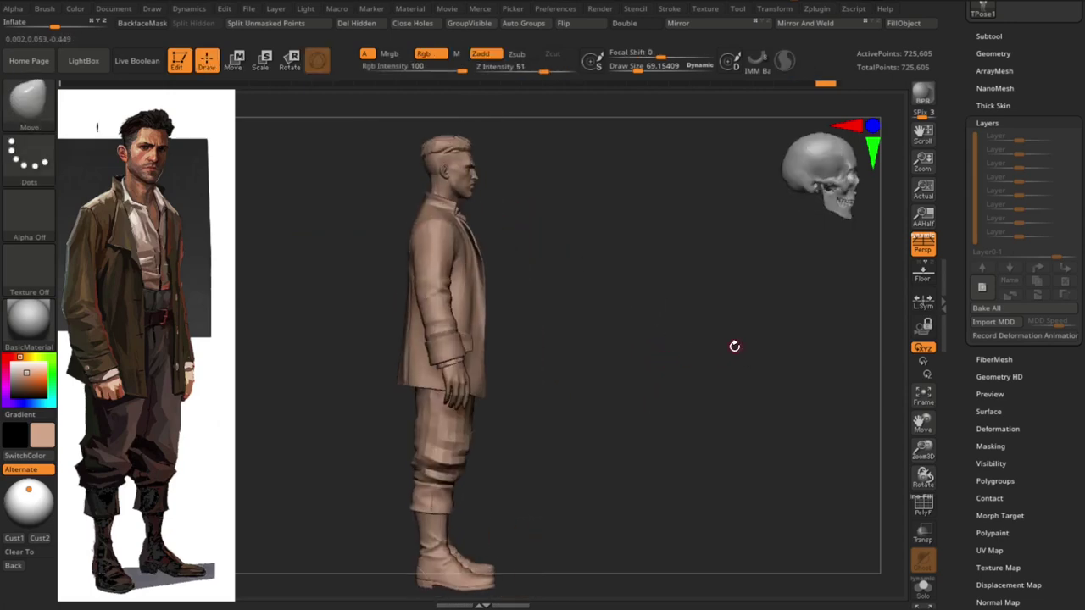
key(ctrl+shift+z)
key(ctrl+shift+z)
key(ctrl+shift+z)
key(ctrl+shift+z)
key(ctrl+shift+z)
Resize the brush from maximum down to about 650
key(])
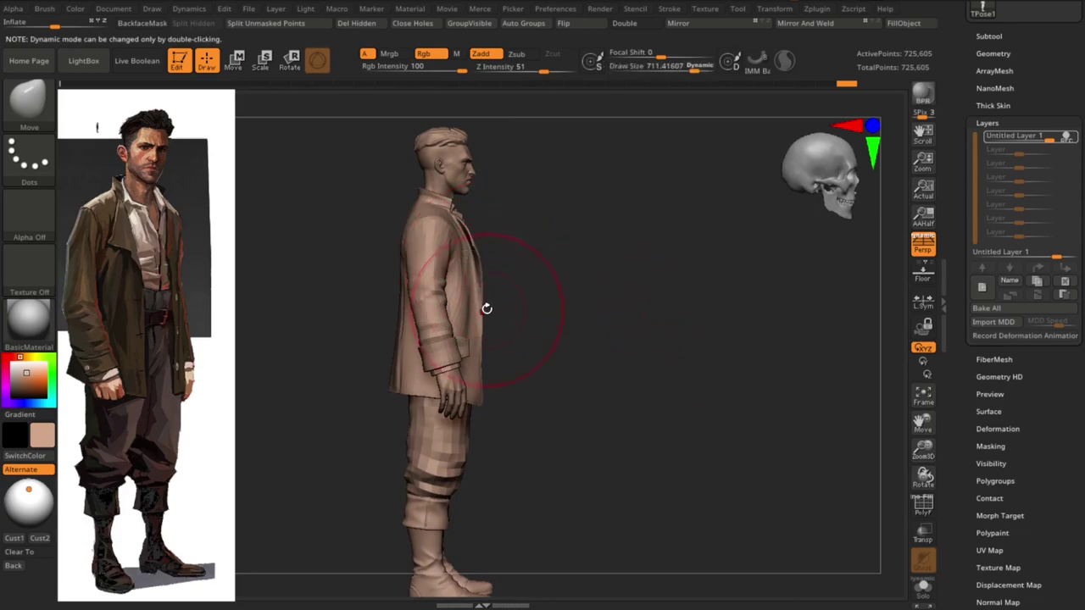
key(])
key(ctrl+shift+z)
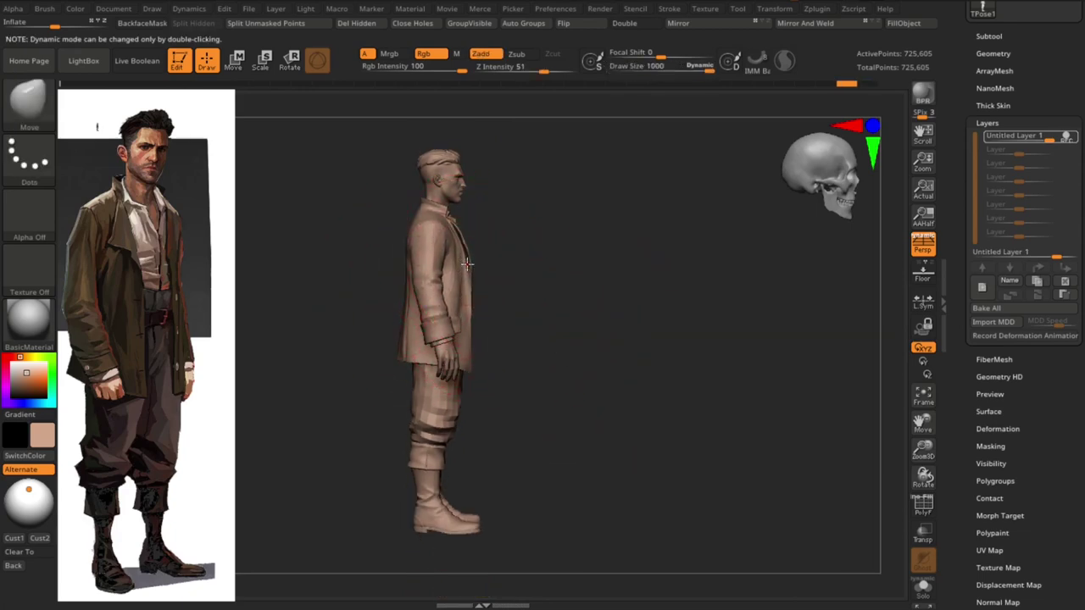
key(bracketleft)
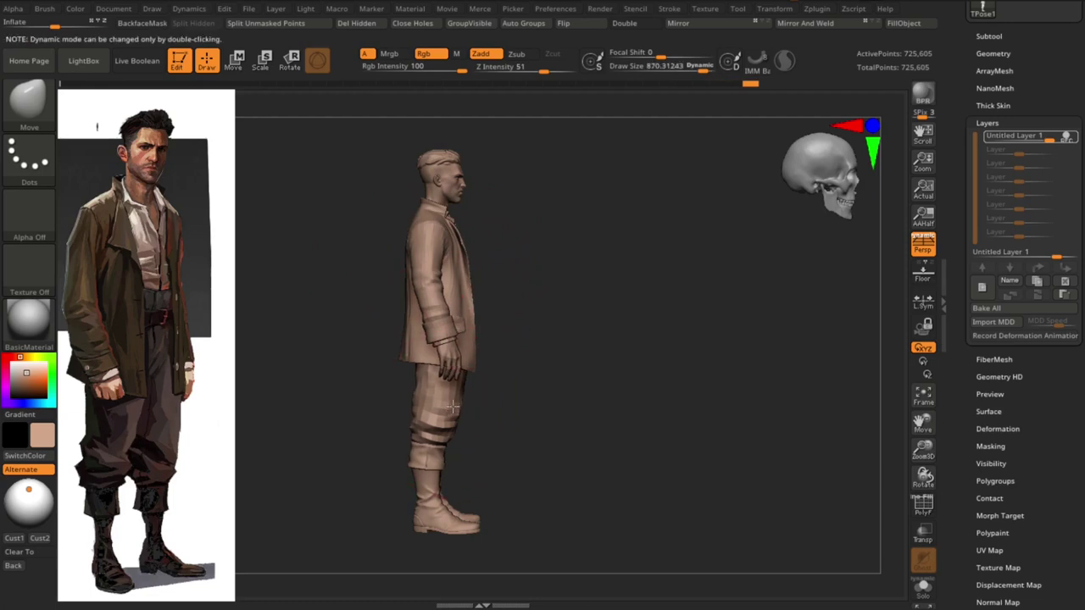
mouse_move(549, 362)
mouse_down()
mouse_move(683, 378)
mouse_move(551, 364)
mouse_up()
key(bracketleft)
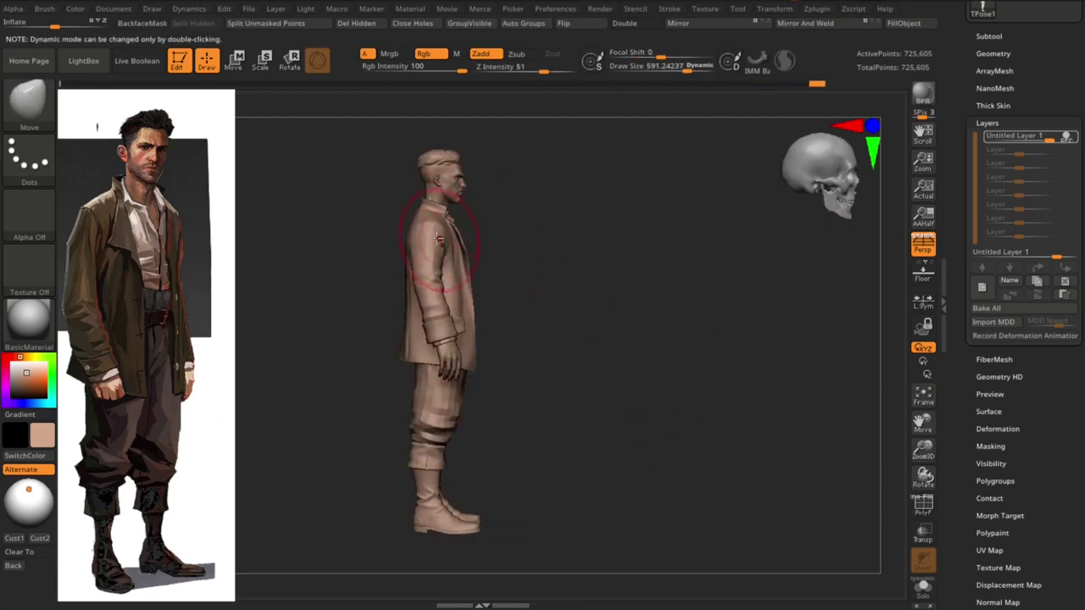
key(bracketright)
drag(392, 258, 387, 256)
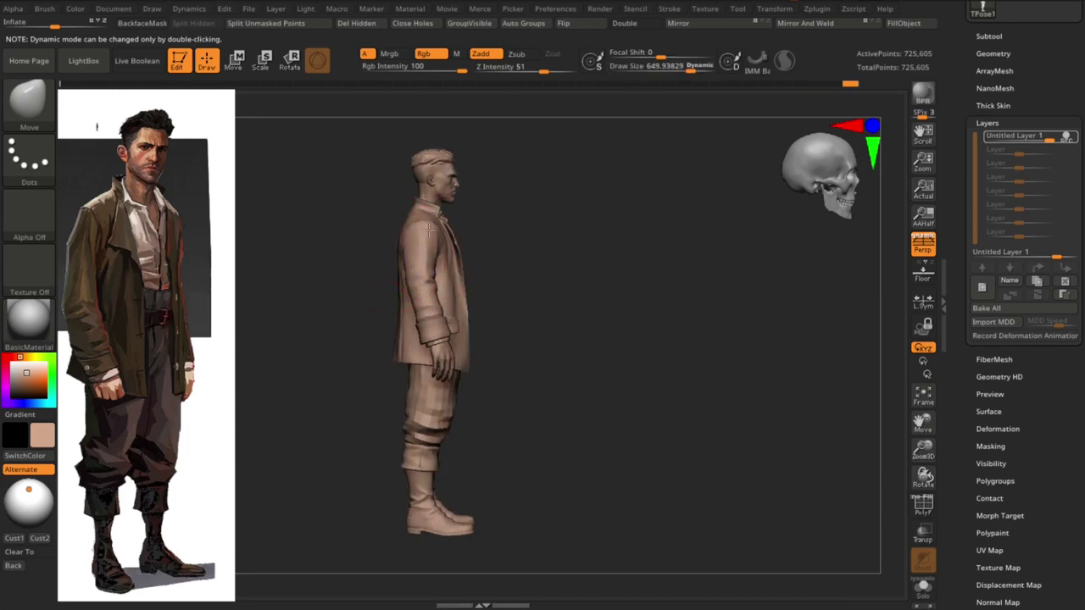
Turn to a three-quarter front view and shrink the brush to about 281
mouse_move(429, 227)
mouse_down()
mouse_move(615, 300)
mouse_move(704, 359)
mouse_move(630, 305)
mouse_move(636, 325)
mouse_move(615, 325)
mouse_up()
key(bracketleft)
scroll(610, 345, up, 5)
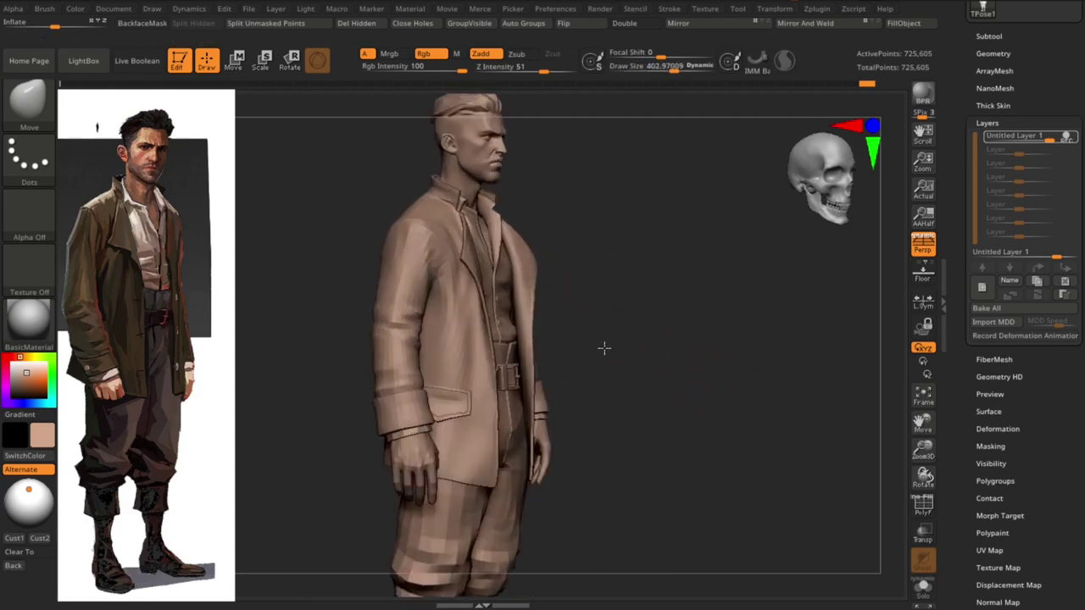
scroll(707, 367, up, 5)
key(s)
drag(517, 429, 507, 429)
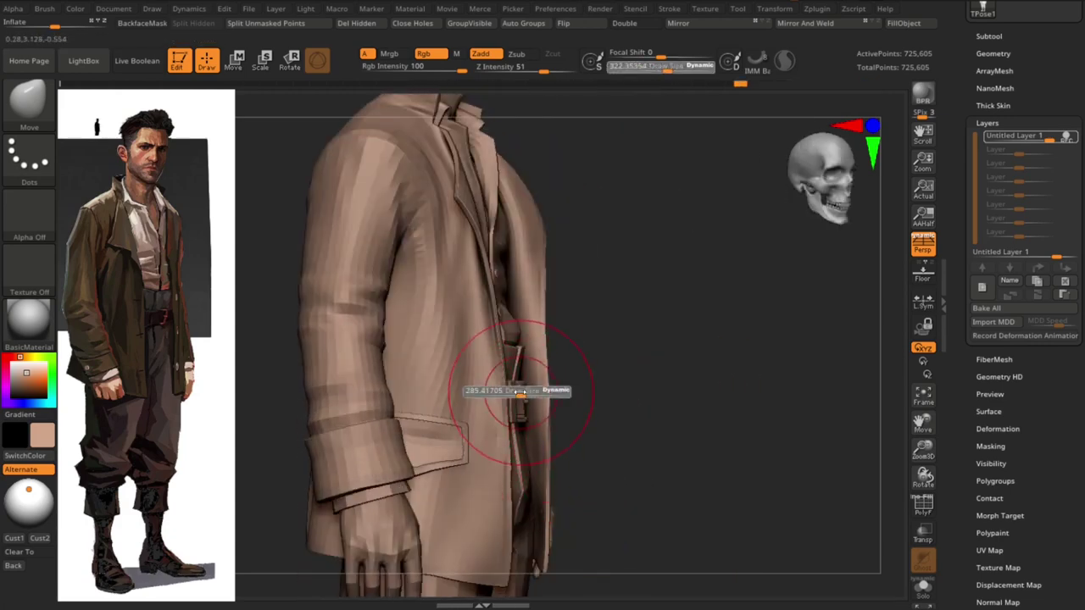
Zoom onto the coat's belt and drag the Undo History back to an earlier sculpt state
drag(649, 403, 594, 412)
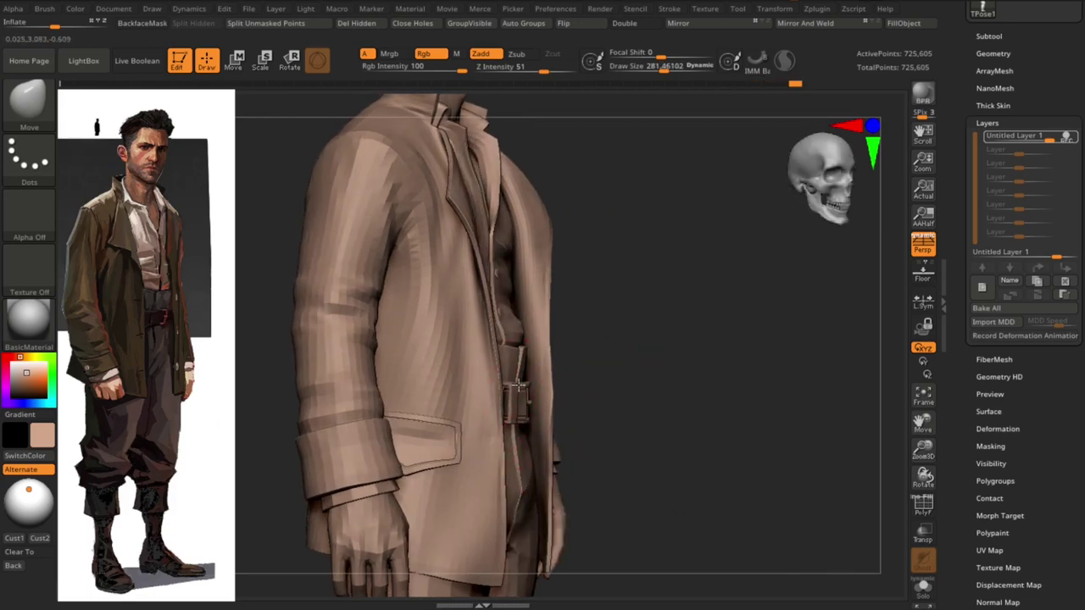
drag(518, 387, 785, 392)
scroll(785, 392, up, 3)
scroll(497, 339, up, 3)
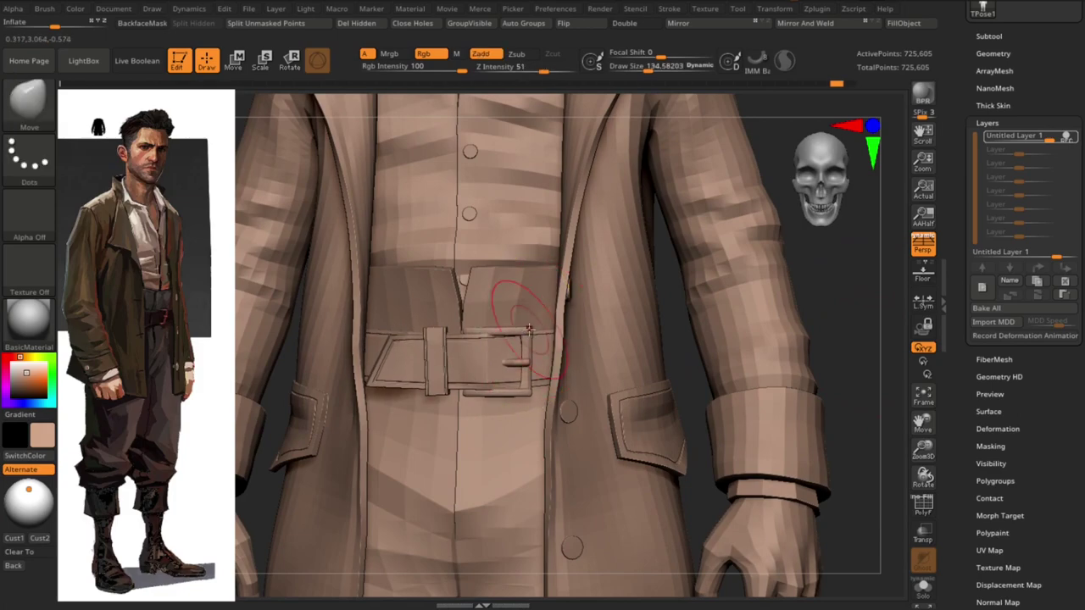
drag(840, 388, 848, 381)
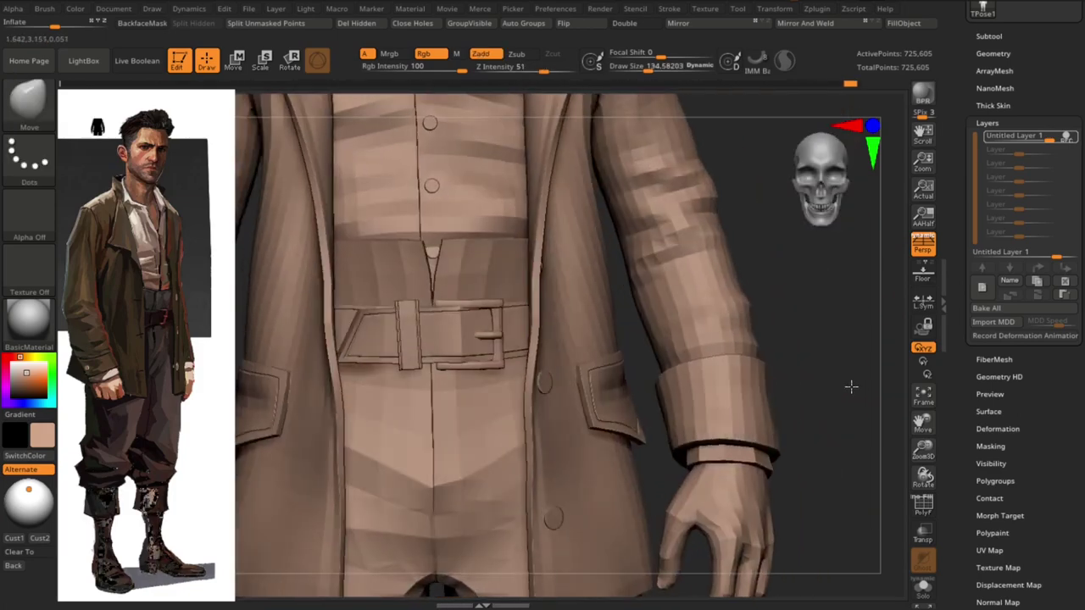
scroll(819, 371, down, 5)
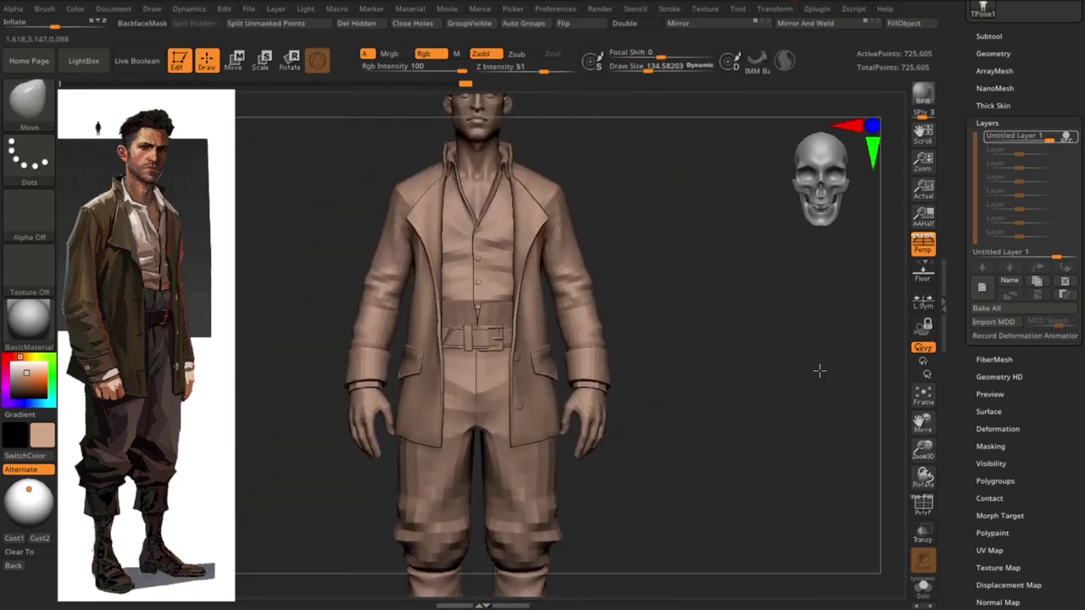
mouse_move(819, 371)
mouse_down()
mouse_move(823, 358)
mouse_move(795, 364)
mouse_move(819, 370)
mouse_up()
scroll(813, 371, up, 3)
scroll(816, 368, down, 5)
scroll(819, 371, up, 4)
drag(466, 87, 386, 92)
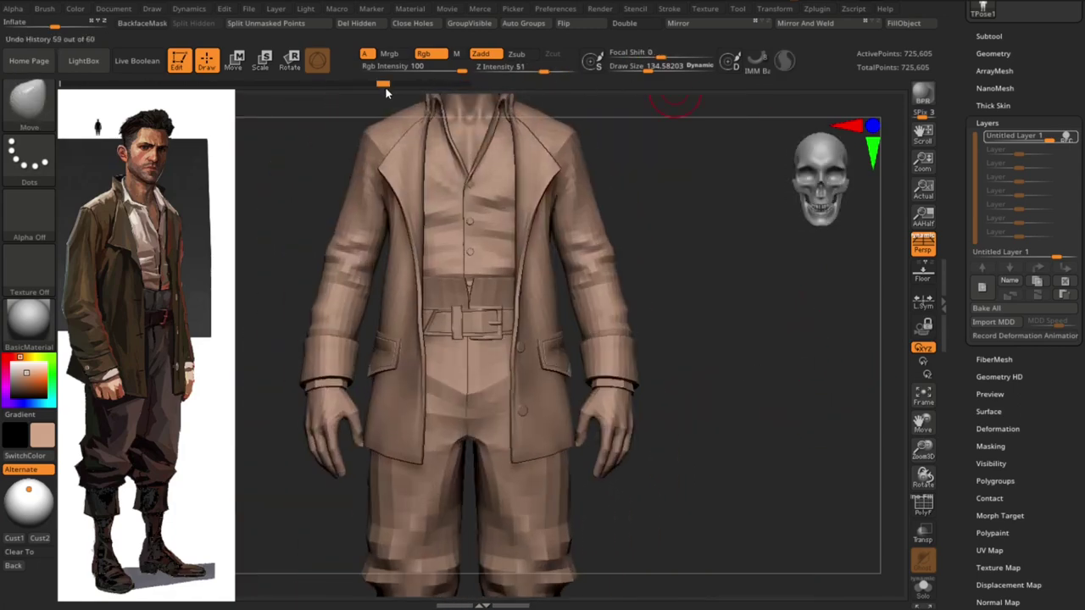
mouse_move(741, 297)
mouse_down()
mouse_move(458, 92)
mouse_move(347, 90)
mouse_move(802, 424)
mouse_move(830, 251)
mouse_move(829, 560)
mouse_move(760, 382)
mouse_move(669, 319)
mouse_move(472, 247)
mouse_up()
Frame the figure, quick-save the sculpt, and snap to an exact side view
key(f)
key(s)
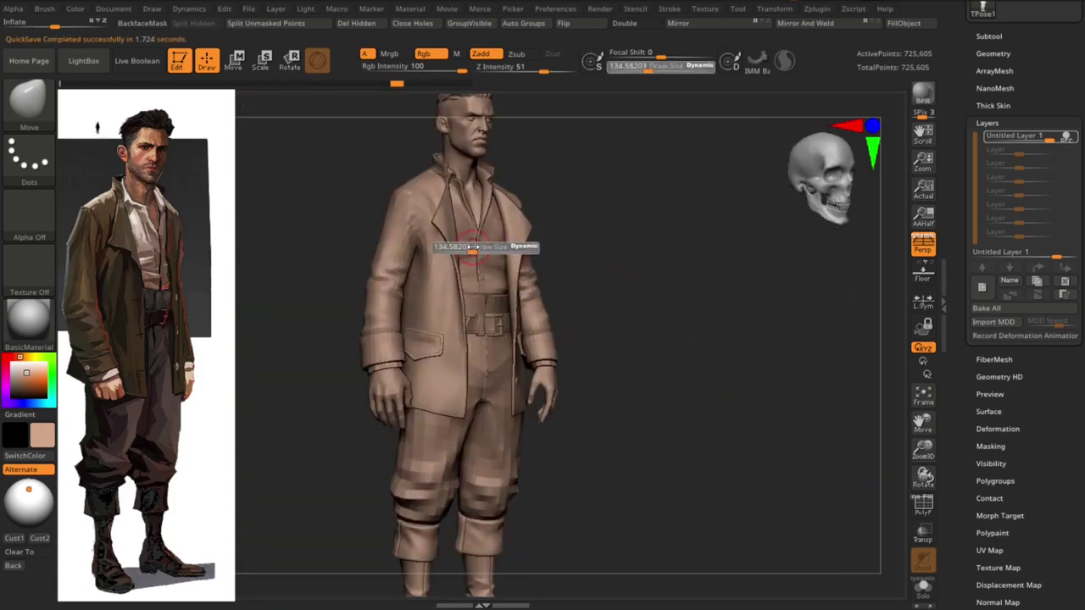
drag(589, 243, 484, 256)
mouse_move(628, 278)
mouse_down()
mouse_move(690, 302)
mouse_move(496, 238)
mouse_move(611, 279)
mouse_move(800, 317)
mouse_move(771, 317)
mouse_up()
drag(877, 267, 1073, 150)
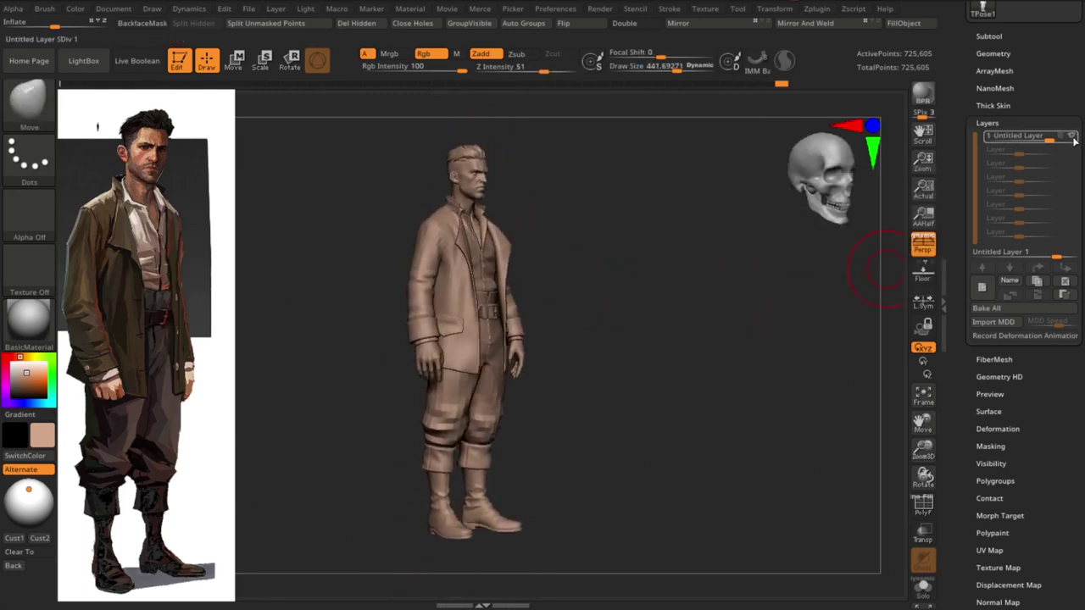
shift+drag(682, 357, 668, 363)
Raise the brush size to about 870, then reduce it to about 524 in front view
key(ctrl)
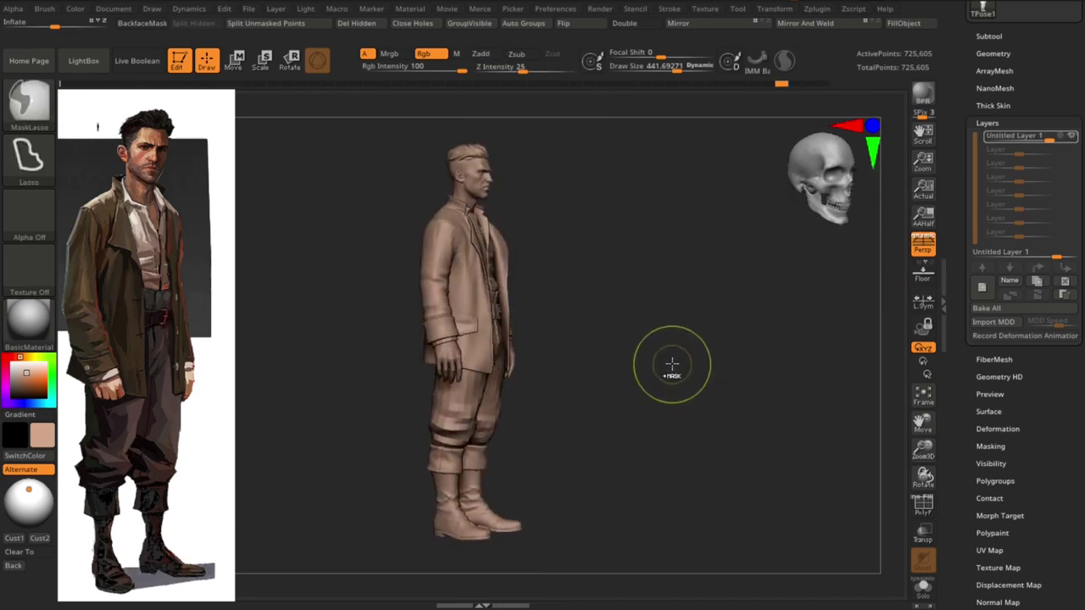
key(s)
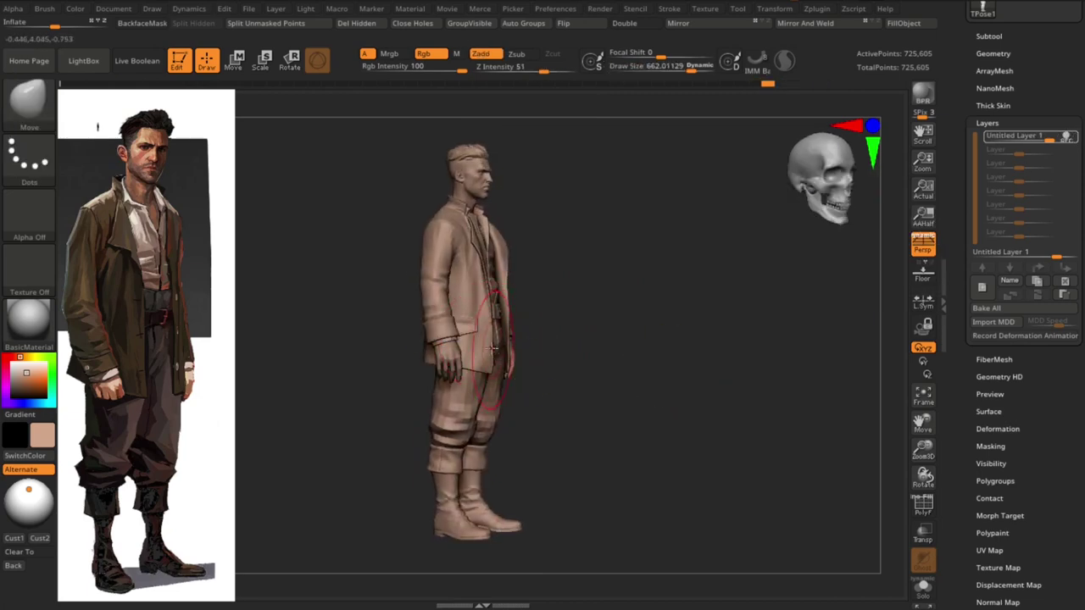
drag(493, 348, 542, 350)
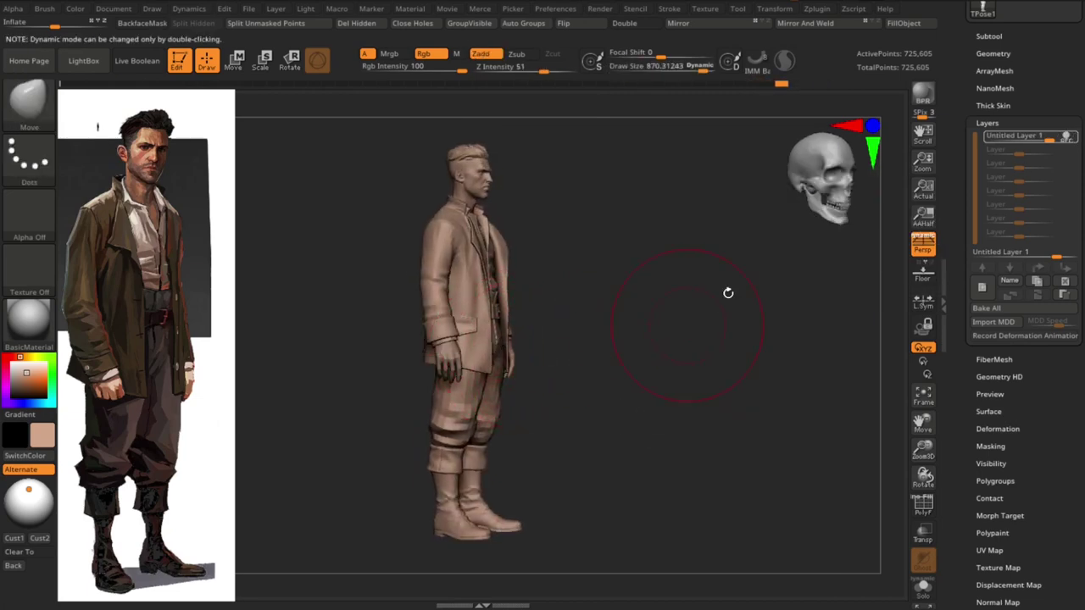
shift+drag(678, 361, 826, 255)
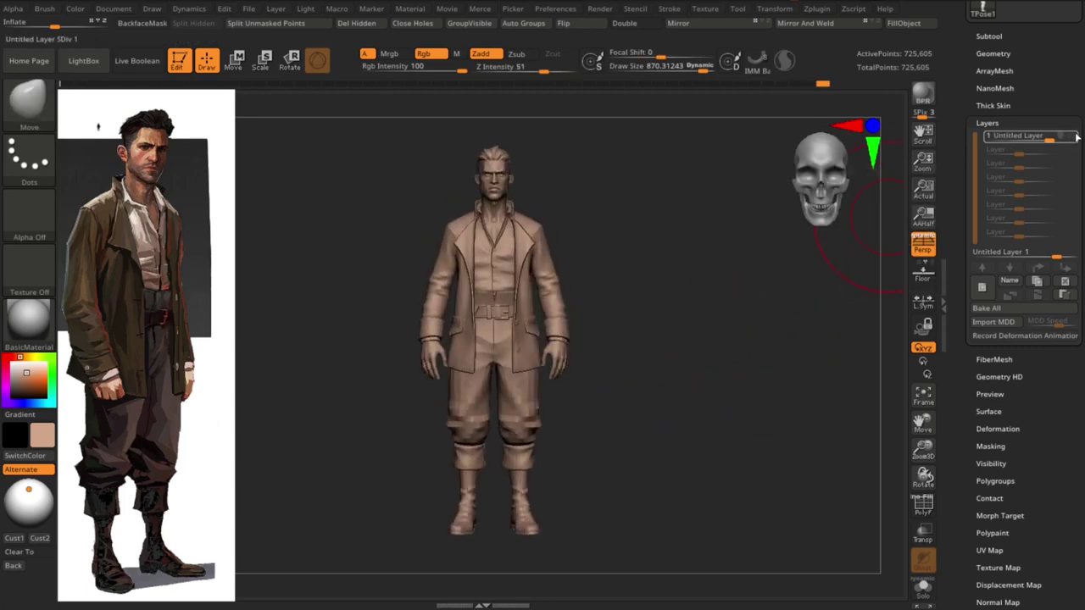
key(ctrl)
key(s)
drag(594, 231, 540, 229)
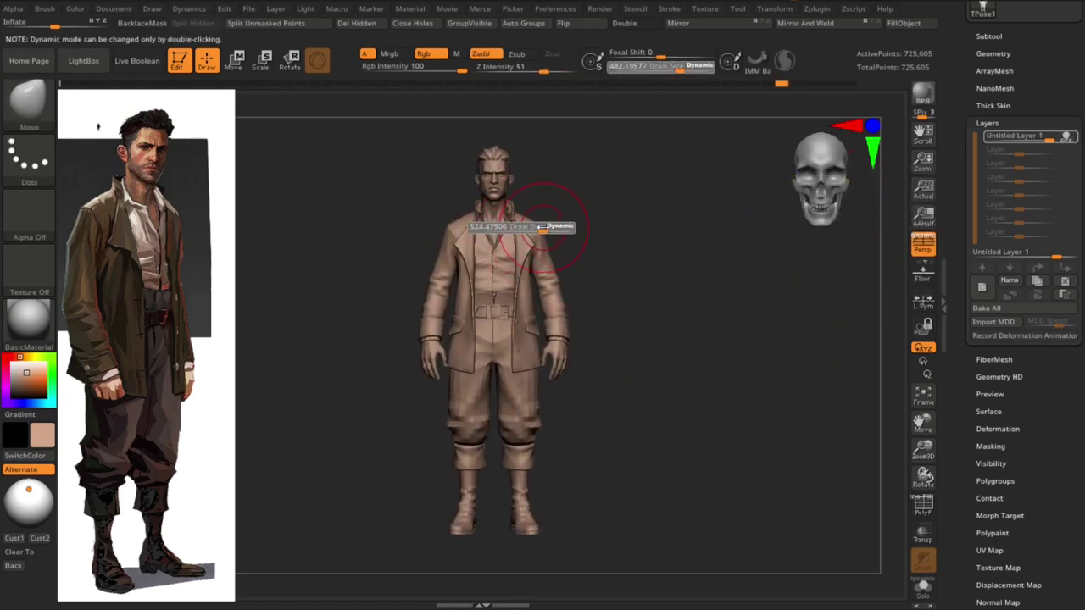
key(ctrl)
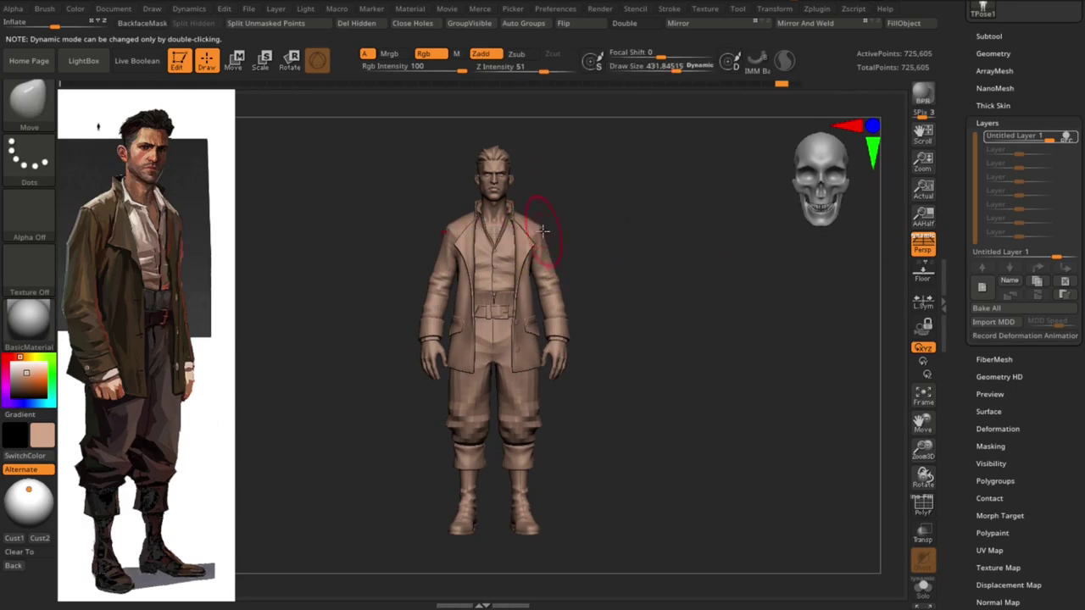
Pick the Move Topological brush and check the model from side and three-quarter front views
key(b)
key(m)
key(t)
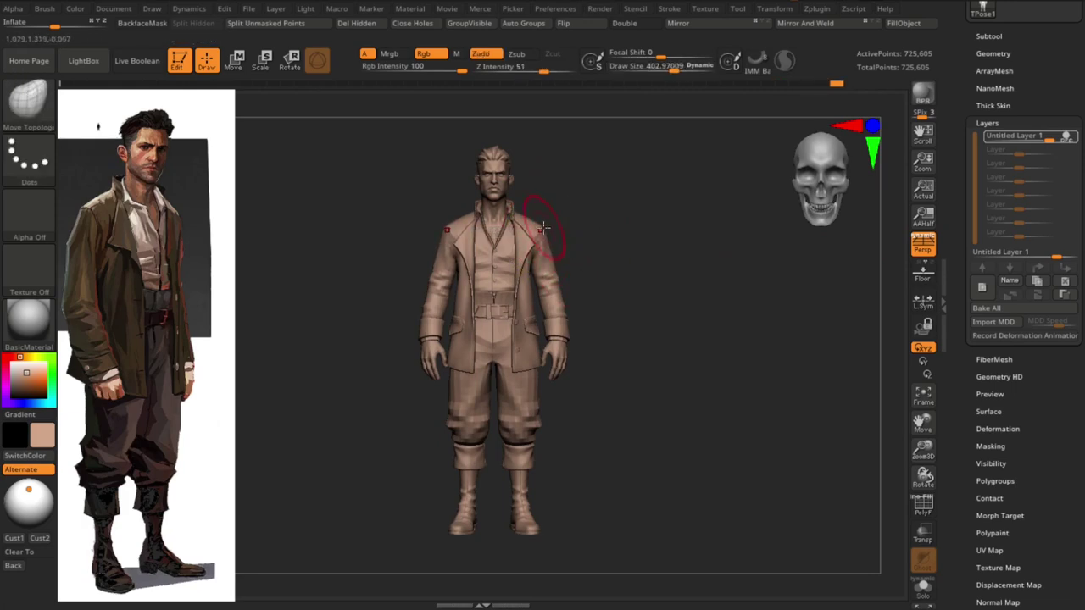
mouse_move(594, 222)
ctrl+right_down()
mouse_move(630, 221)
mouse_move(642, 290)
ctrl+right_up()
key(s)
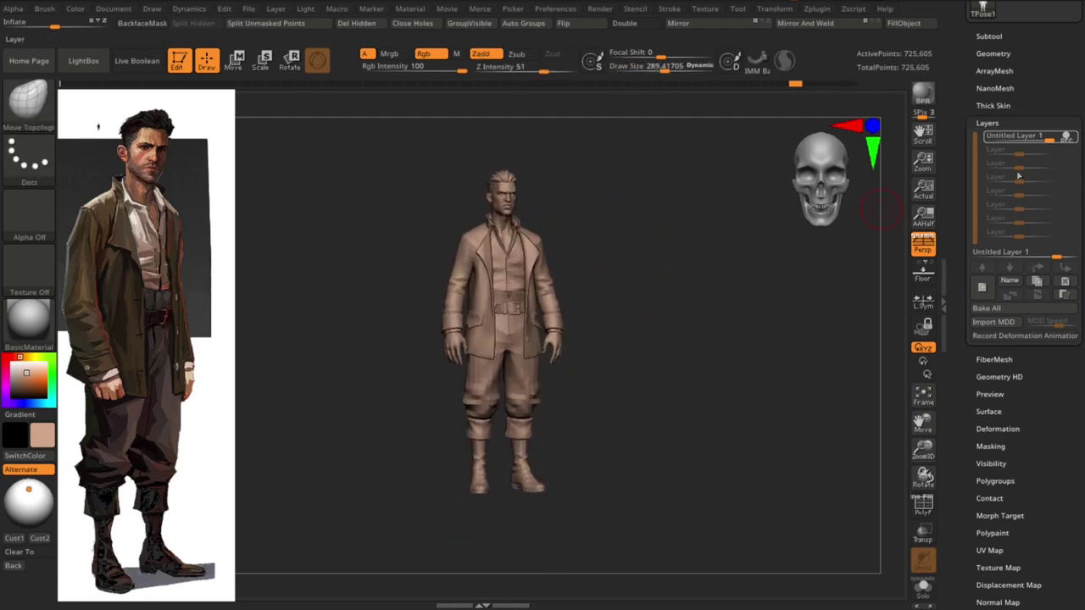
shift+drag(848, 246, 907, 235)
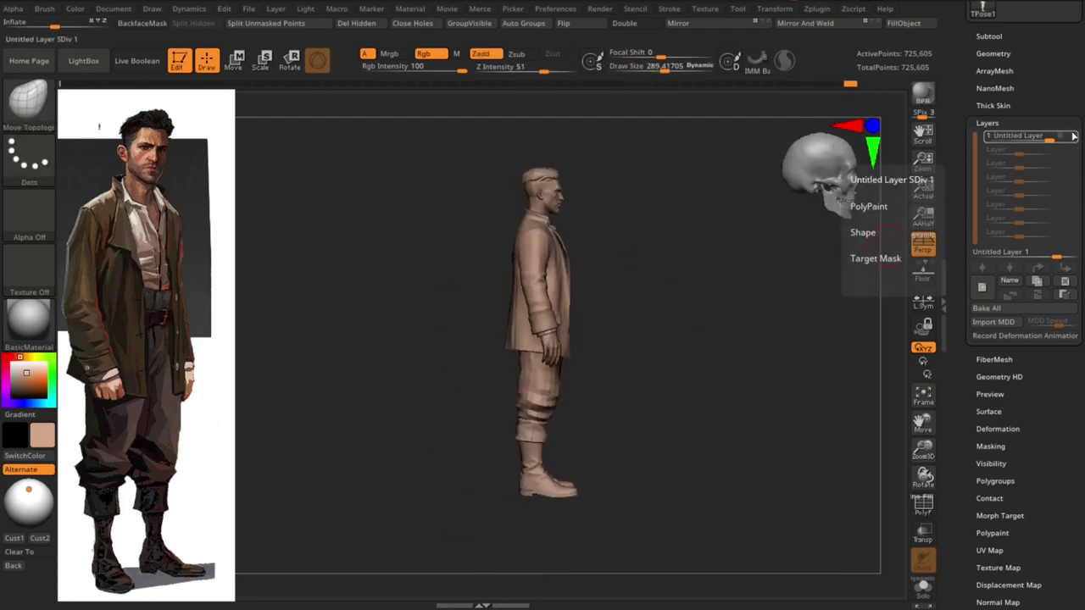
mouse_move(800, 279)
mouse_down()
mouse_move(680, 356)
mouse_move(684, 330)
mouse_up()
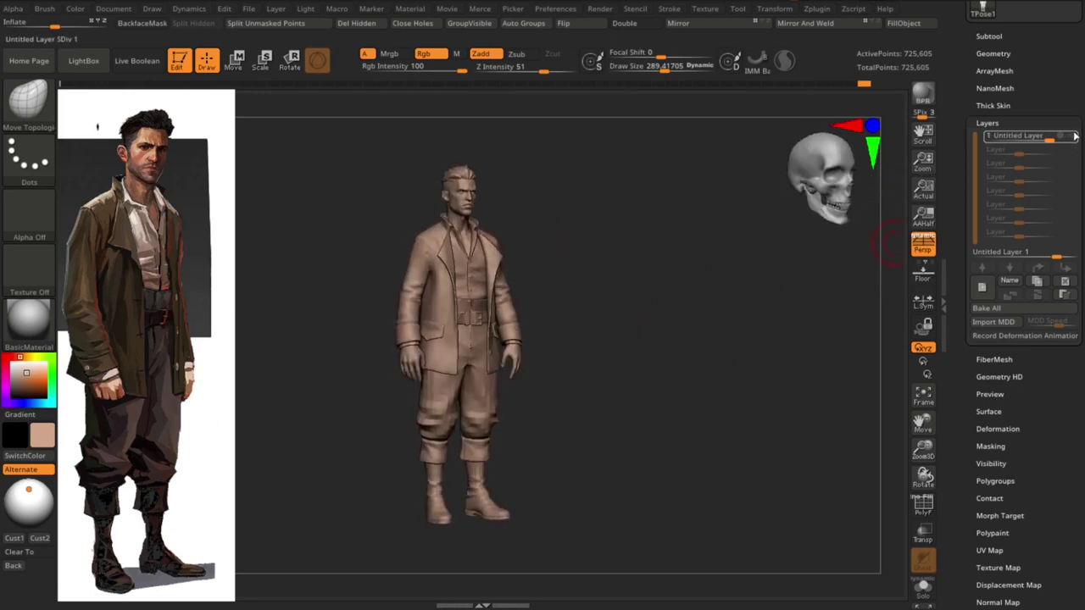
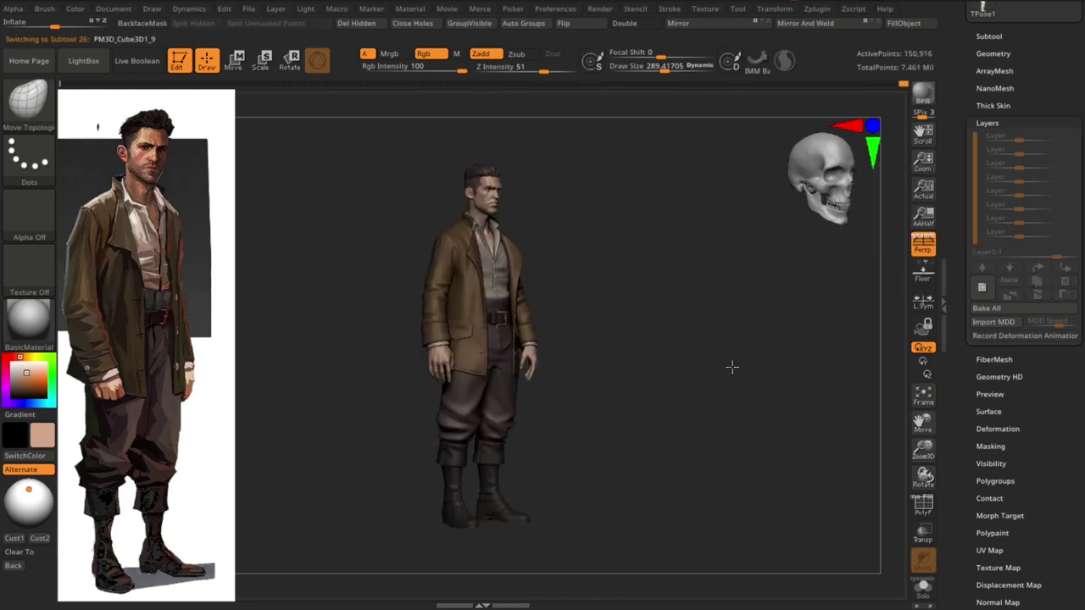
Turn the character to face front and select another clothing part of the outfit
mouse_move(715, 386)
mouse_down()
mouse_move(720, 370)
mouse_move(705, 373)
mouse_move(726, 393)
mouse_up()
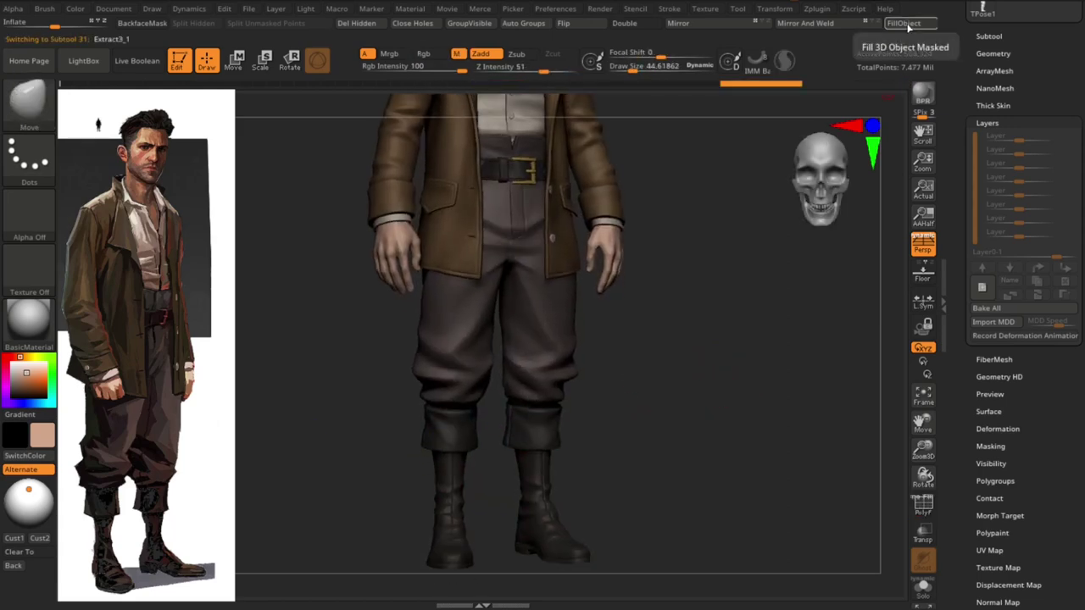
drag(680, 381, 537, 363)
alt+click(536, 363)
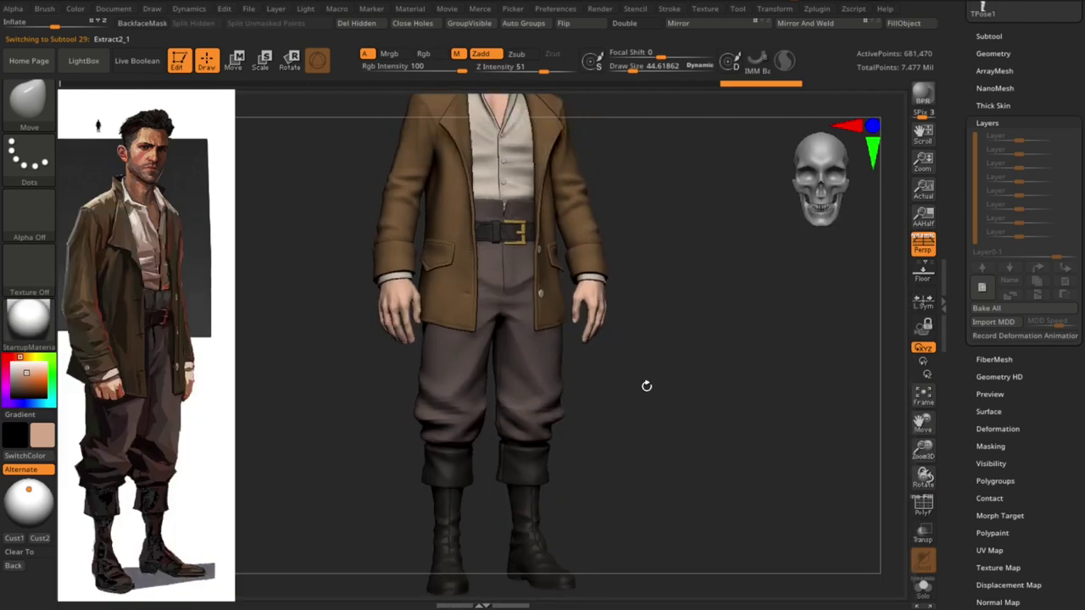
mouse_move(647, 383)
mouse_down()
mouse_move(649, 421)
mouse_move(626, 379)
mouse_up()
Undo and redo the last change, then bake the untitled layer into the clothing mesh
key(s)
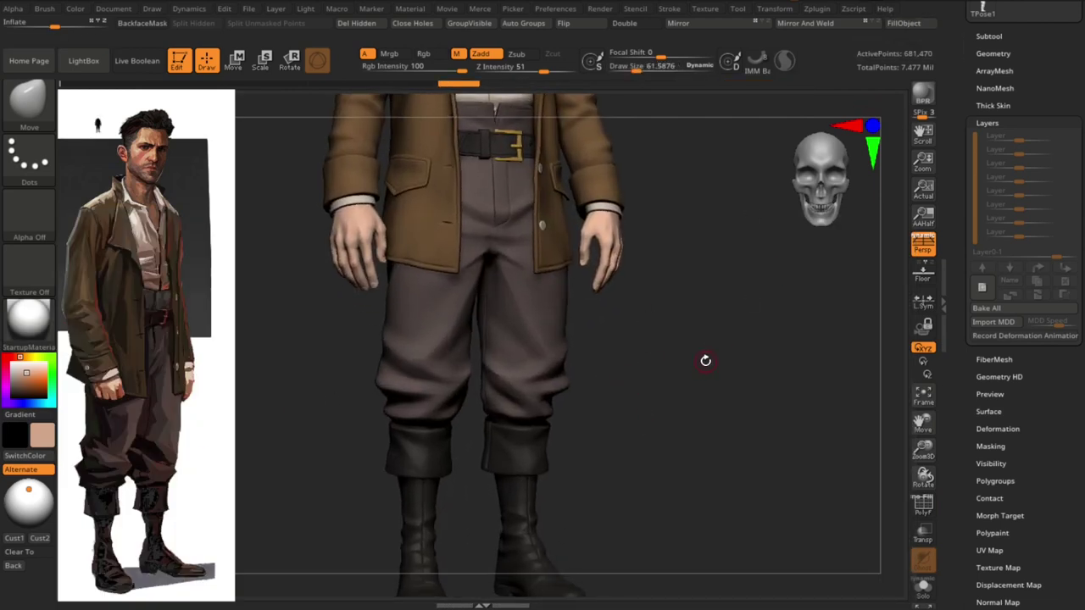
key(ctrl+z)
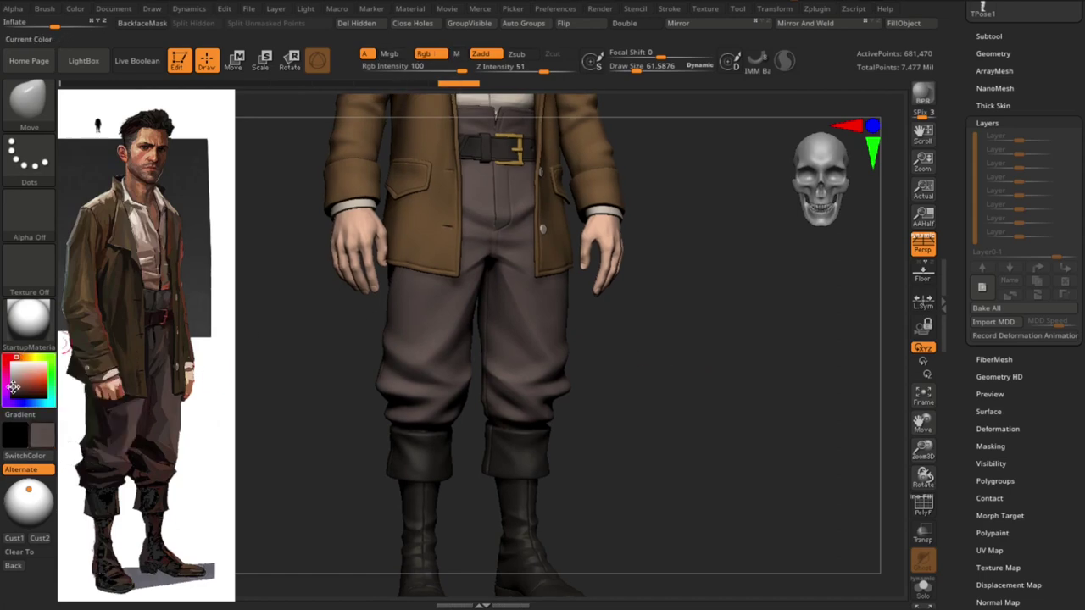
key(ctrl+shift+z)
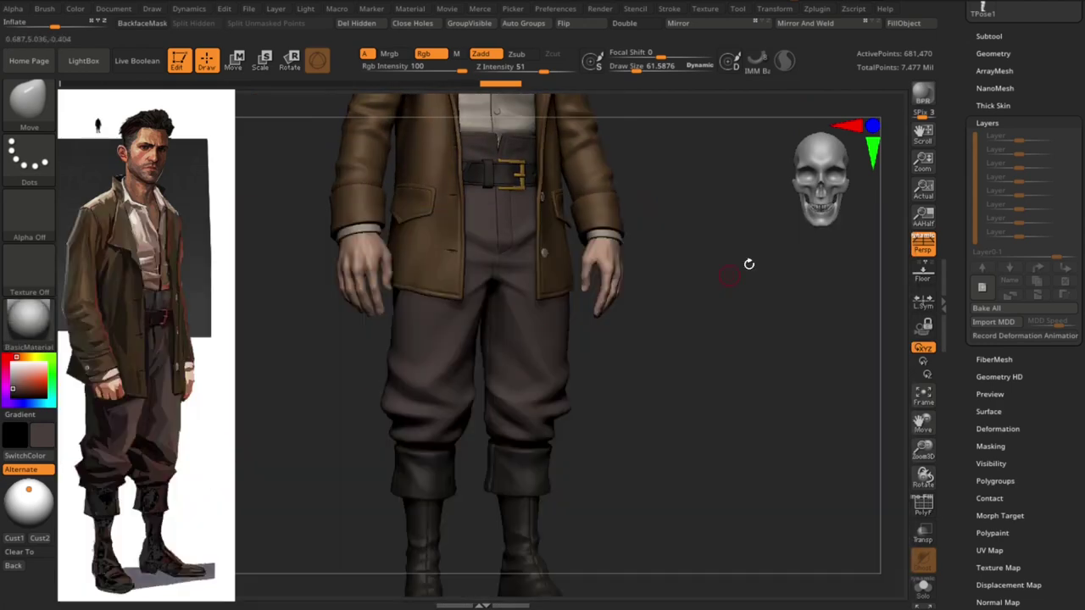
alt+drag(751, 262, 739, 368)
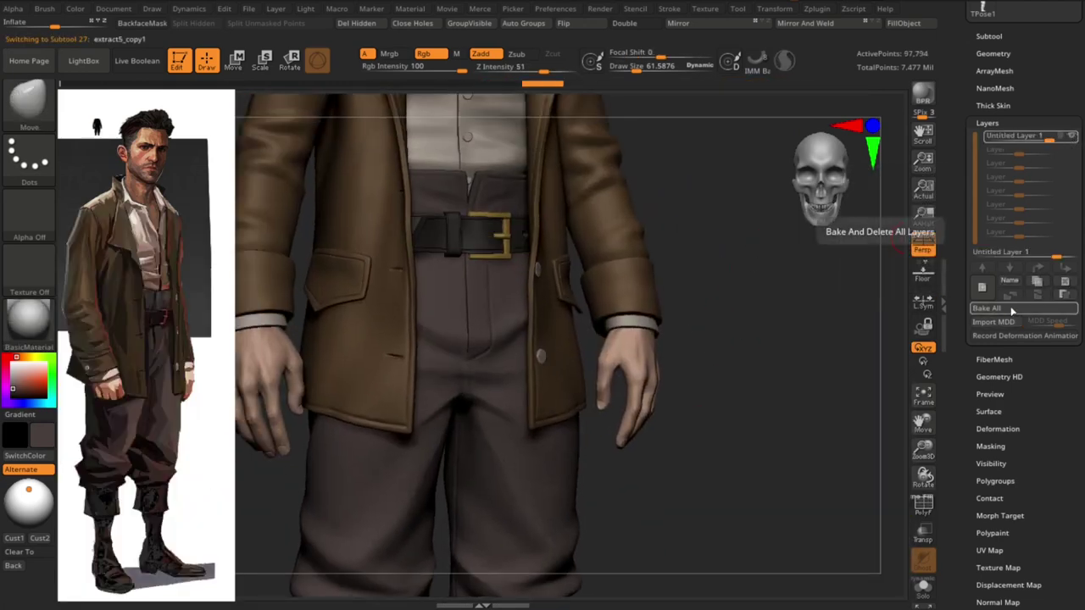
click(986, 307)
Solo the belt buckle, inspect it from the side, then show the full character again
alt+drag(744, 270, 495, 340)
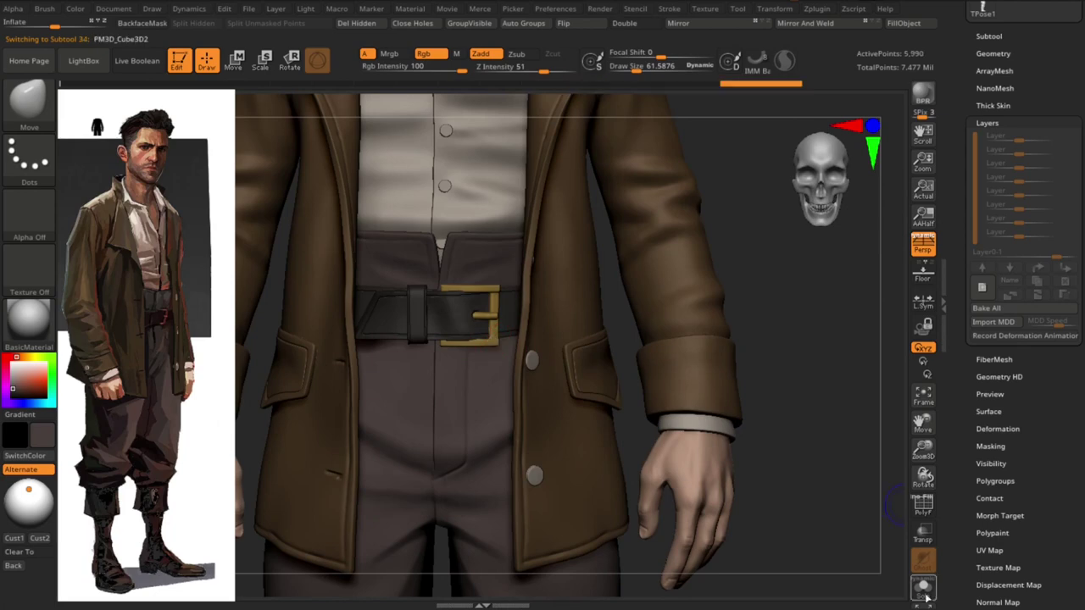
click(923, 587)
mouse_move(715, 480)
mouse_down()
mouse_move(634, 311)
mouse_move(509, 214)
mouse_up()
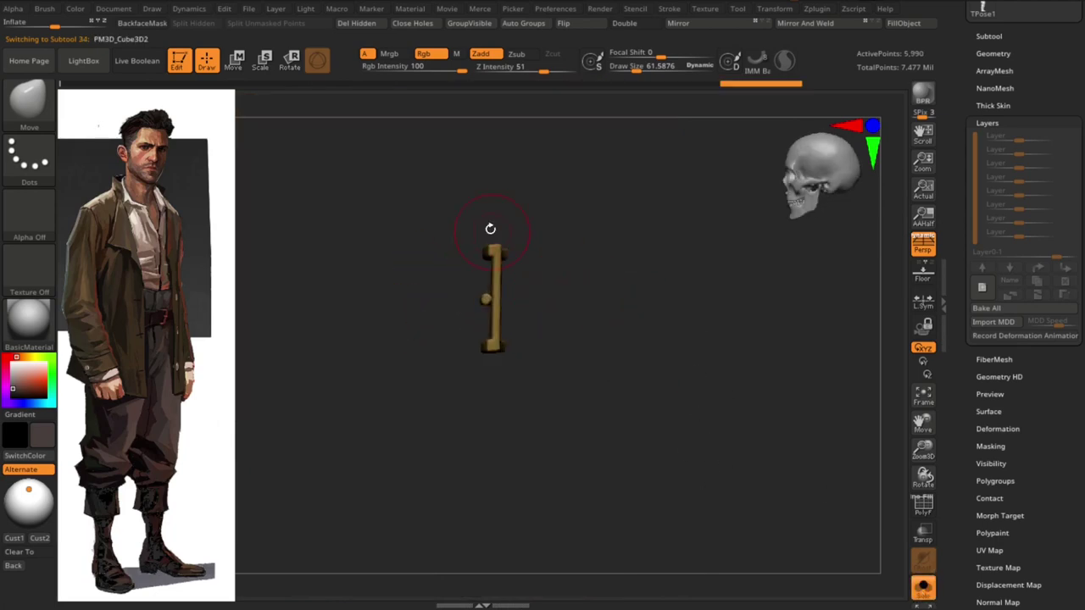
key(s)
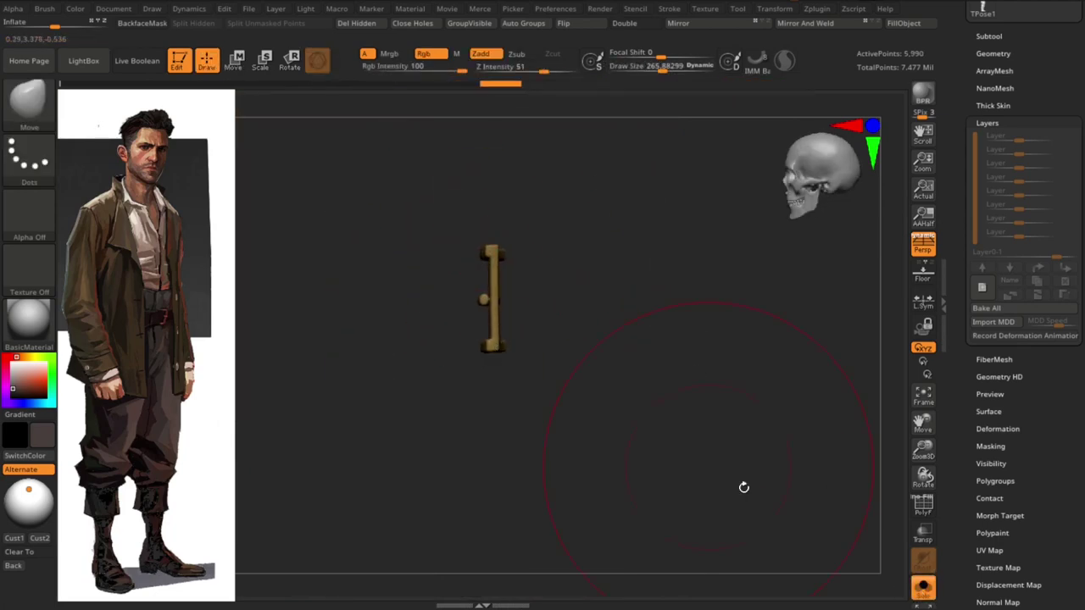
click(923, 586)
Switch to the Move gizmo on the front-facing belt buckle
drag(743, 487, 791, 322)
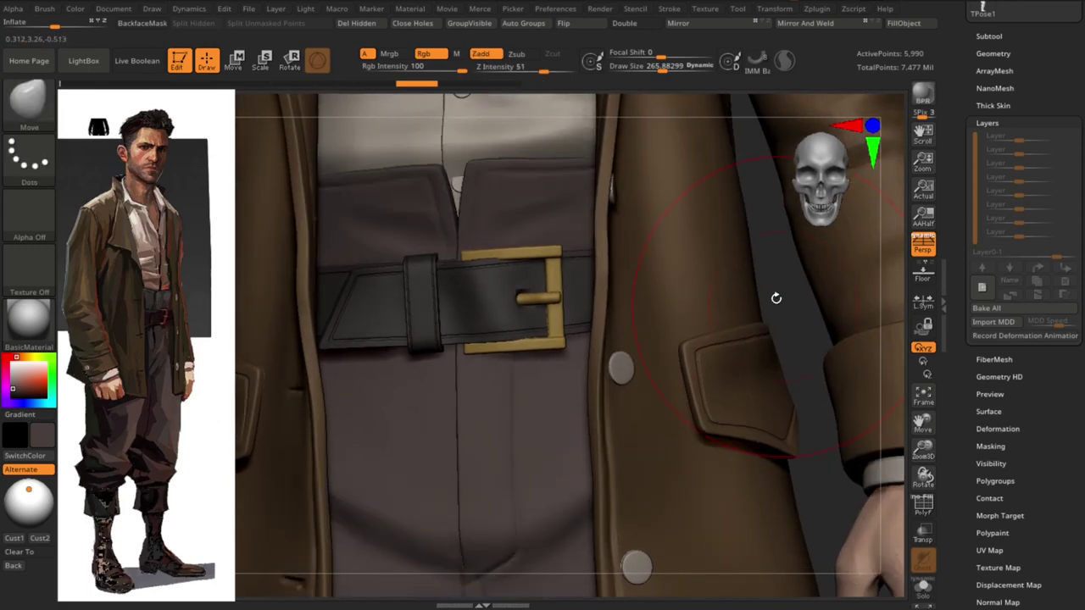
key(w)
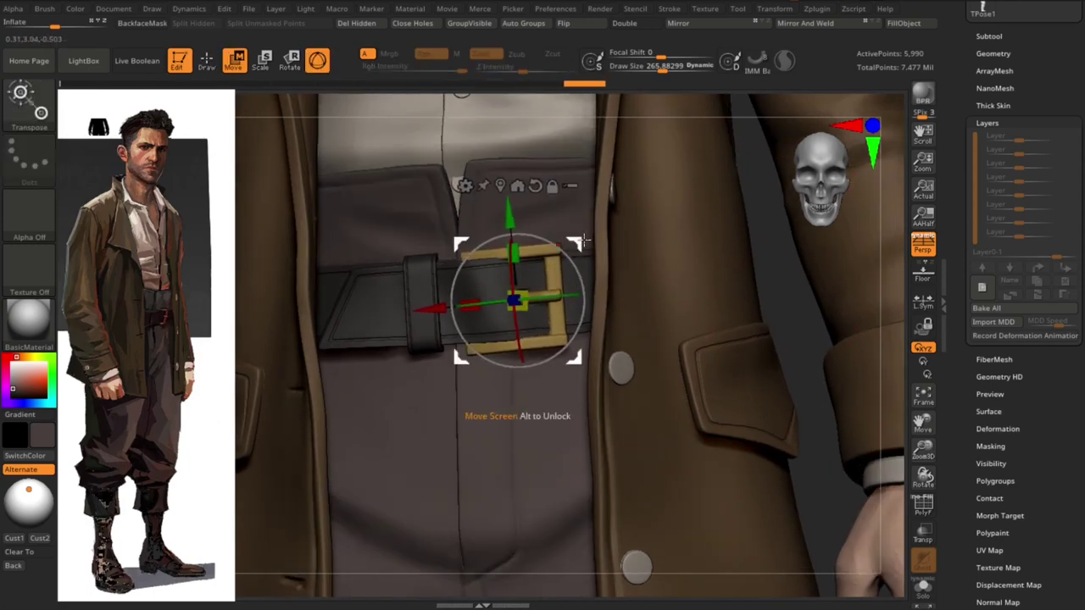
drag(814, 315, 771, 416)
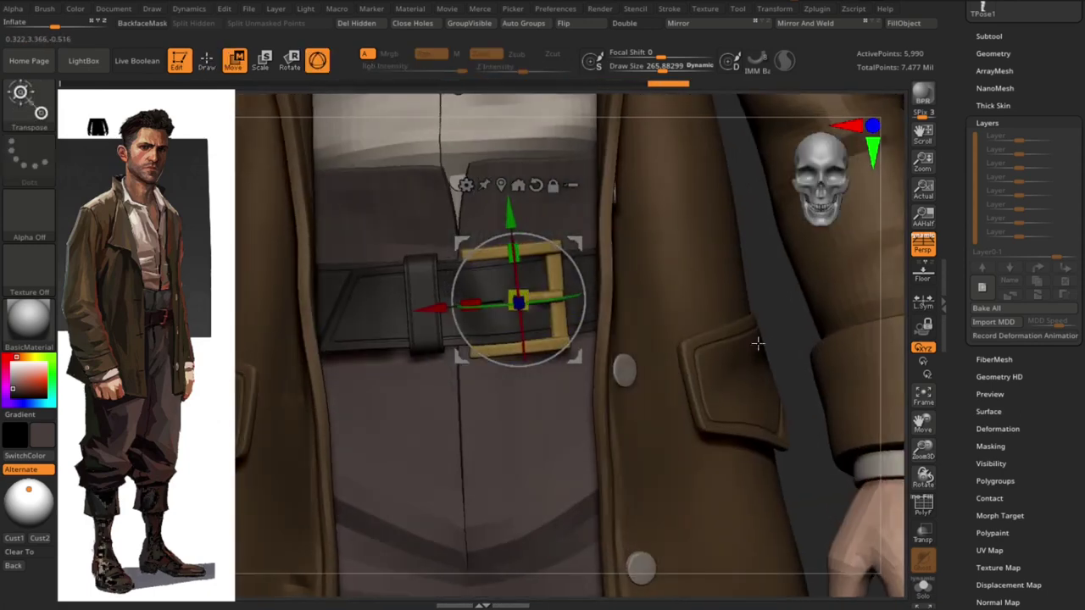
Return to sculpt mode and apply the startup material to the full body
key(q)
key(s)
key(m)
click(625, 233)
key(f)
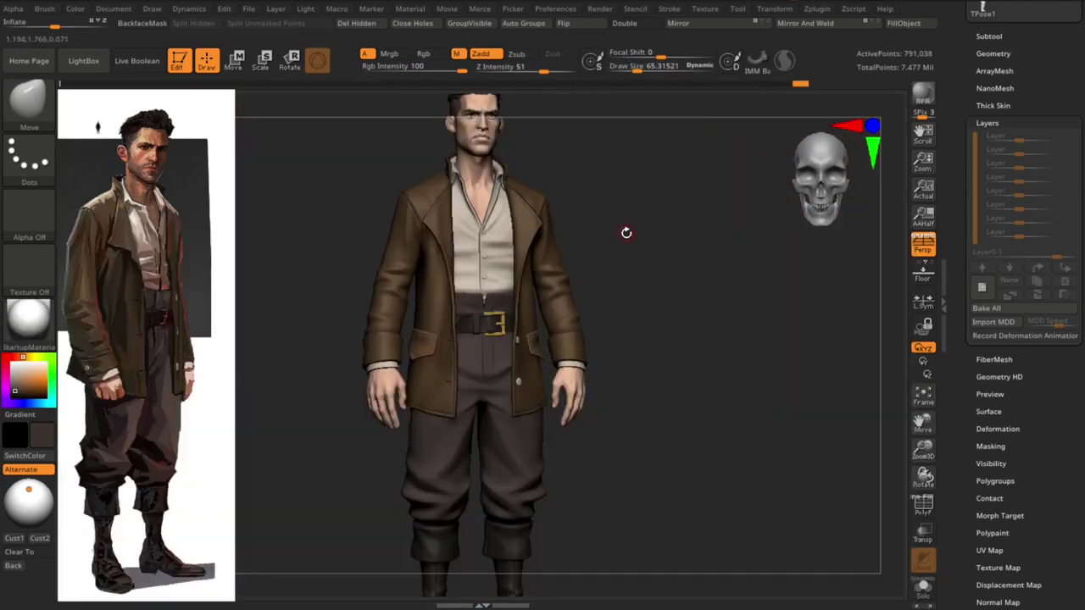
Select the shirt, the belt buckle and another clothing part in turn
mouse_move(695, 266)
alt+mouse_down()
mouse_move(652, 281)
mouse_move(711, 288)
mouse_move(716, 248)
mouse_move(686, 260)
mouse_move(700, 286)
mouse_move(475, 331)
alt+mouse_up()
alt+click(504, 272)
alt+click(457, 340)
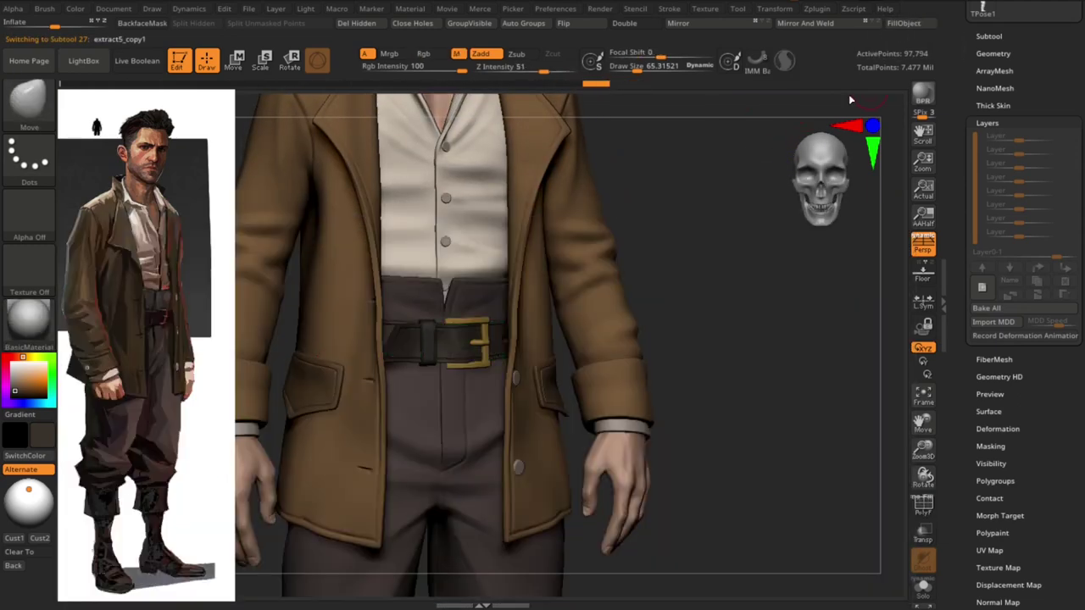
alt+drag(713, 443, 675, 378)
click(28, 318)
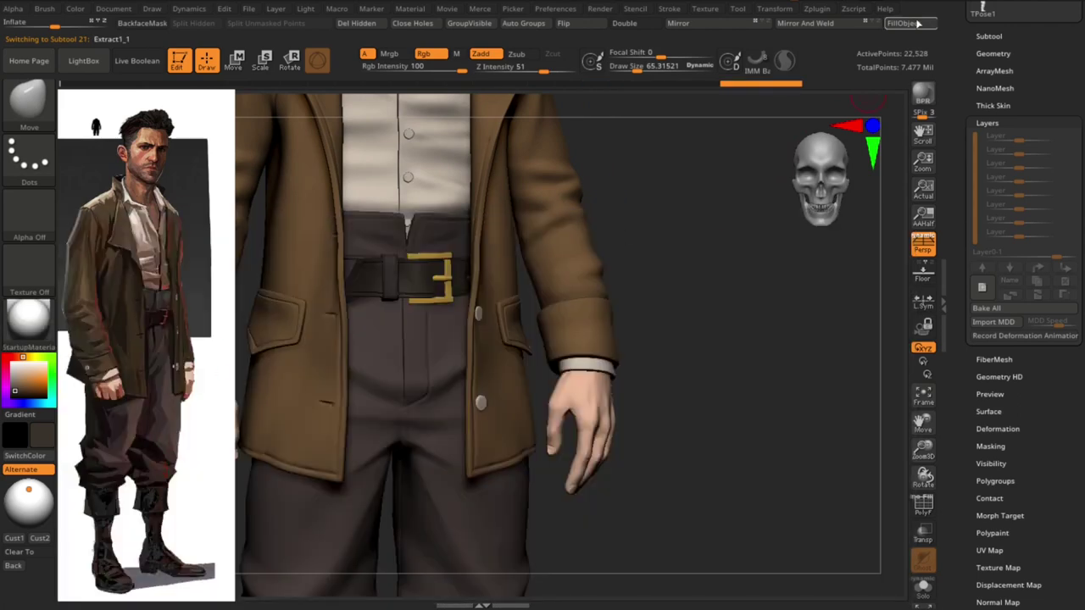
Review the full body from head to boots, then select the Extract3 clothing part
mouse_move(738, 290)
alt+mouse_down()
mouse_move(738, 358)
mouse_move(703, 358)
mouse_move(708, 336)
mouse_move(697, 342)
alt+mouse_up()
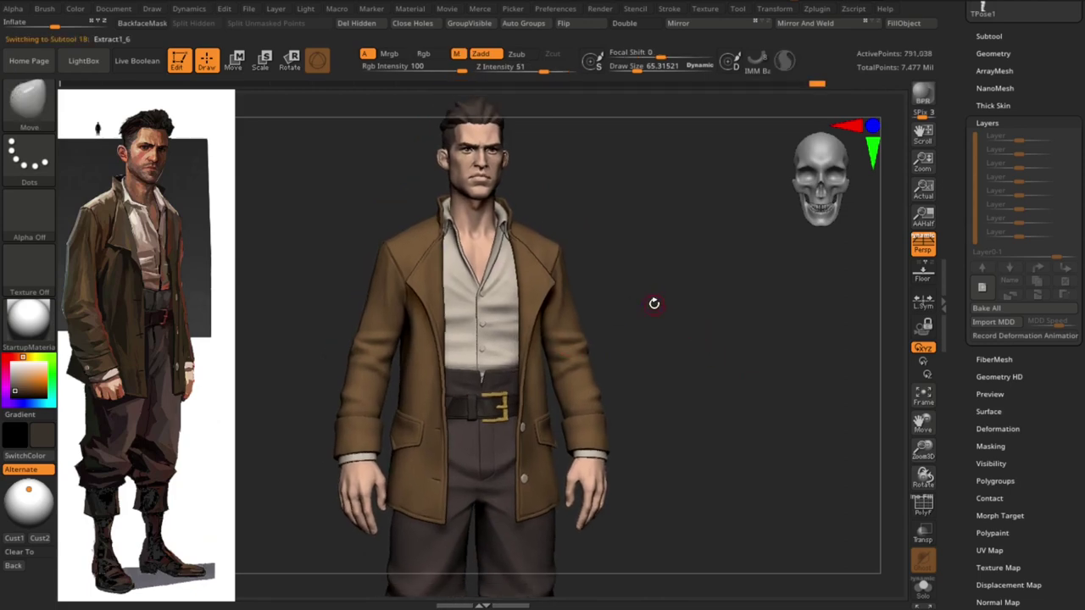
drag(654, 303, 570, 164)
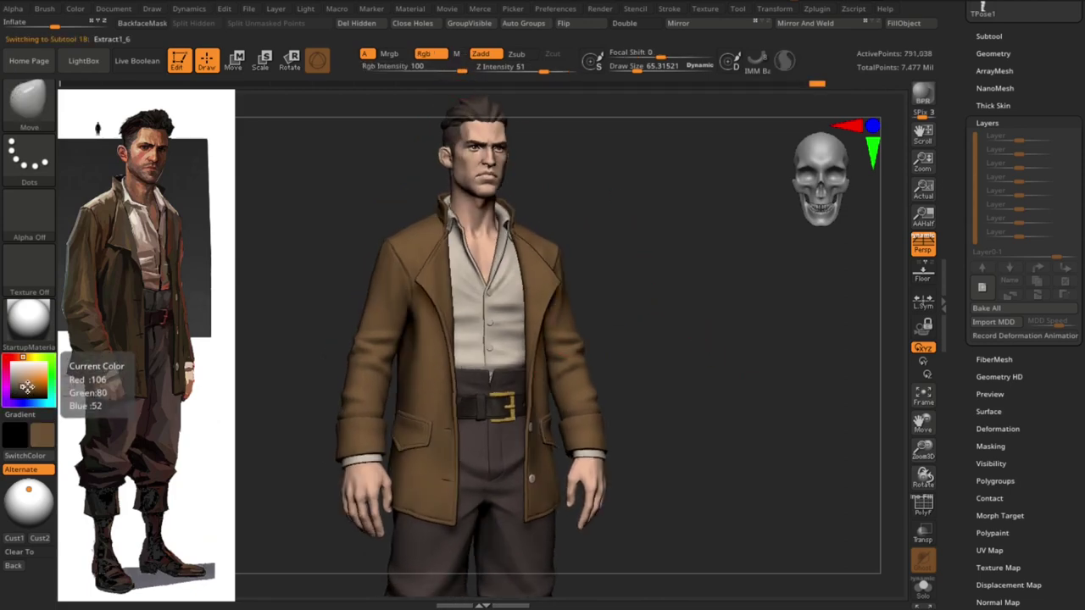
mouse_move(705, 376)
alt+mouse_down()
mouse_move(696, 371)
mouse_move(712, 393)
alt+mouse_up()
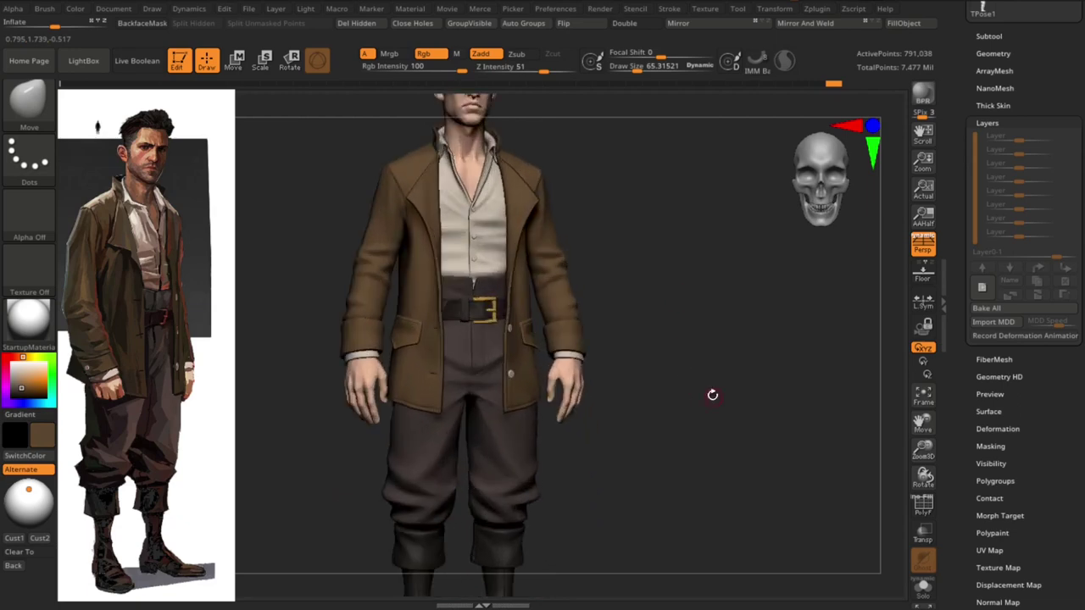
alt+drag(722, 296, 712, 255)
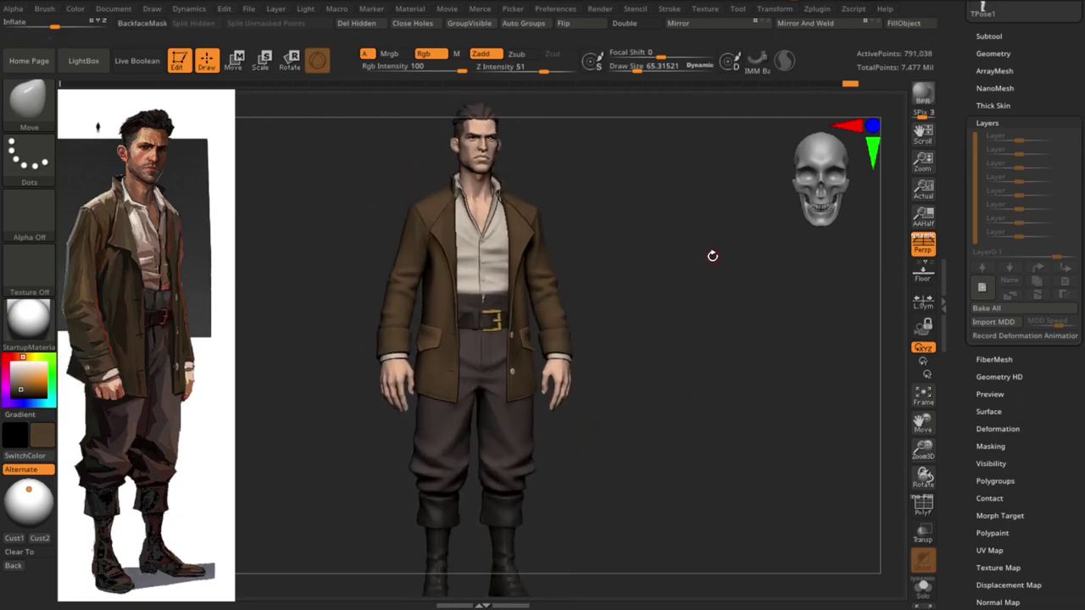
mouse_move(695, 294)
mouse_down()
mouse_move(658, 278)
mouse_move(704, 323)
mouse_move(734, 322)
mouse_up()
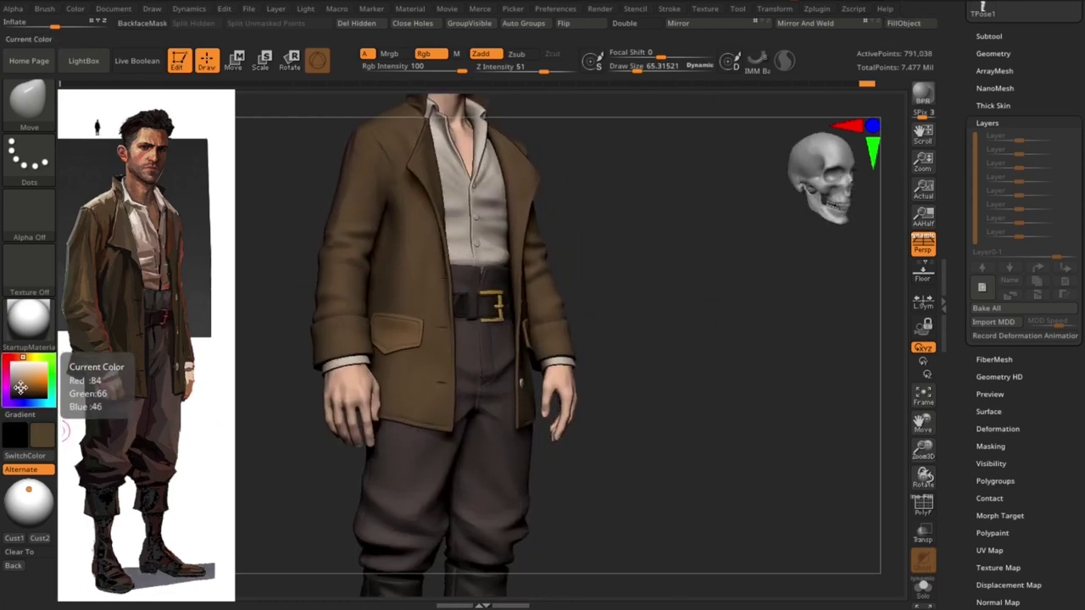
click(901, 25)
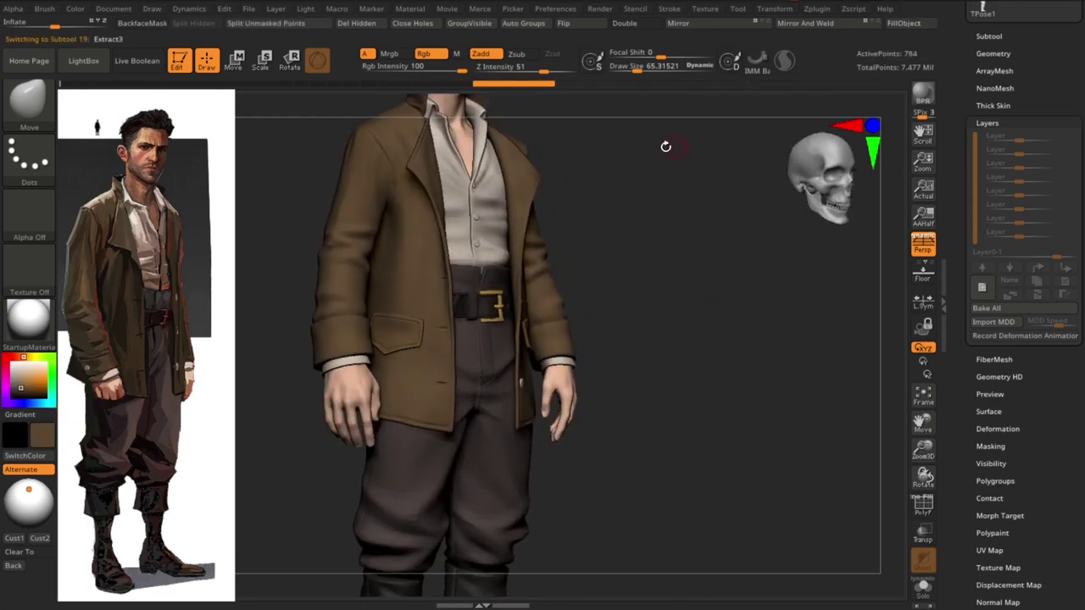
key(f)
mouse_move(689, 295)
mouse_down()
mouse_move(669, 339)
mouse_move(688, 245)
mouse_move(555, 337)
mouse_up()
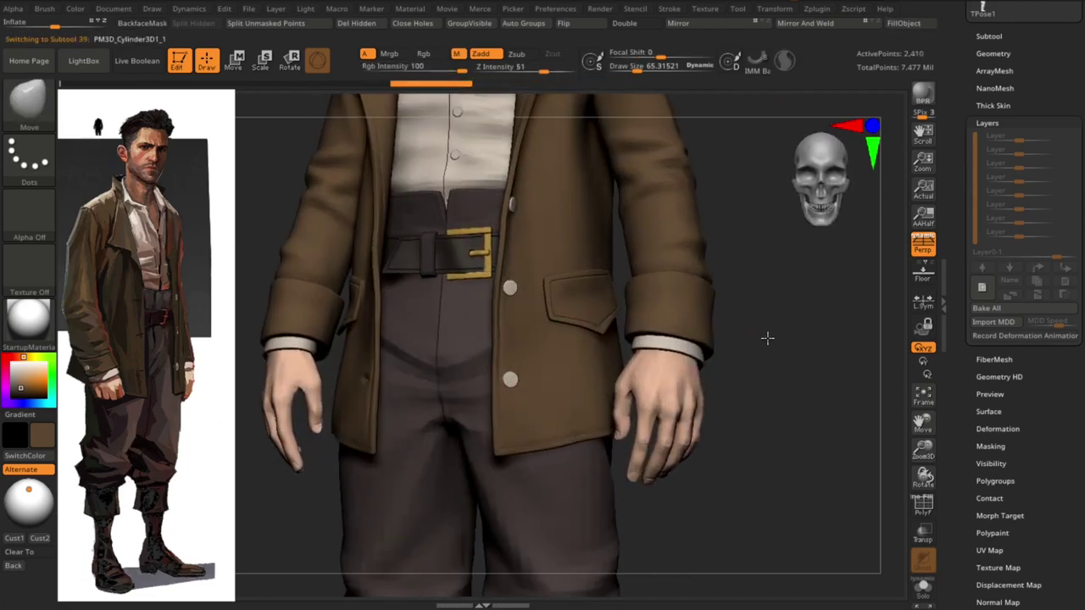
Apply the basic material and pick a light grey paint colour
key(m)
click(752, 327)
key(f)
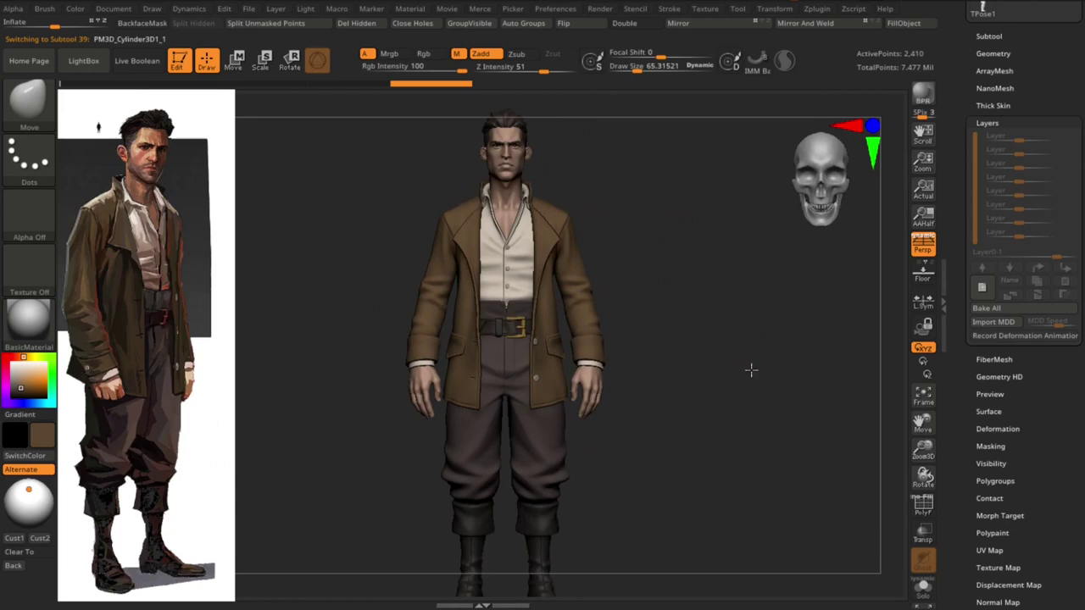
mouse_move(751, 369)
alt+mouse_down()
mouse_move(789, 390)
mouse_move(776, 394)
alt+mouse_up()
click(11, 365)
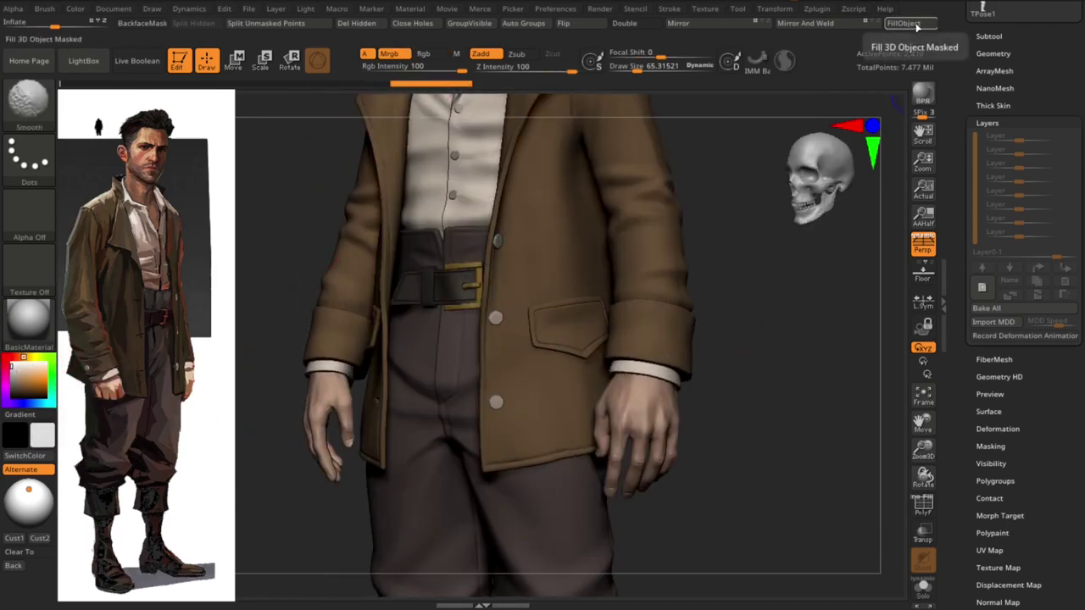
Select the small cylinder part and zoom in on the upper body
mouse_move(813, 255)
alt+mouse_down()
mouse_move(758, 339)
mouse_move(729, 322)
alt+mouse_up()
alt+click(456, 258)
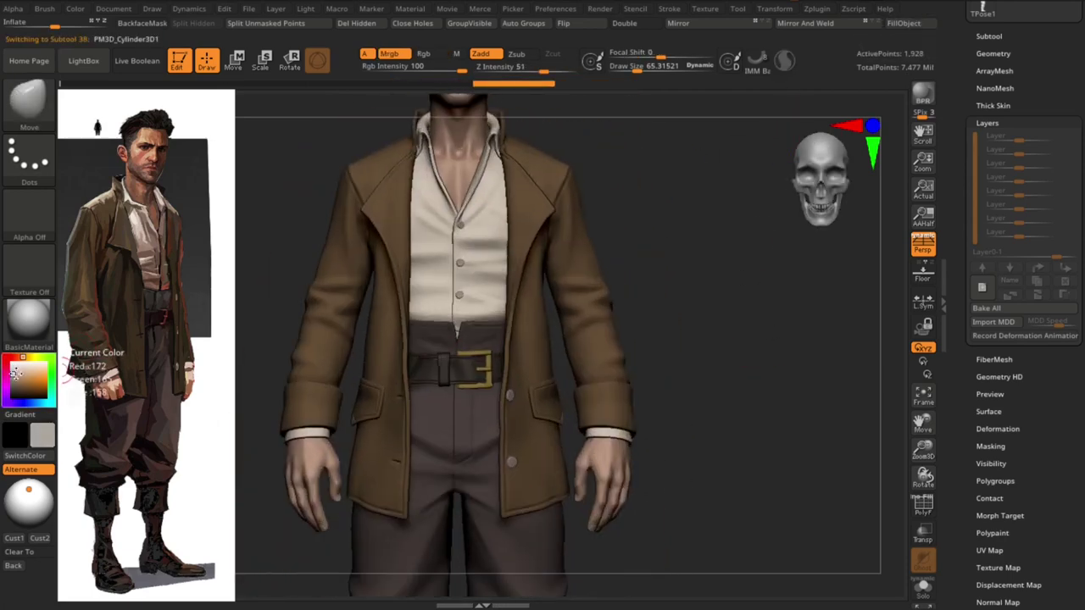
key(f)
drag(690, 302, 710, 379)
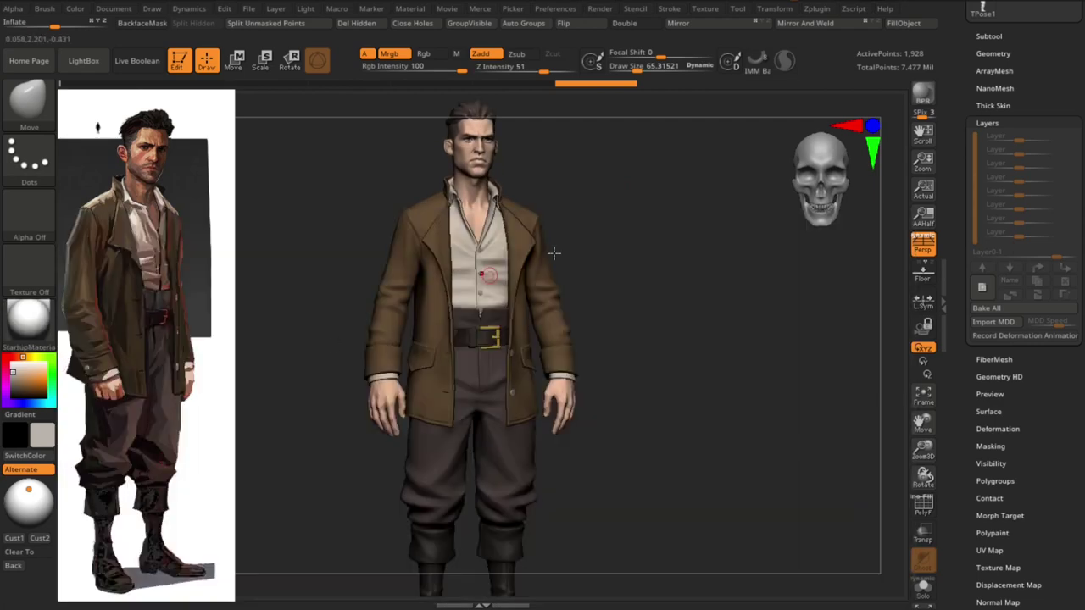
mouse_move(555, 252)
alt+mouse_down()
mouse_move(700, 376)
mouse_move(686, 349)
alt+mouse_up()
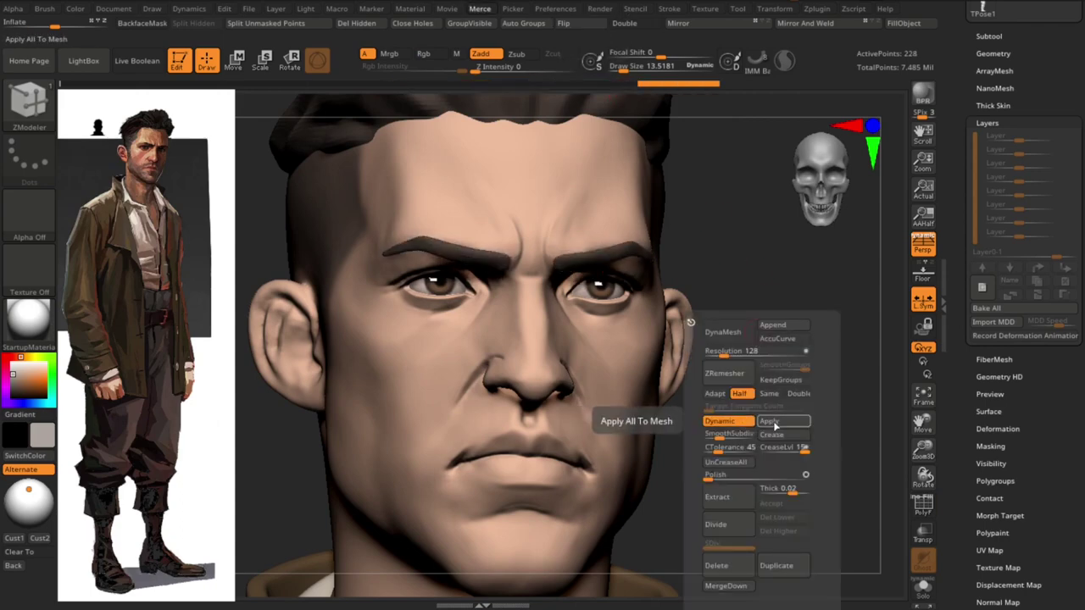
Subdivide the eyebrow mesh and inspect the brows from below and in profile
click(716, 524)
mouse_move(782, 383)
mouse_down()
mouse_move(816, 320)
mouse_move(789, 324)
mouse_move(774, 373)
mouse_move(583, 266)
mouse_up()
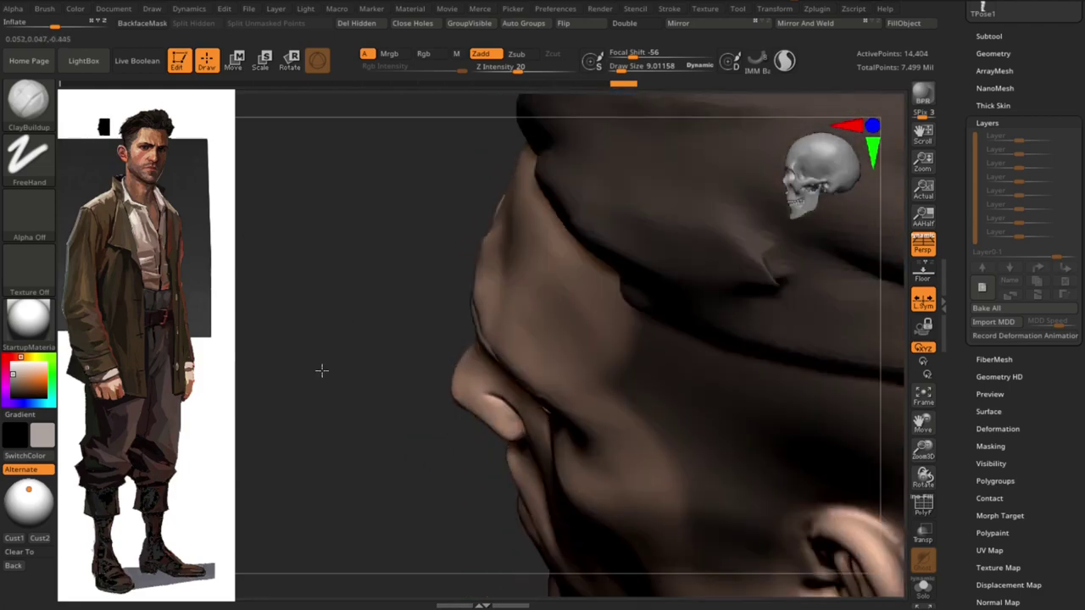
drag(322, 370, 481, 327)
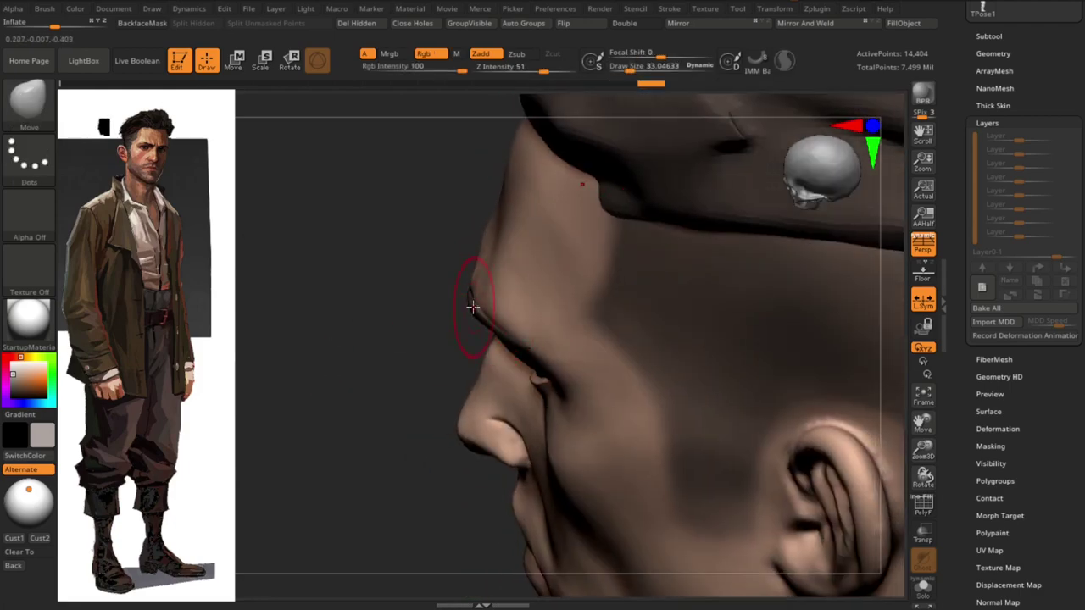
mouse_move(508, 336)
right_down()
mouse_move(440, 274)
mouse_move(319, 320)
mouse_move(758, 376)
mouse_move(824, 437)
right_up()
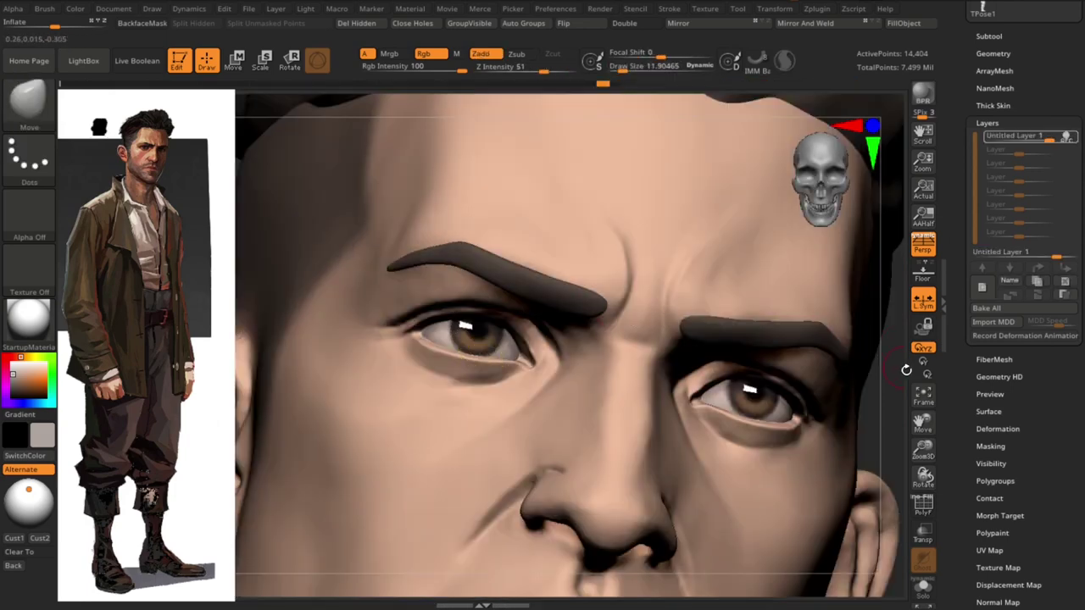
right_drag(906, 370, 495, 271)
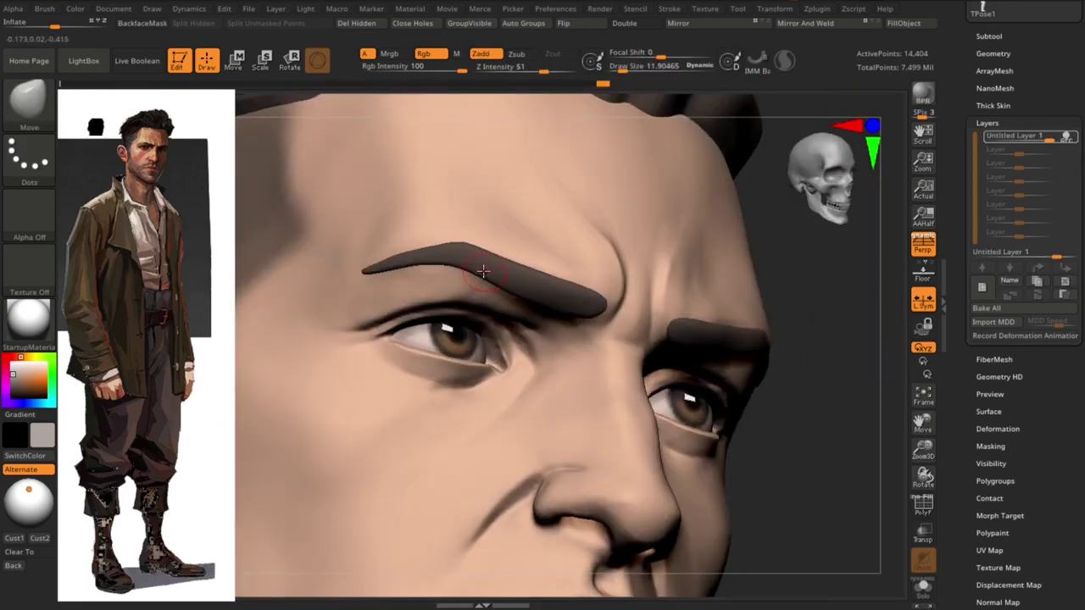
Choose the DamStandard brush, then switch to the Pinch brush
key(b)
key(d)
key(s)
key(b)
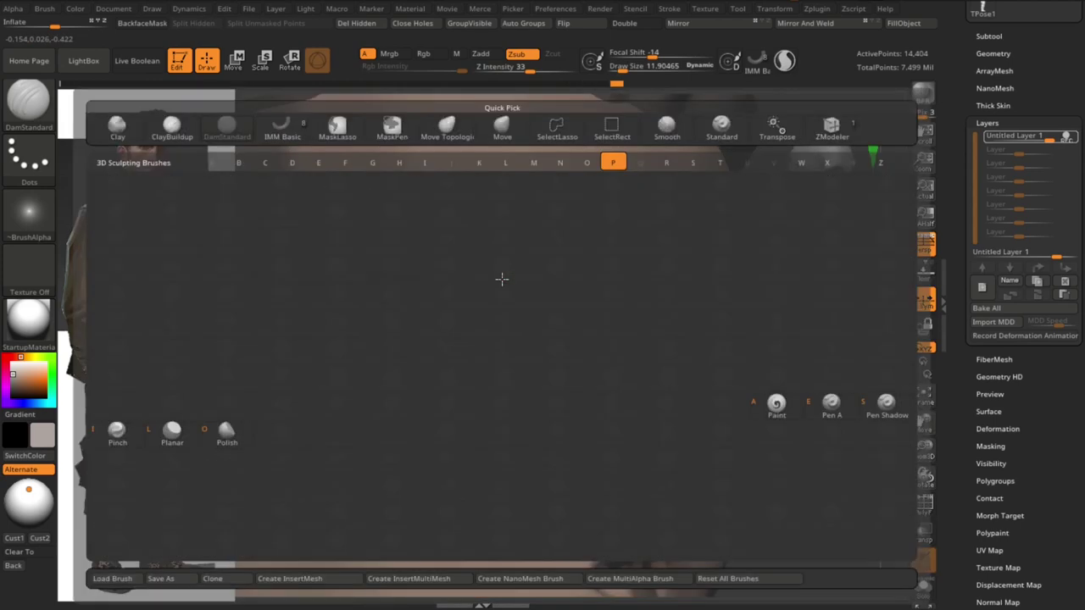
key(p)
key(i)
Pinch the near eyebrow strip into a low, angled frown and check the face
right_drag(484, 268, 788, 325)
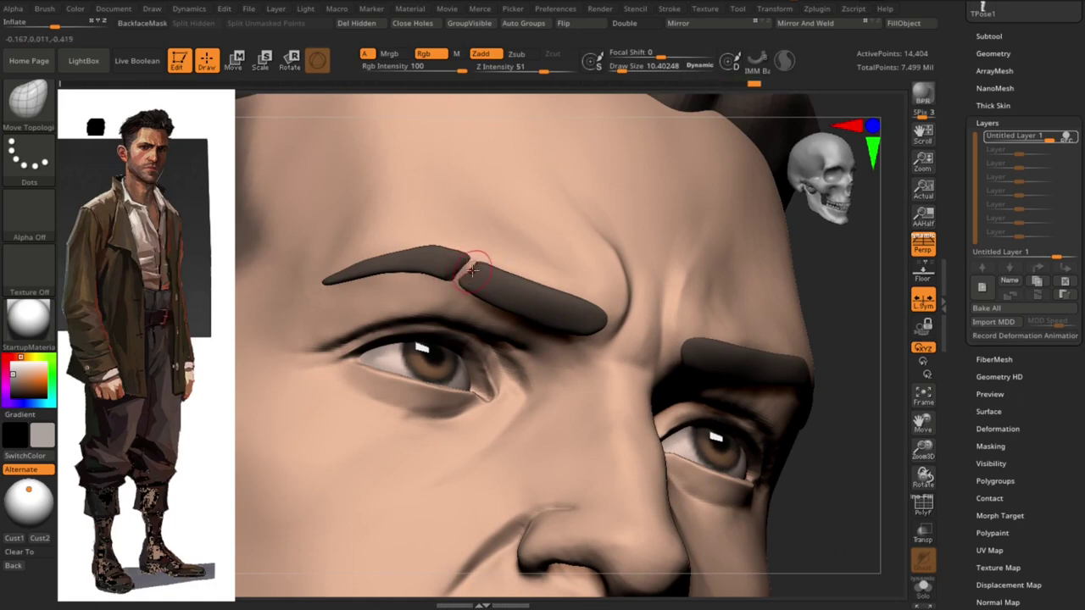
right_drag(820, 439, 544, 302)
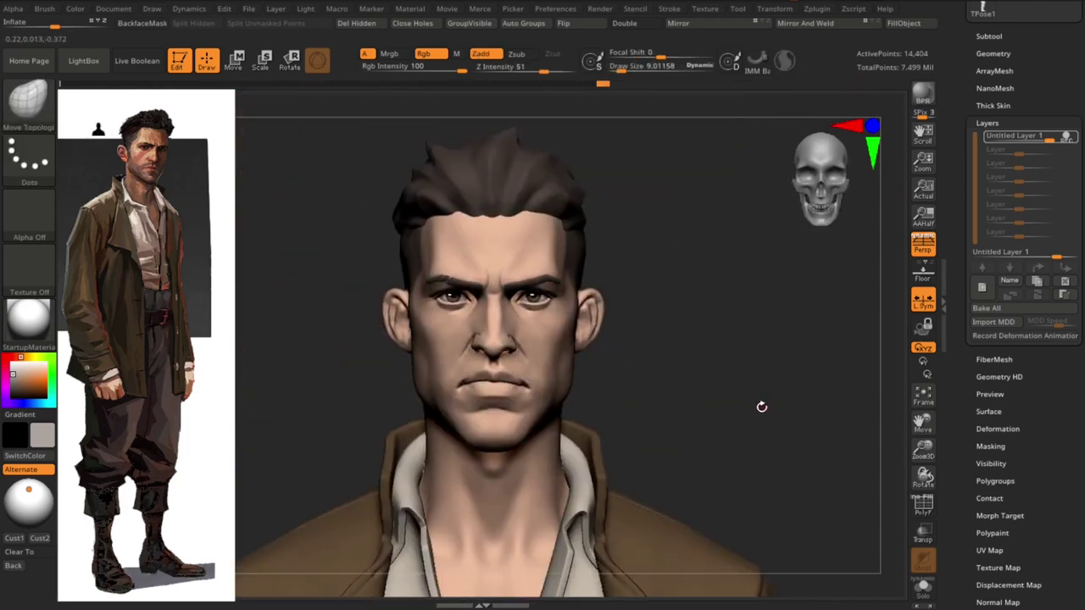
mouse_move(760, 407)
mouse_down()
mouse_move(780, 364)
mouse_move(755, 358)
mouse_move(765, 407)
mouse_move(746, 381)
mouse_up()
mouse_move(297, 423)
mouse_down()
mouse_move(761, 381)
mouse_move(780, 436)
mouse_move(822, 428)
mouse_move(852, 484)
mouse_move(766, 341)
mouse_move(749, 375)
mouse_move(601, 286)
mouse_move(766, 337)
mouse_up()
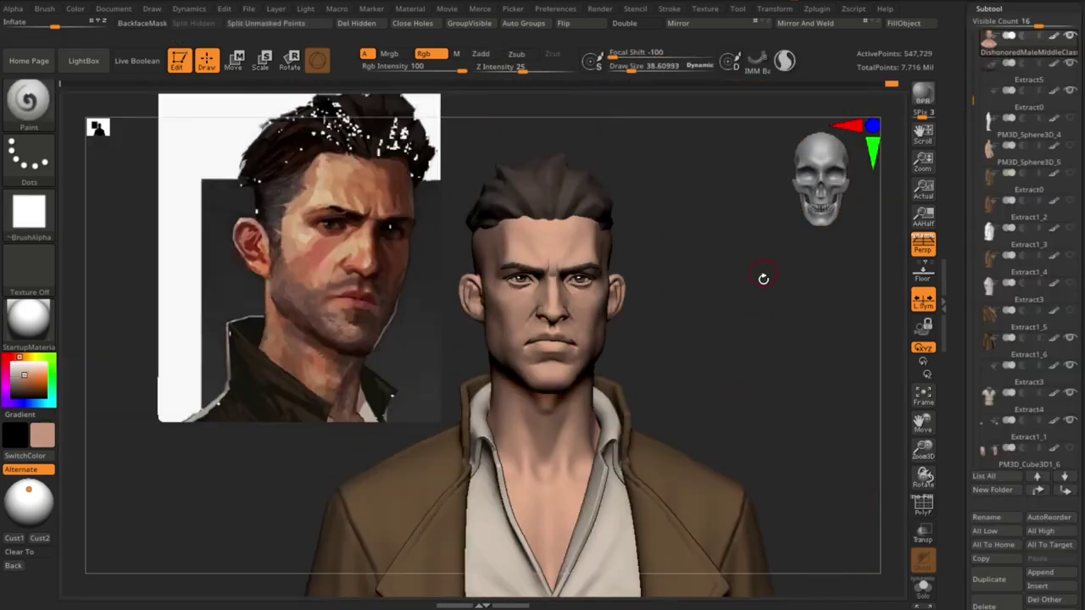
Apply the SkinShade4 material to the character
click(28, 317)
click(255, 339)
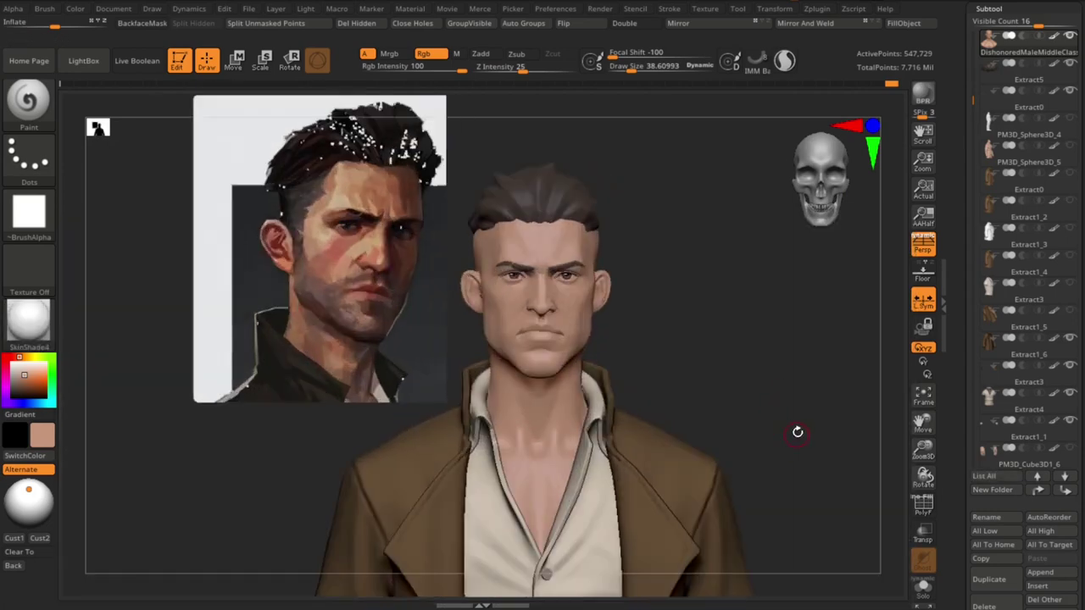
drag(797, 433, 715, 339)
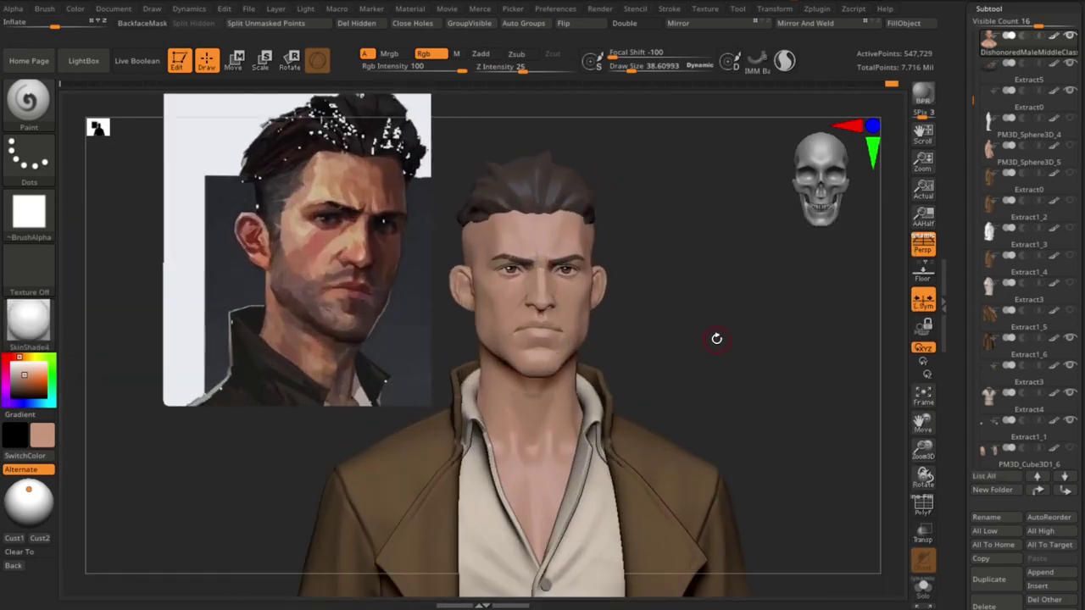
Lower the SkinShade4 Specular to 0.09773 in Material Modifiers
double_click(61, 297)
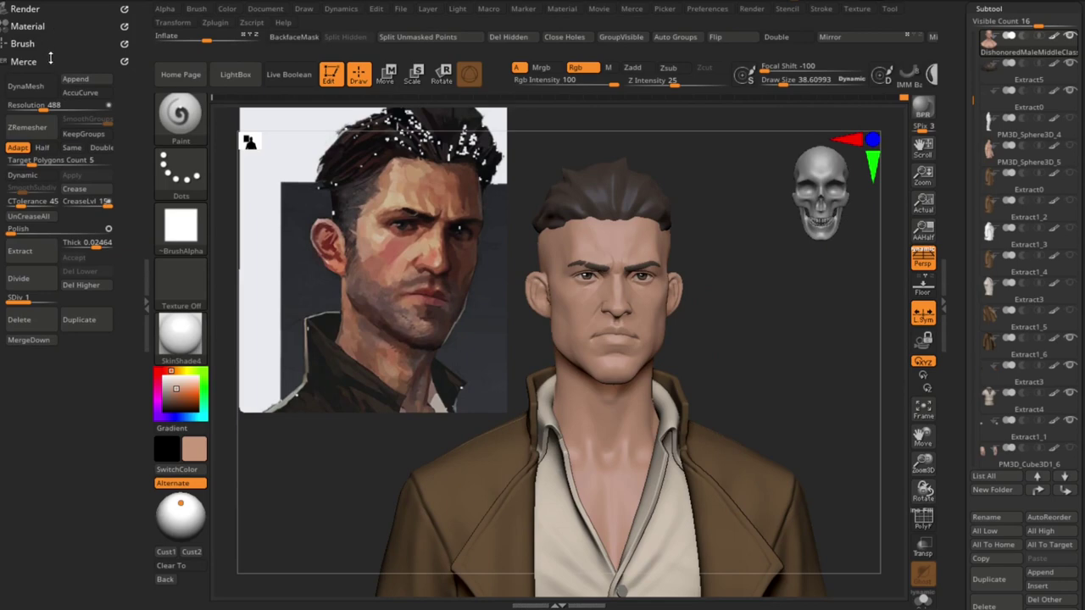
click(27, 26)
click(38, 252)
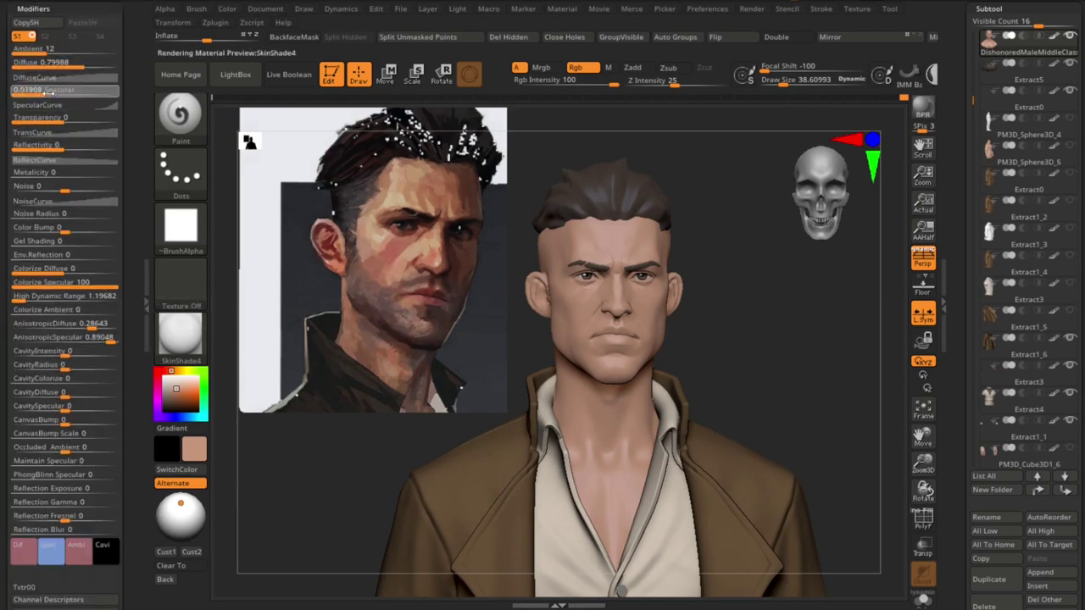
drag(48, 90, 55, 93)
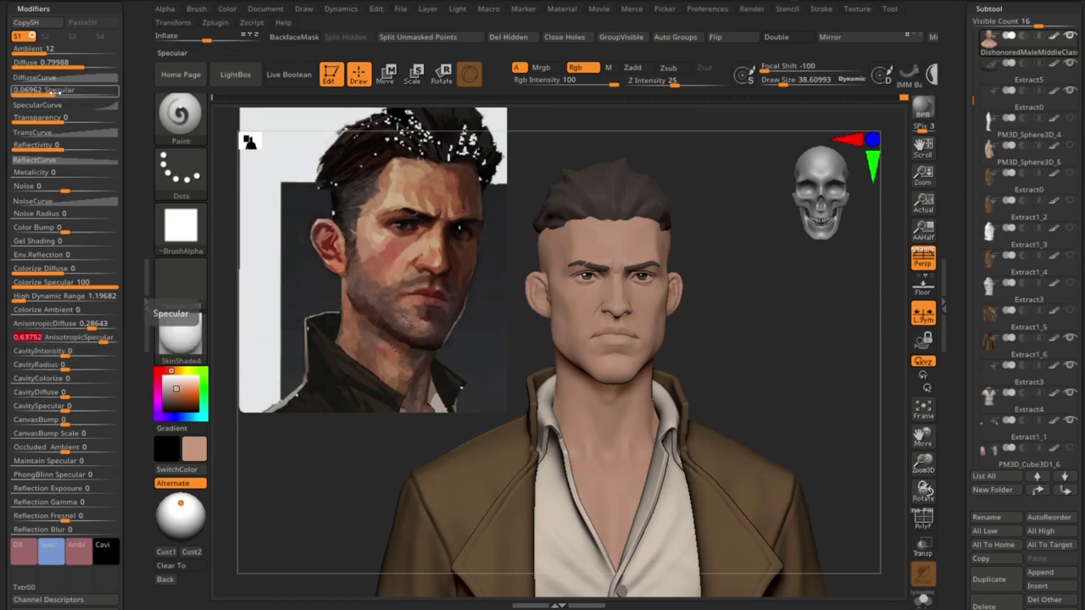
mouse_move(831, 364)
alt+mouse_down()
mouse_move(844, 405)
mouse_move(814, 363)
mouse_move(667, 271)
alt+mouse_up()
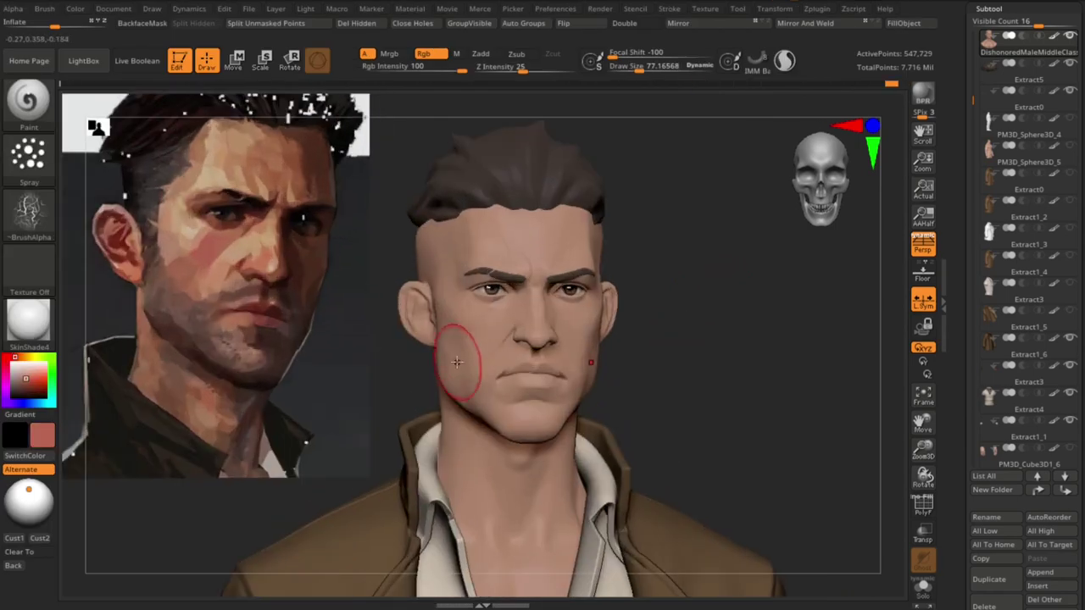
Resize the paint brush, turn the head to three-quarter view, and solo the bare bust
key(s)
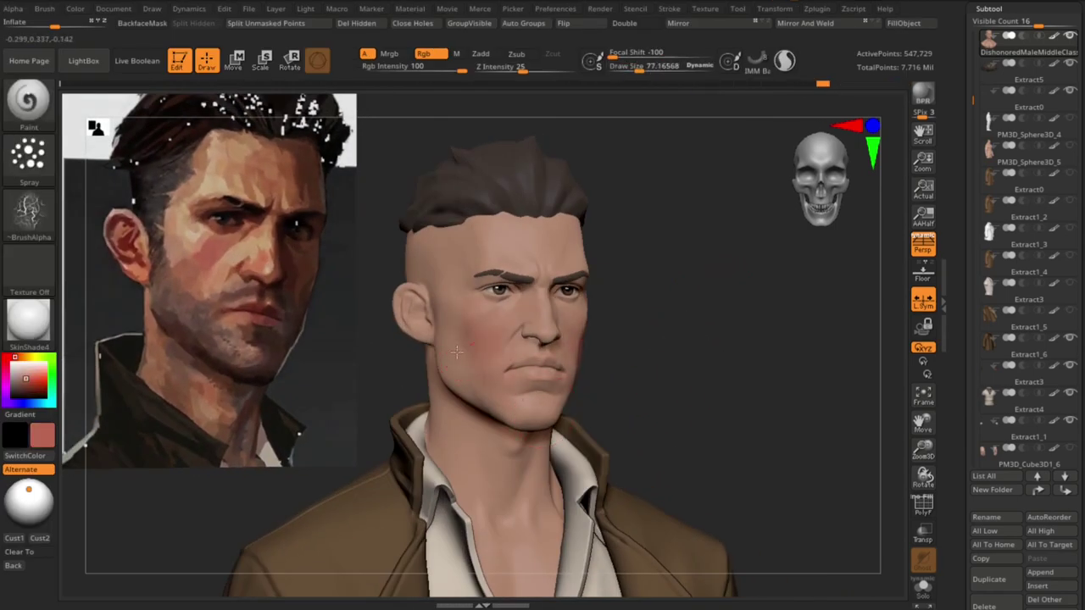
mouse_move(442, 394)
mouse_down()
mouse_move(656, 334)
mouse_move(498, 295)
mouse_move(666, 380)
mouse_move(607, 320)
mouse_move(720, 482)
mouse_move(734, 399)
mouse_move(555, 426)
mouse_move(661, 173)
mouse_move(528, 310)
mouse_move(707, 419)
mouse_move(519, 339)
mouse_up()
key(alt+s)
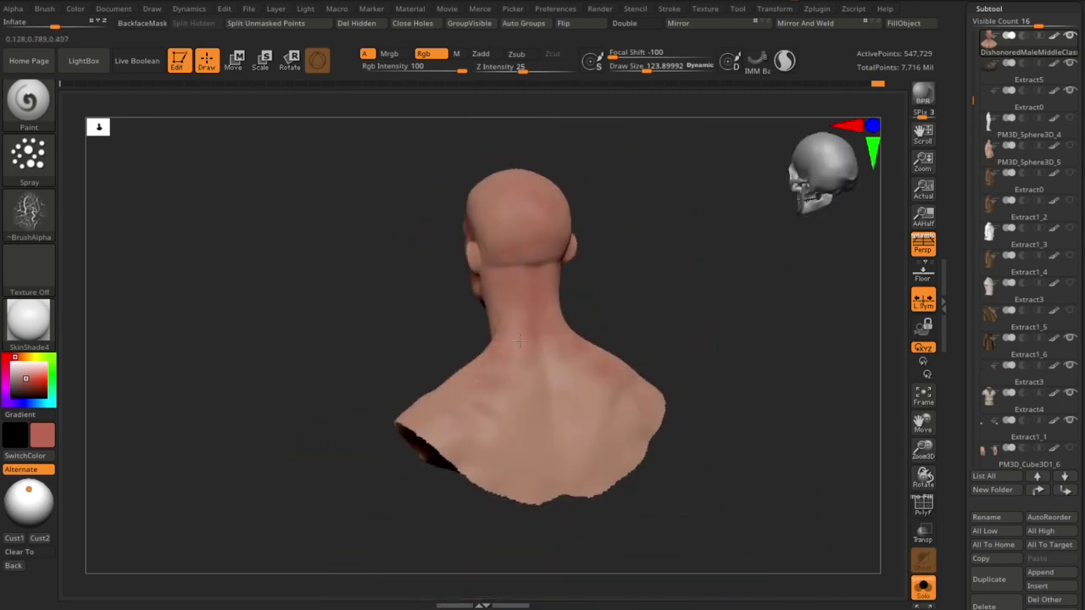
Spray warm reddish tones onto the bust's temples, nose and mouth from several angles
mouse_move(523, 414)
mouse_down()
mouse_move(573, 315)
mouse_move(642, 327)
mouse_move(514, 307)
mouse_move(618, 359)
mouse_move(636, 450)
mouse_move(536, 319)
mouse_move(731, 322)
mouse_move(692, 354)
mouse_move(702, 364)
mouse_move(693, 398)
mouse_up()
alt+drag(656, 341, 477, 396)
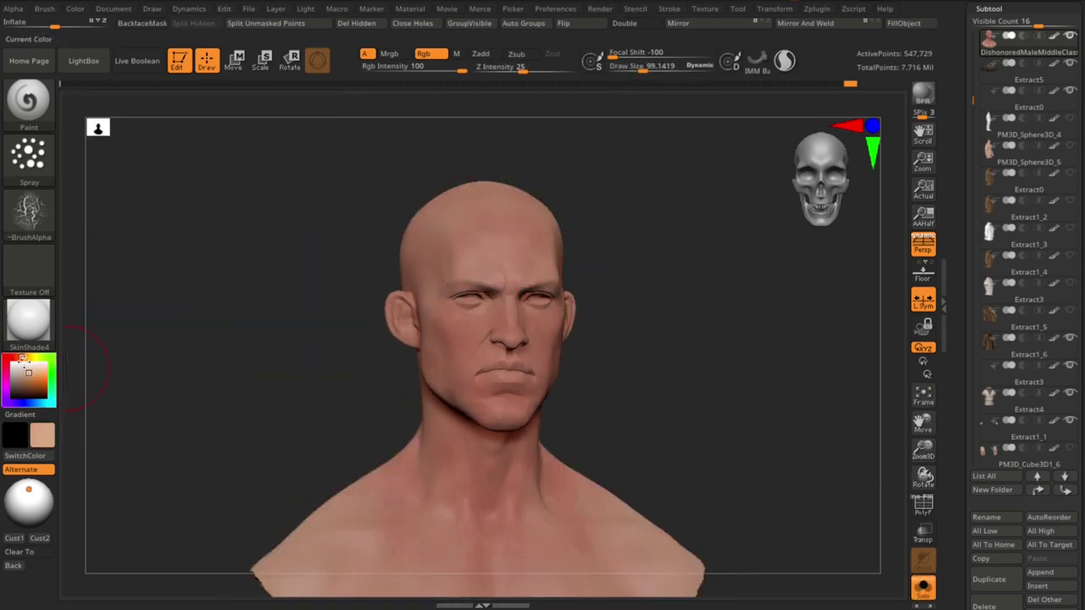
drag(222, 339, 348, 386)
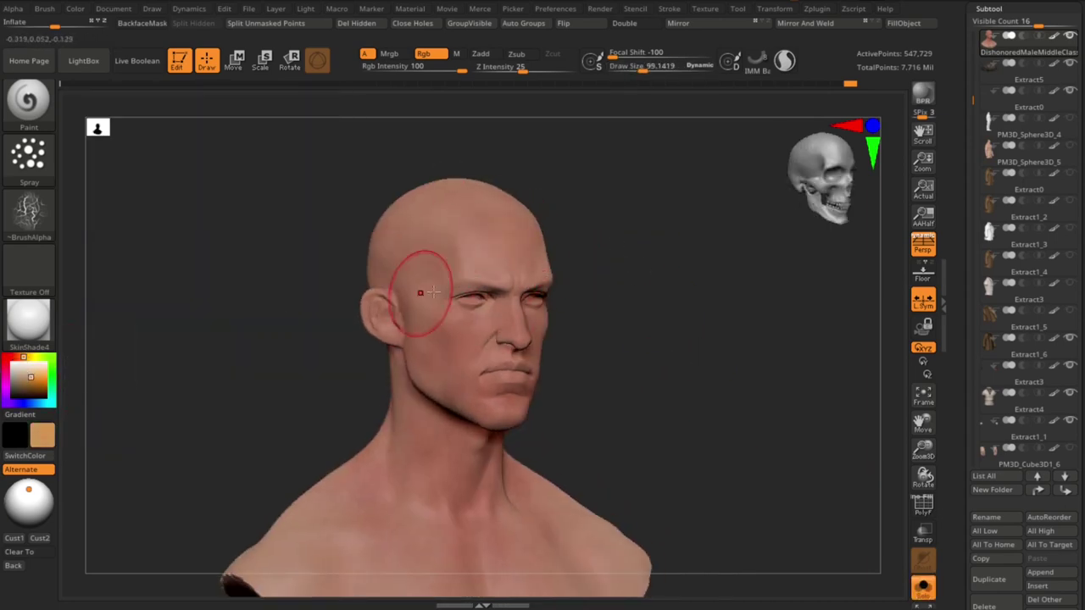
right_drag(421, 293, 497, 255)
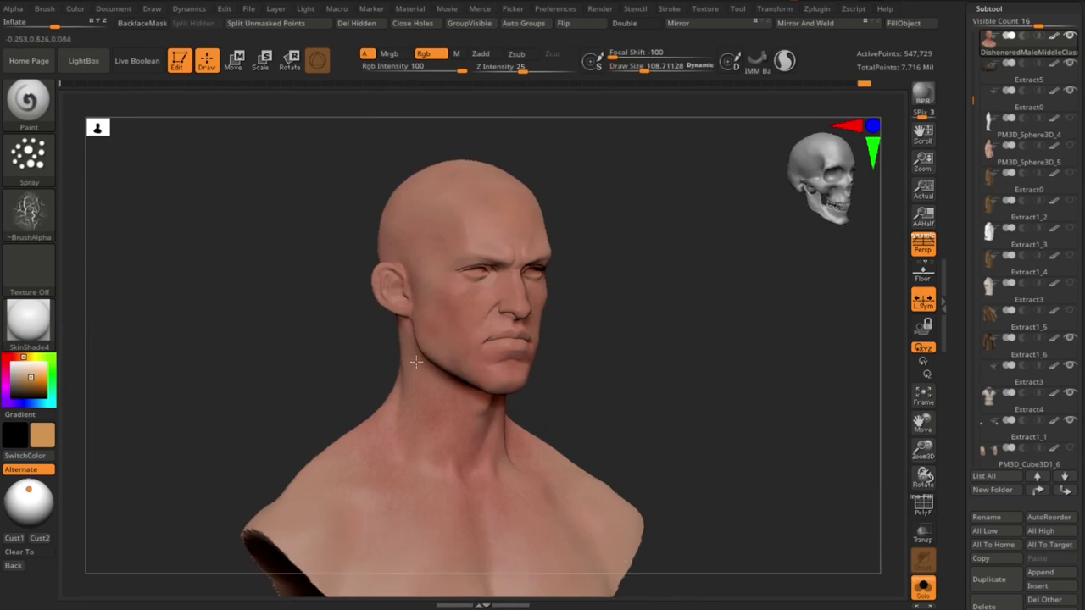
right_drag(382, 419, 418, 223)
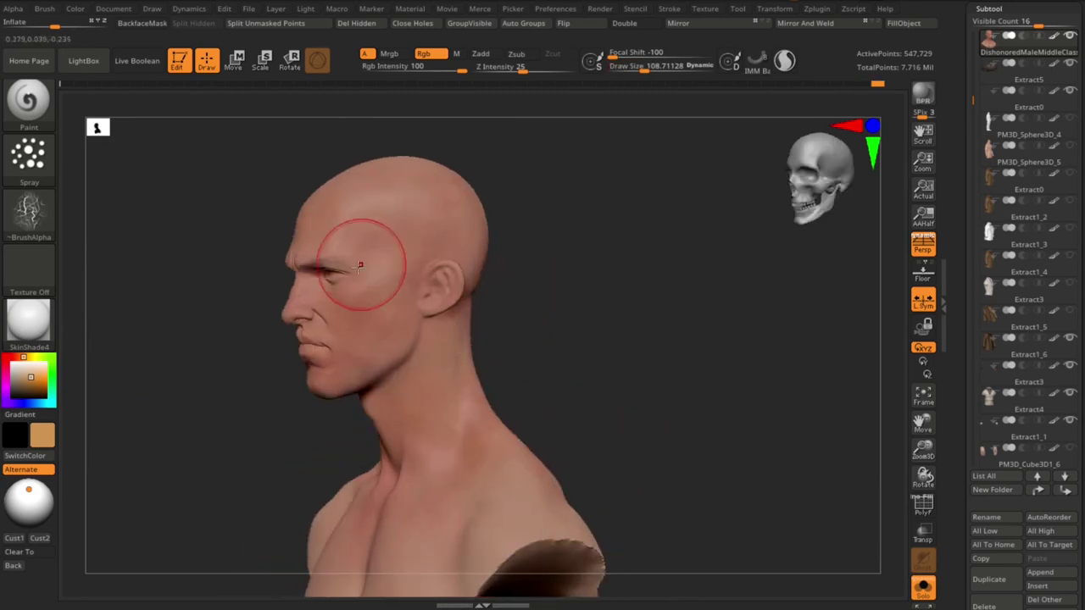
right_drag(562, 319, 339, 375)
mouse_move(303, 212)
right_down()
mouse_move(303, 258)
mouse_move(312, 220)
mouse_move(419, 283)
right_up()
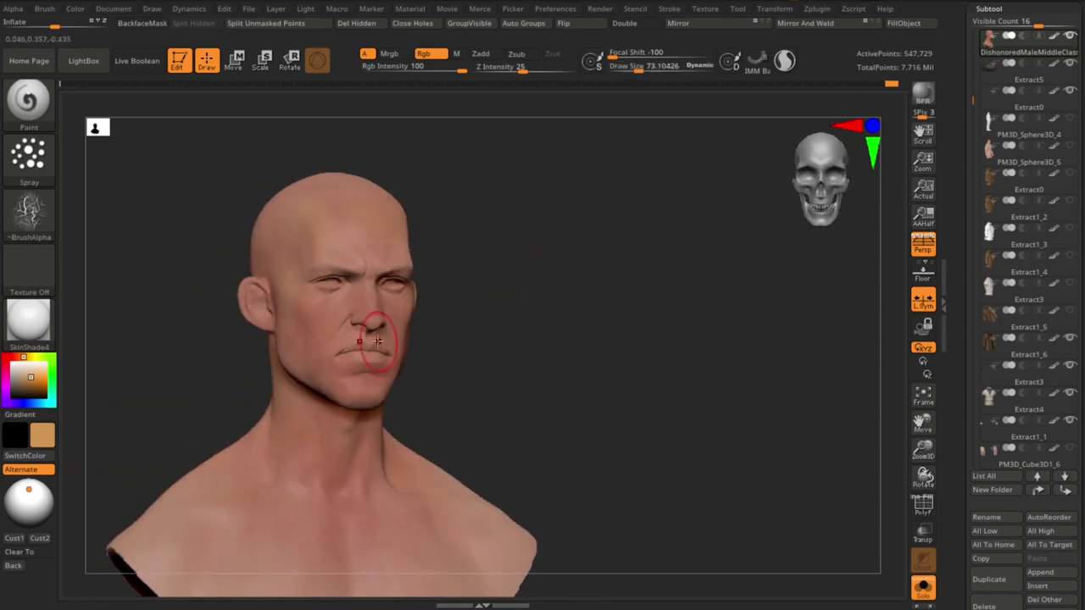
mouse_move(373, 339)
right_down()
mouse_move(352, 317)
mouse_move(576, 327)
mouse_move(381, 325)
right_up()
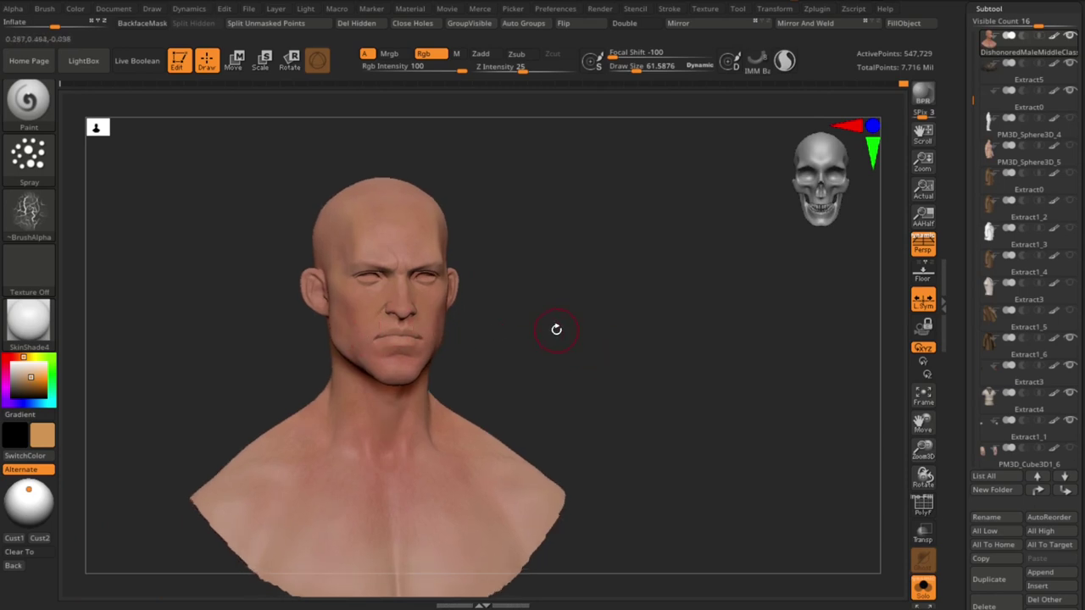
mouse_move(556, 329)
right_down()
mouse_move(339, 249)
mouse_move(327, 274)
mouse_move(551, 347)
right_up()
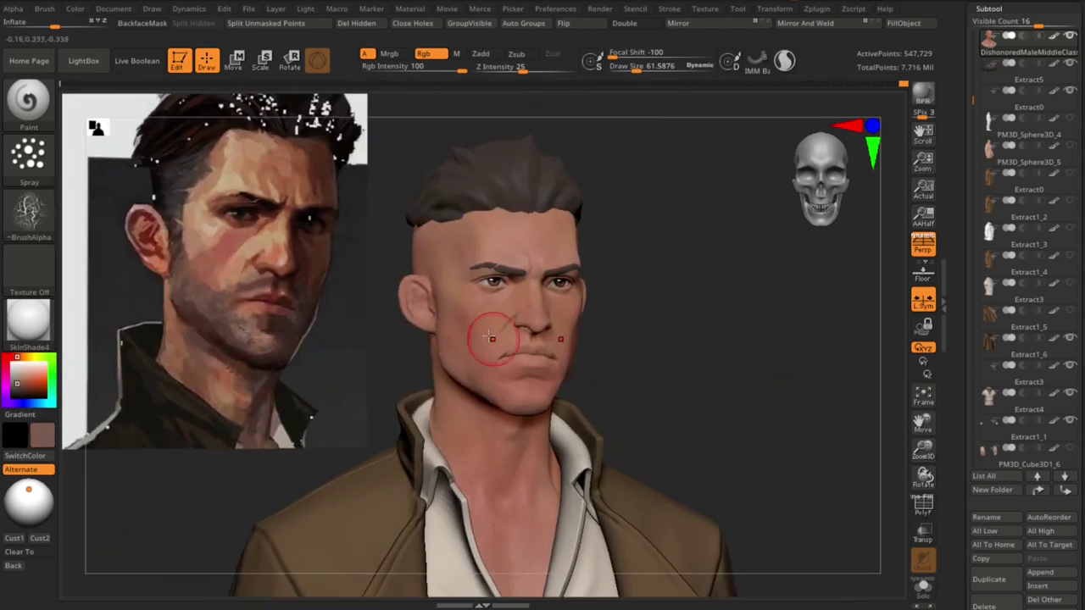
Pick a cool blue-grey colour, enlarge the brush, and solo the bare body
click(37, 398)
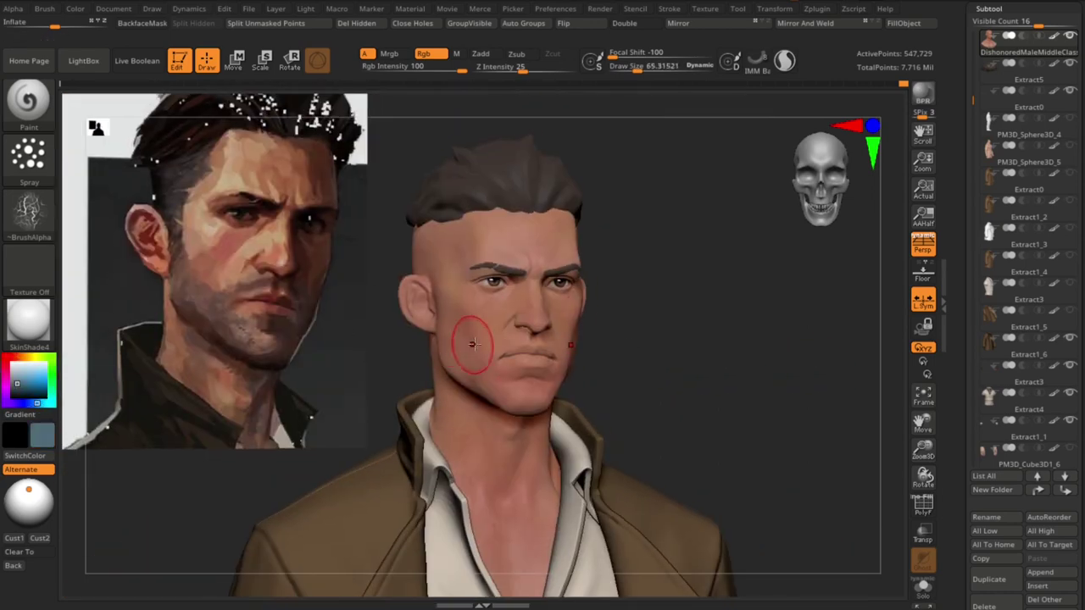
key(s)
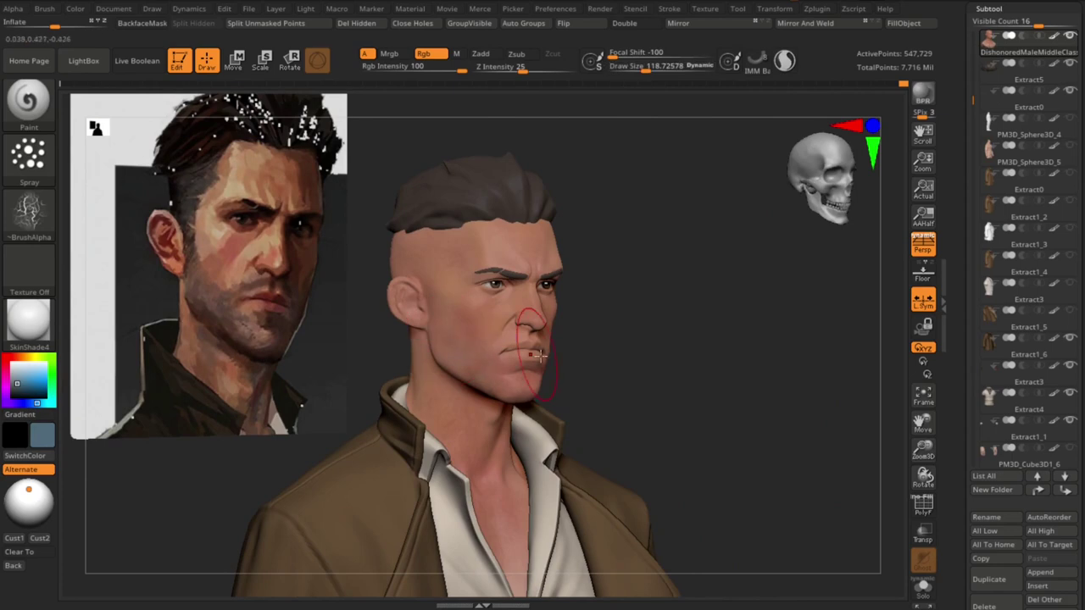
mouse_move(559, 321)
right_down()
mouse_move(390, 271)
mouse_move(746, 378)
right_up()
key(ctrl+shift+s)
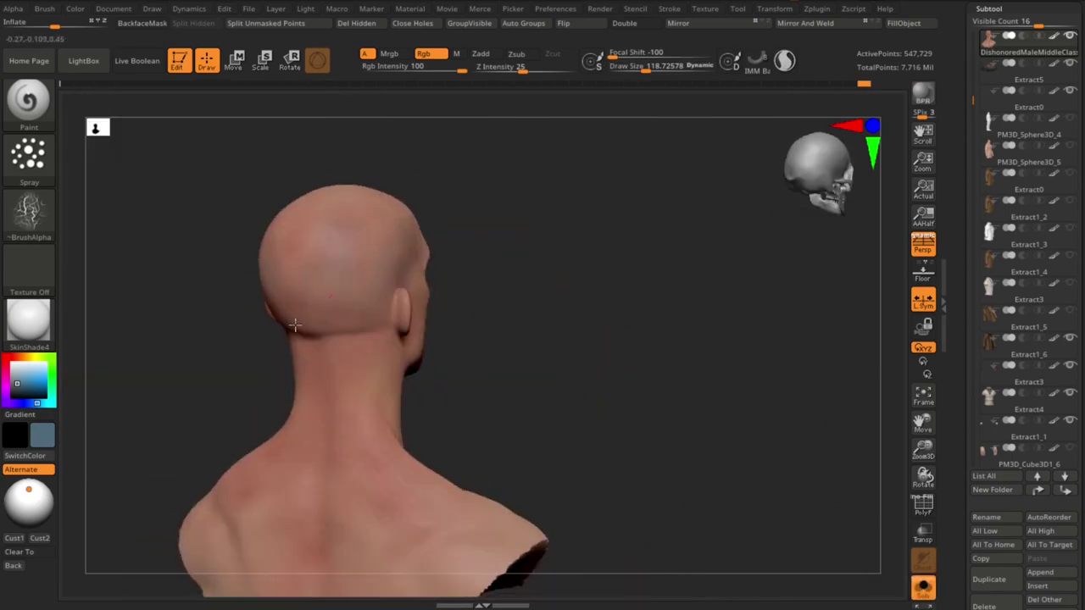
mouse_move(322, 290)
right_down()
mouse_move(357, 325)
mouse_move(405, 245)
right_up()
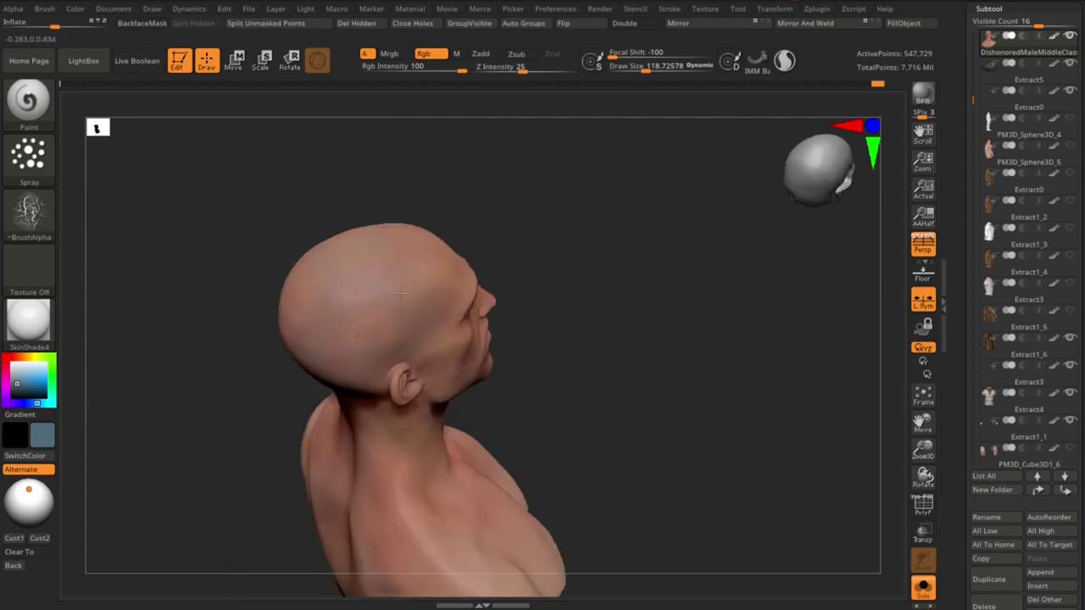
mouse_move(401, 292)
right_down()
mouse_move(630, 310)
mouse_move(646, 395)
mouse_move(496, 378)
right_up()
Paint blue-grey over the jaw, cheek and mouth with the brush at about 48
key(s)
drag(497, 378, 374, 381)
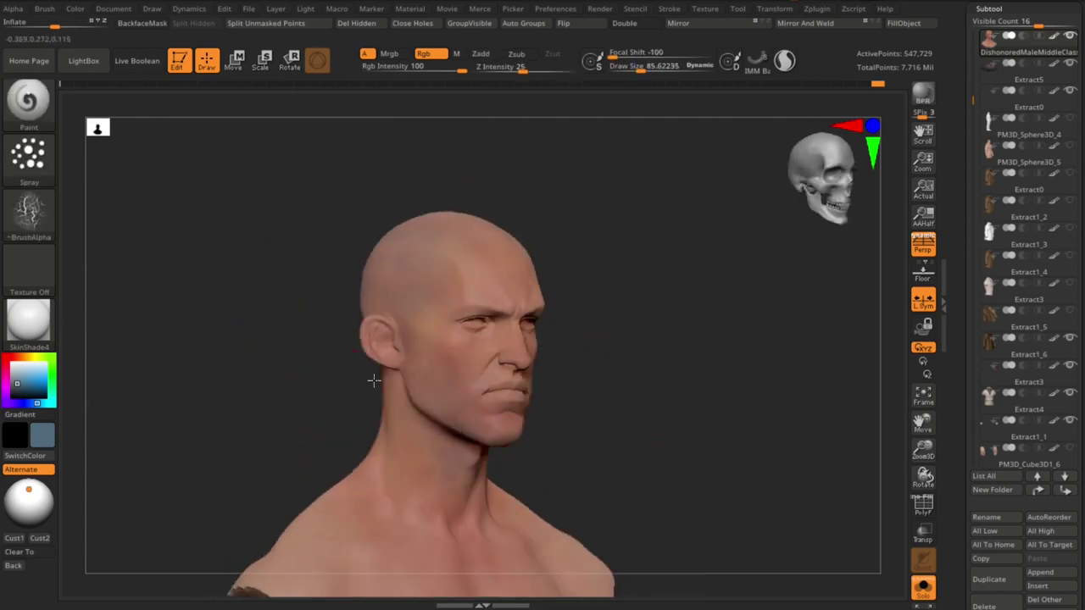
mouse_move(374, 381)
right_down()
mouse_move(484, 449)
mouse_move(431, 460)
right_up()
right_drag(449, 534, 480, 388)
key(s)
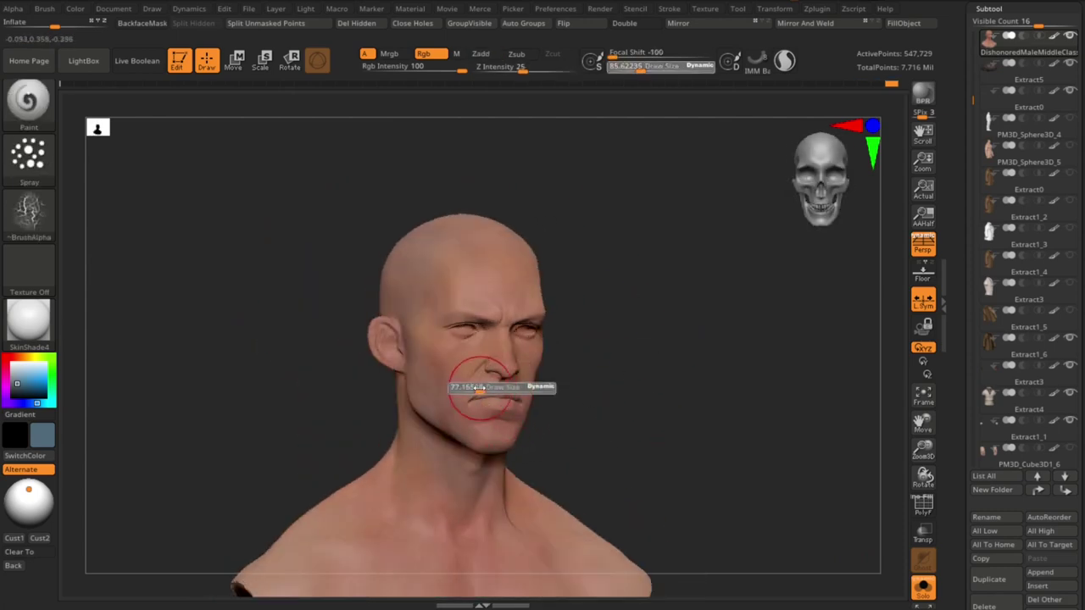
drag(480, 387, 464, 387)
mouse_move(464, 387)
right_down()
mouse_move(622, 407)
mouse_move(714, 354)
right_up()
Show the clothes, hair and reference again and enlarge the brush slightly
key(shift+ctrl+s)
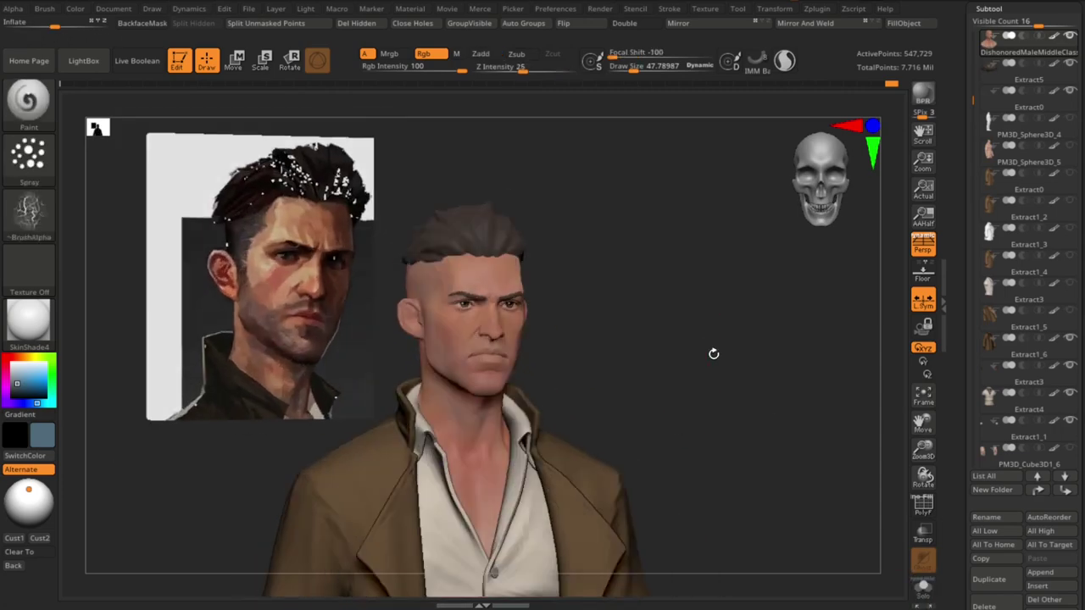
key(s)
drag(703, 345, 716, 345)
alt+right_drag(716, 345, 709, 286)
mouse_move(694, 340)
alt+right_down()
mouse_move(709, 339)
mouse_move(710, 317)
mouse_move(716, 328)
alt+right_up()
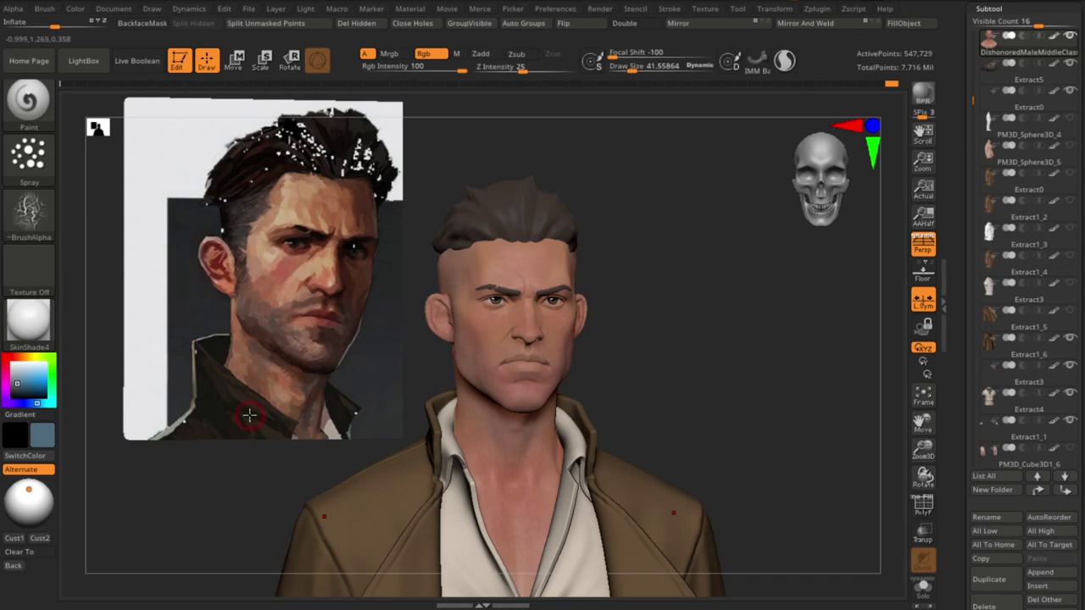
Sample a skin tone as the paint colour and turn the brush alpha off
key(c)
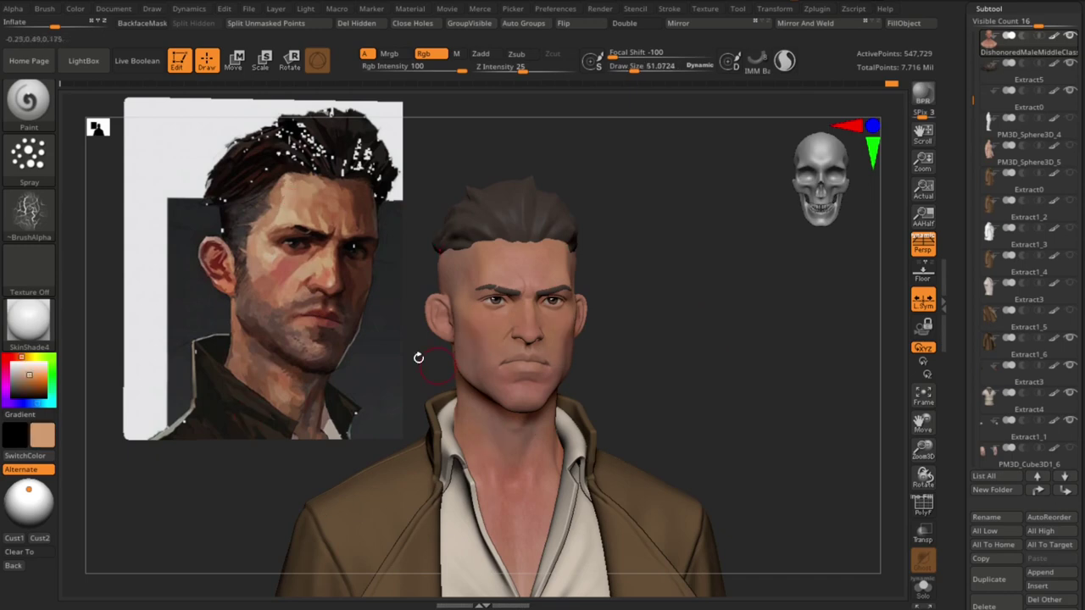
click(37, 219)
click(160, 226)
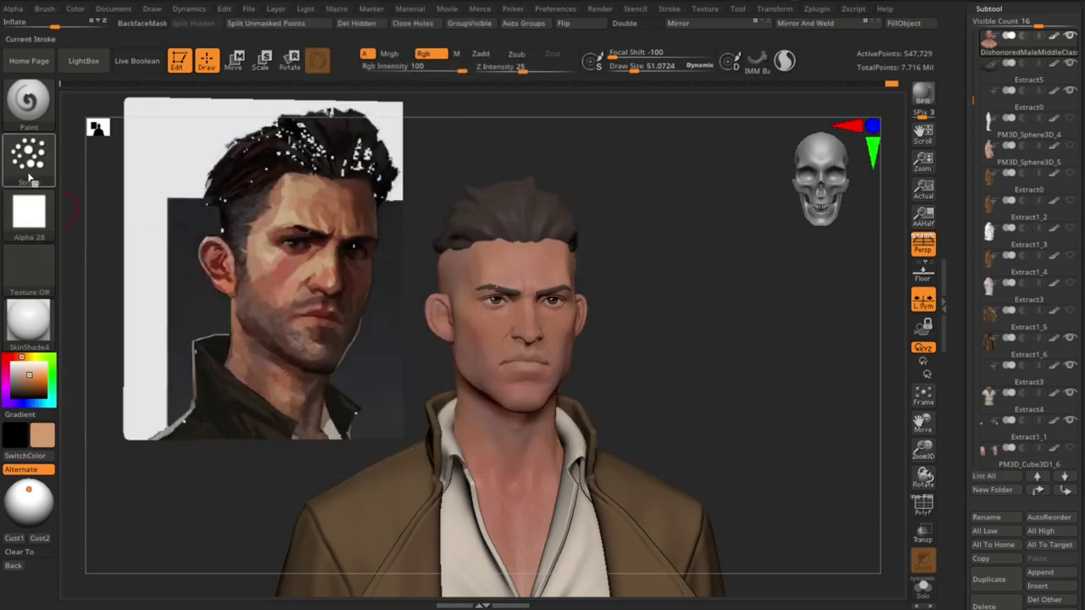
Return to the paint brush, orbit around the head, and enlarge the brush to about 48
key(alt)
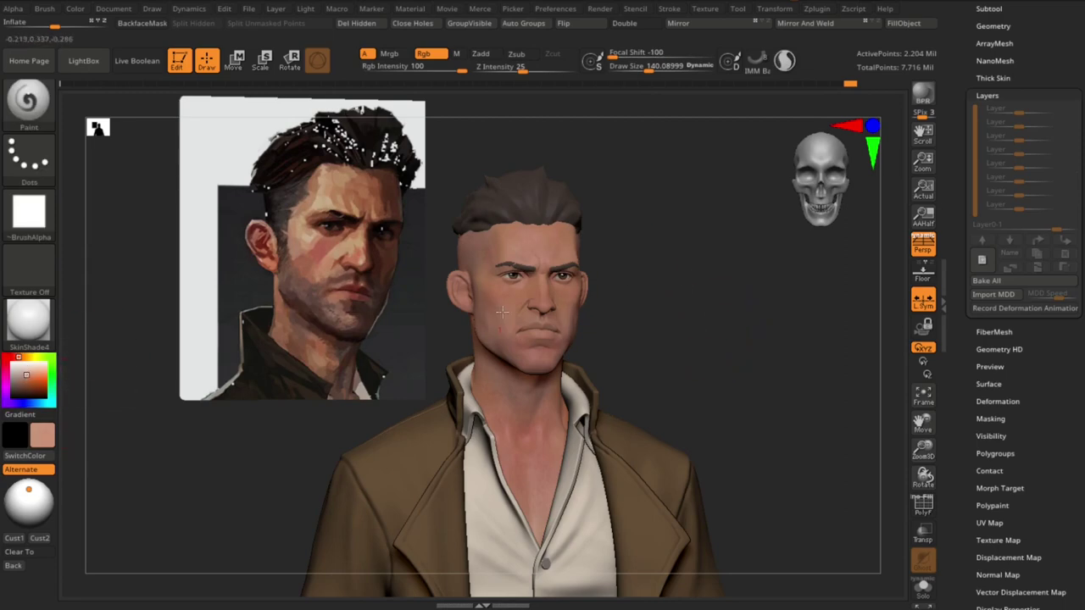
drag(670, 320, 514, 384)
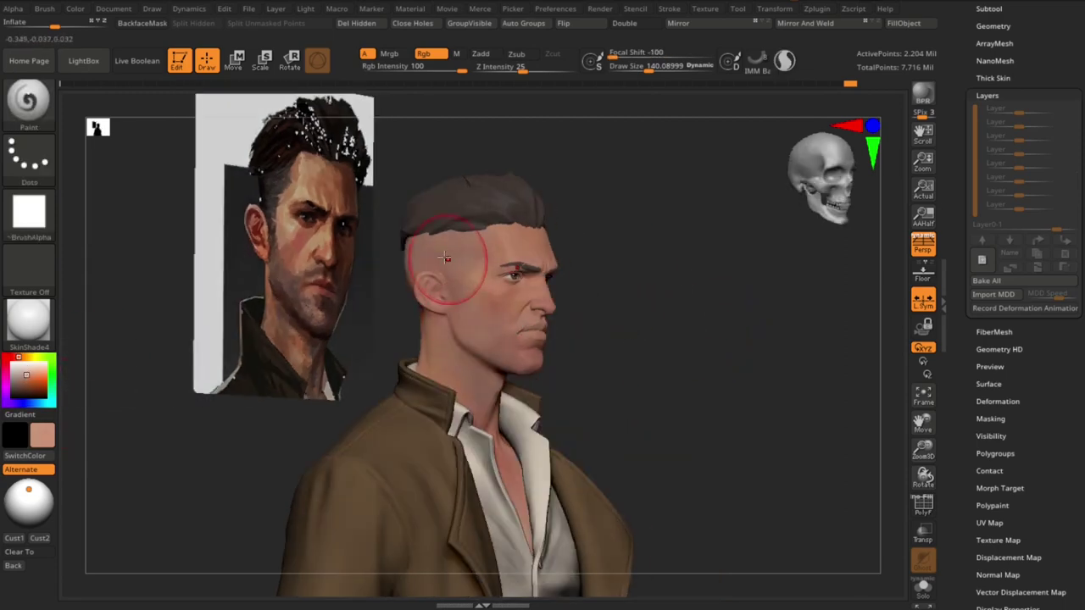
mouse_move(576, 350)
mouse_down()
mouse_move(522, 349)
mouse_move(496, 303)
mouse_up()
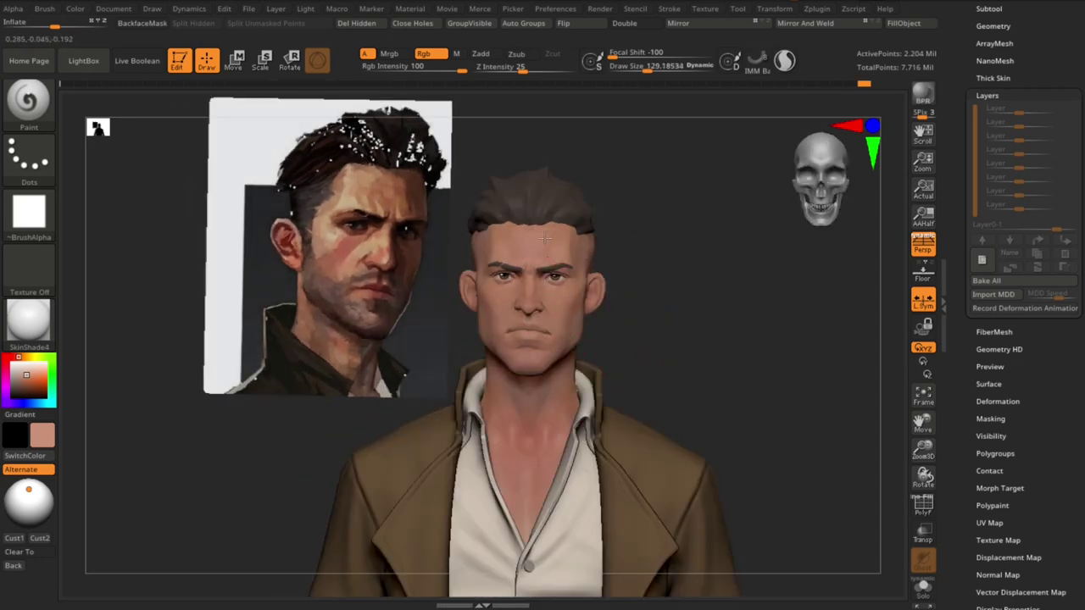
right_drag(525, 483, 516, 260)
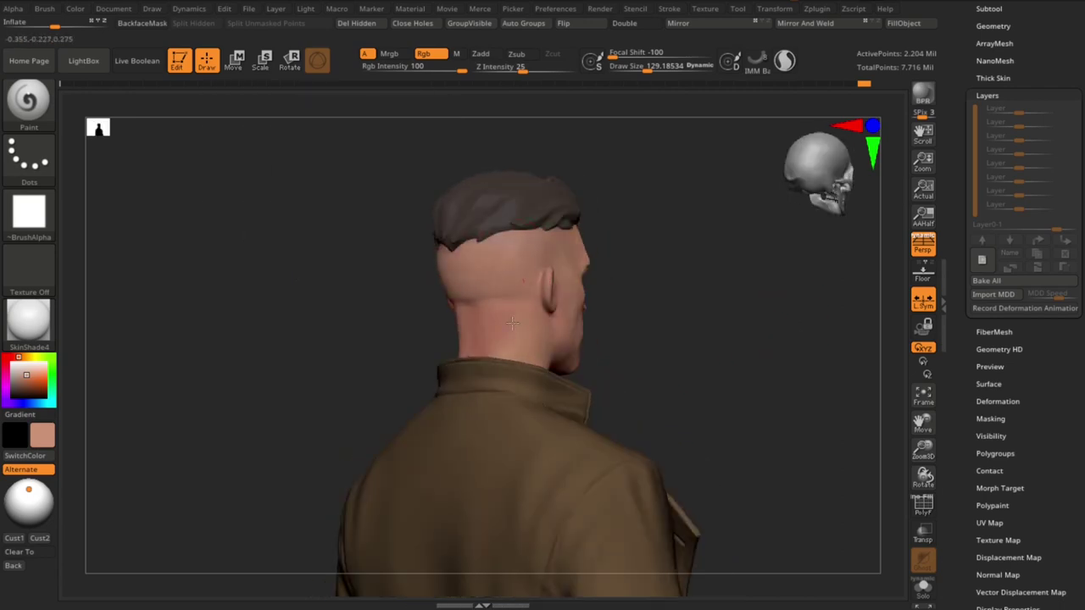
mouse_move(512, 322)
right_down()
mouse_move(755, 322)
mouse_move(688, 257)
mouse_move(641, 337)
mouse_move(410, 300)
right_up()
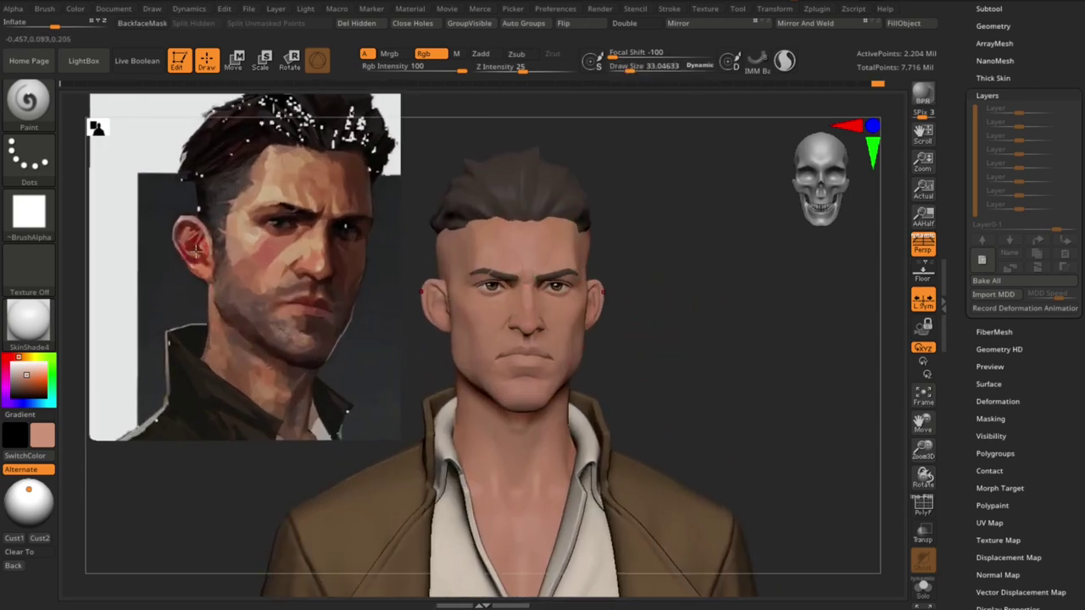
key(s)
drag(415, 303, 426, 297)
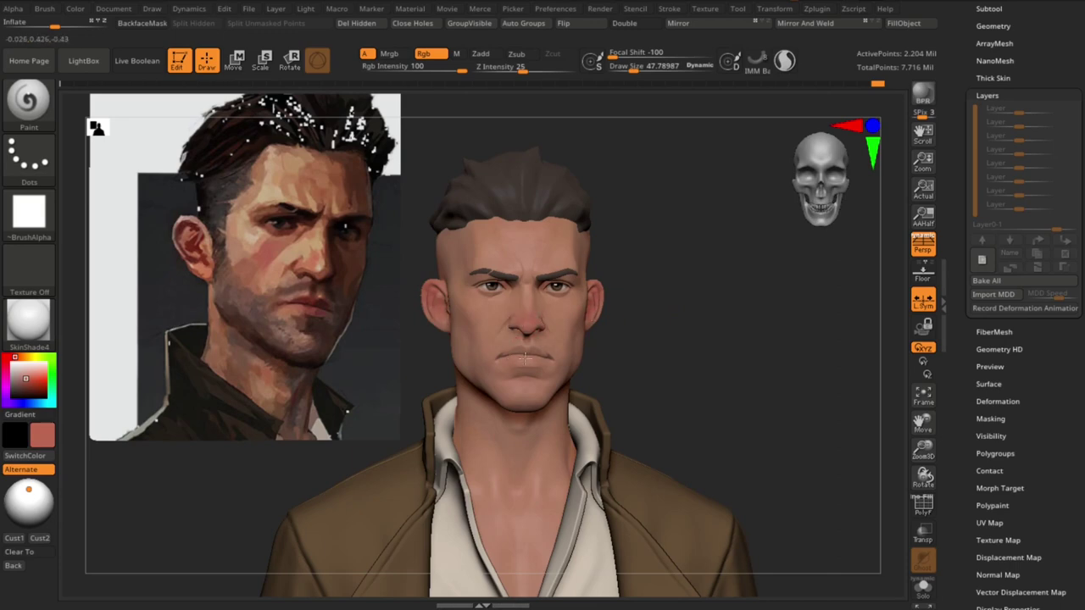
Enlarge the brush to about 58 and paint with sampled salmon, dark brown and reddish cheek tones
ctrl+right_drag(690, 362, 475, 314)
key(s)
drag(457, 308, 472, 309)
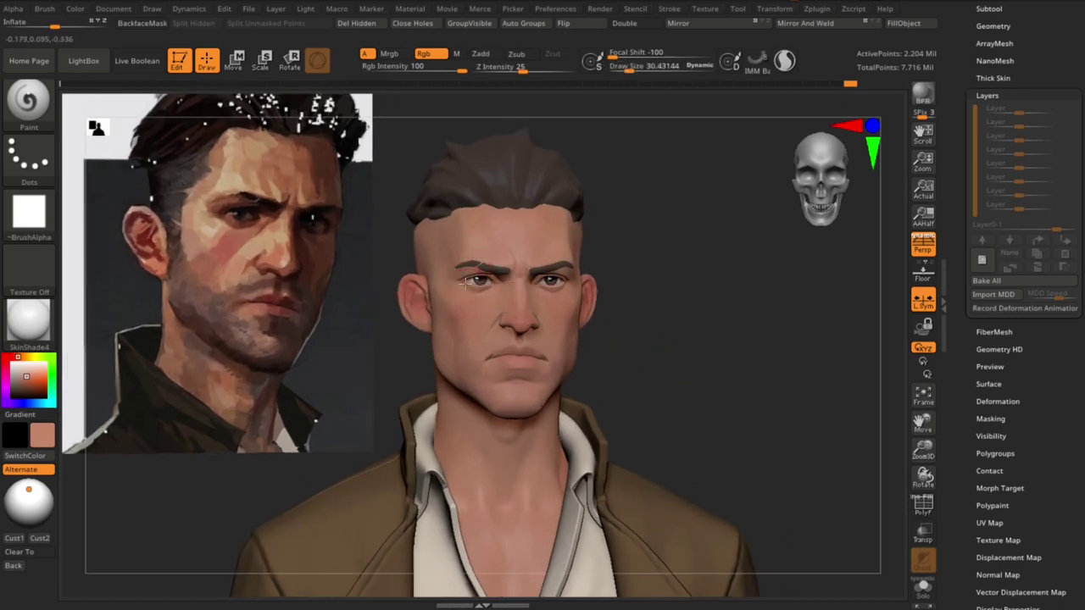
key(c)
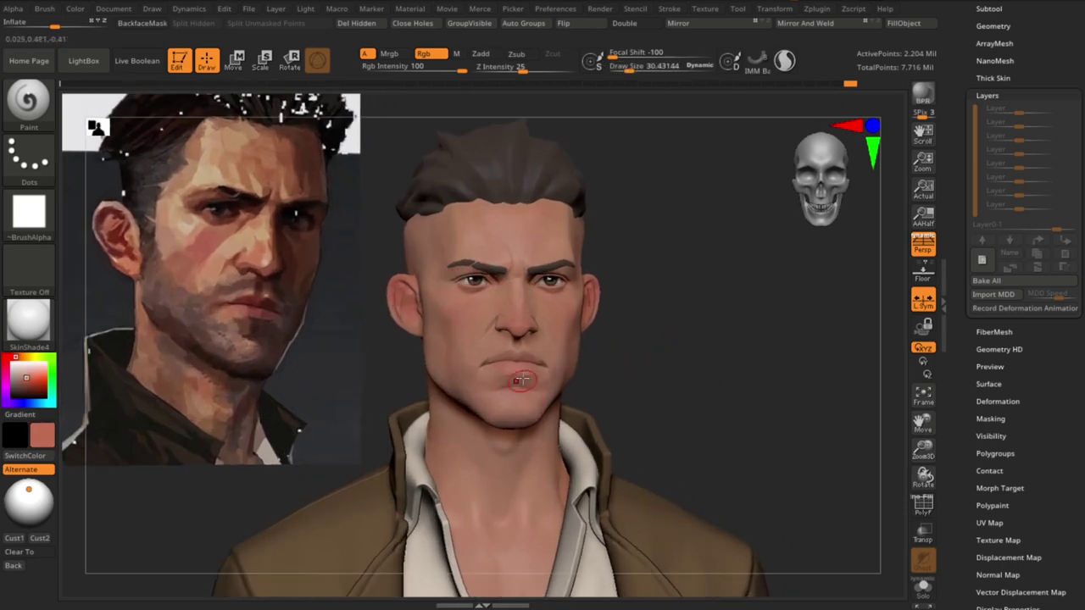
key(c)
key(c)
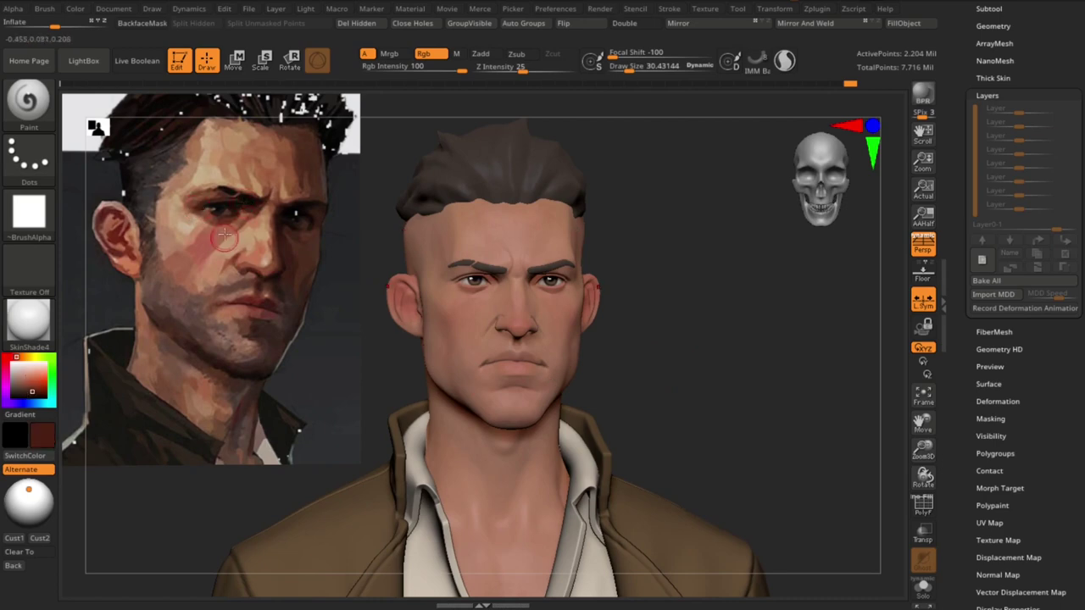
key(c)
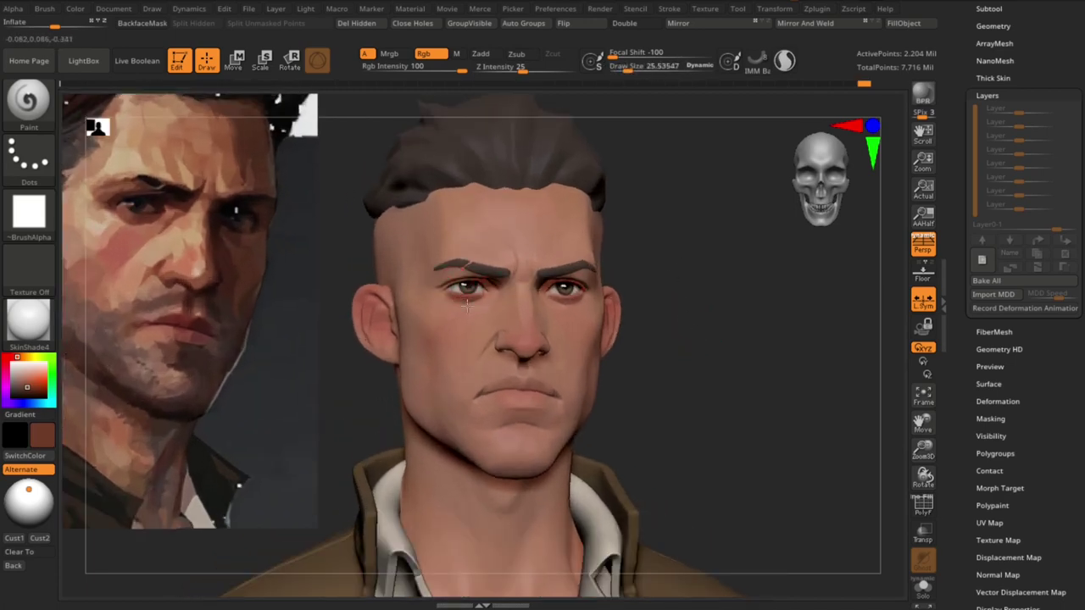
Shrink the brush to about 17 and paint reddish accents around the nose
key(s)
drag(522, 271, 513, 271)
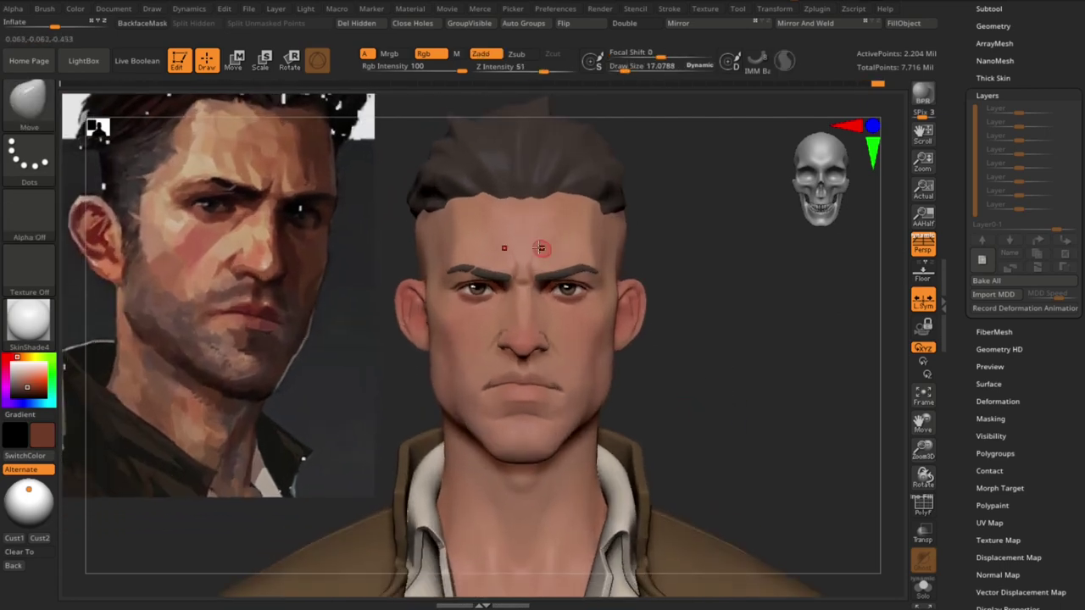
drag(705, 303, 684, 309)
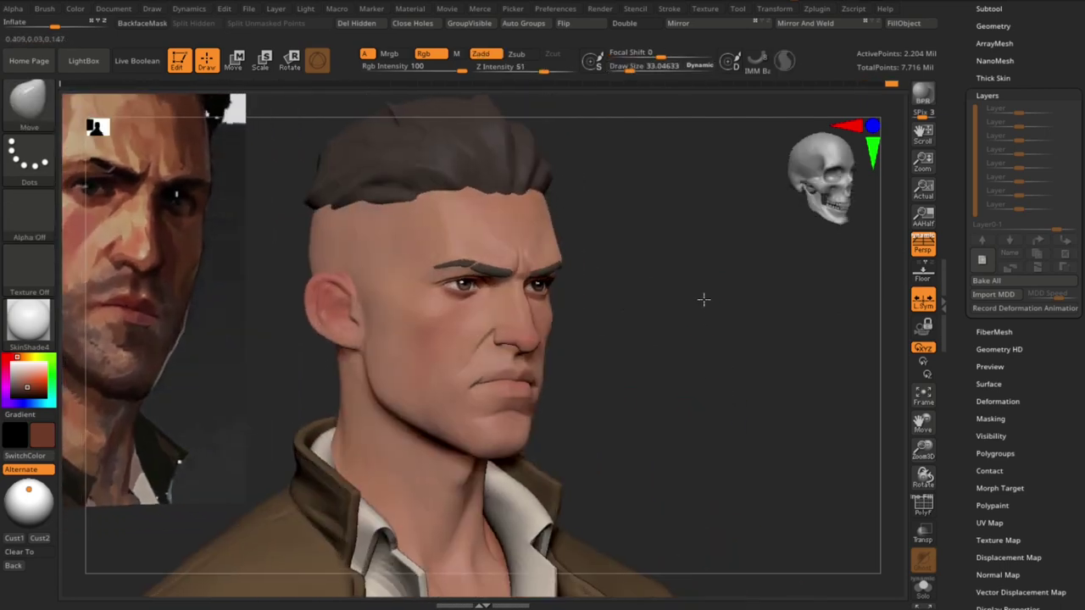
key(s)
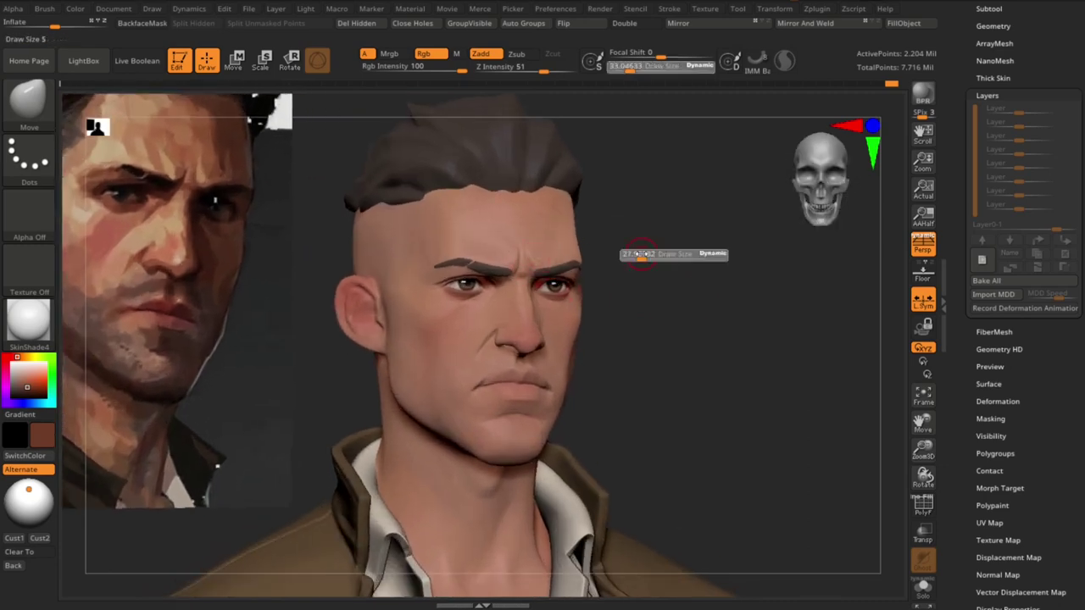
key(s)
drag(508, 258, 502, 259)
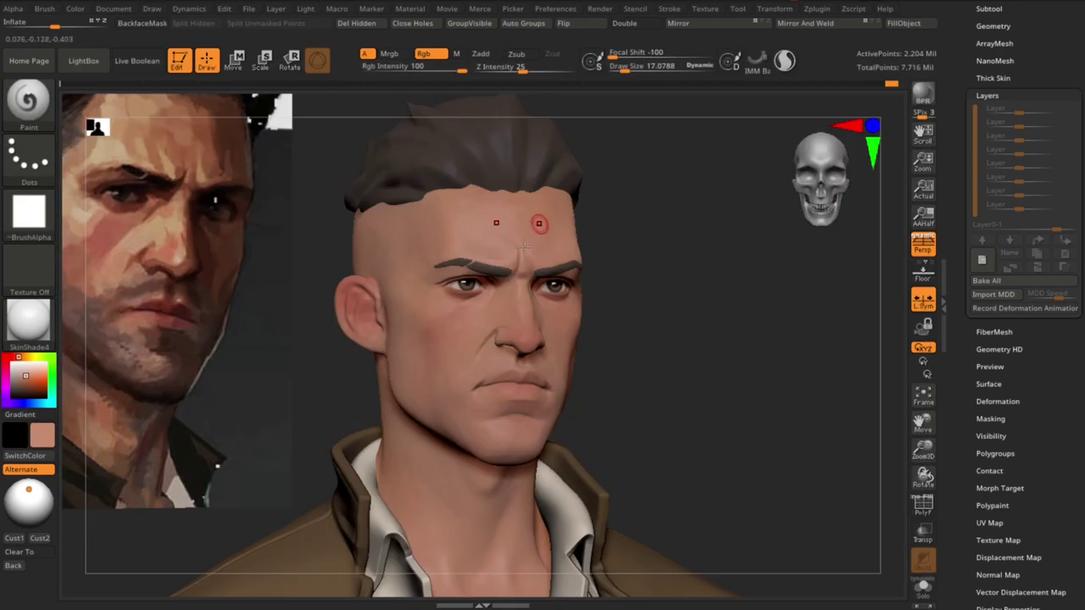
Paint around the lips front-on and smooth the right corner of the lips
mouse_move(695, 311)
mouse_down()
mouse_move(685, 332)
mouse_move(284, 288)
mouse_move(559, 350)
mouse_up()
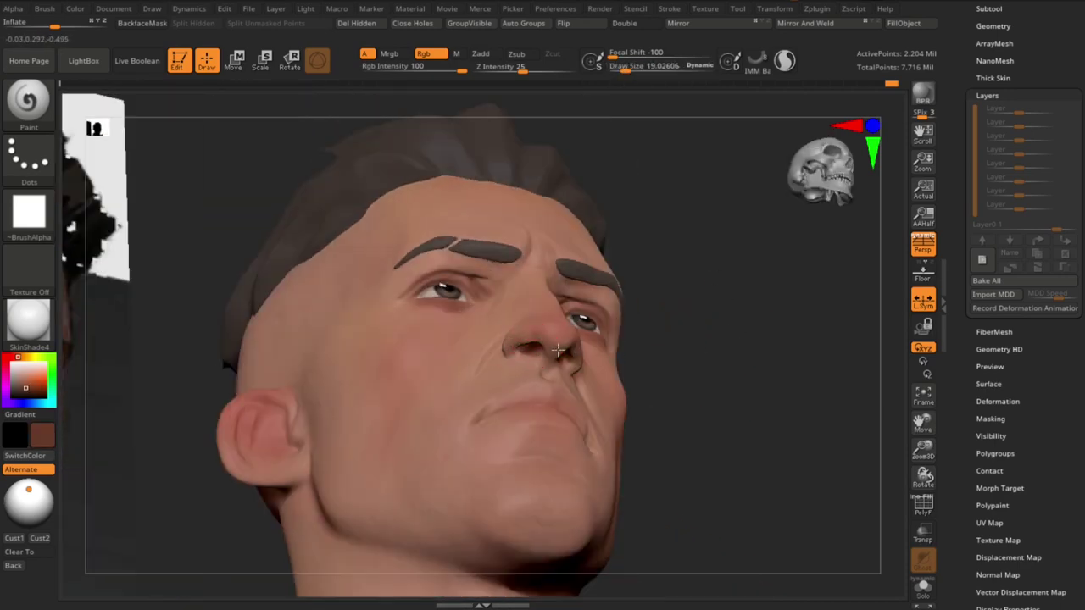
drag(652, 351, 748, 373)
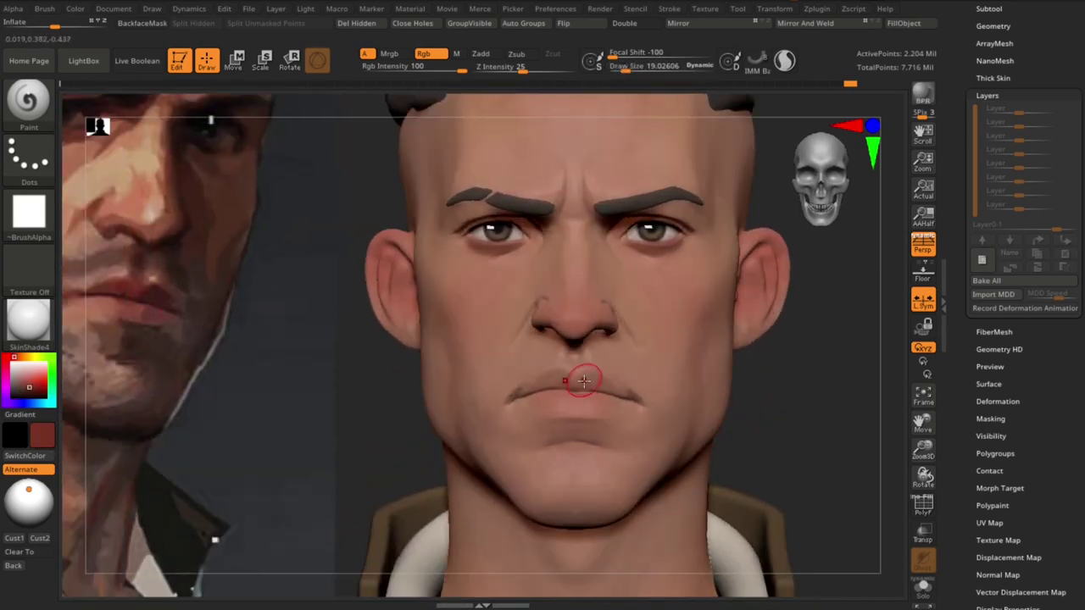
key(s)
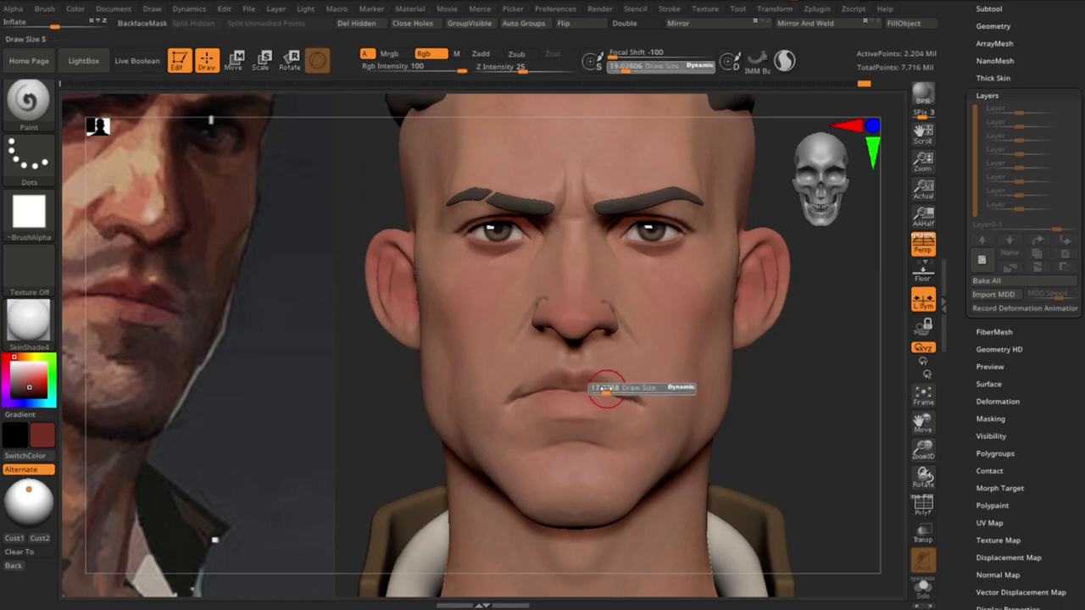
drag(612, 394, 594, 370)
shift+drag(624, 407, 576, 384)
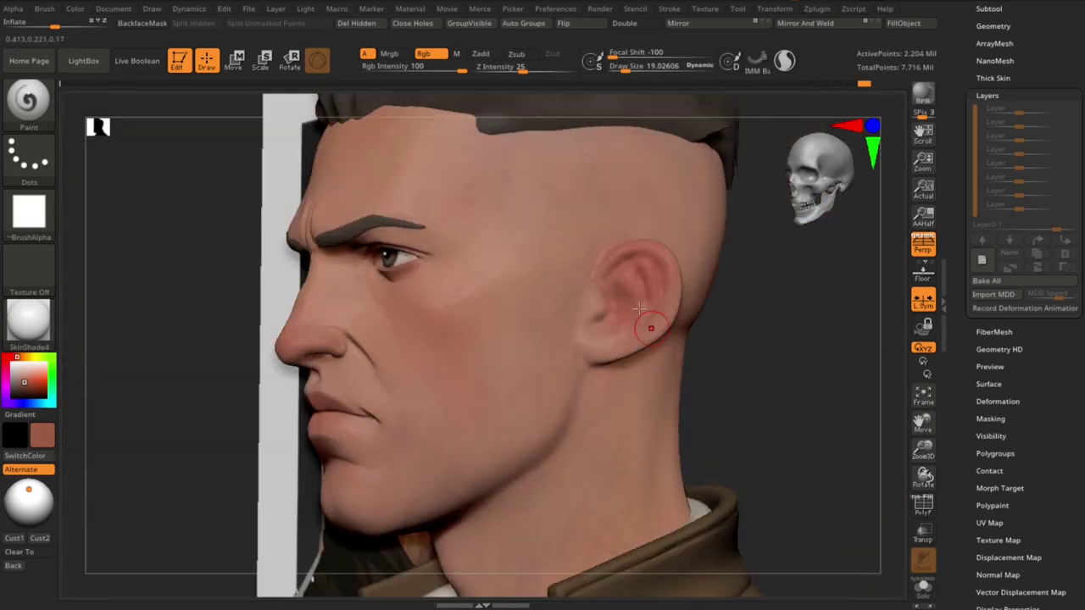
Sculpt form and detail into the ear and earlobe using small brush sizes around 10–13
key(s)
click(603, 270)
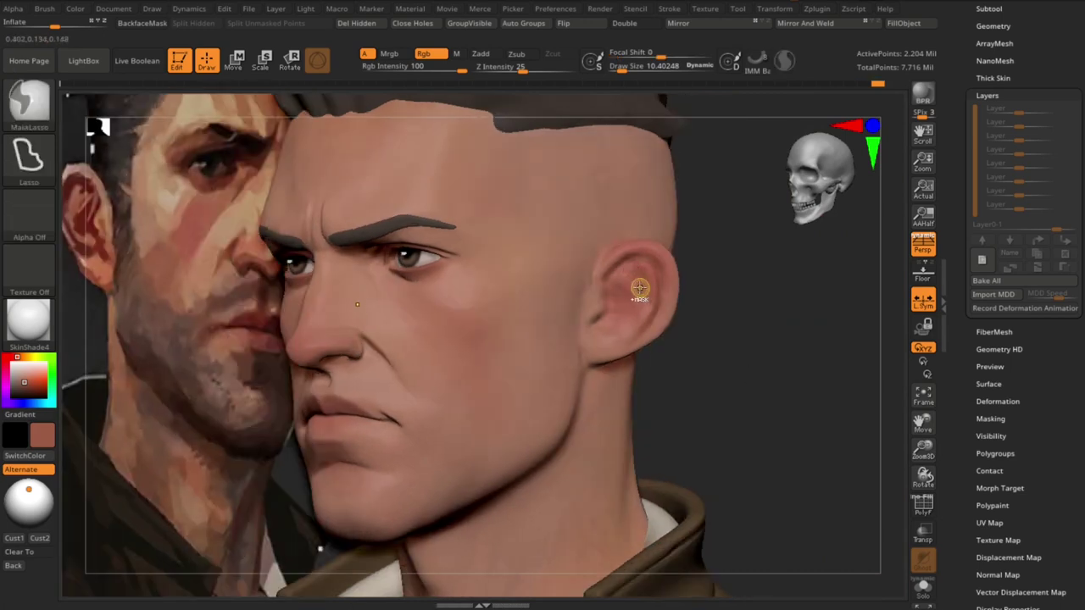
key(s)
click(610, 294)
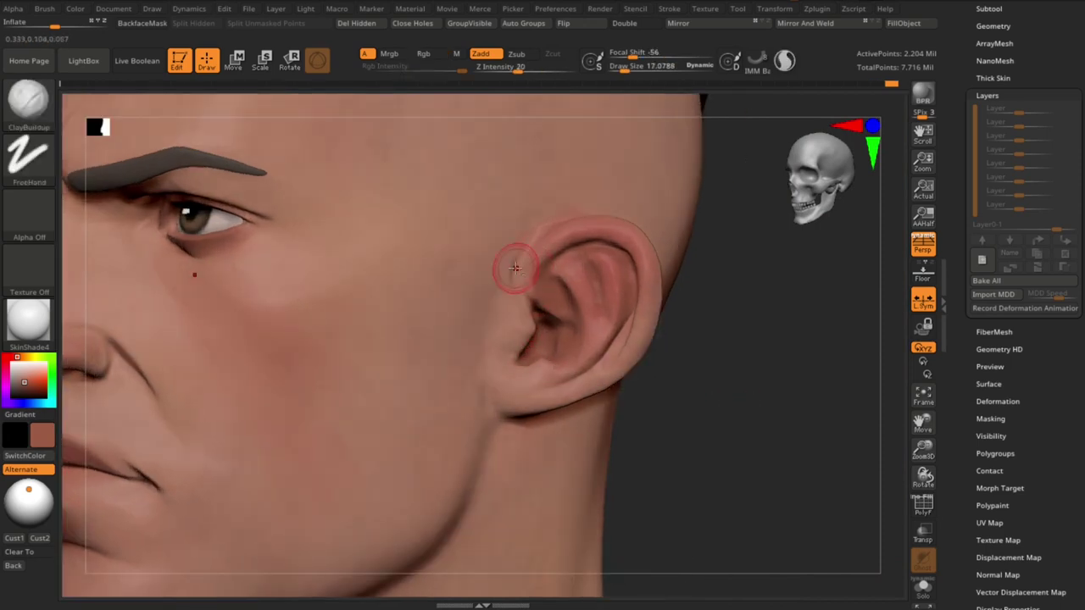
key(bracketleft)
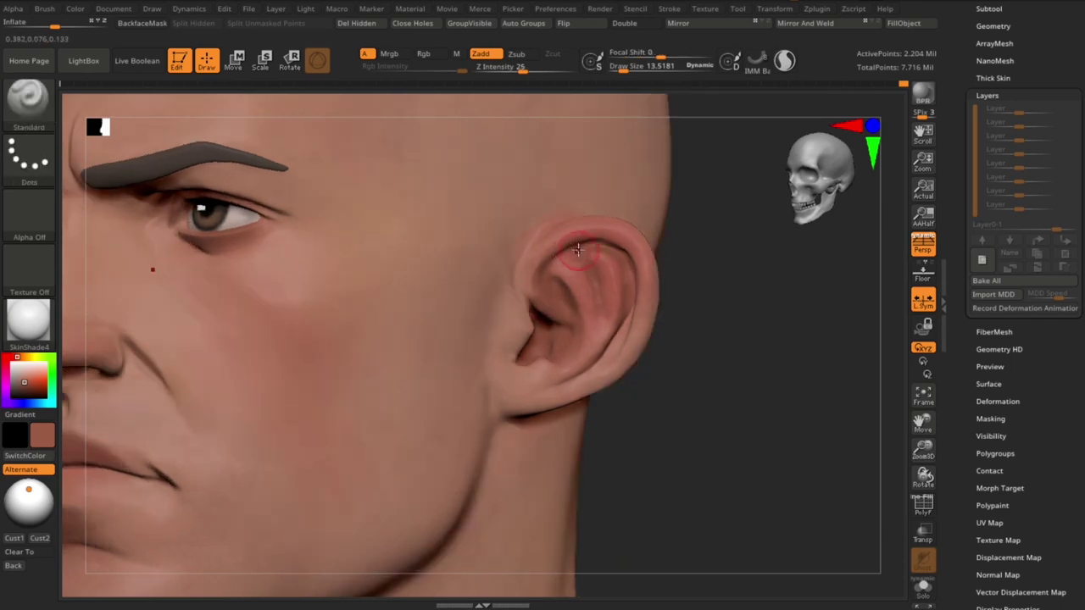
key(bracketleft)
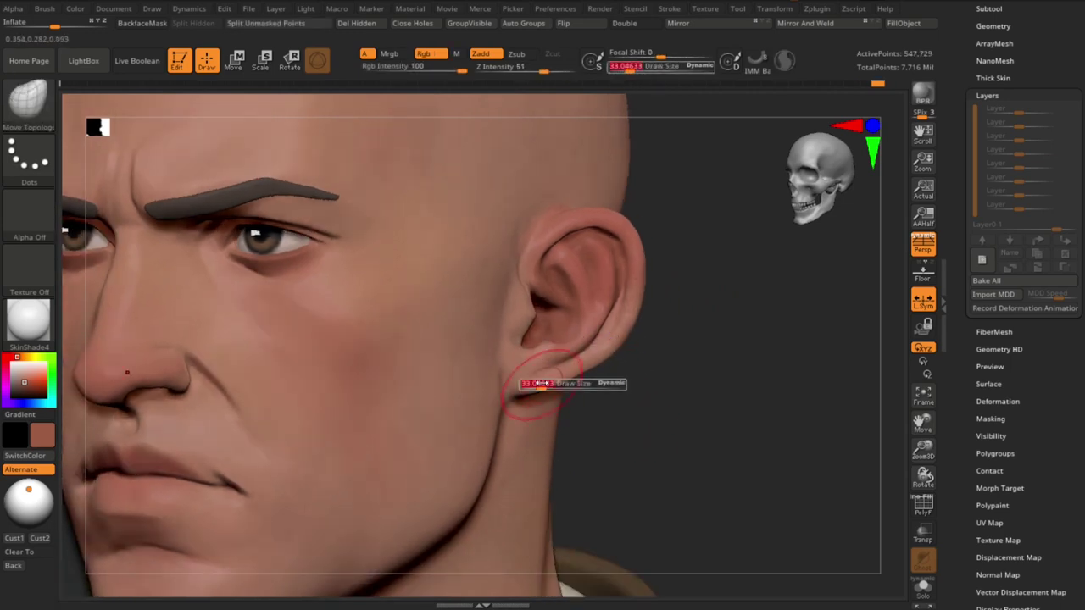
drag(540, 383, 546, 383)
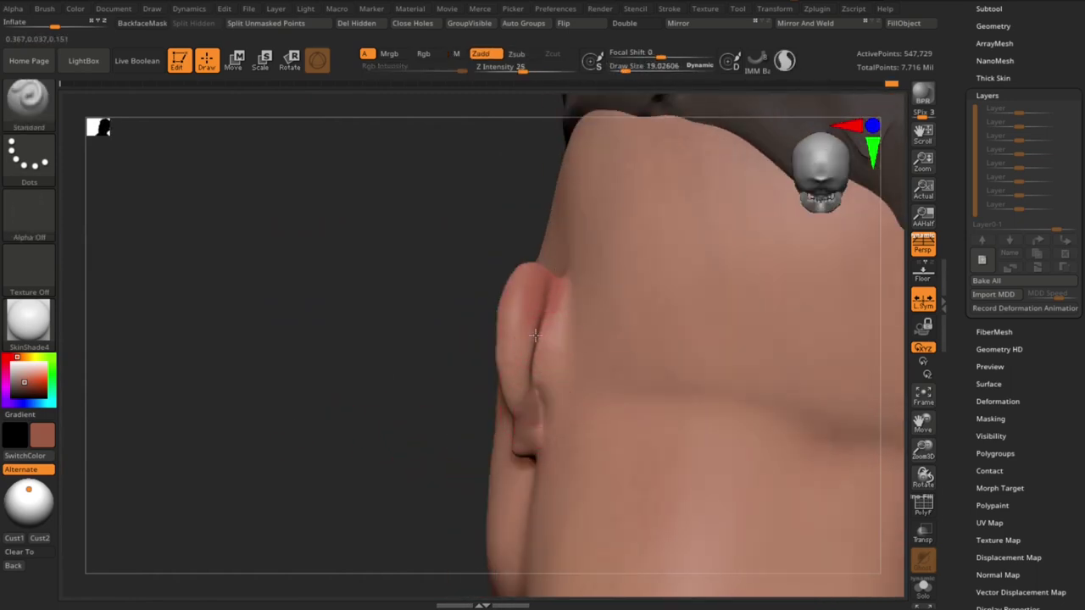
Switch to the sharp crease-cutting sculpt brush (BDS) and enlarge it to about 36
key(b)
key(d)
key(s)
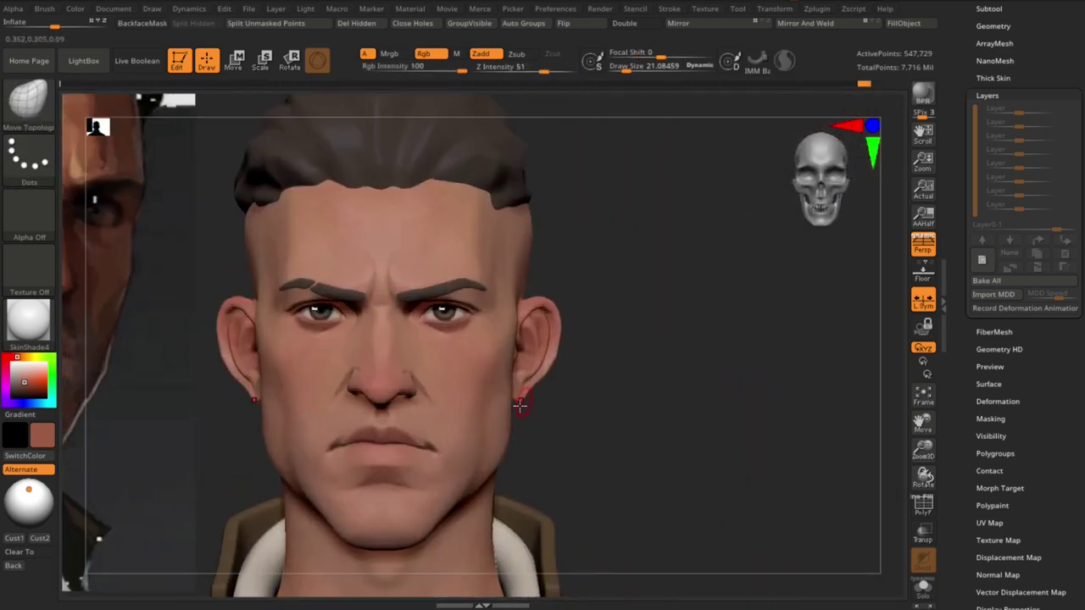
key(bracketright)
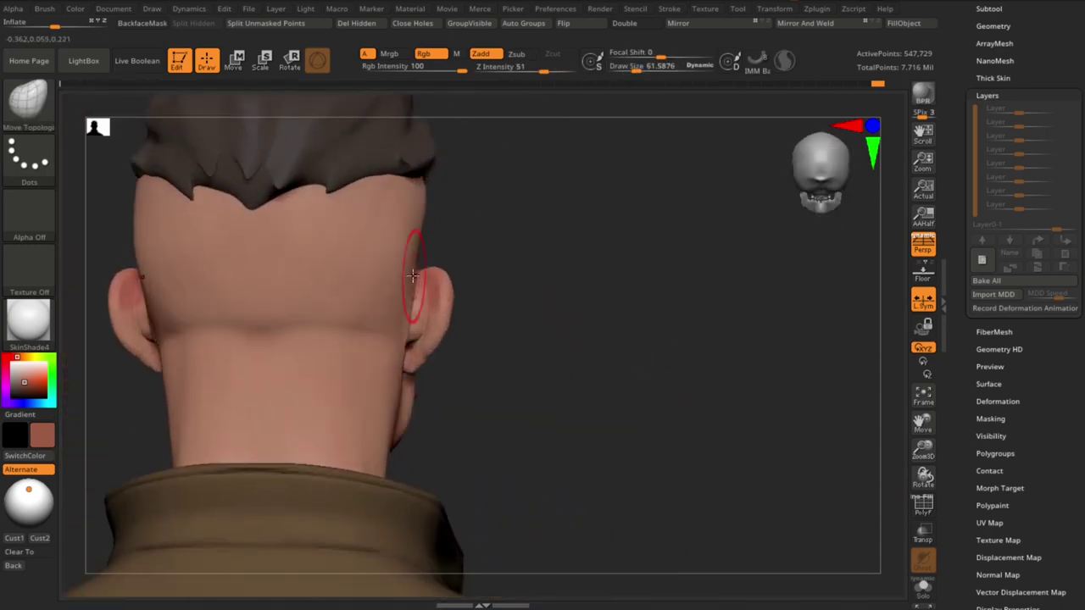
Orbit to a rear three-quarter view of the head and adjust the brush size for the nape
drag(562, 327, 392, 331)
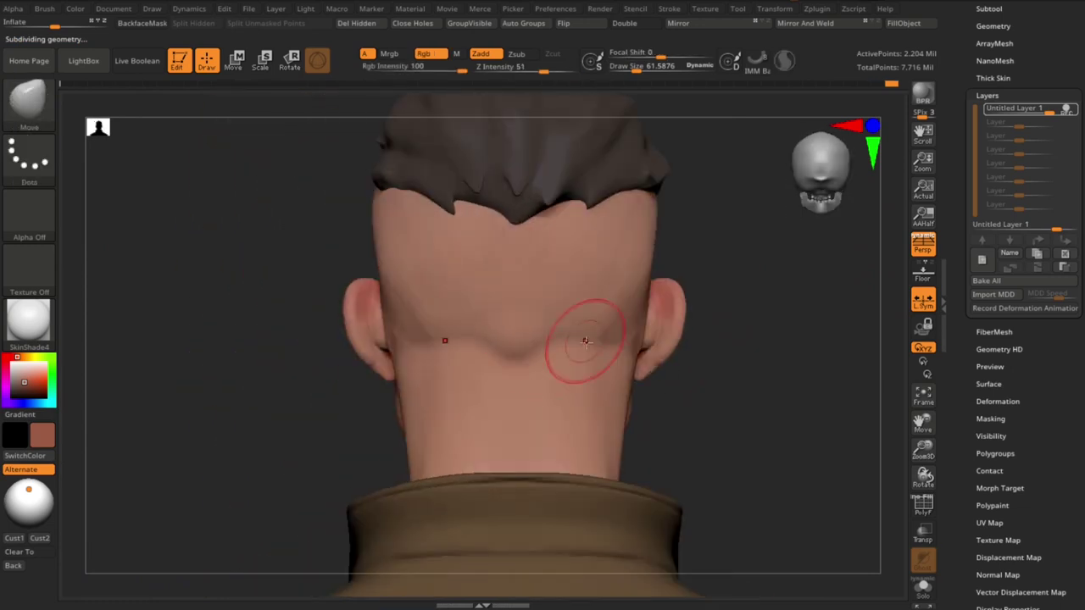
drag(756, 407, 721, 399)
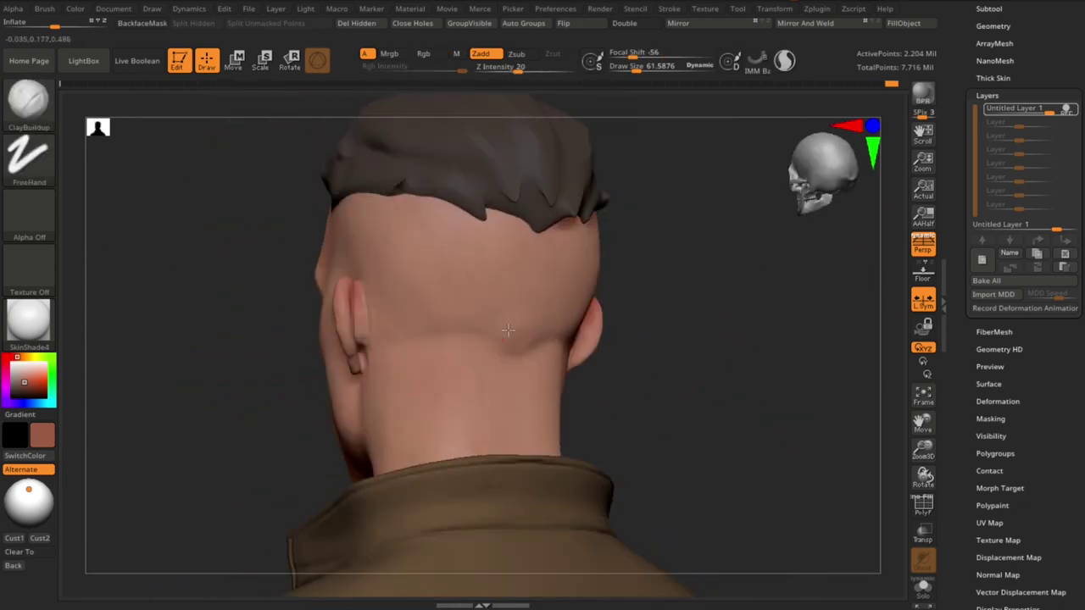
key(ctrl)
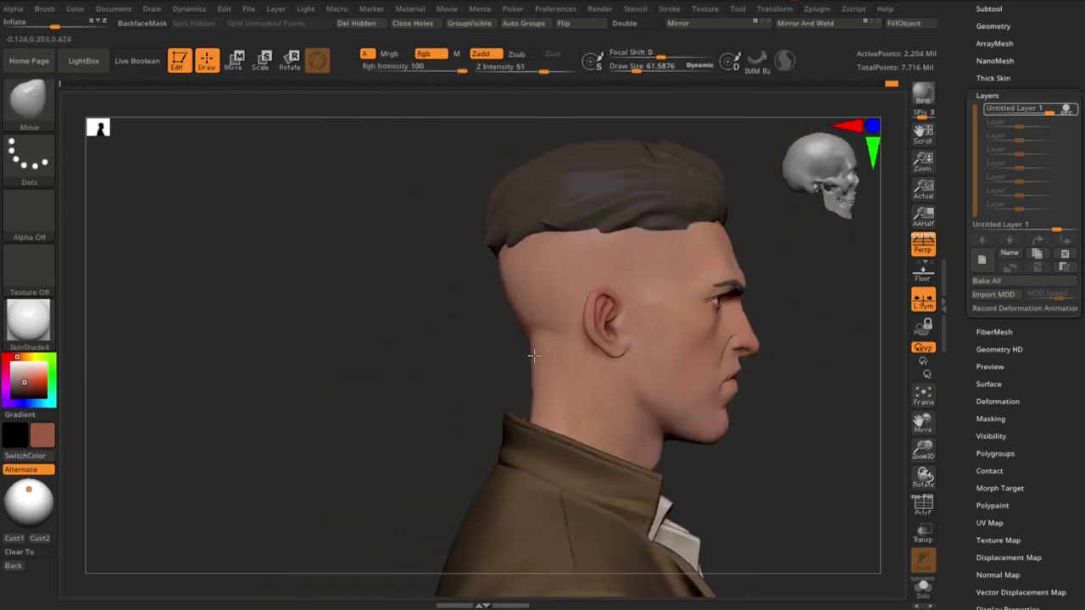
key(s)
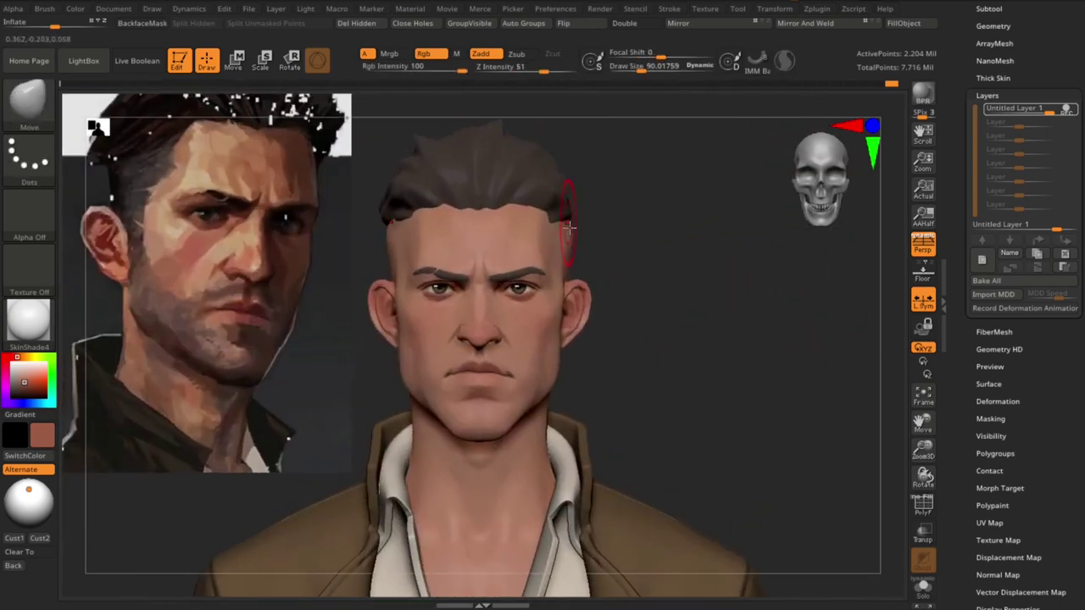
key(s)
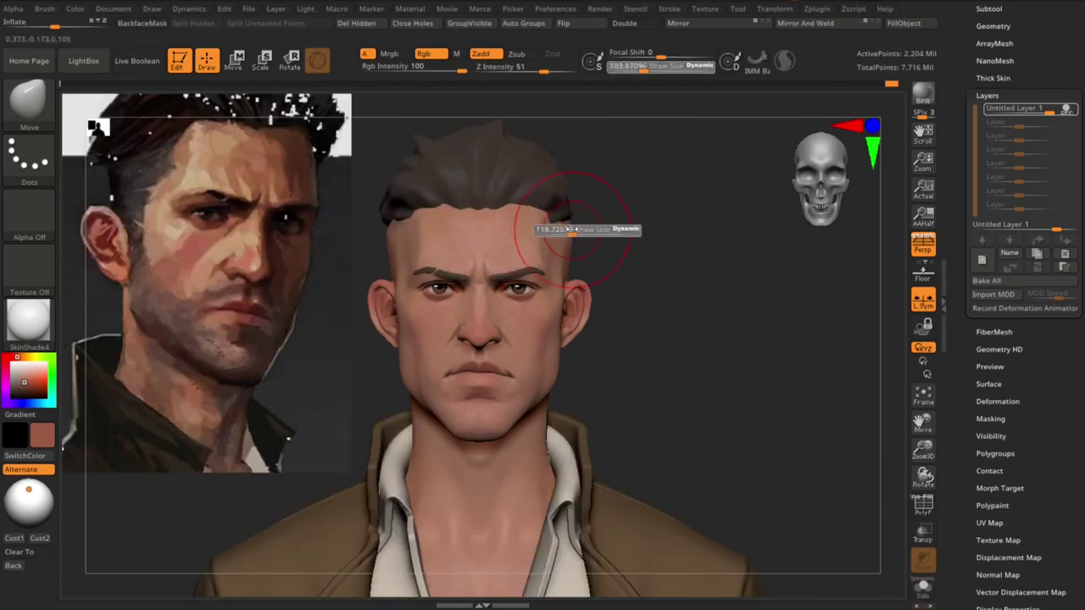
key(s)
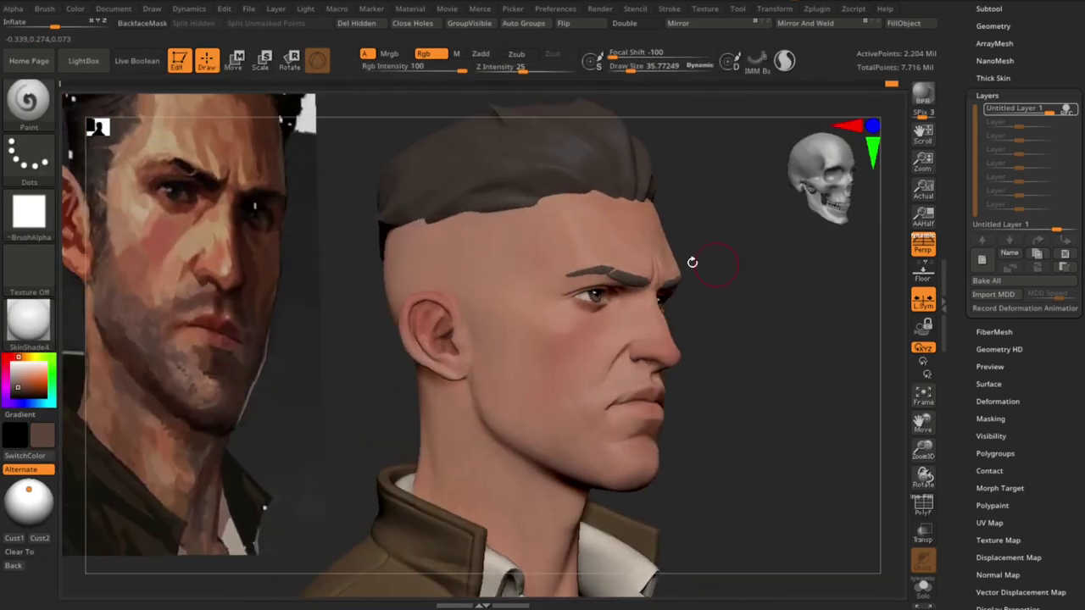
Paint grey and dark hair shading along the hairline and near the ear, undoing a dark temple patch
drag(502, 256, 513, 200)
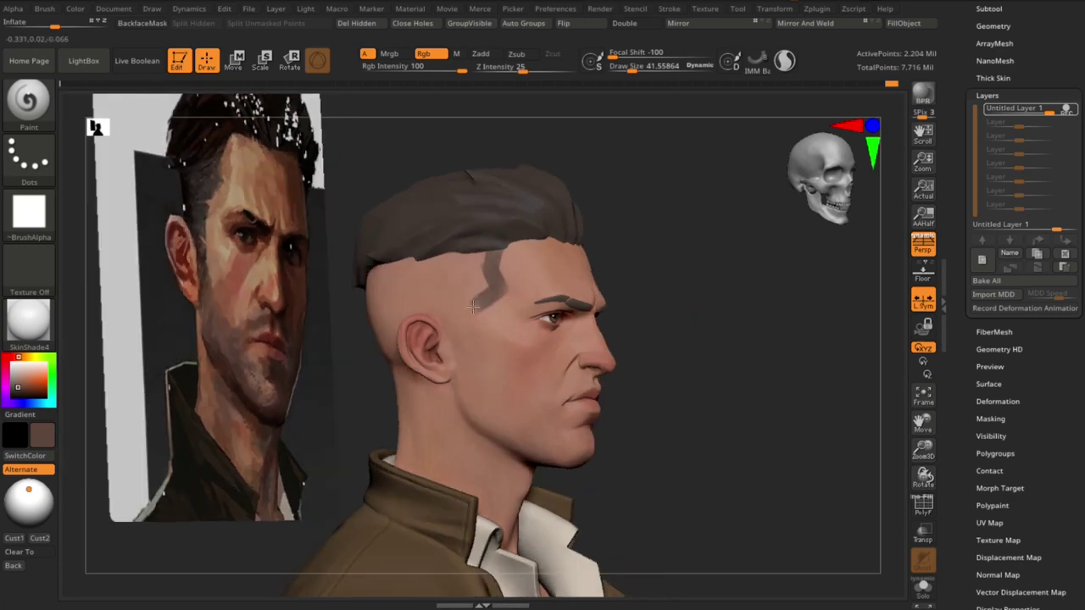
key(ctrl+z)
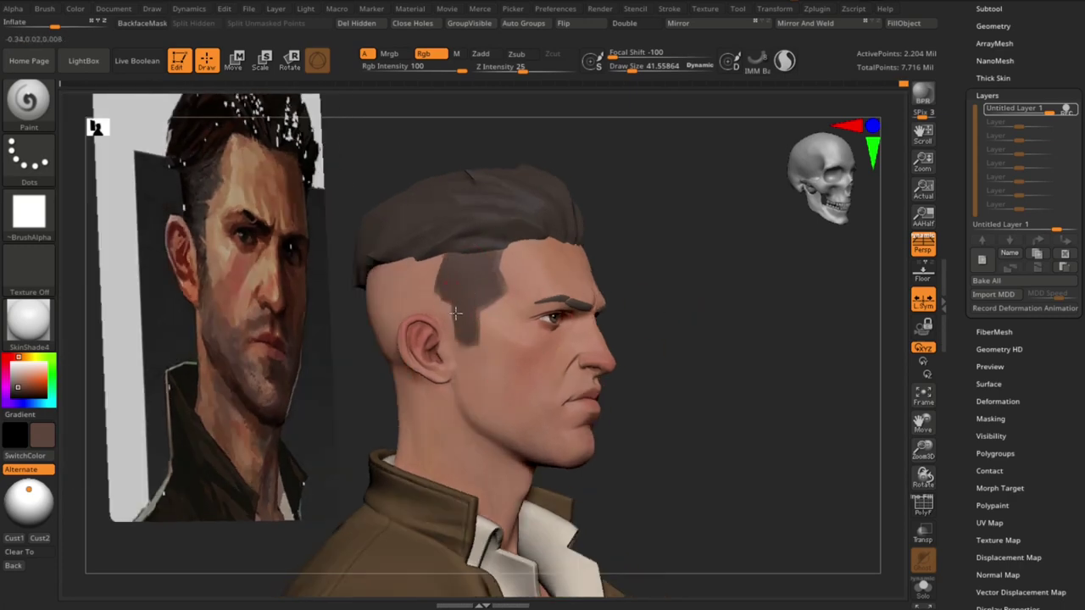
mouse_move(398, 310)
mouse_down()
mouse_move(385, 388)
mouse_move(329, 401)
mouse_up()
mouse_move(432, 267)
mouse_down()
mouse_move(386, 322)
mouse_move(424, 263)
mouse_move(263, 322)
mouse_move(391, 370)
mouse_move(320, 364)
mouse_move(577, 272)
mouse_move(559, 349)
mouse_move(517, 380)
mouse_move(477, 296)
mouse_move(765, 342)
mouse_move(707, 313)
mouse_move(508, 276)
mouse_move(533, 320)
mouse_move(763, 332)
mouse_move(653, 307)
mouse_up()
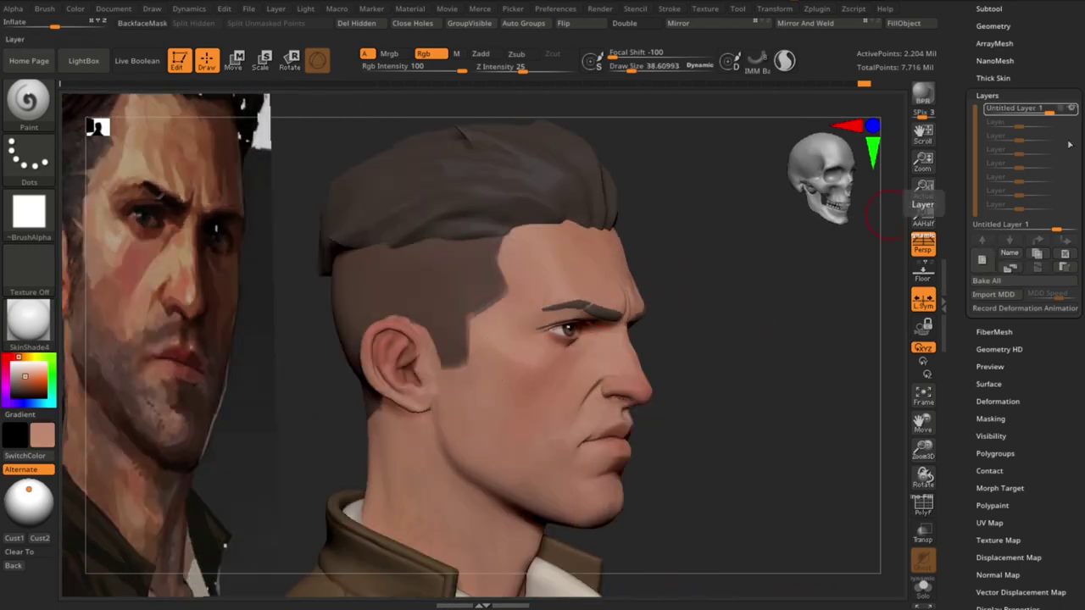
Bake the paint layer into the head and turn the head toward a front view
click(1010, 267)
drag(509, 356, 483, 331)
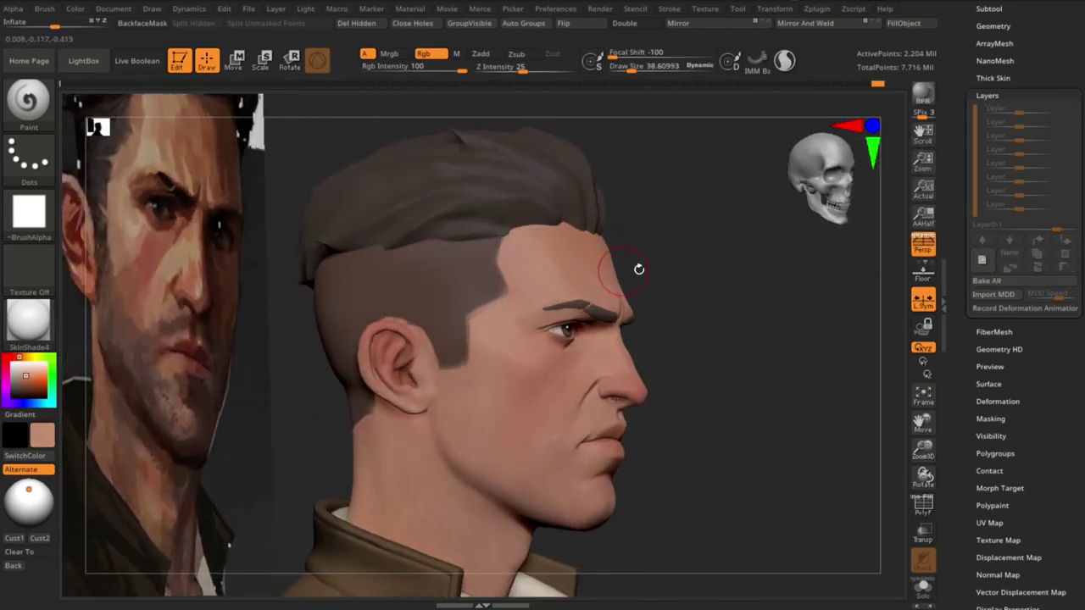
drag(637, 266, 512, 347)
mouse_move(689, 366)
mouse_down()
mouse_move(695, 322)
mouse_move(508, 356)
mouse_up()
mouse_move(688, 299)
mouse_down()
mouse_move(724, 325)
mouse_move(472, 329)
mouse_up()
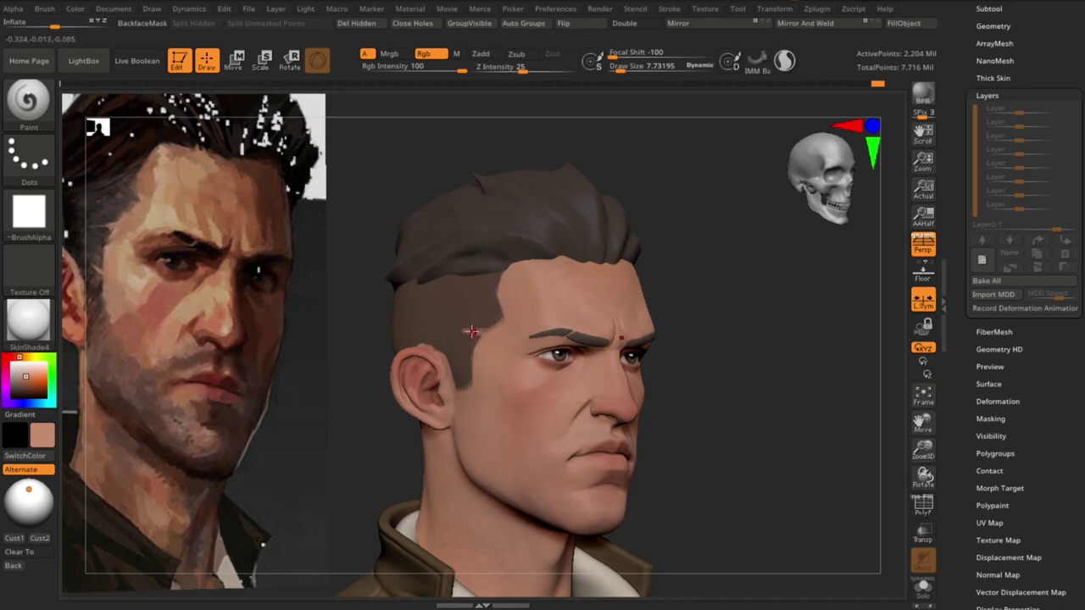
Shrink the brush to a very small size and frame the side hair for the shaved line
key(s)
drag(472, 330, 458, 332)
mouse_move(608, 305)
mouse_down()
mouse_move(793, 401)
mouse_move(603, 334)
mouse_up()
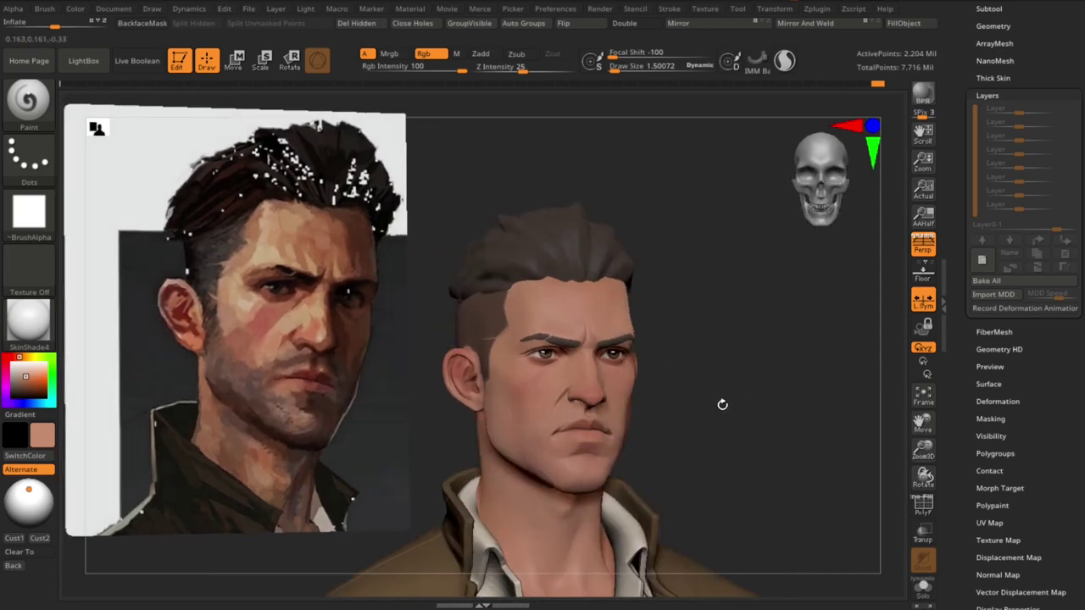
alt+drag(719, 407, 473, 340)
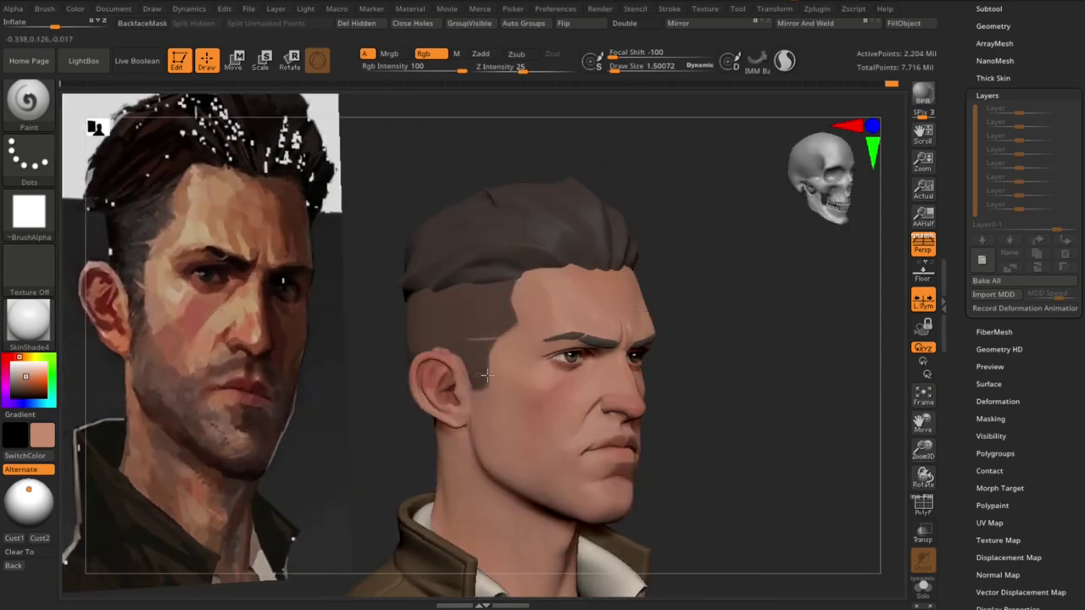
mouse_move(759, 474)
mouse_down()
mouse_move(758, 371)
mouse_move(741, 349)
mouse_move(756, 371)
mouse_move(743, 351)
mouse_move(326, 320)
mouse_up()
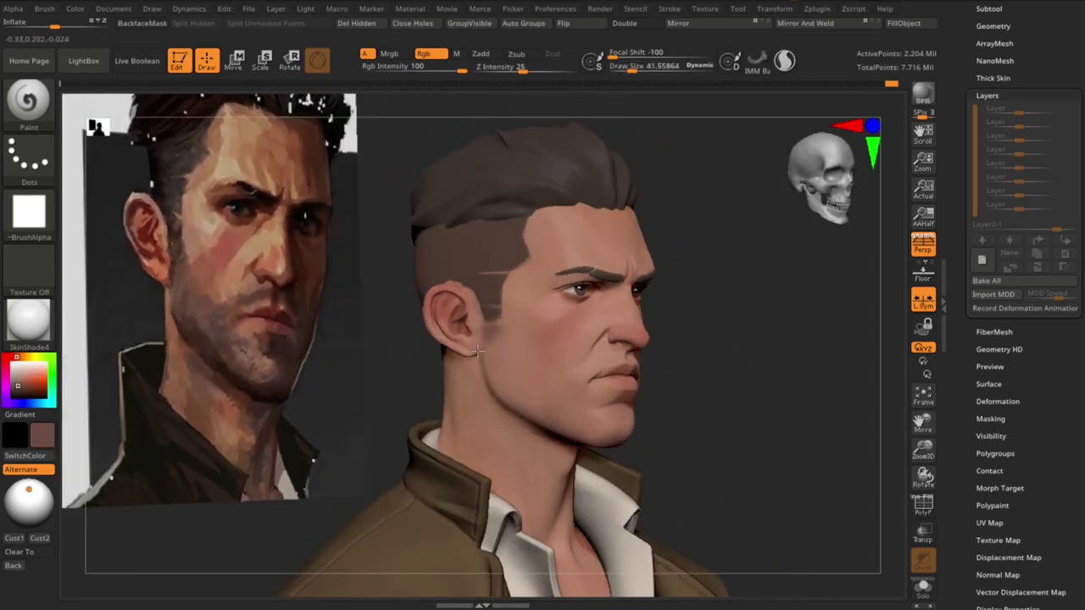
Paint dark brown beard strokes below the ear, along the jaw and across the beard area
drag(501, 387, 763, 388)
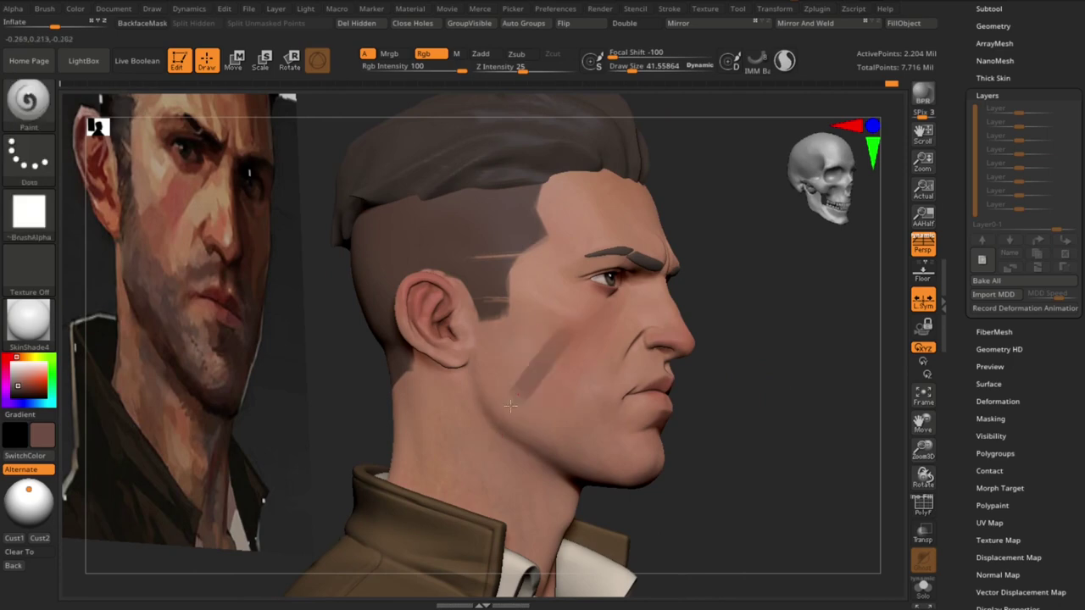
drag(713, 386, 754, 407)
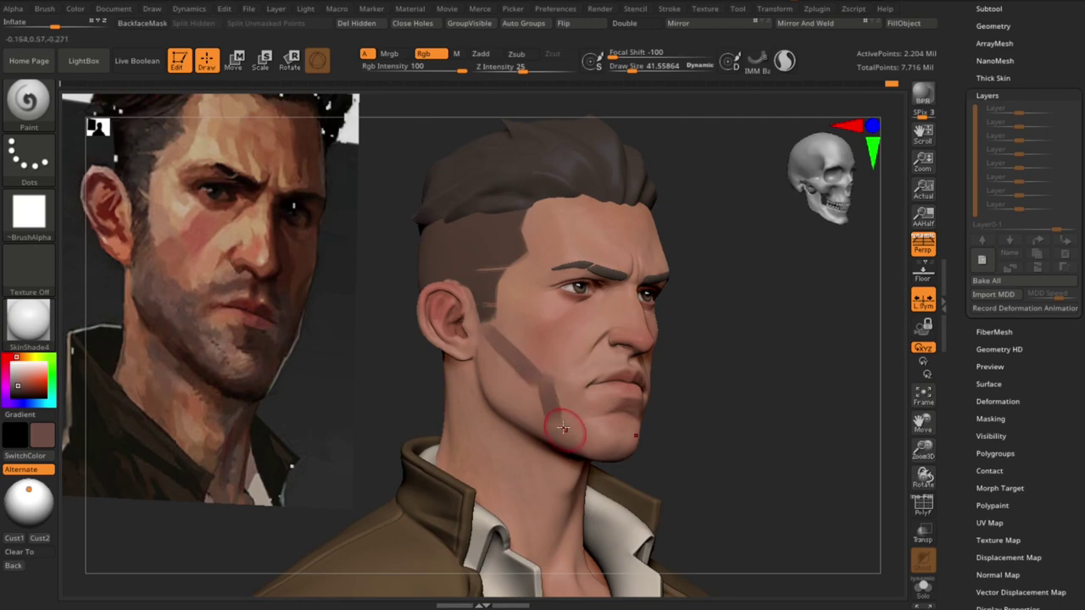
right_drag(583, 379, 622, 403)
mouse_move(754, 431)
right_down()
mouse_move(644, 419)
mouse_move(460, 375)
right_up()
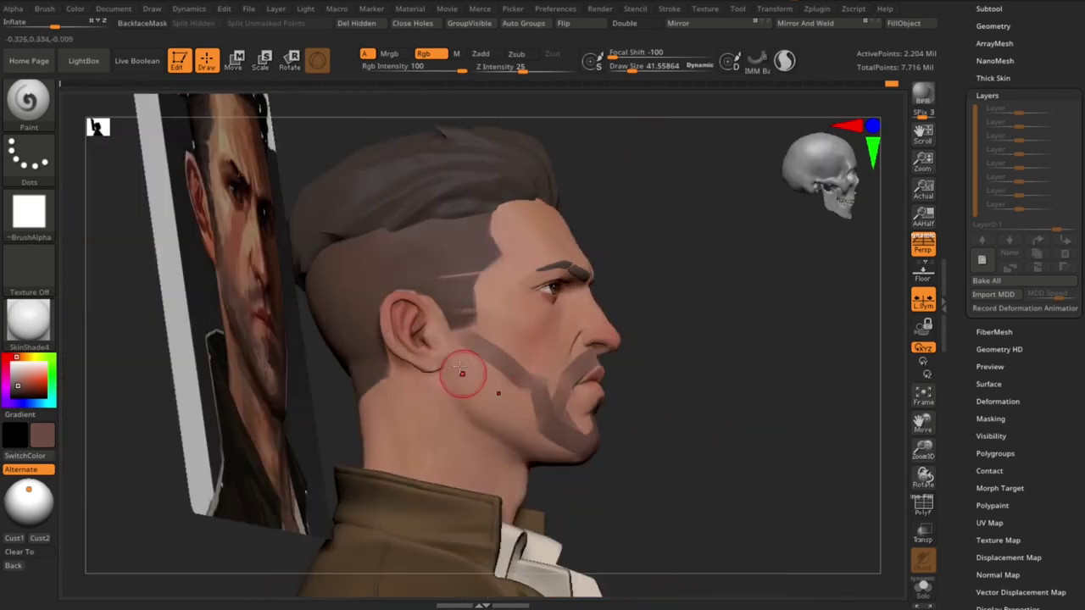
drag(462, 339, 485, 407)
right_drag(676, 378, 465, 332)
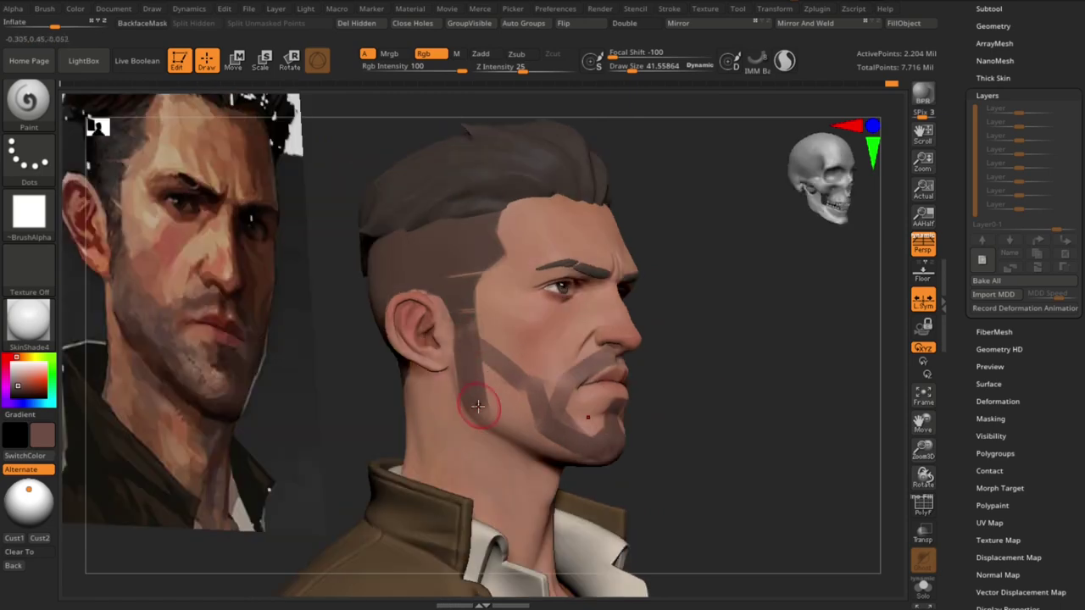
mouse_move(478, 407)
mouse_down()
mouse_move(606, 472)
mouse_move(528, 433)
mouse_up()
mouse_move(526, 396)
right_down()
mouse_move(789, 388)
mouse_move(581, 350)
right_up()
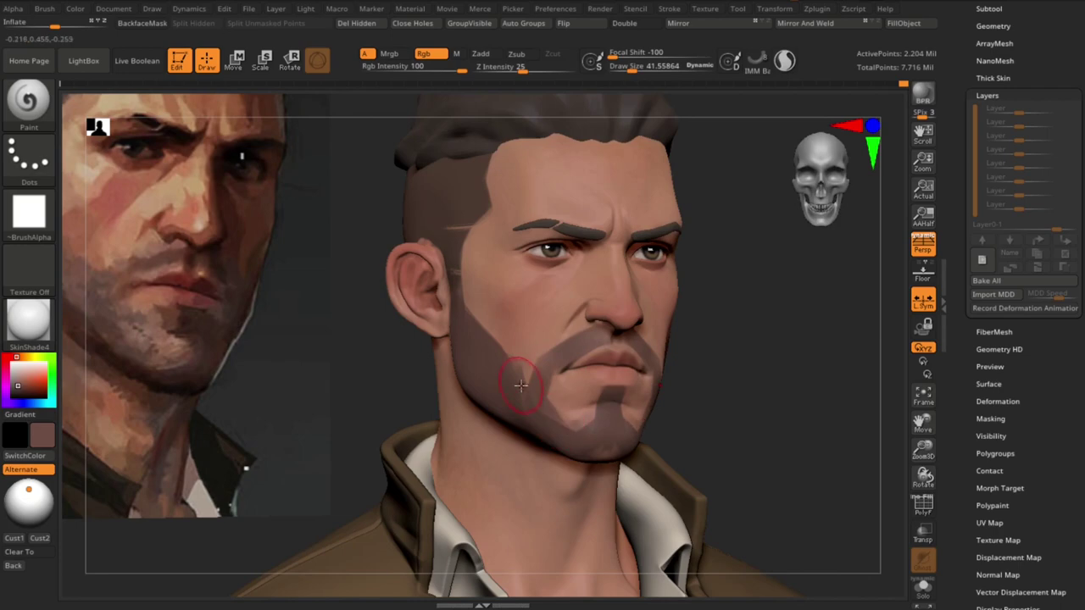
Sample the light peach skin tone from the face, keeping the original brush size
right_drag(772, 378, 766, 376)
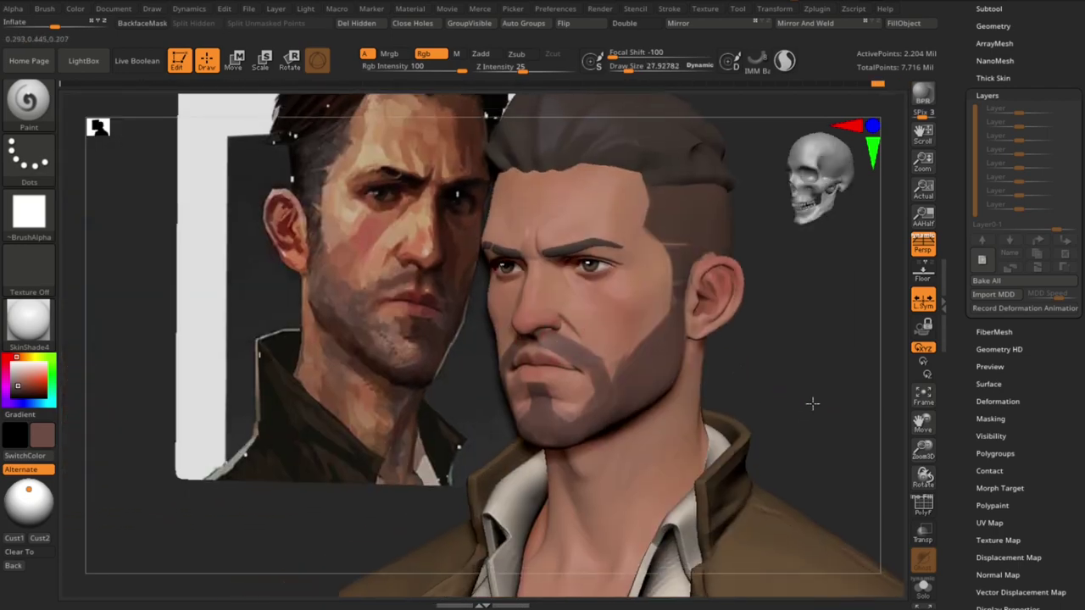
mouse_move(813, 402)
alt+right_down()
mouse_move(801, 400)
mouse_move(739, 467)
mouse_move(570, 401)
mouse_move(758, 375)
mouse_move(530, 367)
alt+right_up()
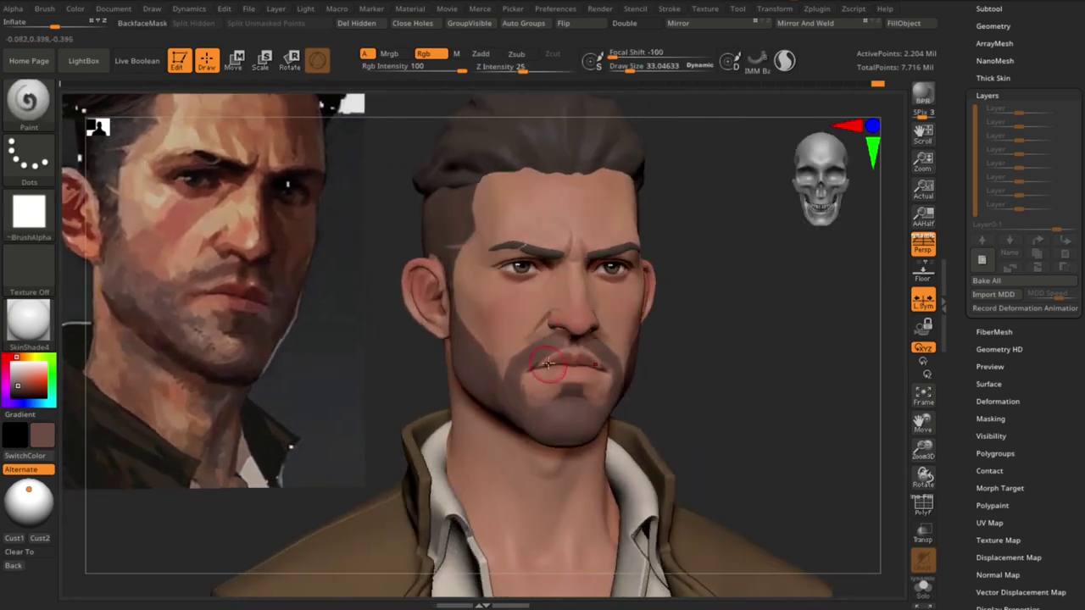
key(c)
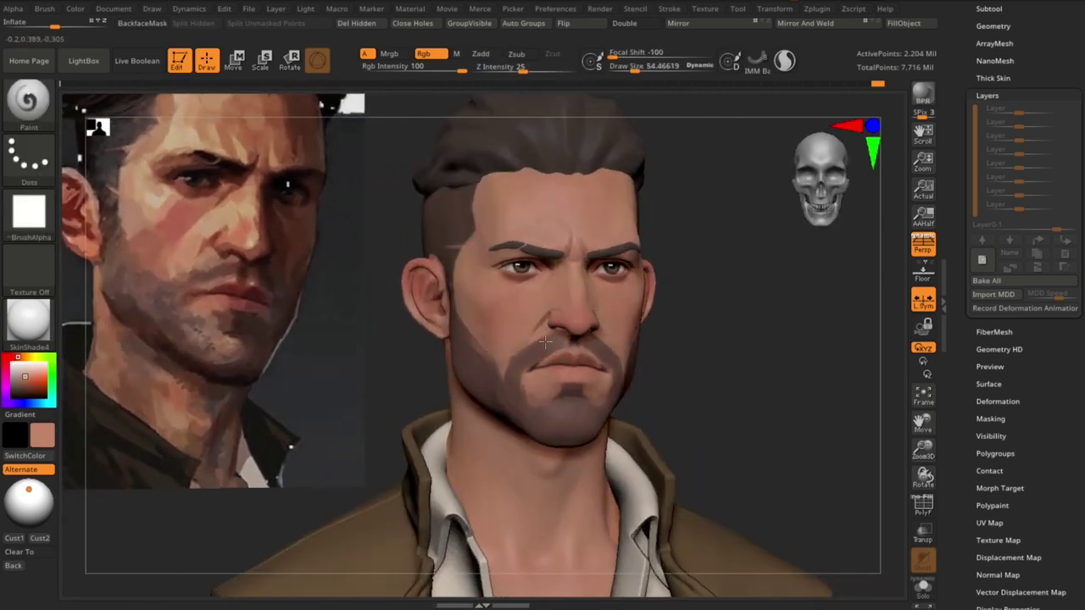
mouse_move(545, 342)
right_down()
mouse_move(751, 359)
mouse_move(449, 346)
mouse_move(532, 393)
right_up()
key(s)
key(ctrl+z)
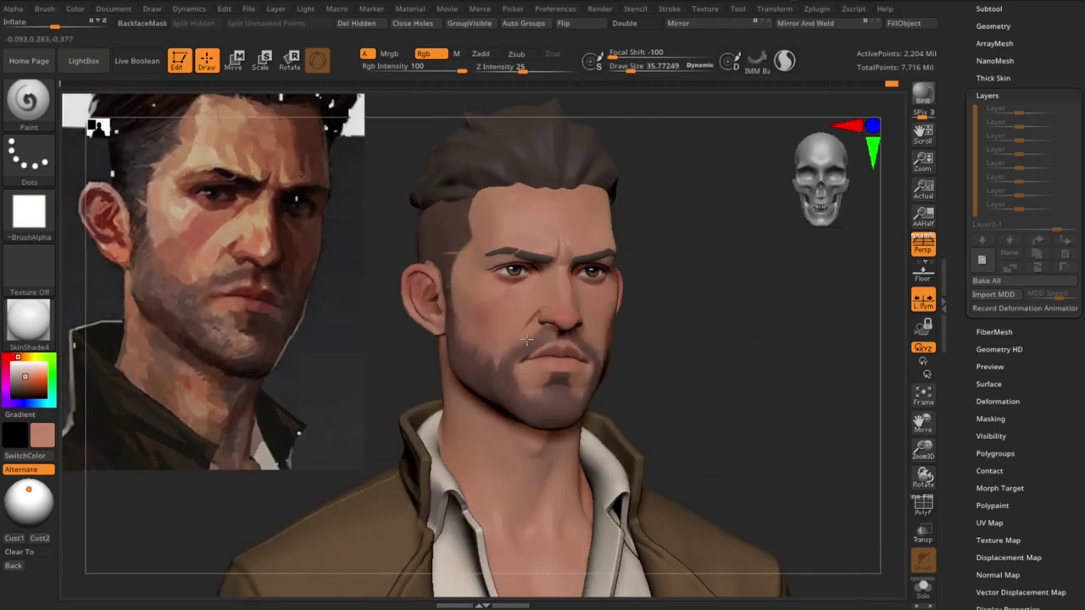
mouse_move(527, 340)
ctrl+right_down()
mouse_move(717, 359)
mouse_move(536, 363)
ctrl+right_up()
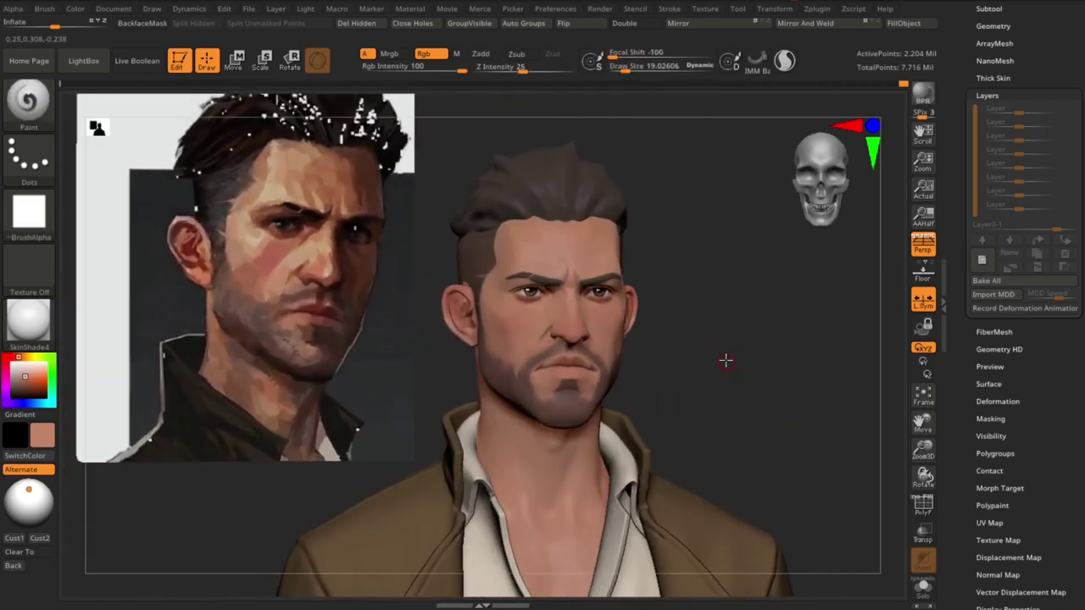
Try brush sizes between about 30 and 9 on the face, ending at about 9
ctrl+right_drag(756, 379, 428, 303)
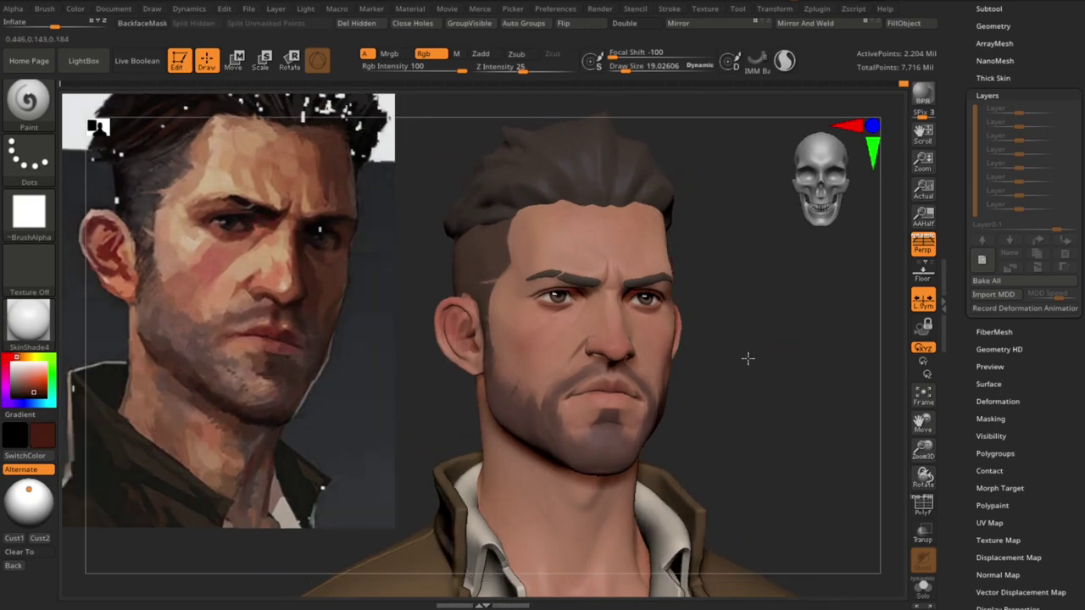
key(s)
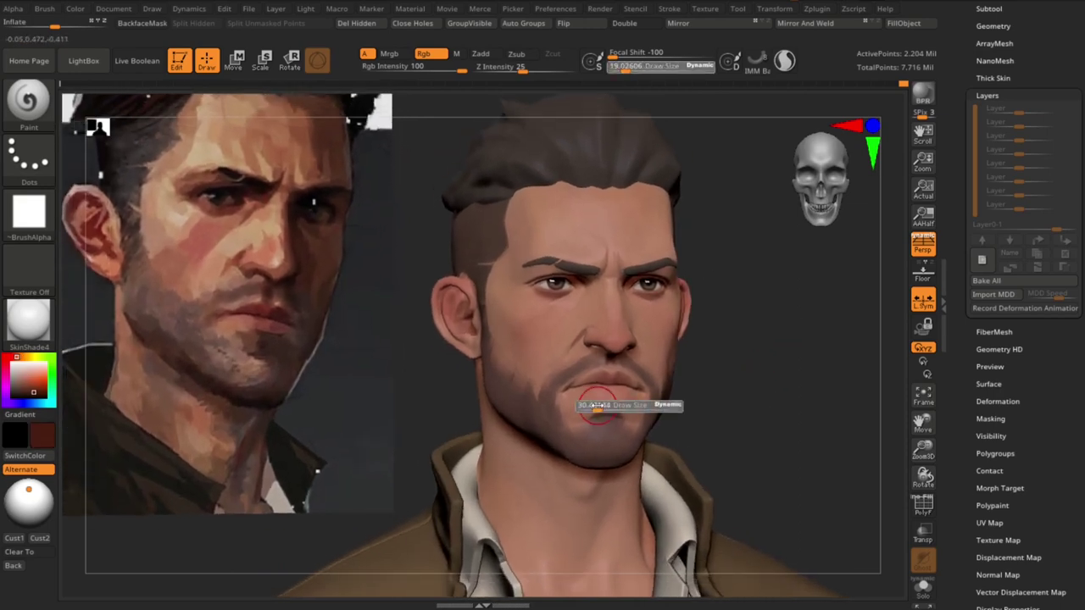
drag(604, 407, 587, 413)
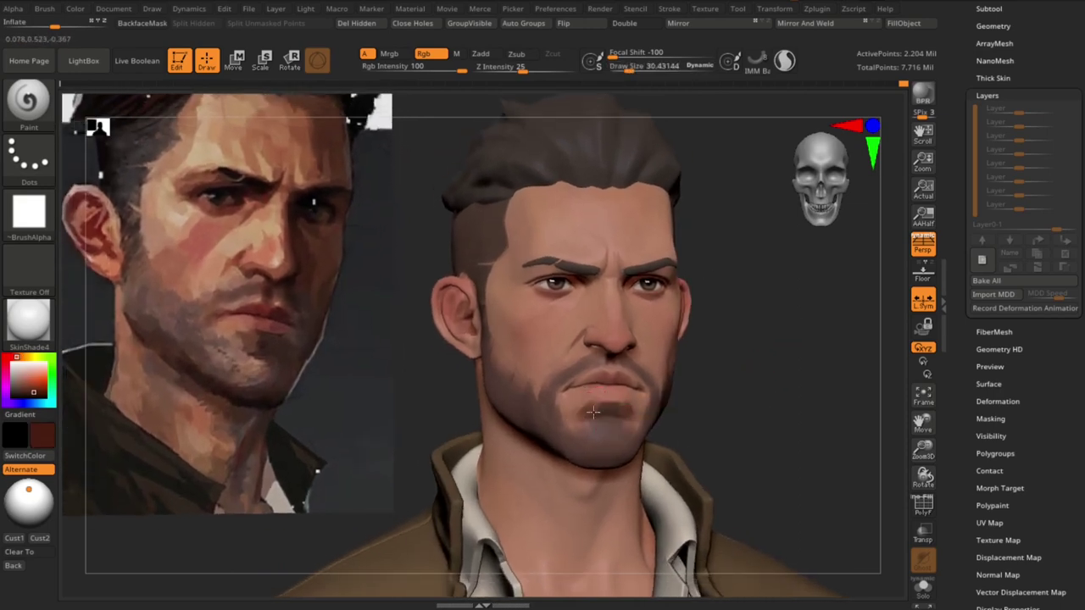
key(s)
drag(602, 283, 581, 293)
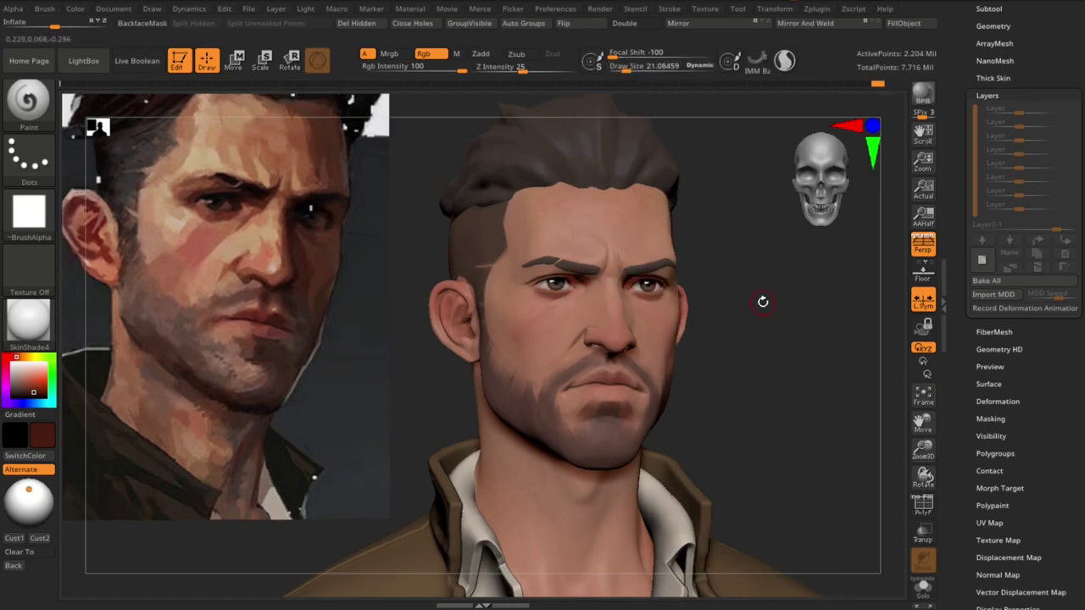
key(s)
click(528, 282)
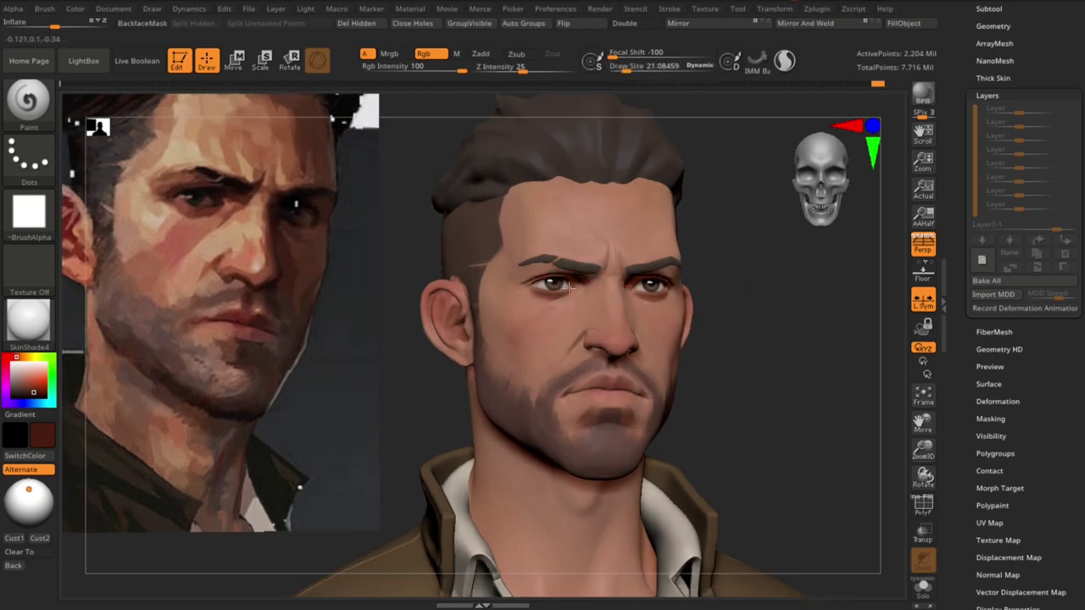
key(s)
click(551, 273)
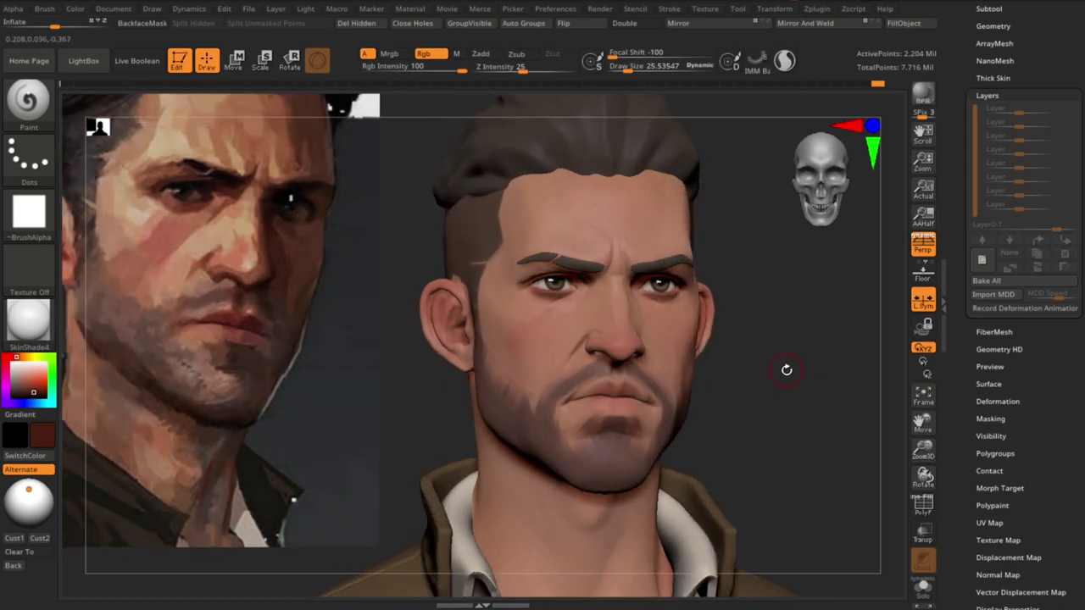
key(s)
click(542, 270)
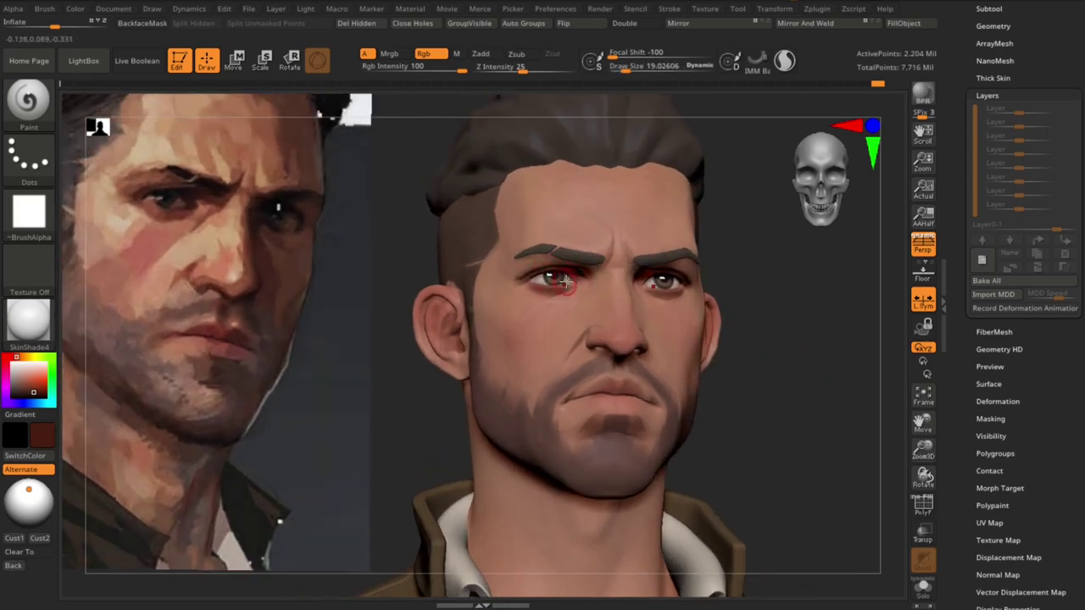
key(s)
click(551, 284)
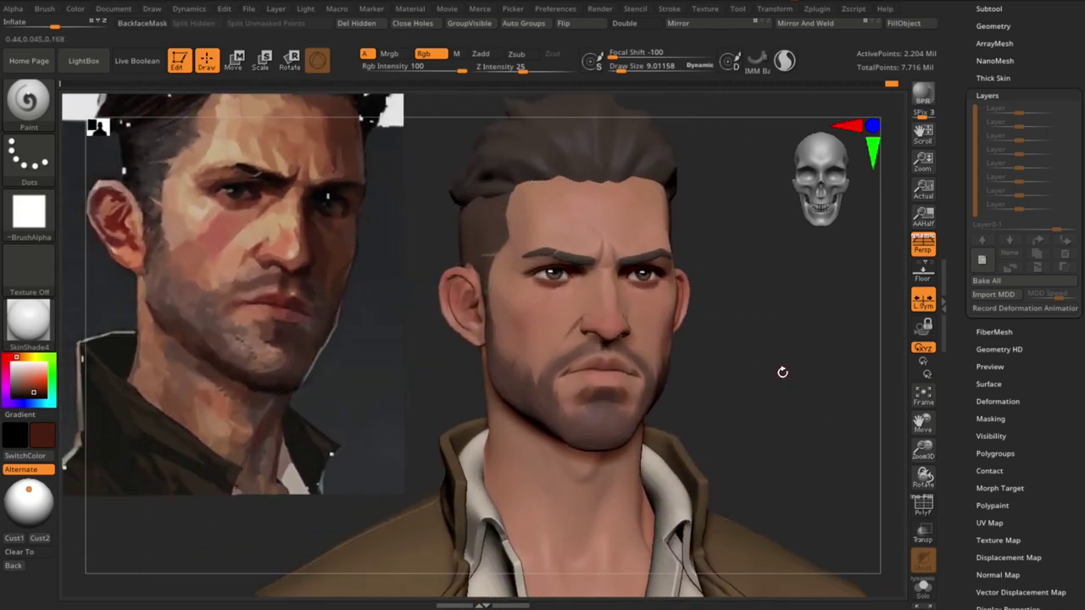
Remove red marks under the eyes and paint red around the eye's outer corner and lid at size 28
key(s)
click(547, 269)
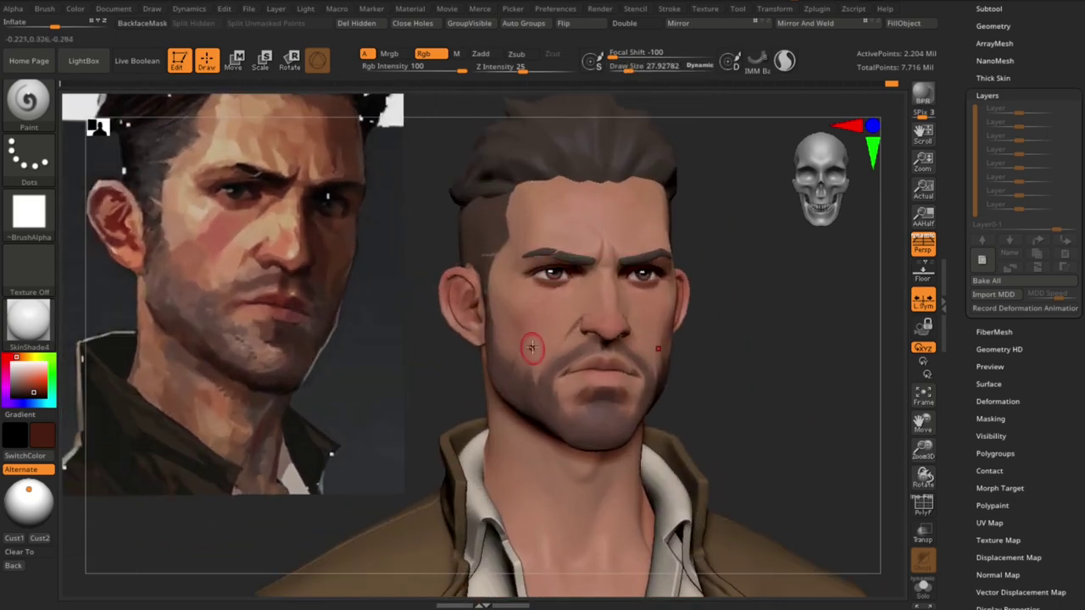
drag(549, 276, 528, 265)
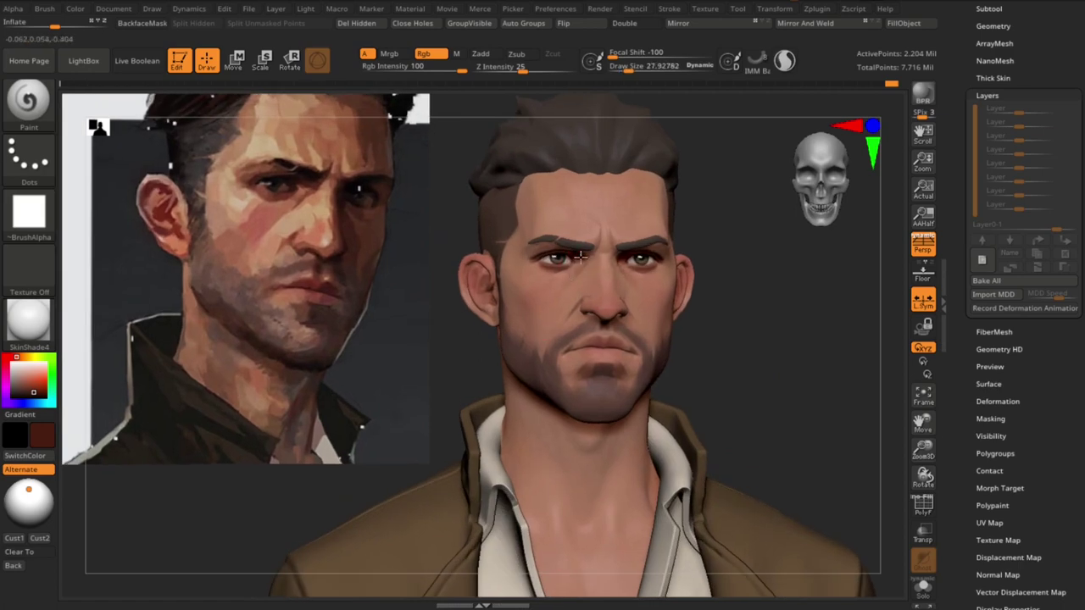
key(s)
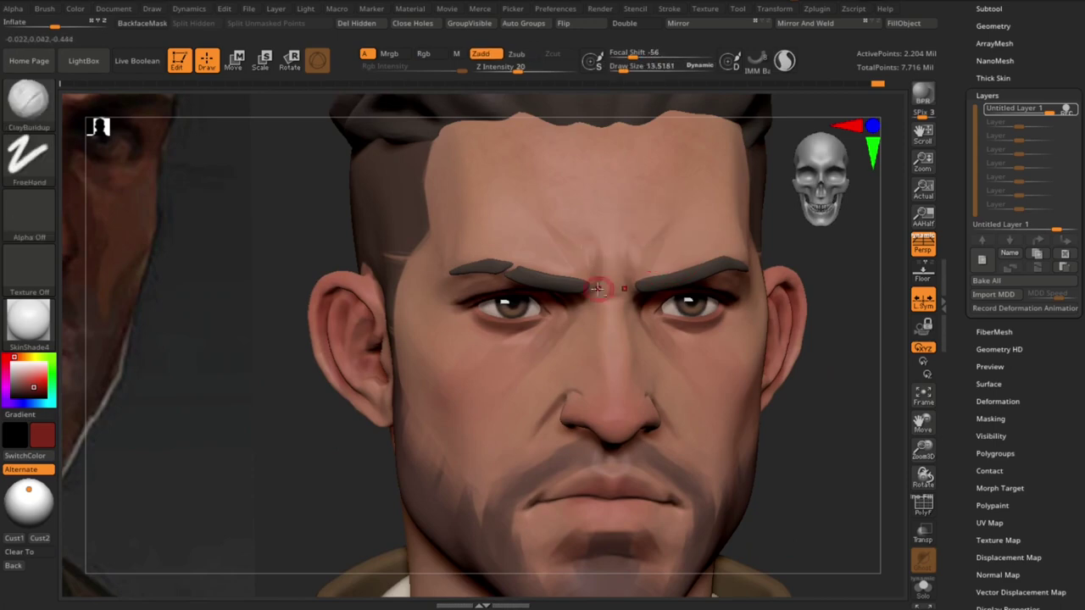
Switch to the Paint brush and sample skin tones and a pinkish nose red, brush about 13.5
key(shift)
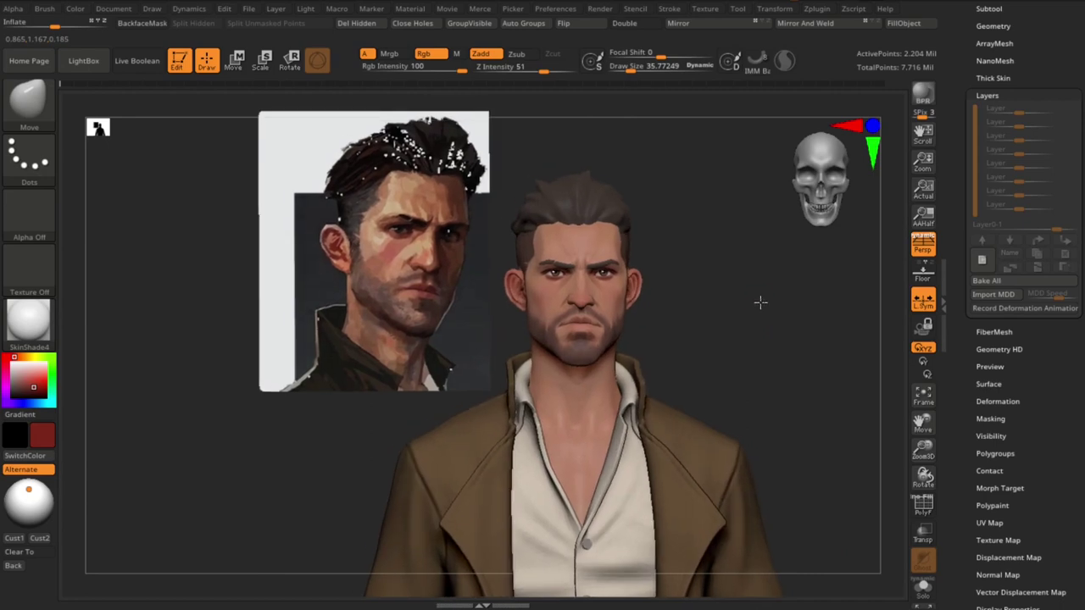
key(b)
key(p)
key(a)
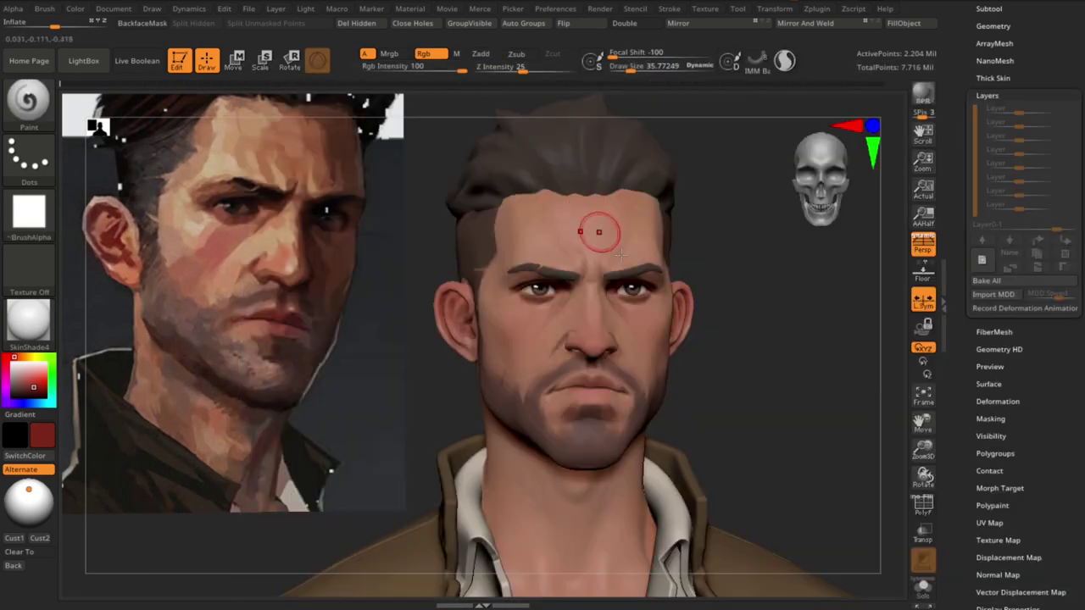
key(c)
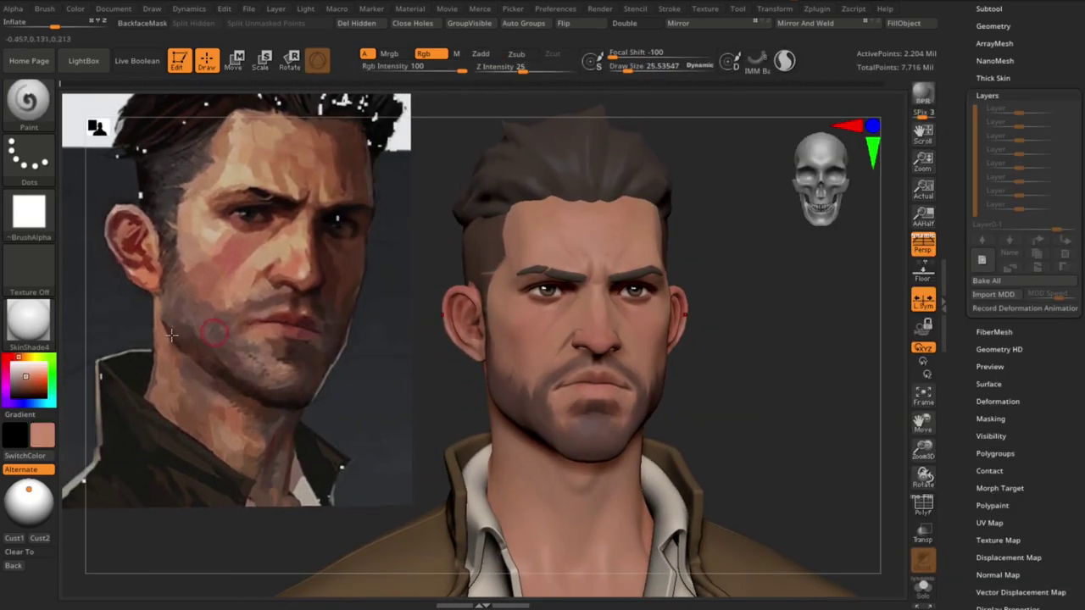
key(c)
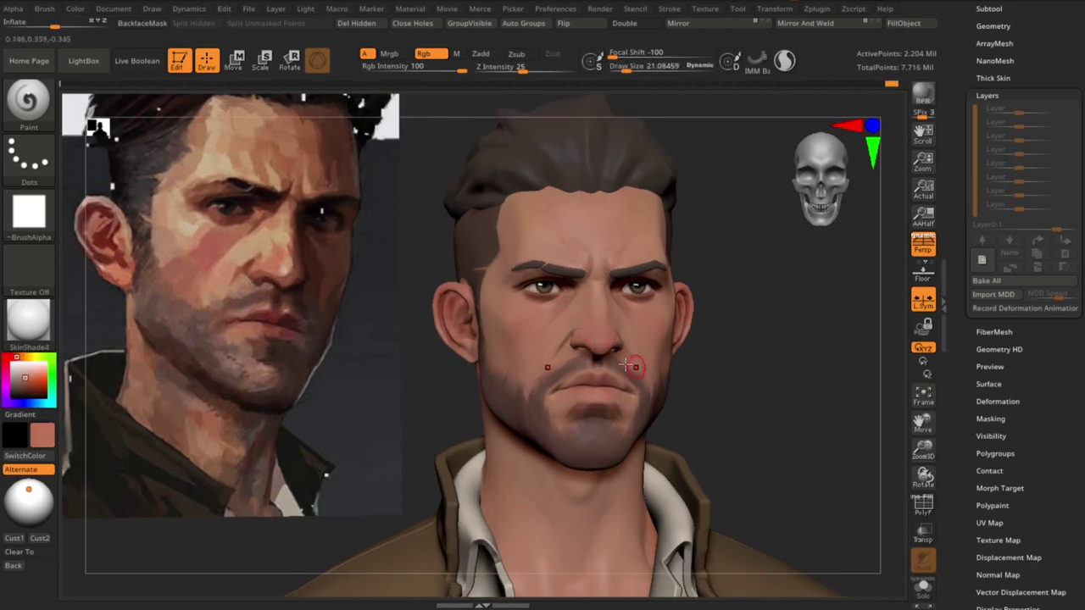
key(c)
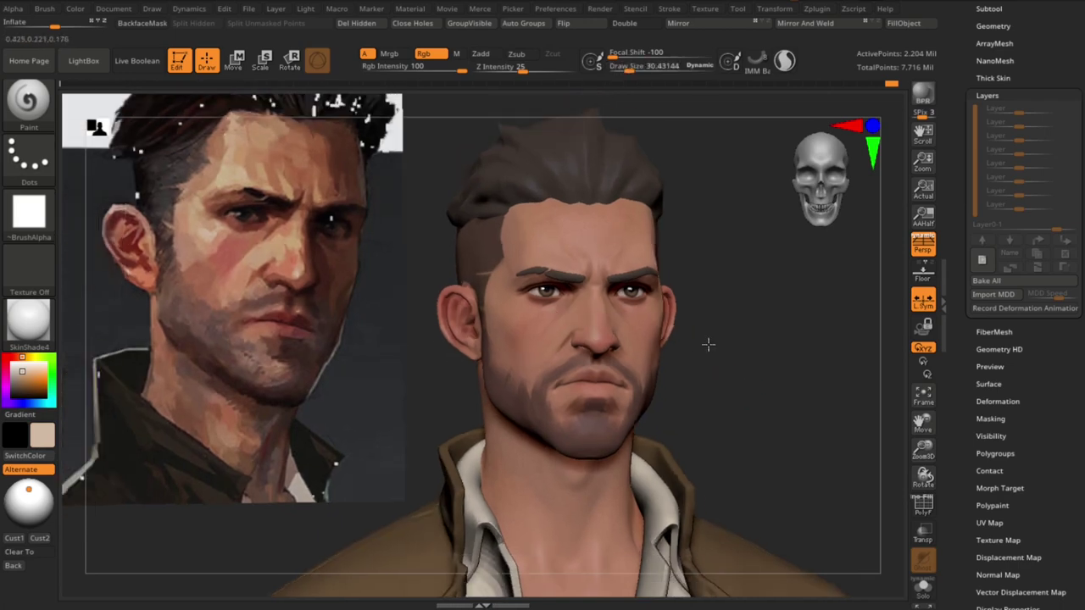
key(ctrl)
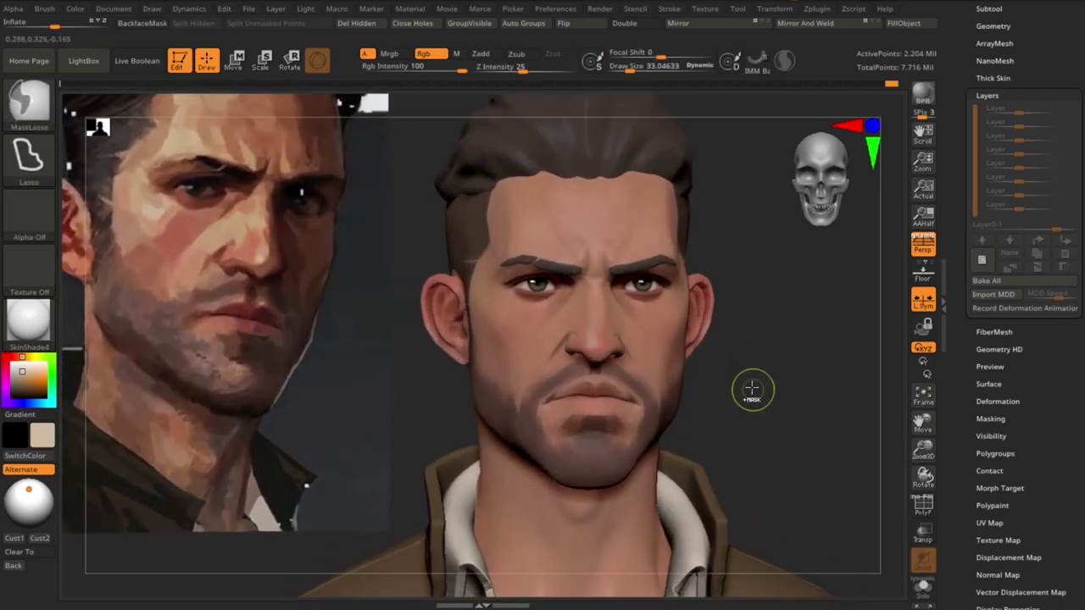
key(bracketleft)
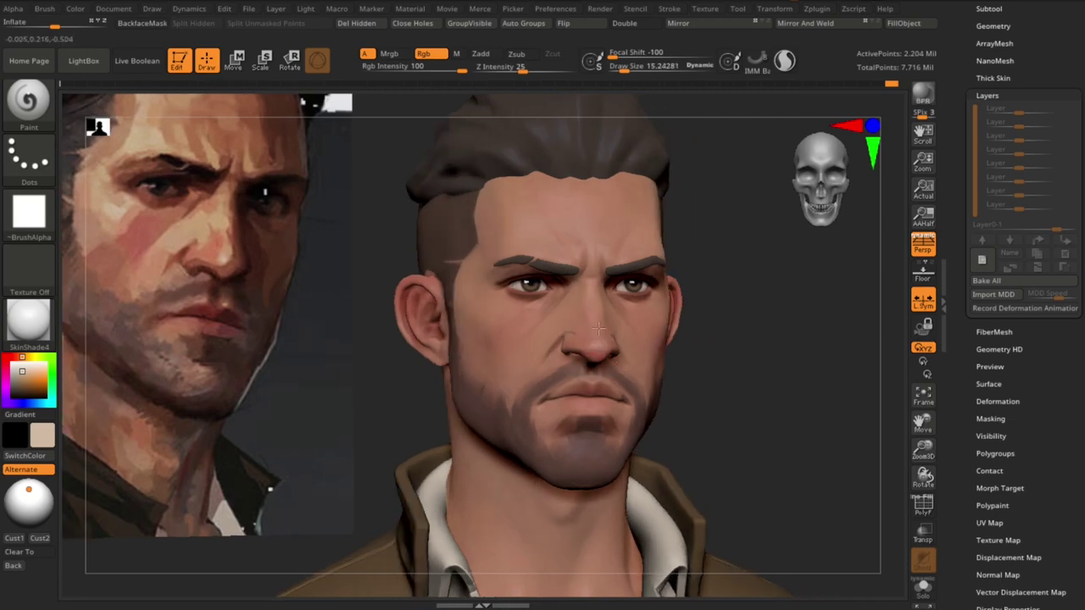
Reframe the head beside the enlarged reference and set the brush size to about 21
drag(582, 344, 729, 374)
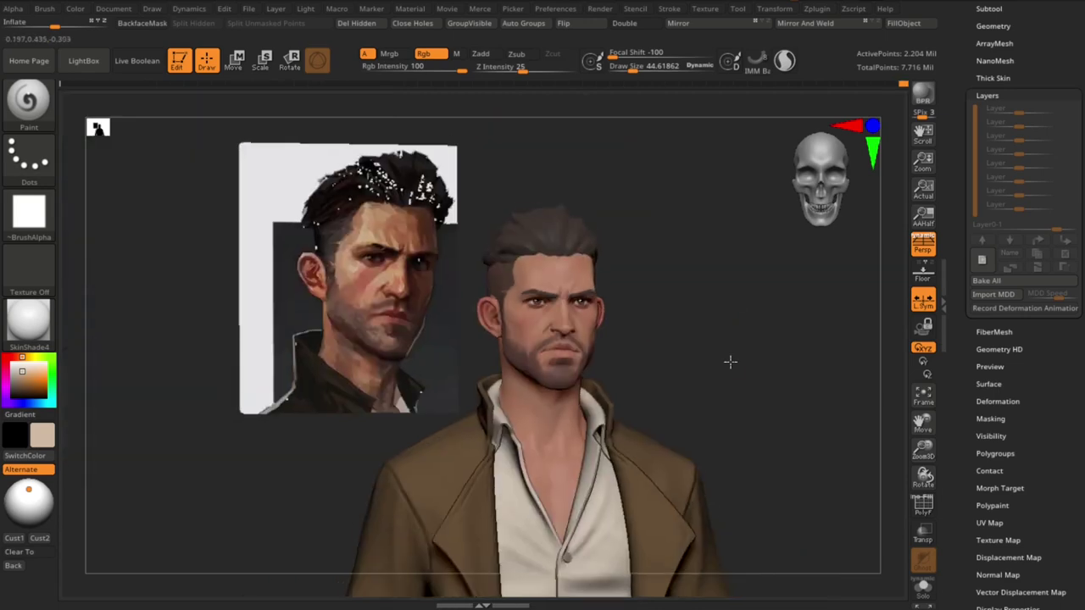
ctrl+right_drag(731, 362, 735, 324)
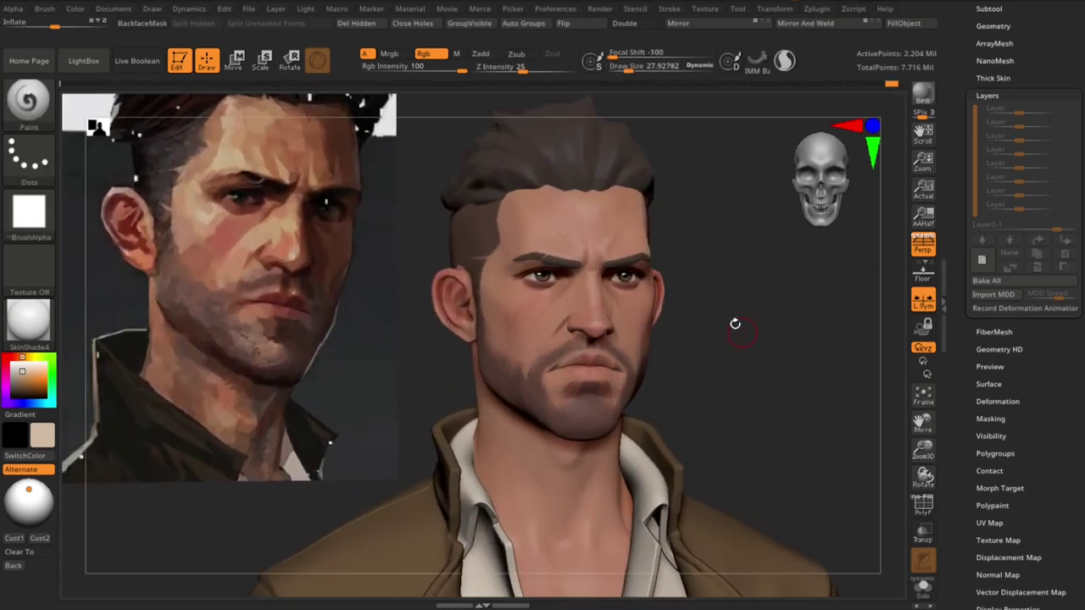
mouse_move(715, 328)
ctrl+right_down()
mouse_move(720, 268)
mouse_move(746, 393)
ctrl+right_up()
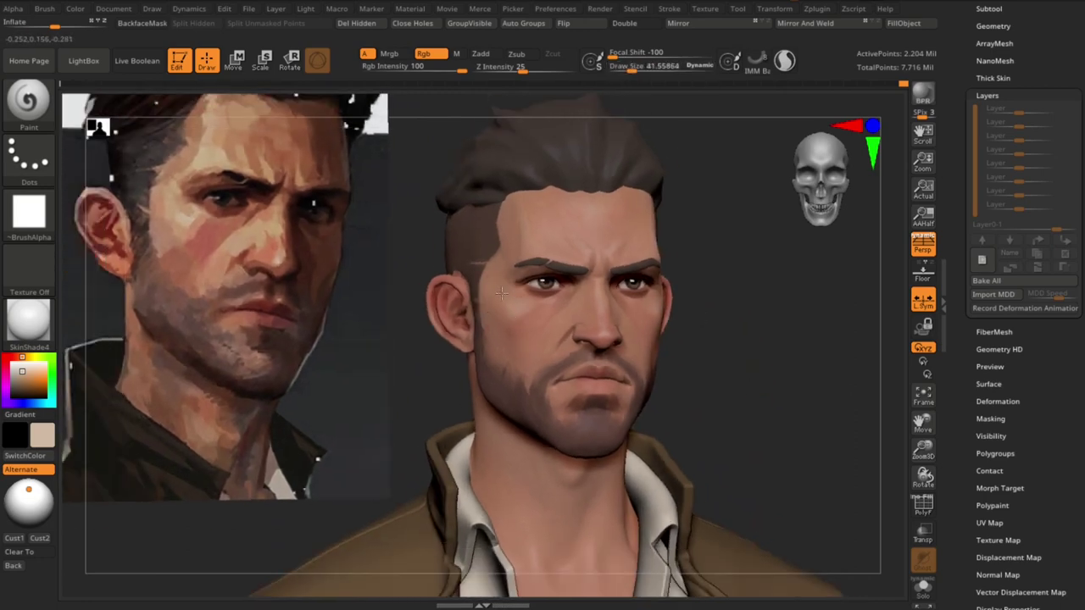
right_drag(502, 292, 707, 327)
right_drag(509, 310, 710, 251)
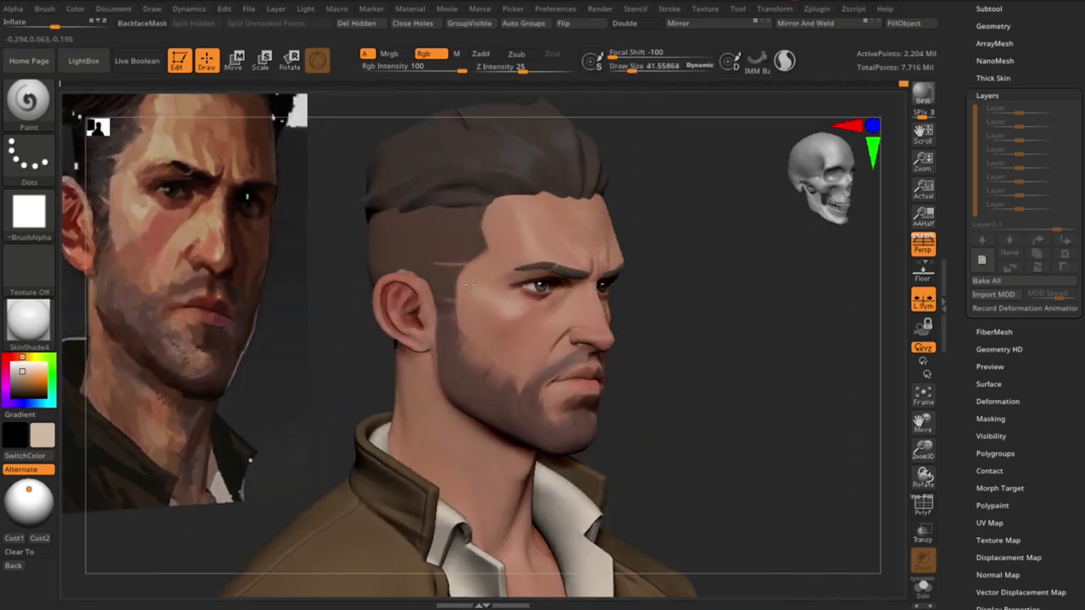
mouse_move(467, 280)
right_down()
mouse_move(719, 347)
mouse_move(523, 245)
right_up()
key(s)
click(581, 383)
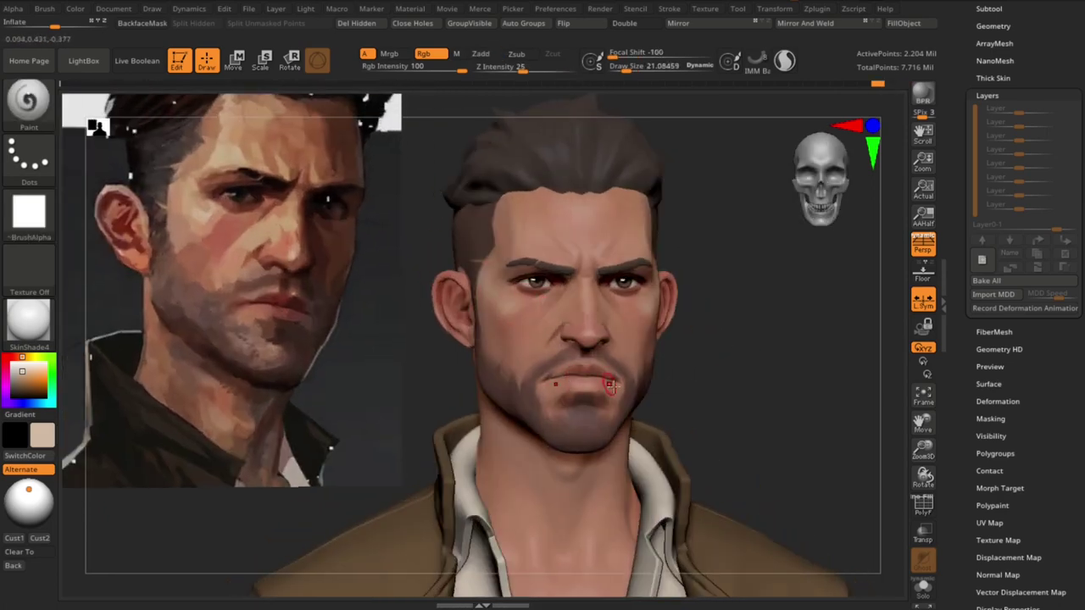
Return to a front view, enlarge the brush to about 58, and show the full upper body
mouse_move(767, 389)
right_down()
mouse_move(729, 334)
mouse_move(496, 322)
right_up()
key(s)
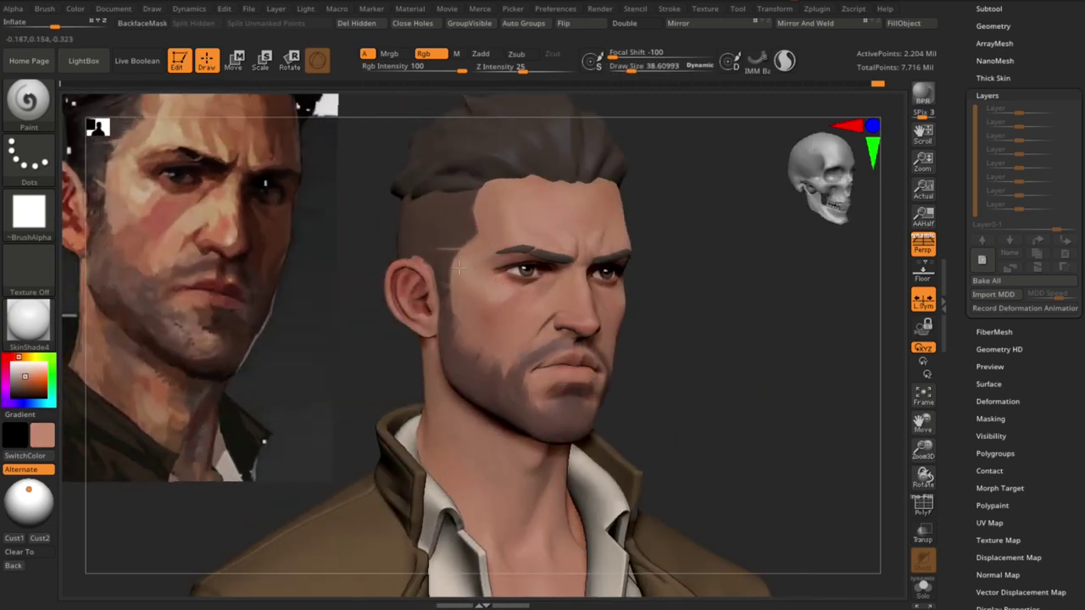
shift+right_drag(583, 243, 576, 341)
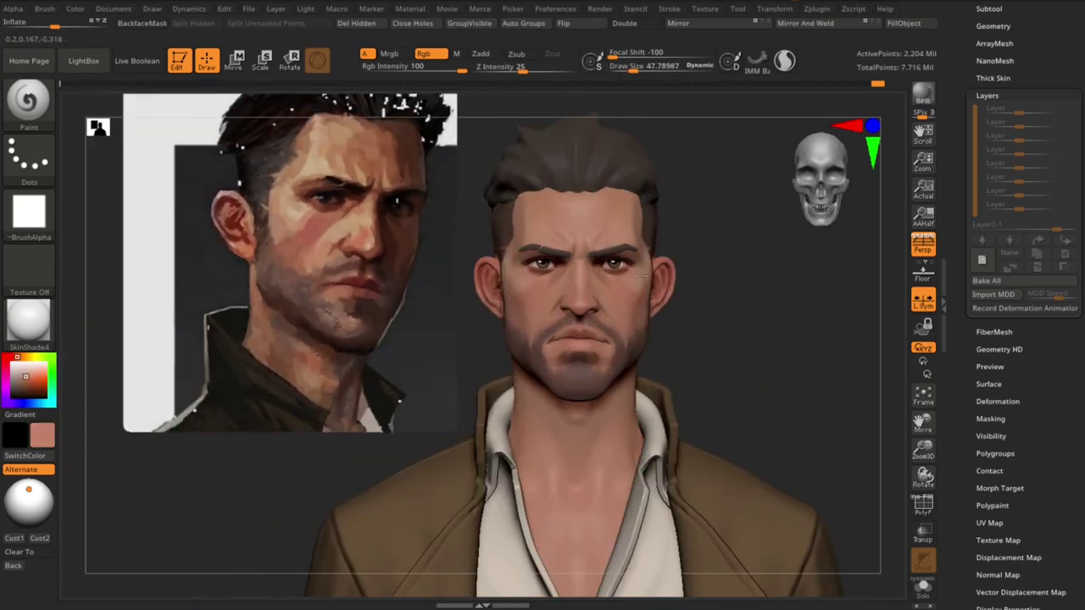
mouse_move(625, 292)
right_down()
mouse_move(565, 250)
mouse_move(583, 211)
right_up()
key(bracketright)
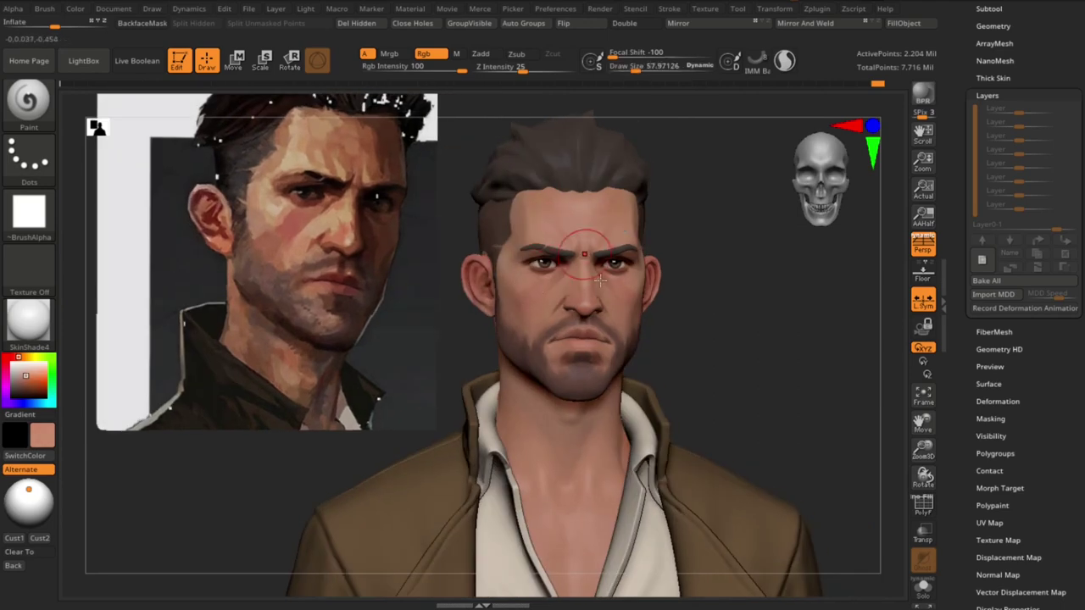
alt+right_drag(600, 280, 665, 279)
alt+right_drag(787, 330, 788, 209)
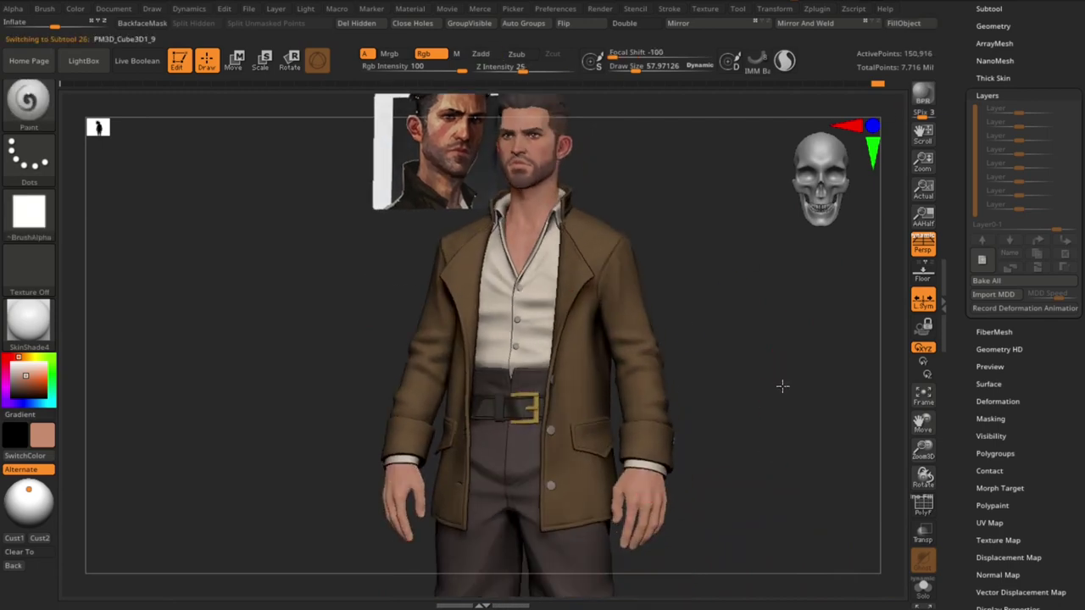
Make the head subtool active again, sample the reddish reference skin tone, and set the brush to about 51
key(f)
mouse_move(757, 540)
alt+right_down()
mouse_move(702, 368)
mouse_move(661, 325)
mouse_move(650, 266)
mouse_move(678, 340)
mouse_move(687, 325)
mouse_move(384, 263)
alt+right_up()
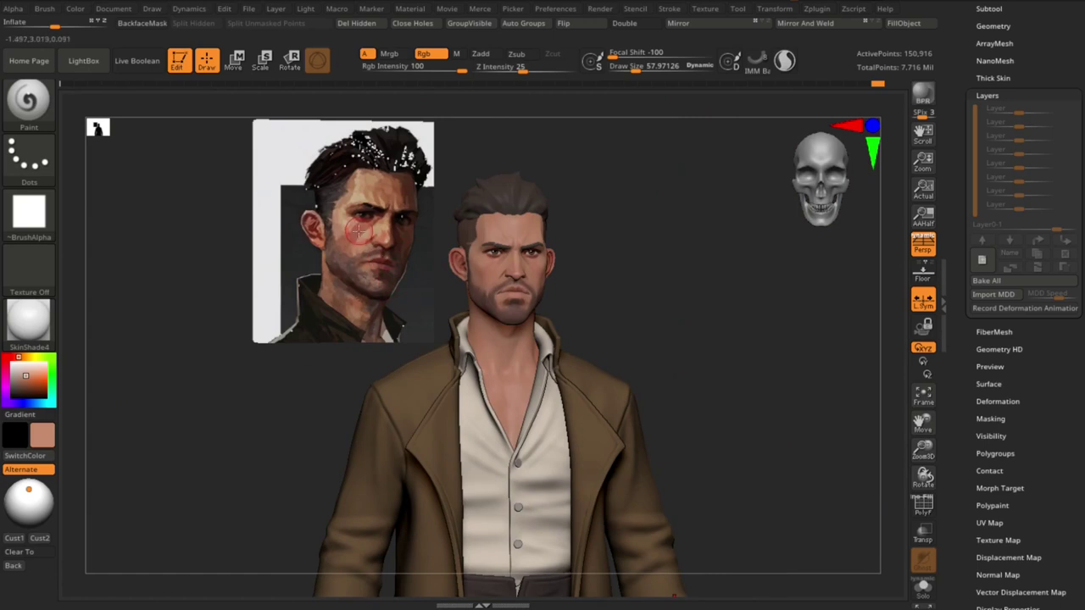
key(c)
key(s)
drag(494, 263, 507, 263)
alt+click(492, 277)
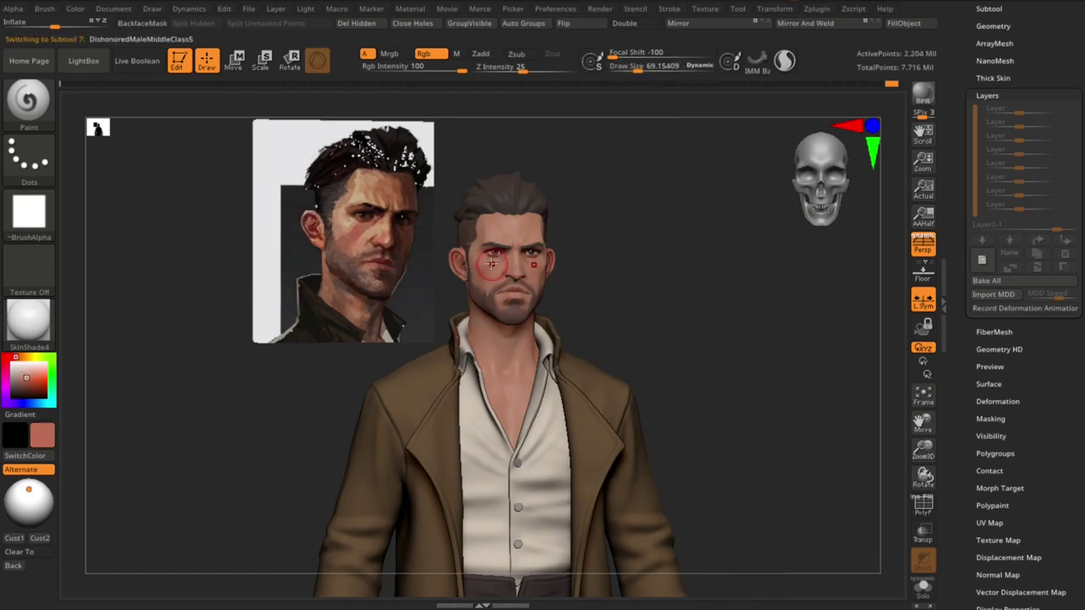
key(s)
drag(500, 264, 513, 272)
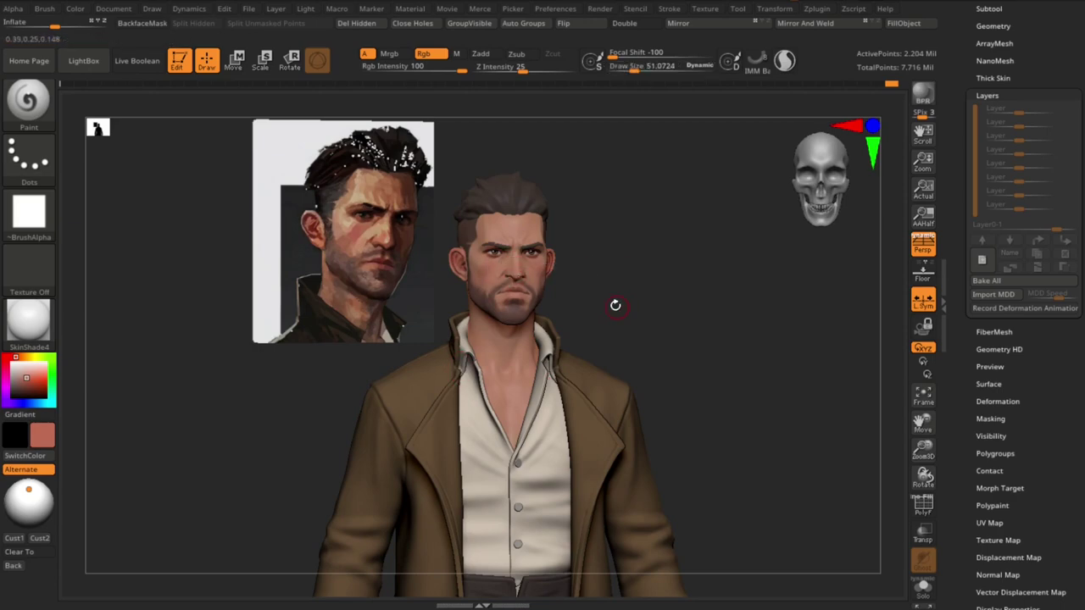
Orbit from the side profile back to the front and zoom in on the eyes and brows
mouse_move(616, 318)
mouse_down()
mouse_move(644, 296)
mouse_move(647, 317)
mouse_move(618, 339)
mouse_move(457, 326)
mouse_up()
mouse_move(459, 365)
mouse_down()
mouse_move(450, 351)
mouse_move(588, 274)
mouse_move(441, 349)
mouse_move(560, 313)
mouse_move(446, 338)
mouse_move(509, 282)
mouse_up()
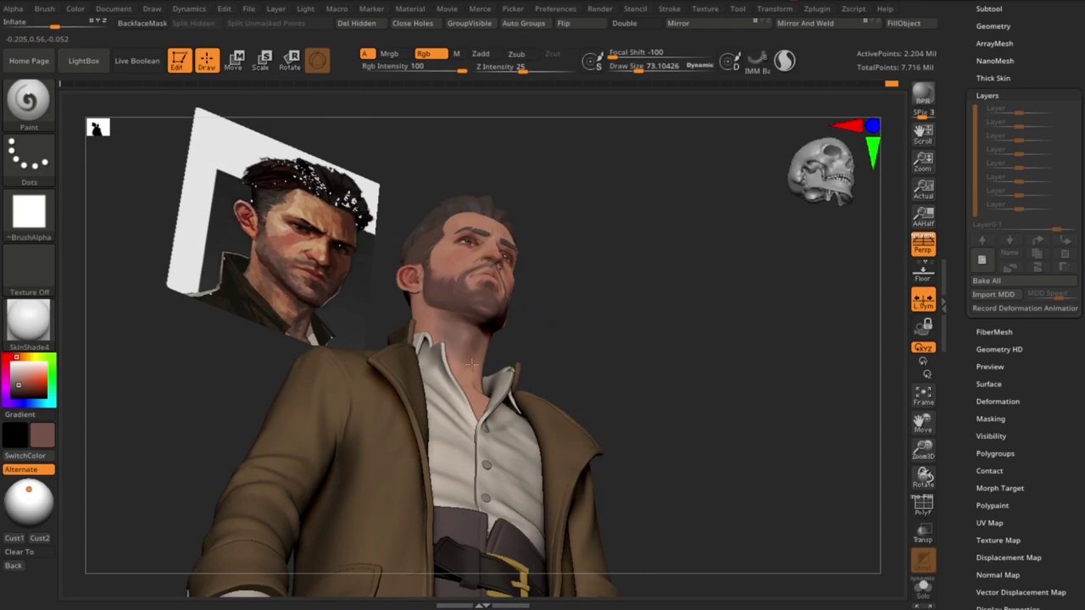
mouse_move(470, 365)
mouse_down()
mouse_move(559, 305)
mouse_move(556, 295)
mouse_up()
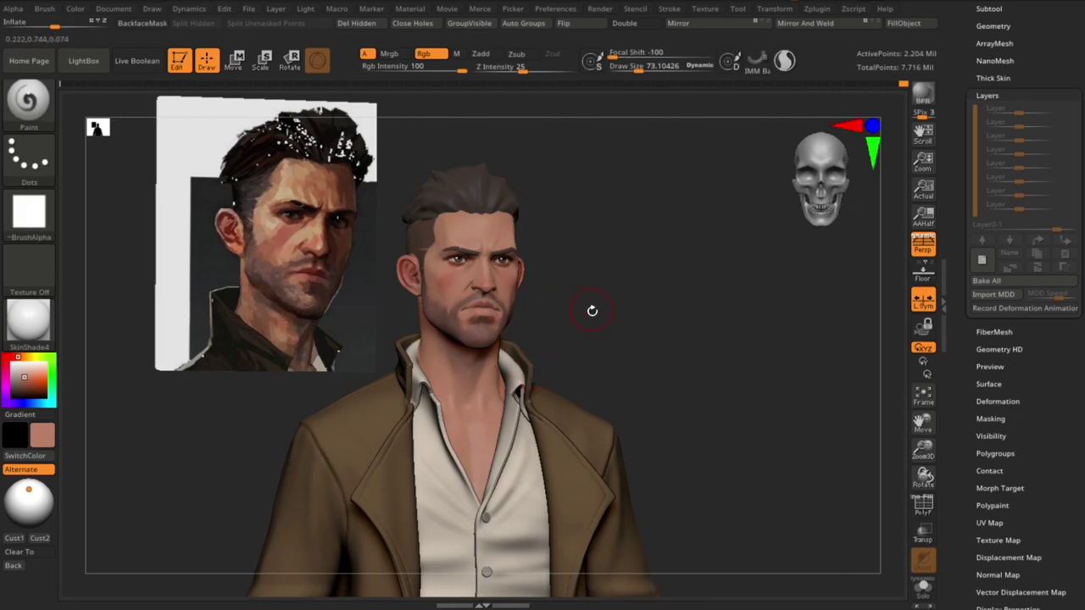
scroll(593, 312, down, 2)
scroll(597, 311, down, 2)
scroll(595, 312, up, 3)
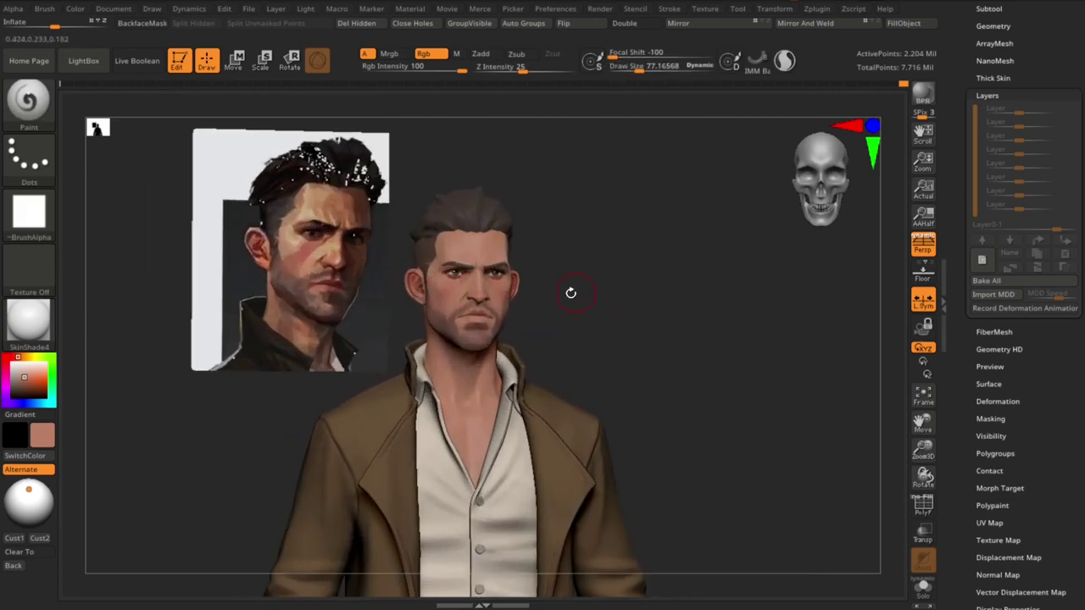
drag(571, 292, 433, 289)
scroll(581, 305, down, 2)
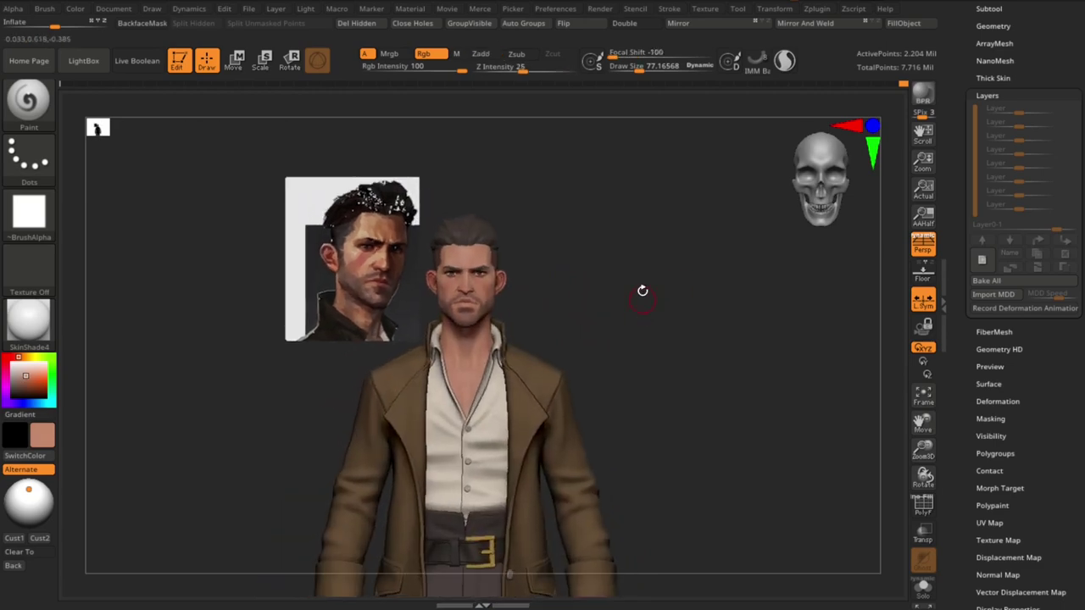
scroll(641, 290, down, 1)
scroll(635, 317, up, 4)
drag(569, 305, 580, 303)
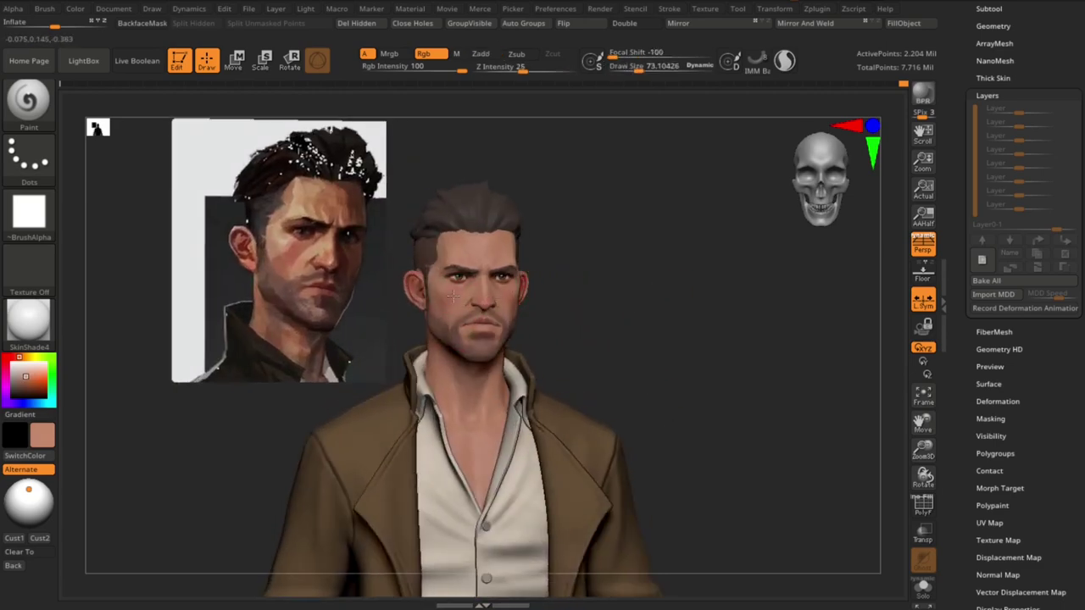
scroll(588, 232, down, 2)
scroll(615, 307, up, 2)
scroll(616, 308, up, 1)
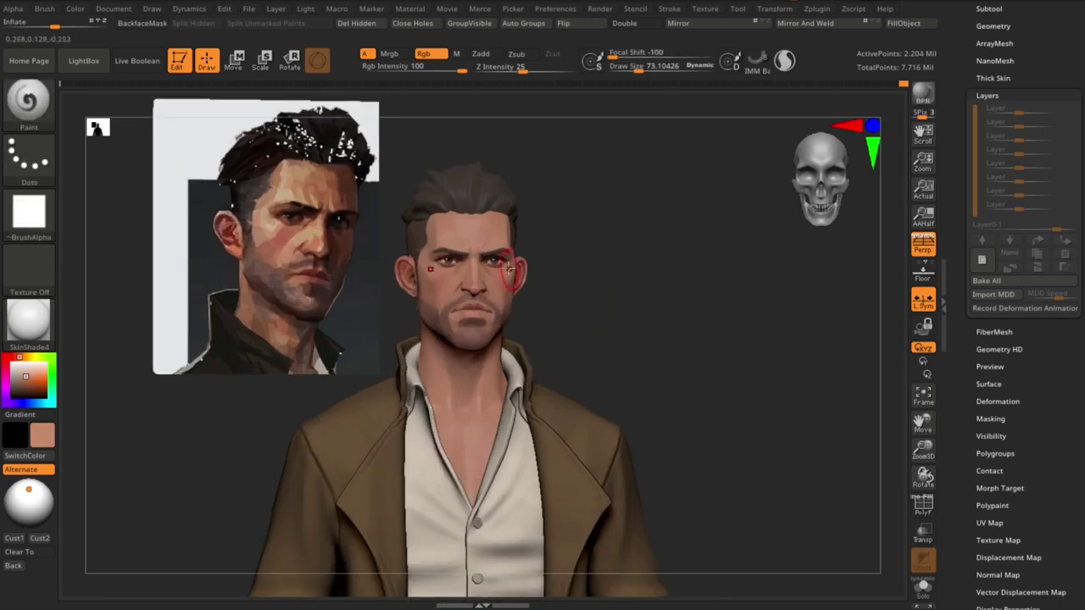
drag(551, 284, 524, 278)
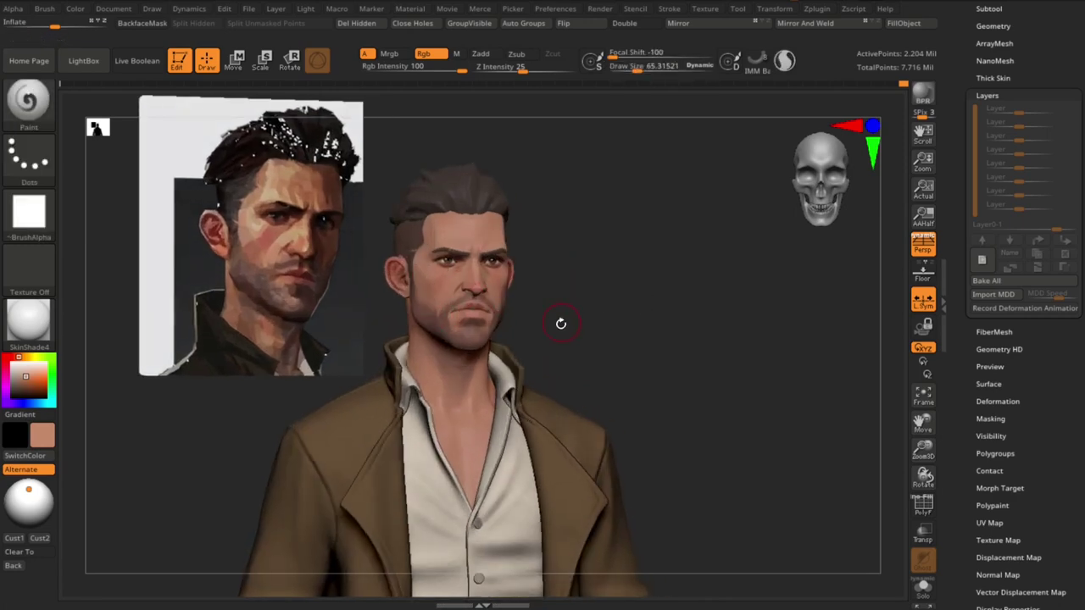
scroll(593, 356, up, 3)
scroll(630, 277, down, 2)
Reduce the brush to about 38.6 then 25.5, and snap to a front view of the full body
key(s)
click(465, 258)
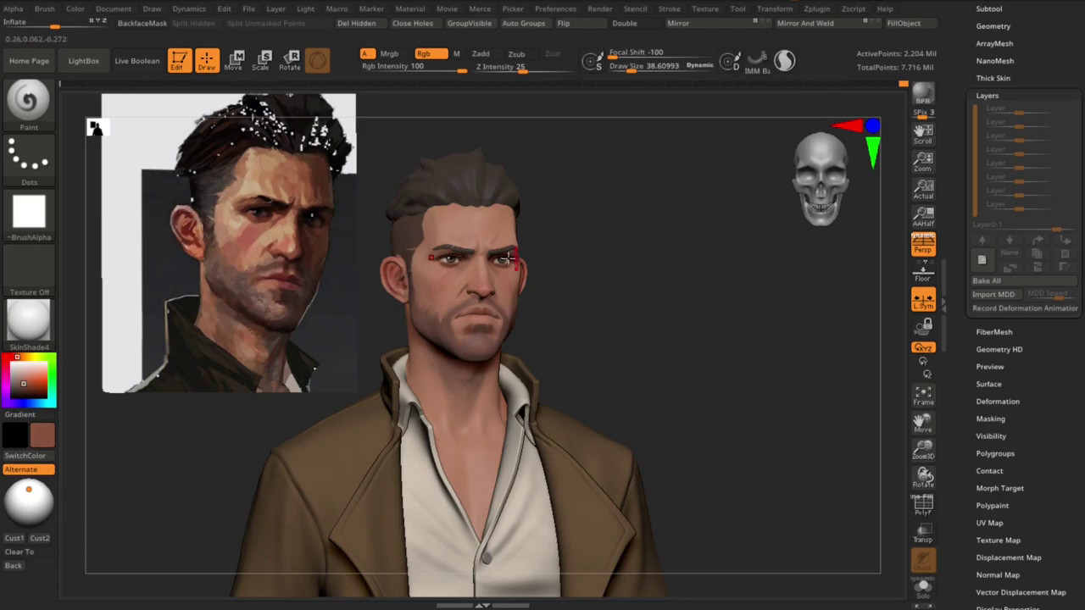
scroll(538, 297, up, 1)
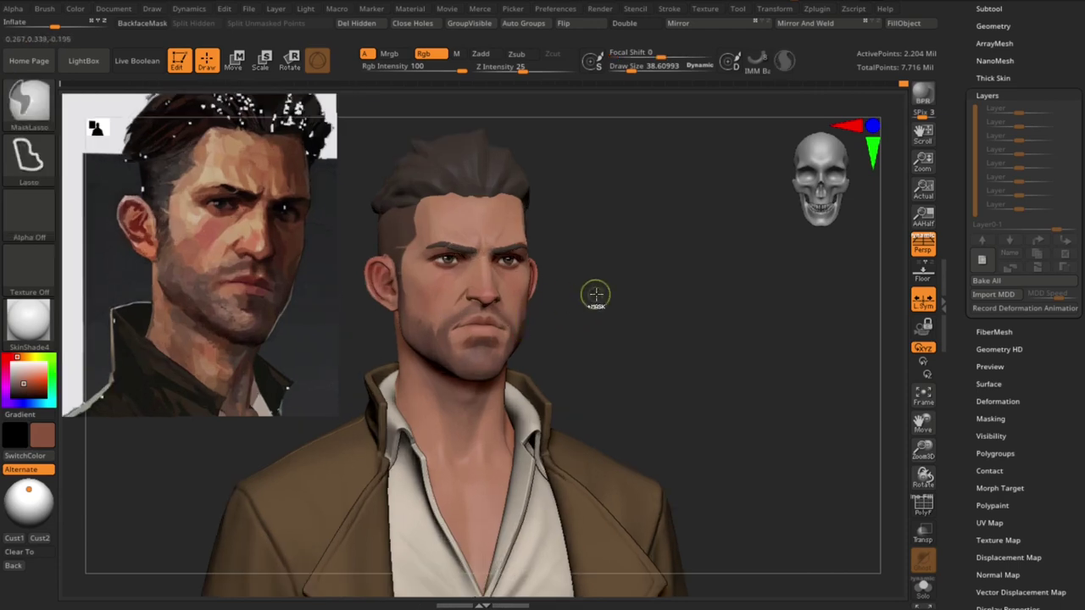
scroll(474, 254, up, 1)
key(bracketleft)
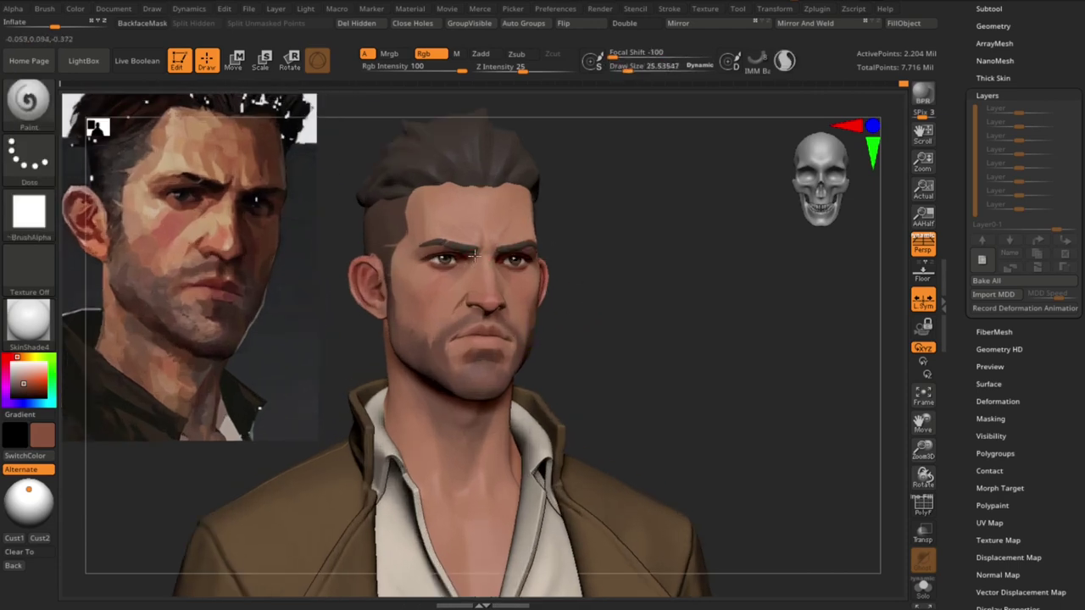
mouse_move(468, 261)
right_down()
mouse_move(586, 243)
mouse_move(466, 247)
right_up()
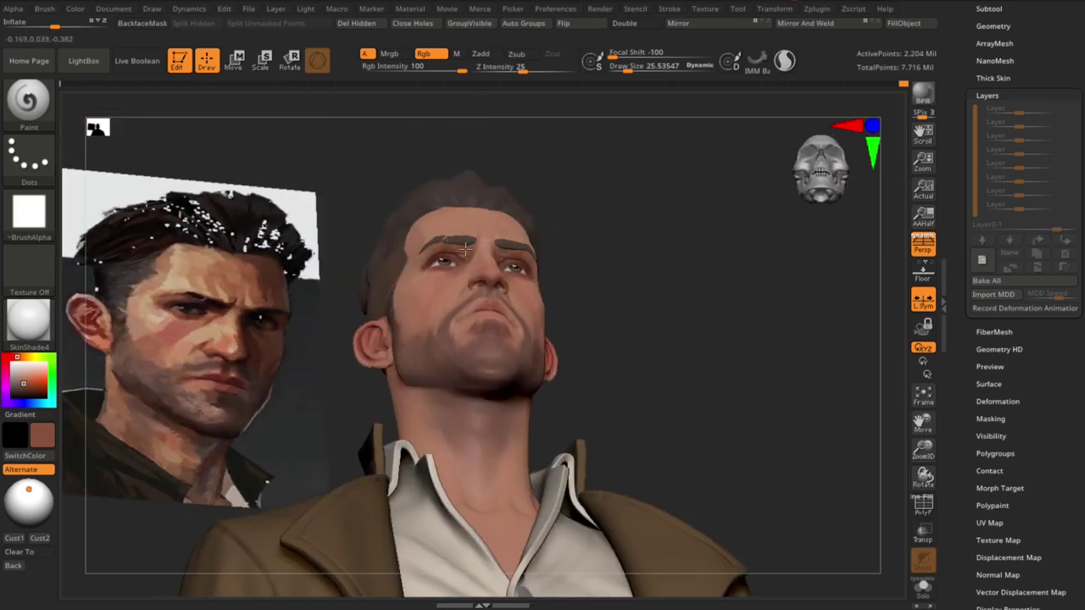
mouse_move(596, 237)
right_down()
mouse_move(602, 319)
mouse_move(721, 317)
mouse_move(753, 376)
mouse_move(729, 386)
right_up()
mouse_move(408, 240)
shift+right_down()
mouse_move(647, 211)
mouse_move(695, 342)
shift+right_up()
Adjust the material's specular, settling at about 0.106
click(3, 291)
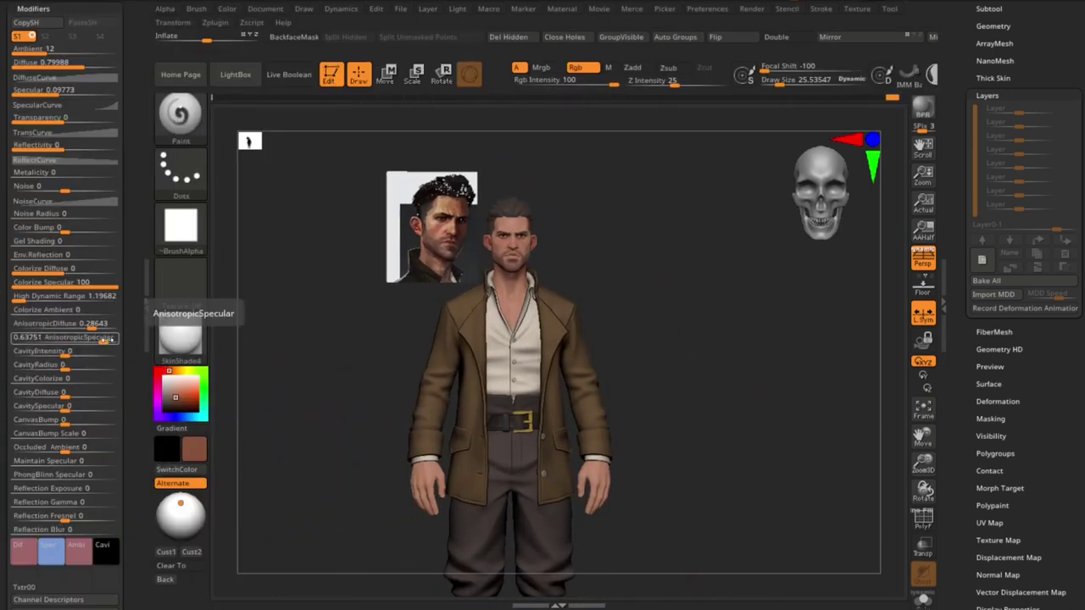
alt+right_drag(480, 276, 716, 327)
drag(46, 89, 66, 92)
mouse_move(695, 441)
alt+right_down()
mouse_move(742, 376)
mouse_move(622, 288)
alt+right_up()
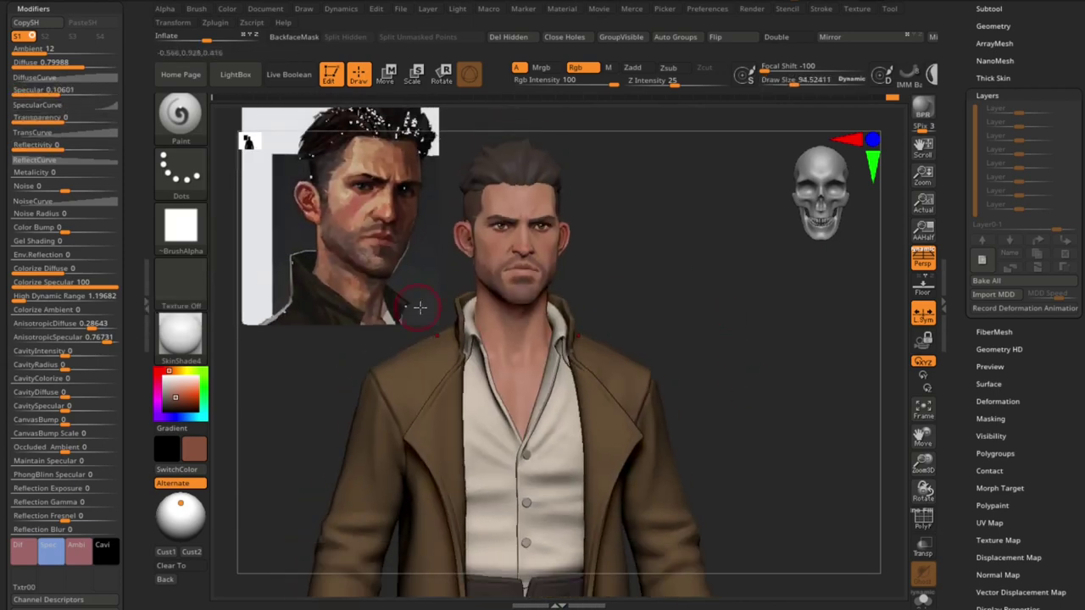
Shrink the brush to about 77 and sample a lighter pink skin colour
key(bracketleft)
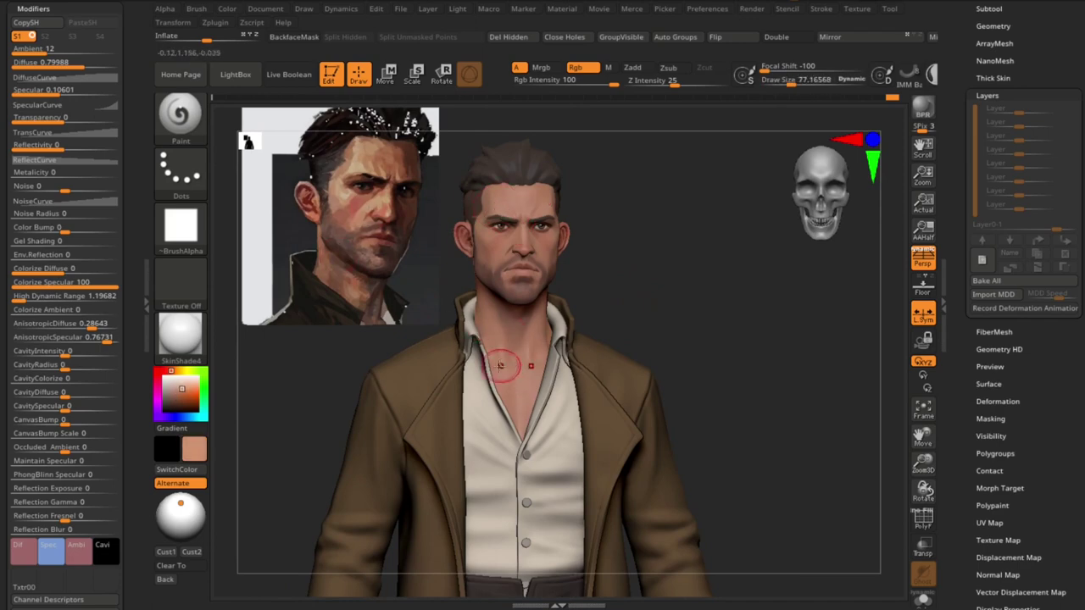
mouse_move(478, 299)
alt+right_down()
mouse_move(692, 347)
mouse_move(649, 314)
alt+right_up()
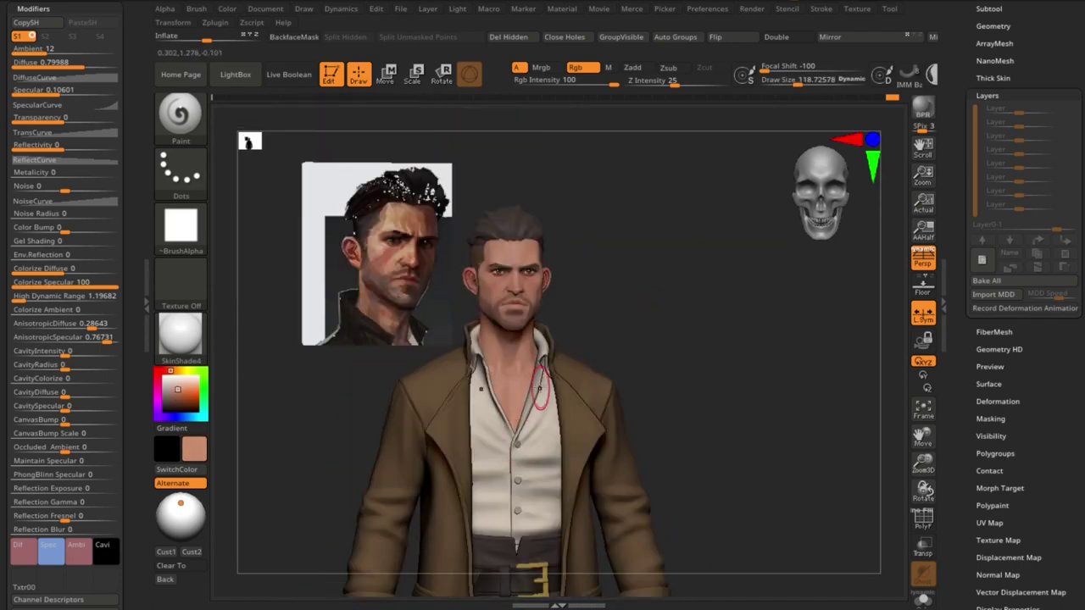
key(c)
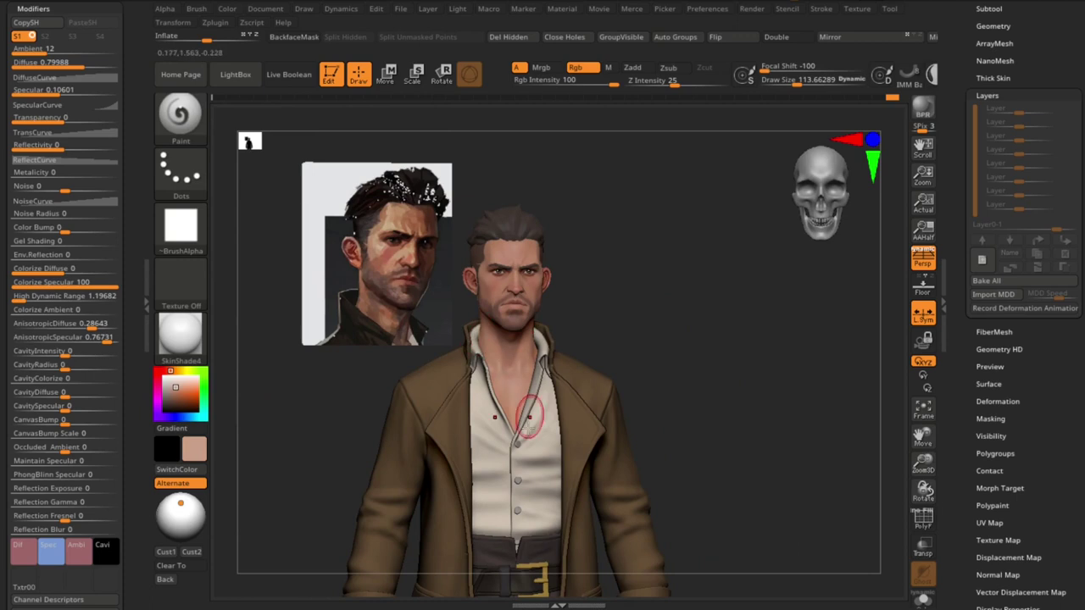
Sample the dark brown hair colour and paint a straighter nape hairline, brush about 42
right_drag(653, 347, 757, 357)
key(c)
drag(589, 356, 497, 352)
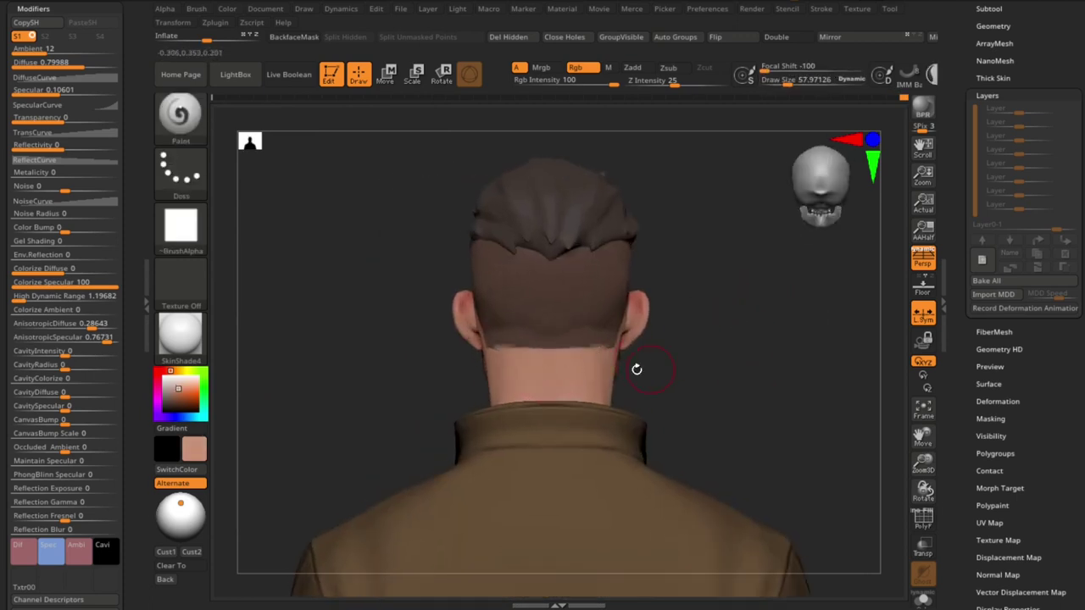
key(s)
drag(581, 343, 571, 337)
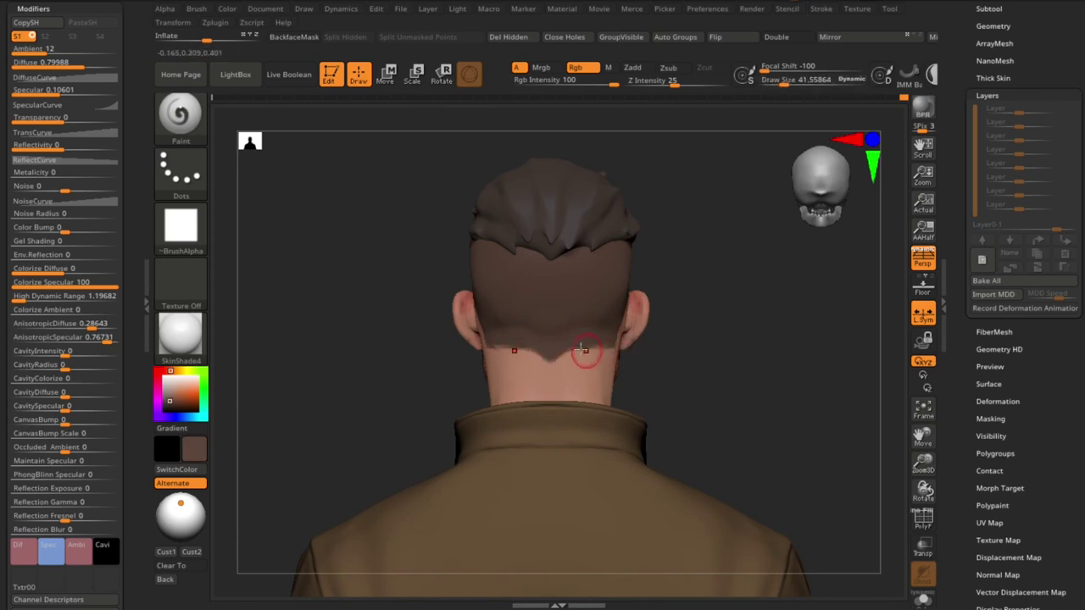
right_drag(584, 349, 545, 367)
right_drag(659, 377, 520, 342)
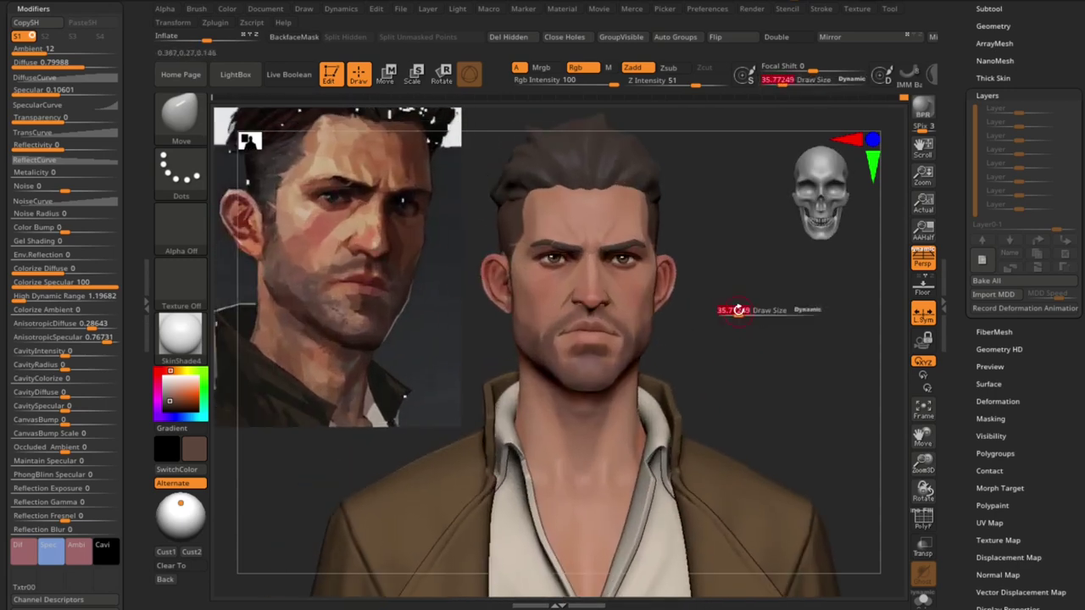
Sample the reference's red lip colour and switch from Move to the Paint brush (BPA)
key(c)
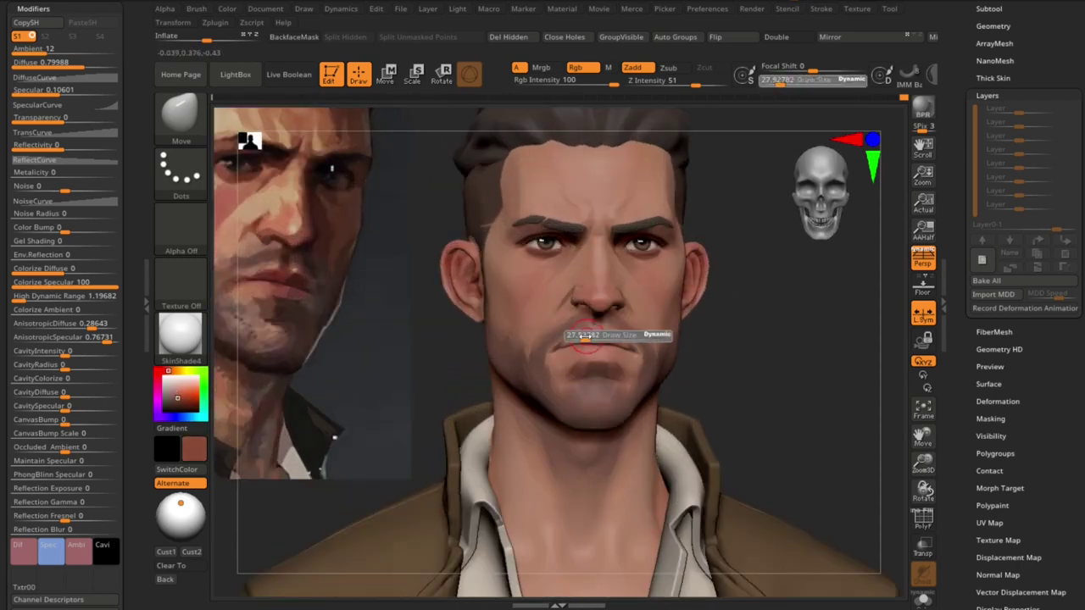
key(b)
key(p)
key(a)
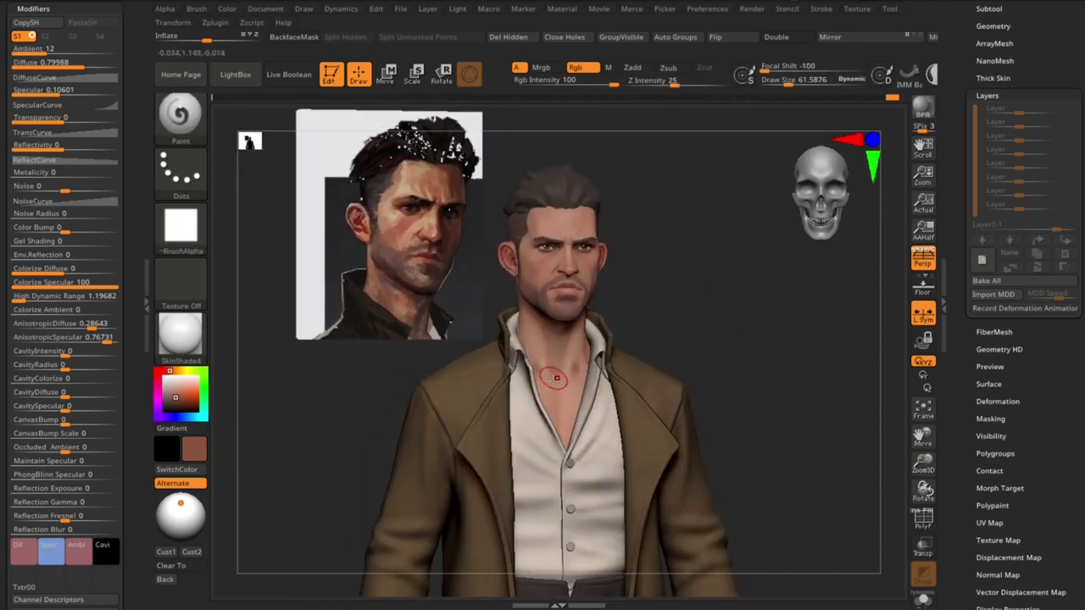
Sample lighter skin tones for the face and neck, resizing the brush between about 65 and 90
key(bracketright)
key(c)
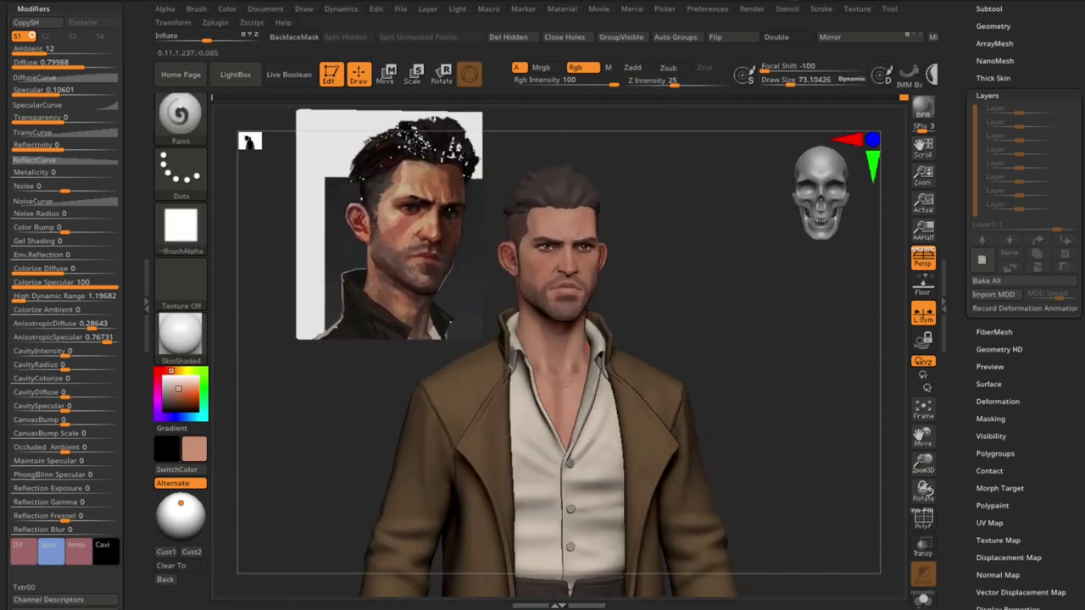
key(bracketleft)
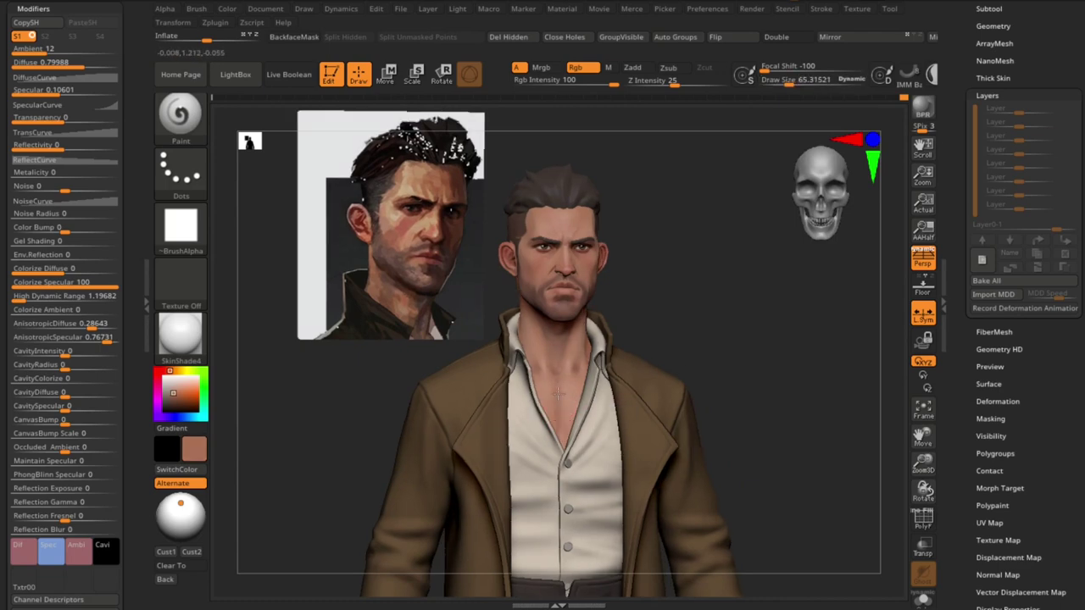
key(c)
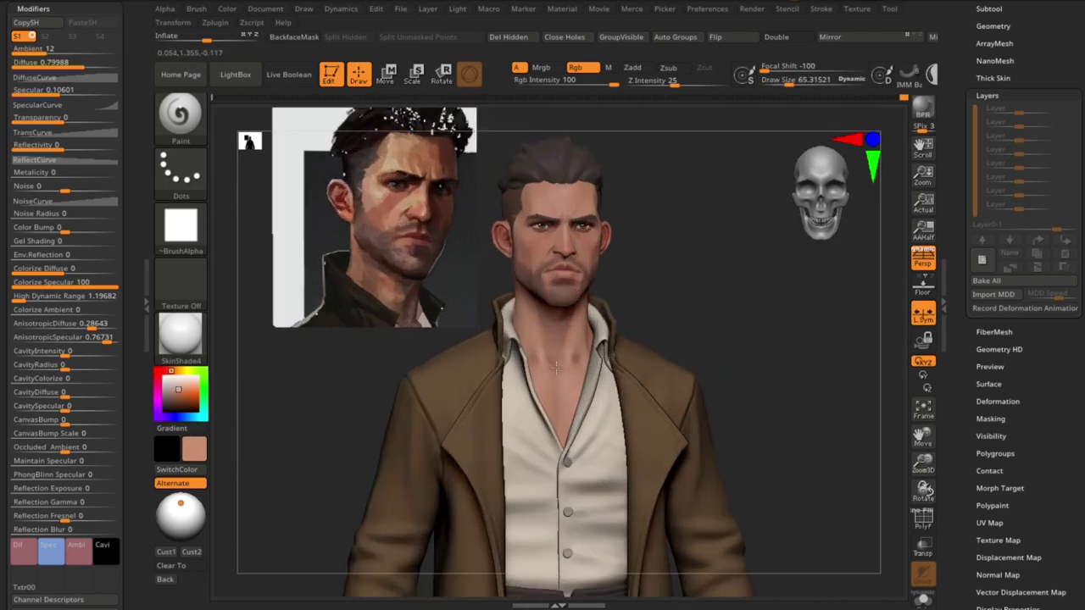
key(s)
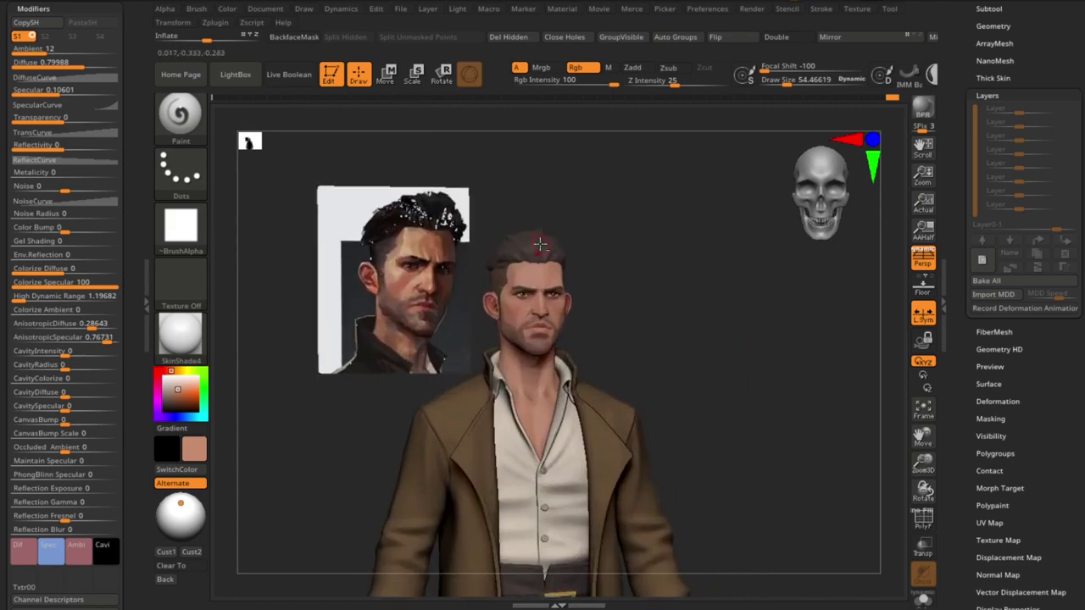
Apply the SkinShade4 material to the Extract5 piece with the M channel only
click(181, 334)
click(315, 467)
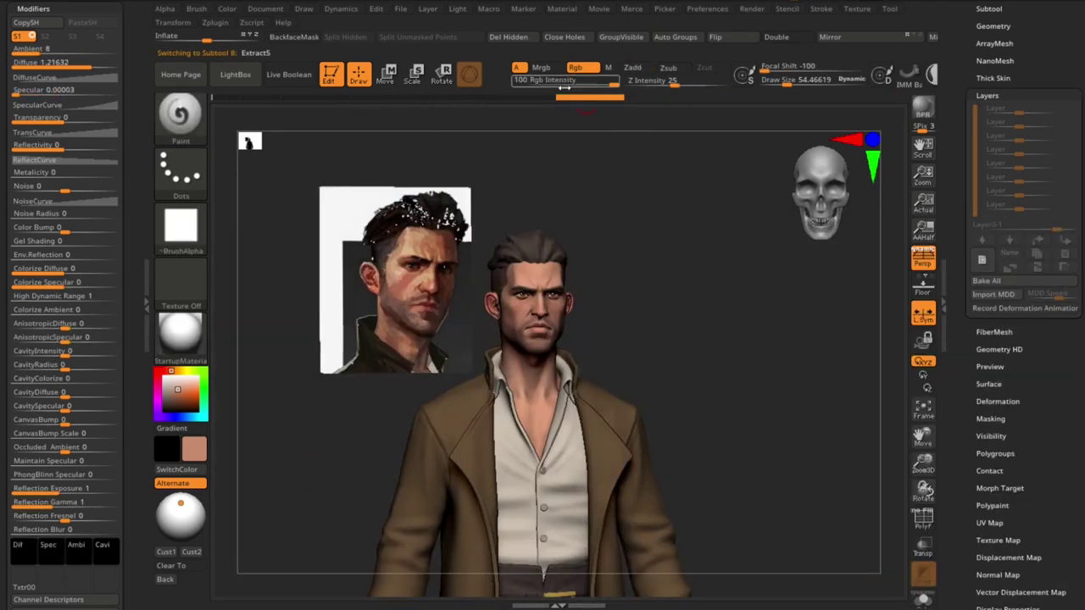
click(610, 71)
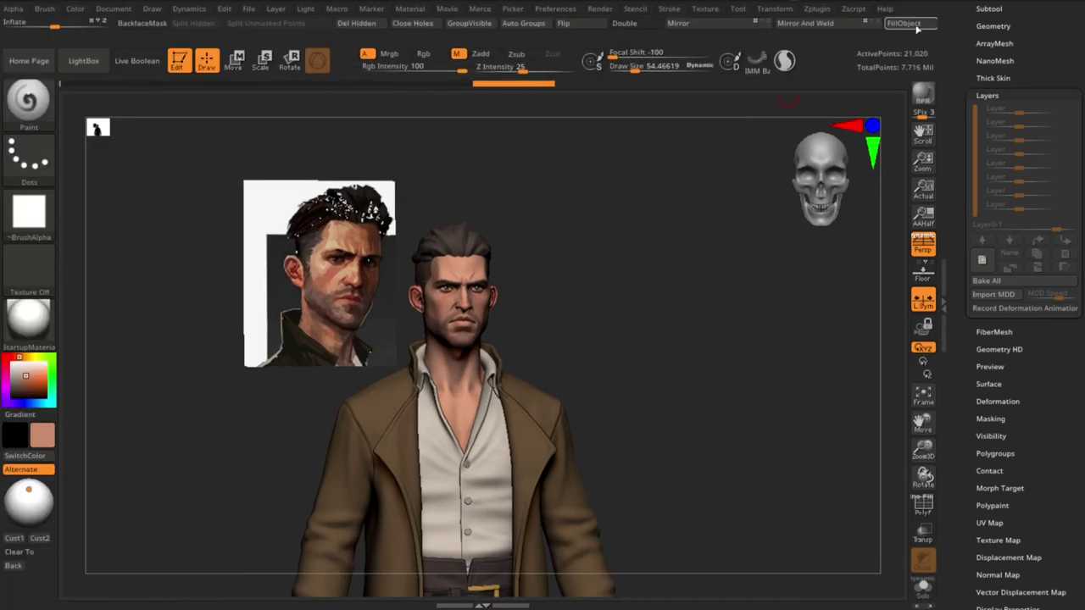
click(38, 325)
click(707, 484)
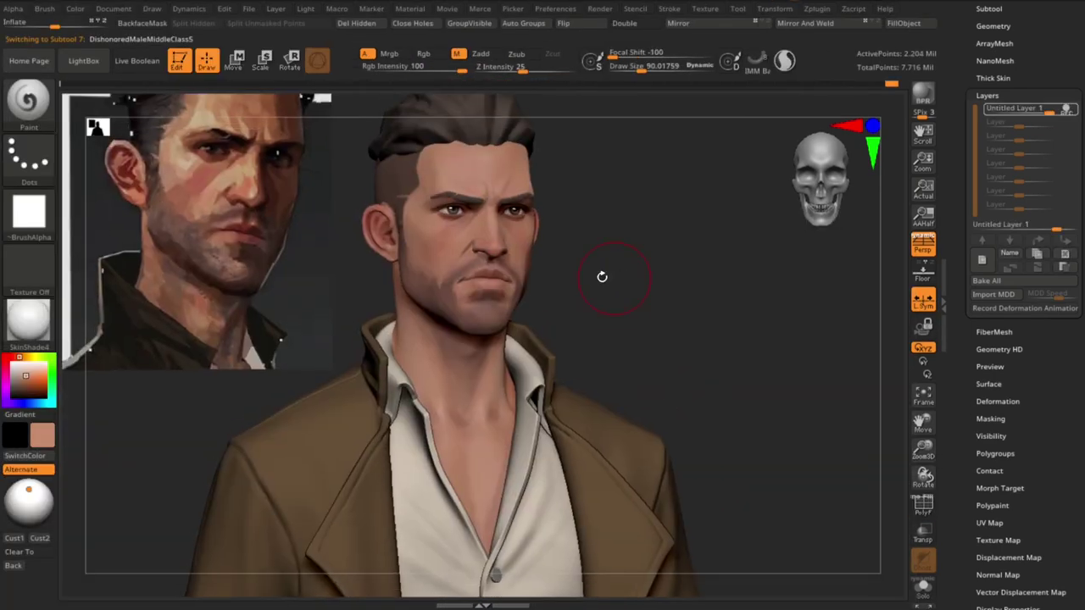
Paint red tones around both eyes with symmetry, shrinking the brush for finer detail
key(s)
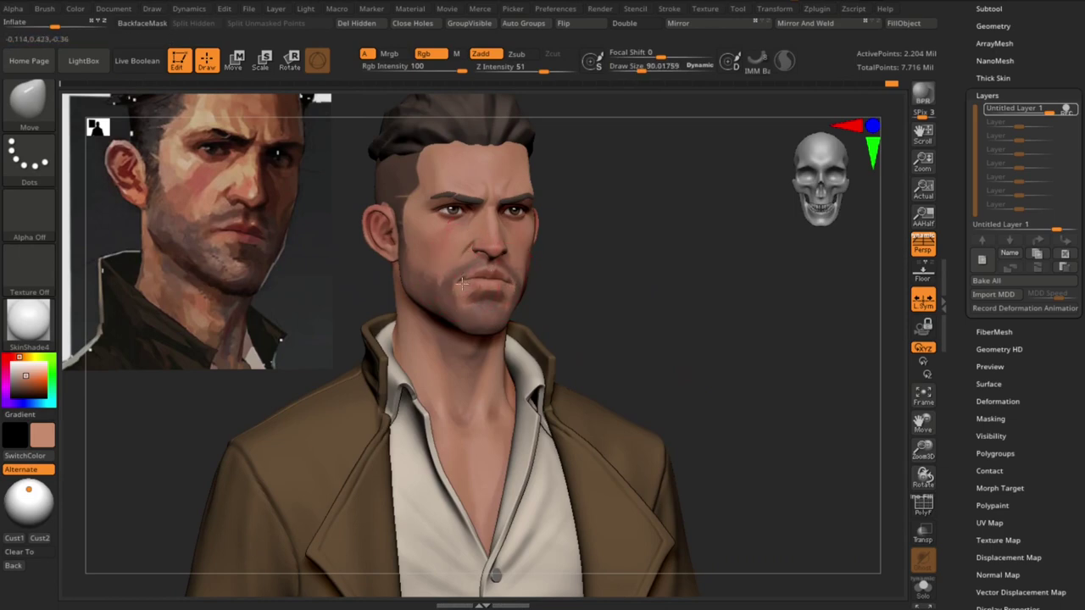
mouse_move(572, 279)
mouse_down()
mouse_move(559, 293)
mouse_move(538, 278)
mouse_move(569, 283)
mouse_up()
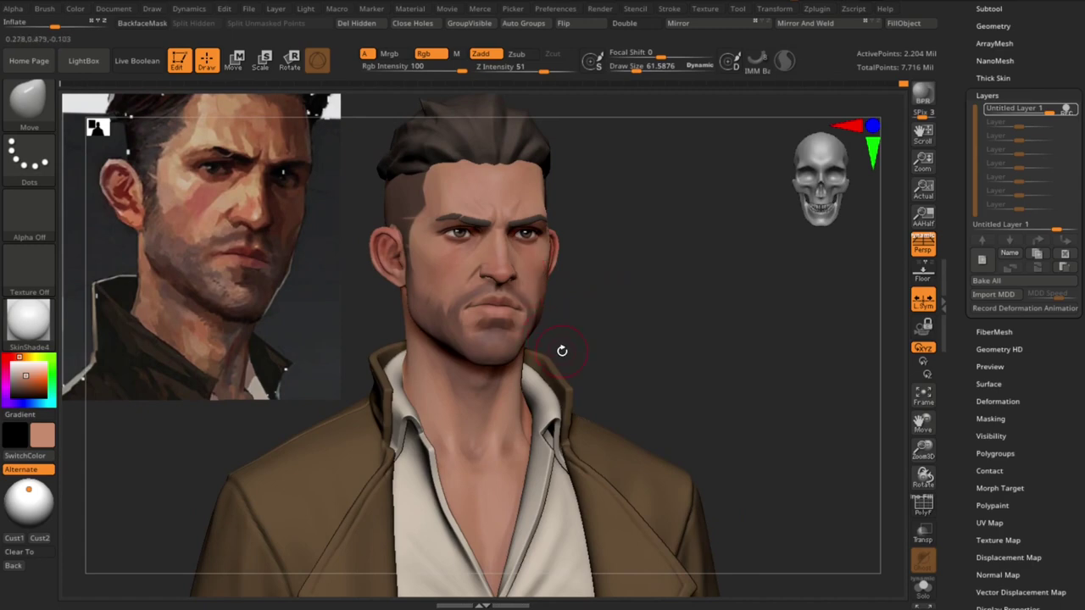
mouse_move(562, 350)
mouse_down()
mouse_move(656, 317)
mouse_move(483, 303)
mouse_up()
drag(719, 302, 692, 307)
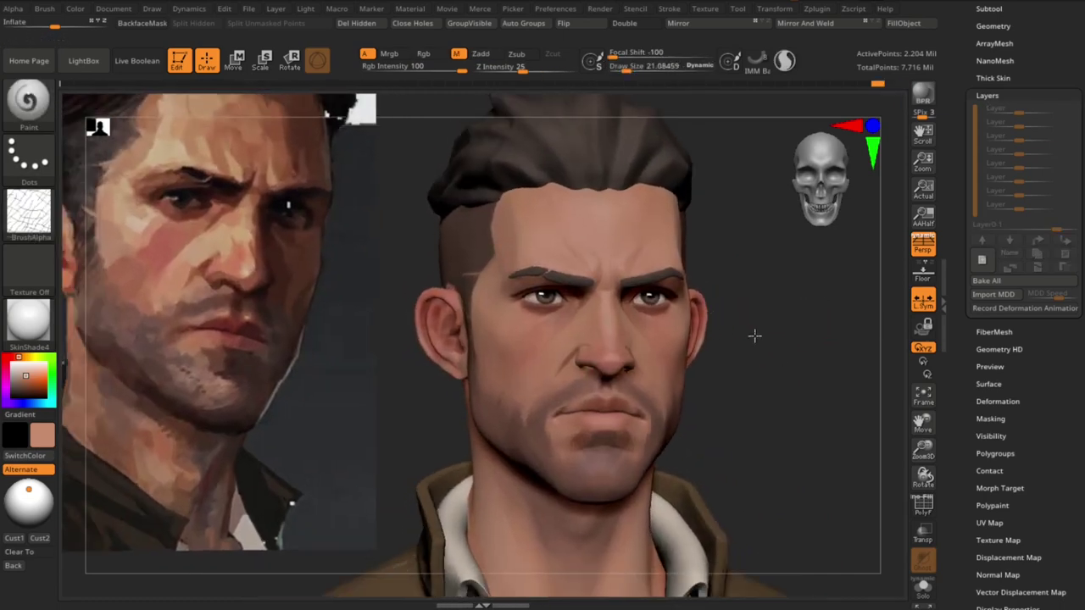
click(565, 308)
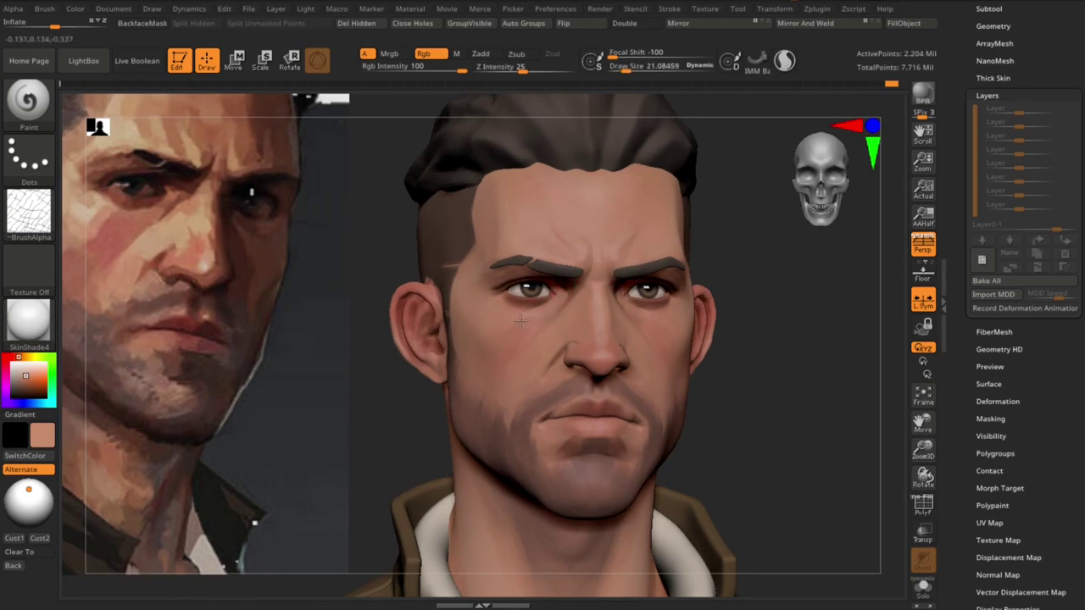
key([)
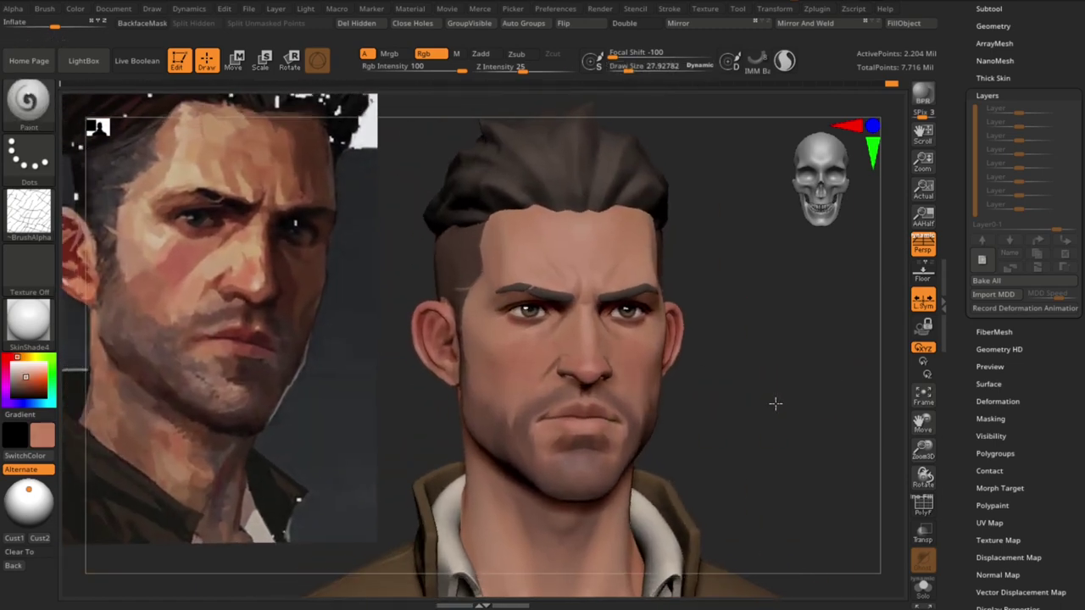
key(s)
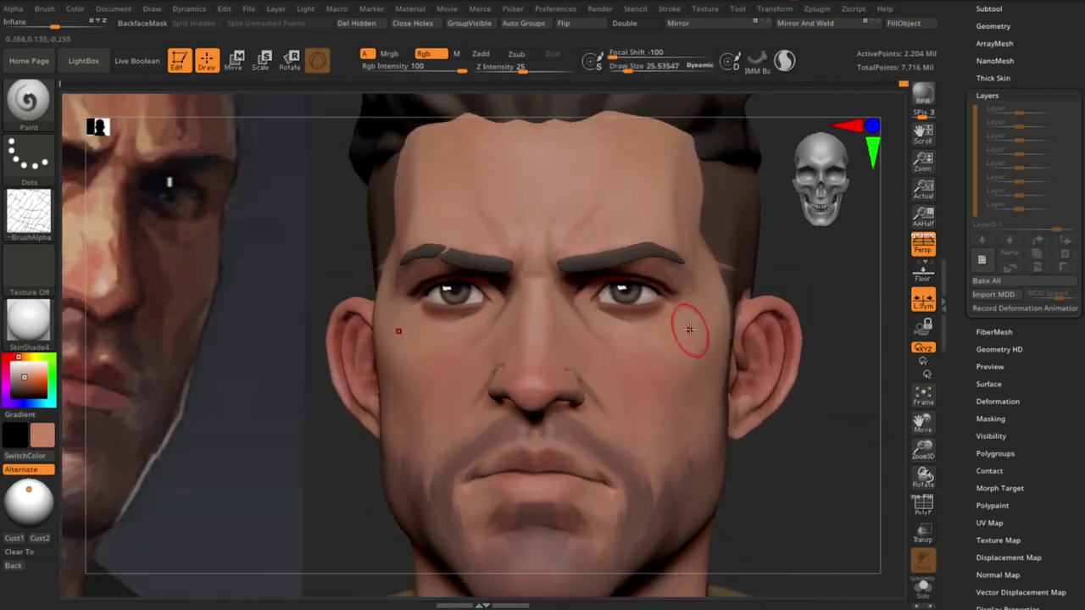
key(s)
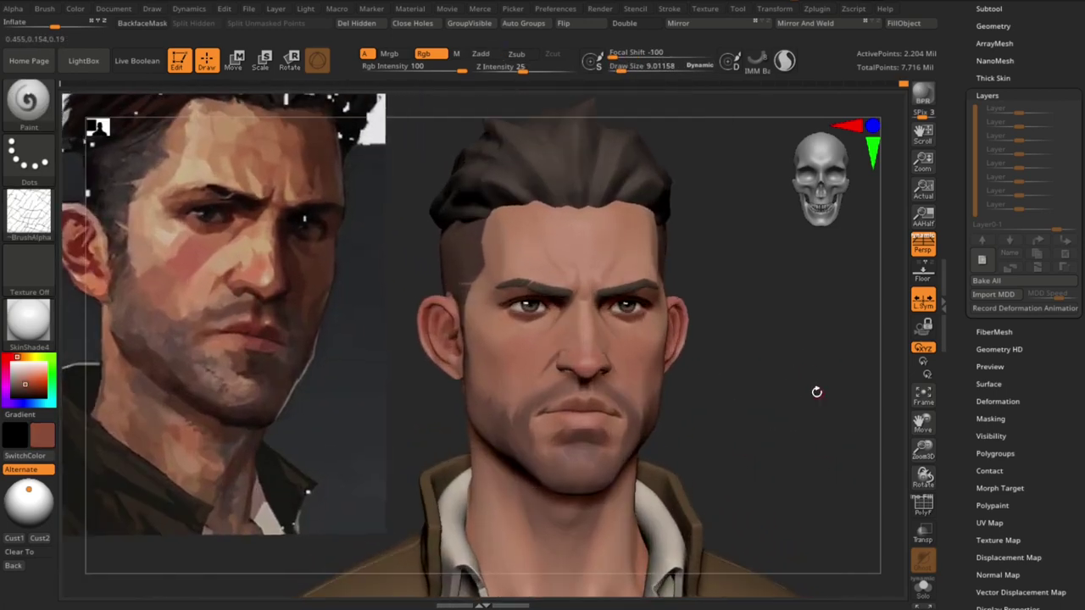
Bake all layers into Extract0, then paint sampled brown and forehead skin tones over the brow ends
alt+click(546, 290)
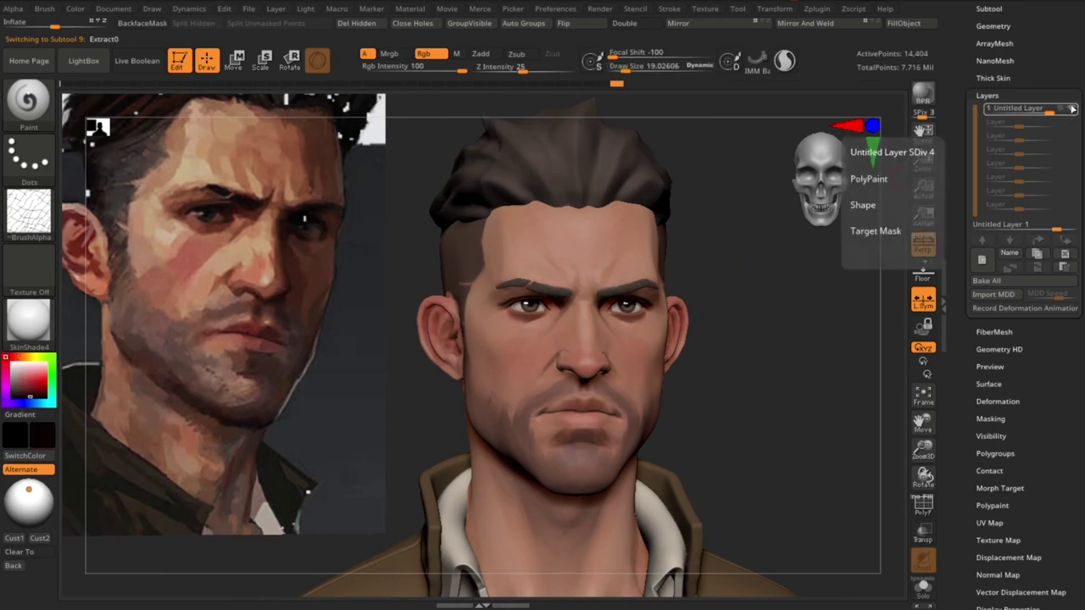
click(864, 201)
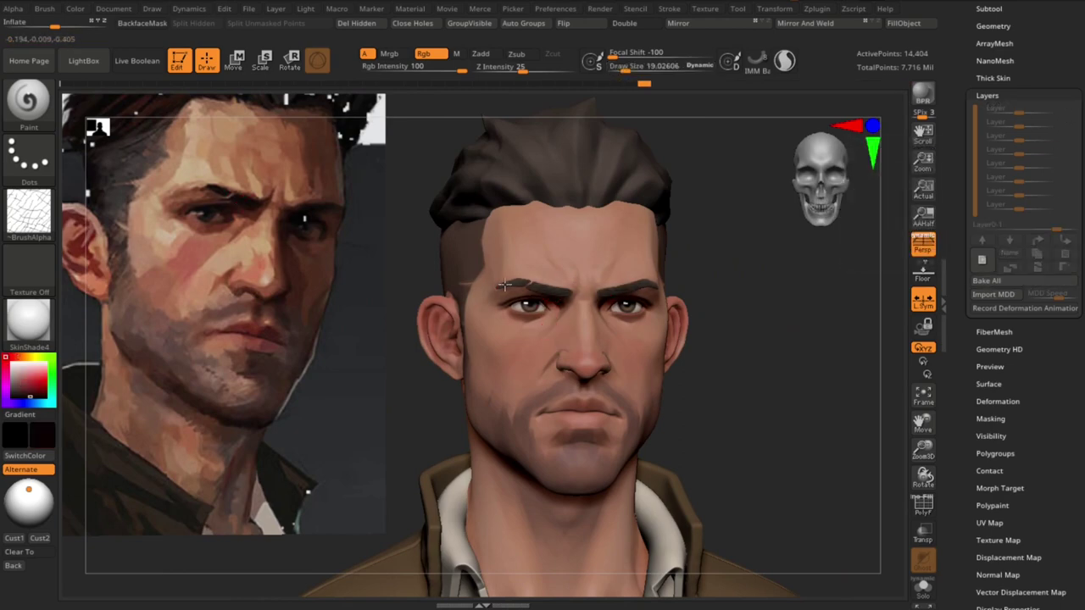
mouse_move(810, 423)
mouse_down()
mouse_move(794, 358)
mouse_move(799, 398)
mouse_up()
key(c)
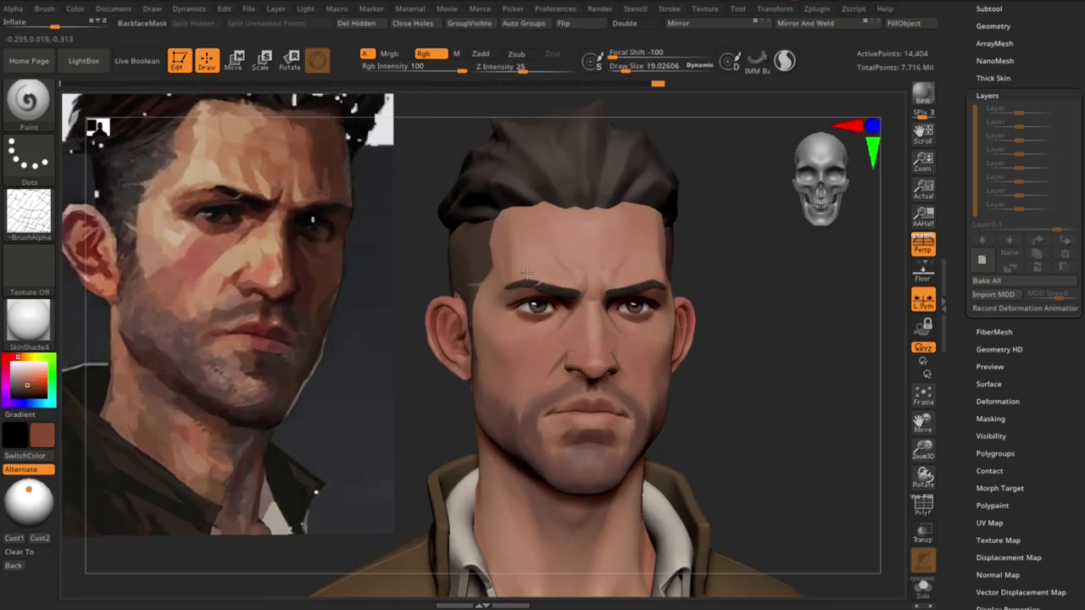
key(c)
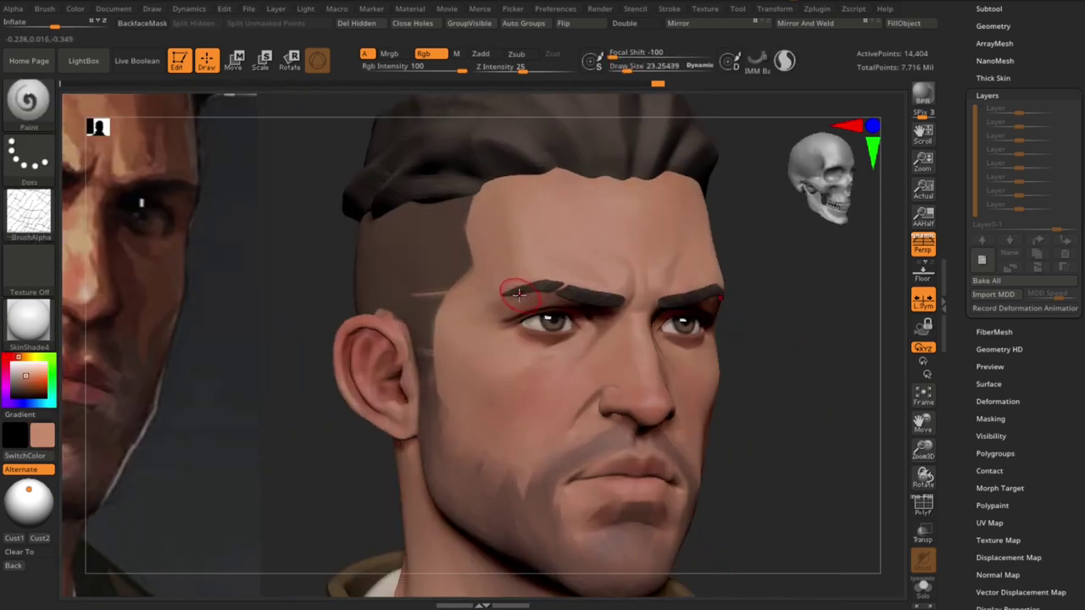
key(shift)
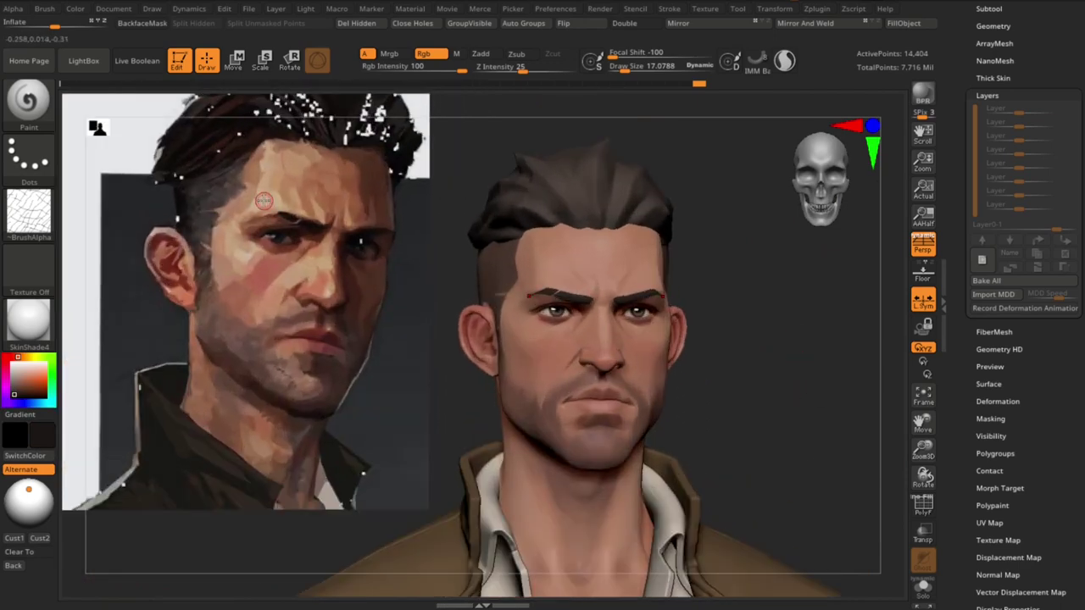
key(c)
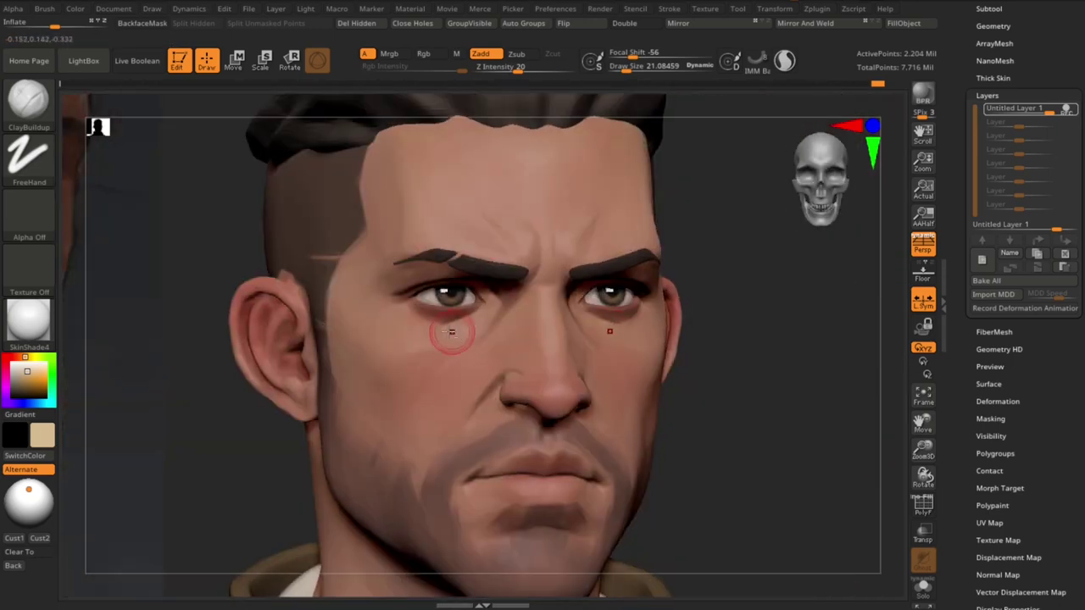
Switch to the hPolish brush, try a reddish cheek paint at size 73, and undo it
key(b)
key(h)
key(p)
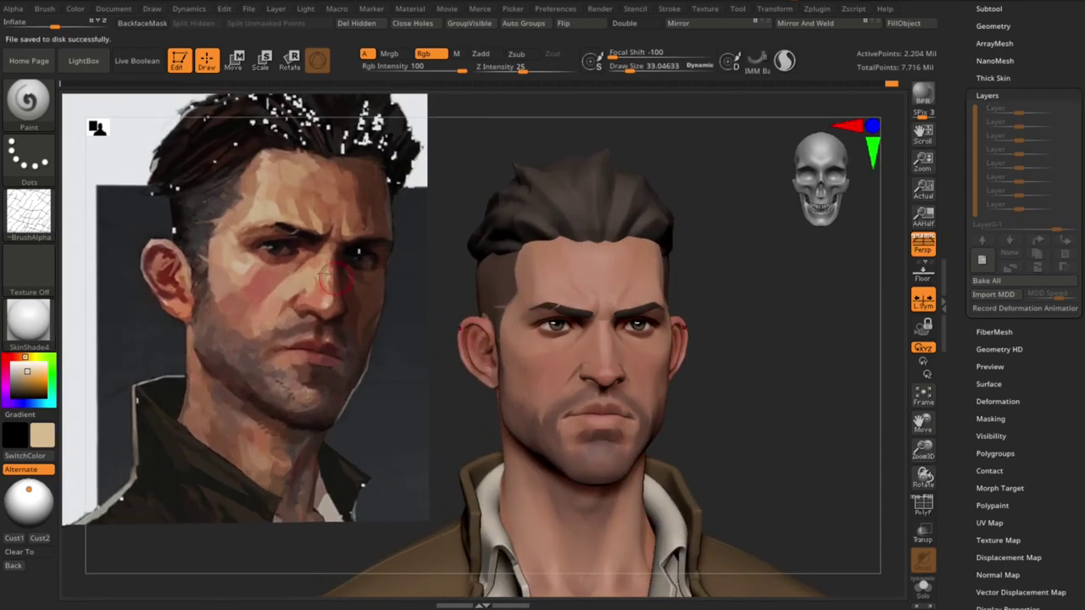
key(c)
key(s)
drag(553, 360, 547, 373)
key(ctrl+z)
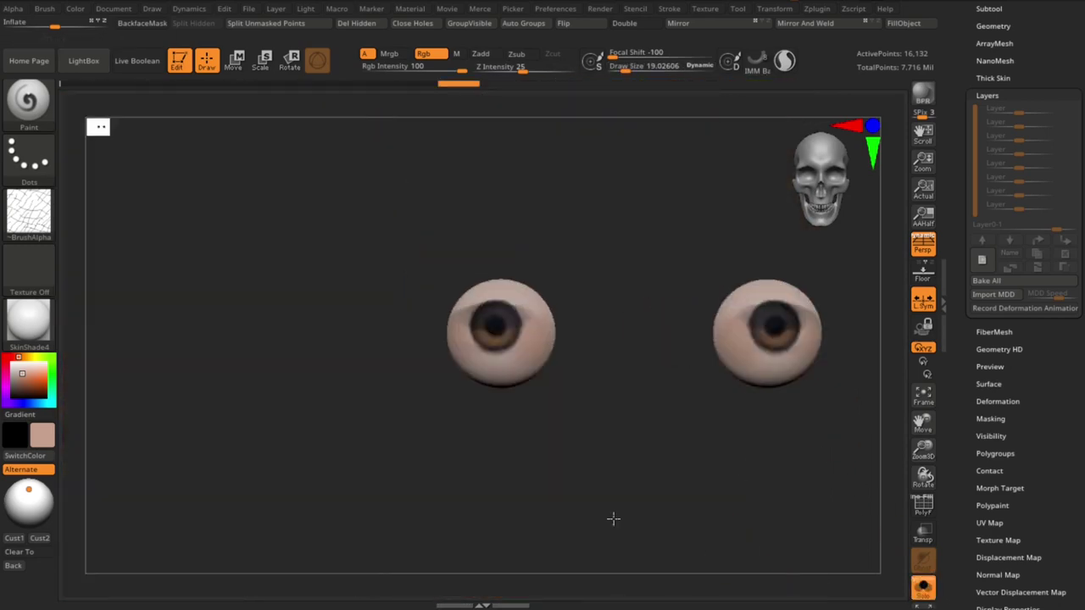
drag(613, 519, 585, 483)
drag(532, 370, 499, 343)
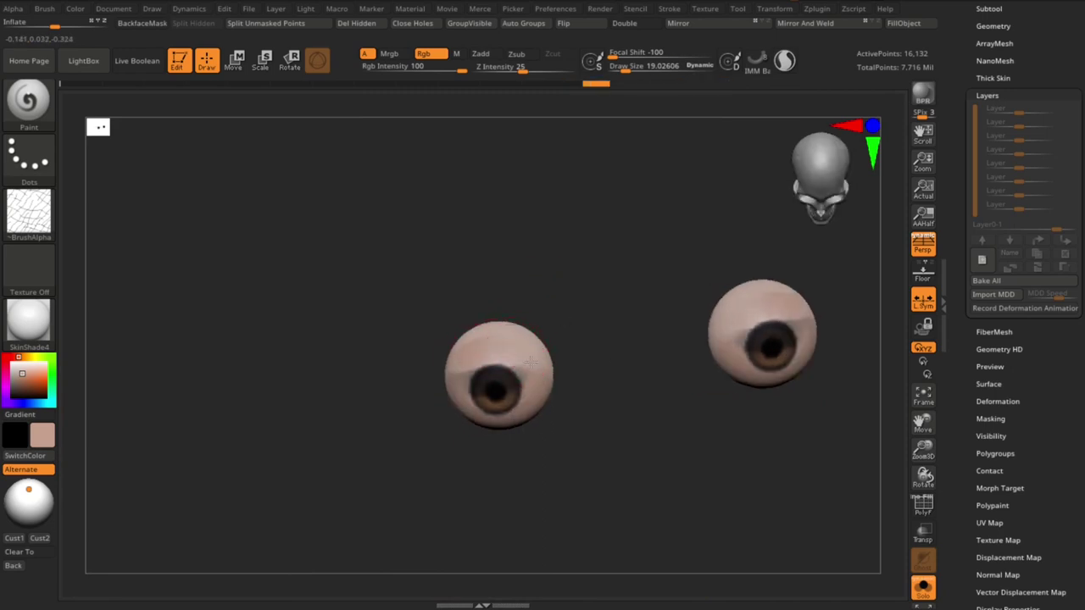
mouse_move(433, 382)
mouse_down()
mouse_move(534, 368)
mouse_move(528, 387)
mouse_up()
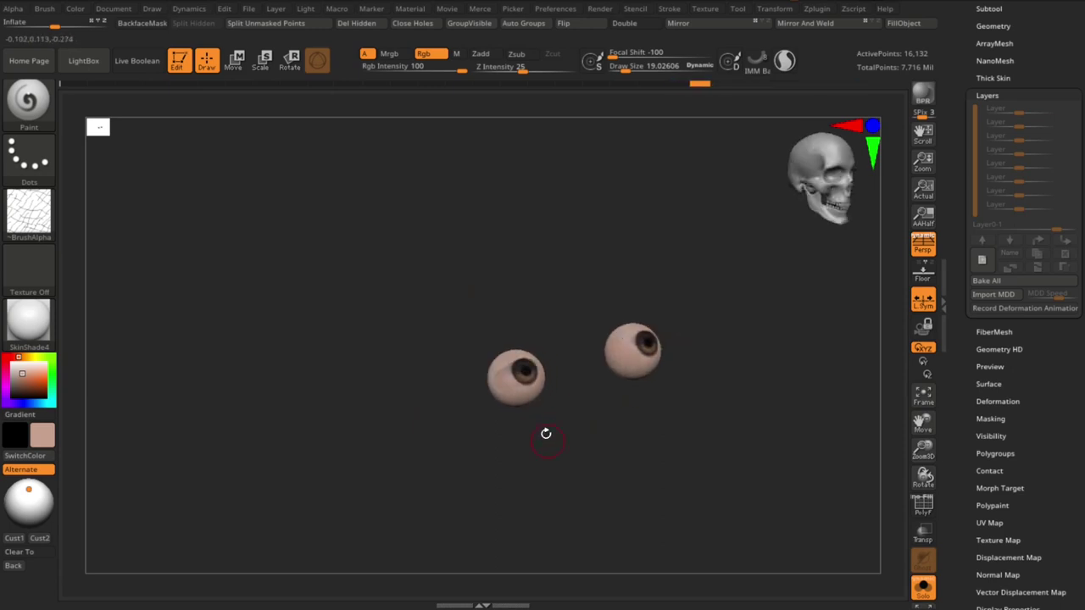
alt+drag(545, 436, 592, 423)
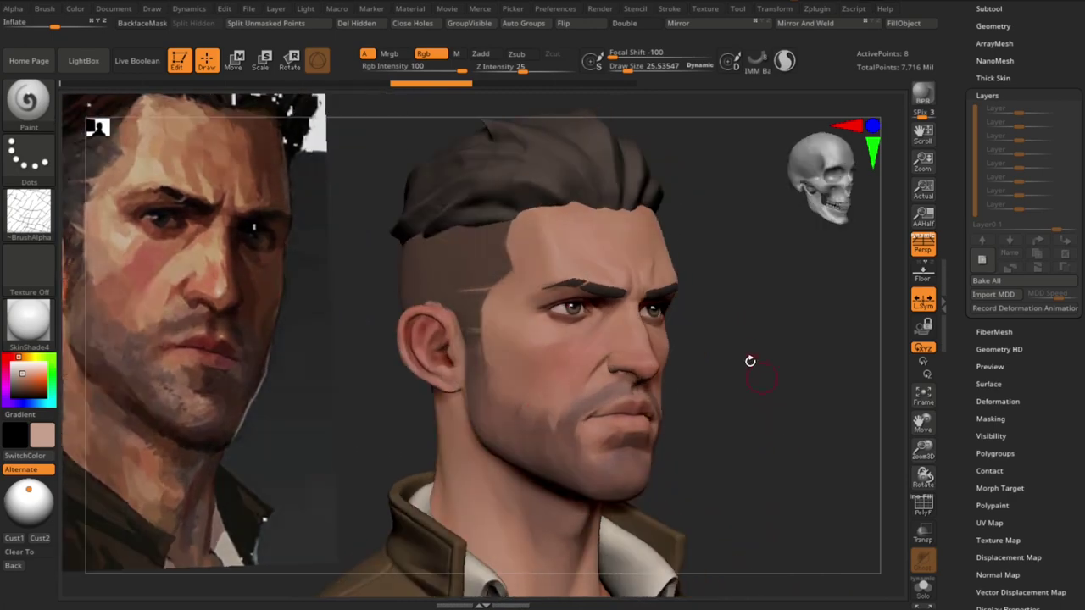
Polypaint the face with a darker skin brown, comparing front and profile views against the reference
key(c)
key(s)
alt+click(523, 382)
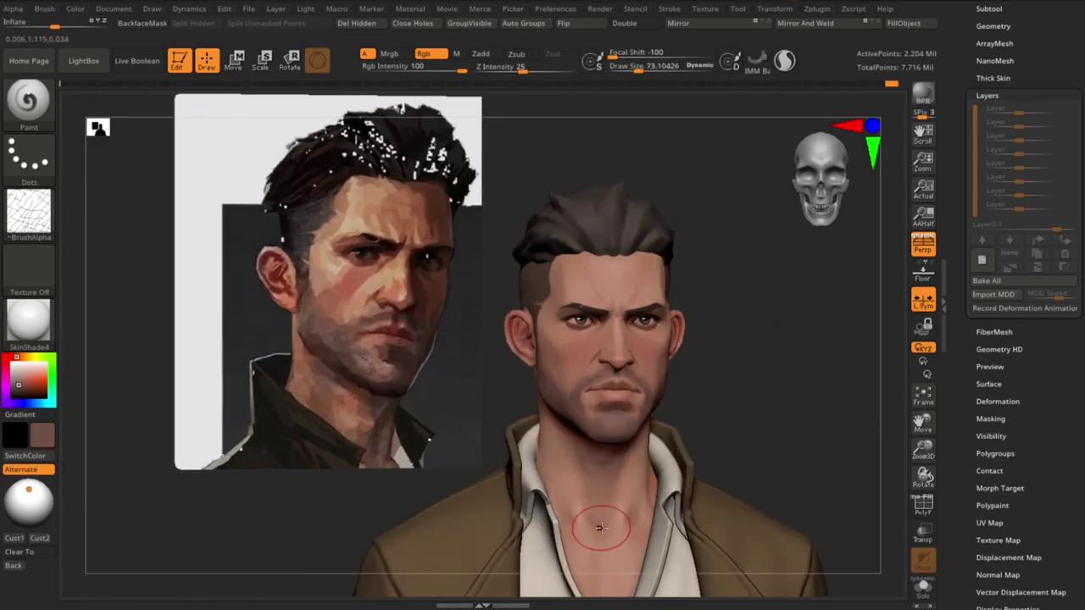
alt+right_drag(600, 527, 505, 338)
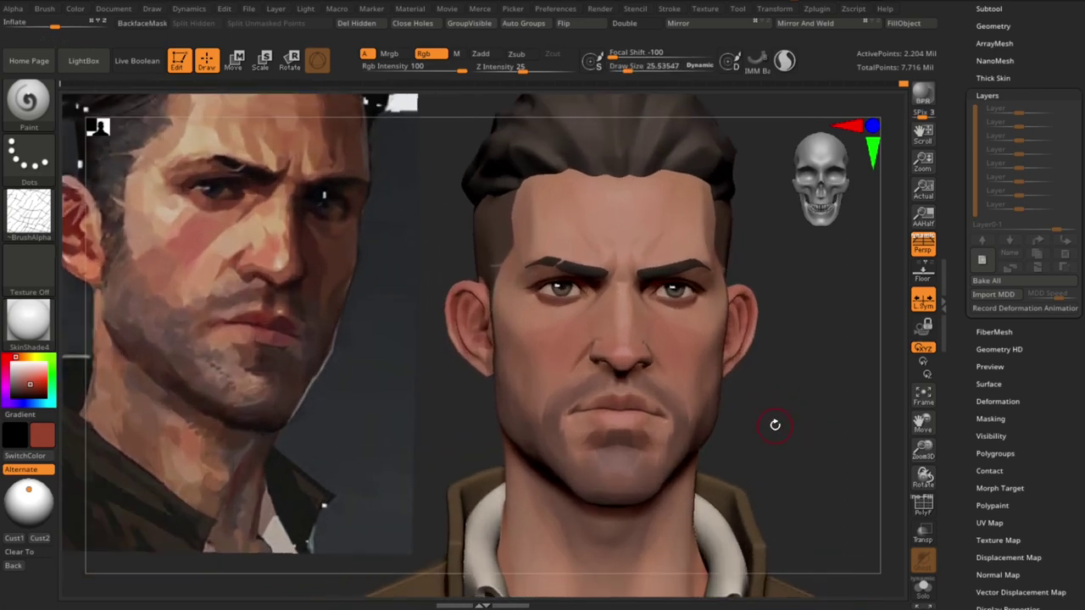
key(s)
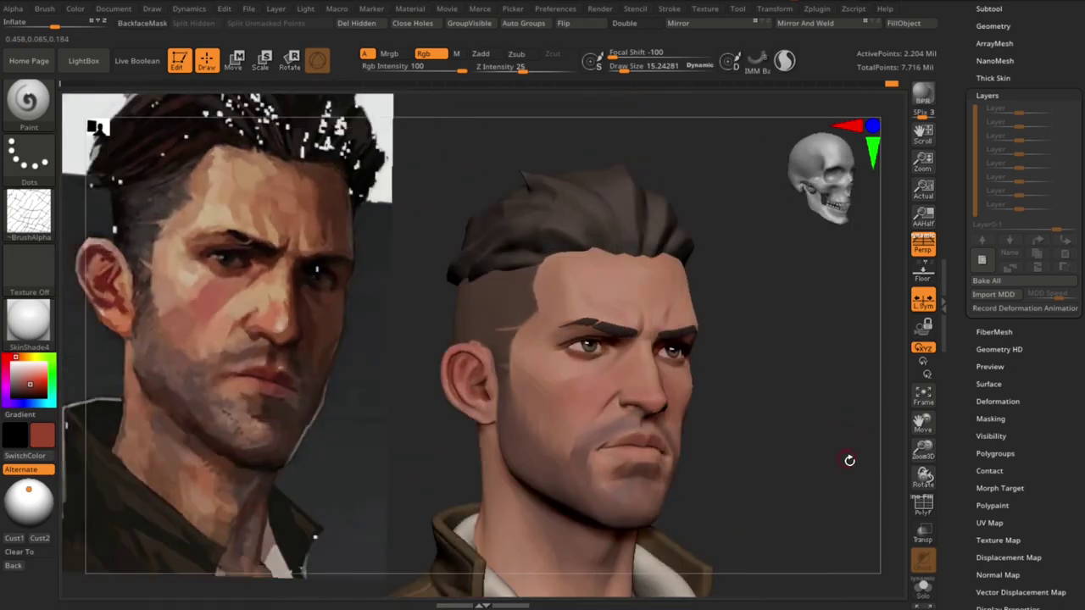
drag(847, 397, 893, 450)
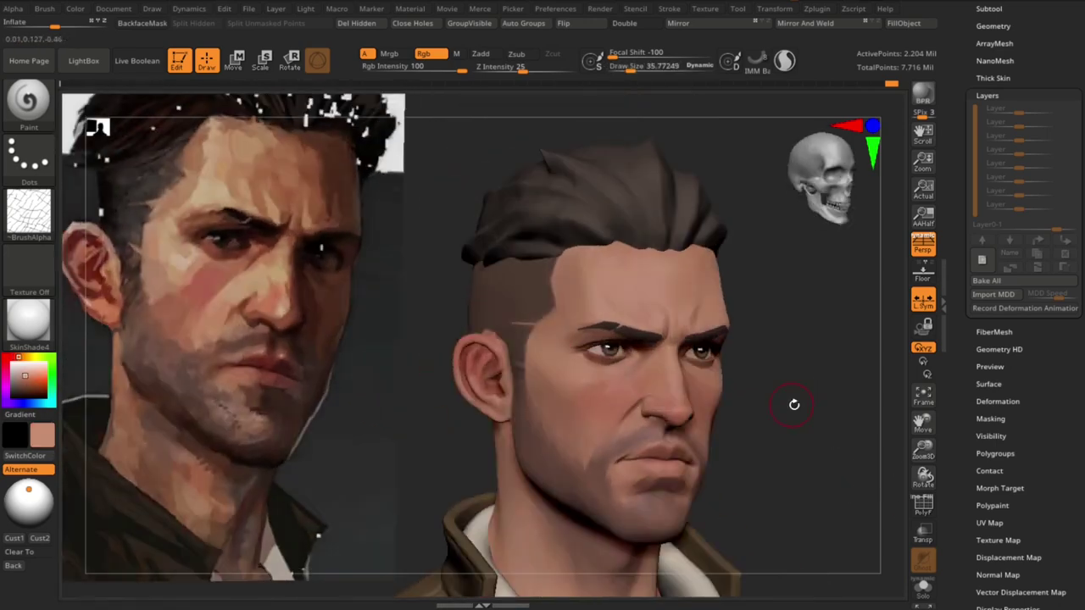
drag(791, 402, 796, 374)
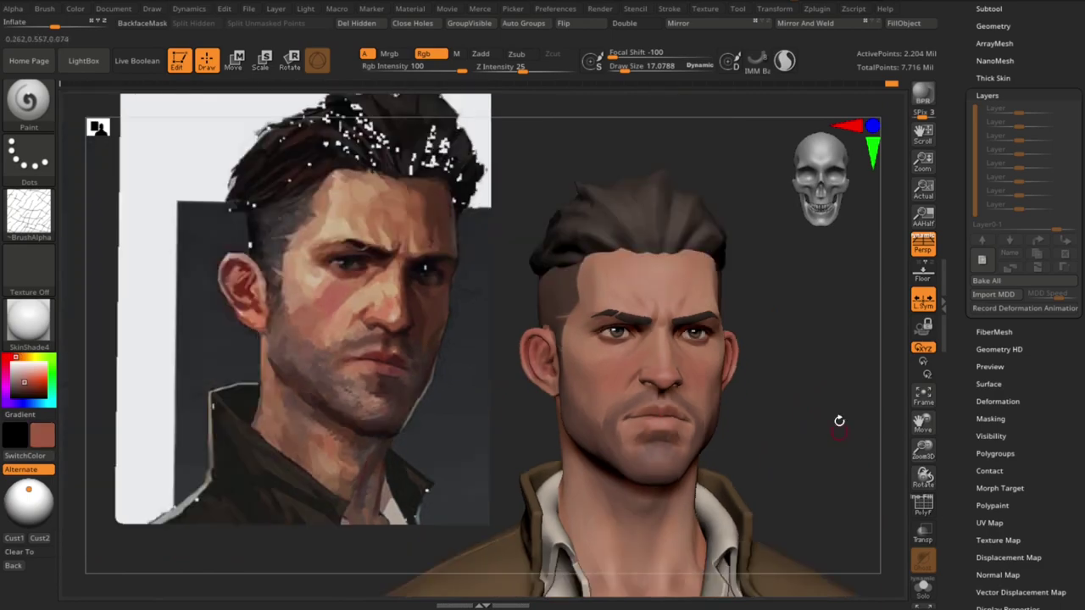
mouse_move(838, 422)
mouse_down()
mouse_move(836, 438)
mouse_move(801, 322)
mouse_move(816, 368)
mouse_move(799, 356)
mouse_move(805, 399)
mouse_move(862, 382)
mouse_move(783, 412)
mouse_move(784, 456)
mouse_move(768, 364)
mouse_move(763, 399)
mouse_up()
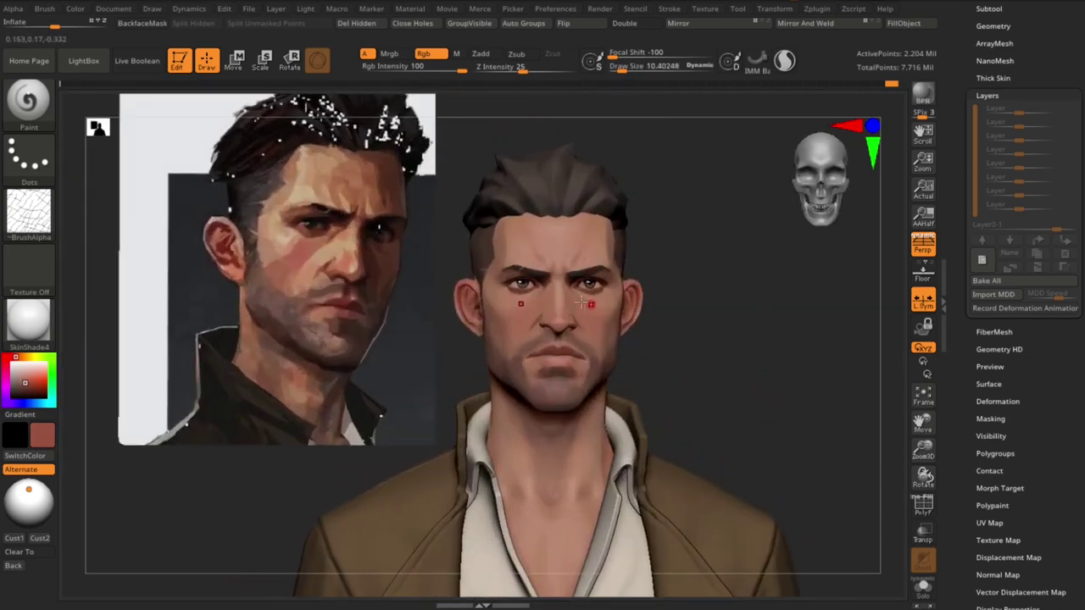
Sample skin colours from the face and paint them into the cheeks
key(c)
key(bracketright)
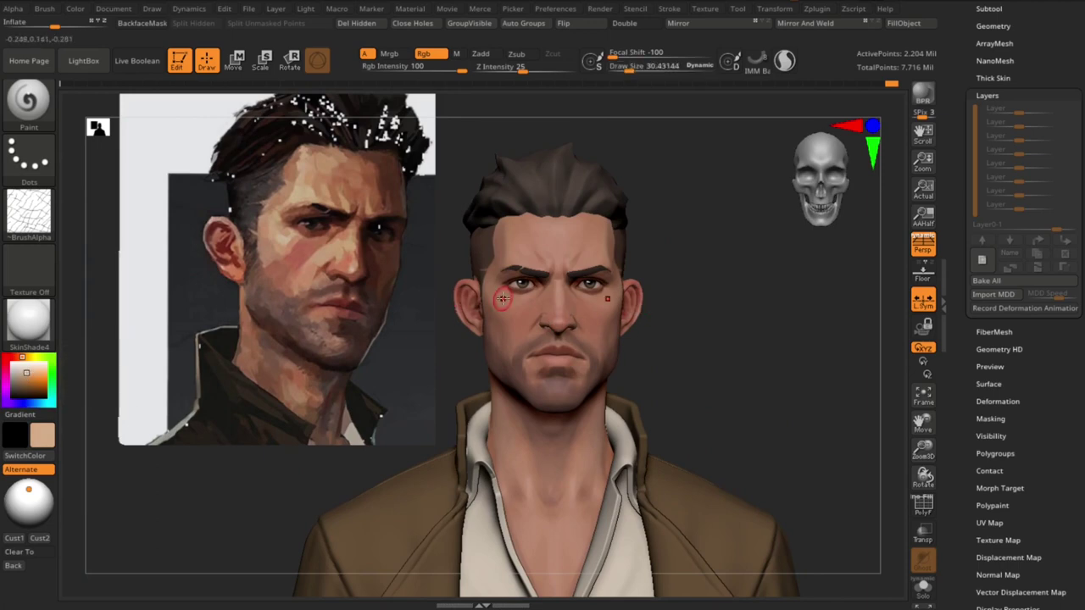
key(ctrl)
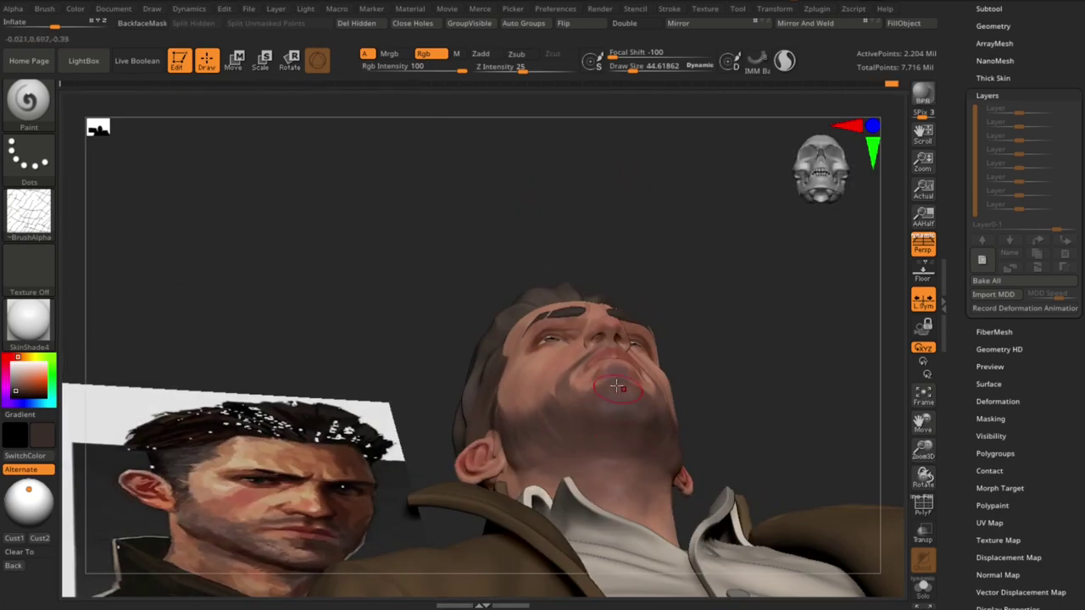
drag(618, 387, 514, 422)
right_drag(618, 461, 608, 444)
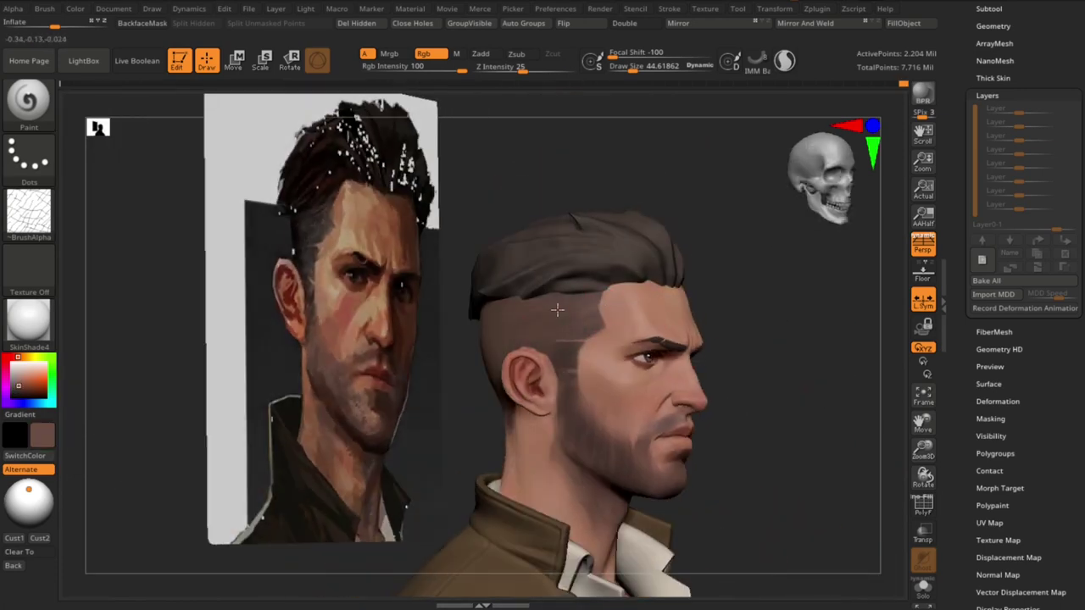
right_drag(557, 309, 578, 357)
Paint the jaw at varying brush sizes, then render a BPR preview of the whole character
key(s)
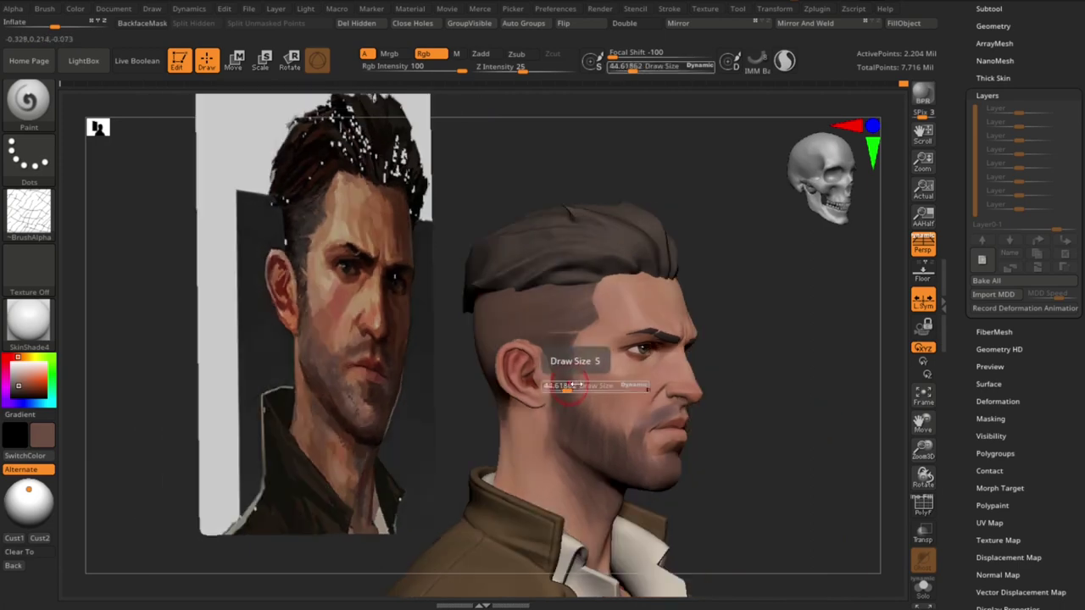
drag(562, 384, 623, 387)
key(s)
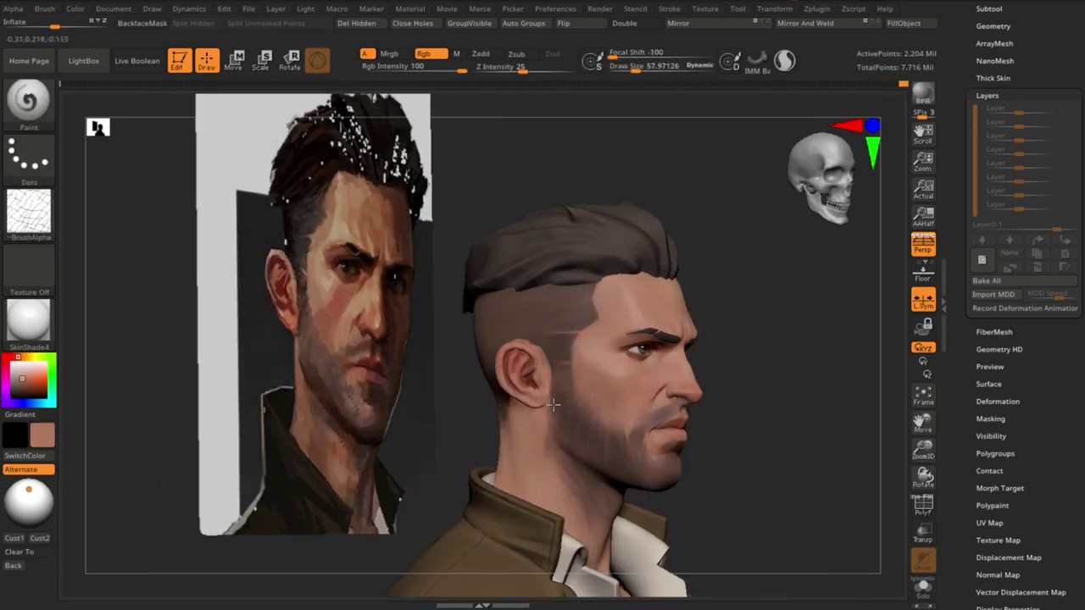
right_drag(590, 440, 611, 430)
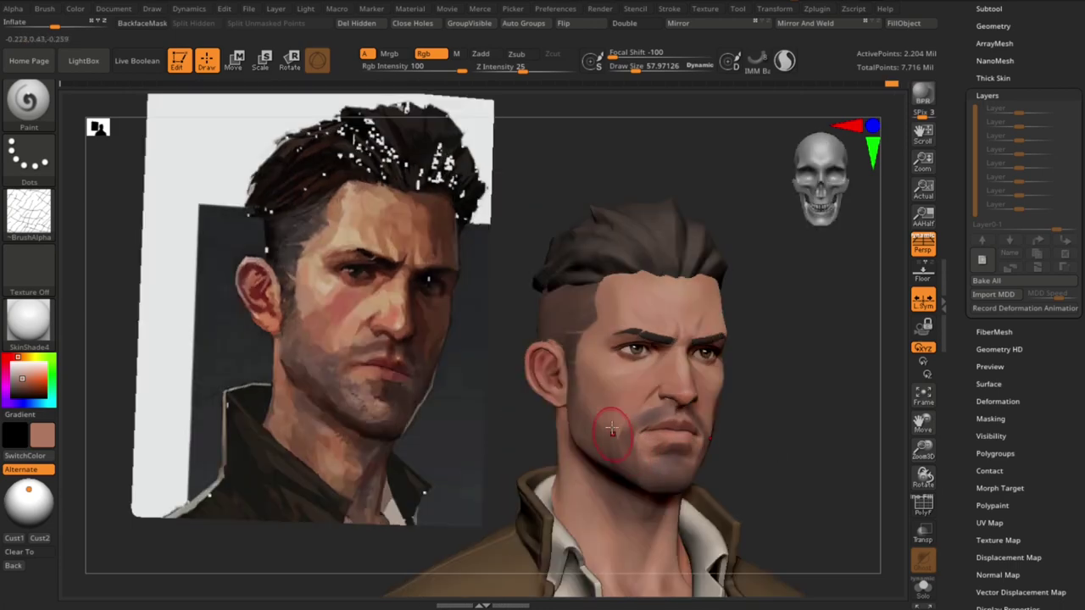
right_drag(631, 466, 769, 447)
mouse_move(704, 423)
right_down()
mouse_move(823, 460)
mouse_move(792, 416)
mouse_move(502, 413)
right_up()
key(s)
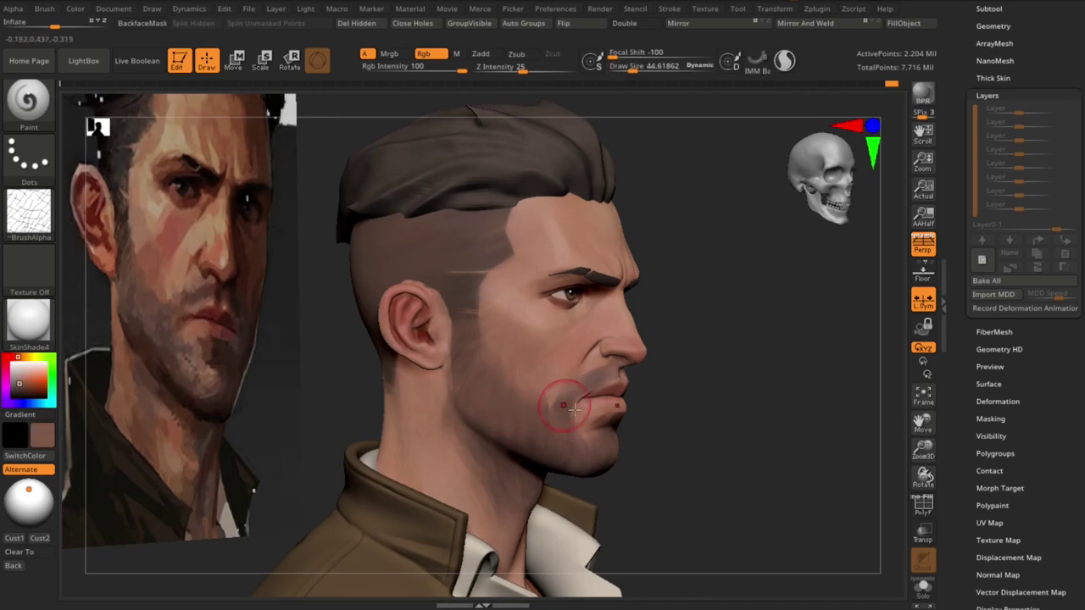
mouse_move(575, 408)
right_down()
mouse_move(780, 380)
mouse_move(787, 446)
mouse_move(783, 395)
mouse_move(785, 407)
right_up()
click(926, 96)
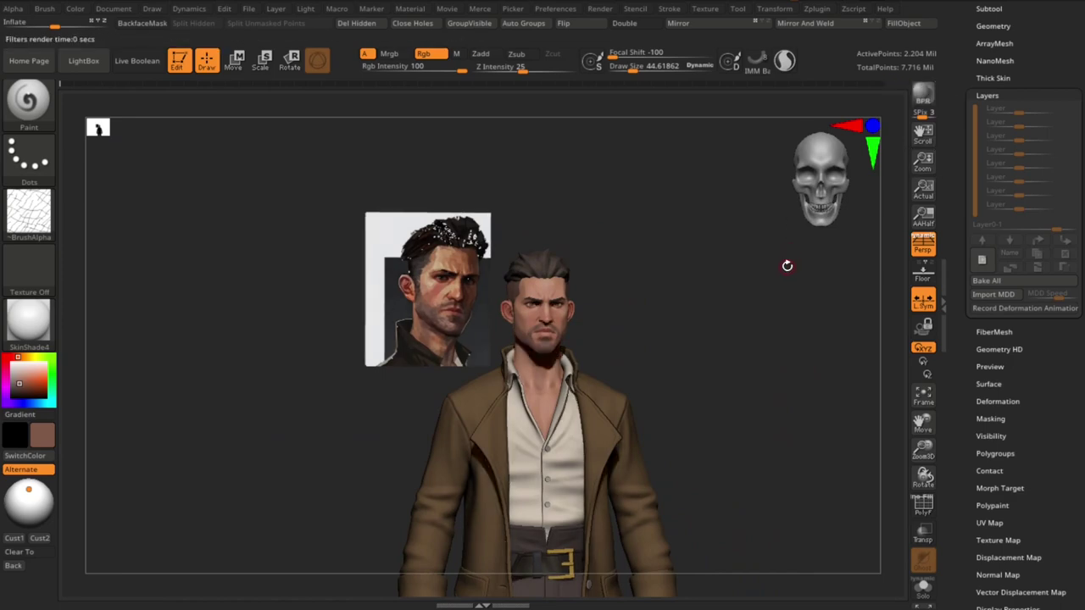
Select the hands subtool and inspect both hands and the belt buckle up close
mouse_move(756, 292)
right_down()
mouse_move(758, 337)
mouse_move(700, 373)
mouse_move(700, 356)
mouse_move(743, 419)
mouse_move(758, 347)
mouse_move(754, 364)
mouse_move(790, 377)
mouse_move(411, 333)
right_up()
alt+click(410, 333)
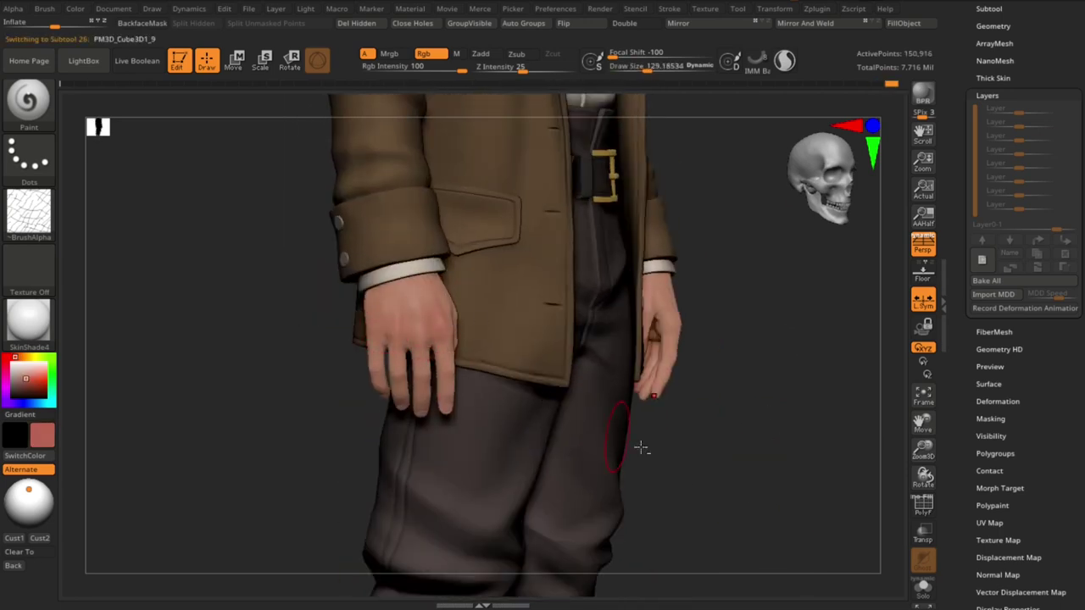
right_drag(641, 447, 412, 351)
drag(440, 359, 416, 359)
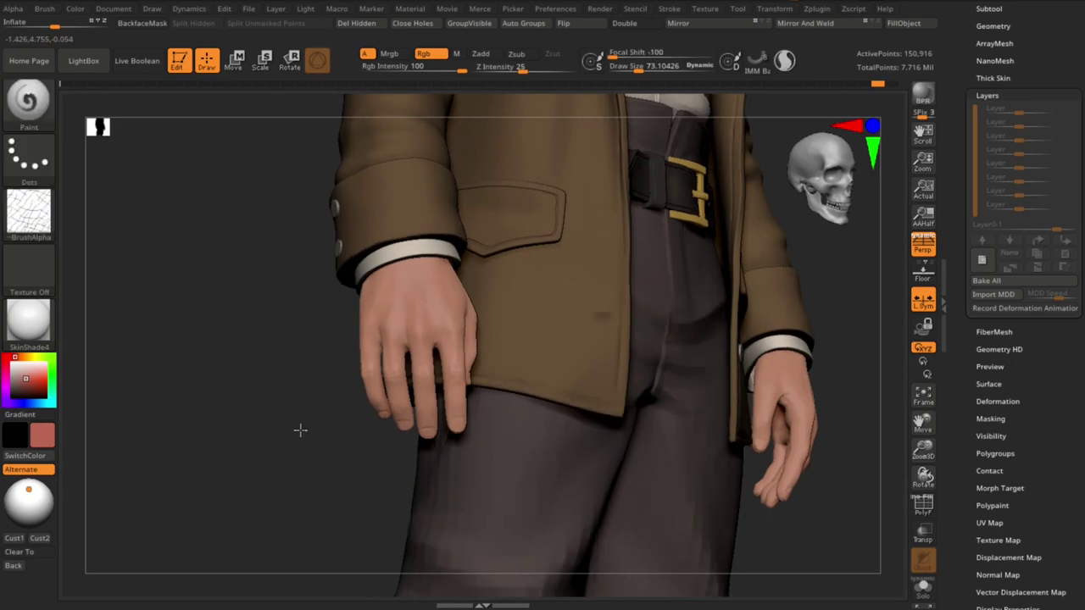
right_drag(300, 429, 416, 322)
key(s)
drag(417, 322, 398, 322)
mouse_move(352, 333)
right_down()
mouse_move(430, 266)
mouse_move(315, 402)
mouse_move(376, 368)
mouse_move(632, 330)
mouse_move(308, 477)
mouse_move(490, 313)
right_up()
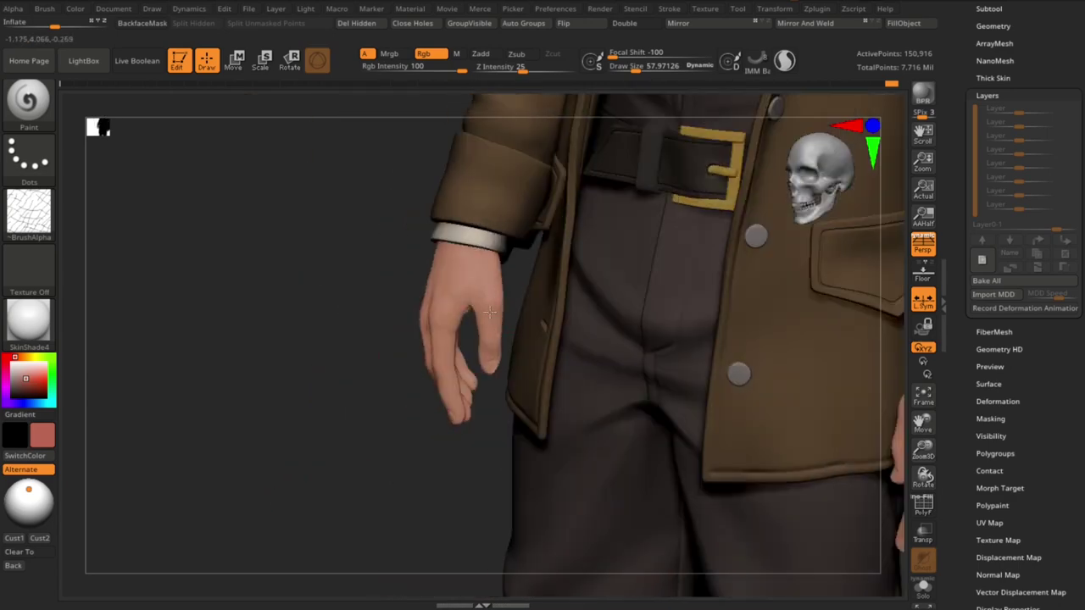
mouse_move(427, 442)
right_down()
mouse_move(790, 465)
mouse_move(824, 441)
mouse_move(361, 340)
right_up()
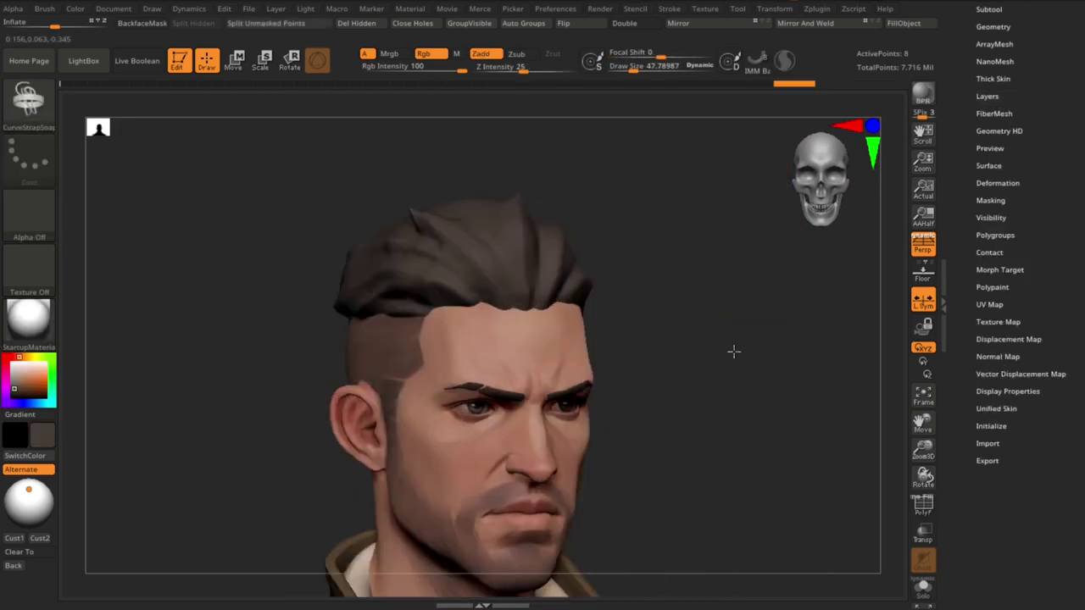
Draw a strap strand along the centre of the hair and reshape its lower edge
mouse_move(674, 331)
right_down()
mouse_move(726, 346)
mouse_move(748, 339)
mouse_move(535, 423)
right_up()
drag(535, 424, 532, 254)
mouse_move(765, 406)
right_down()
mouse_move(797, 371)
mouse_move(561, 350)
right_up()
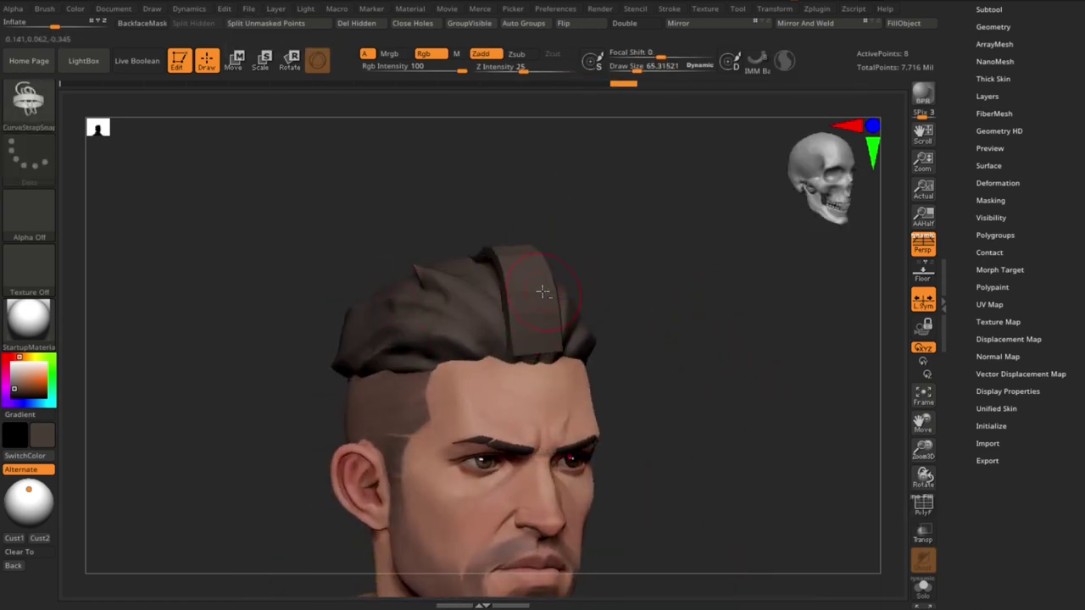
mouse_move(542, 291)
right_down()
mouse_move(721, 305)
mouse_move(612, 308)
right_up()
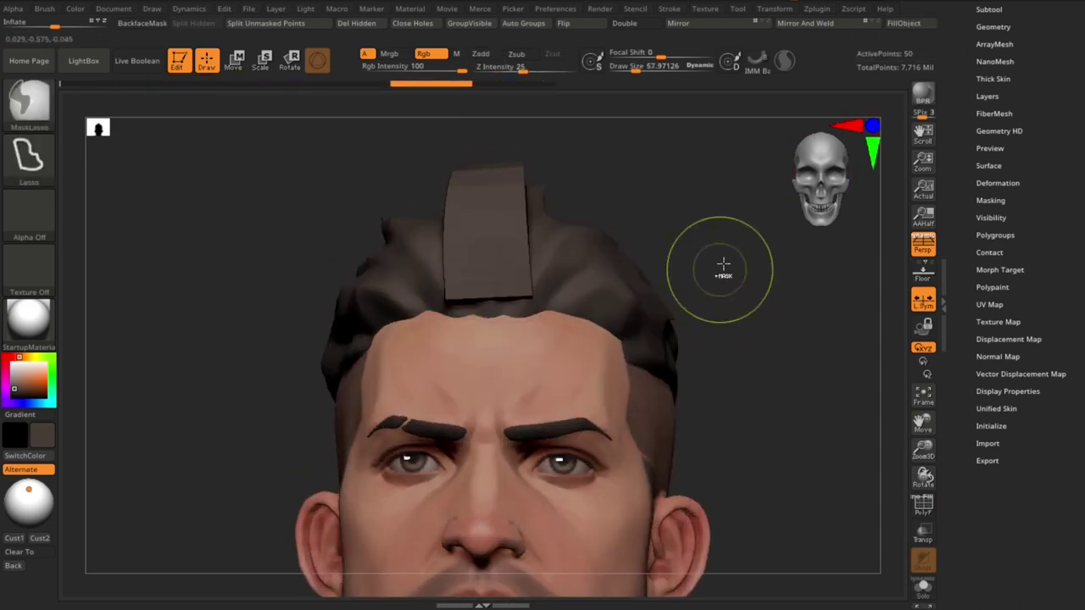
drag(509, 298, 472, 345)
drag(683, 263, 707, 293)
Isolate the new strand to inspect it, then restore the full head in front view
key(ctrl+shift+s)
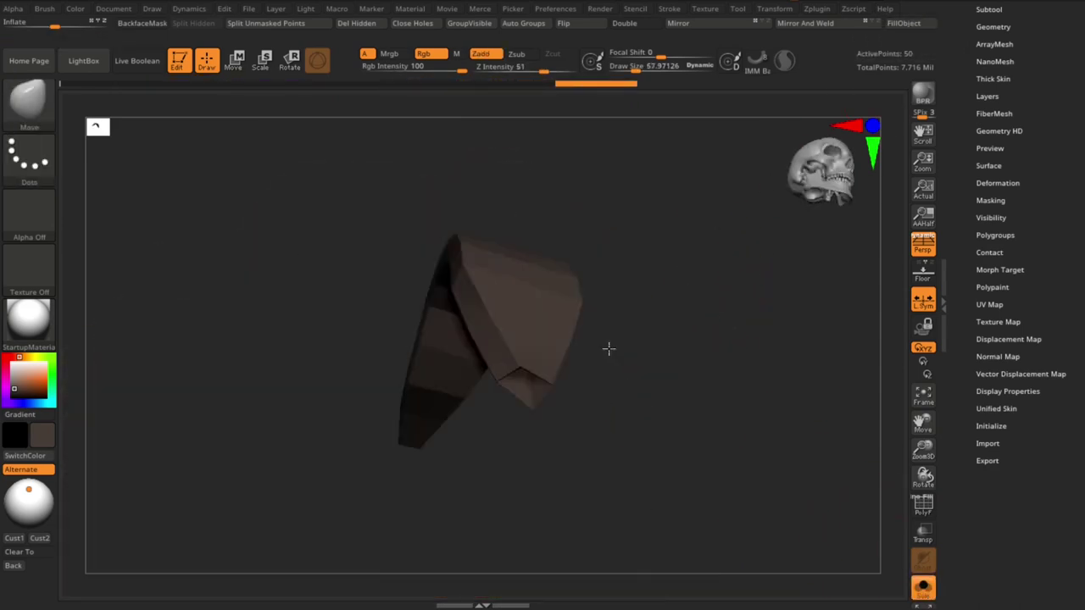
mouse_move(610, 346)
mouse_down()
mouse_move(512, 388)
mouse_move(605, 472)
mouse_move(665, 395)
mouse_up()
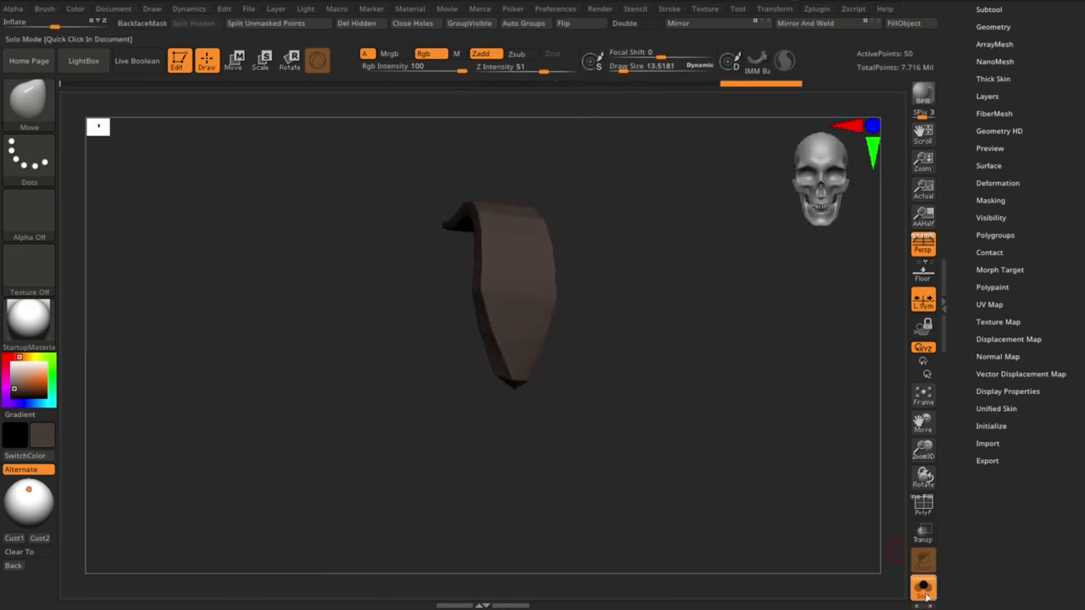
key(ctrl+shift+s)
shift+drag(480, 362, 635, 386)
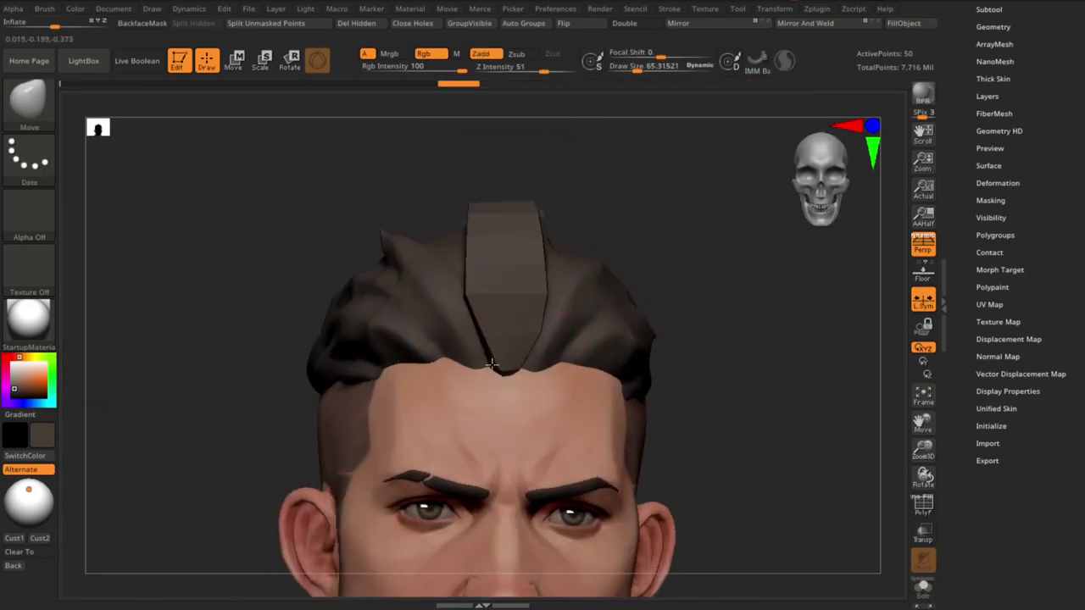
drag(491, 364, 525, 366)
scroll(525, 375, down, 3)
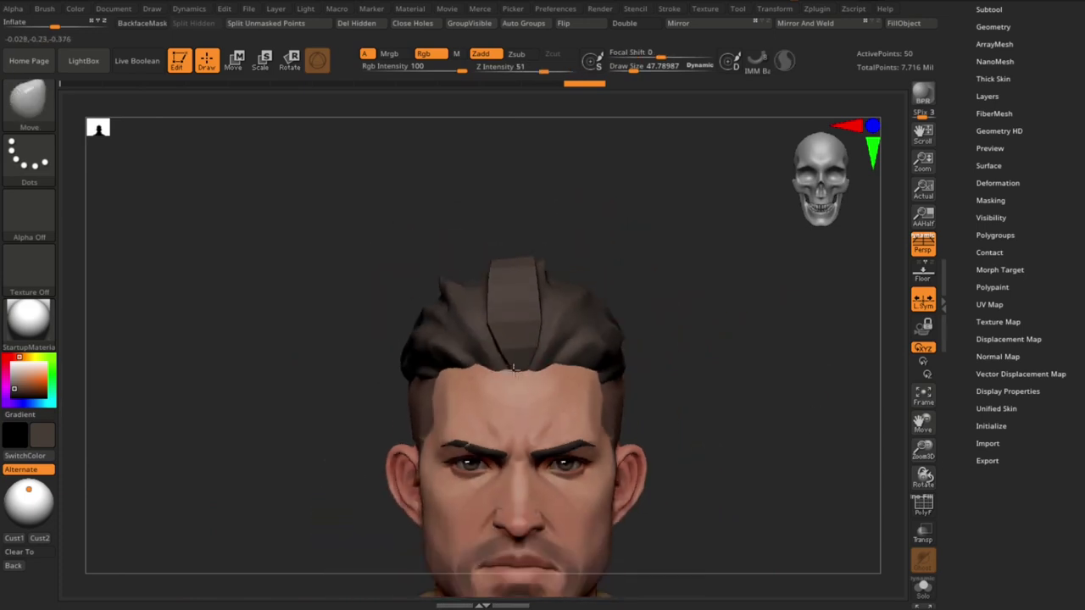
Reposition the strand with the move gizmo, checking its placement from the side
key(w)
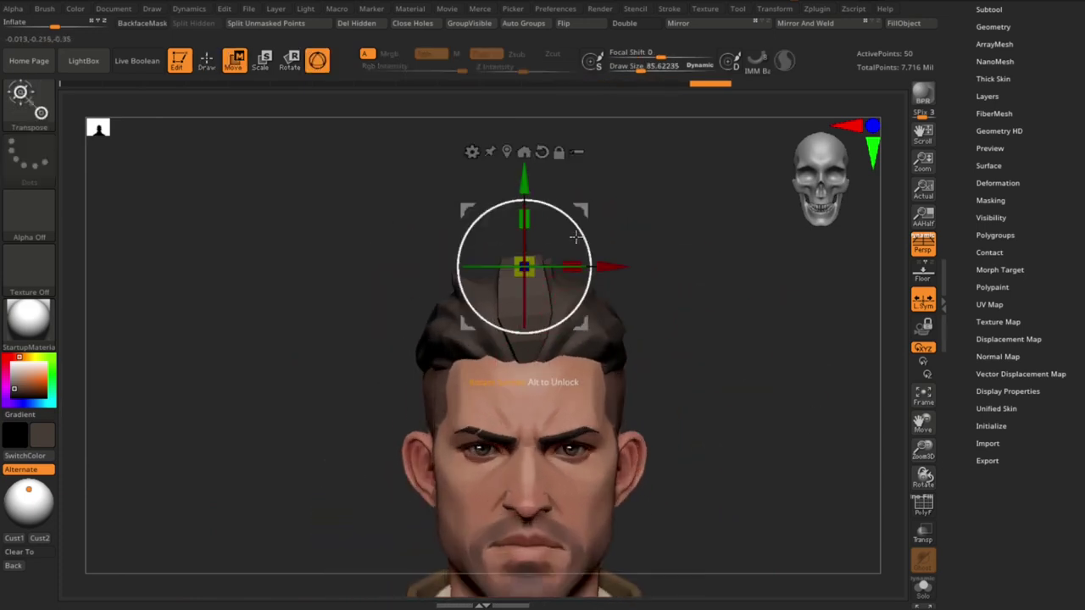
drag(661, 365, 785, 364)
key(q)
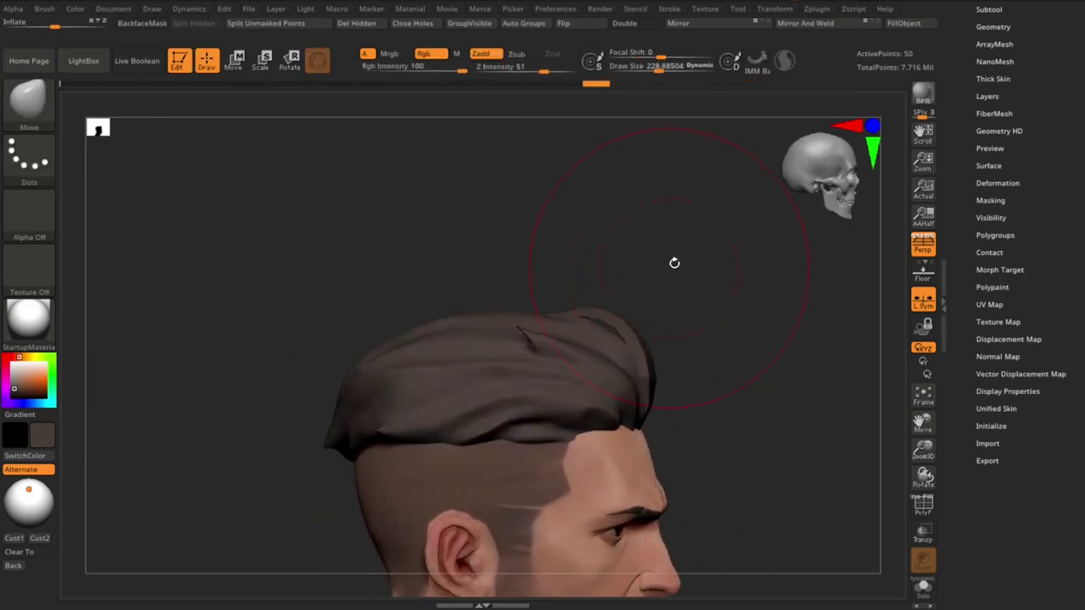
drag(673, 262, 520, 315)
mouse_move(654, 297)
shift+mouse_down()
mouse_move(658, 348)
mouse_move(683, 297)
mouse_move(698, 330)
mouse_move(695, 317)
mouse_move(687, 341)
mouse_move(592, 216)
mouse_move(526, 254)
mouse_move(644, 280)
mouse_move(674, 322)
mouse_move(765, 271)
mouse_move(615, 338)
shift+mouse_up()
right_click(683, 306)
key(w)
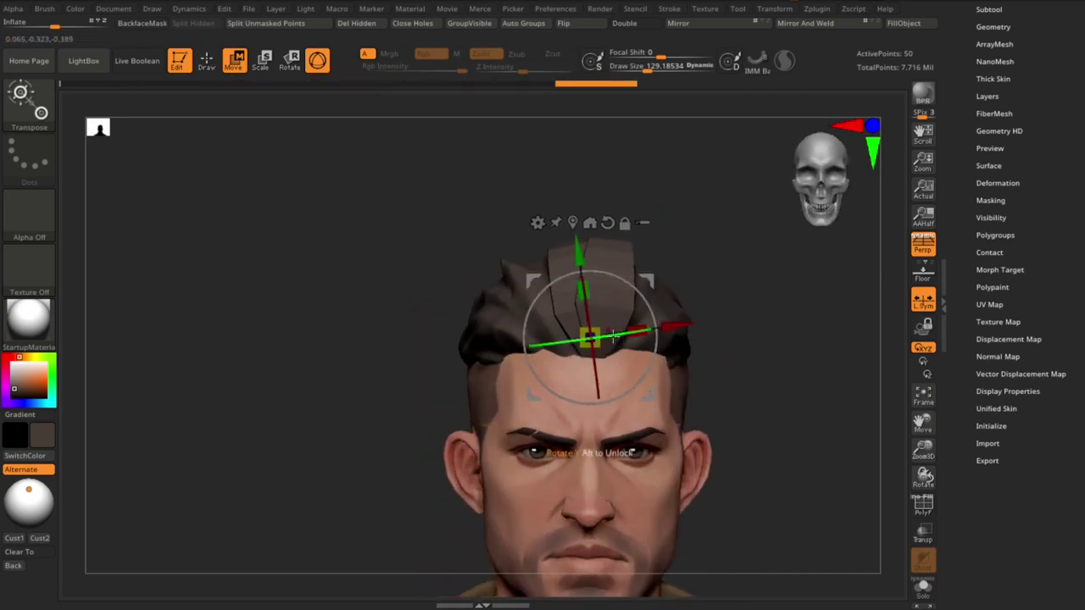
mouse_move(795, 303)
mouse_down()
mouse_move(737, 322)
mouse_move(848, 390)
mouse_move(684, 337)
mouse_up()
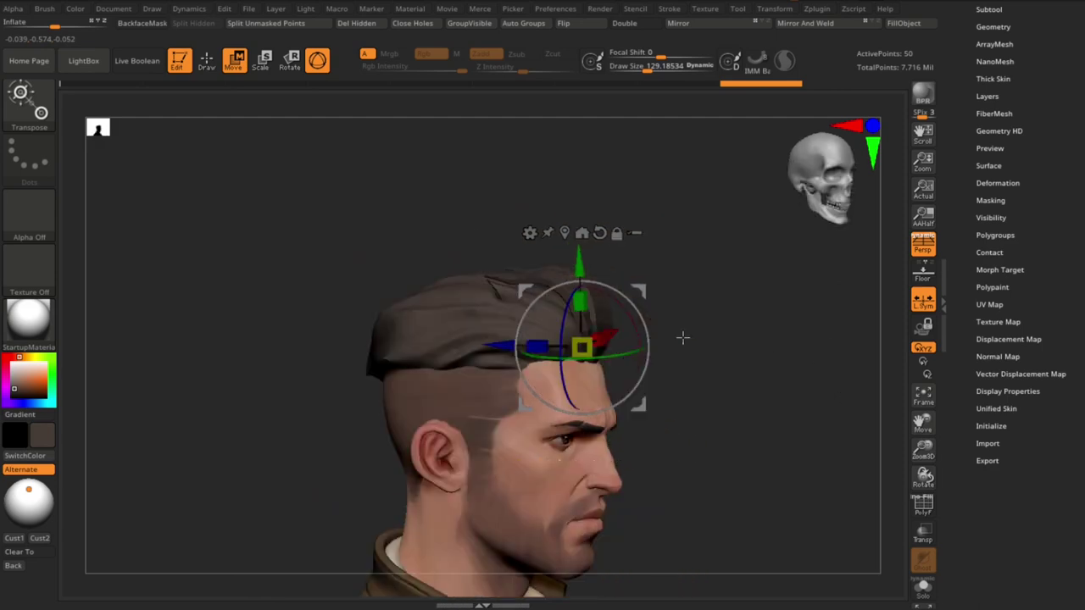
key(q)
shift+drag(538, 346, 784, 371)
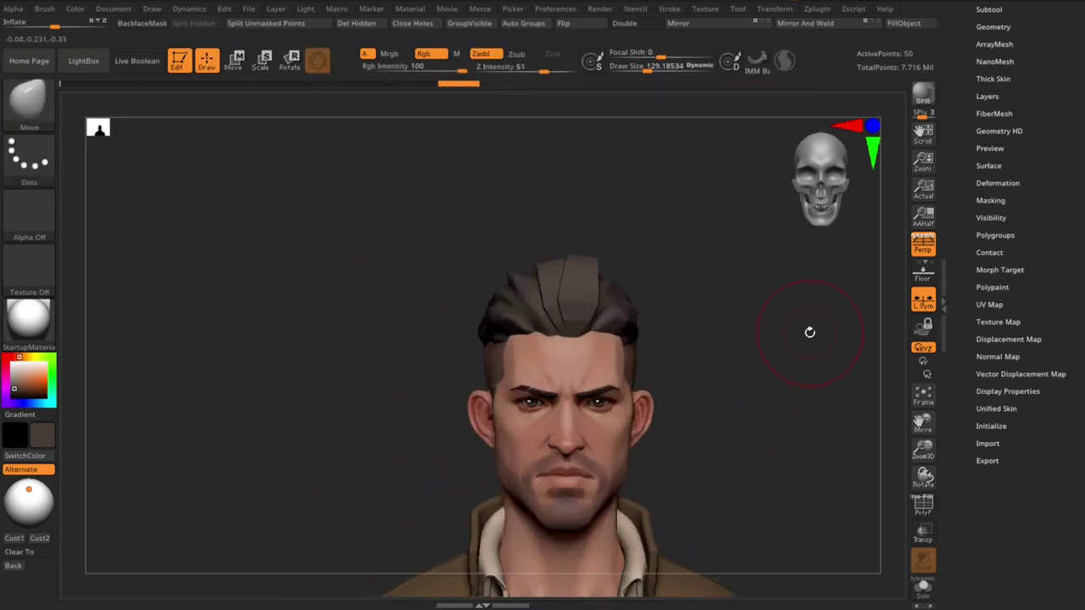
mouse_move(751, 337)
alt+mouse_down()
mouse_move(794, 418)
mouse_move(673, 327)
alt+mouse_up()
key(s)
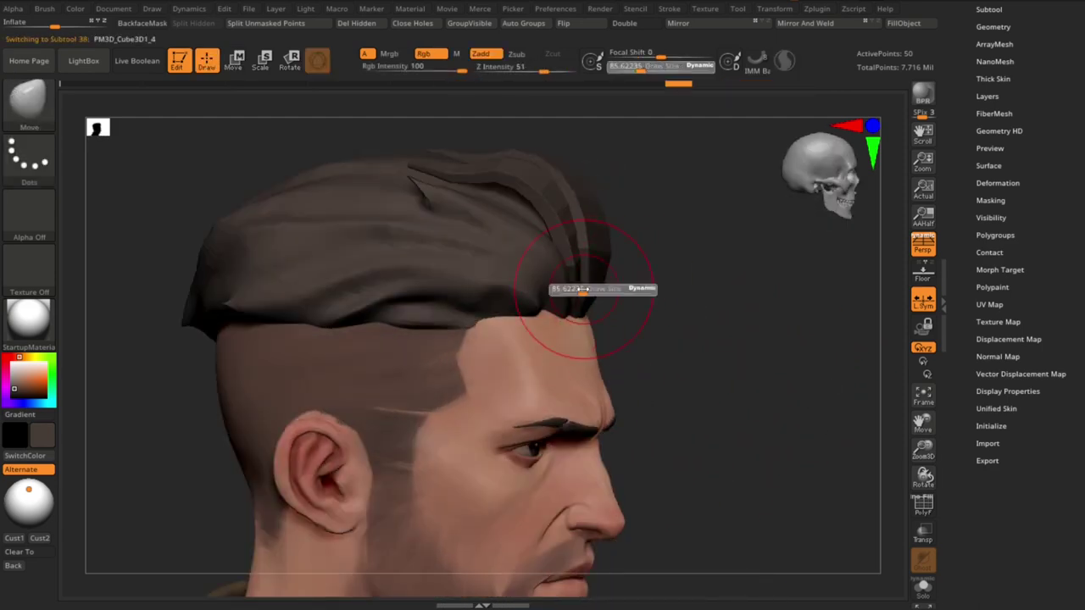
Pull the front strands over to the left and bring up the SmoothSubdiv geometry options
alt+click(574, 298)
mouse_move(585, 280)
shift+mouse_down()
mouse_move(709, 306)
mouse_move(543, 252)
shift+mouse_up()
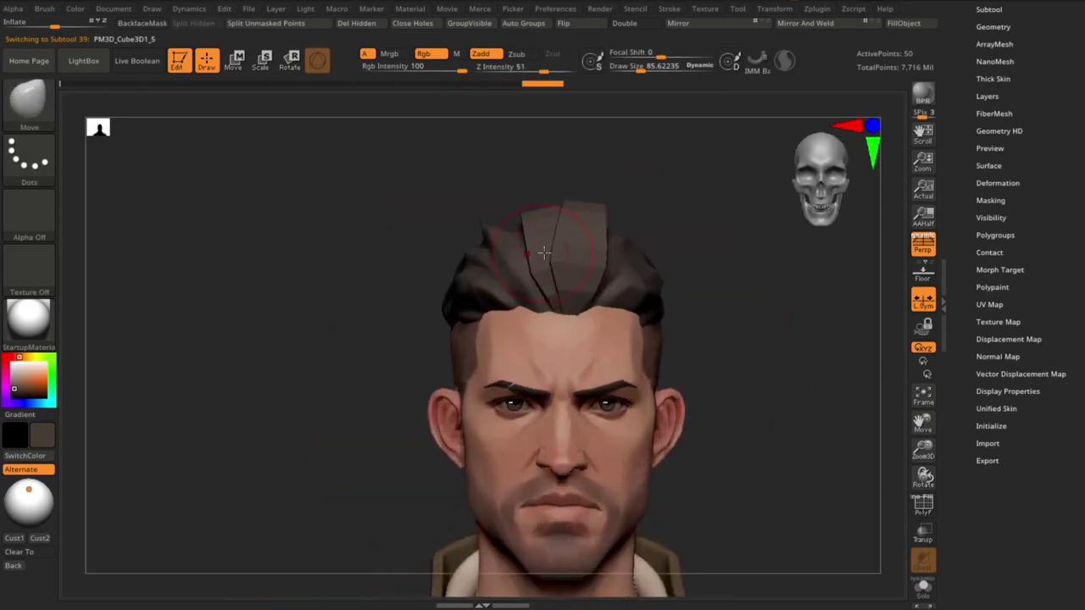
drag(598, 284, 529, 250)
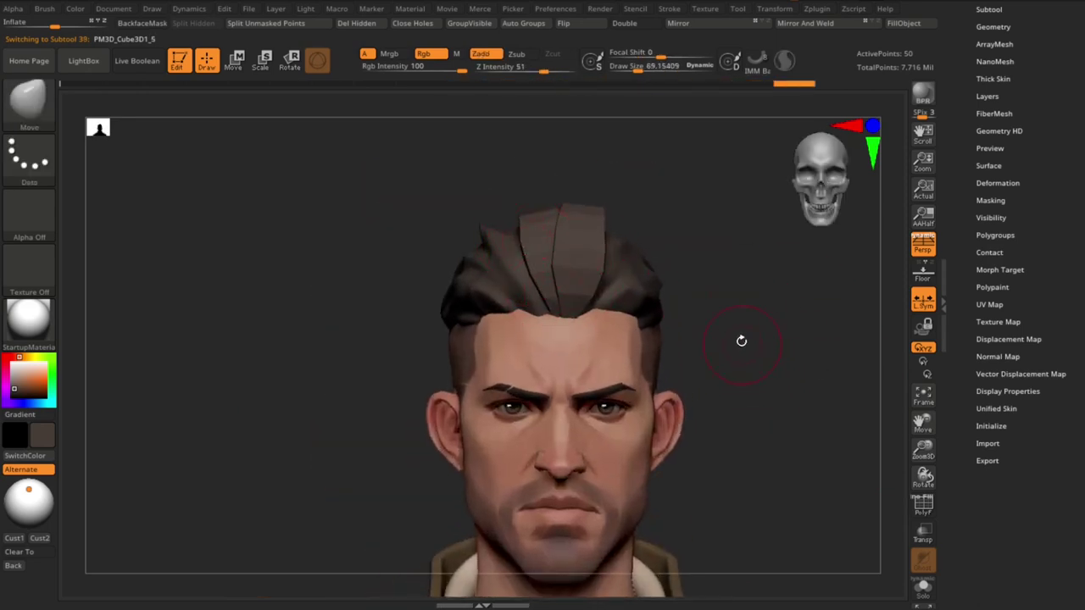
drag(741, 340, 725, 406)
key(space)
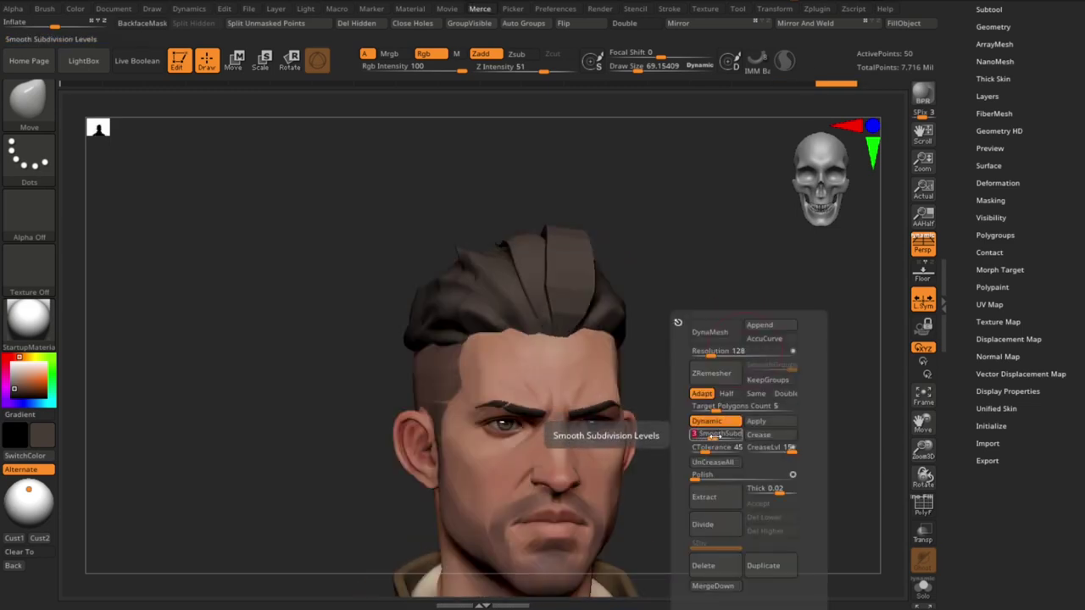
Pick another hair piece and switch to the Move brush
mouse_move(746, 225)
mouse_down()
mouse_move(746, 291)
mouse_move(647, 285)
mouse_up()
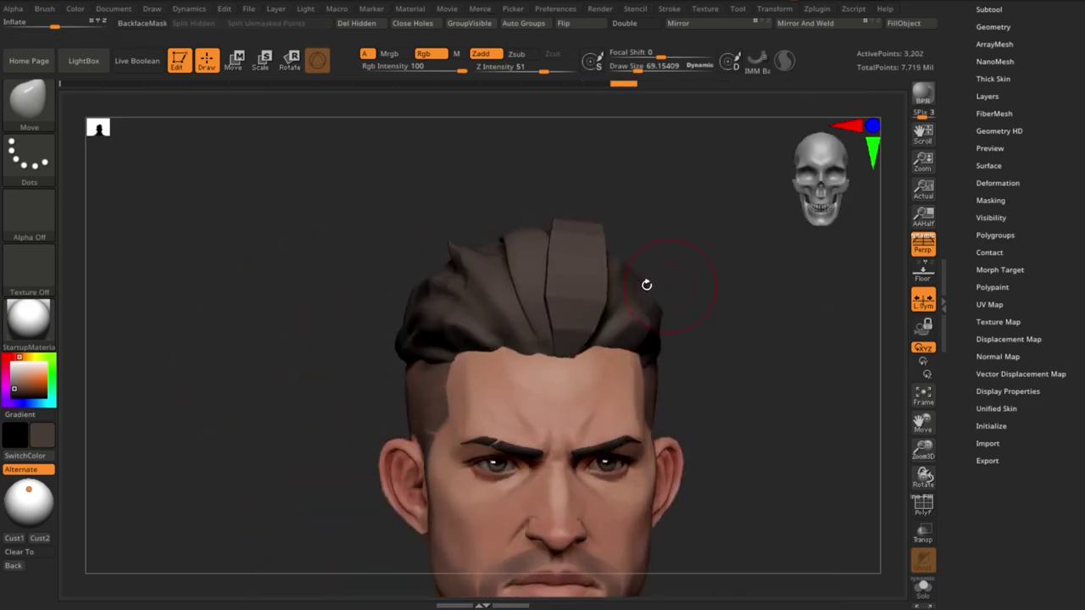
key(space)
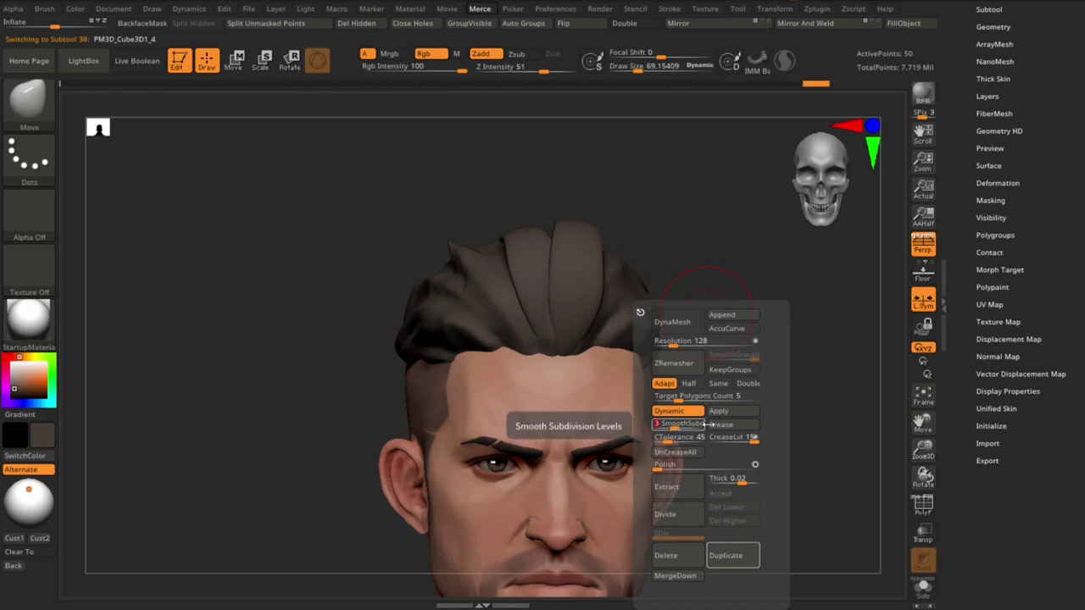
mouse_move(788, 354)
mouse_down()
mouse_move(756, 305)
mouse_move(796, 344)
mouse_move(830, 353)
mouse_move(816, 313)
mouse_move(610, 309)
mouse_move(618, 300)
mouse_up()
alt+click(592, 300)
key(b)
key(m)
key(v)
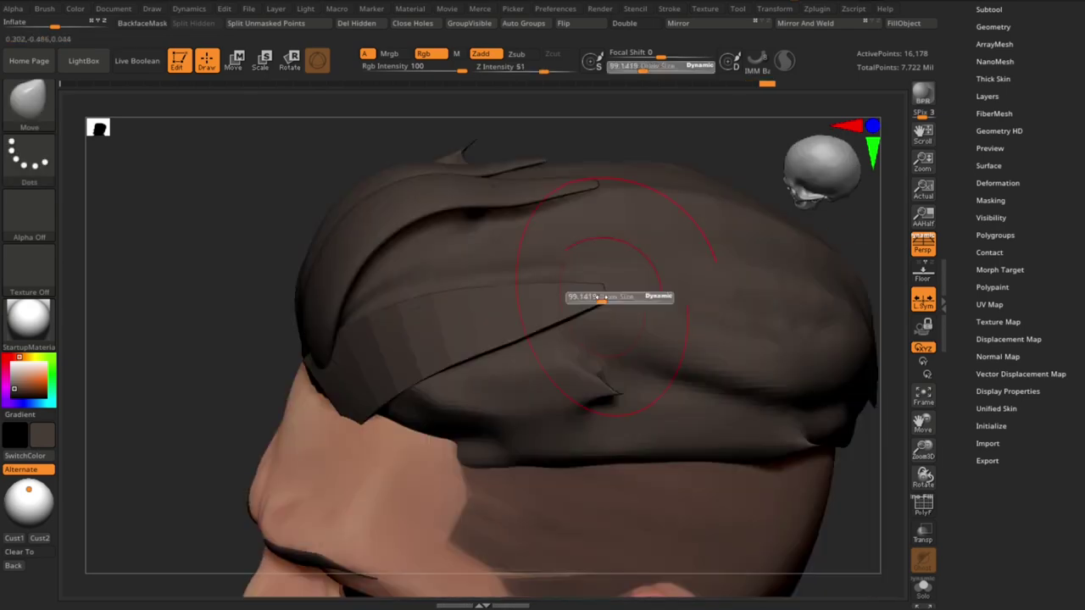
Push the strands against the scalp while checking front, top and left profile views
mouse_move(707, 226)
mouse_down()
mouse_move(831, 438)
mouse_move(576, 360)
mouse_move(838, 368)
mouse_move(448, 310)
mouse_move(529, 318)
mouse_move(508, 339)
mouse_move(816, 344)
mouse_move(485, 349)
mouse_up()
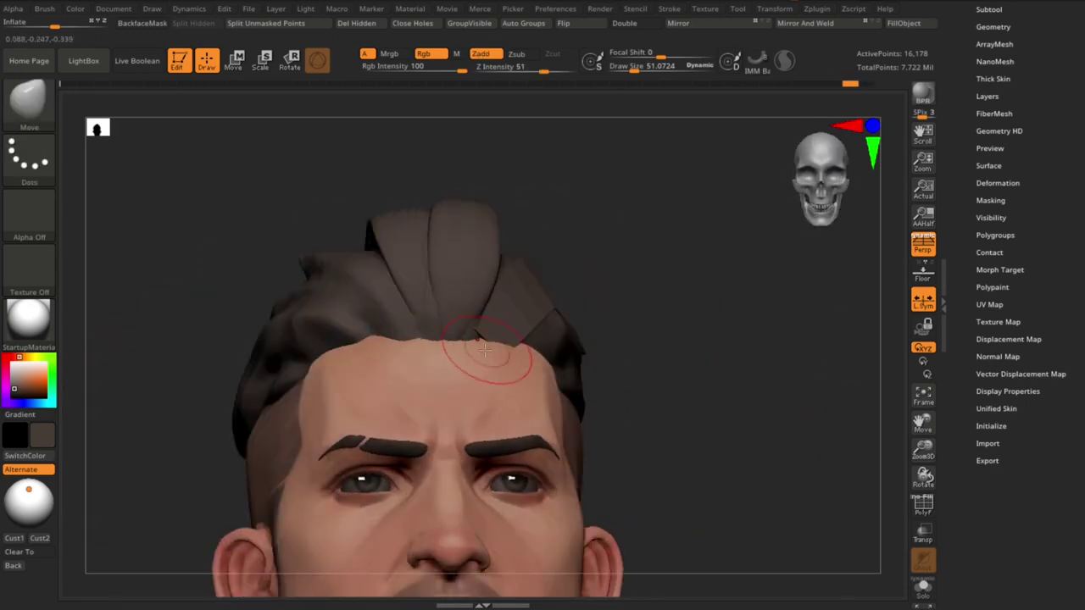
mouse_move(685, 325)
mouse_down()
mouse_move(477, 347)
mouse_move(460, 319)
mouse_move(654, 320)
mouse_move(741, 376)
mouse_move(732, 356)
mouse_up()
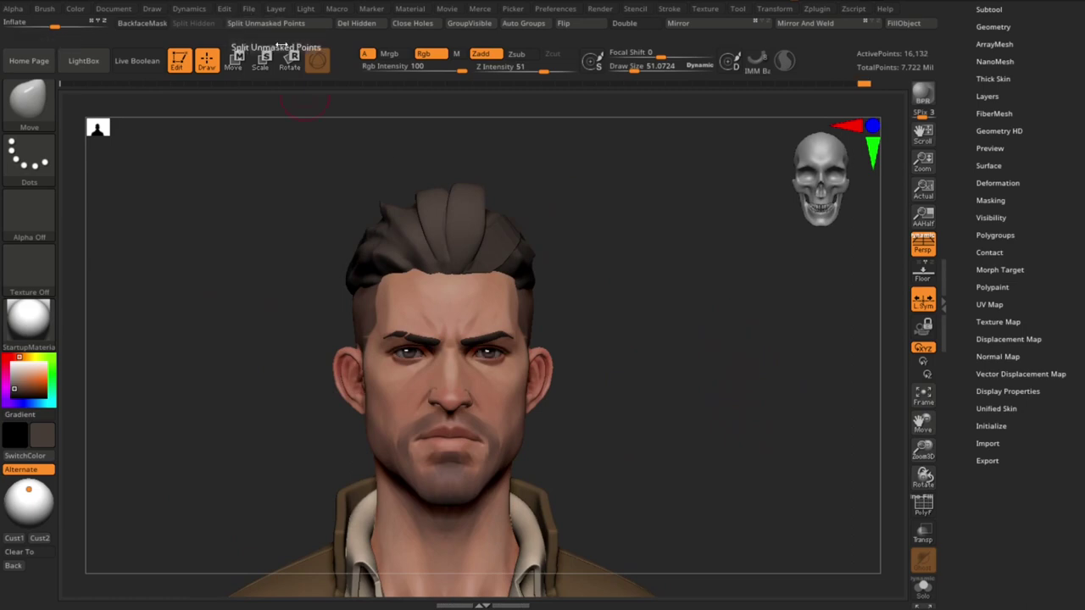
mouse_move(305, 101)
mouse_down()
mouse_move(484, 254)
mouse_move(687, 351)
mouse_up()
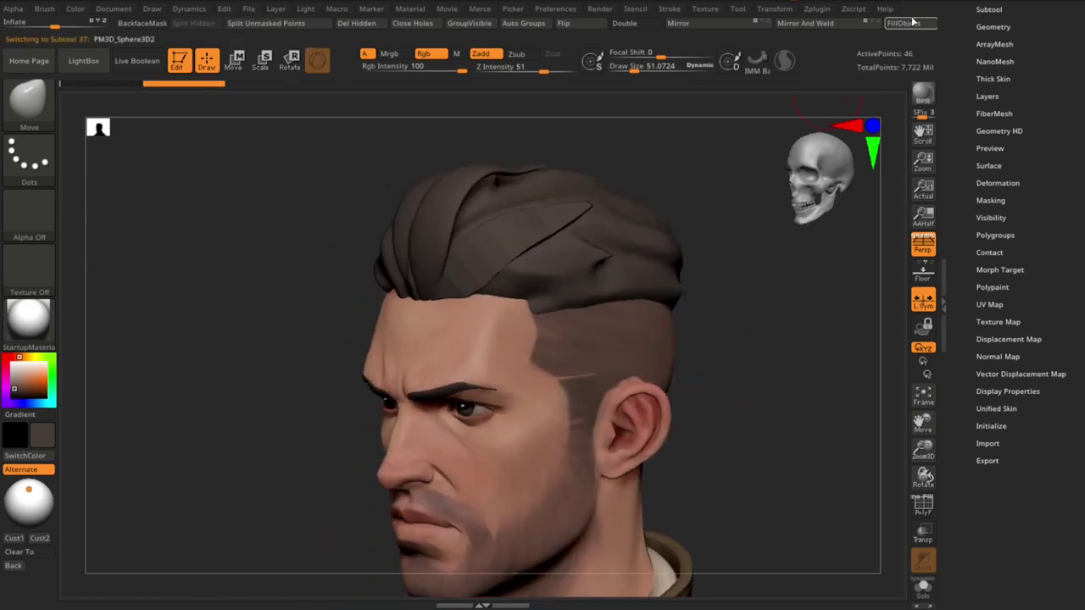
mouse_move(814, 331)
mouse_down()
mouse_move(771, 322)
mouse_move(768, 348)
mouse_move(787, 315)
mouse_move(481, 281)
mouse_up()
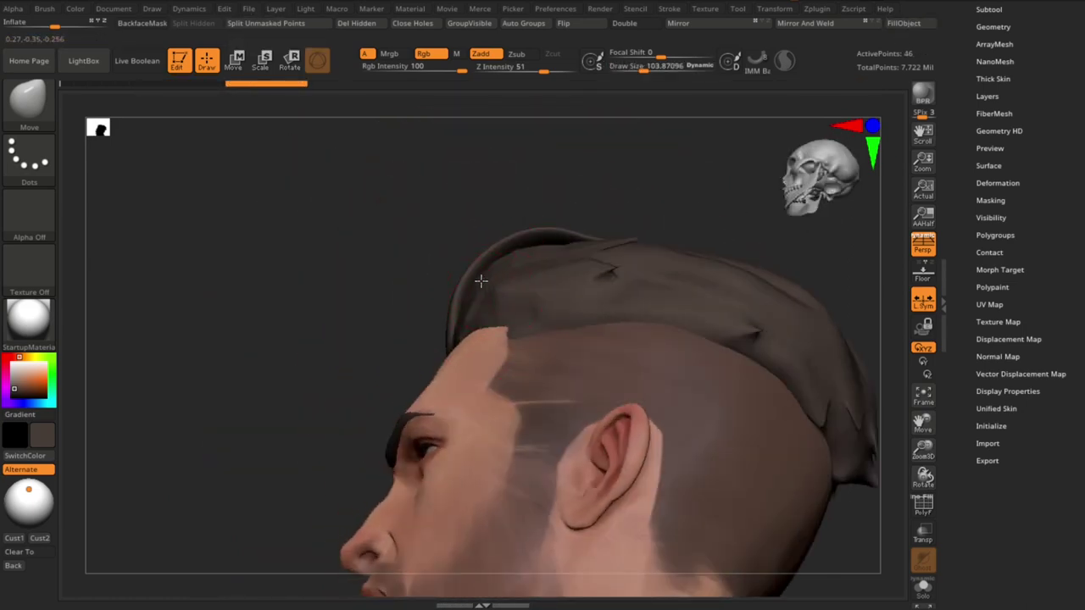
drag(563, 247, 537, 266)
key(space)
drag(678, 330, 653, 330)
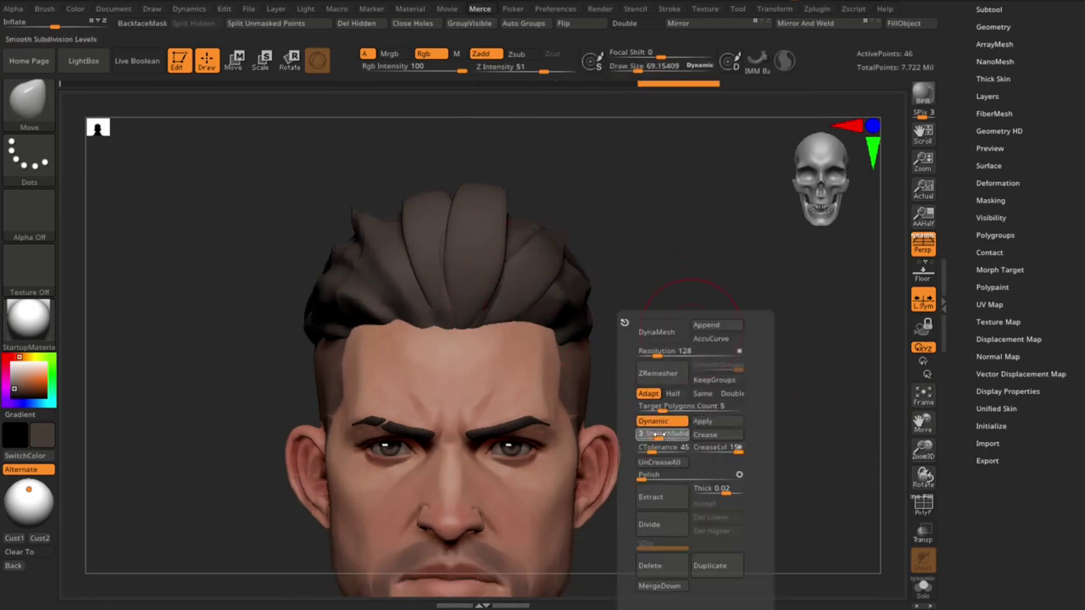
Keep moving the strands back from three-quarter views, then pick another strand to edit
drag(722, 321, 448, 315)
key(s)
mouse_move(345, 322)
mouse_down()
mouse_move(491, 329)
mouse_move(395, 314)
mouse_move(416, 317)
mouse_move(392, 284)
mouse_move(521, 331)
mouse_move(398, 309)
mouse_move(704, 399)
mouse_move(512, 302)
mouse_up()
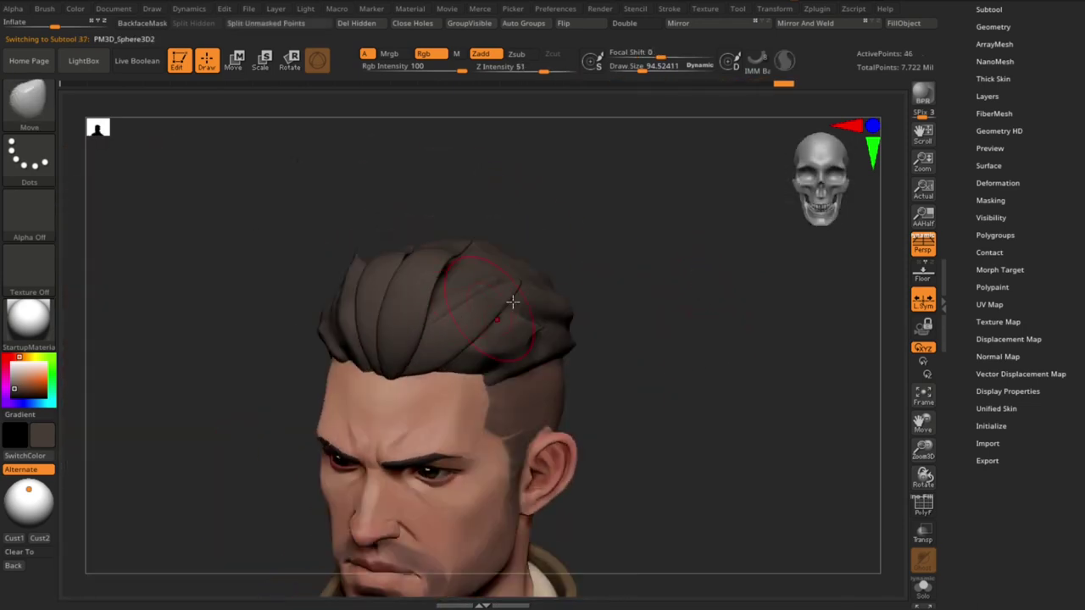
mouse_move(659, 354)
mouse_down()
mouse_move(442, 311)
mouse_move(532, 334)
mouse_up()
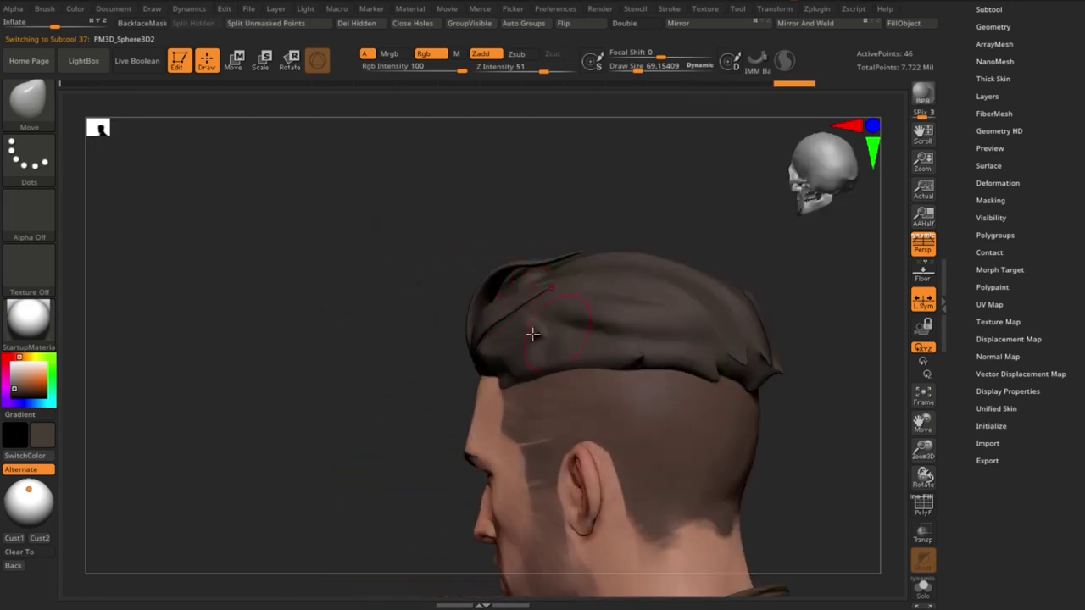
mouse_move(545, 288)
mouse_down()
mouse_move(601, 313)
mouse_move(531, 291)
mouse_move(647, 348)
mouse_move(528, 315)
mouse_move(666, 317)
mouse_move(666, 291)
mouse_move(480, 231)
mouse_move(695, 302)
mouse_move(685, 339)
mouse_move(669, 322)
mouse_move(714, 327)
mouse_up()
alt+click(480, 232)
key(s)
Draw a new strap strand across the hair with CurveStrapSnap
key(b)
click(302, 277)
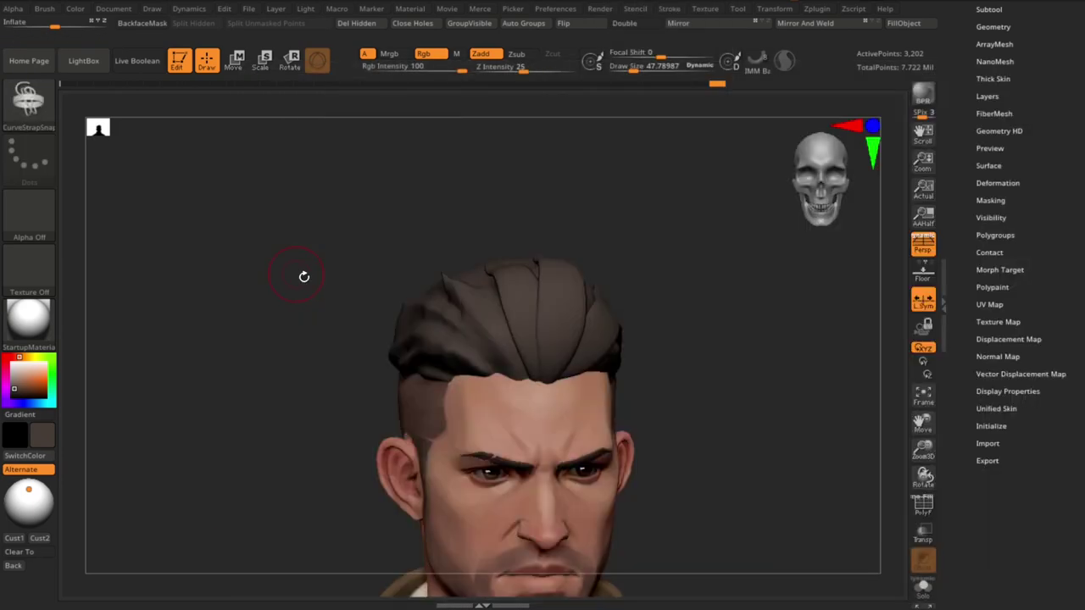
drag(303, 277, 512, 414)
alt+click(496, 514)
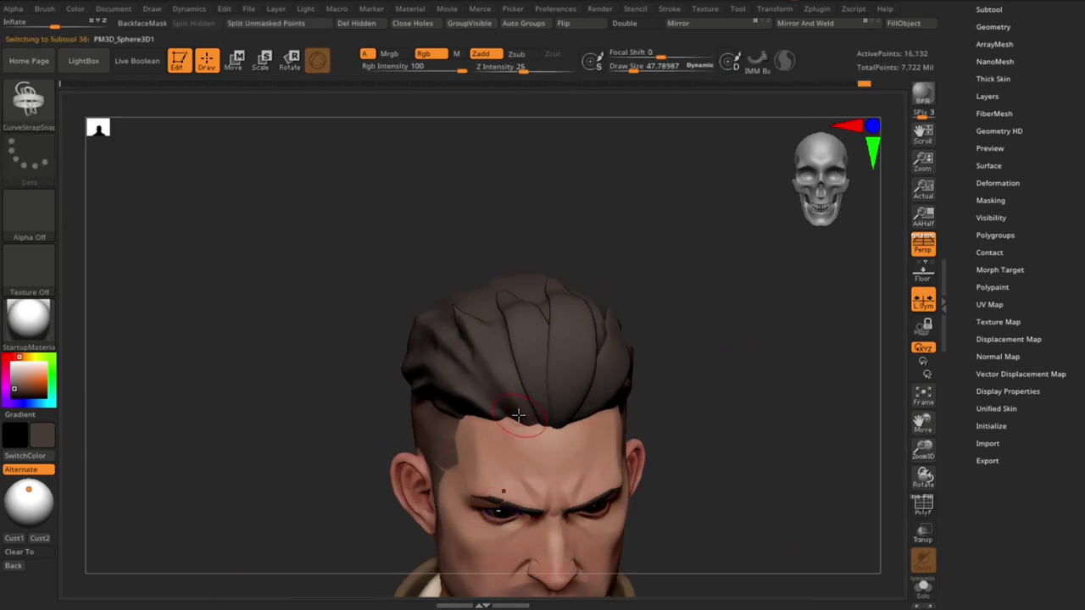
drag(720, 398, 773, 407)
drag(461, 314, 542, 356)
drag(746, 356, 782, 354)
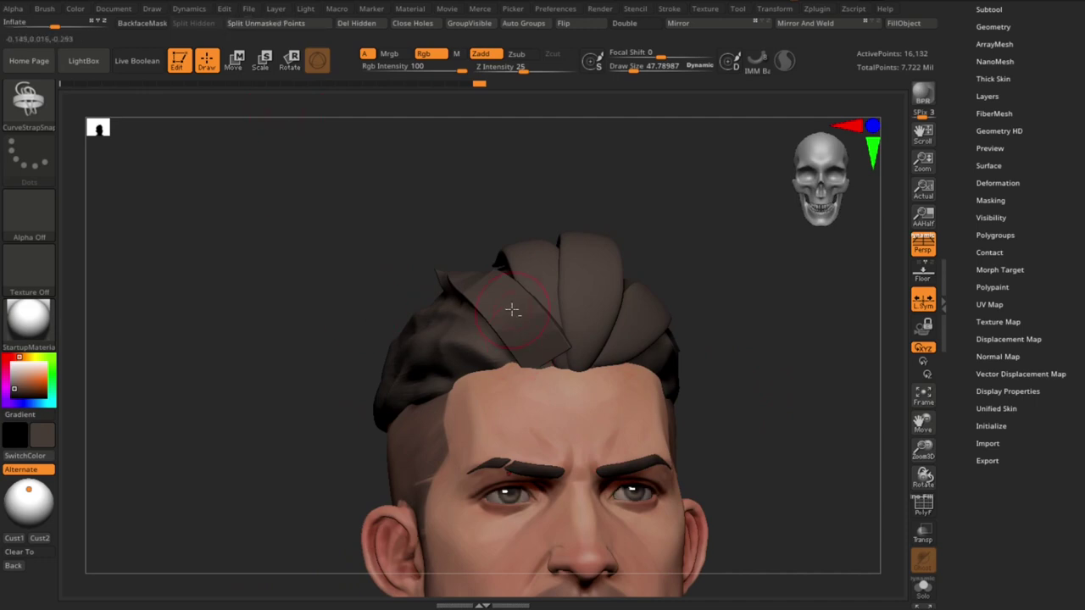
mouse_move(512, 310)
mouse_down()
mouse_move(560, 305)
mouse_move(563, 314)
mouse_up()
Select the new and front strands and smooth them, comparing side and front views
alt+click(563, 309)
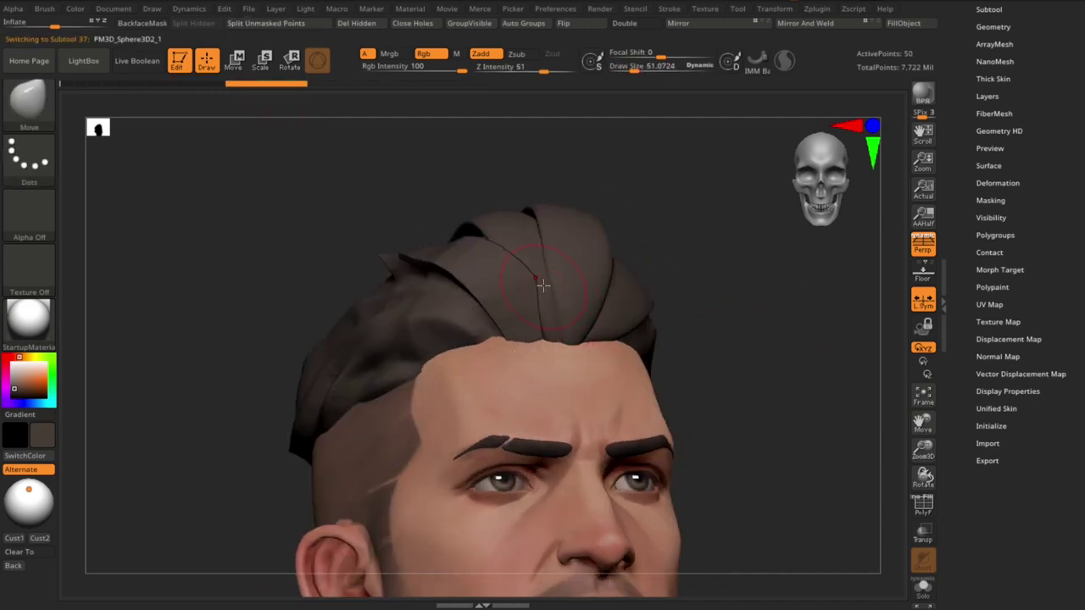
right_click(627, 312)
mouse_move(772, 229)
mouse_down()
mouse_move(534, 365)
mouse_move(743, 370)
mouse_move(506, 362)
mouse_move(676, 346)
mouse_move(552, 306)
mouse_up()
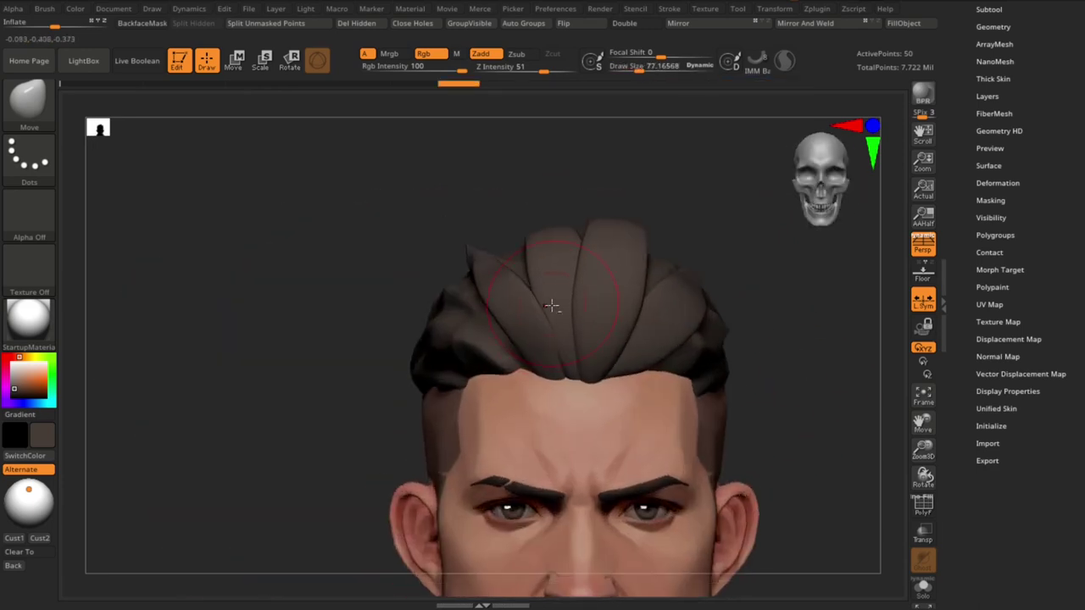
mouse_move(395, 333)
mouse_down()
mouse_move(542, 339)
mouse_move(715, 276)
mouse_move(465, 281)
mouse_move(366, 266)
mouse_move(523, 297)
mouse_up()
drag(785, 341, 771, 339)
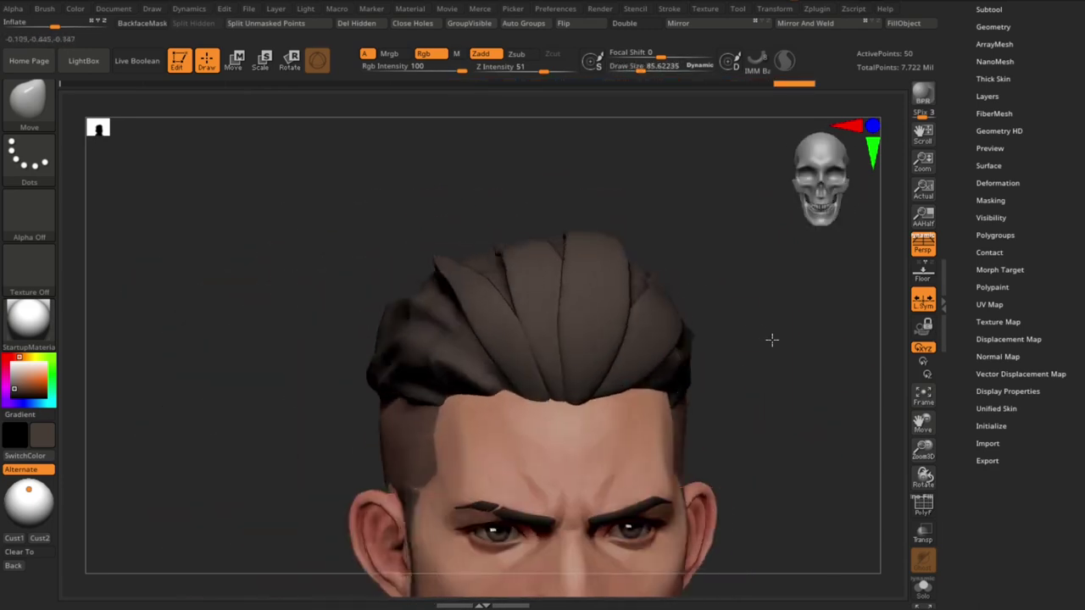
mouse_move(438, 212)
mouse_down()
mouse_move(515, 359)
mouse_move(547, 248)
mouse_move(821, 341)
mouse_move(308, 337)
mouse_move(721, 334)
mouse_move(419, 269)
mouse_move(770, 393)
mouse_move(765, 322)
mouse_move(710, 358)
mouse_up()
alt+click(515, 359)
alt+click(419, 269)
key(shift)
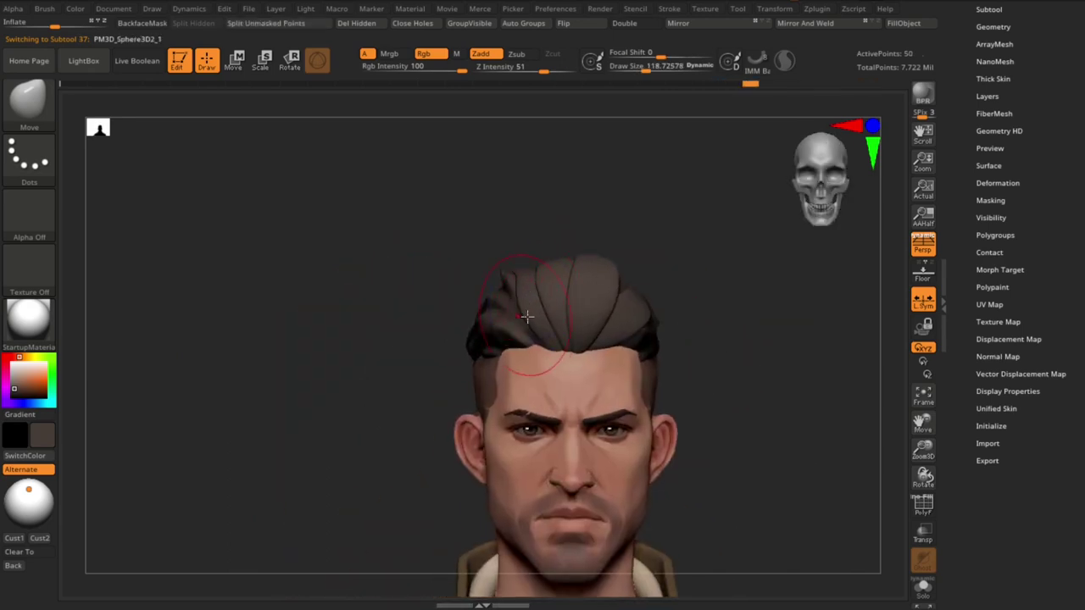
mouse_move(520, 294)
mouse_down()
mouse_move(731, 332)
mouse_move(579, 282)
mouse_move(472, 194)
mouse_move(502, 424)
mouse_move(430, 254)
mouse_up()
Draw another strap strand and shape it into the swept-back flow
alt+click(565, 313)
mouse_move(688, 407)
mouse_down()
mouse_move(758, 334)
mouse_move(396, 313)
mouse_up()
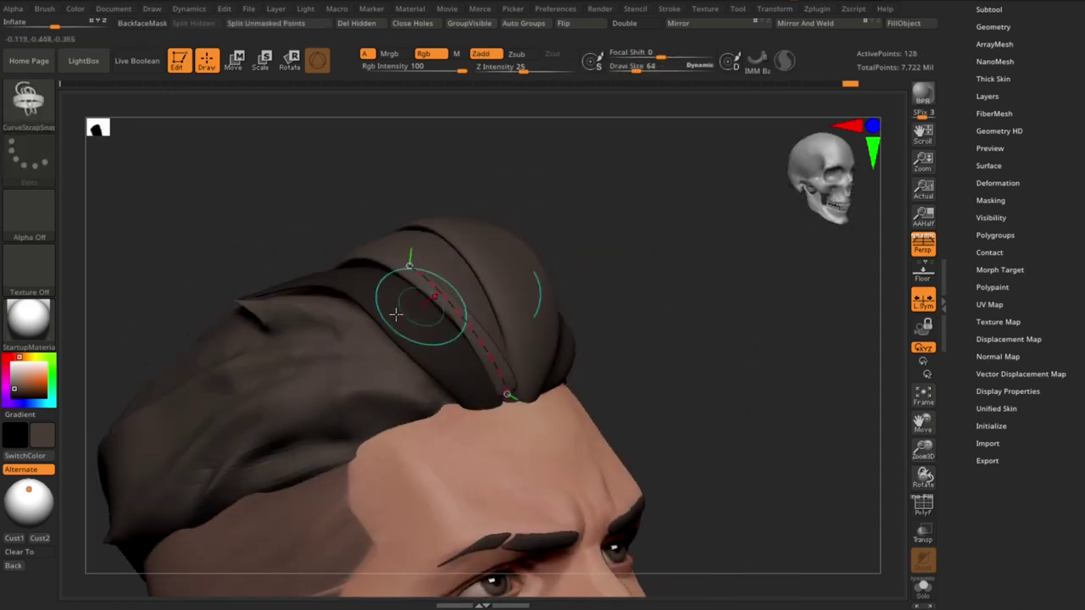
alt+click(490, 356)
drag(501, 361, 680, 366)
mouse_move(516, 410)
mouse_down()
mouse_move(459, 300)
mouse_move(504, 283)
mouse_up()
drag(734, 322, 528, 356)
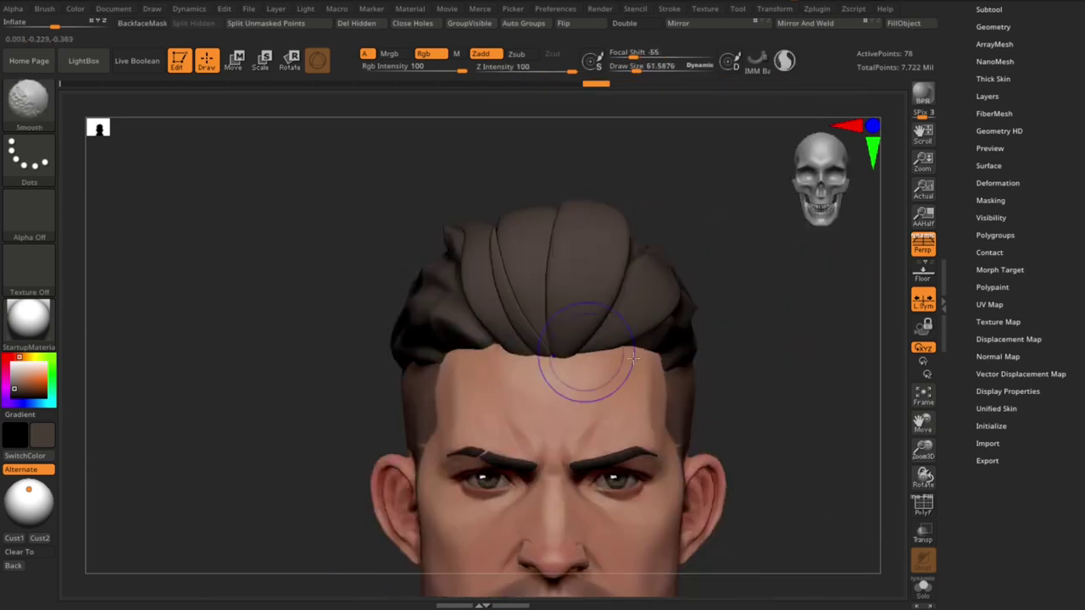
key(s)
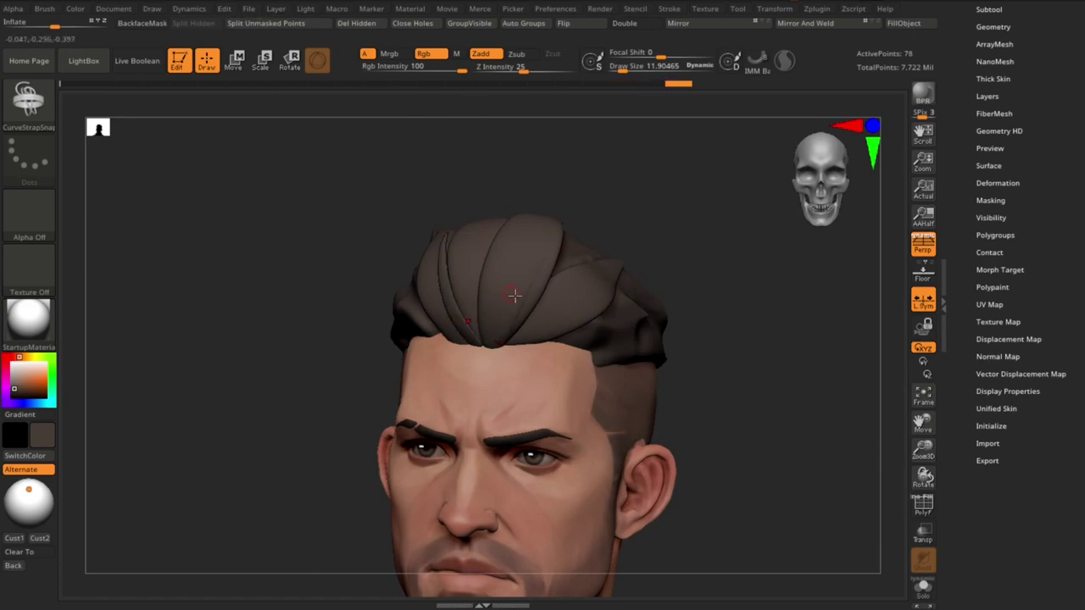
Tuck the front strands along the hairline with the Transpose move gizmo, then bring up the Geometry options
key(w)
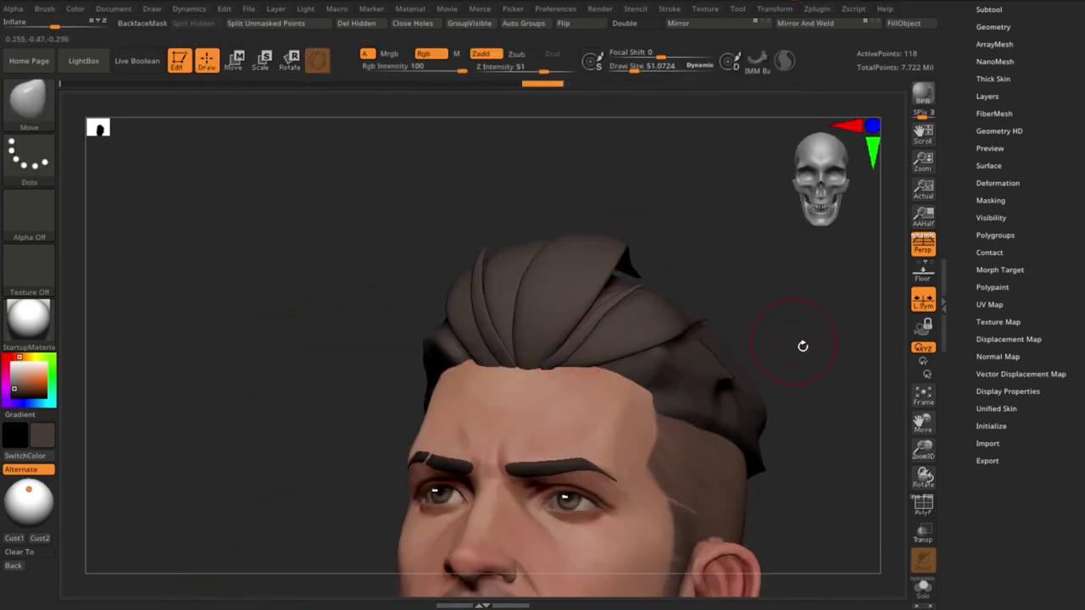
drag(803, 346, 603, 362)
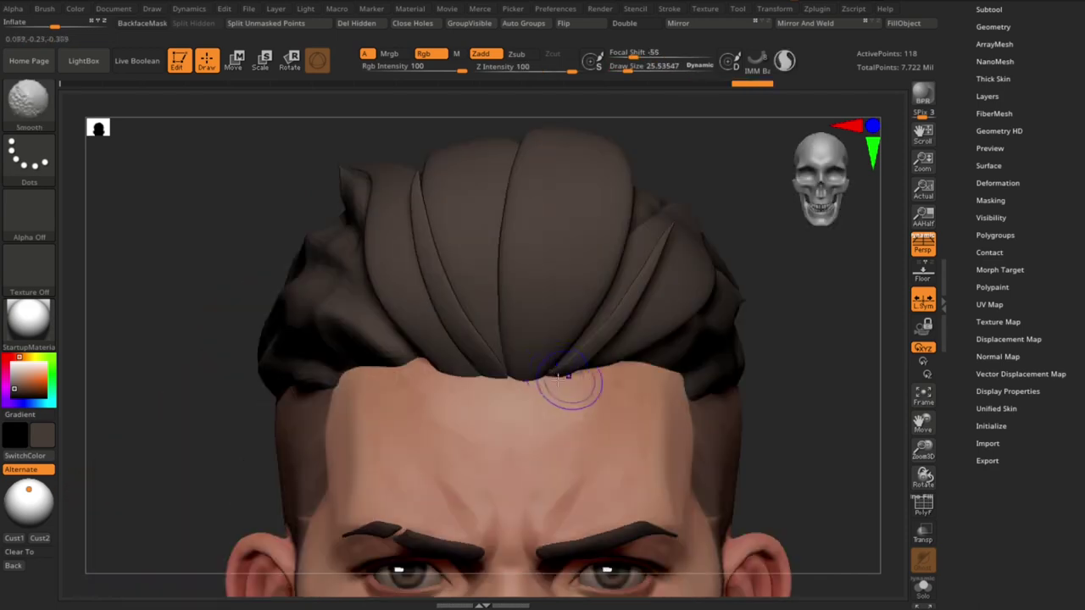
right_drag(718, 399, 568, 365)
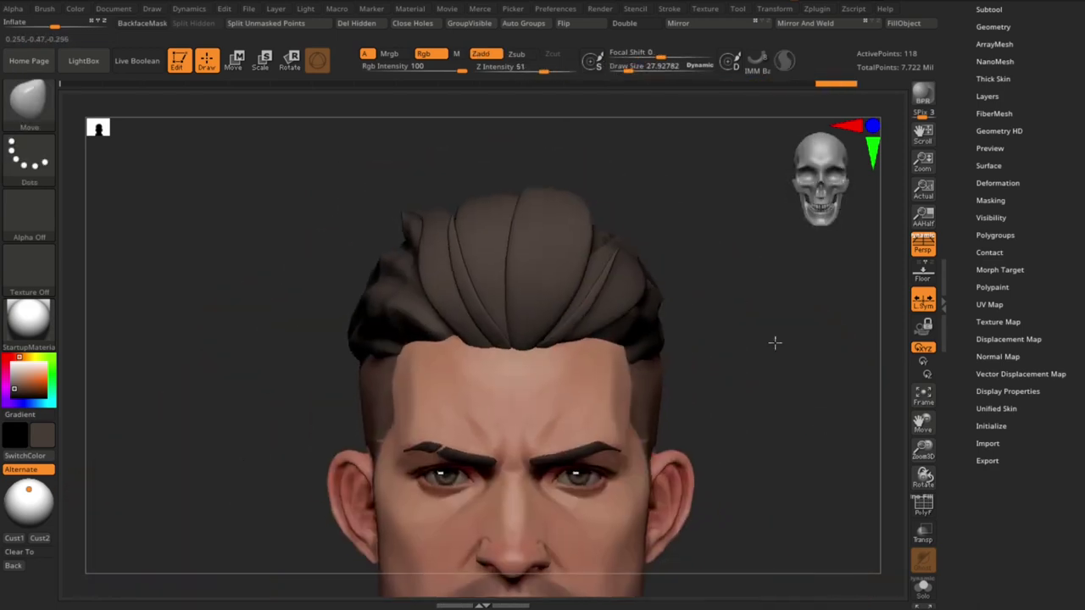
key(w)
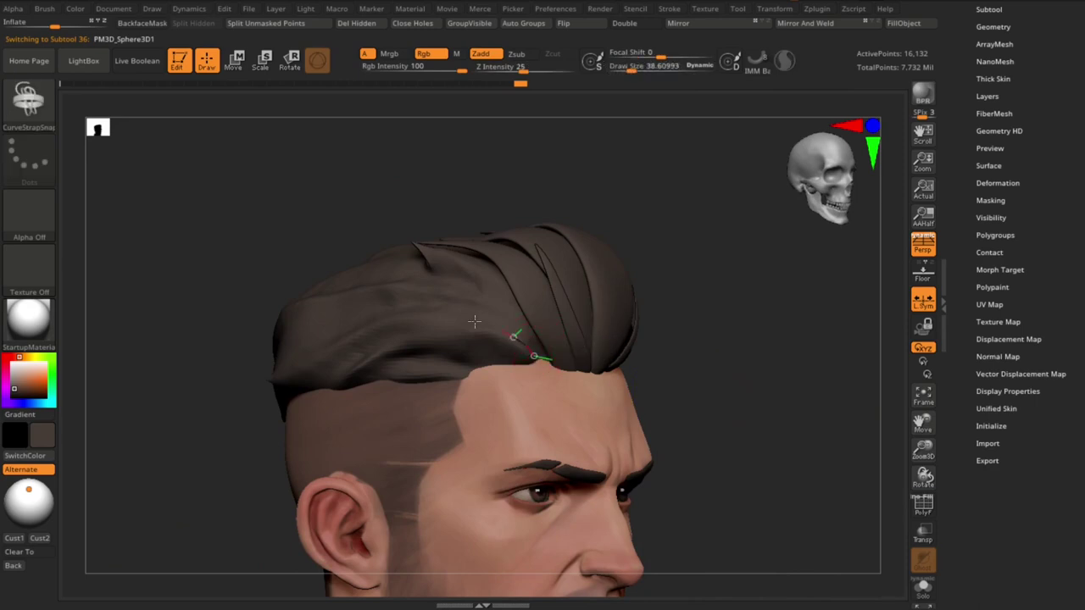
drag(687, 322, 619, 200)
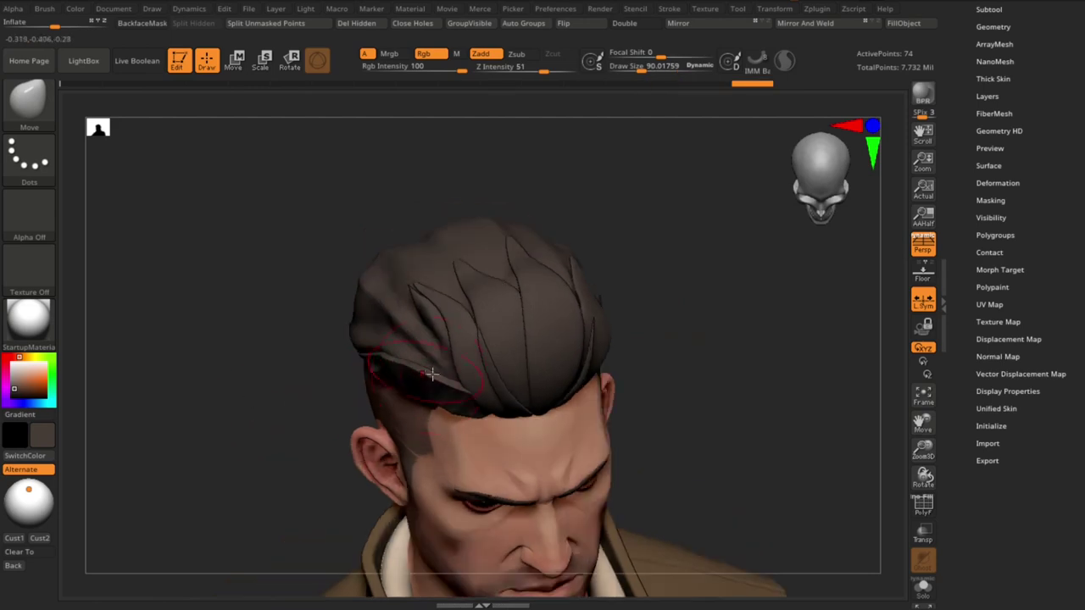
key(g)
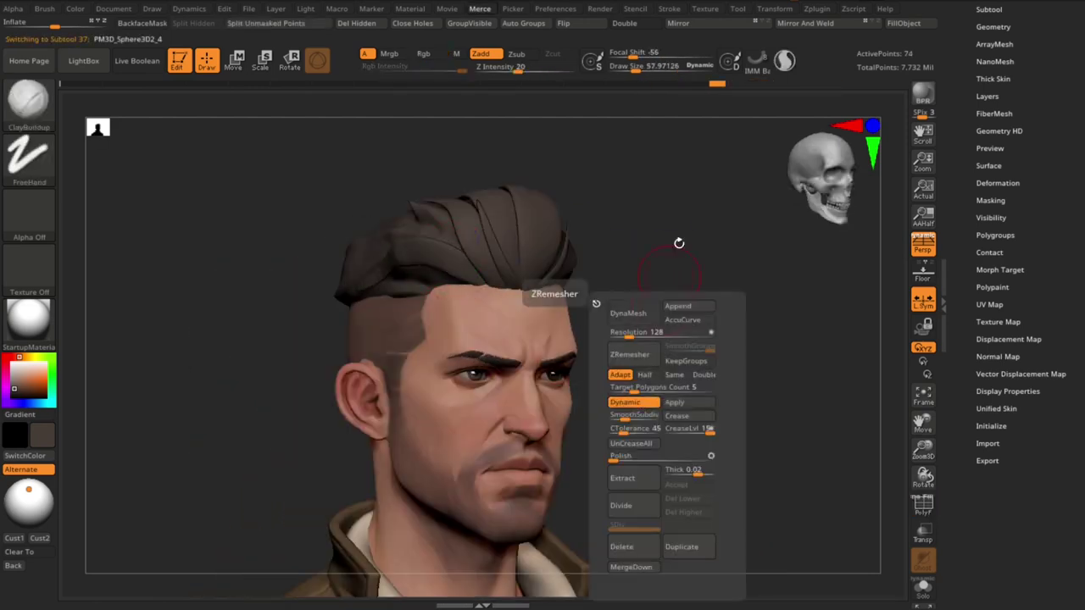
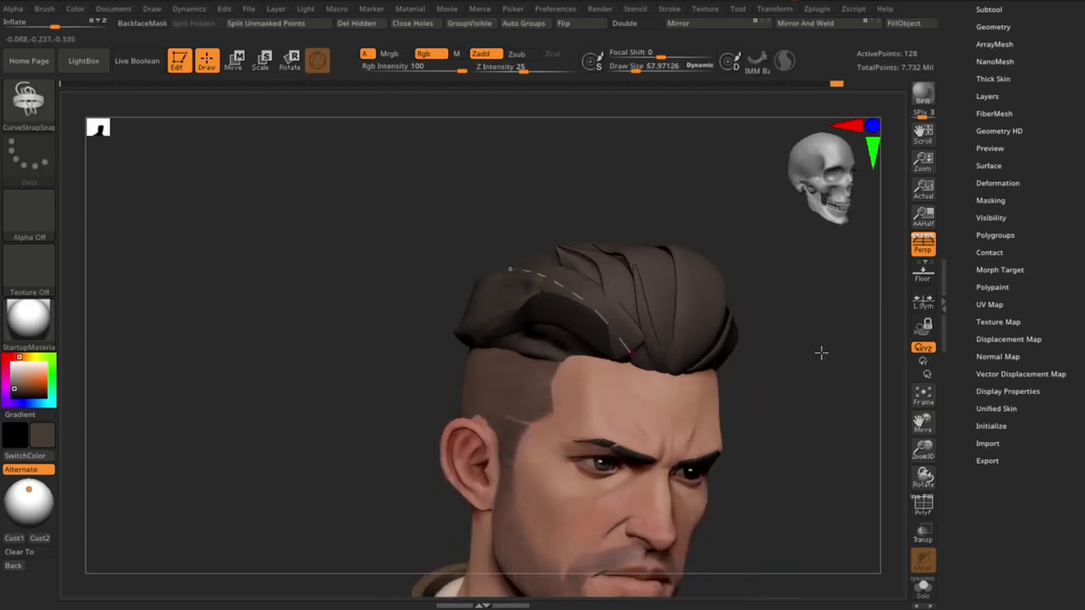
Zoom in on the side hair and switch to the CurveStrapSnap (BCS) brush
shift+drag(805, 387, 650, 374)
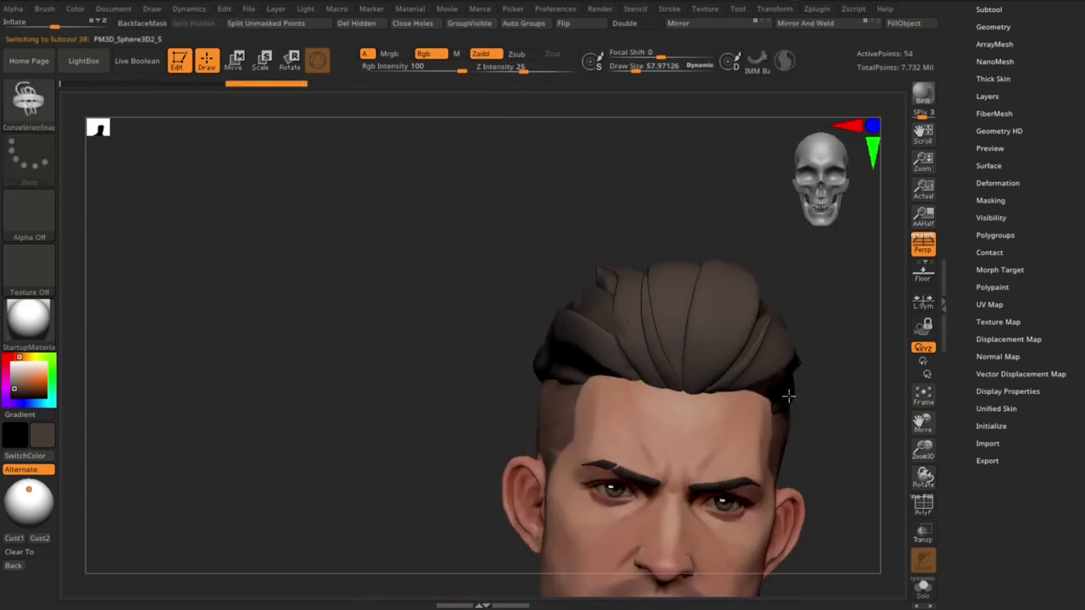
right_drag(641, 337, 635, 322)
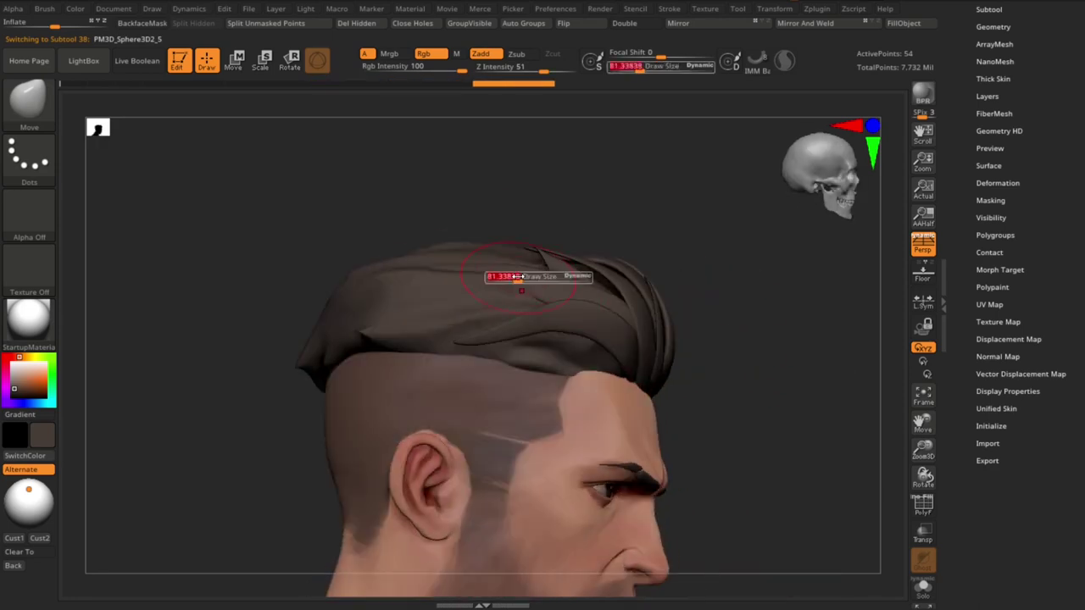
right_drag(508, 280, 538, 333)
mouse_move(521, 277)
right_down()
mouse_move(388, 322)
mouse_move(528, 266)
right_up()
mouse_move(643, 267)
right_down()
mouse_move(421, 364)
mouse_move(407, 388)
mouse_move(778, 297)
mouse_move(623, 269)
mouse_move(353, 387)
mouse_move(724, 337)
mouse_move(720, 325)
mouse_move(707, 361)
mouse_move(701, 339)
right_up()
key(b)
key(c)
key(s)
key(s)
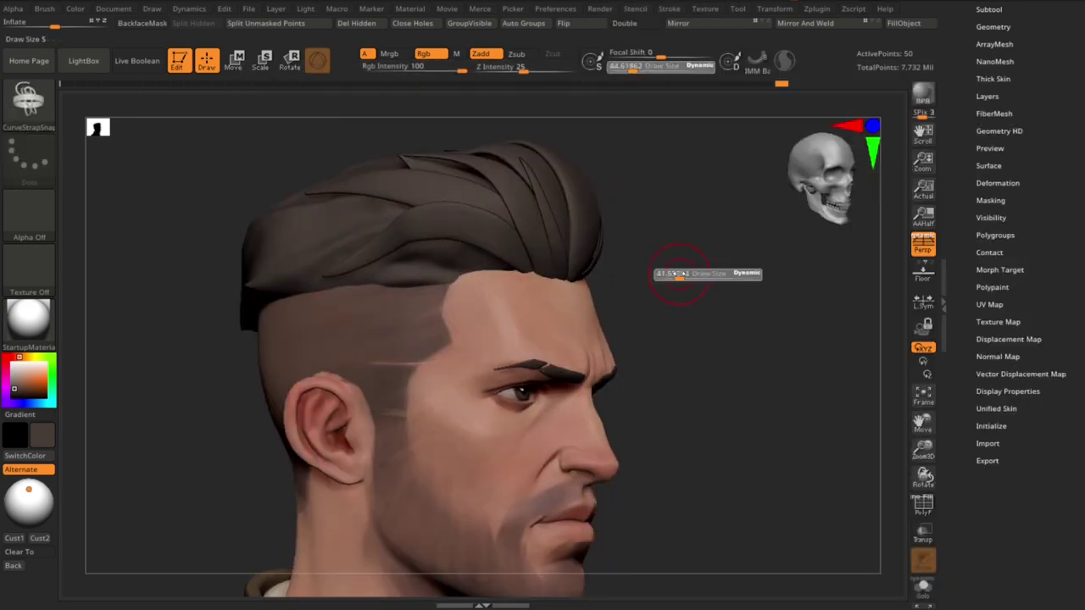
mouse_move(715, 297)
right_down()
mouse_move(704, 297)
mouse_move(721, 361)
right_up()
key(s)
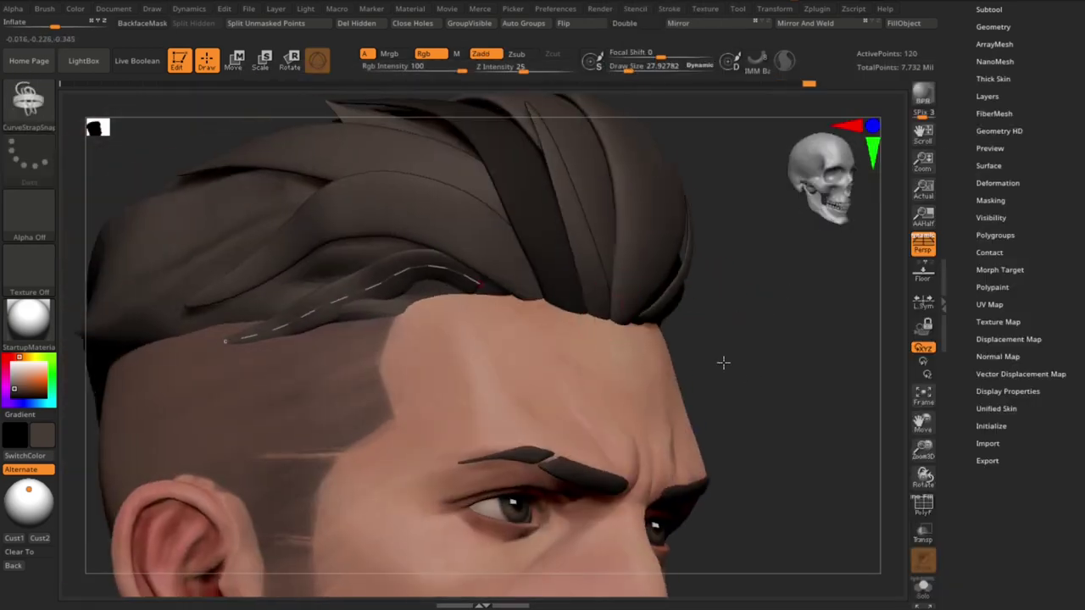
Draw a new curved strap strand above the temple and lift it slightly higher
drag(230, 342, 478, 285)
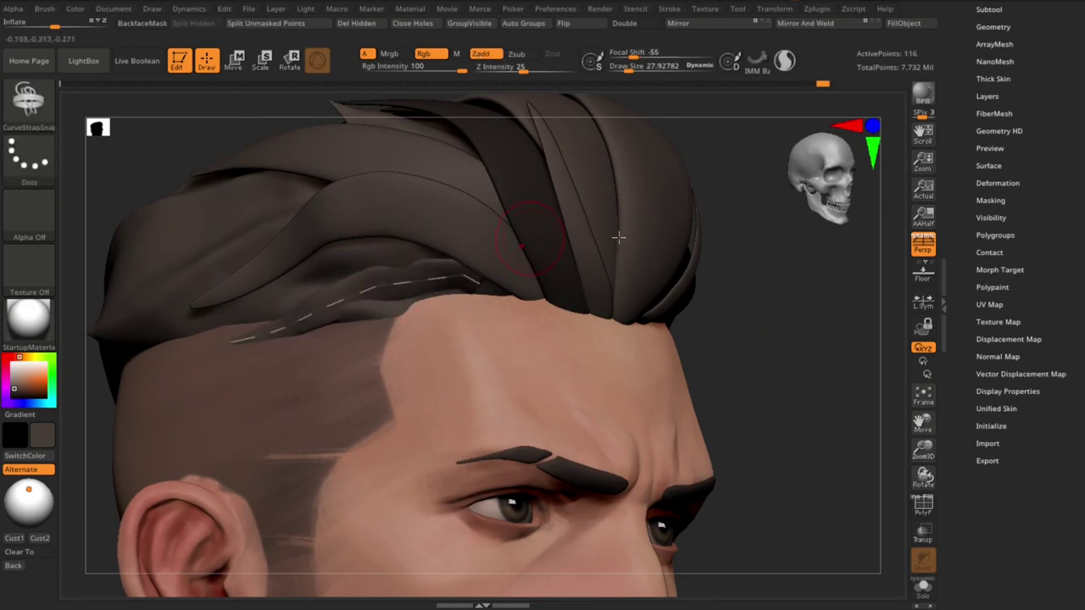
right_drag(409, 279, 411, 282)
drag(410, 283, 411, 273)
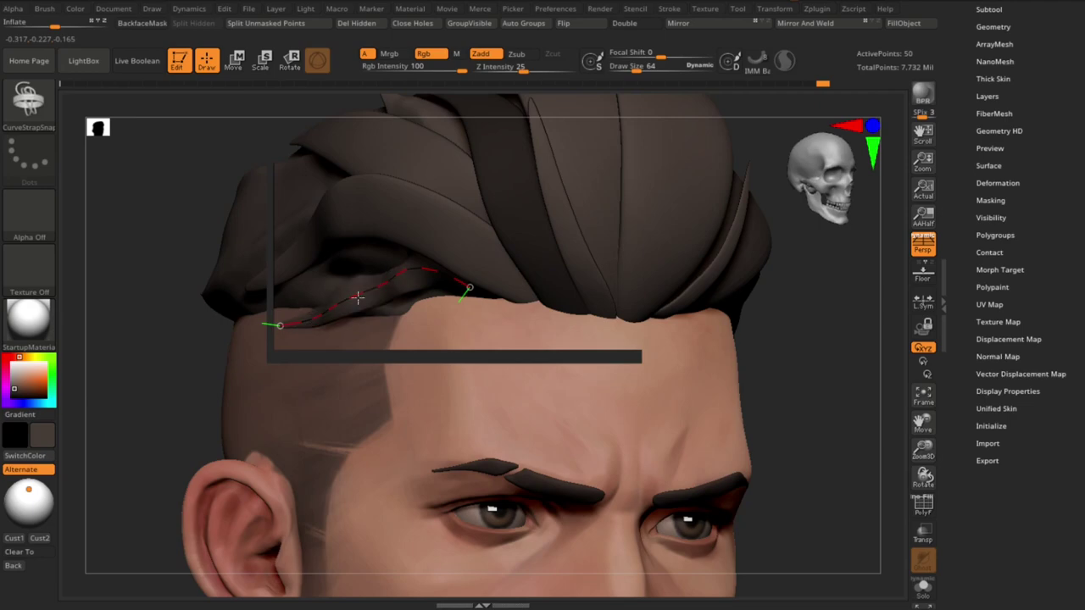
mouse_move(357, 296)
right_down()
mouse_move(768, 361)
mouse_move(744, 346)
mouse_move(749, 337)
mouse_move(517, 308)
mouse_move(686, 345)
right_up()
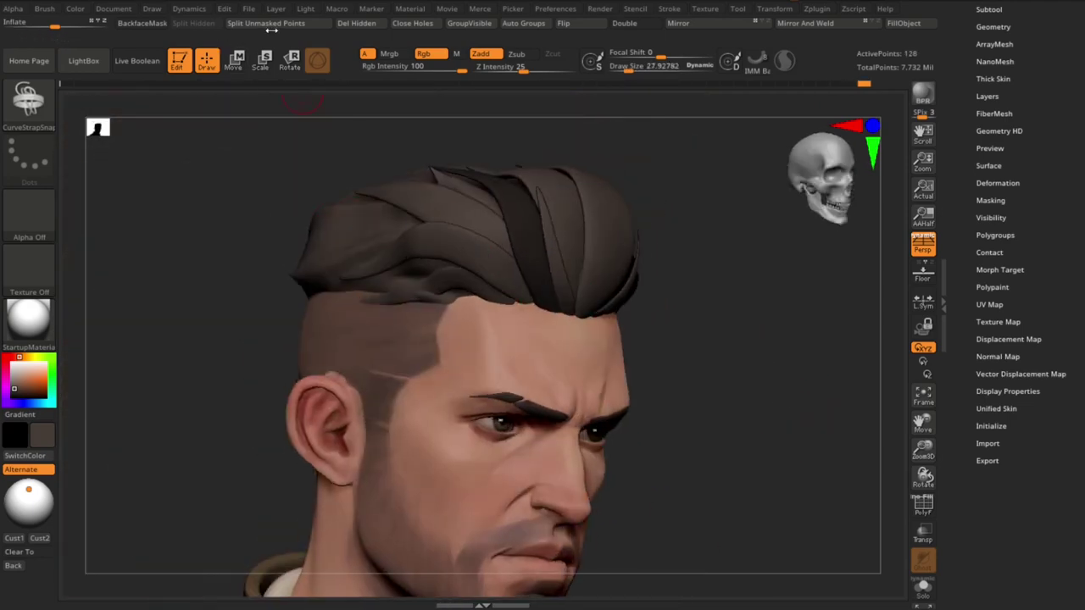
Switch to the Move brush (BMV) and select another hair strand piece
mouse_move(382, 118)
right_down()
mouse_move(676, 334)
mouse_move(683, 356)
right_up()
key(b)
key(m)
key(v)
alt+click(479, 305)
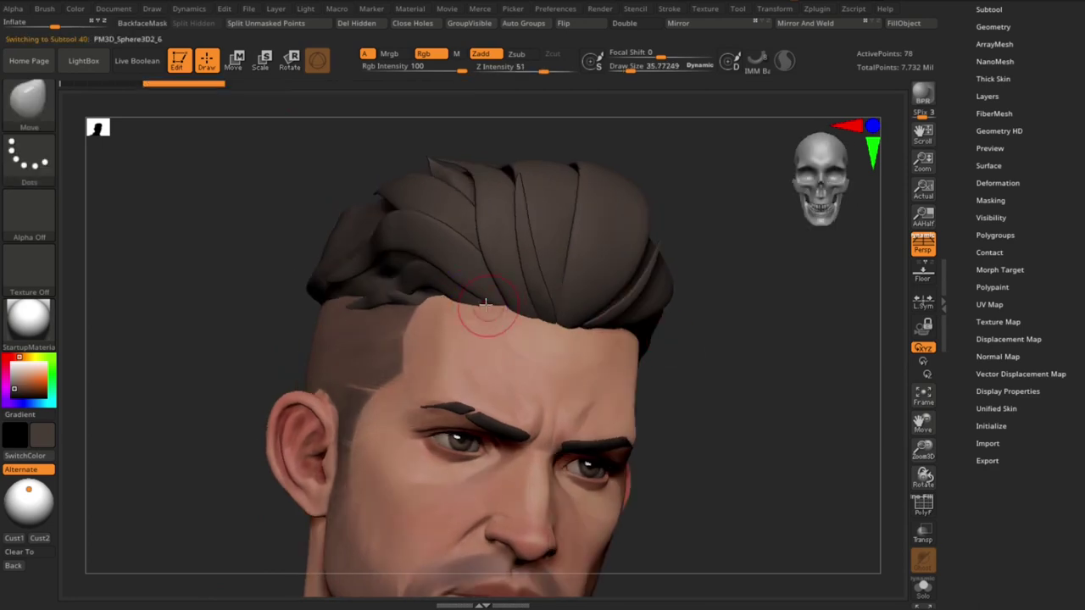
mouse_move(485, 303)
right_down()
mouse_move(606, 324)
mouse_move(416, 283)
mouse_move(450, 286)
mouse_move(433, 310)
right_up()
mouse_move(572, 323)
right_down()
mouse_move(448, 286)
mouse_move(303, 318)
mouse_move(545, 262)
mouse_move(666, 297)
mouse_move(618, 327)
mouse_move(565, 311)
right_up()
mouse_move(695, 329)
right_down()
mouse_move(581, 305)
mouse_move(435, 314)
mouse_move(720, 329)
mouse_move(501, 306)
mouse_move(450, 315)
mouse_move(492, 350)
right_up()
Select a different hair strand piece and switch to the DamStandard (BDS) brush
alt+click(492, 351)
key(b)
key(d)
key(s)
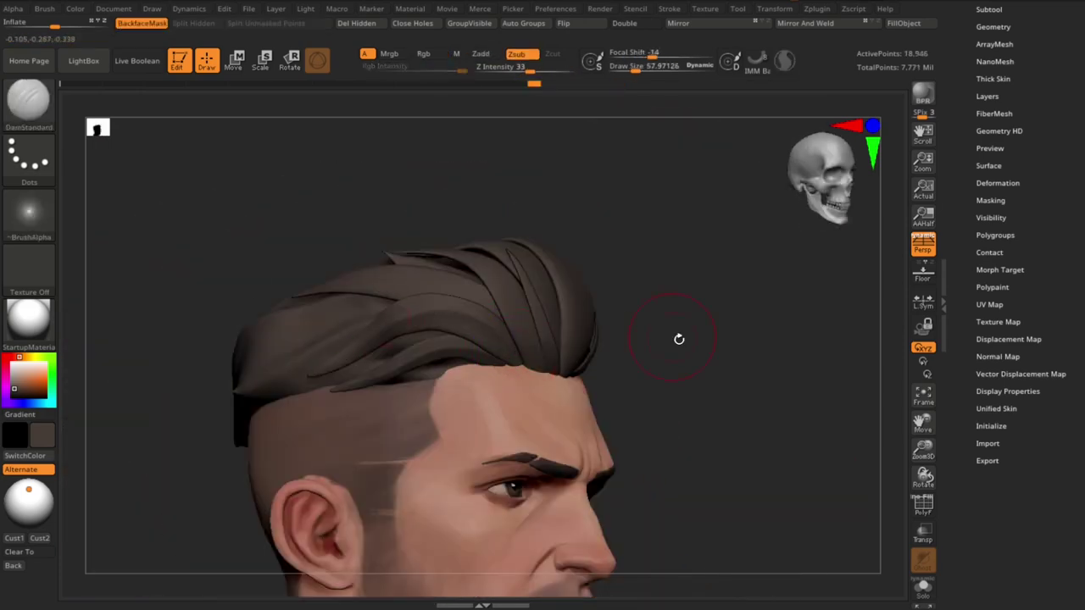
right_drag(679, 339, 522, 359)
mouse_move(439, 334)
right_down()
mouse_move(777, 453)
mouse_move(755, 375)
mouse_move(358, 303)
right_up()
key(ctrl)
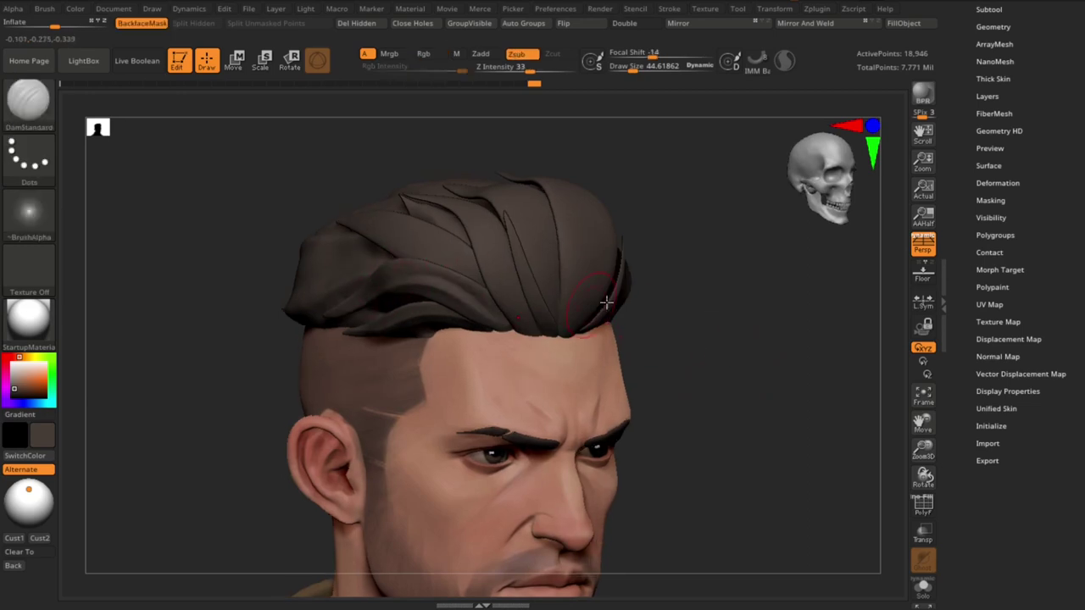
mouse_move(607, 303)
right_down()
mouse_move(727, 395)
mouse_move(719, 359)
mouse_move(745, 401)
mouse_move(438, 363)
right_up()
Select the top hair strand piece and remesh it with DynaMesh
alt+click(439, 363)
key(shift+d)
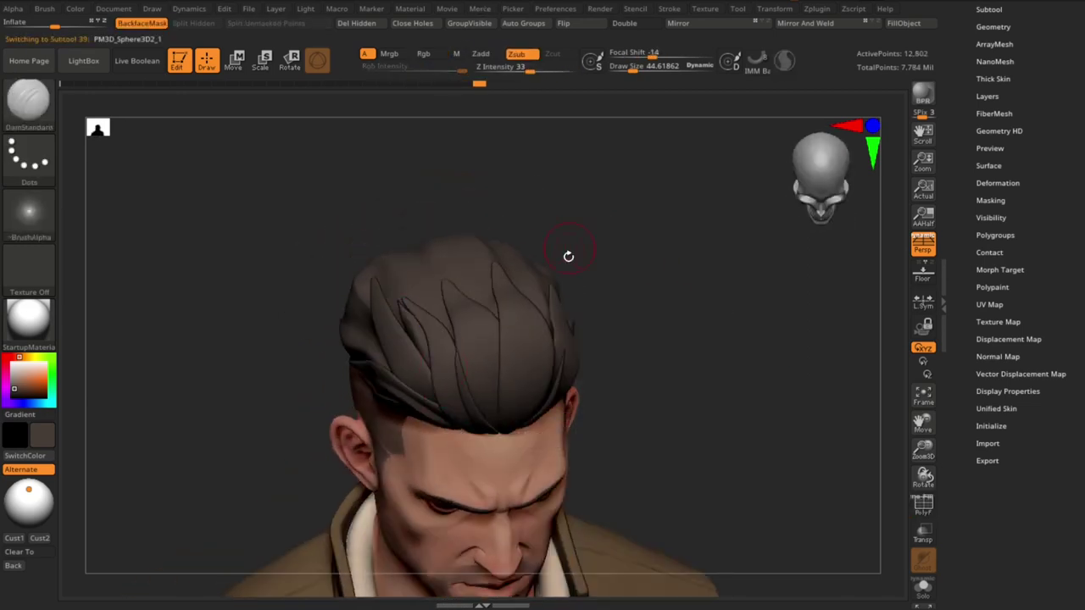
mouse_move(566, 252)
right_down()
mouse_move(661, 433)
mouse_move(424, 314)
mouse_move(617, 282)
mouse_move(690, 450)
mouse_move(606, 406)
right_up()
mouse_move(458, 337)
right_down()
mouse_move(714, 339)
mouse_move(524, 470)
right_up()
mouse_move(458, 291)
right_down()
mouse_move(765, 351)
mouse_move(748, 293)
mouse_move(722, 382)
mouse_move(739, 422)
mouse_move(439, 315)
right_up()
alt+click(440, 314)
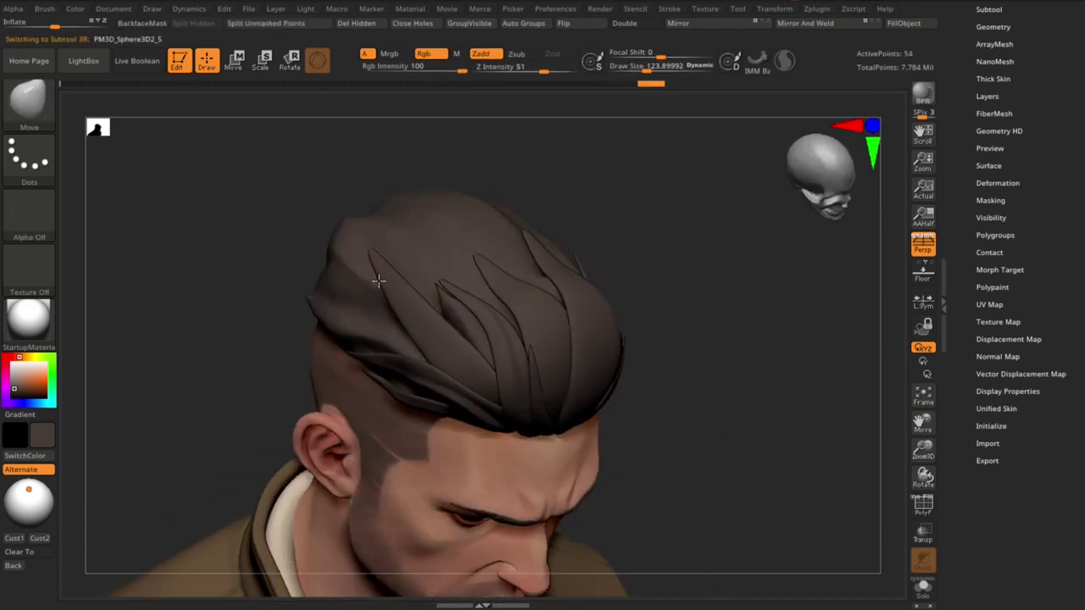
mouse_move(388, 266)
right_down()
mouse_move(686, 325)
mouse_move(685, 387)
mouse_move(628, 296)
mouse_move(685, 358)
mouse_move(669, 368)
right_up()
key(b)
key(d)
key(s)
key(space)
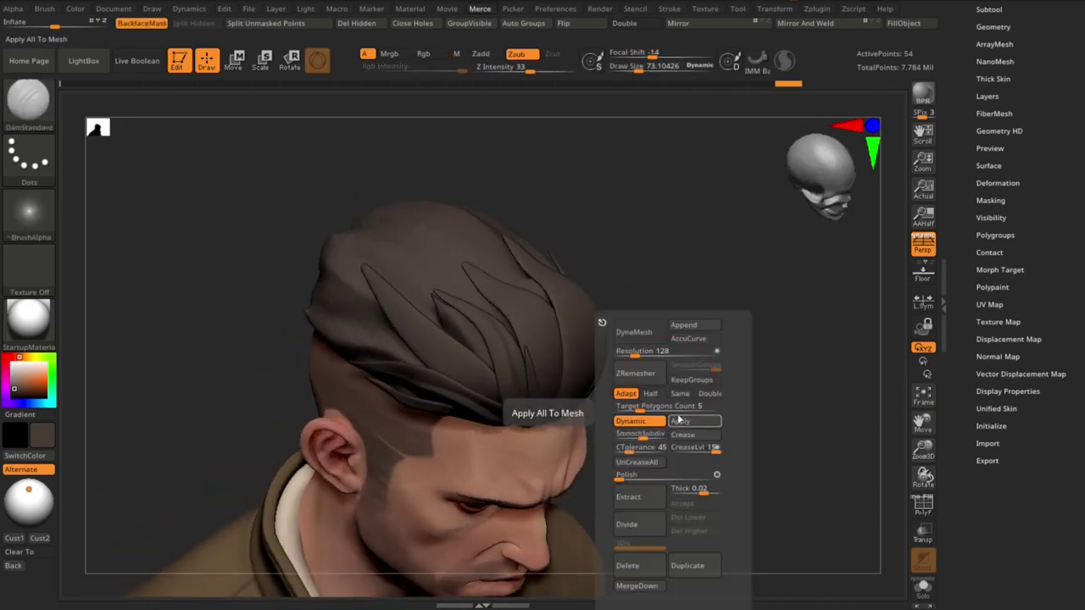
click(680, 420)
Select another hair strand piece and apply DynaMesh to it as well
mouse_move(492, 395)
right_down()
mouse_move(373, 284)
mouse_move(758, 392)
mouse_move(729, 347)
right_up()
key(bracketleft)
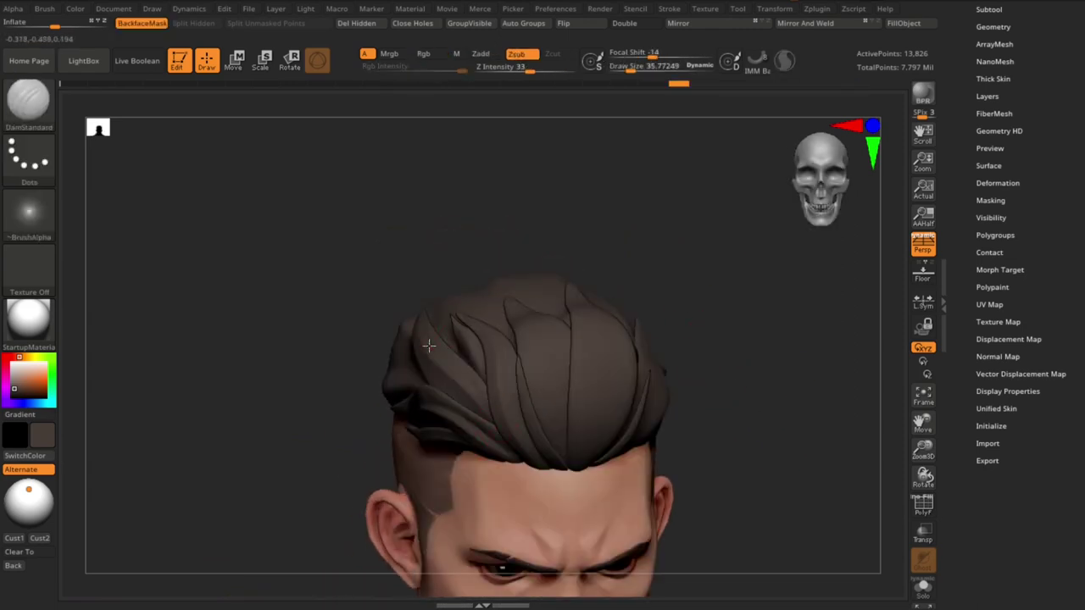
mouse_move(429, 346)
right_down()
mouse_move(765, 353)
mouse_move(738, 356)
mouse_move(744, 342)
mouse_move(772, 457)
mouse_move(460, 327)
right_up()
alt+click(460, 327)
key(space)
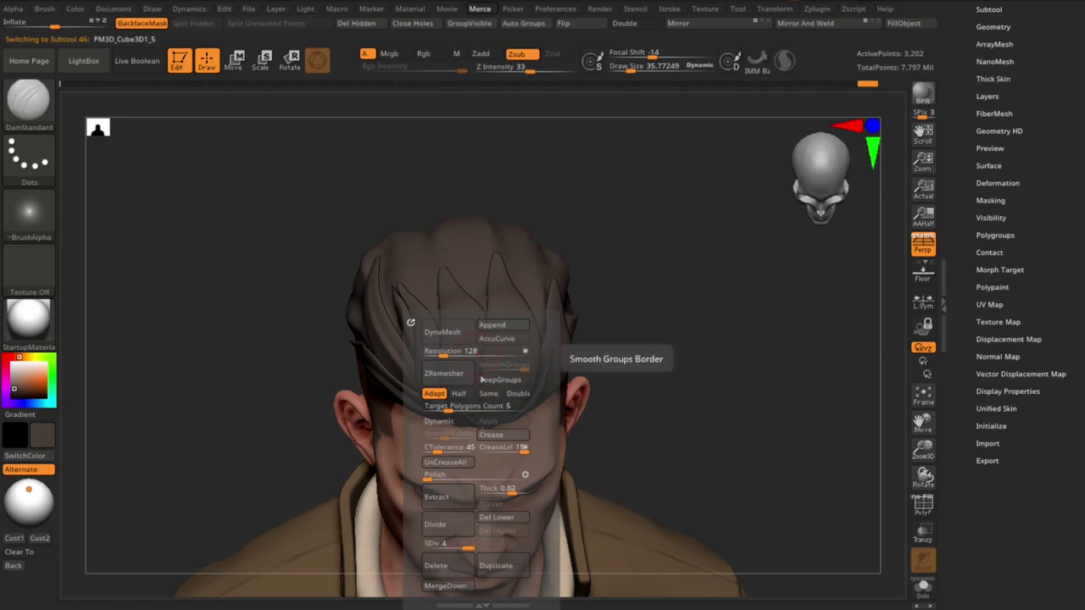
key(bracketright)
mouse_move(594, 373)
right_down()
mouse_move(666, 368)
mouse_move(699, 413)
right_up()
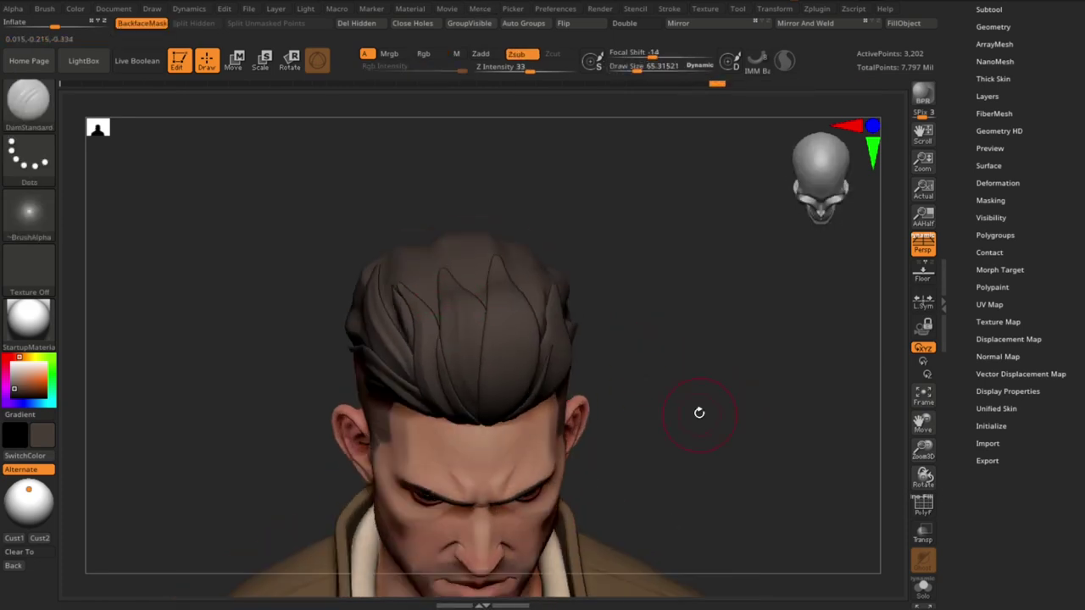
key(space)
alt+click(423, 300)
mouse_move(457, 314)
right_down()
mouse_move(703, 370)
mouse_move(593, 399)
right_up()
key(bracketleft)
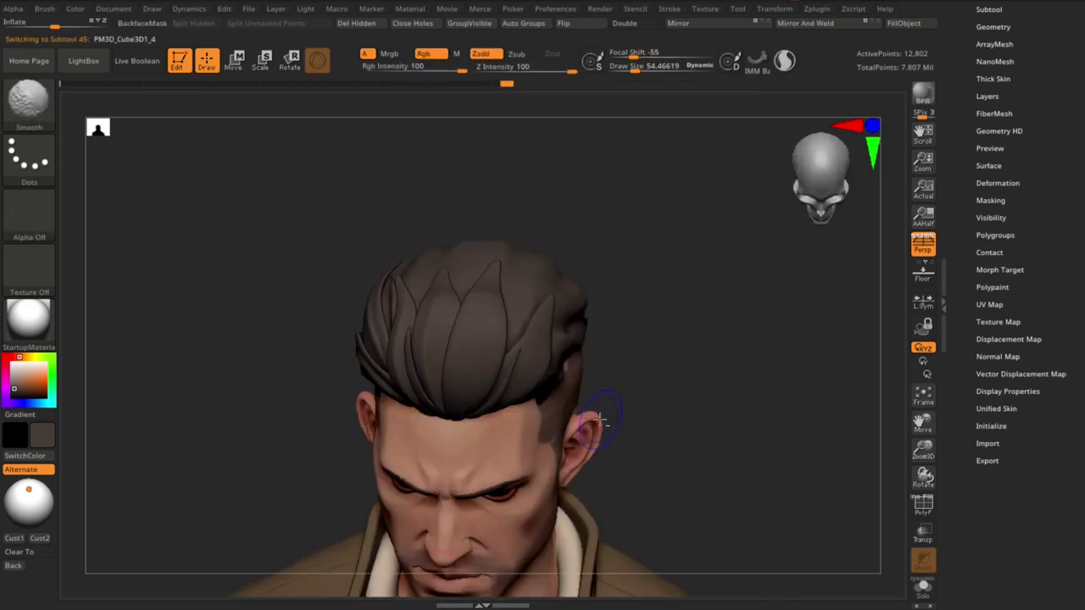
Select the next hair piece and bring up its geometry options
alt+click(485, 307)
right_drag(487, 309, 462, 359)
alt+click(462, 359)
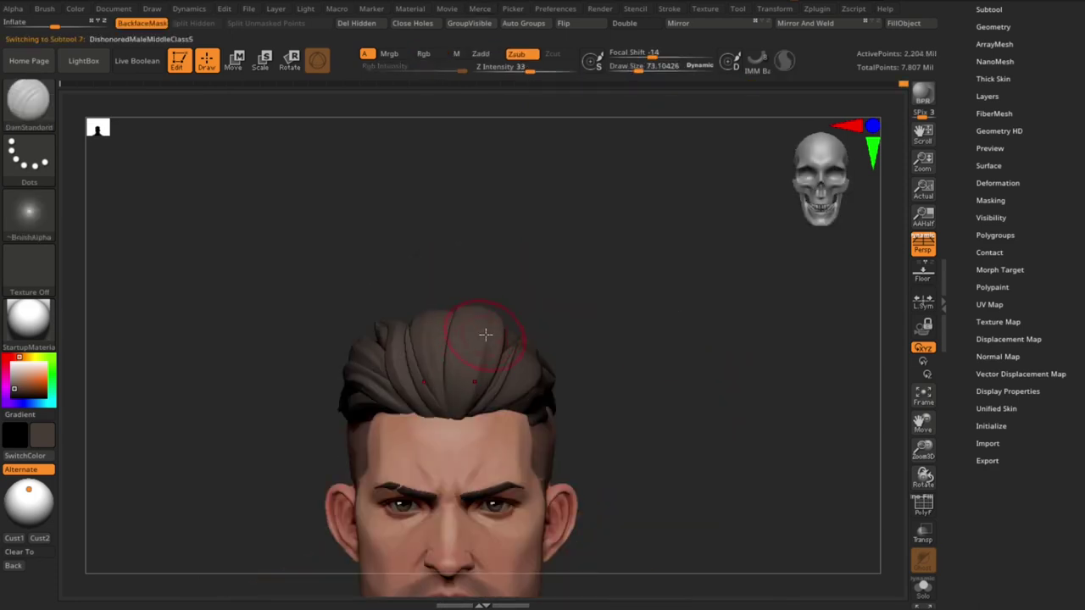
mouse_move(481, 318)
right_down()
mouse_move(477, 332)
mouse_move(608, 358)
mouse_move(625, 336)
mouse_move(678, 406)
mouse_move(443, 327)
right_up()
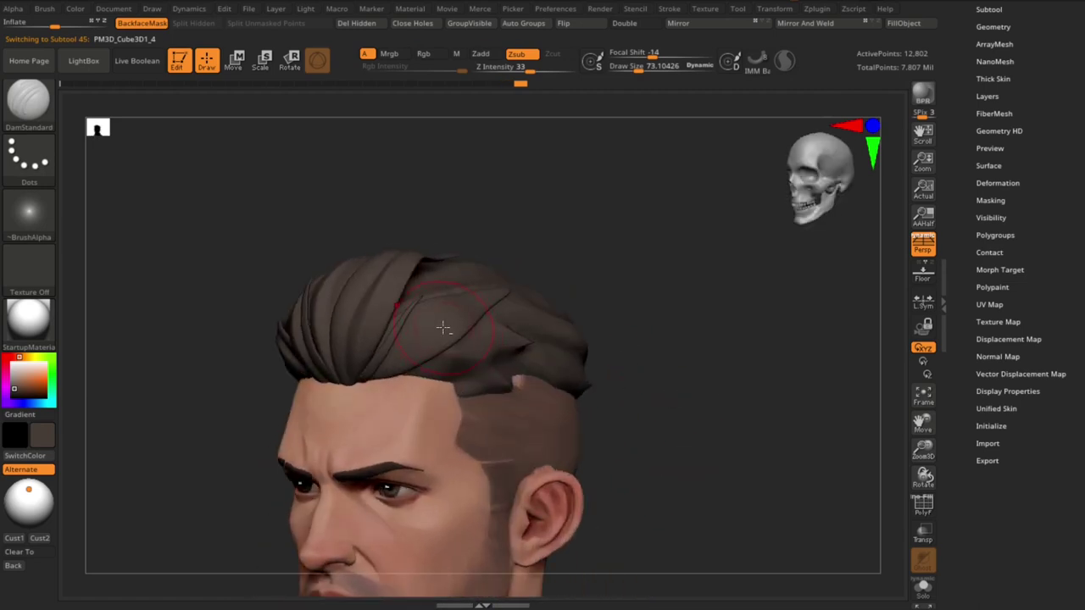
key(space)
right_drag(483, 430, 397, 352)
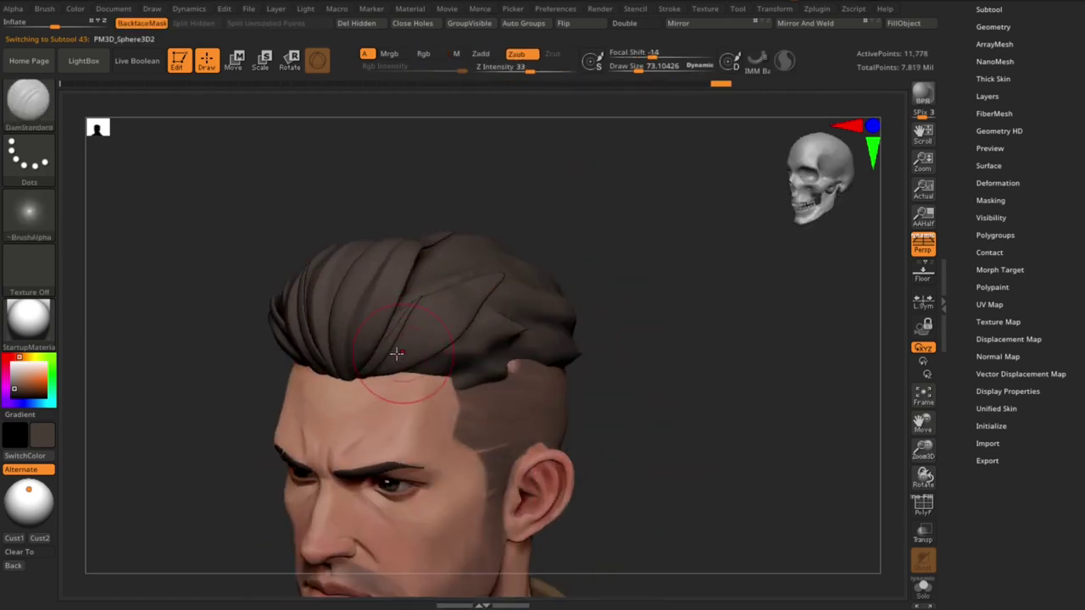
mouse_move(334, 365)
right_down()
mouse_move(625, 364)
mouse_move(444, 310)
mouse_move(634, 314)
mouse_move(621, 420)
right_up()
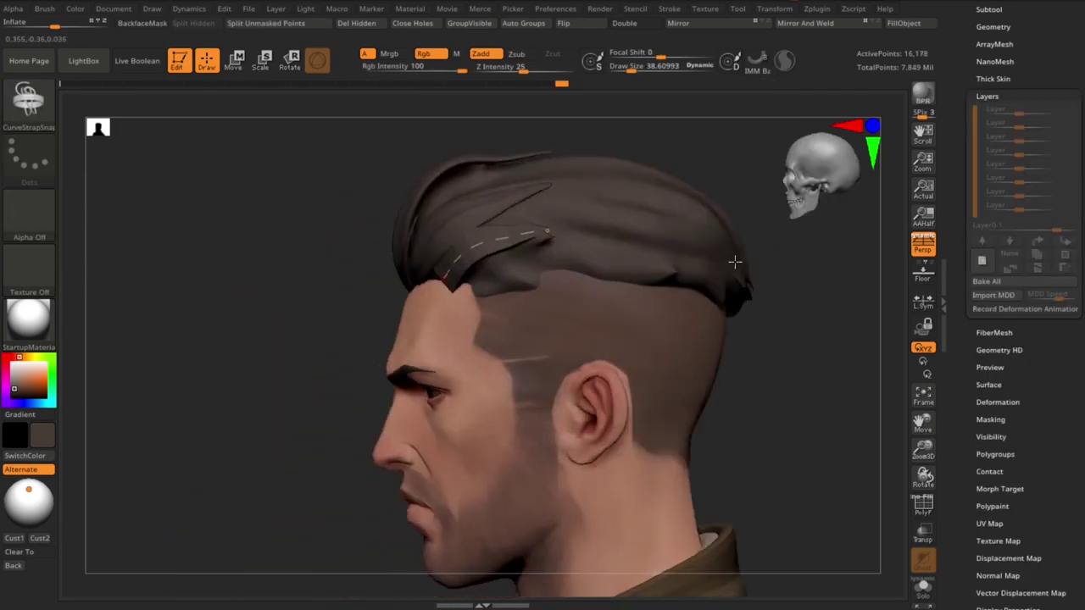
Select the side hair strand piece and switch to the Move brush
right_drag(733, 274, 754, 262)
mouse_move(511, 259)
right_down()
mouse_move(775, 356)
mouse_move(753, 286)
right_up()
alt+click(543, 243)
mouse_move(475, 212)
right_down()
mouse_move(543, 243)
mouse_move(683, 259)
mouse_move(806, 407)
right_up()
key(b)
key(m)
key(v)
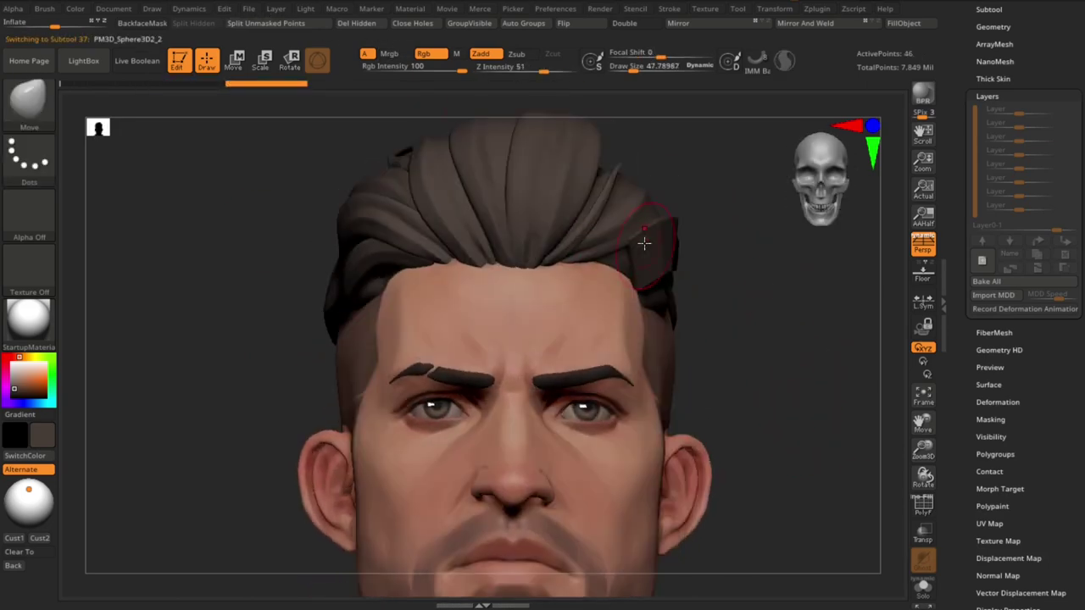
mouse_move(720, 308)
right_down()
mouse_move(802, 376)
mouse_move(466, 312)
right_up()
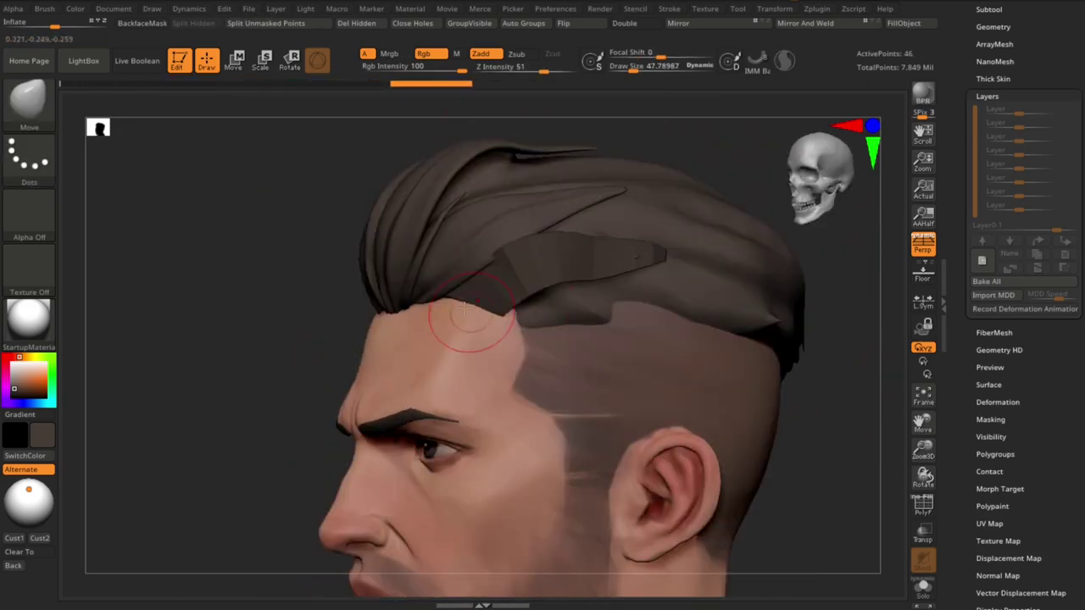
mouse_move(812, 417)
right_down()
mouse_move(695, 290)
mouse_move(545, 262)
mouse_move(553, 294)
mouse_move(568, 300)
mouse_move(705, 310)
right_up()
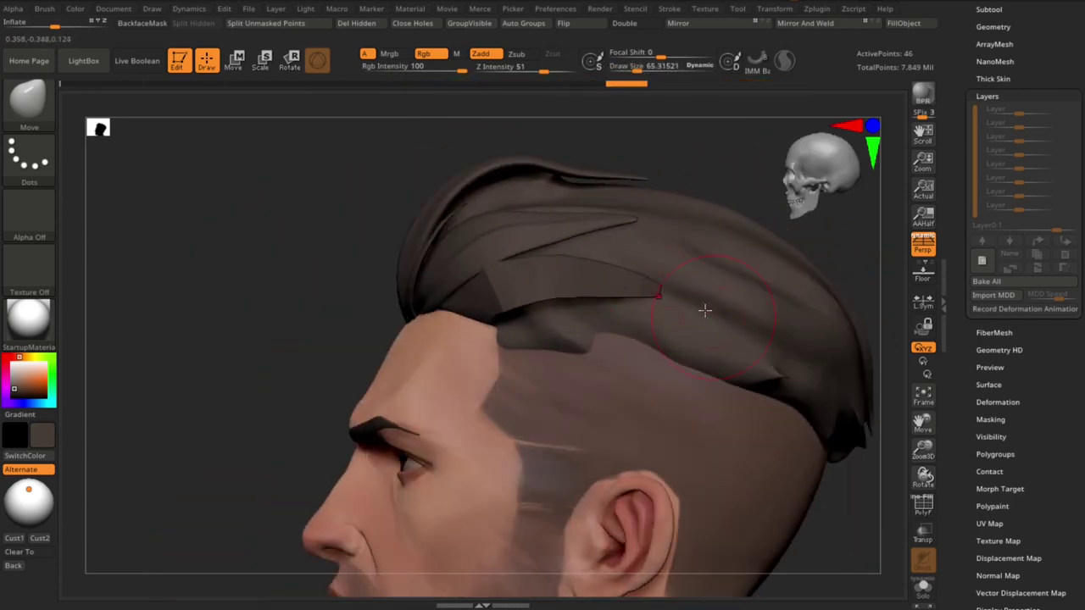
mouse_move(625, 289)
right_down()
mouse_move(757, 327)
mouse_move(472, 301)
right_up()
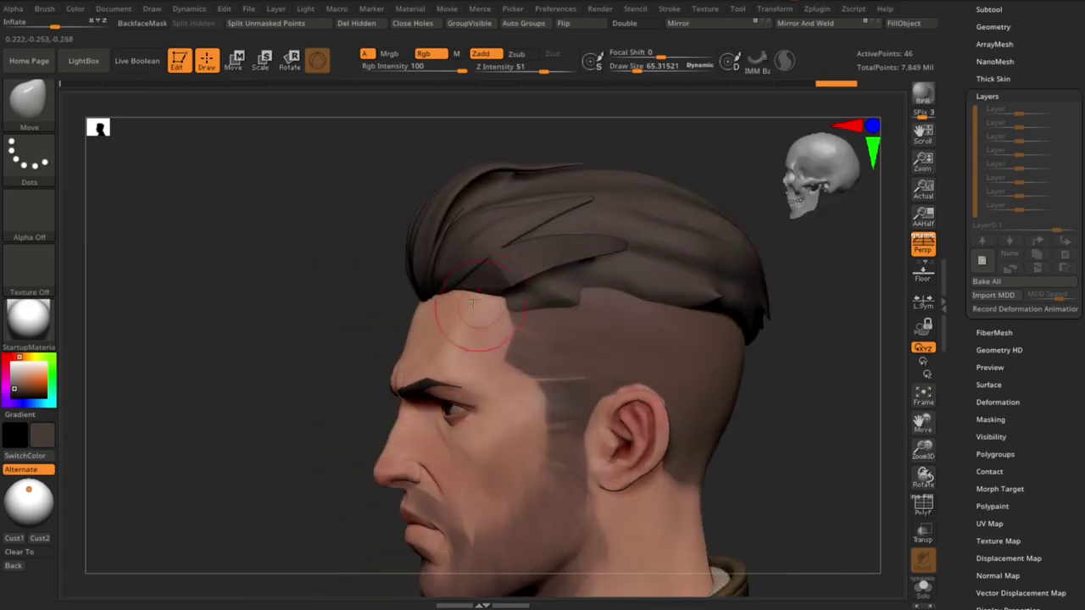
shift+right_drag(529, 280, 771, 326)
mouse_move(607, 280)
right_down()
mouse_move(681, 315)
mouse_move(659, 266)
right_up()
Shrink the brush and select the top hair strand piece from behind the head
key(s)
drag(418, 265, 395, 279)
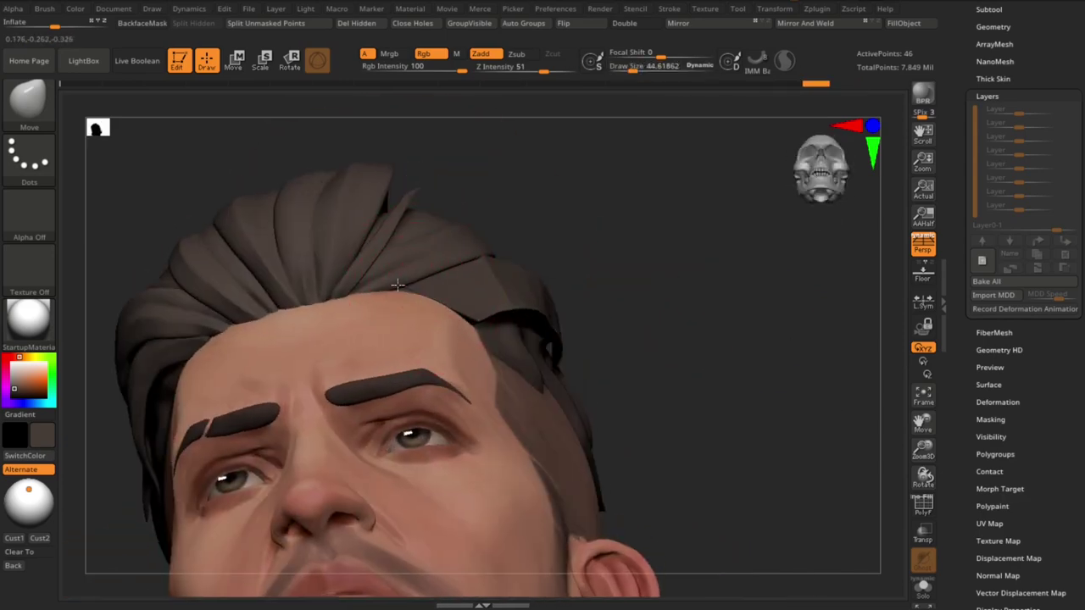
mouse_move(395, 279)
right_down()
mouse_move(416, 283)
mouse_move(467, 237)
right_up()
mouse_move(248, 325)
right_down()
mouse_move(685, 325)
mouse_move(683, 305)
mouse_move(678, 330)
mouse_move(527, 292)
mouse_move(540, 263)
right_up()
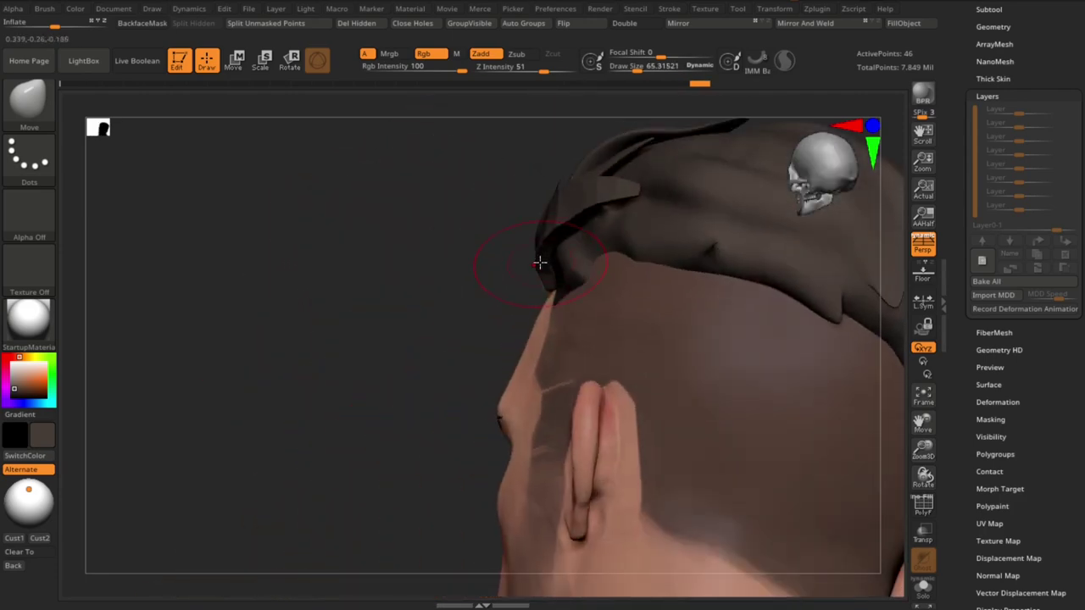
mouse_move(568, 219)
right_down()
mouse_move(649, 206)
mouse_move(620, 279)
mouse_move(557, 311)
mouse_move(720, 339)
mouse_move(741, 397)
mouse_move(542, 255)
mouse_move(555, 257)
right_up()
key(s)
key(s)
alt+click(555, 257)
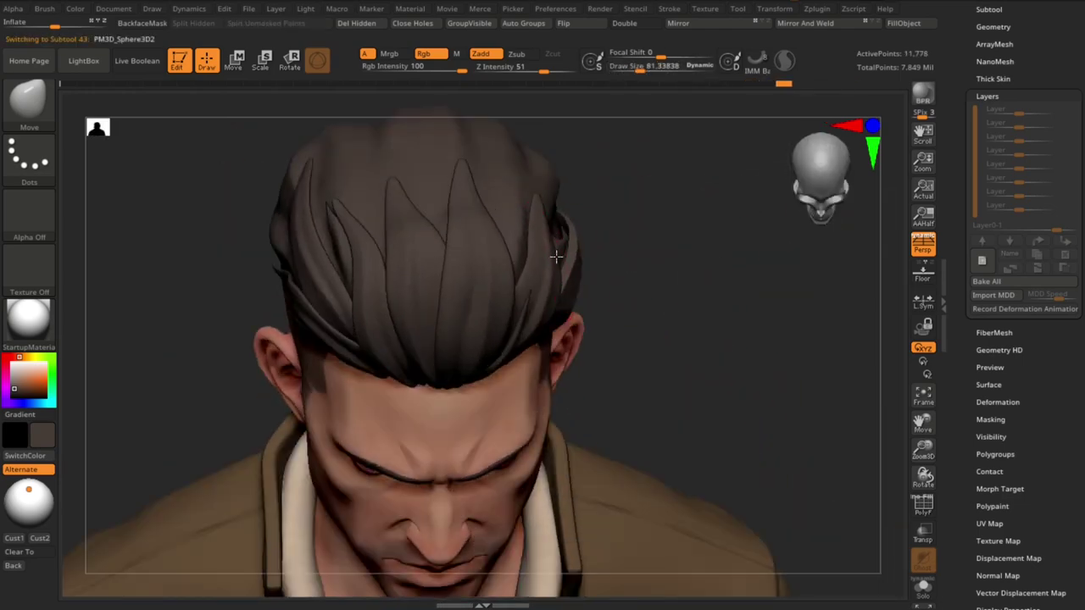
drag(532, 230, 543, 231)
right_drag(542, 231, 679, 331)
Pick the side hair piece with the transform gizmo, then return to sculpting with a resized brush
key(w)
key(q)
alt+click(589, 291)
key(w)
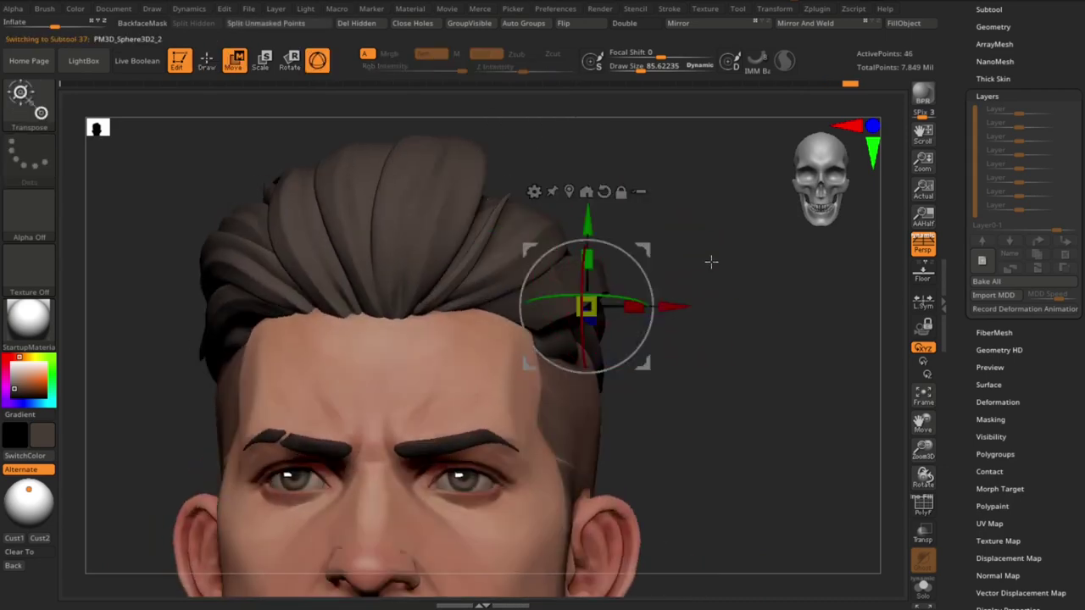
mouse_move(709, 260)
right_down()
mouse_move(611, 254)
mouse_move(836, 381)
mouse_move(727, 328)
right_up()
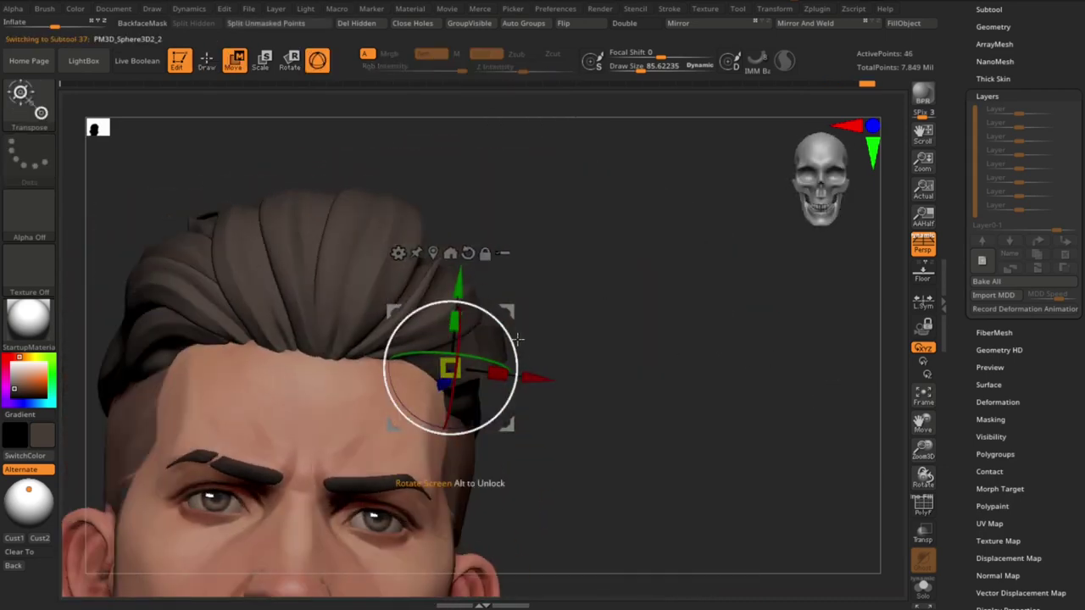
key(q)
mouse_move(661, 390)
right_down()
mouse_move(584, 281)
mouse_move(601, 302)
right_up()
key(s)
mouse_move(621, 260)
right_down()
mouse_move(606, 356)
mouse_move(697, 356)
mouse_move(695, 370)
mouse_move(701, 331)
mouse_move(510, 357)
right_up()
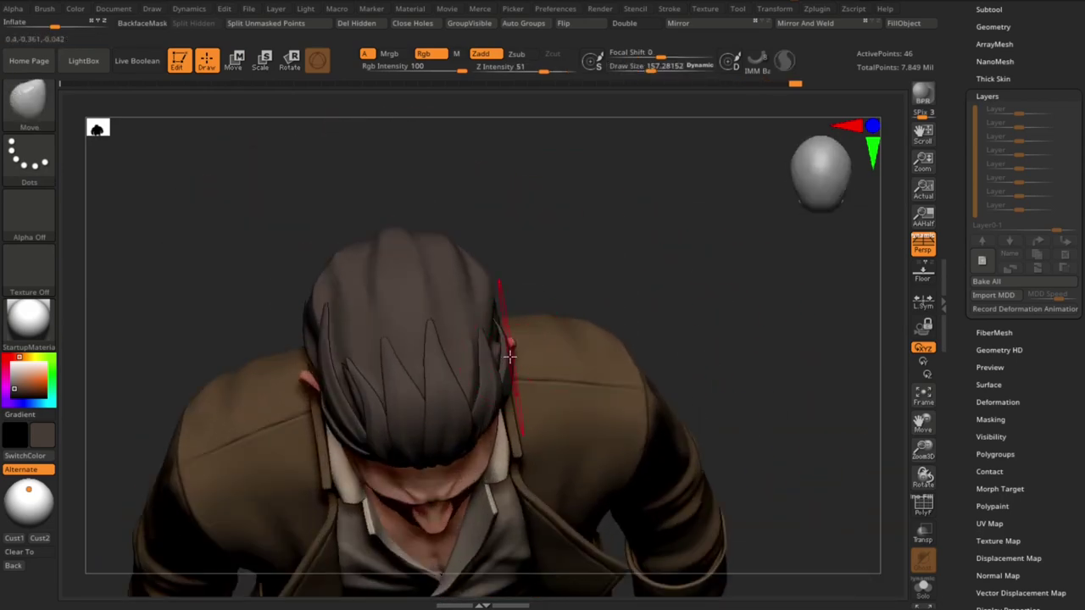
key(s)
mouse_move(501, 315)
right_down()
mouse_move(666, 314)
mouse_move(685, 356)
mouse_move(593, 310)
mouse_move(670, 279)
mouse_move(637, 300)
mouse_move(421, 279)
right_up()
key(s)
key(s)
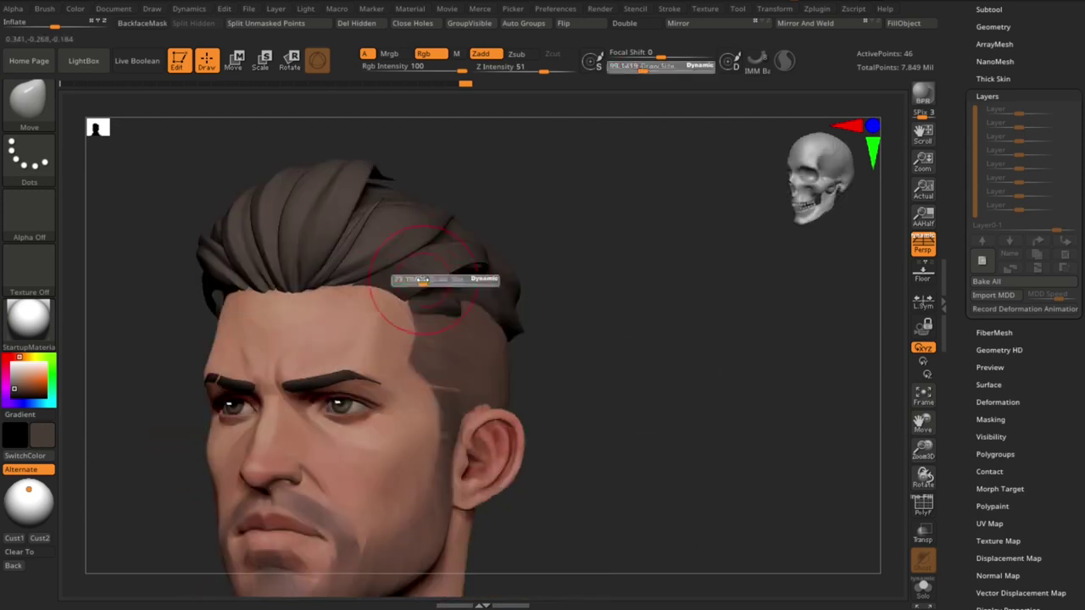
mouse_move(347, 289)
right_down()
mouse_move(463, 262)
mouse_move(479, 226)
mouse_move(496, 238)
right_up()
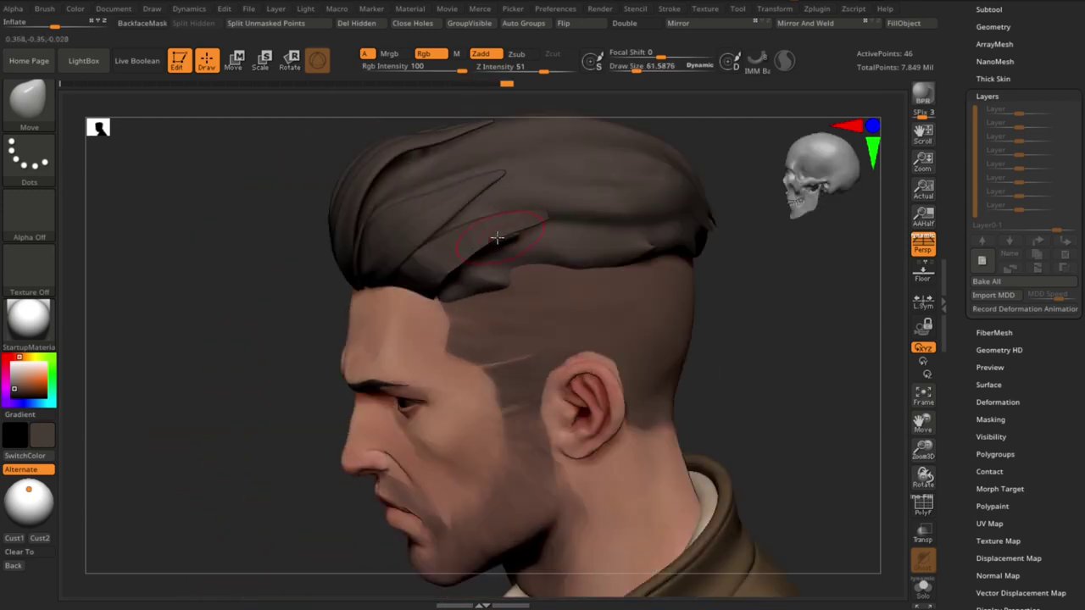
right_drag(274, 357, 613, 324)
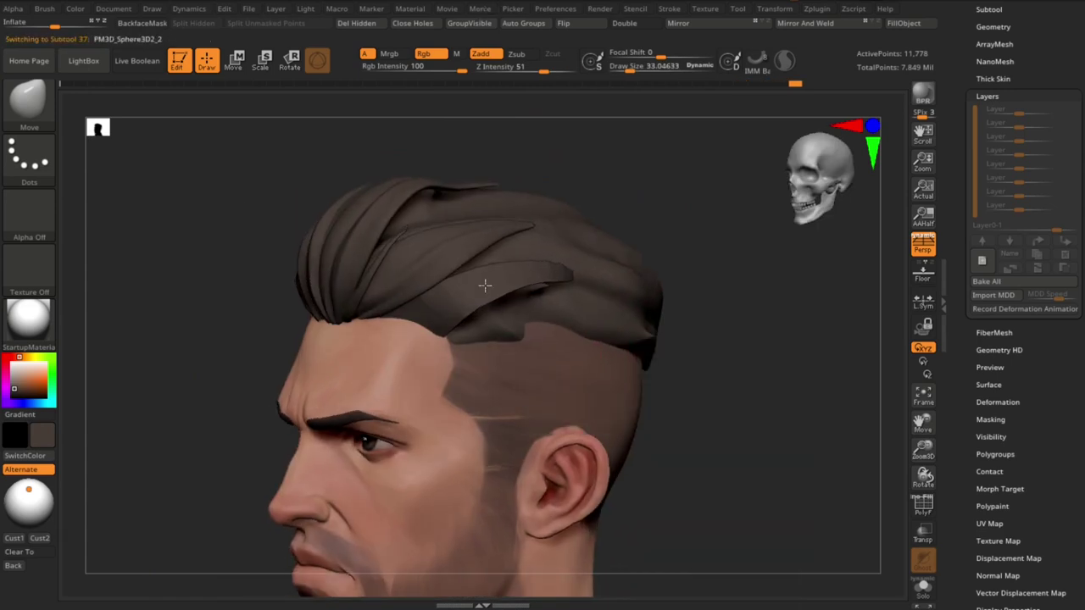
Make the loose hair strand the active piece and remesh it with DynaMesh
click(516, 422)
alt+click(668, 352)
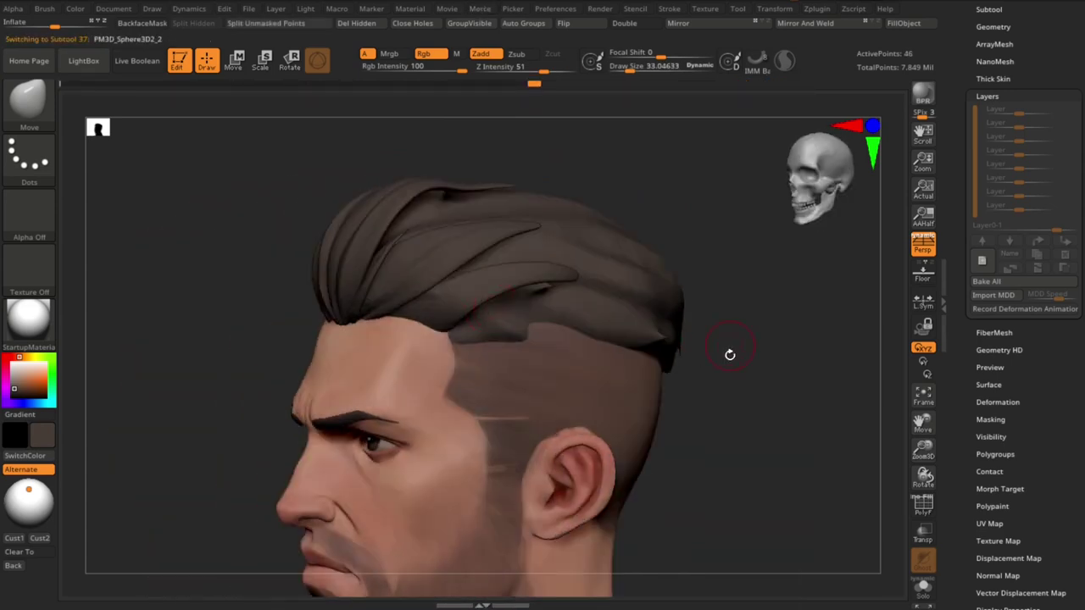
key(space)
click(679, 431)
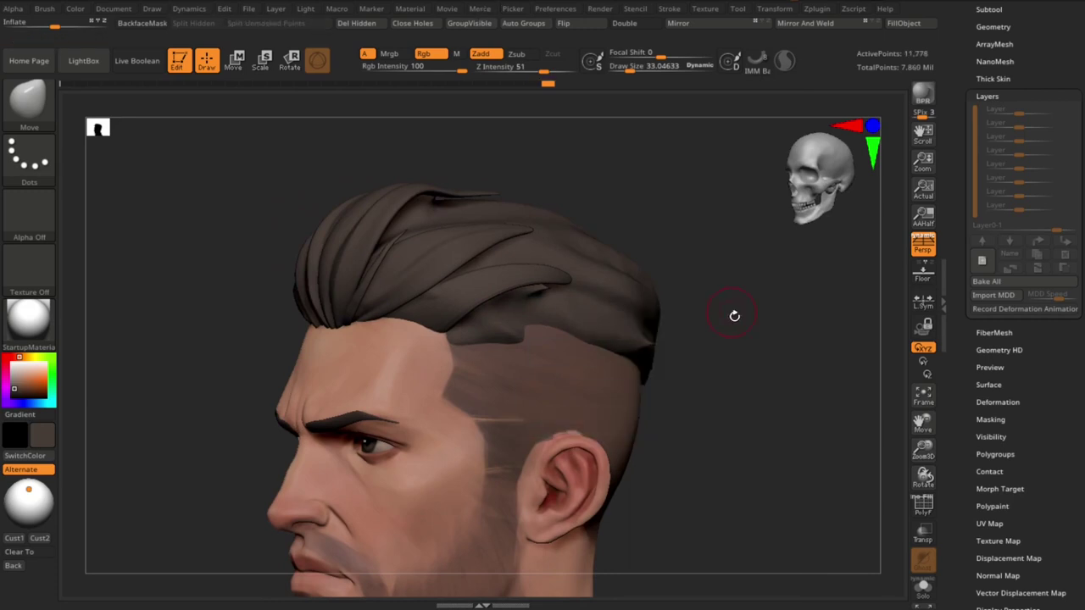
Switch to the DamStandard brush and size it for carving grooves on the hair top
mouse_move(734, 315)
mouse_down()
mouse_move(427, 325)
mouse_move(467, 288)
mouse_up()
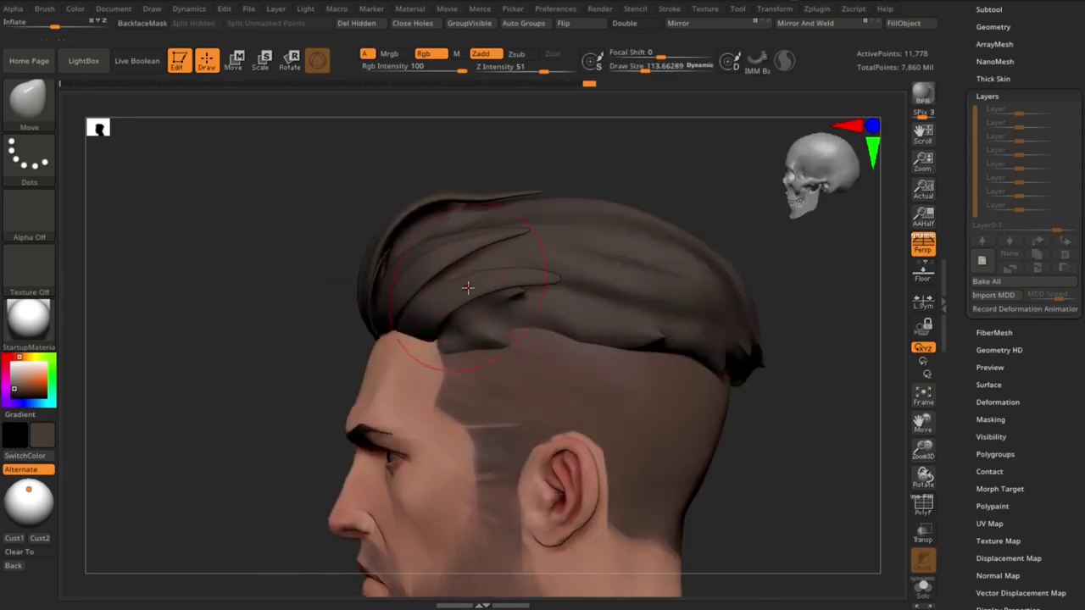
mouse_move(292, 350)
mouse_down()
mouse_move(578, 315)
mouse_move(512, 290)
mouse_up()
key(b)
key(d)
key(s)
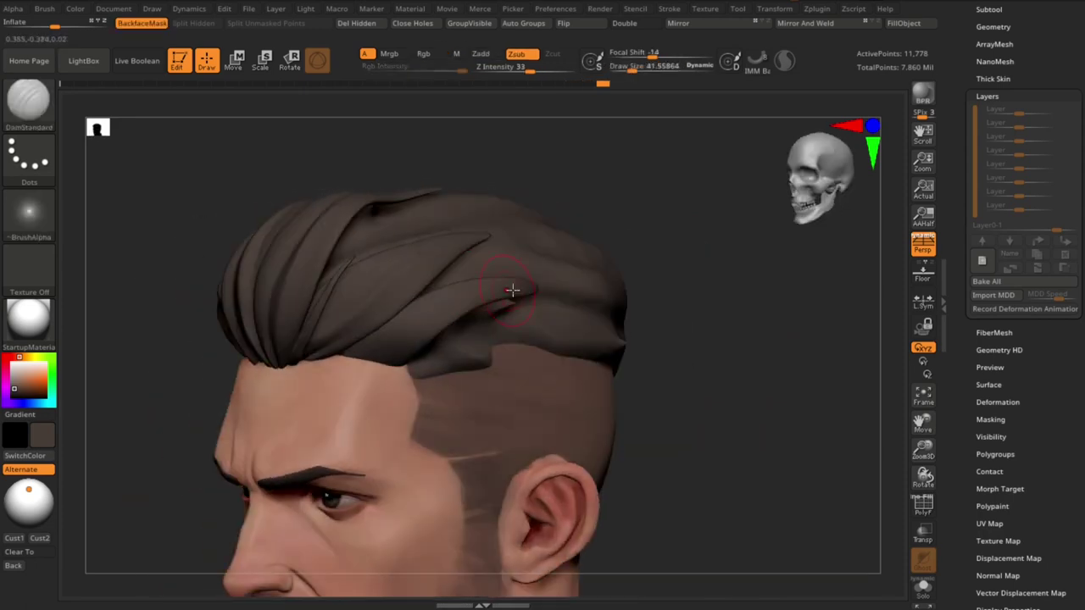
mouse_move(311, 367)
mouse_down()
mouse_move(568, 303)
mouse_move(503, 288)
mouse_up()
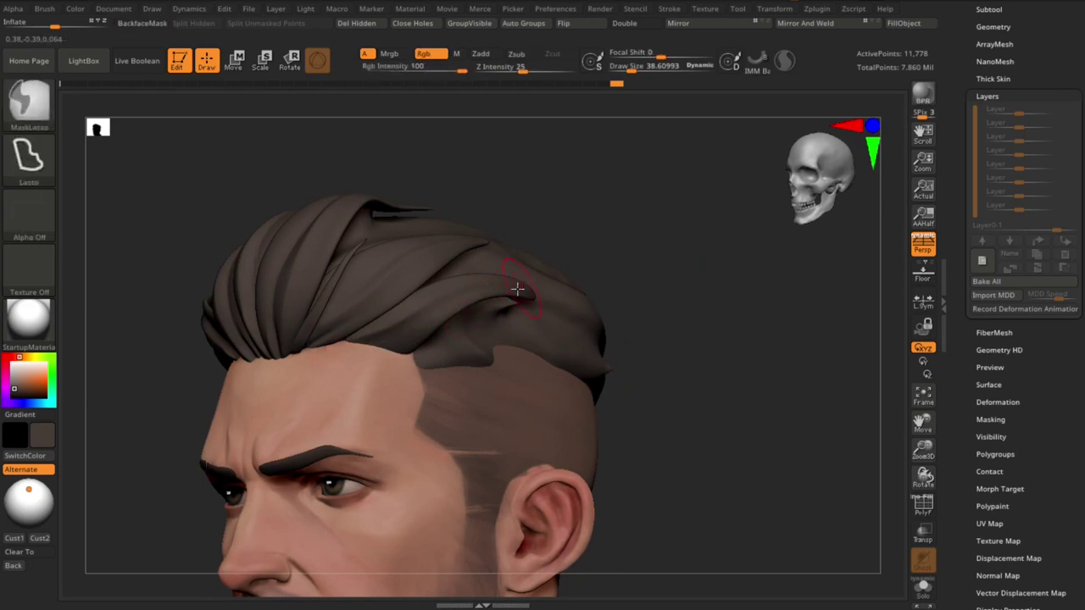
drag(606, 335, 634, 320)
key(s)
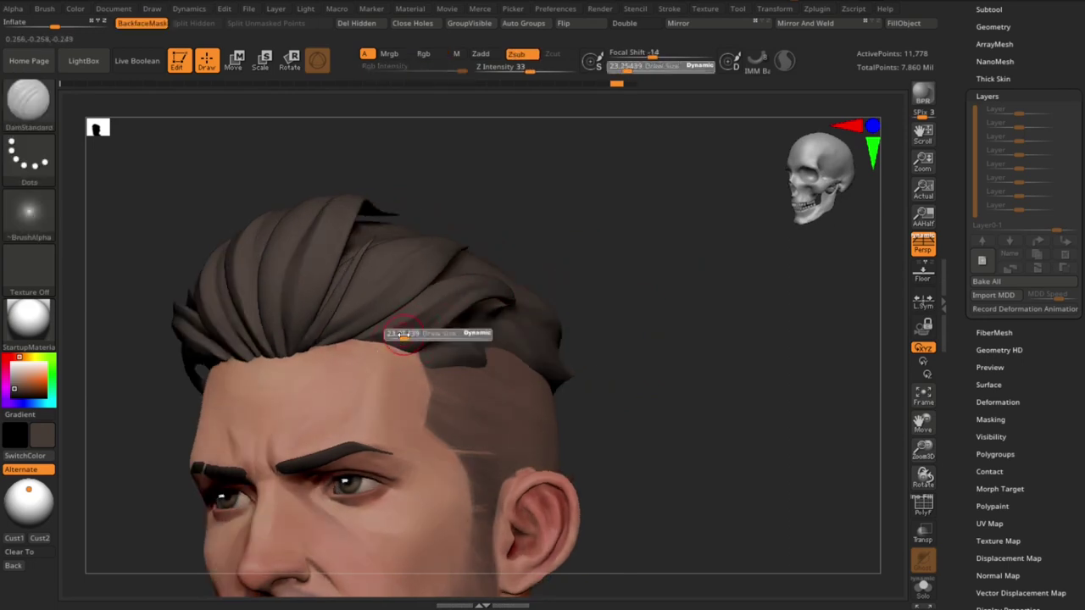
drag(391, 332, 396, 339)
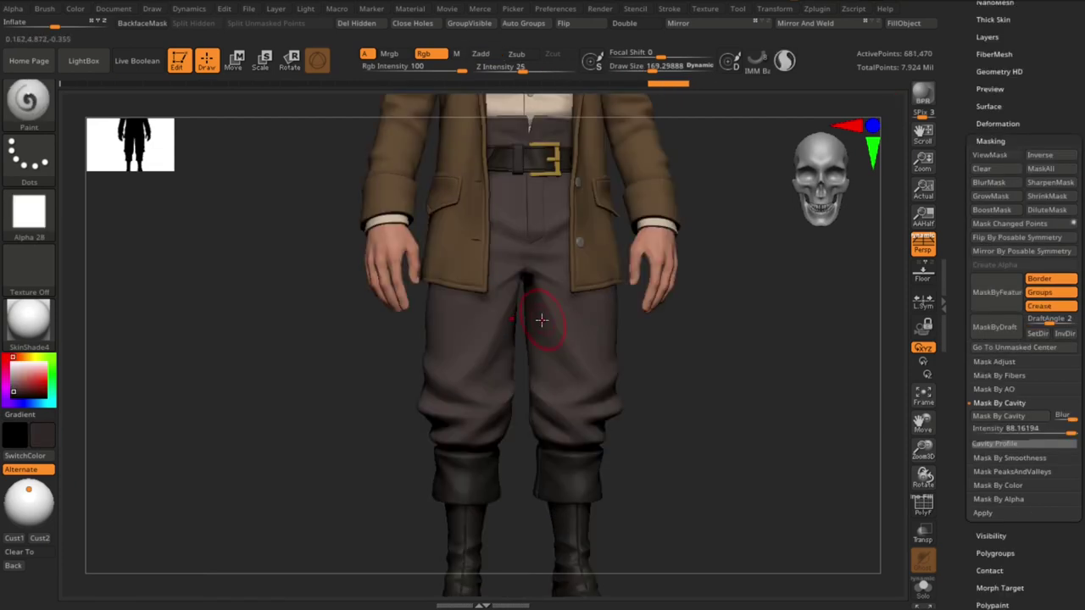
click(669, 9)
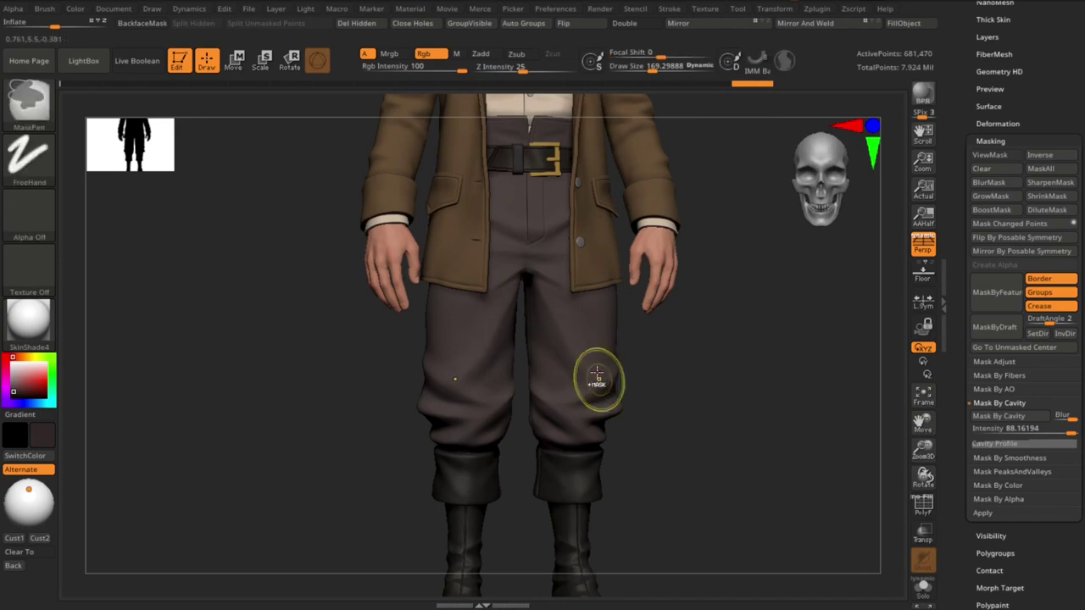
drag(594, 475, 674, 353)
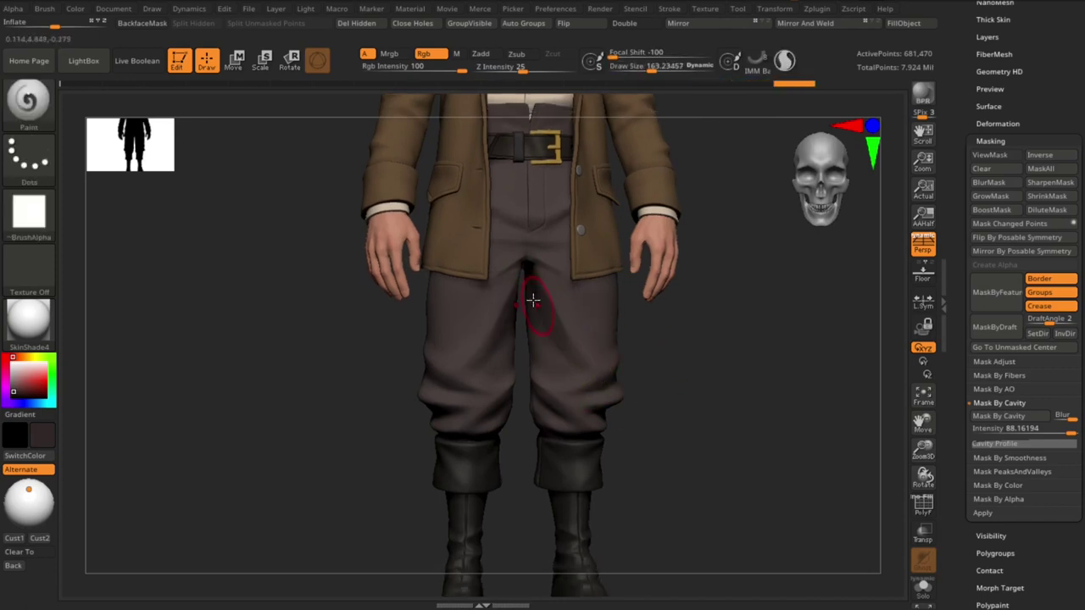
alt+drag(530, 300, 690, 382)
key(s)
drag(542, 239, 527, 239)
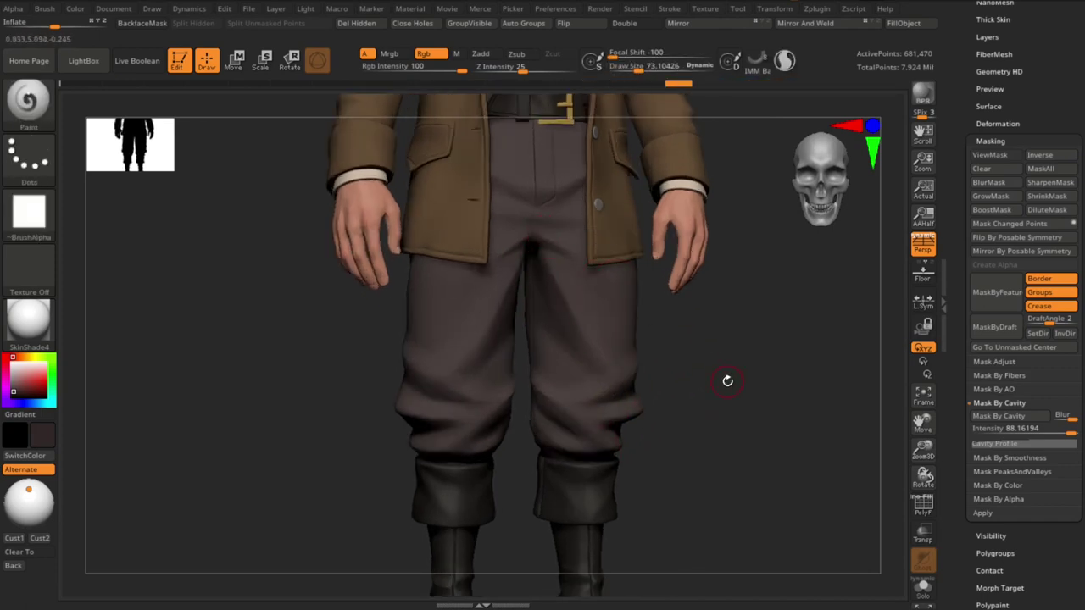
mouse_move(727, 380)
alt+mouse_down()
mouse_move(757, 383)
mouse_move(800, 429)
mouse_move(806, 274)
alt+mouse_up()
key(s)
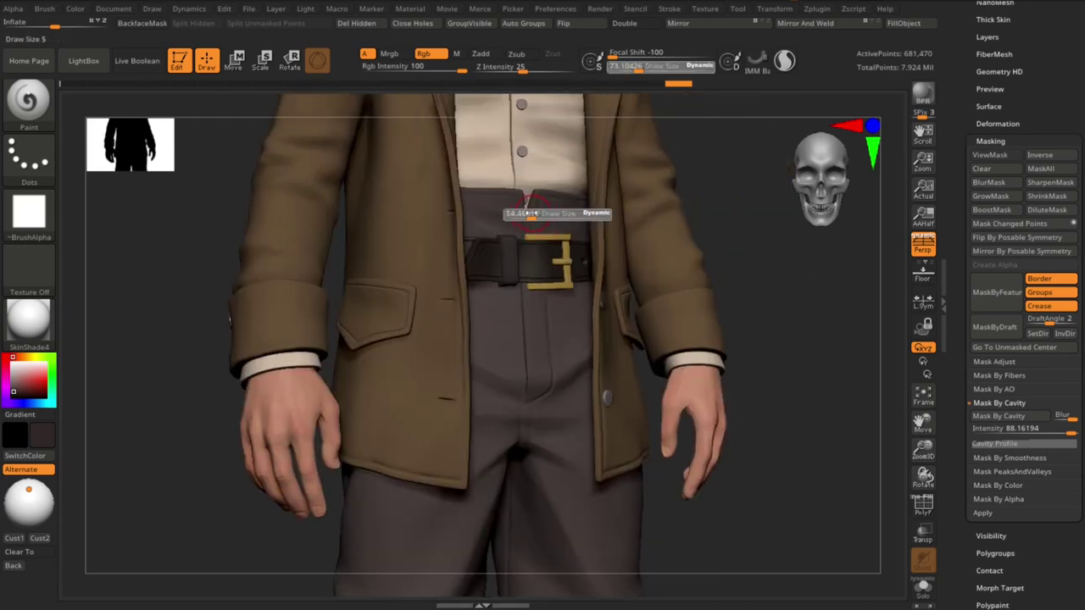
drag(529, 213, 525, 216)
alt+drag(788, 381, 792, 341)
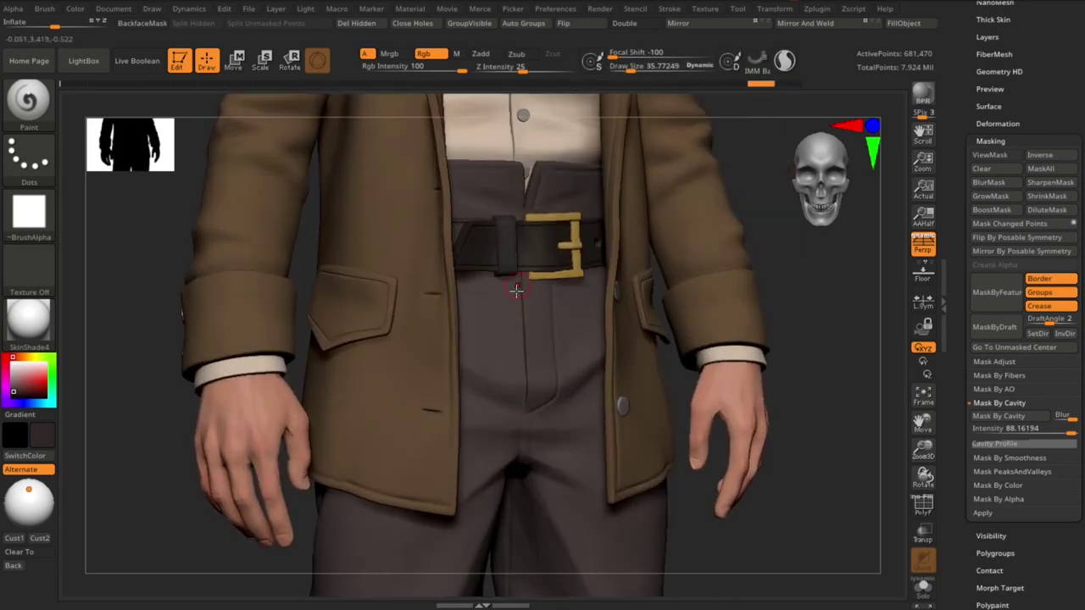
mouse_move(719, 379)
alt+mouse_down()
mouse_move(874, 456)
mouse_move(786, 356)
mouse_move(508, 274)
alt+mouse_up()
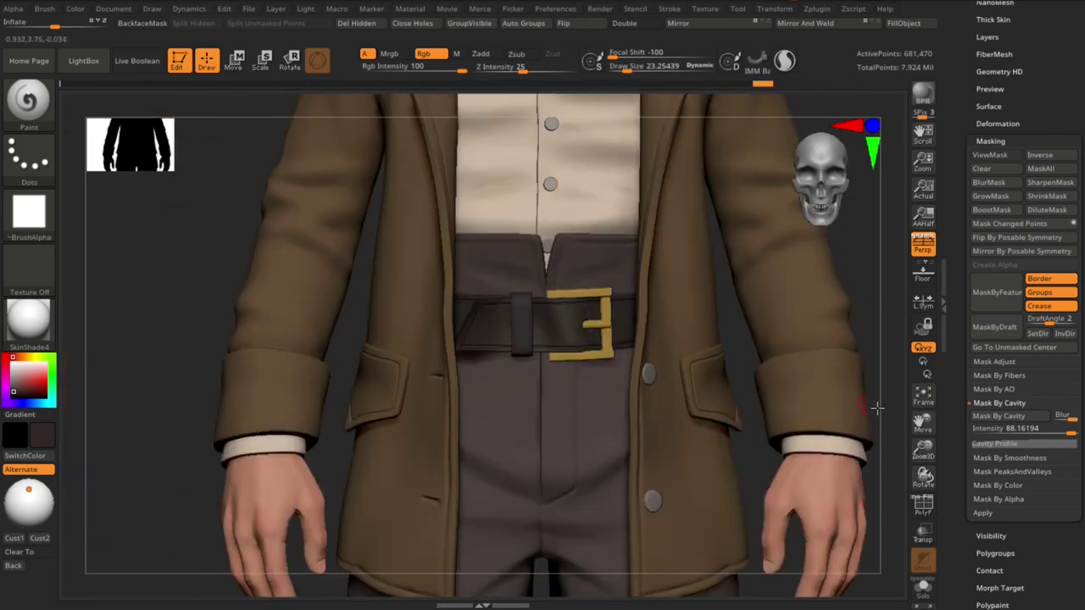
mouse_move(694, 436)
alt+mouse_down()
mouse_move(826, 301)
mouse_move(554, 297)
alt+mouse_up()
key(ctrl)
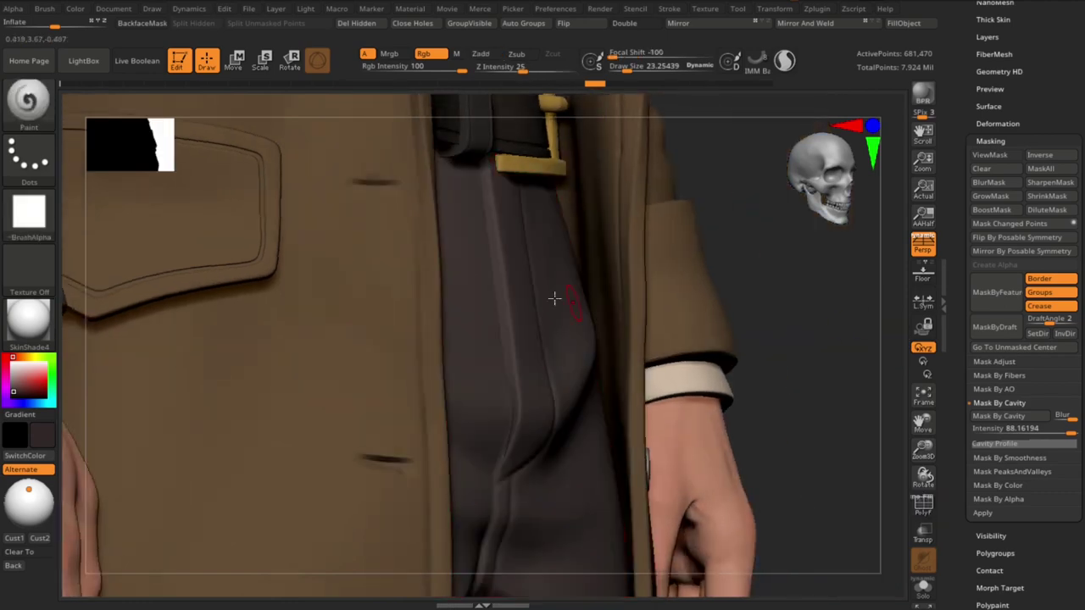
alt+click(498, 246)
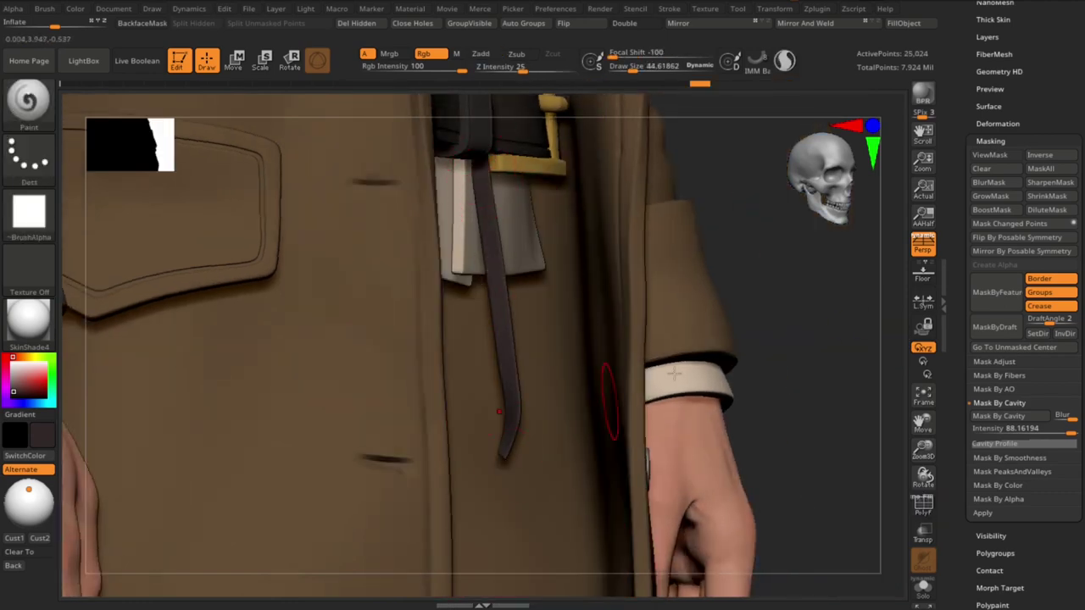
key(ctrl+z)
key(f)
alt+drag(811, 494, 788, 412)
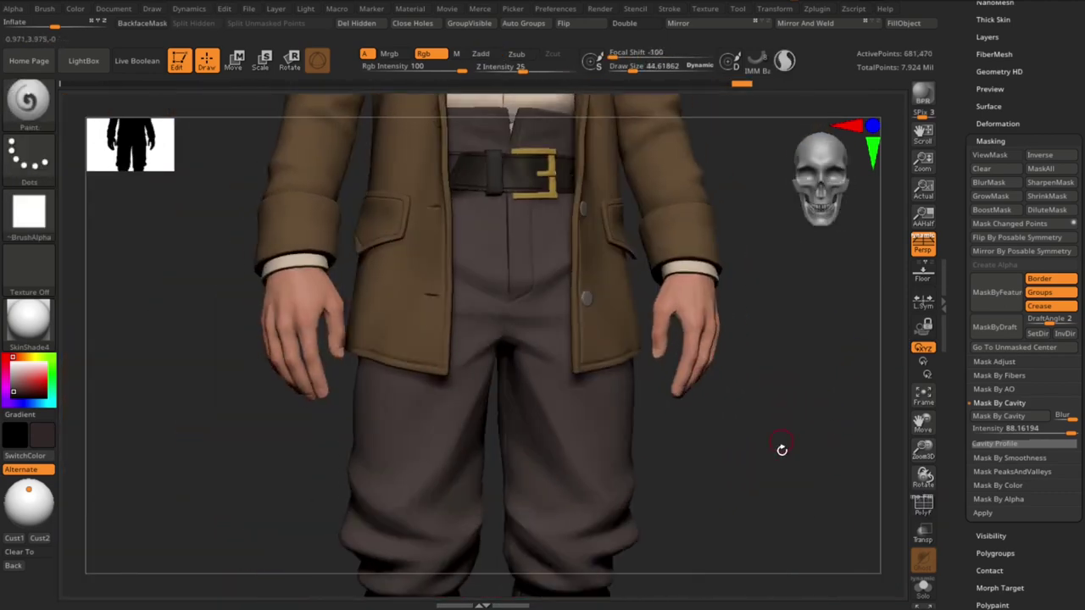
key(s)
drag(516, 251, 509, 317)
alt+drag(665, 301, 527, 272)
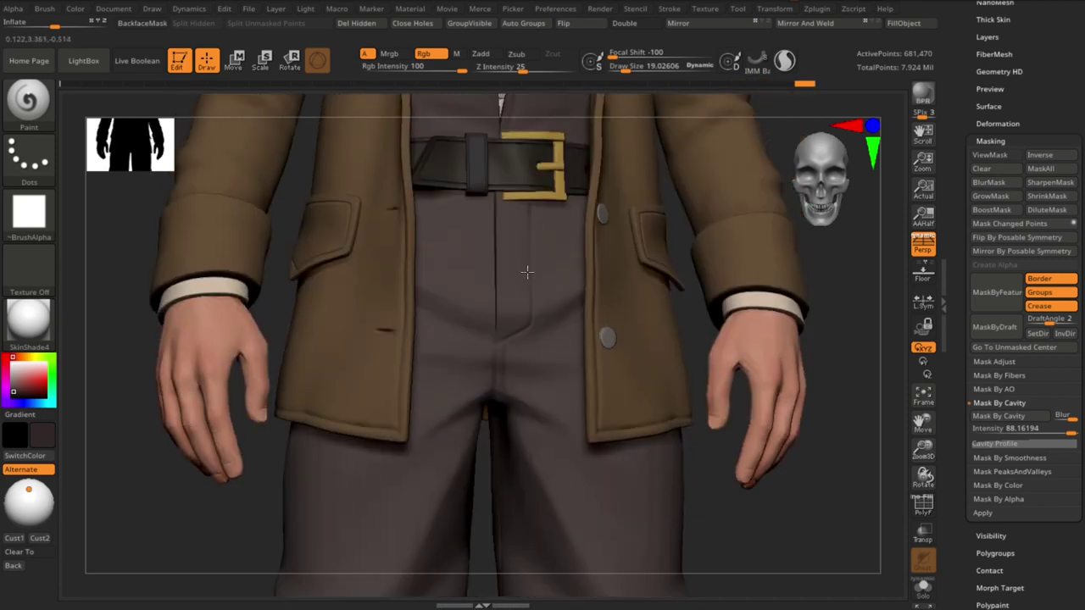
mouse_move(763, 407)
alt+mouse_down()
mouse_move(780, 468)
mouse_move(813, 354)
mouse_move(504, 209)
mouse_move(485, 217)
alt+mouse_up()
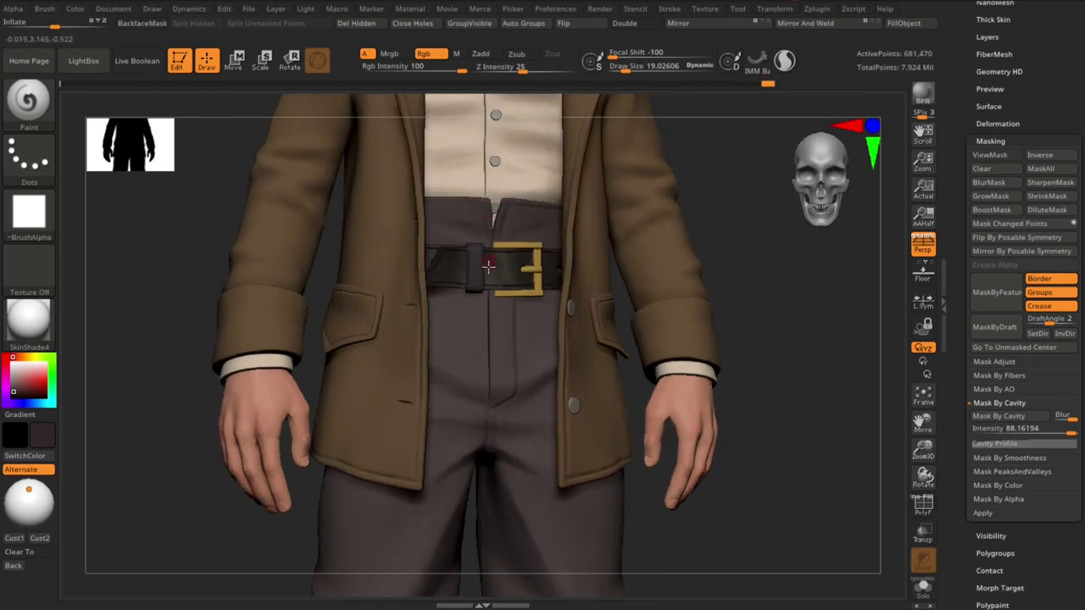
drag(488, 266, 635, 260)
drag(535, 228, 556, 224)
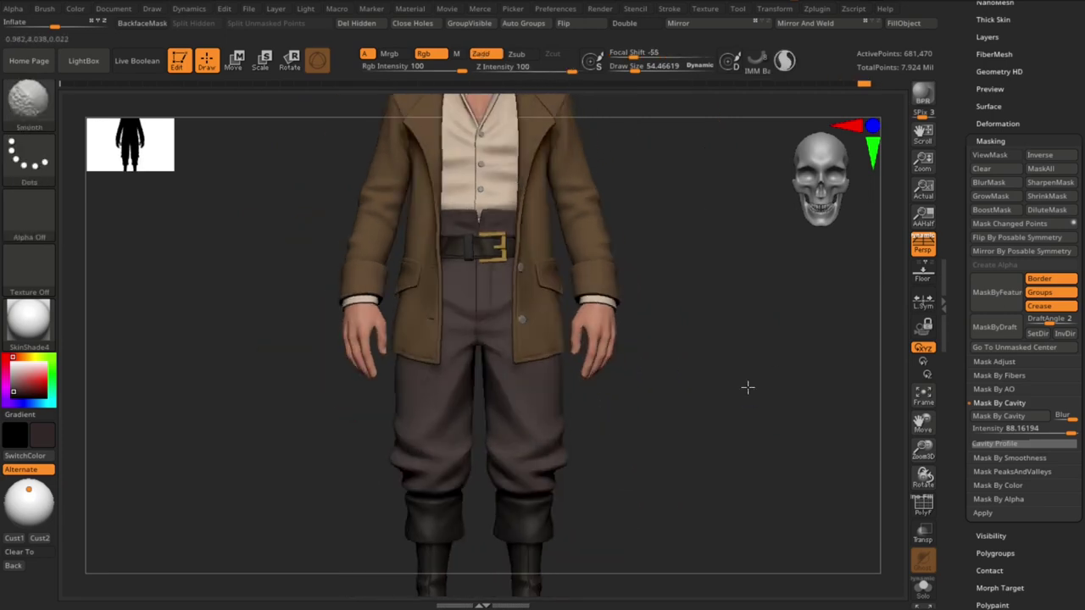
alt+drag(695, 307, 755, 409)
key(s)
click(630, 257)
drag(630, 257, 713, 201)
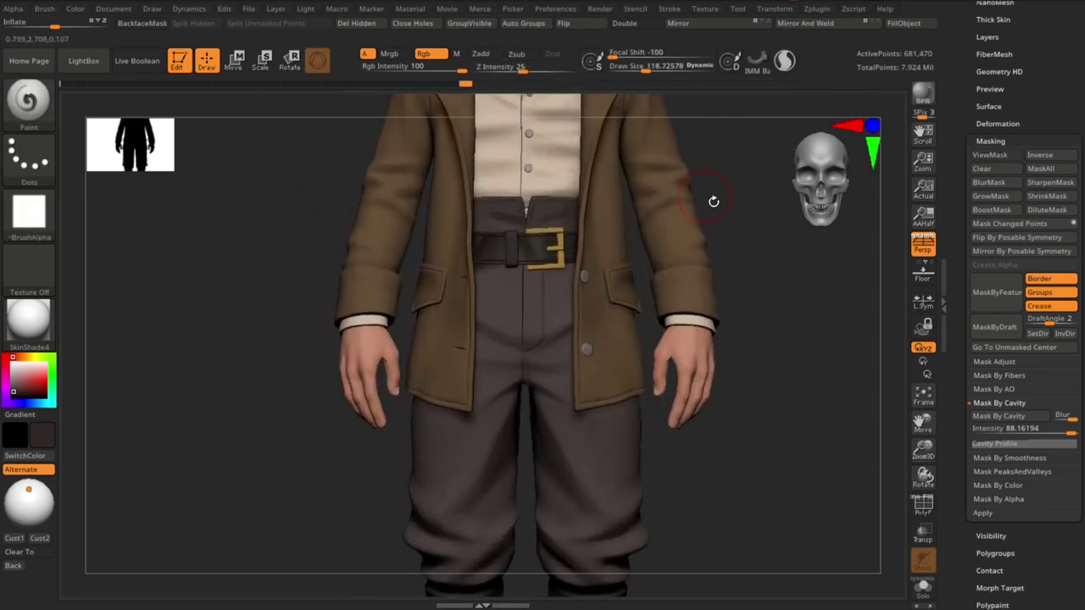
mouse_move(793, 444)
alt+mouse_down()
mouse_move(785, 376)
mouse_move(780, 419)
mouse_move(564, 221)
alt+mouse_up()
mouse_move(566, 259)
mouse_down()
mouse_move(388, 407)
mouse_move(484, 332)
mouse_move(782, 395)
mouse_move(703, 421)
mouse_move(794, 334)
mouse_move(801, 348)
mouse_up()
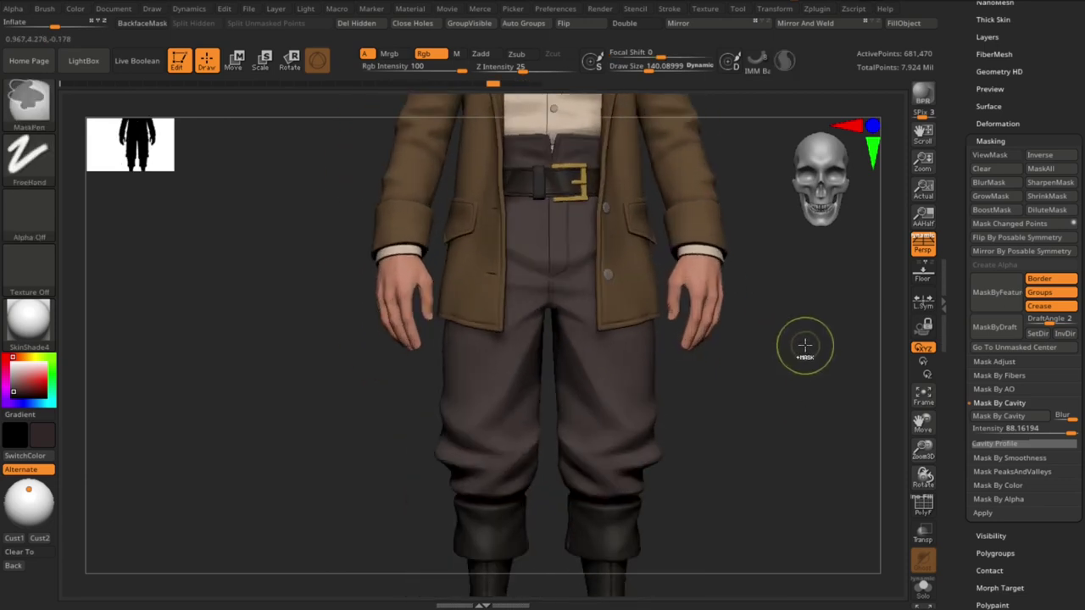
Solo the trousers, reduce the brush from about 77 to 19, and frame them
click(923, 585)
key(s)
click(566, 264)
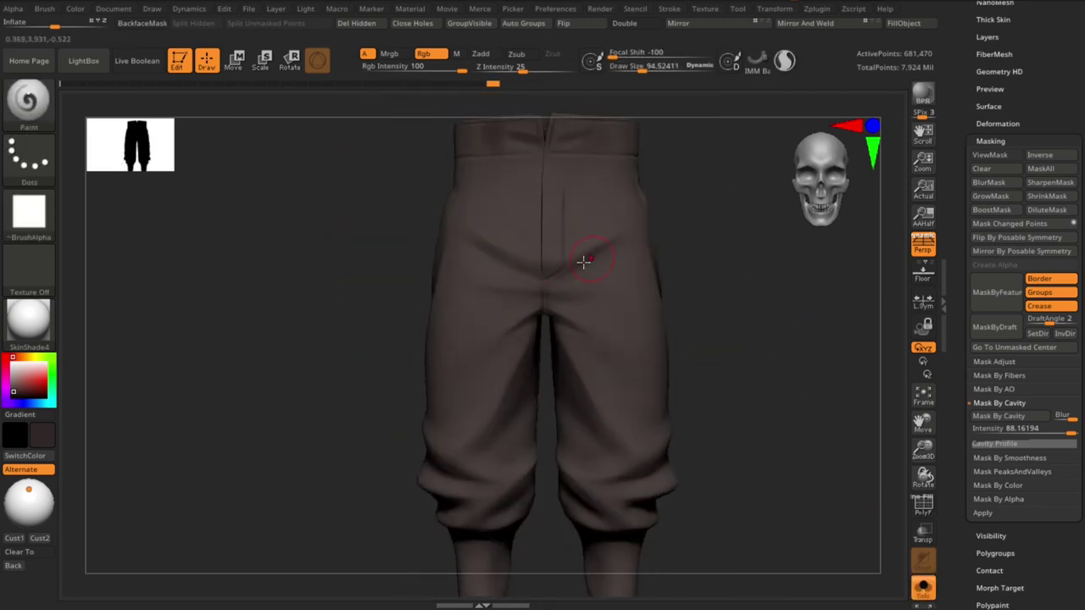
key(s)
click(532, 290)
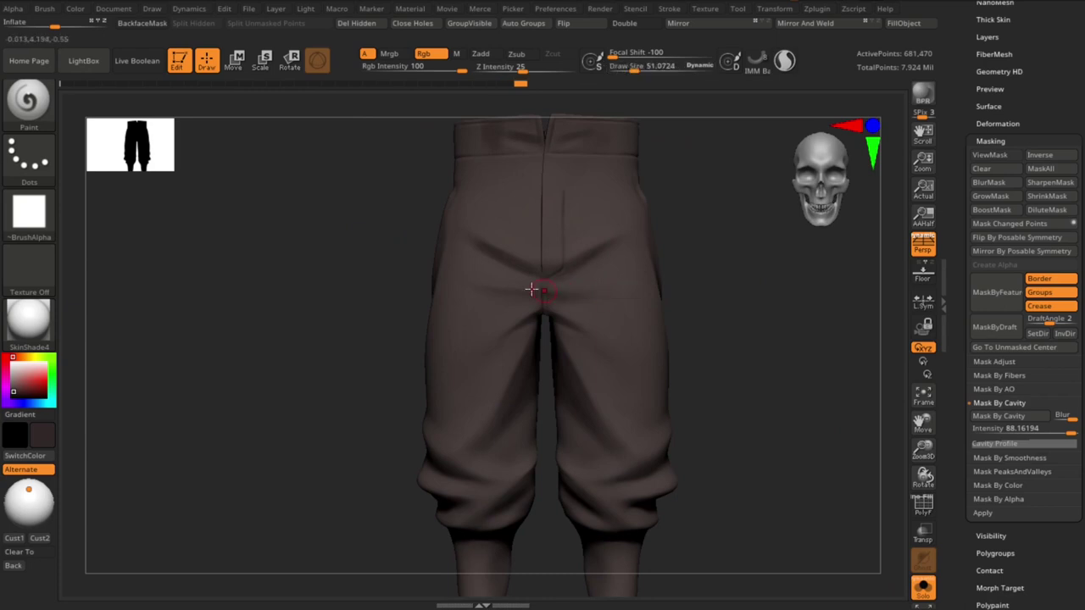
ctrl+right_drag(606, 314, 664, 228)
key(s)
click(512, 228)
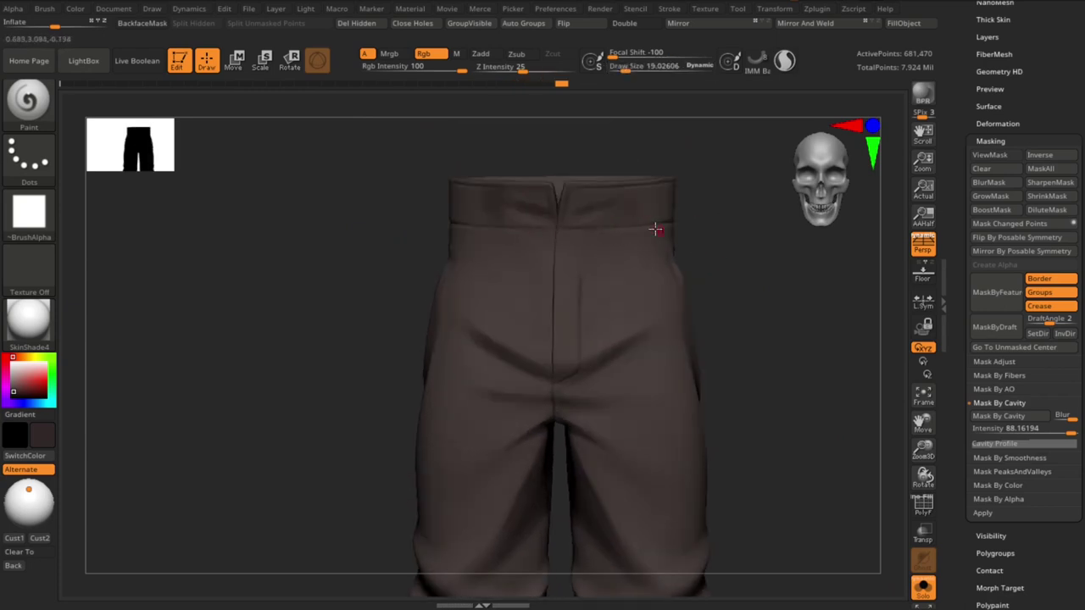
key(f)
Re-isolate the trousers and inspect legs and cuffs, enlarging the brush to about 109
key(ctrl+shift+s)
drag(780, 385, 803, 402)
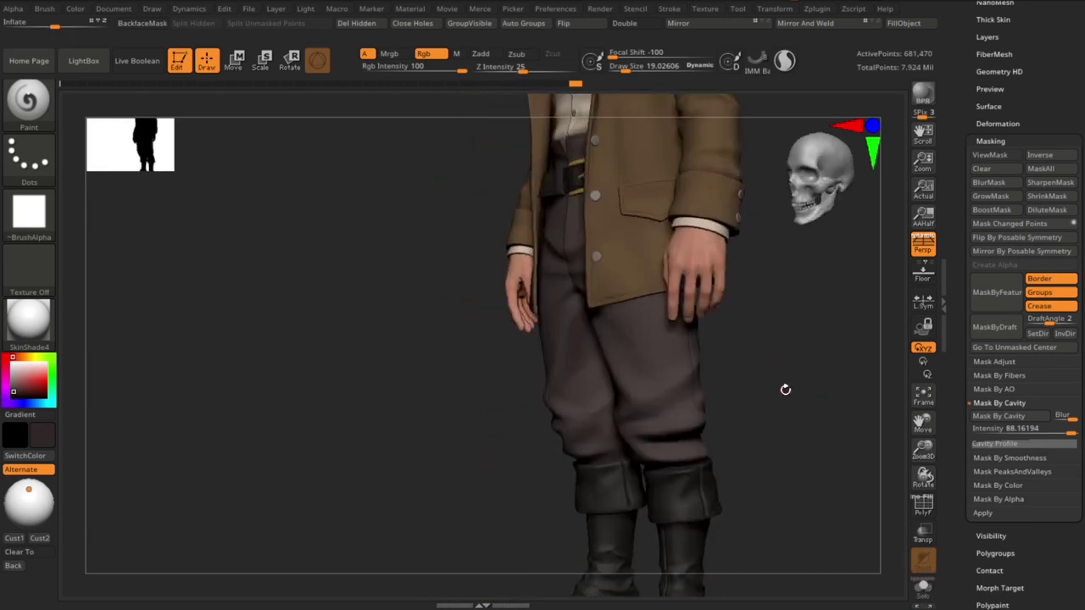
key(ctrl+shift+s)
drag(703, 293, 608, 225)
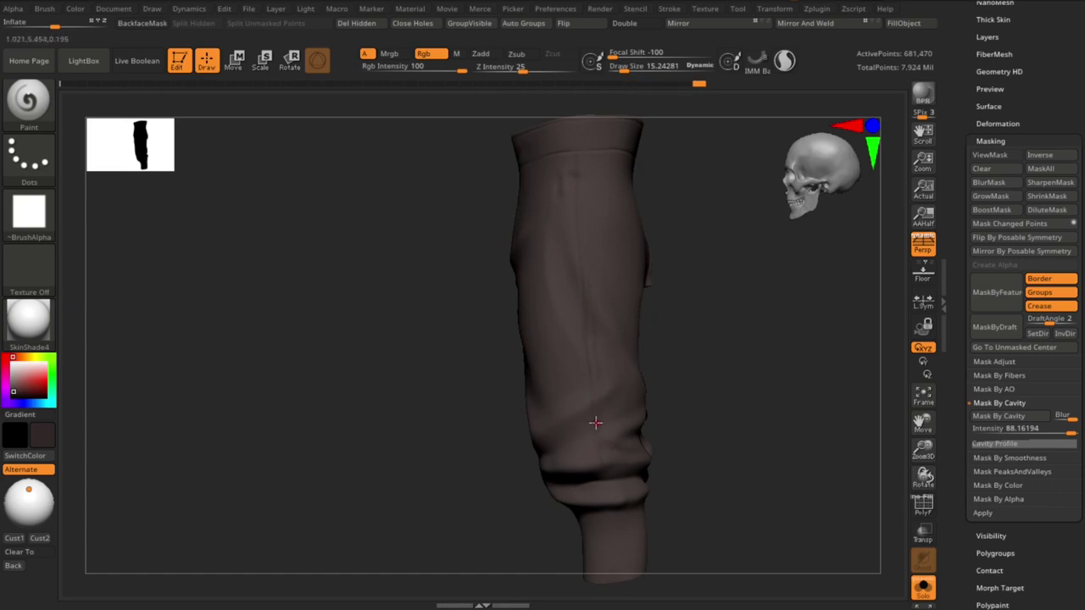
mouse_move(610, 489)
mouse_down()
mouse_move(825, 472)
mouse_move(650, 402)
mouse_move(715, 424)
mouse_up()
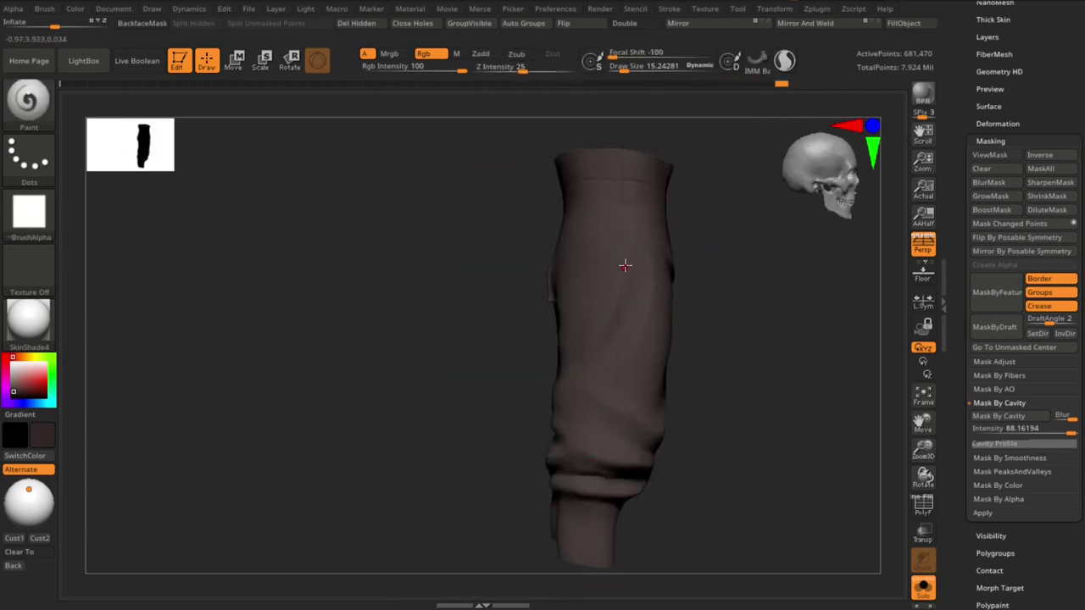
mouse_move(797, 446)
mouse_down()
mouse_move(796, 492)
mouse_move(804, 420)
mouse_move(777, 414)
mouse_up()
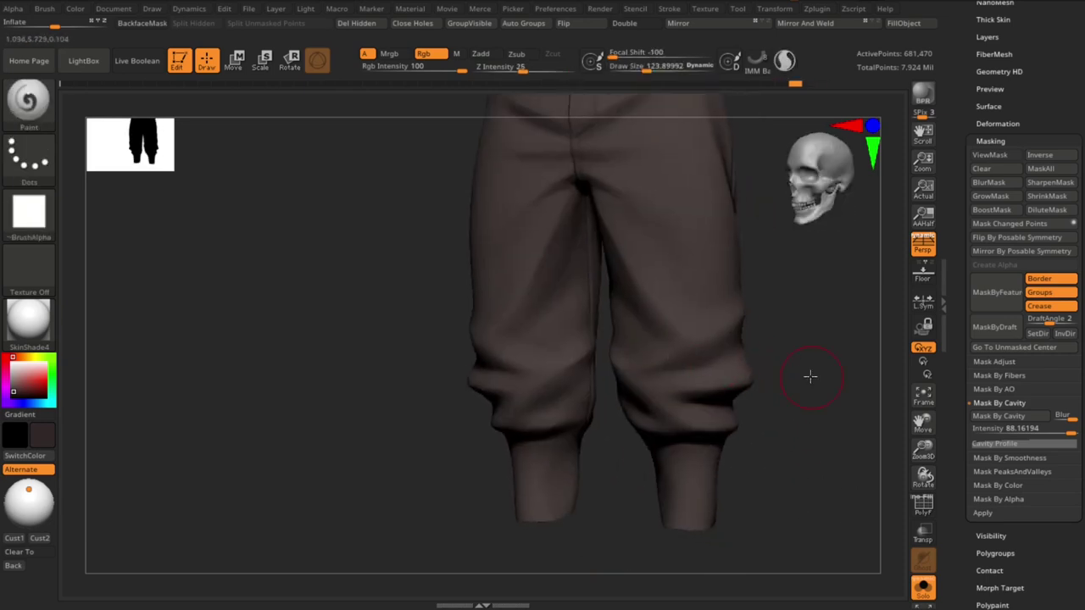
mouse_move(811, 375)
mouse_down()
mouse_move(654, 347)
mouse_move(799, 363)
mouse_move(625, 320)
mouse_move(679, 370)
mouse_up()
key(s)
click(689, 330)
drag(746, 395, 569, 325)
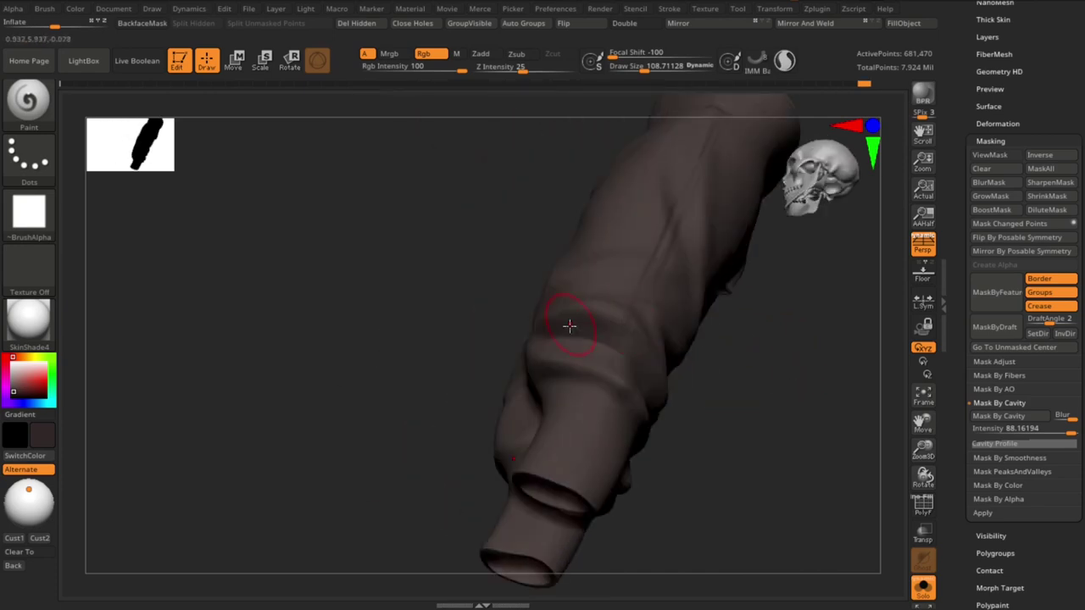
mouse_move(653, 373)
mouse_down()
mouse_move(594, 322)
mouse_move(620, 343)
mouse_up()
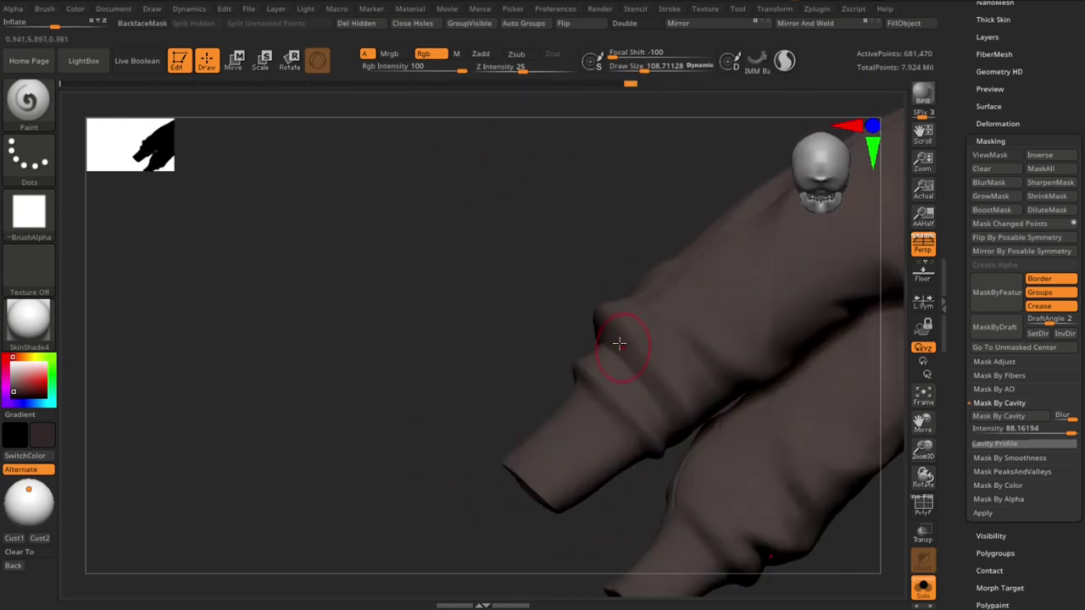
mouse_move(622, 225)
mouse_down()
mouse_move(637, 332)
mouse_move(707, 334)
mouse_up()
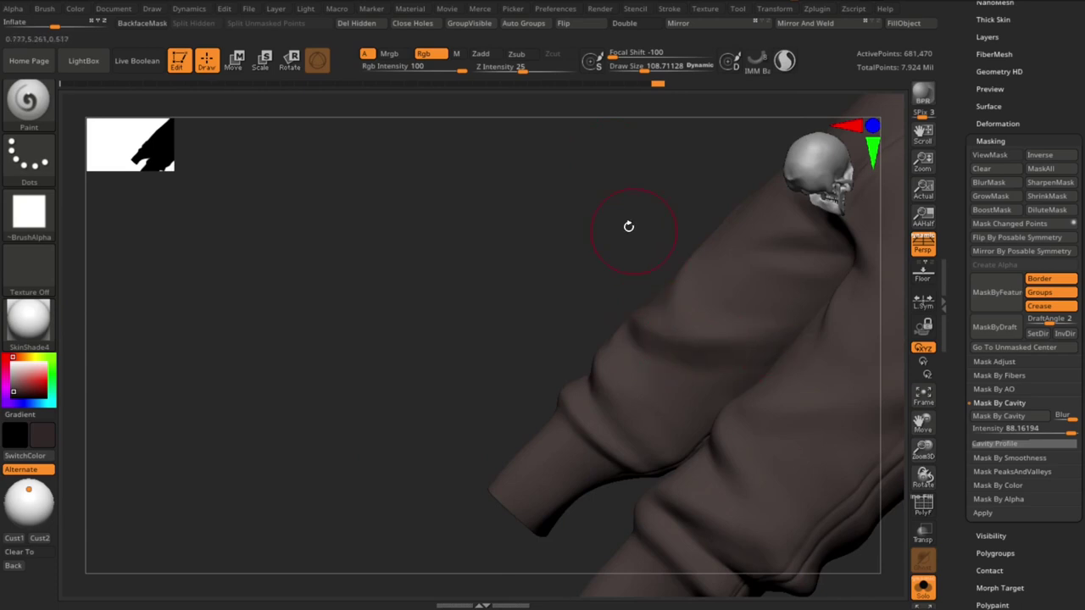
mouse_move(629, 226)
mouse_down()
mouse_move(615, 148)
mouse_move(341, 336)
mouse_move(596, 423)
mouse_move(785, 358)
mouse_move(589, 237)
mouse_up()
mouse_move(527, 344)
mouse_down()
mouse_move(395, 448)
mouse_move(514, 342)
mouse_move(726, 368)
mouse_move(484, 407)
mouse_move(618, 272)
mouse_move(555, 379)
mouse_move(480, 371)
mouse_move(676, 351)
mouse_up()
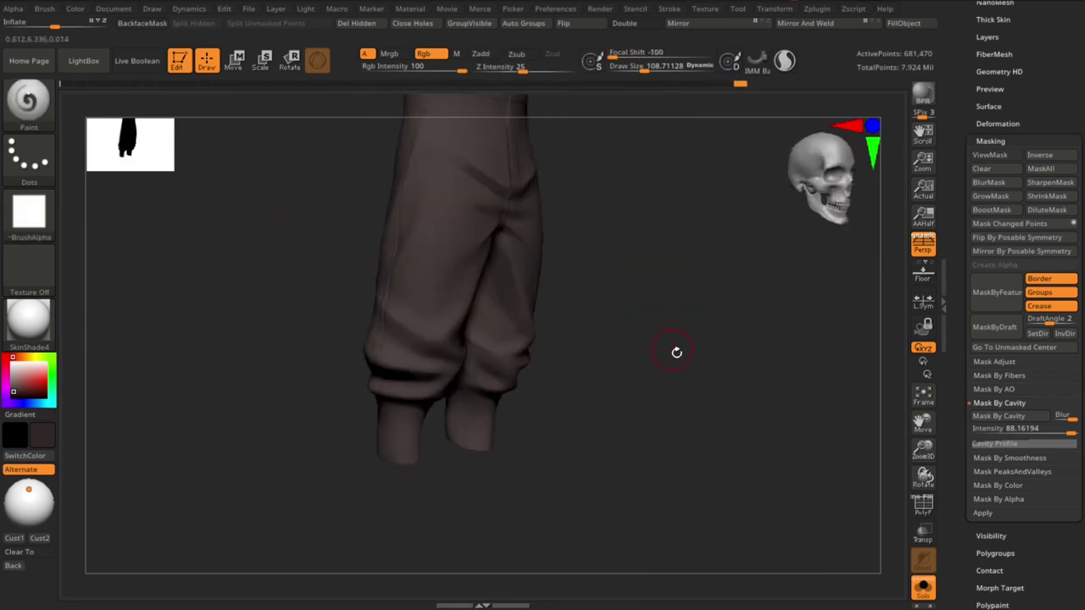
Return to the full character, briefly re-isolate the trousers, and open Tool > Layers
key(shift+alt+s)
drag(731, 409, 640, 311)
mouse_move(510, 341)
mouse_down()
mouse_move(448, 368)
mouse_move(588, 395)
mouse_move(686, 393)
mouse_move(570, 365)
mouse_move(593, 413)
mouse_move(513, 359)
mouse_move(659, 412)
mouse_move(624, 391)
mouse_up()
drag(810, 462, 634, 337)
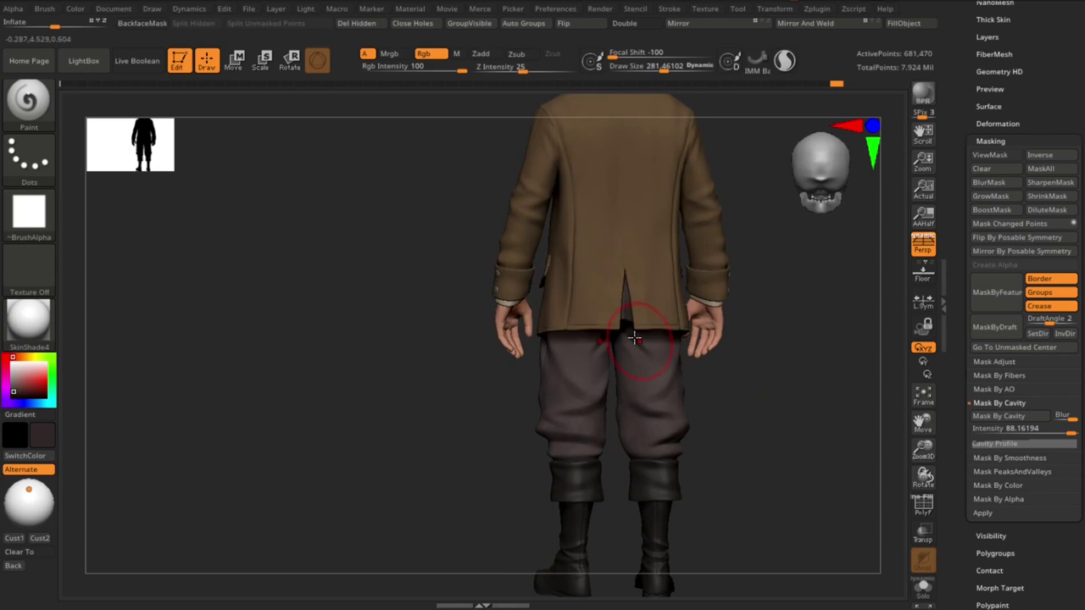
click(935, 600)
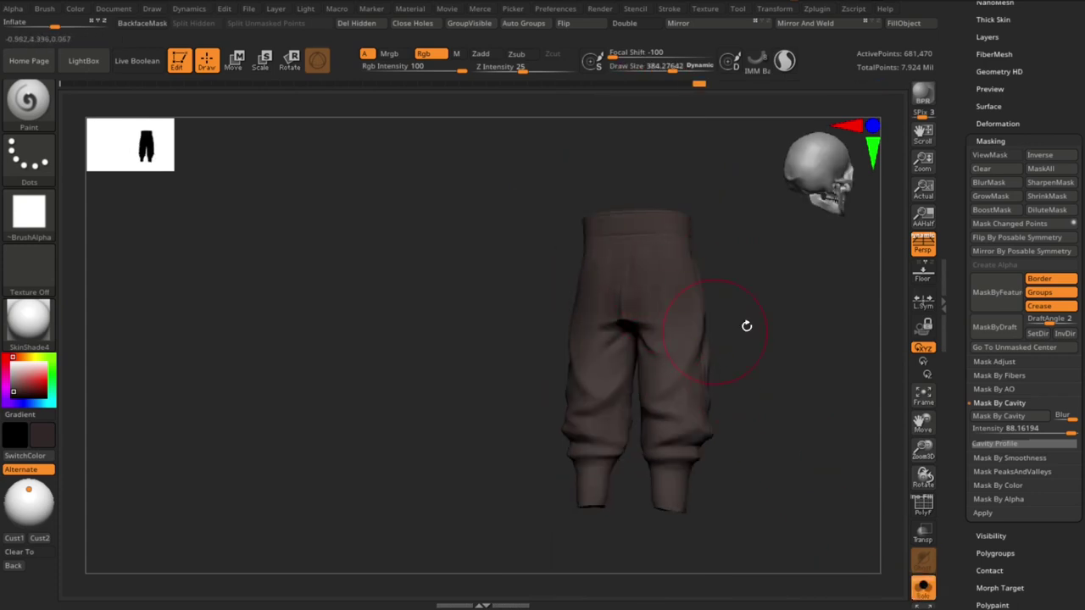
mouse_move(746, 325)
mouse_down()
mouse_move(695, 232)
mouse_move(642, 274)
mouse_move(706, 283)
mouse_move(712, 207)
mouse_move(690, 274)
mouse_move(676, 251)
mouse_move(607, 389)
mouse_move(662, 247)
mouse_up()
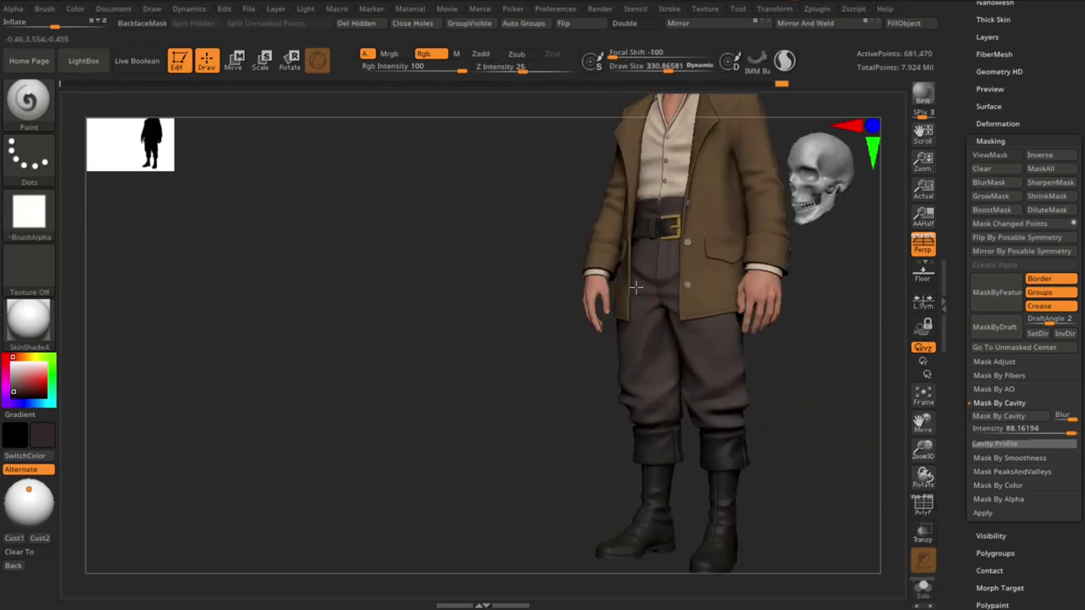
alt+drag(815, 419, 678, 315)
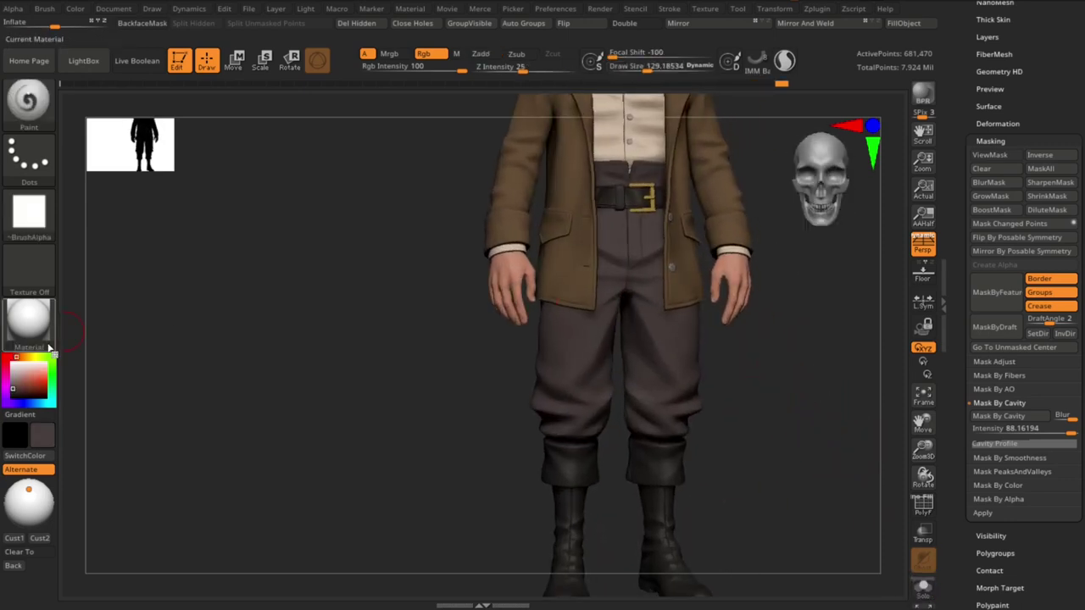
click(987, 37)
Set Draw Size to 23.25 and smooth a small patch of the shirt above the belt
alt+drag(847, 262, 832, 319)
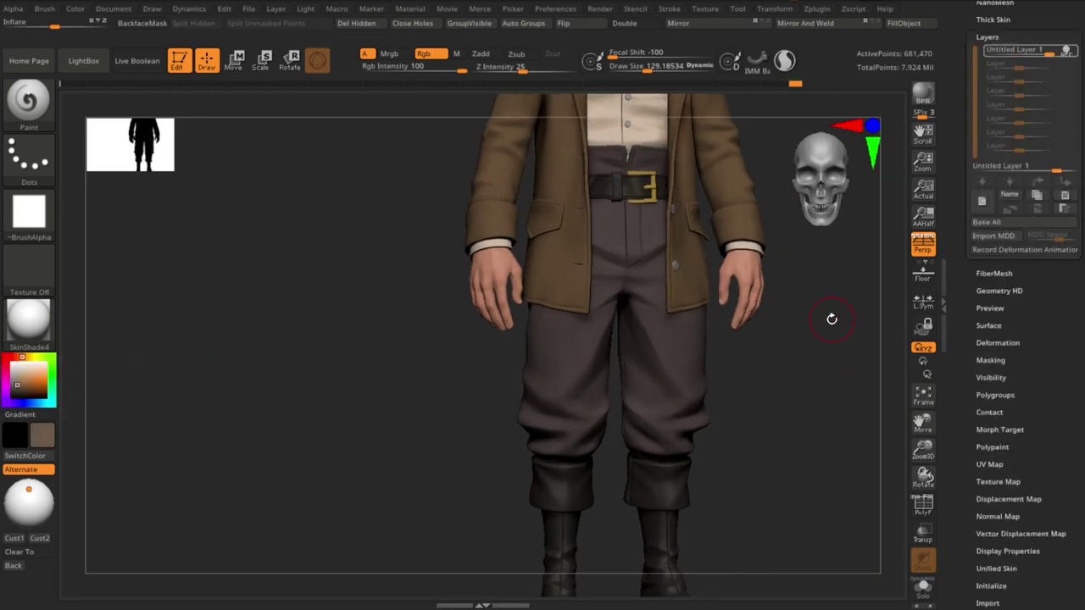
mouse_move(671, 337)
right_down()
mouse_move(651, 327)
mouse_move(715, 359)
right_up()
key(f)
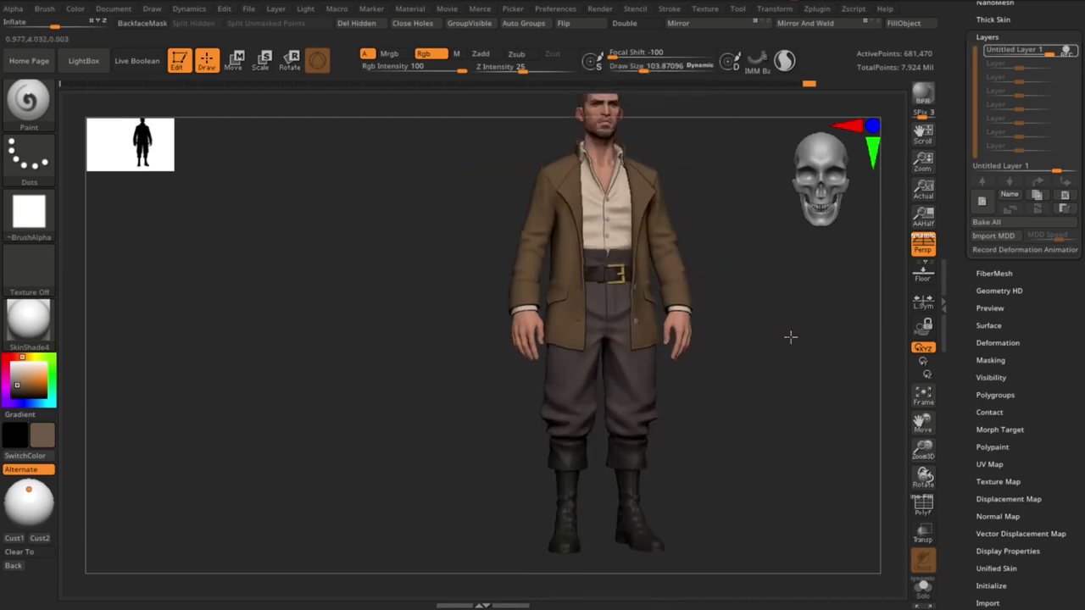
mouse_move(789, 337)
right_down()
mouse_move(817, 313)
mouse_move(775, 388)
mouse_move(448, 401)
mouse_move(444, 434)
right_up()
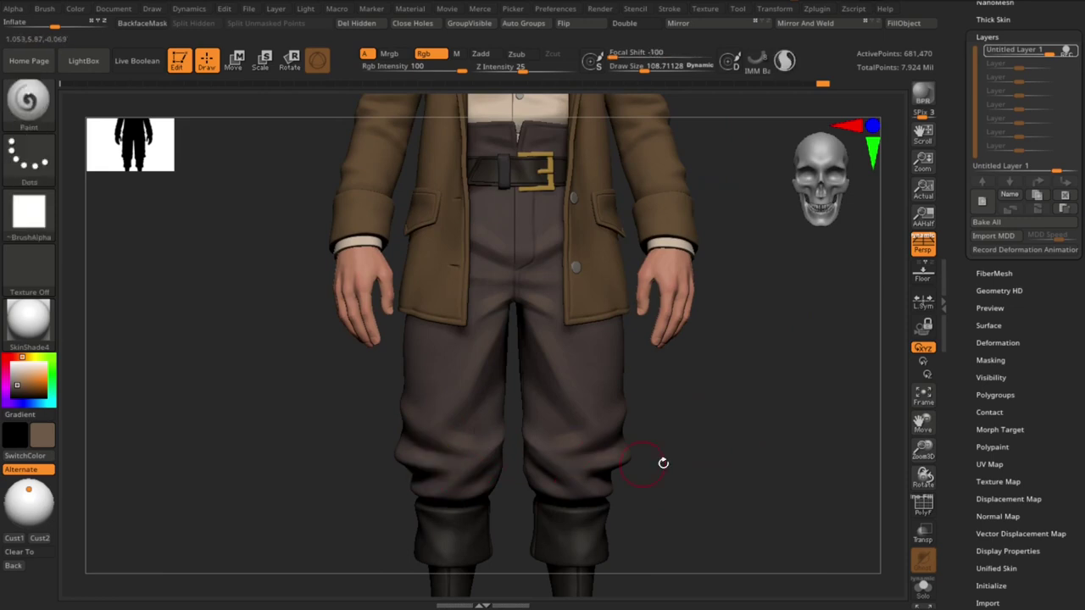
ctrl+right_drag(661, 460, 504, 387)
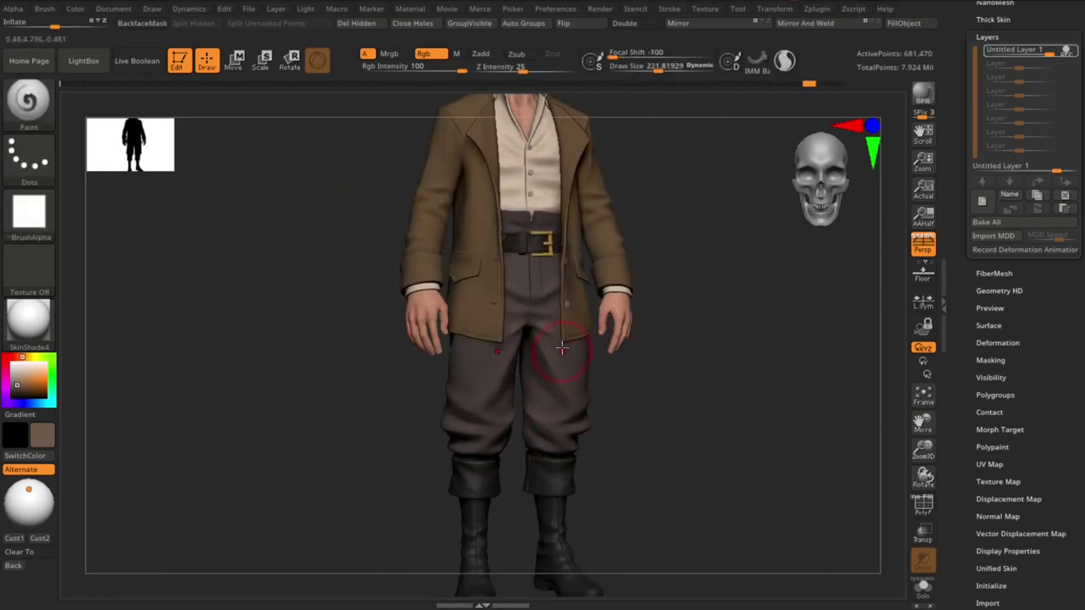
mouse_move(549, 328)
ctrl+right_down()
mouse_move(515, 235)
mouse_move(797, 313)
ctrl+right_up()
key(s)
click(503, 280)
ctrl+right_drag(497, 353, 799, 332)
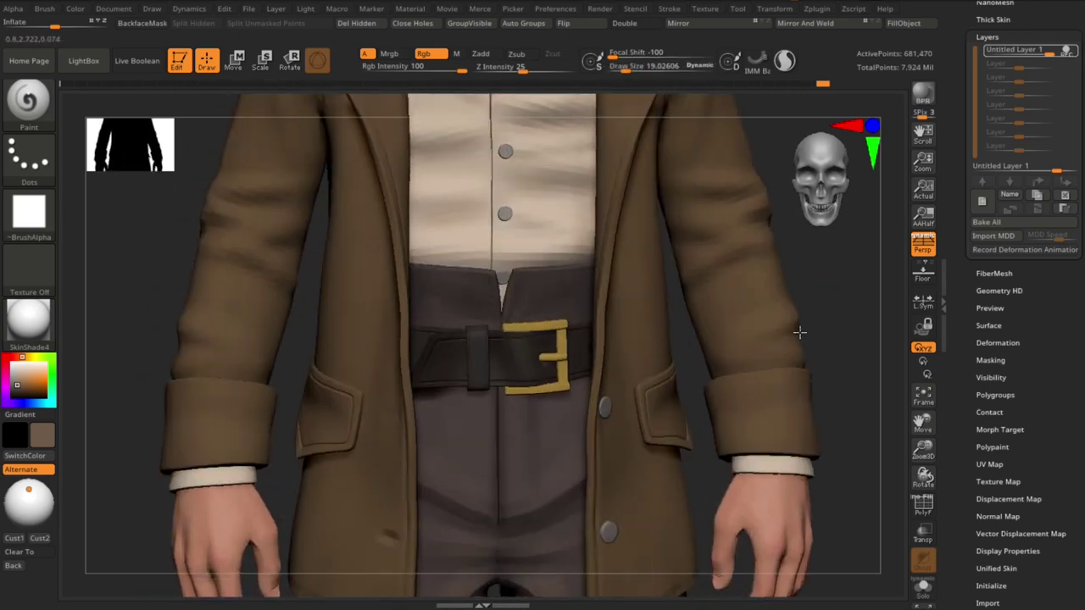
shift+drag(517, 272, 522, 271)
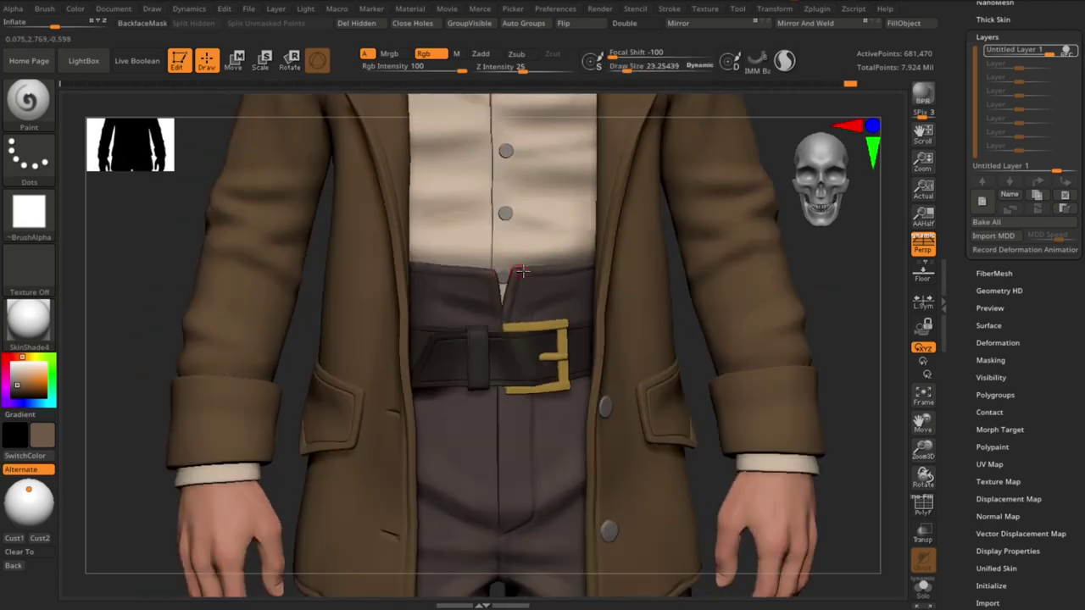
Orbit the painted character to review it from the front, side and back
ctrl+right_drag(600, 246, 511, 235)
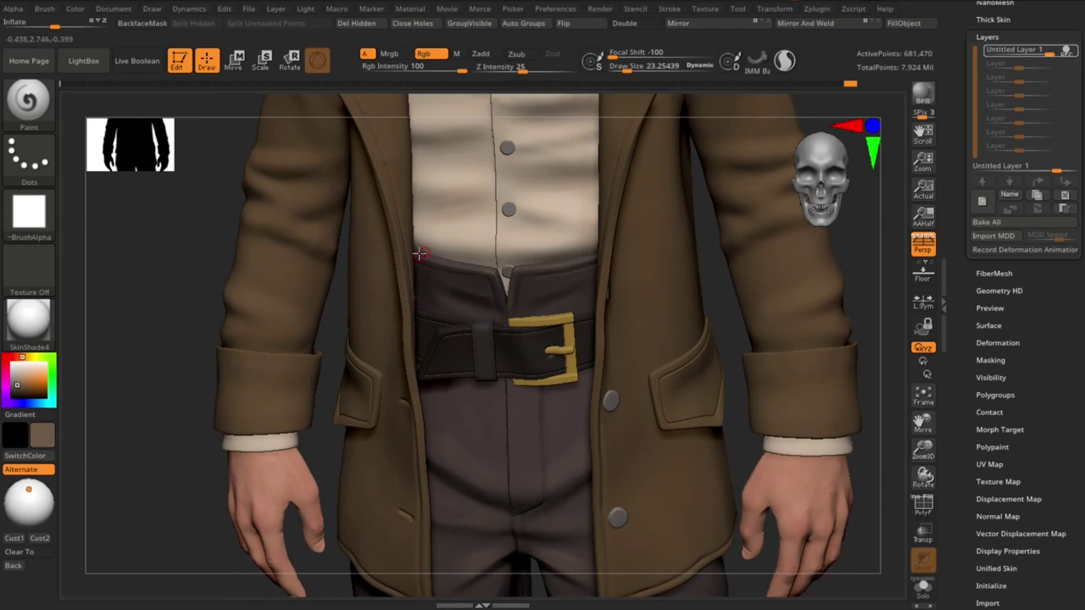
mouse_move(660, 340)
right_down()
mouse_move(524, 277)
mouse_move(545, 368)
right_up()
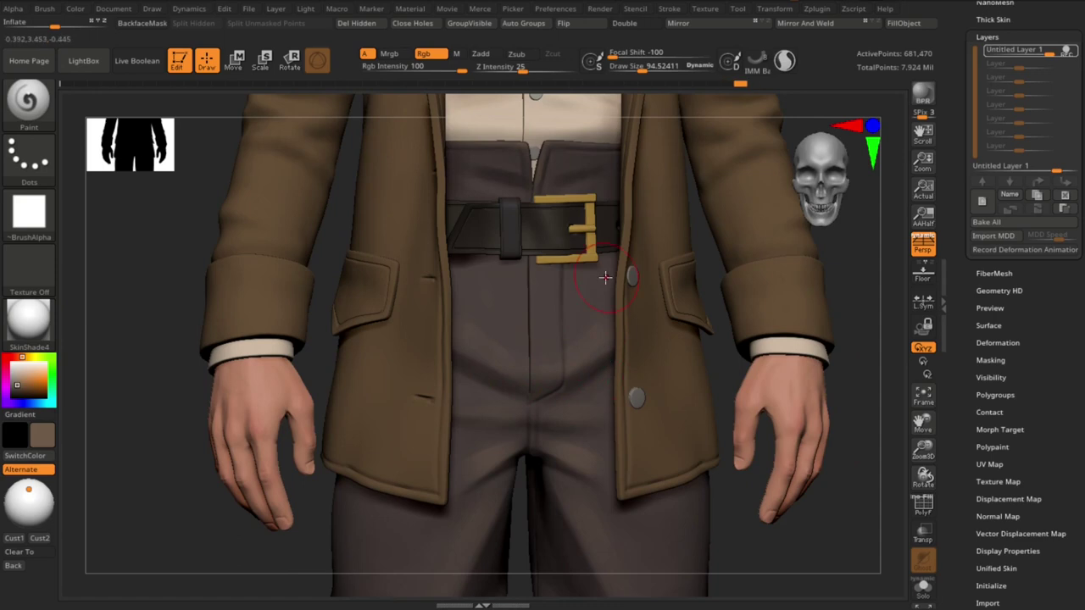
alt+right_drag(604, 278, 690, 391)
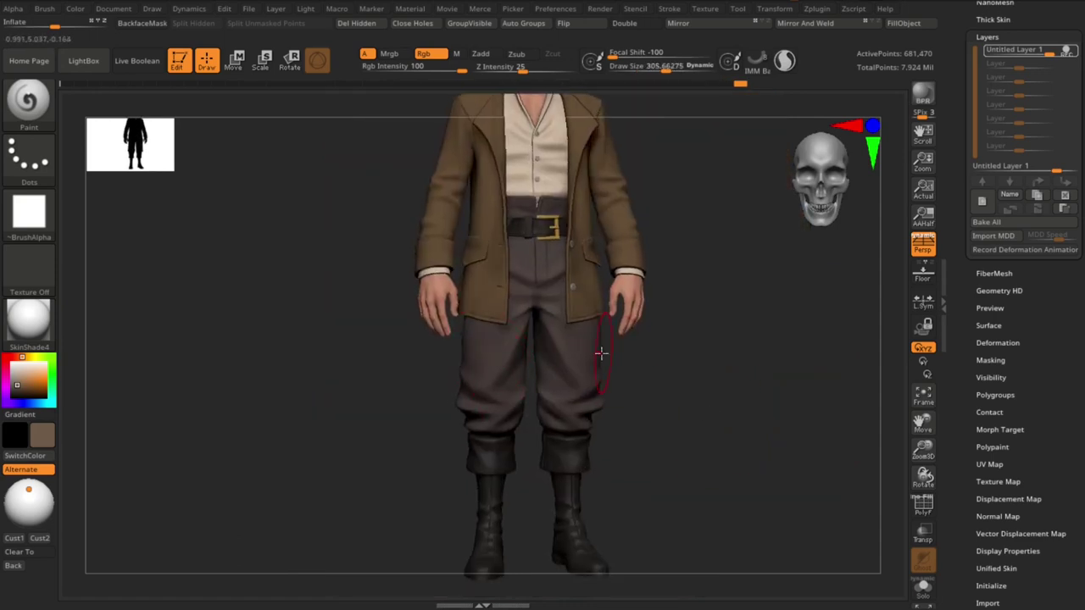
mouse_move(478, 369)
alt+right_down()
mouse_move(683, 387)
mouse_move(557, 315)
alt+right_up()
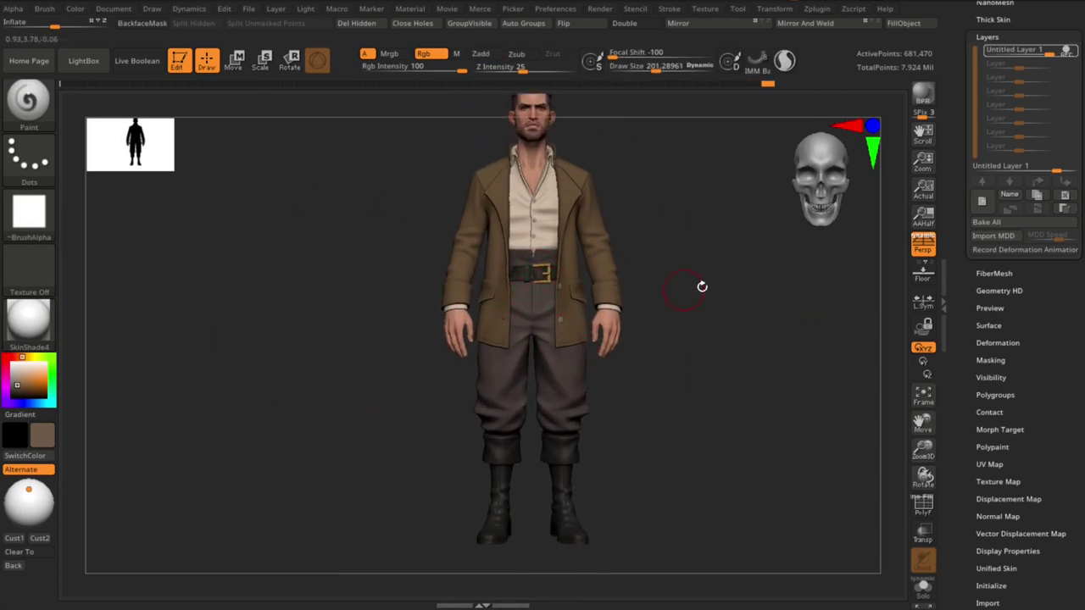
mouse_move(702, 286)
alt+right_down()
mouse_move(508, 283)
mouse_move(474, 260)
alt+right_up()
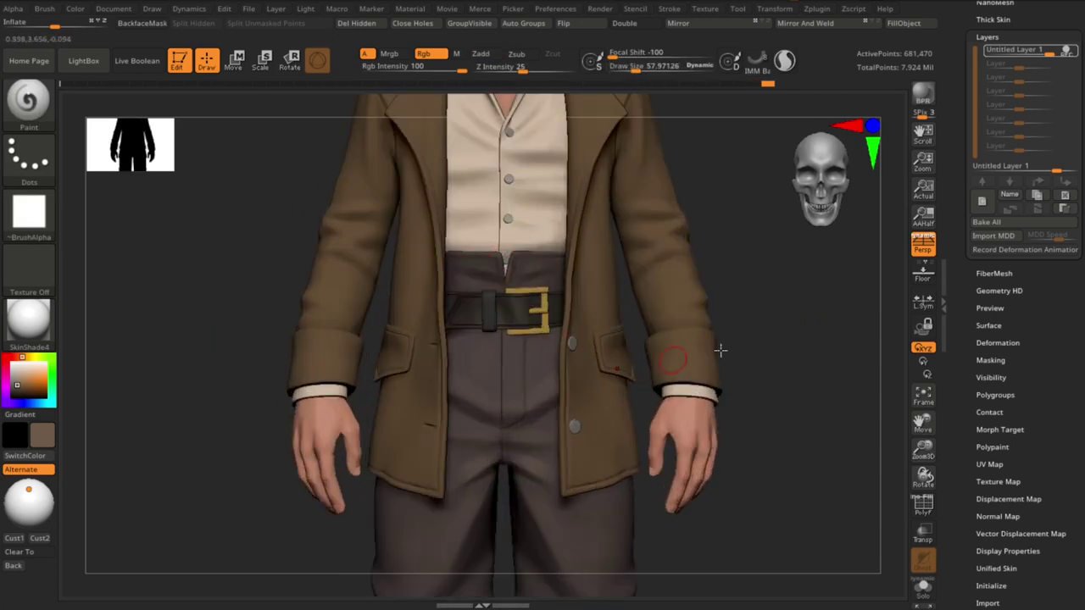
key(f)
mouse_move(763, 356)
right_down()
mouse_move(763, 395)
mouse_move(452, 448)
right_up()
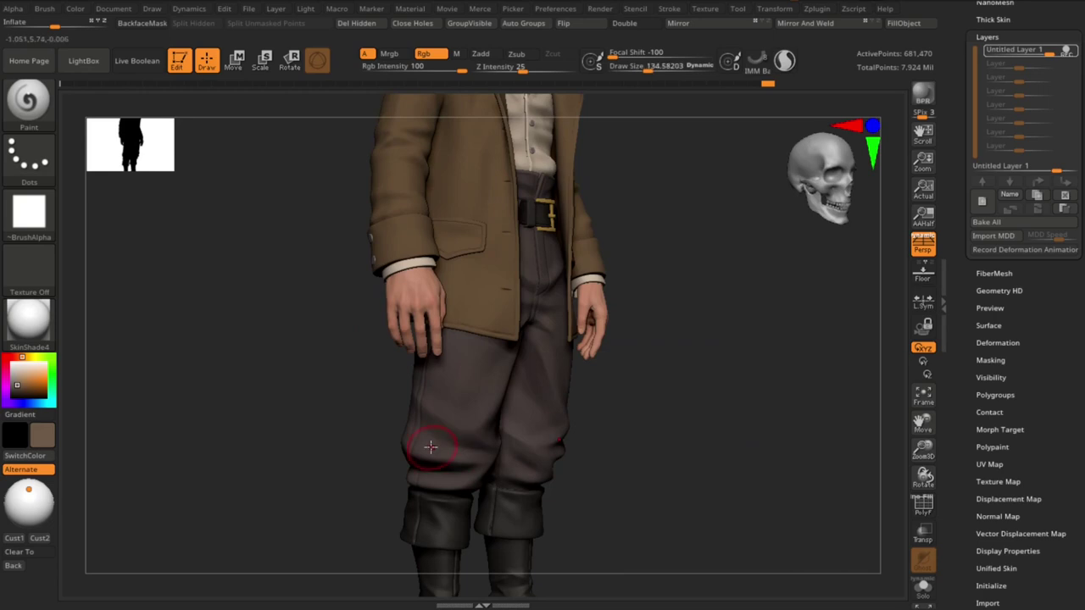
mouse_move(429, 408)
right_down()
mouse_move(647, 452)
mouse_move(477, 395)
mouse_move(593, 463)
mouse_move(487, 371)
right_up()
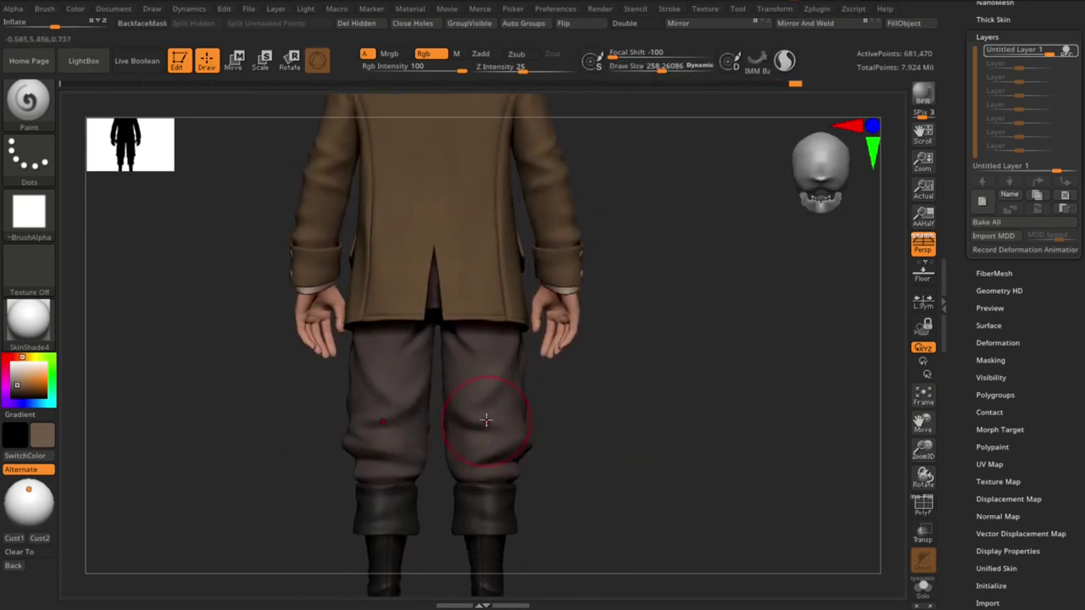
right_drag(623, 434, 503, 369)
key(f)
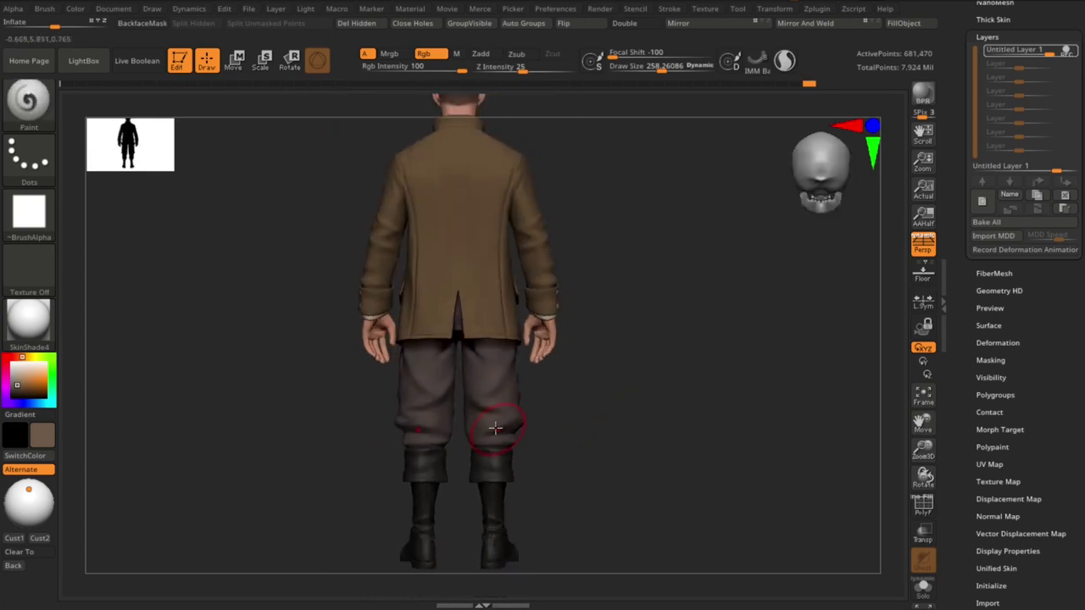
mouse_move(496, 429)
right_down()
mouse_move(671, 436)
mouse_move(696, 418)
right_up()
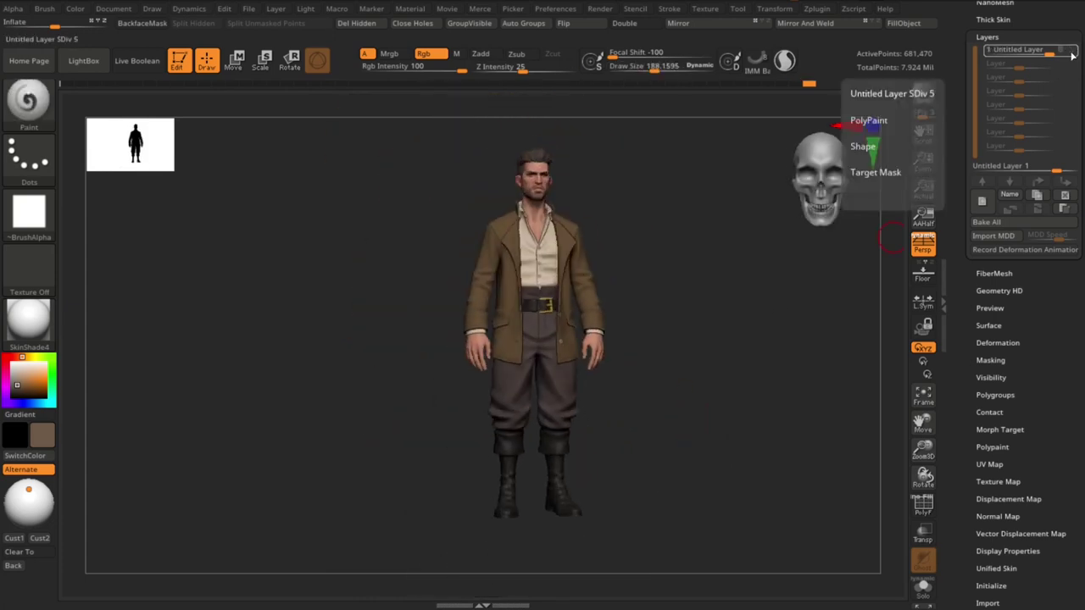
Drop Untitled Layer 1's strength to about 0.38 and bake it into the mesh
right_drag(729, 356, 792, 359)
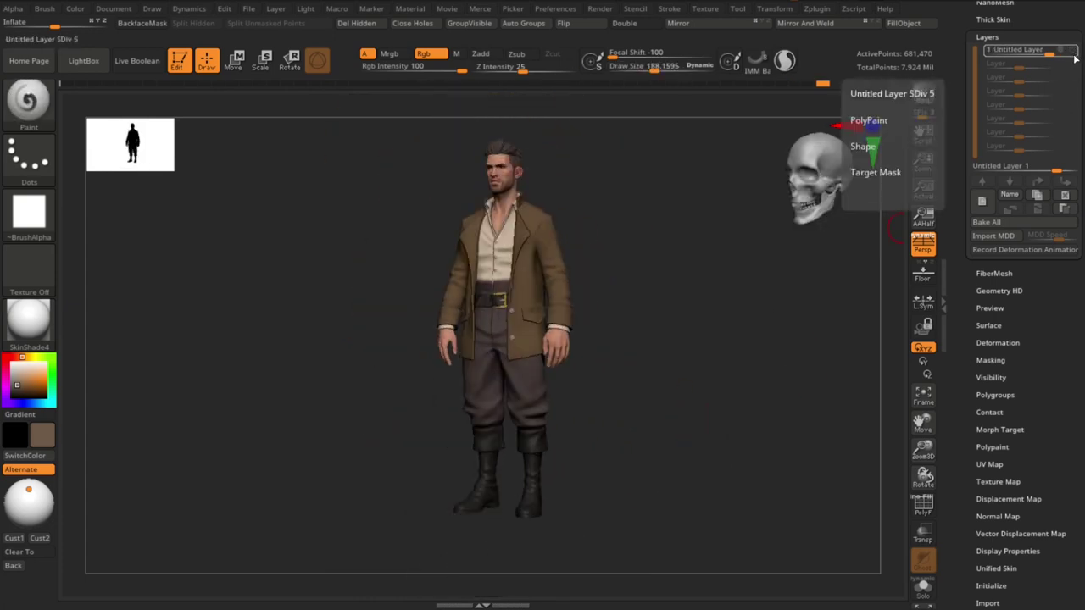
drag(1072, 51, 1072, 51)
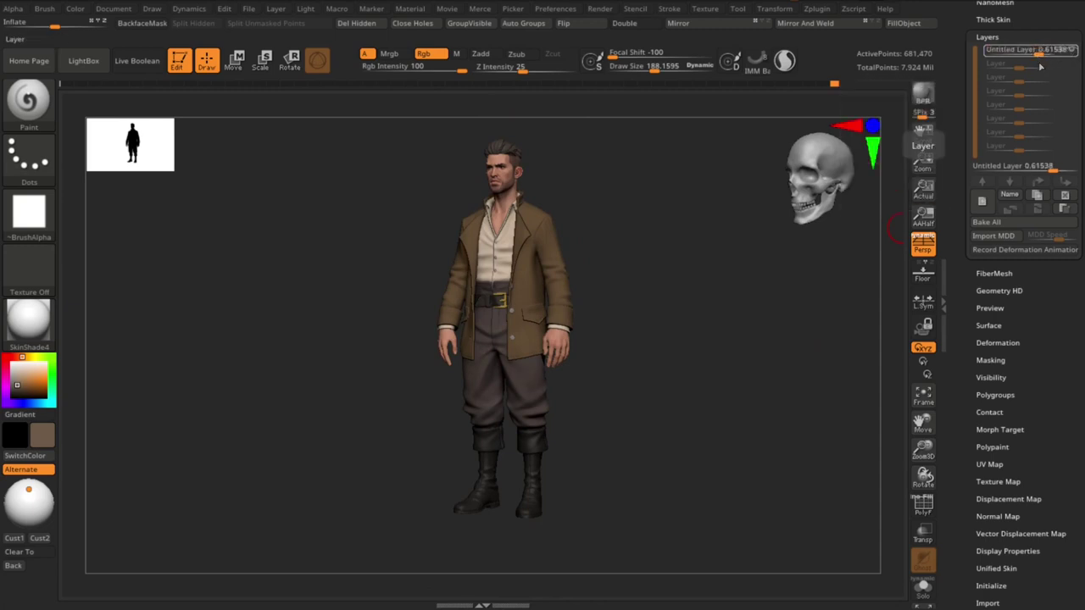
drag(1072, 51, 1002, 128)
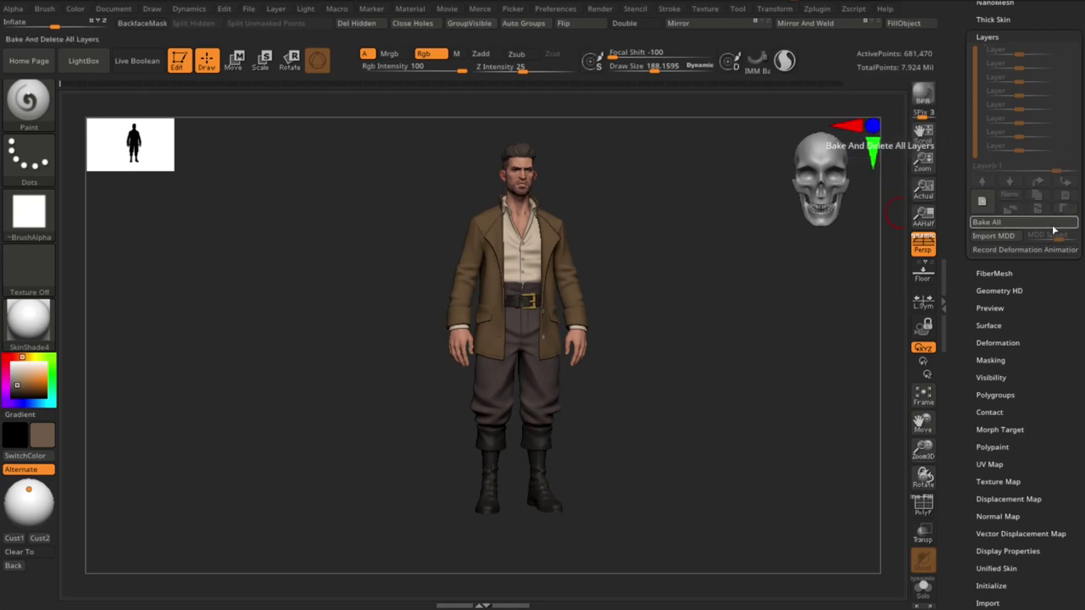
scroll(748, 269, up, 2)
scroll(750, 309, up, 2)
scroll(749, 308, up, 3)
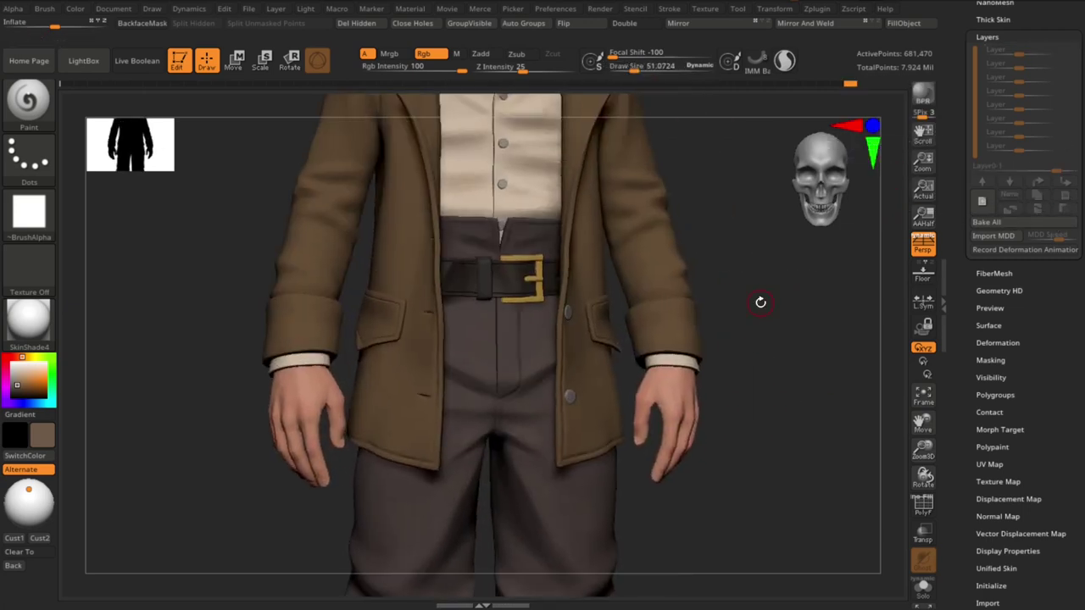
scroll(539, 273, up, 2)
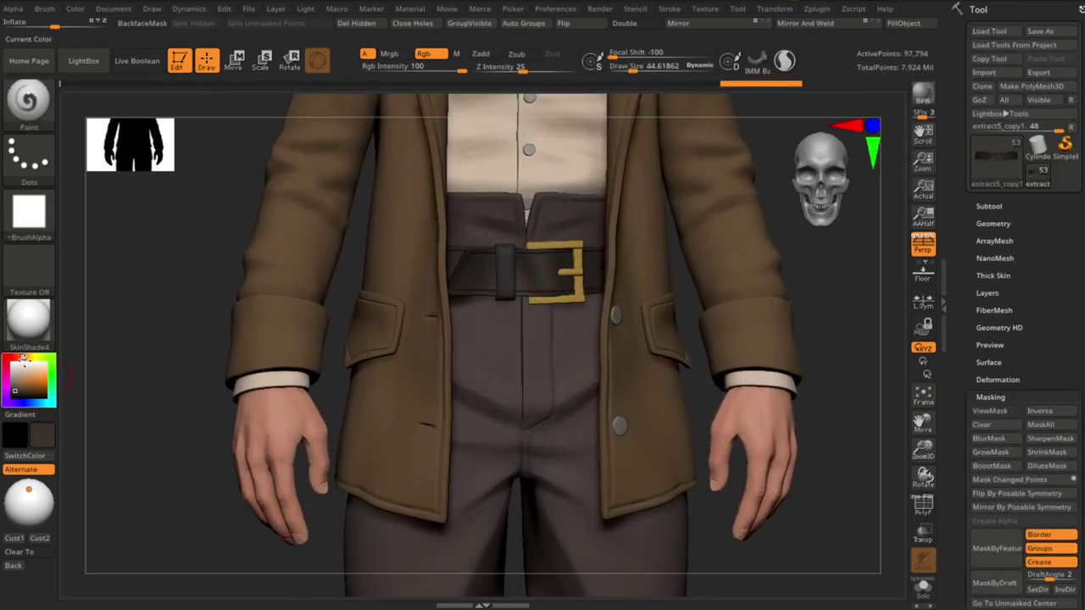
Pick a brown paint colour and frame the whole model
click(21, 385)
scroll(538, 271, down, 1)
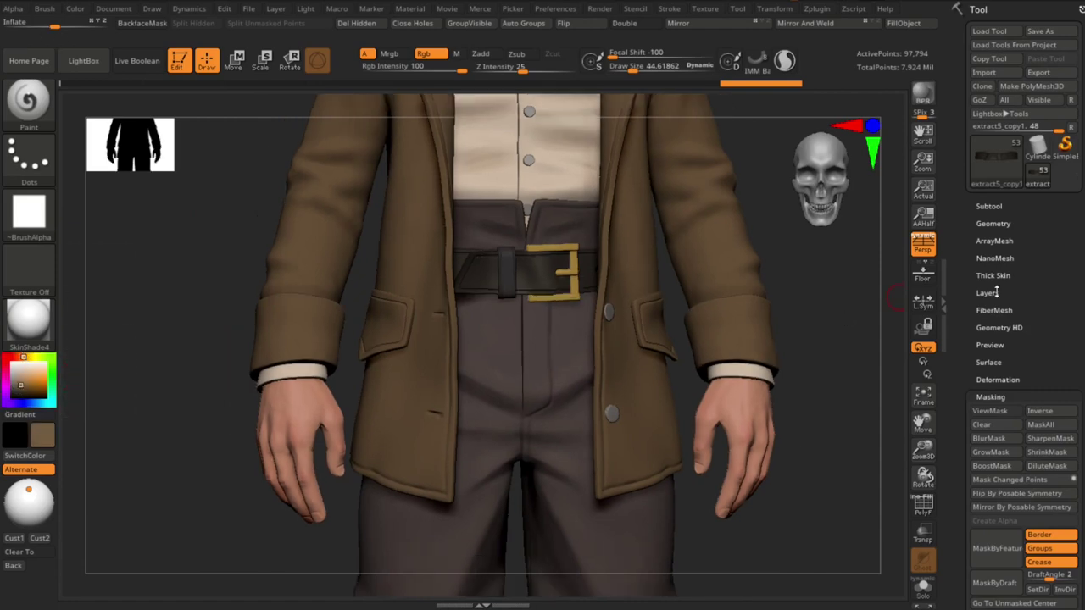
click(988, 293)
scroll(547, 261, up, 1)
scroll(878, 311, up, 1)
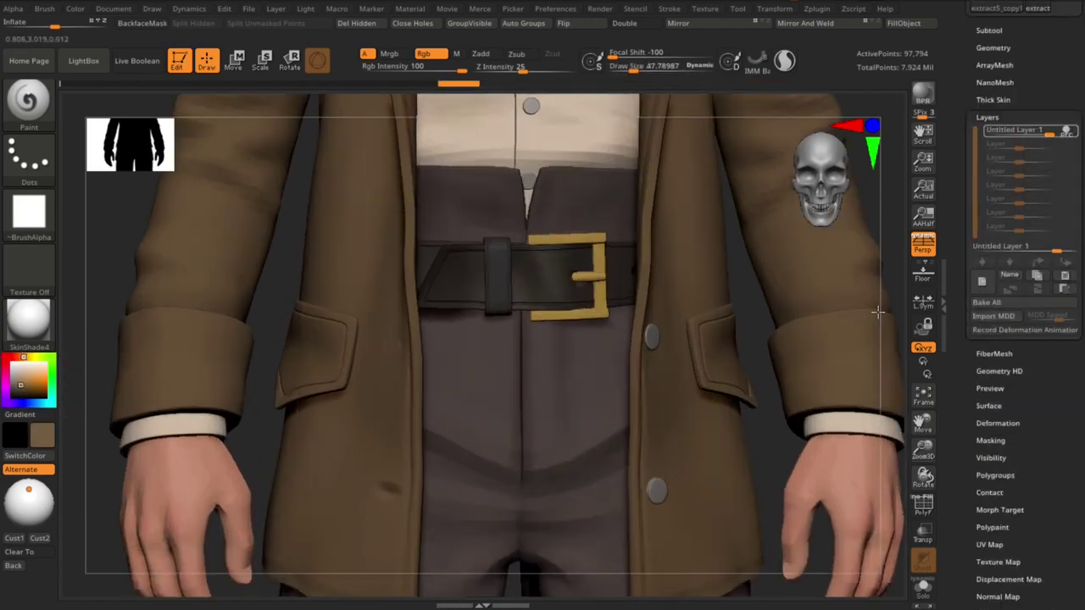
scroll(550, 275, up, 1)
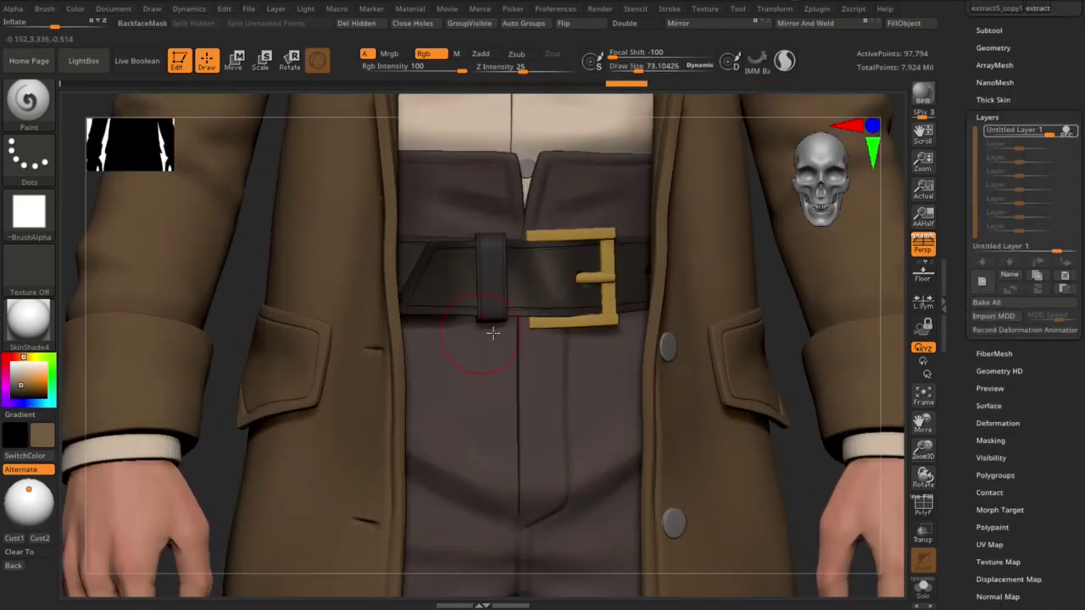
key(shift)
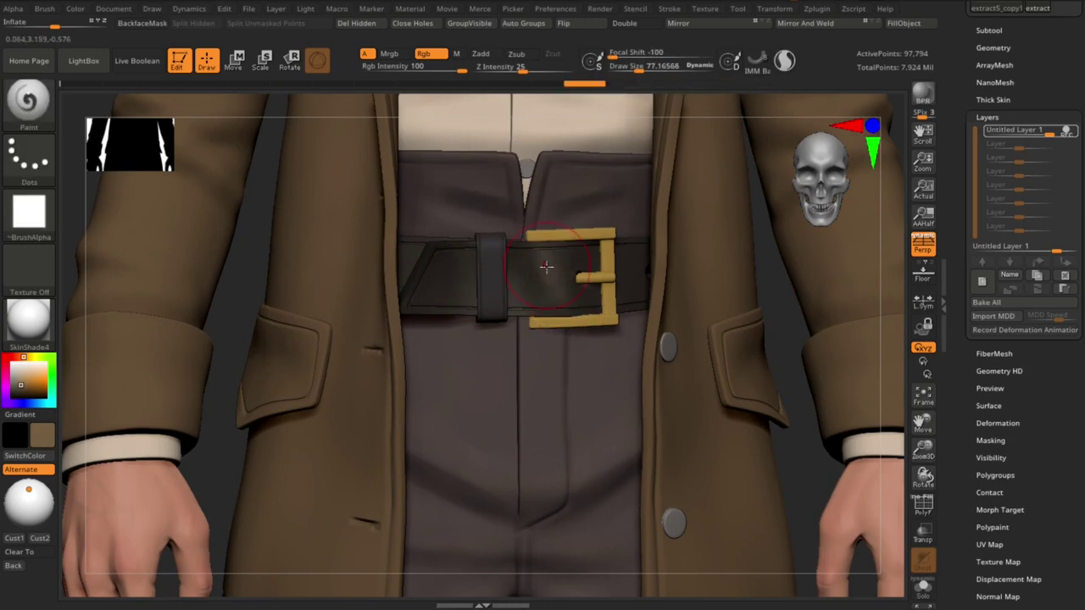
key(f)
scroll(402, 276, up, 3)
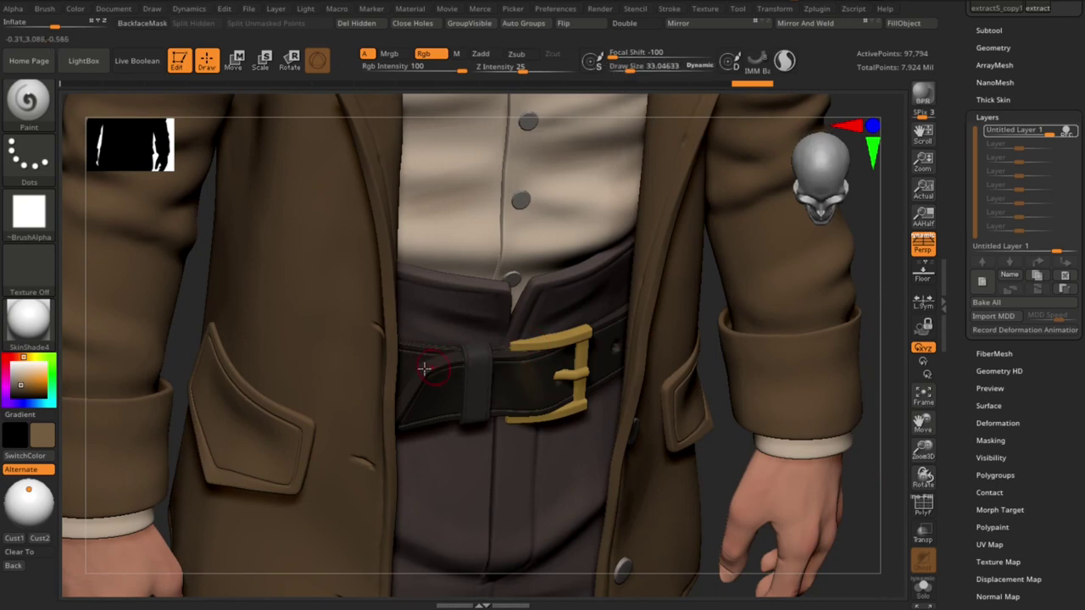
Solo the belt and orbit it round to a flat side view
key(ctrl+shift+f)
mouse_move(753, 368)
mouse_down()
mouse_move(702, 431)
mouse_move(690, 512)
mouse_up()
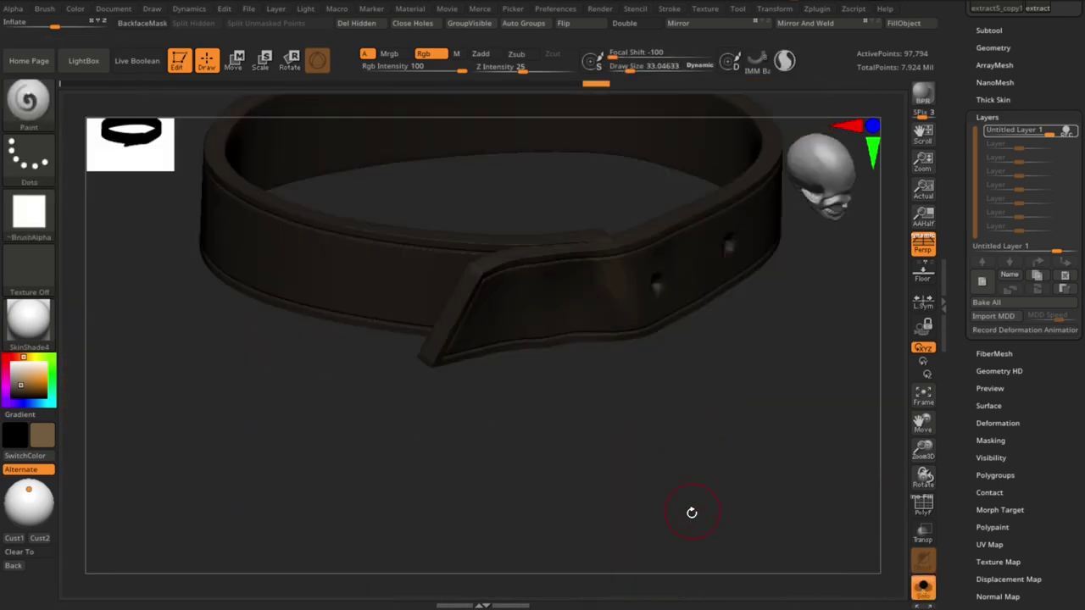
drag(455, 305, 460, 450)
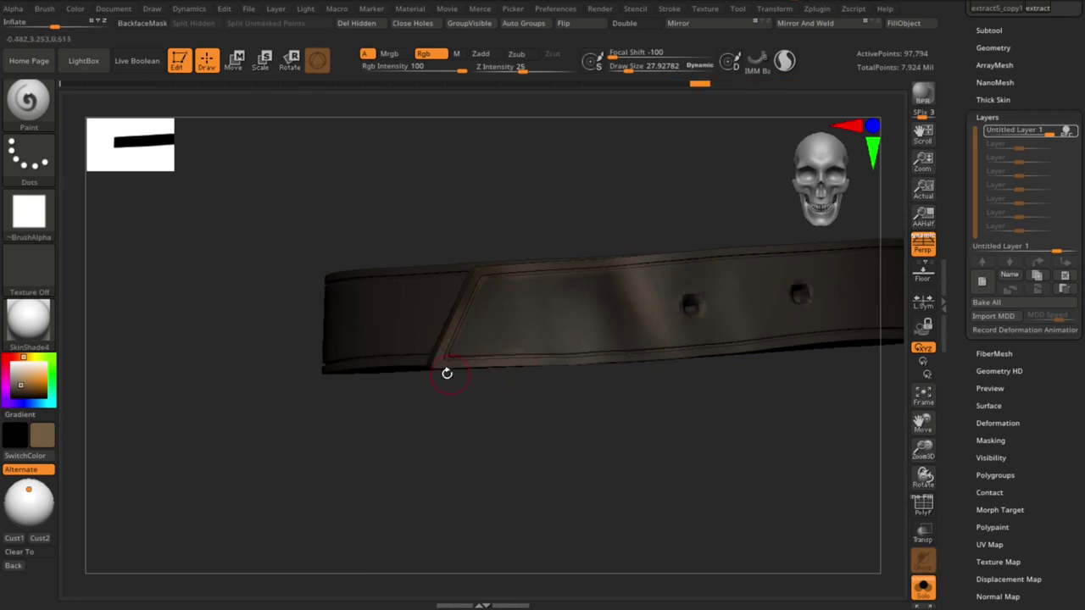
mouse_move(822, 345)
mouse_down()
mouse_move(734, 451)
mouse_move(486, 276)
mouse_up()
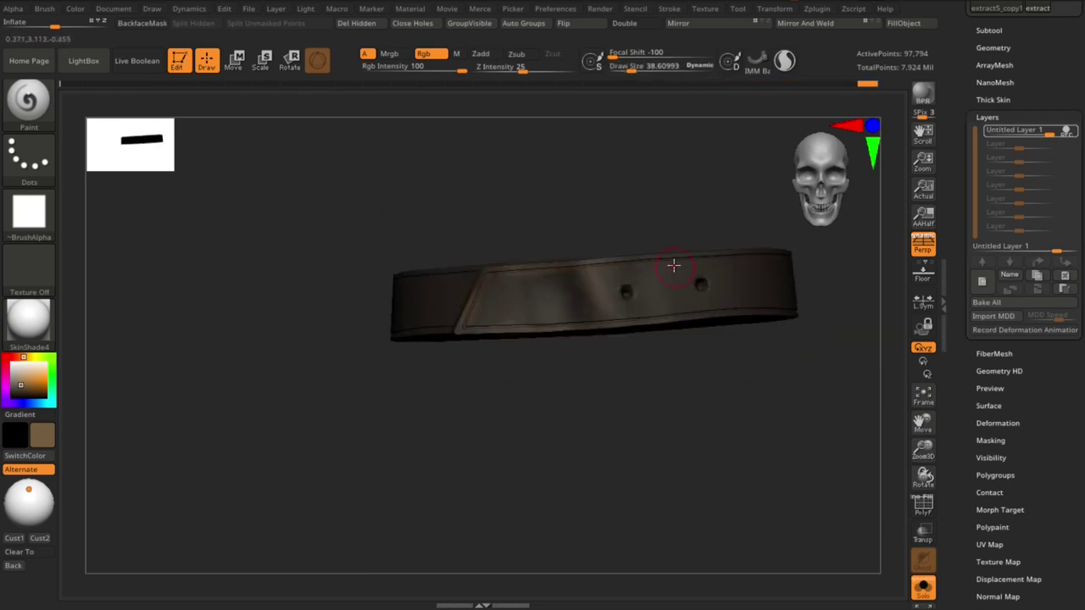
mouse_move(780, 323)
mouse_down()
mouse_move(734, 409)
mouse_move(501, 297)
mouse_move(552, 407)
mouse_move(549, 316)
mouse_move(622, 390)
mouse_move(582, 302)
mouse_up()
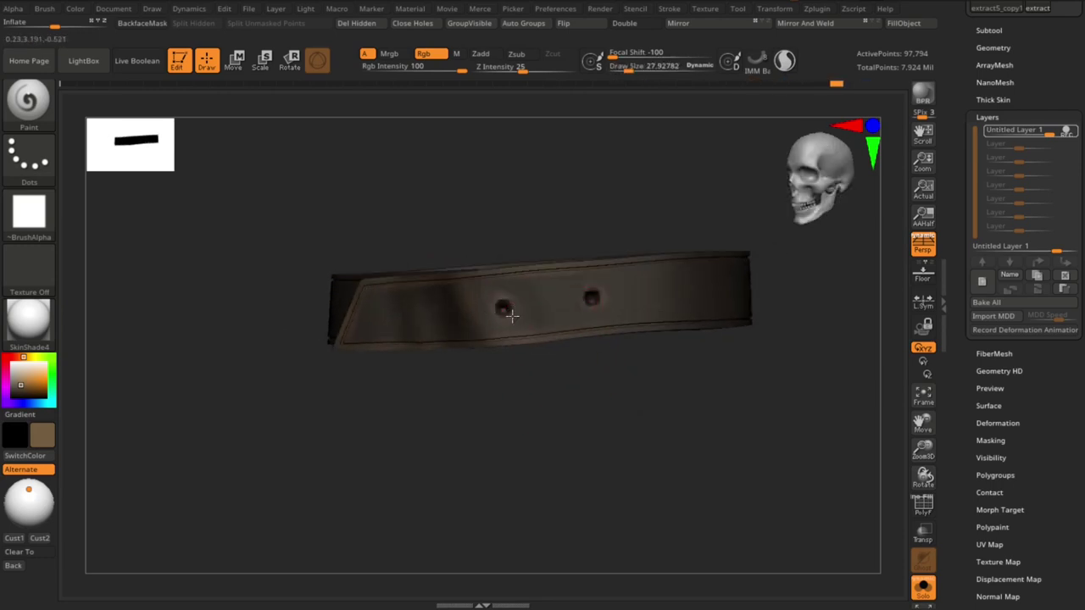
drag(659, 423, 482, 376)
drag(417, 434, 482, 361)
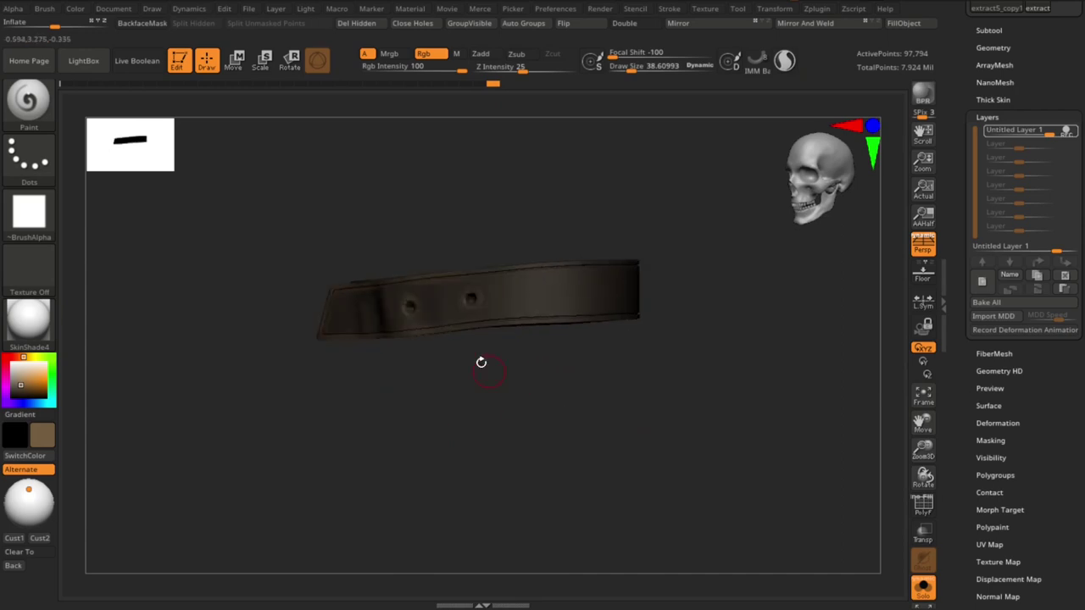
mouse_move(535, 264)
mouse_down()
mouse_move(624, 380)
mouse_move(676, 399)
mouse_move(604, 348)
mouse_up()
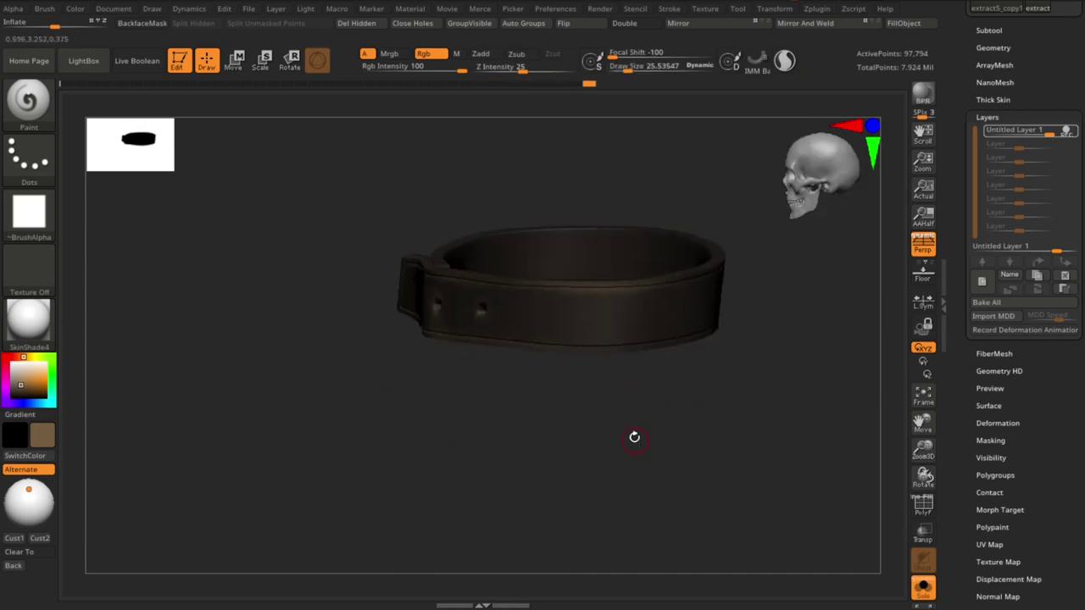
mouse_move(635, 436)
mouse_down()
mouse_move(721, 351)
mouse_move(602, 342)
mouse_up()
Paint brown strokes along the belt's top edge and outer face, then restore the full character
drag(589, 281, 533, 353)
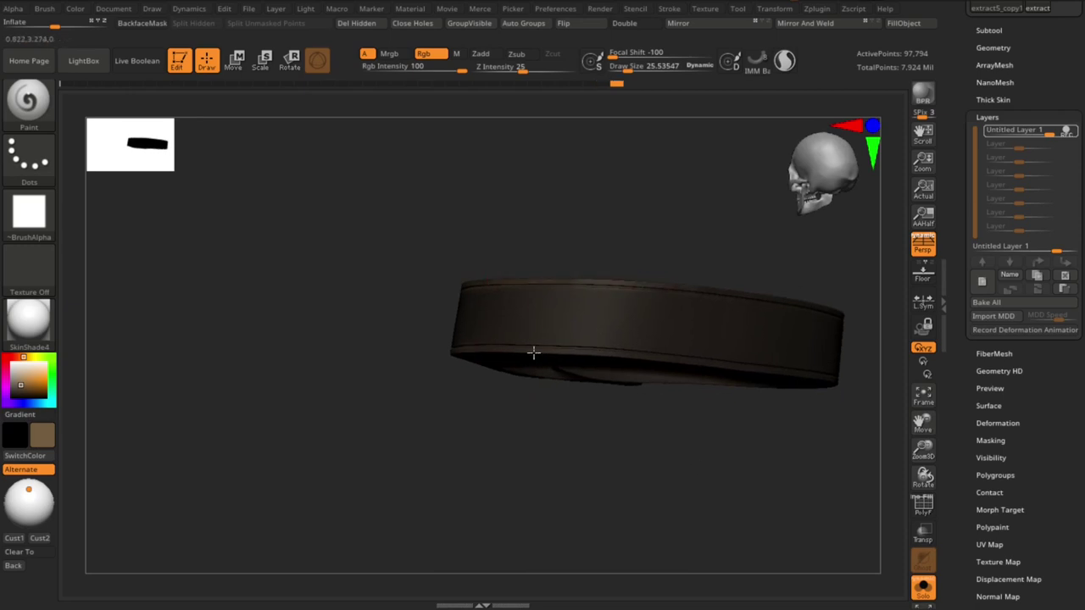
drag(760, 422, 634, 266)
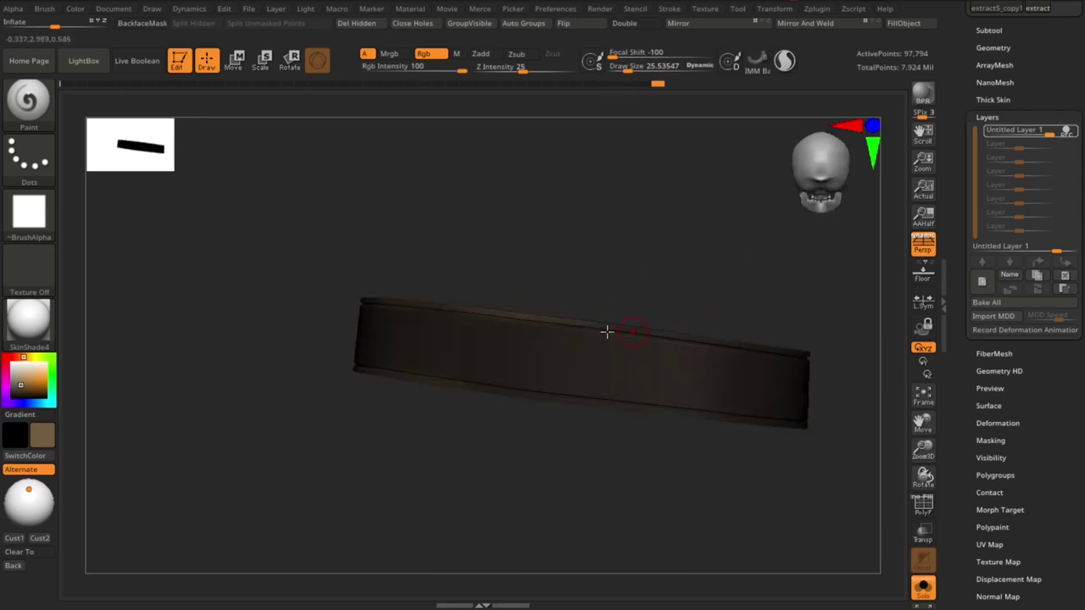
drag(584, 407, 539, 411)
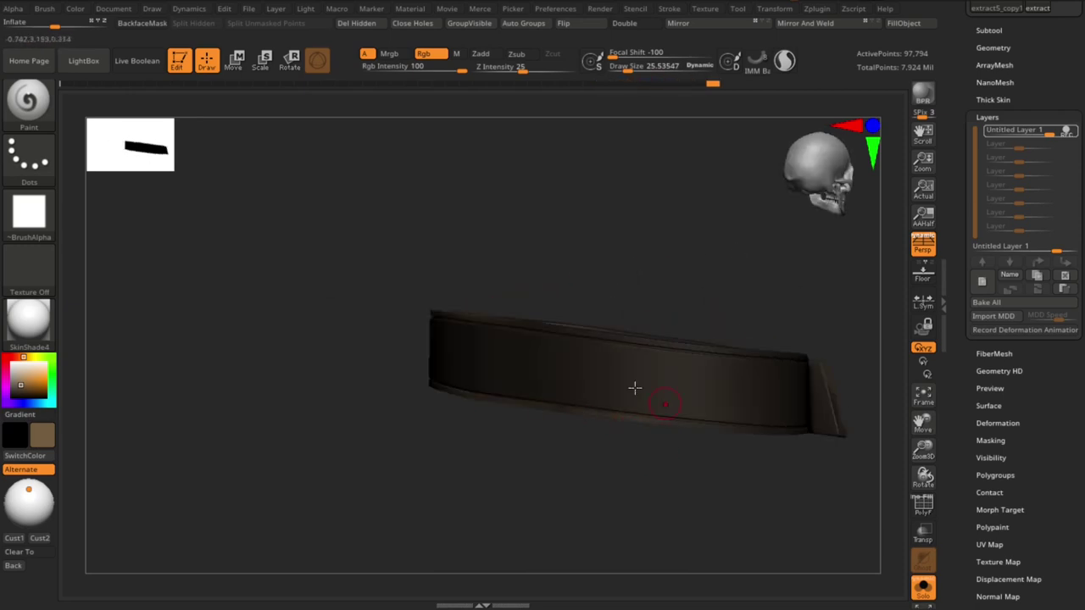
drag(635, 388, 489, 327)
drag(685, 336, 603, 331)
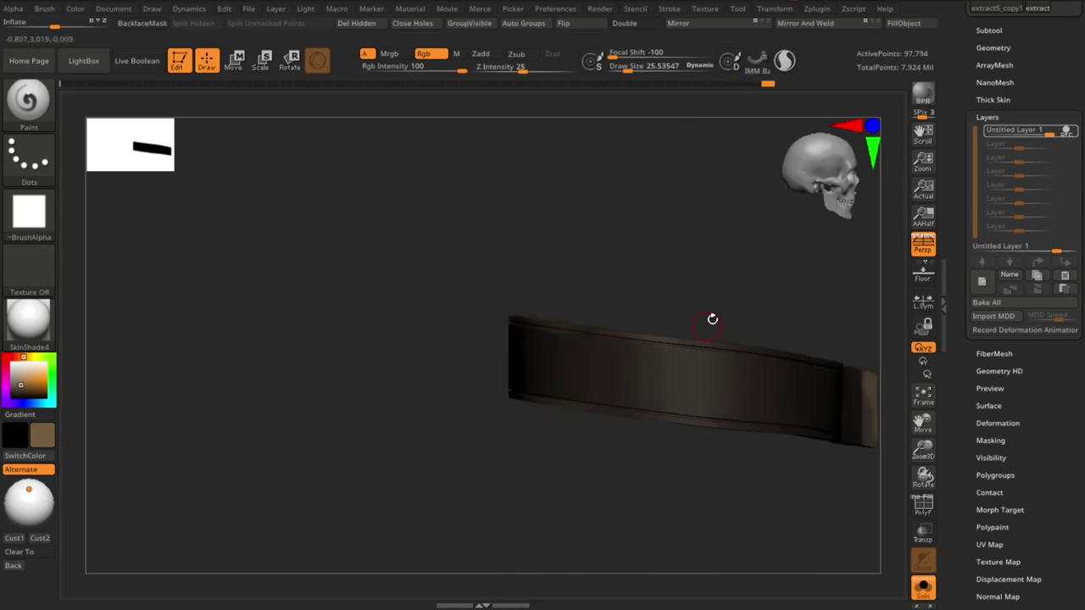
mouse_move(712, 318)
mouse_down()
mouse_move(547, 310)
mouse_move(639, 319)
mouse_up()
drag(627, 280, 665, 224)
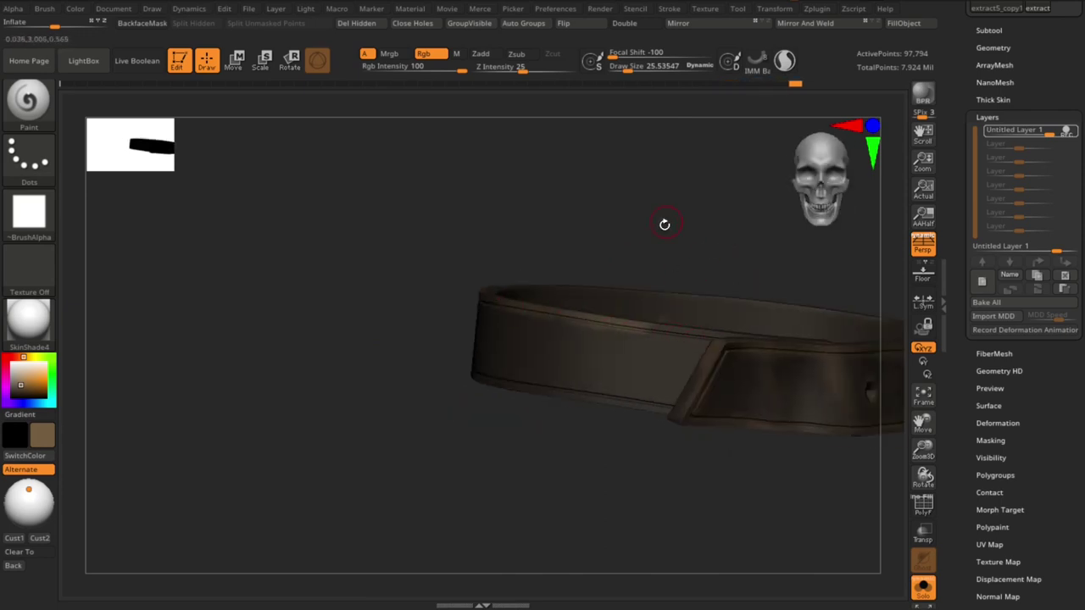
drag(585, 223, 424, 364)
mouse_move(676, 431)
mouse_down()
mouse_move(724, 399)
mouse_move(670, 386)
mouse_move(678, 460)
mouse_move(720, 327)
mouse_move(701, 327)
mouse_up()
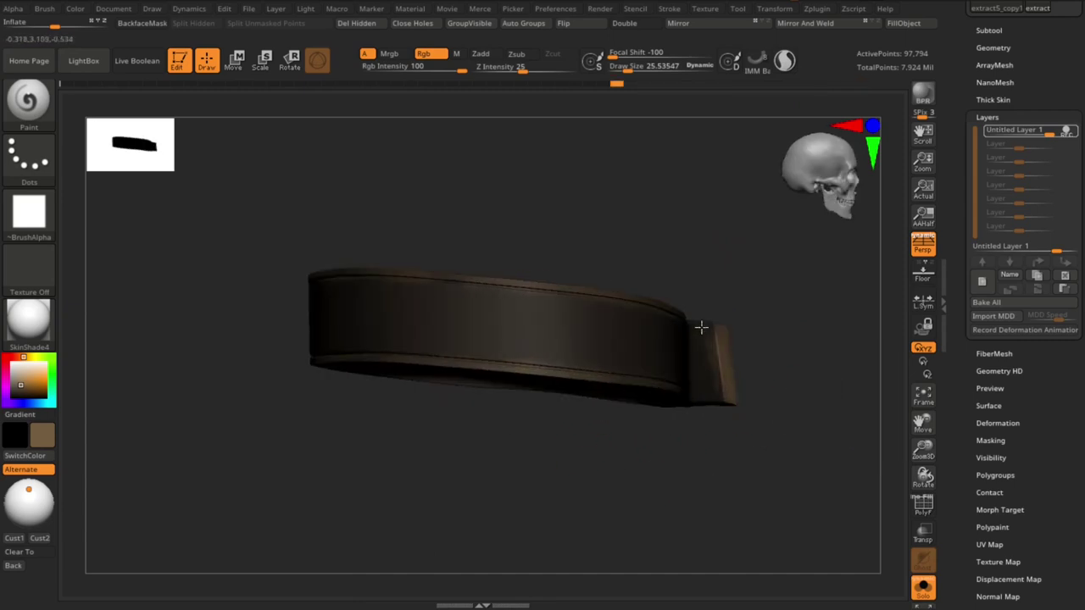
mouse_move(700, 408)
mouse_down()
mouse_move(686, 472)
mouse_move(606, 347)
mouse_move(637, 460)
mouse_move(546, 292)
mouse_up()
click(923, 587)
Isolate the belt with Solo and shrink Draw Size to about 6.6
key(f)
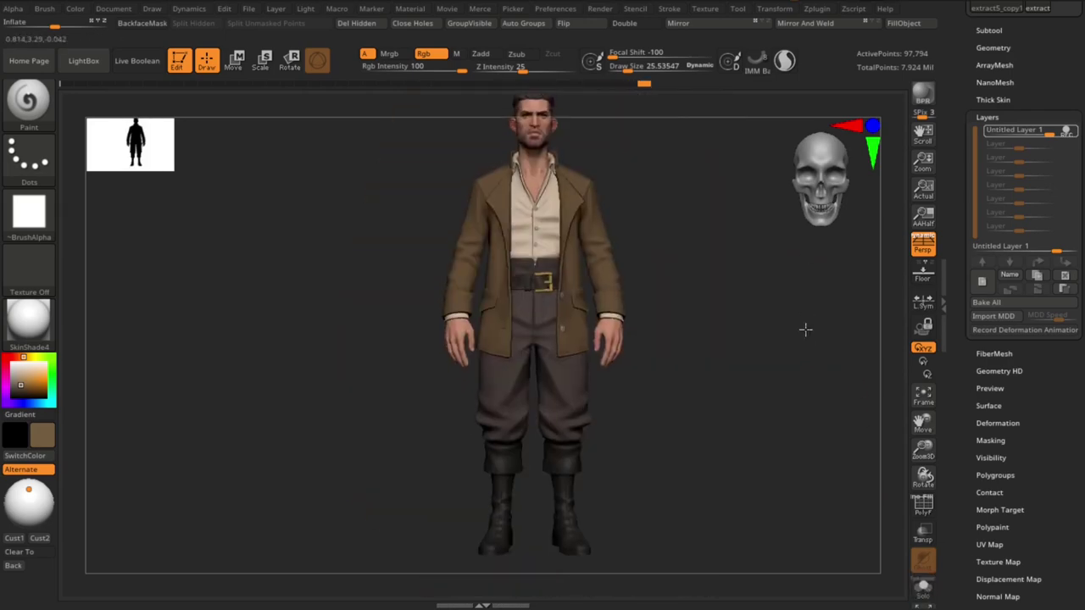
alt+drag(802, 327, 890, 387)
alt+drag(143, 295, 153, 273)
key(f)
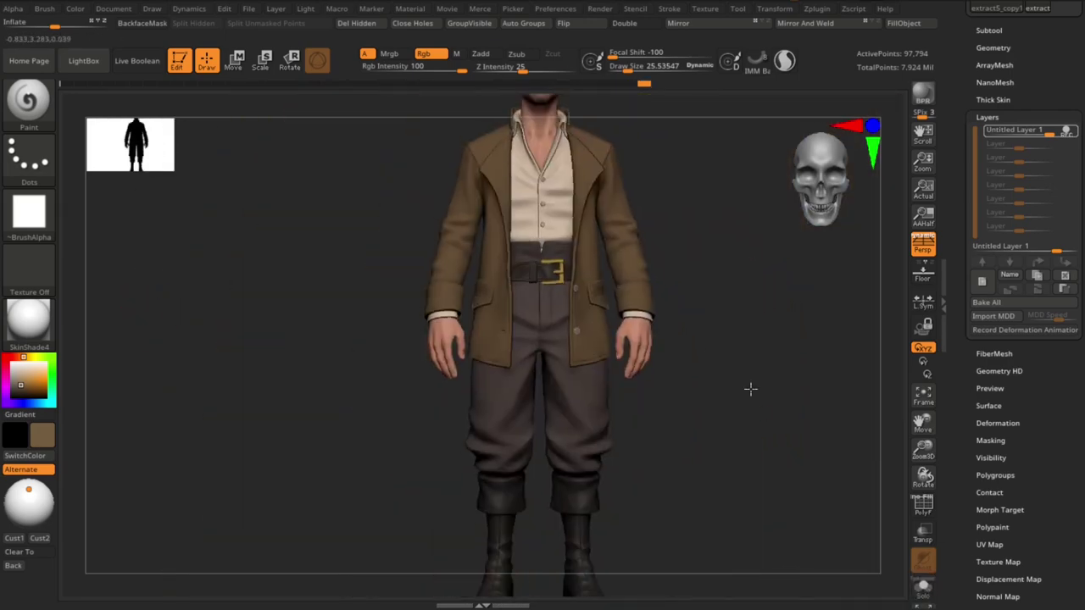
mouse_move(751, 388)
alt+mouse_down()
mouse_move(819, 417)
mouse_move(814, 390)
alt+mouse_up()
alt+click(593, 288)
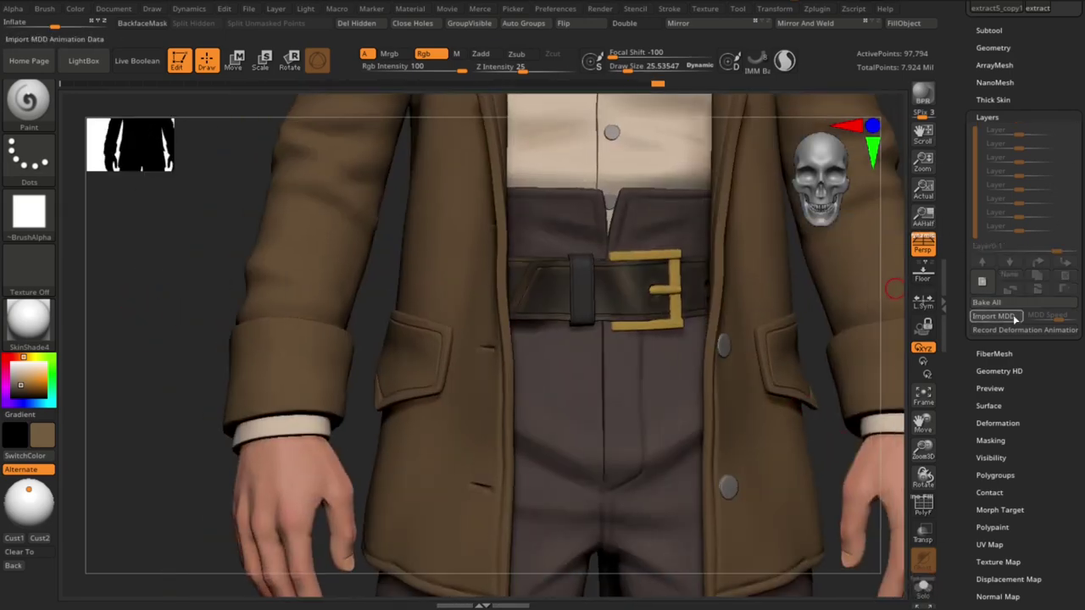
click(923, 588)
click(990, 440)
key(s)
drag(432, 282, 421, 313)
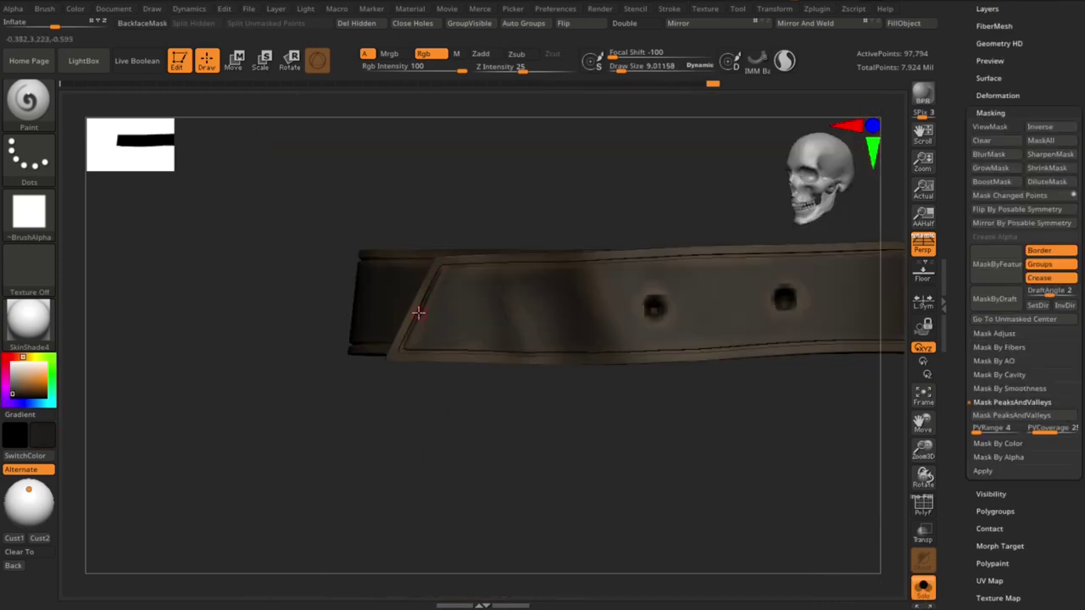
mouse_move(500, 441)
mouse_down()
mouse_move(636, 282)
mouse_move(305, 283)
mouse_up()
drag(127, 382, 428, 265)
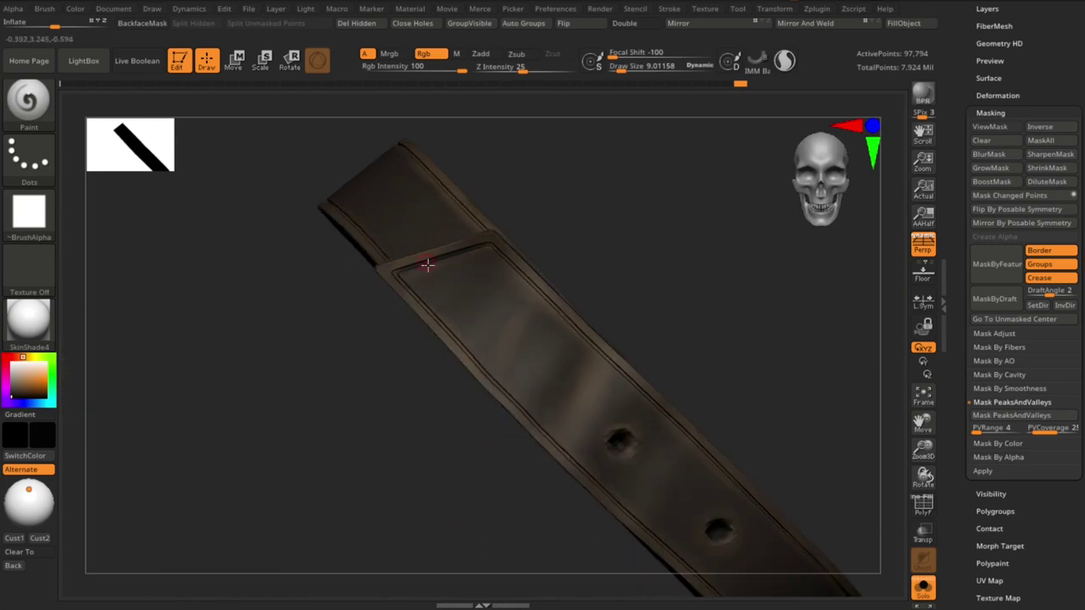
key(s)
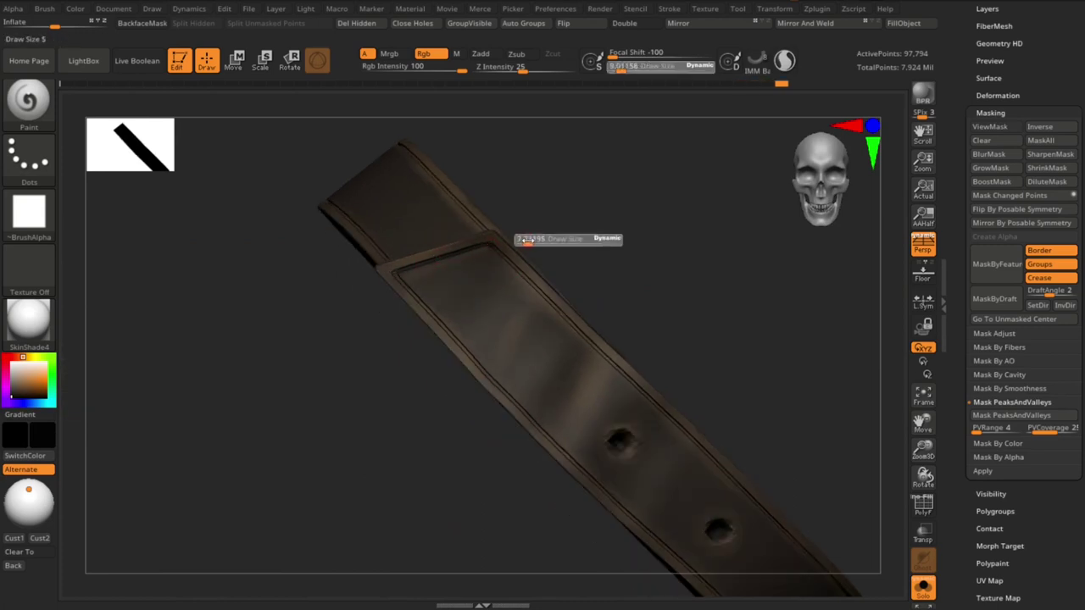
drag(496, 249, 490, 243)
Orbit around the belt to inspect its holes and end loop, then show the full character
drag(554, 311, 524, 242)
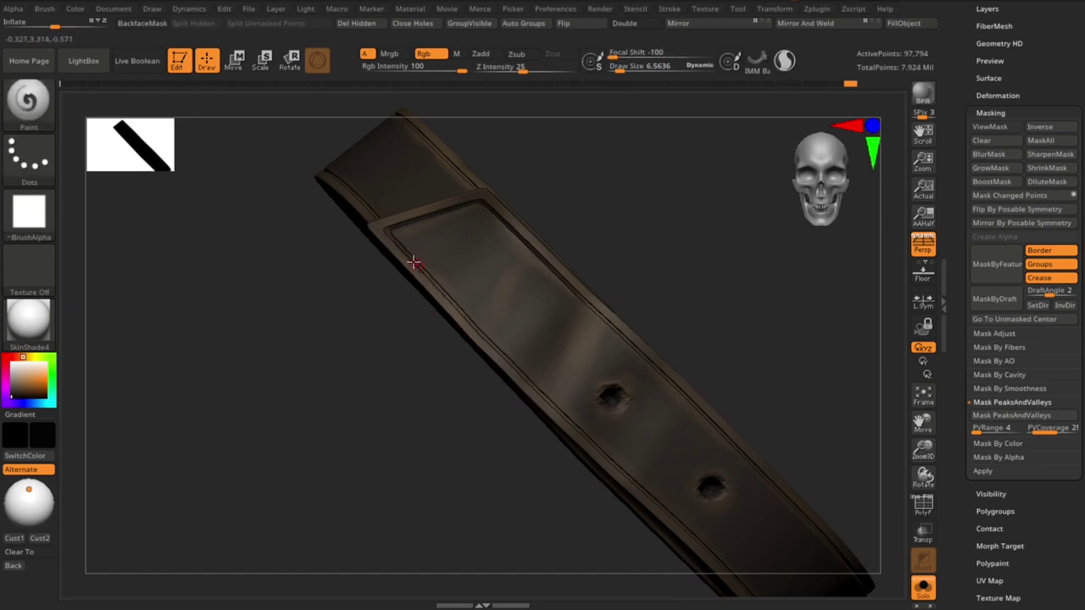
alt+drag(452, 387, 396, 324)
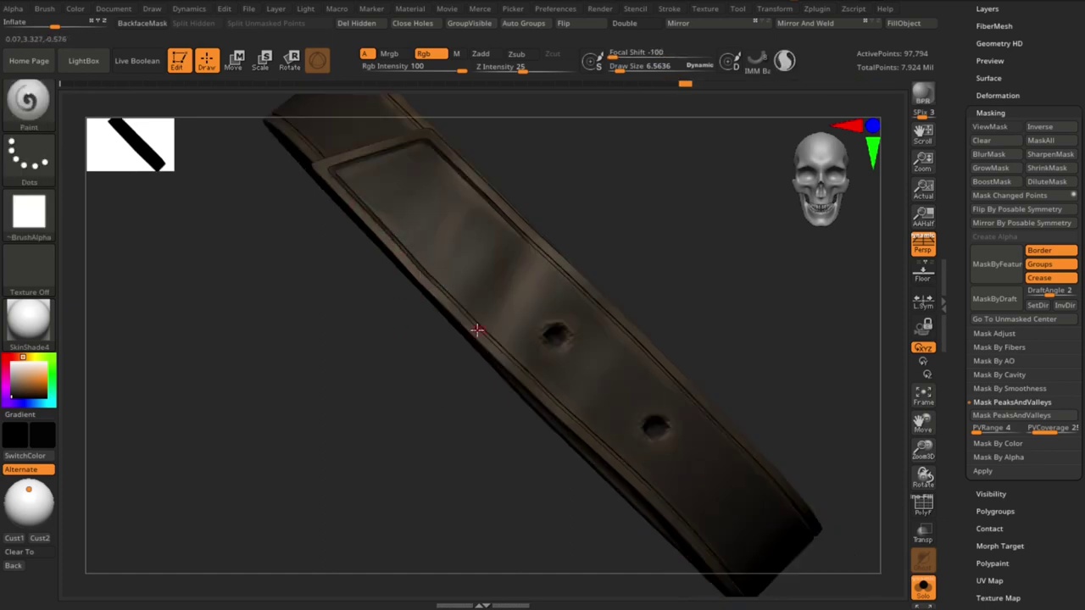
drag(477, 332, 420, 270)
mouse_move(488, 338)
mouse_down()
mouse_move(472, 381)
mouse_move(441, 293)
mouse_move(497, 398)
mouse_up()
mouse_move(563, 294)
mouse_down()
mouse_move(557, 176)
mouse_move(472, 242)
mouse_move(586, 250)
mouse_move(528, 294)
mouse_move(671, 280)
mouse_move(500, 247)
mouse_up()
drag(544, 291, 606, 291)
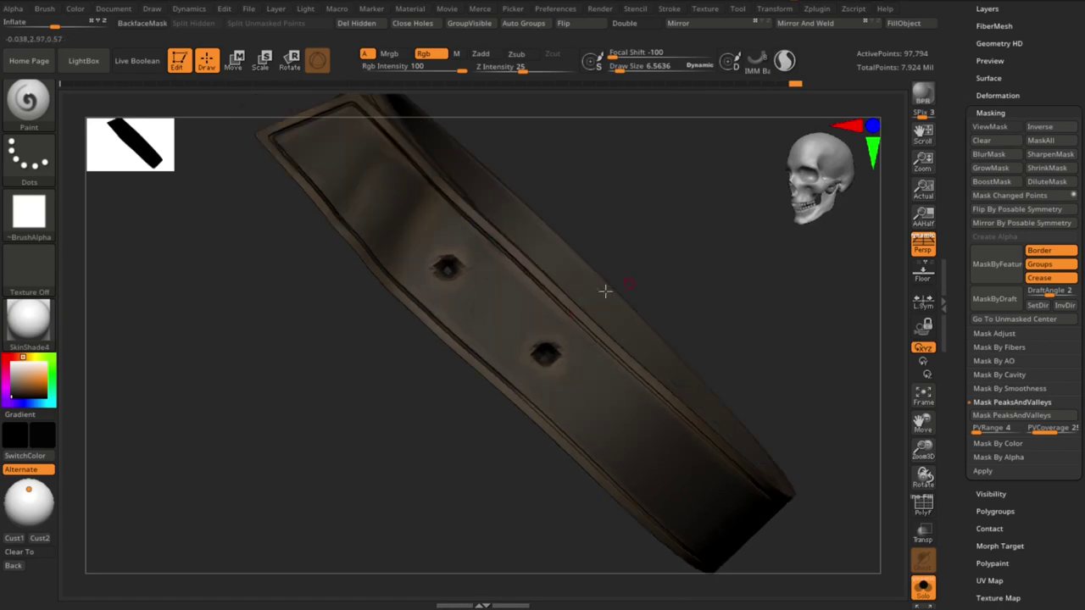
click(923, 588)
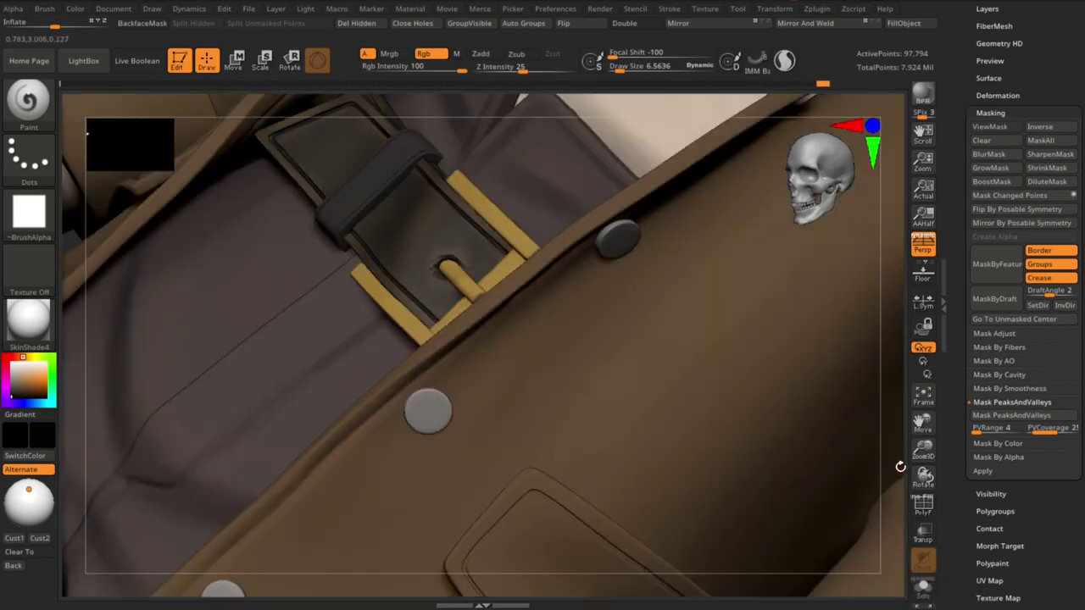
mouse_move(899, 463)
mouse_down()
mouse_move(334, 320)
mouse_move(823, 404)
mouse_up()
mouse_move(862, 503)
mouse_down()
mouse_move(538, 512)
mouse_move(468, 307)
mouse_move(722, 399)
mouse_move(675, 153)
mouse_move(606, 320)
mouse_up()
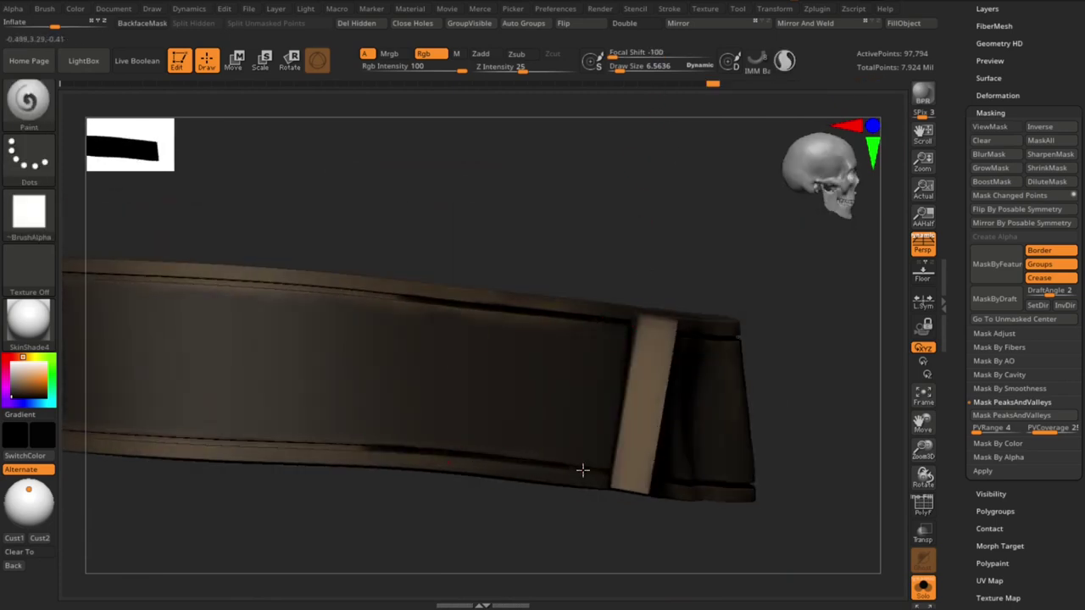
mouse_move(581, 469)
mouse_down()
mouse_move(604, 530)
mouse_move(414, 441)
mouse_up()
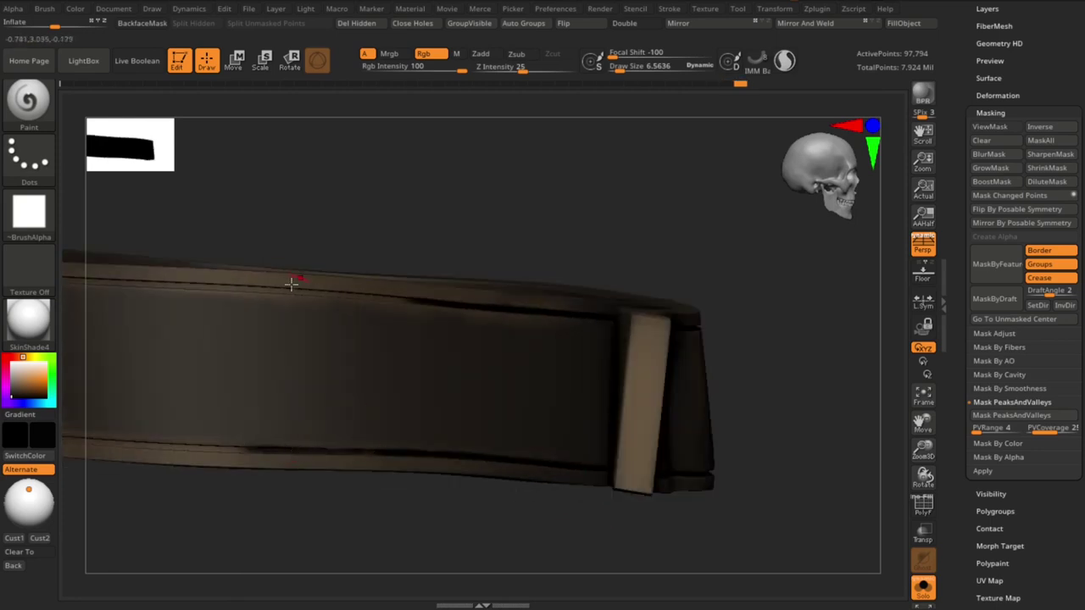
key(shift+ctrl+s)
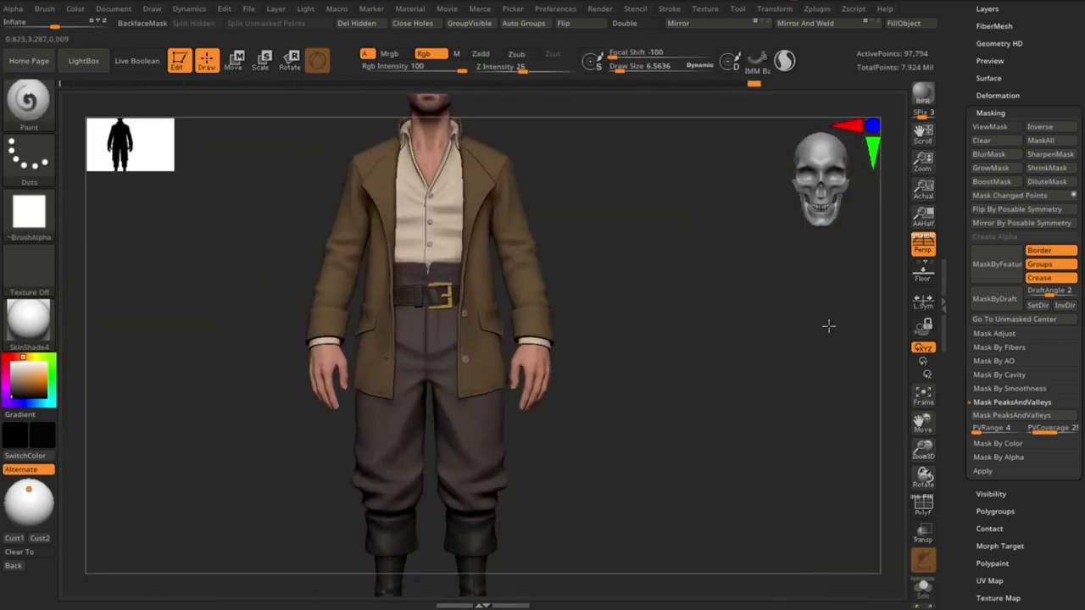
alt+drag(829, 325, 829, 316)
Switch to material painting and select the extract5_copy1 belt piece
key(f)
click(433, 54)
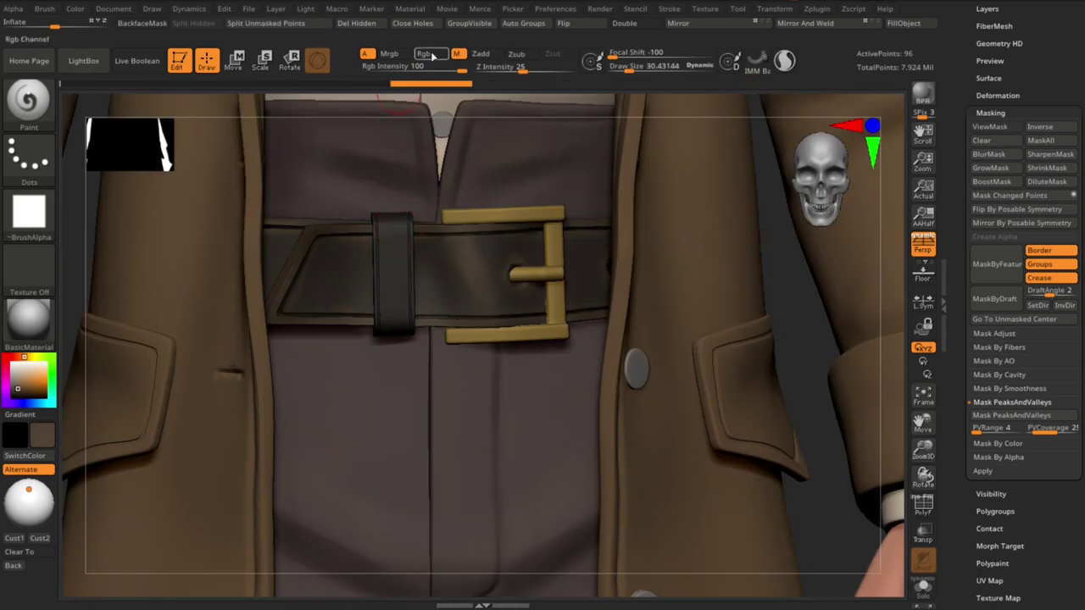
key(ctrl+d)
key(ctrl+d)
key(ctrl+d)
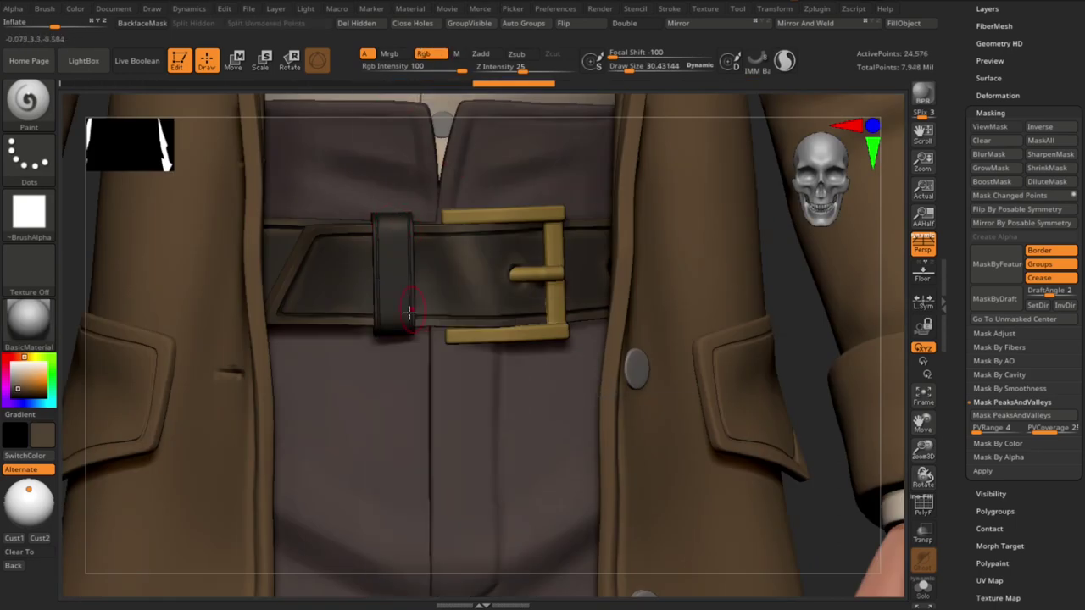
key(bracketright)
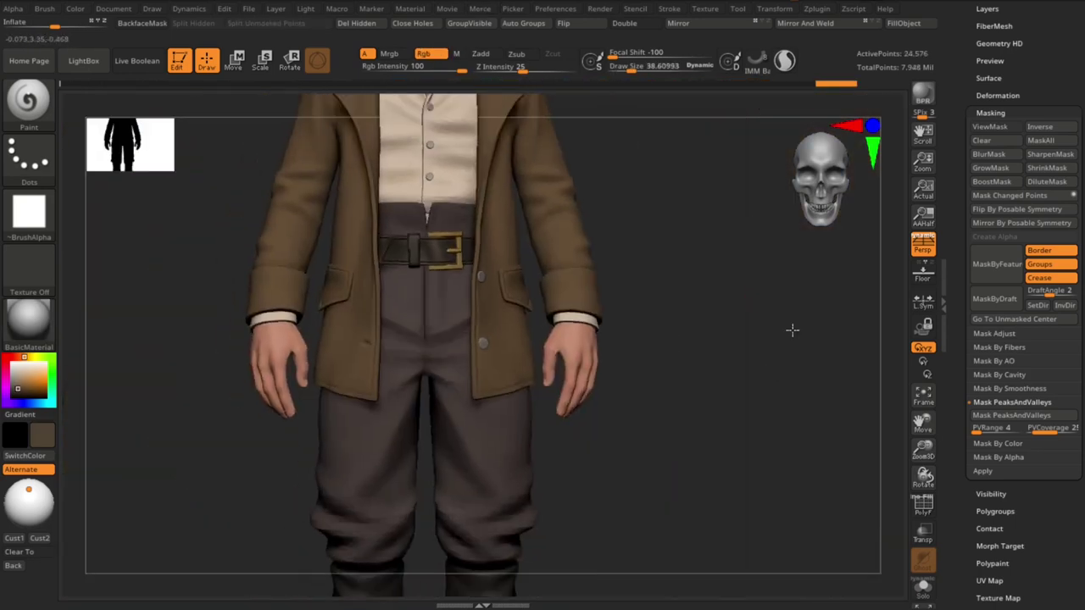
alt+drag(792, 327, 836, 414)
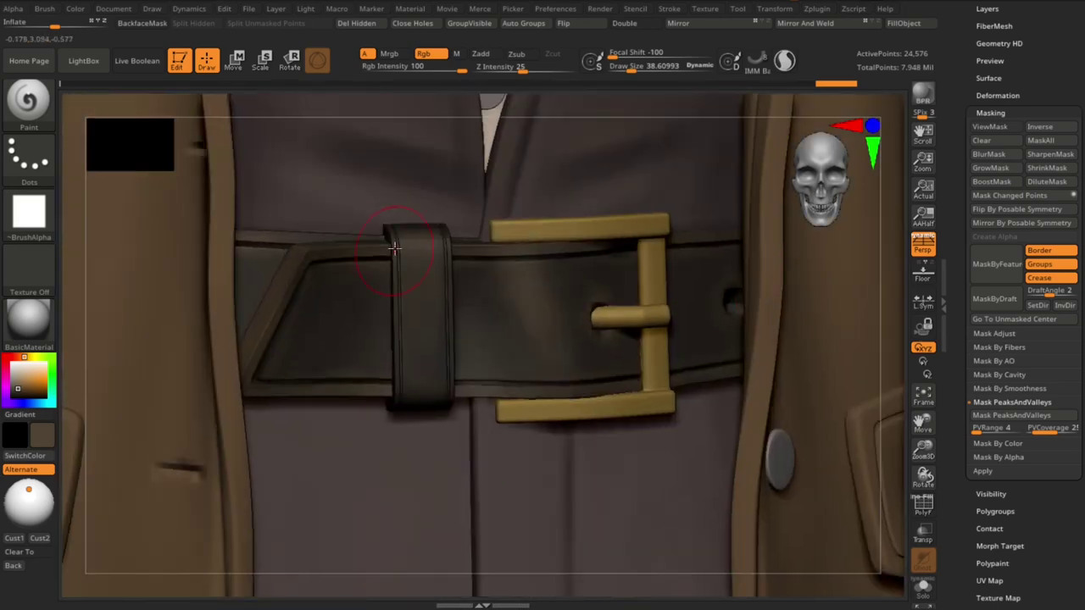
right_drag(394, 247, 455, 315)
alt+click(351, 256)
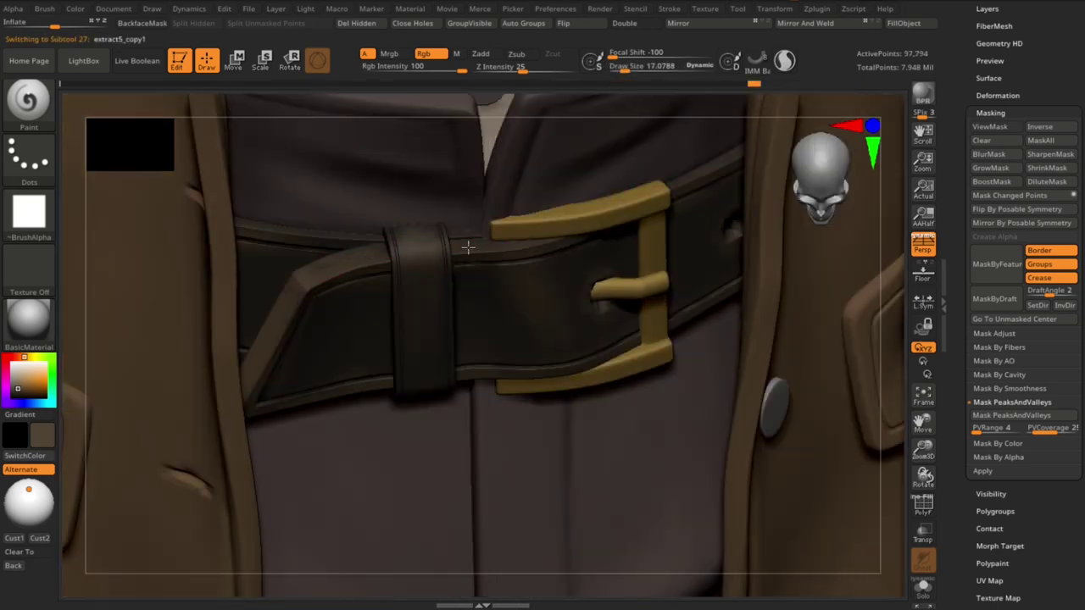
shift+right_drag(296, 229, 261, 213)
Apply the Gold material to the buckle and check it from the front
mouse_move(853, 363)
alt+mouse_down()
mouse_move(727, 261)
mouse_move(748, 259)
alt+mouse_up()
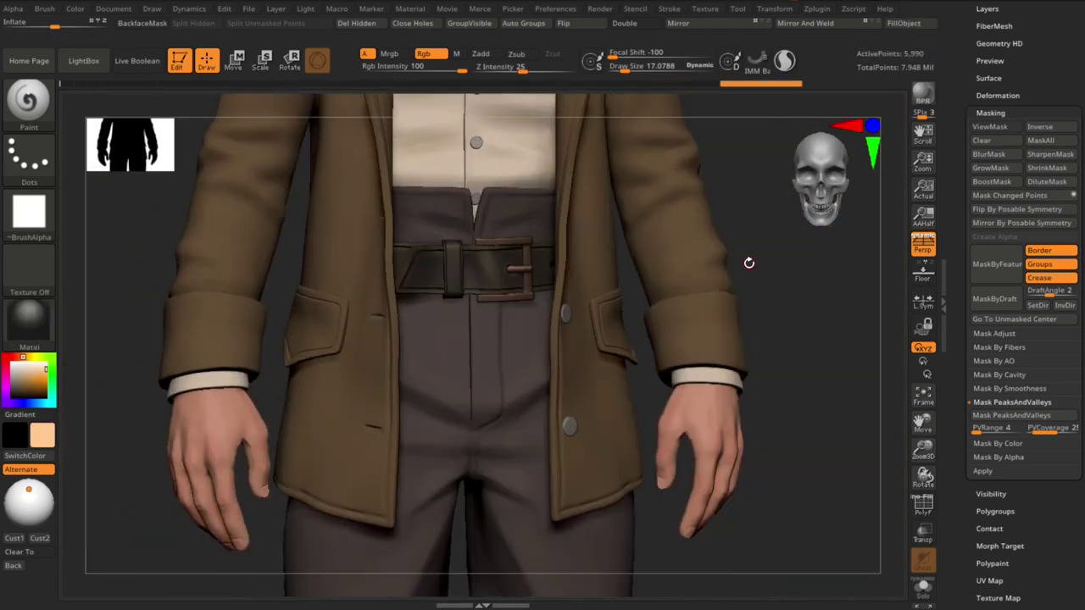
click(40, 325)
click(487, 297)
mouse_move(827, 283)
alt+mouse_down()
mouse_move(806, 324)
mouse_move(779, 285)
mouse_move(830, 317)
alt+mouse_up()
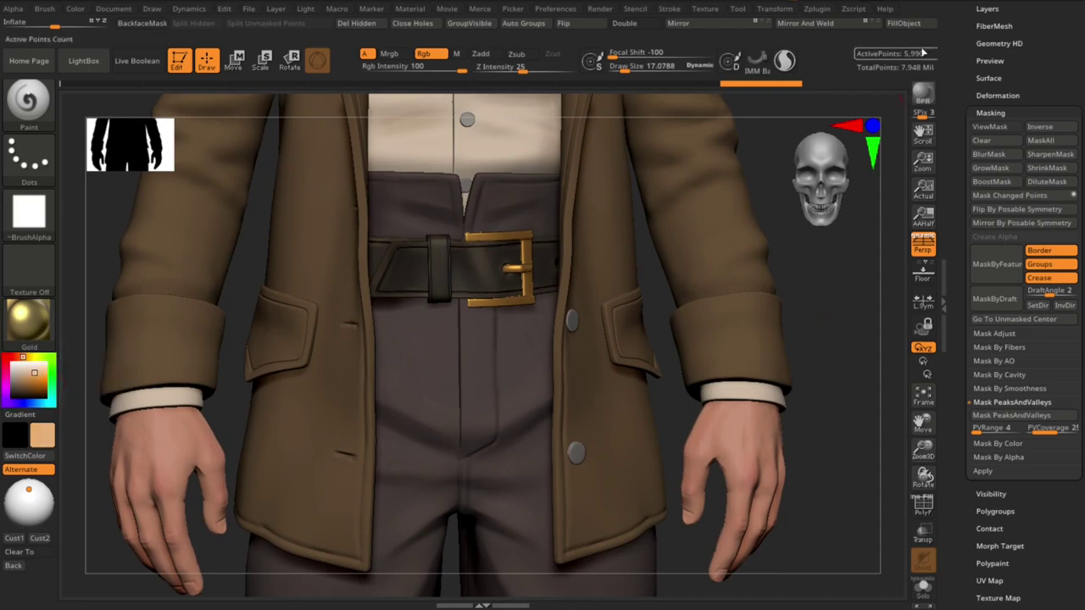
Choose a brown secondary colour in the colour picker
click(29, 371)
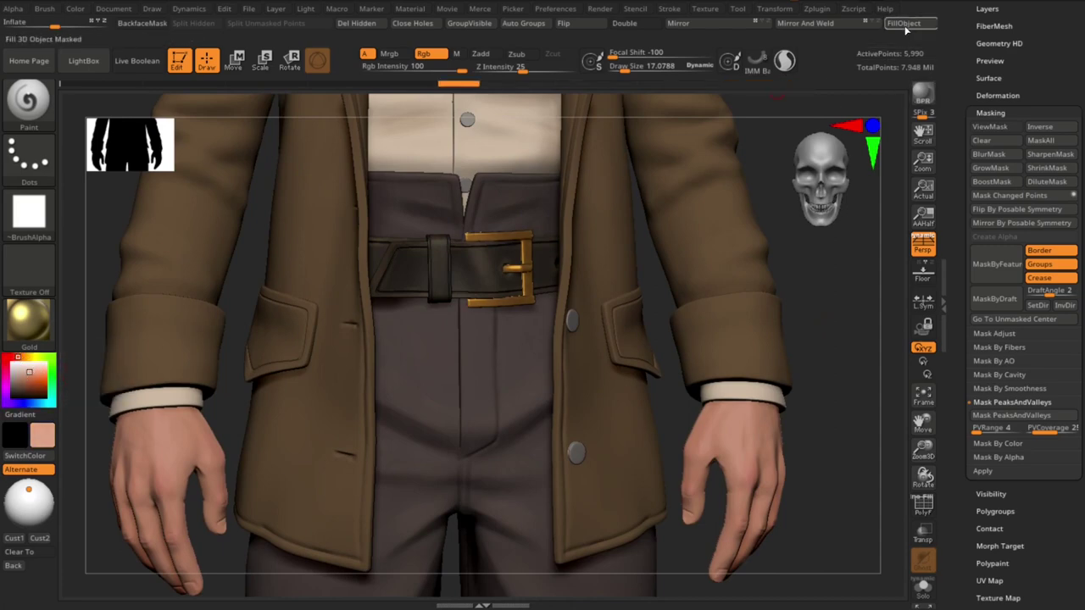
mouse_move(826, 288)
alt+mouse_down()
mouse_move(789, 338)
mouse_move(835, 288)
mouse_move(819, 303)
mouse_move(857, 327)
mouse_move(826, 295)
alt+mouse_up()
key(s)
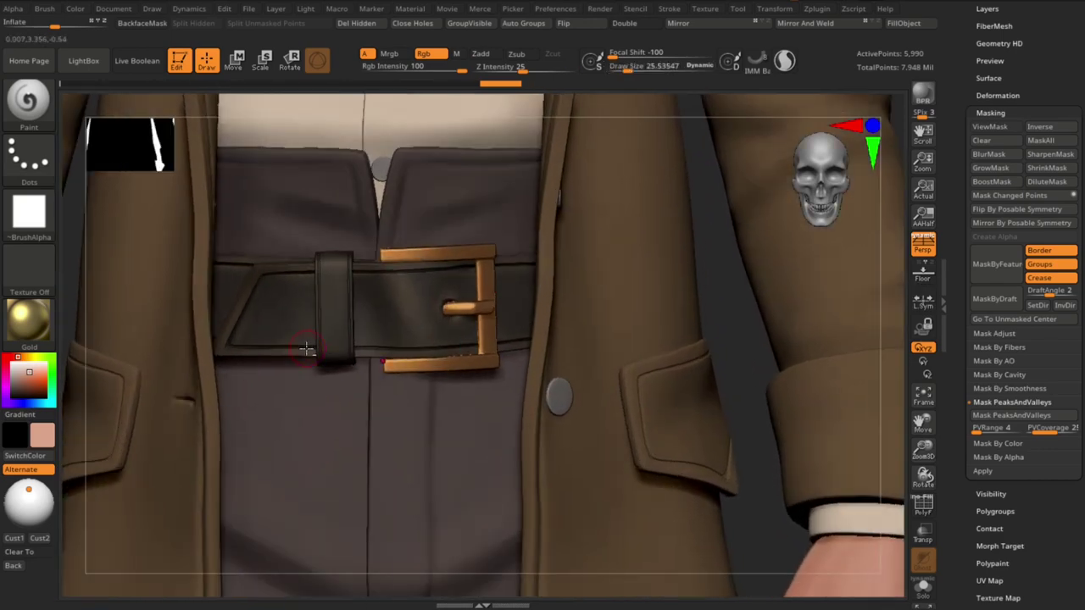
key(space)
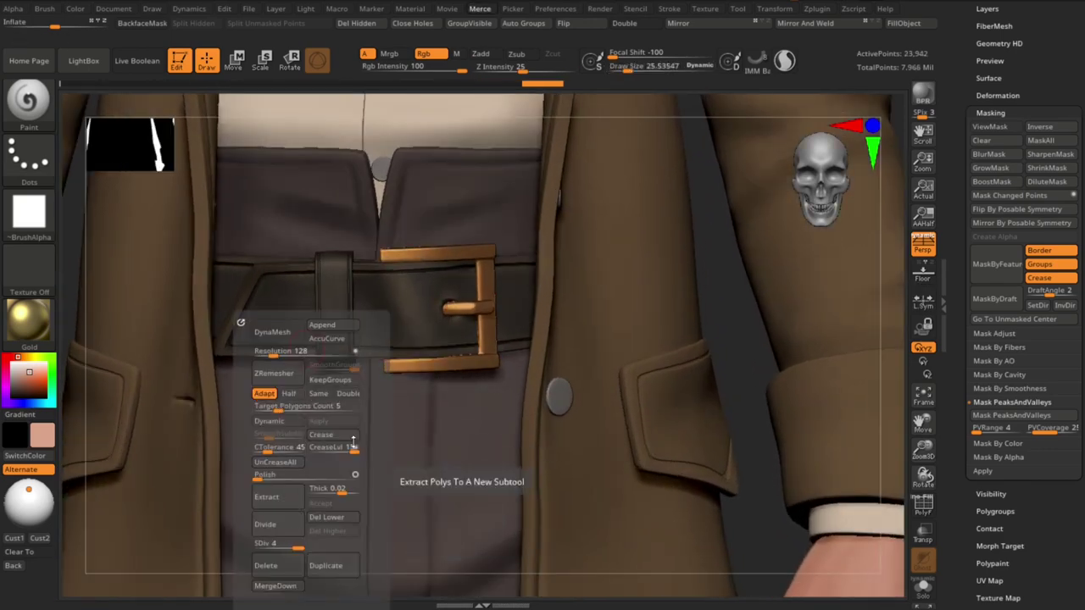
drag(881, 263, 893, 264)
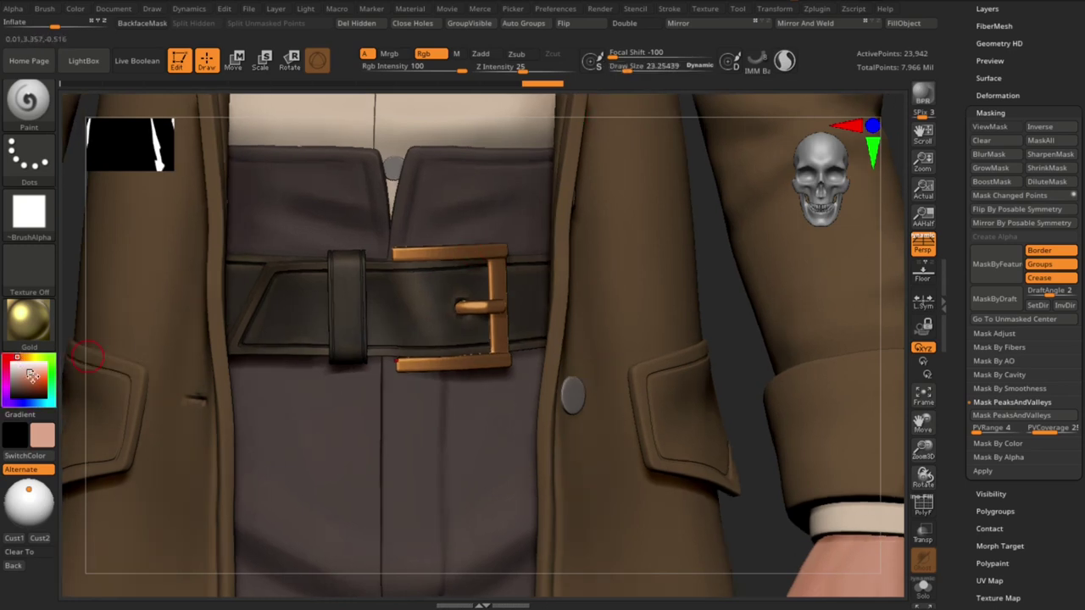
drag(27, 374, 23, 385)
key(bracketright)
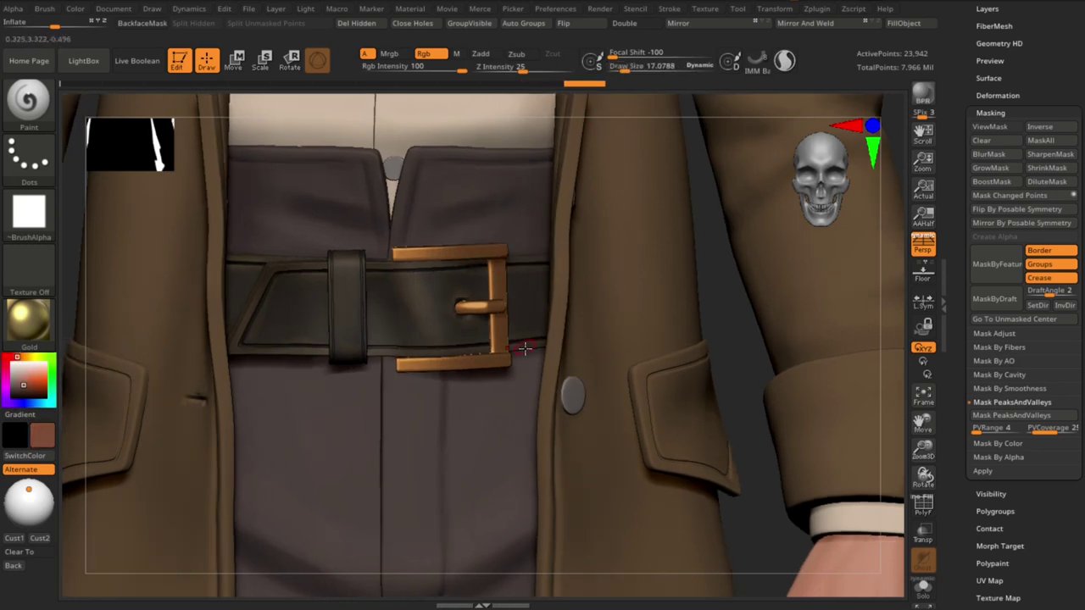
Examine the buckle up close, then zoom out to the whole figure in StartupMaterial
scroll(661, 360, up, 2)
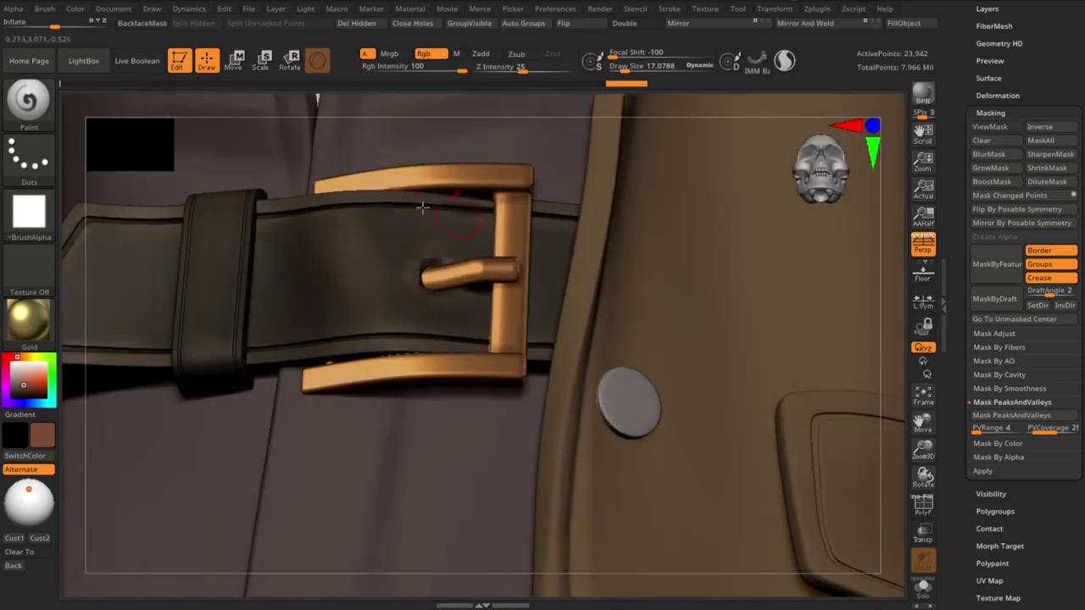
scroll(474, 254, up, 1)
scroll(542, 299, up, 1)
right_drag(458, 358, 521, 271)
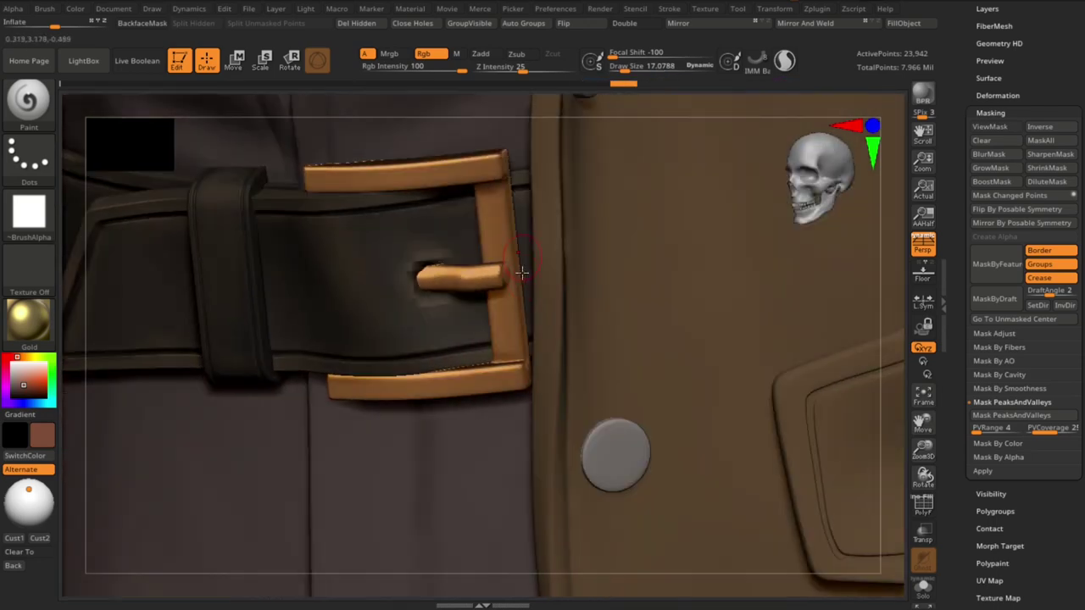
right_drag(576, 90, 569, 133)
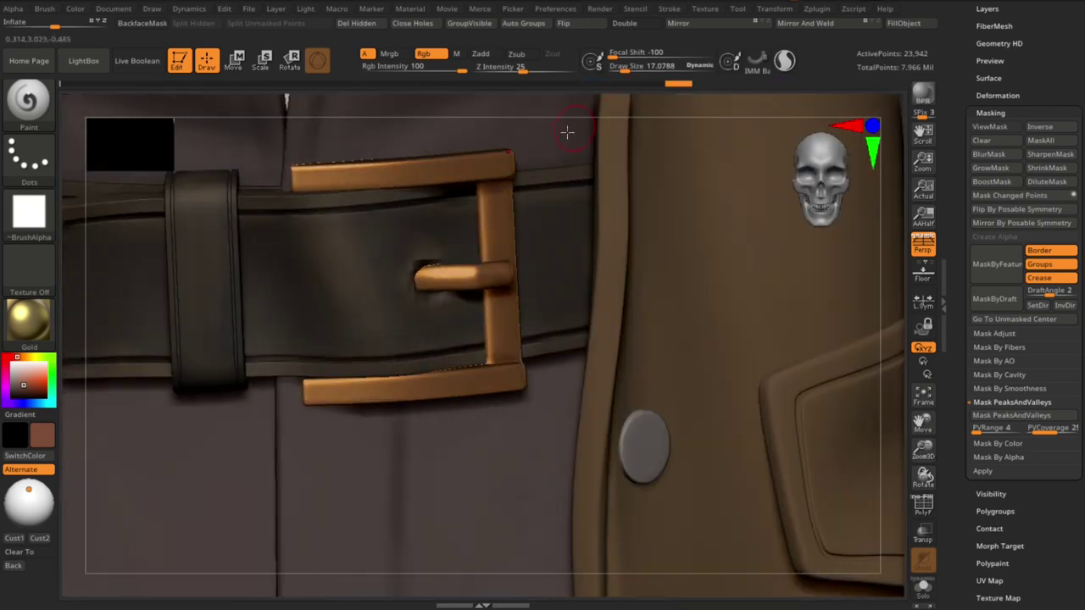
key(bracketright)
key(bracketright)
key(bracketright)
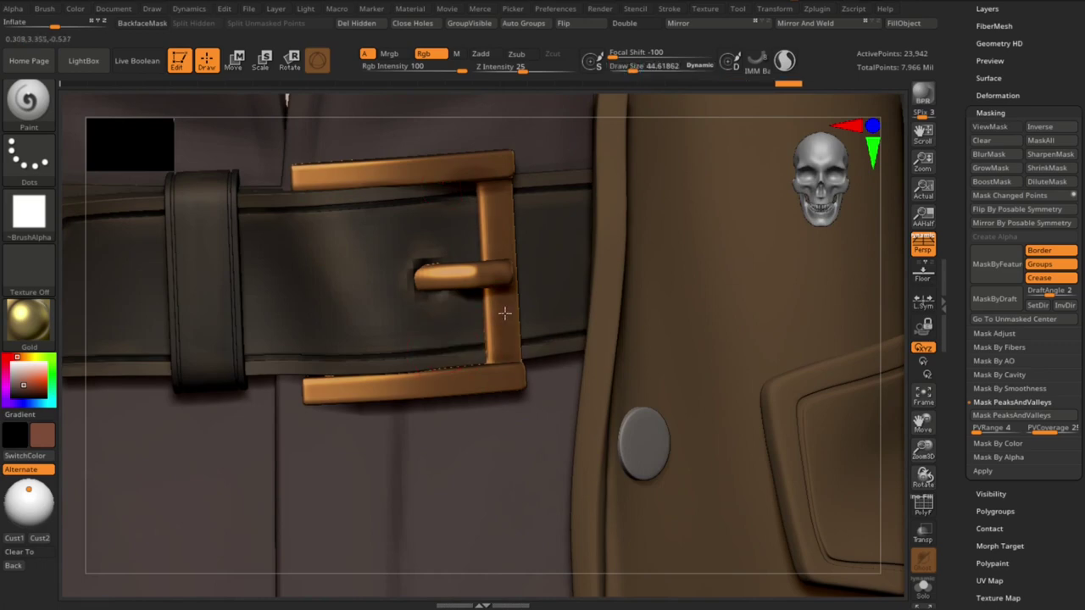
key(ctrl)
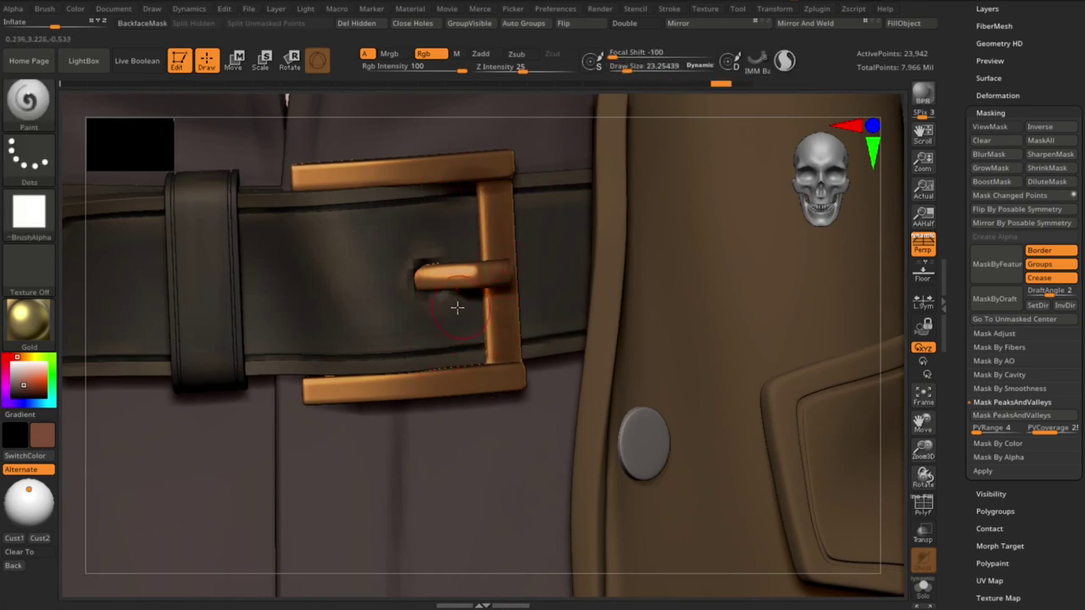
key(f)
ctrl+right_drag(782, 290, 422, 305)
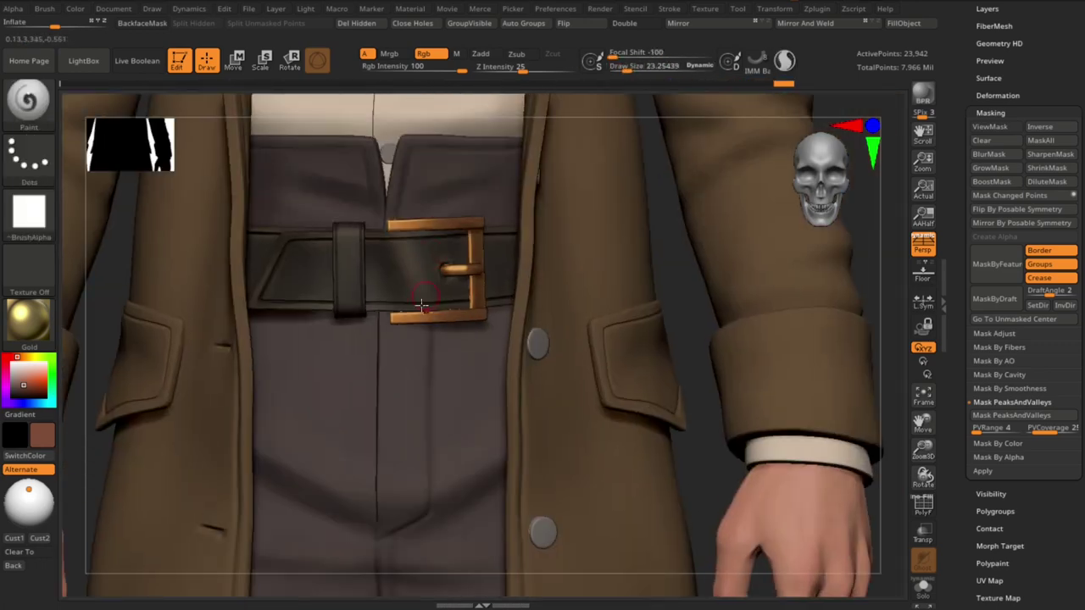
mouse_move(430, 228)
ctrl+right_down()
mouse_move(795, 360)
mouse_move(704, 336)
mouse_move(726, 312)
mouse_move(737, 326)
ctrl+right_up()
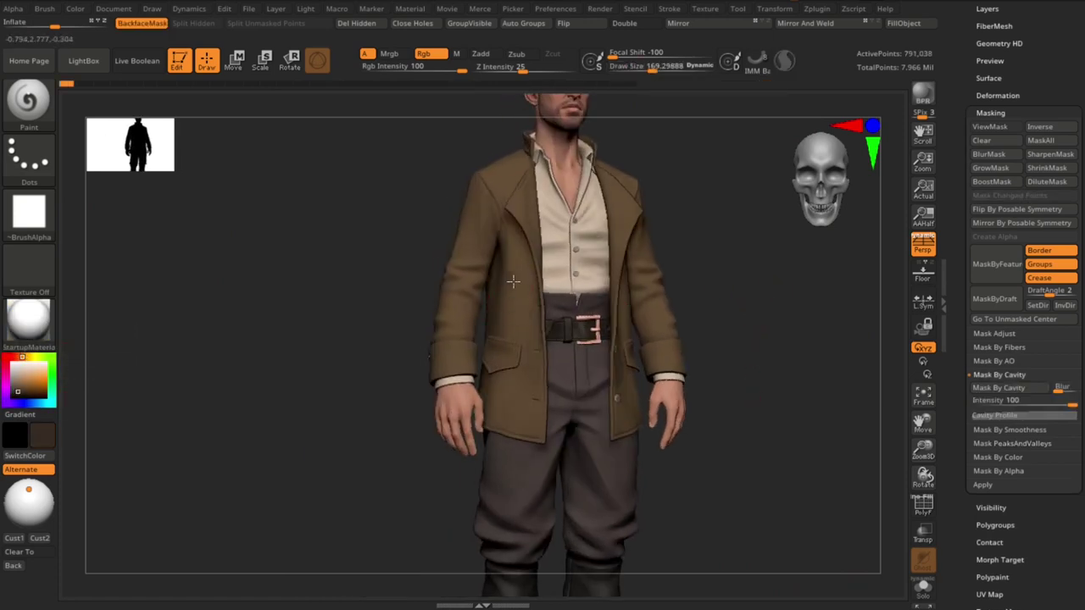
Turn the character from front through three-quarter to side view to inspect the coat
mouse_move(515, 356)
right_down()
mouse_move(800, 313)
mouse_move(799, 344)
mouse_move(795, 326)
right_up()
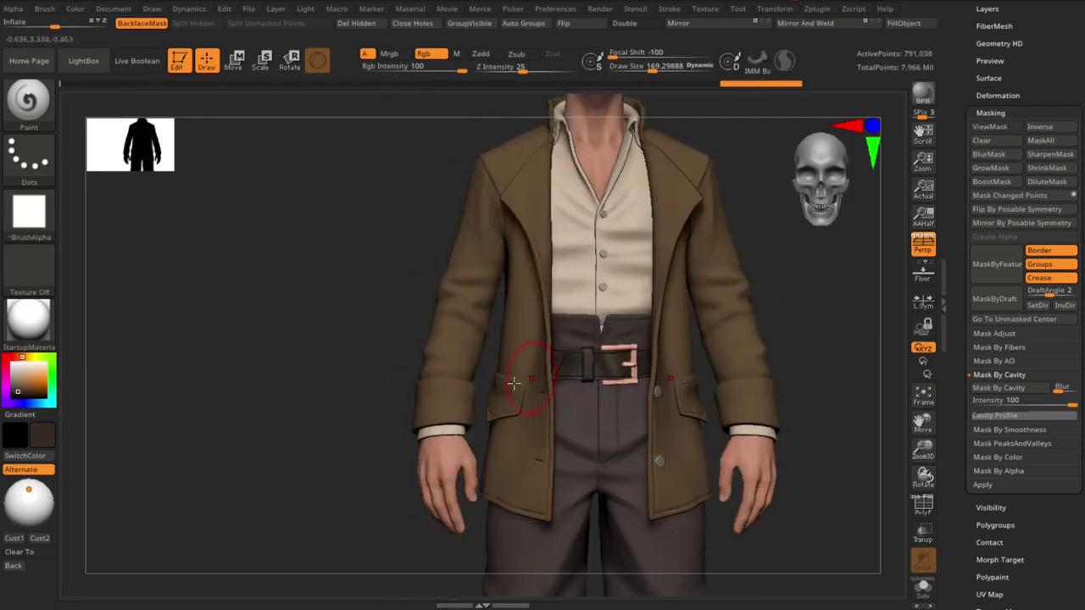
drag(823, 439, 660, 501)
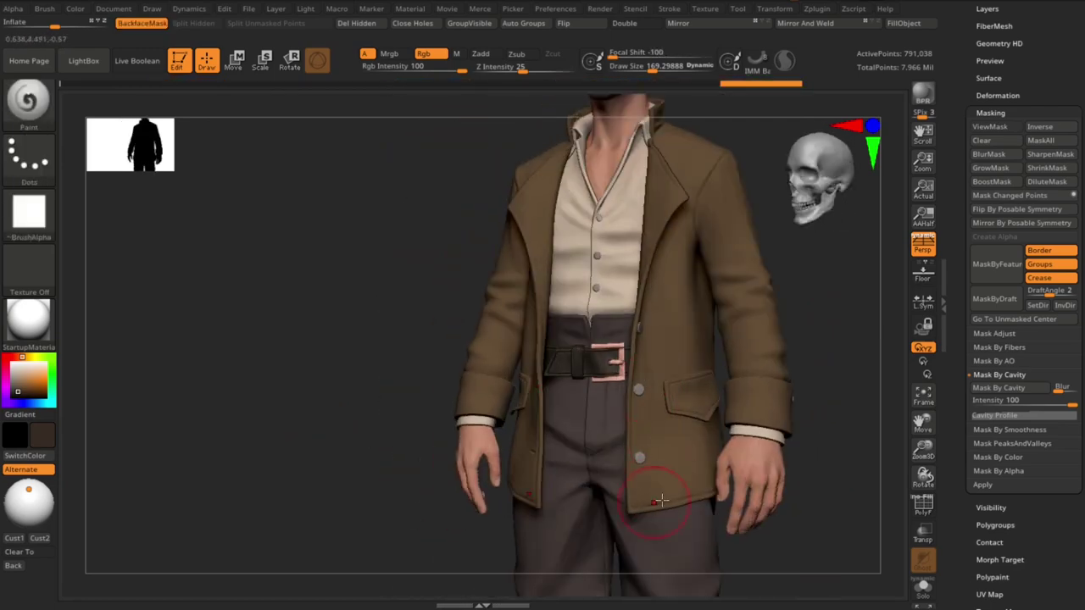
mouse_move(661, 501)
right_down()
mouse_move(806, 345)
mouse_move(715, 332)
mouse_move(659, 296)
right_up()
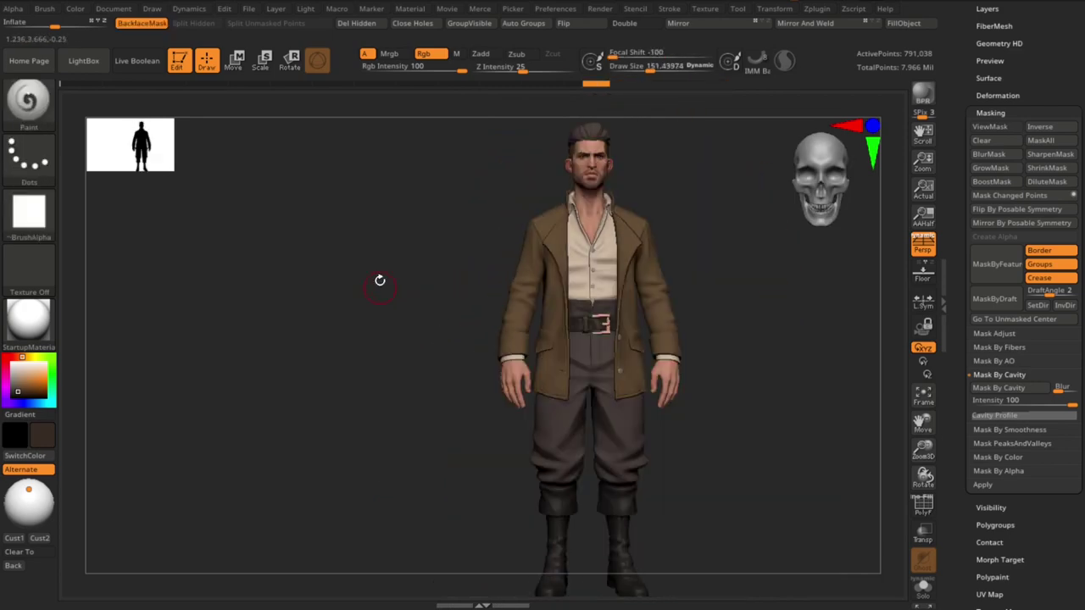
scroll(379, 281, up, 5)
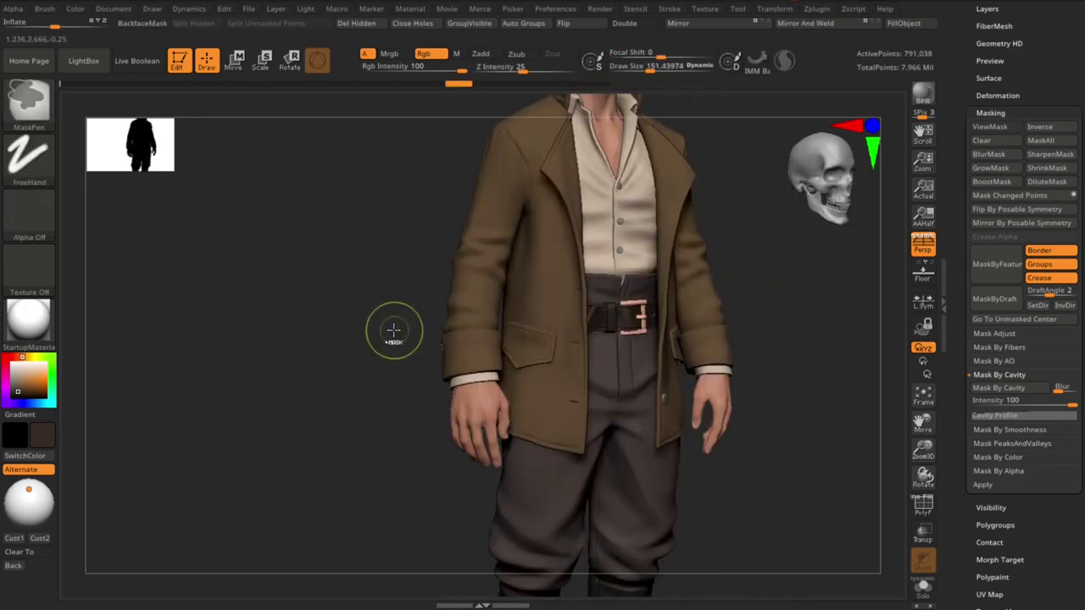
scroll(392, 331, up, 2)
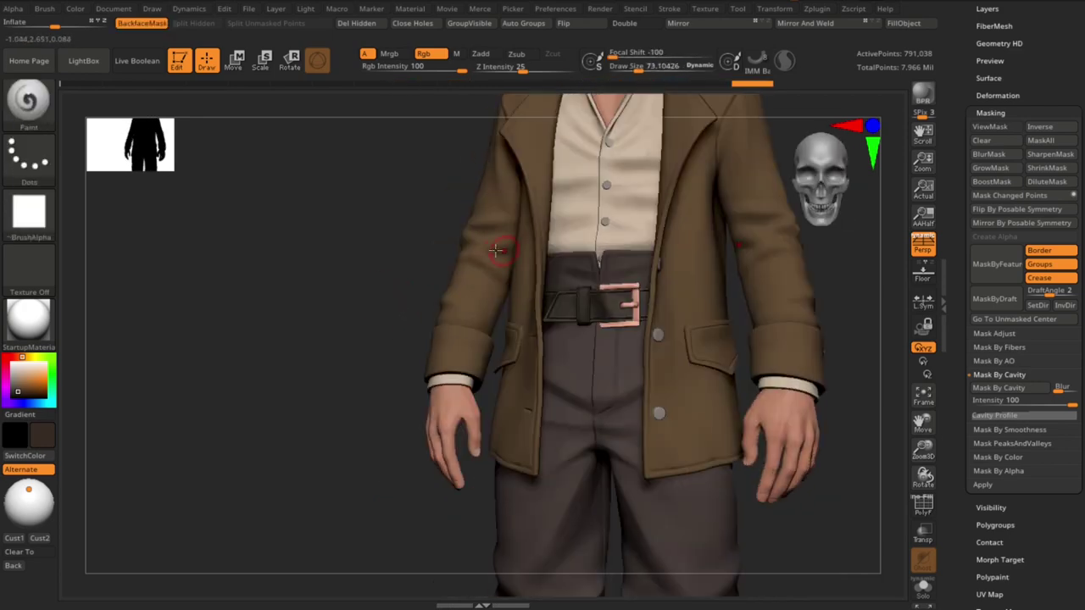
right_drag(521, 262, 454, 233)
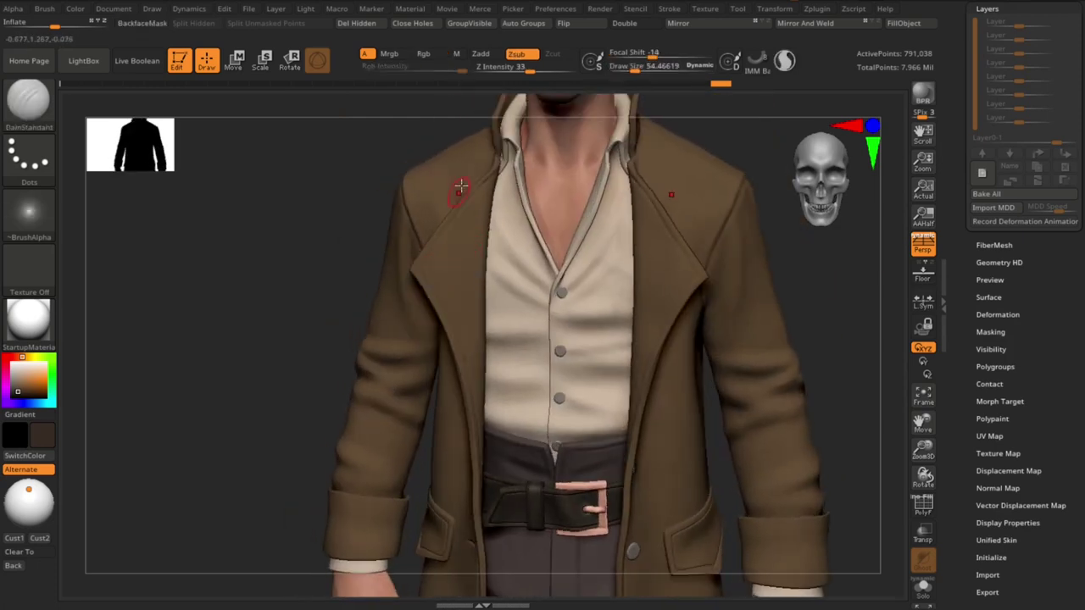
Shrink the brush and orbit and zoom around the coat and torso, reframing the full character
key(bracketleft)
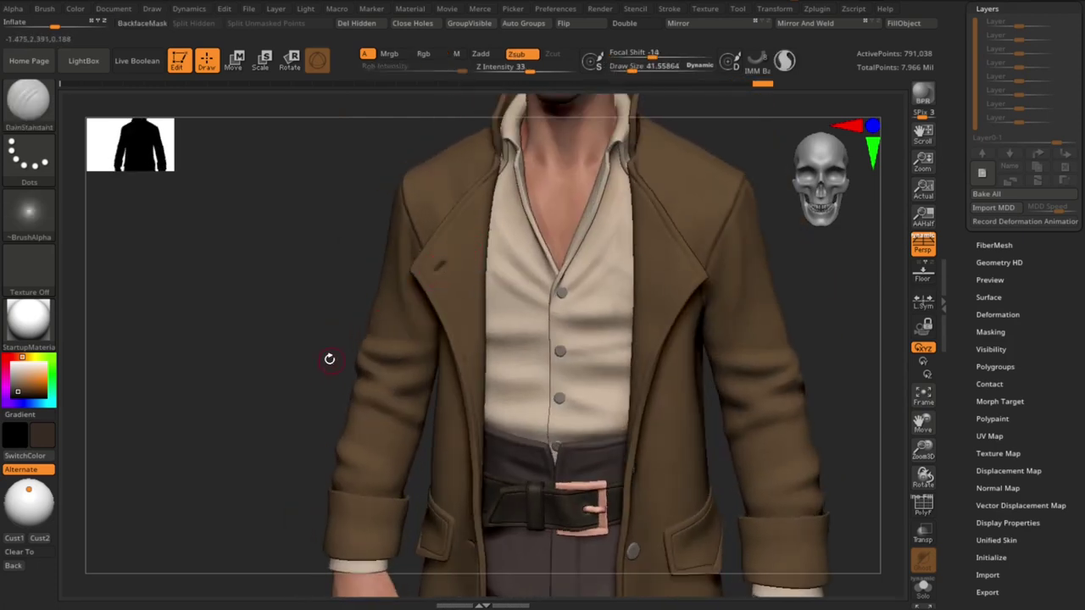
drag(330, 358, 440, 263)
mouse_move(404, 294)
mouse_down()
mouse_move(431, 279)
mouse_move(629, 242)
mouse_move(436, 164)
mouse_move(425, 230)
mouse_move(441, 251)
mouse_move(412, 260)
mouse_move(440, 346)
mouse_up()
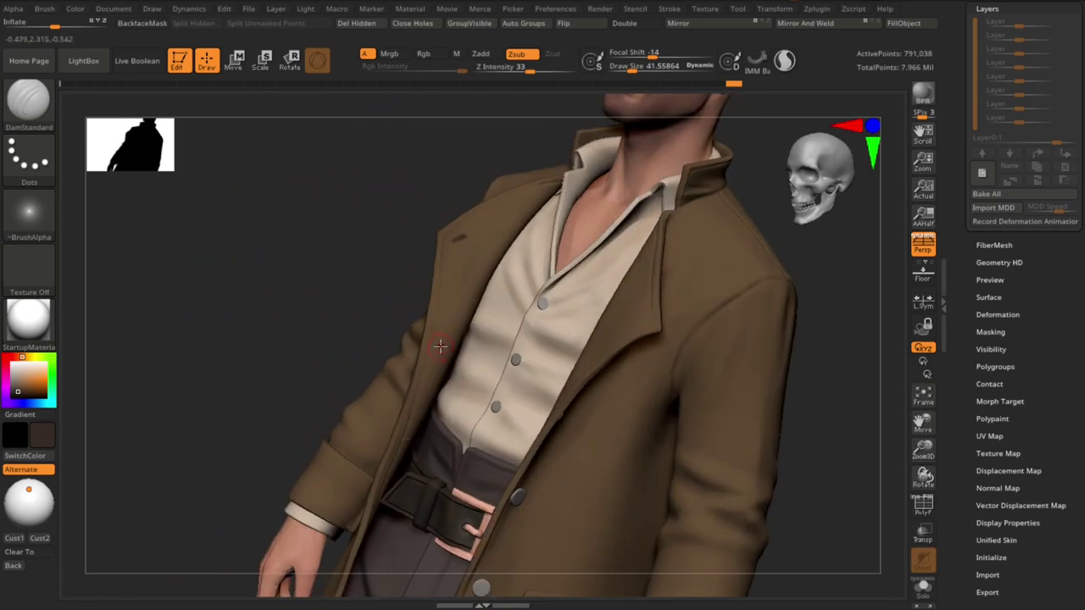
drag(381, 329, 447, 344)
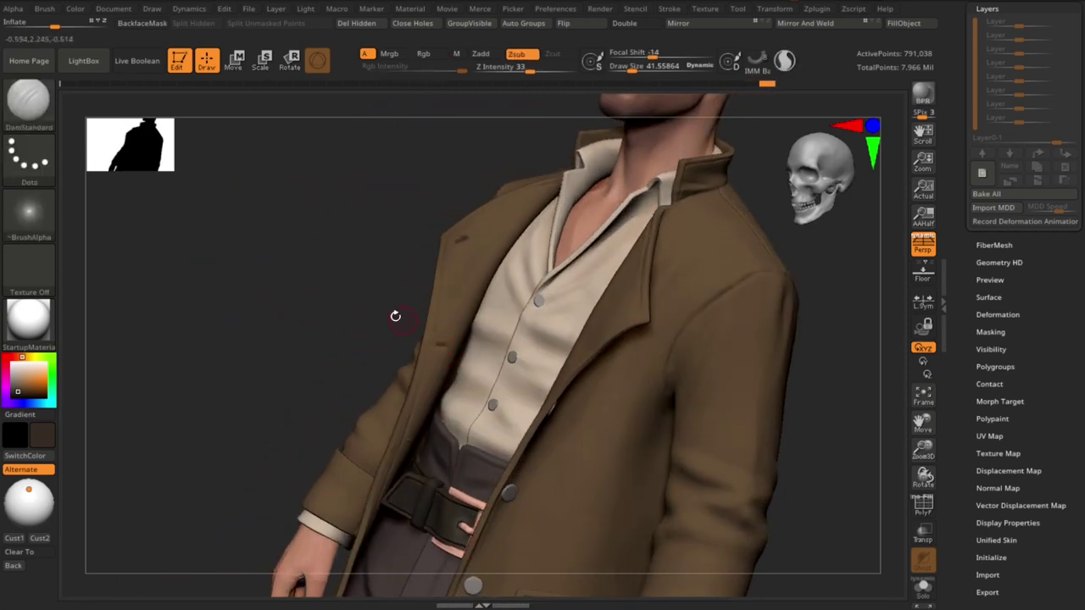
mouse_move(395, 315)
mouse_down()
mouse_move(359, 359)
mouse_move(223, 346)
mouse_move(448, 340)
mouse_up()
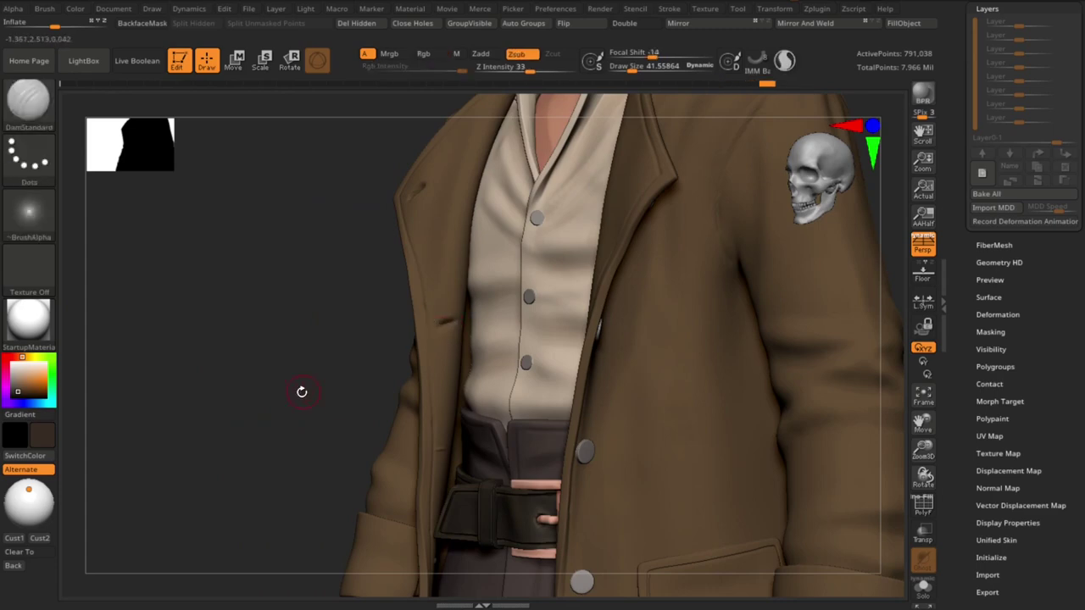
mouse_move(302, 392)
mouse_down()
mouse_move(805, 356)
mouse_move(465, 317)
mouse_up()
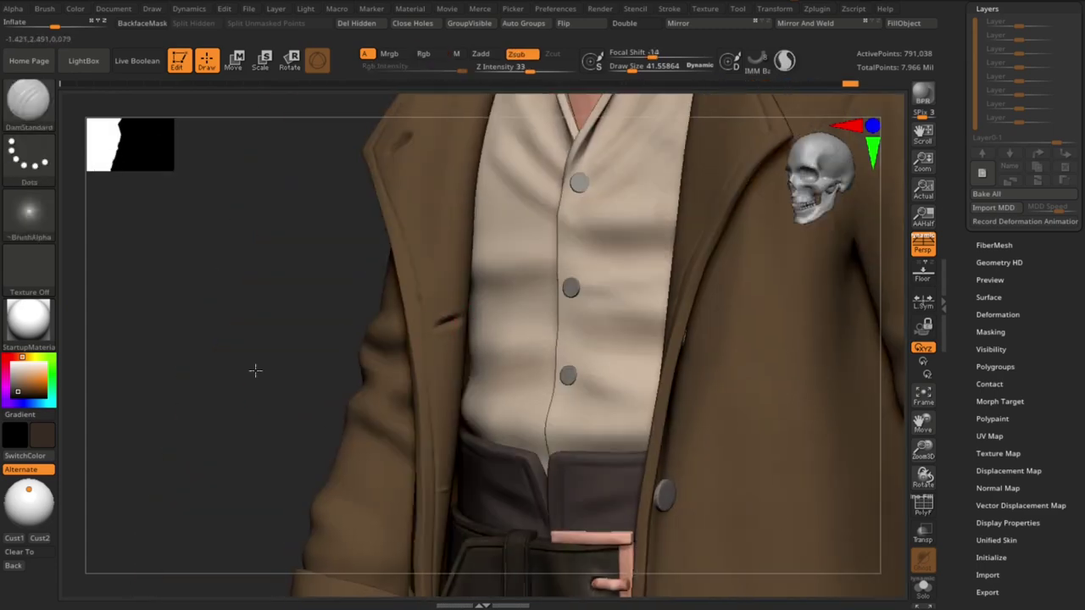
key(f)
mouse_move(745, 313)
mouse_down()
mouse_move(734, 438)
mouse_move(850, 438)
mouse_up()
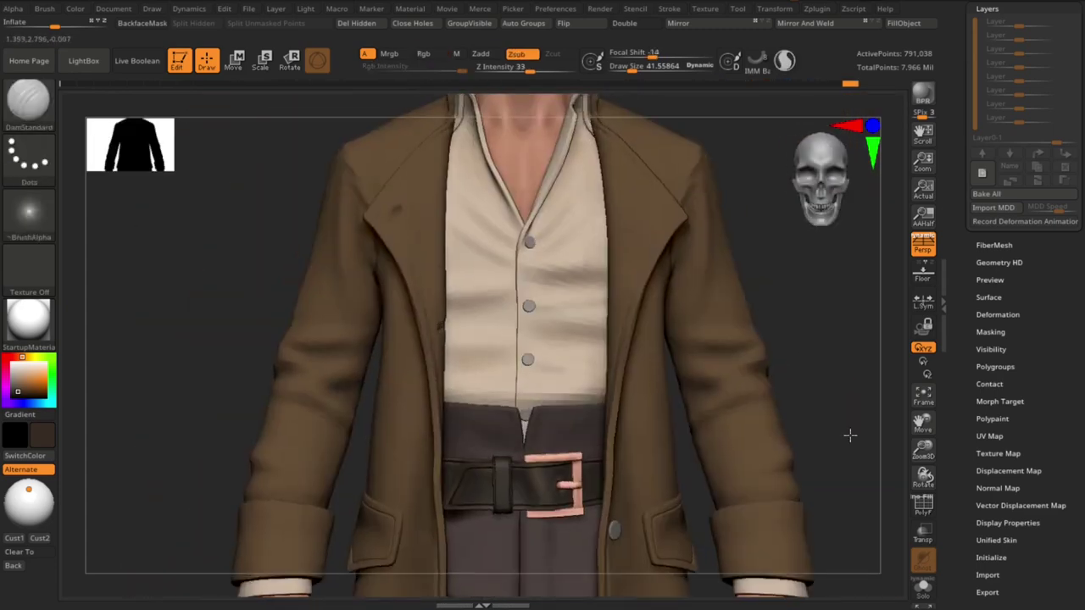
key(f)
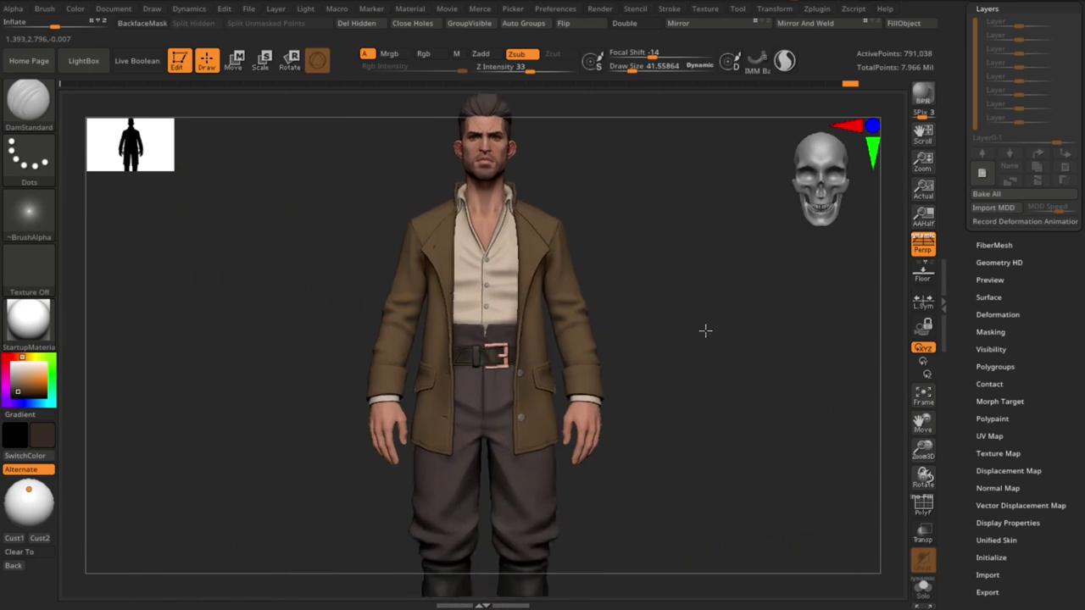
mouse_move(704, 330)
mouse_down()
mouse_move(719, 367)
mouse_move(678, 351)
mouse_up()
Switch to the Move brush with the B-M-V shortcut and square the view to the front
key(b)
key(m)
key(v)
key(s)
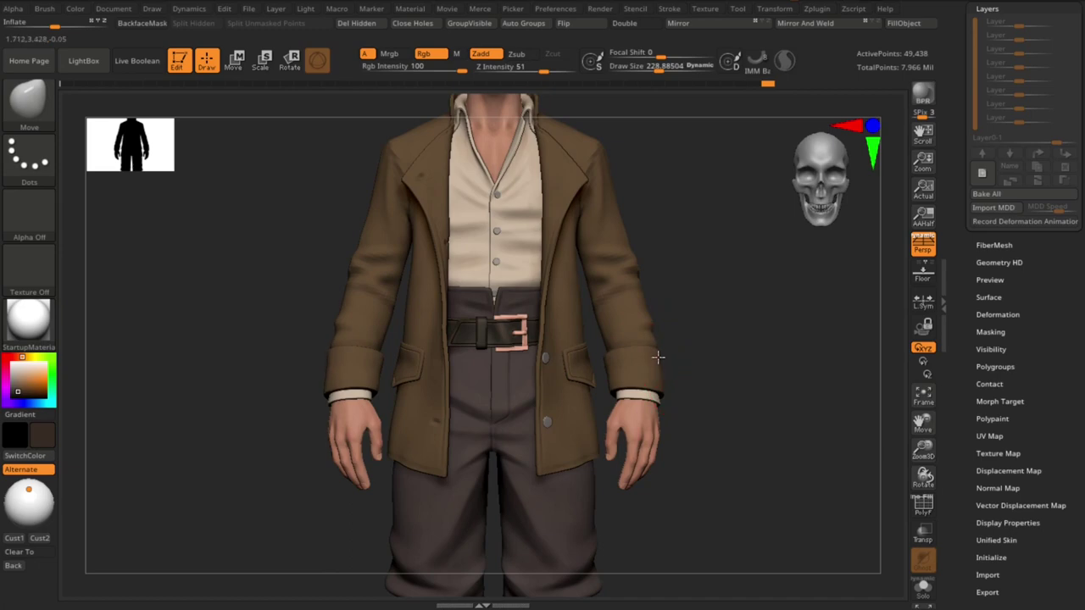
key(f)
mouse_move(697, 388)
mouse_down()
mouse_move(710, 342)
mouse_move(734, 387)
mouse_up()
key(m)
Make PM3D_Cube3D2 the active subtool, turn Rgb on, and apply StartupMaterial
click(474, 324)
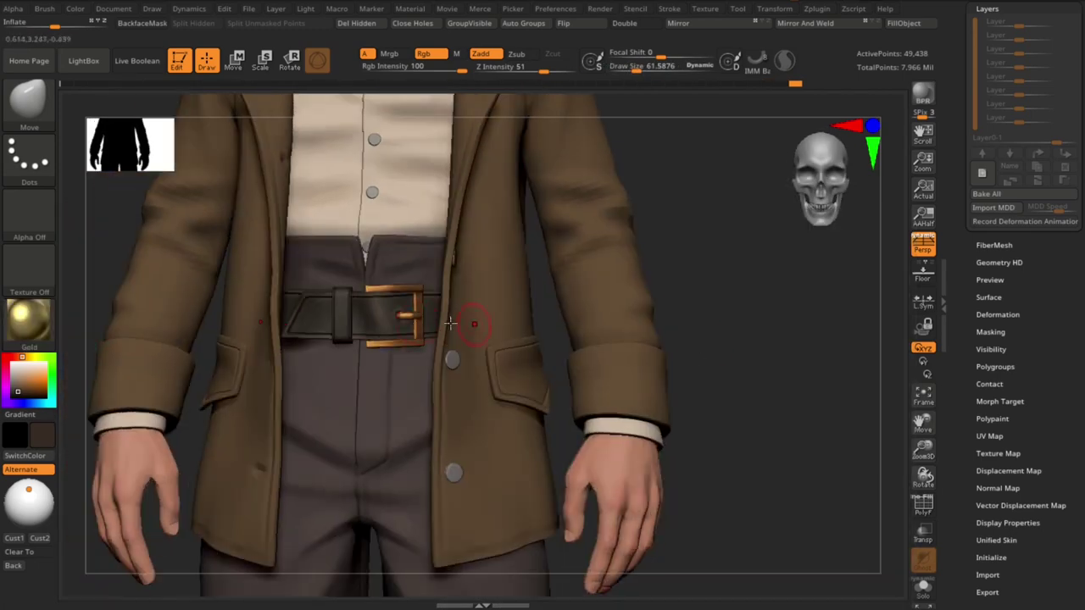
alt+click(450, 323)
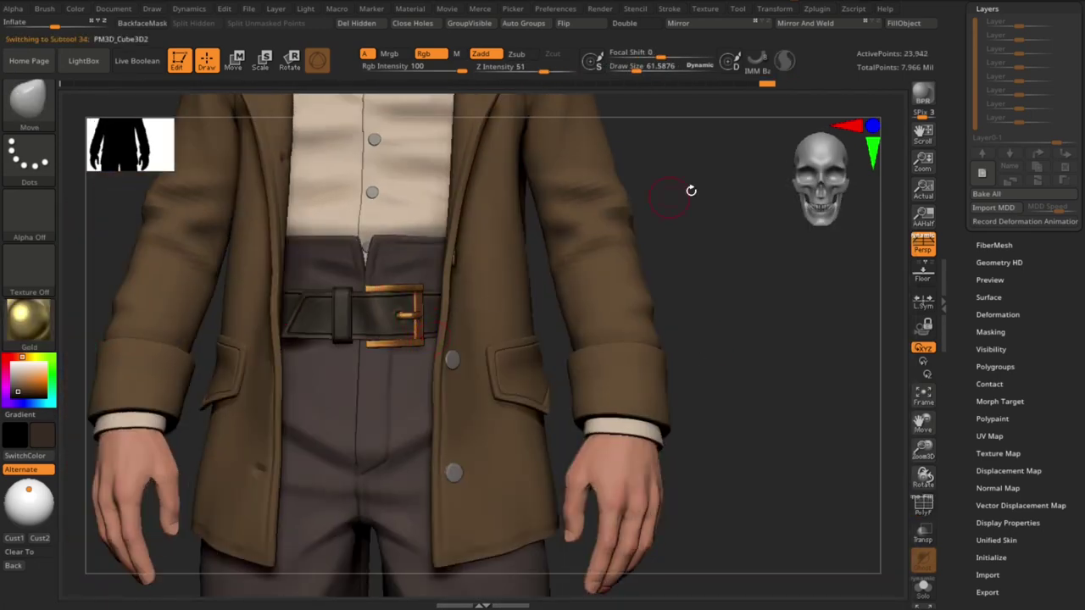
click(423, 54)
key(f)
click(29, 321)
click(158, 462)
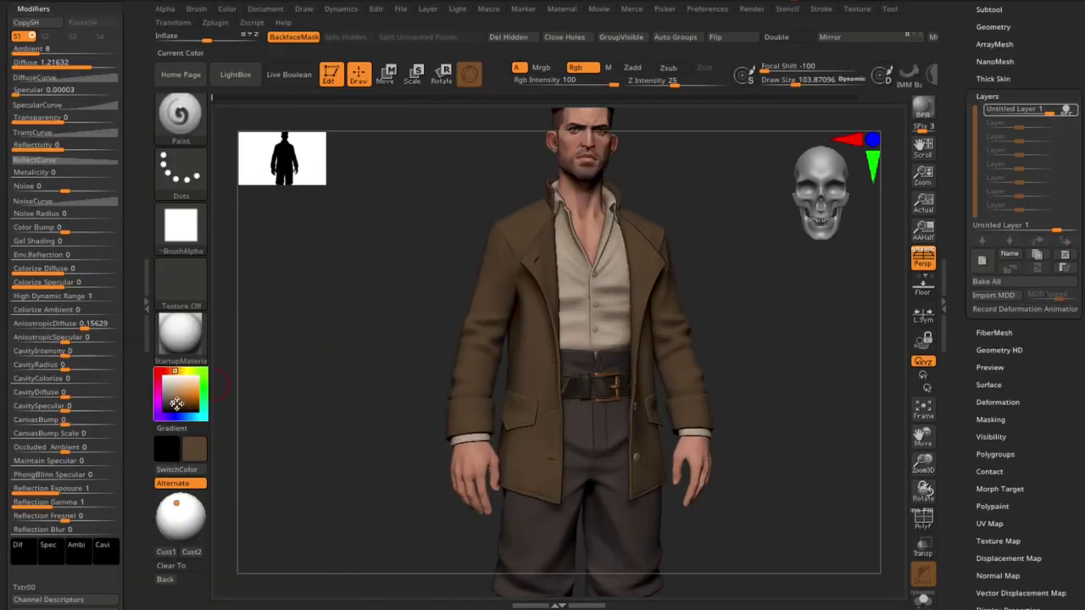
key(s)
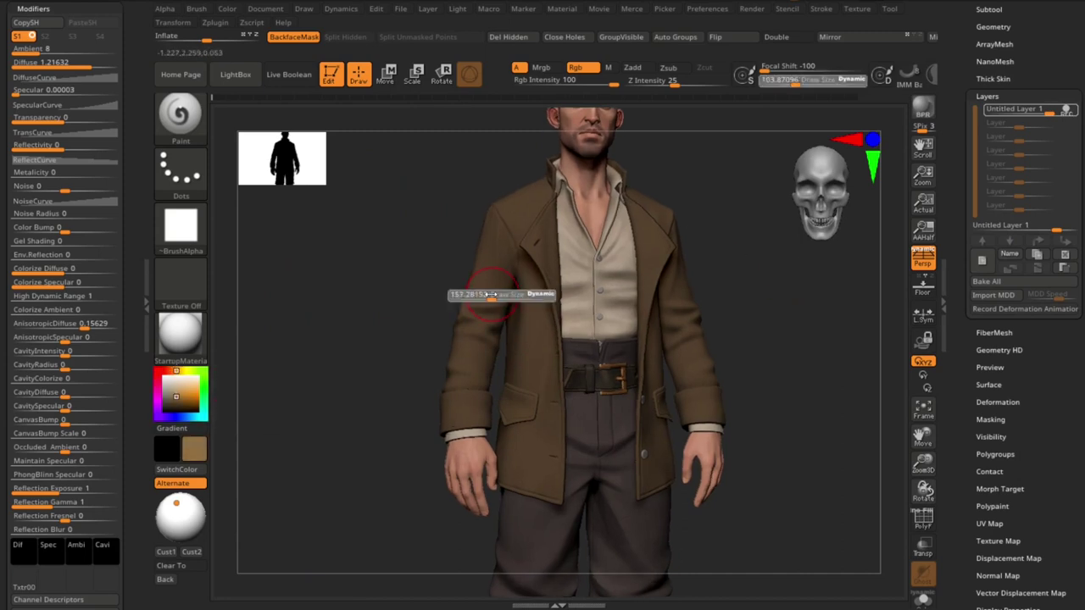
drag(490, 294, 501, 294)
drag(407, 254, 448, 235)
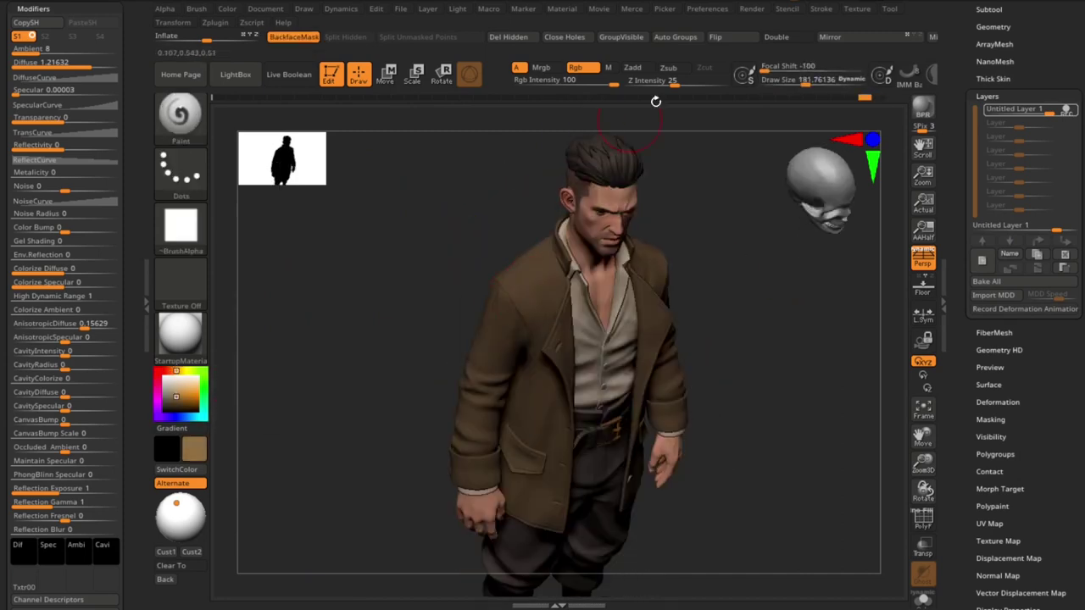
drag(765, 66, 812, 66)
key(s)
click(553, 280)
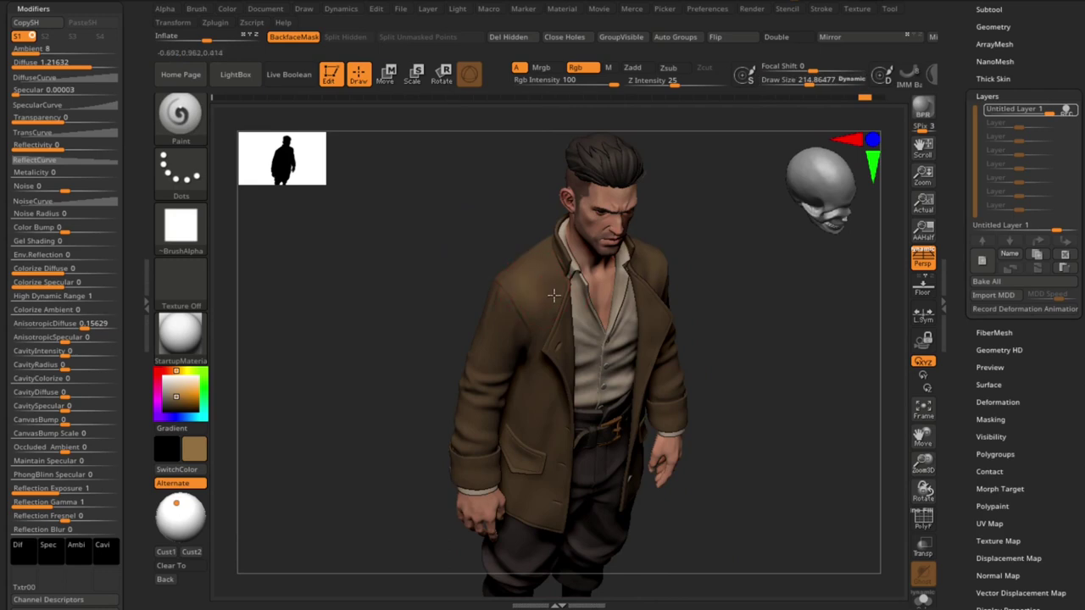
shift+drag(772, 291, 766, 307)
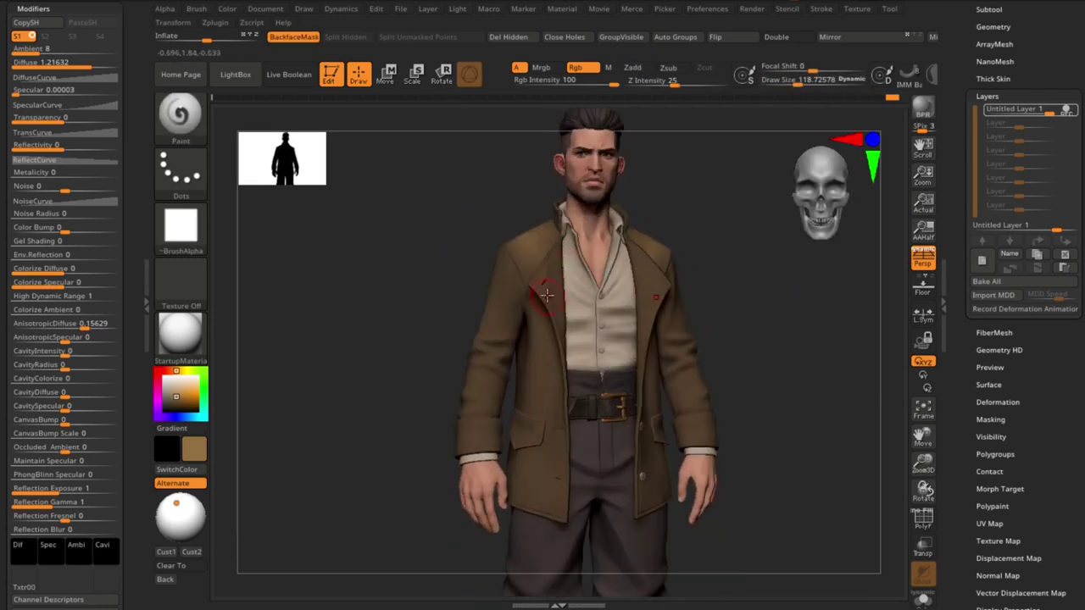
right_drag(523, 251, 488, 284)
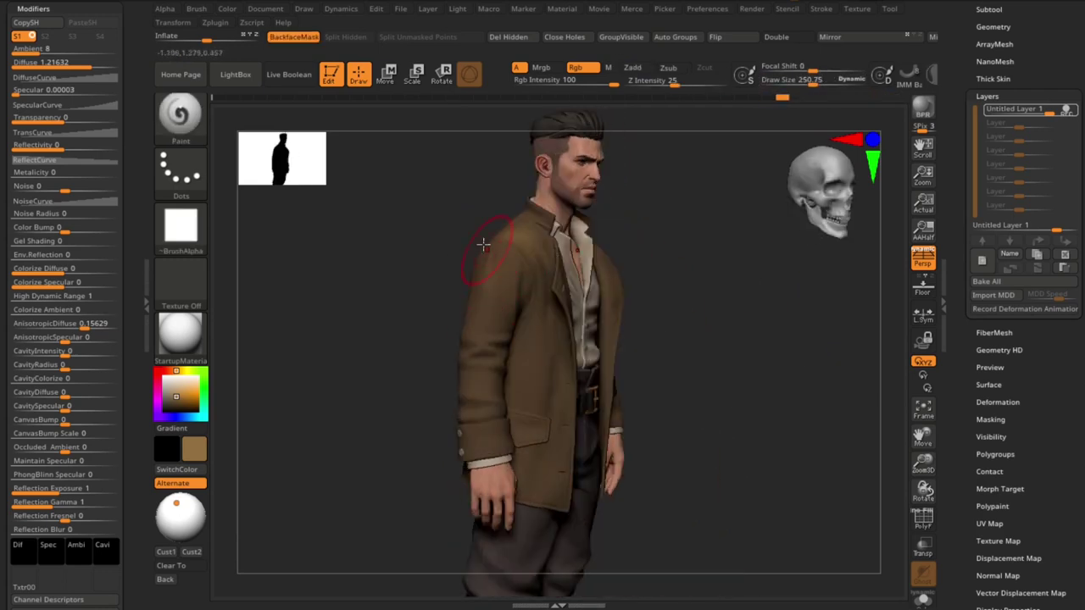
shift+right_drag(483, 245, 458, 424)
key(s)
click(435, 438)
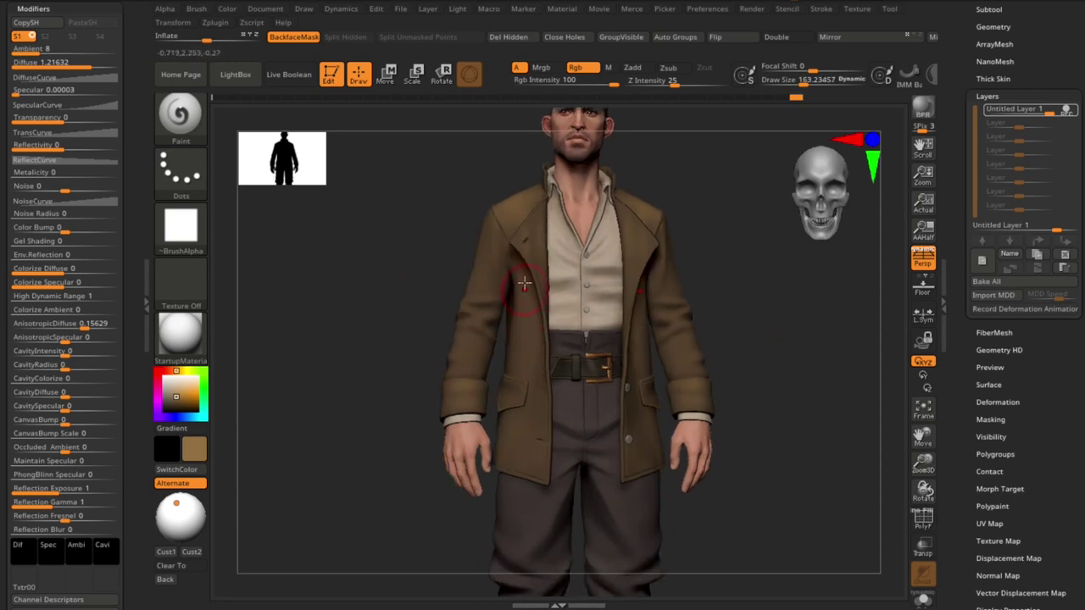
ctrl+right_drag(518, 285, 731, 381)
key(s)
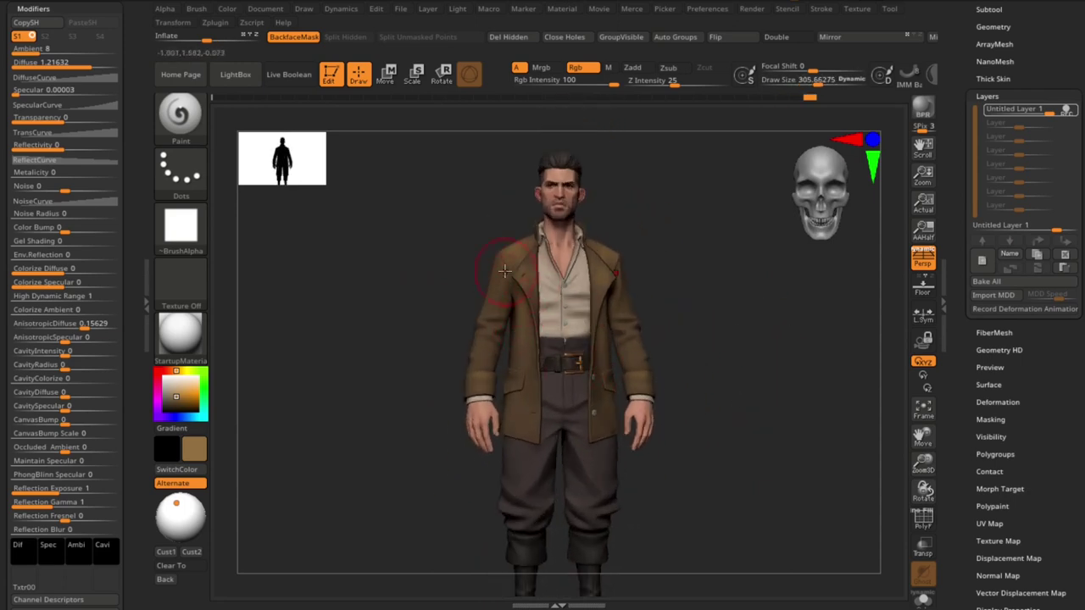
mouse_move(504, 270)
right_down()
mouse_move(605, 266)
mouse_move(388, 242)
mouse_move(552, 230)
mouse_move(420, 268)
mouse_move(574, 301)
right_up()
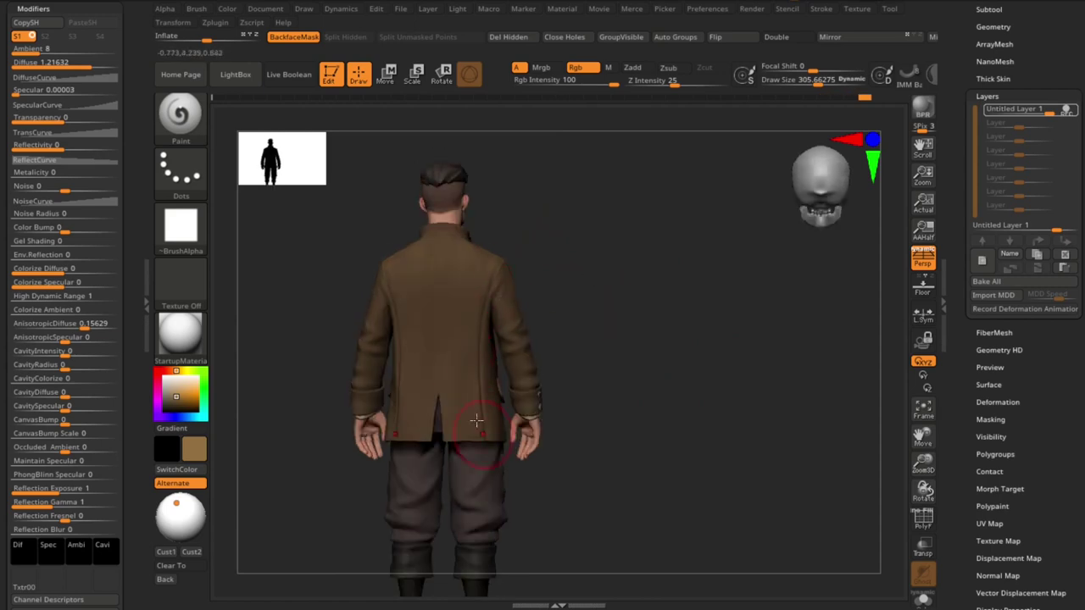
mouse_move(491, 433)
right_down()
mouse_move(422, 267)
mouse_move(503, 249)
right_up()
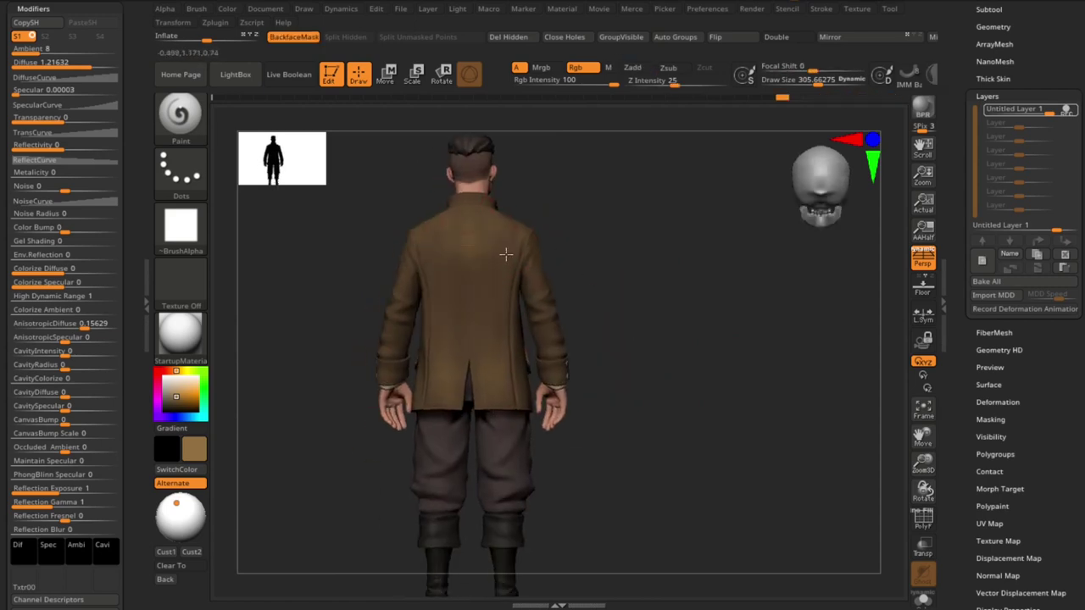
right_drag(431, 226, 460, 203)
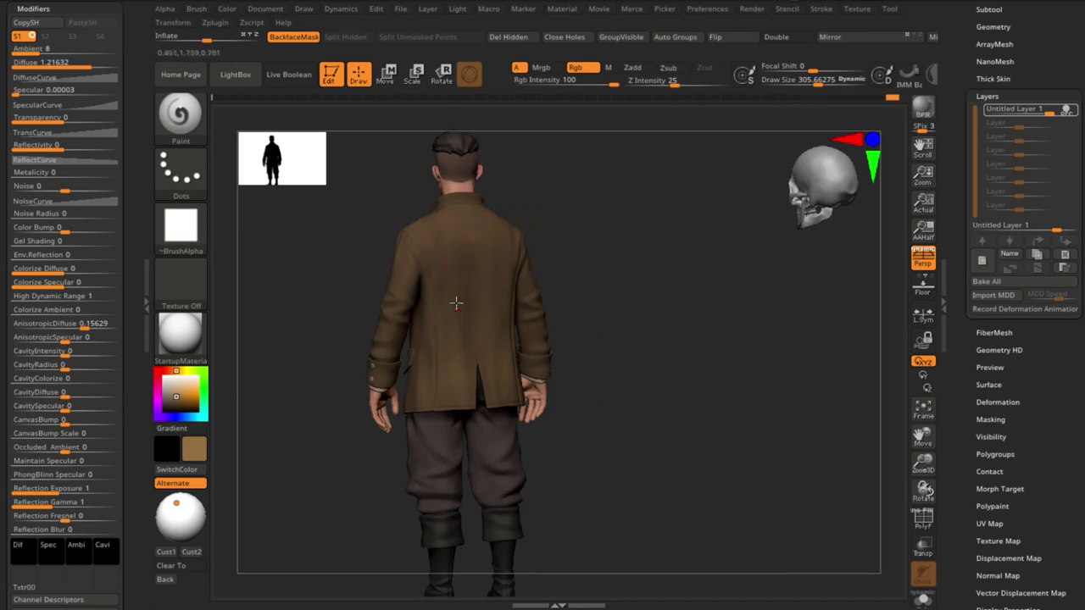
right_drag(456, 302, 630, 303)
mouse_move(497, 250)
right_down()
mouse_move(707, 390)
mouse_move(717, 340)
mouse_move(691, 368)
mouse_move(734, 381)
mouse_move(708, 394)
mouse_move(764, 283)
right_up()
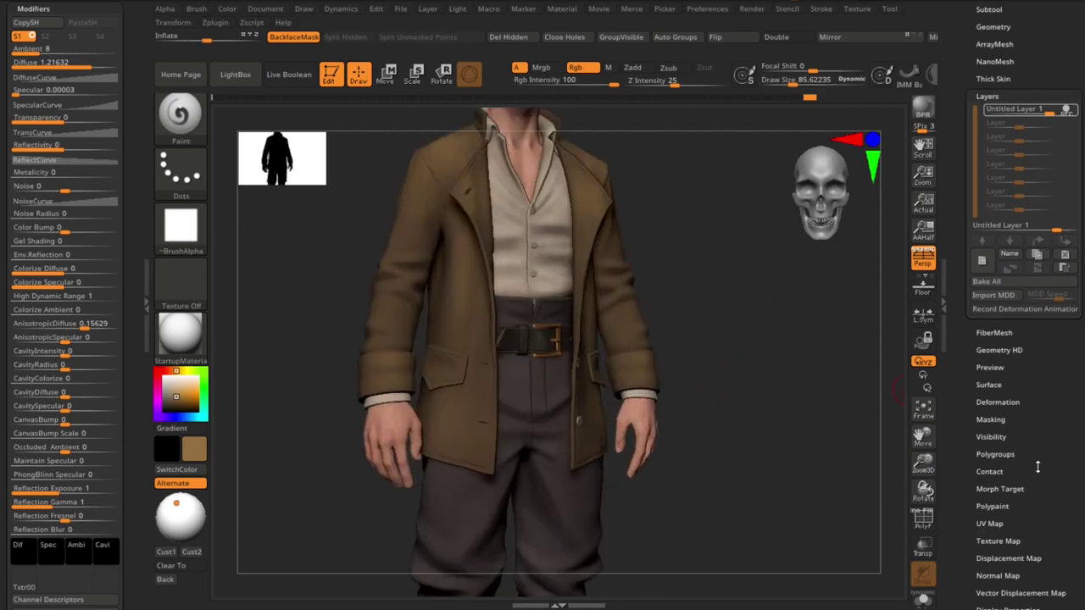
Mask the coat by cavity, invert the mask, and fill the coat with a darker brown
click(990, 419)
click(999, 387)
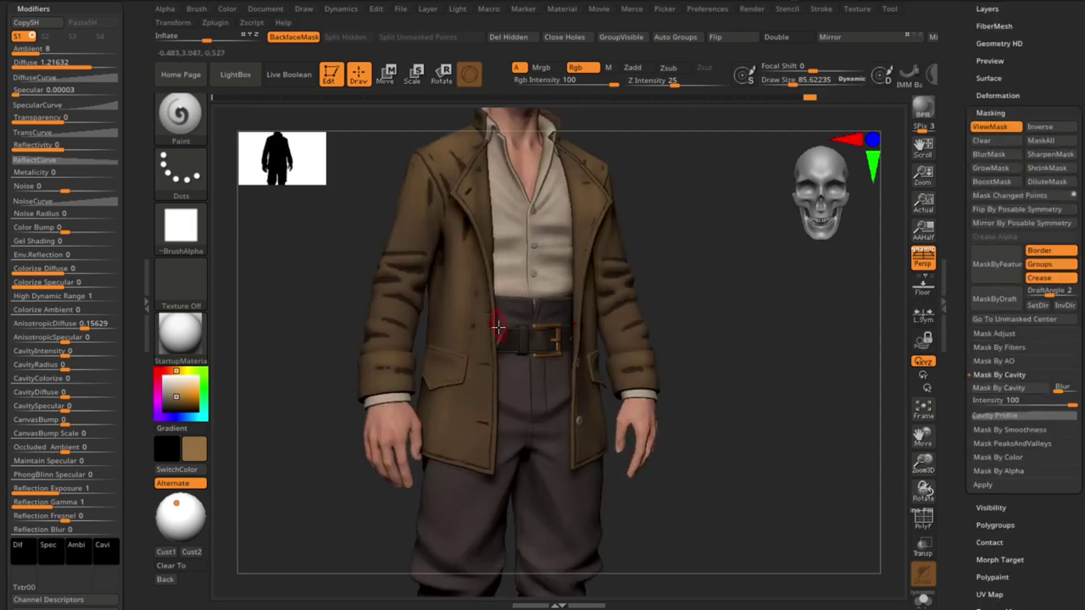
mouse_move(491, 359)
right_down()
mouse_move(695, 344)
mouse_move(763, 305)
mouse_move(485, 363)
right_up()
ctrl+click(754, 310)
ctrl+click(249, 388)
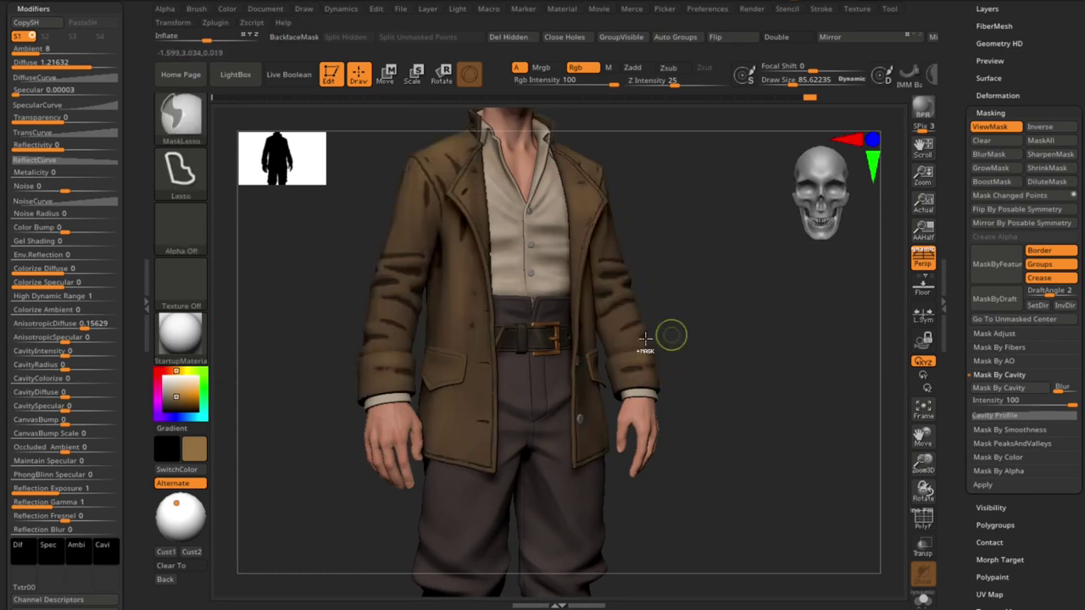
ctrl+click(670, 331)
right_drag(729, 308, 695, 323)
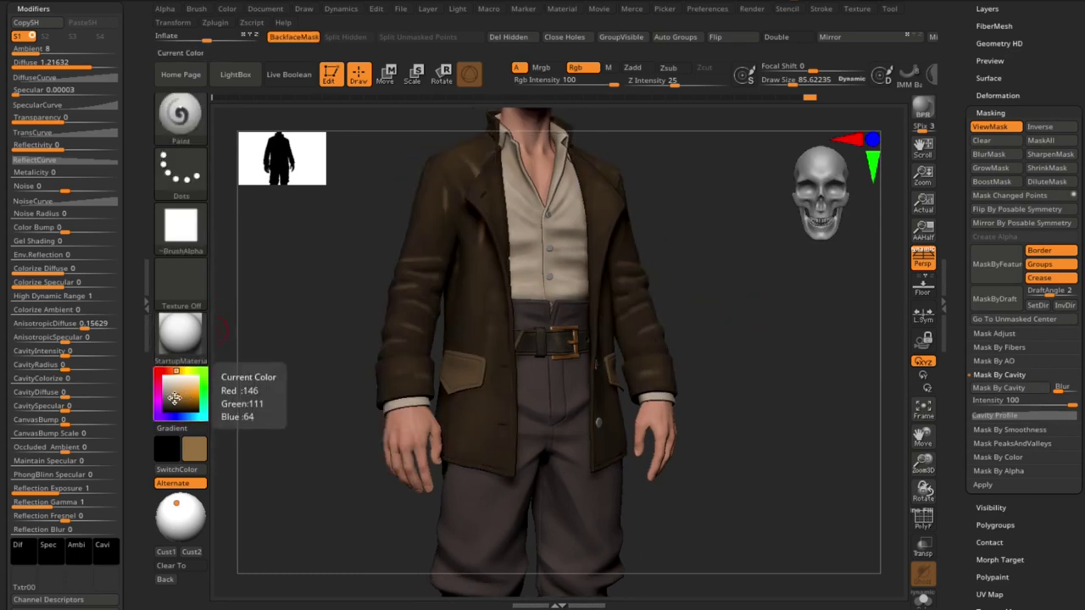
click(171, 402)
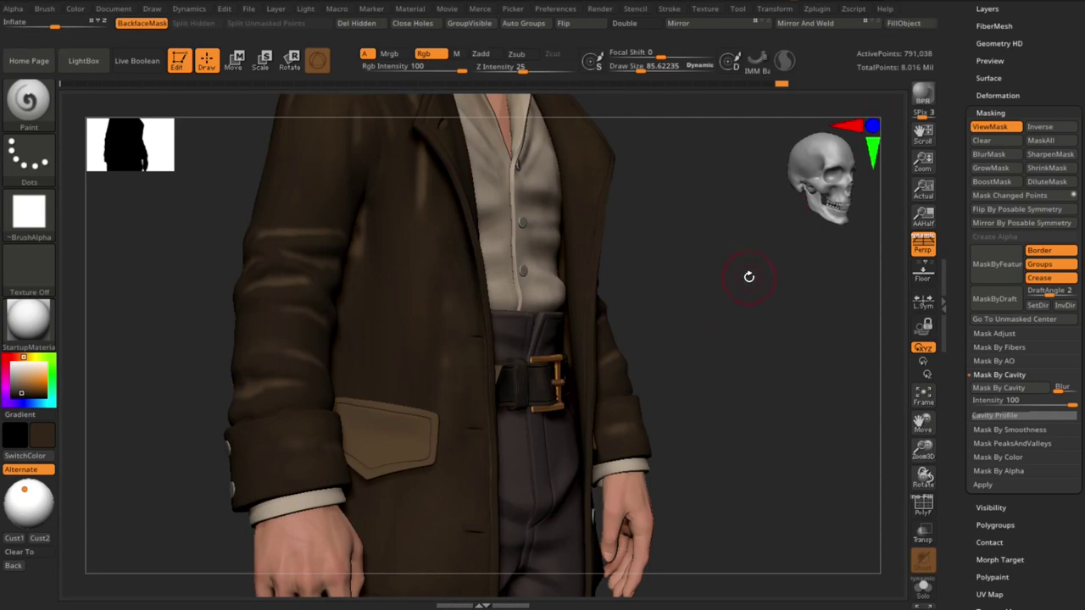
drag(748, 277, 793, 164)
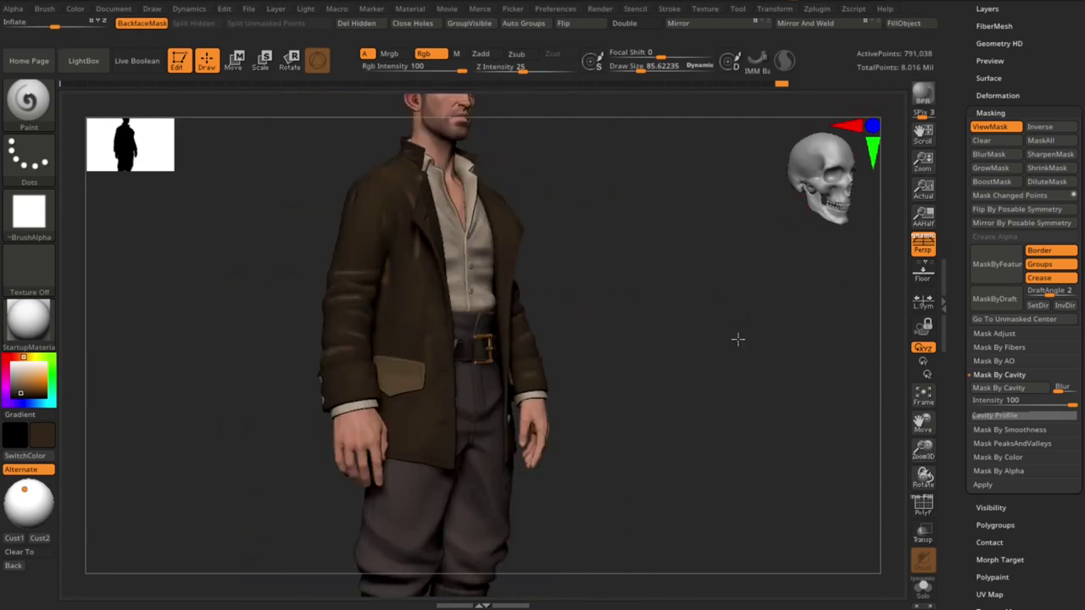
Bake All the paint layer into the coat in Tool > Layers
click(992, 34)
drag(831, 254, 863, 202)
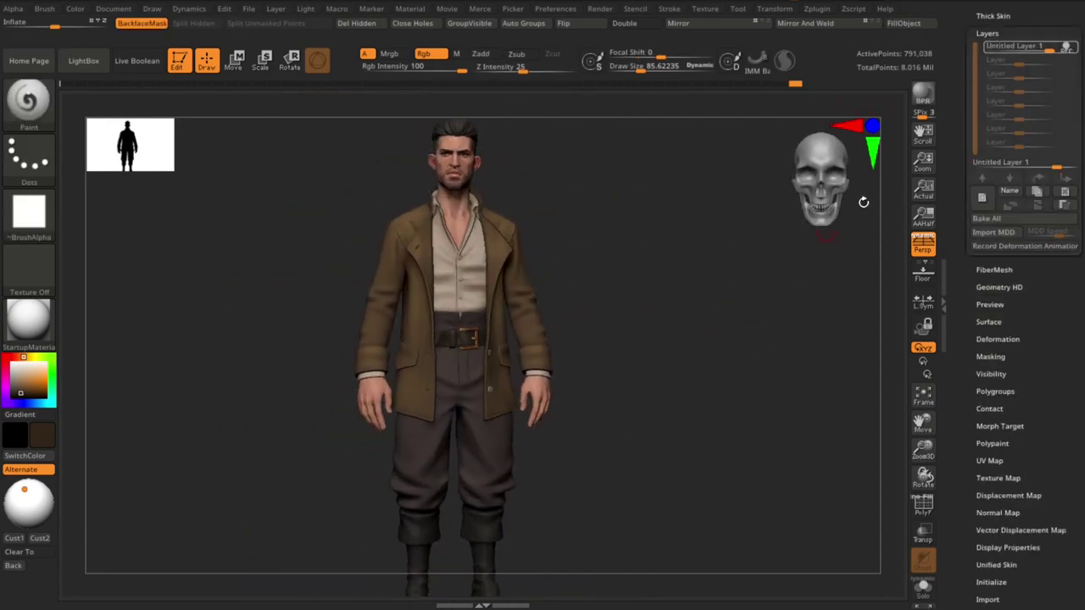
mouse_move(763, 398)
ctrl+right_down()
mouse_move(802, 388)
mouse_move(773, 351)
mouse_move(789, 300)
ctrl+right_up()
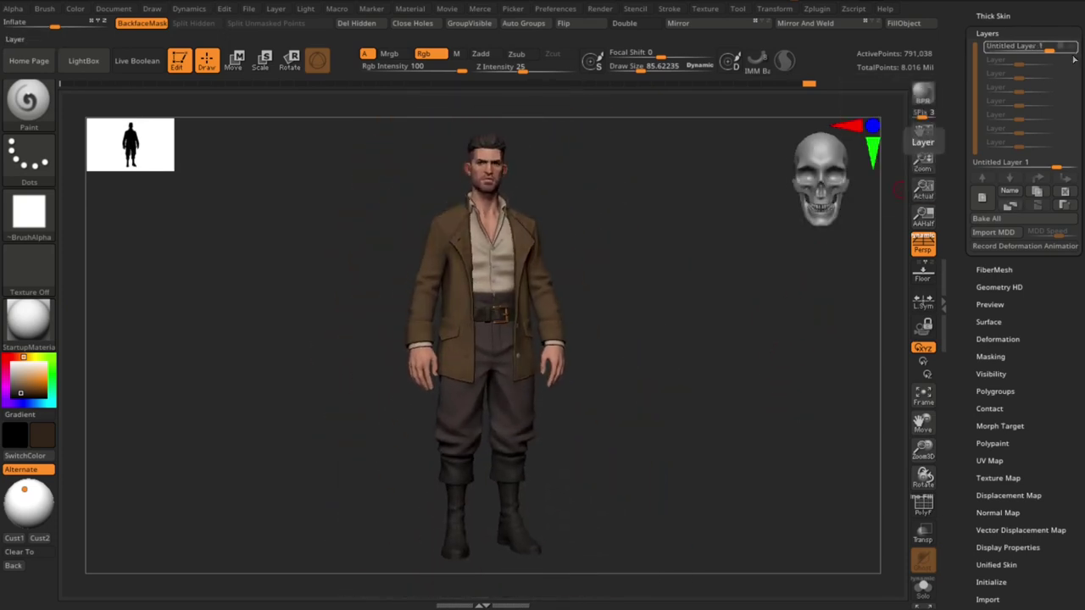
drag(775, 494, 755, 473)
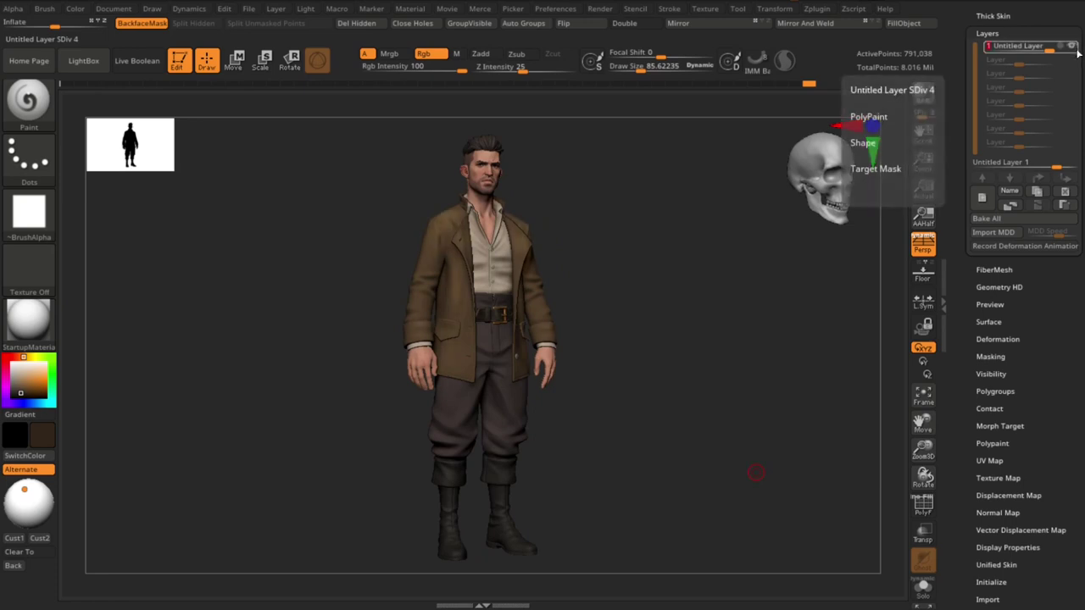
shift+drag(840, 327, 894, 248)
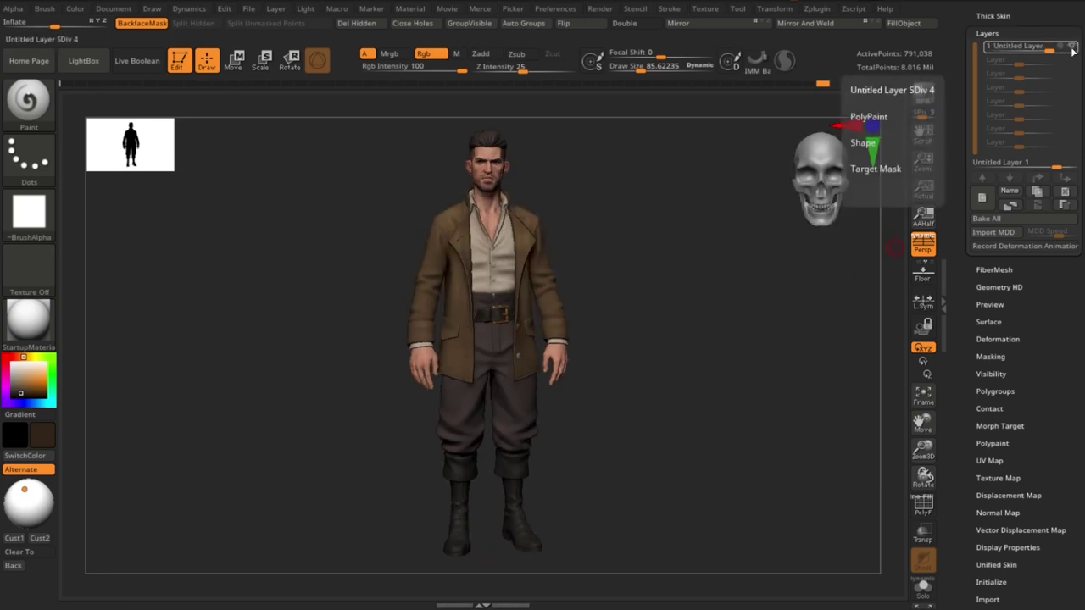
click(1023, 220)
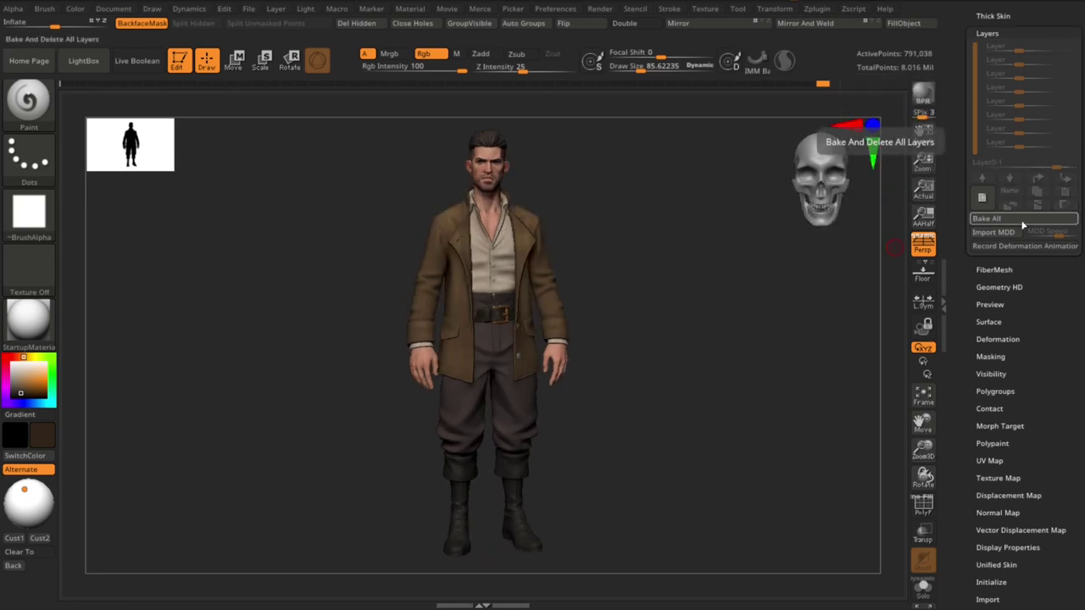
scroll(737, 292, up, 2)
Mask the coat by cavity and fill it with the lighter brown using FillObject
click(990, 357)
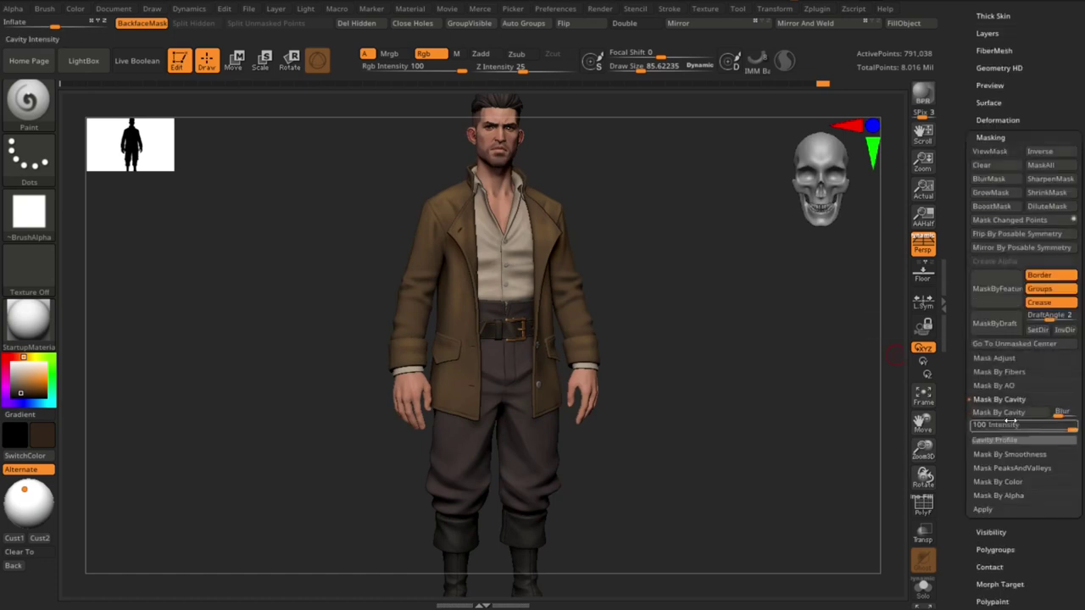
ctrl+click(460, 315)
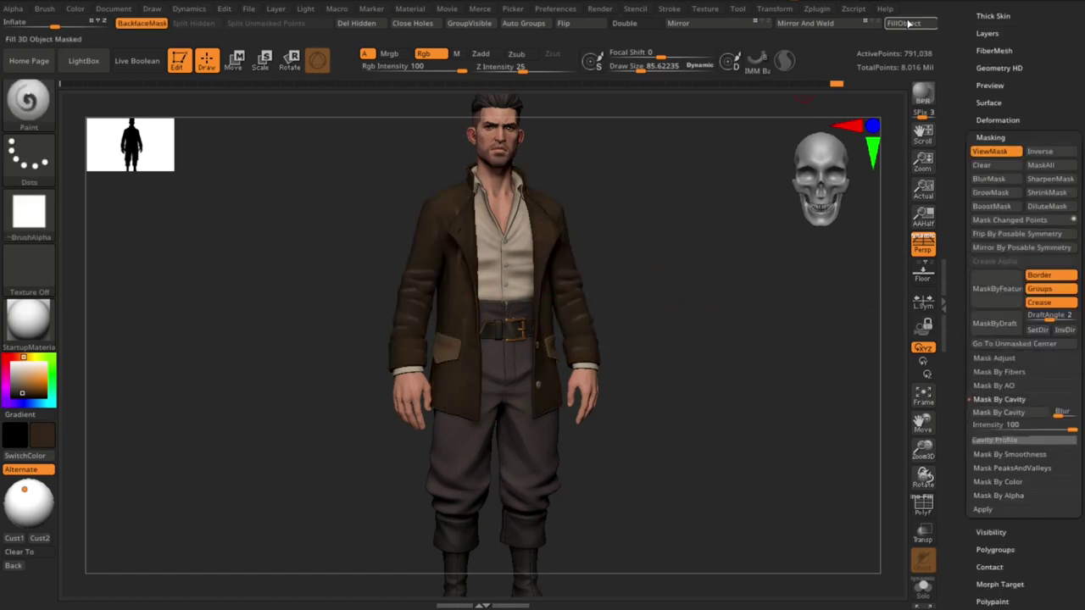
click(907, 24)
mouse_move(758, 351)
mouse_down()
mouse_move(721, 271)
mouse_move(710, 314)
mouse_move(700, 294)
mouse_move(744, 342)
mouse_move(597, 302)
mouse_move(721, 314)
mouse_move(662, 339)
mouse_up()
key(f)
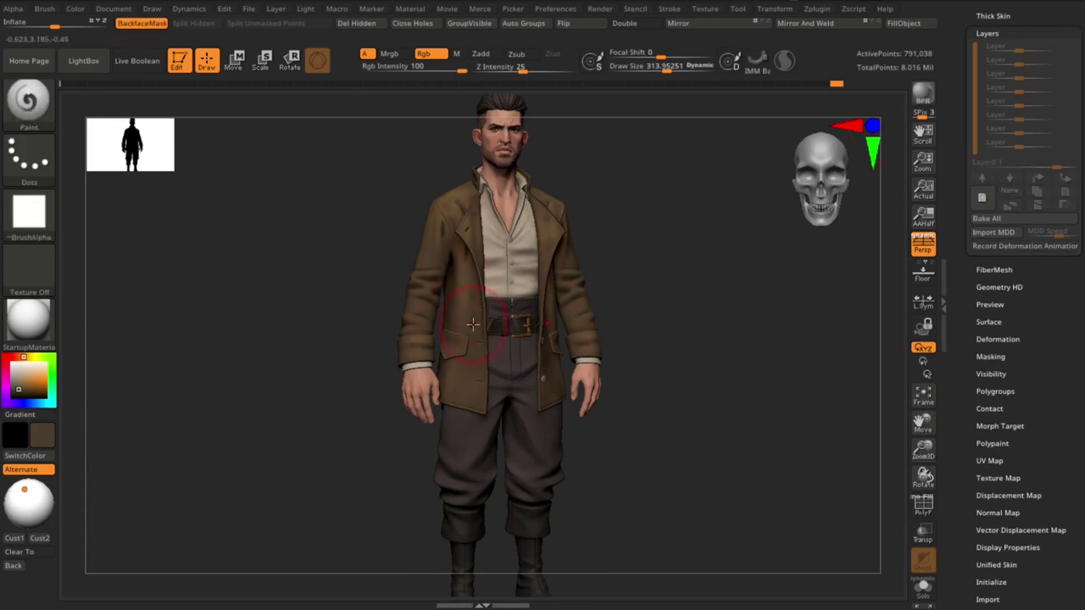
Inspect the coat's side and shoulder at three-quarter angles, adjusting the brush to about 124
drag(470, 181, 547, 188)
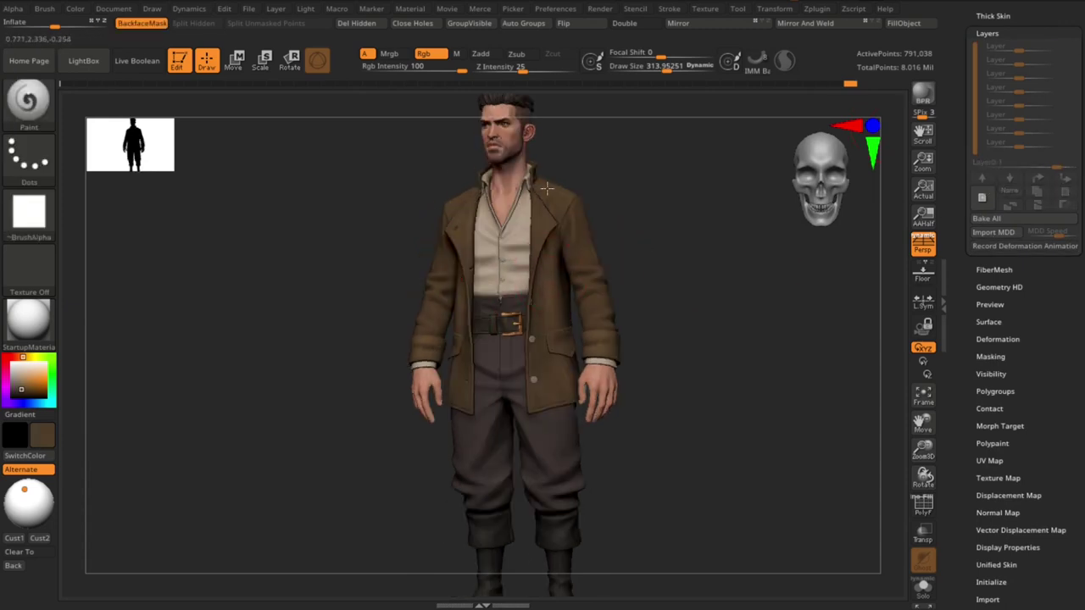
mouse_move(615, 333)
mouse_down()
mouse_move(695, 302)
mouse_move(676, 319)
mouse_move(686, 259)
mouse_move(447, 257)
mouse_move(448, 277)
mouse_up()
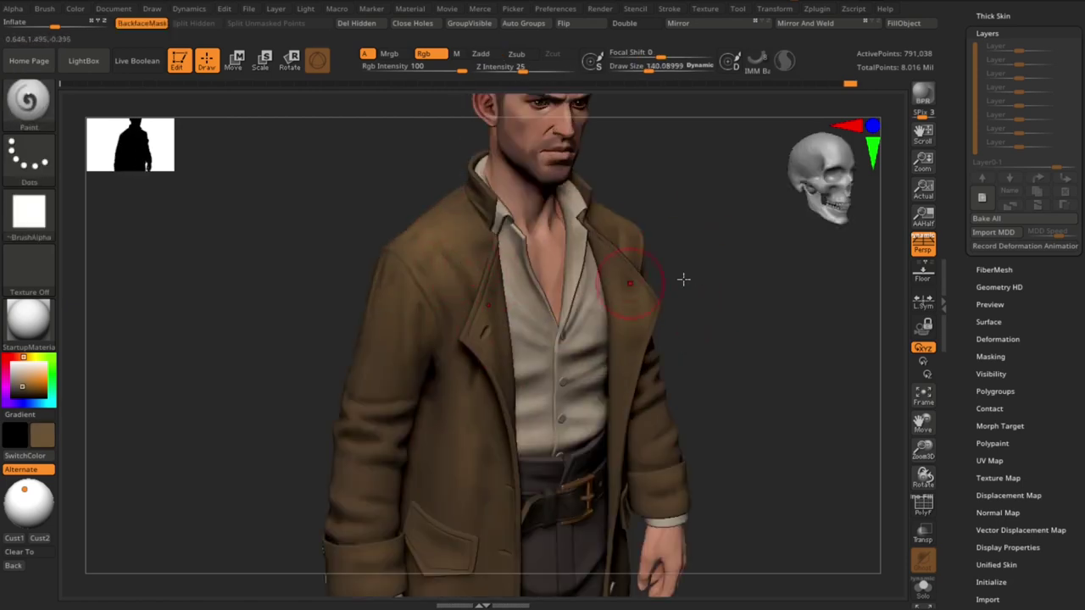
shift+drag(683, 279, 496, 262)
mouse_move(618, 328)
mouse_down()
mouse_move(714, 325)
mouse_move(488, 339)
mouse_up()
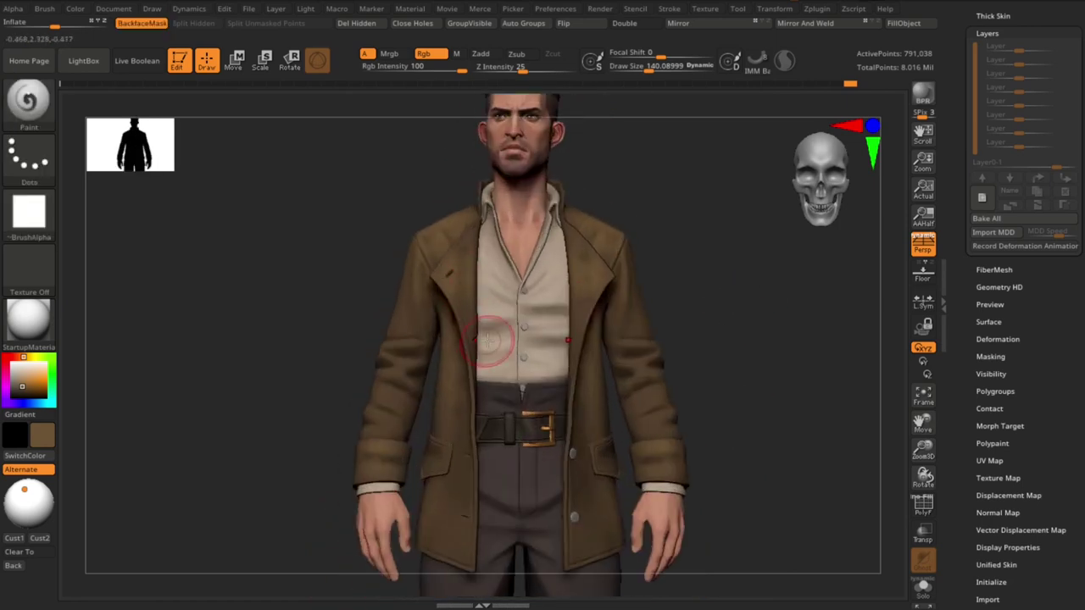
drag(710, 315, 418, 417)
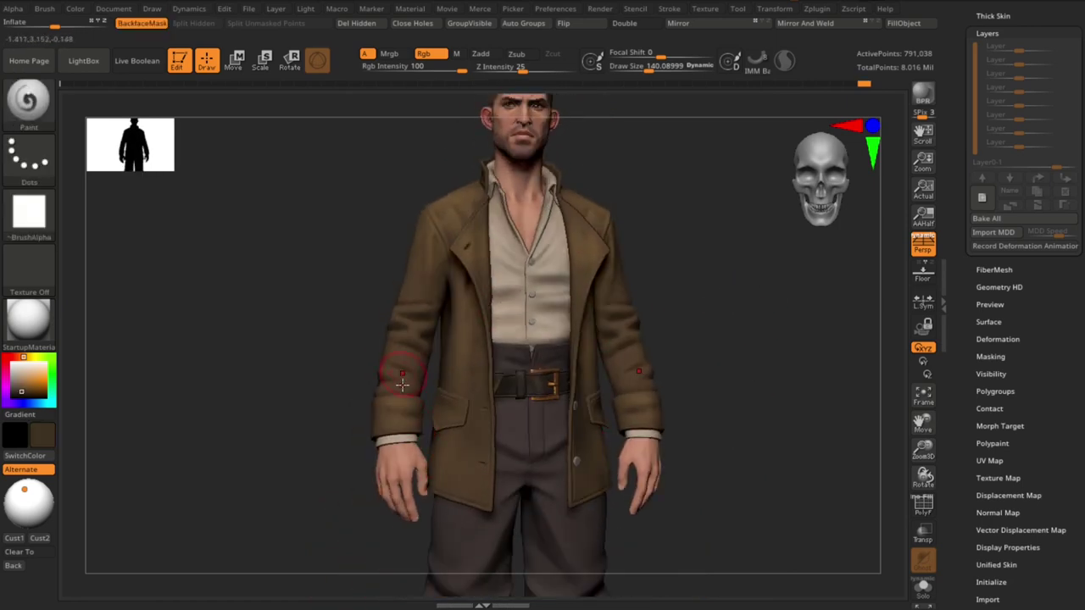
key(s)
drag(399, 313, 414, 312)
shift+drag(443, 413, 594, 472)
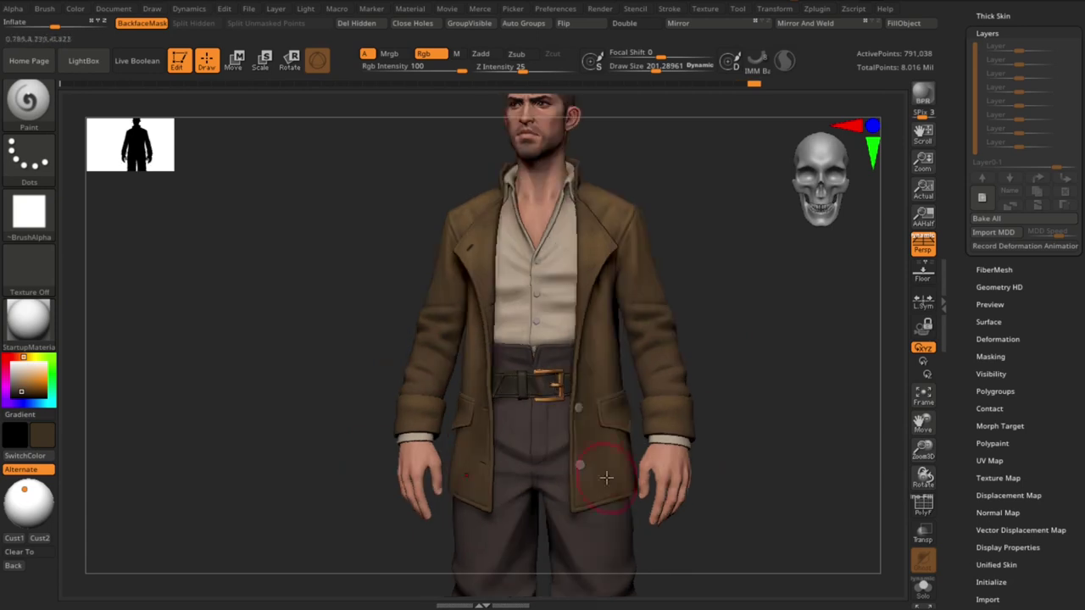
key(bracketleft)
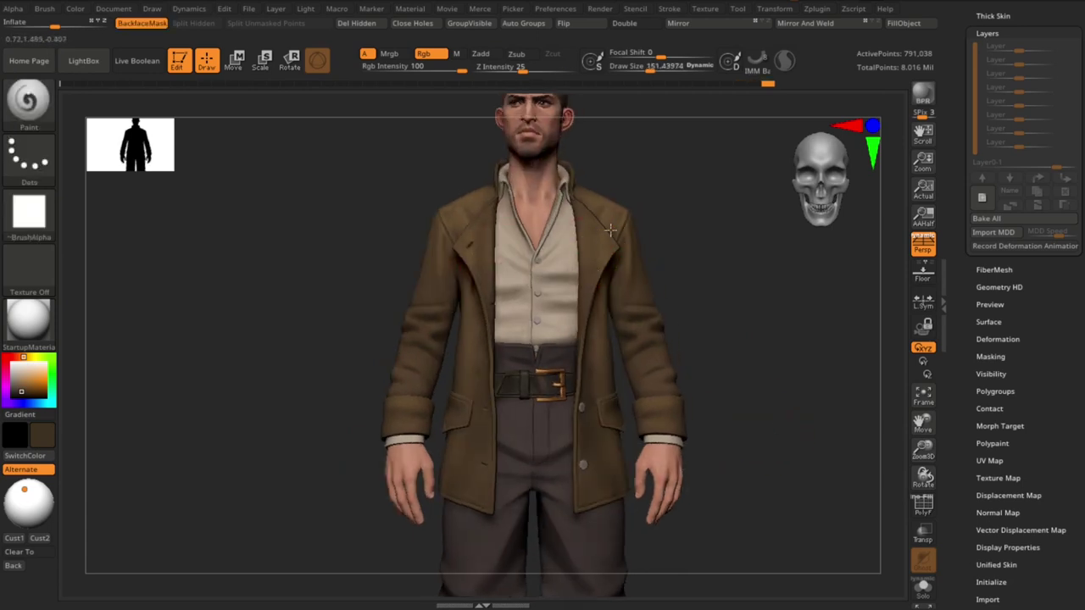
drag(581, 220, 732, 339)
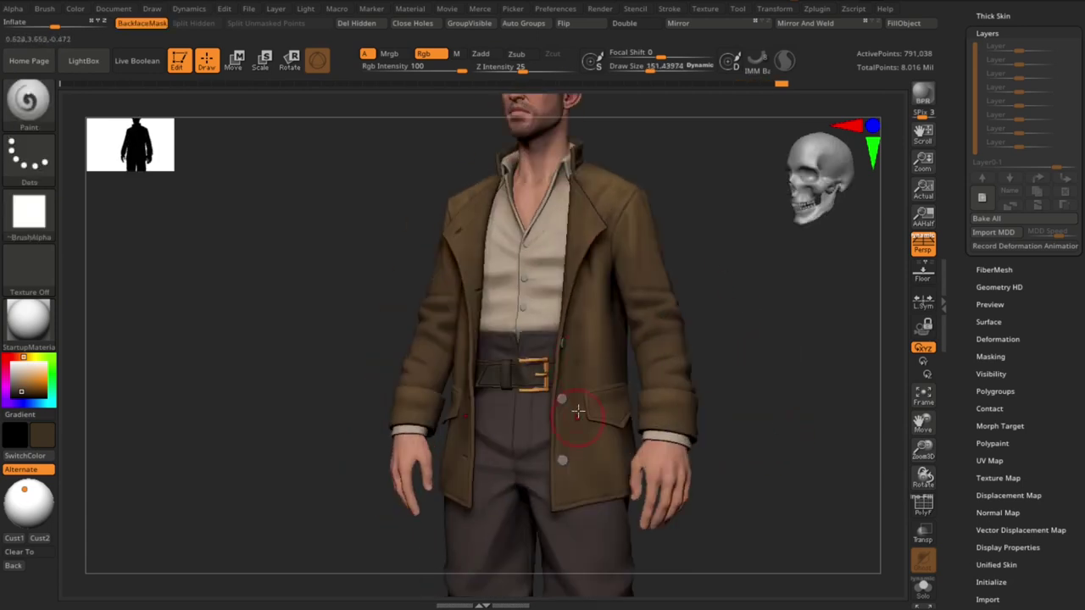
mouse_move(761, 386)
mouse_down()
mouse_move(748, 382)
mouse_move(754, 317)
mouse_move(434, 236)
mouse_up()
Turn the character to check the coat's back, then frame him facing front
drag(351, 194, 481, 233)
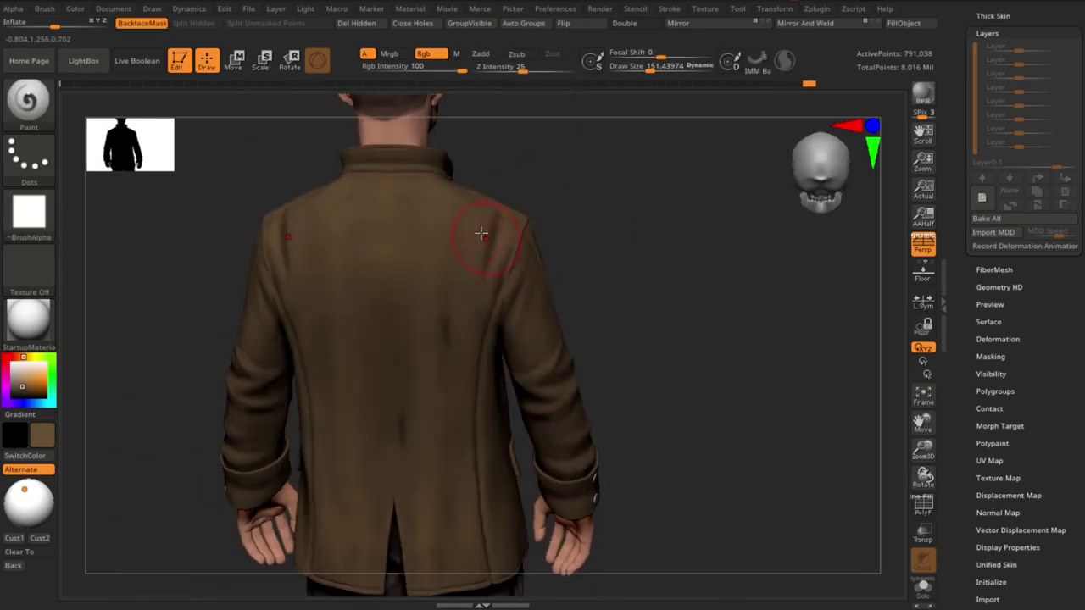
mouse_move(444, 294)
alt+mouse_down()
mouse_move(768, 351)
mouse_move(423, 416)
mouse_move(457, 346)
mouse_move(641, 306)
mouse_move(695, 337)
mouse_move(668, 376)
alt+mouse_up()
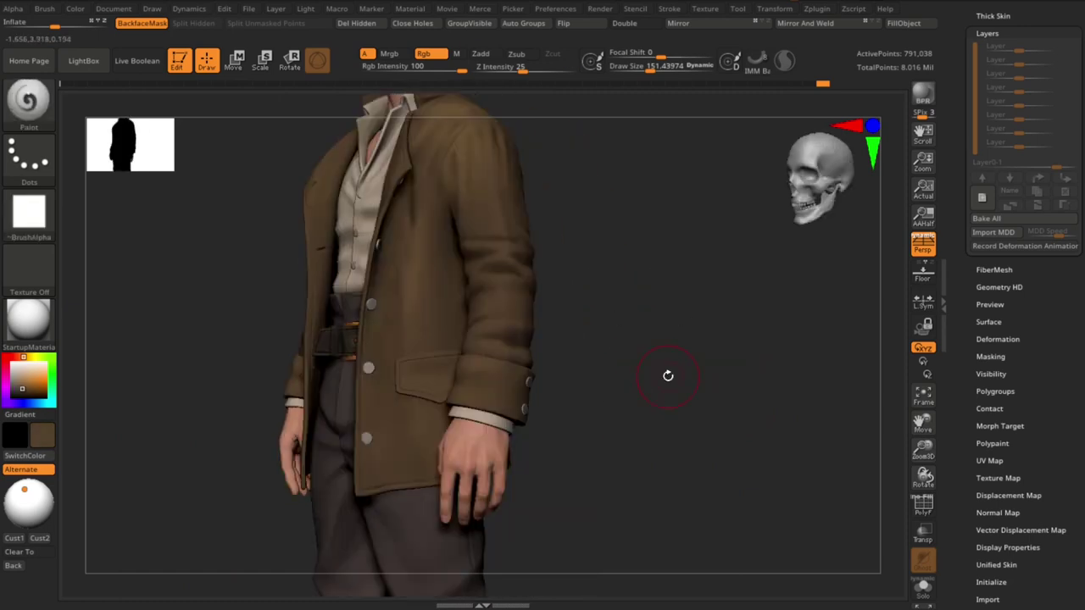
key(f)
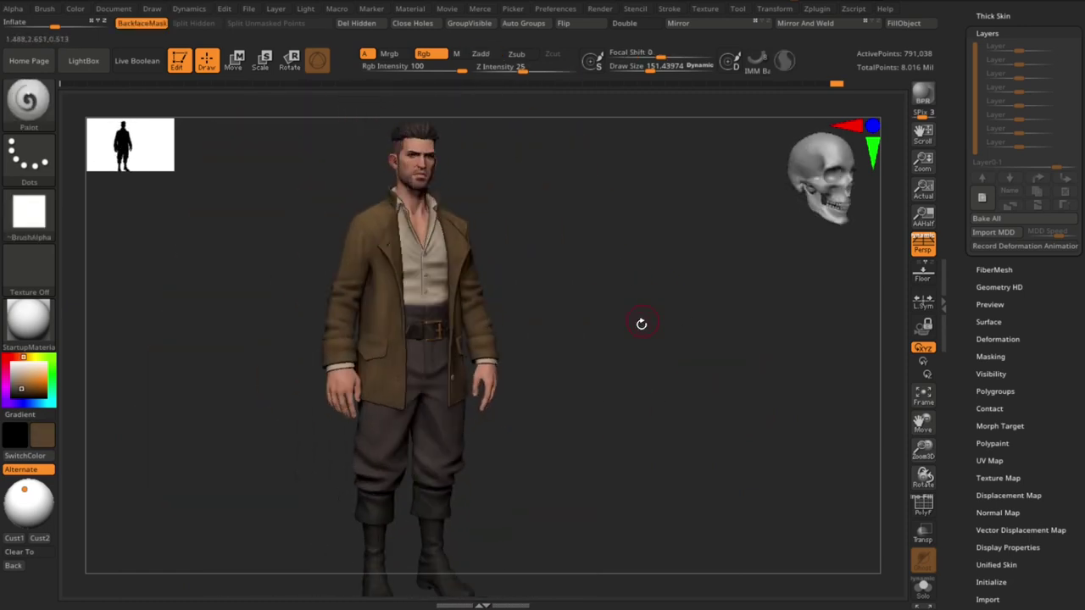
drag(642, 322, 553, 246)
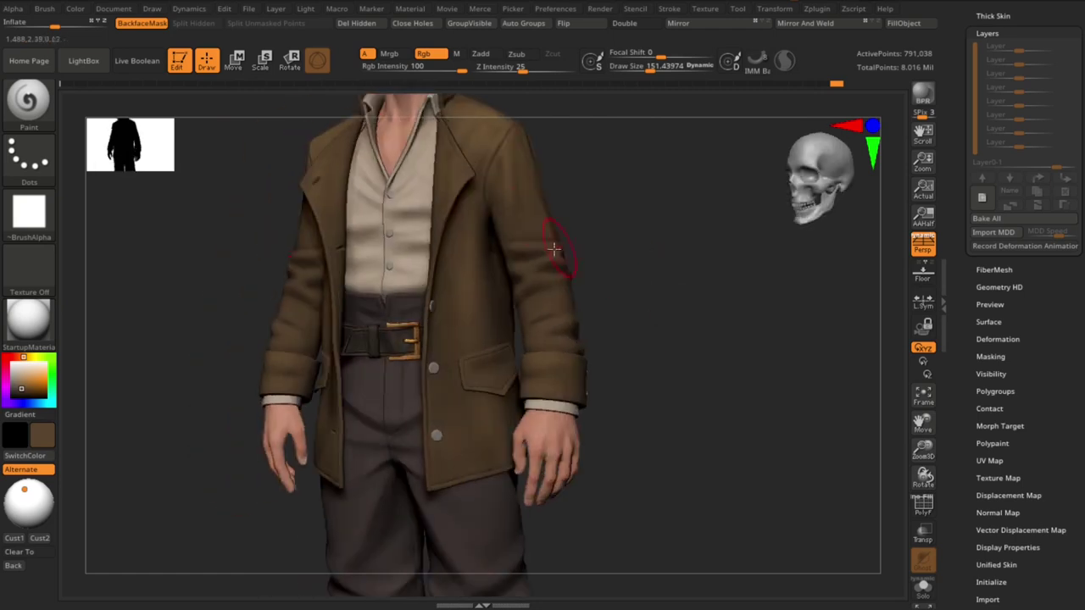
drag(563, 370, 583, 215)
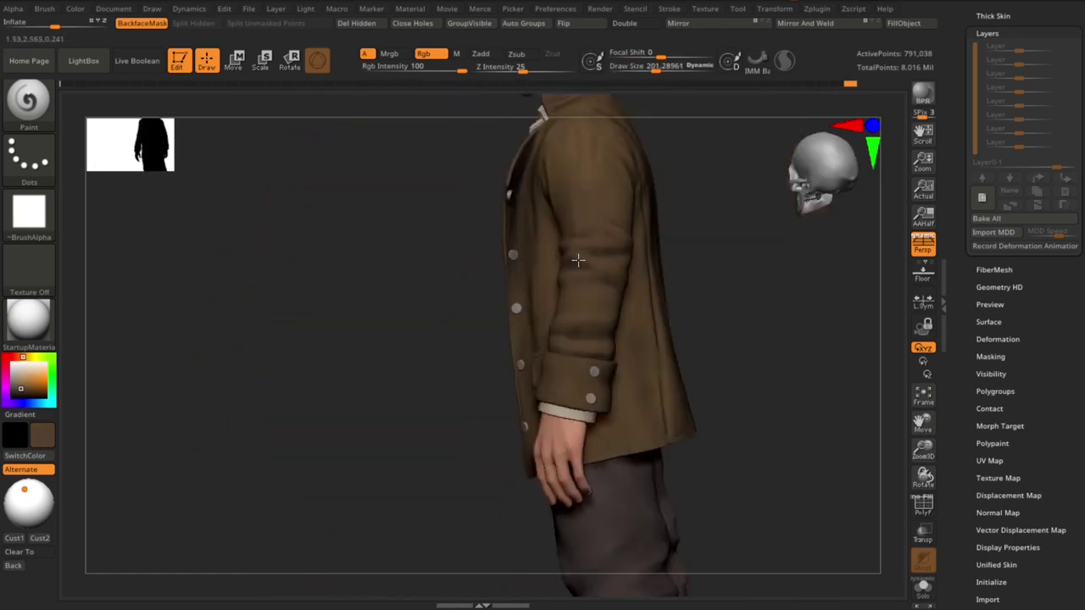
drag(613, 278, 550, 174)
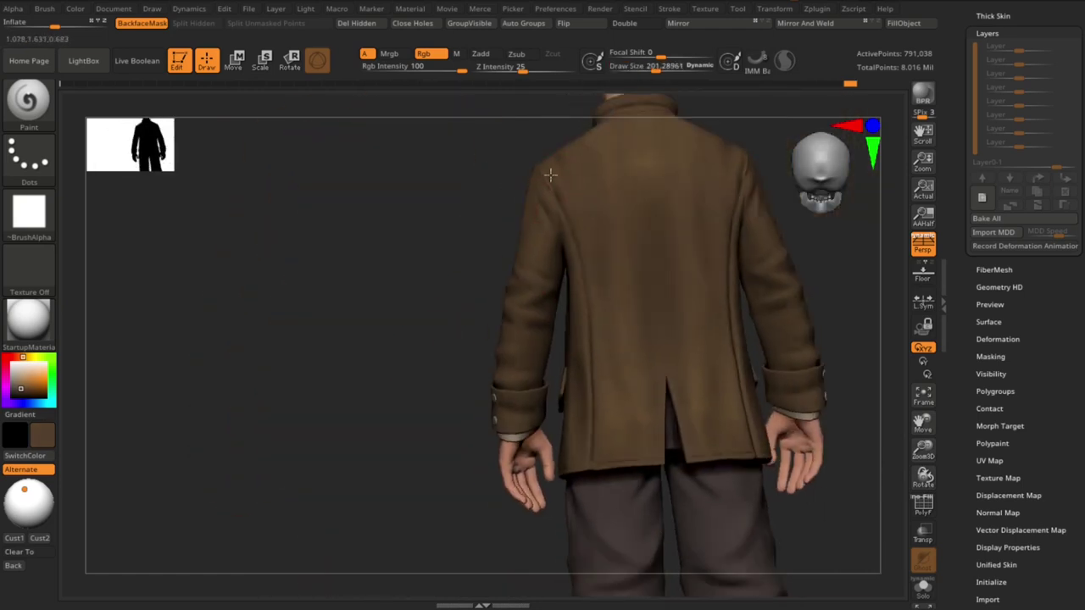
key(f)
drag(771, 419, 329, 424)
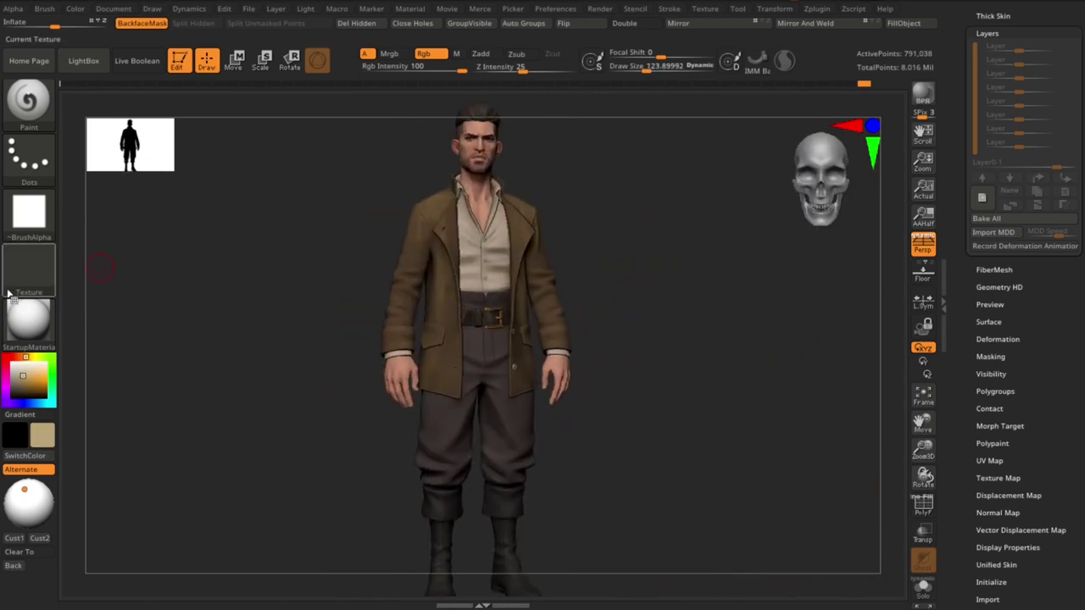
Select the Extract3_1 pants-and-boots subtool and orbit in close around the boots
alt+click(530, 444)
key(f)
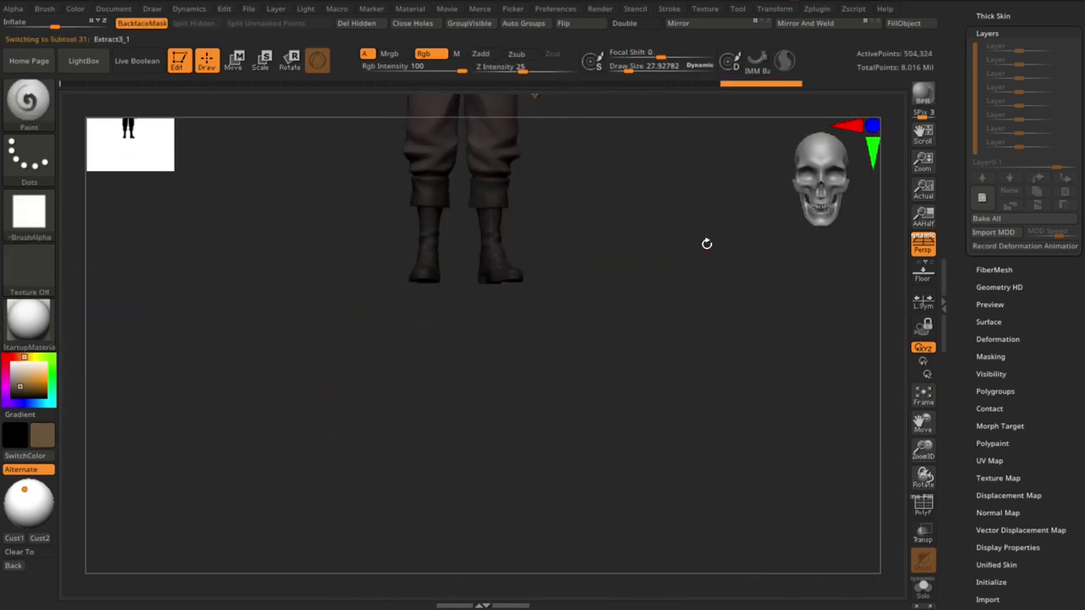
drag(729, 380, 859, 369)
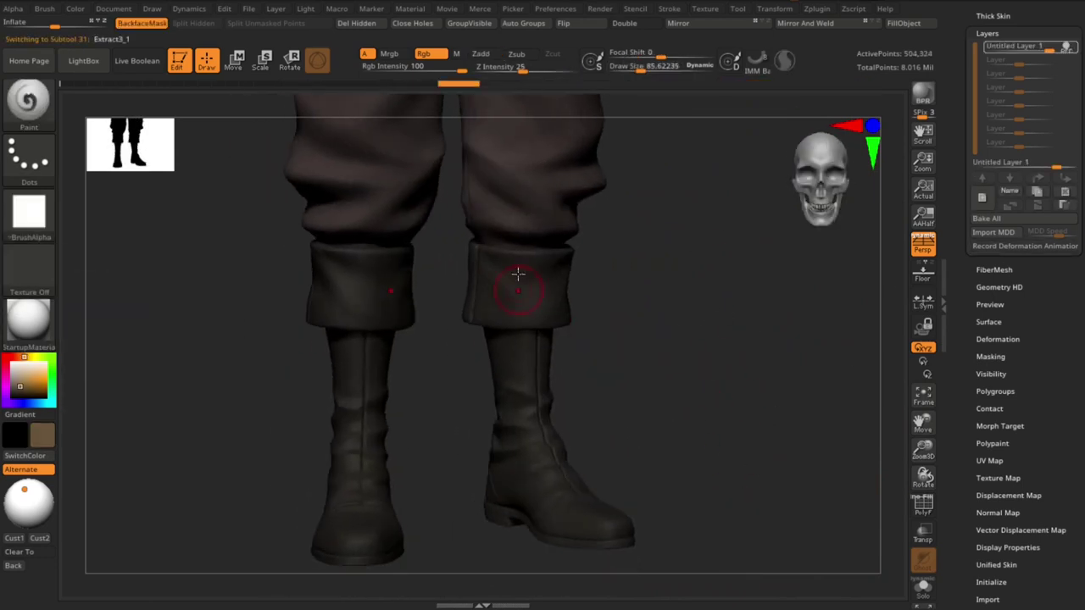
mouse_move(644, 322)
mouse_down()
mouse_move(605, 322)
mouse_move(500, 268)
mouse_up()
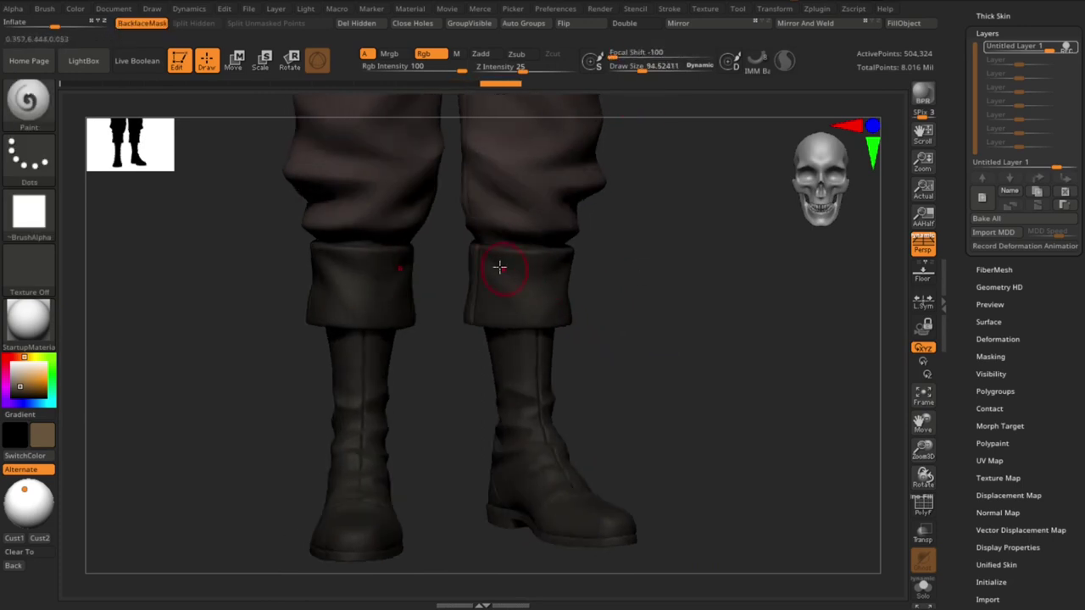
drag(573, 317, 585, 280)
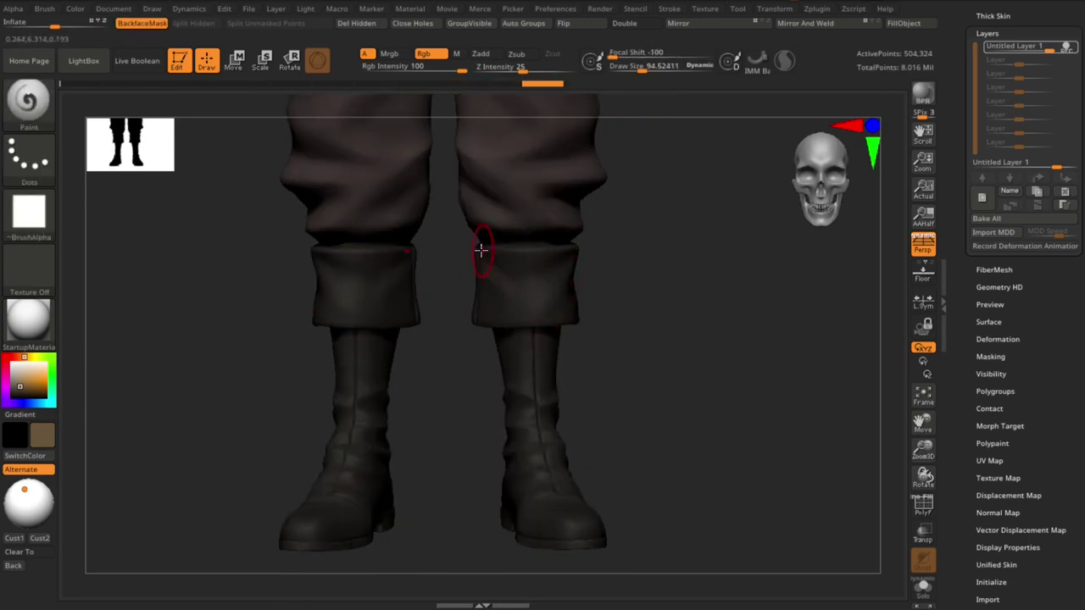
mouse_move(481, 250)
mouse_down()
mouse_move(659, 317)
mouse_move(562, 327)
mouse_move(509, 378)
mouse_move(555, 412)
mouse_move(547, 376)
mouse_move(503, 416)
mouse_move(515, 346)
mouse_up()
mouse_move(505, 394)
mouse_down()
mouse_move(489, 240)
mouse_move(578, 371)
mouse_up()
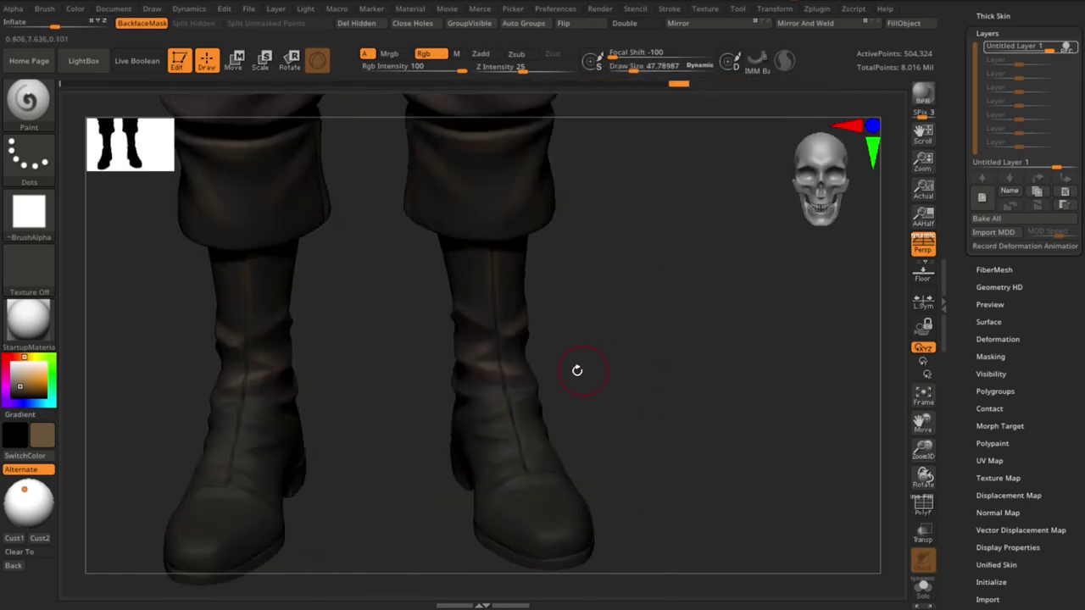
mouse_move(534, 483)
mouse_down()
mouse_move(599, 346)
mouse_move(516, 375)
mouse_move(524, 357)
mouse_move(598, 390)
mouse_move(754, 361)
mouse_move(521, 436)
mouse_move(641, 448)
mouse_move(619, 438)
mouse_move(489, 448)
mouse_move(555, 345)
mouse_move(534, 345)
mouse_move(535, 378)
mouse_move(509, 395)
mouse_move(401, 355)
mouse_up()
Paint brown wear along the boot shafts, checking the boots from the side and behind
mouse_move(501, 341)
mouse_down()
mouse_move(468, 260)
mouse_move(436, 315)
mouse_up()
drag(580, 334, 428, 377)
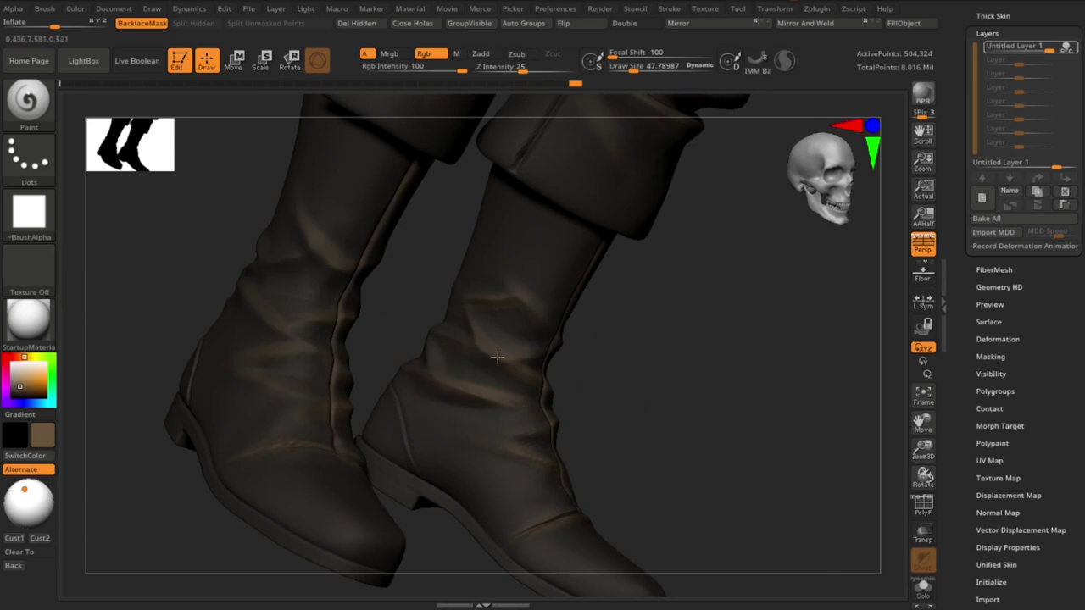
mouse_move(497, 357)
mouse_down()
mouse_move(361, 271)
mouse_move(669, 427)
mouse_up()
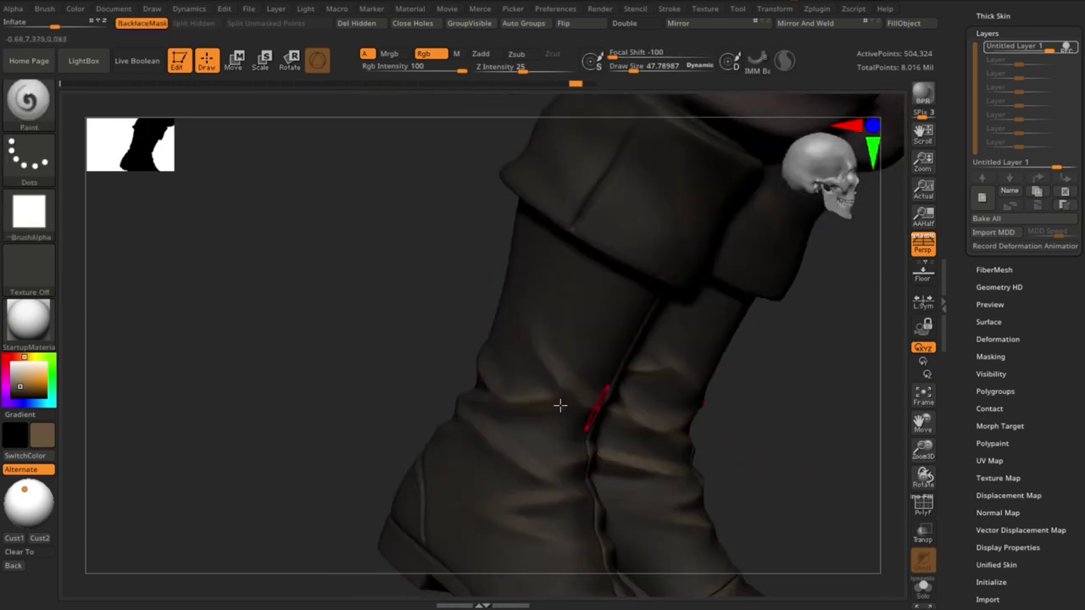
mouse_move(560, 406)
mouse_down()
mouse_move(448, 416)
mouse_move(387, 374)
mouse_up()
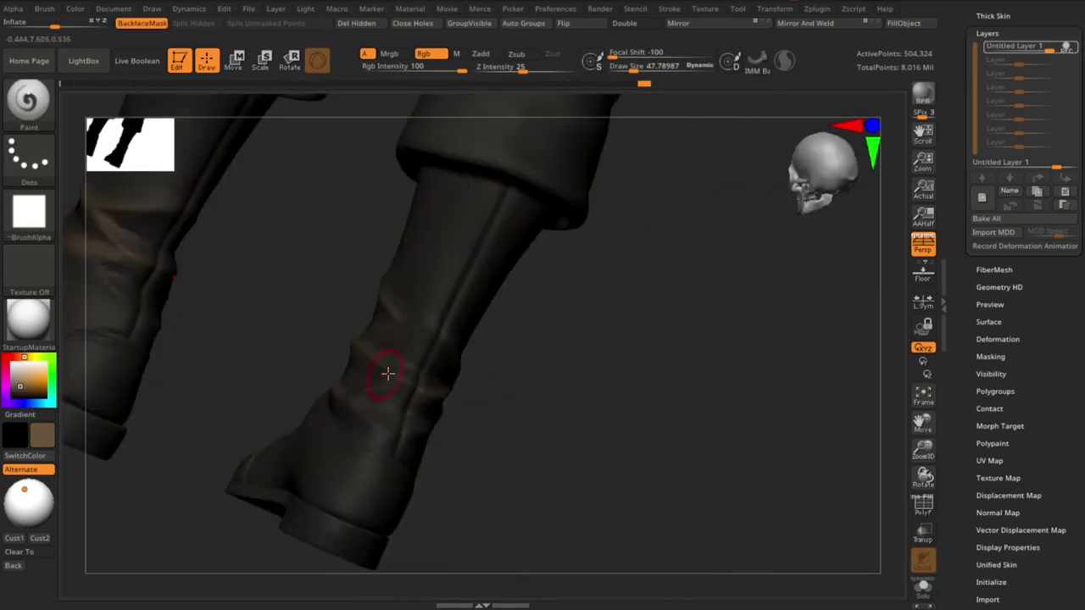
mouse_move(404, 317)
mouse_down()
mouse_move(596, 351)
mouse_move(521, 280)
mouse_up()
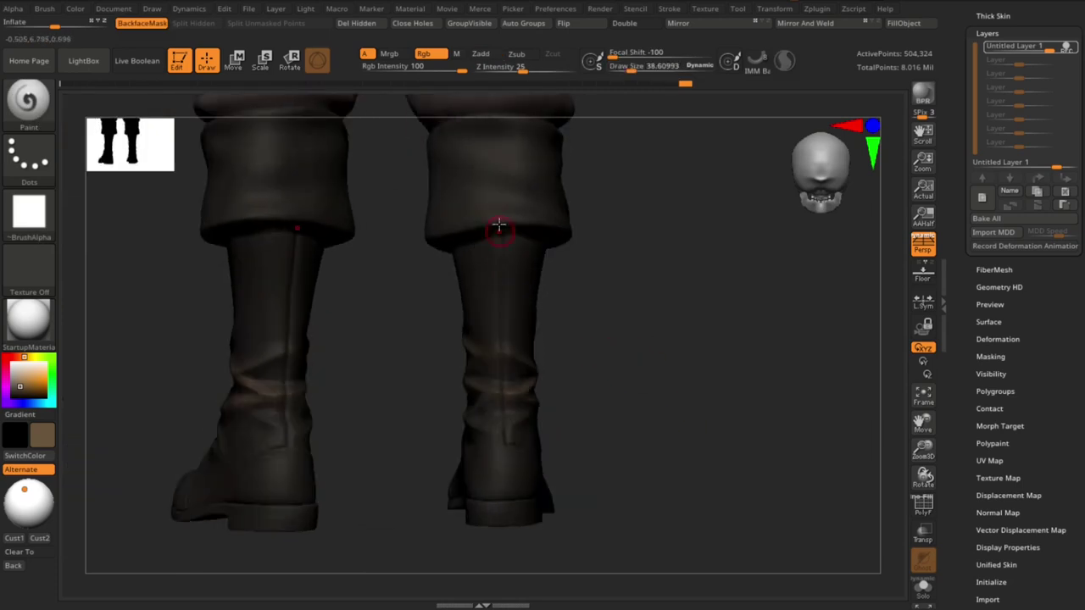
mouse_move(506, 334)
mouse_down()
mouse_move(652, 407)
mouse_move(703, 393)
mouse_move(537, 448)
mouse_move(551, 429)
mouse_move(501, 441)
mouse_up()
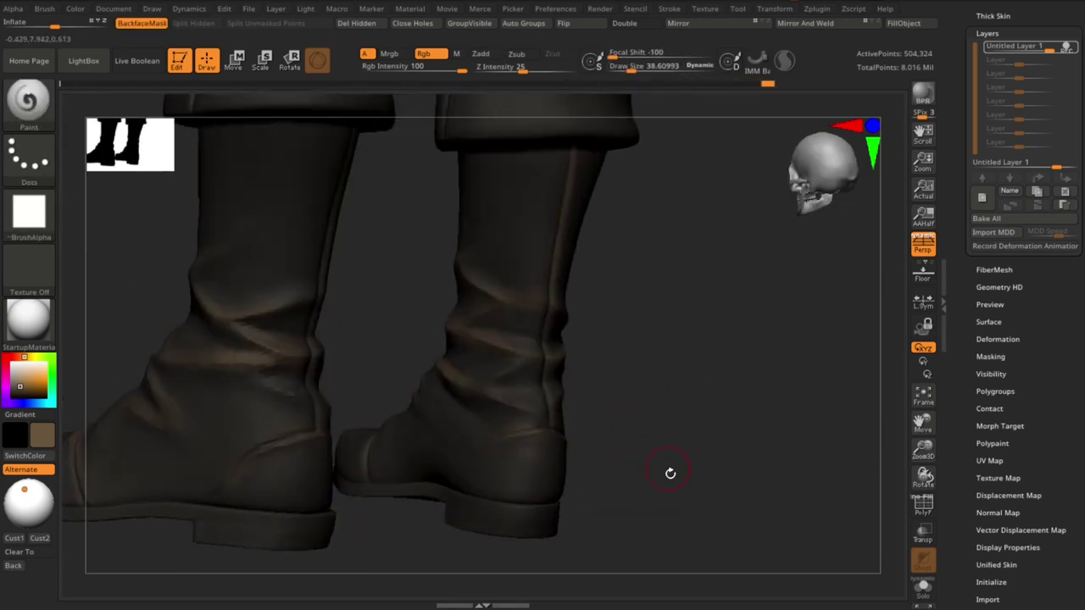
mouse_move(670, 473)
mouse_down()
mouse_move(658, 436)
mouse_move(458, 467)
mouse_move(822, 416)
mouse_move(719, 435)
mouse_move(533, 412)
mouse_move(520, 436)
mouse_up()
key(f)
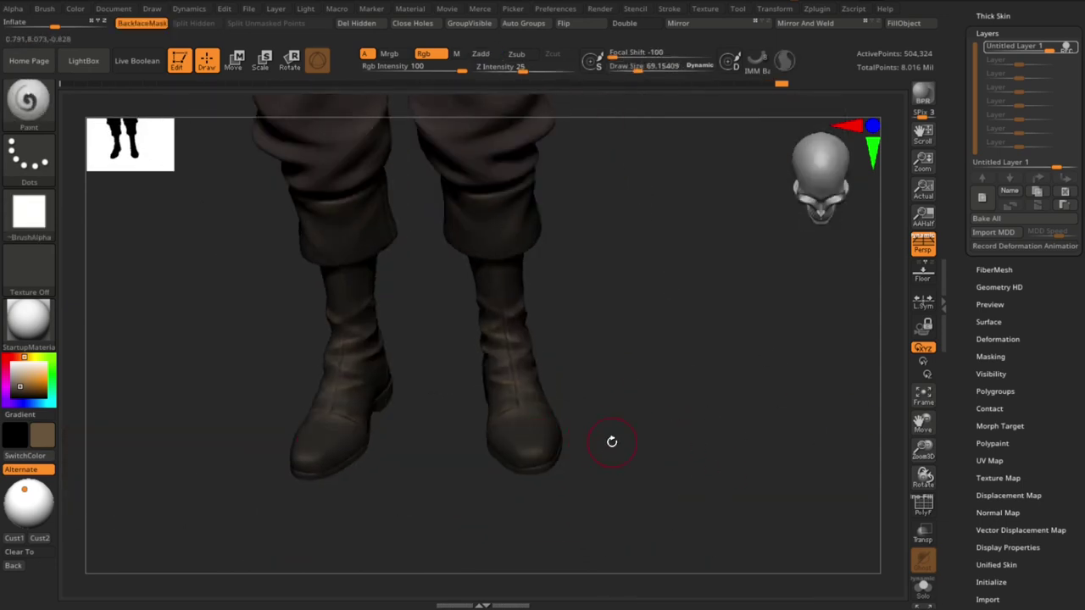
Enlarge the Paint brush to about 169 and work the wear around both legs from behind
key(s)
mouse_move(612, 442)
mouse_down()
mouse_move(532, 436)
mouse_move(528, 450)
mouse_move(545, 410)
mouse_move(571, 458)
mouse_move(529, 467)
mouse_move(507, 458)
mouse_move(625, 378)
mouse_move(436, 273)
mouse_move(525, 262)
mouse_move(488, 315)
mouse_up()
key(s)
drag(487, 316, 474, 315)
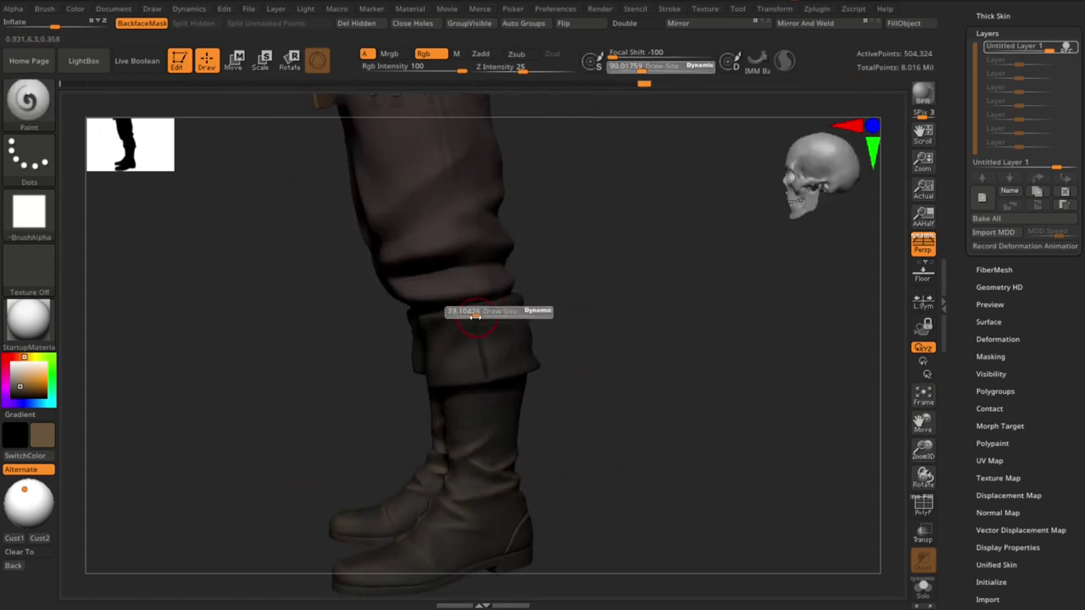
key(s)
mouse_move(484, 363)
mouse_down()
mouse_move(484, 308)
mouse_move(473, 317)
mouse_move(697, 269)
mouse_move(542, 310)
mouse_move(514, 346)
mouse_move(509, 317)
mouse_move(623, 316)
mouse_up()
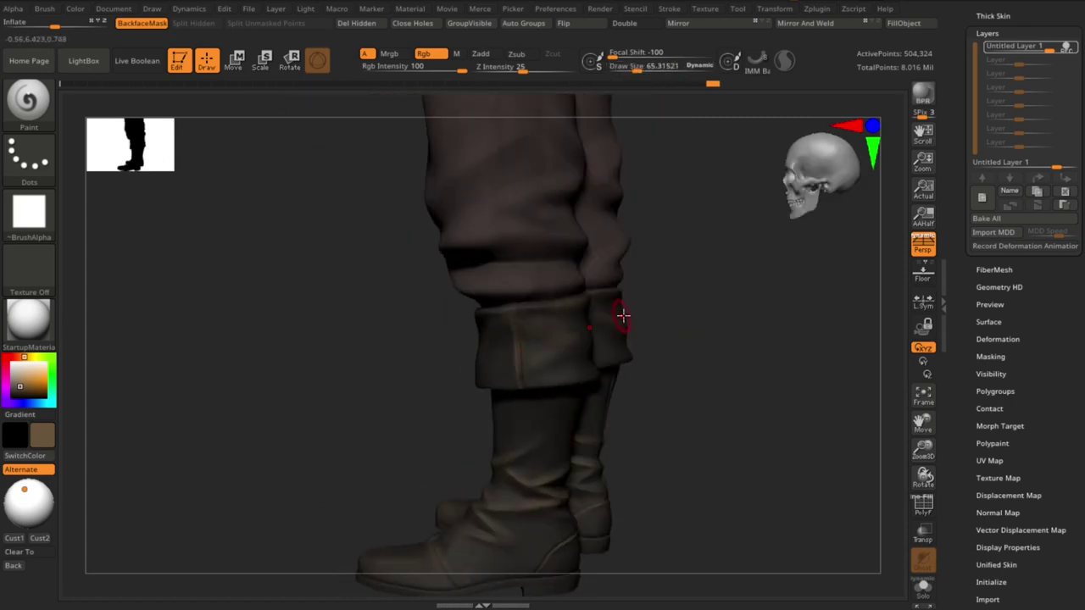
mouse_move(704, 352)
mouse_down()
mouse_move(773, 365)
mouse_move(497, 407)
mouse_move(452, 400)
mouse_up()
mouse_move(531, 401)
mouse_down()
mouse_move(235, 381)
mouse_move(635, 453)
mouse_move(373, 416)
mouse_move(528, 399)
mouse_move(559, 319)
mouse_move(581, 385)
mouse_move(615, 421)
mouse_move(421, 384)
mouse_move(449, 369)
mouse_up()
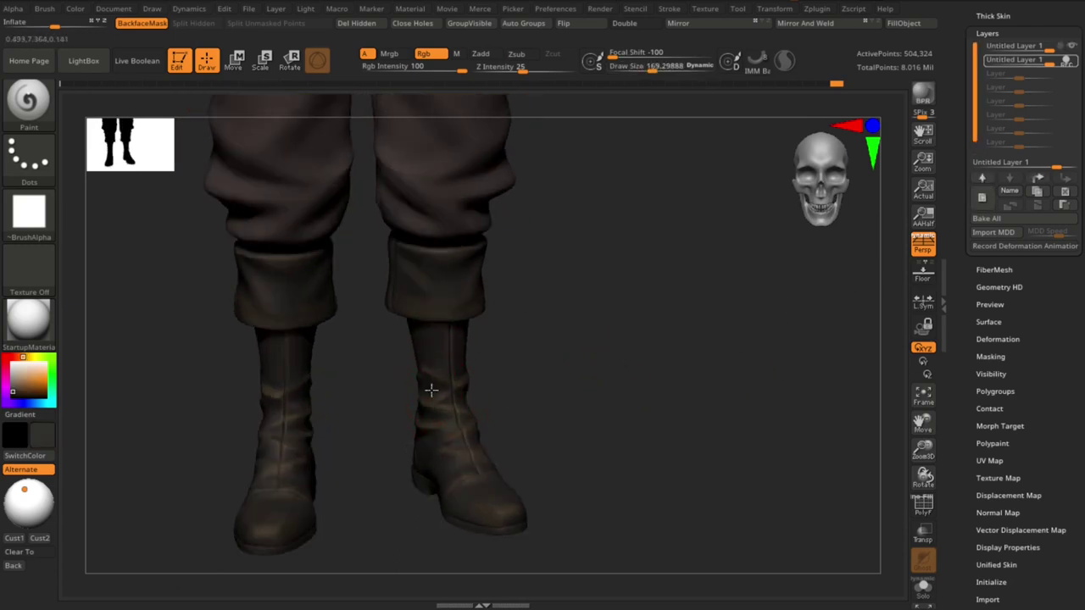
Orbit the boots from three-quarter, belt-level and rear angles to check the deepened wear
drag(561, 423, 507, 376)
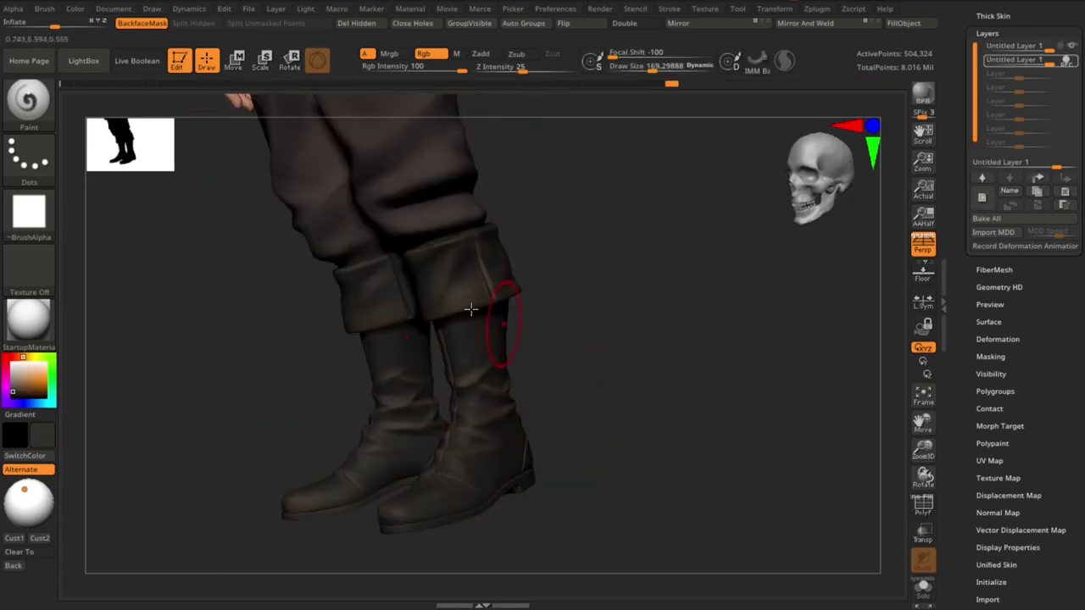
mouse_move(580, 339)
mouse_down()
mouse_move(381, 295)
mouse_move(514, 319)
mouse_move(415, 308)
mouse_move(450, 259)
mouse_move(626, 240)
mouse_up()
mouse_move(619, 399)
mouse_down()
mouse_move(737, 407)
mouse_move(630, 211)
mouse_move(744, 410)
mouse_move(766, 402)
mouse_move(765, 426)
mouse_move(734, 337)
mouse_move(890, 309)
mouse_up()
alt+drag(972, 217, 488, 232)
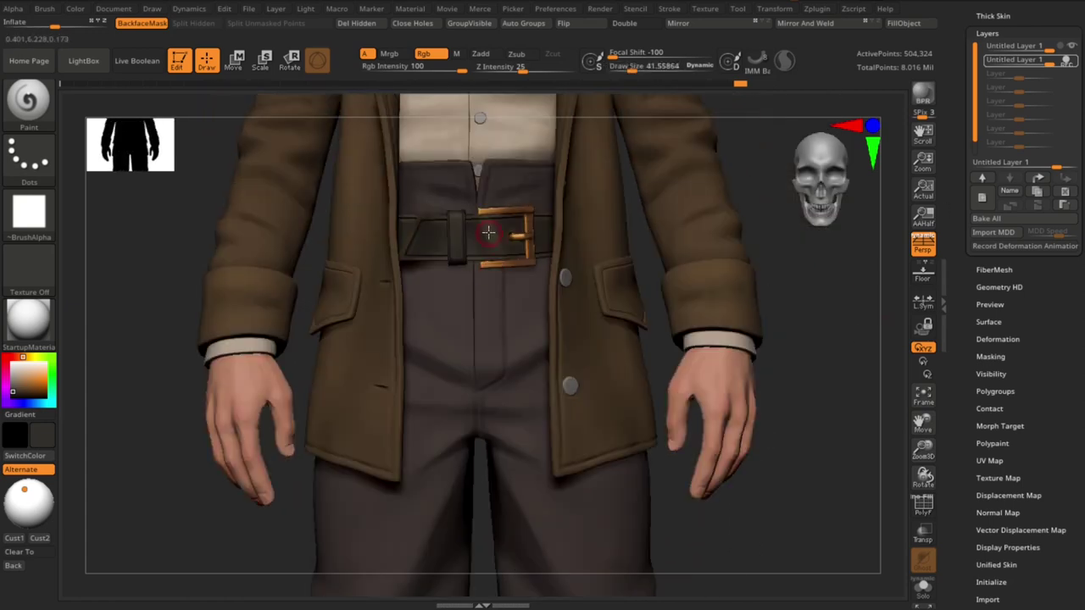
mouse_move(816, 518)
alt+mouse_down()
mouse_move(667, 397)
mouse_move(472, 382)
alt+mouse_up()
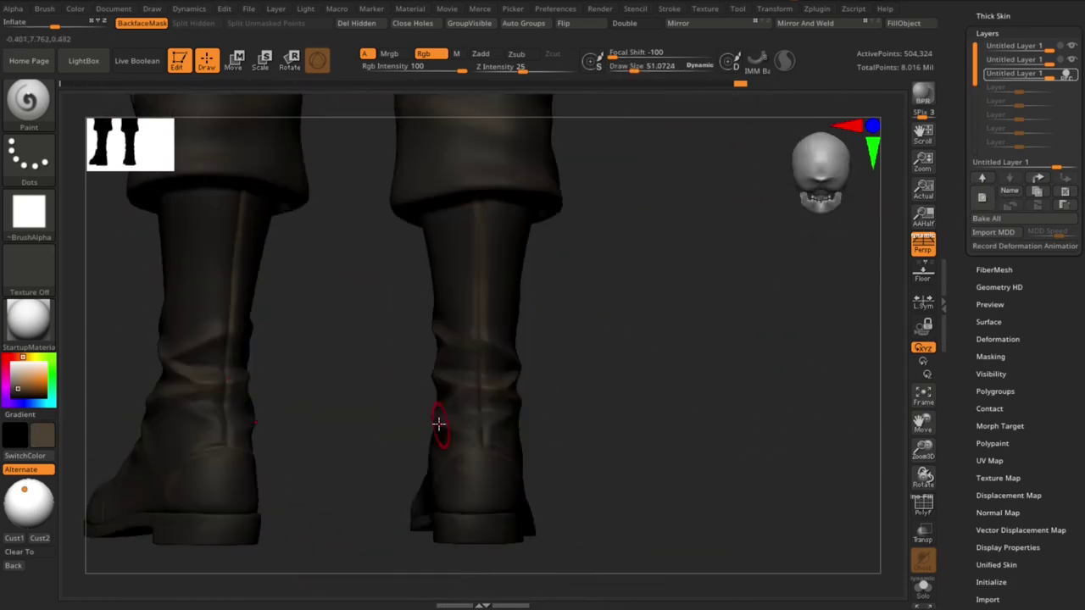
mouse_move(438, 424)
mouse_down()
mouse_move(518, 409)
mouse_move(478, 453)
mouse_move(688, 359)
mouse_move(584, 373)
mouse_move(525, 313)
mouse_move(484, 353)
mouse_move(618, 366)
mouse_move(497, 444)
mouse_move(576, 441)
mouse_move(644, 467)
mouse_move(417, 468)
mouse_move(666, 467)
mouse_move(698, 416)
mouse_move(687, 436)
mouse_move(699, 397)
mouse_move(689, 246)
mouse_up()
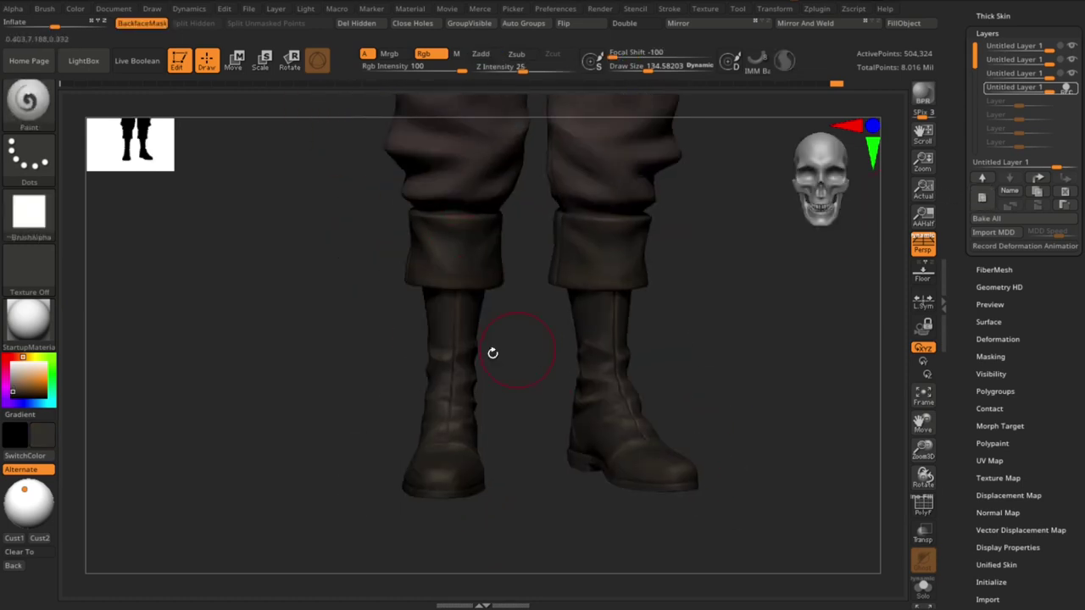
mouse_move(433, 423)
mouse_down()
mouse_move(619, 371)
mouse_move(499, 370)
mouse_move(471, 409)
mouse_up()
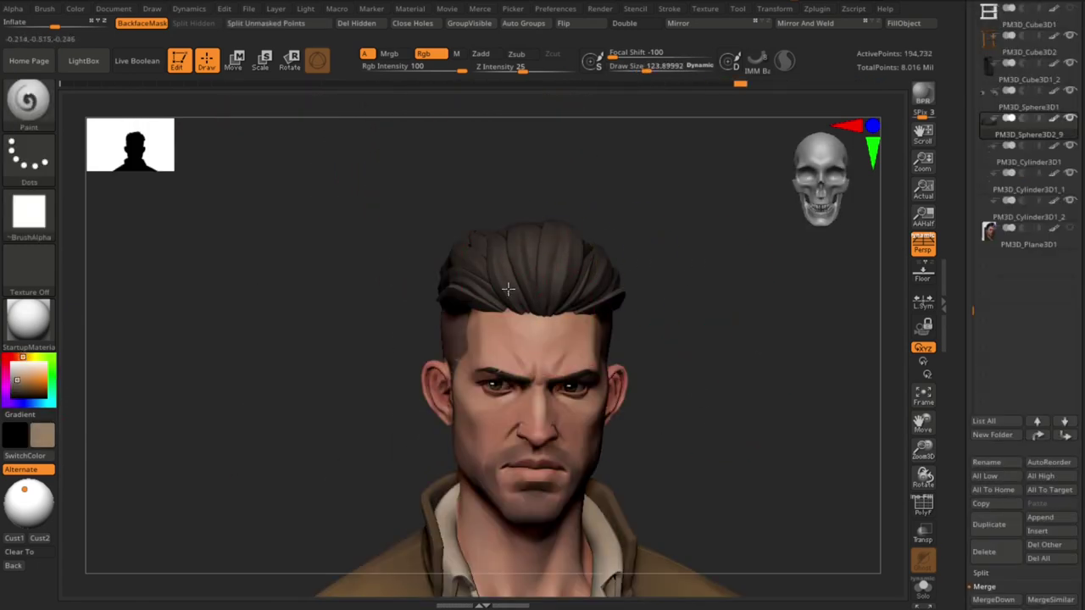
Paint darker strand shading into the hair, then square the head and show the full character
mouse_move(507, 289)
mouse_down()
mouse_move(613, 256)
mouse_move(698, 322)
mouse_move(524, 240)
mouse_up()
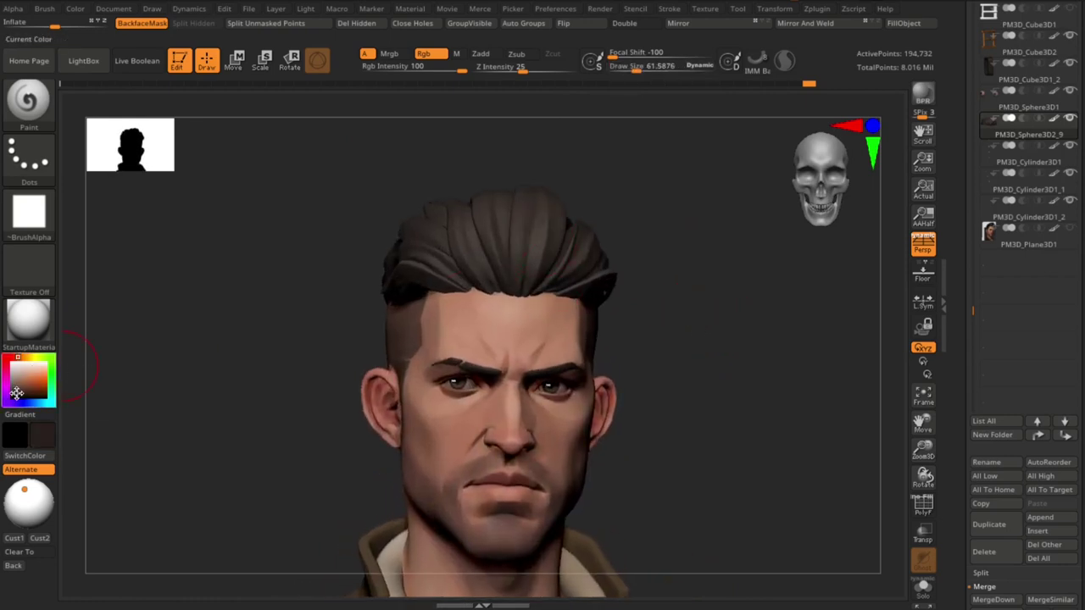
drag(596, 298, 571, 287)
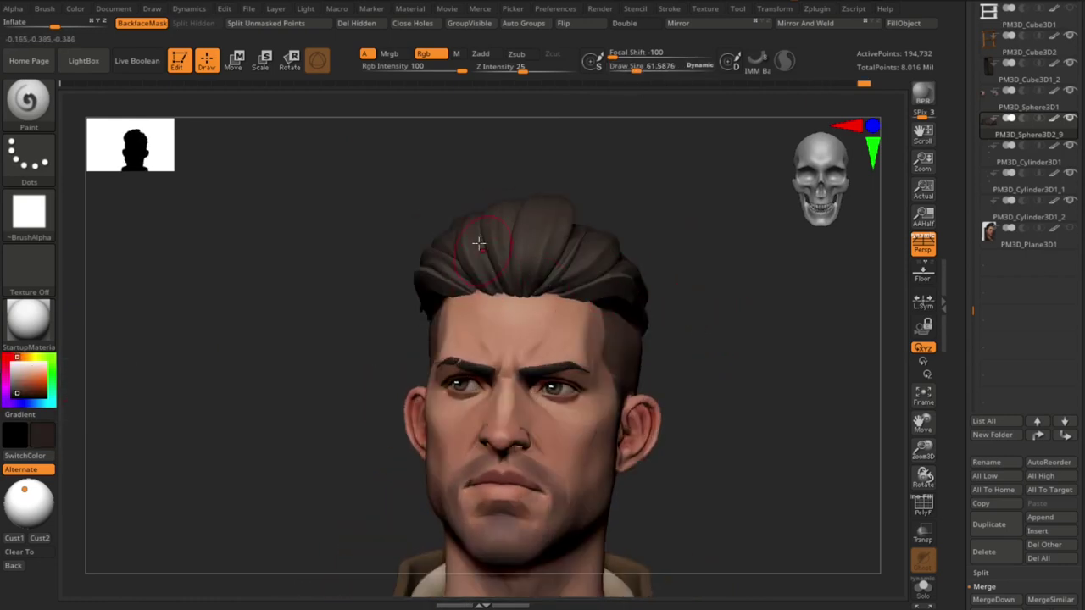
mouse_move(457, 282)
mouse_down()
mouse_move(729, 317)
mouse_move(611, 249)
mouse_move(528, 280)
mouse_up()
drag(608, 198, 450, 289)
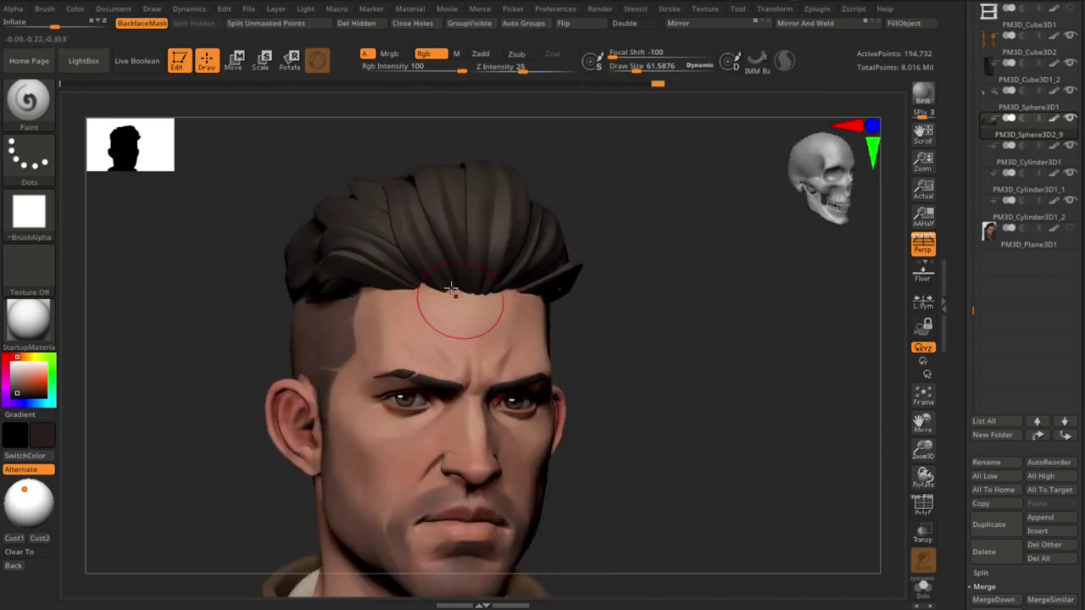
mouse_move(639, 331)
mouse_down()
mouse_move(622, 317)
mouse_move(651, 361)
mouse_up()
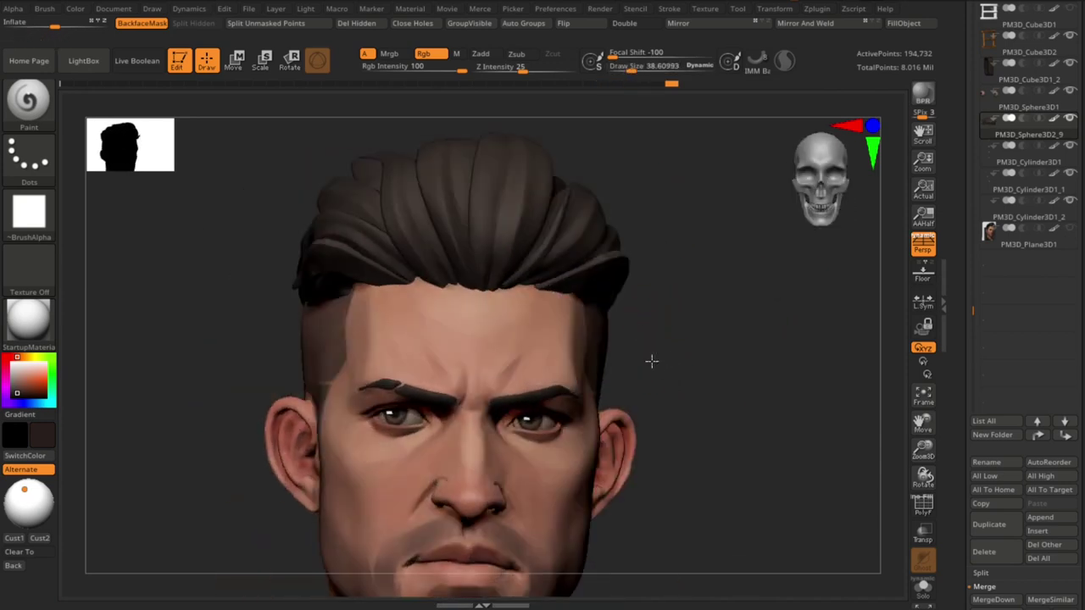
mouse_move(773, 317)
mouse_down()
mouse_move(800, 404)
mouse_move(826, 402)
mouse_move(785, 378)
mouse_move(802, 428)
mouse_move(523, 365)
mouse_move(698, 362)
mouse_up()
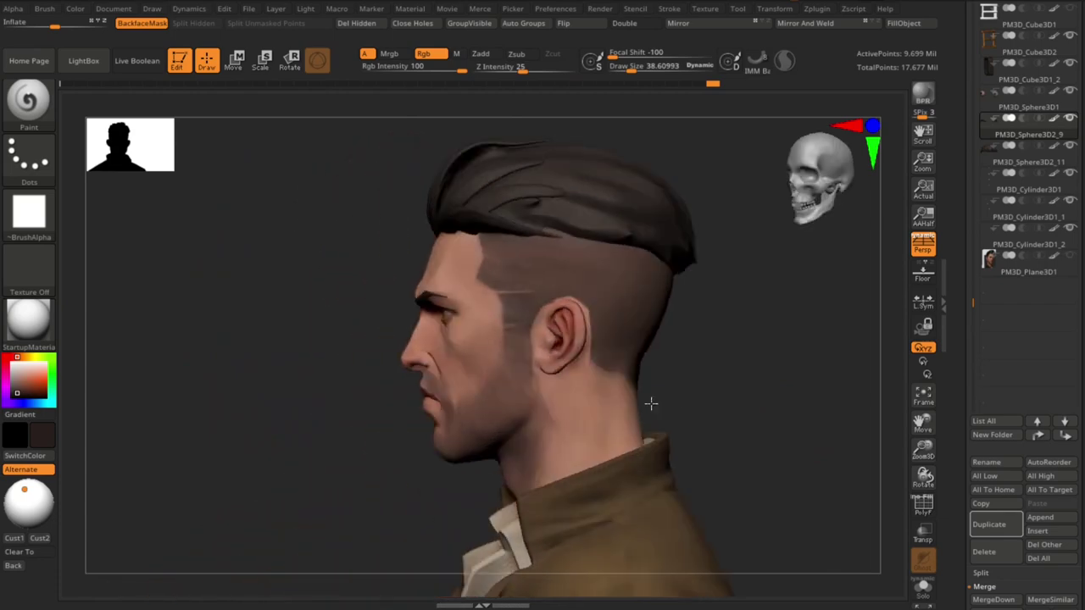
key(ctrl)
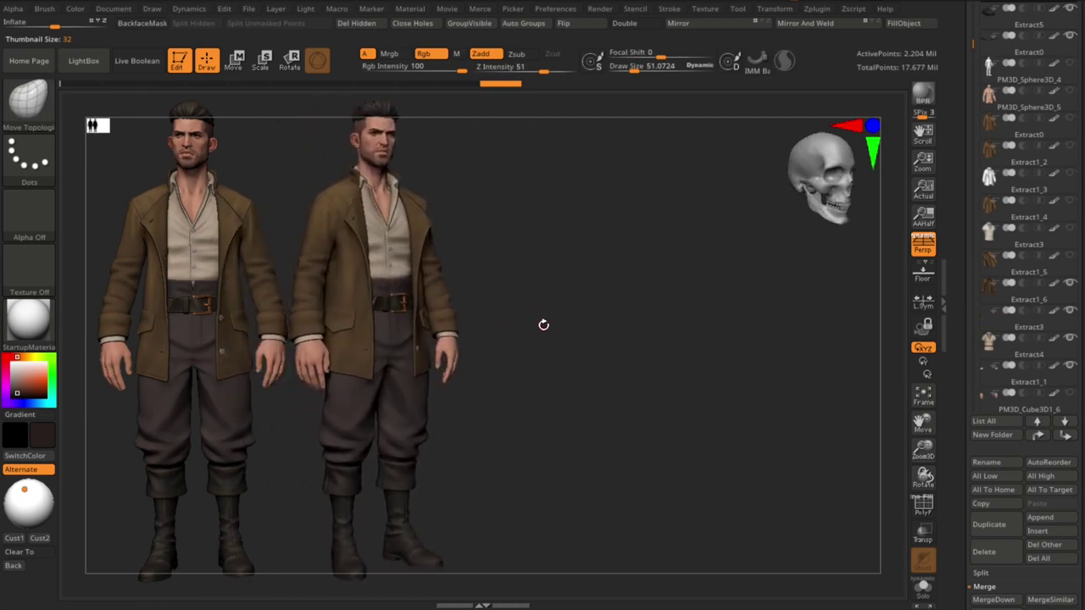
Add the back-view copy to complete the front, three-quarter, side and back lineup
mouse_move(683, 336)
mouse_down()
mouse_move(789, 334)
mouse_move(820, 356)
mouse_move(849, 353)
mouse_up()
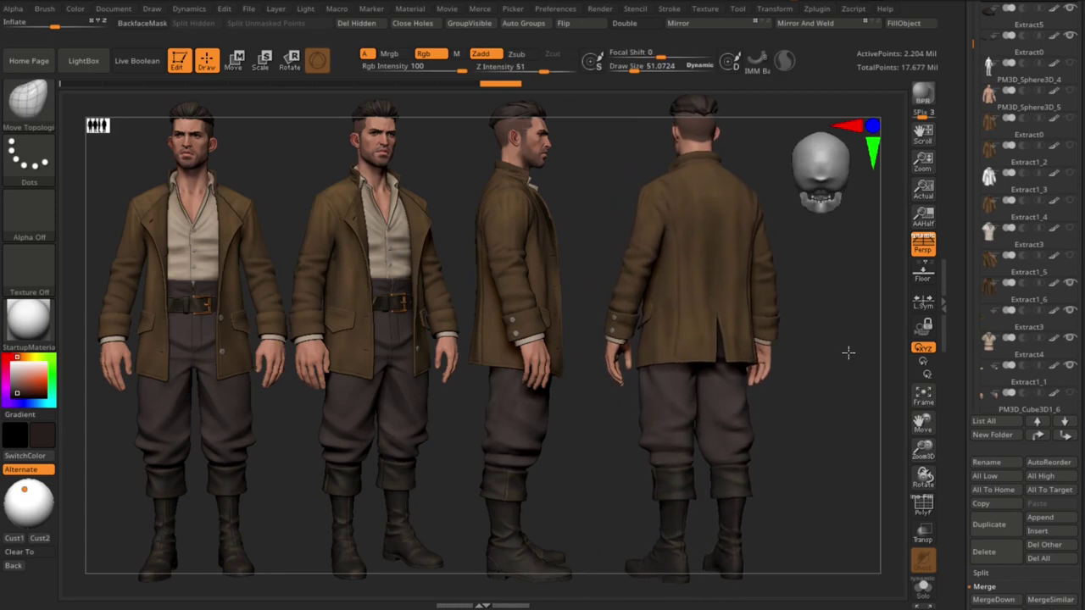